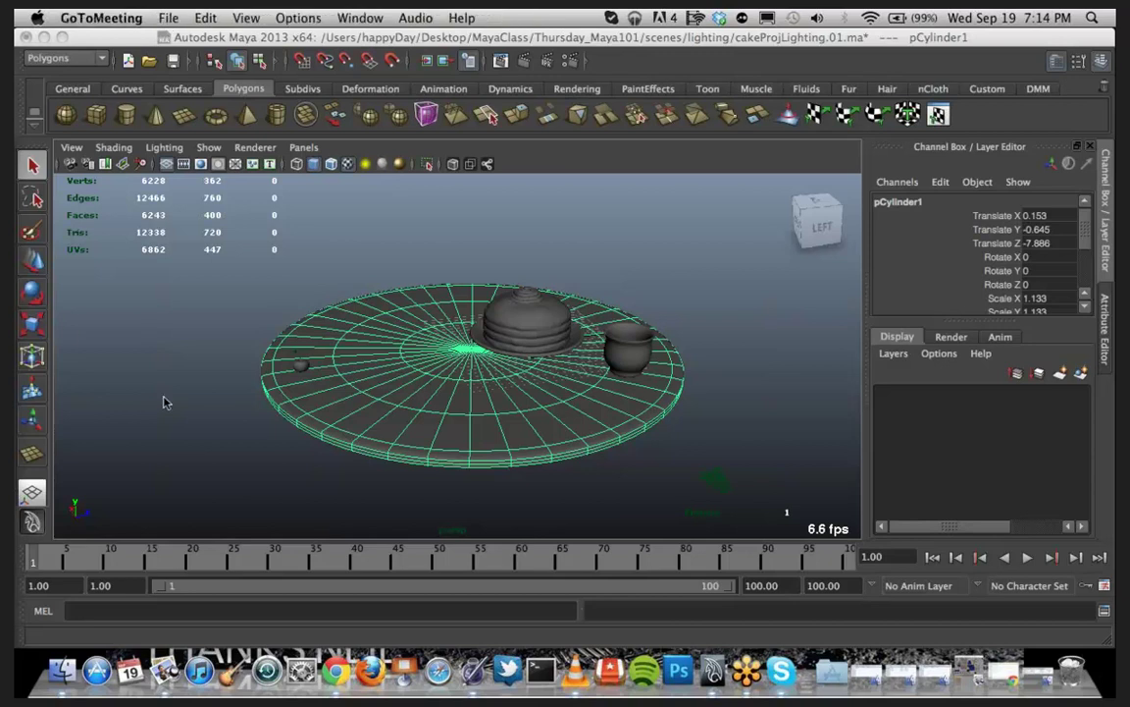
Step: Put the meme image window away, then tumble and track low and close onto the cake and cup
left_click(161, 672)
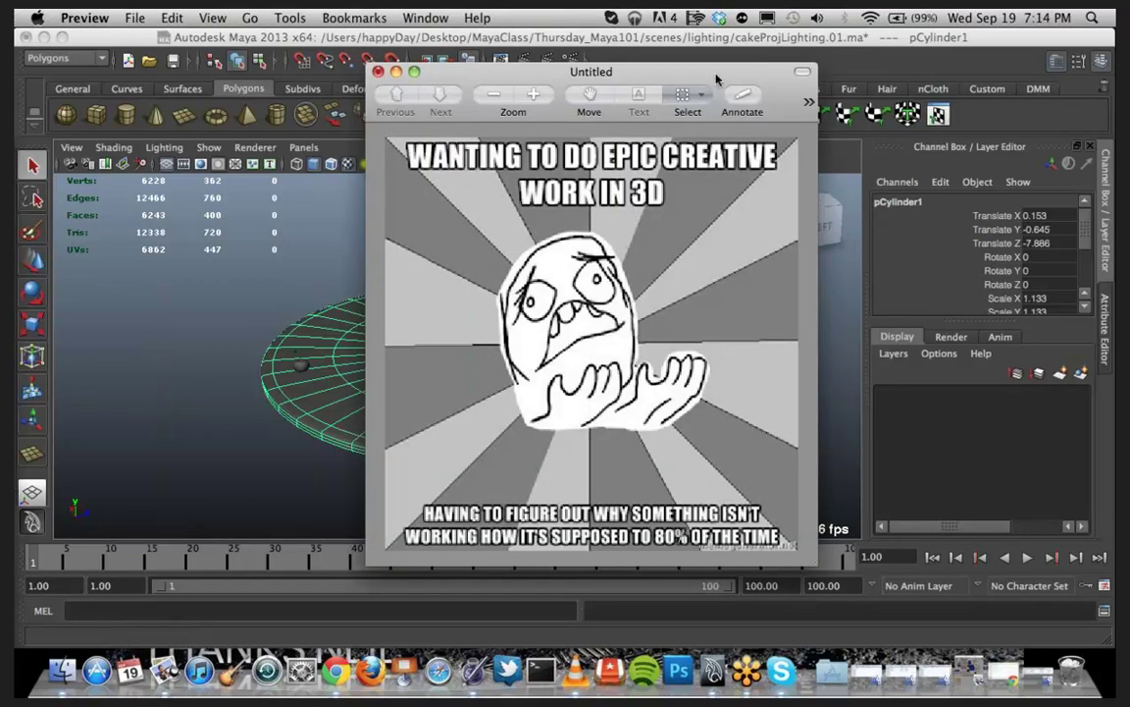
left_click_drag(708, 82, 526, 78)
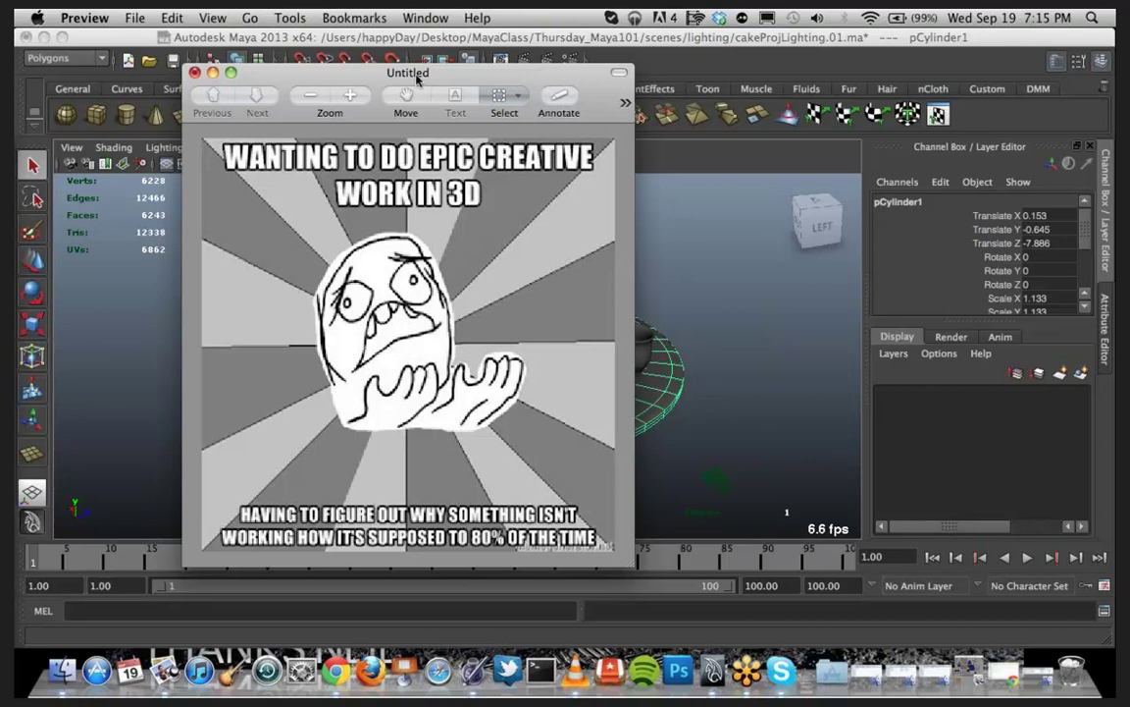
left_click(214, 74)
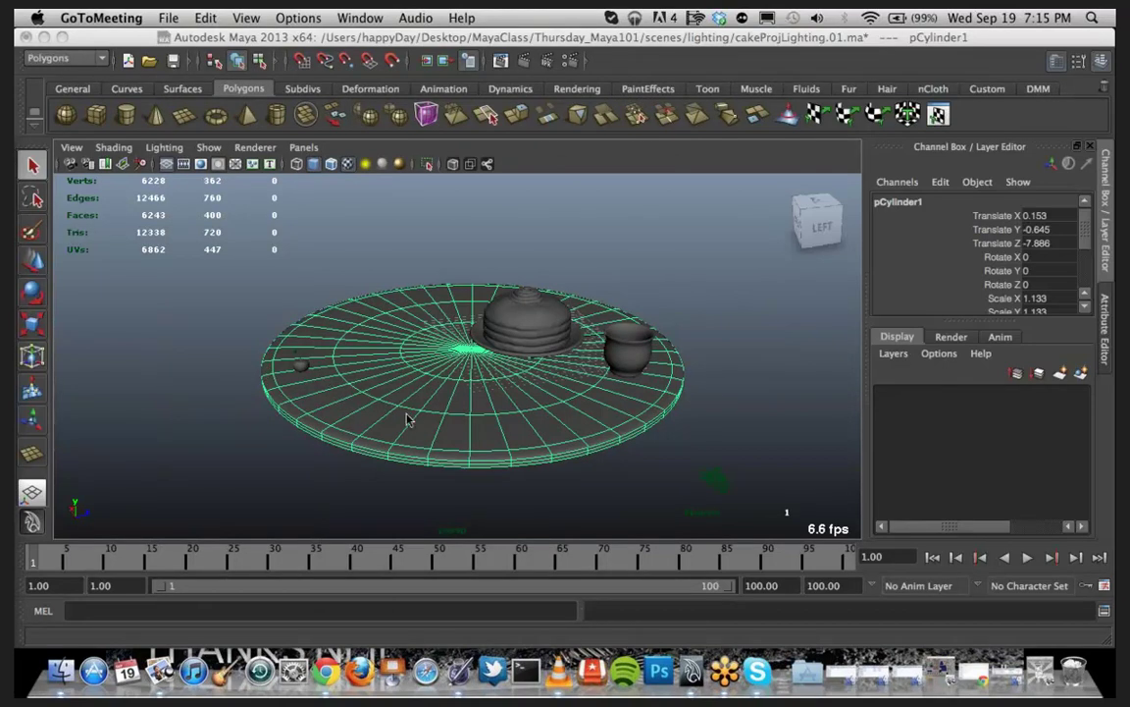
left_click_drag(411, 416, 411, 408, "alt")
middle_click_drag(410, 408, 394, 390, "alt")
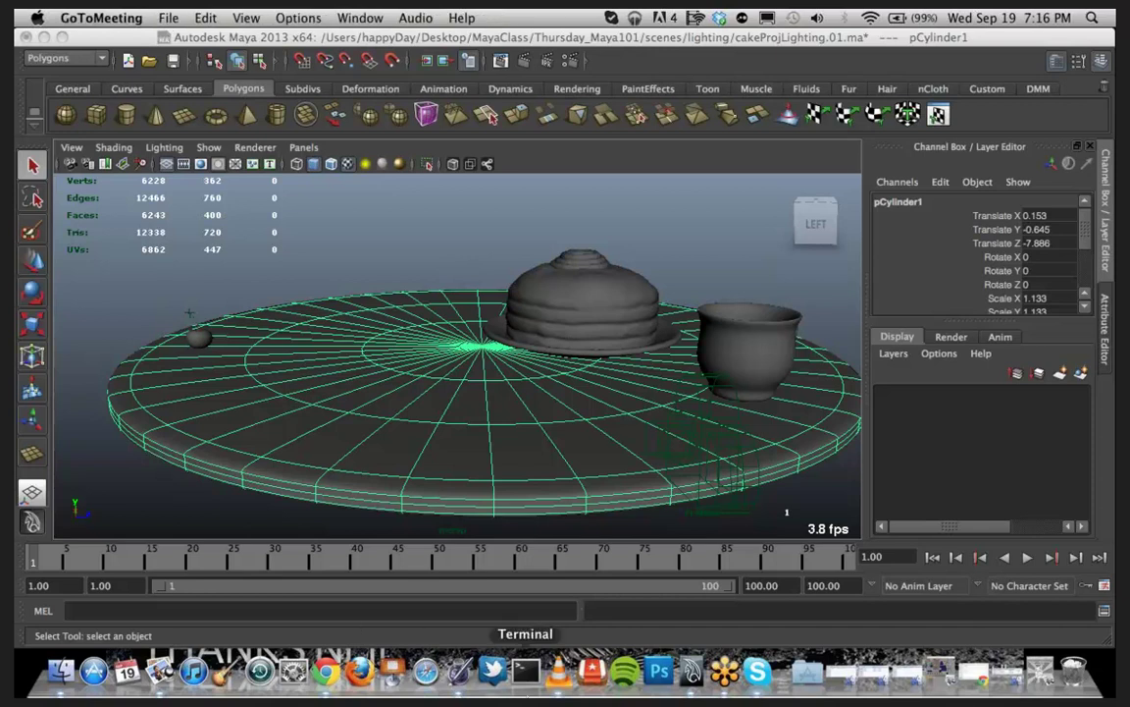
left_click(61, 671)
left_click(622, 308)
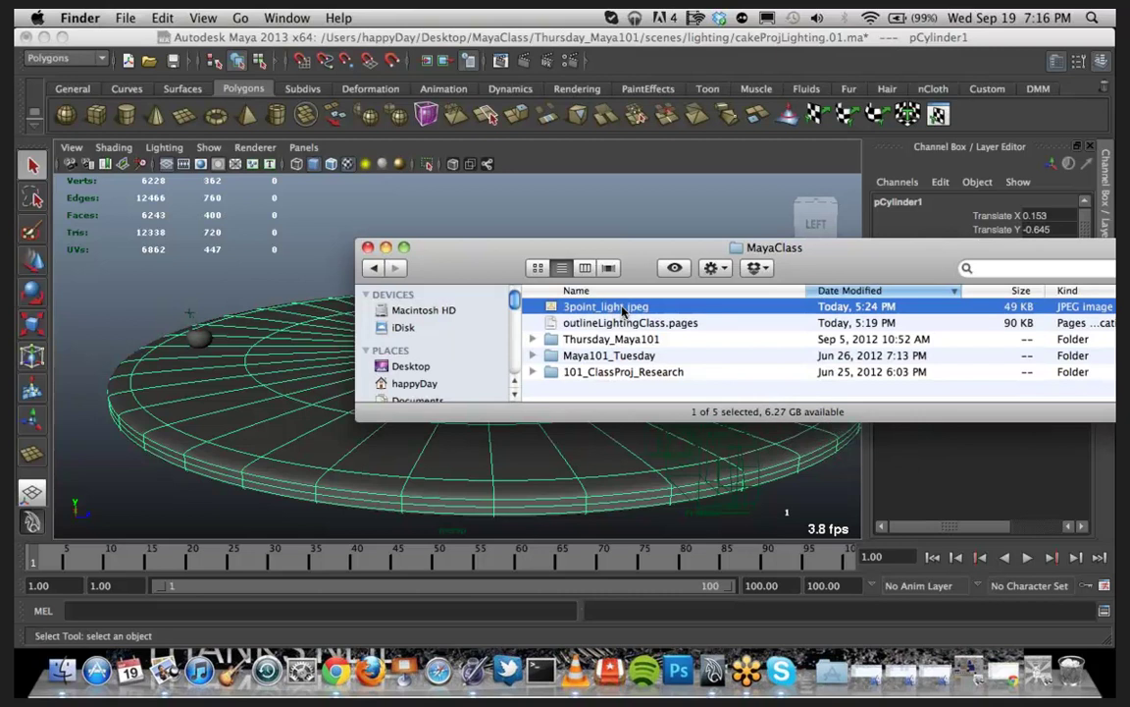
key("space")
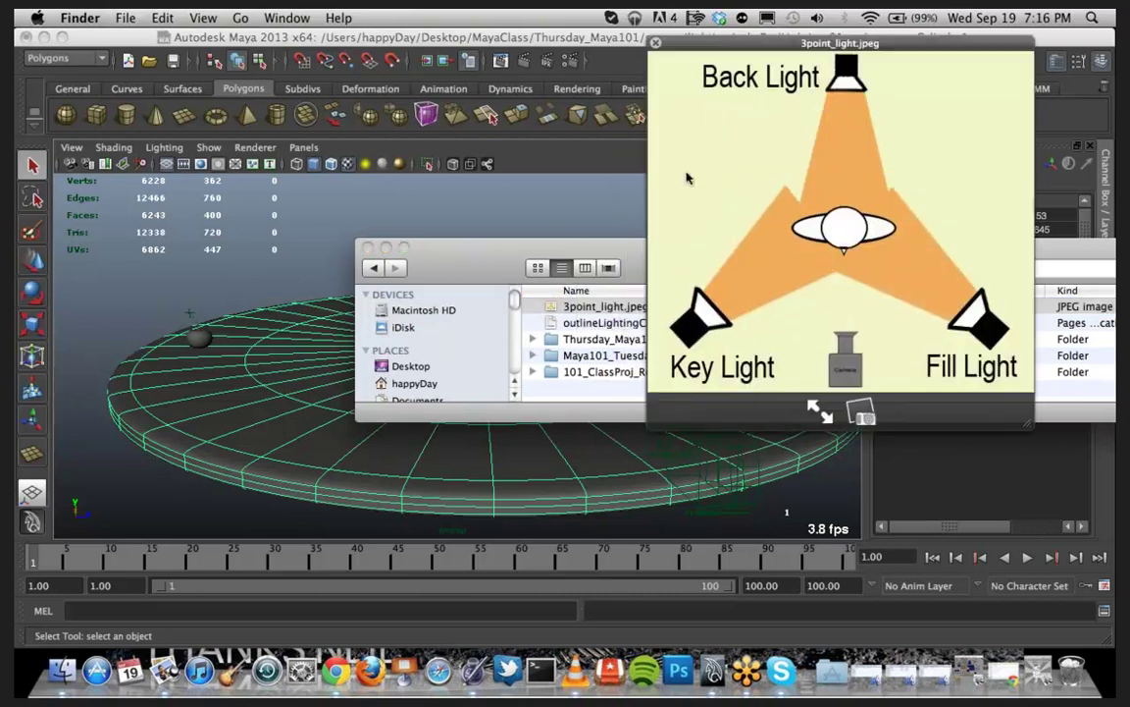
left_click_drag(793, 44, 399, 138)
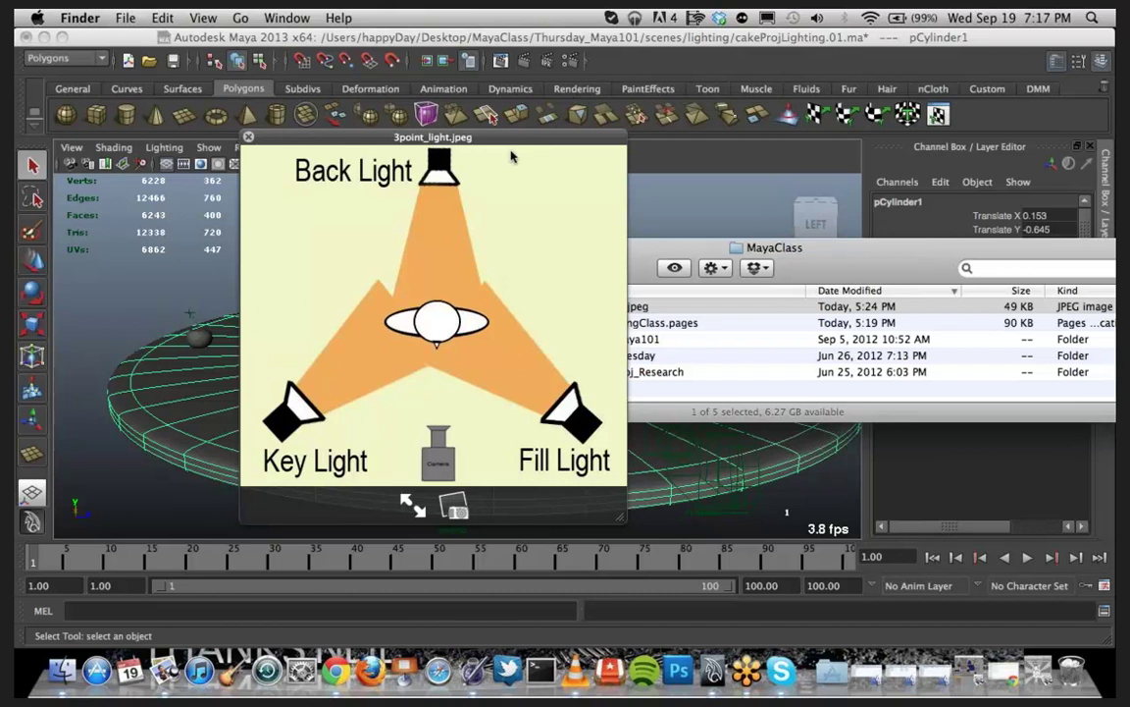
left_click_drag(461, 138, 421, 214)
left_click_drag(492, 211, 665, 133)
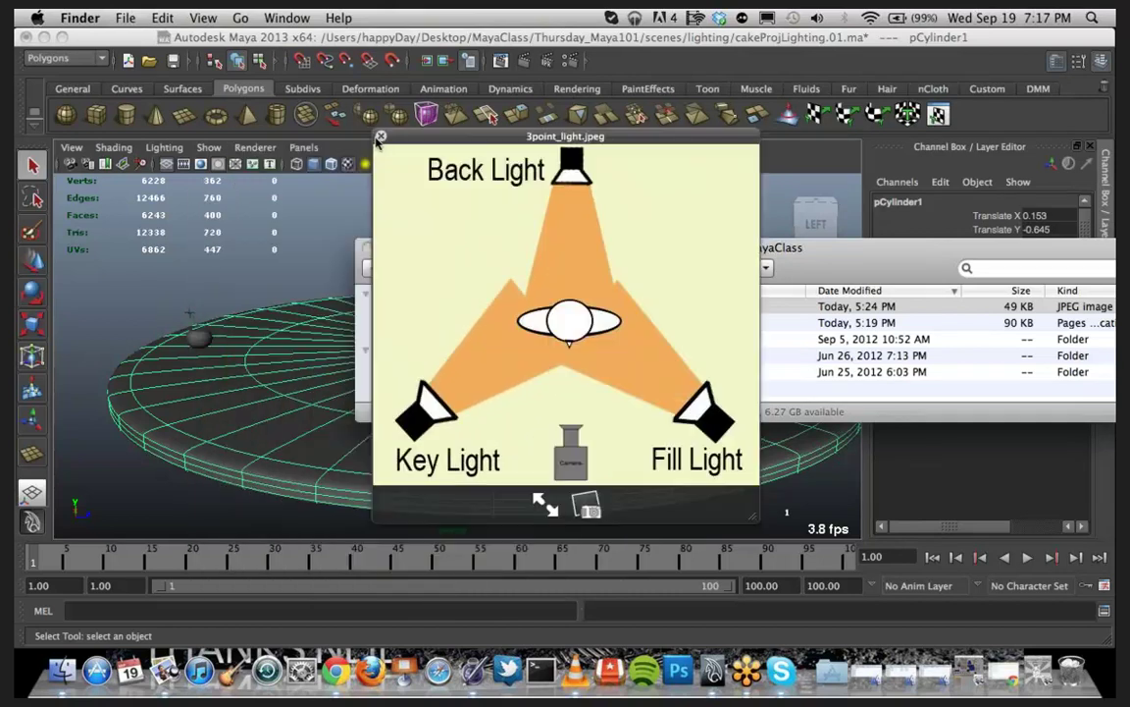
left_click(382, 139)
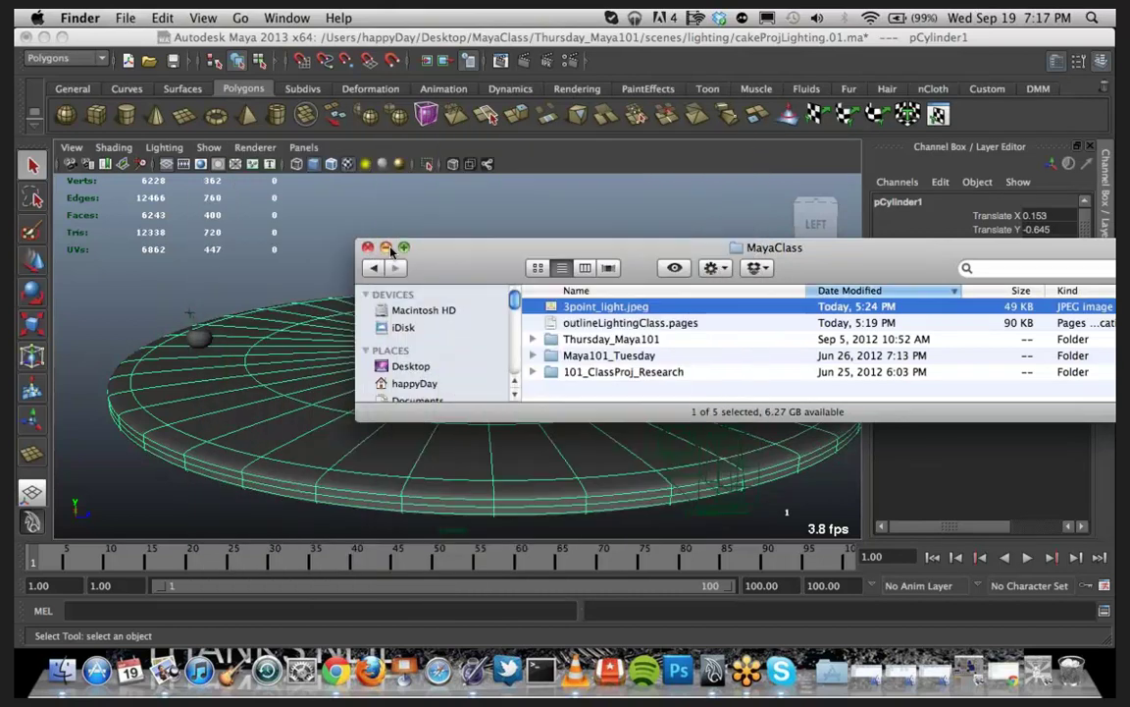
Step: Close the MayaClass folder, select renderCam and look through it in the viewport
left_click(367, 246)
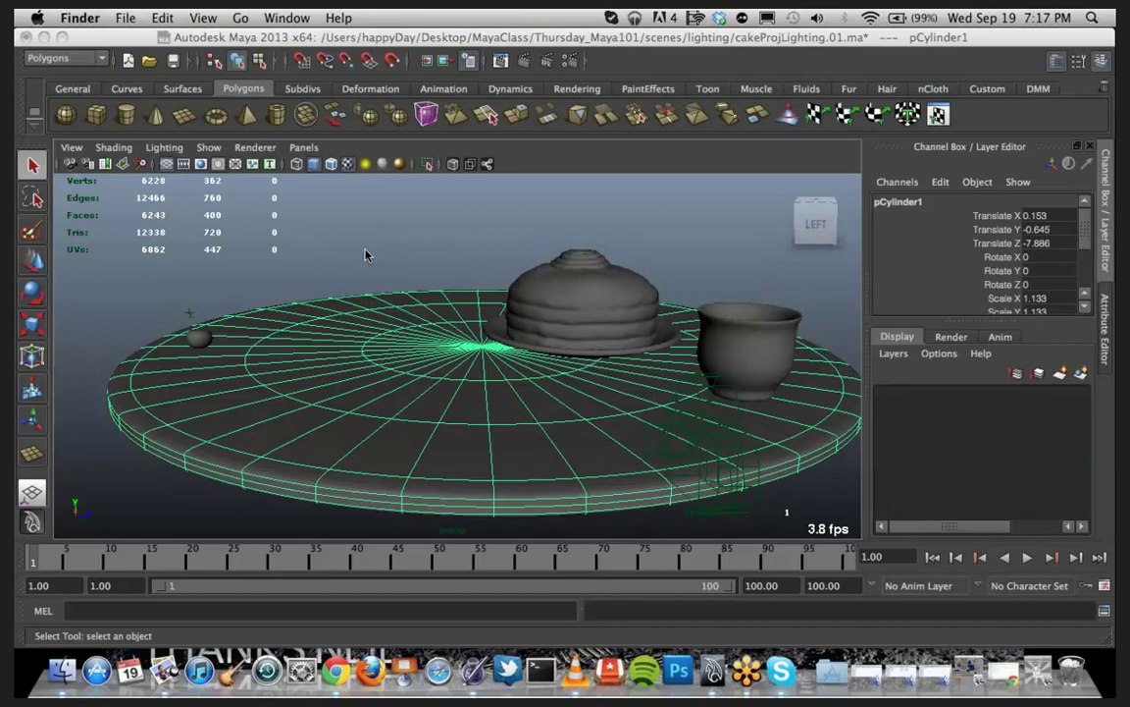
left_click_drag(457, 328, 451, 355, "alt")
left_click(228, 340)
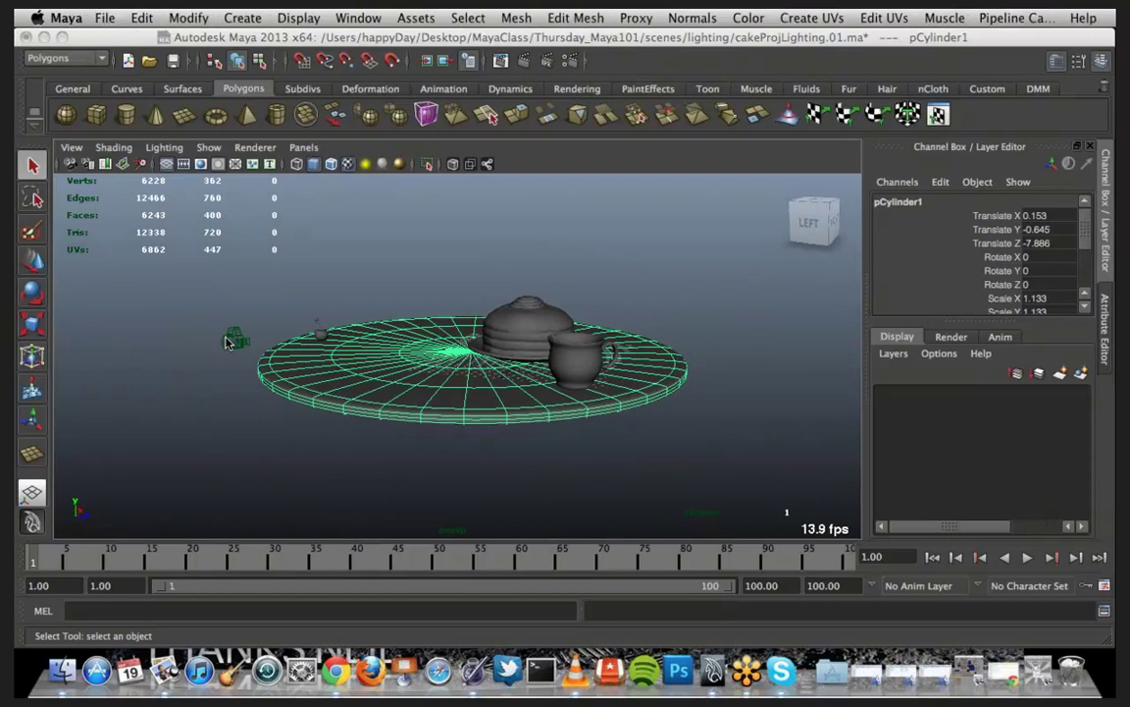
left_click(232, 339)
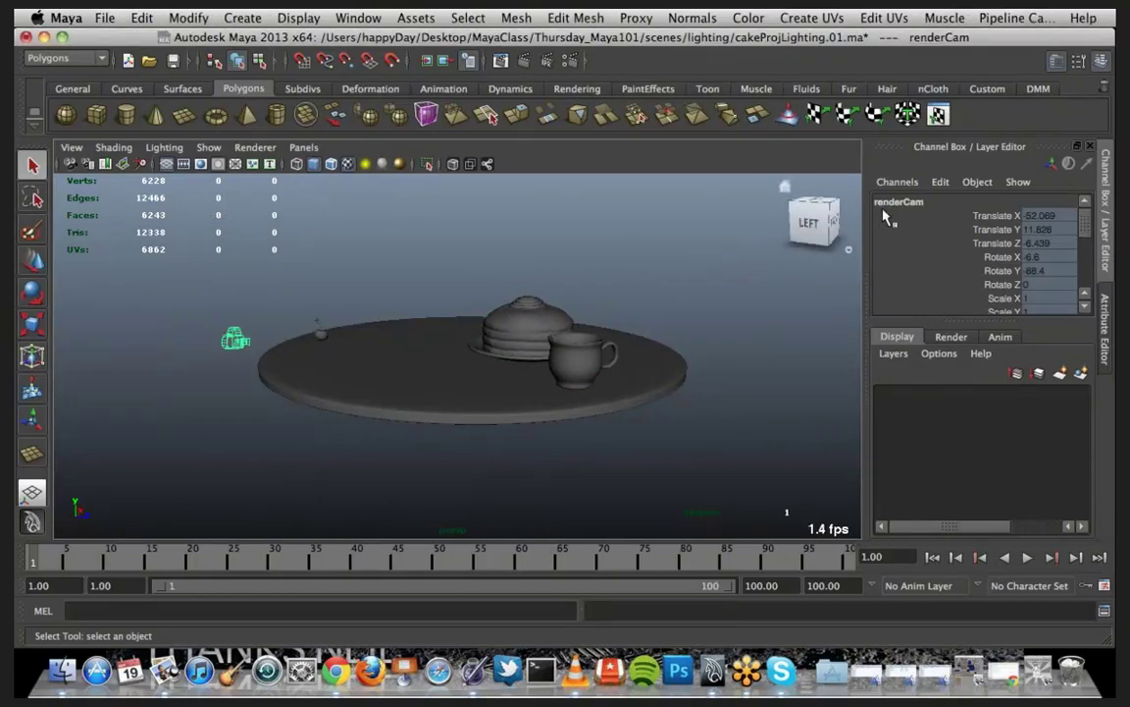
left_click(304, 149)
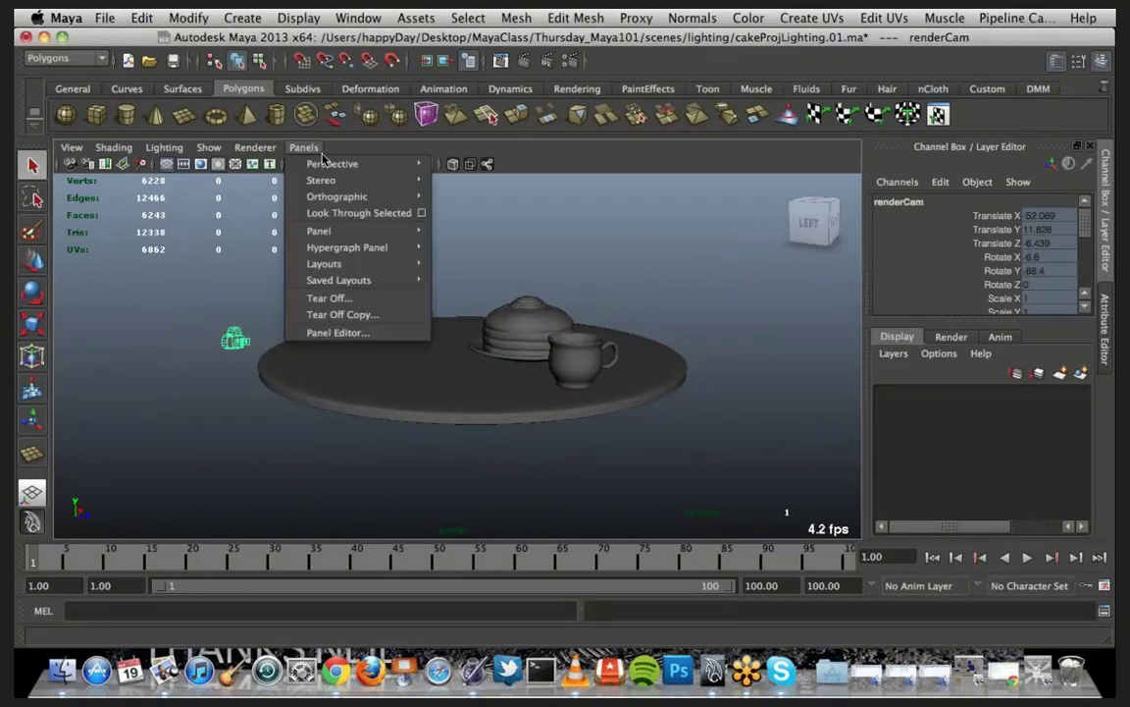
mouse_move(333, 162)
left_click(474, 180)
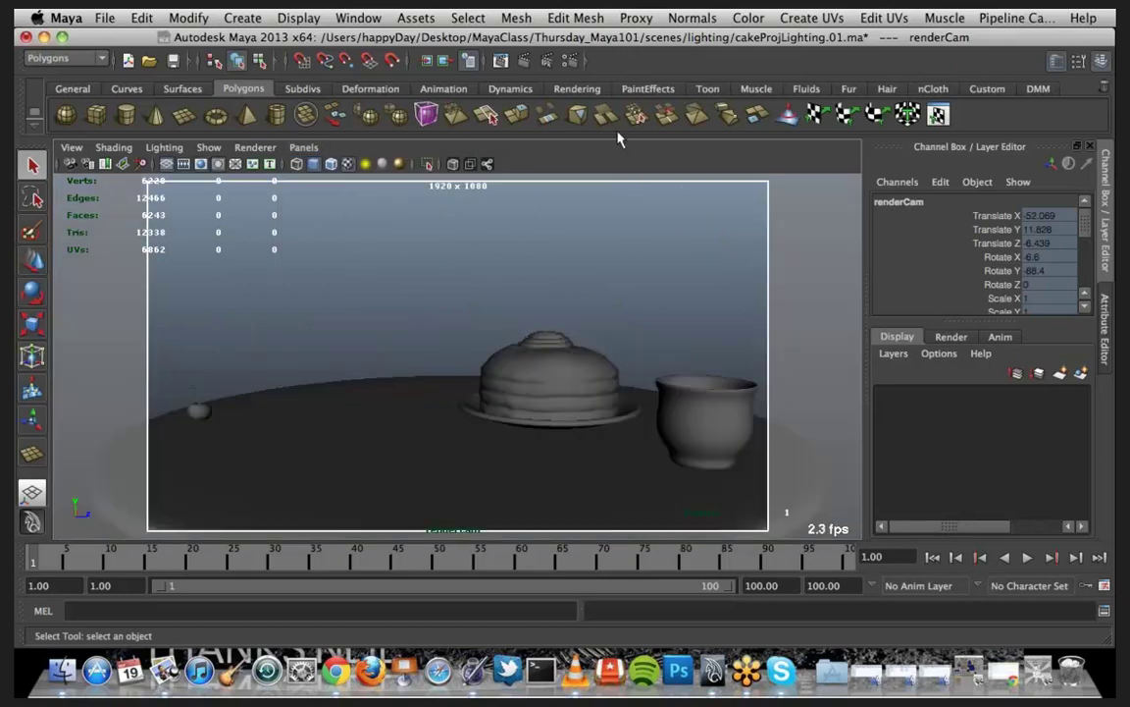
Step: Render a 480 x 270 mental ray frame from renderCam, resize Render View, and open Render Settings
left_click(526, 62)
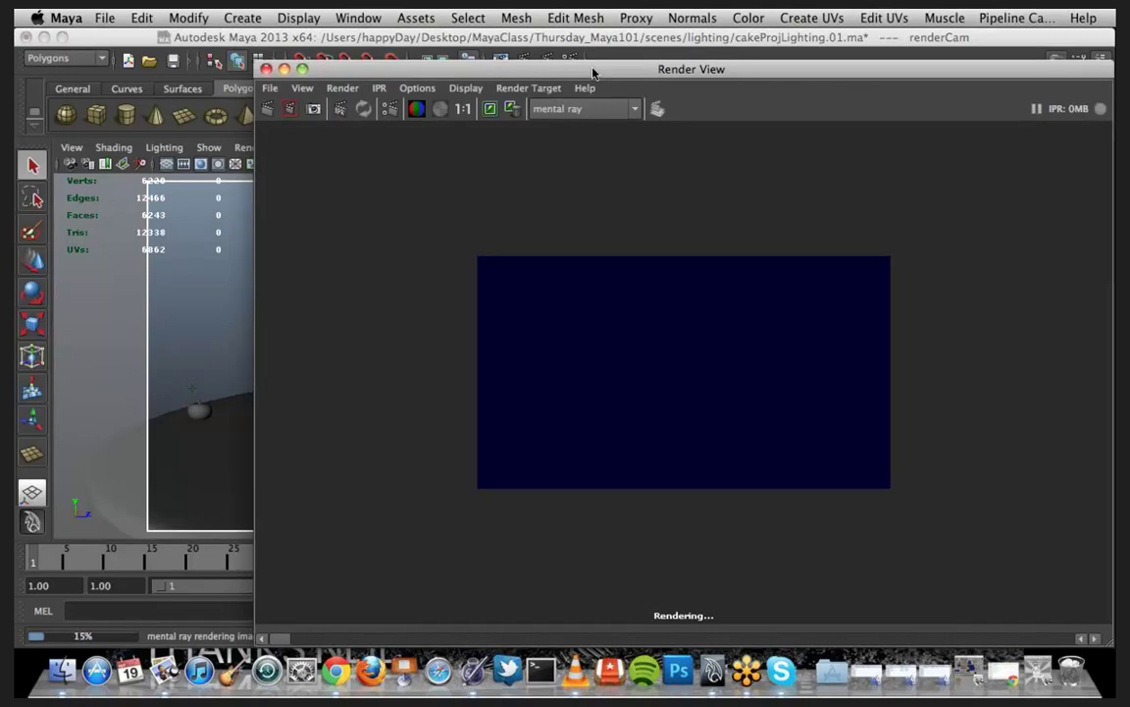
left_click_drag(533, 59, 454, 41)
left_click_drag(1032, 633, 714, 443)
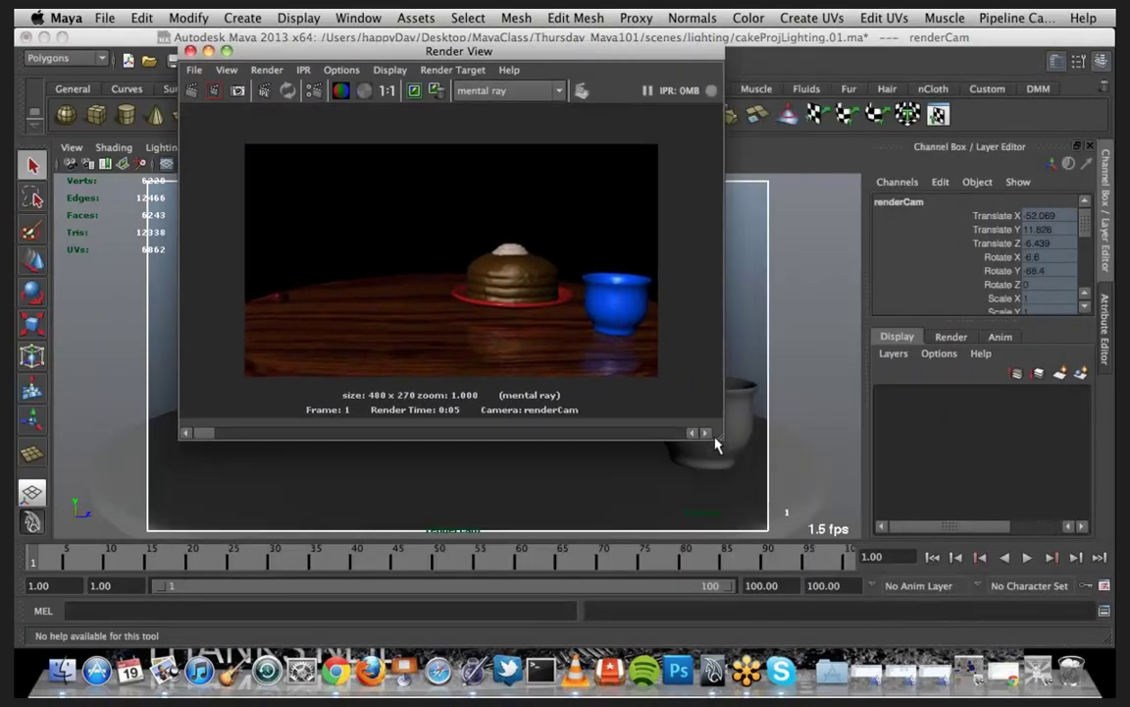
left_click_drag(555, 61, 886, 111)
left_click(570, 63)
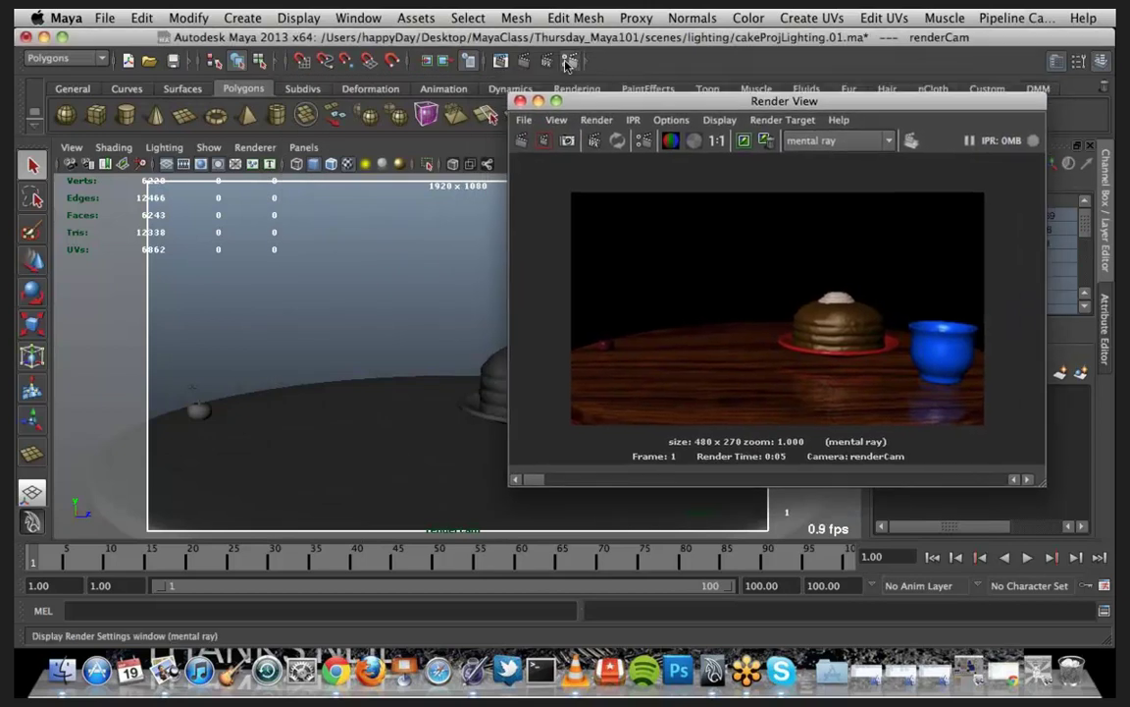
left_click_drag(538, 60, 112, 44)
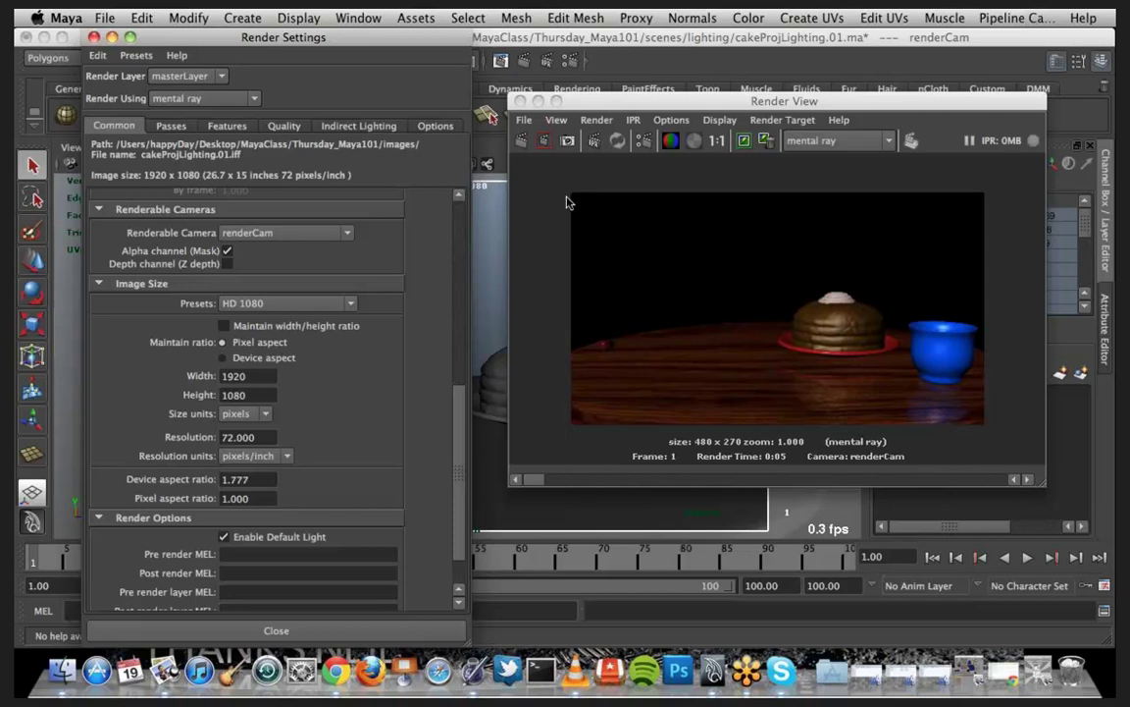
Step: Check the Render View test resolution options, keeping 25%, and reposition the window
left_click(676, 121)
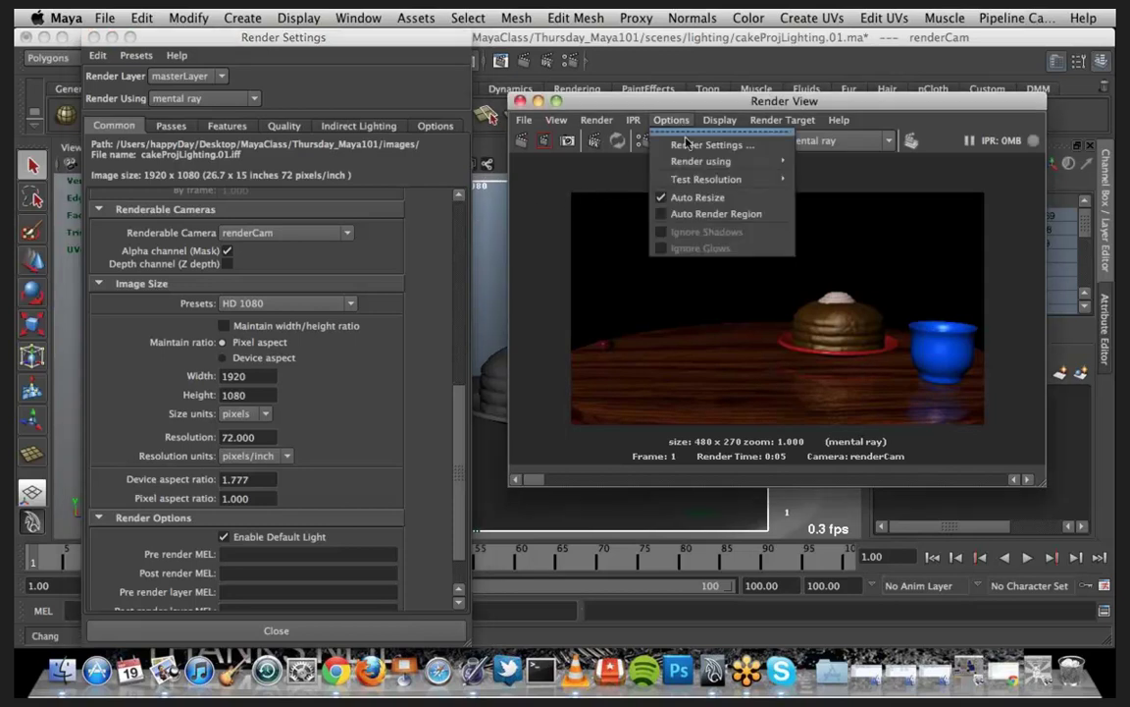
mouse_move(692, 179)
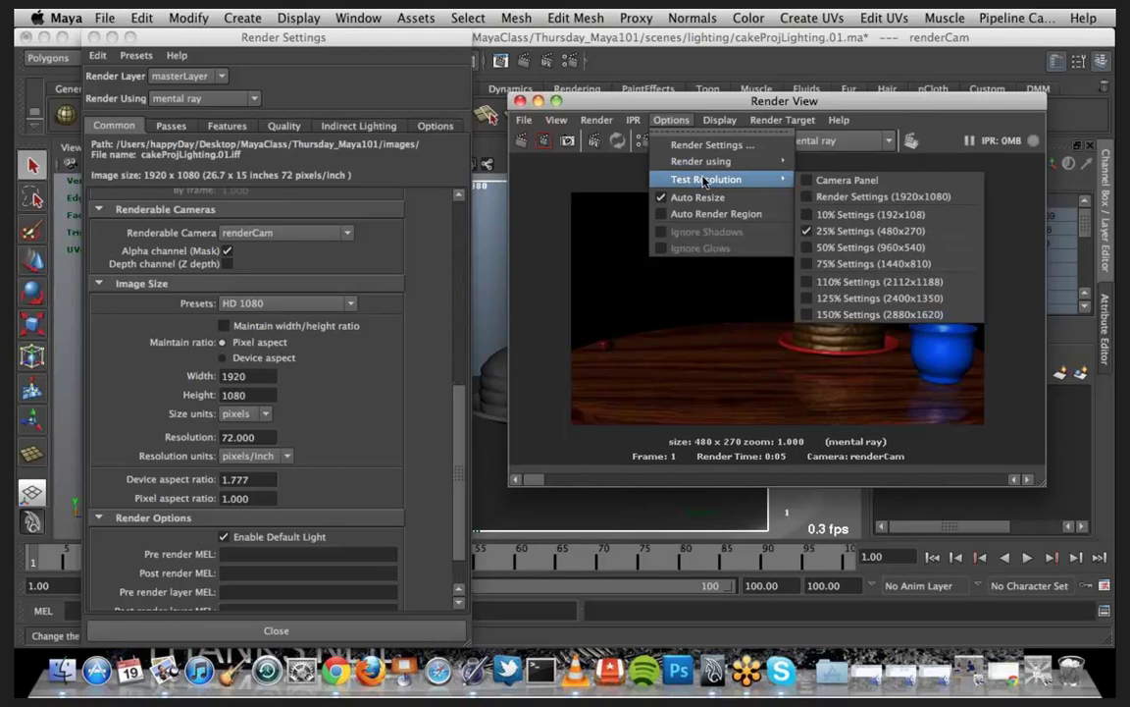
left_click(674, 118)
left_click_drag(746, 105, 710, 138)
left_click(636, 154)
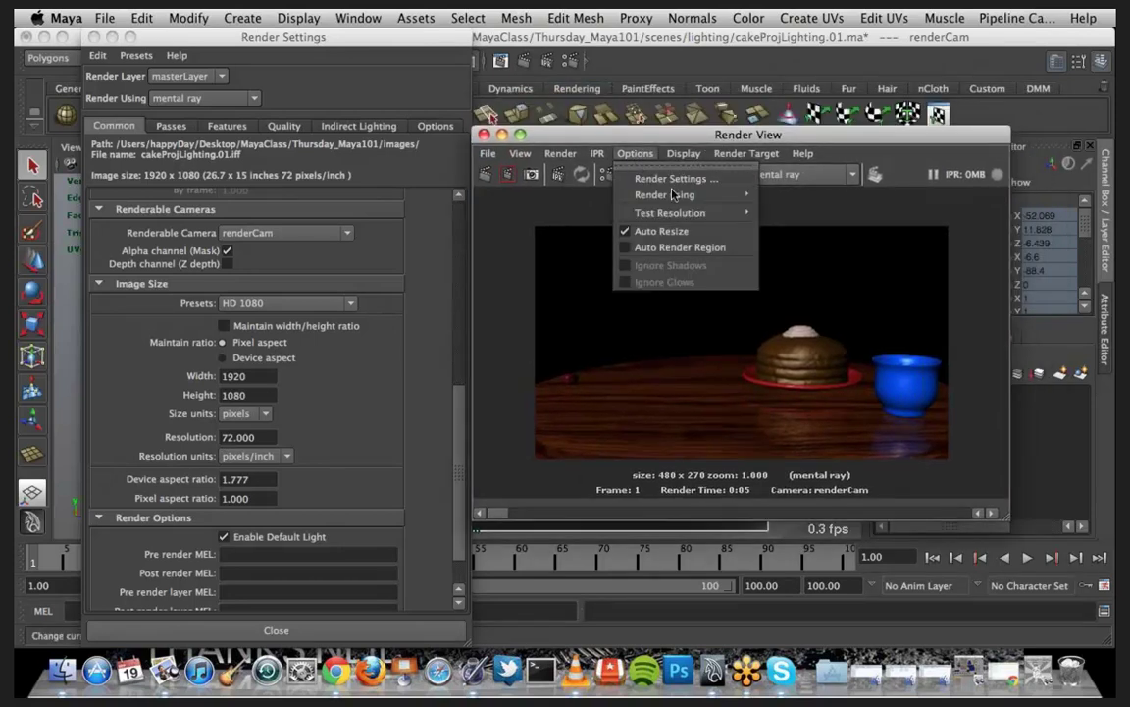
mouse_move(713, 218)
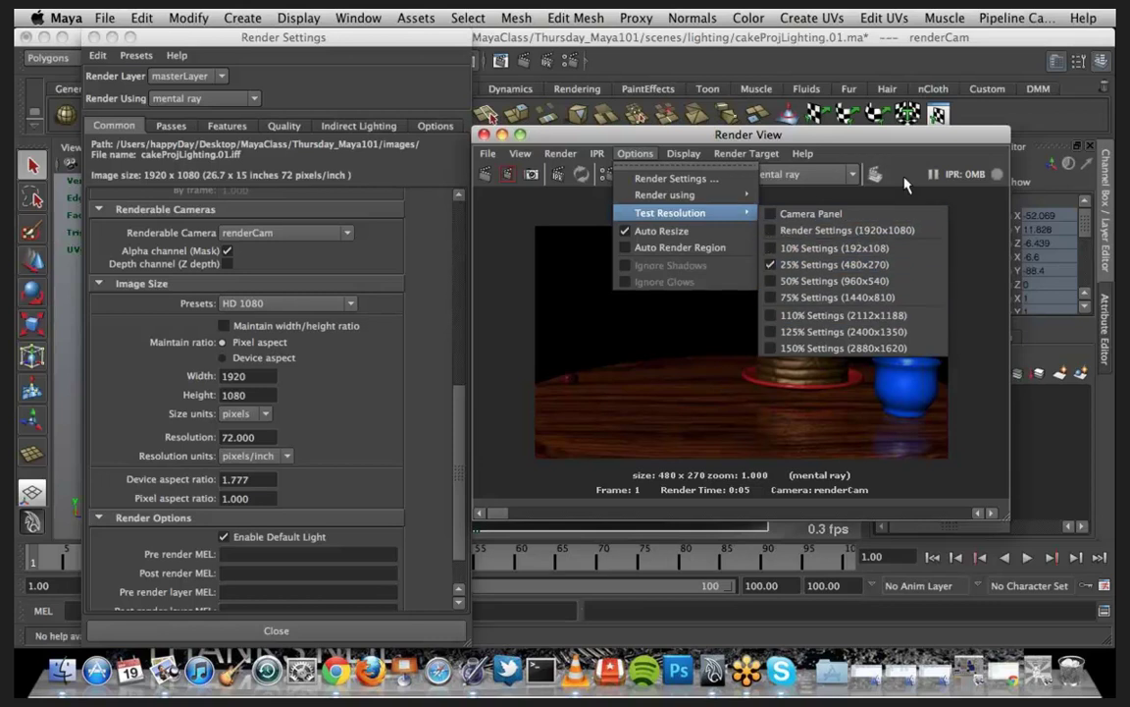
left_click(895, 146)
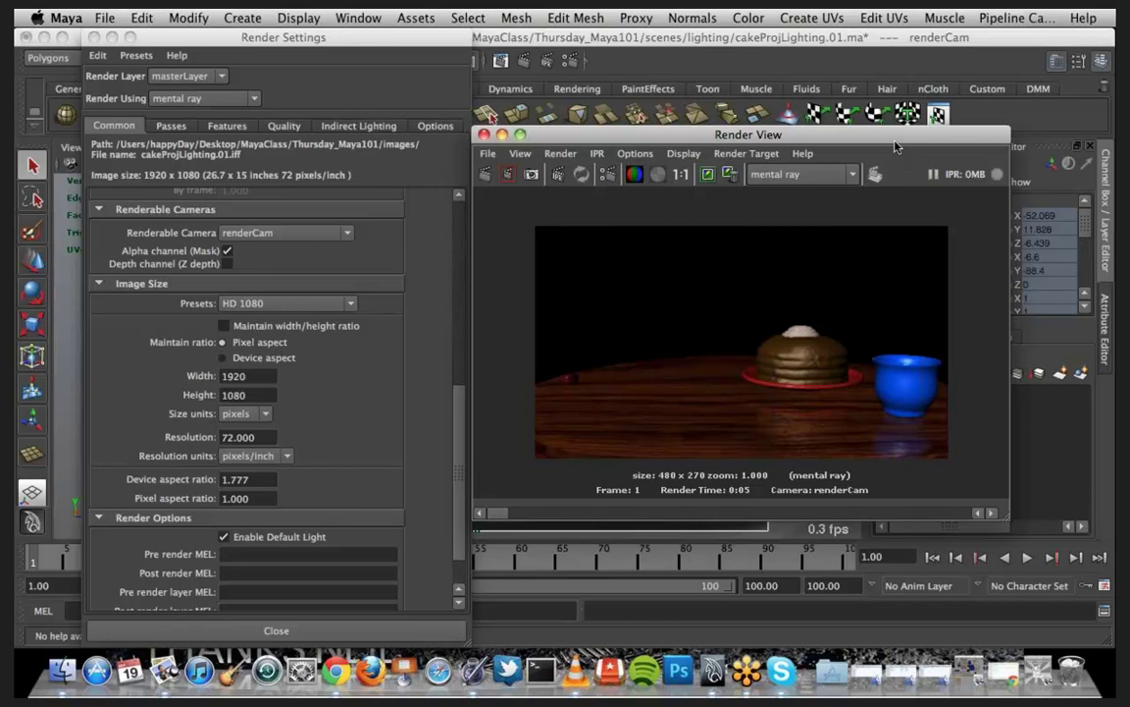
left_click_drag(889, 143, 916, 122)
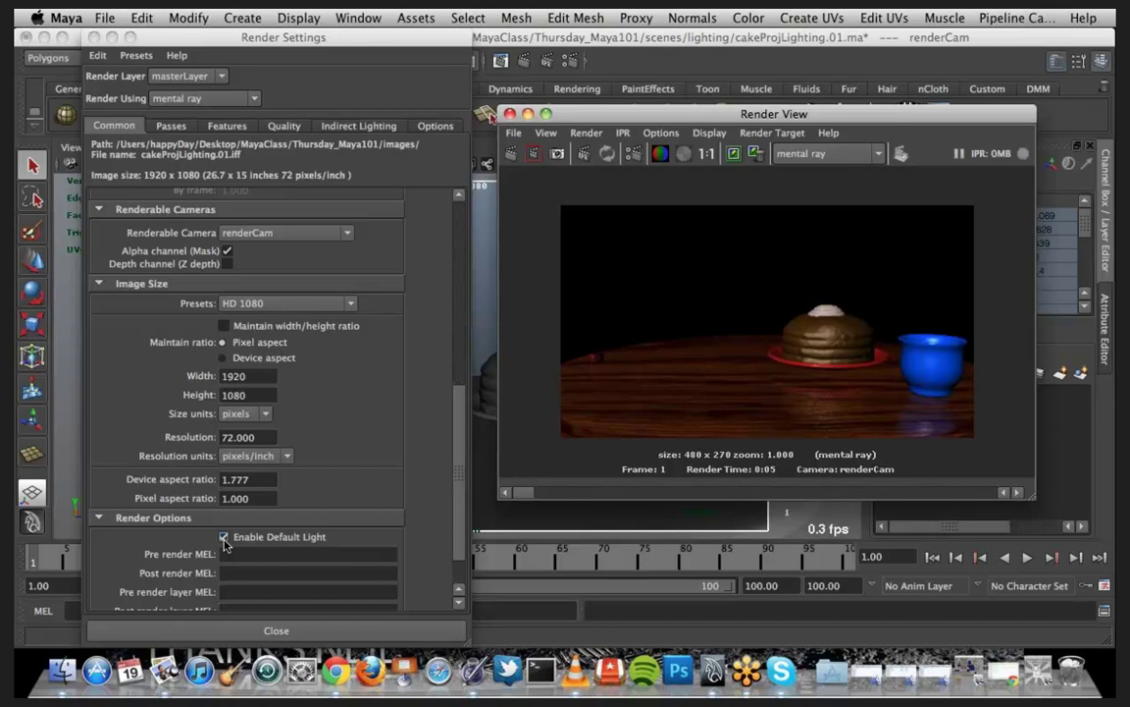
Step: Disable Enable Default Light, re-render to a black image, check alpha, and close Render Settings
left_click(224, 538)
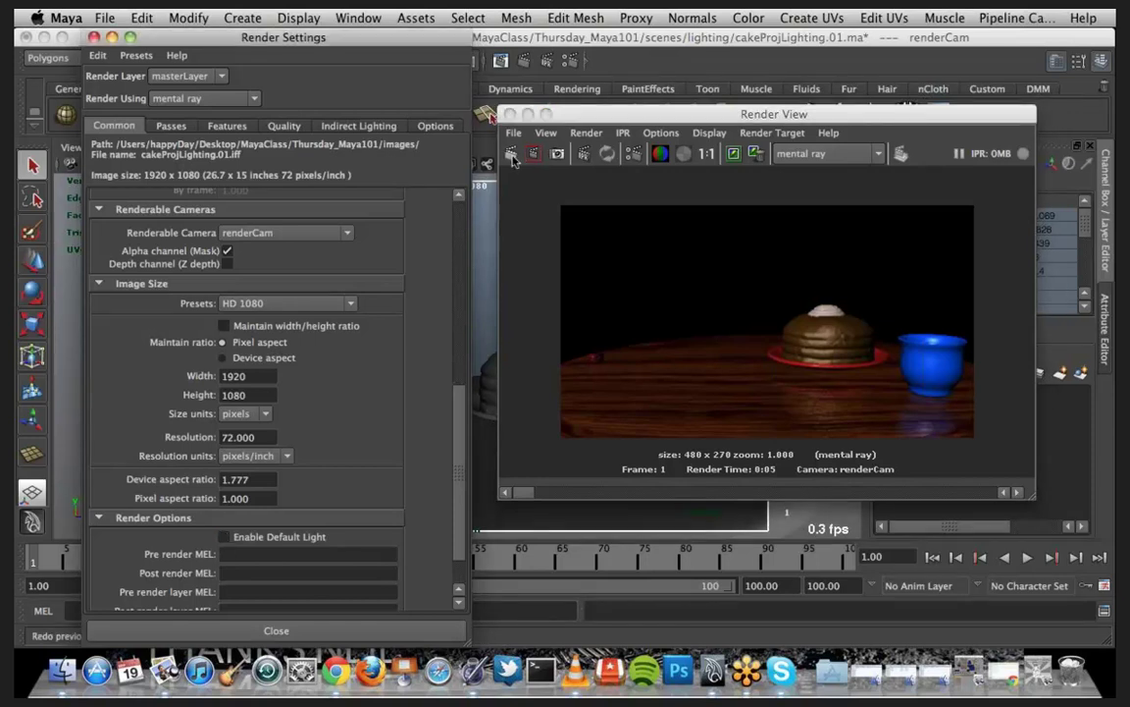
left_click(512, 155)
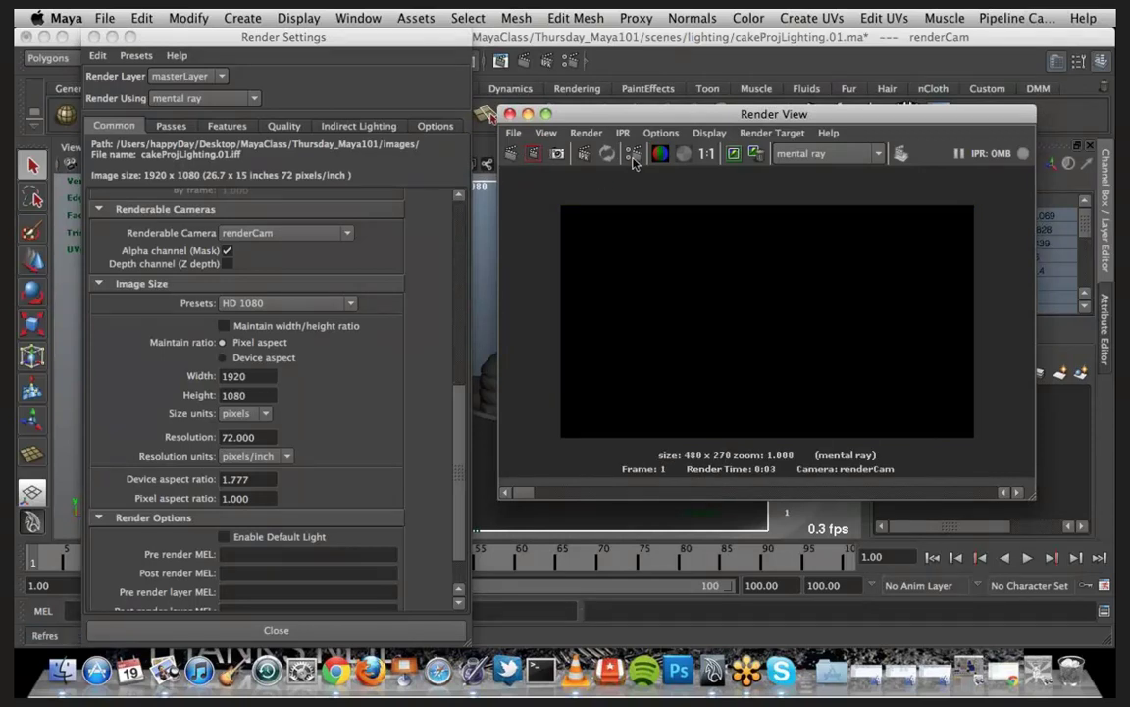
left_click(684, 154)
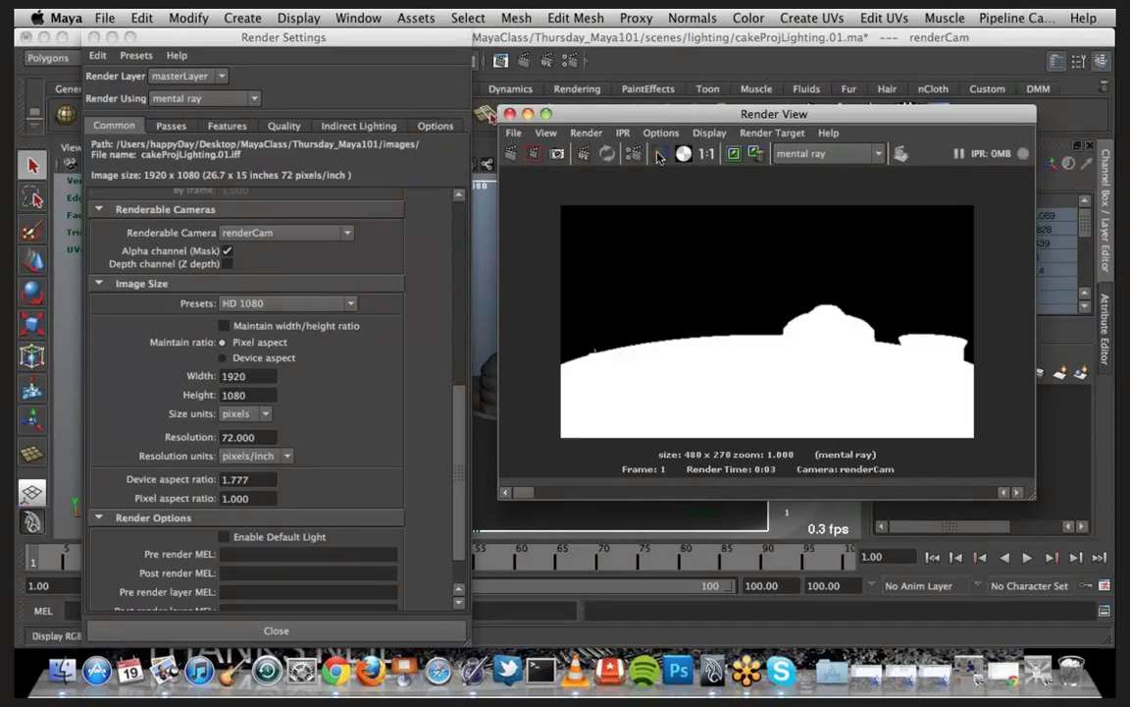
left_click(659, 154)
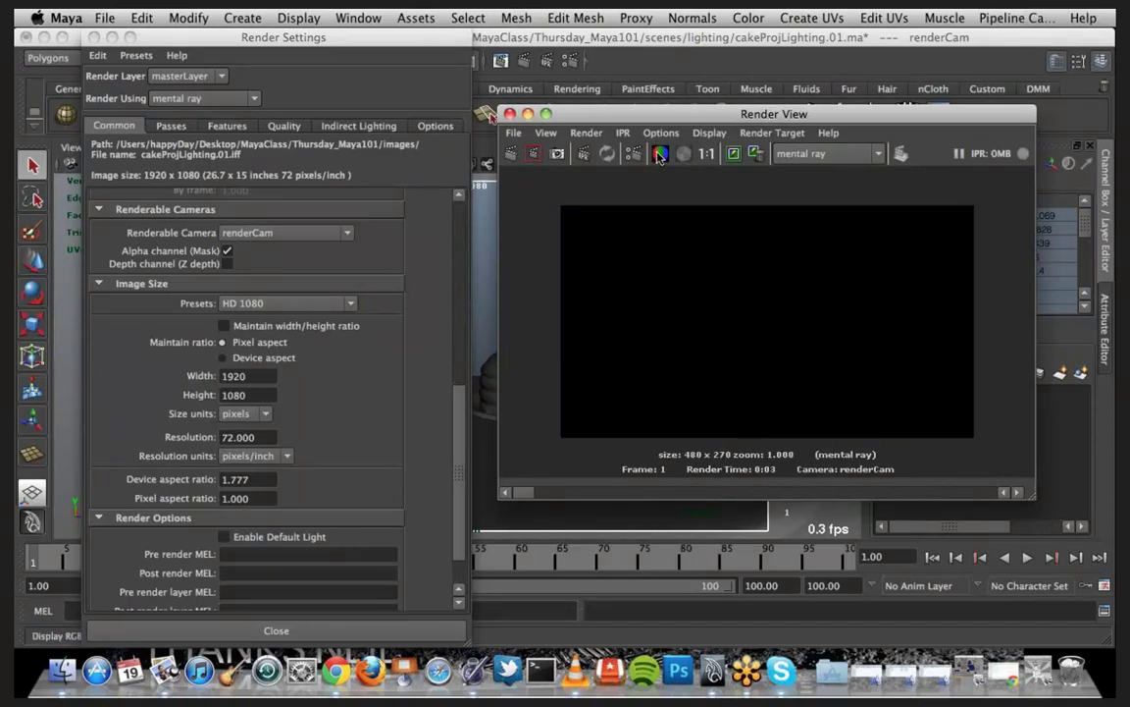
left_click(112, 38)
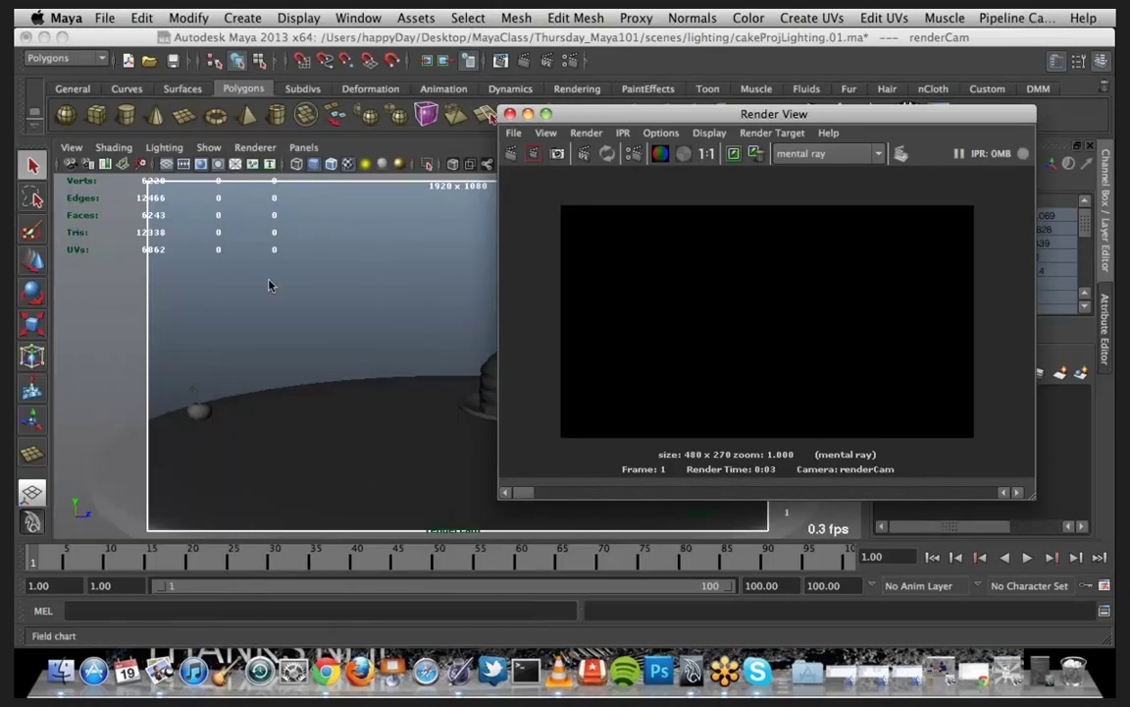
Step: Switch the panel to persp, create spotLight1 from the hotbox, and look through it
left_click_drag(535, 113, 786, 146)
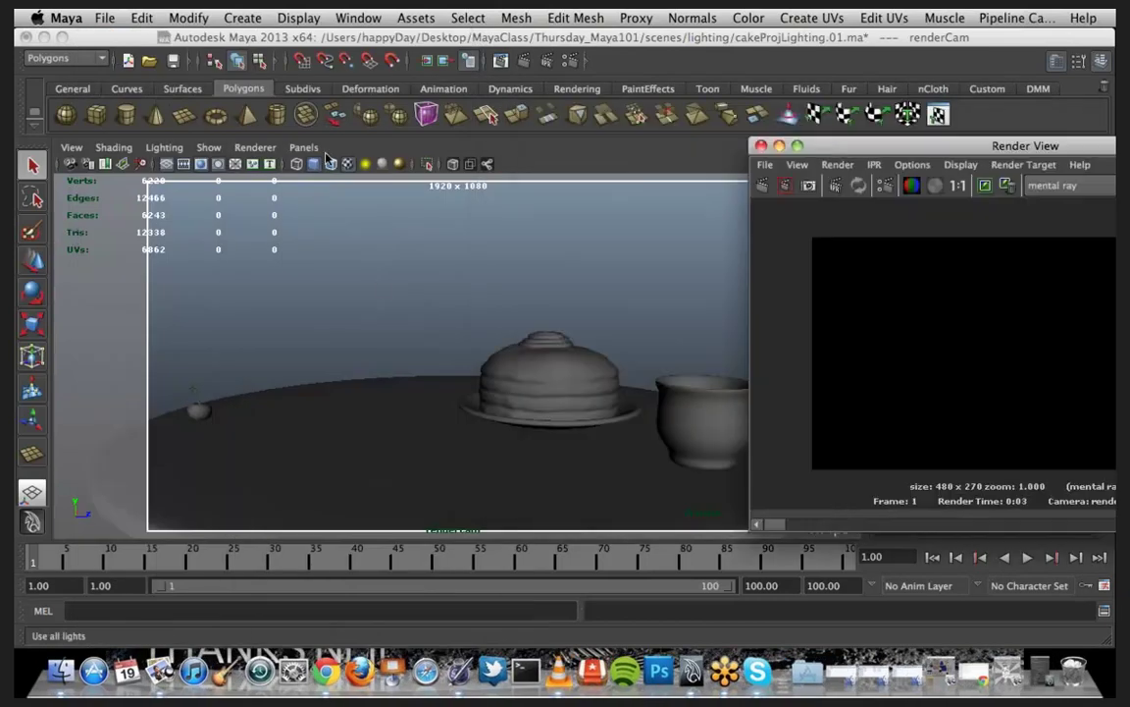
left_click(304, 147)
left_click(442, 162)
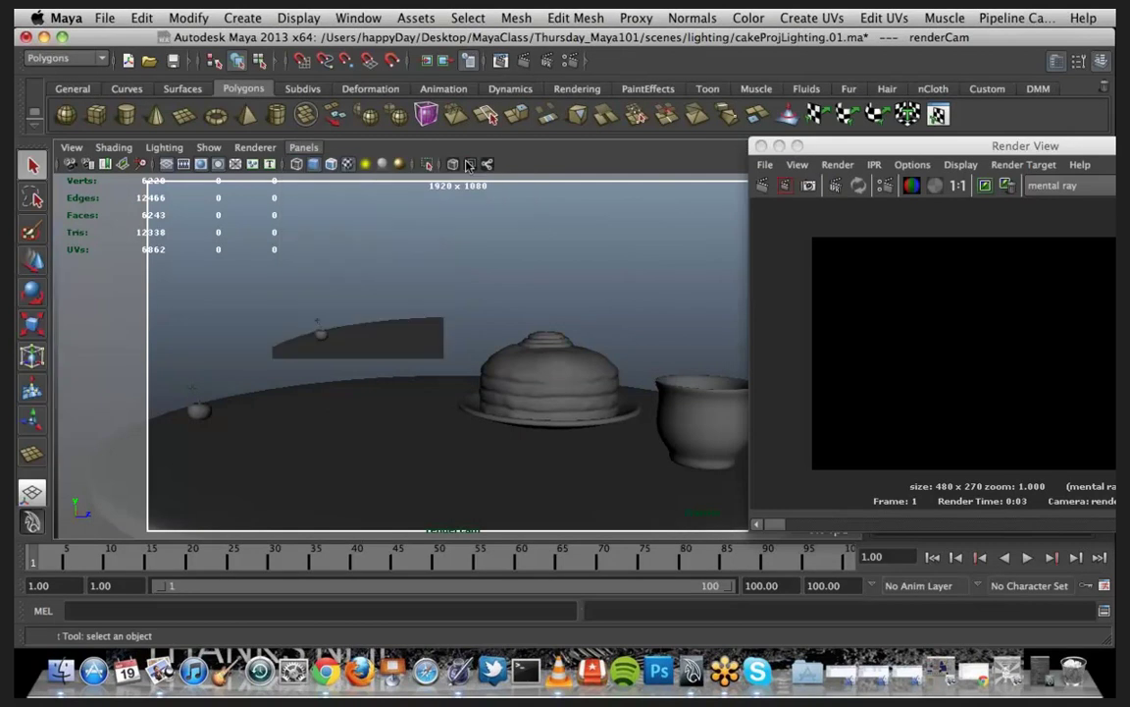
key("space")
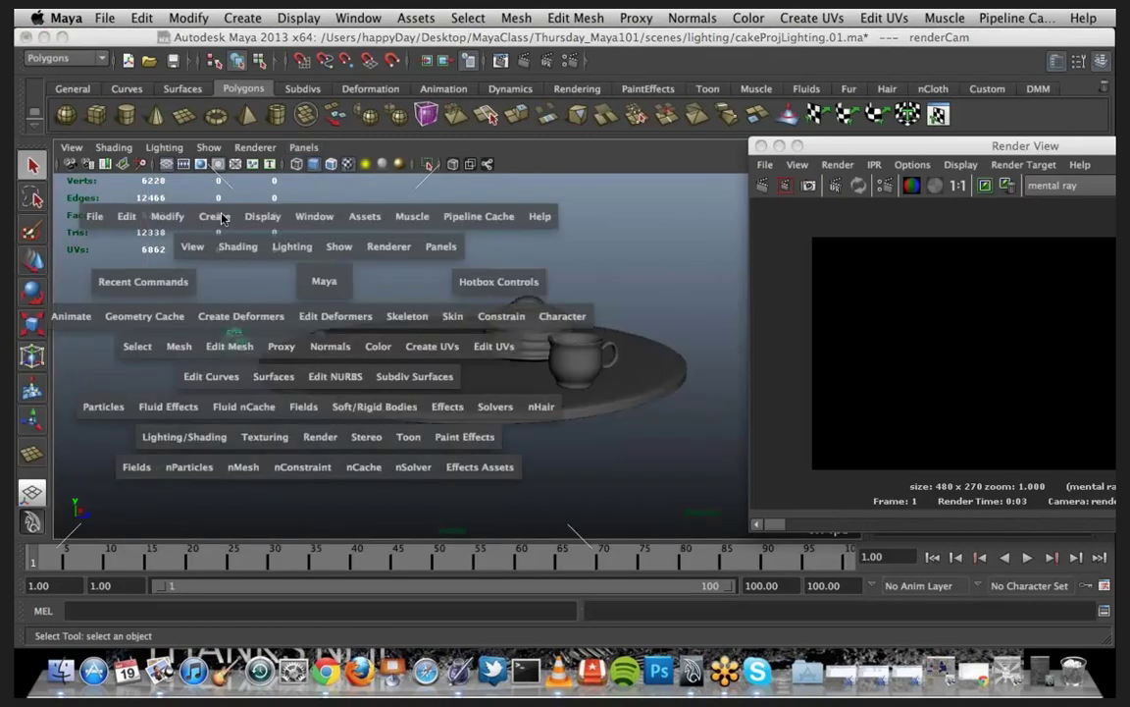
left_click_drag(214, 215, 452, 371)
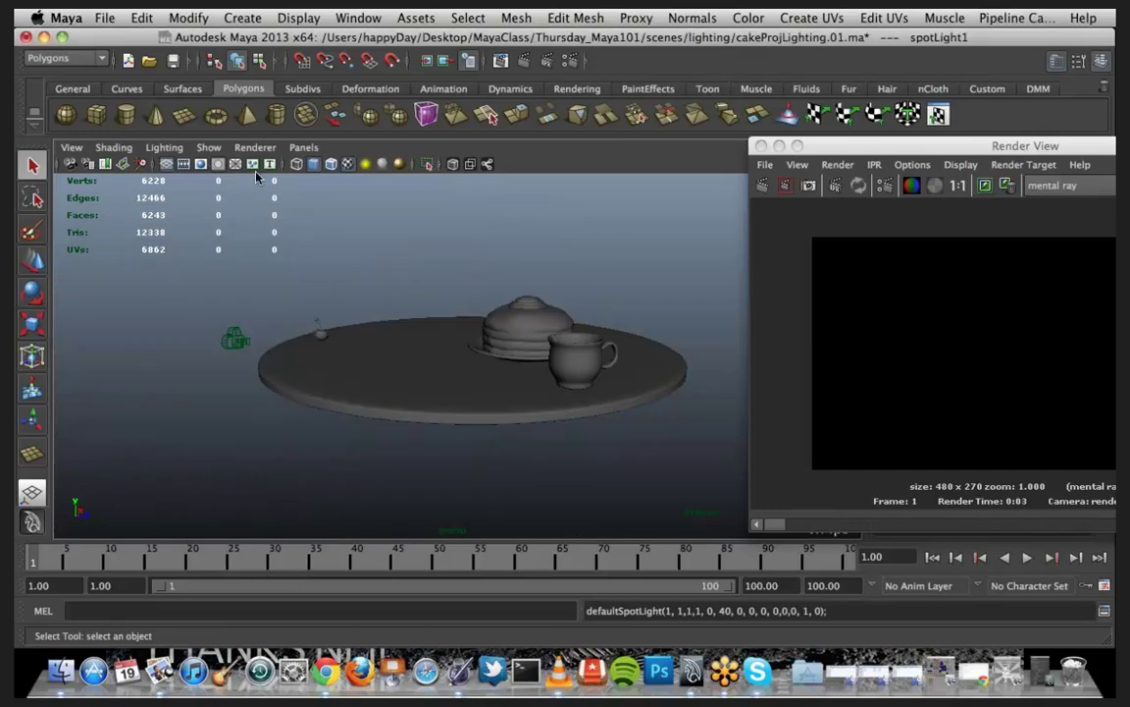
left_click(304, 147)
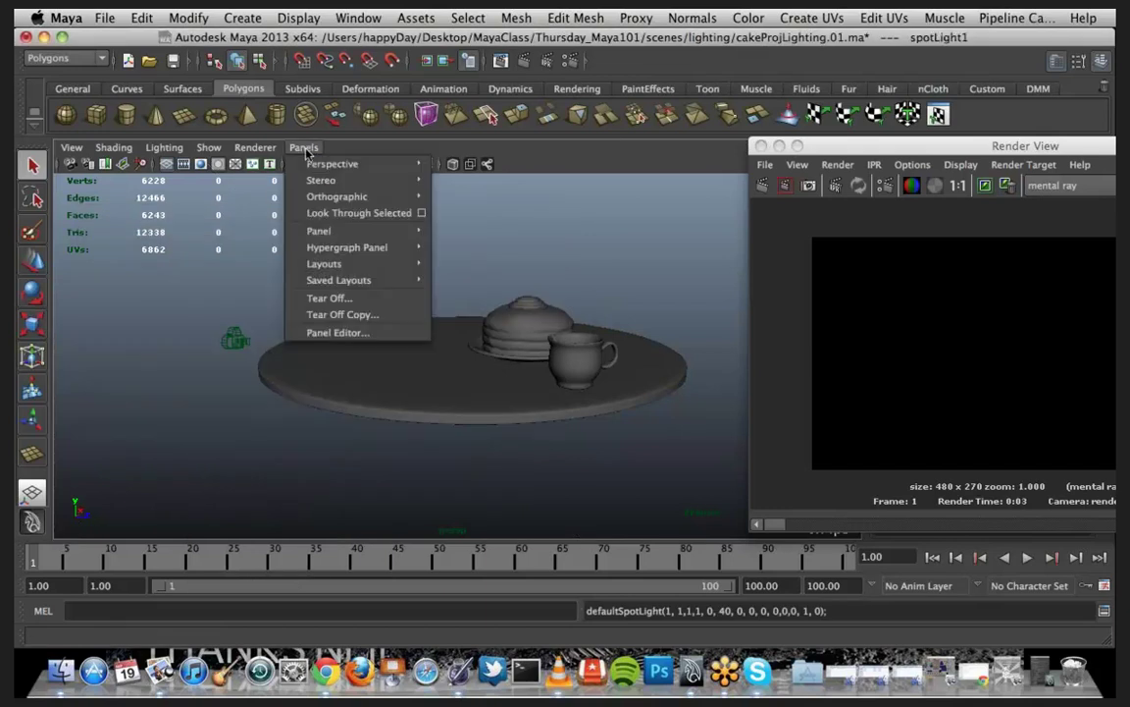
left_click(332, 216)
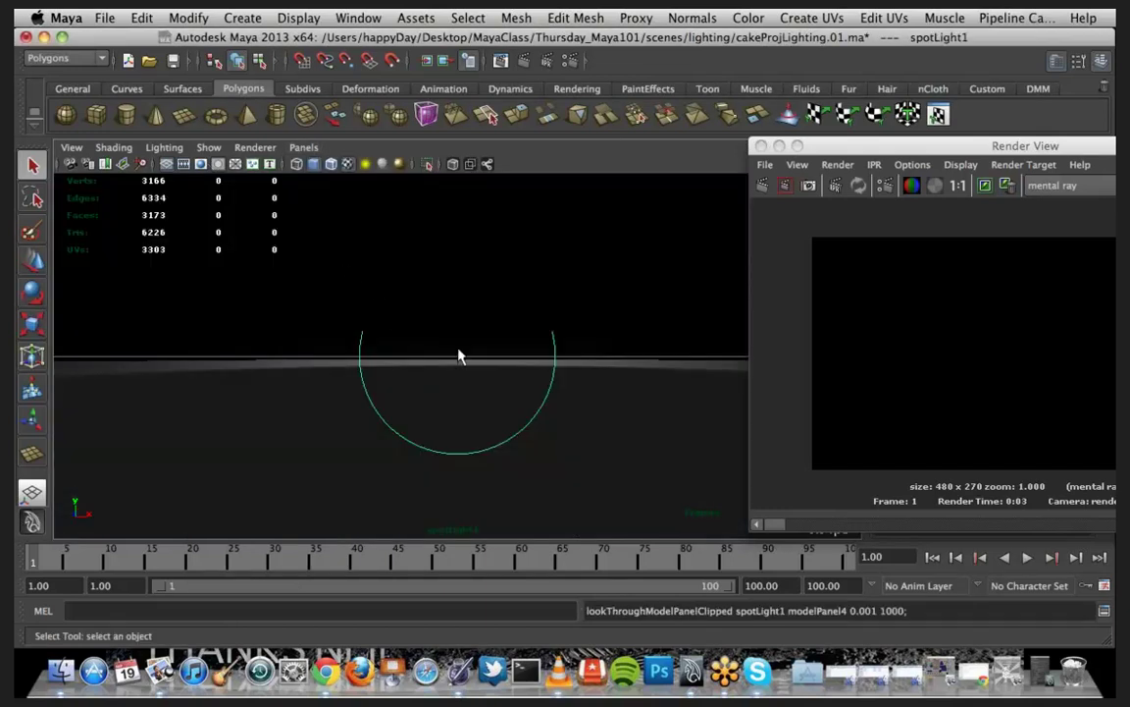
Step: Aim spotLight1 at the table (translate -42.888, 35.322, -37.992; rotate -42, -125.2, 0)
left_click_drag(458, 356, 537, 368, "alt")
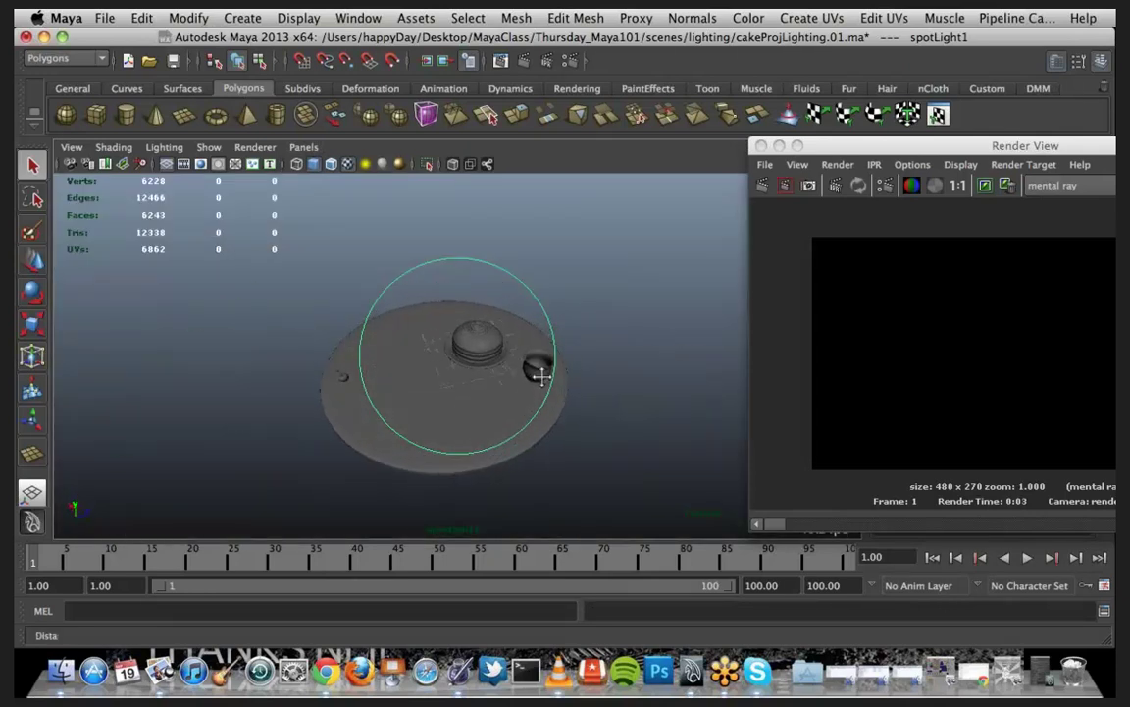
middle_click_drag(538, 368, 512, 397, "alt")
mouse_move(512, 396)
right_mouse_down("alt")
mouse_move(527, 397)
mouse_move(499, 410)
mouse_move(478, 390)
mouse_move(510, 400)
right_mouse_up("alt")
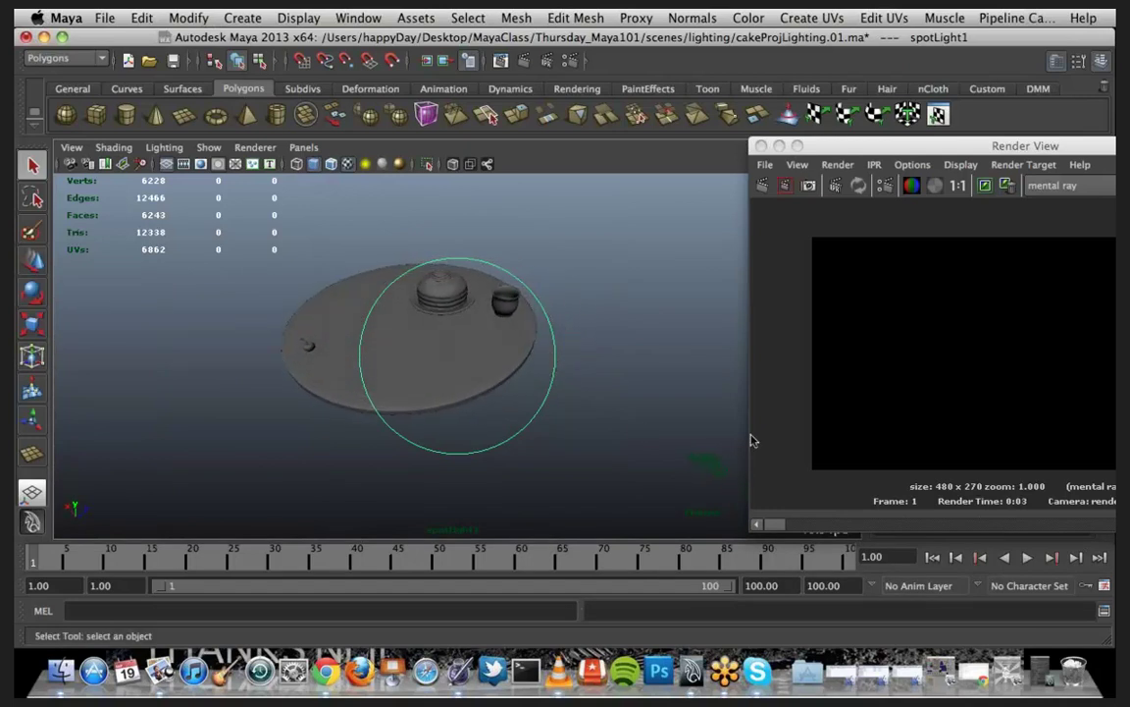
left_click_drag(509, 406, 456, 368, "alt")
right_click_drag(457, 368, 495, 363, "alt")
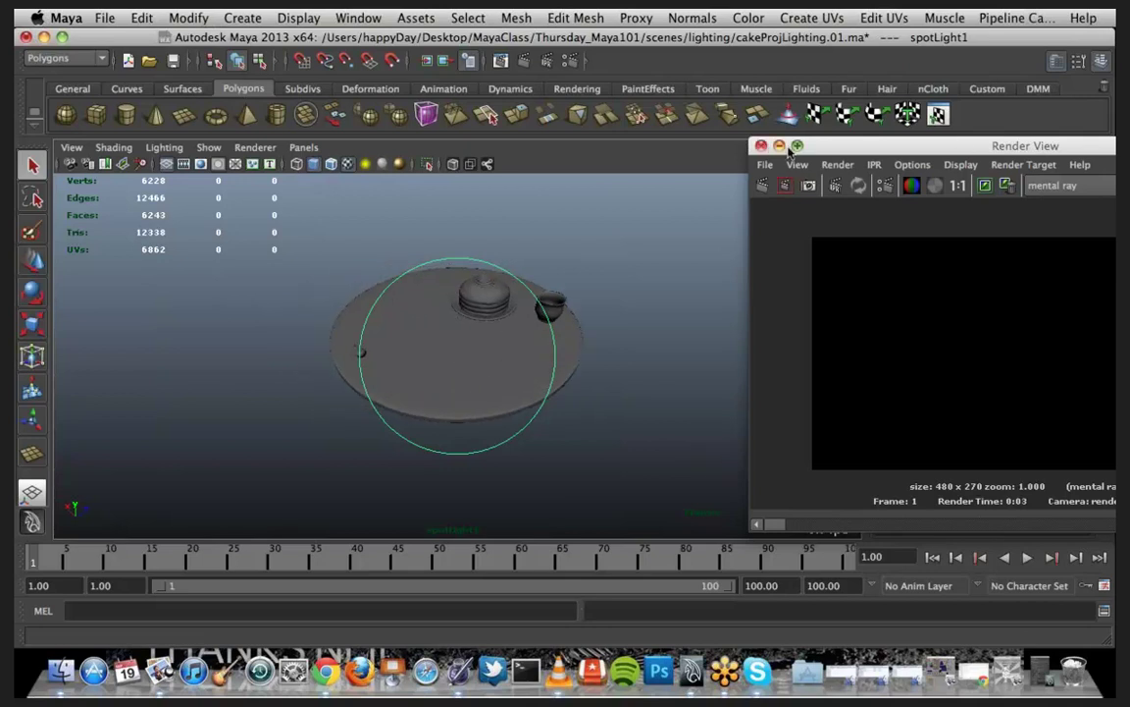
Step: Close the Render View and bring up spotLight1's Attribute Editor
left_click(779, 146)
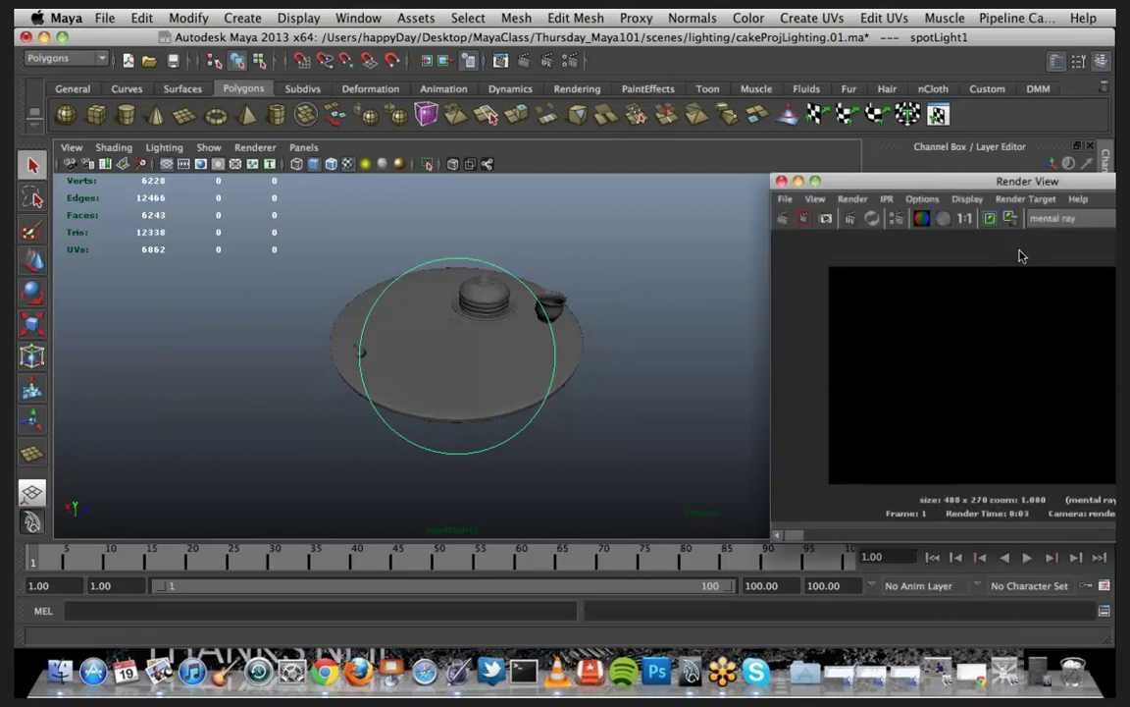
left_click(760, 144)
key("ctrl+a")
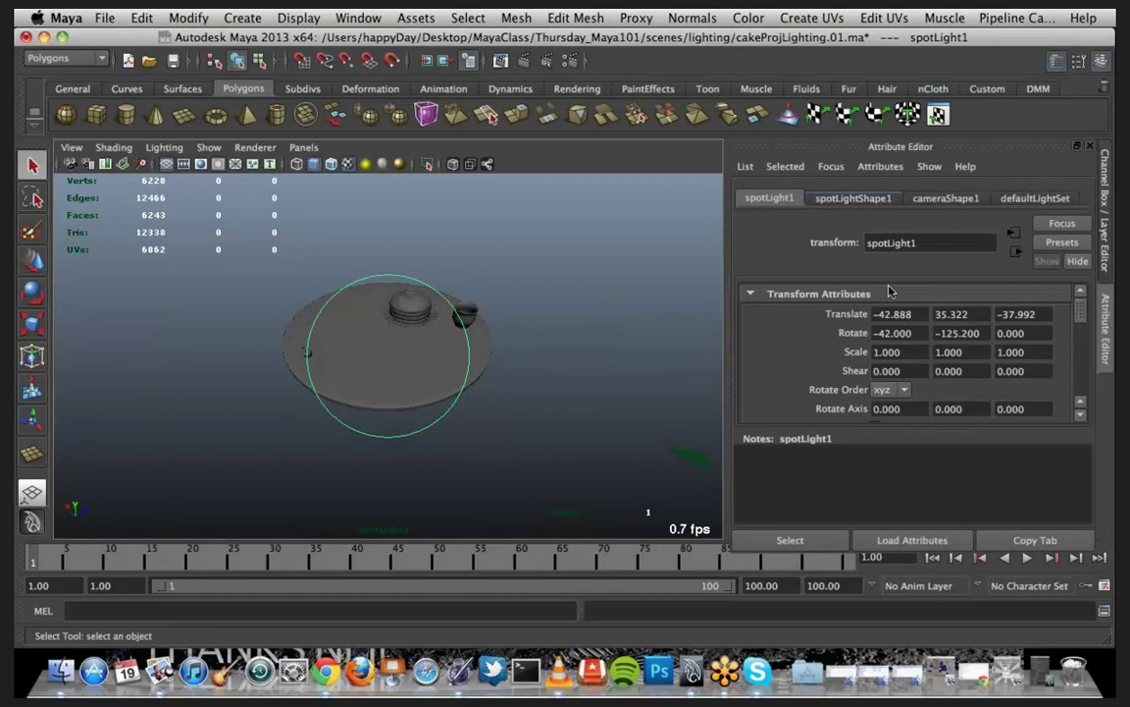
Step: Set spotLightShape1's penumbra angle to 20 and cone angle to 36.334
left_click(850, 198)
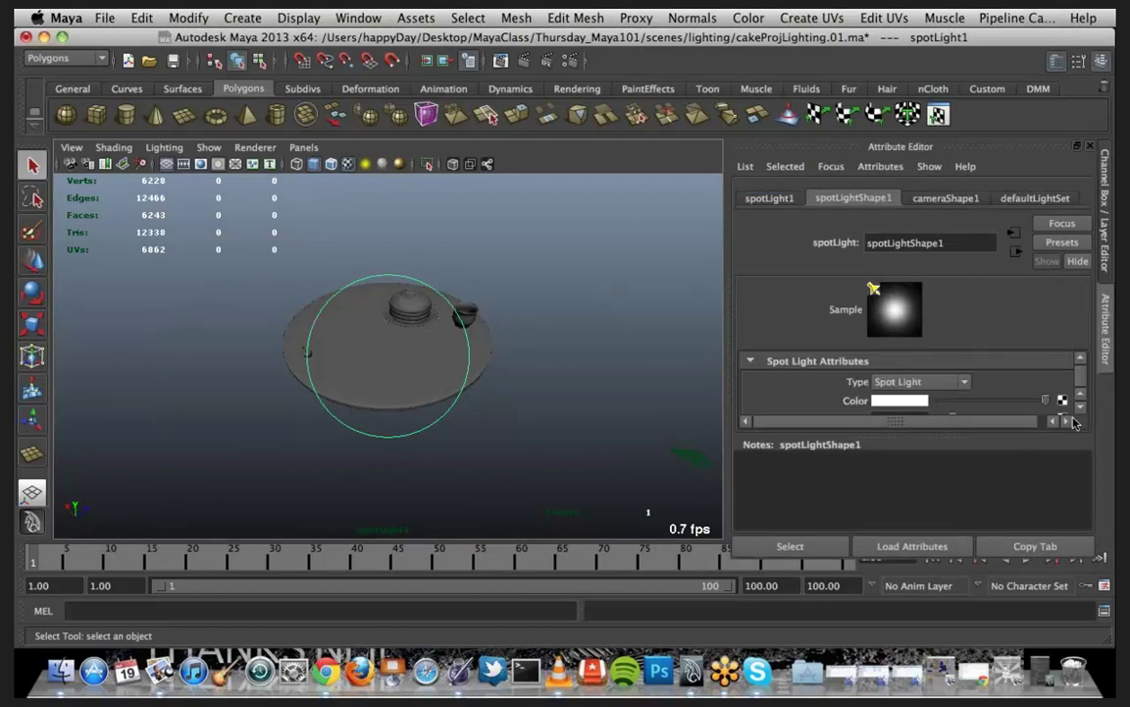
left_click_drag(989, 434, 979, 502)
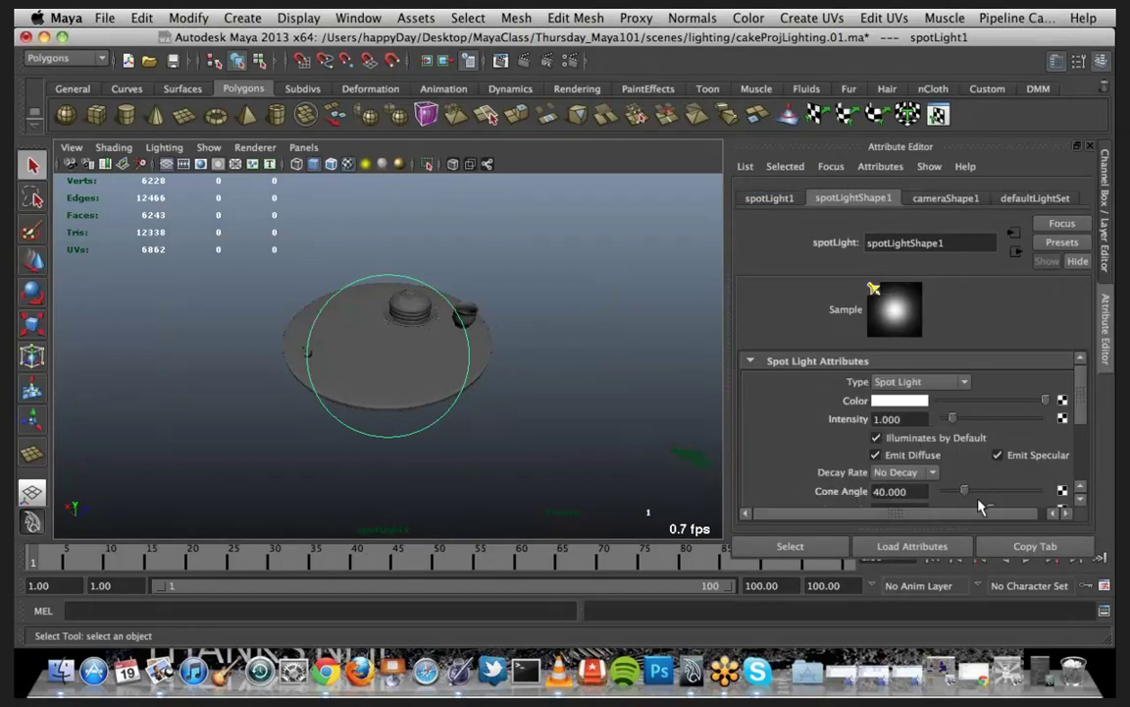
left_click_drag(1083, 389, 1086, 412)
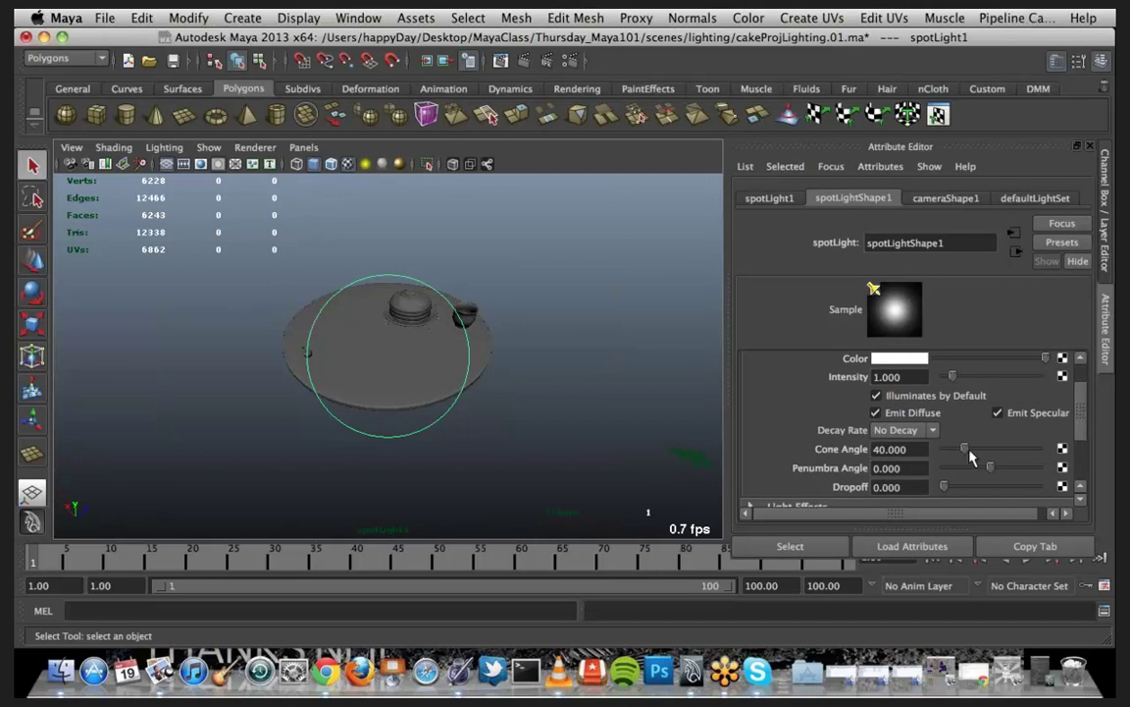
left_click_drag(965, 447, 1040, 469)
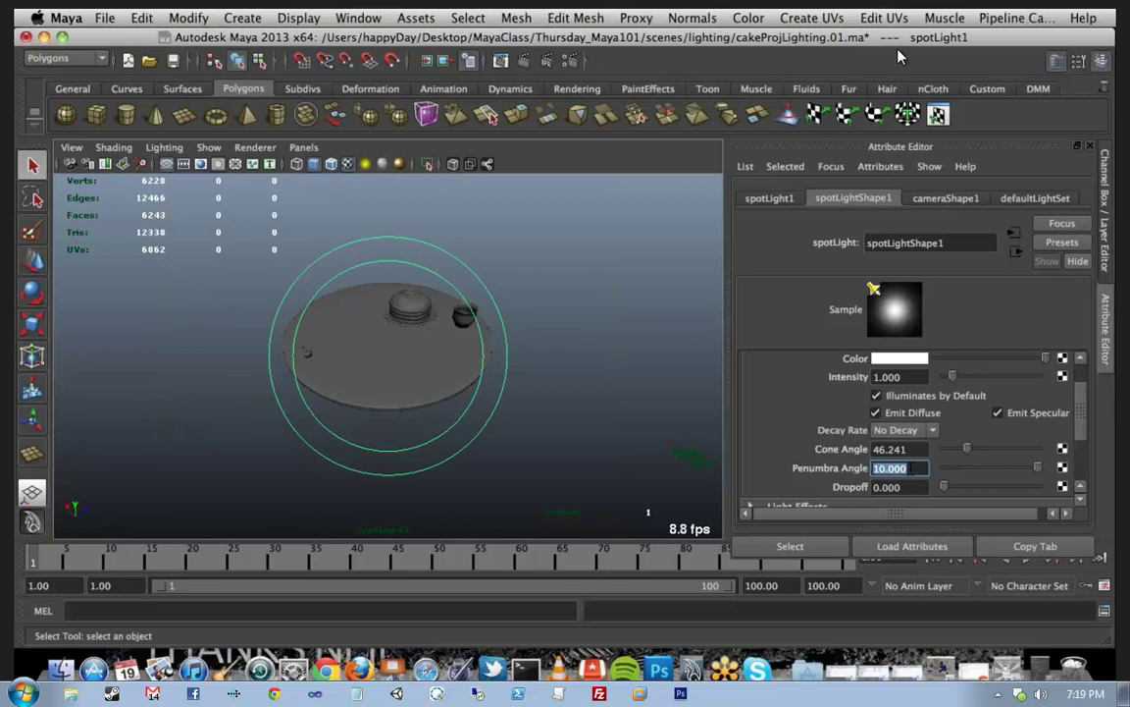
type("20")
key("Return")
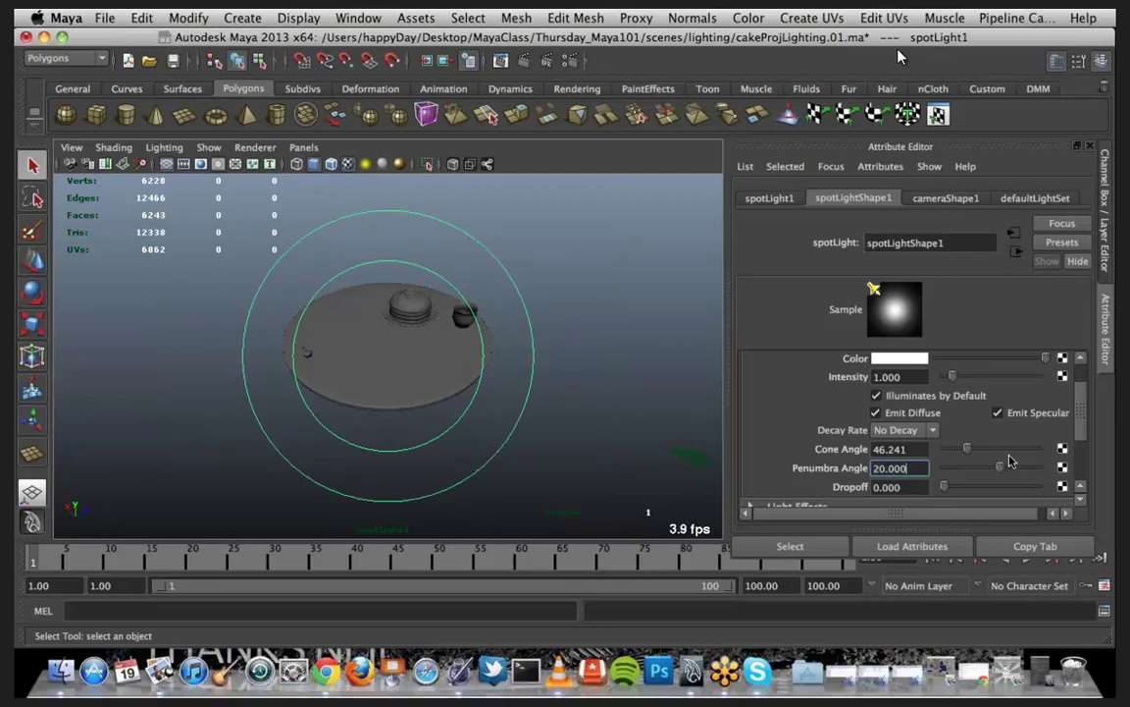
left_click_drag(969, 451, 963, 452)
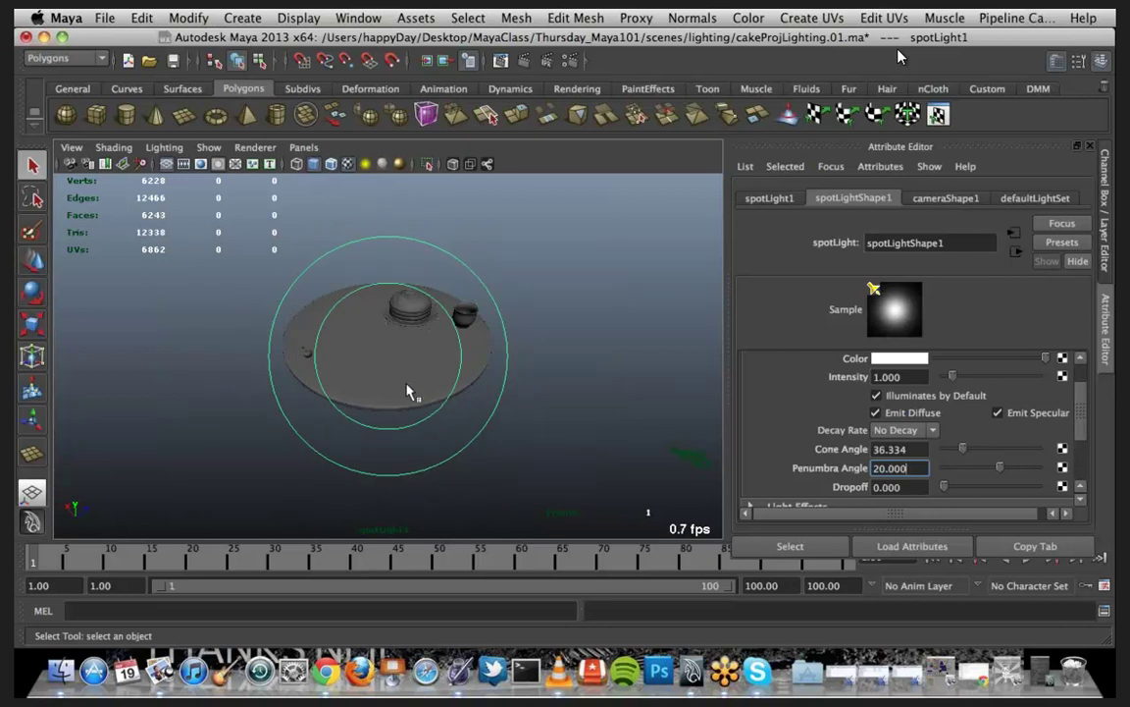
Step: Nudge the spotlight's aim so its pool sits over the table
left_click_drag(409, 392, 423, 374, "alt")
middle_click_drag(424, 374, 444, 386, "alt")
mouse_move(445, 385)
right_mouse_down("alt")
mouse_move(437, 374)
mouse_move(424, 381)
mouse_move(437, 383)
right_mouse_up("alt")
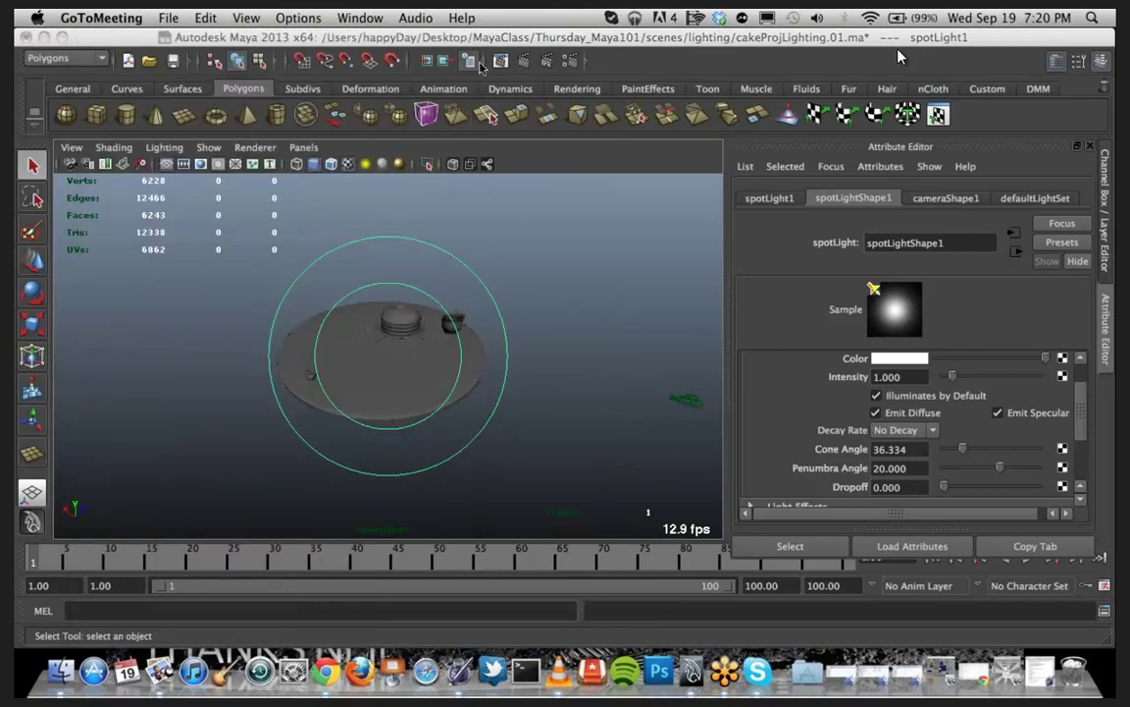
left_click(304, 147)
mouse_move(350, 165)
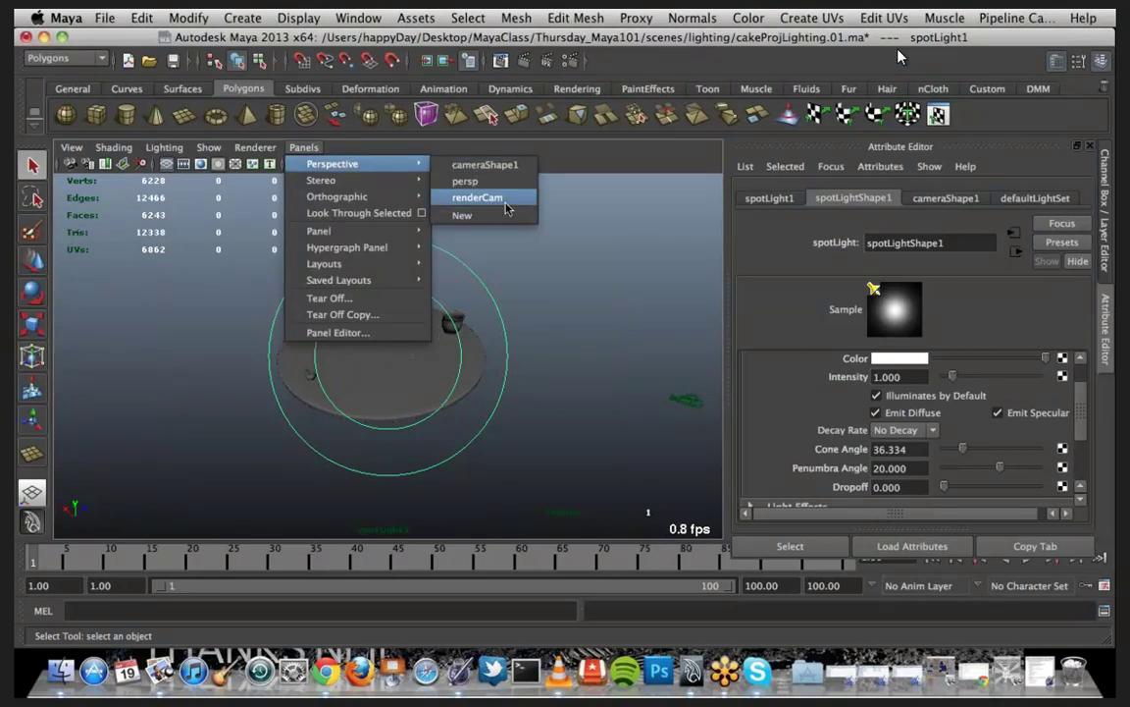
Step: Render a mental ray frame from renderCam showing the spotLight1-lit cake and blue cup
left_click(500, 198)
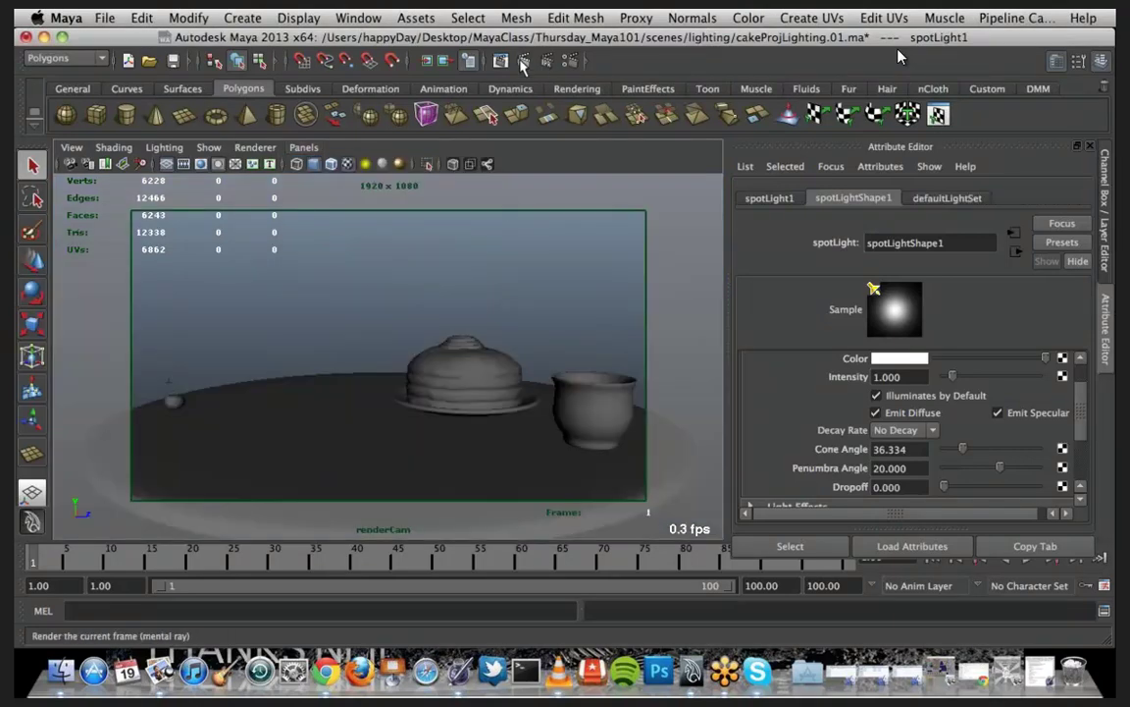
left_click(523, 62)
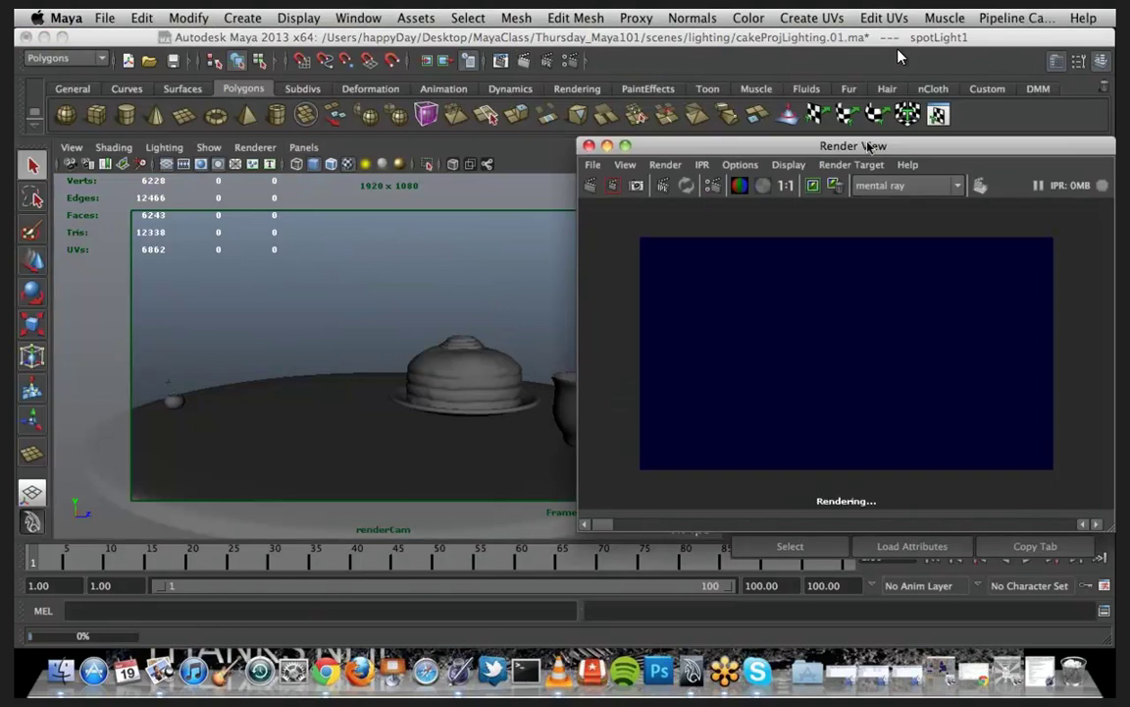
left_click_drag(867, 146, 412, 139)
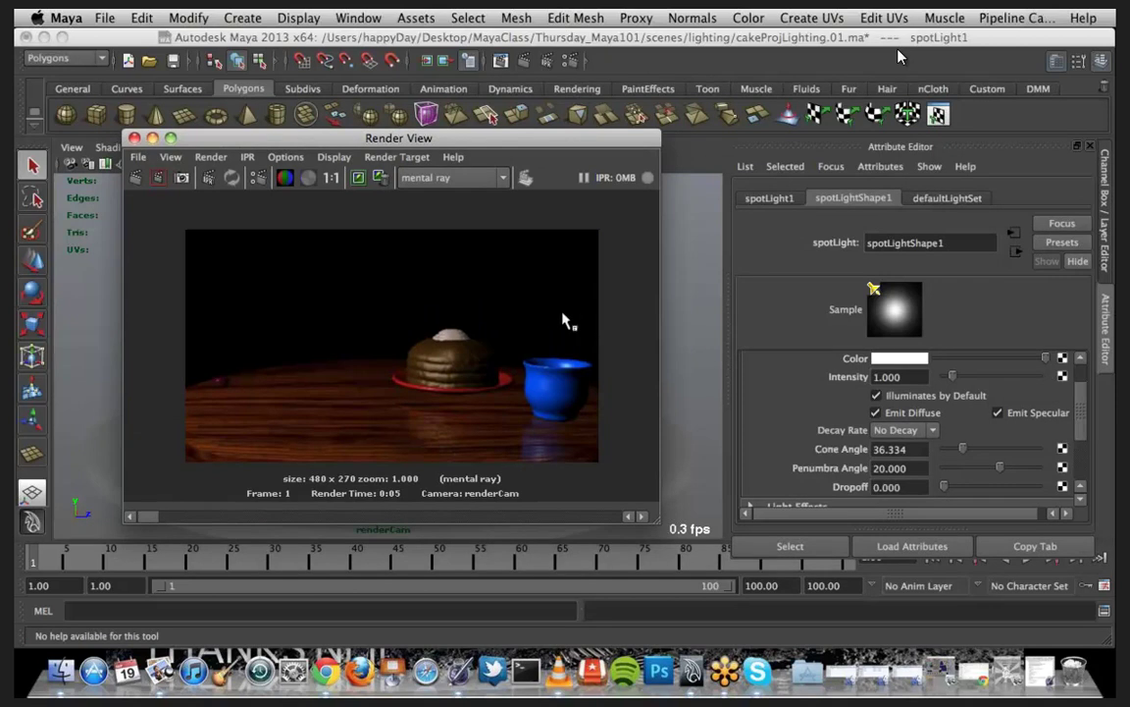
Step: Lower spotLight1's intensity to 0.8
left_click(153, 138)
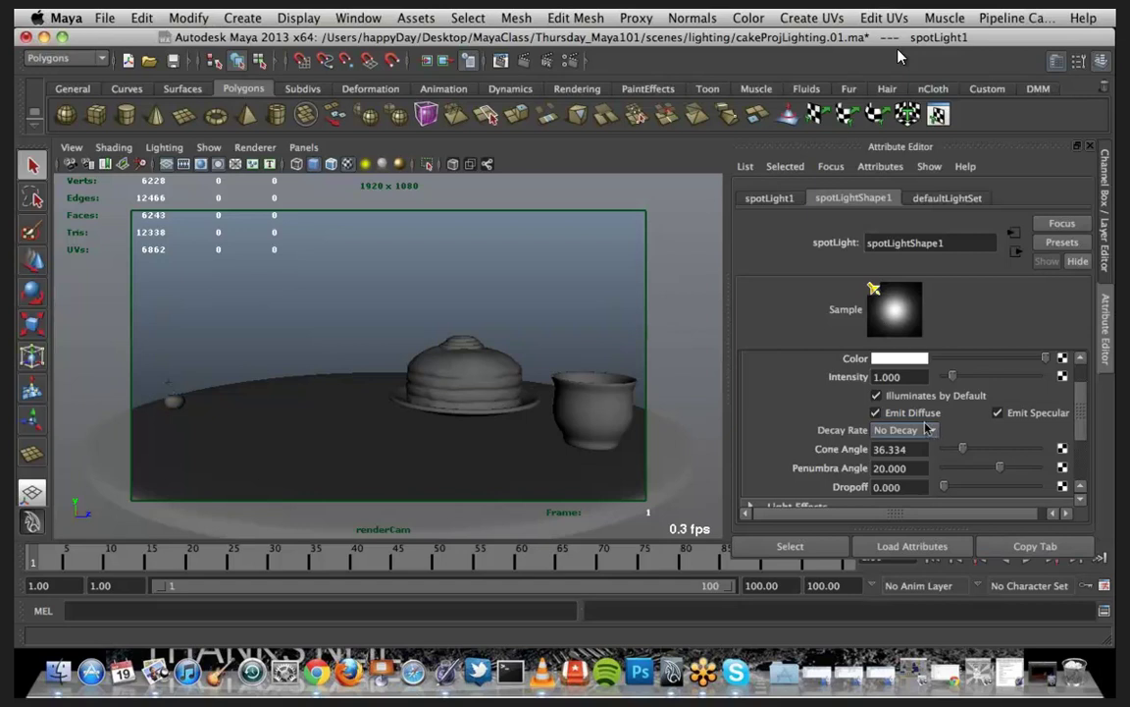
left_click(901, 377)
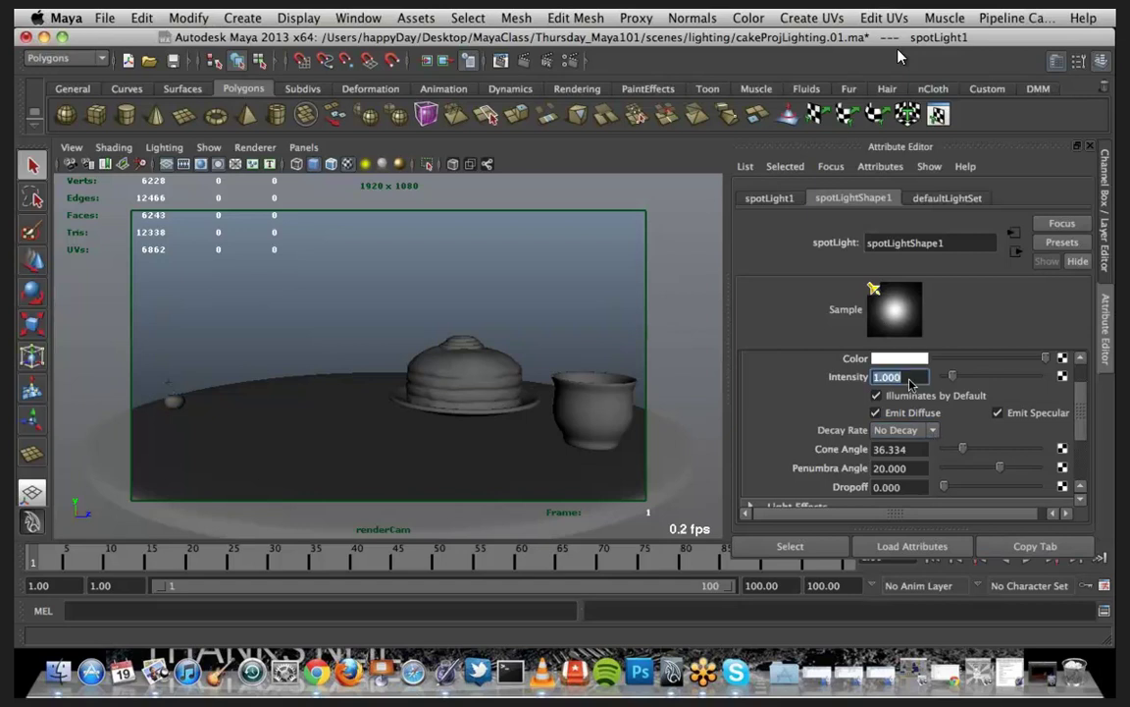
type("0.8")
key("Return")
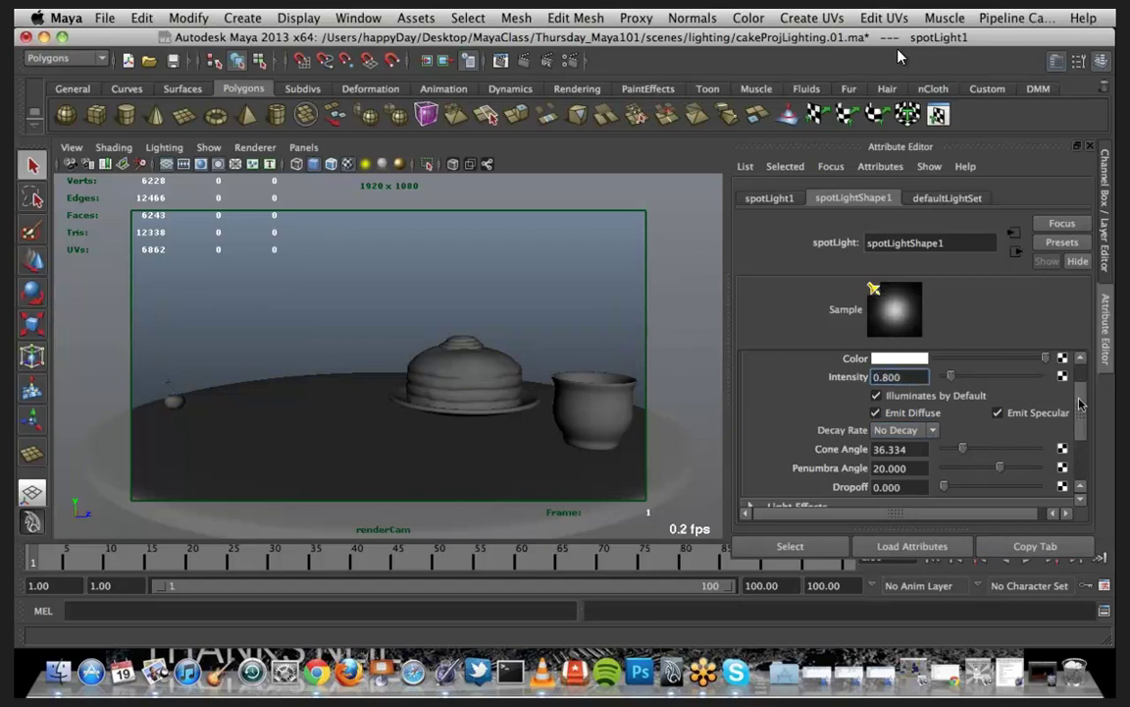
Step: Turn on ray trace shadows with light radius 4, then render a test frame from renderCam
scroll(1081, 410, "down", 5)
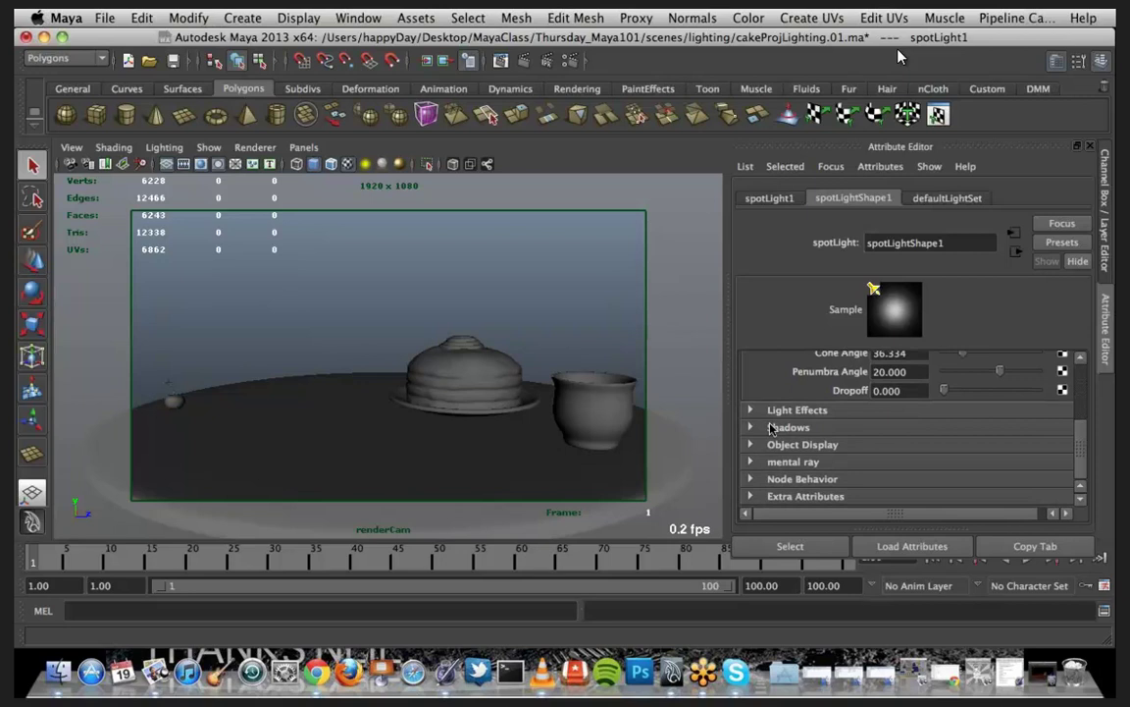
left_click(751, 428)
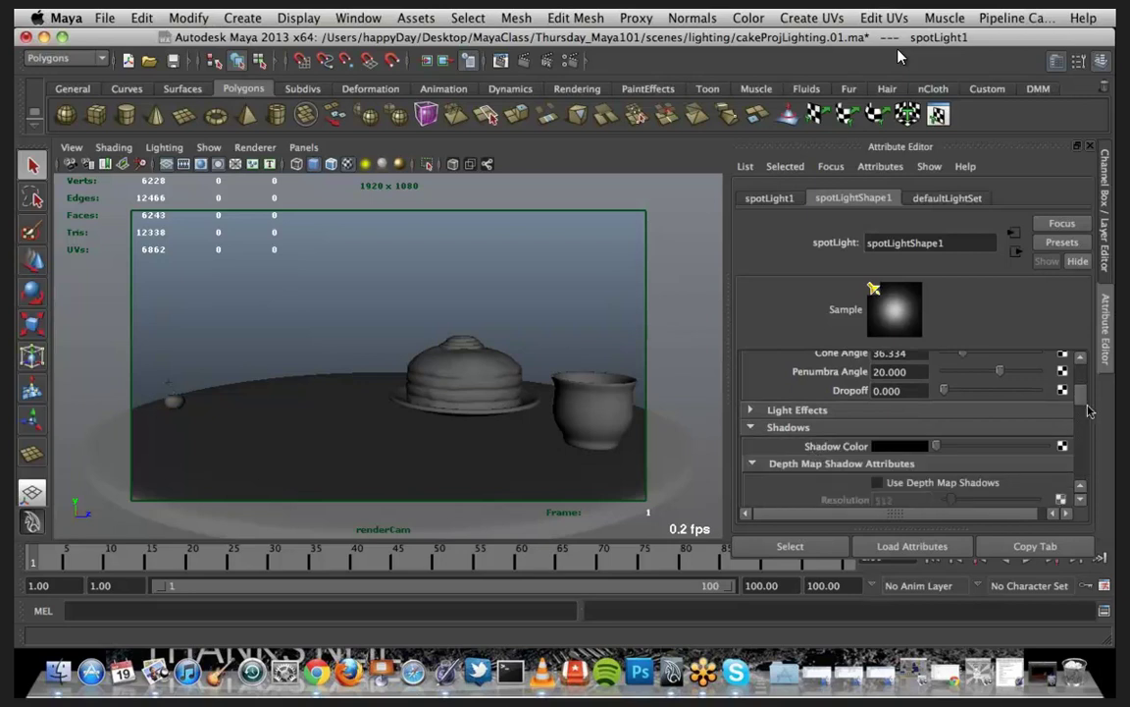
scroll(1087, 412, "down", 1)
scroll(1086, 412, "down", 2)
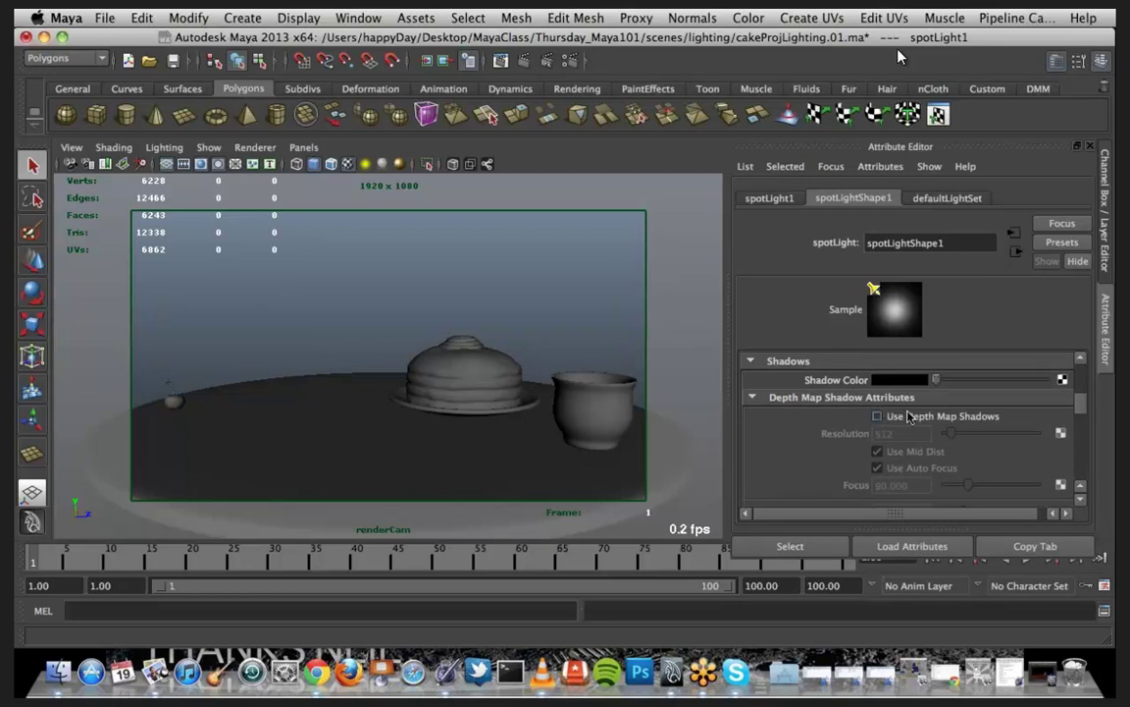
left_click(1081, 502)
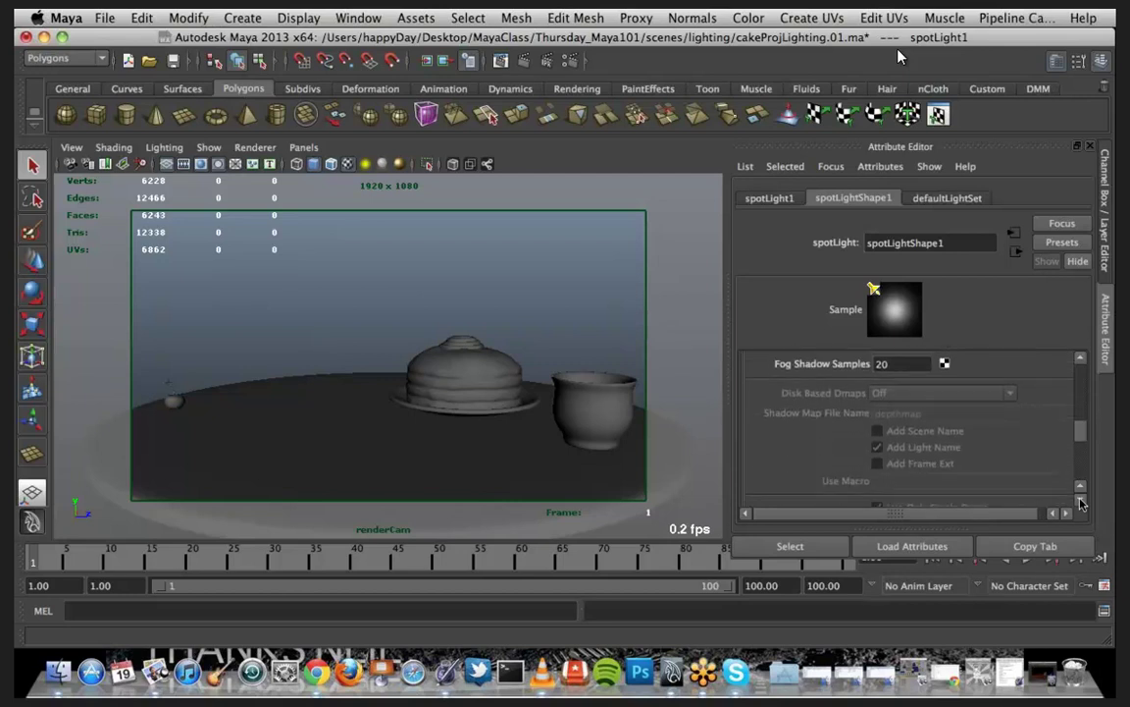
left_click_drag(1081, 444, 1085, 478)
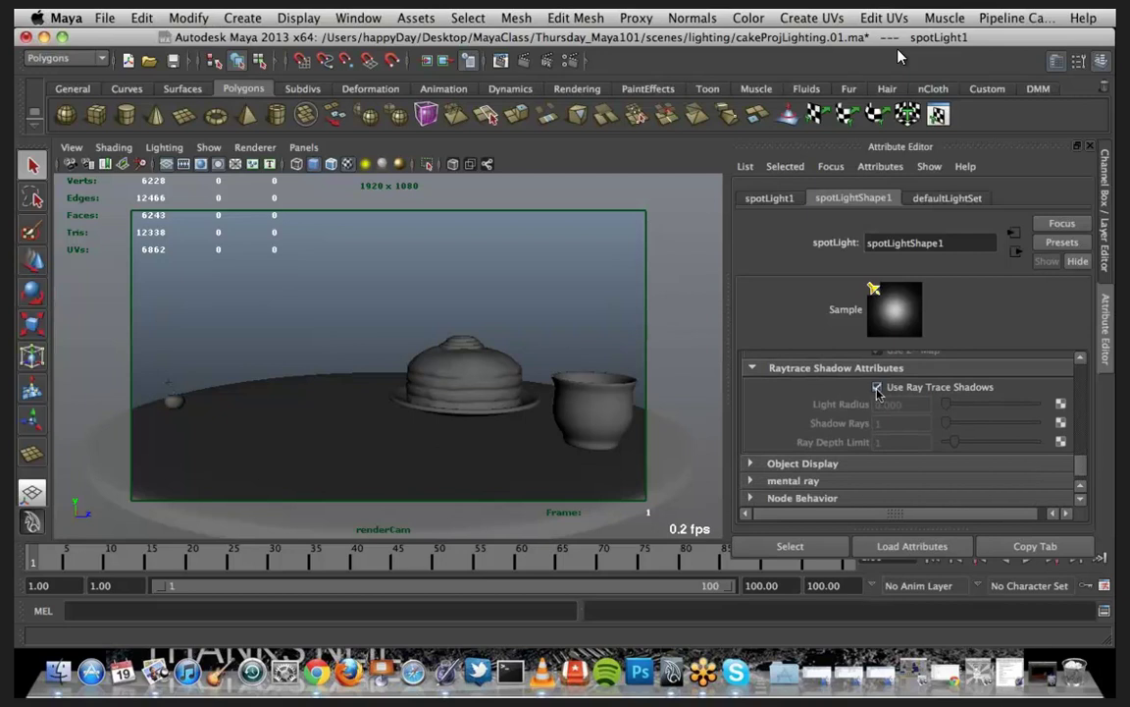
left_click(918, 404)
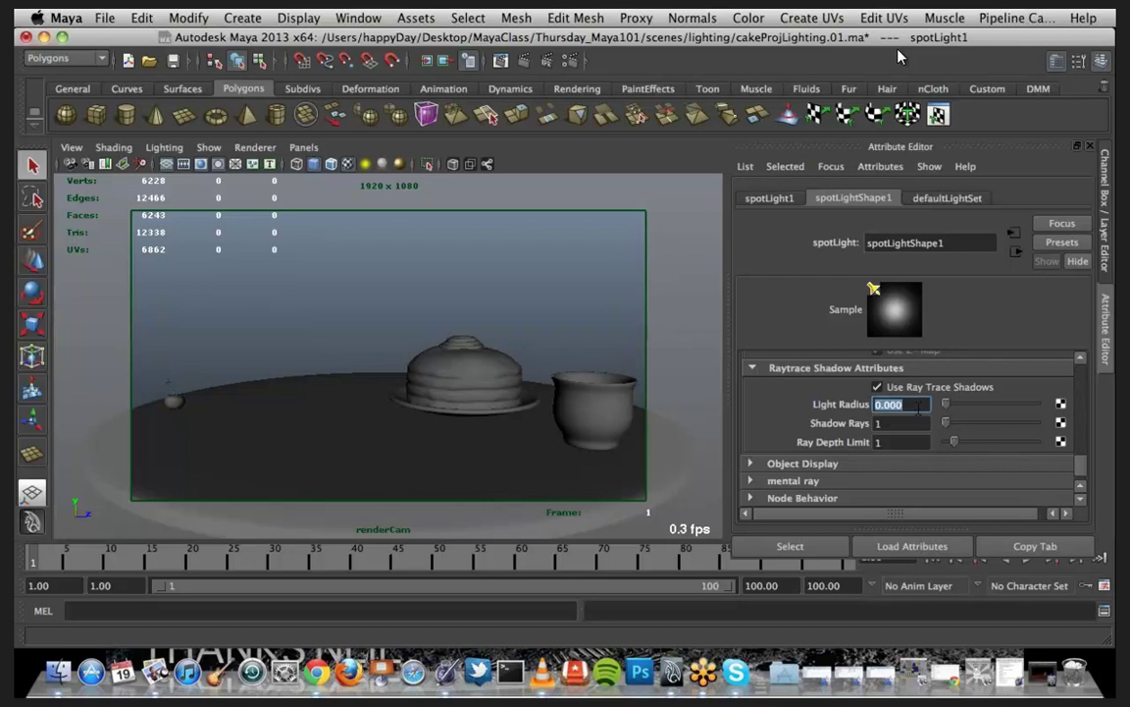
type("4")
key("Return")
left_click(920, 423)
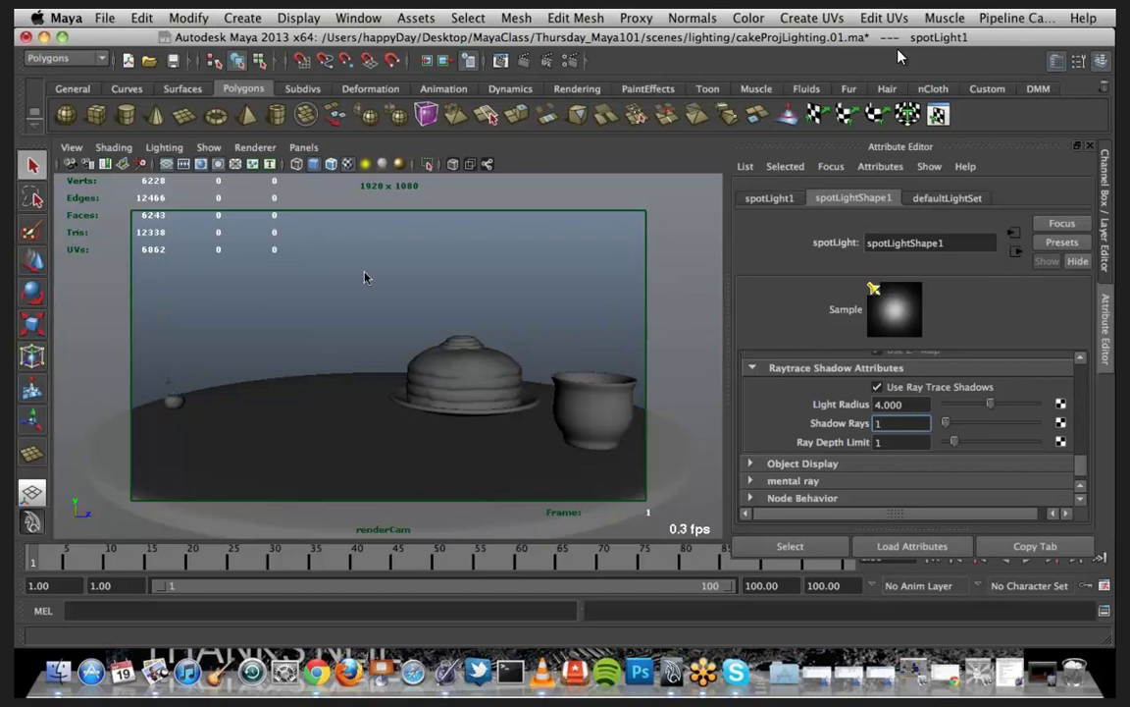
left_click(507, 63)
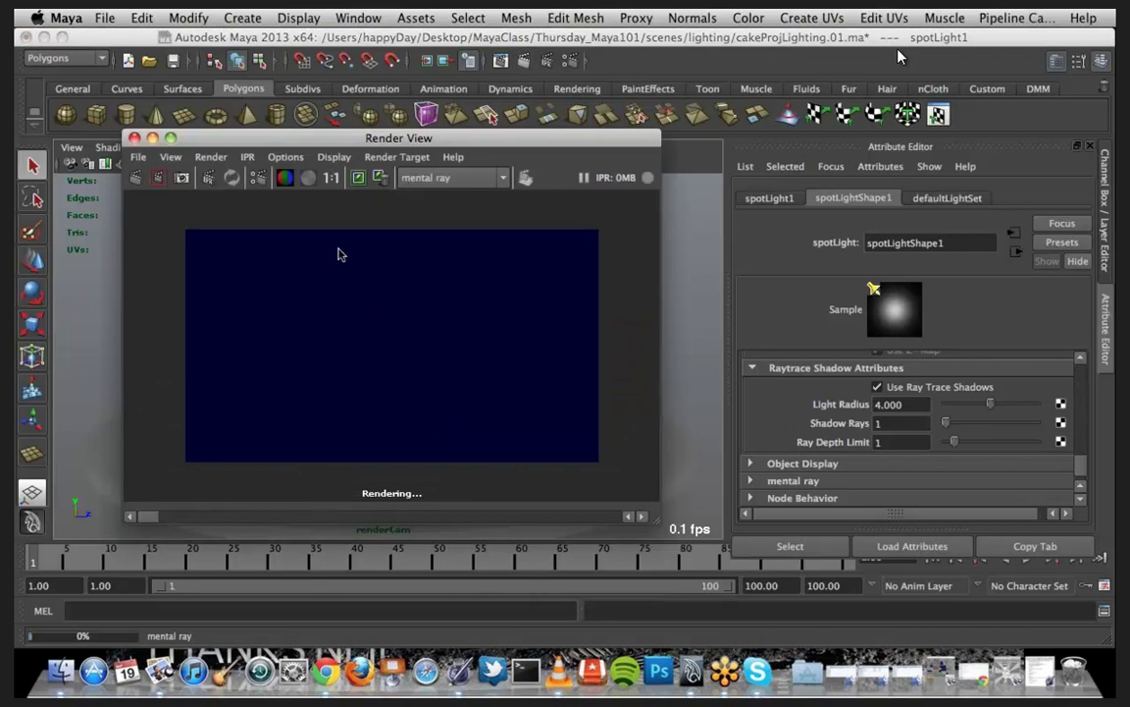
Step: Keep the current render and raise the anti-aliasing Max Sample Level to 2 in Render Settings
left_click(360, 179)
left_click_drag(357, 140, 335, 111)
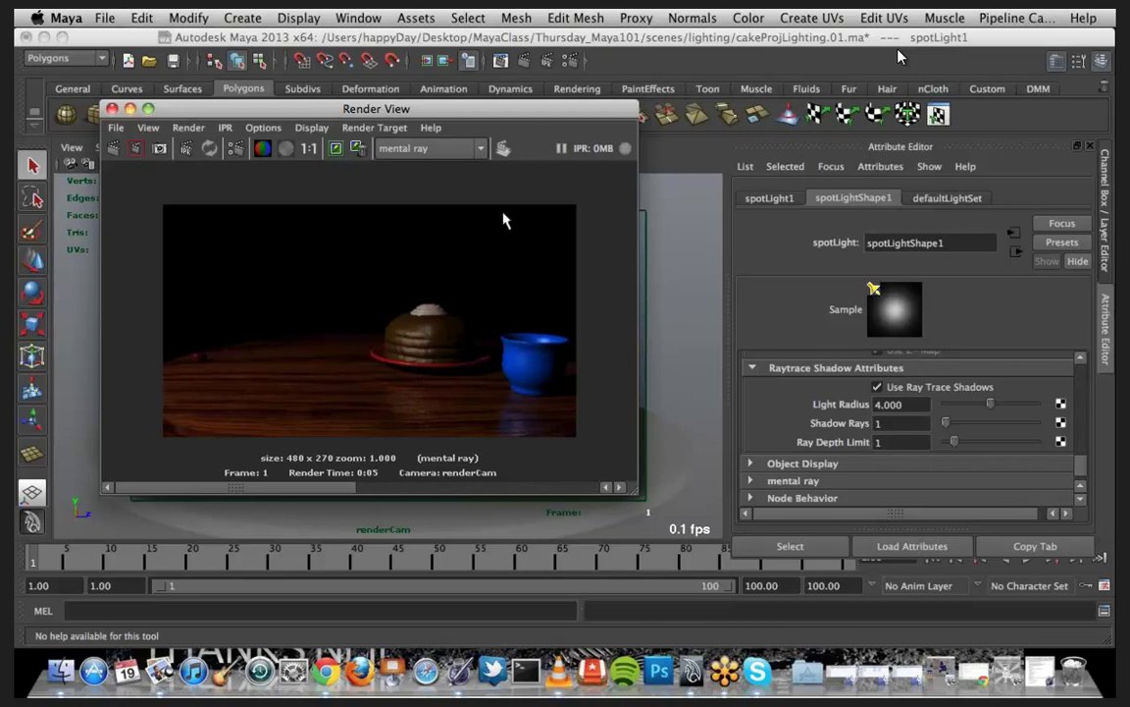
left_click(572, 63)
scroll(403, 341, "up", 10)
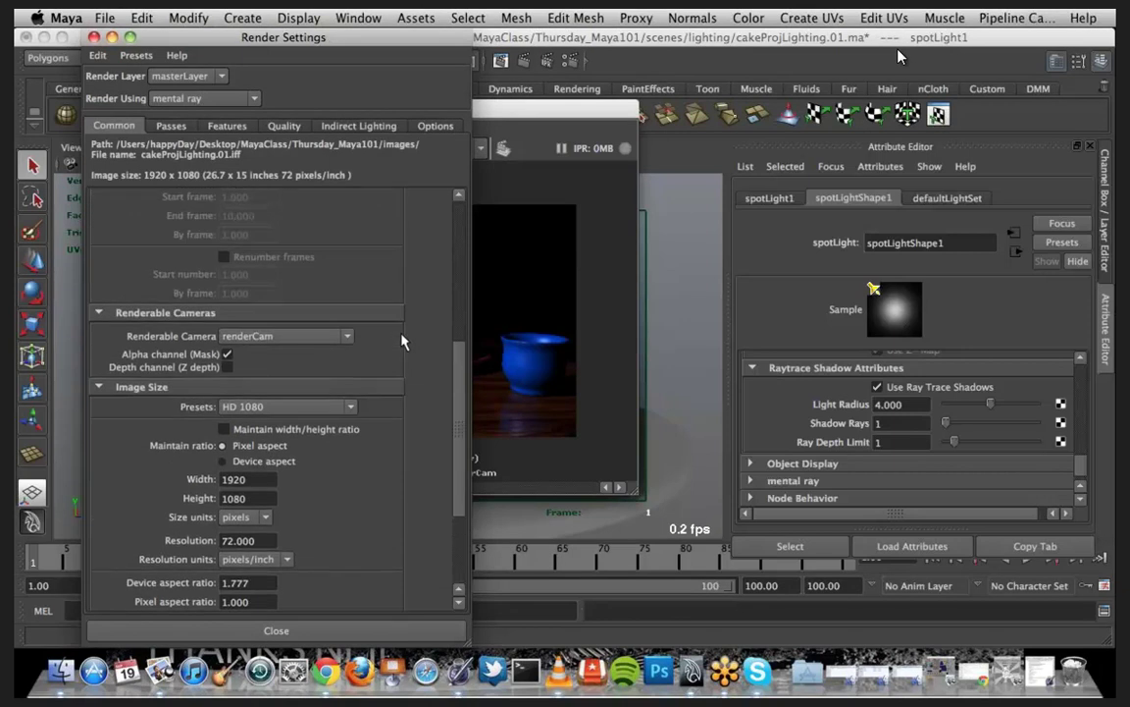
left_click(281, 127)
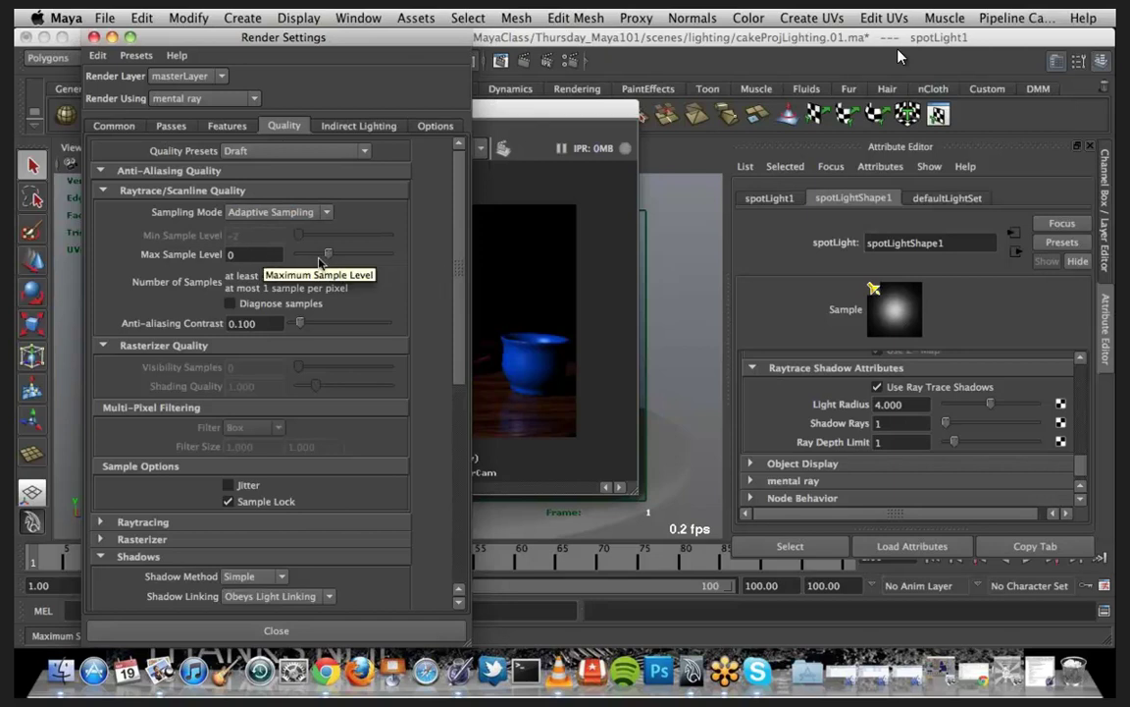
left_click_drag(319, 261, 355, 260)
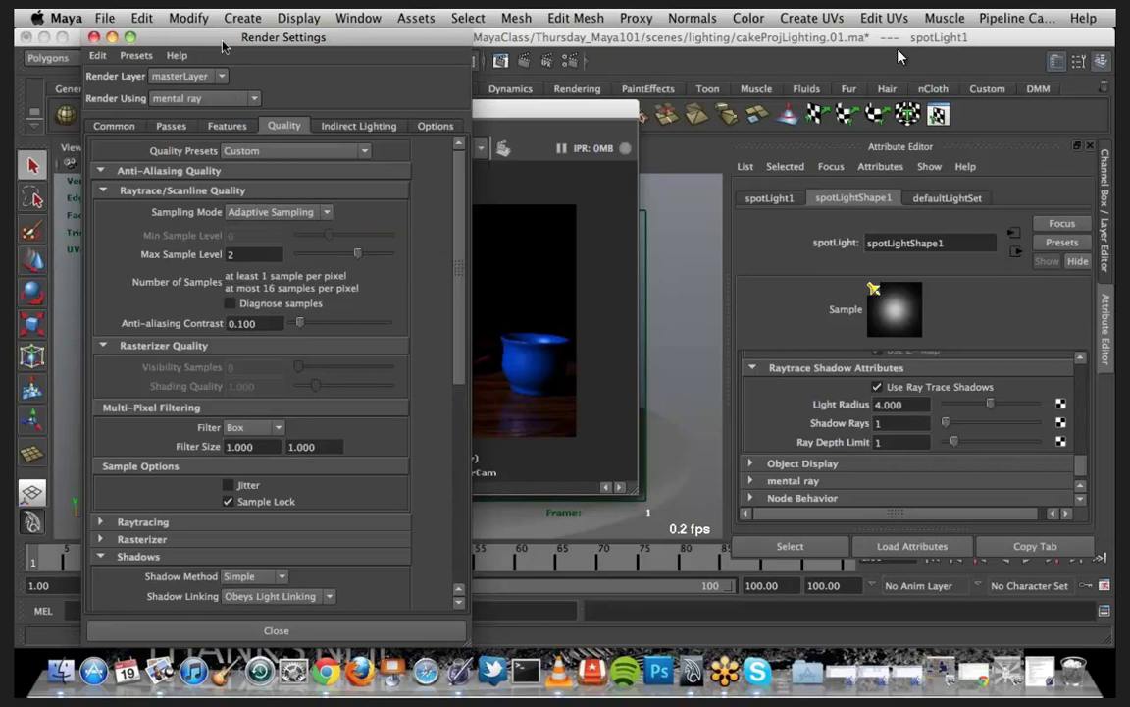
left_click(111, 38)
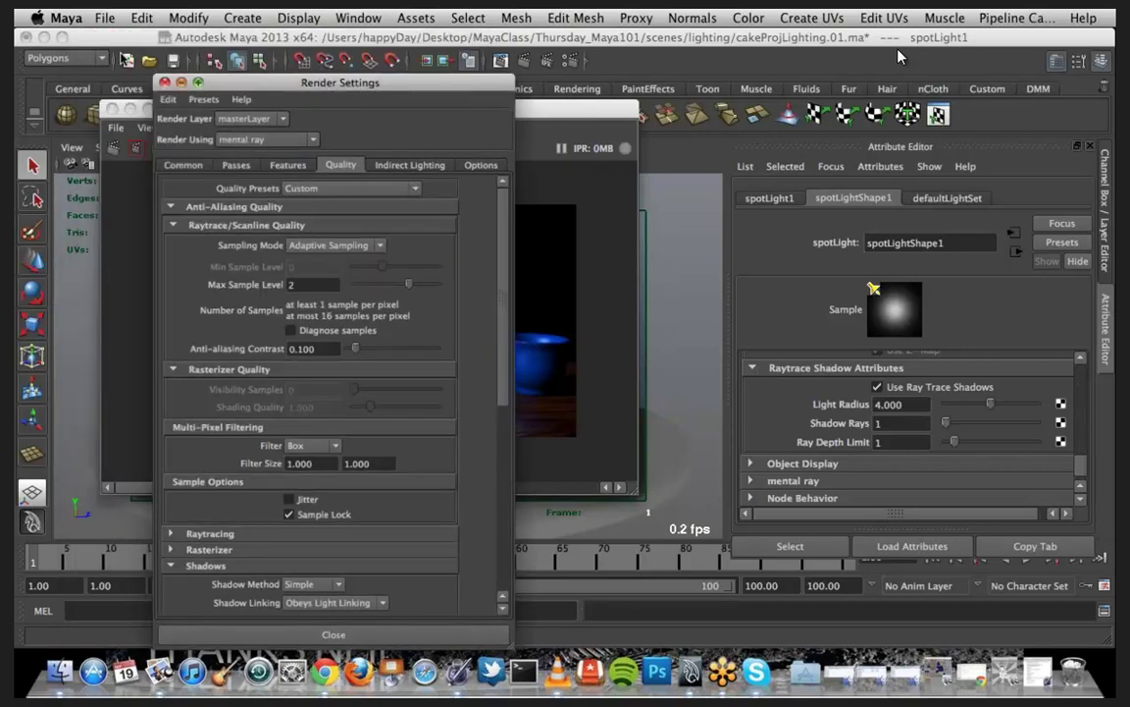
Step: Set Render View test resolution to 50% Settings
left_click(263, 127)
mouse_move(376, 189)
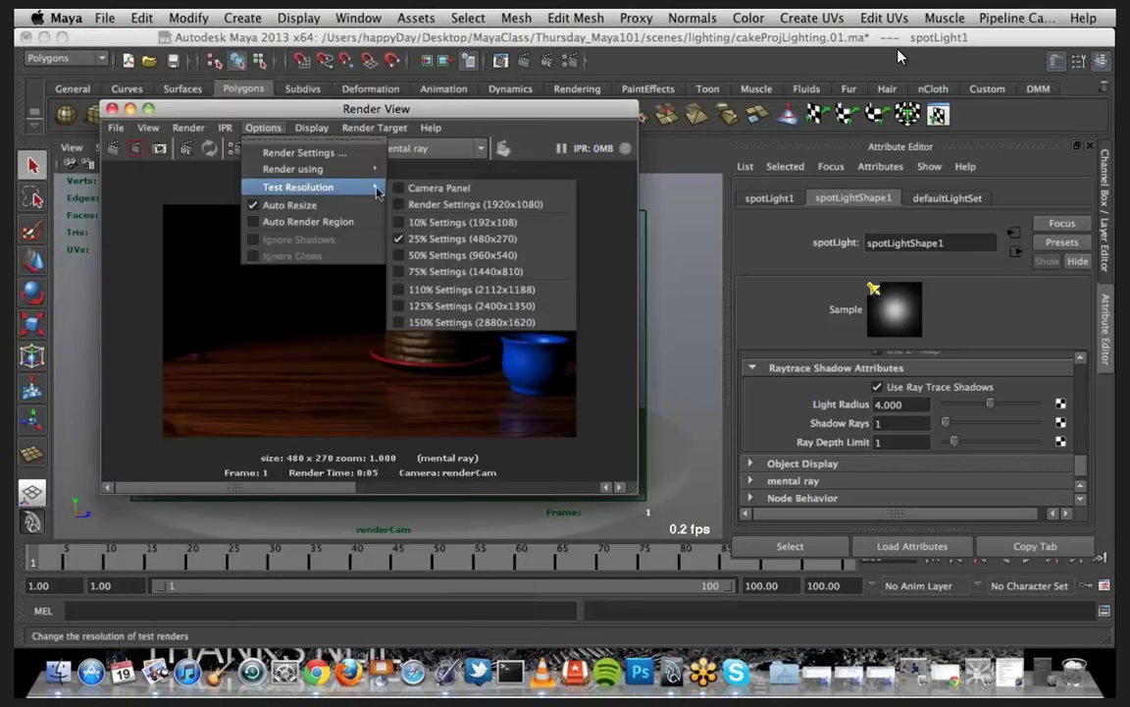
left_click(432, 254)
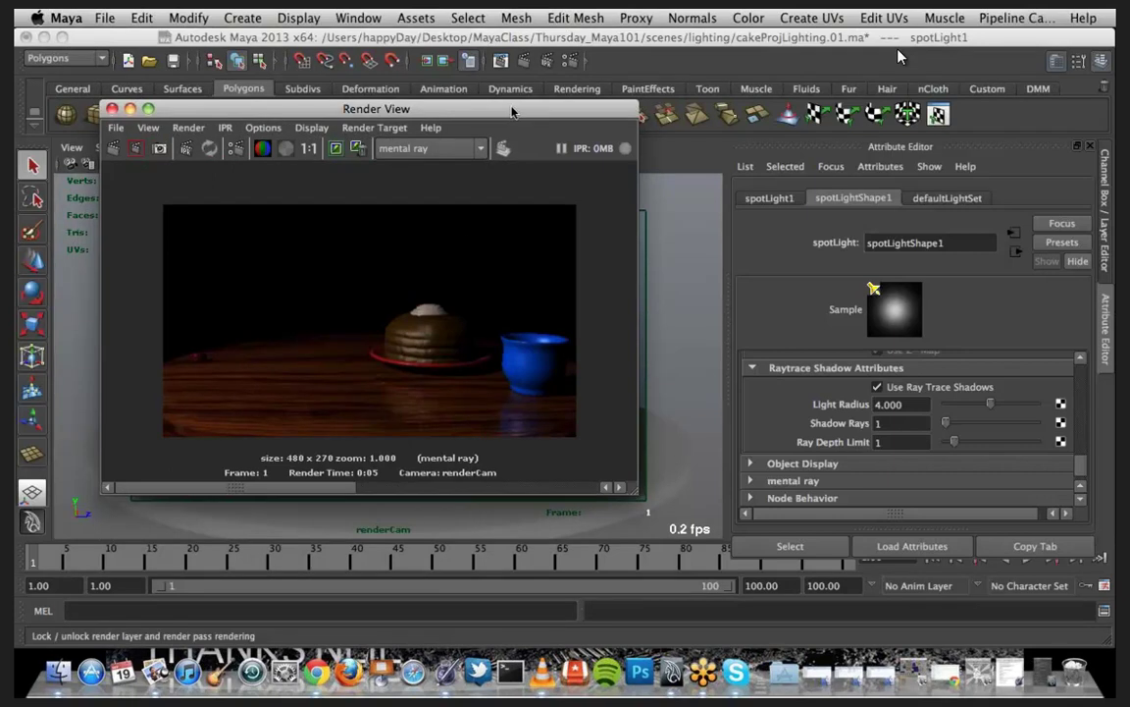
mouse_move(512, 112)
left_mouse_down()
mouse_move(501, 69)
mouse_move(459, 101)
mouse_move(506, 105)
left_mouse_up()
Step: Render a 960×540 mental ray frame from renderCam, review it, then minimize the Render View
left_click(469, 61)
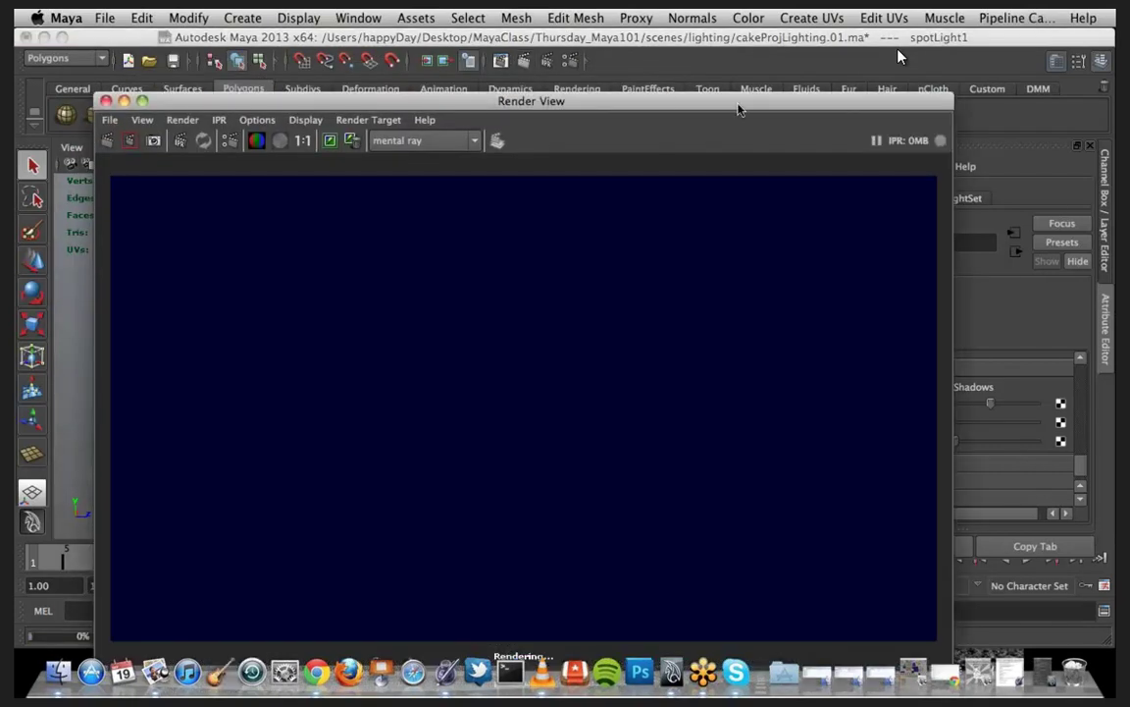
left_click_drag(739, 108, 658, 73)
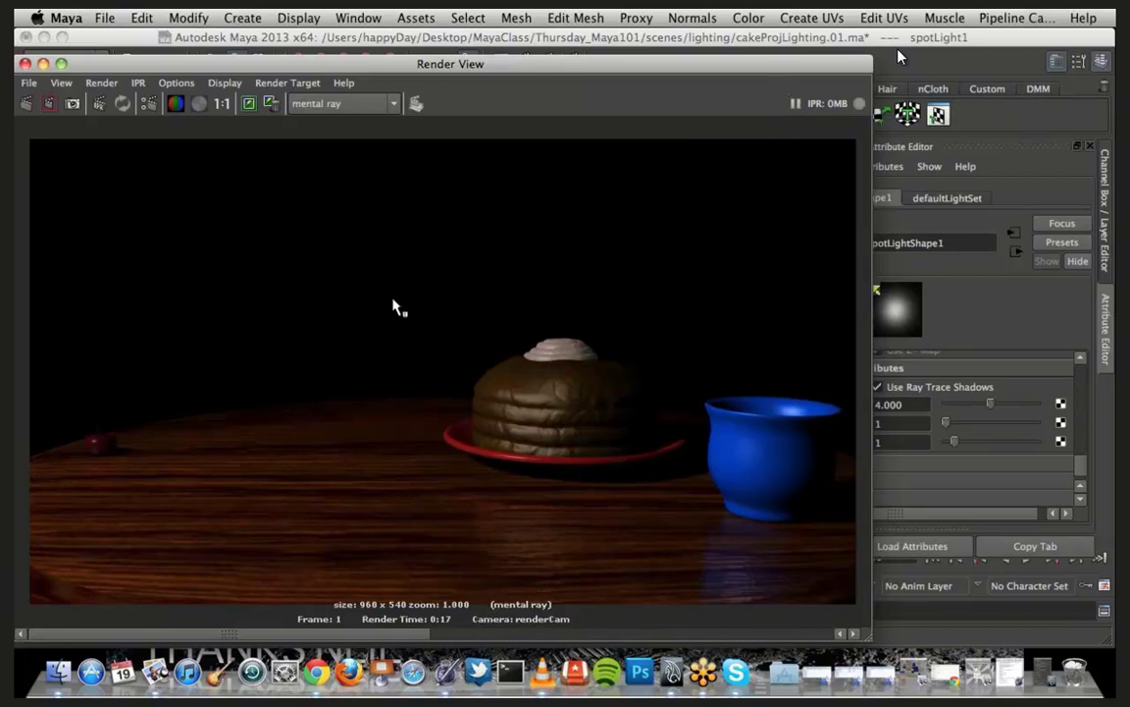
left_click(43, 65)
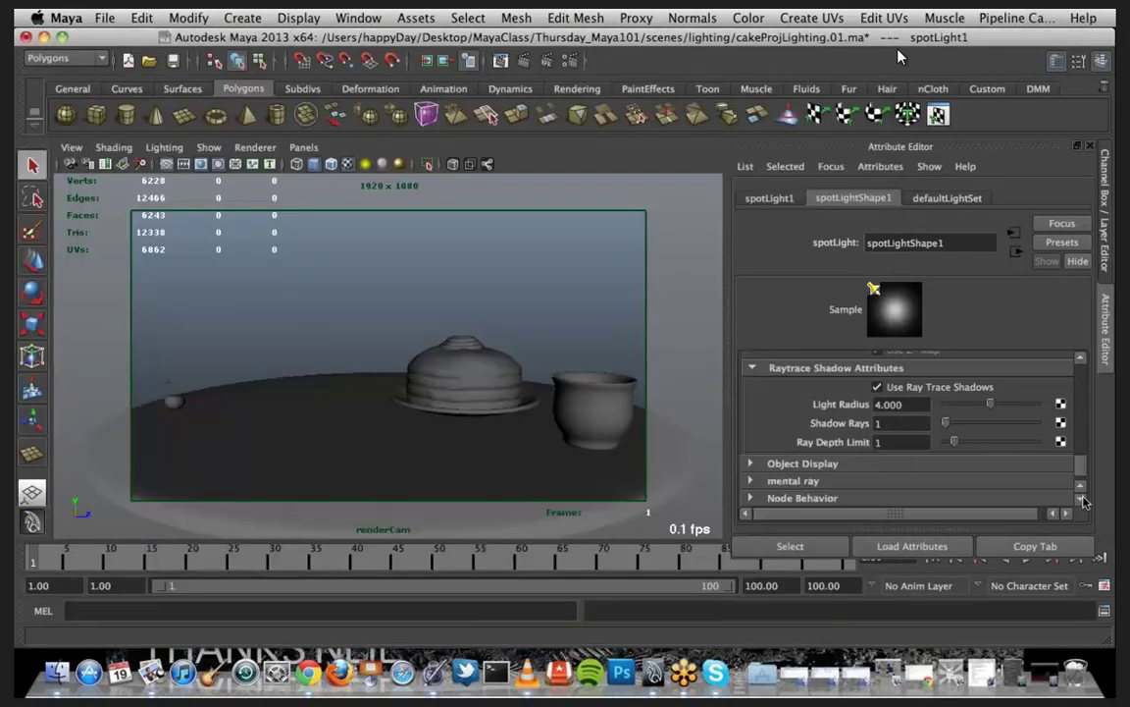
left_click(1080, 501)
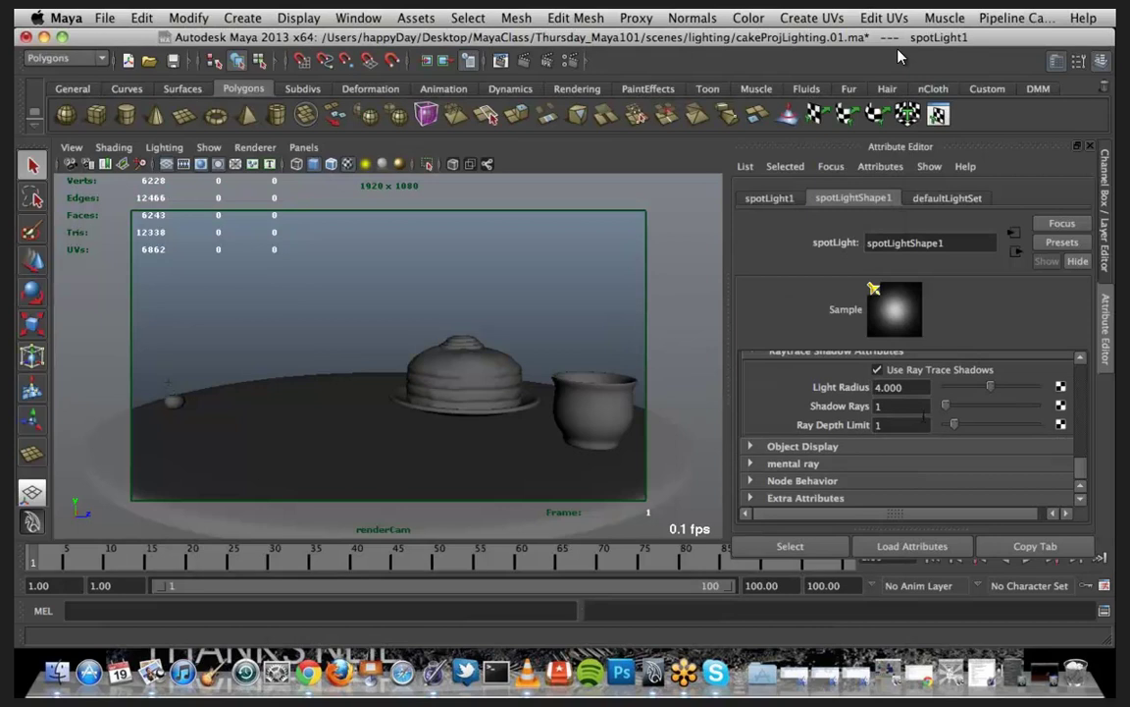
Step: Give the spotlight 6 shadow rays and a ray depth limit of 4
double_click(918, 407)
key("Tab")
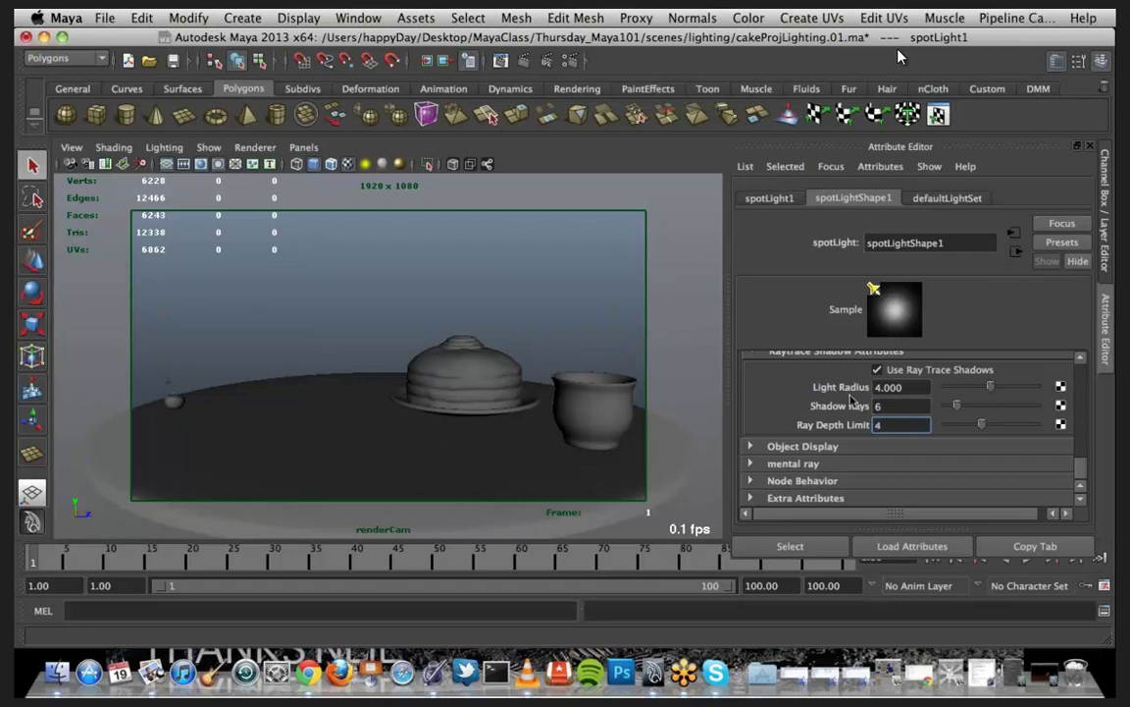
left_click_drag(1081, 481, 1082, 484)
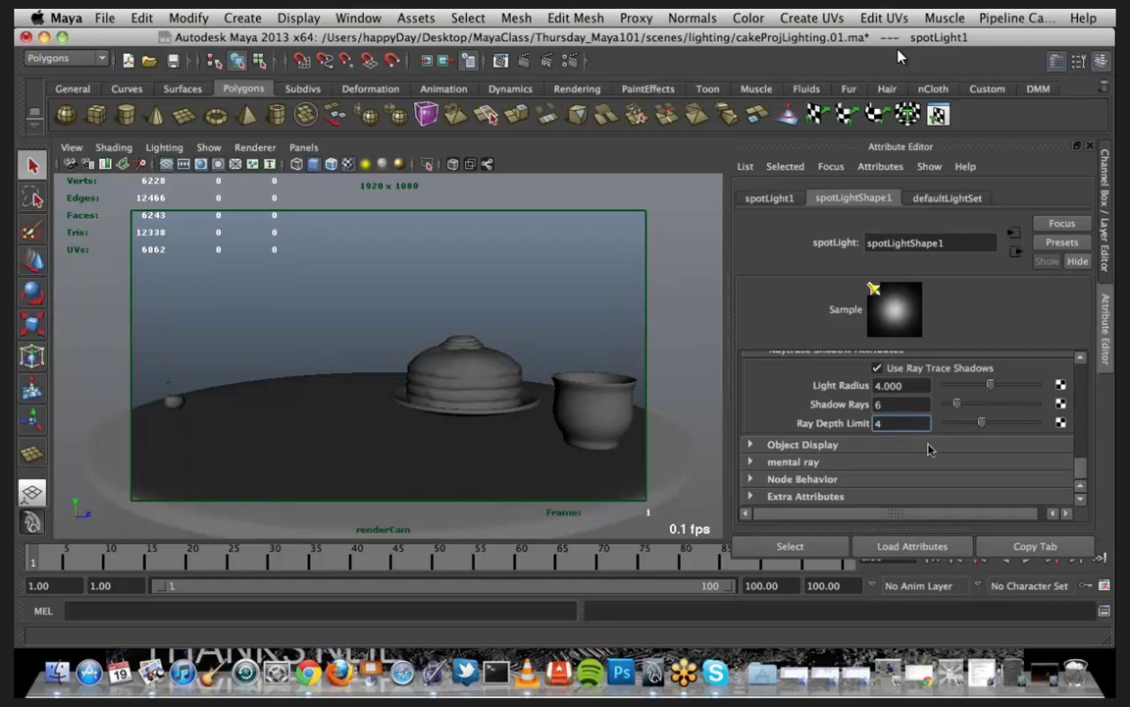
Step: Restore the Render View and render only a region around the cake and cup
left_click(1040, 675)
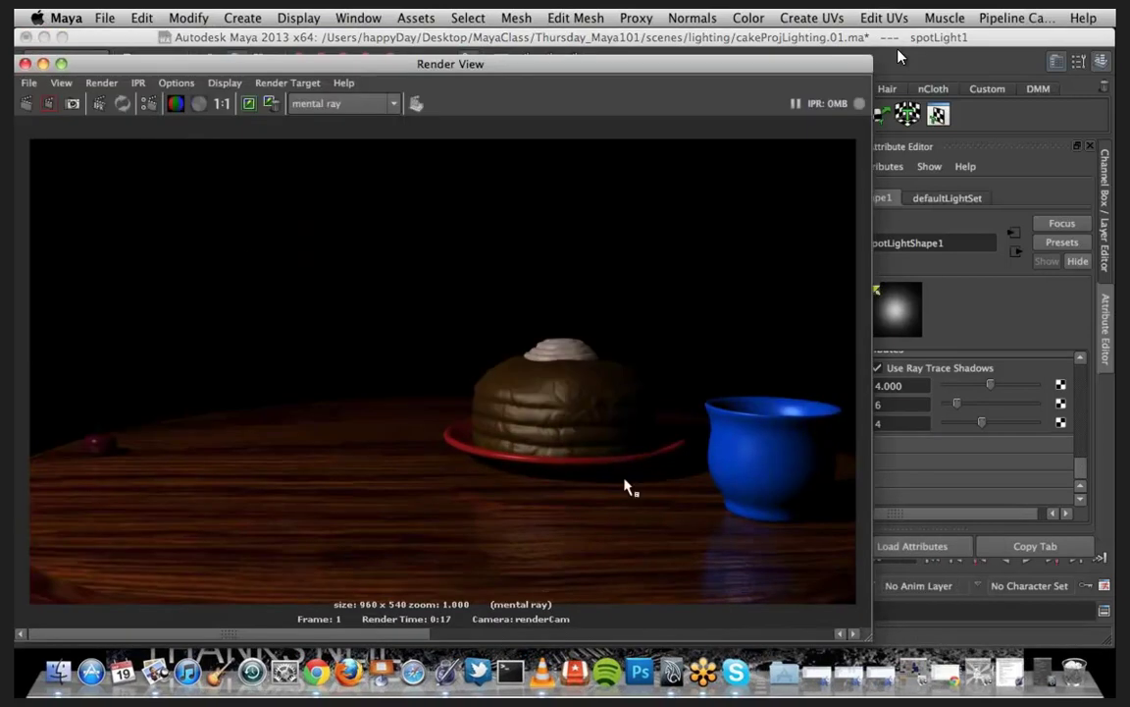
left_click_drag(444, 359, 869, 546)
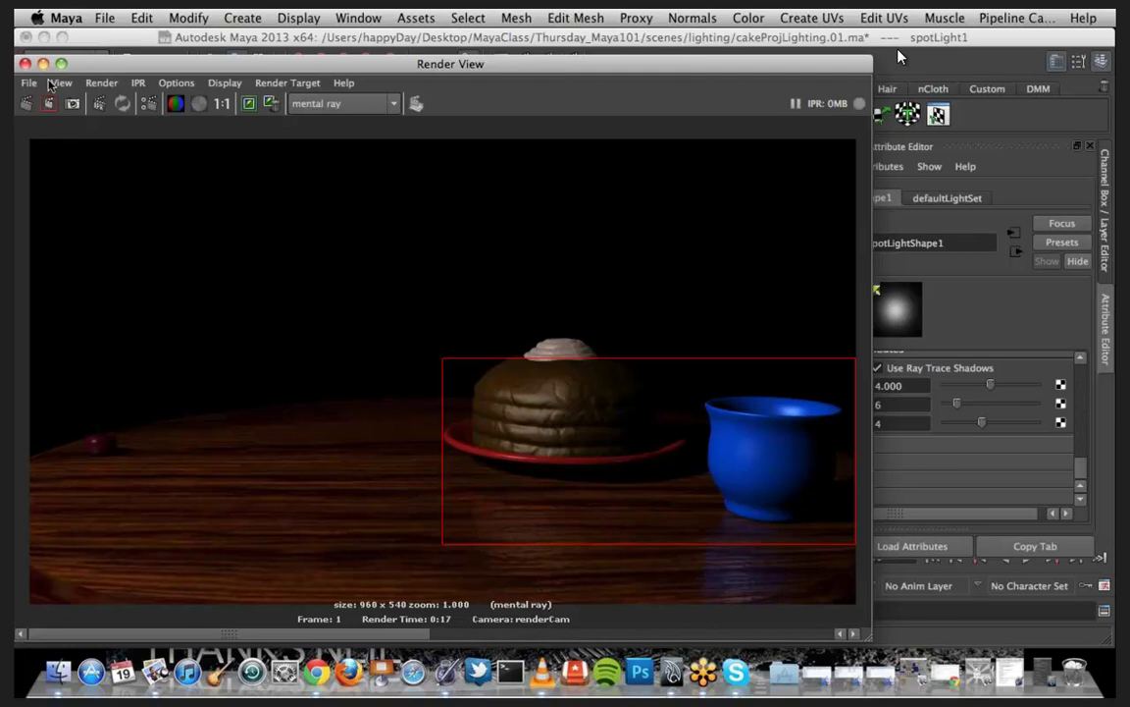
left_click_drag(96, 69, 116, 60)
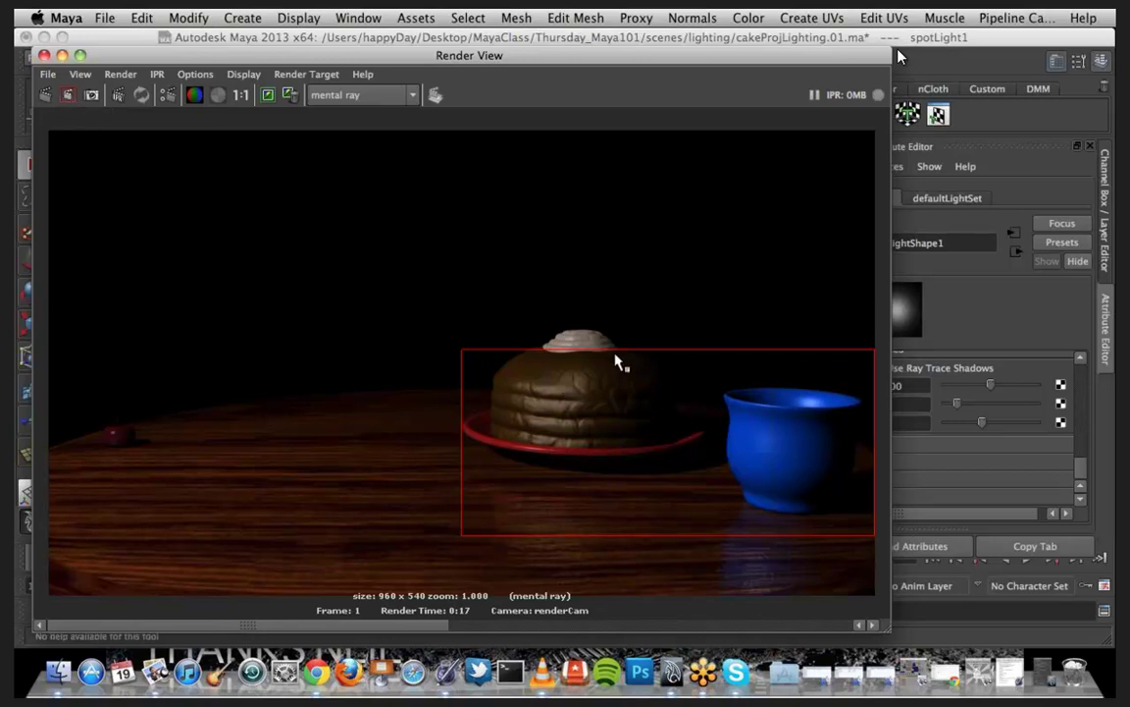
left_click(71, 95)
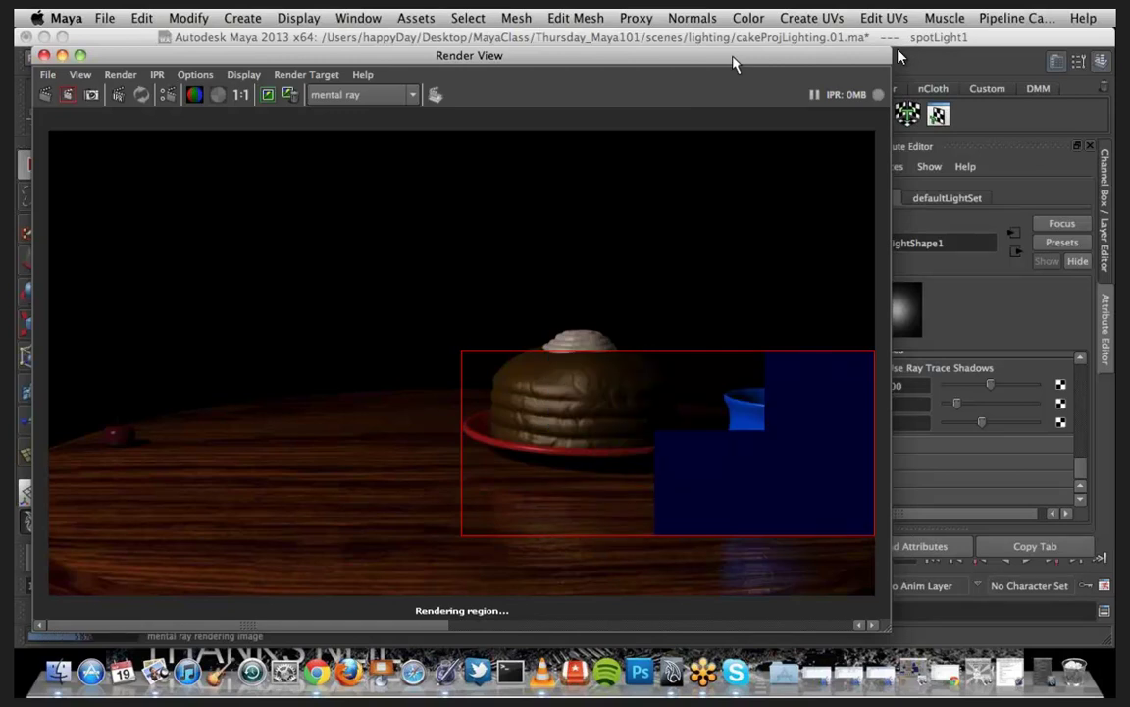
left_click_drag(699, 62, 502, 75)
Step: Set the spotlight's Light Radius to 16
left_click(901, 422)
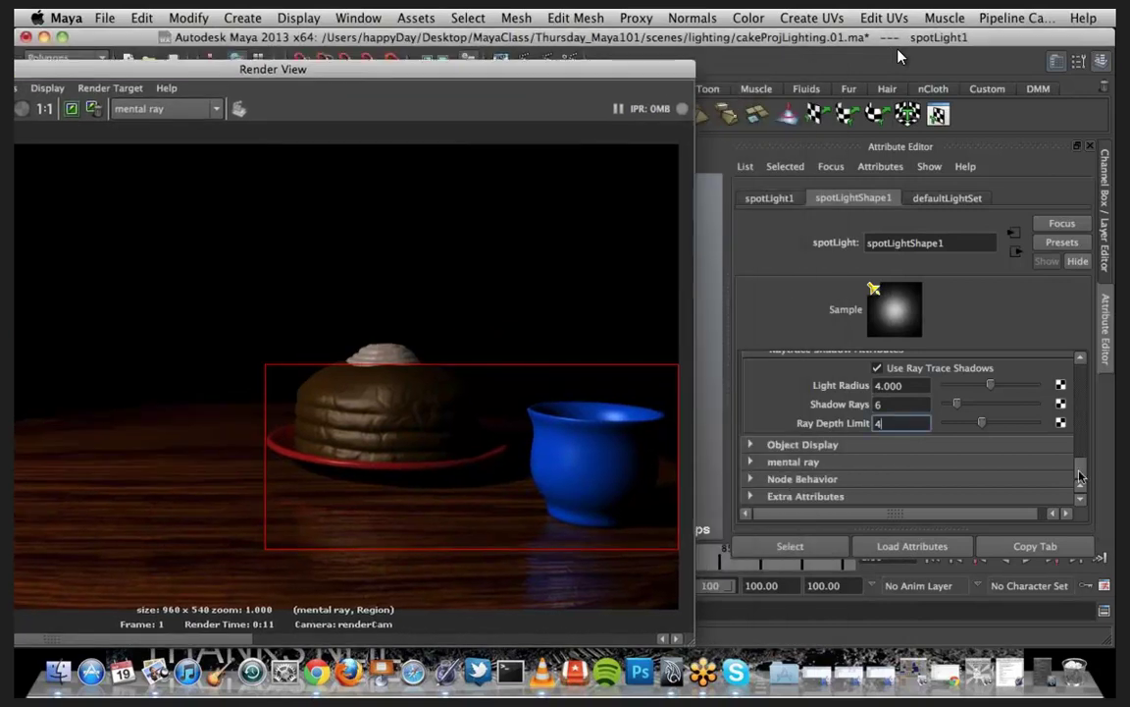
scroll(930, 453, "up", 2)
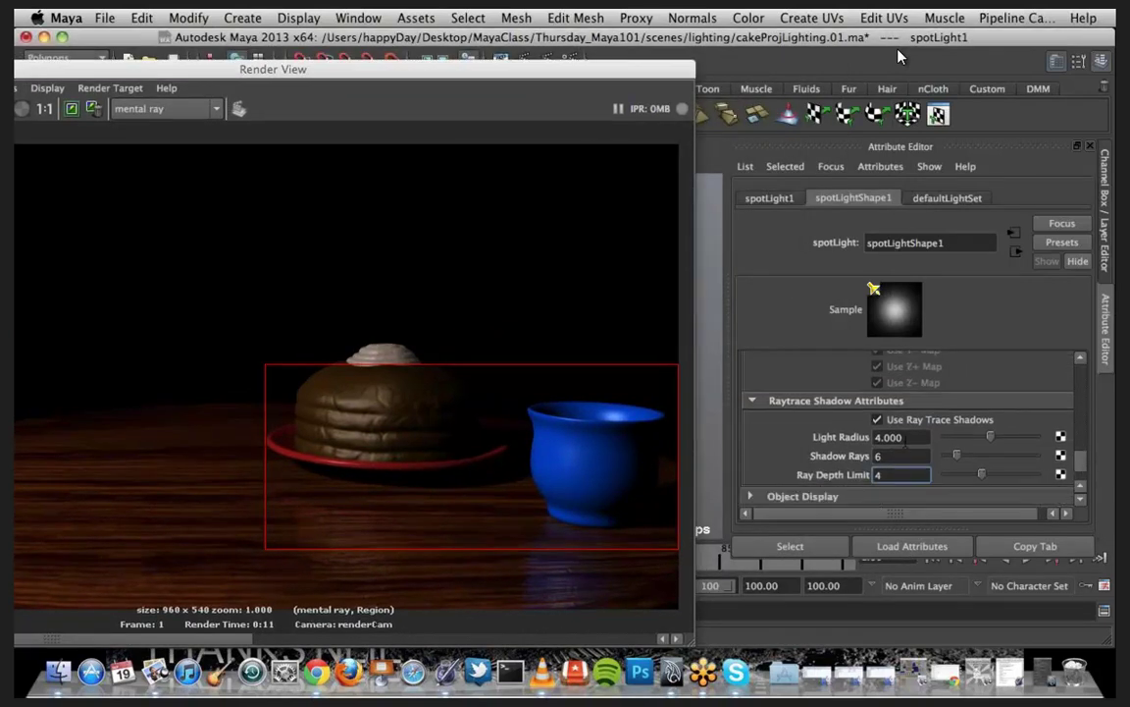
left_click(883, 436)
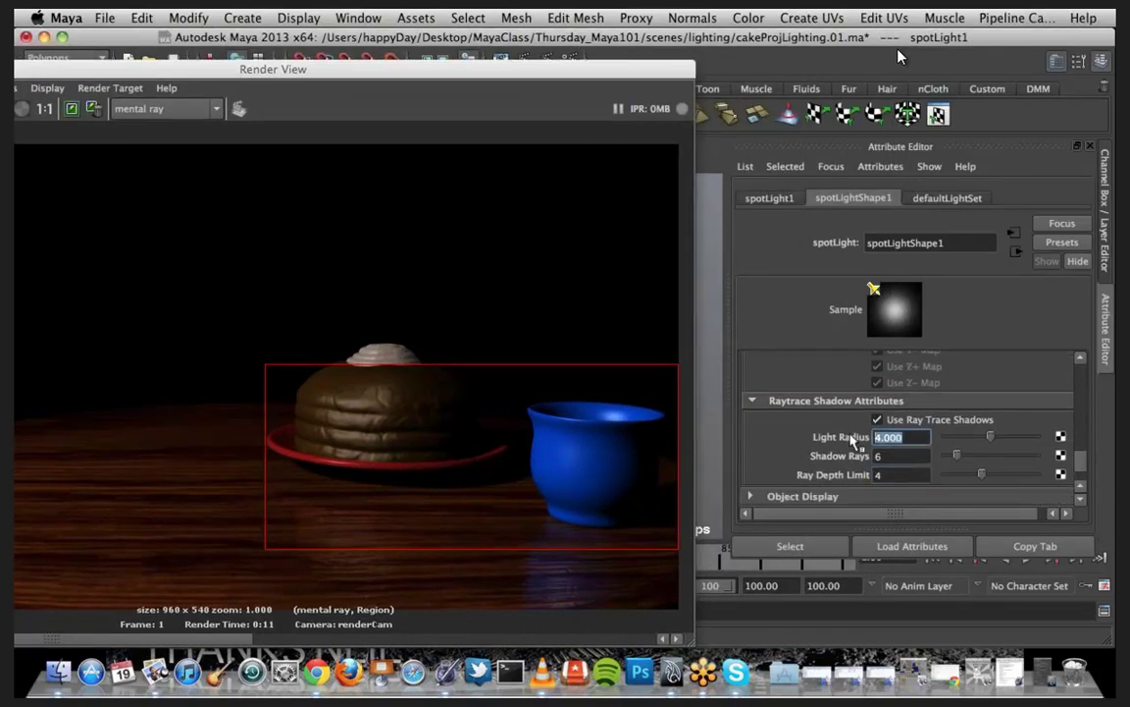
type("16.000")
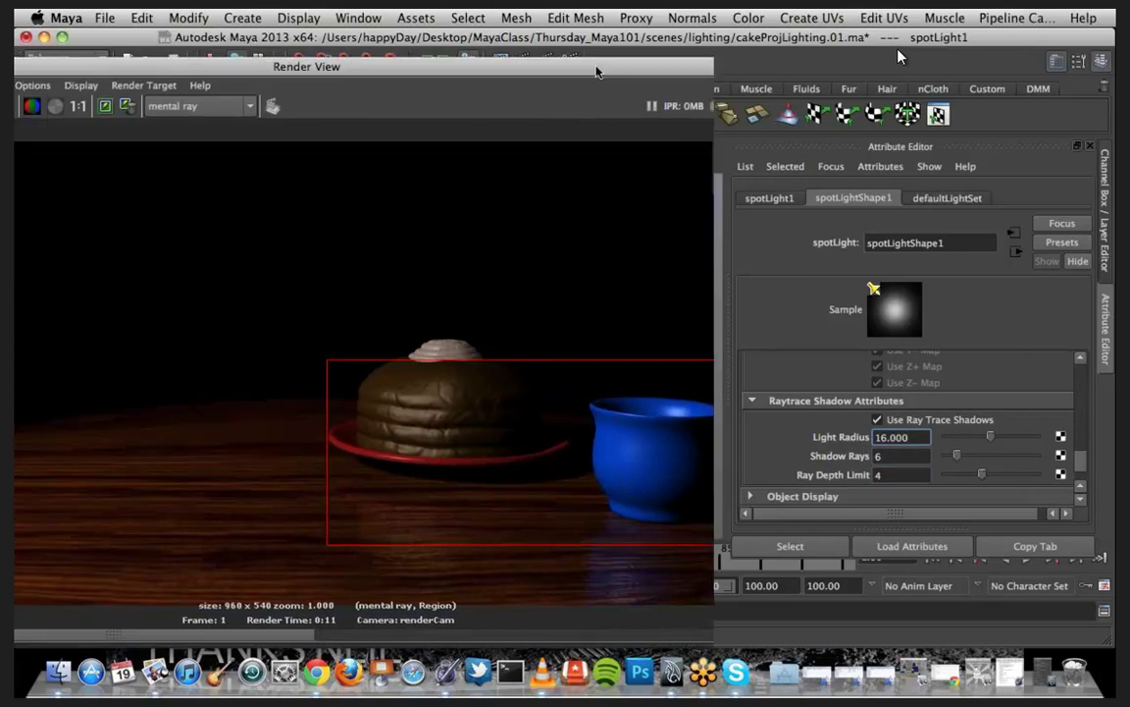
Step: Re-render the cake-and-cup region to compare the softer shadows
left_click_drag(688, 76, 899, 57)
left_click(84, 89)
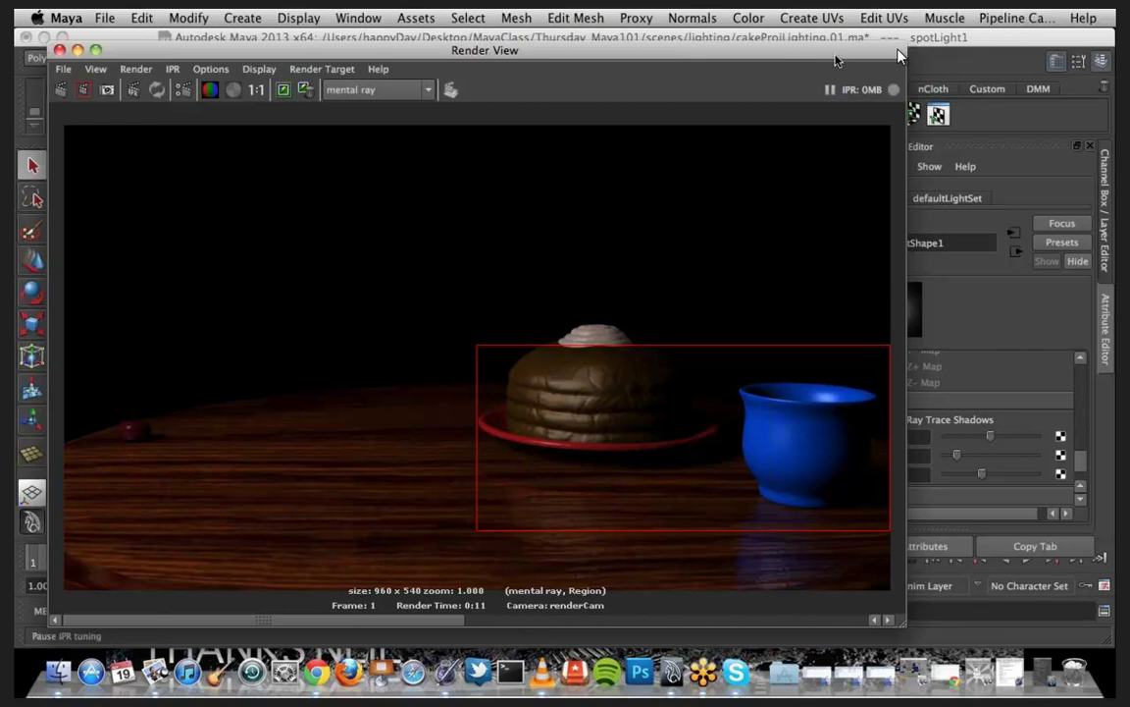
left_click_drag(835, 55, 650, 51)
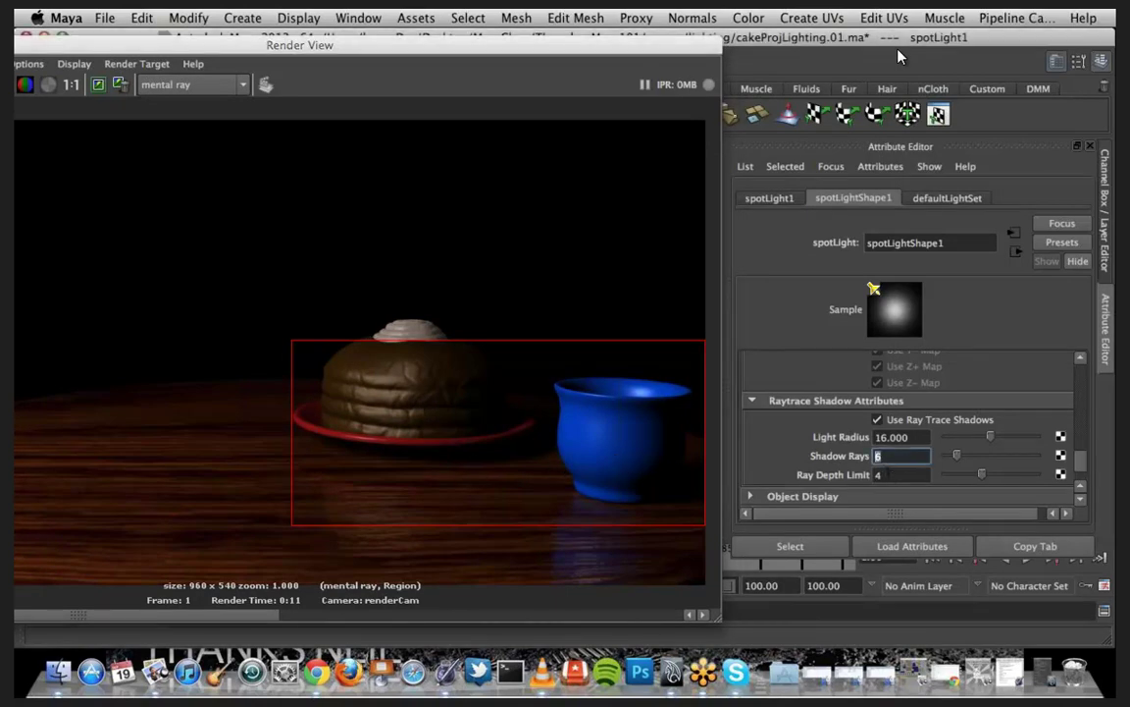
Step: Raise the spotlight's shadow rays to 12
left_click(883, 474)
left_click_drag(886, 478, 858, 481)
key("shift+Tab")
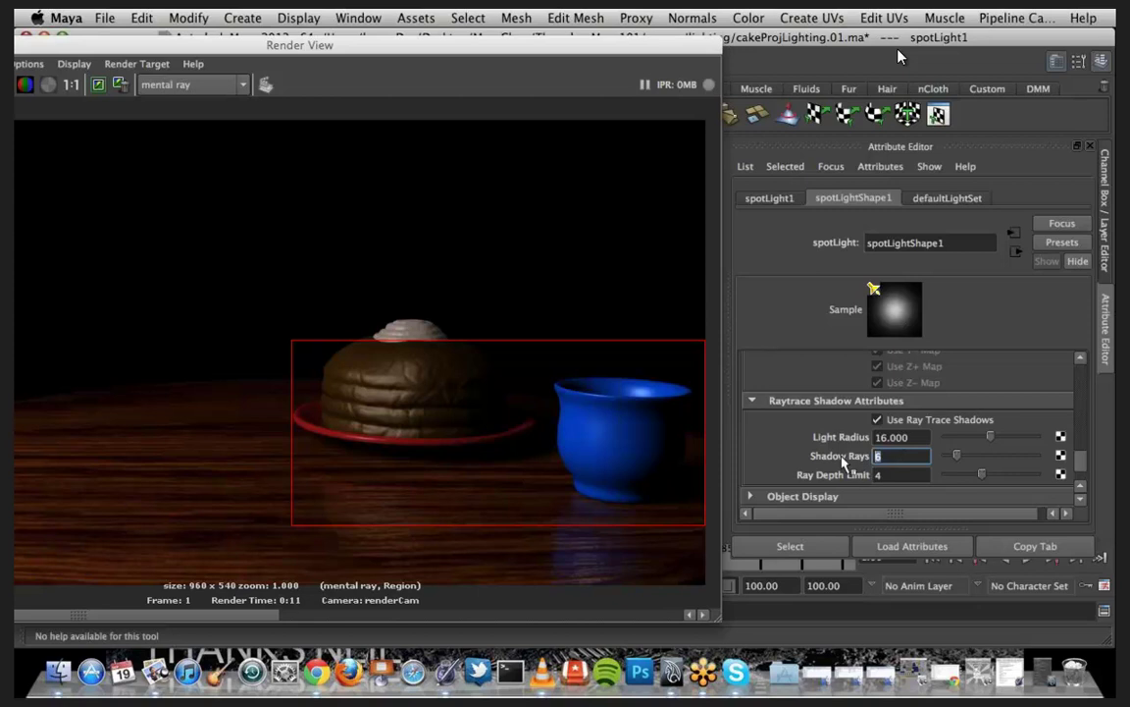
type("12")
key("Return")
Step: Enlarge the Render View, re-render the cake-and-cup region, then minimize the window
left_click_drag(442, 48, 451, 49)
double_click(410, 46)
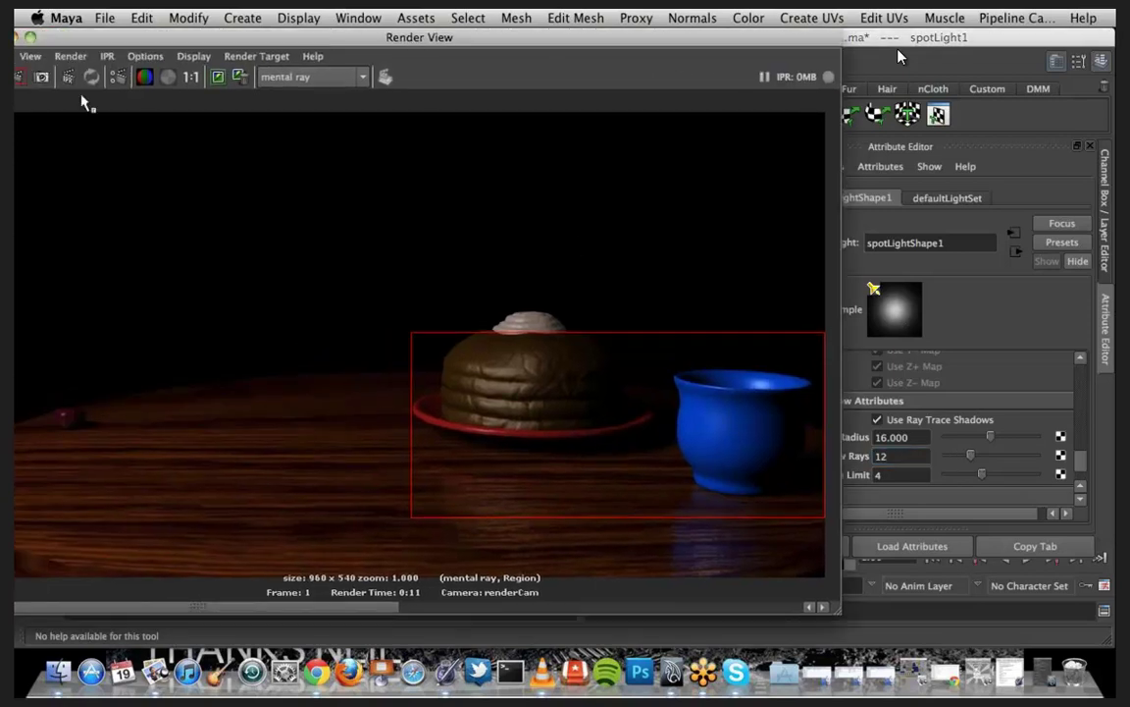
left_click(18, 80)
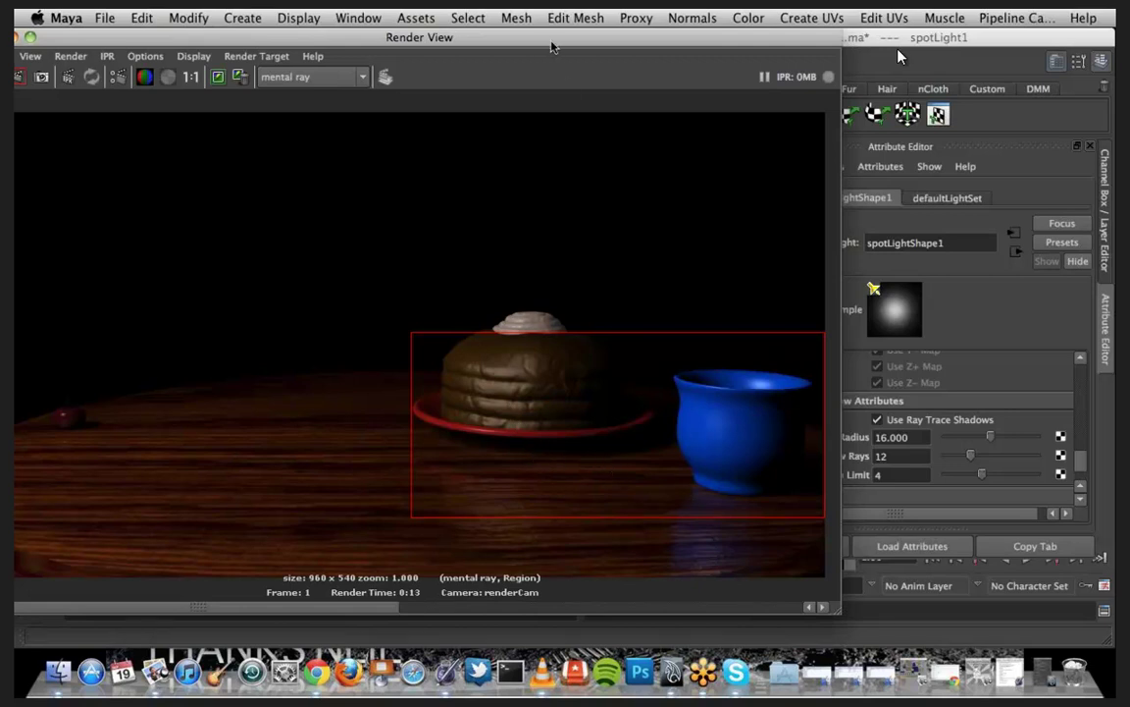
left_click_drag(570, 39, 693, 47)
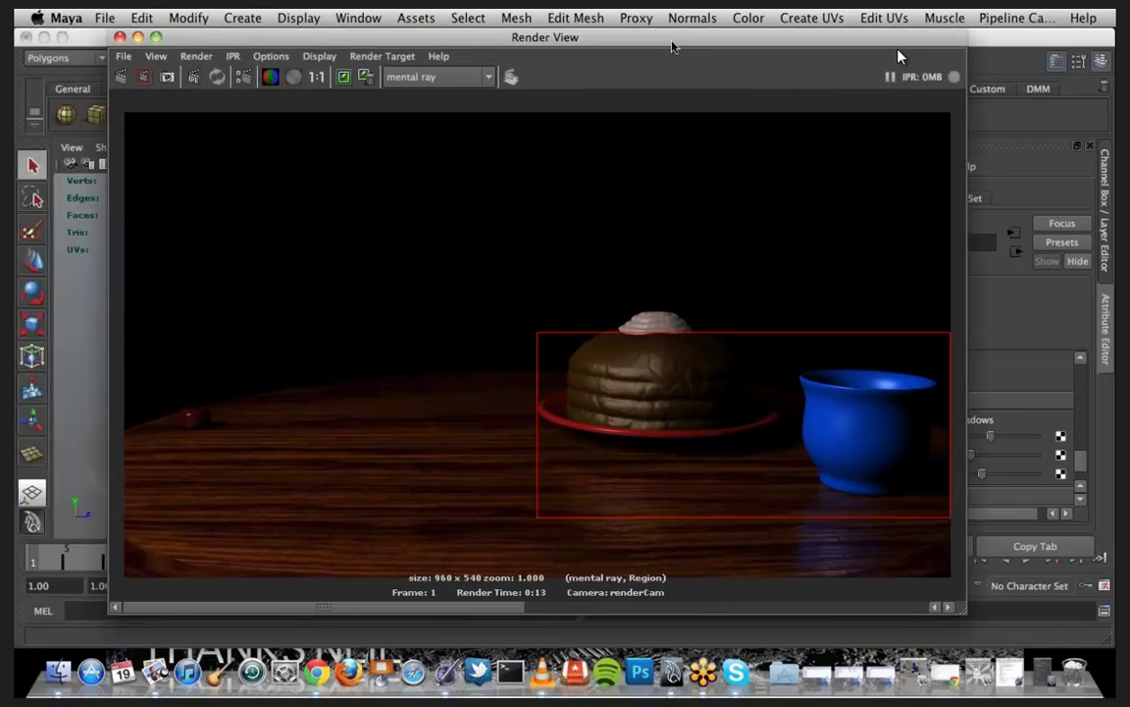
left_click_drag(604, 37, 571, 43)
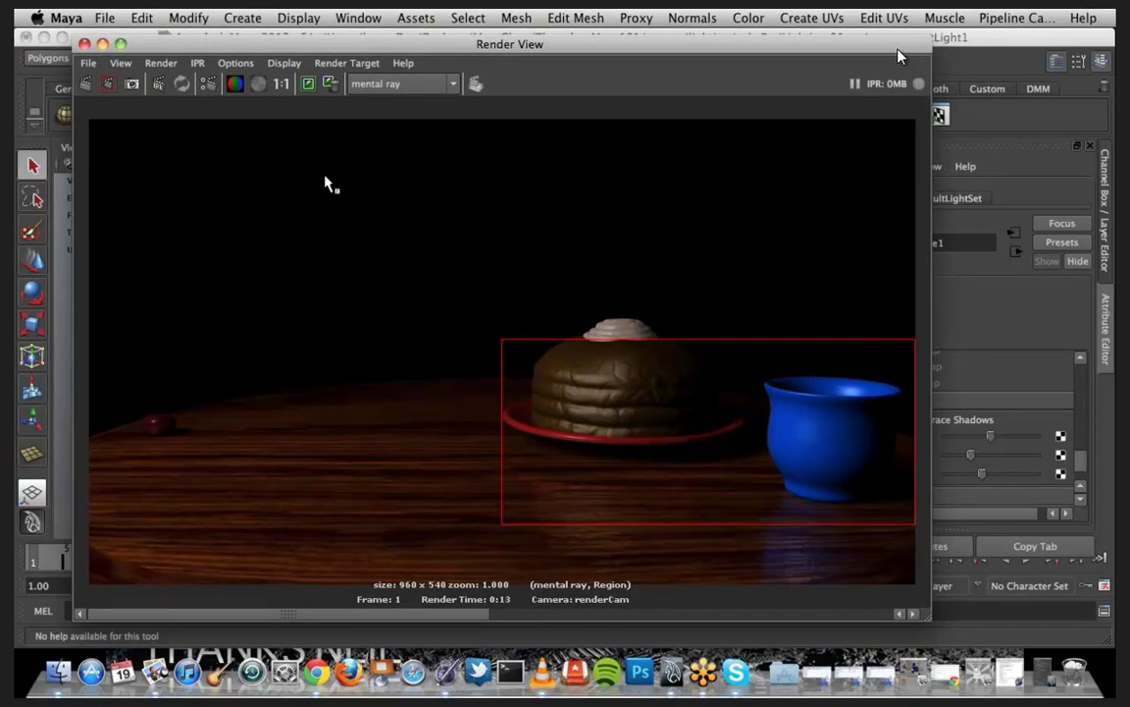
left_click(102, 44)
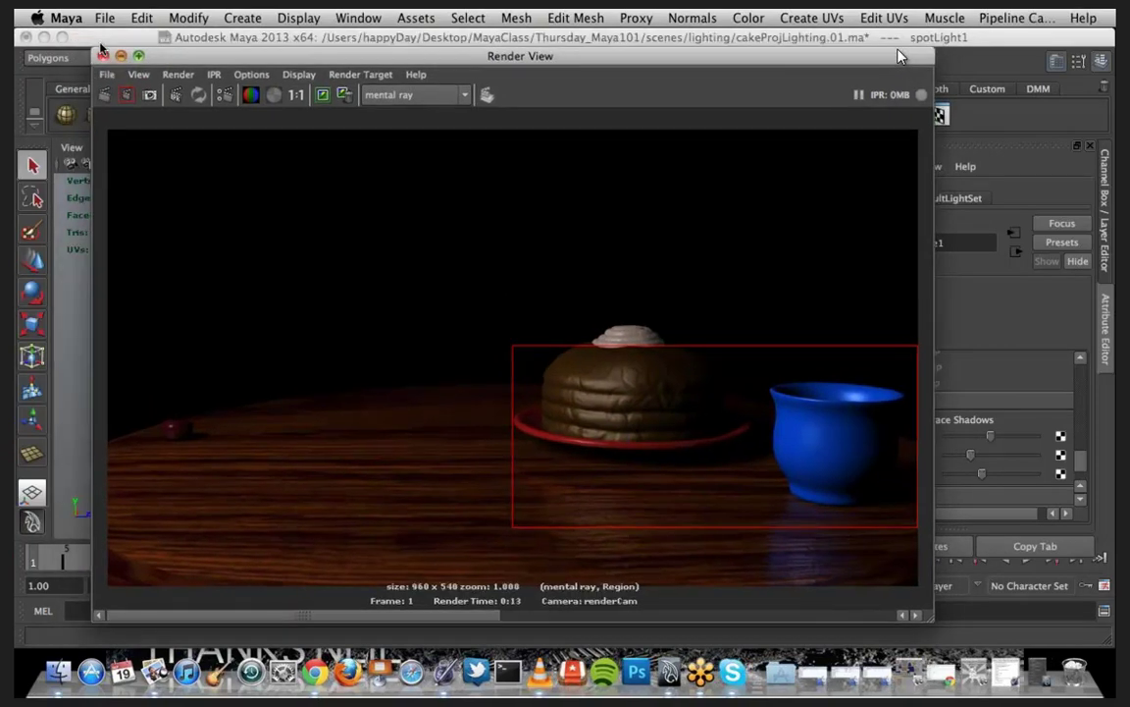
scroll(1026, 443, "up", 10)
Step: Switch the viewport from renderCam to the persp camera via Panels > Perspective
scroll(1026, 444, "up", 3)
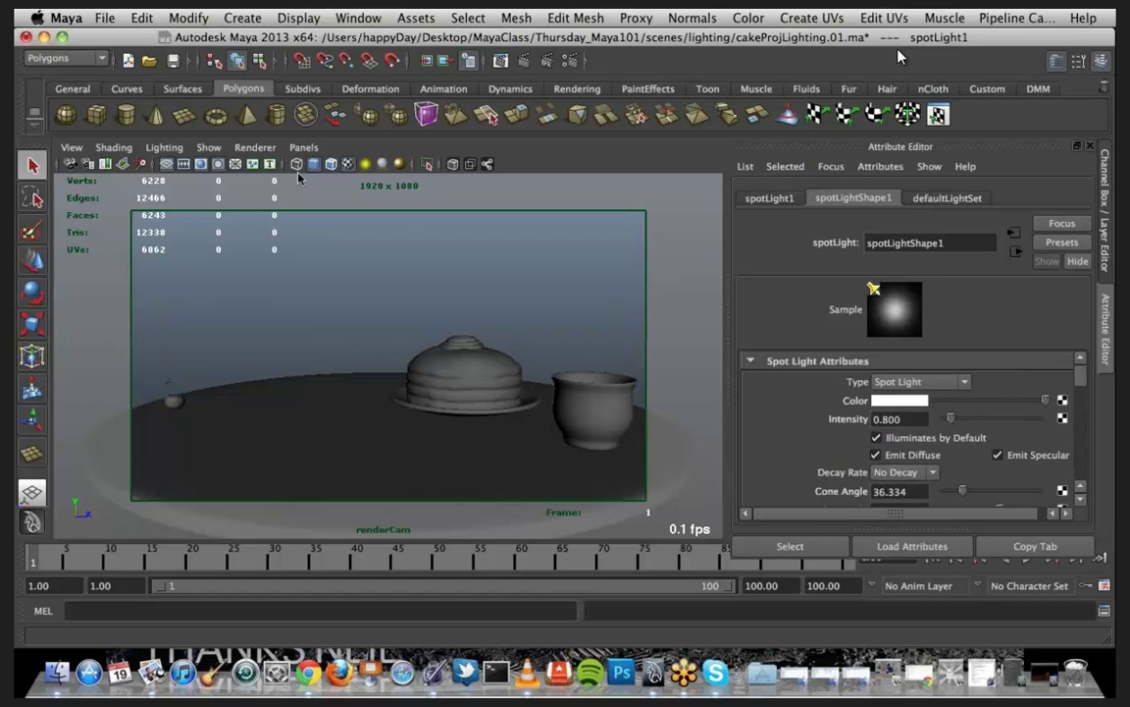
left_click(303, 148)
mouse_move(339, 164)
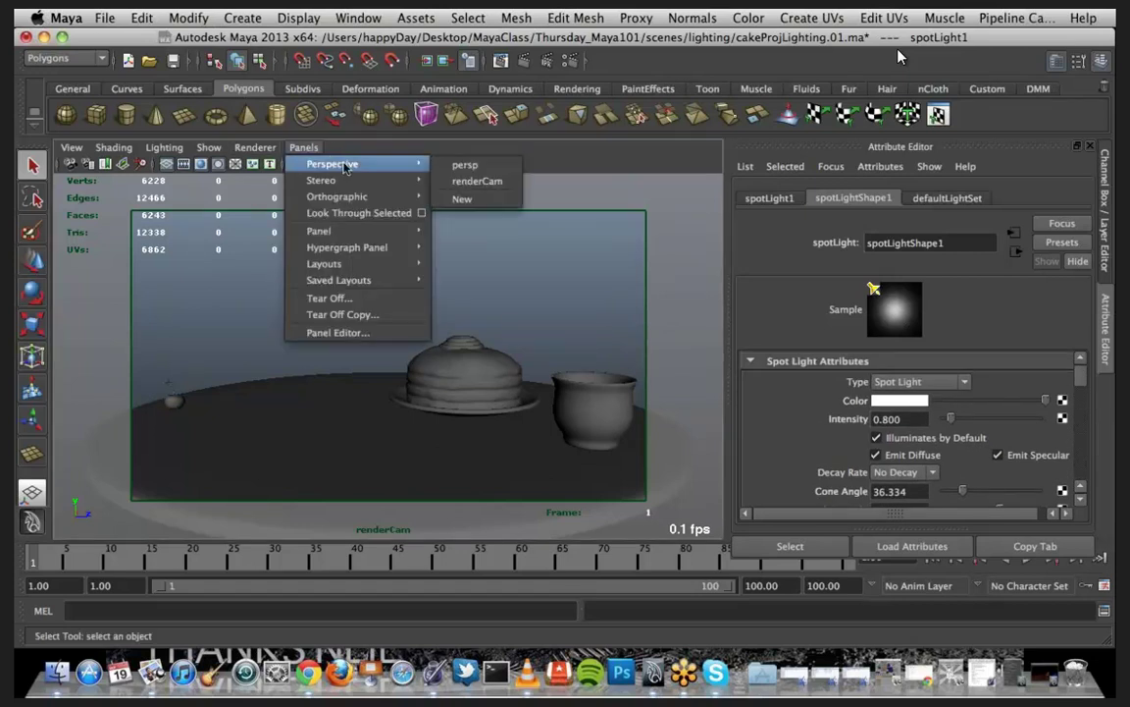
left_click(463, 166)
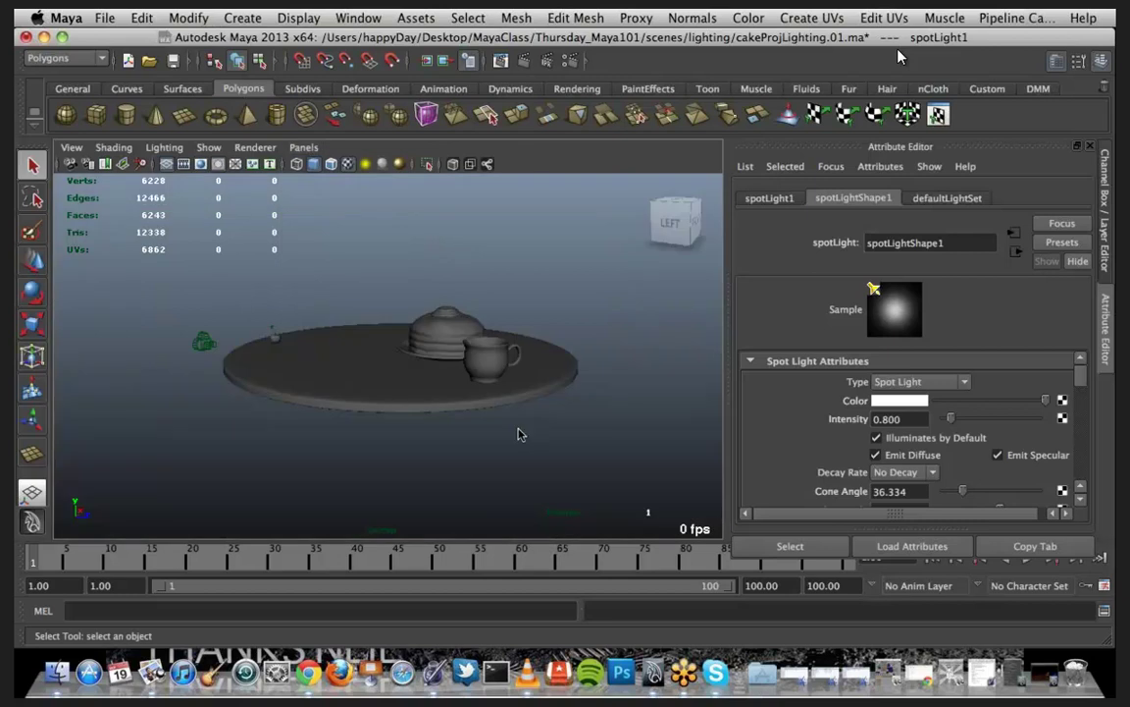
Step: Select the table, then clear the selection
key("space")
left_click(432, 376)
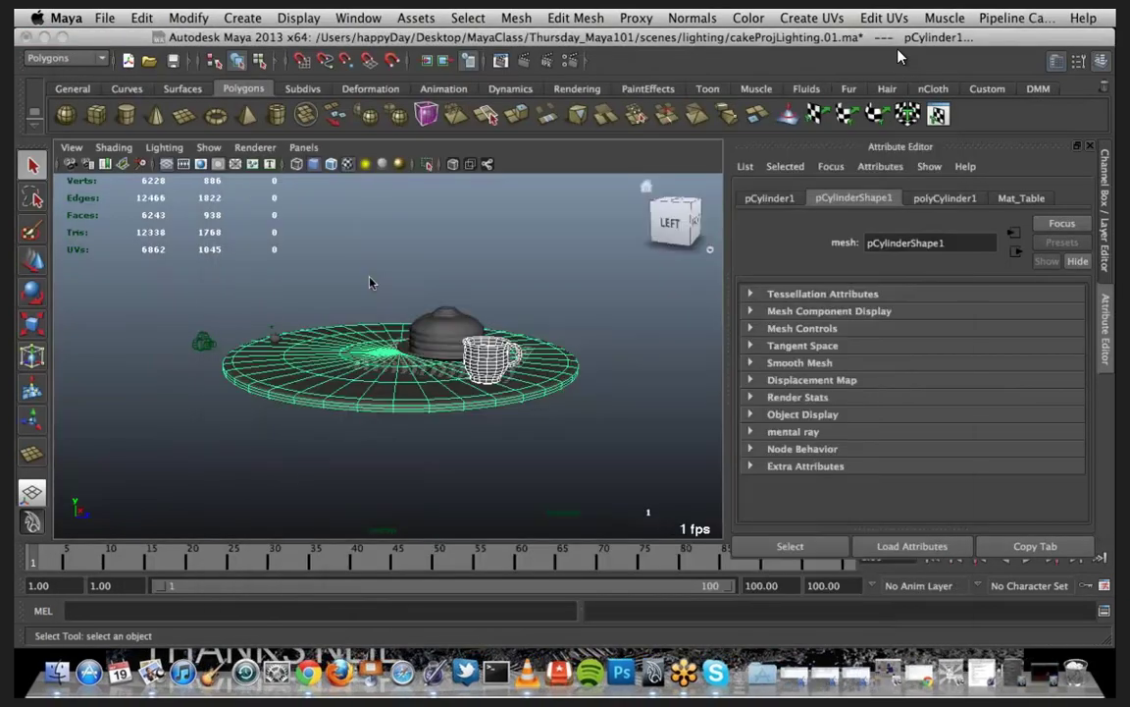
left_click(412, 459)
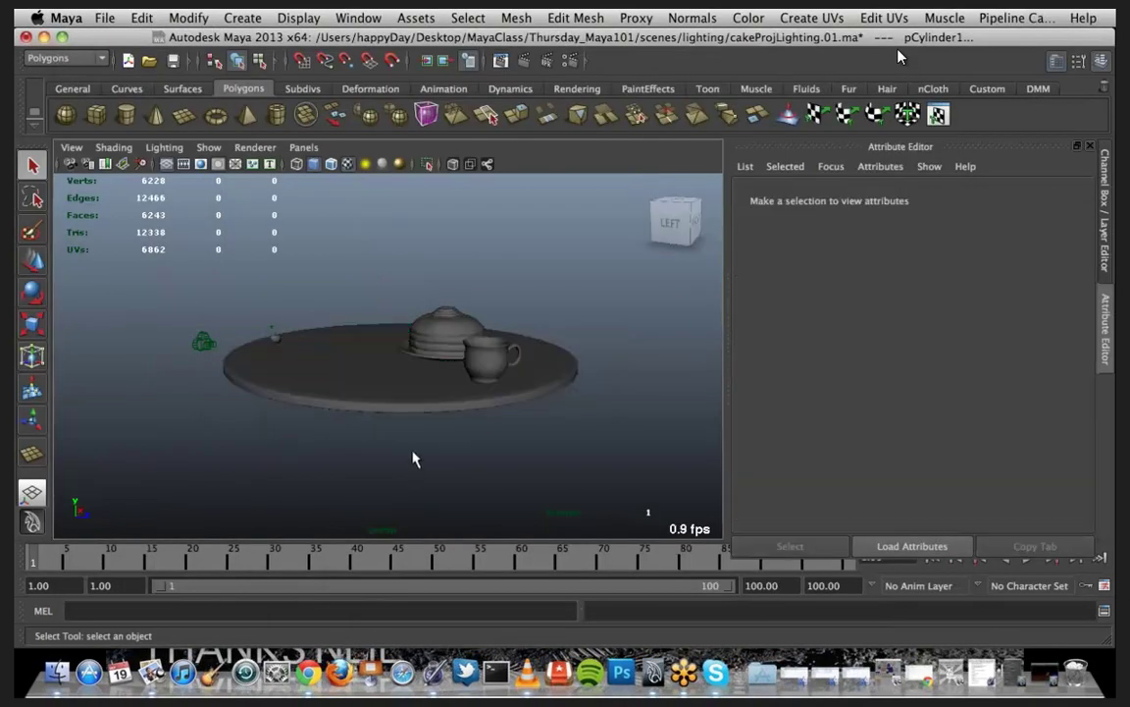
key("space")
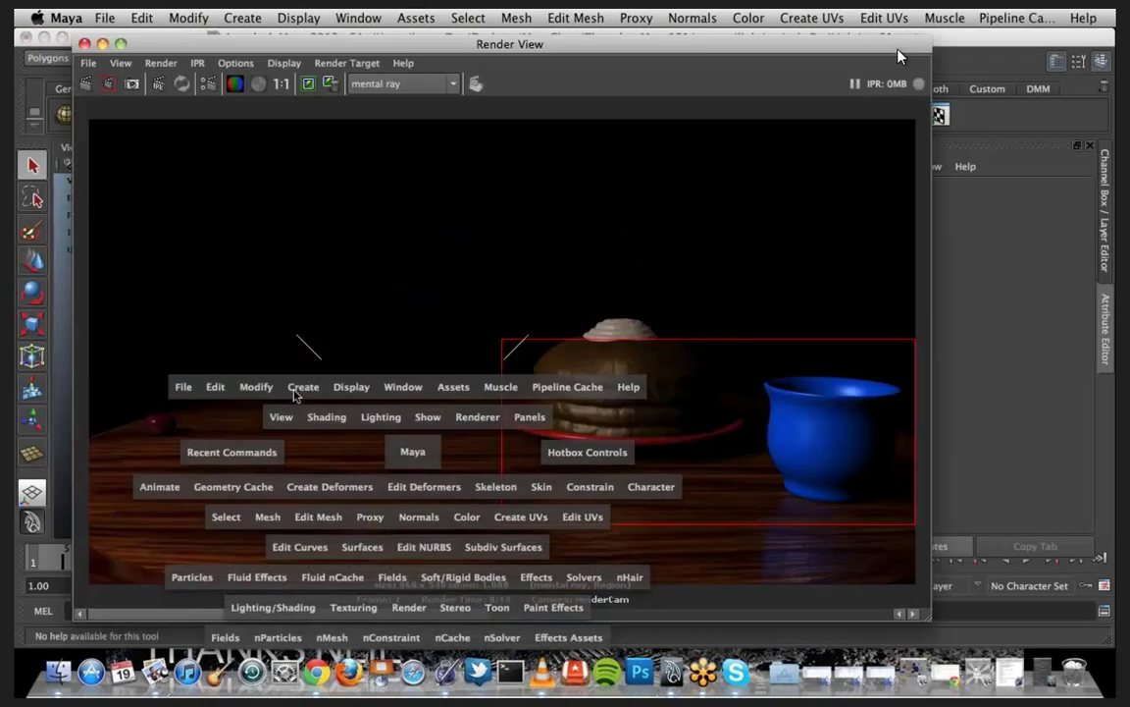
Step: Create a second spot light from the hotbox's Create > Lights menu
left_click(304, 387)
mouse_move(324, 110)
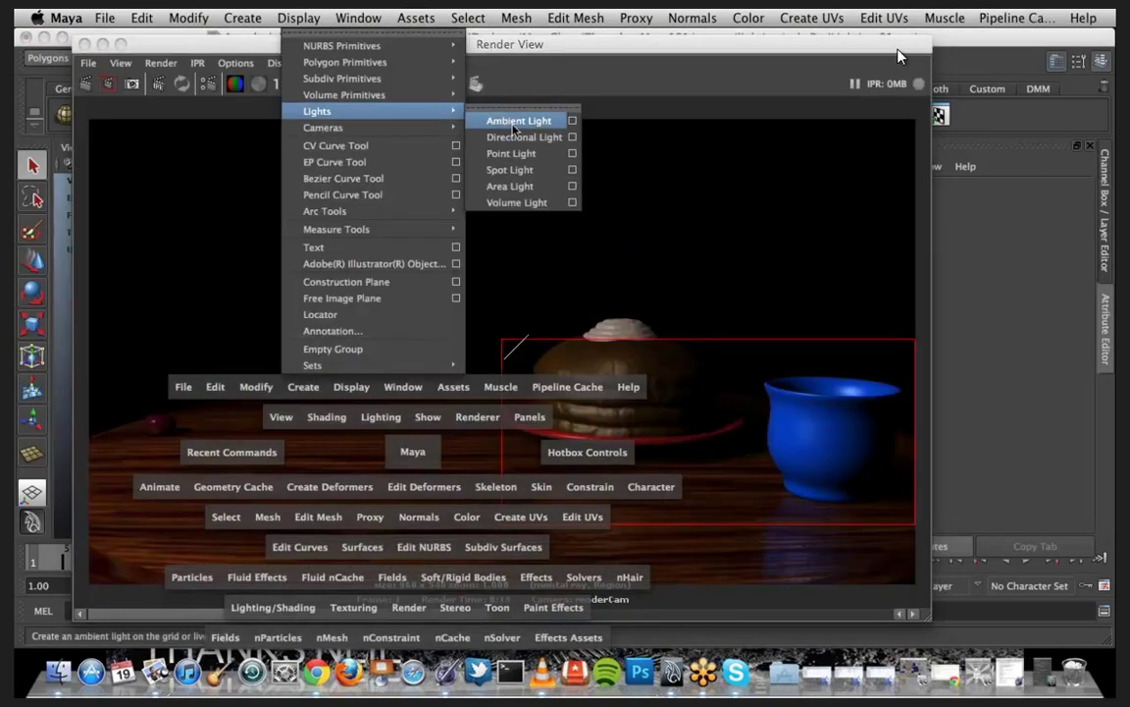
left_click(510, 170)
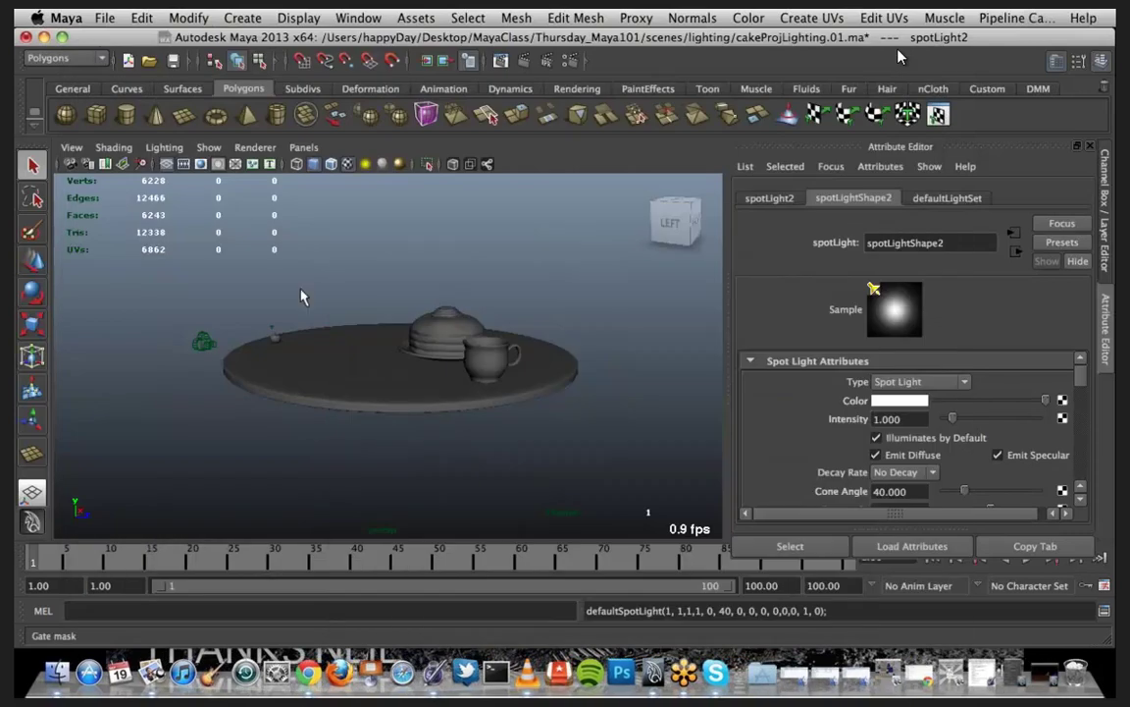
Step: Look through the new spotlight and tumble it to aim at the cake and cup
left_click(300, 147)
mouse_move(376, 170)
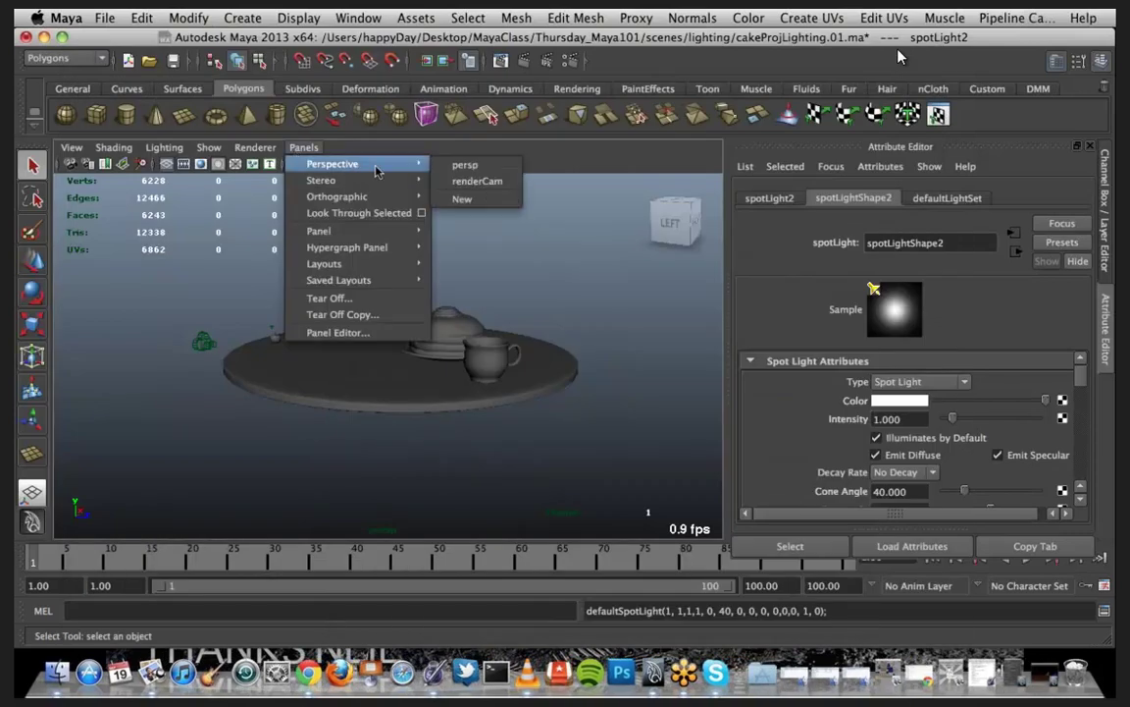
left_click(375, 214)
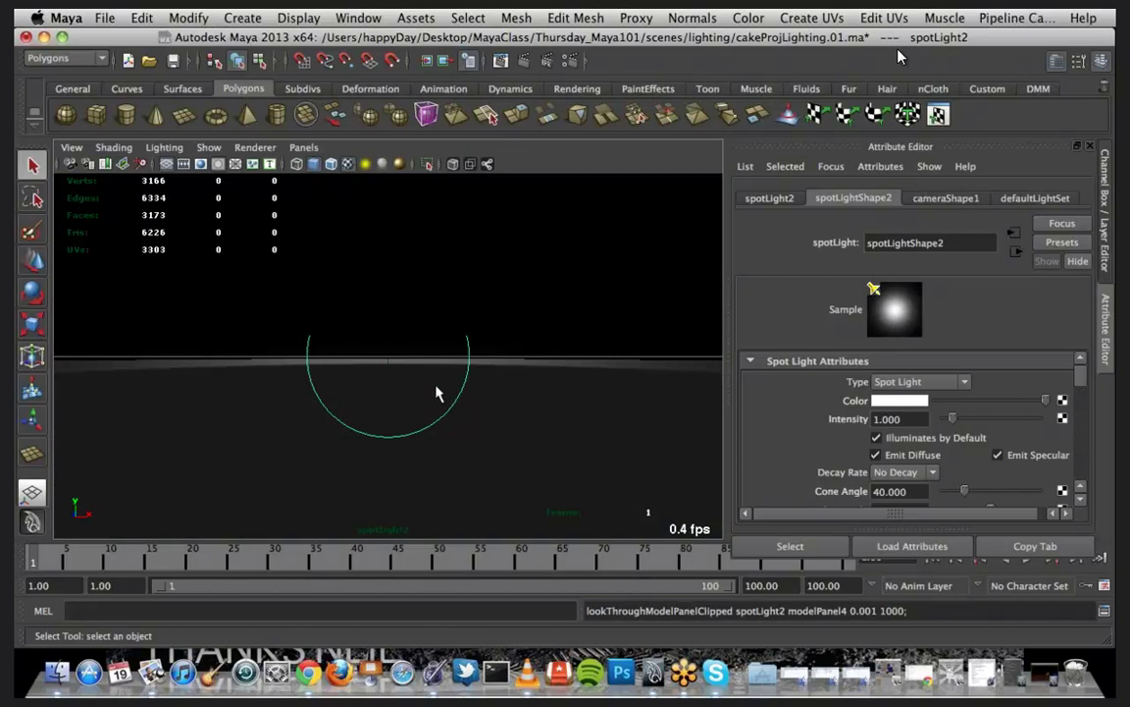
left_click_drag(437, 393, 390, 404, "alt")
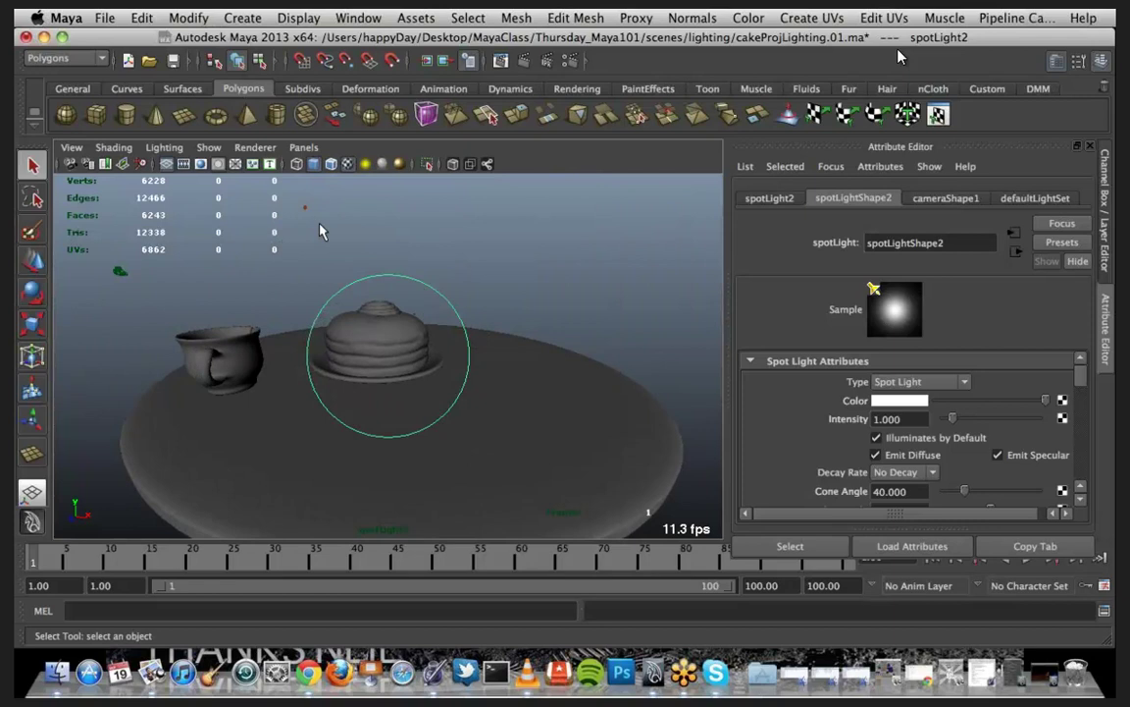
left_click(288, 202)
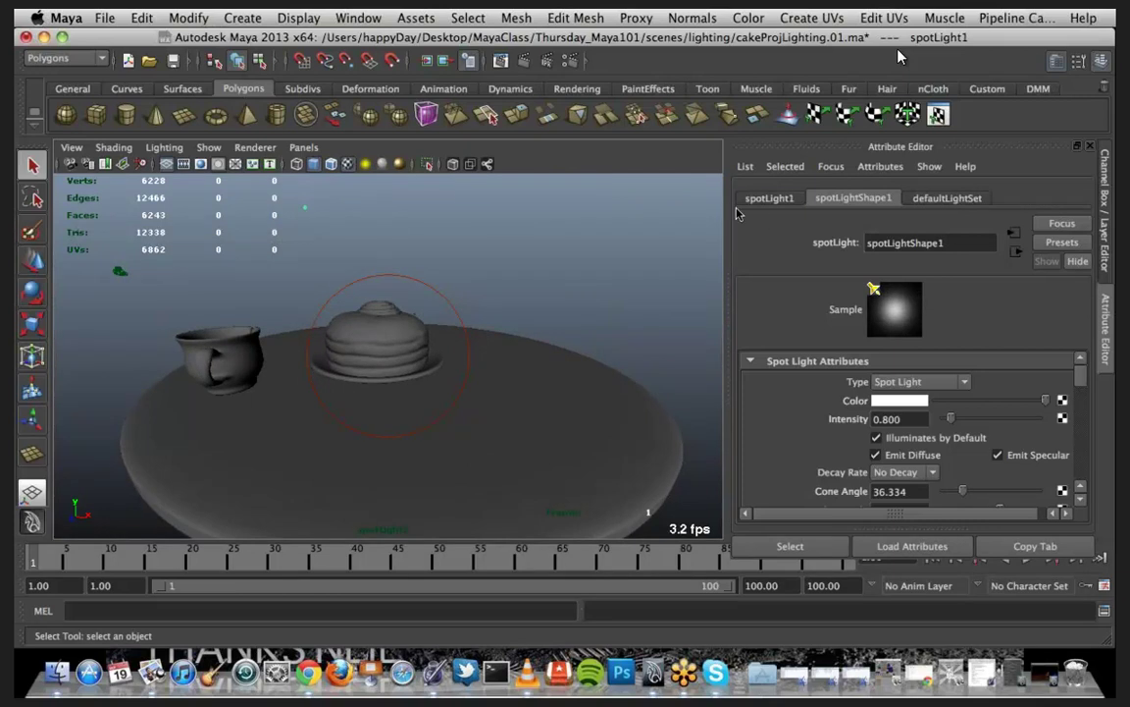
Step: Rename spotLight1 to keyLight
left_click(769, 198)
double_click(947, 248)
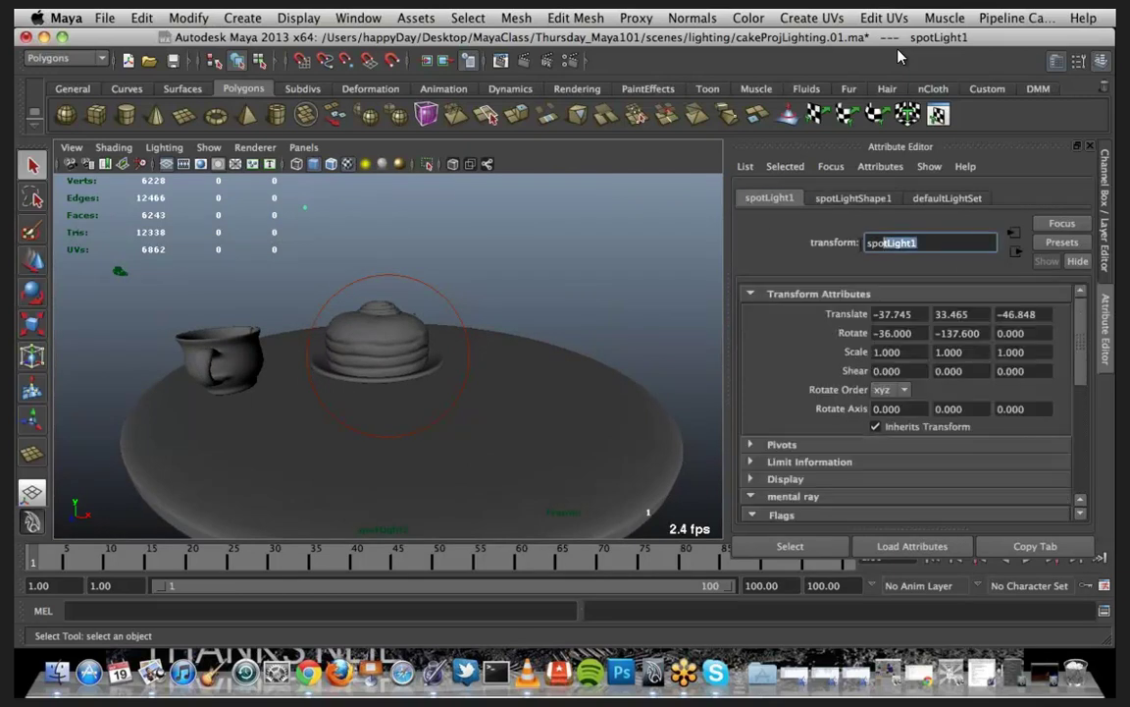
type("keyLigh")
key("Return")
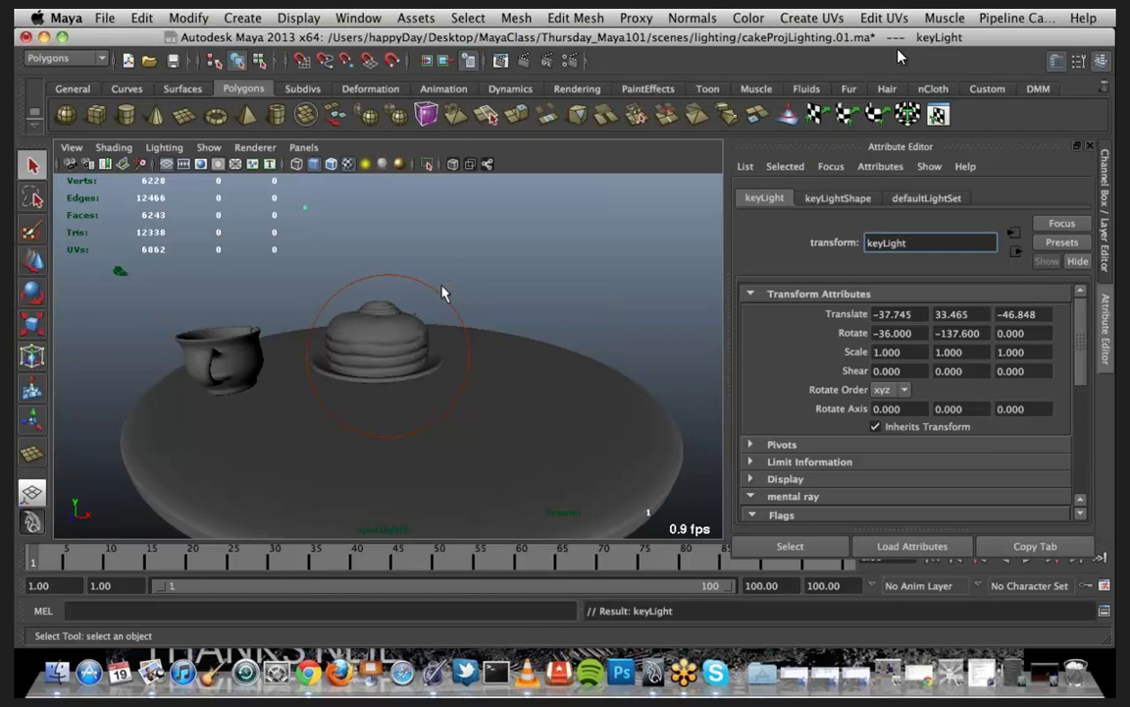
Step: Rename spotLight2 to fillLight
left_click(429, 297)
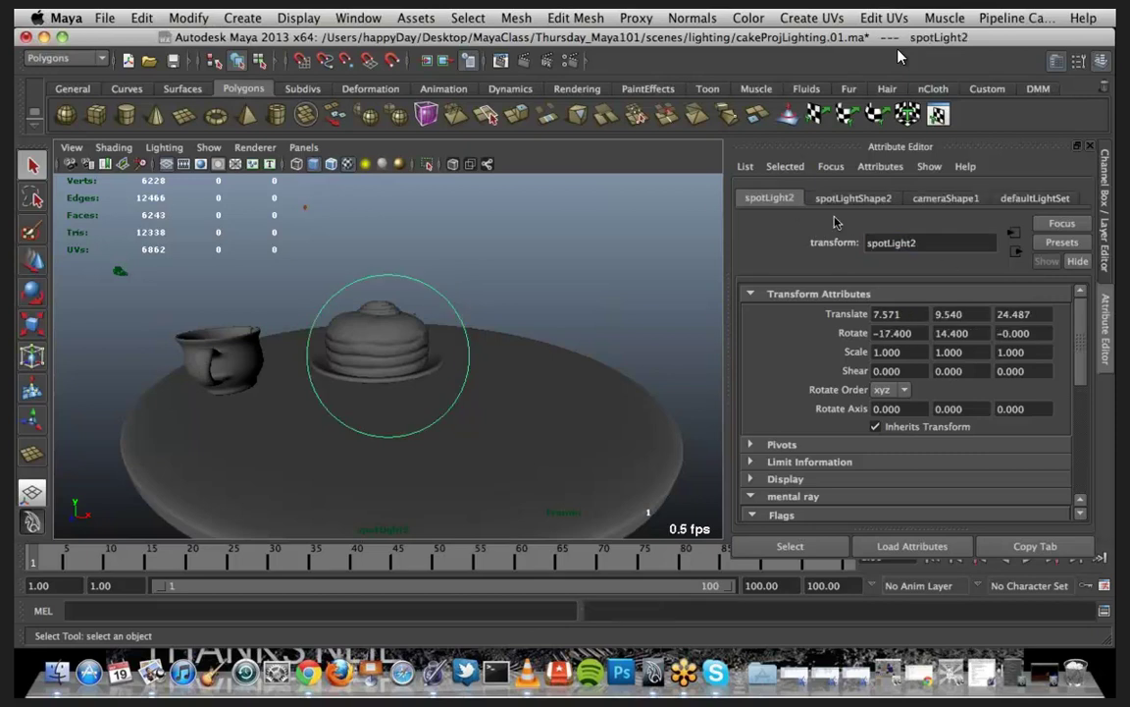
double_click(931, 245)
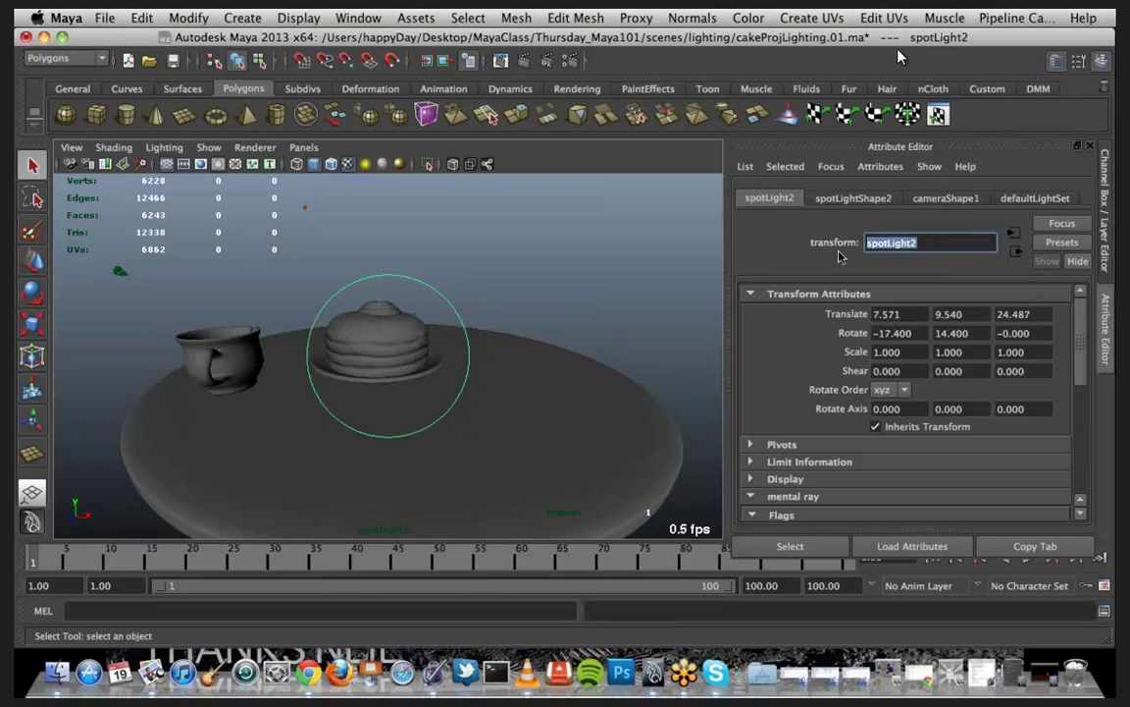
type("fillLight")
key("Return")
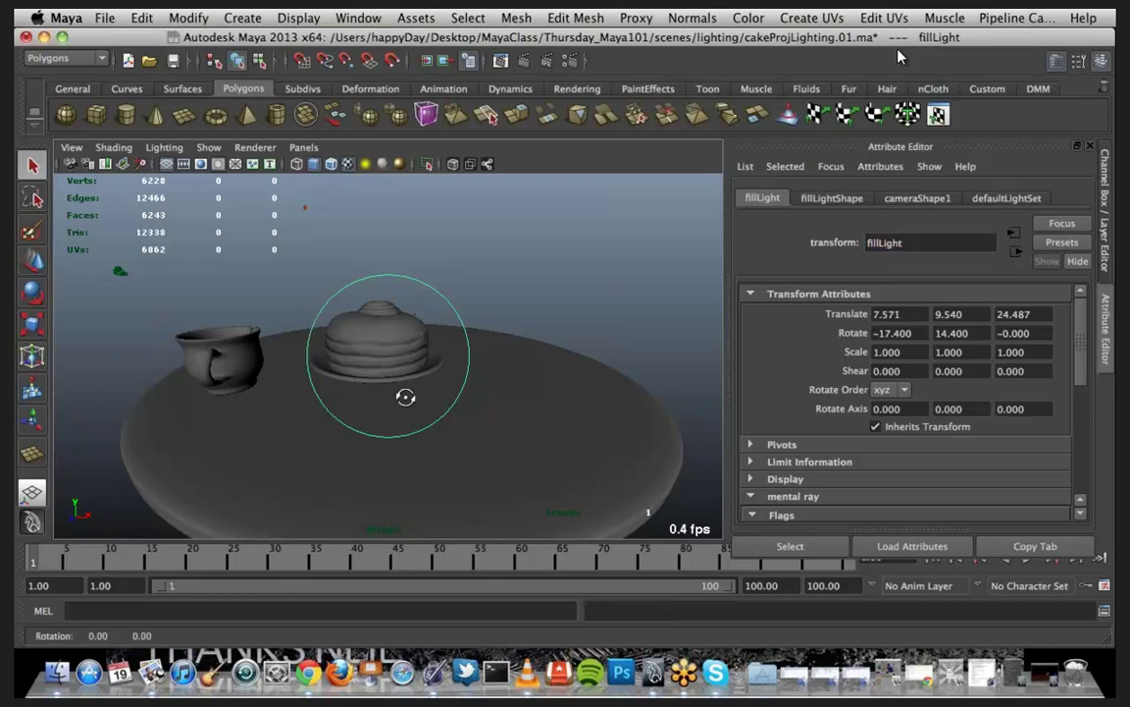
Step: Tumble fillLight to the table's far side (translate -49.406, 9.868, 25.966), checking the render
left_click_drag(409, 399, 482, 371, "alt")
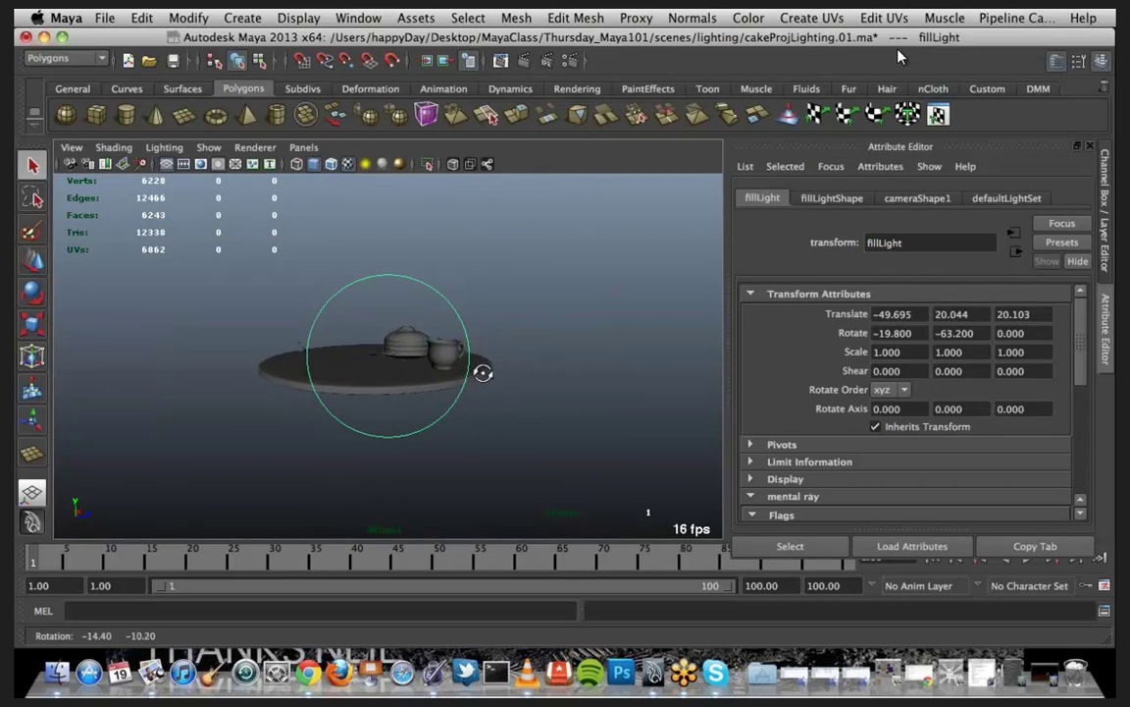
left_click(1042, 675)
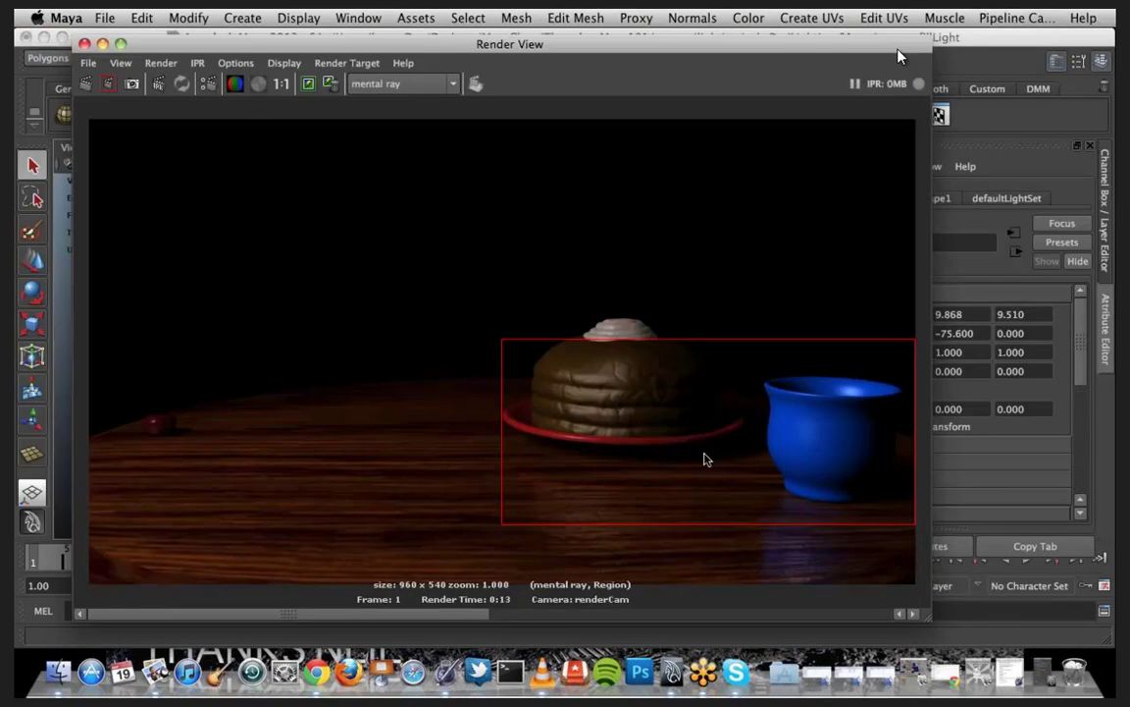
left_click(102, 43)
left_click_drag(391, 412, 422, 358, "alt")
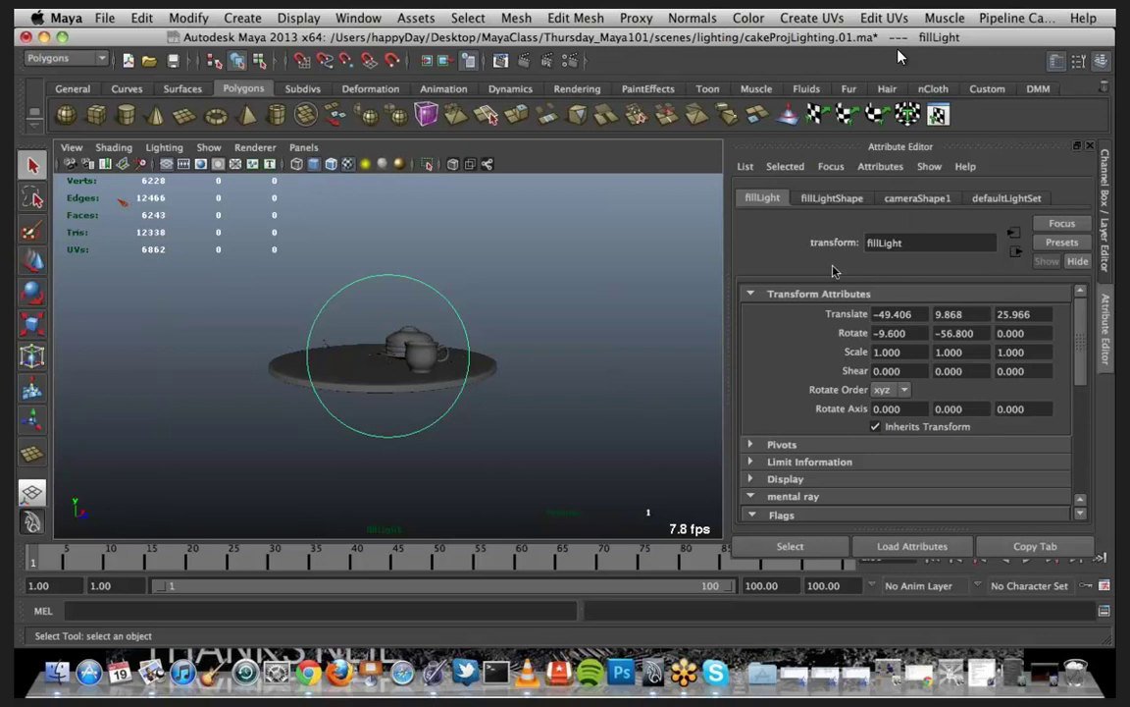
Step: Set the fill light's intensity to 0.6
left_click(829, 198)
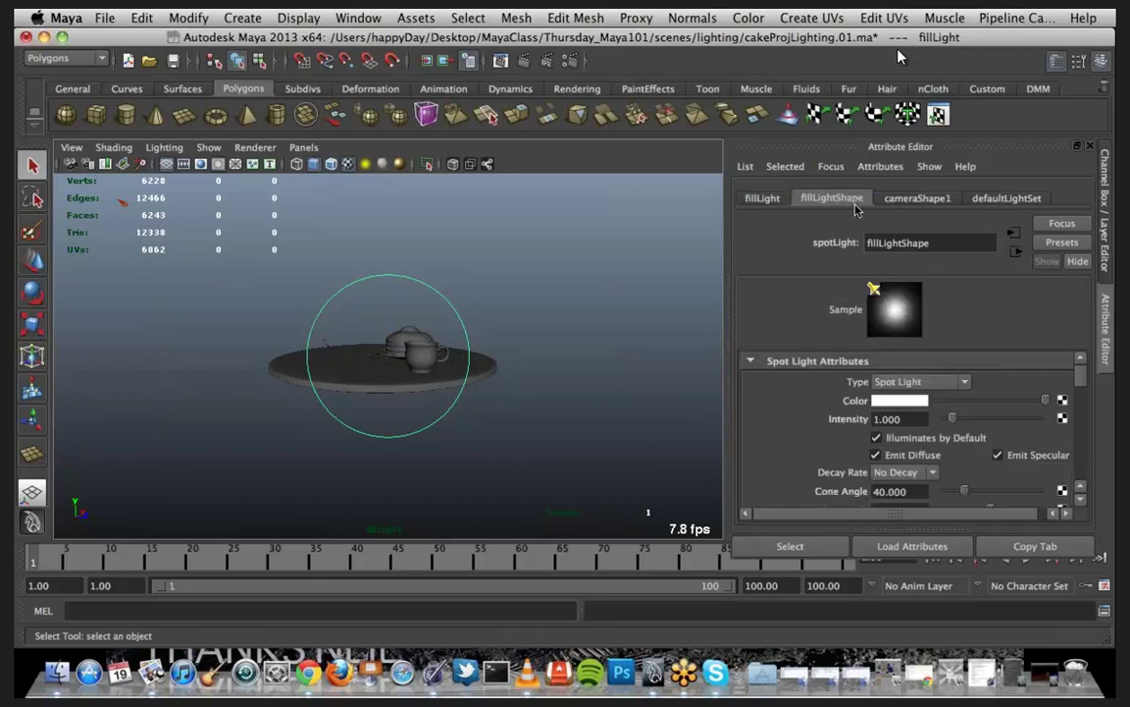
scroll(964, 424, "down", 2)
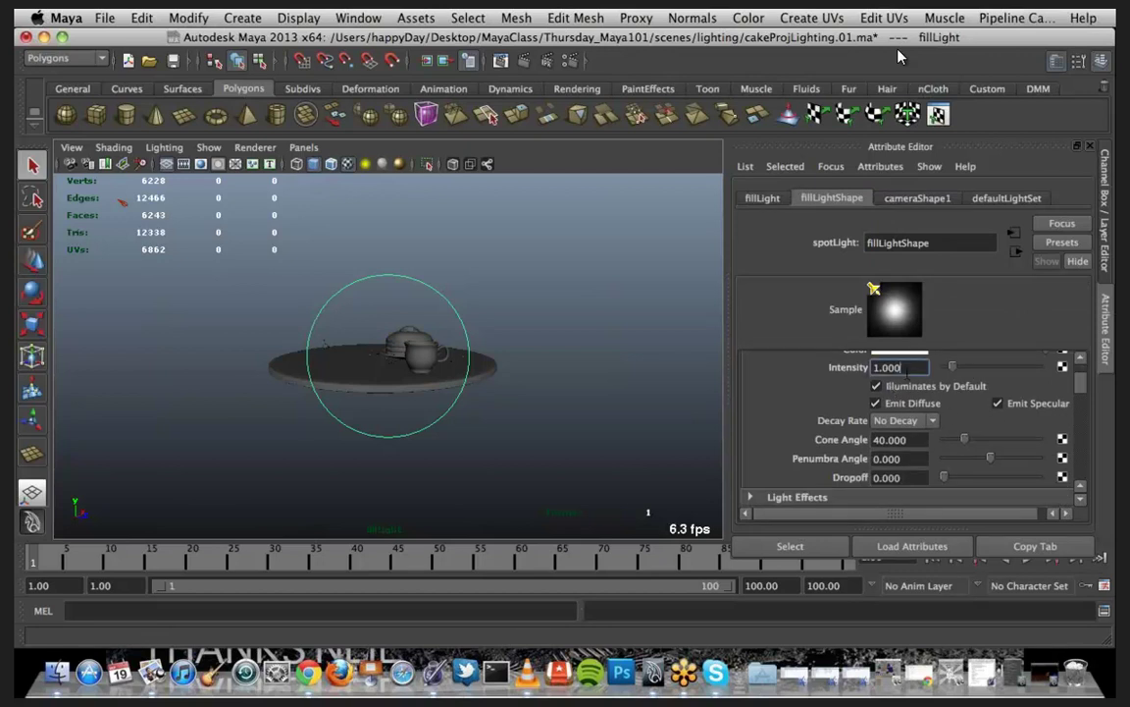
double_click(901, 367)
type("0.6")
key("Return")
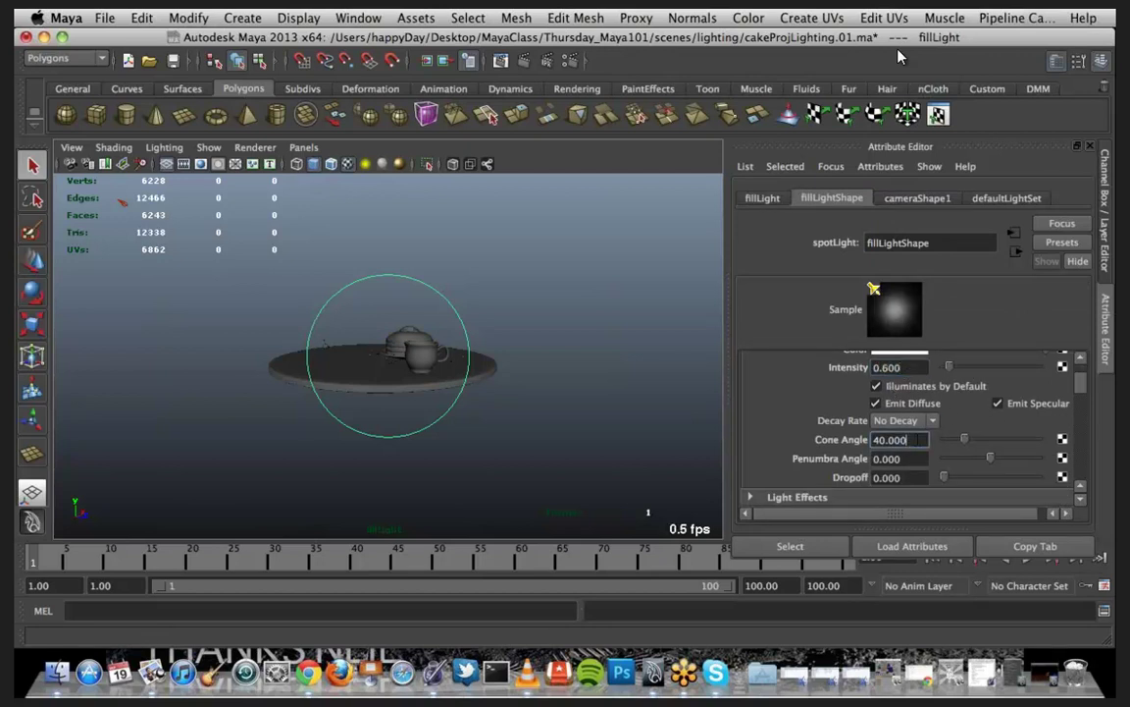
Step: Widen the fill light's cone angle to about 47.9 and lower intensity to 0.5
double_click(918, 439)
mouse_move(965, 440)
left_mouse_down()
mouse_move(995, 465)
mouse_move(1024, 459)
mouse_move(967, 442)
left_mouse_up()
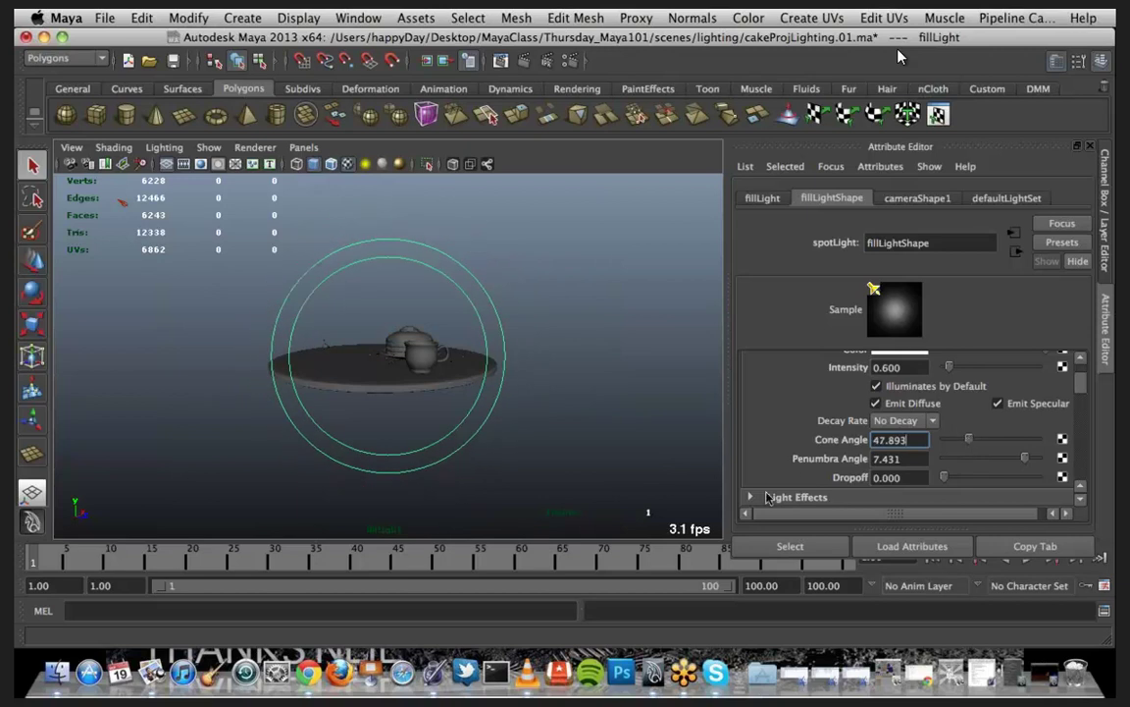
double_click(908, 368)
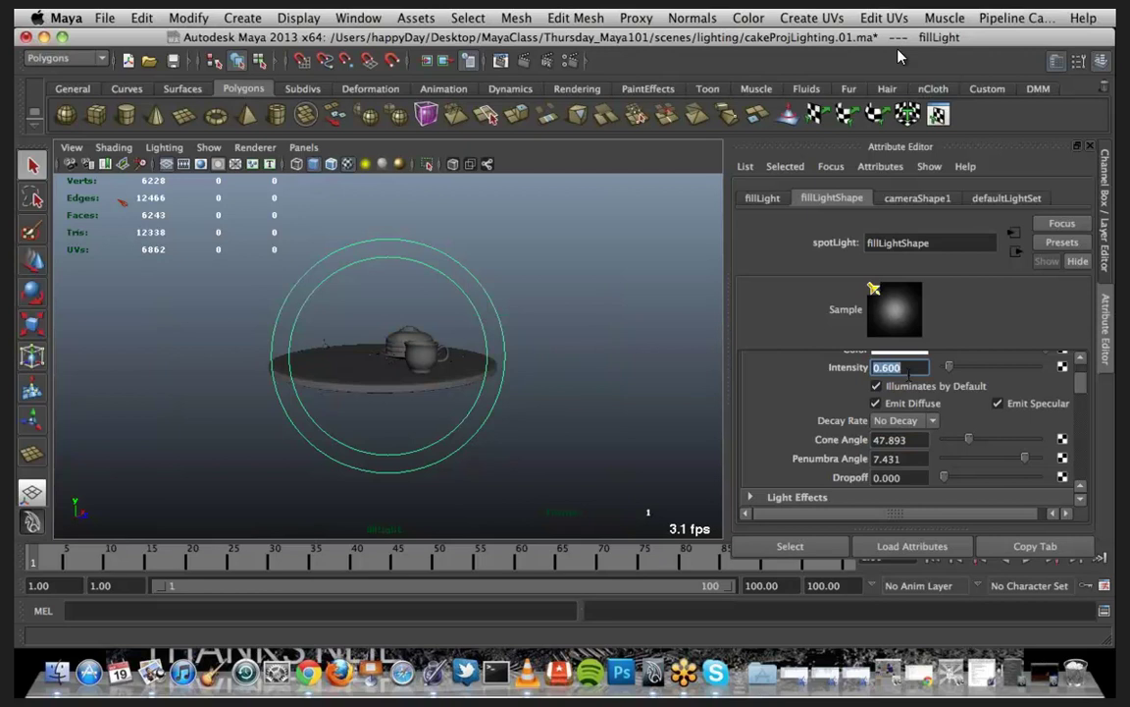
type("0.5")
key("Return")
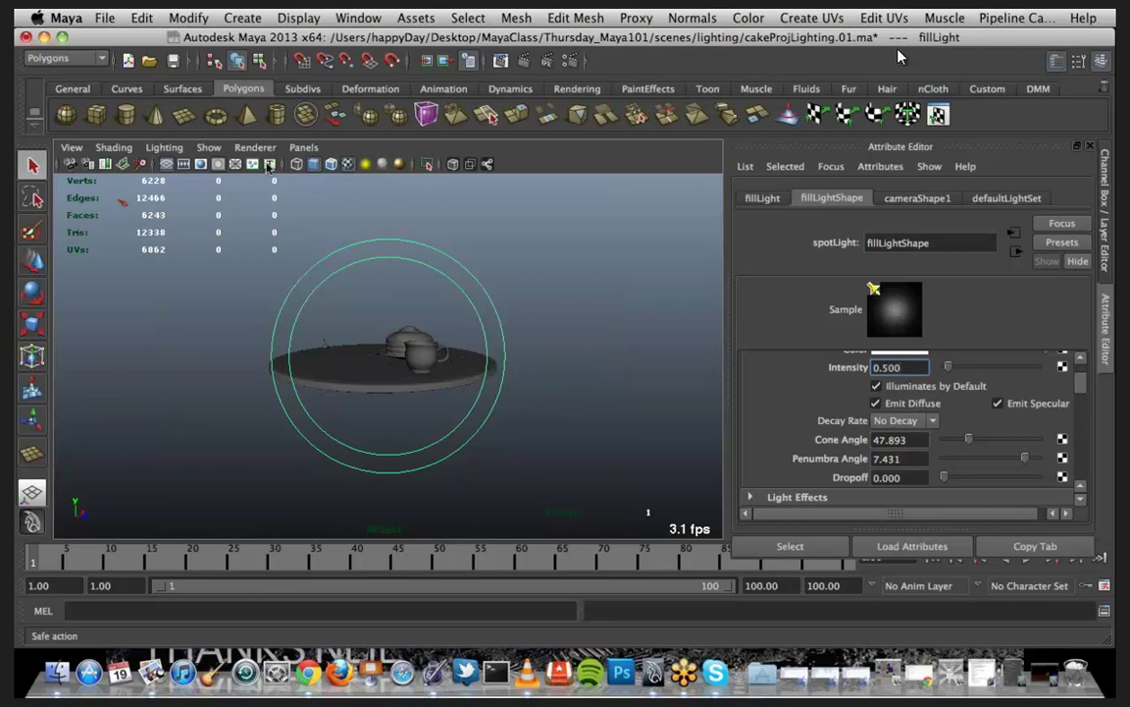
left_click(303, 149)
Step: Look through renderCam and re-render the 960×540 frame with the softer fill light
mouse_move(438, 164)
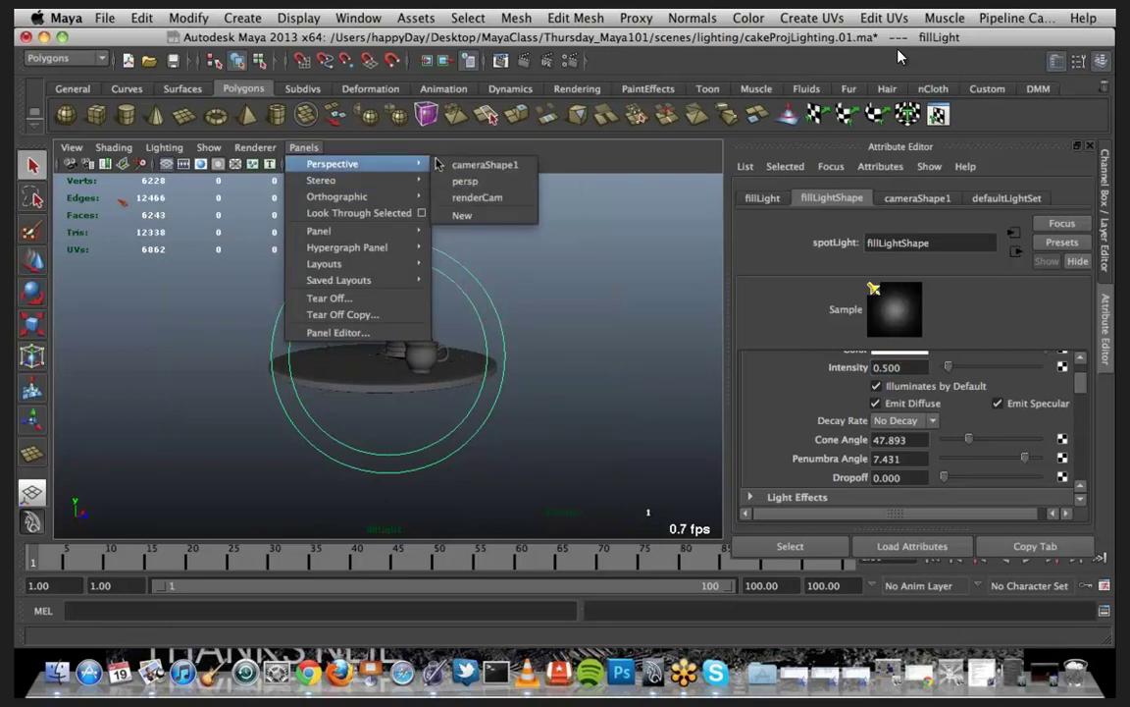
left_click(476, 197)
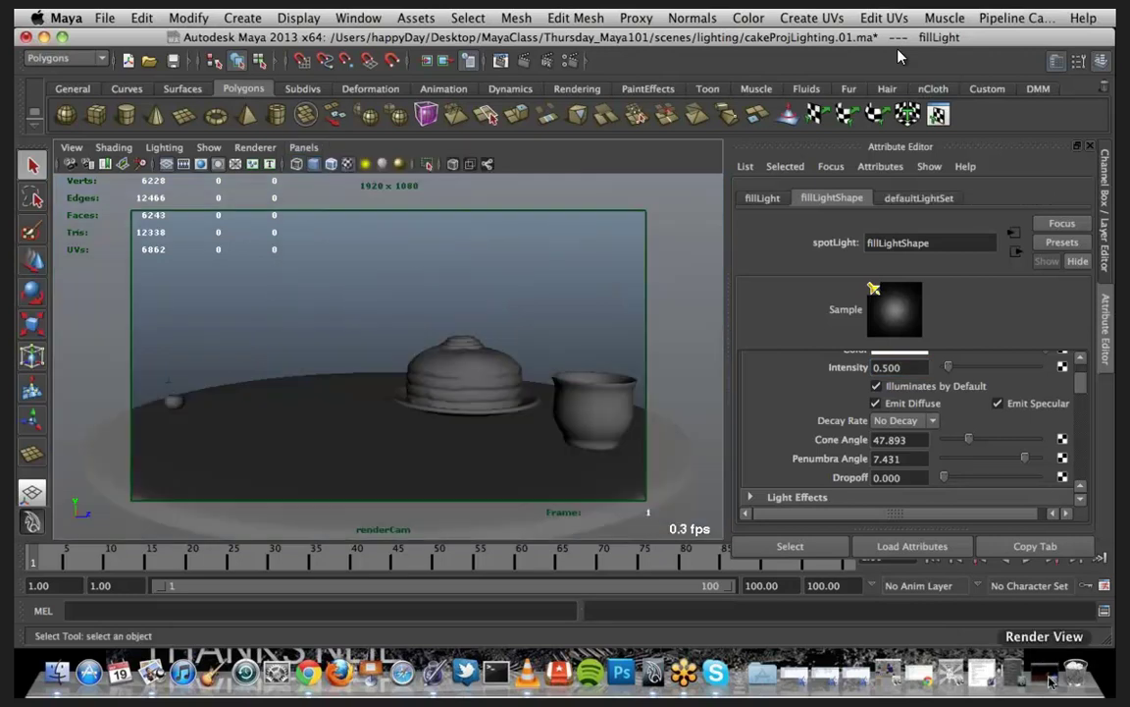
left_click(1048, 676)
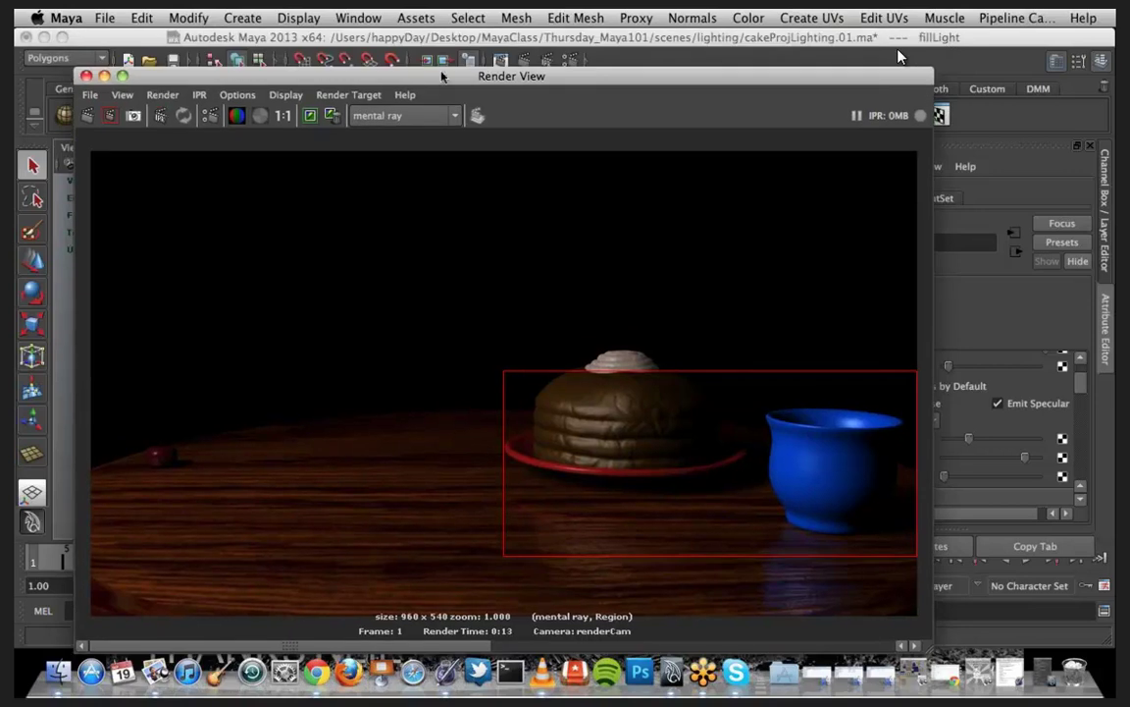
left_click(523, 62)
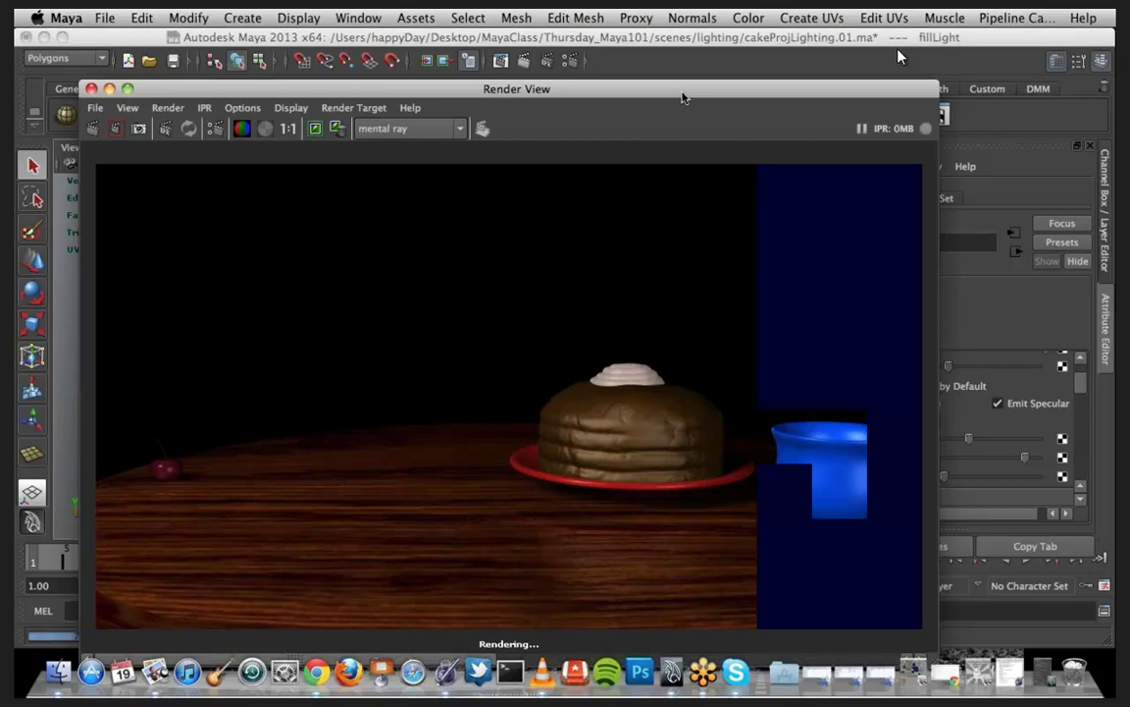
left_click_drag(684, 95, 655, 60)
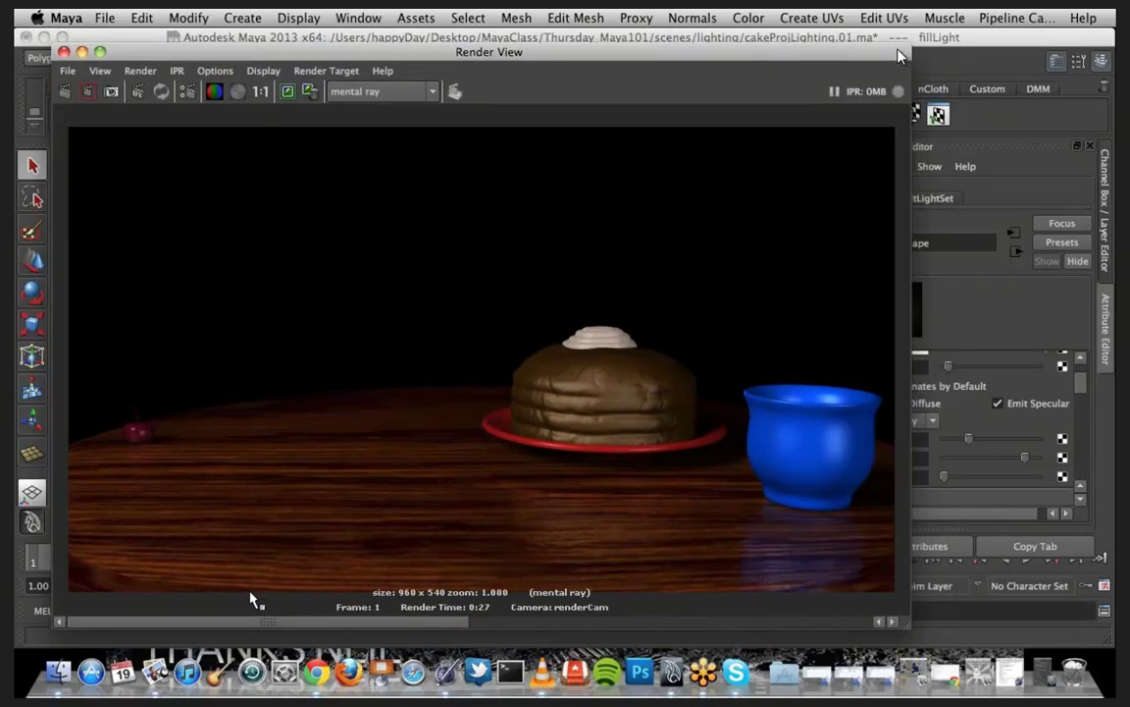
Step: Compare the new render against earlier stored renders, then return to the latest
left_click(505, 621)
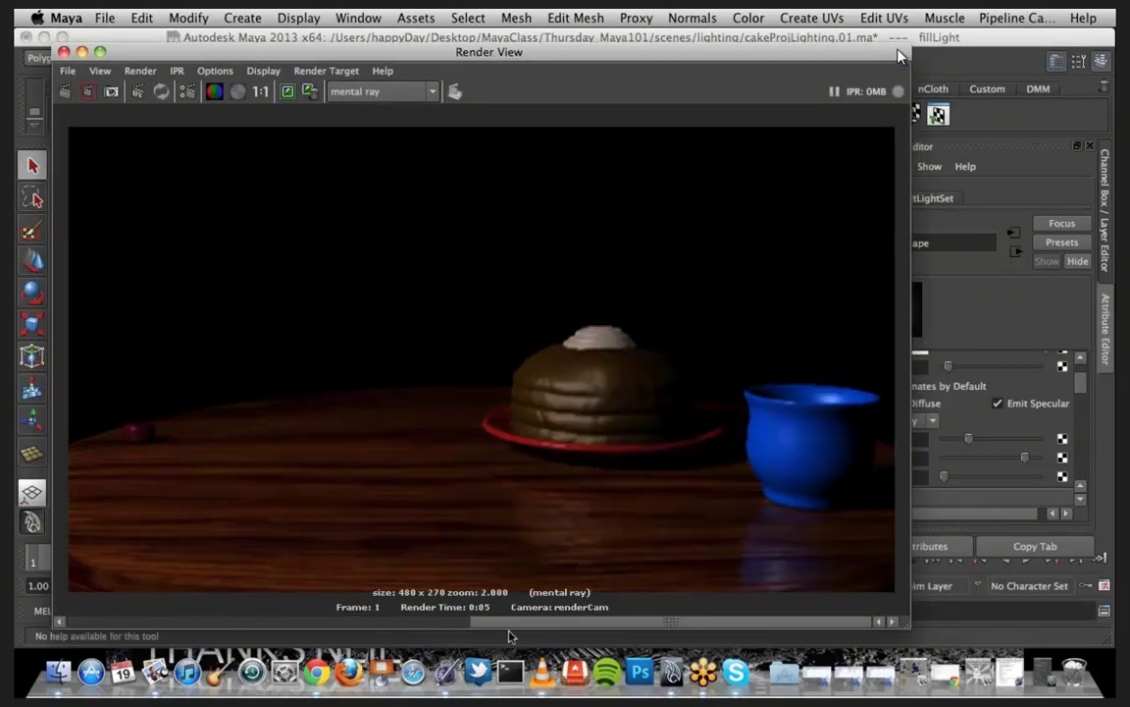
left_click(323, 623)
left_click_drag(323, 623, 731, 631)
left_click(343, 619)
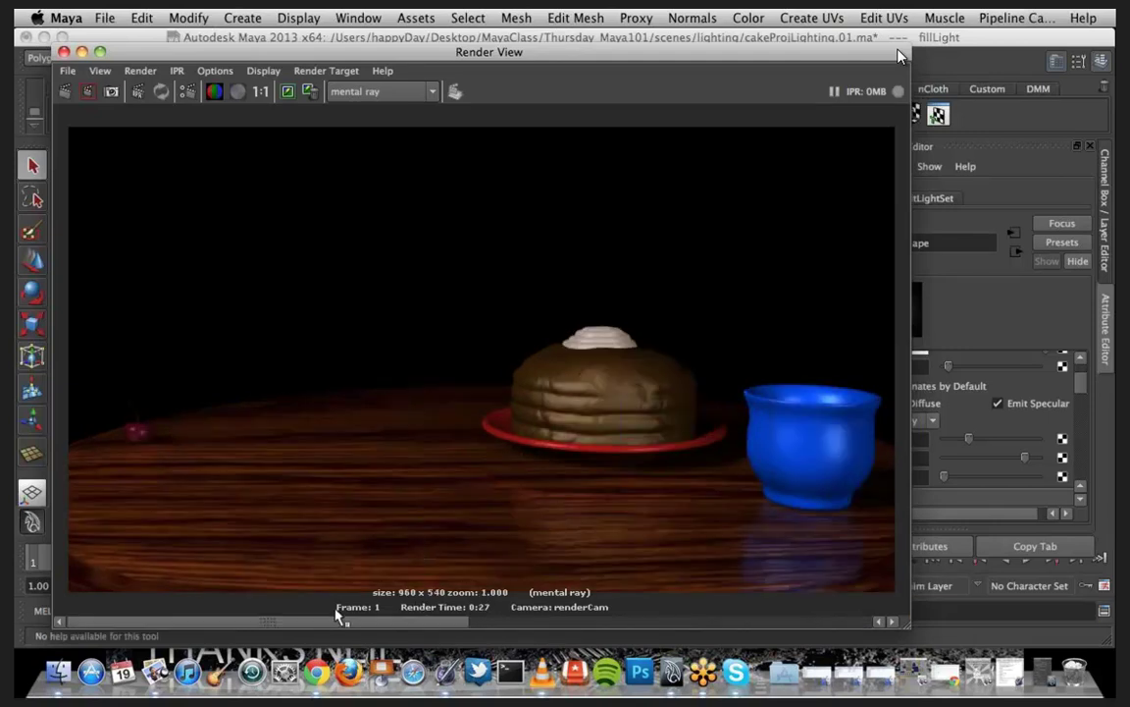
Step: Re-enter 0.5 as the fill light's intensity
mouse_move(772, 54)
left_mouse_down()
mouse_move(478, 75)
mouse_move(783, 55)
left_mouse_up()
left_click(886, 368)
type("0.5")
key("Return")
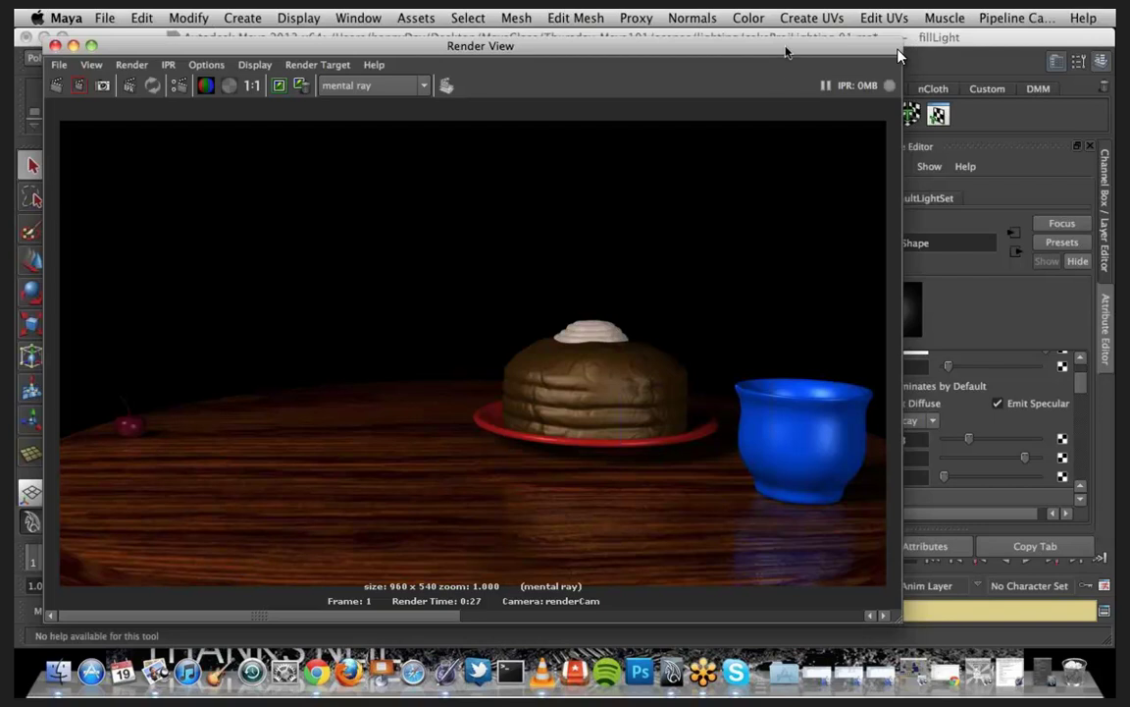
left_click_drag(725, 50, 535, 45)
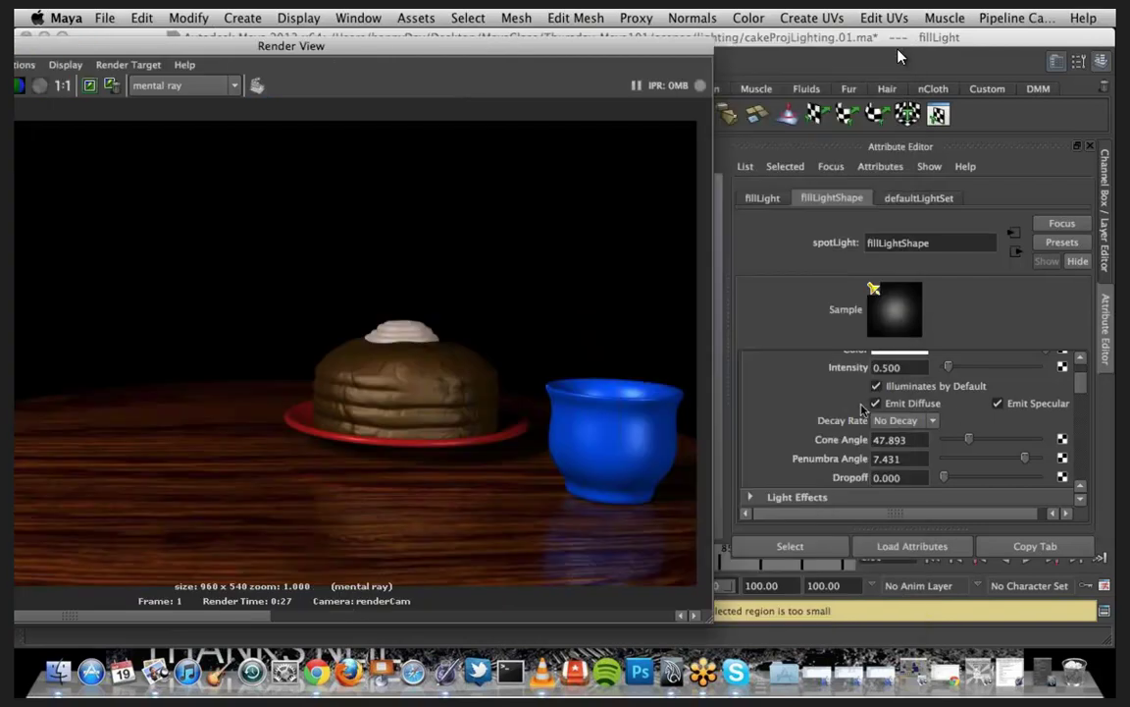
Step: Turn off Emit Specular on the fill light and set its intensity to 0.3
left_click(999, 404)
left_click_drag(621, 46, 765, 36)
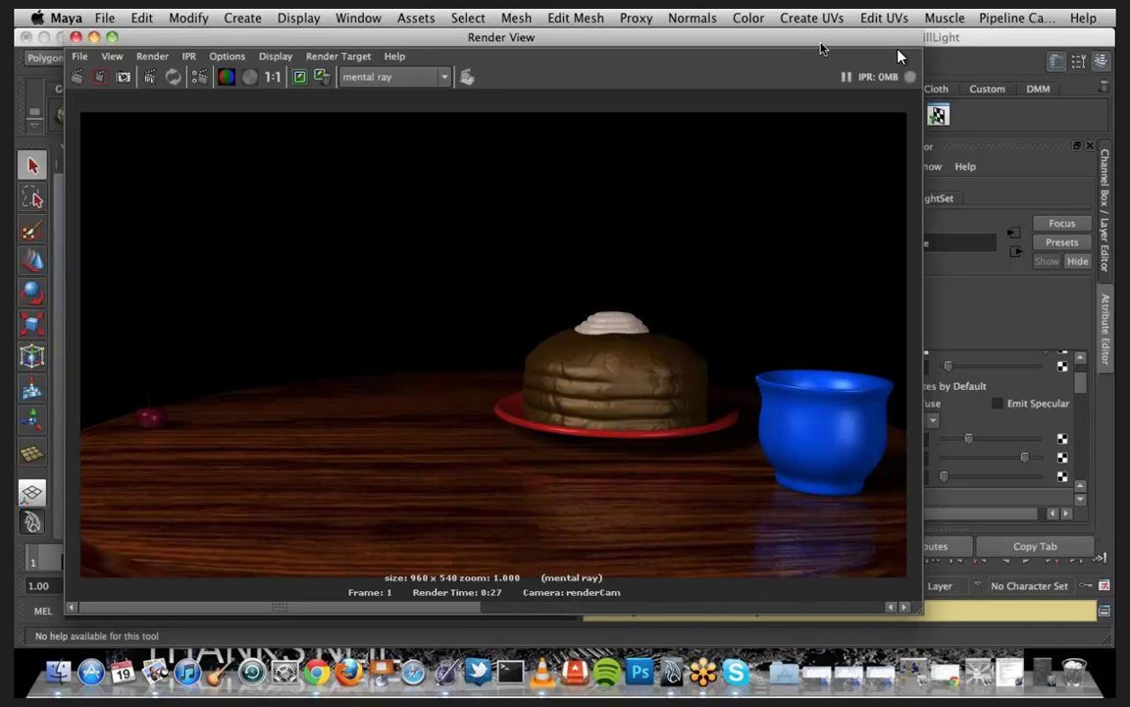
left_click_drag(569, 98, 370, 154)
left_click(887, 367)
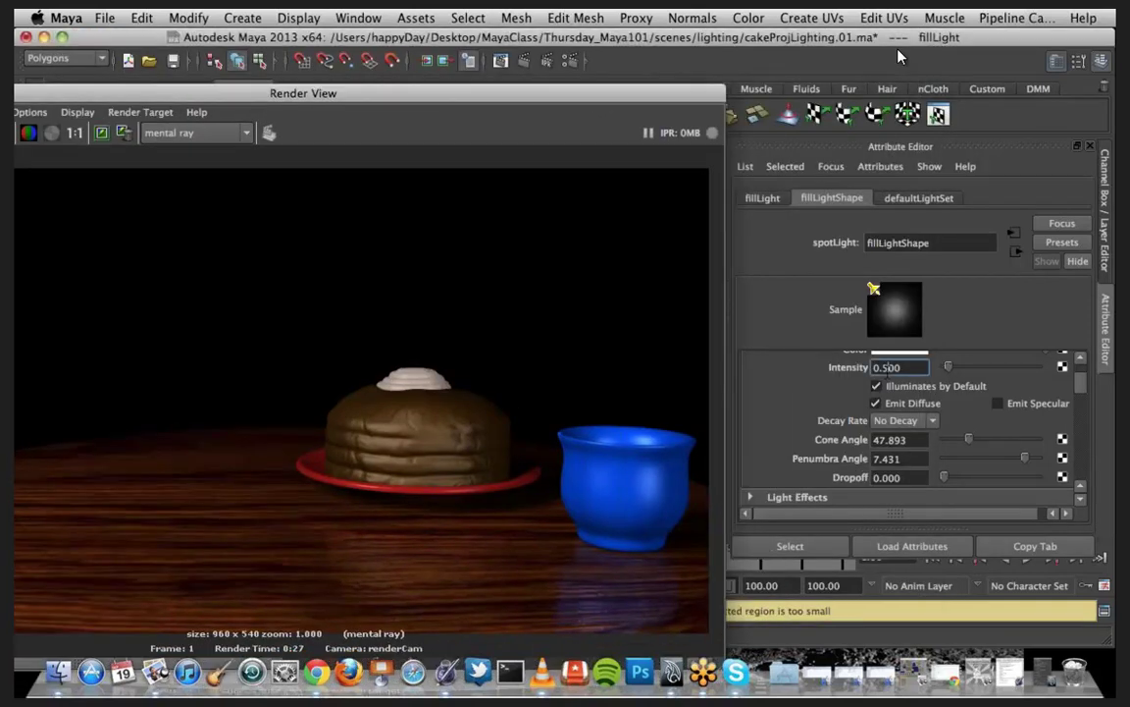
key("BackSpace")
type("3")
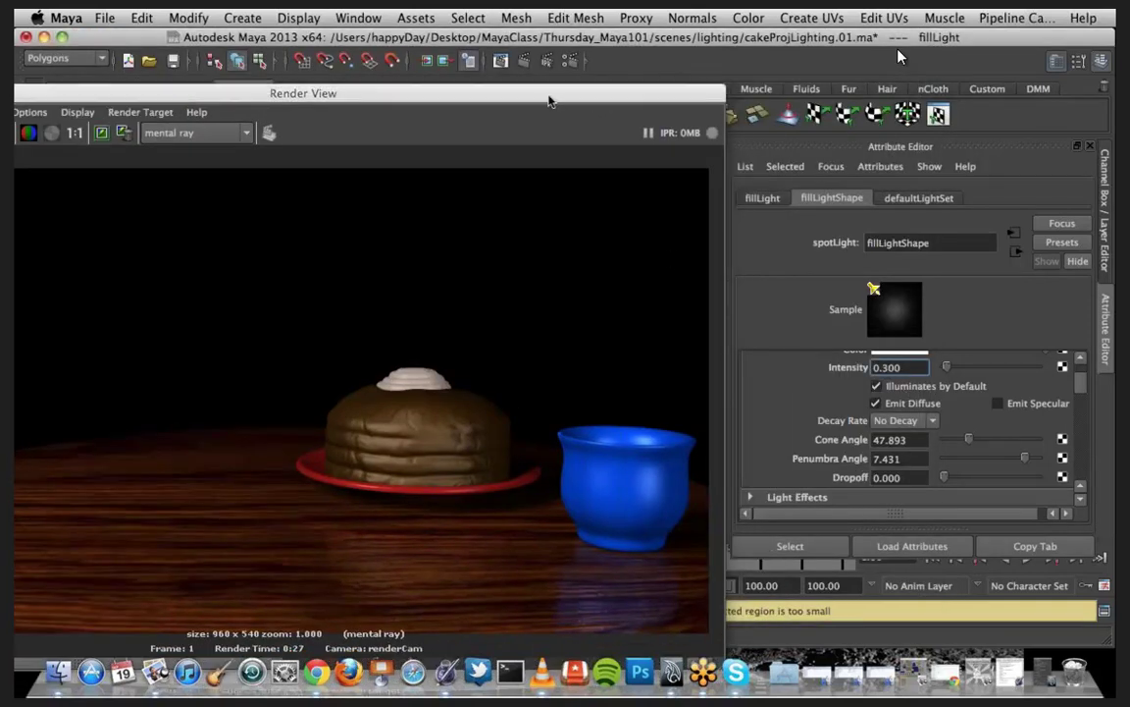
Step: Redo the previous render to compare the diffuse-only fill light, then scroll to Shadows
left_click(675, 100)
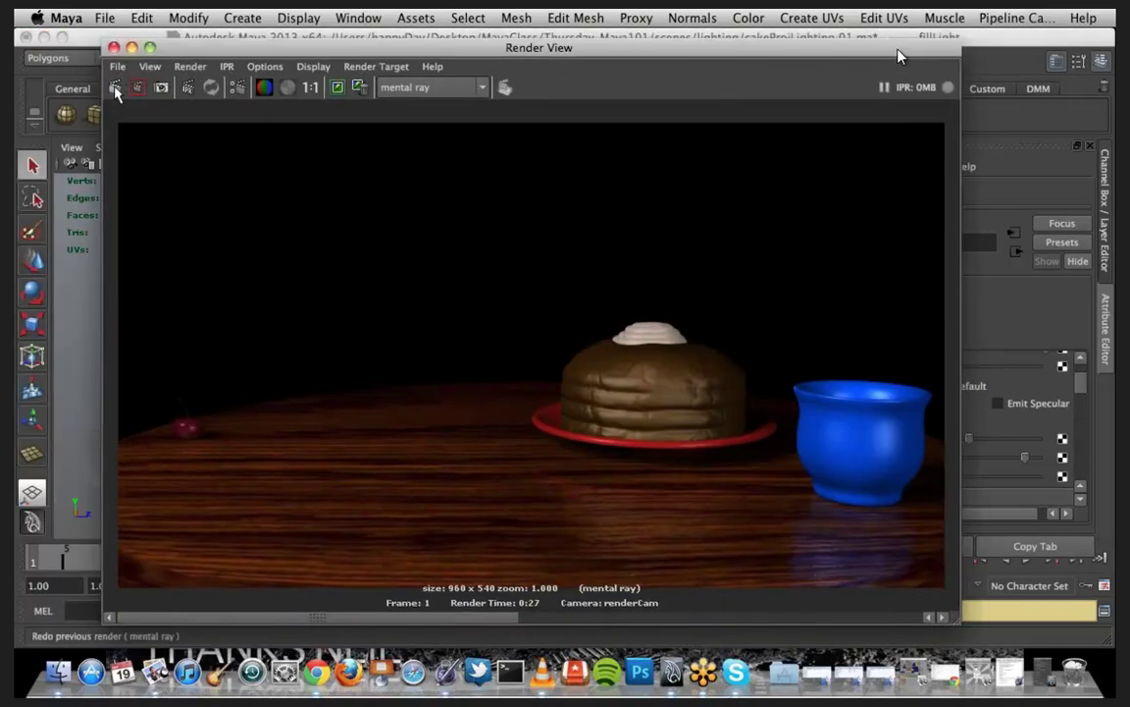
left_click(115, 91)
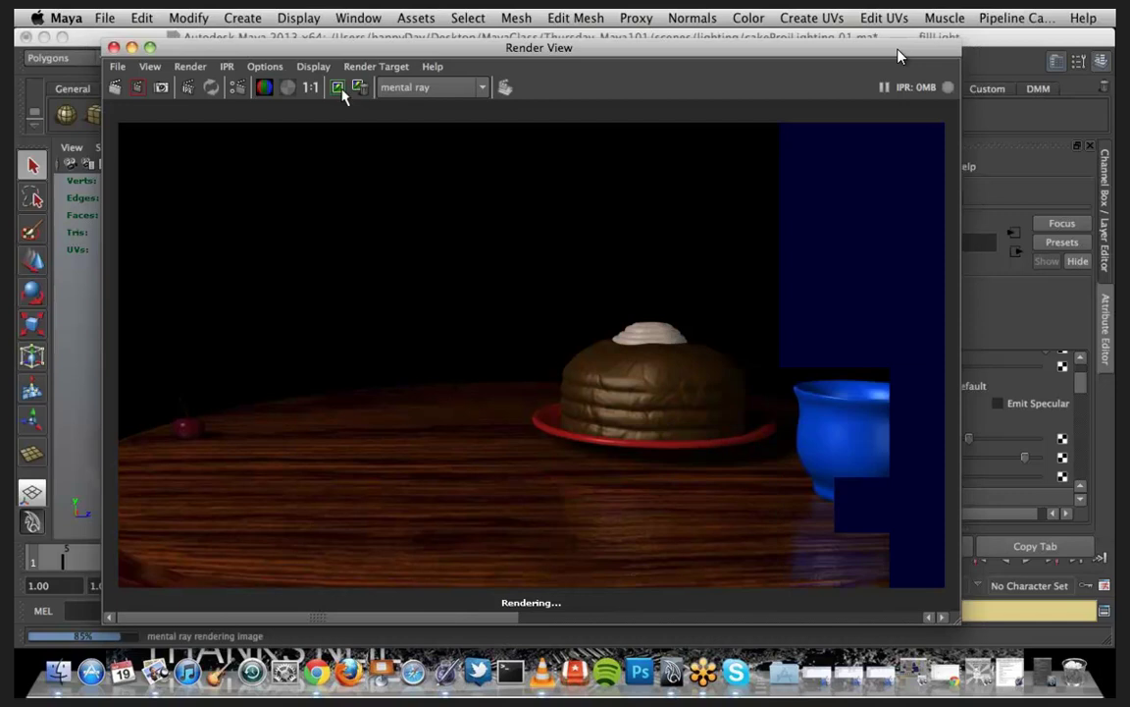
left_click(132, 48)
scroll(1084, 396, "down", 3)
left_click_drag(1083, 397, 1080, 478)
Step: Enable fill light ray trace shadows: light radius 12, 6 shadow rays, ray depth limit 4
left_click(877, 380)
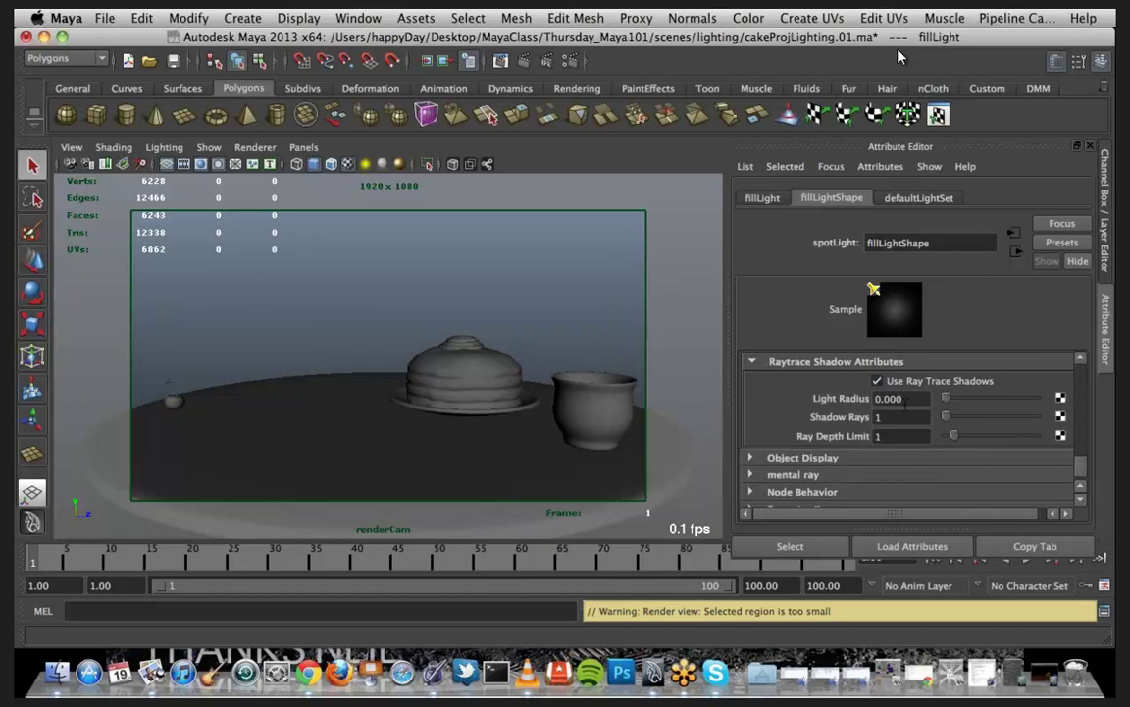
left_click(904, 400)
type("12")
key("Return")
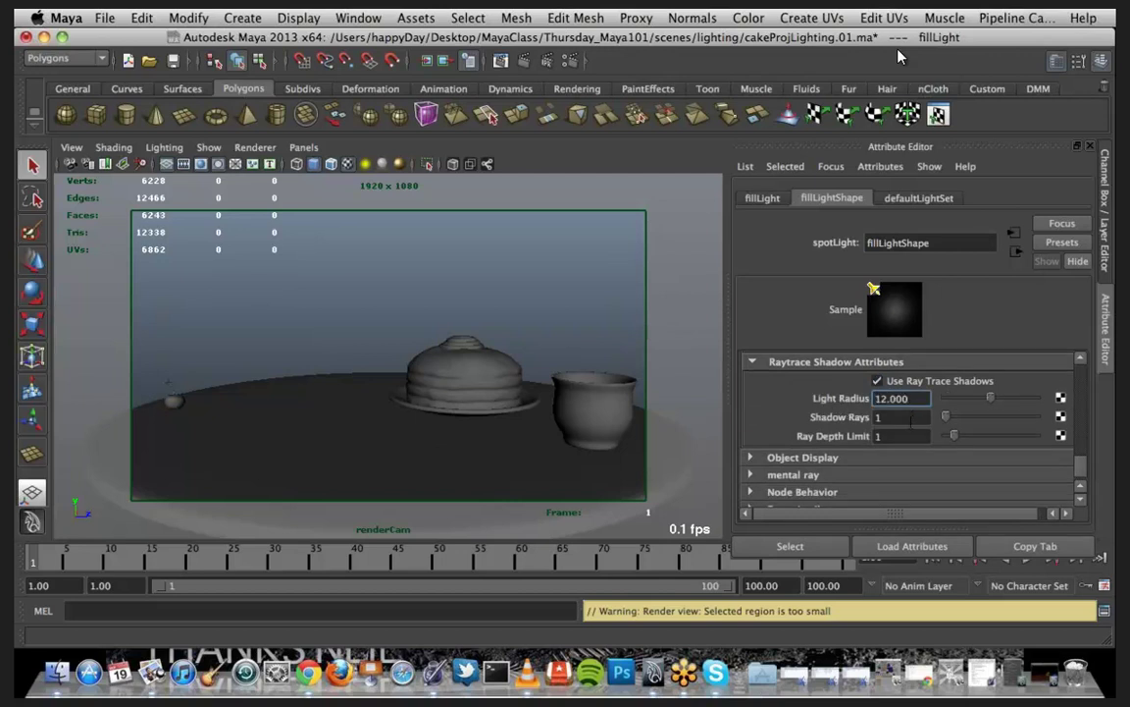
left_click(911, 419)
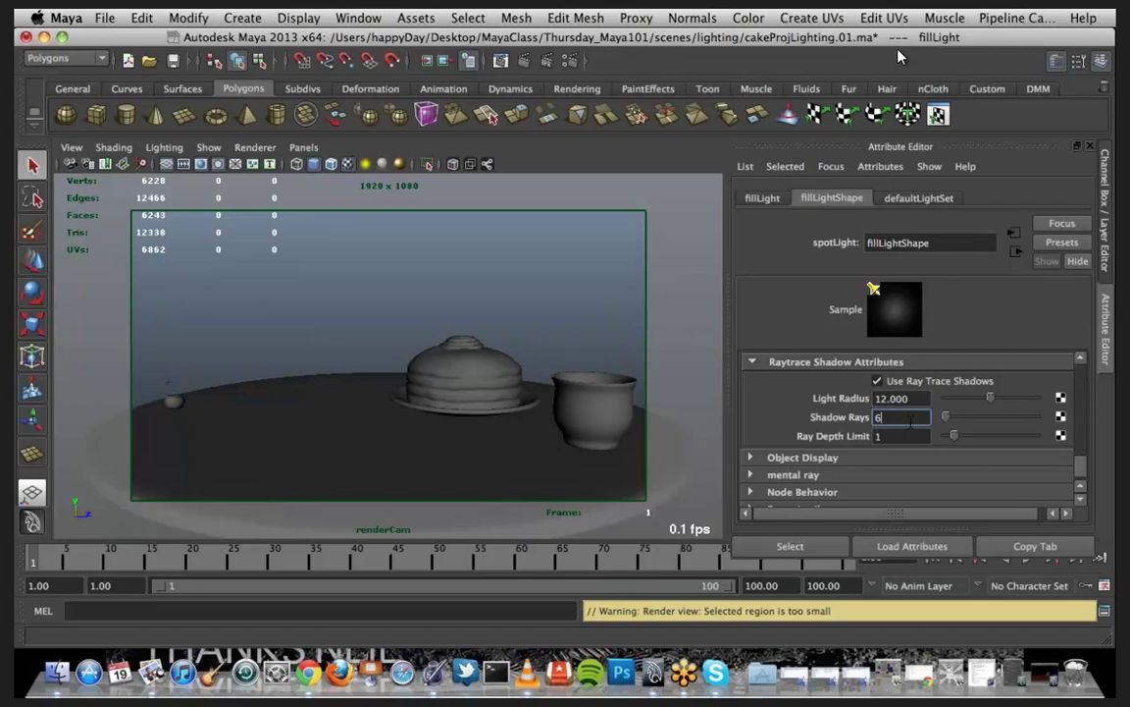
type("6")
key("Tab")
type("4")
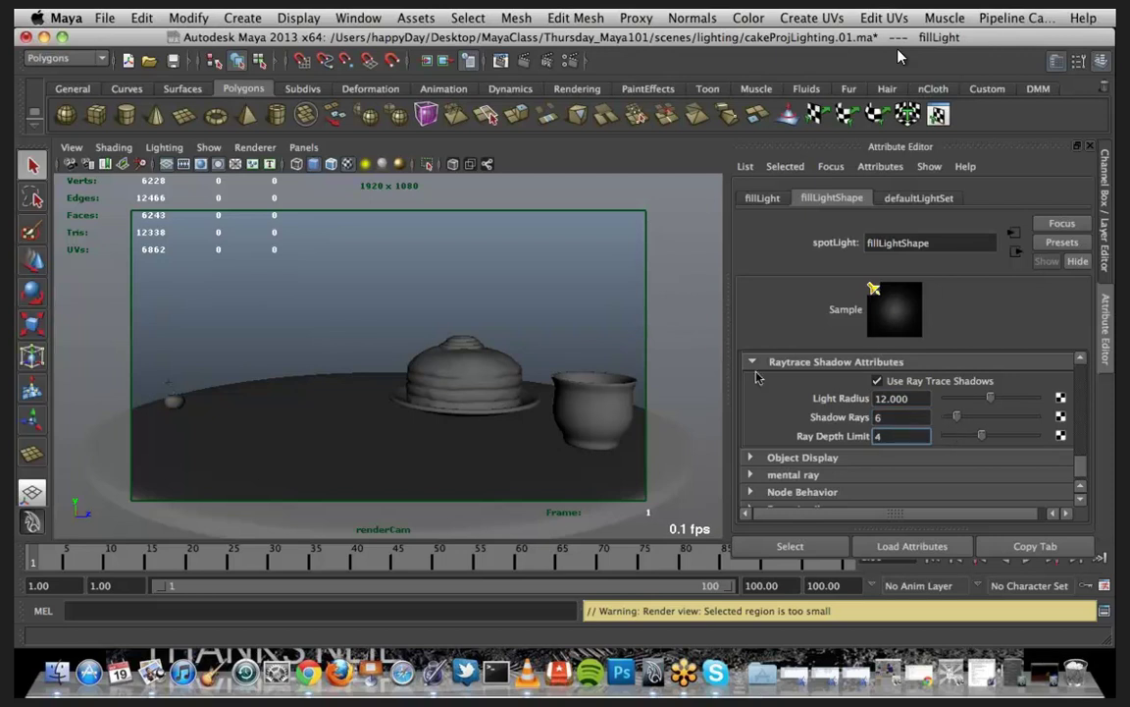
Step: Region-render the cake and cup in Render View, then close the window
left_click(1021, 674)
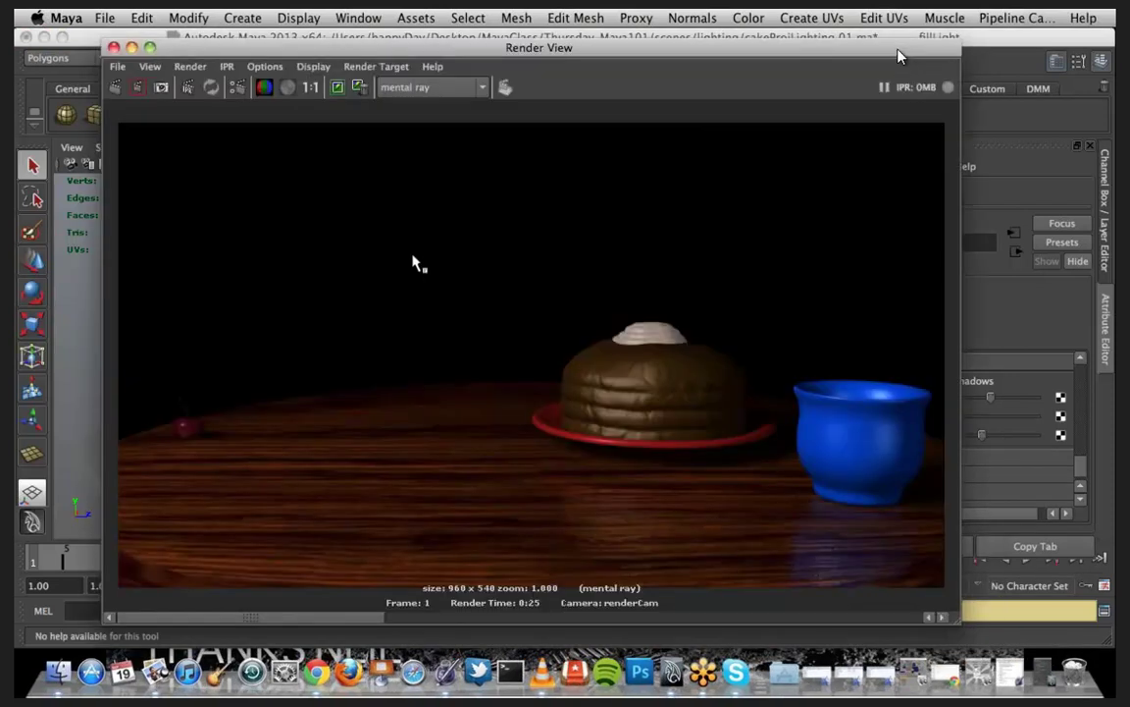
left_click_drag(413, 256, 950, 555)
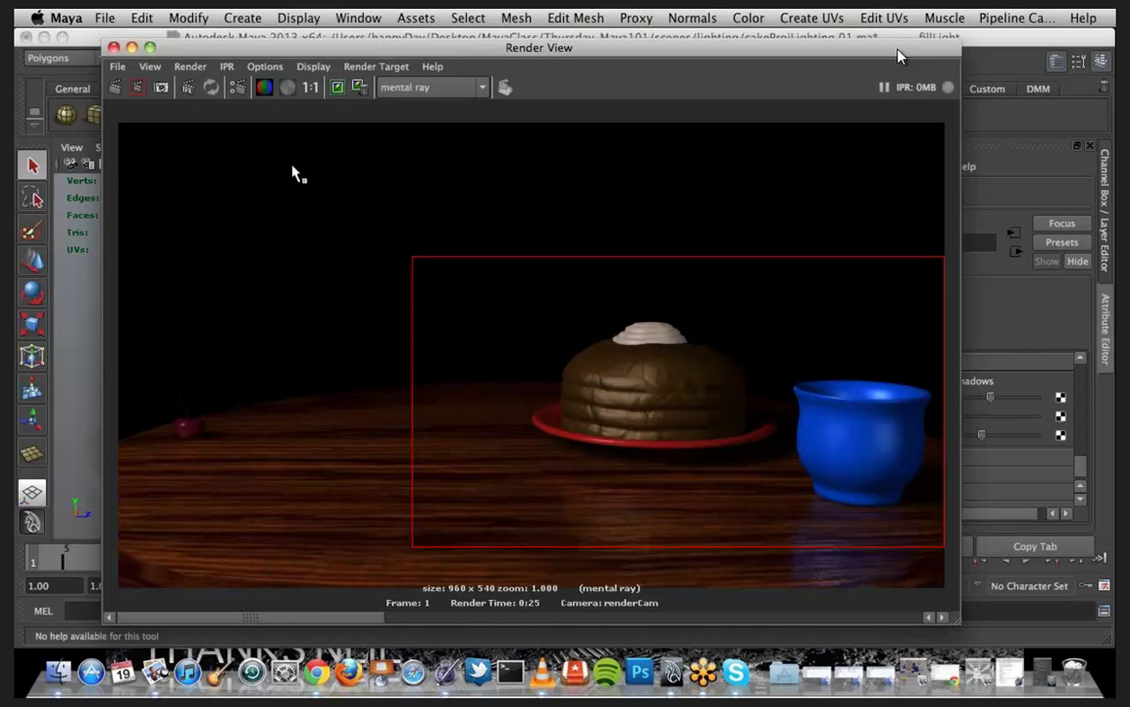
left_click(137, 90)
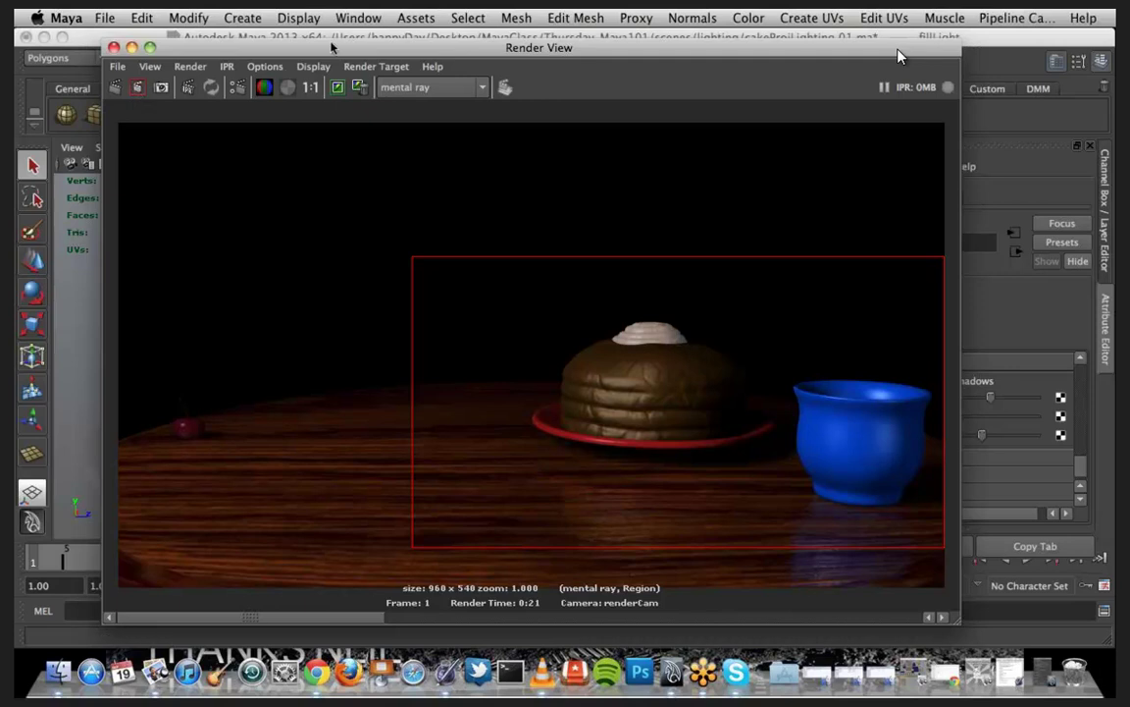
left_click_drag(589, 54, 337, 54)
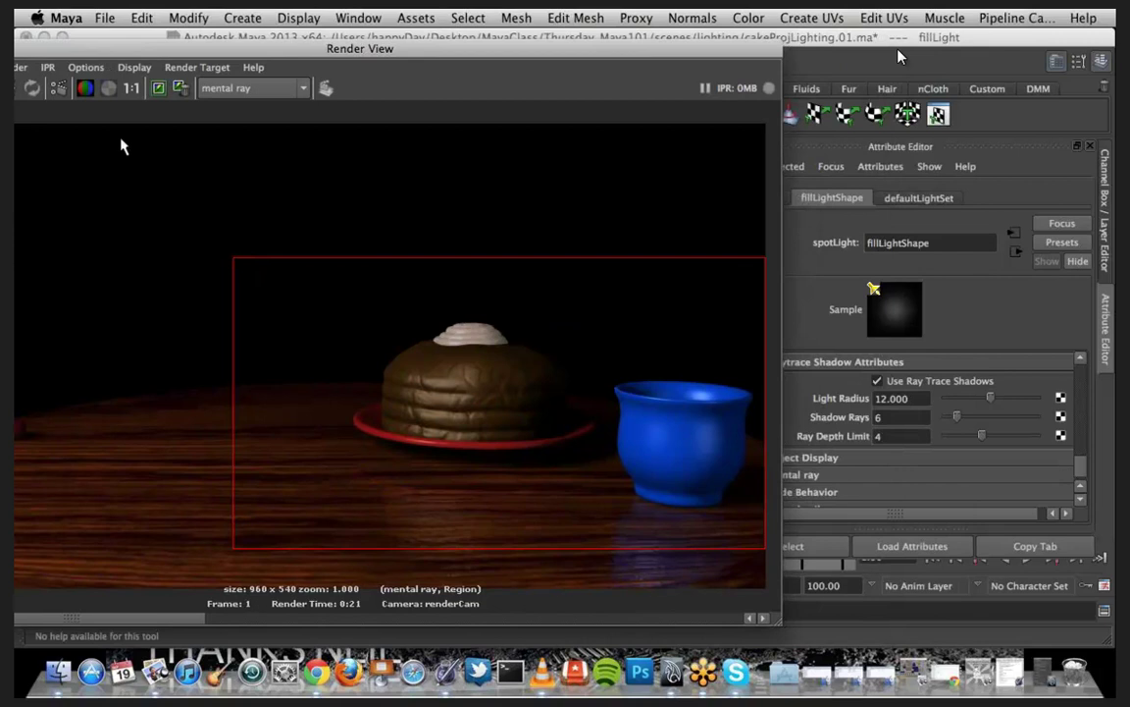
left_click_drag(141, 51, 162, 51)
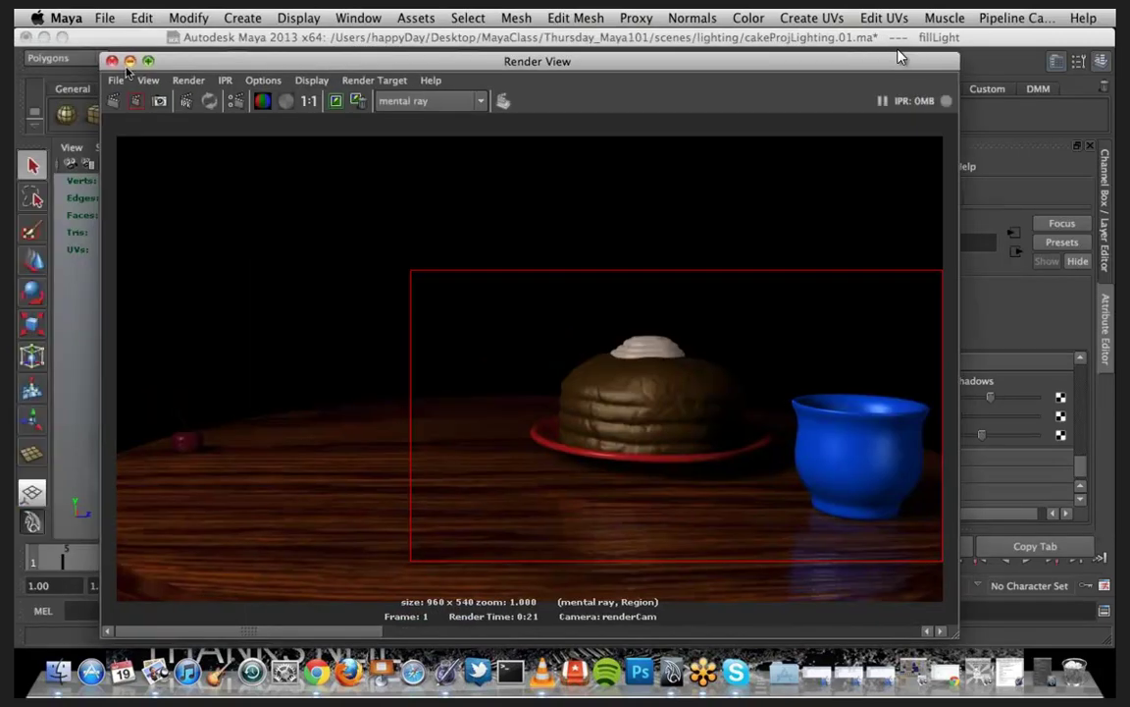
left_click(111, 61)
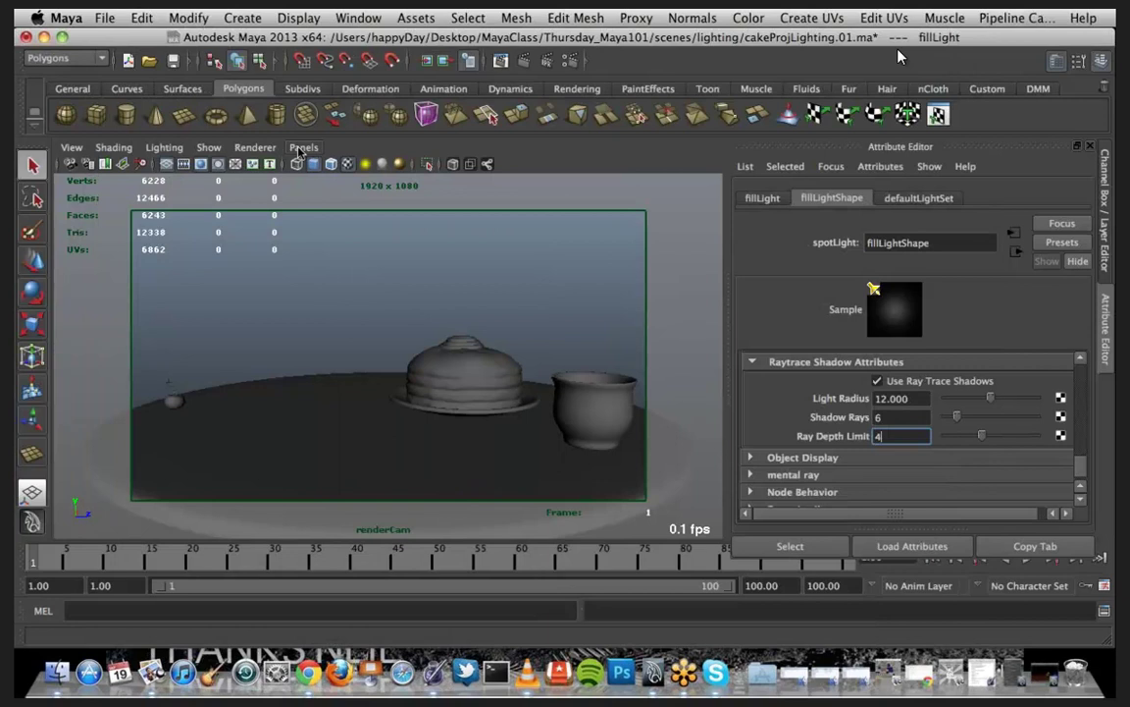
Step: Switch the viewport to look through the selected fill light
left_click(301, 148)
mouse_move(385, 183)
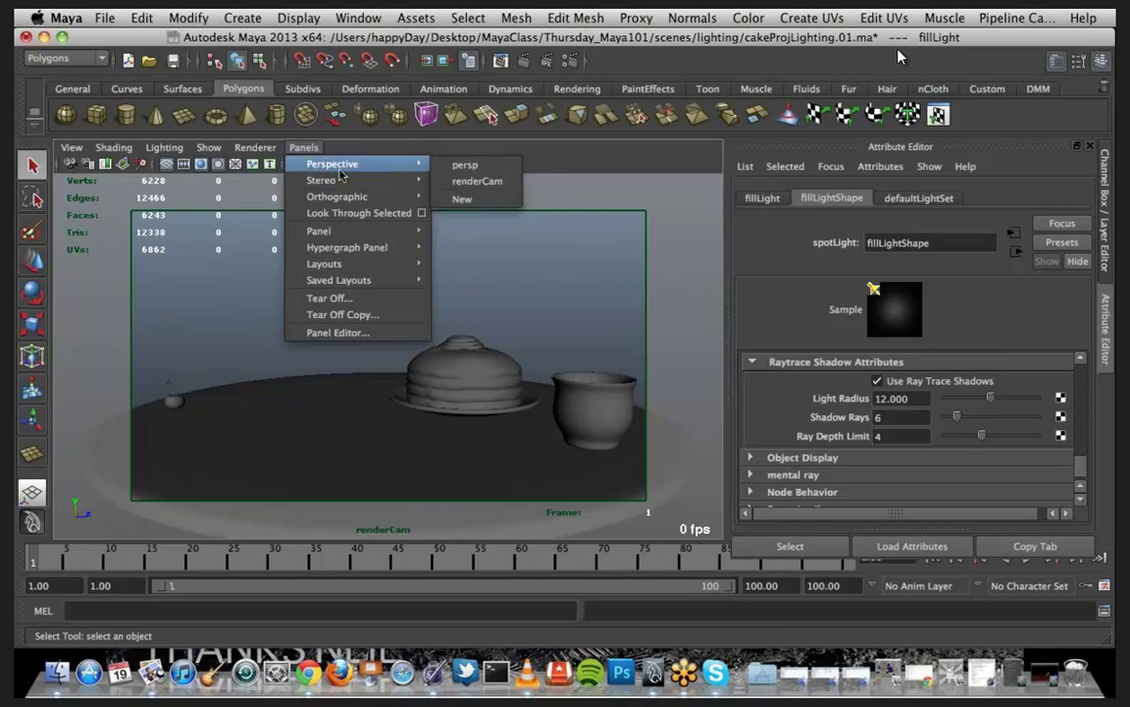
left_click(465, 165)
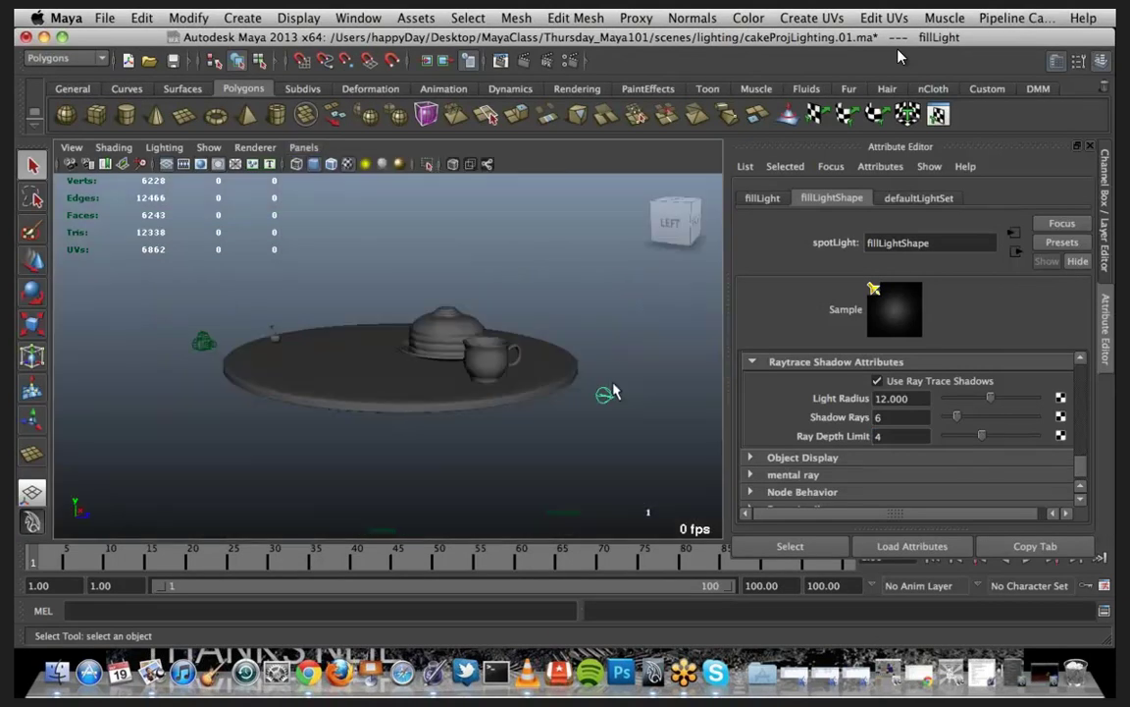
left_click(313, 154)
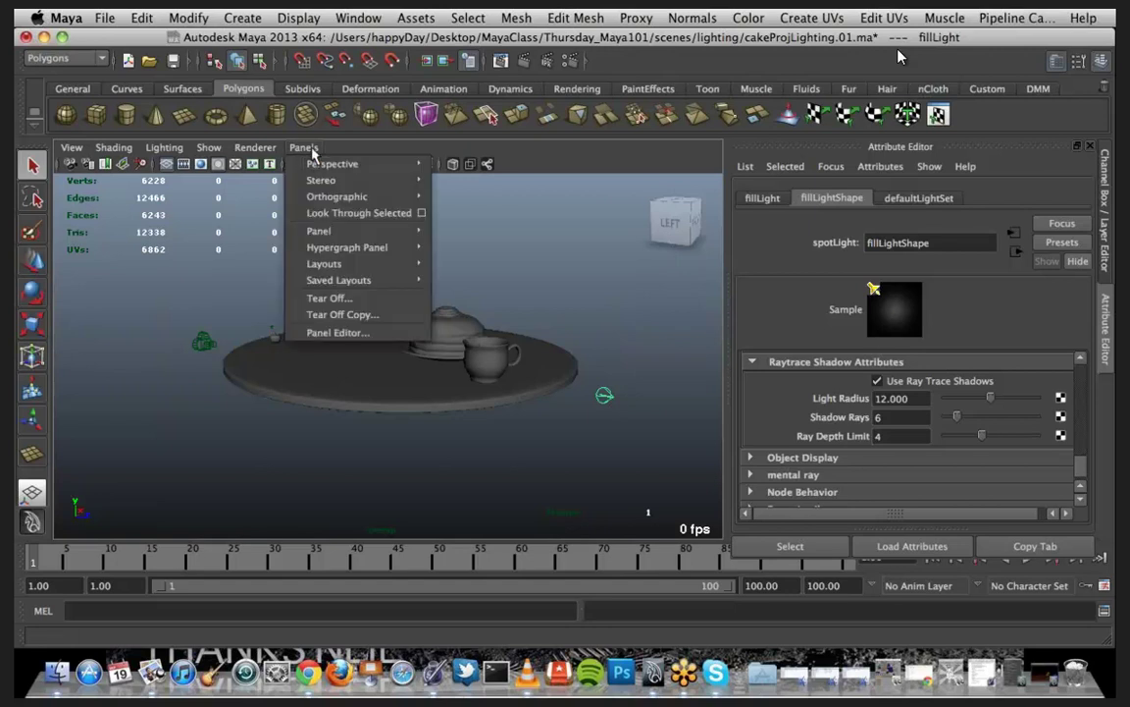
left_click(393, 213)
Step: Tumble and dolly the fill light until the plate sits centred in its beam
mouse_move(427, 374)
left_mouse_down("alt")
mouse_move(454, 358)
mouse_move(413, 366)
left_mouse_up("alt")
scroll(429, 379, "up", 5)
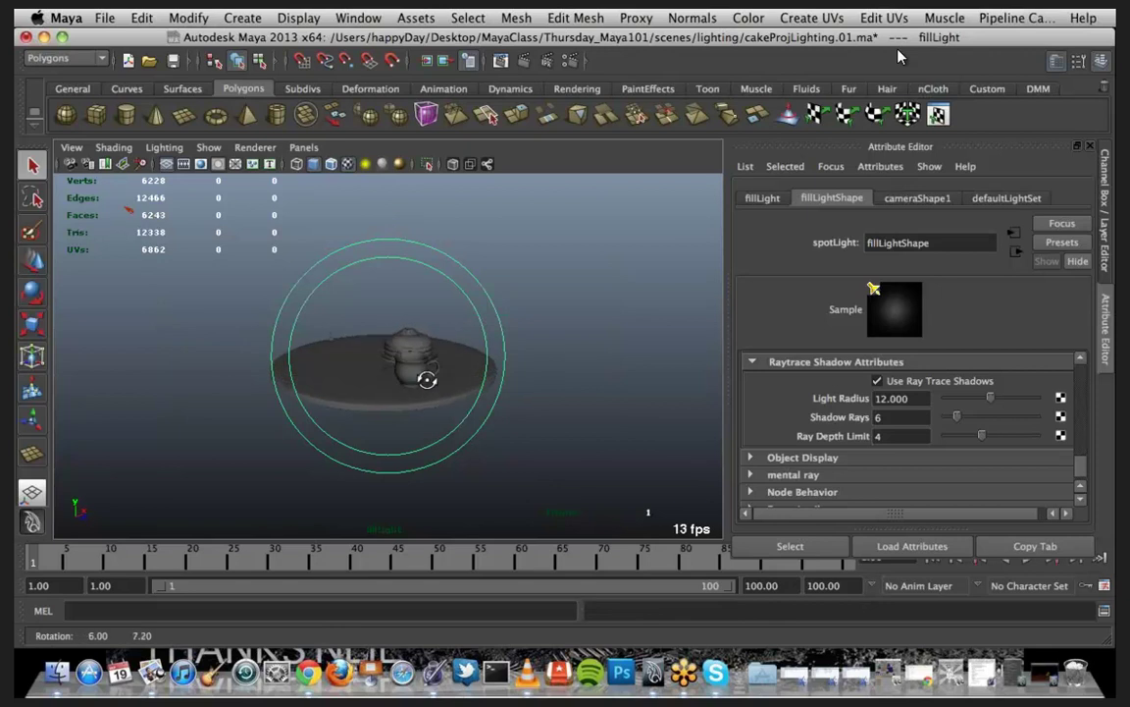
scroll(422, 387, "down", 5)
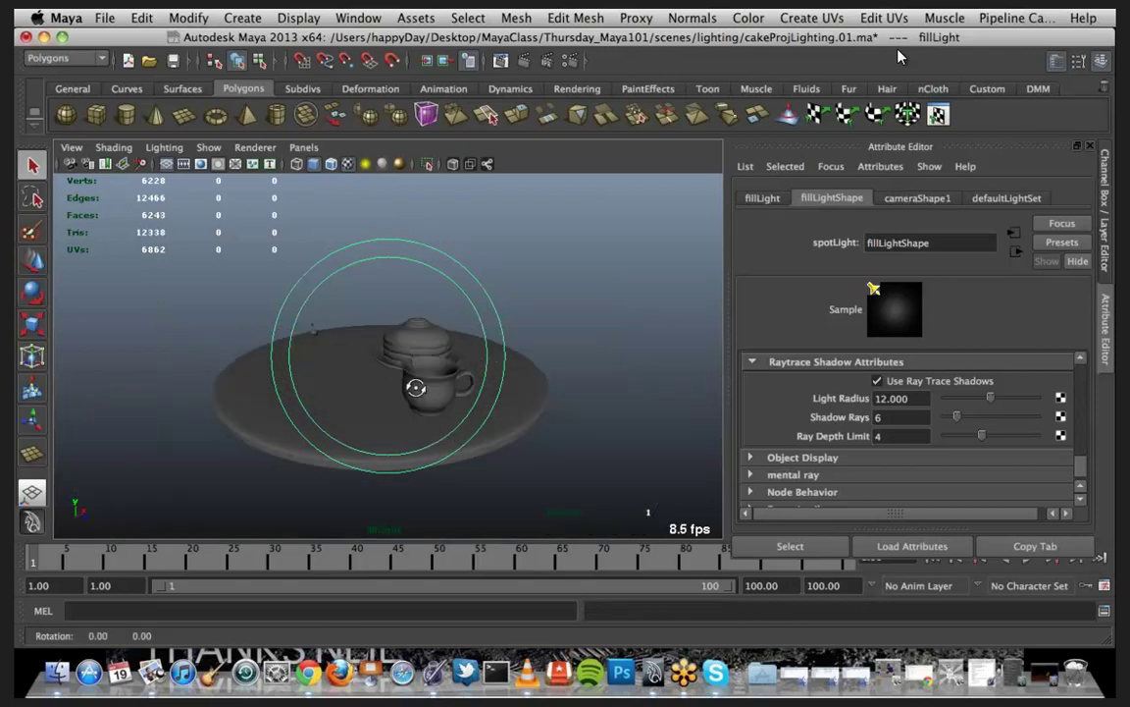
left_click_drag(417, 394, 419, 389, "alt")
scroll(1060, 435, "up", 10)
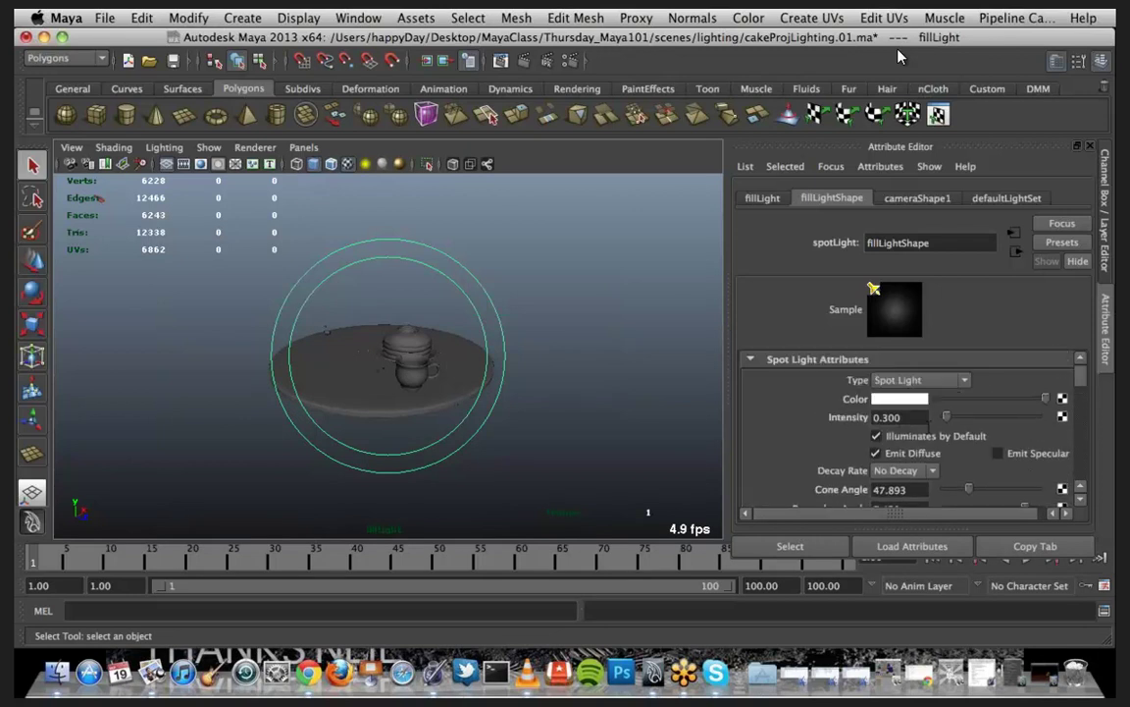
Step: Raise the fill light's intensity to 0.4
type("0")
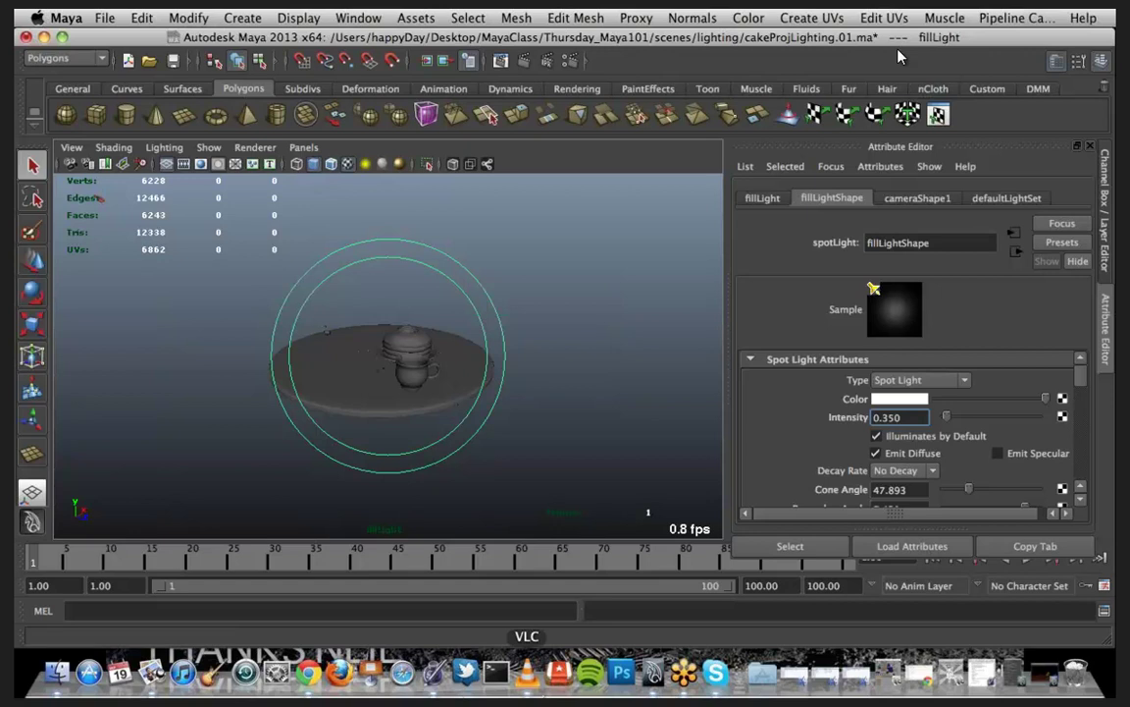
left_click(1045, 675)
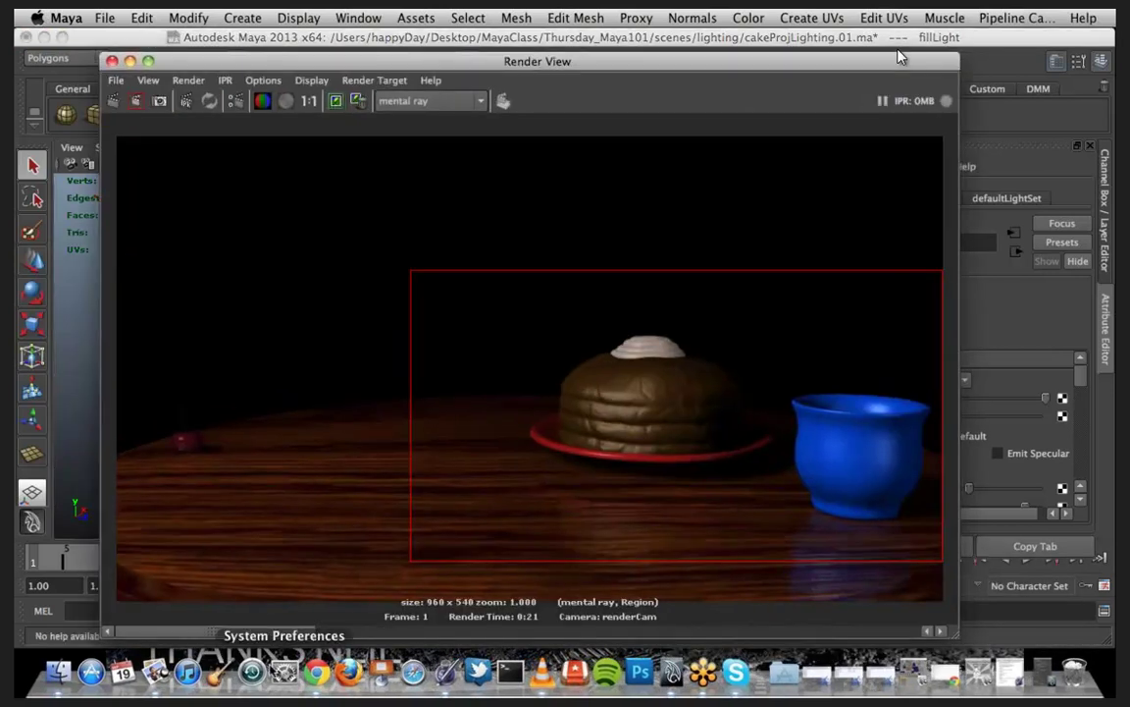
left_click_drag(270, 631, 471, 631)
left_click_drag(578, 629, 442, 609)
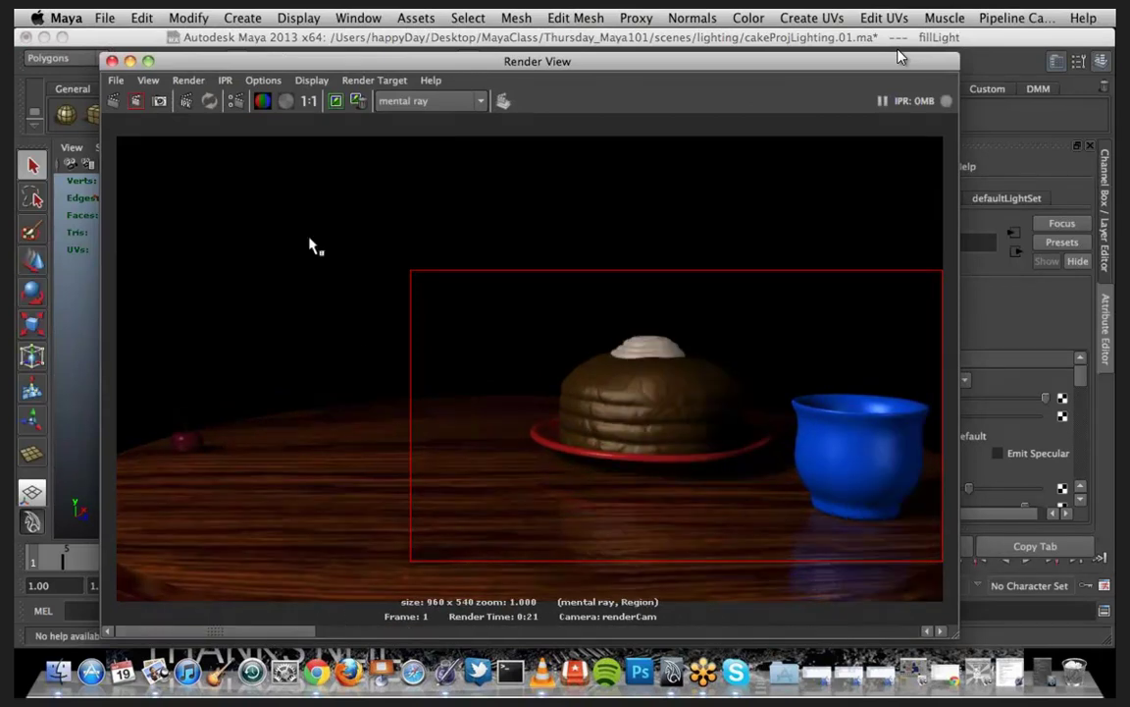
left_click_drag(310, 67, 165, 84)
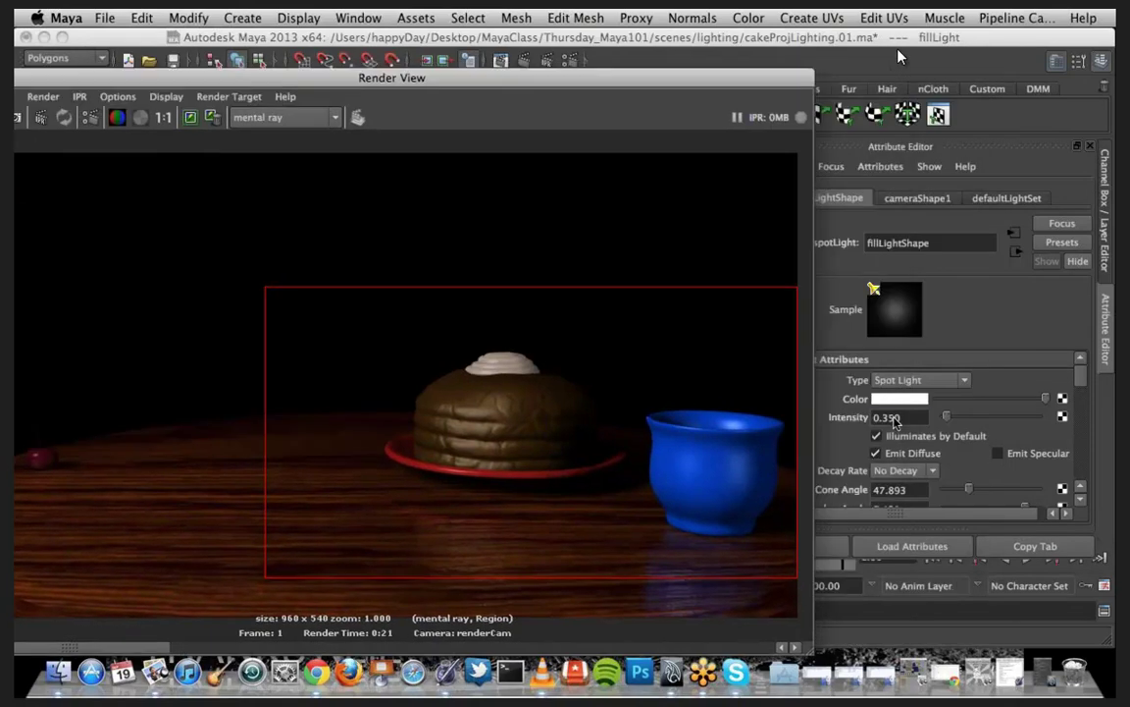
double_click(891, 419)
type(".4")
key("Return")
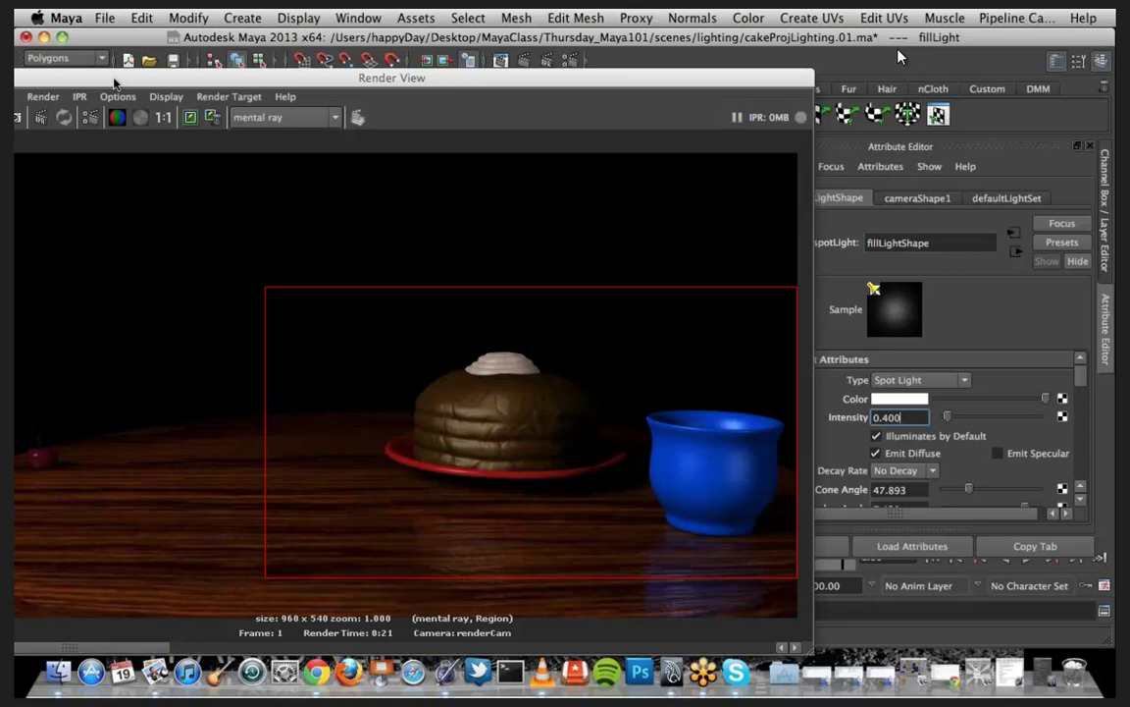
Step: Re-render the cake and cup region, then bump the fill intensity to 0.43
left_click_drag(134, 78, 237, 78)
left_click(98, 115)
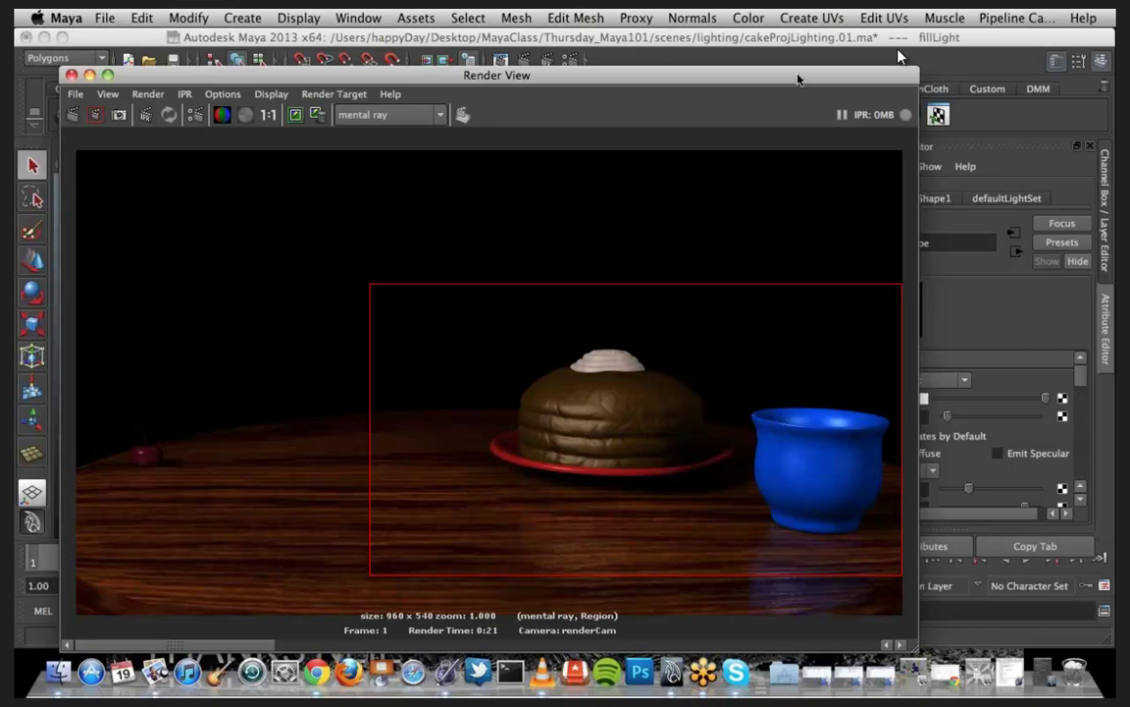
left_click_drag(798, 78, 741, 84)
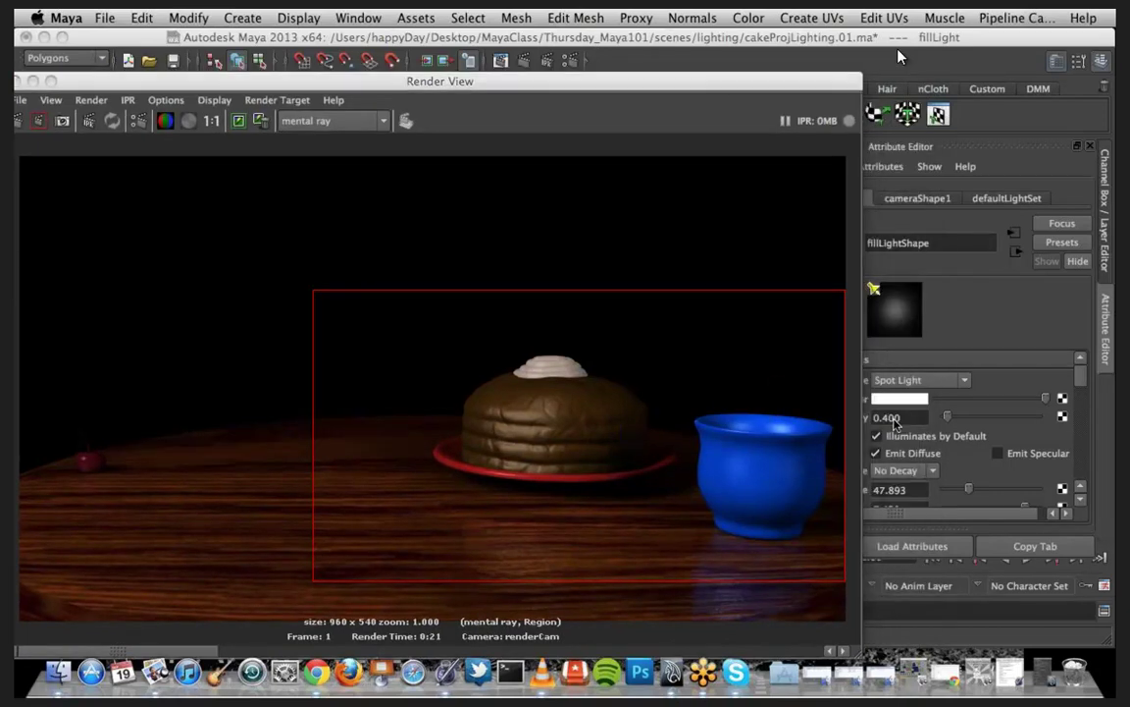
left_click(901, 417)
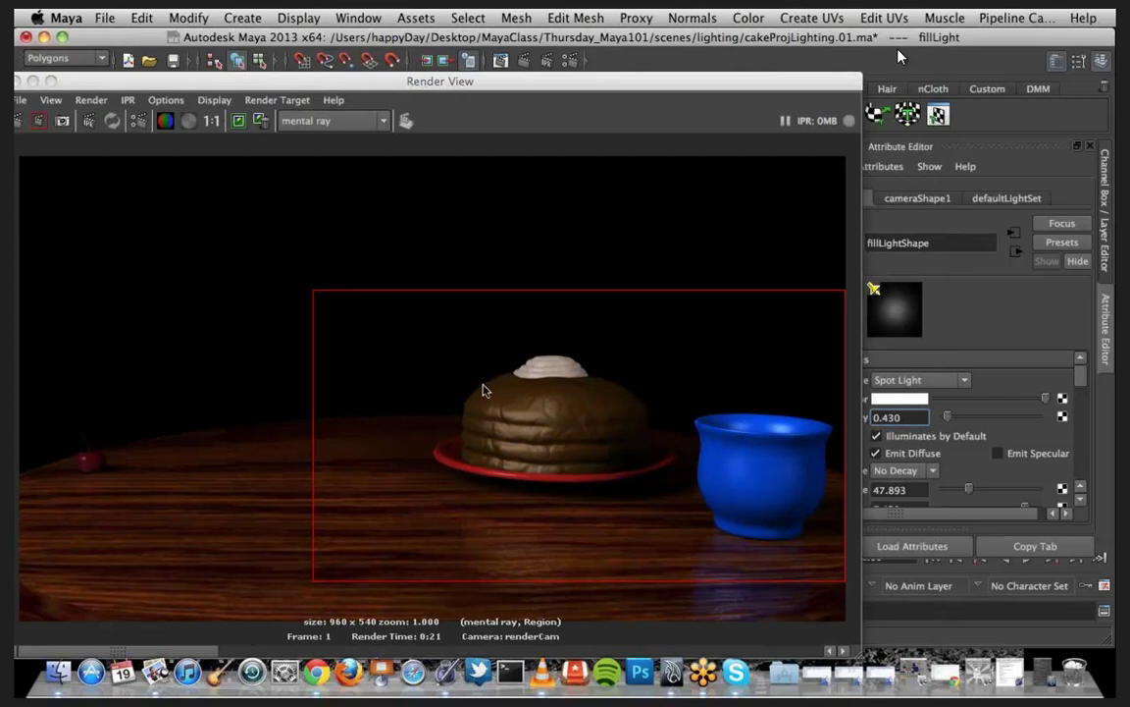
left_click_drag(465, 86, 1094, 356)
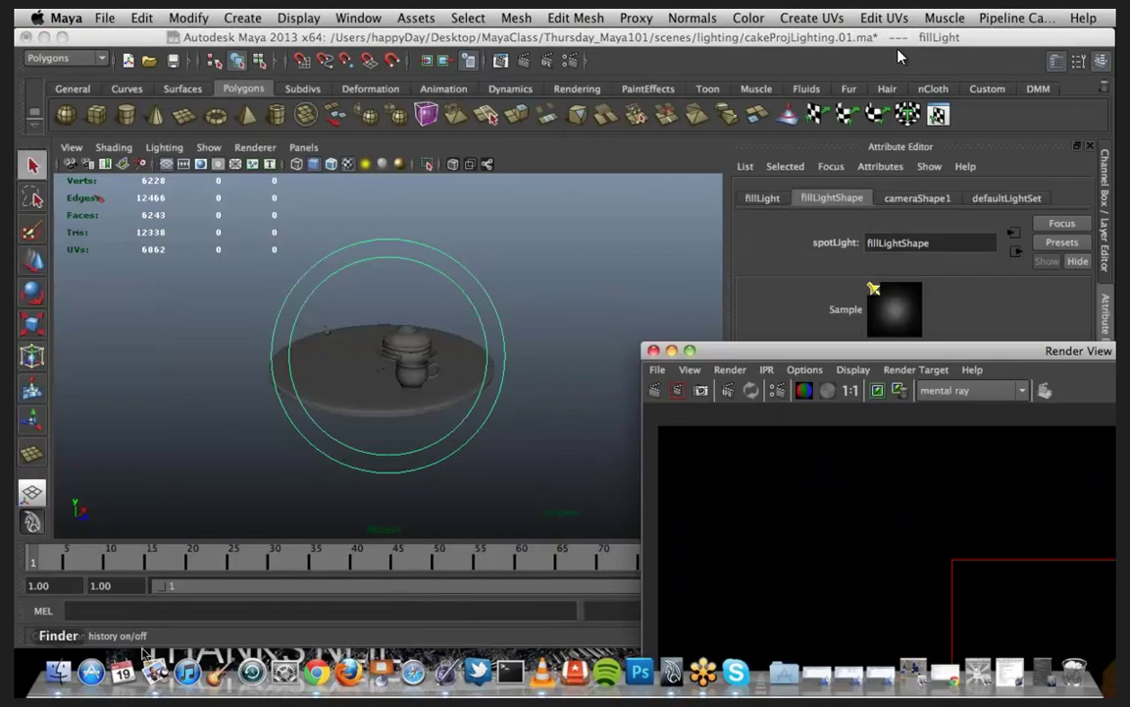
Step: Set the viewport to look through renderCam
left_click(310, 149)
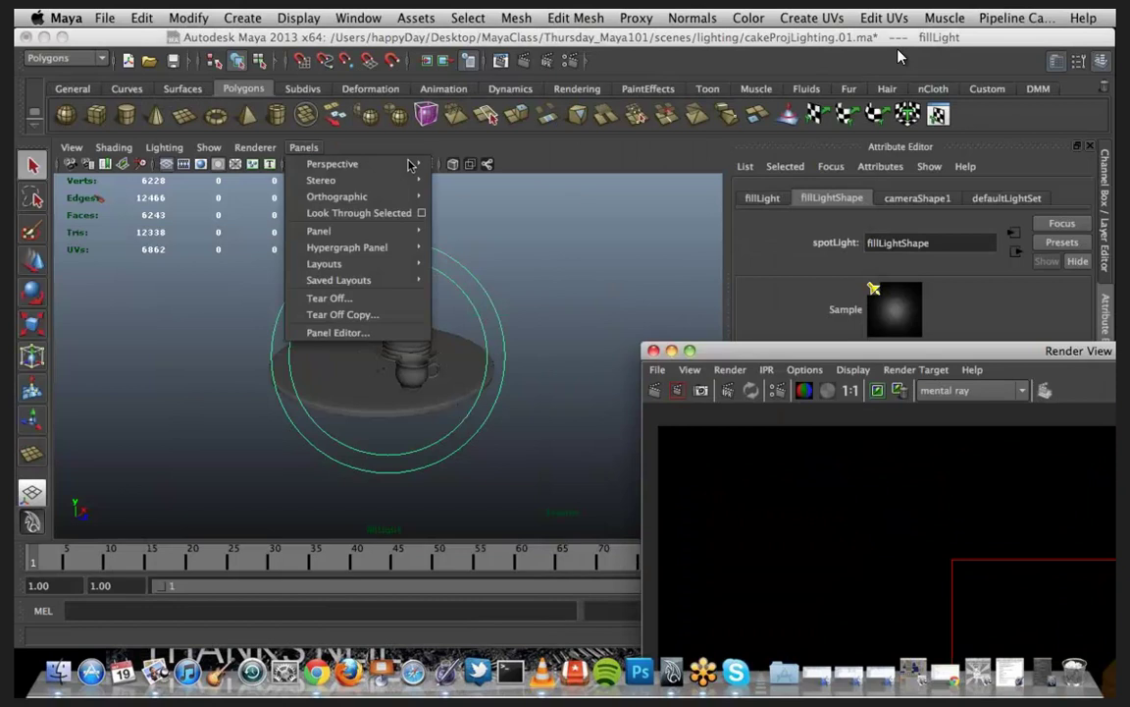
mouse_move(411, 165)
left_click(473, 195)
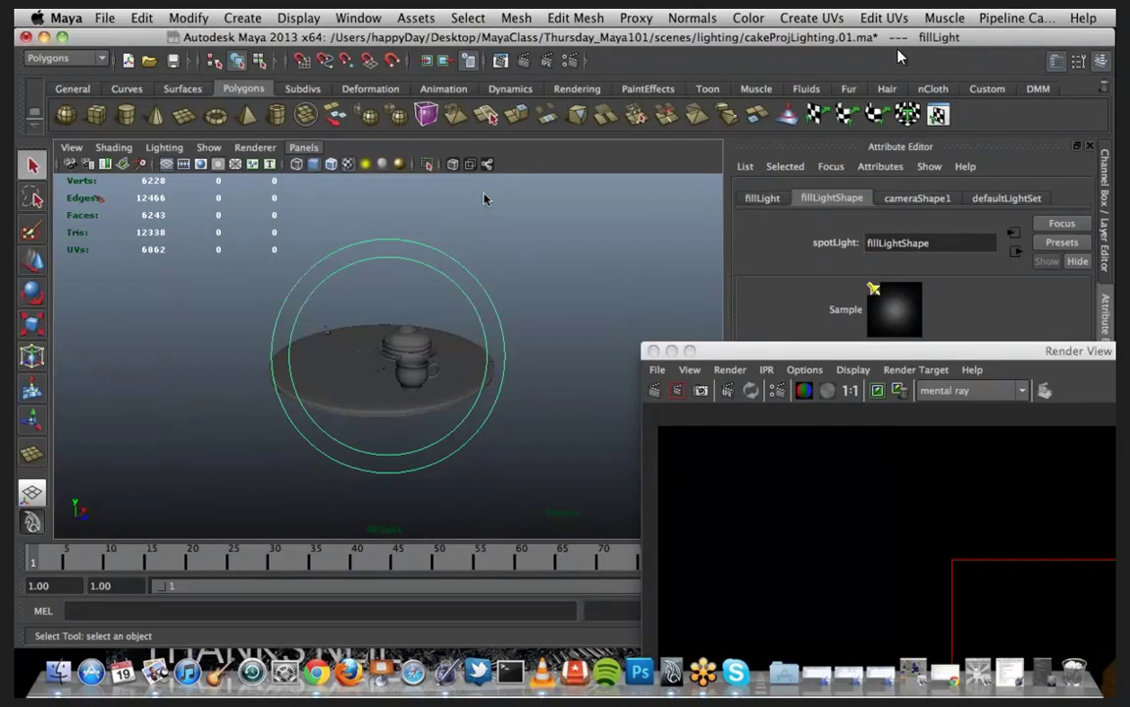
Step: Play the timeline, rewind to the first frame, and minimize the Render View window
left_click_drag(761, 351, 766, 623)
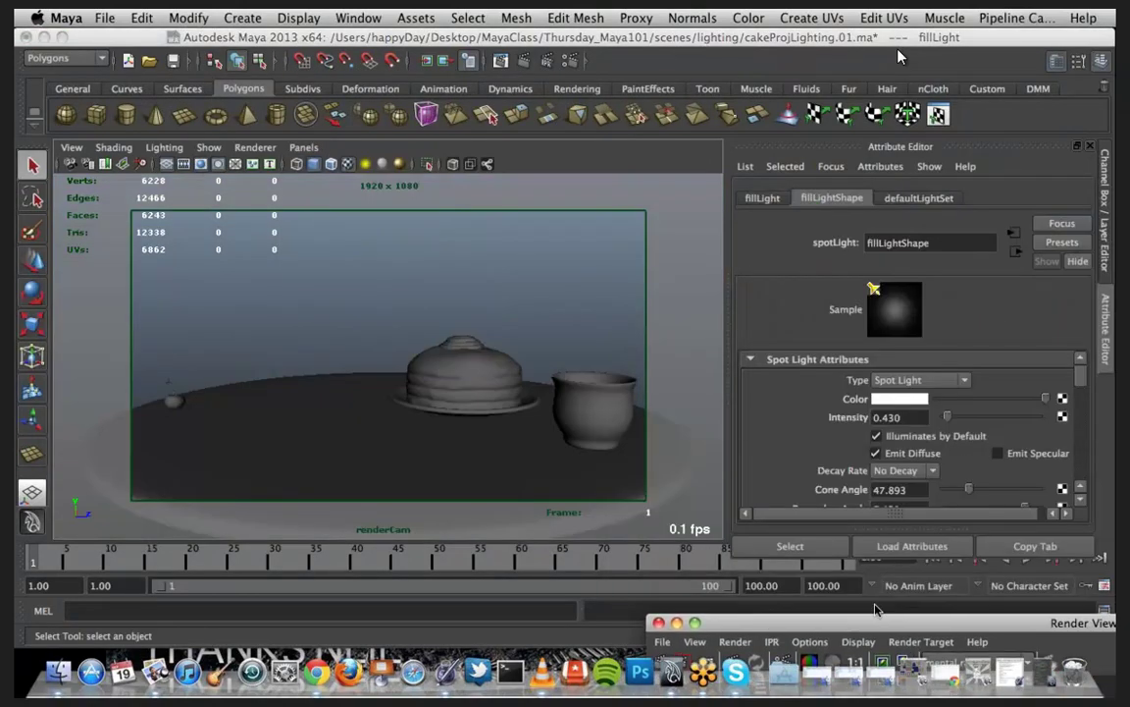
left_click(1030, 567)
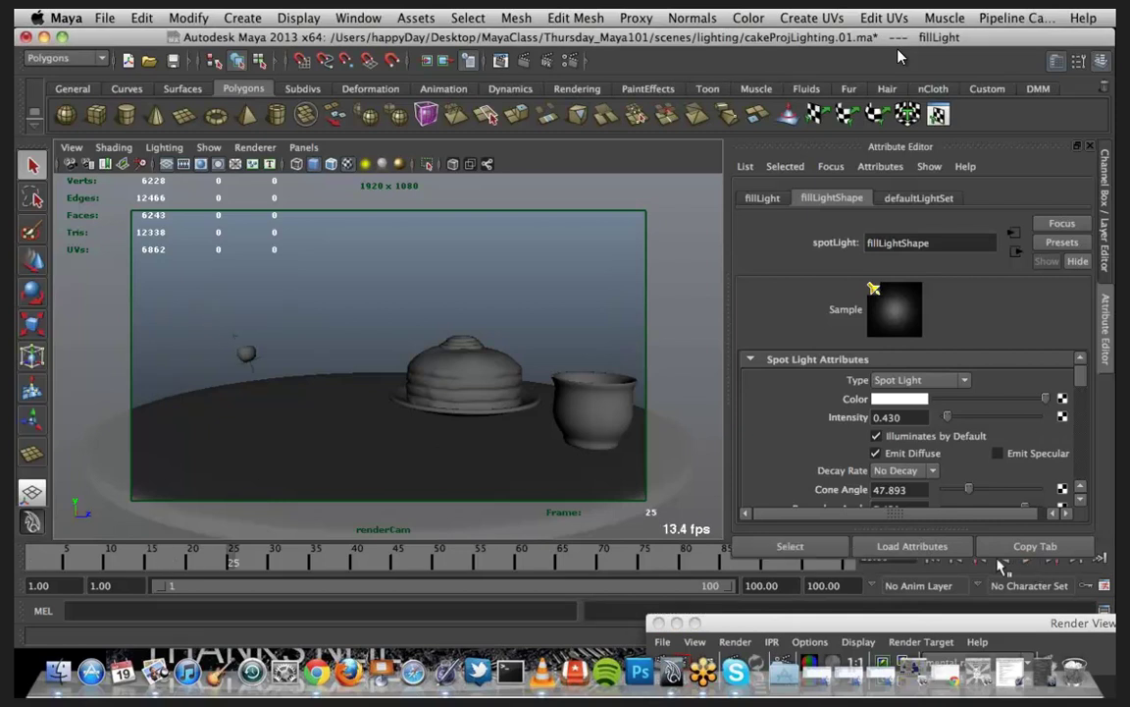
left_click(933, 559)
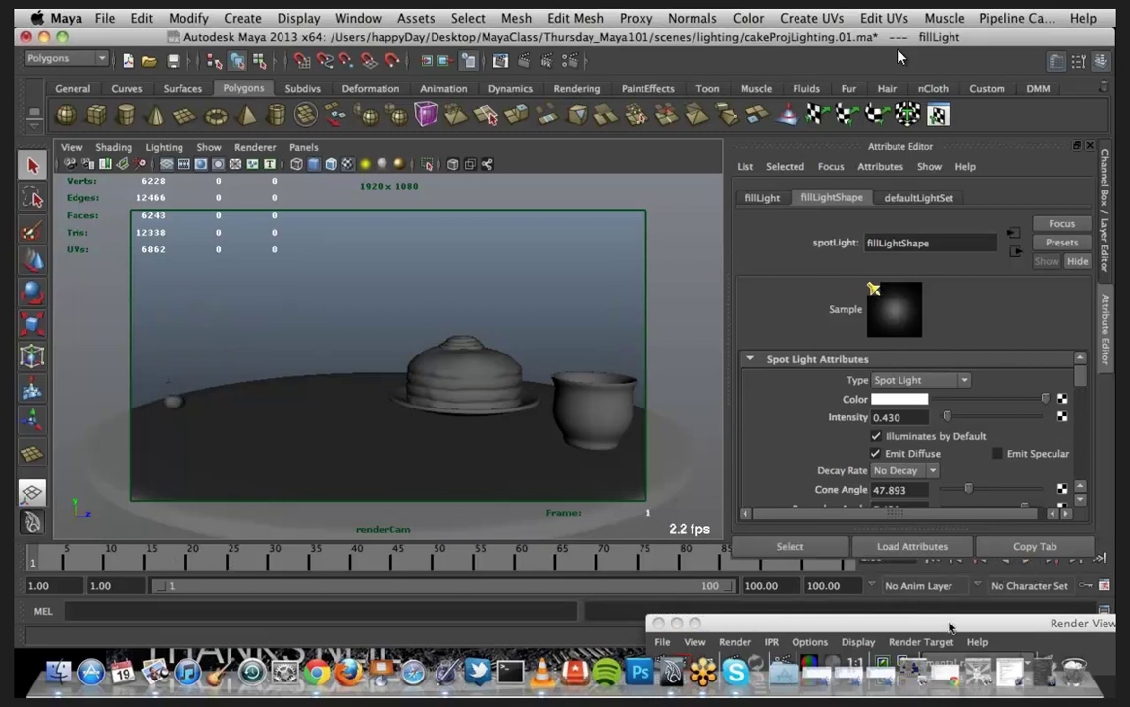
left_click_drag(949, 626, 434, 78)
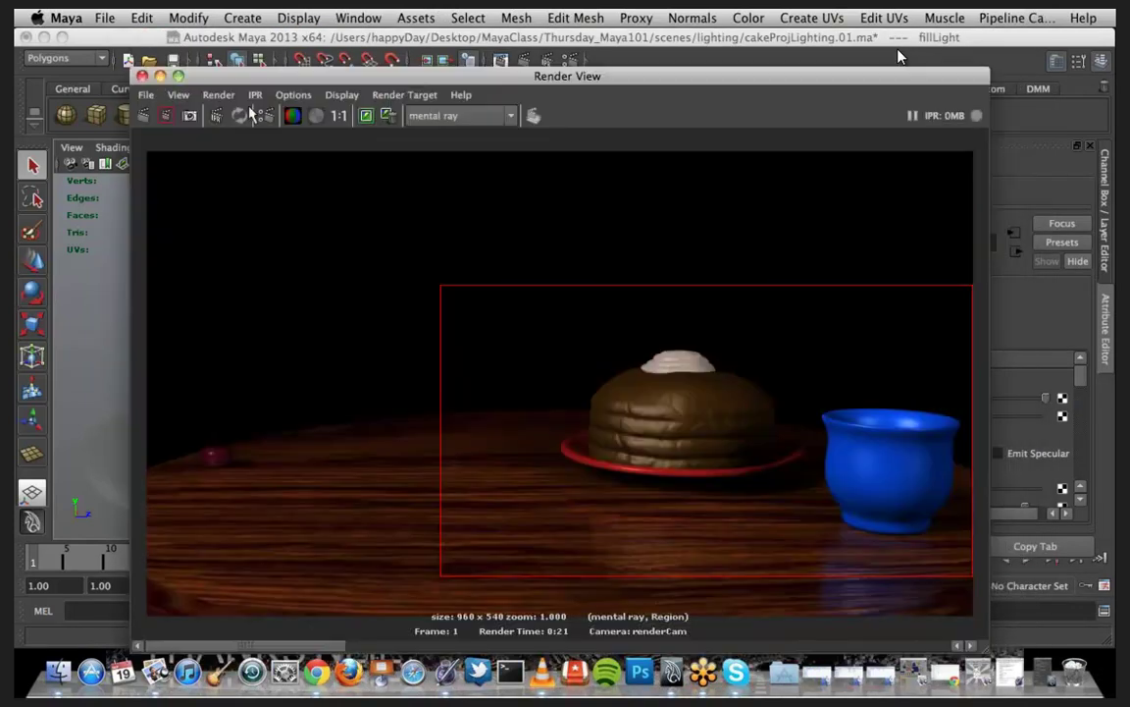
left_click(160, 77)
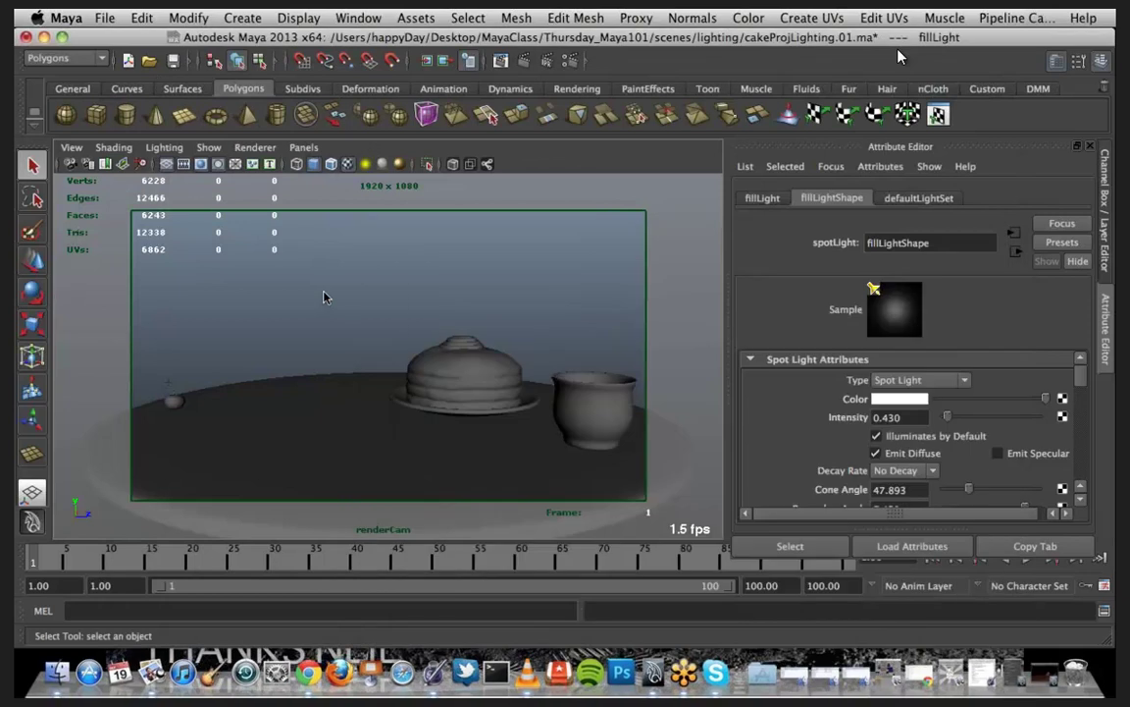
Step: Create a new spot light from the hotbox Lights menu
key("space")
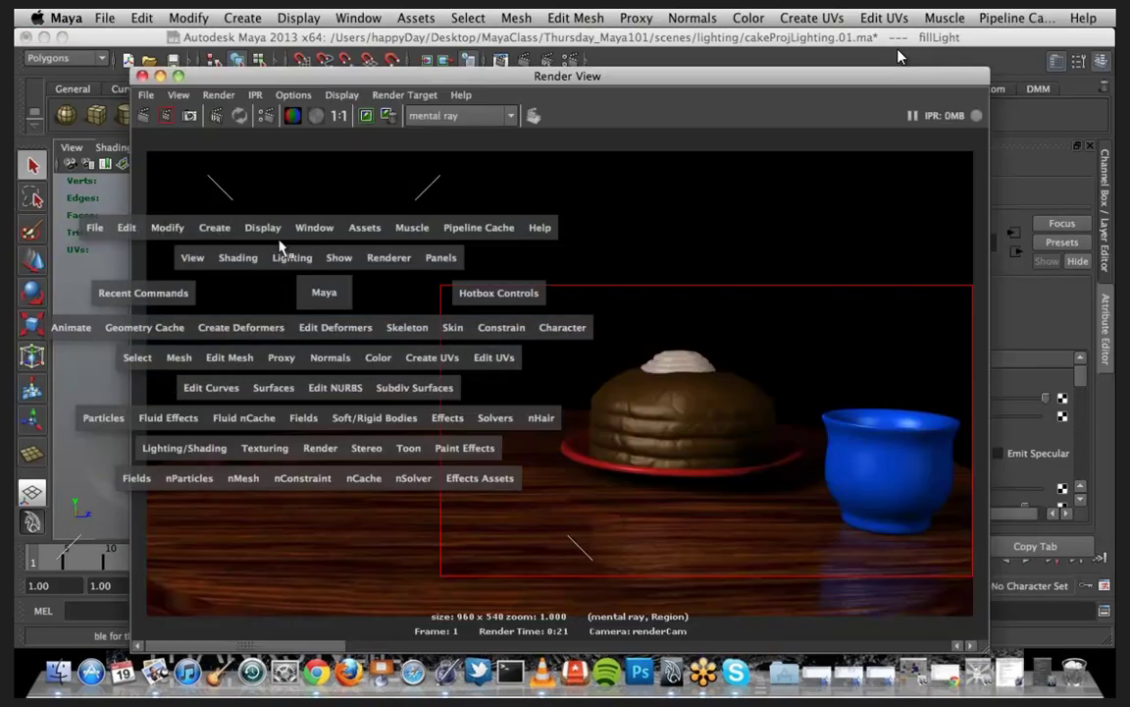
left_click(215, 227)
mouse_move(294, 322)
left_click(438, 384)
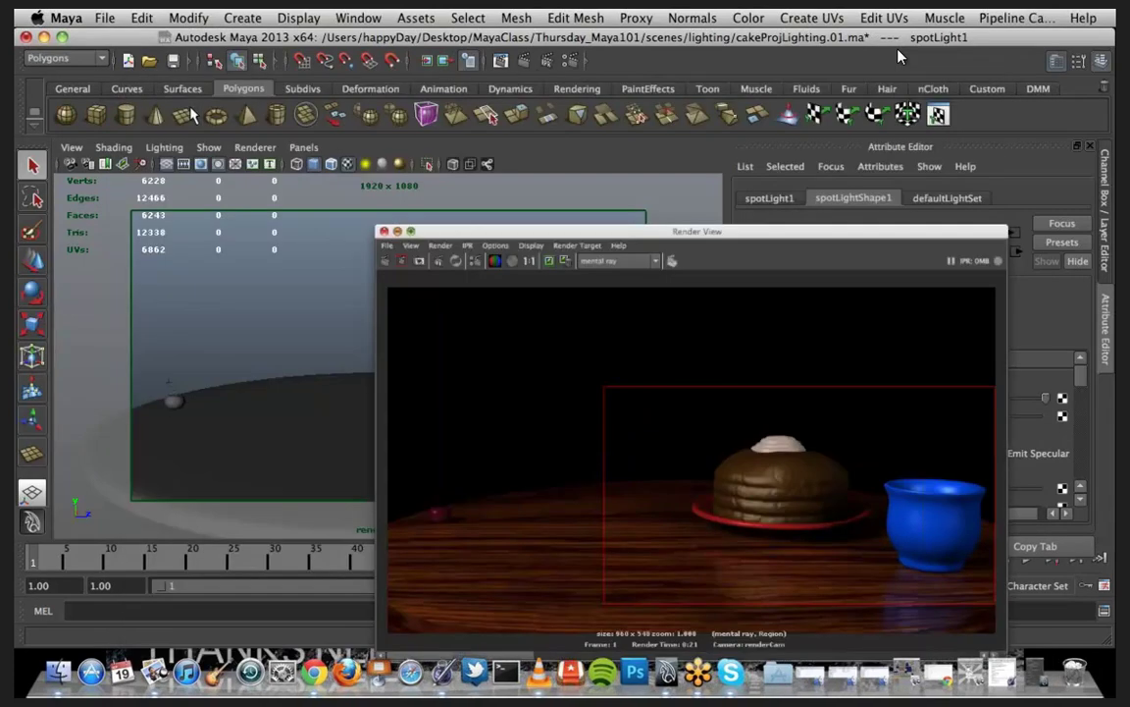
Step: Look through spotLight1 and tumble and dolly it to aim down at the cake plate
left_click(303, 148)
left_click(315, 210)
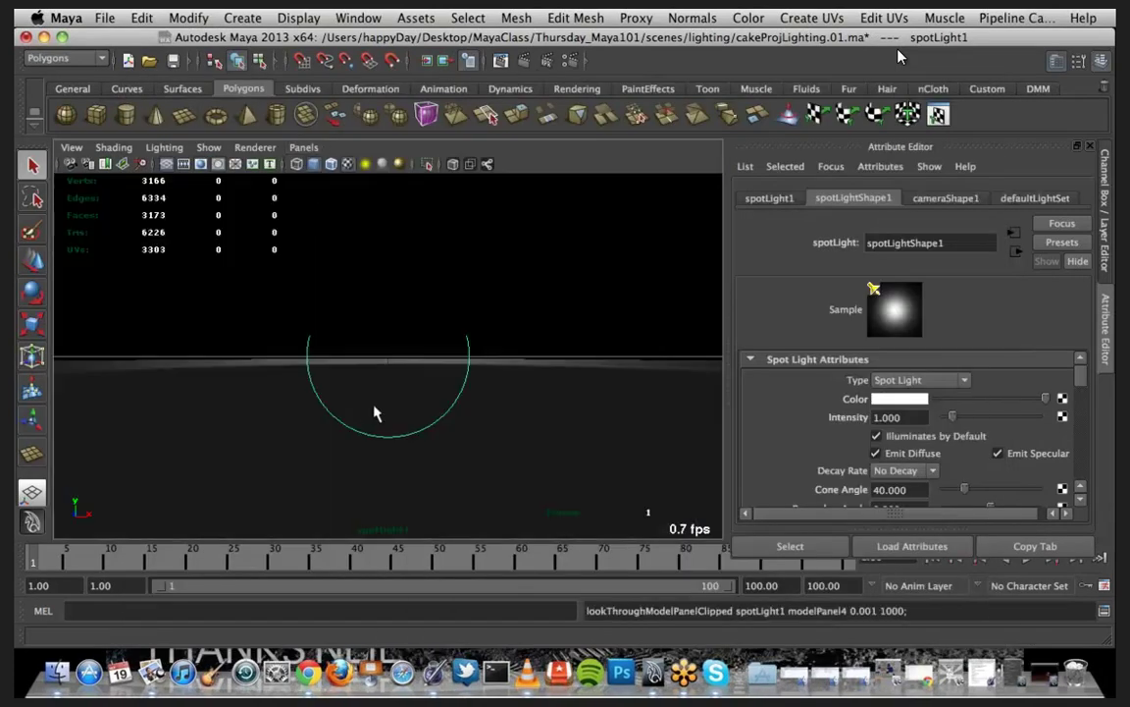
left_click_drag(384, 403, 304, 397, "alt")
left_click_drag(389, 394, 339, 368, "alt")
mouse_move(338, 368)
right_mouse_down("alt")
mouse_move(327, 364)
mouse_move(349, 364)
right_mouse_up("alt")
left_click_drag(348, 363, 373, 372, "alt")
mouse_move(386, 358)
right_mouse_down("alt")
mouse_move(348, 360)
mouse_move(381, 363)
right_mouse_up("alt")
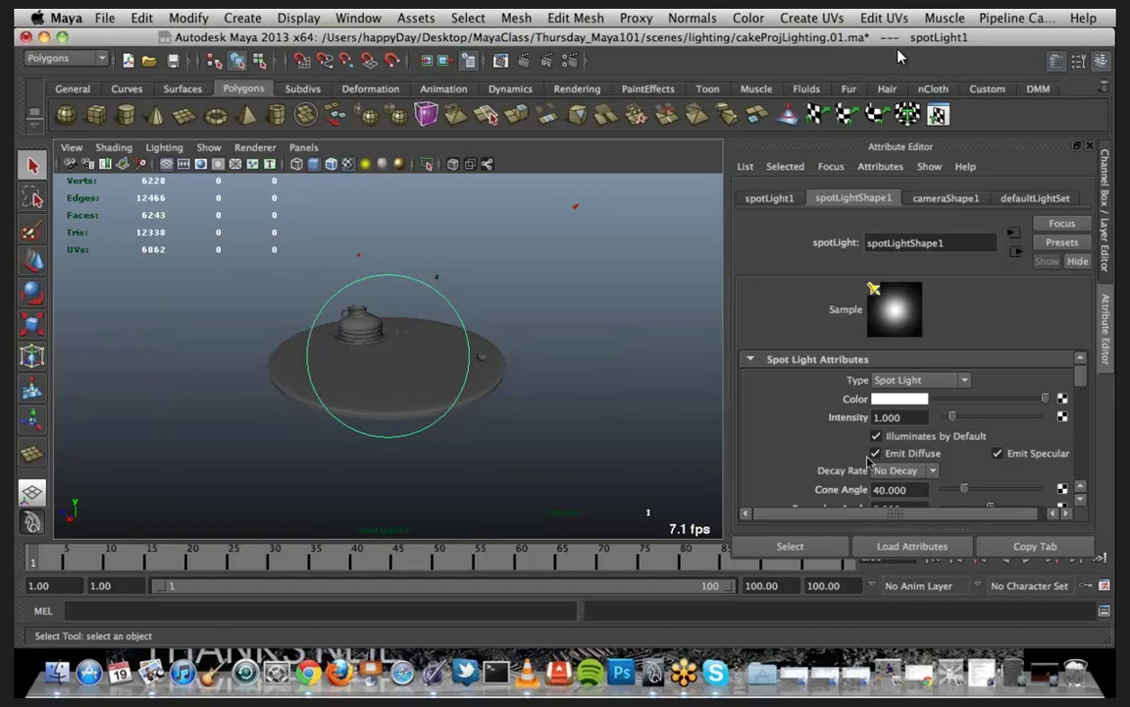
Step: Set the spotlight intensity to 1.2, leaving its ray-traced shadows off
left_click(888, 417)
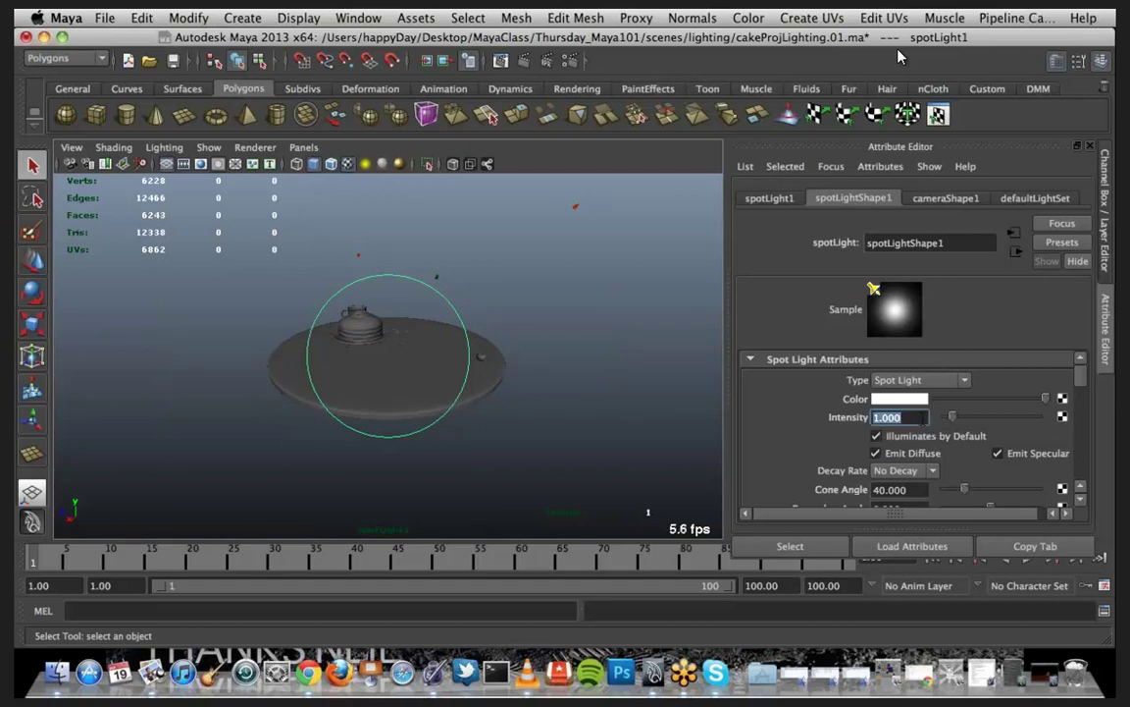
type("1.2")
key("Return")
scroll(927, 387, "down", 2)
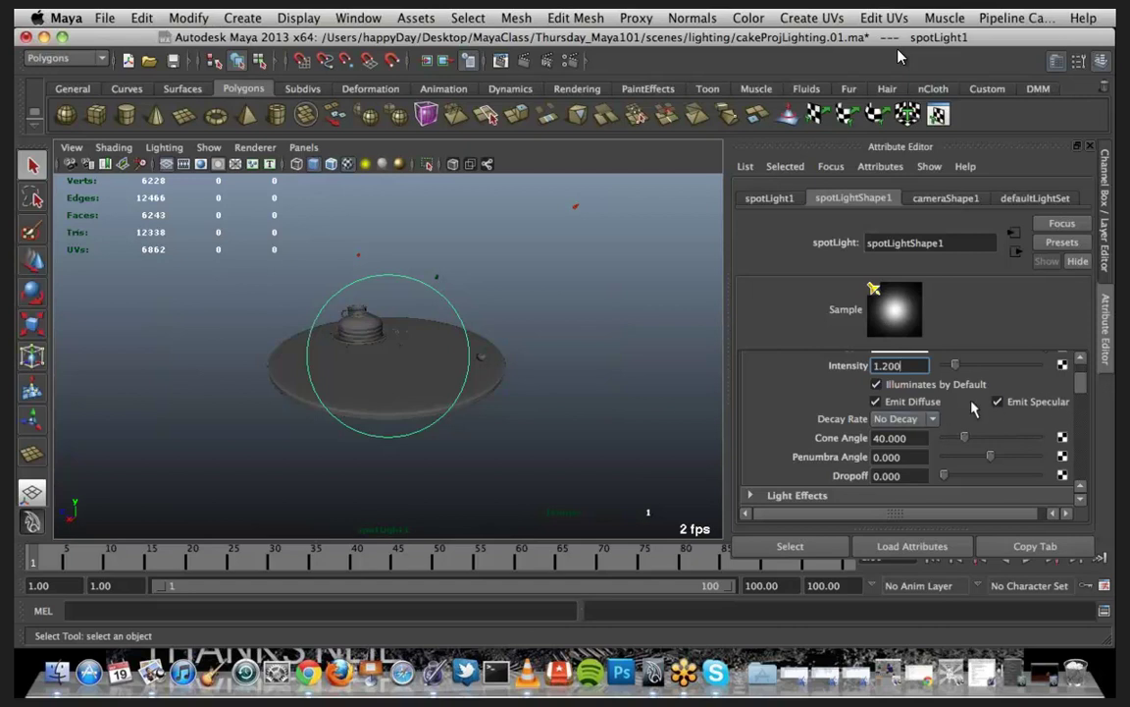
scroll(913, 420, "down", 10)
scroll(972, 411, "down", 8)
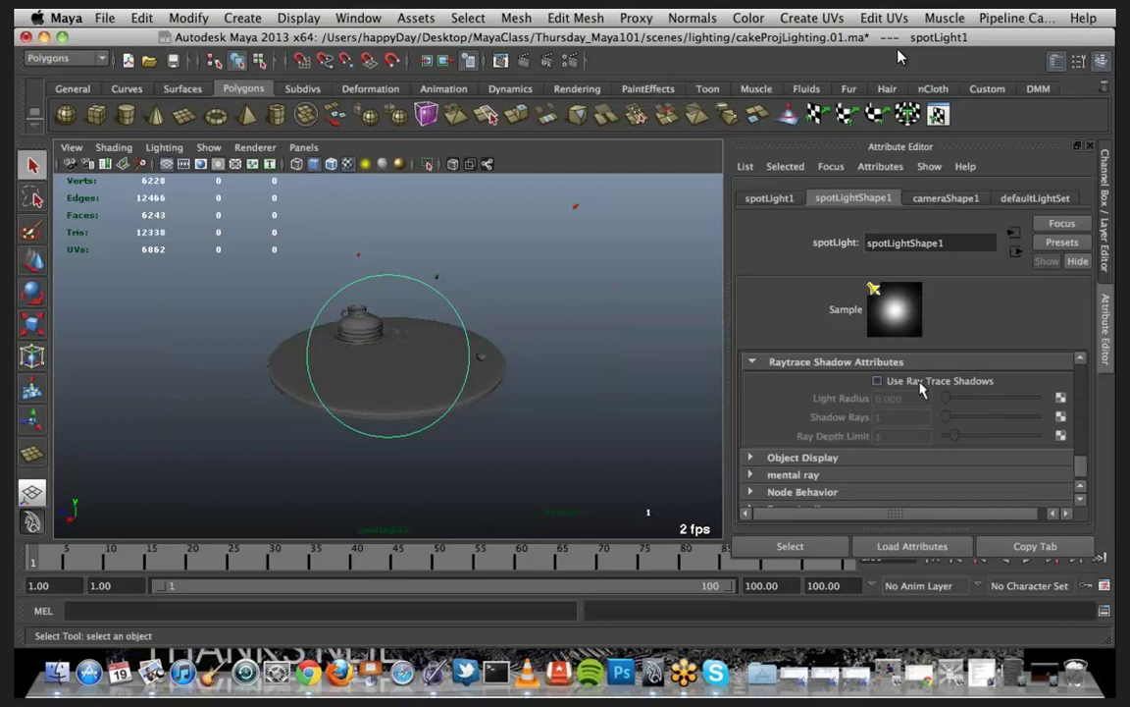
left_click(877, 381)
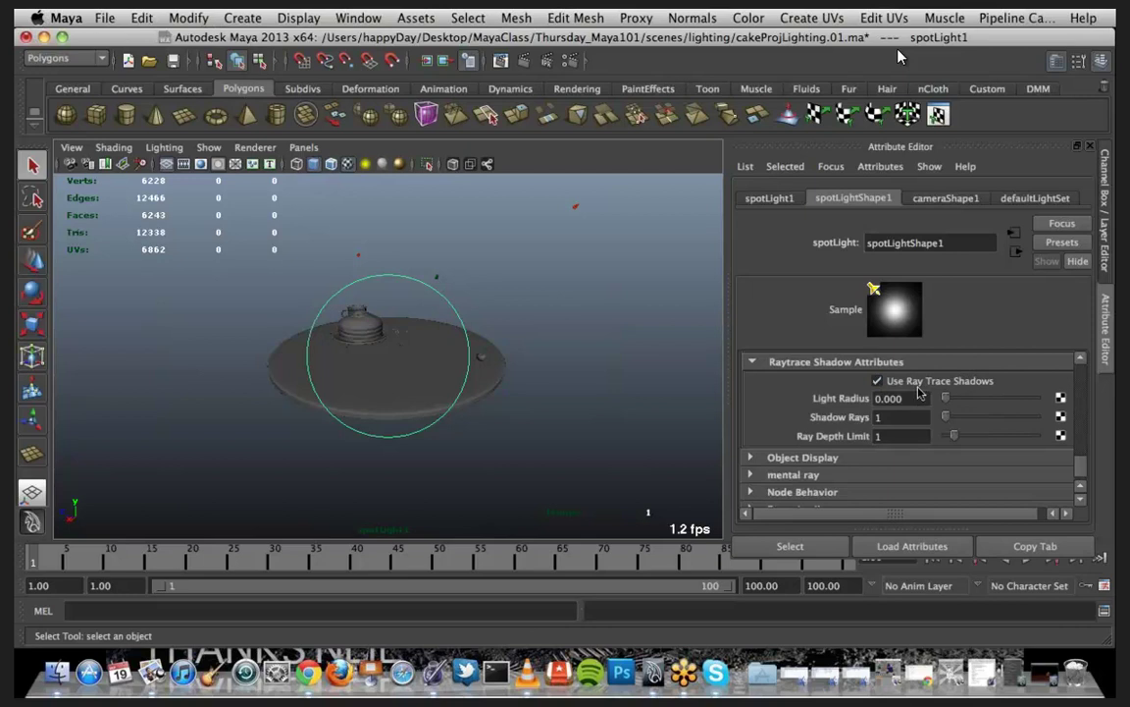
left_click(879, 382)
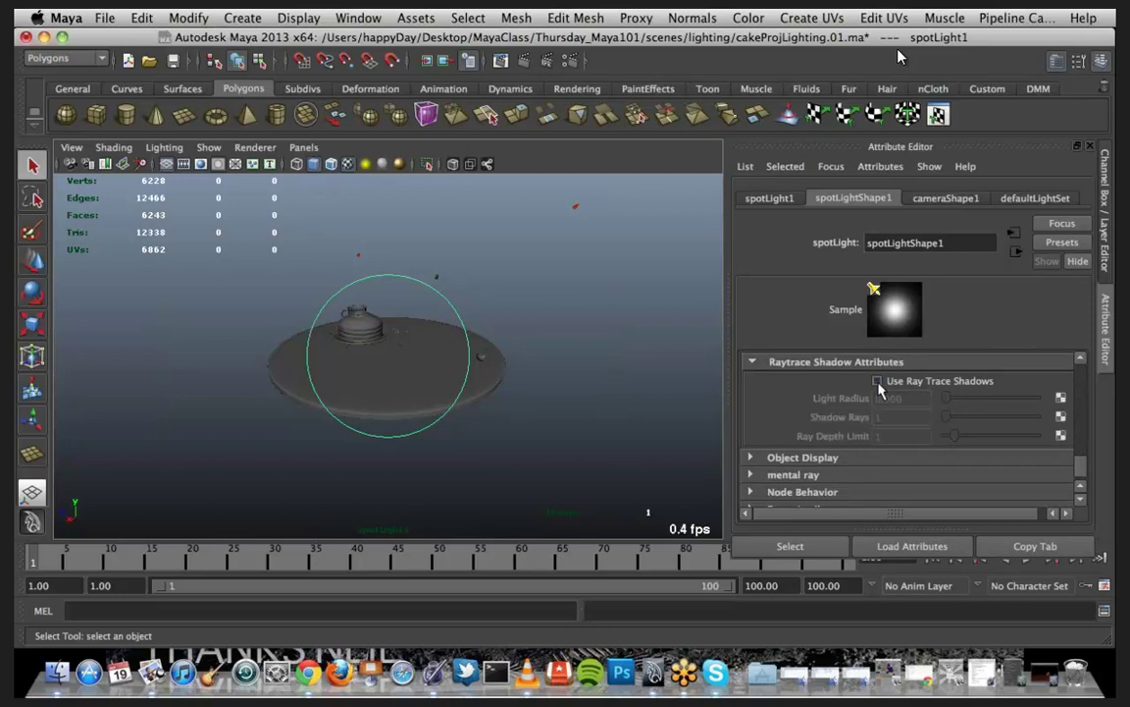
scroll(881, 391, "up", 10)
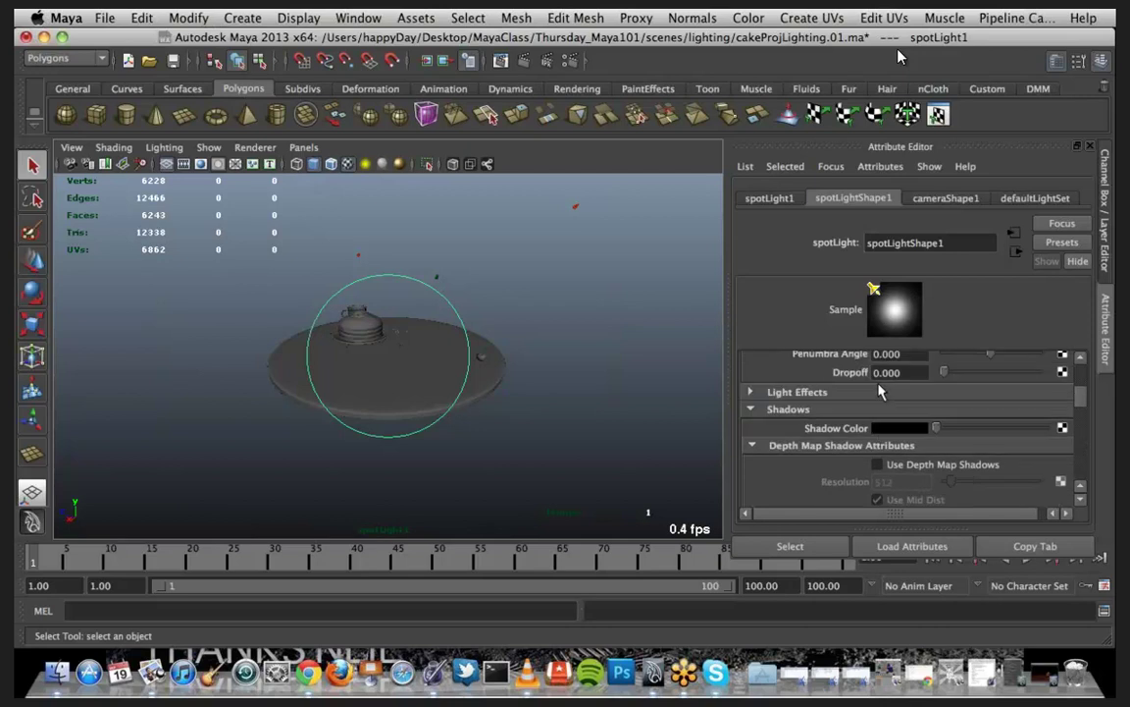
scroll(880, 388, "down", 2)
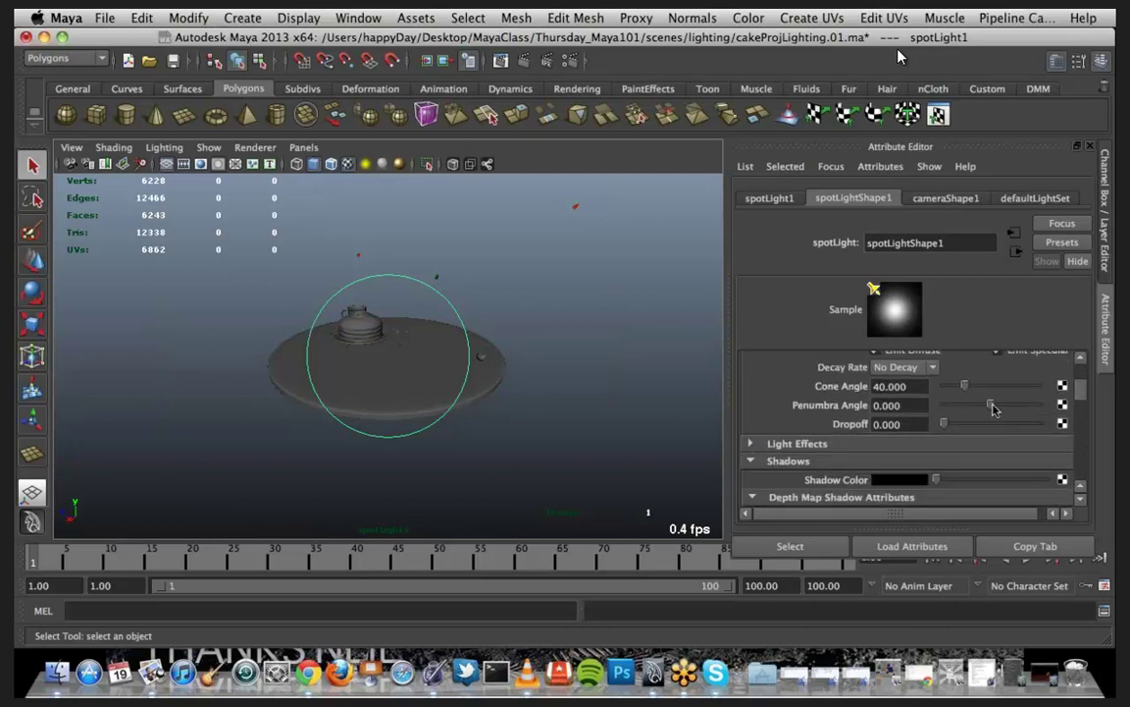
Step: Give the spotlight a 10-degree penumbra and widen its cone angle to 49.544
left_click_drag(990, 405, 1073, 410)
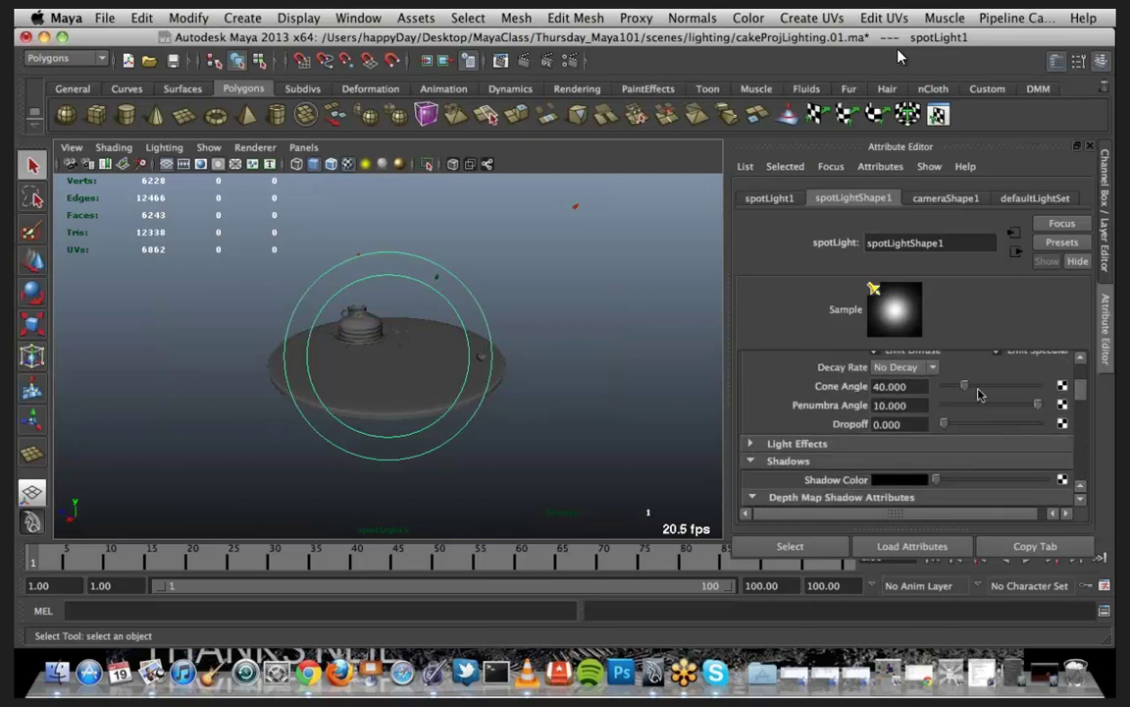
left_click_drag(966, 385, 969, 388)
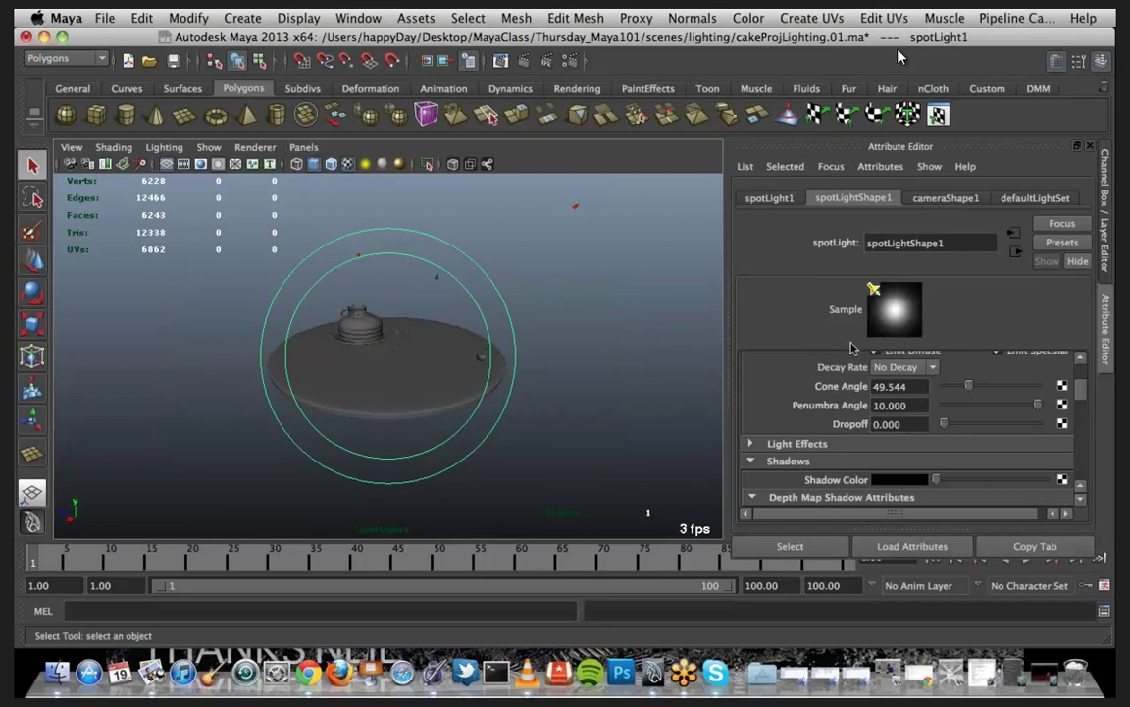
scroll(851, 347, "up", 3)
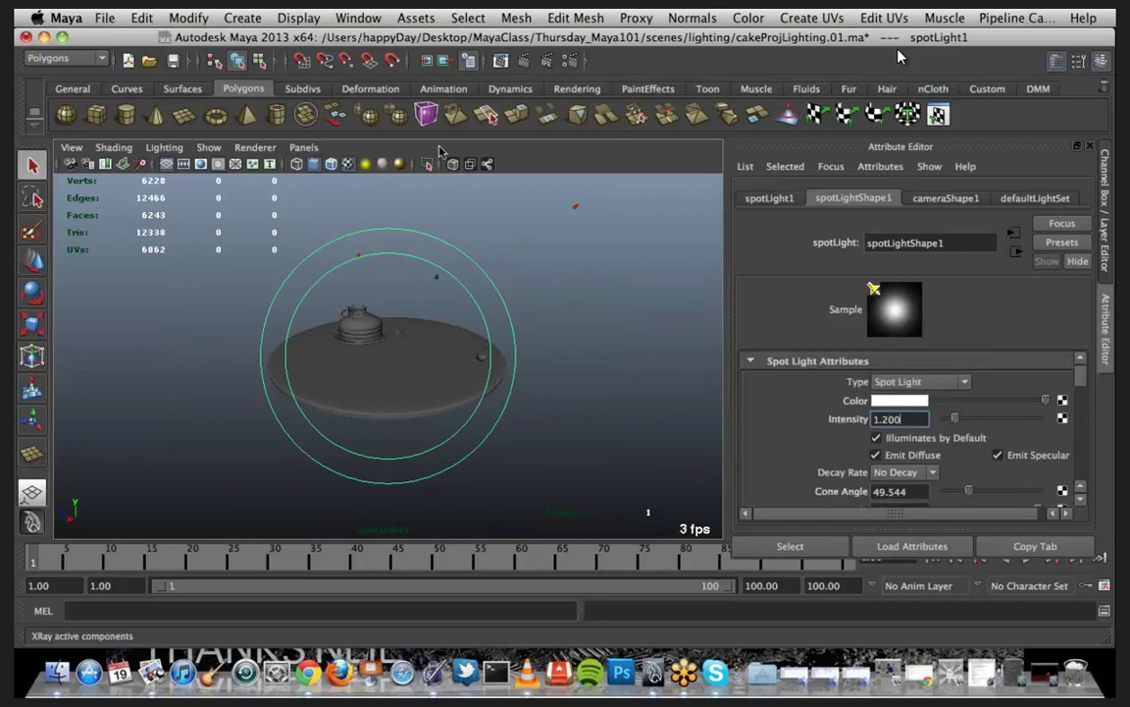
left_click(301, 147)
Step: Look through renderCam and redo the mental ray render lit by spotLight1
mouse_move(365, 173)
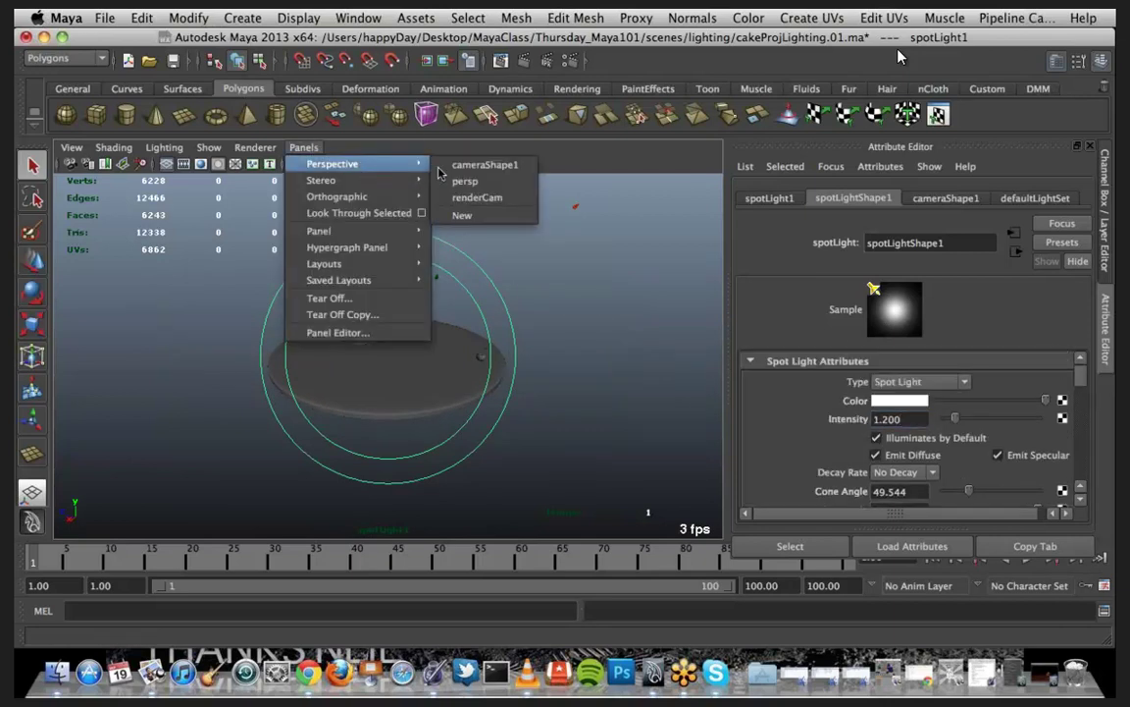
left_click(477, 198)
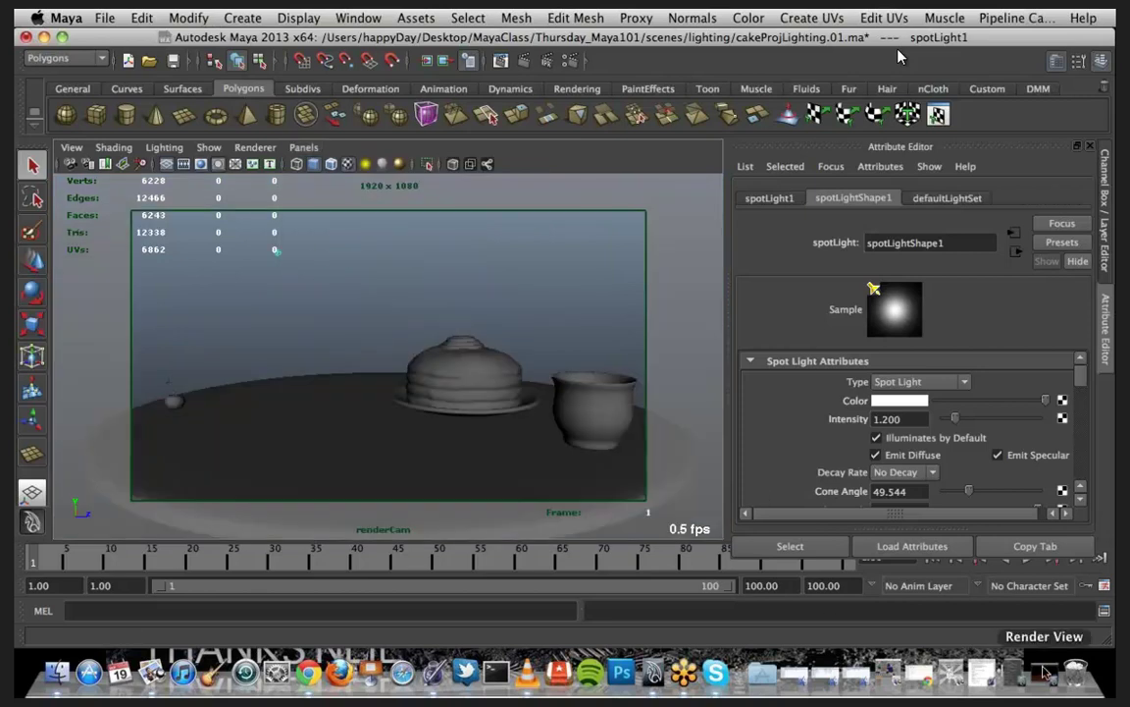
left_click(1044, 675)
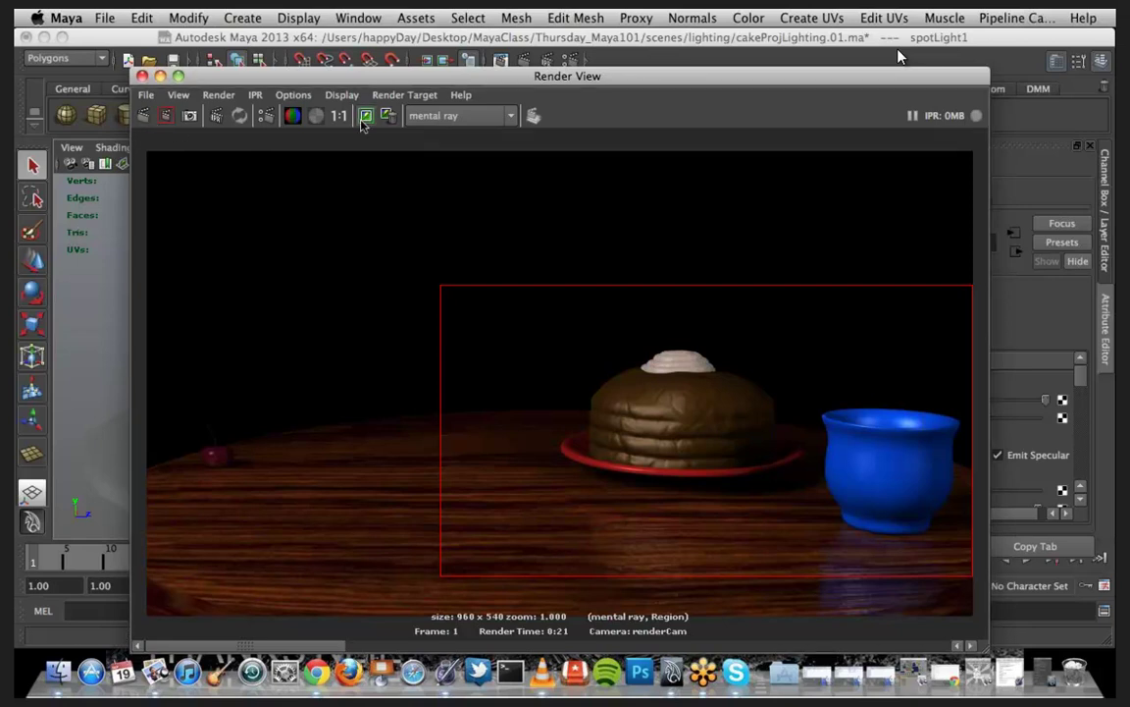
left_click(142, 119)
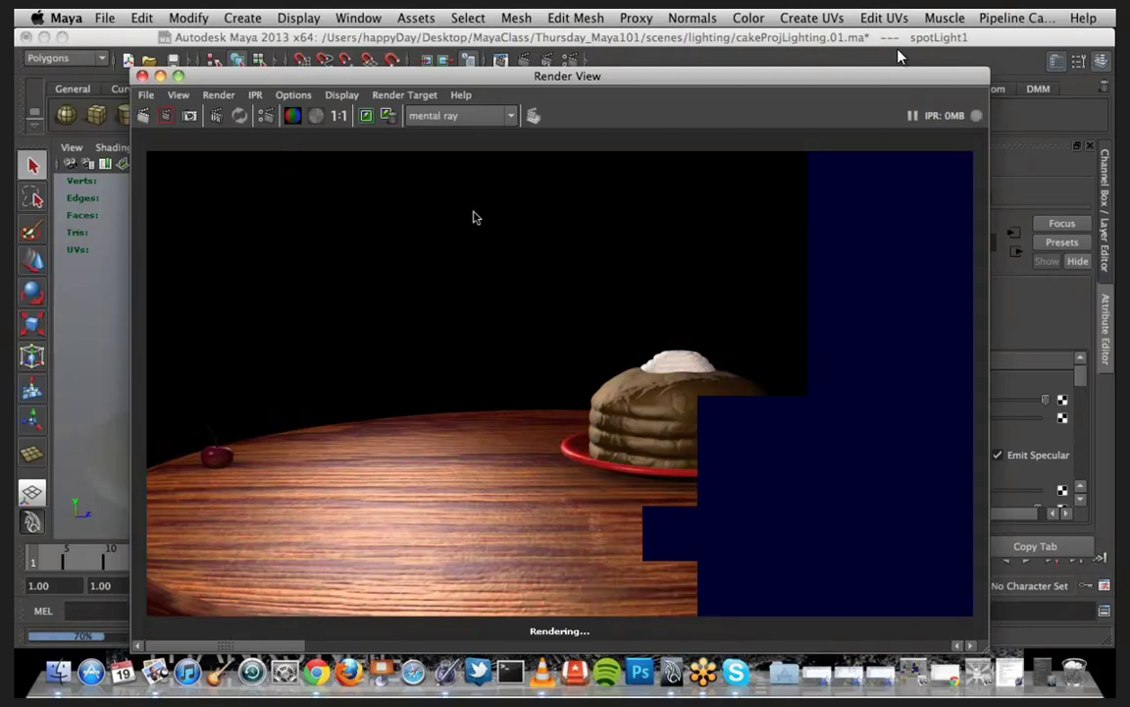
Step: Minimize Render View, look through spotLight1, and tumble it so the cake and cup sit low in its cone
left_click(161, 76)
left_click(304, 146)
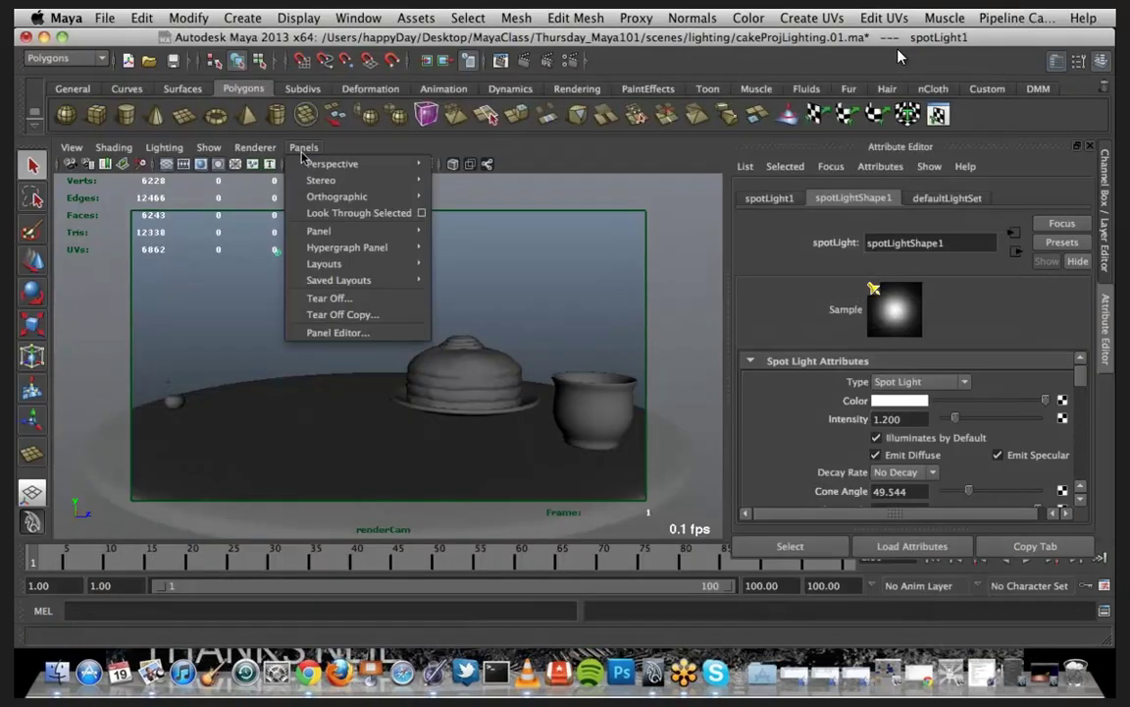
left_click(348, 215)
left_click_drag(406, 386, 444, 353, "alt")
middle_click_drag(443, 353, 471, 391, "alt")
left_click_drag(471, 391, 449, 361, "alt")
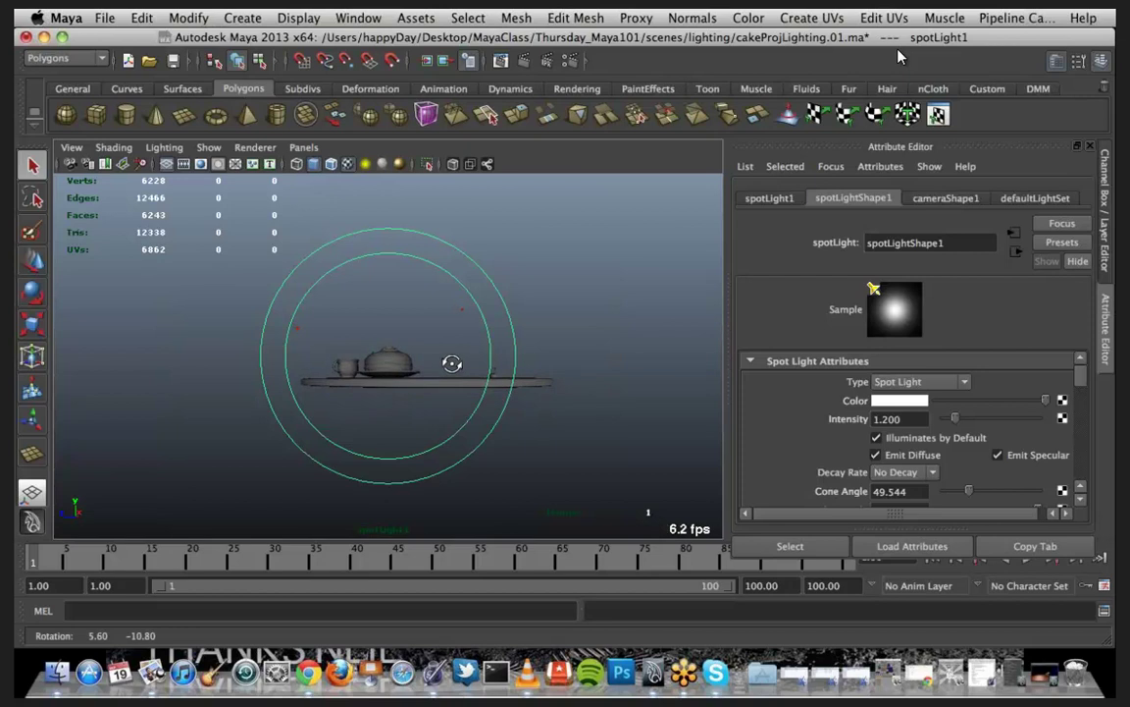
middle_click_drag(450, 361, 432, 363, "alt")
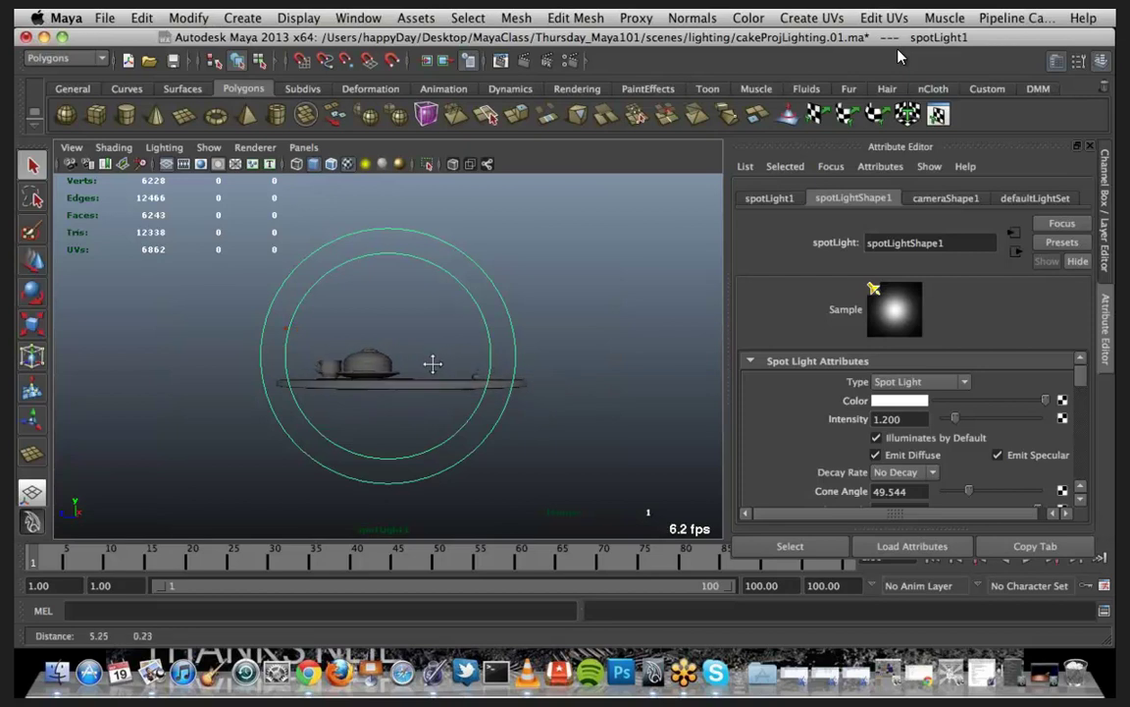
Step: Region-render the cake, then a tight region around the cup, and minimize Render View
left_click(1044, 673)
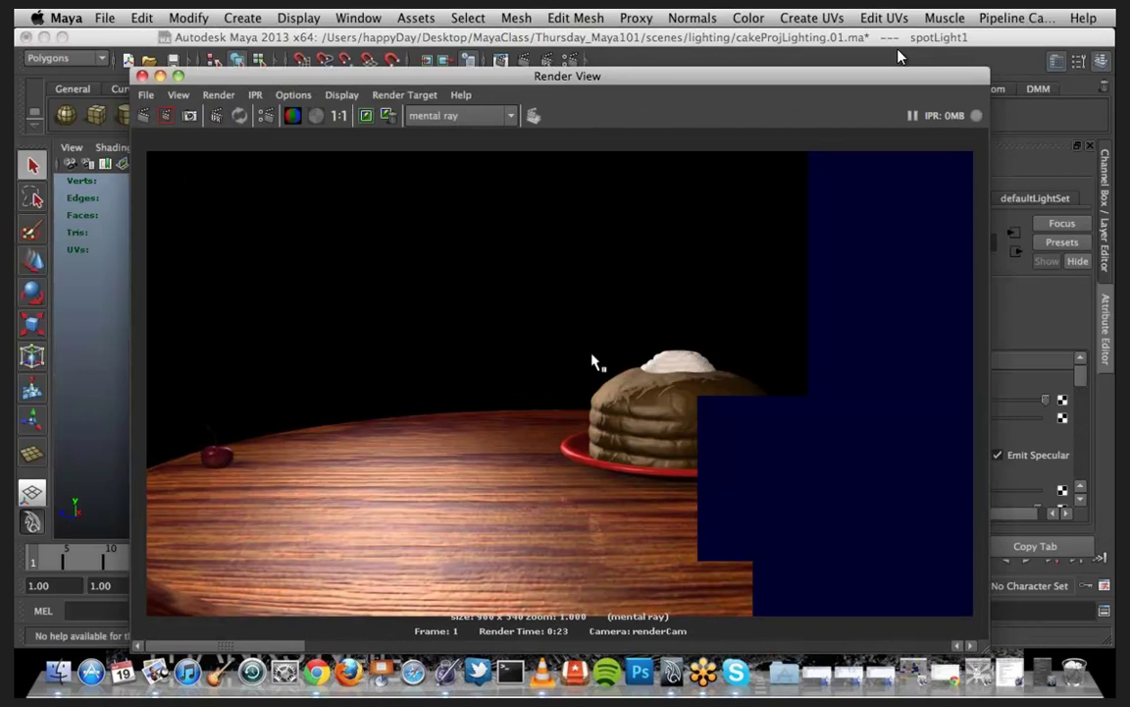
left_click_drag(546, 325, 824, 507)
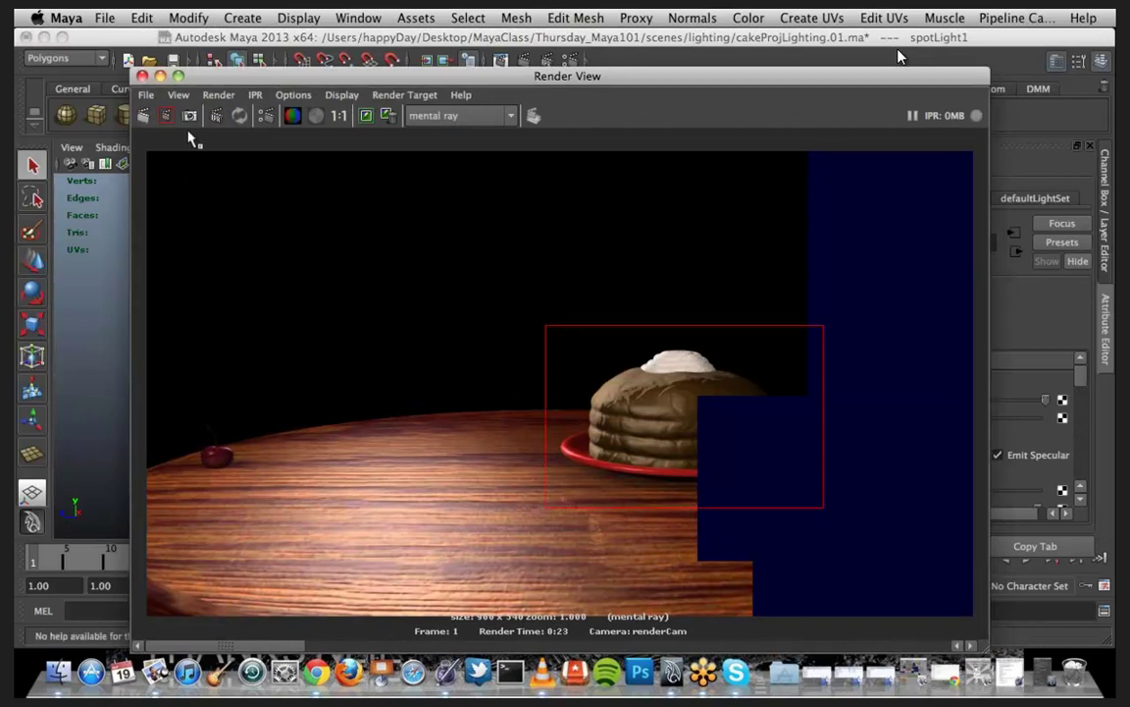
left_click(166, 116)
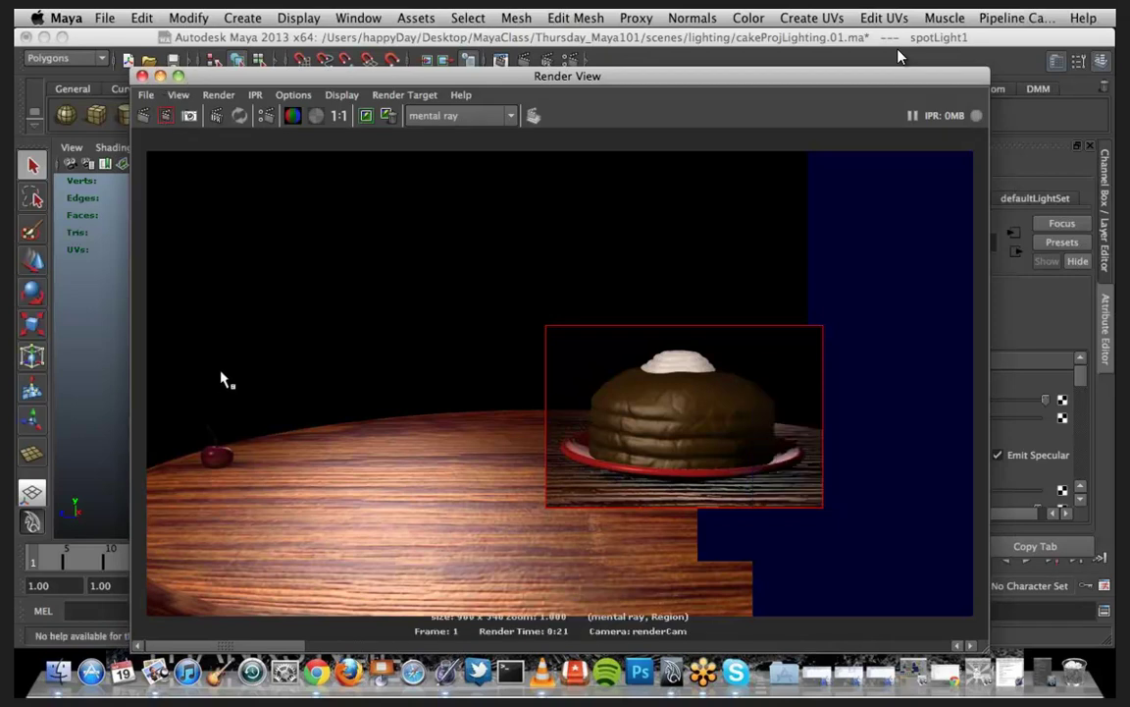
left_click_drag(740, 346, 979, 615)
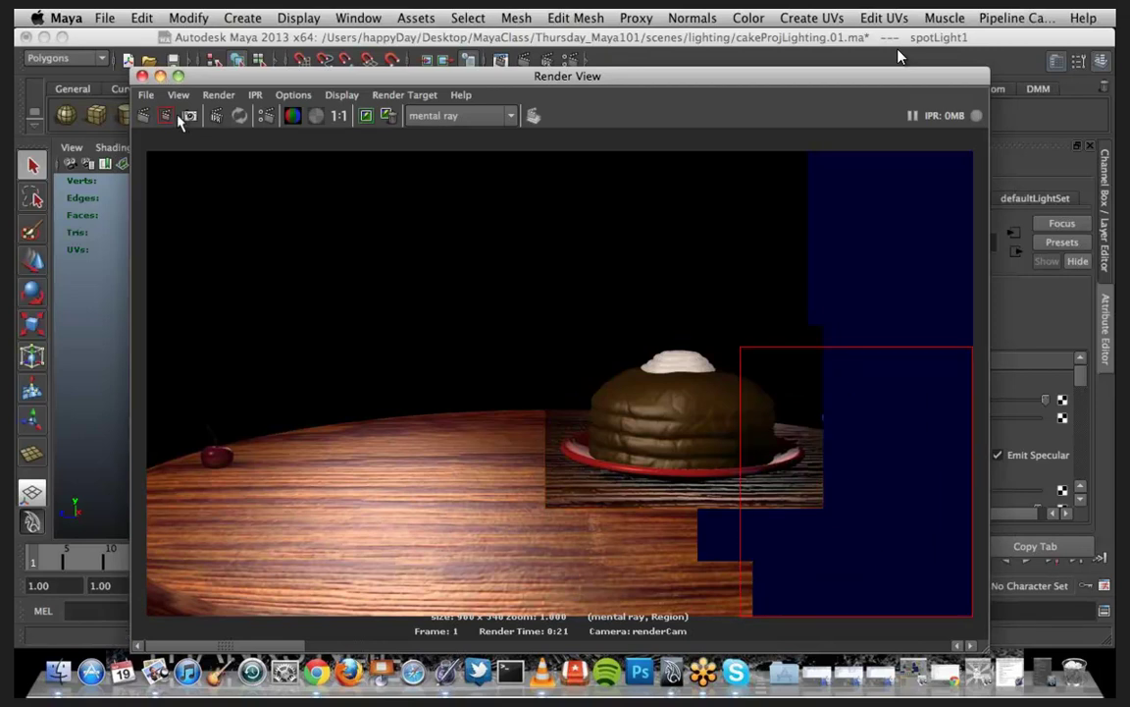
left_click_drag(785, 363, 972, 550)
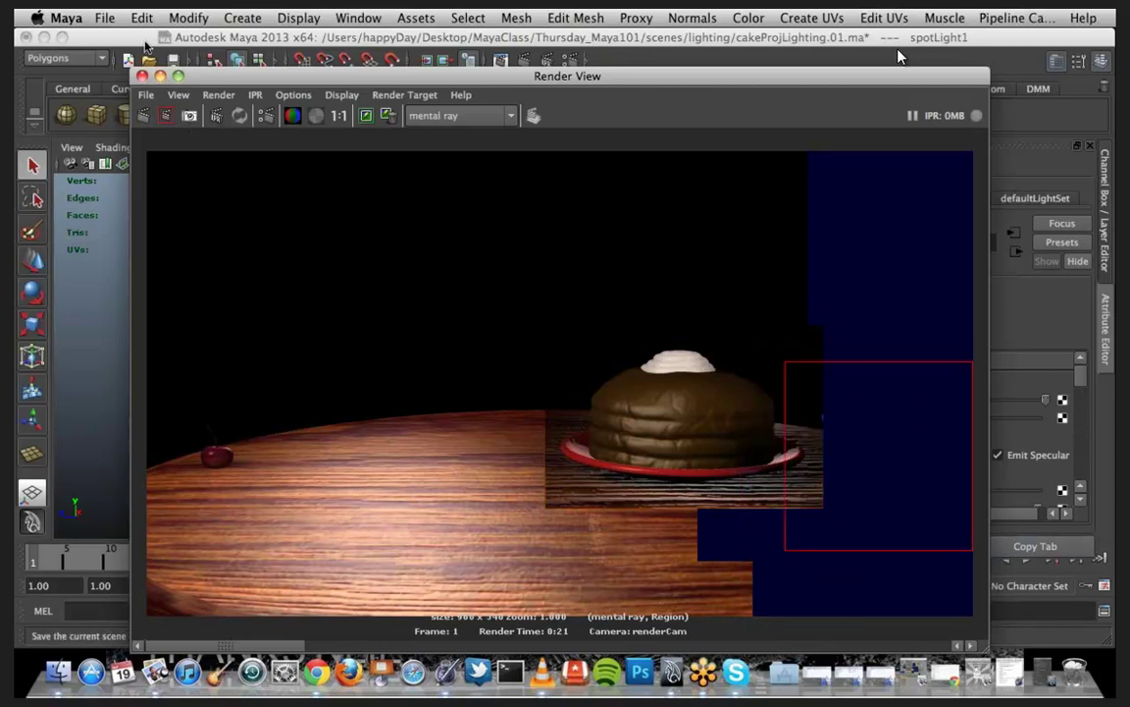
left_click(164, 116)
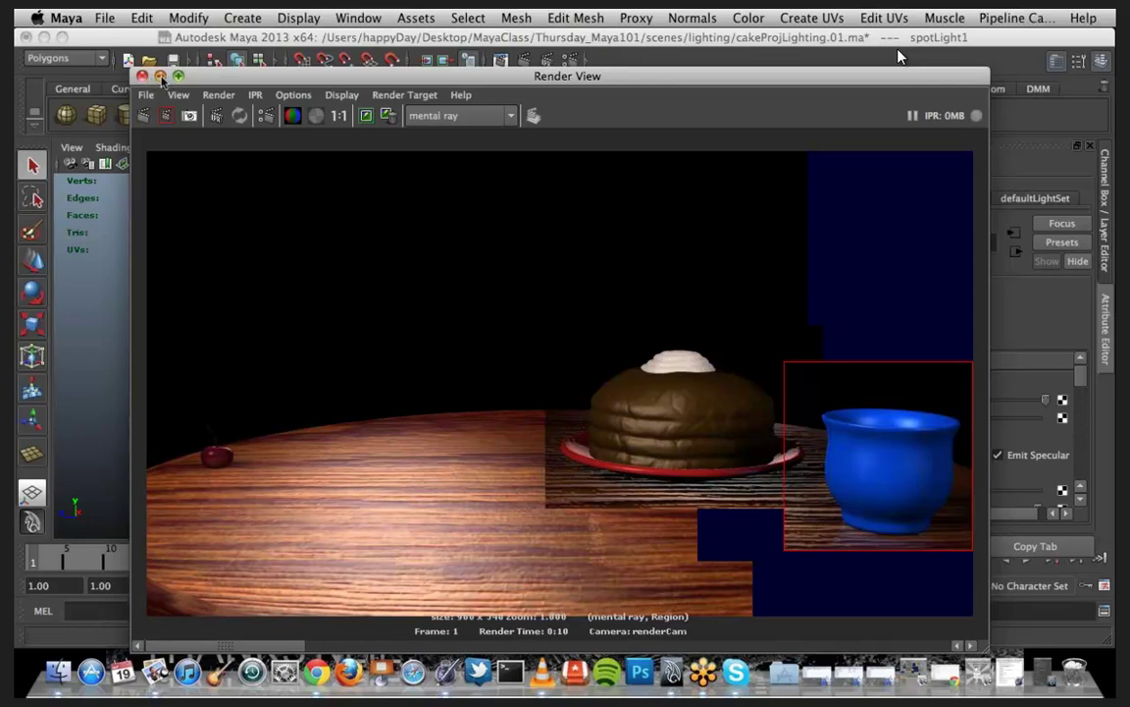
left_click(161, 76)
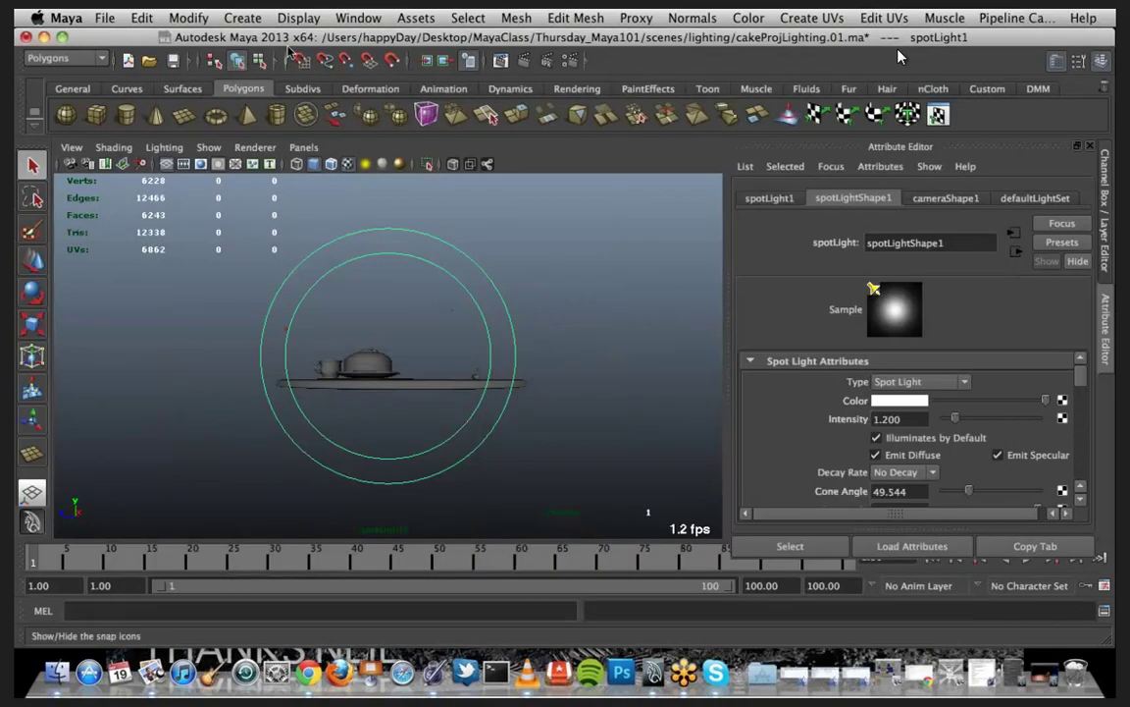
Step: Browse the Window editor menus, then close them without choosing anything
left_click(358, 19)
mouse_move(474, 94)
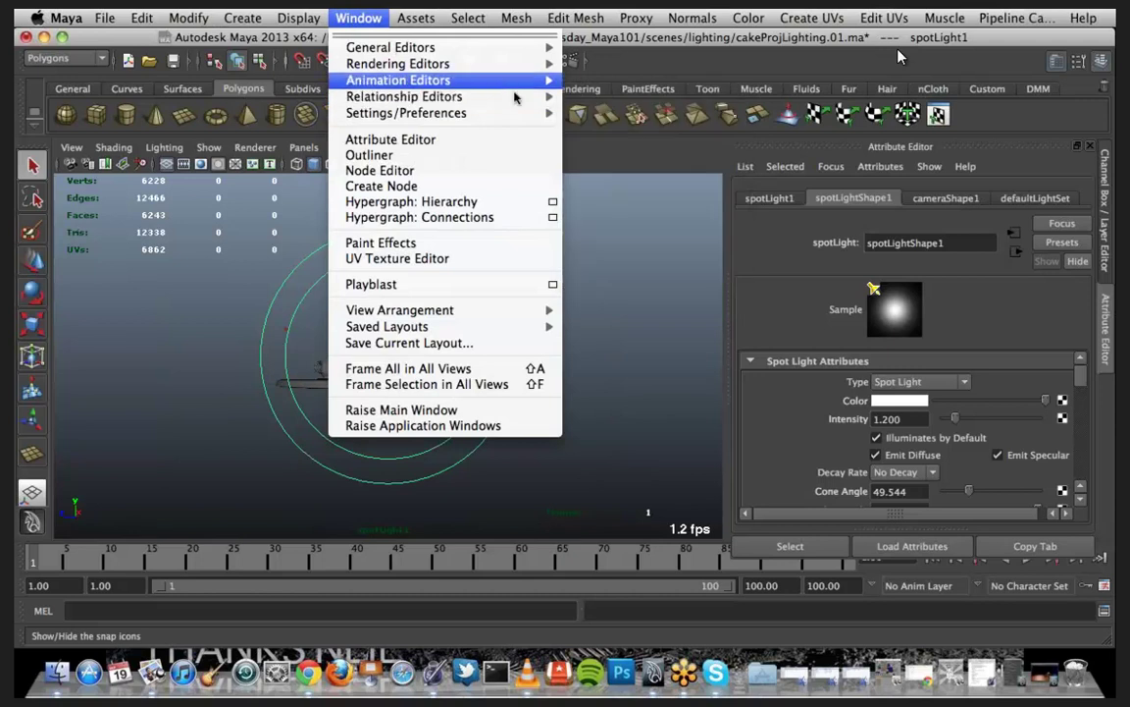
mouse_move(714, 259)
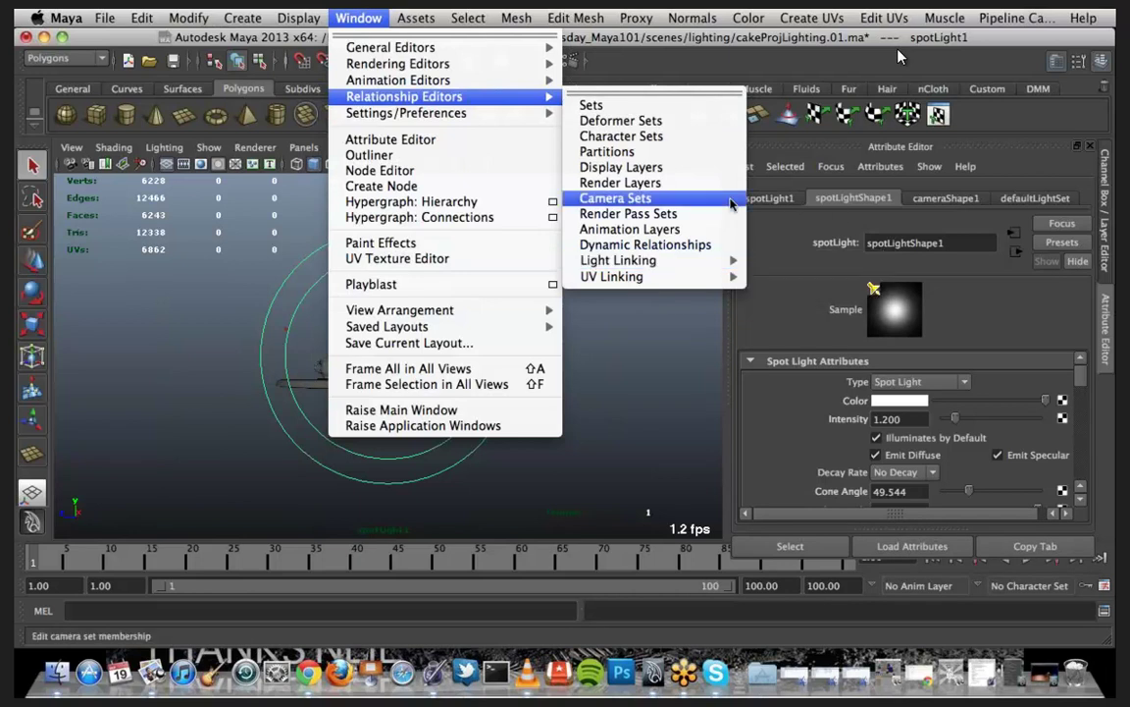
left_click(761, 206)
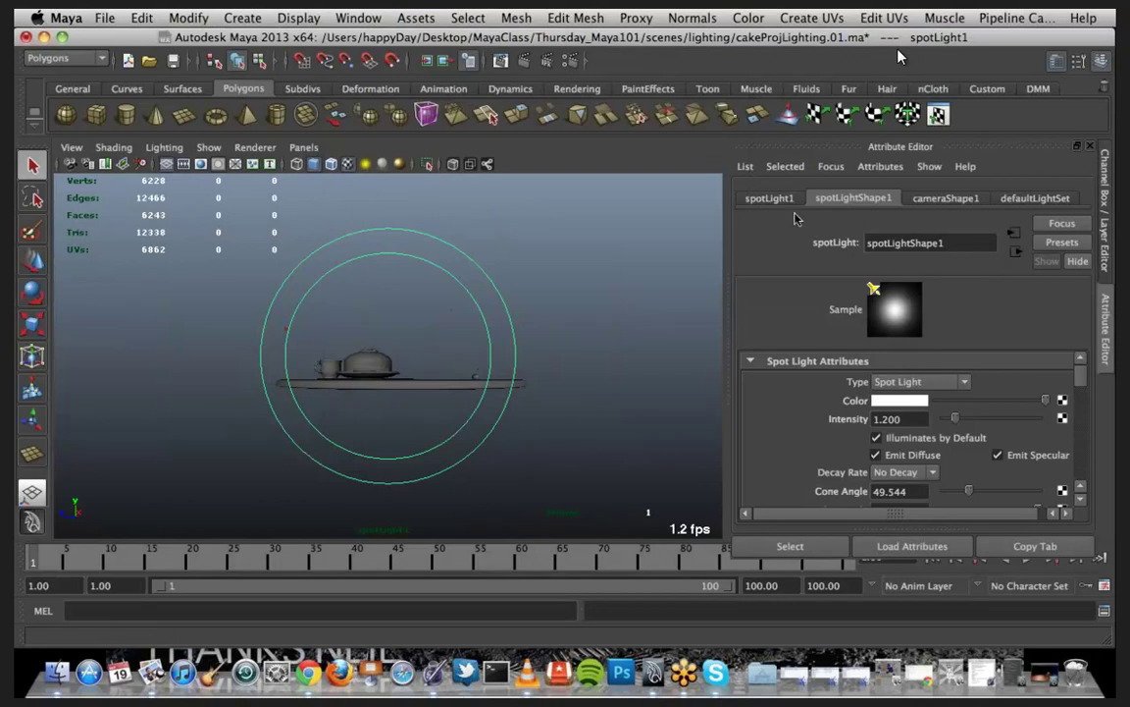
Step: Rename spotLight1's transform to rimLight, then go to Relationship Editors in the Window menu
left_click(769, 199)
double_click(922, 243)
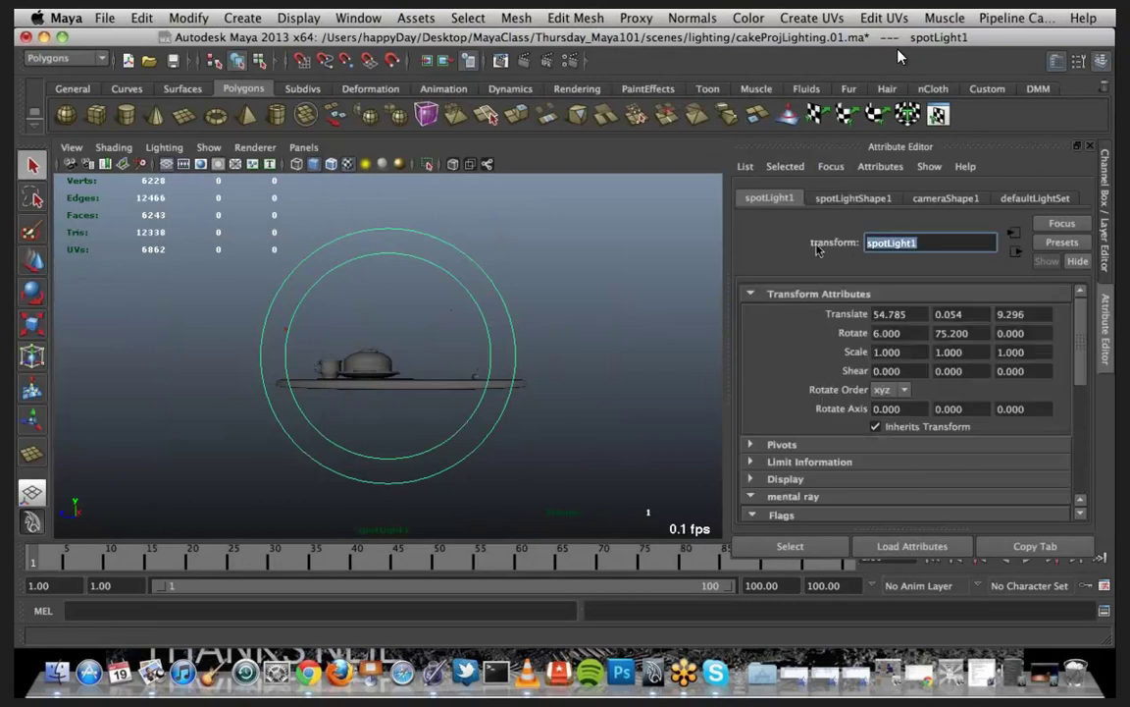
type("rimLight")
key("Return")
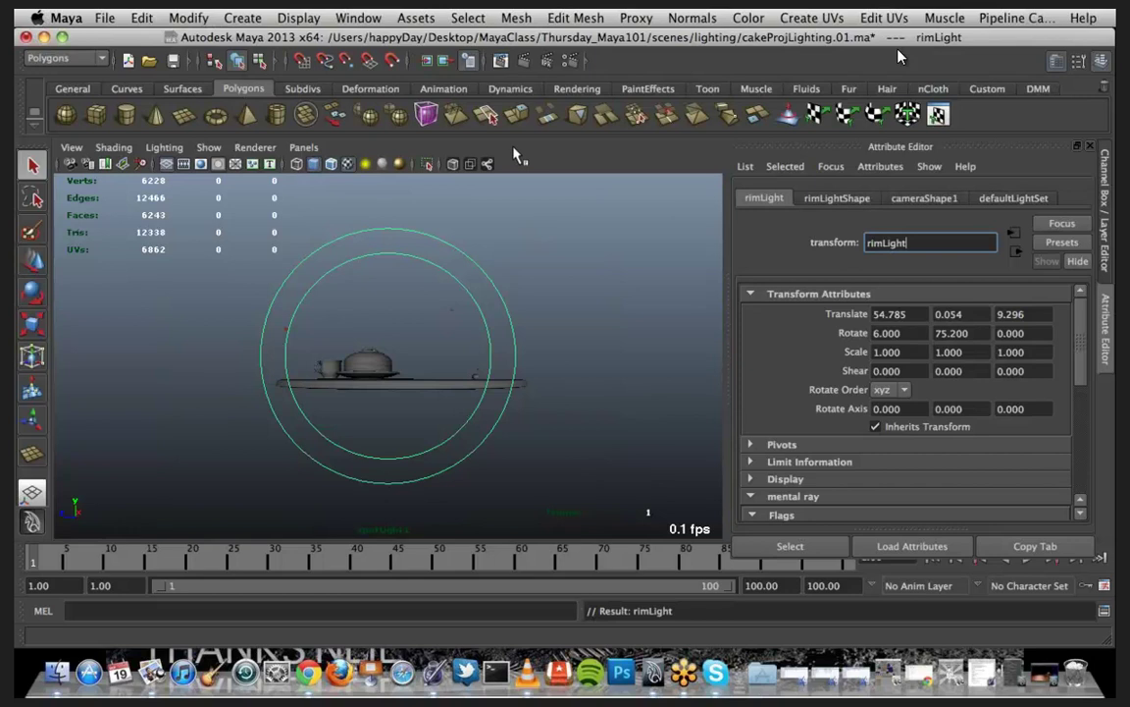
left_click(353, 18)
mouse_move(515, 98)
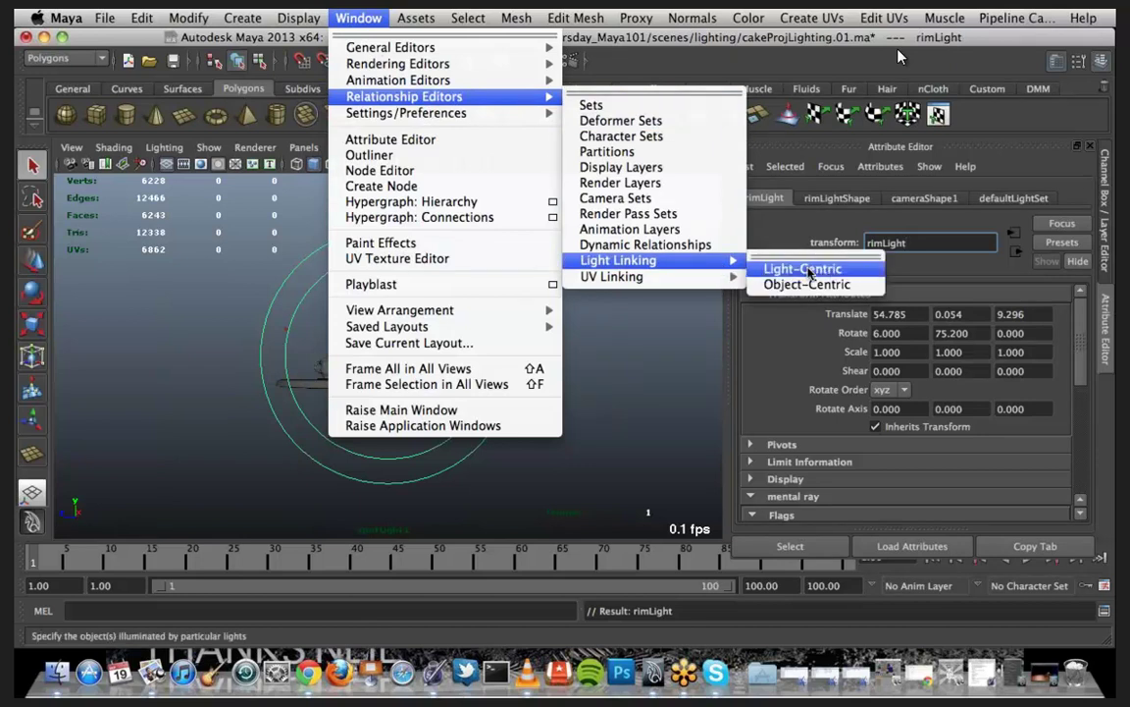
Step: Open the Light-Centric light linking editor, enlarge it, and show rimLight's illuminated objects
left_click(804, 269)
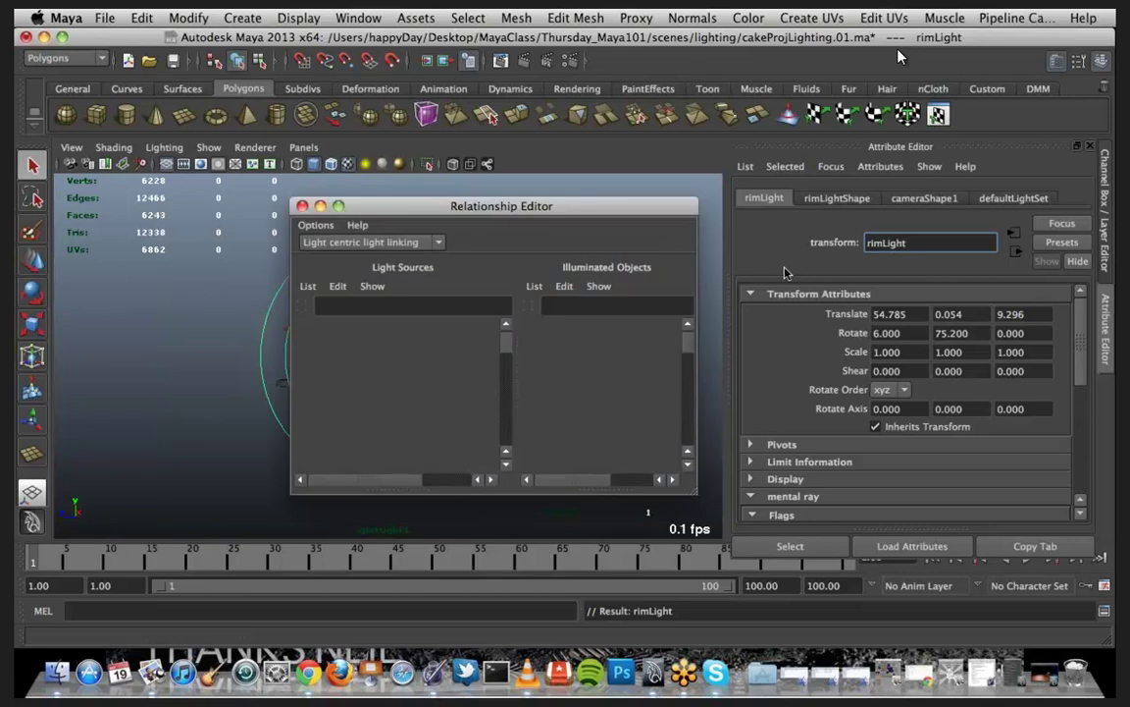
left_click_drag(603, 213, 382, 98)
left_click_drag(475, 383, 643, 567)
left_click(192, 247)
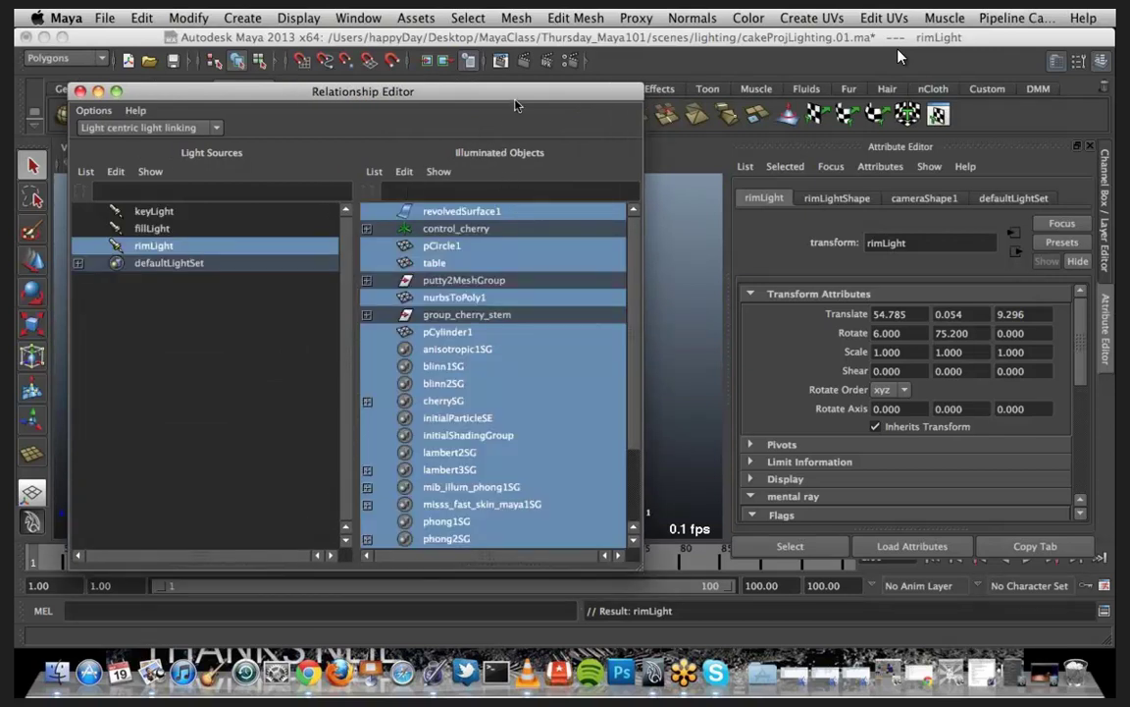
left_click_drag(518, 105, 549, 439)
Step: Rename the selected table cylinder to table1
left_click(442, 383)
double_click(898, 242)
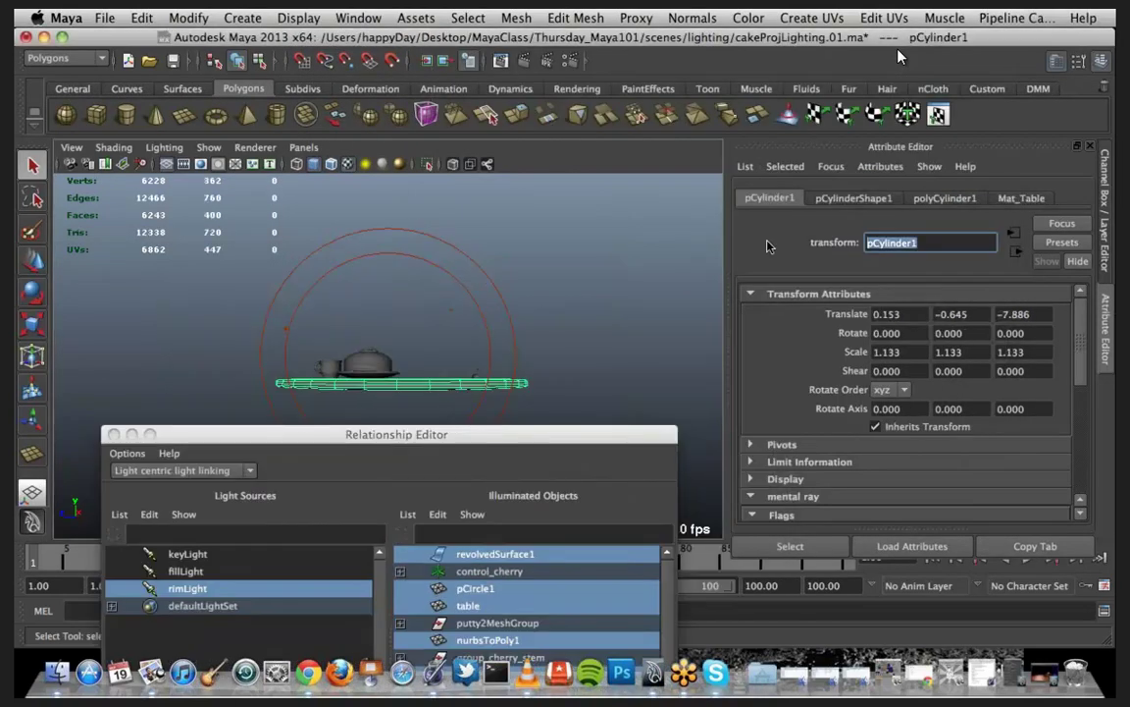
type("tablee")
key("Return")
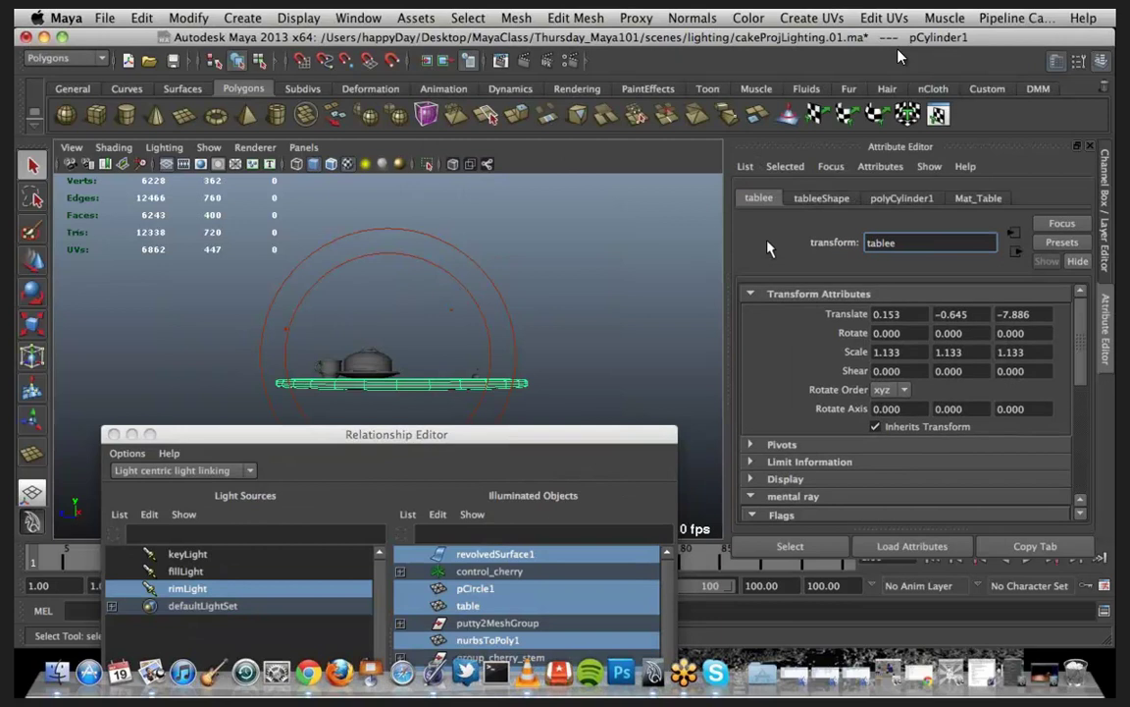
key("BackSpace")
type("1")
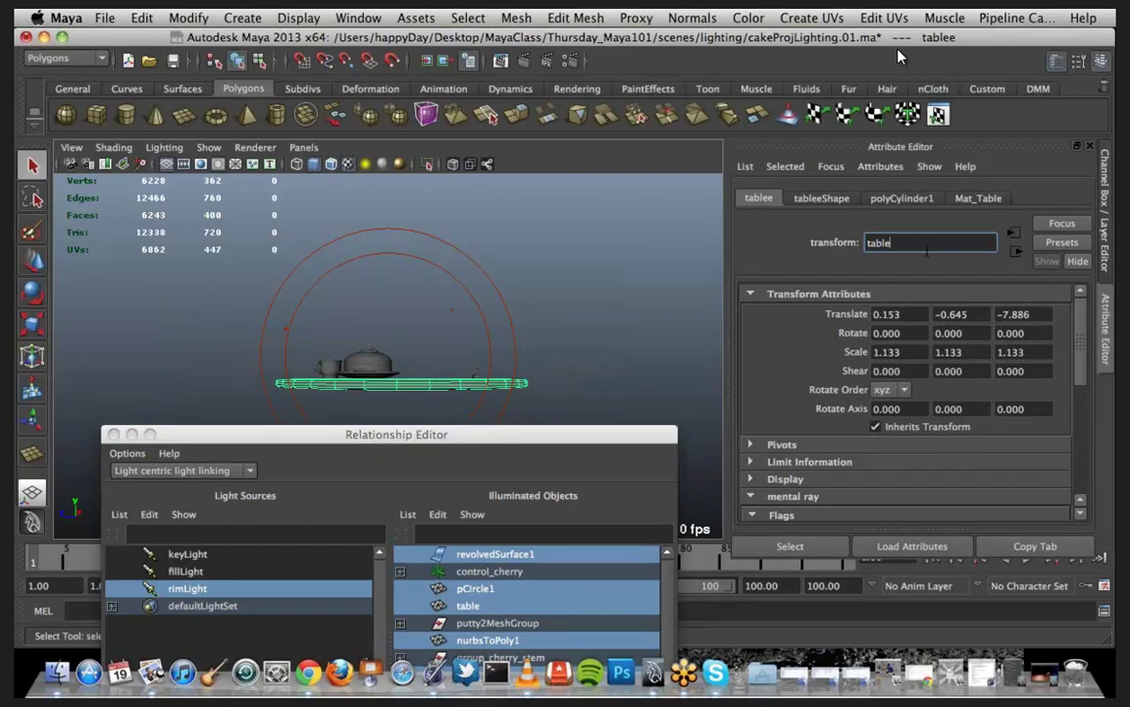
key("Return")
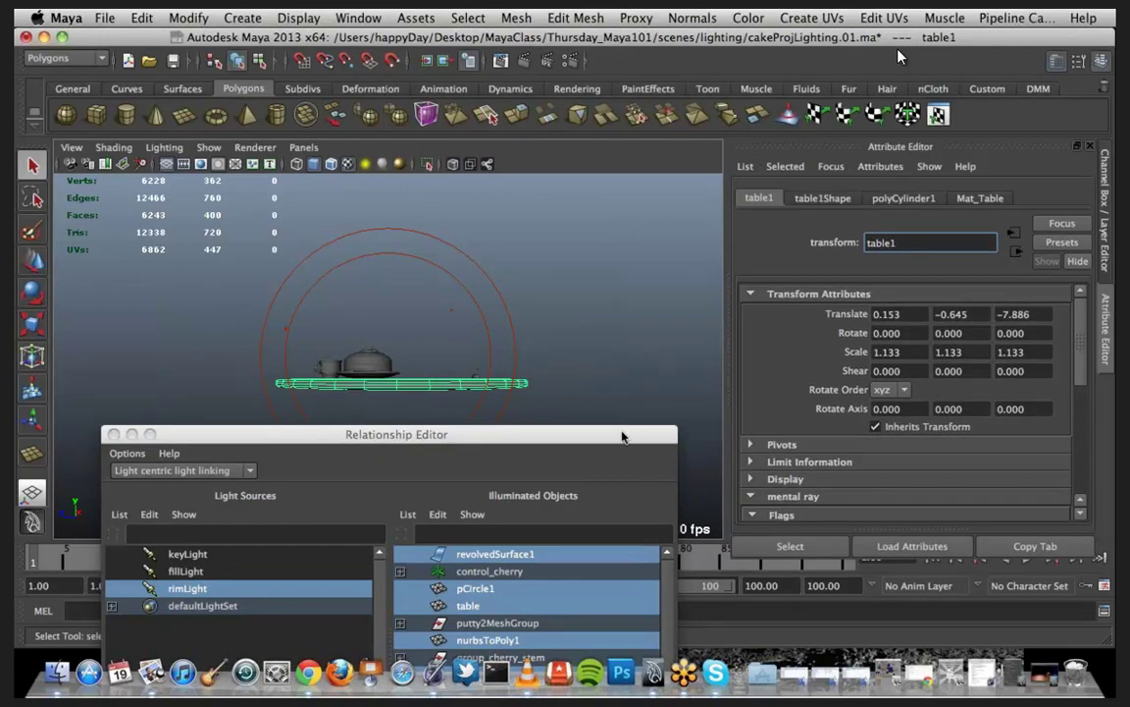
Step: Unlink table and table1 from rimLight, then close the light-linking editor
left_click_drag(569, 433, 925, 99)
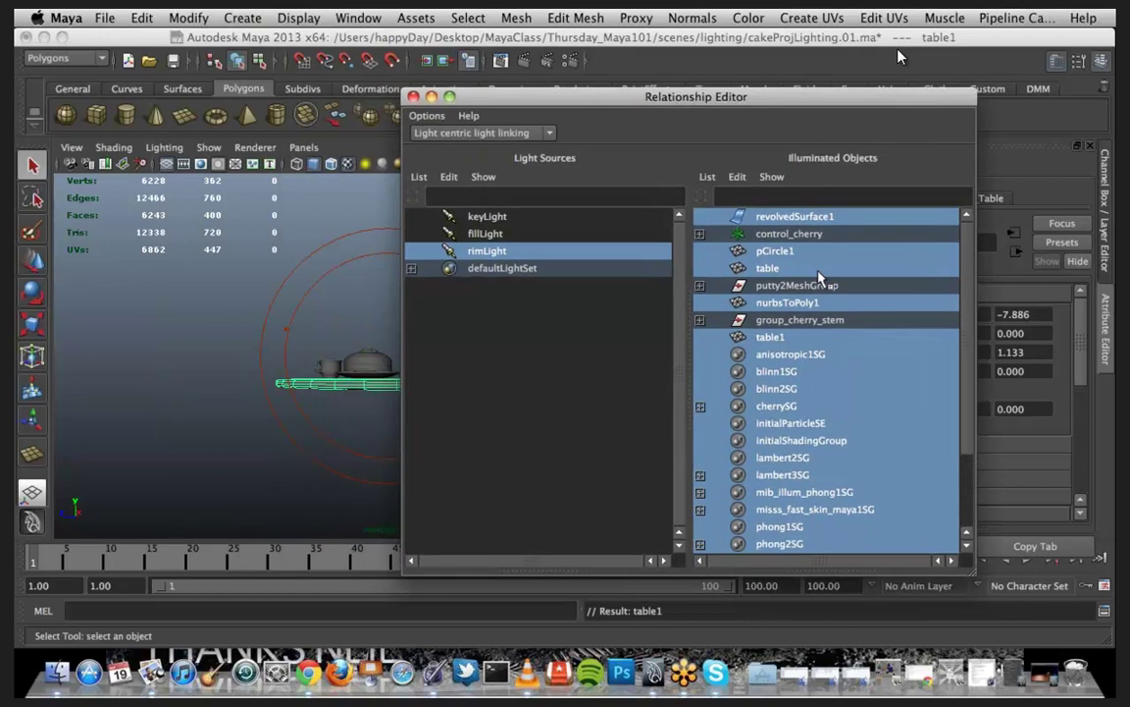
left_click(771, 269)
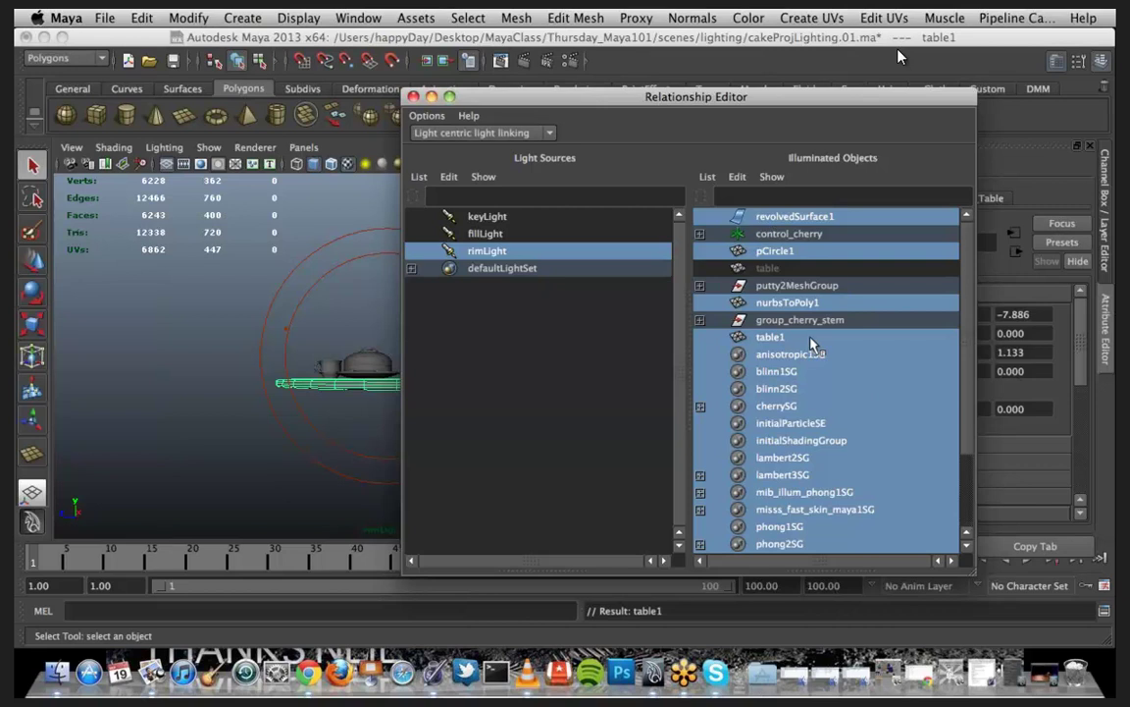
scroll(811, 344, "down", 2)
scroll(822, 367, "up", 2)
scroll(822, 368, "down", 2)
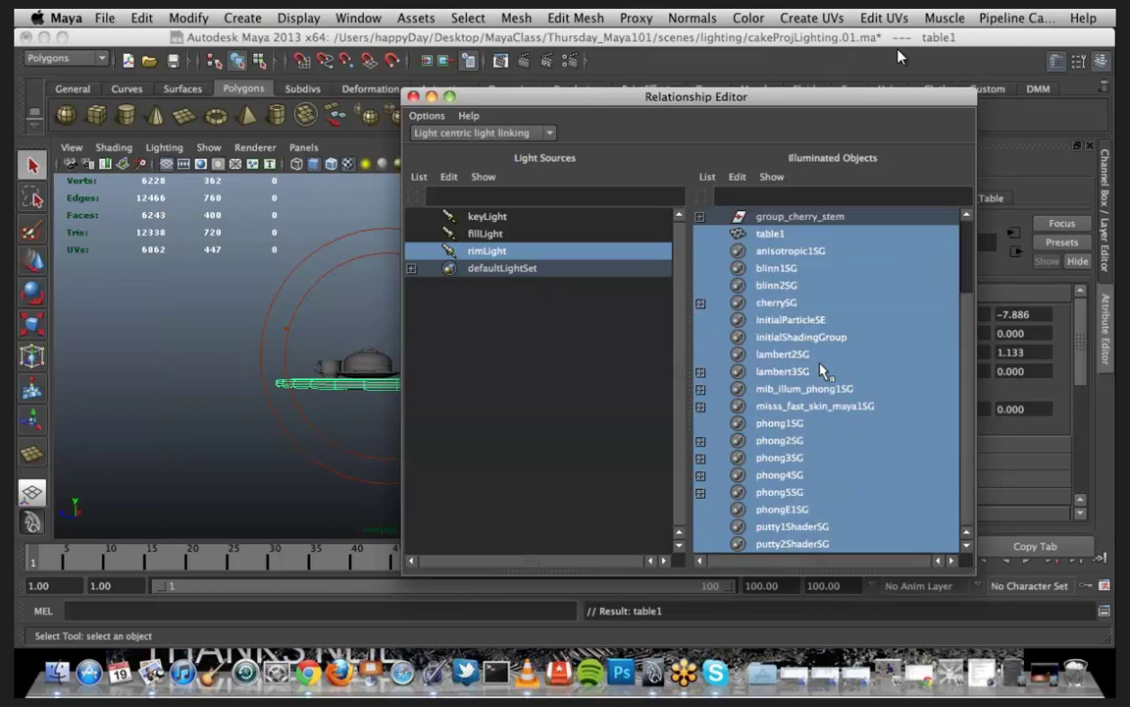
left_click(810, 236)
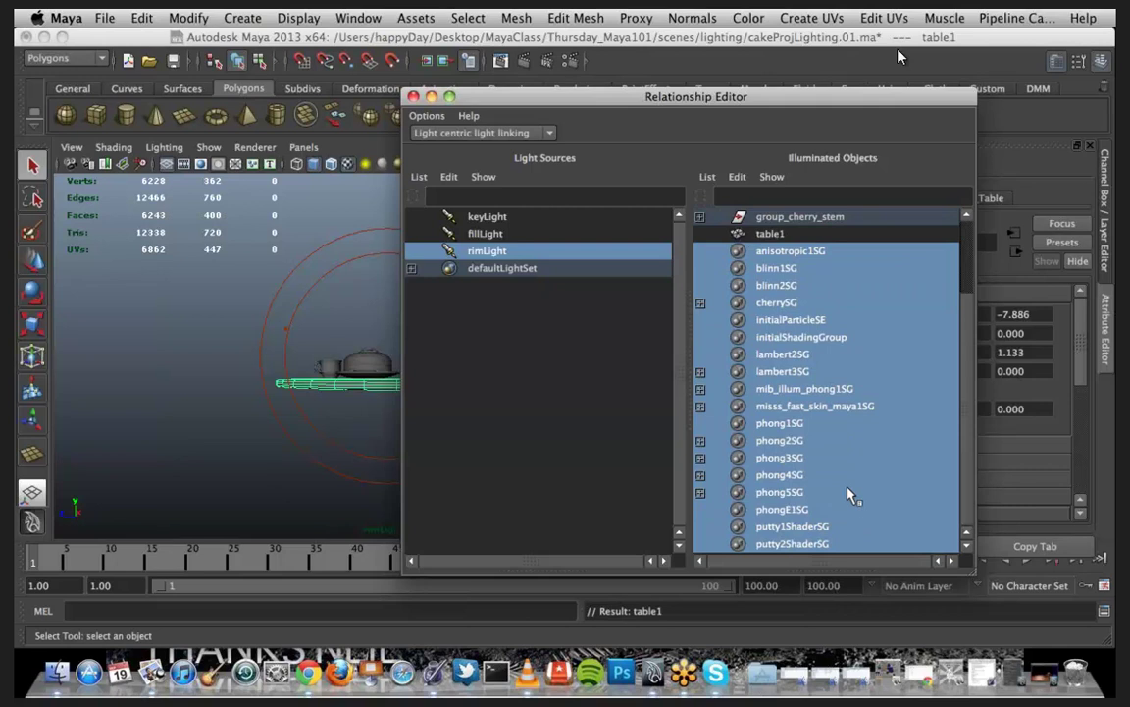
scroll(790, 278, "up", 2)
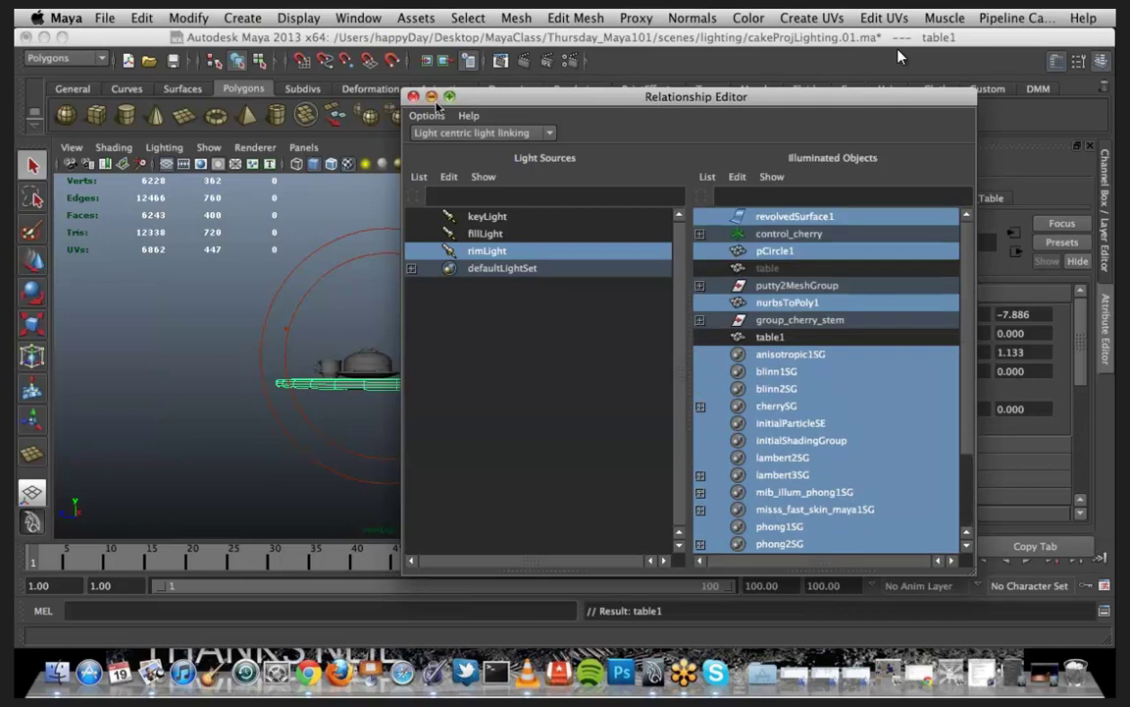
left_click(413, 96)
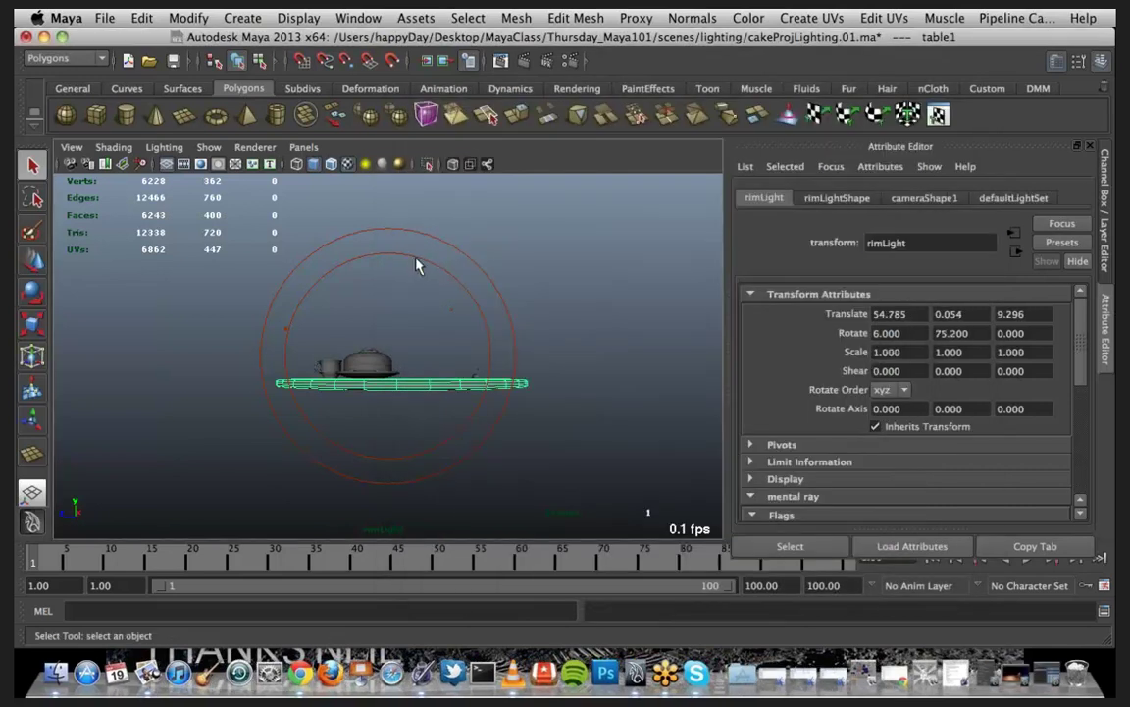
Step: Aim rimLight down onto the table and plate, then bring back the Render View
left_click(417, 265)
left_click_drag(404, 341, 379, 367, "alt")
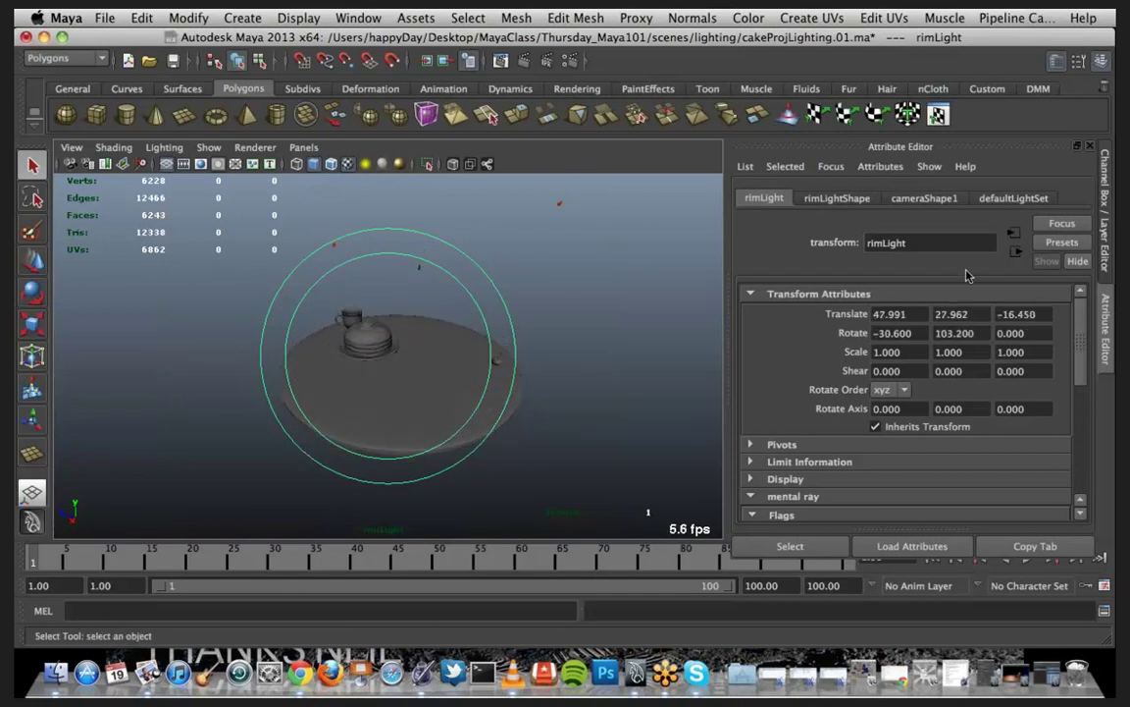
left_click(844, 201)
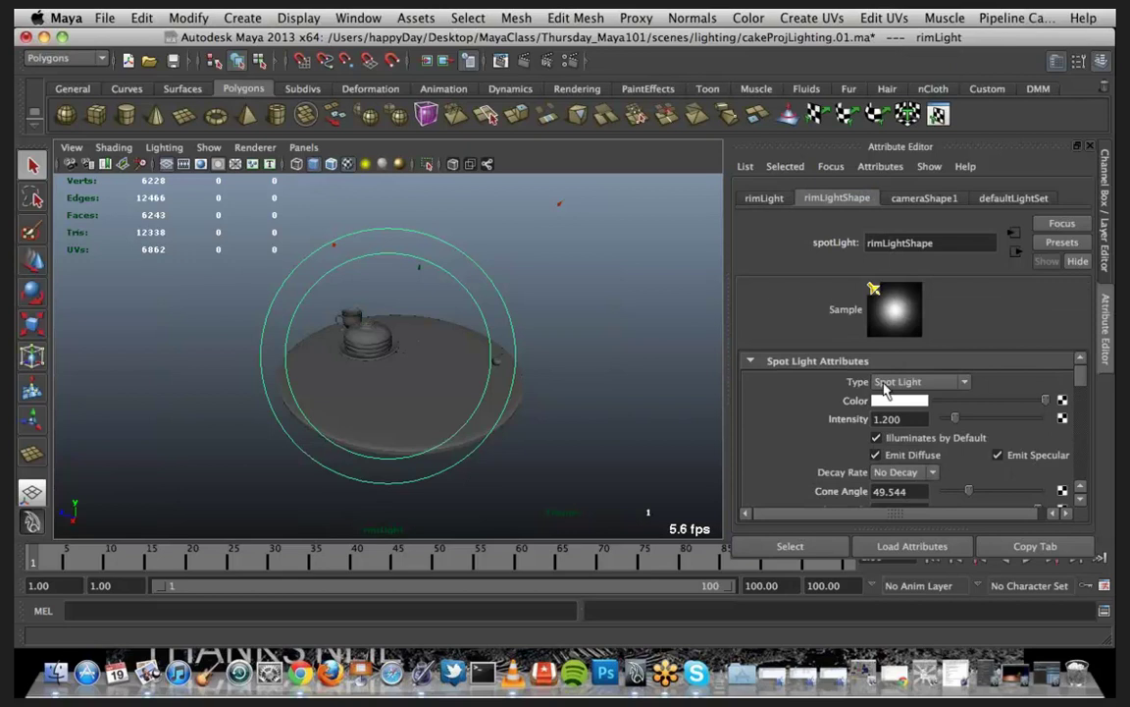
left_click(911, 419)
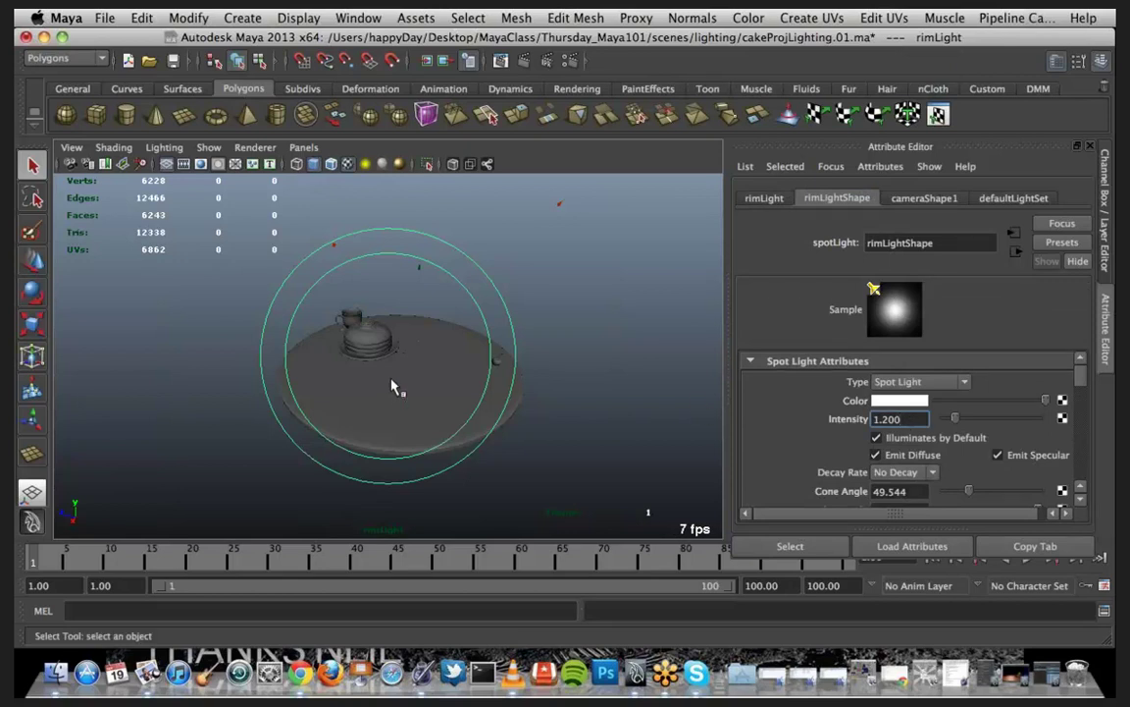
left_click_drag(396, 390, 396, 361, "alt")
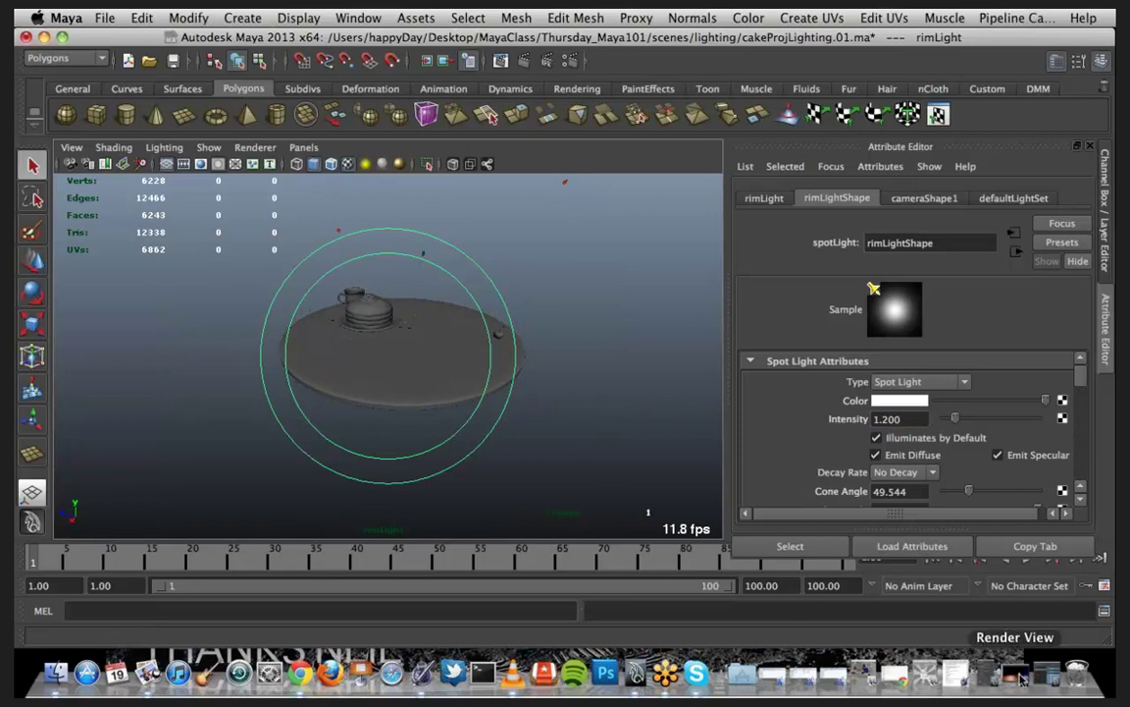
left_click(889, 637)
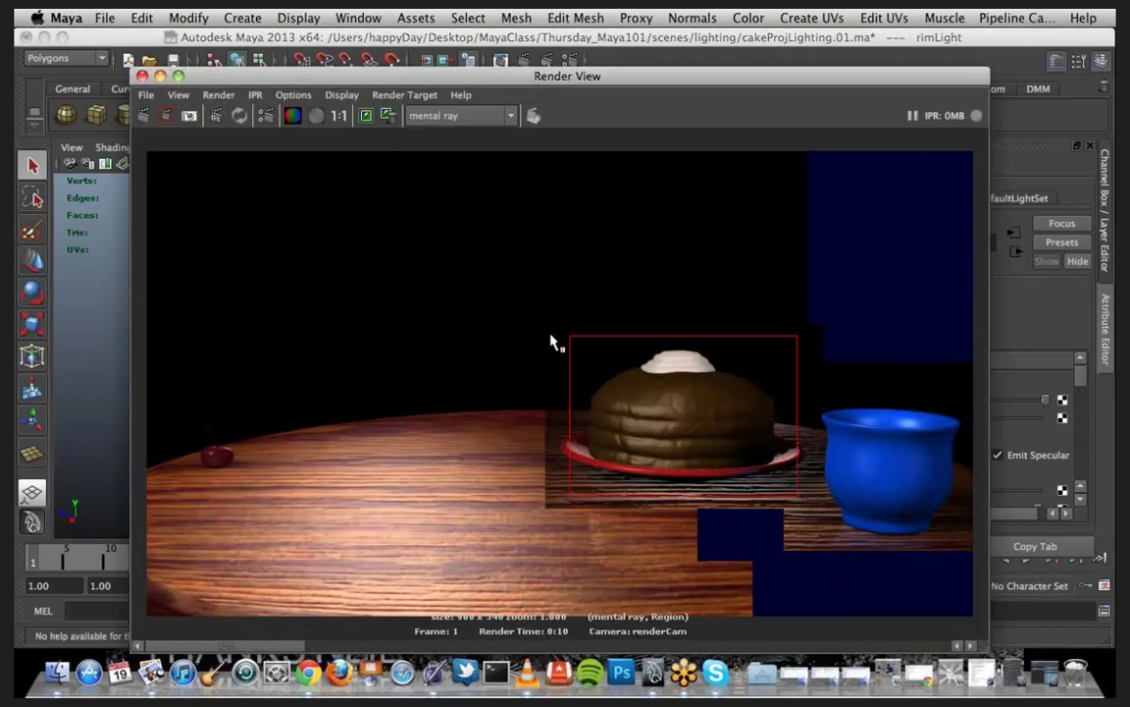
Step: Region-render the cake, then most of the frame, then minimize Render View and tumble the viewport
left_click_drag(532, 335, 810, 518)
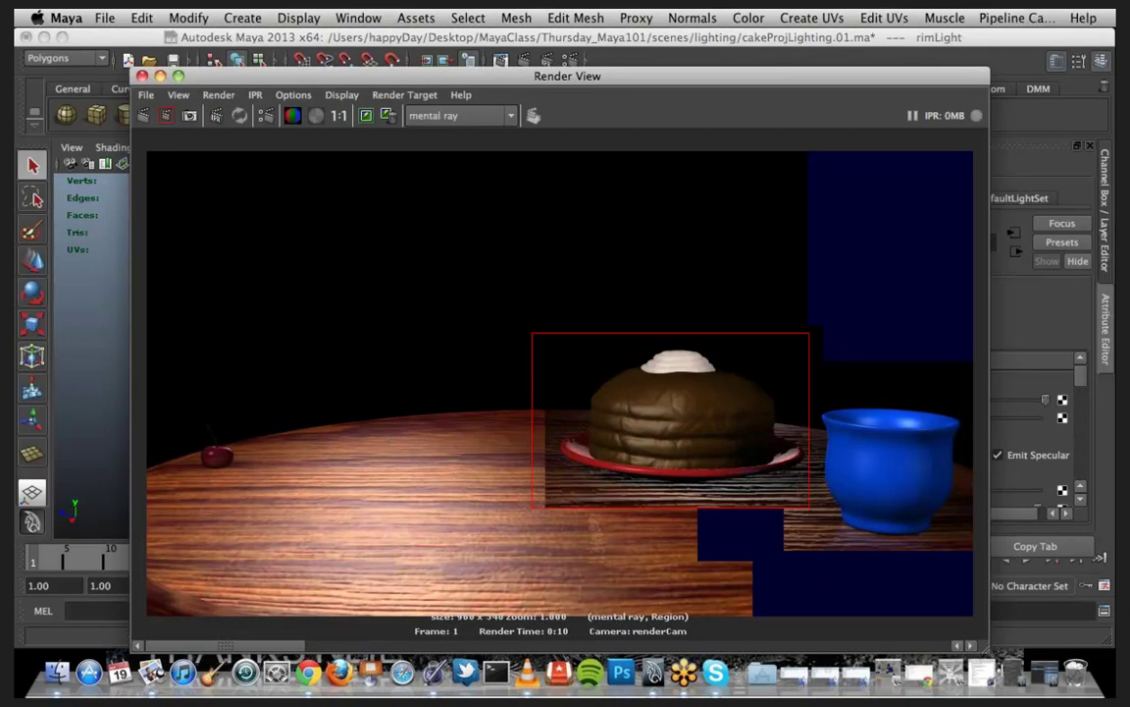
left_click(167, 117)
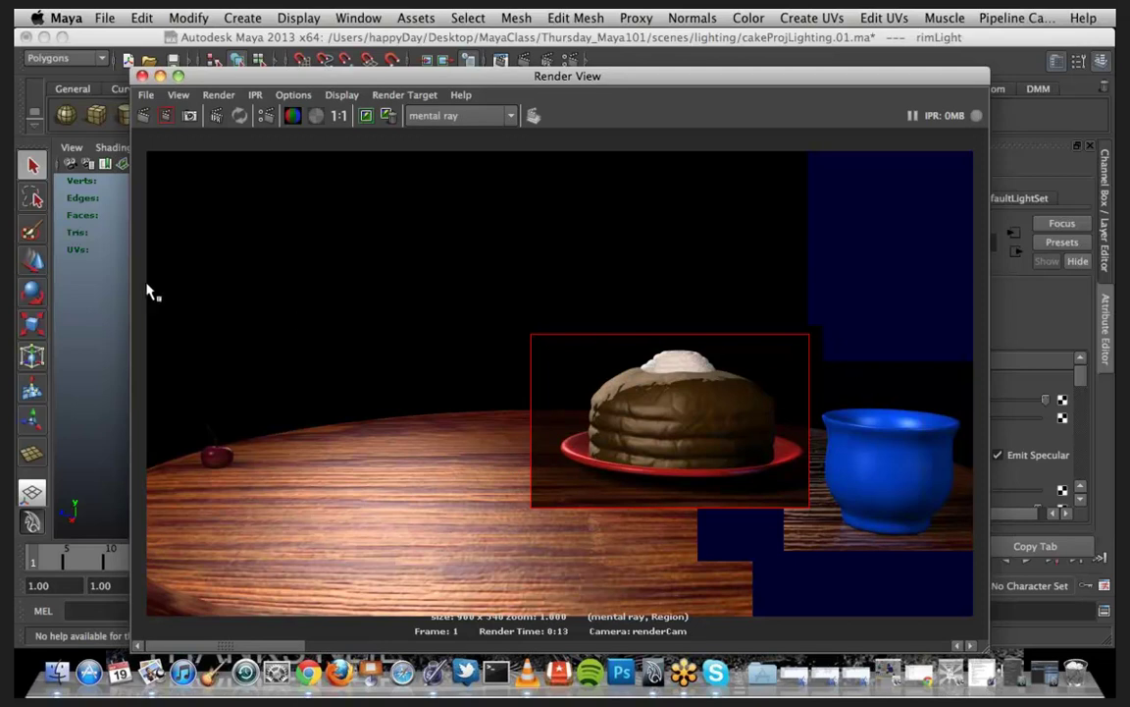
left_click_drag(148, 279, 972, 616)
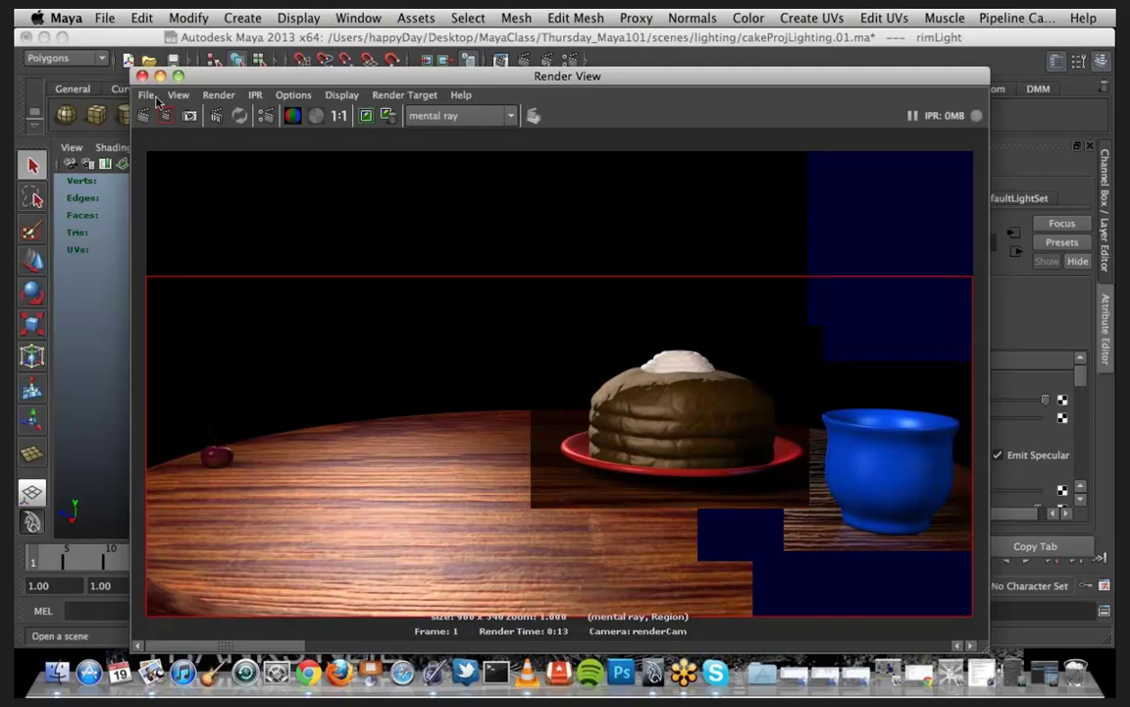
left_click(365, 116)
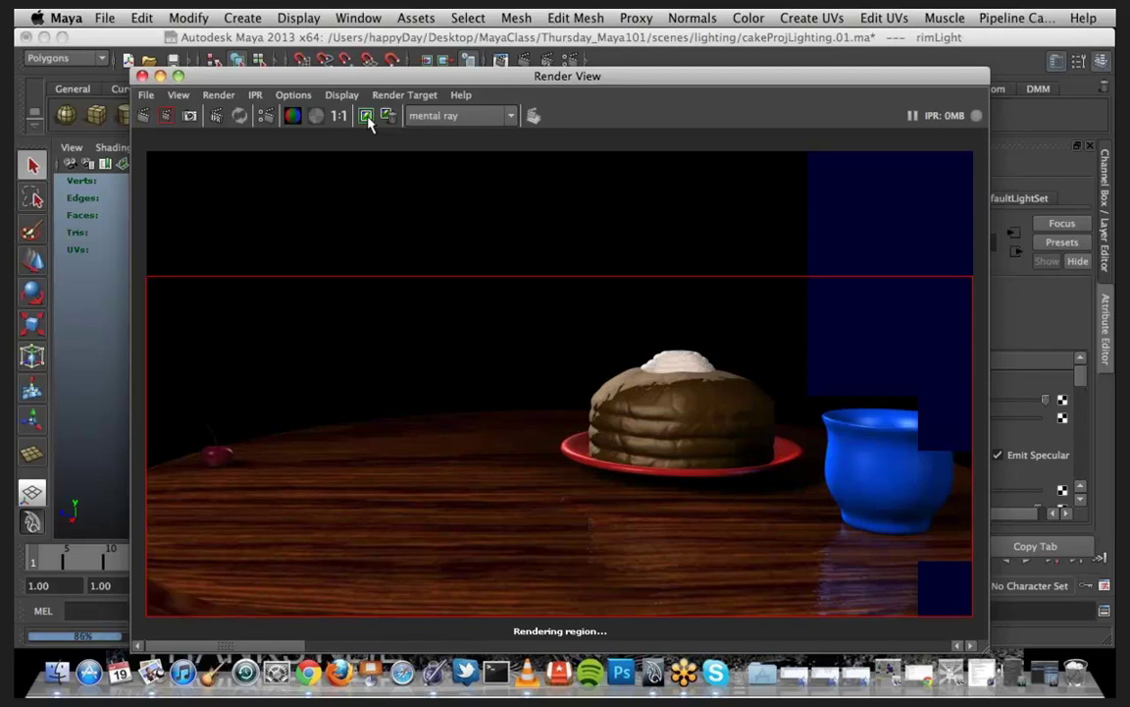
left_click(161, 77)
left_click_drag(324, 391, 422, 469, "alt")
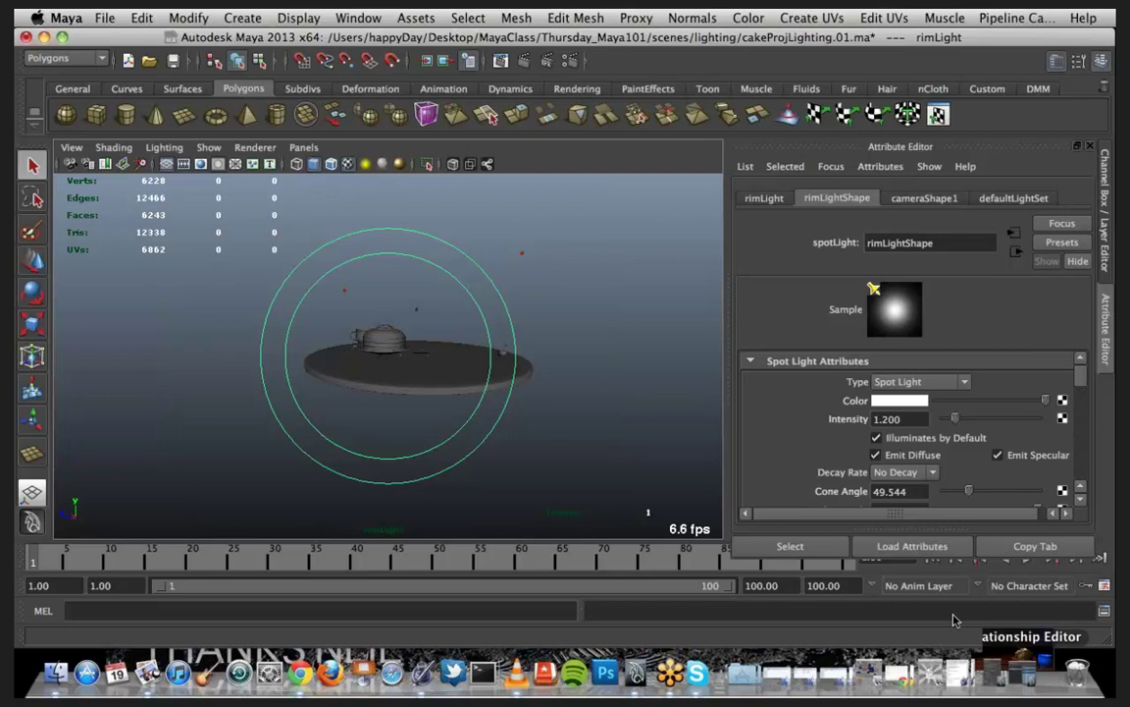
Step: Restore Render View and region-render the cake, then a region covering both cake and cup
left_click(1055, 677)
left_click_drag(544, 331, 813, 495)
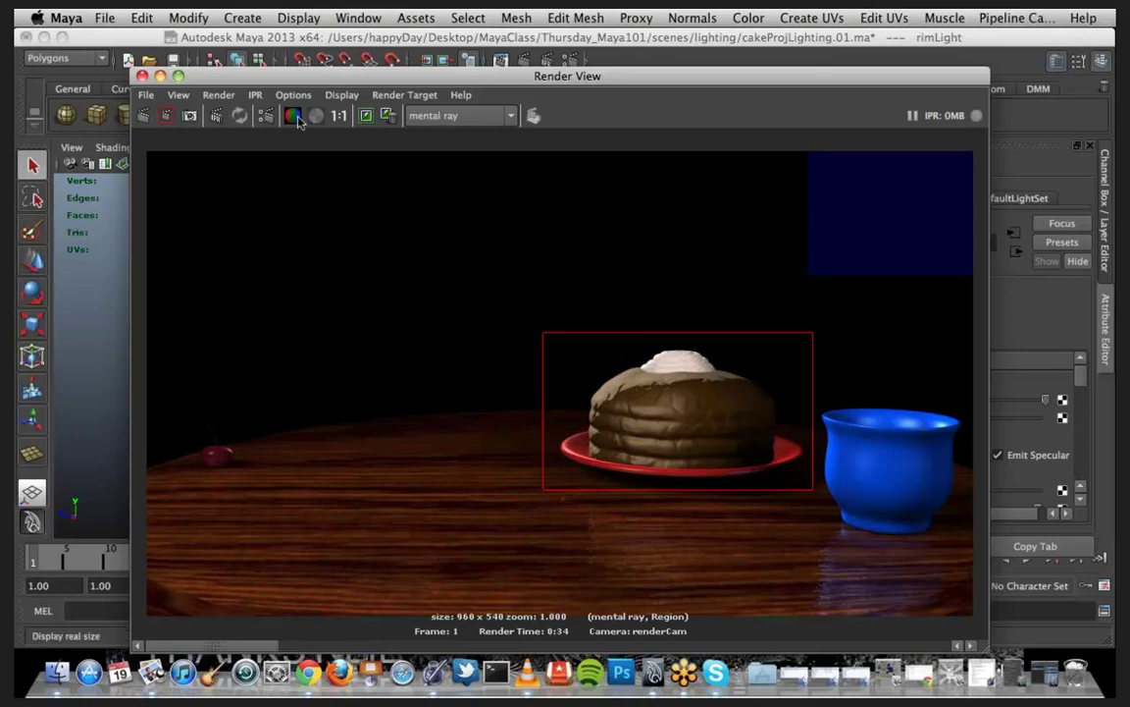
left_click(167, 116)
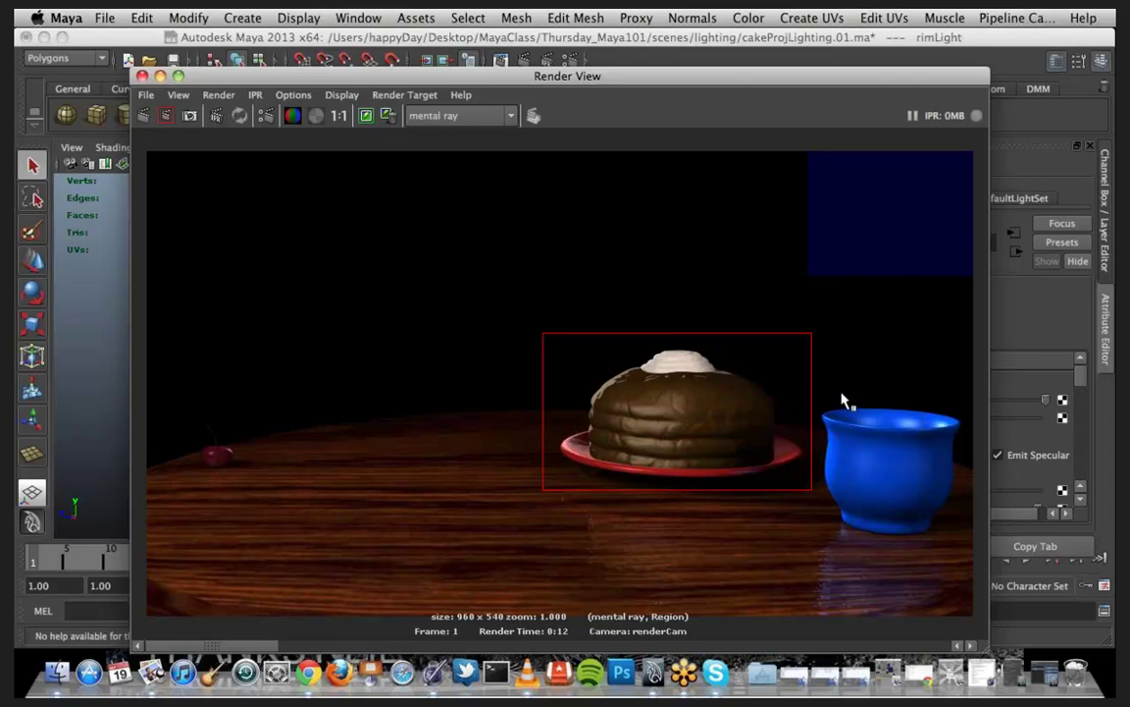
left_click_drag(809, 374, 972, 613)
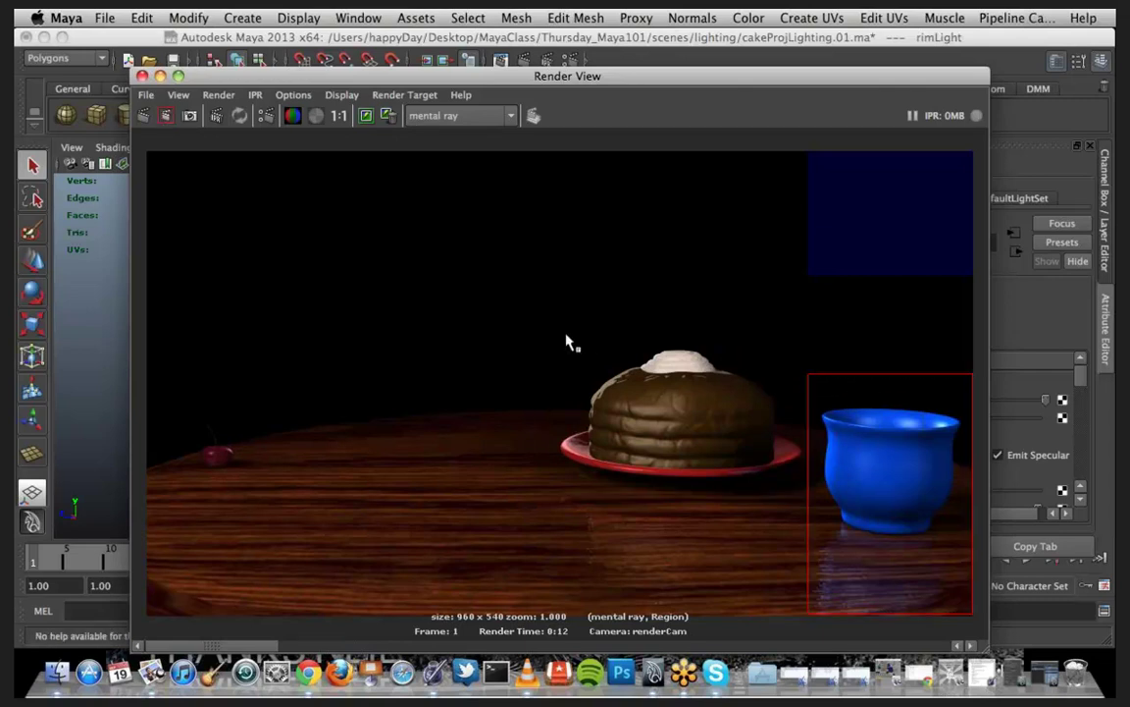
left_click_drag(540, 314, 972, 614)
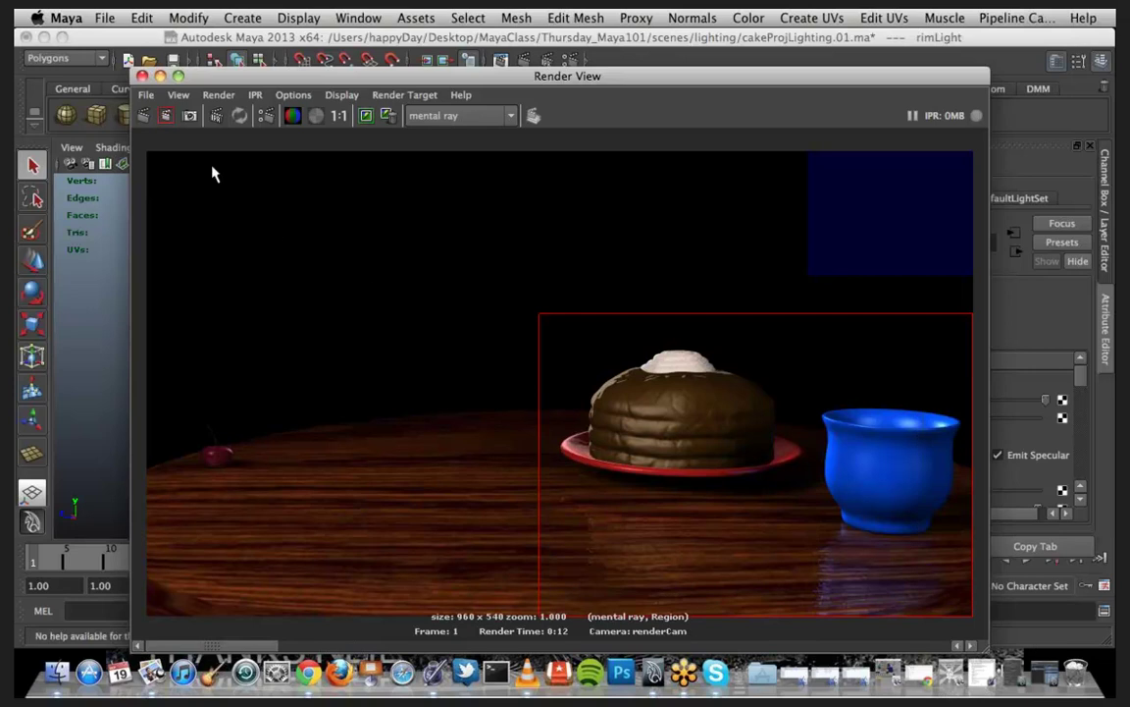
left_click(166, 116)
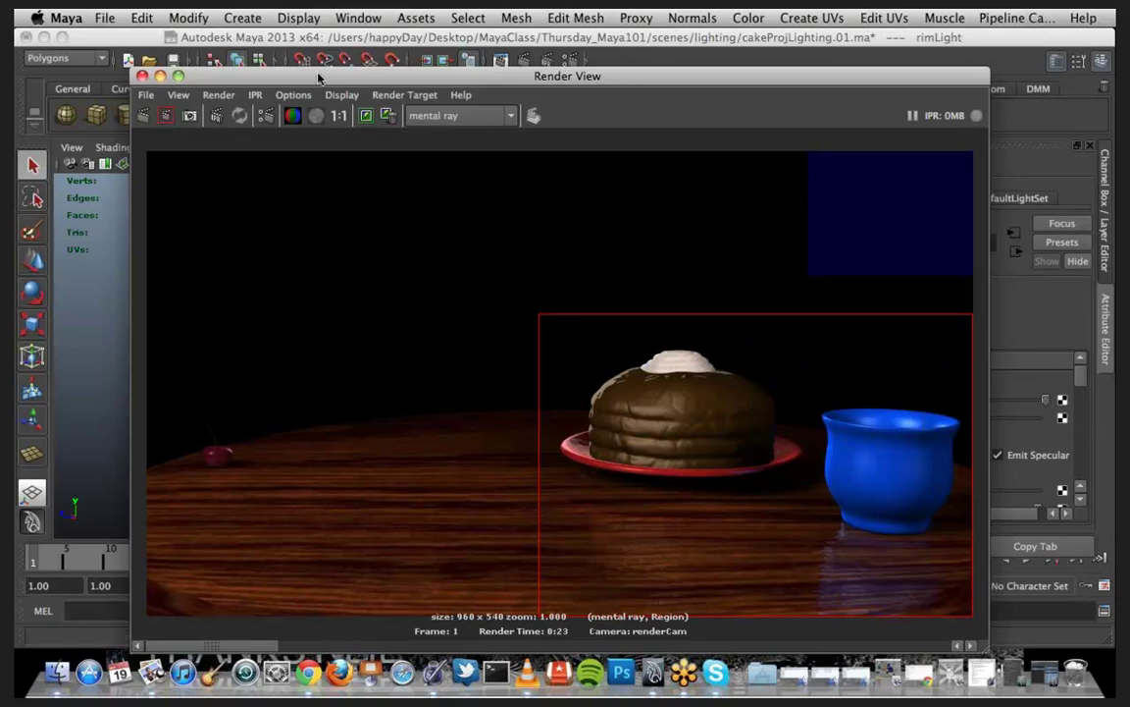
left_click_drag(317, 78, 293, 71)
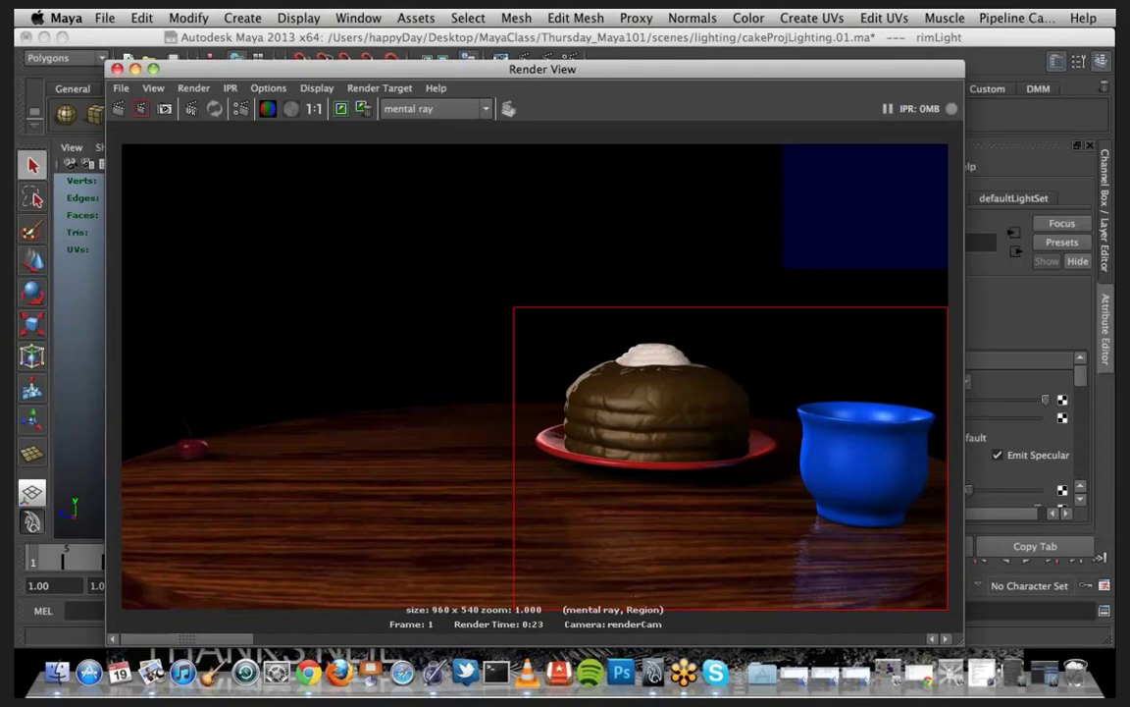
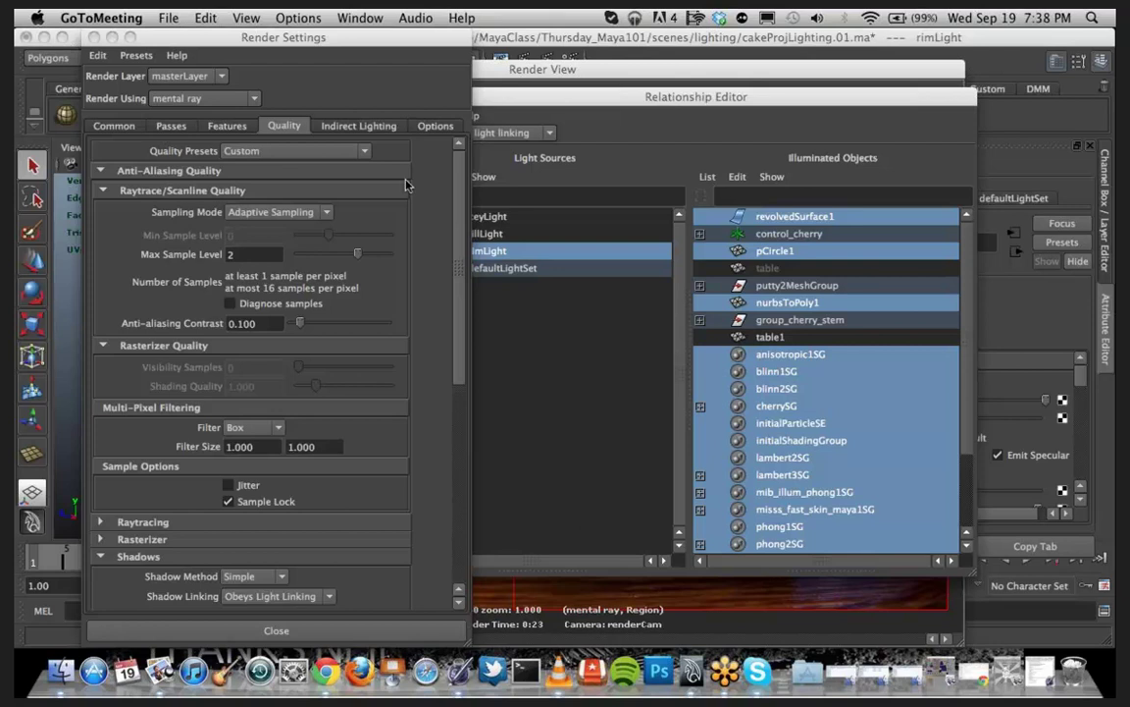
Step: Minimize the Render View and open the Light-Centric Light Linking editor
left_click(434, 37)
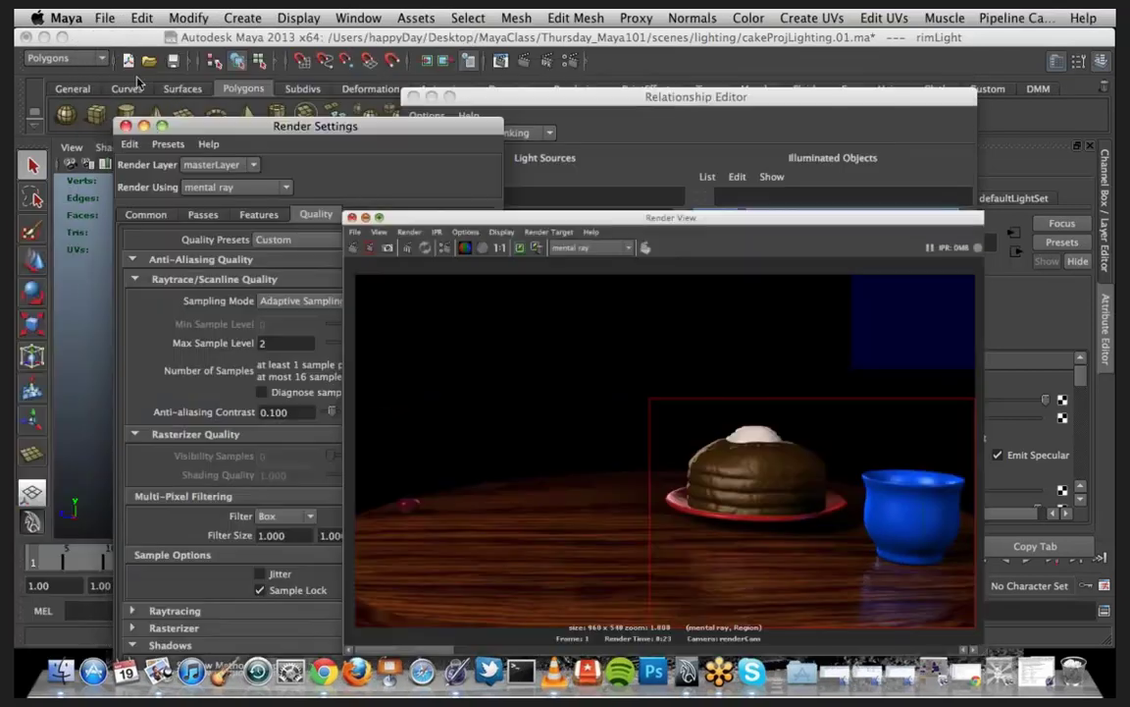
left_click(135, 68)
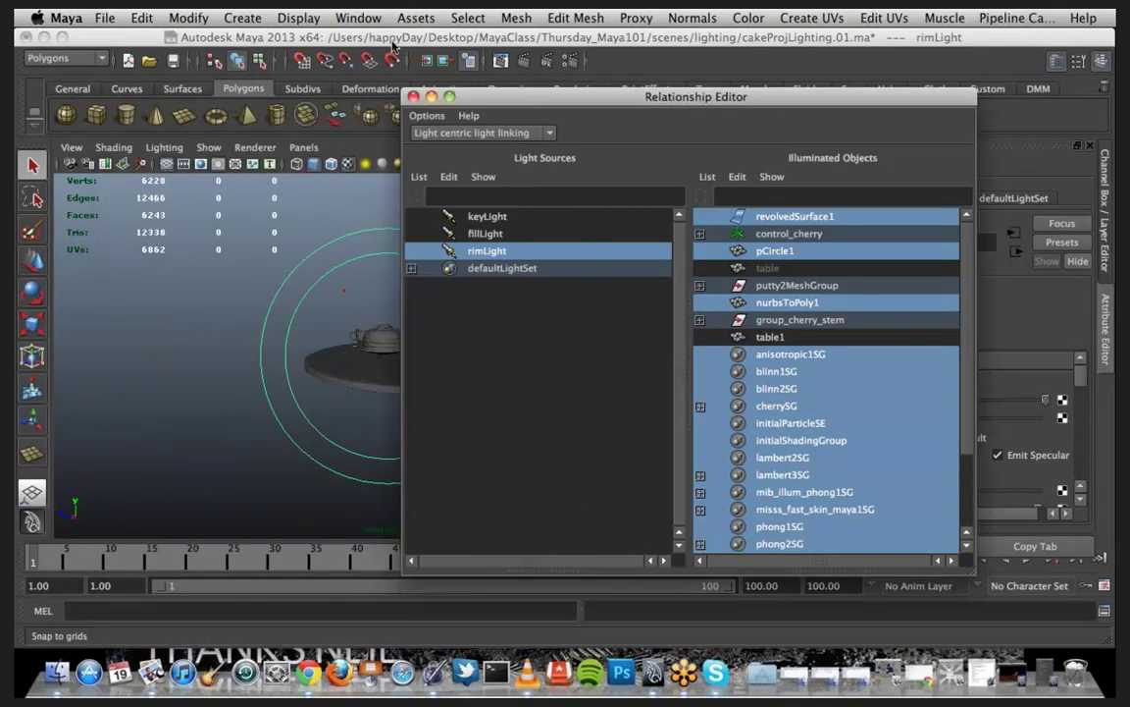
left_click(358, 18)
mouse_move(452, 96)
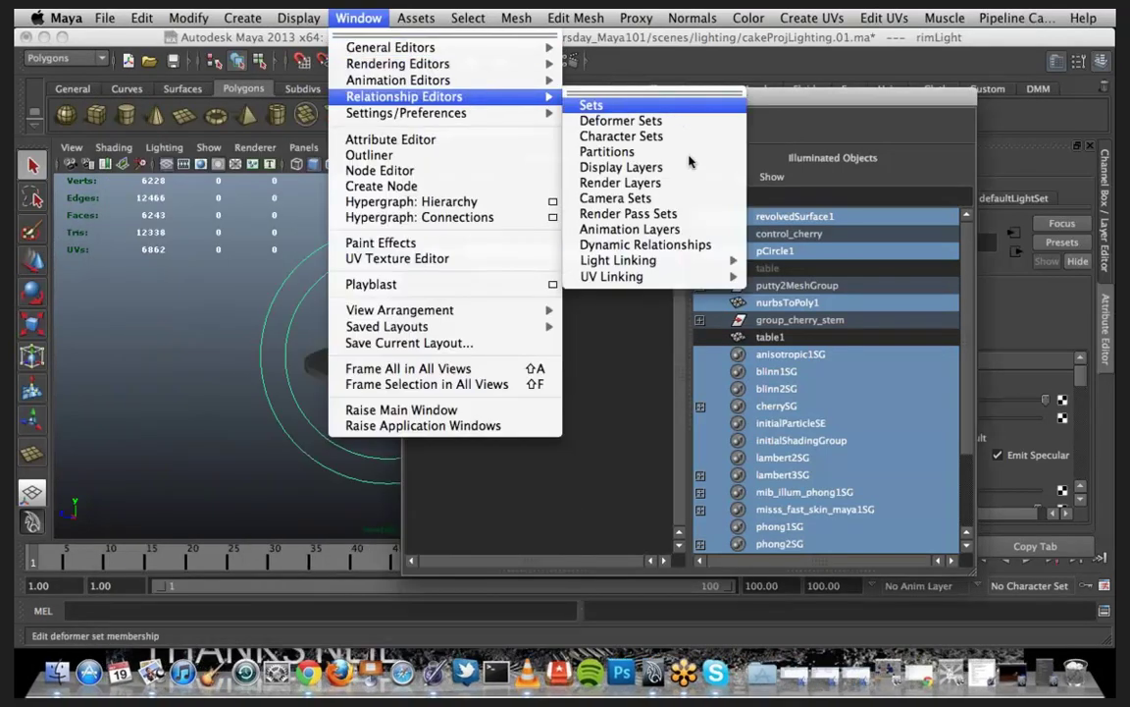
mouse_move(606, 261)
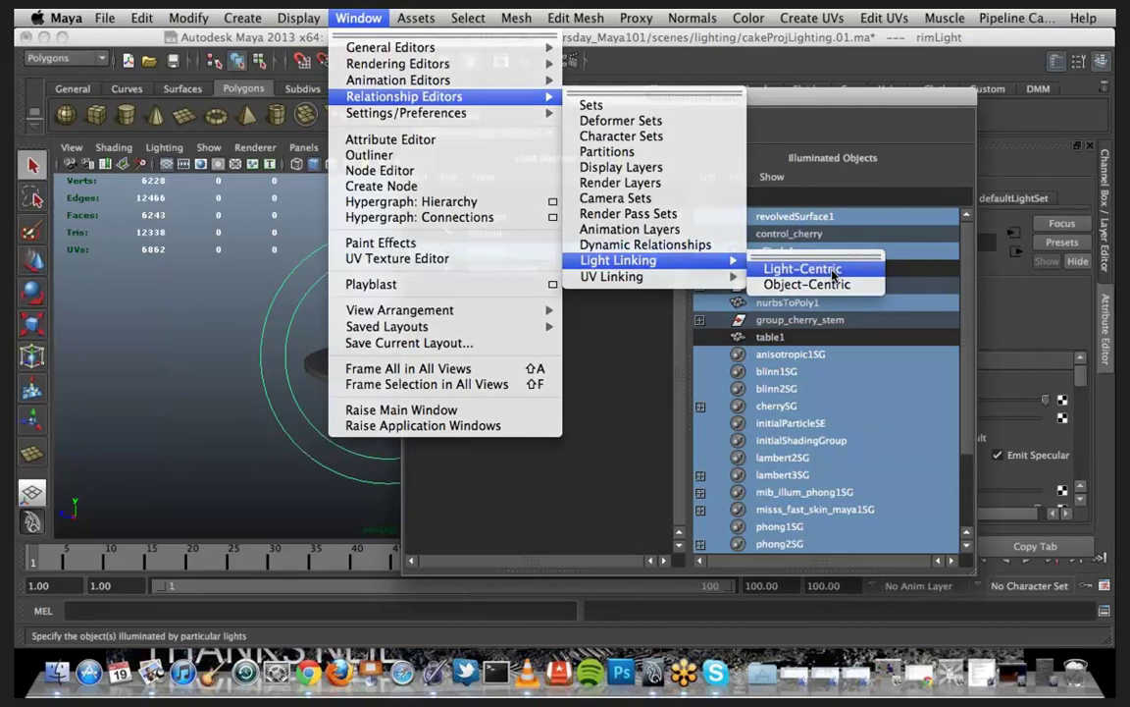
left_click(834, 274)
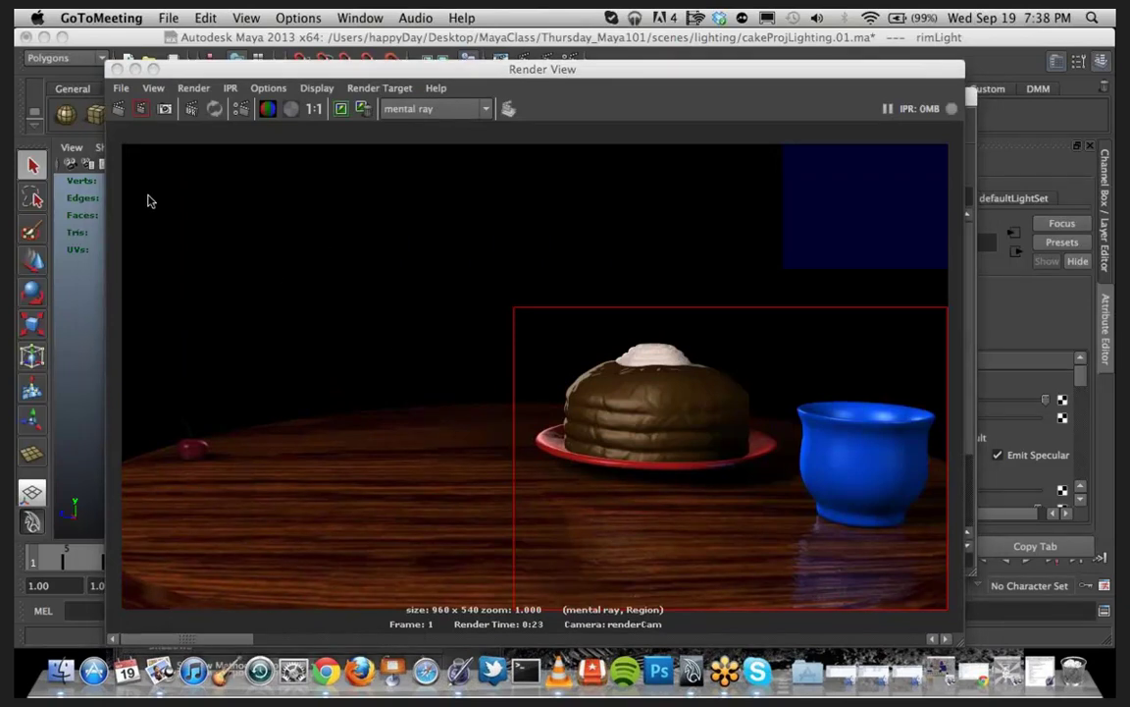
Step: Minimize both the Render View and the Light Linking editor, leaving Render Settings showing
left_click(134, 69)
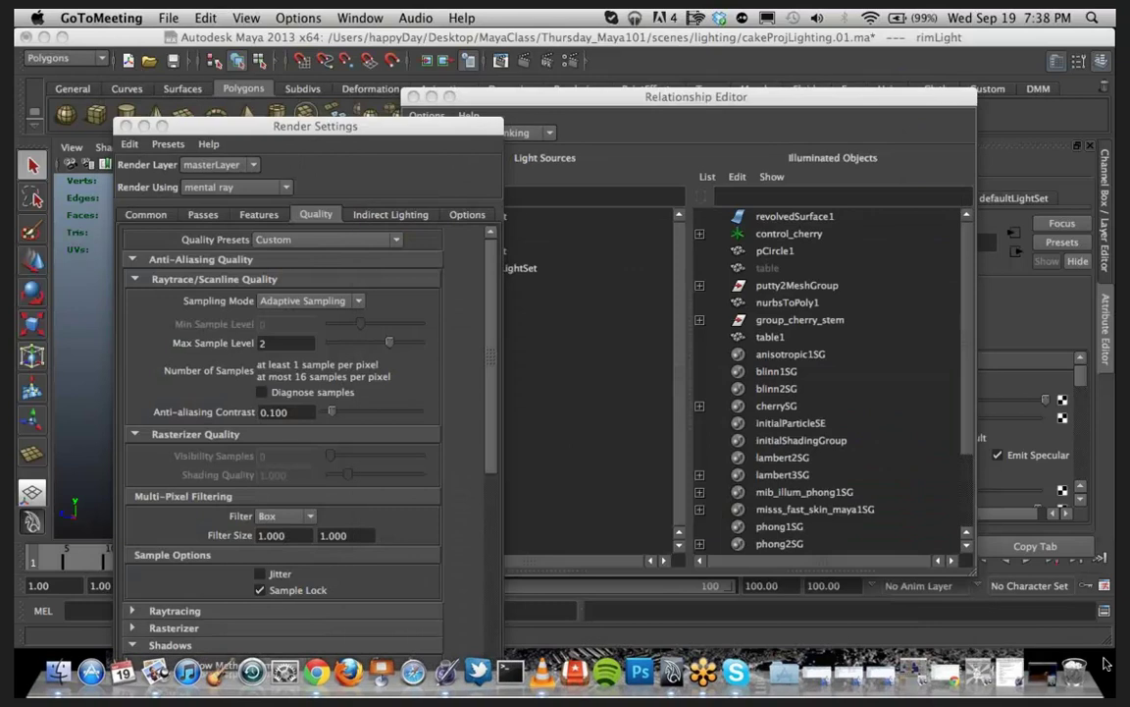
left_click(1043, 674)
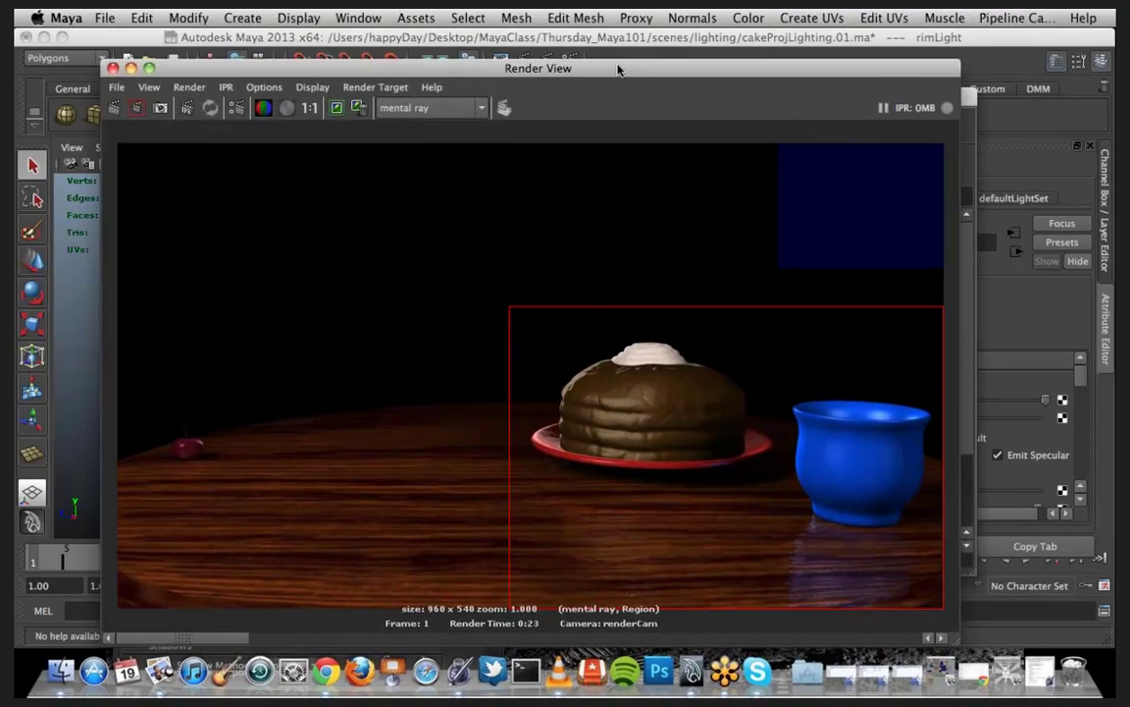
left_click_drag(634, 67, 598, 45)
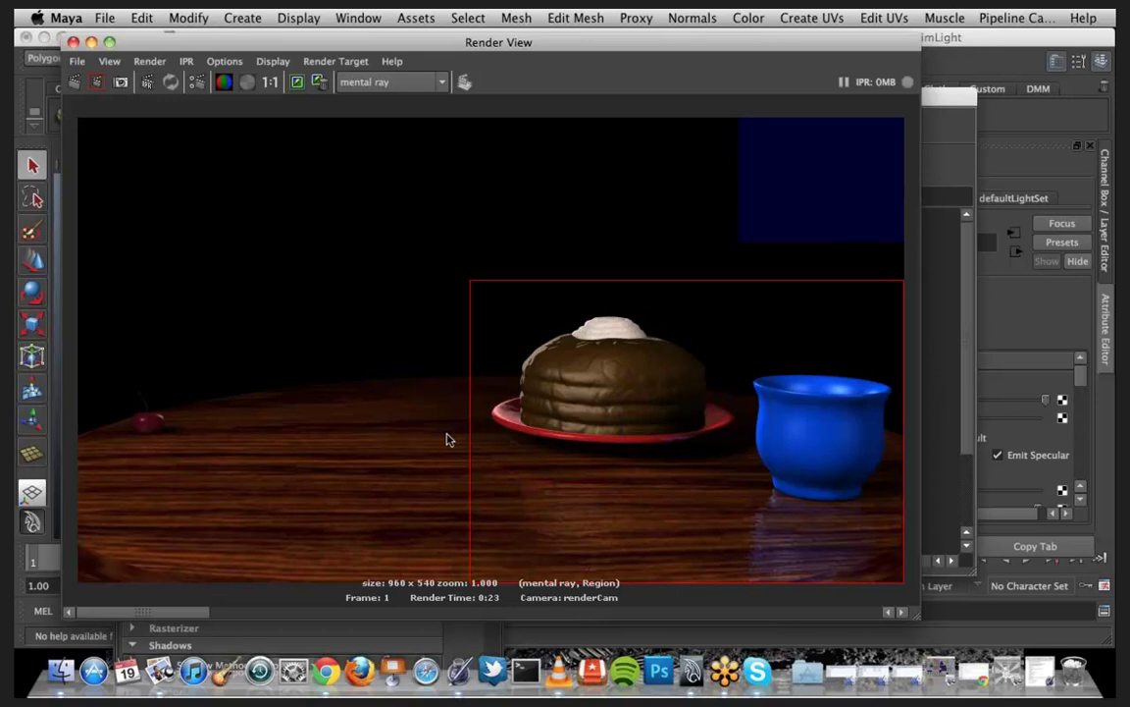
left_click(90, 43)
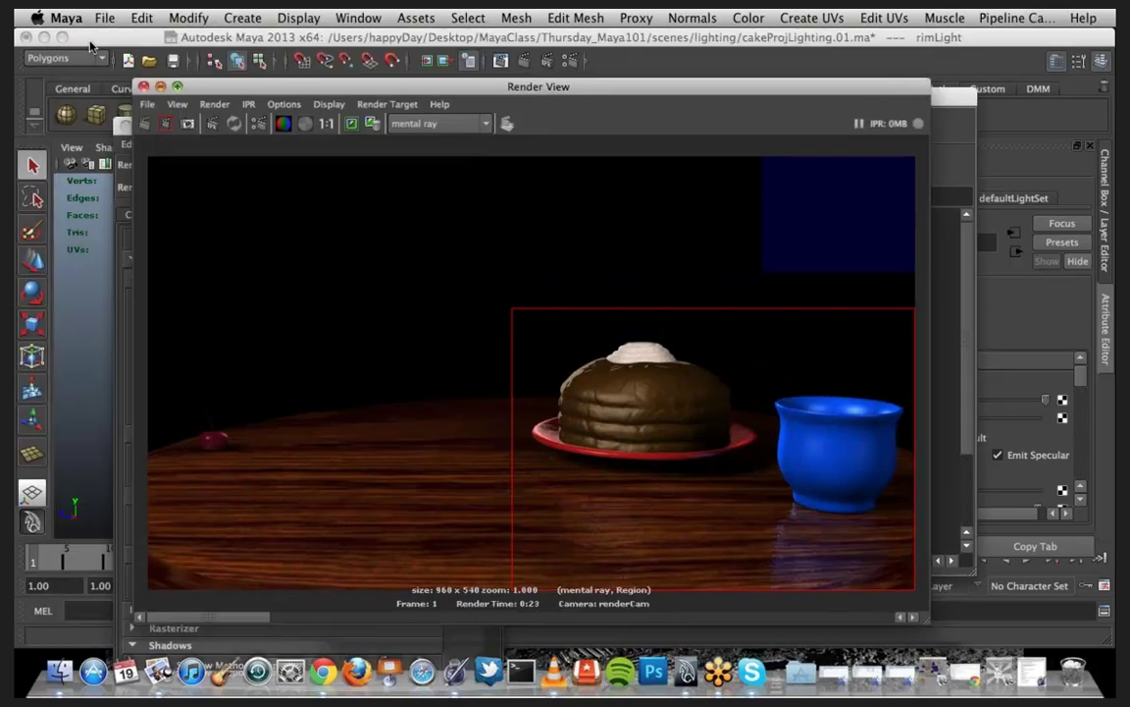
left_click(430, 97)
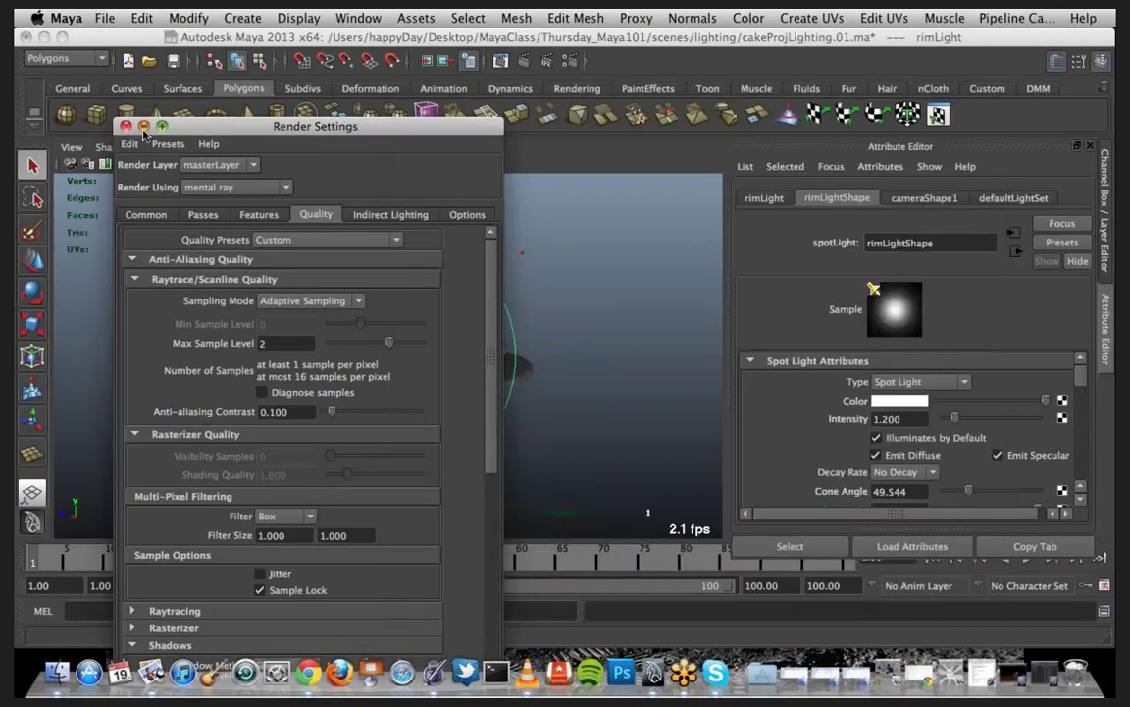
Step: Minimize Render Settings and tumble and dolly around the table through the persp camera
left_click(143, 126)
left_click(303, 147)
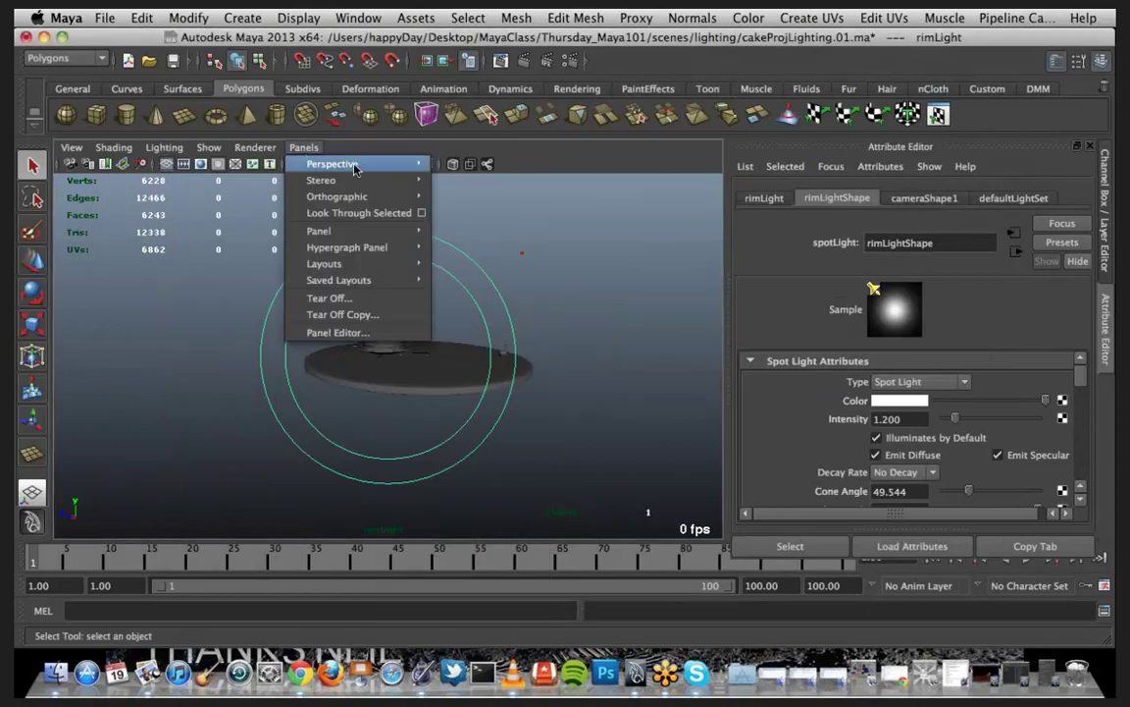
mouse_move(331, 164)
left_click(464, 180)
left_click_drag(424, 403, 443, 464, "alt")
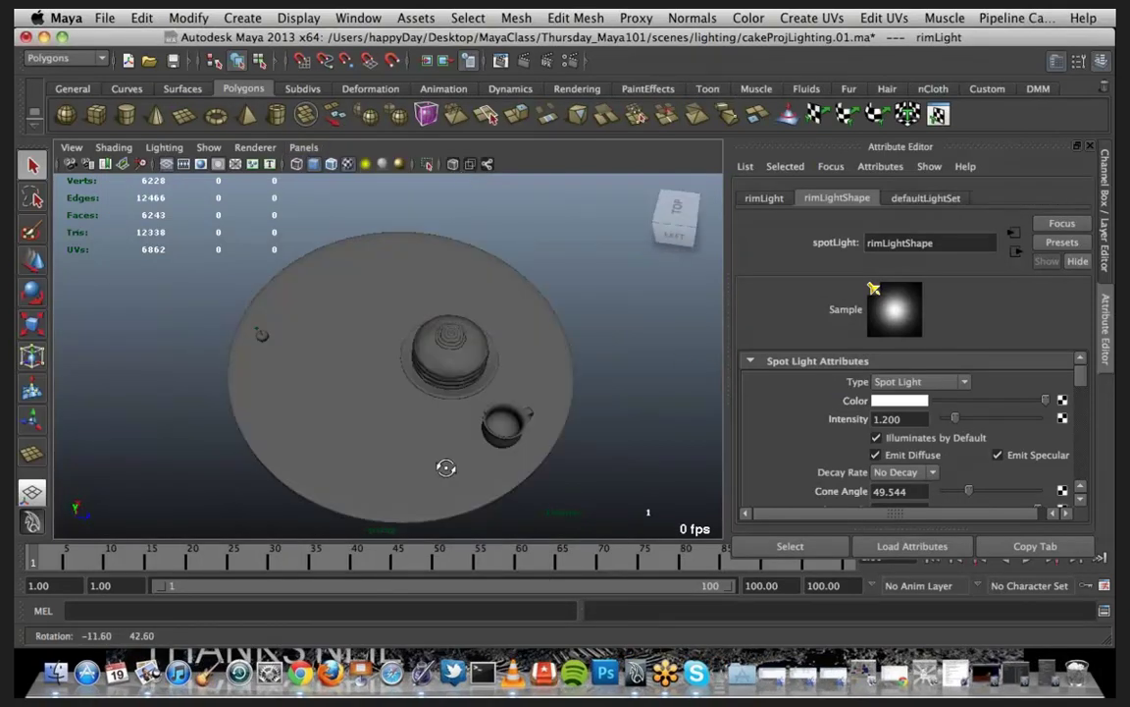
right_click_drag(443, 464, 371, 320, "alt")
left_click_drag(371, 320, 479, 447, "alt")
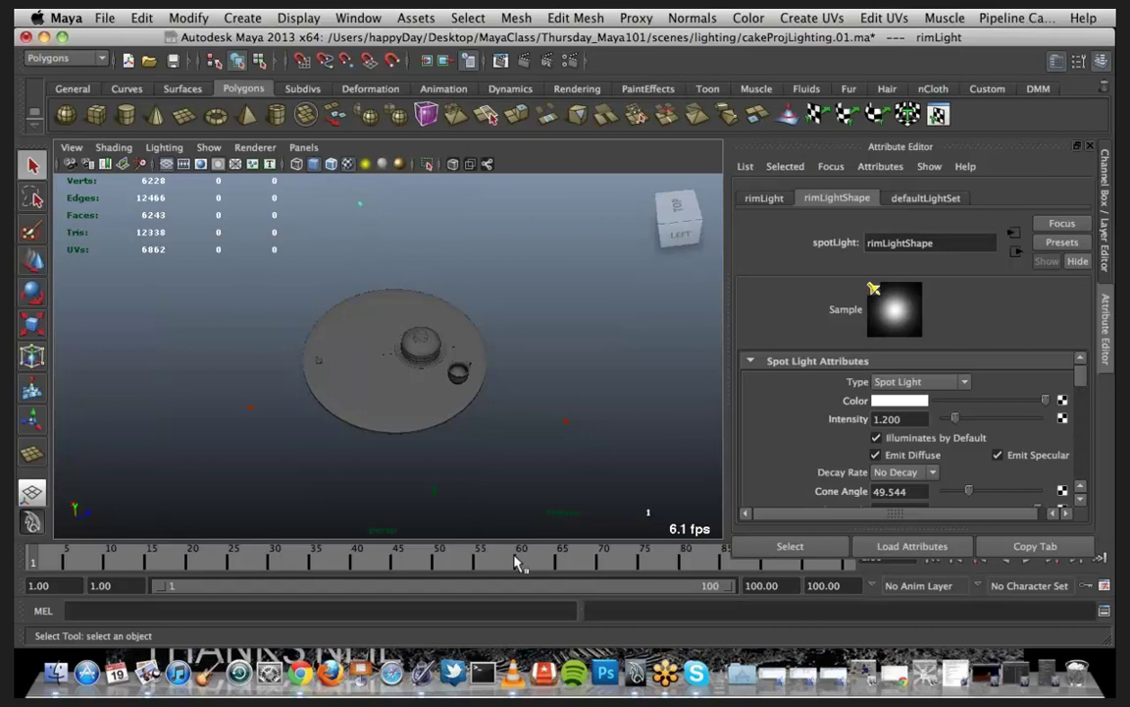
Step: Restore the minimized render windows, then minimize Render Settings and Render View again
left_click(989, 677)
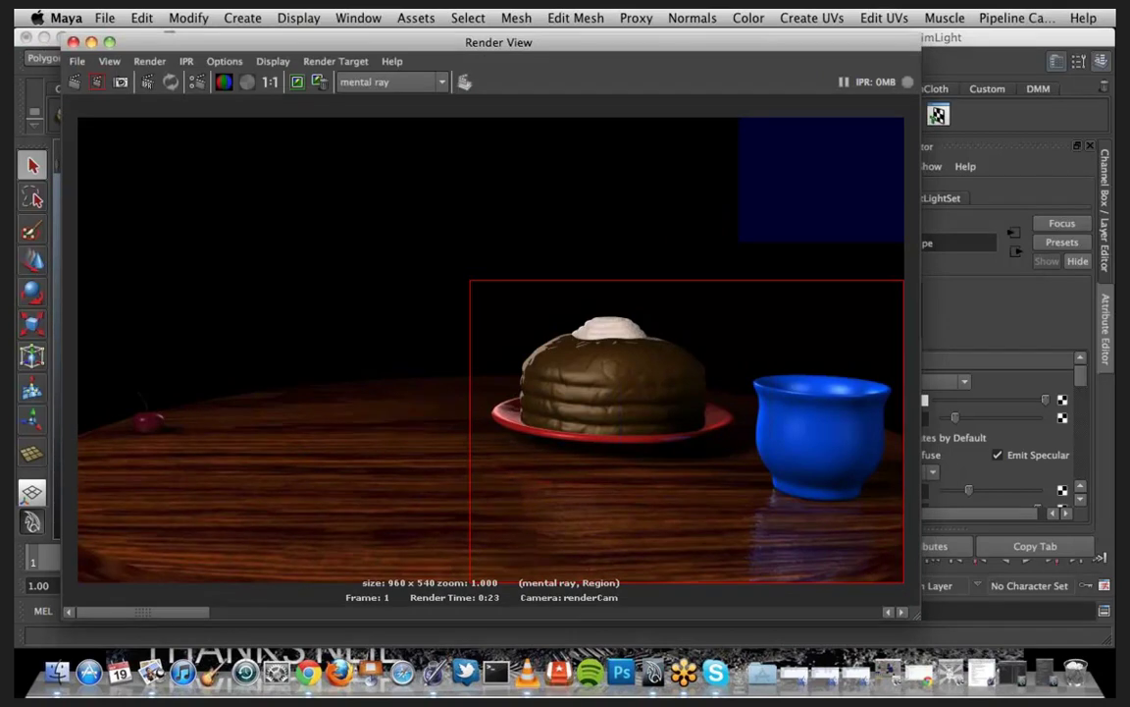
left_click(366, 686)
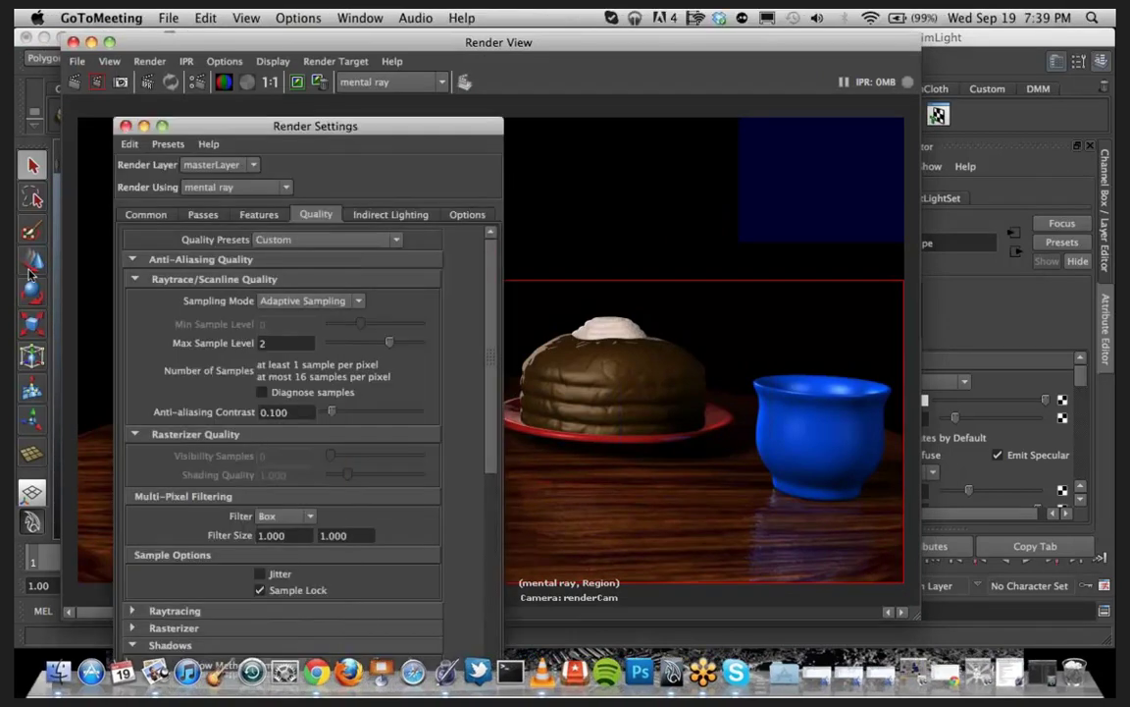
left_click(461, 673)
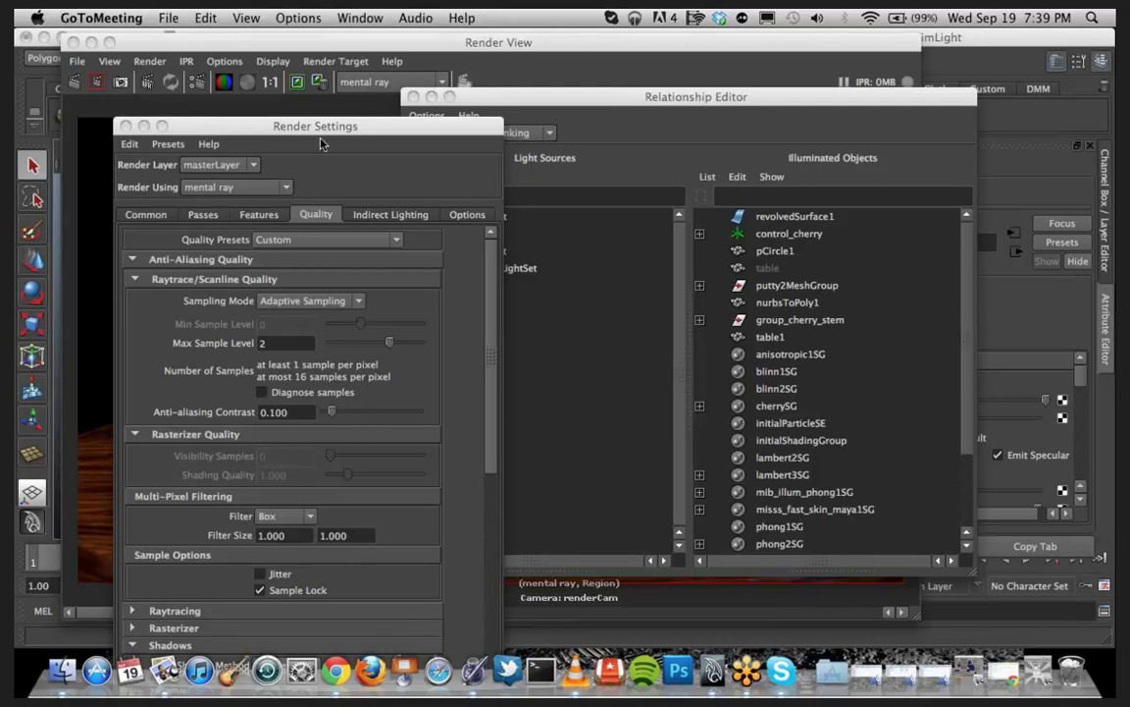
left_click(285, 131)
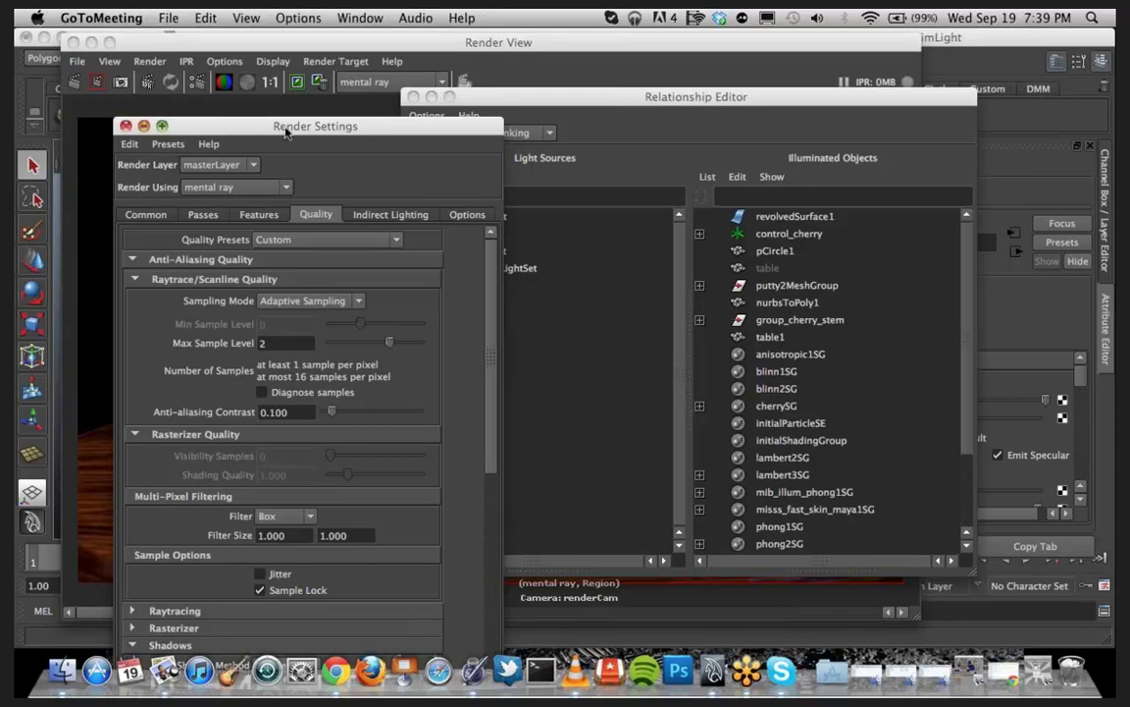
double_click(286, 132)
left_click(356, 109)
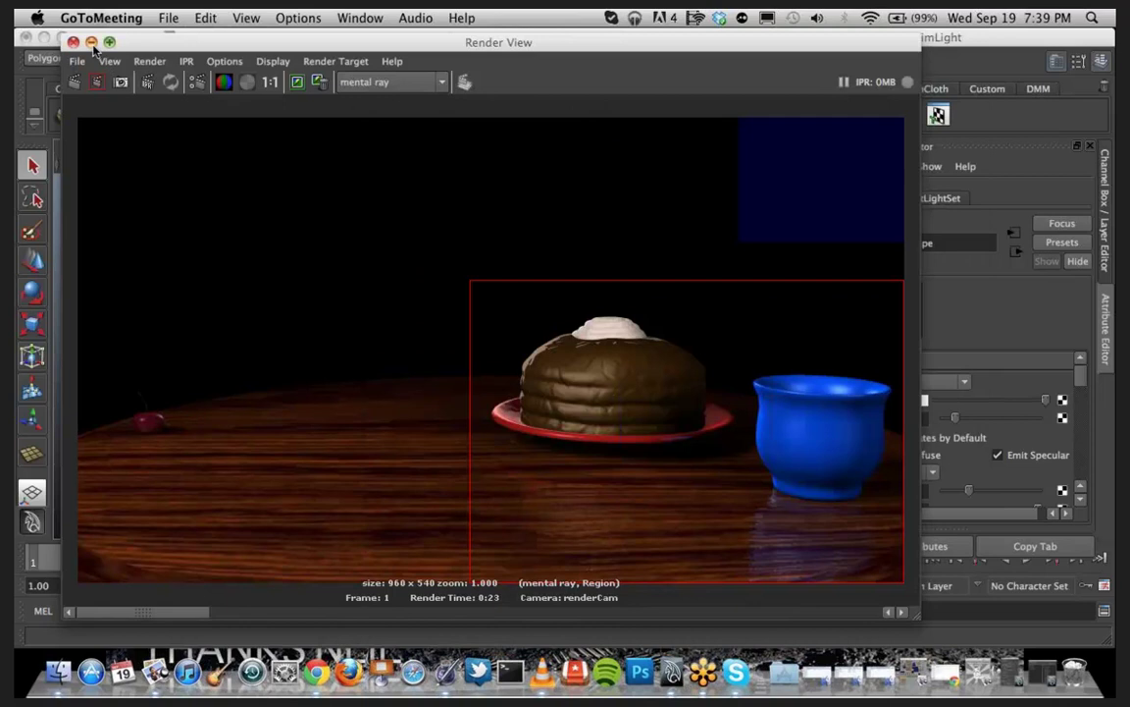
left_click(90, 42)
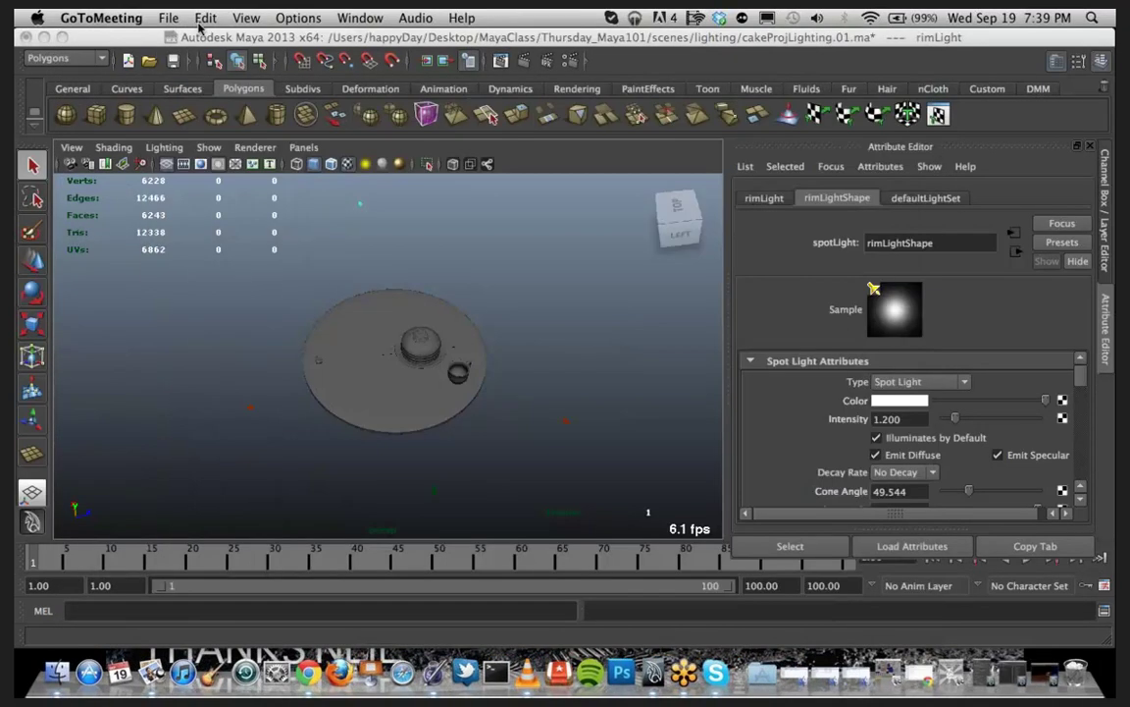
left_click(250, 35)
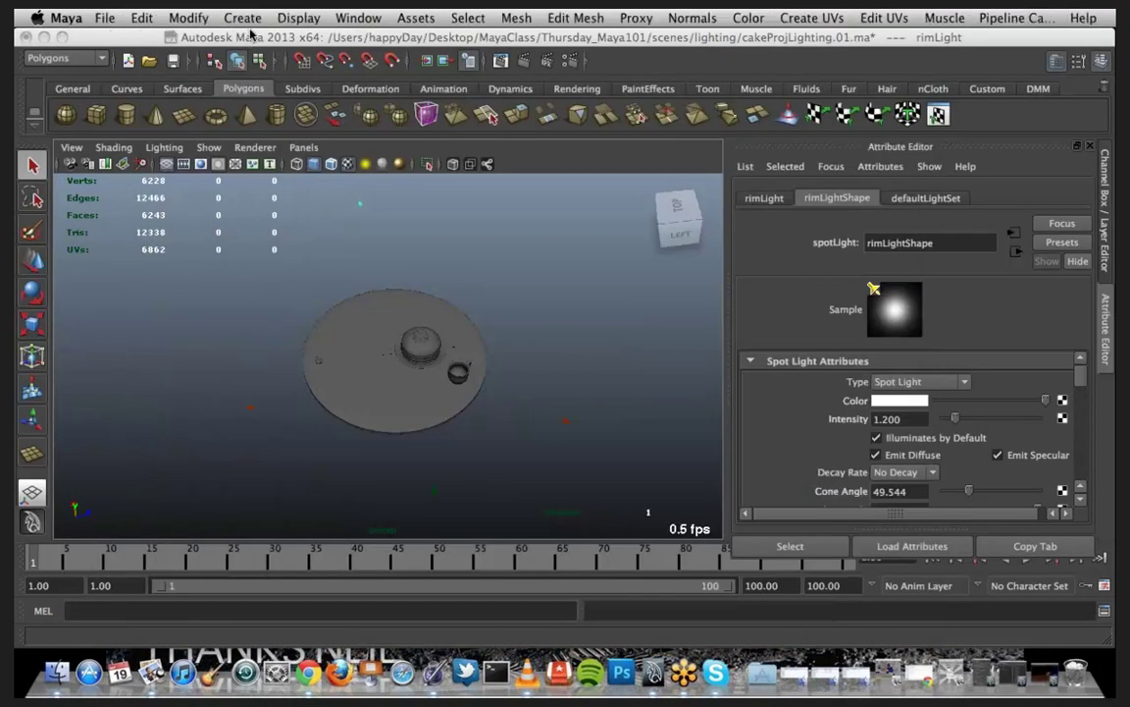
Step: Delete keyLight, fillLight and rimLight from the Outliner
left_click(358, 18)
left_click(432, 157)
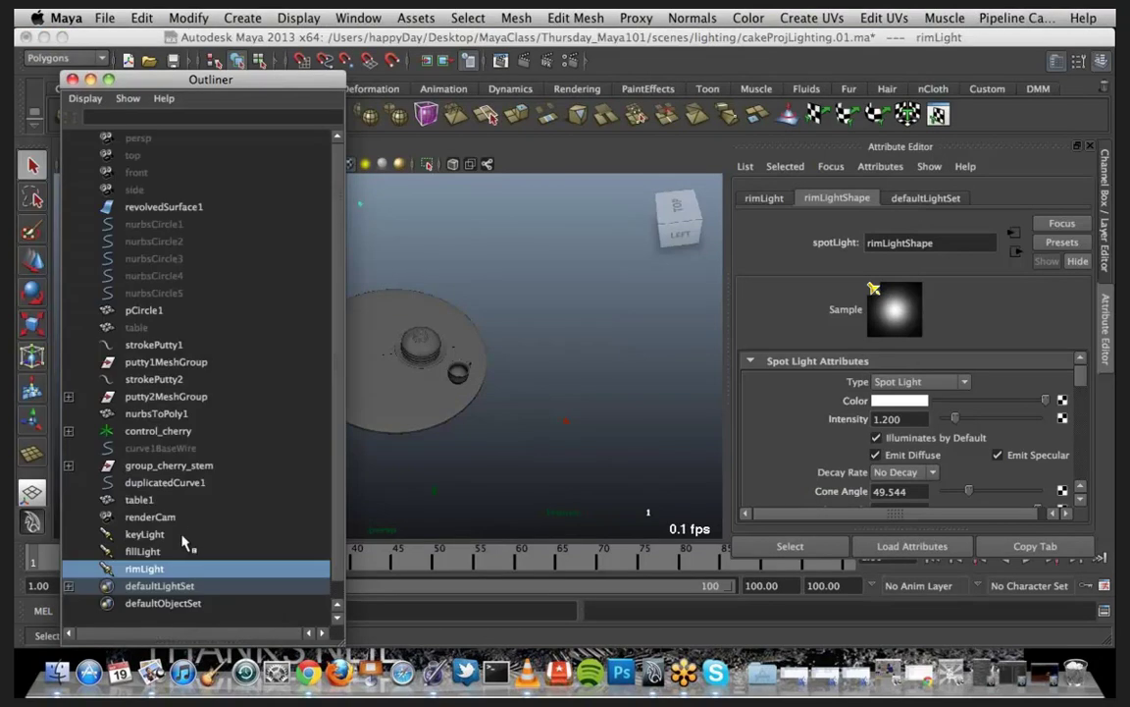
left_click(186, 536)
left_click(177, 573, "shift")
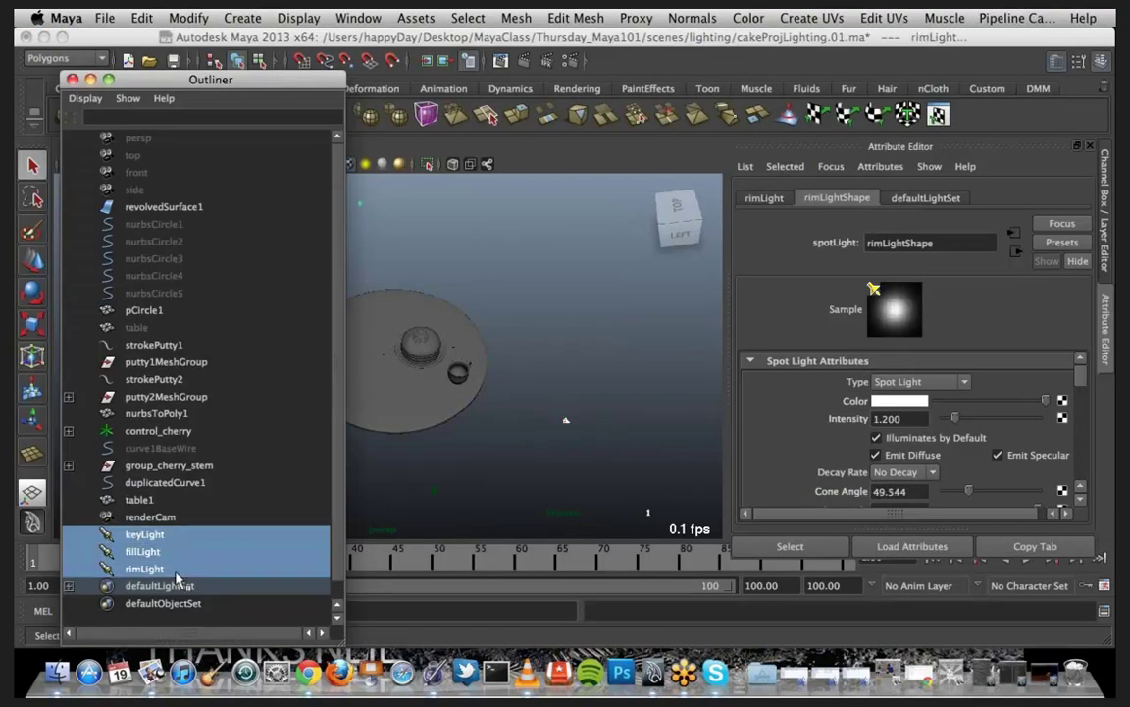
key("Delete")
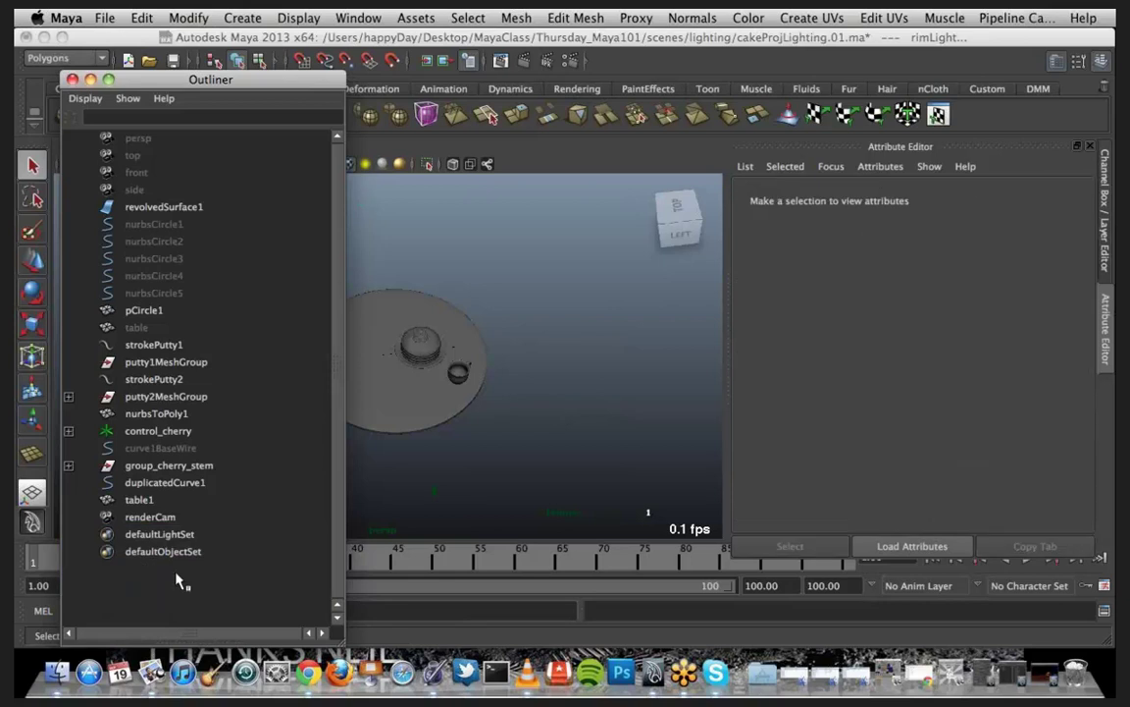
left_click(90, 78)
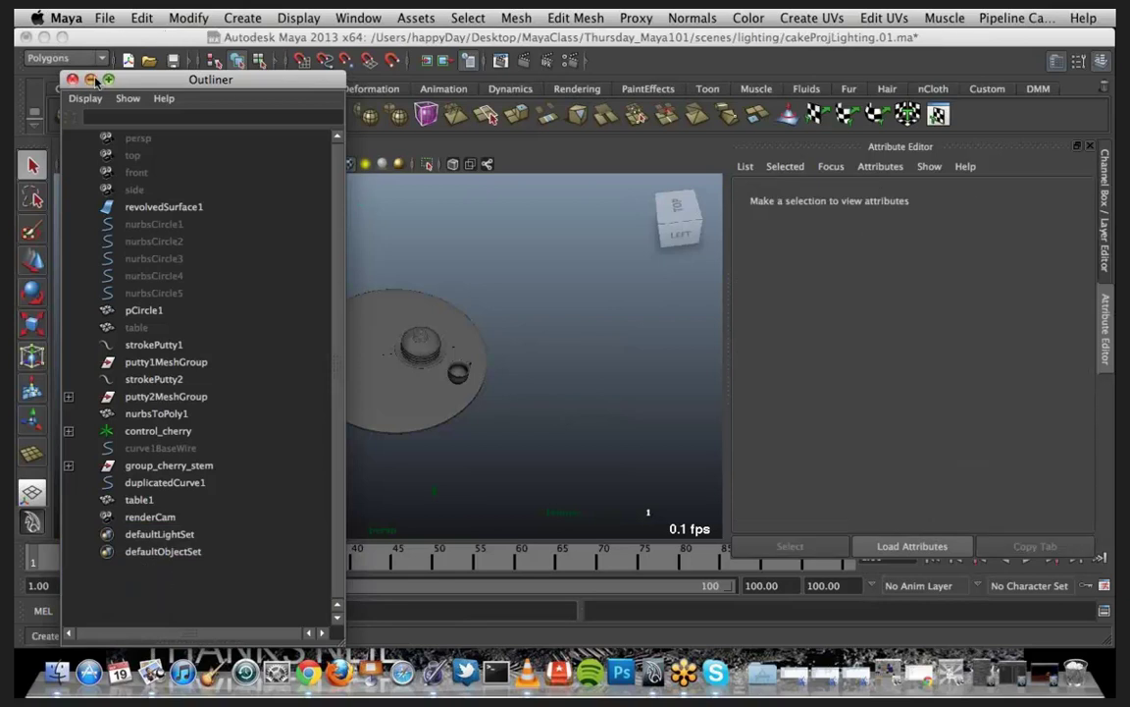
Step: Render the current frame through renderCam to confirm it comes out black
left_click(306, 147)
mouse_move(359, 163)
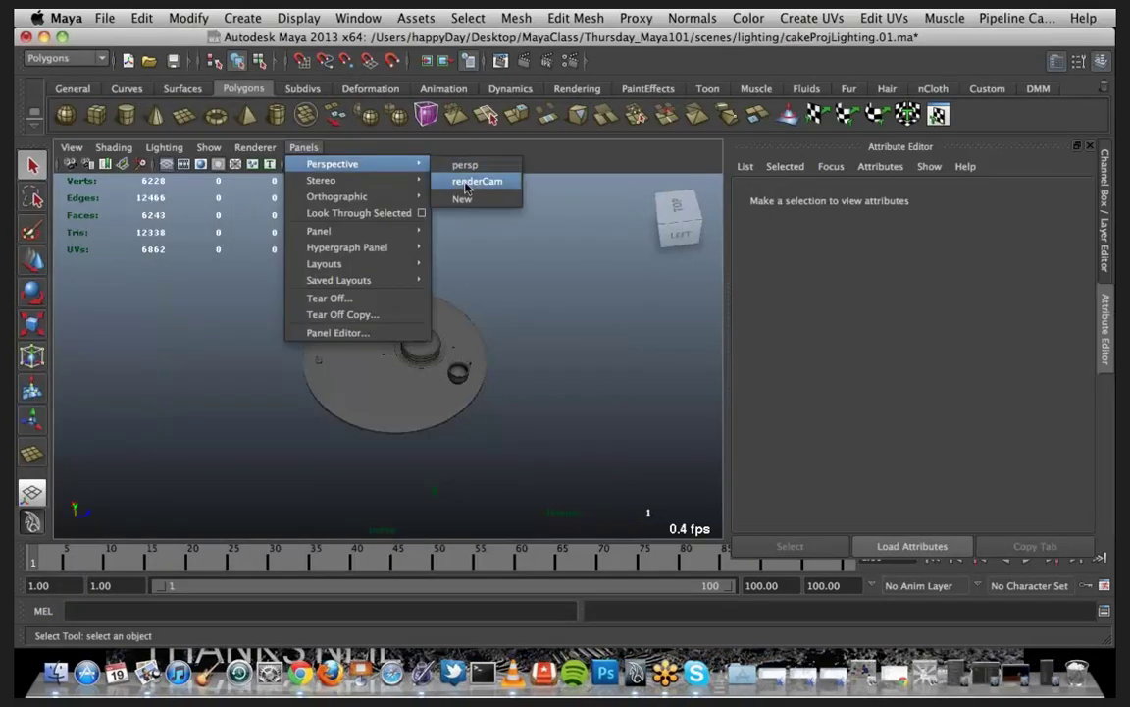
left_click(480, 176)
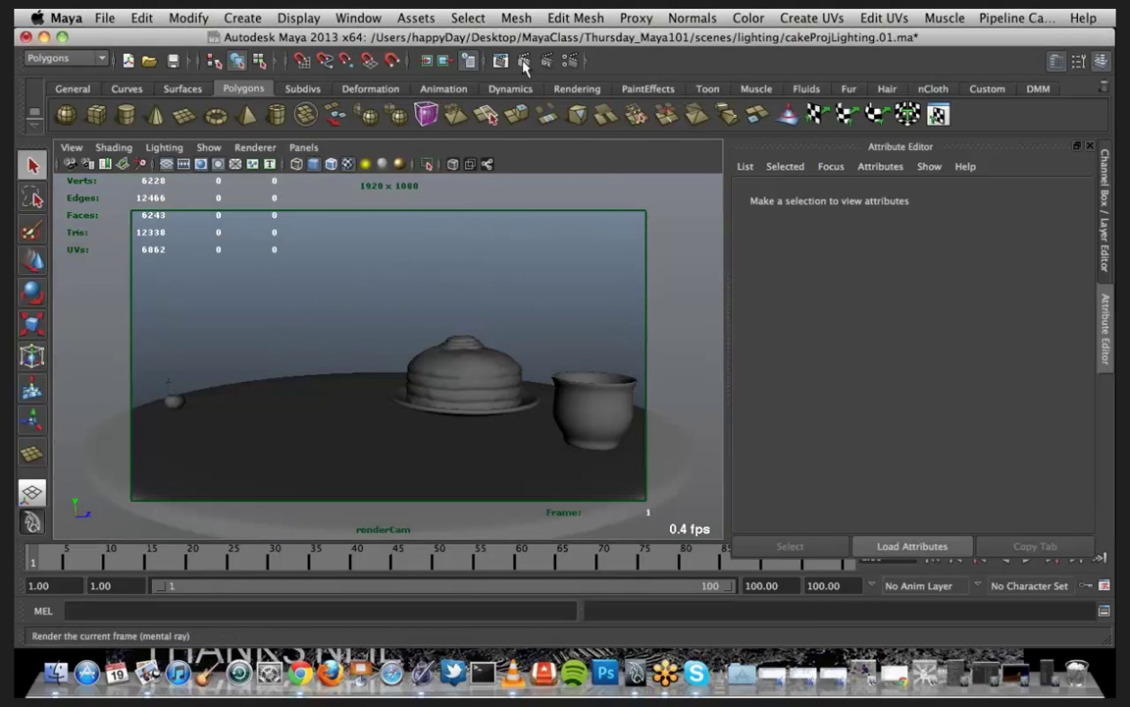
left_click(523, 61)
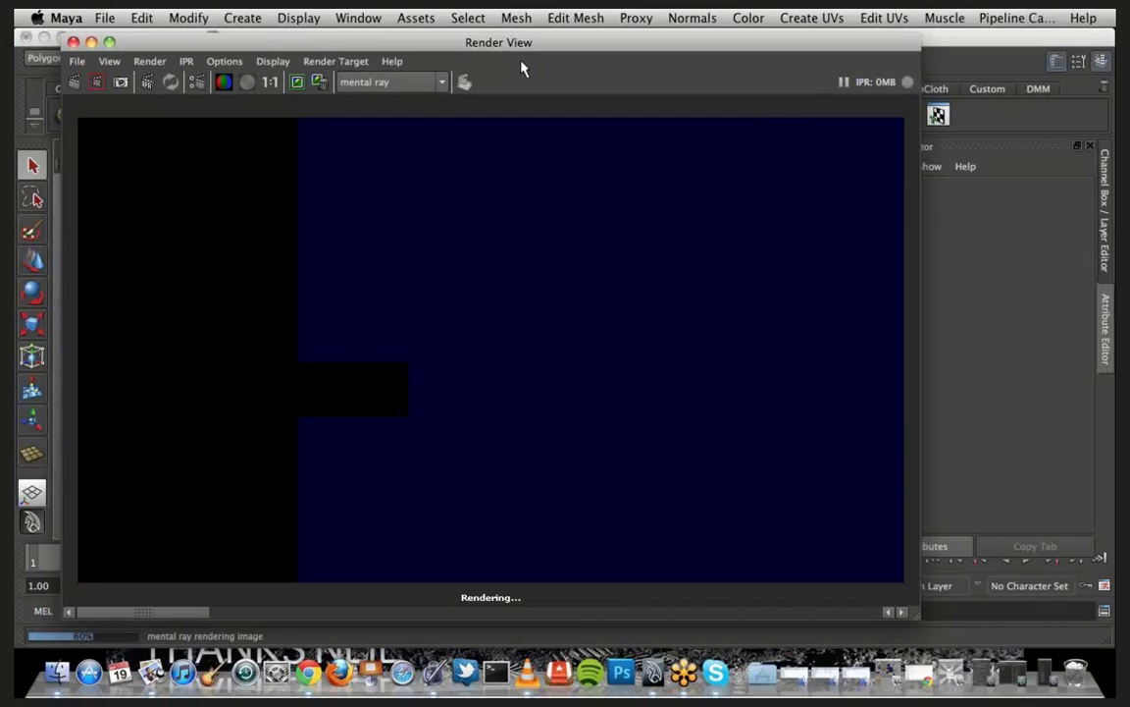
left_click(92, 44)
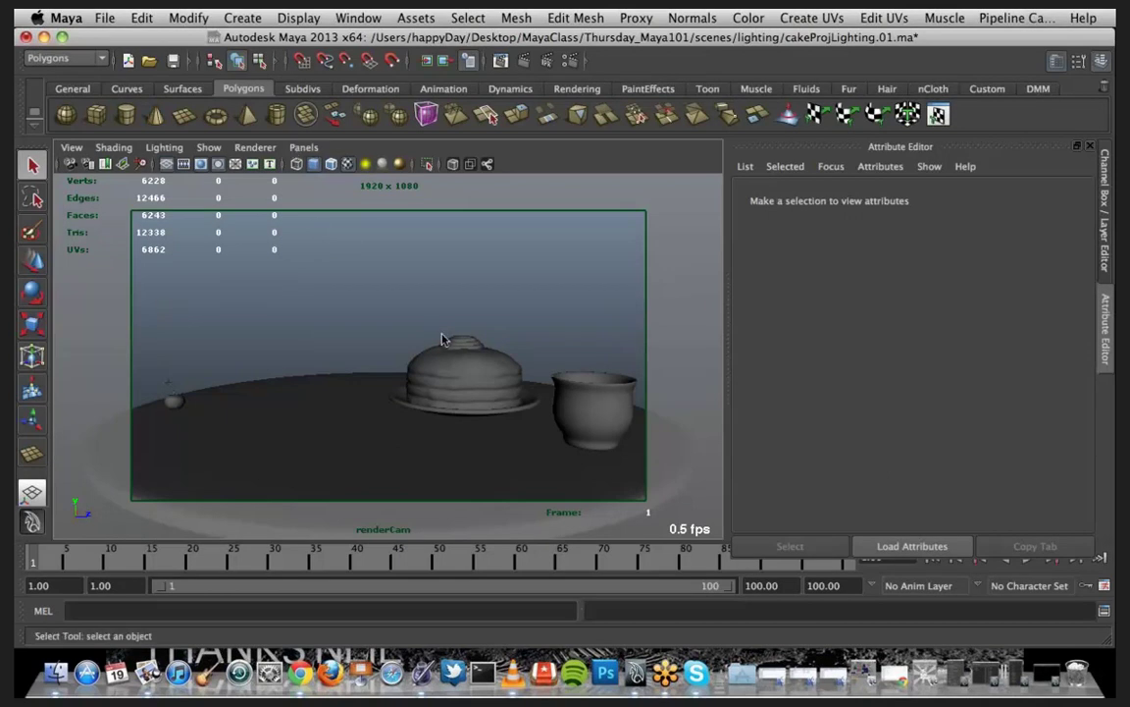
Step: Switch the viewport back to the persp camera and tumble slightly around the table
left_click(302, 147)
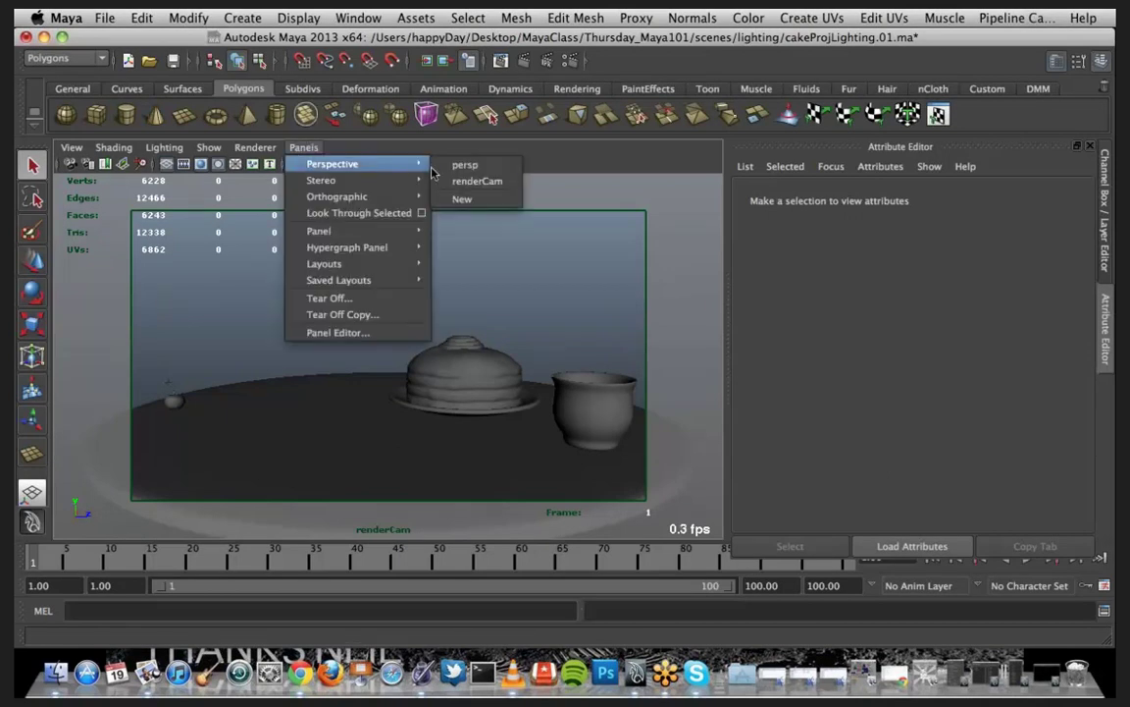
left_click(462, 162)
left_click_drag(484, 371, 409, 323, "alt")
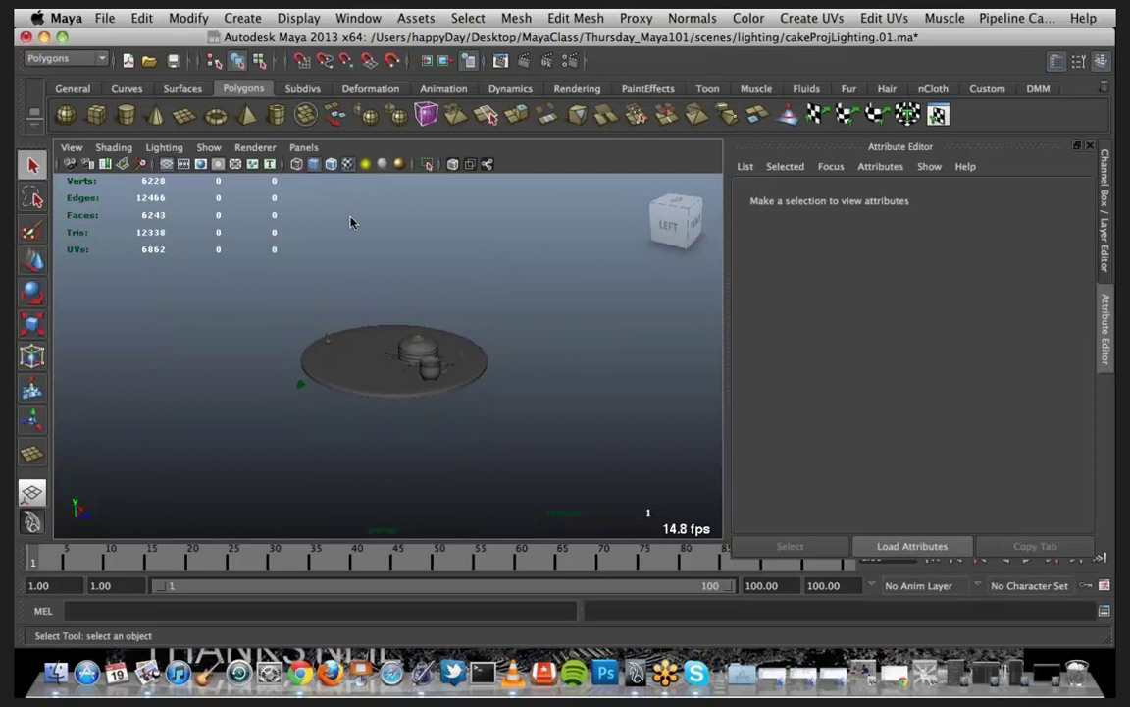
key("space")
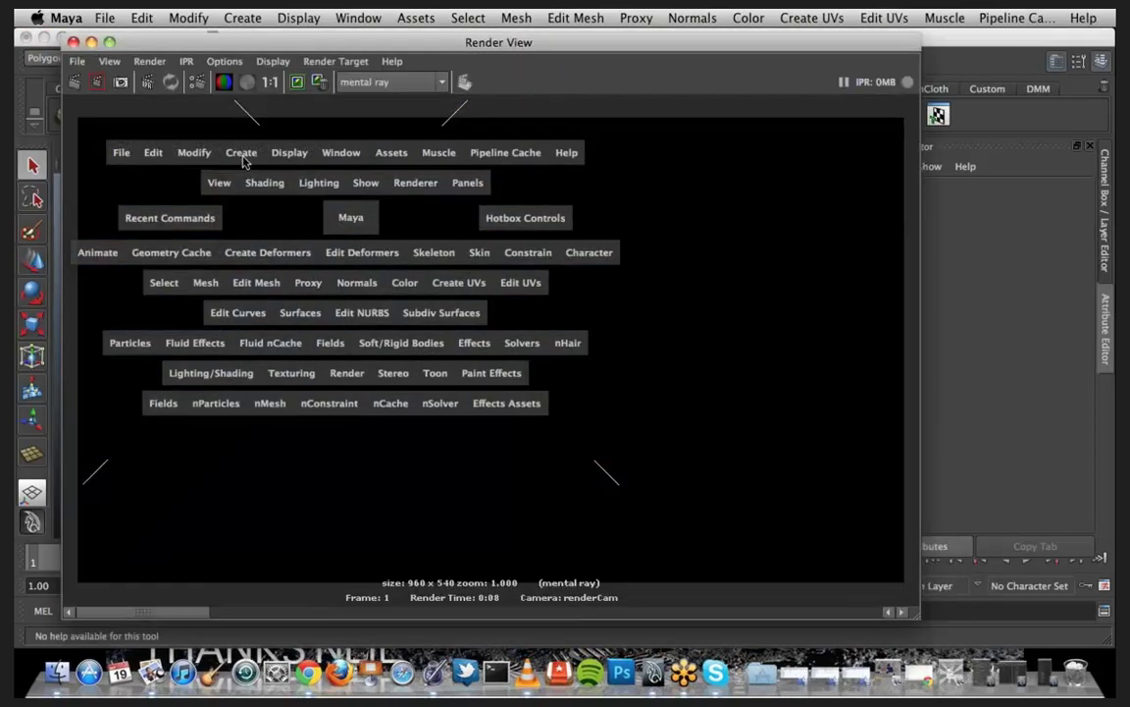
Step: Create an area light and minimize the Render View to see the scene
left_click(242, 153)
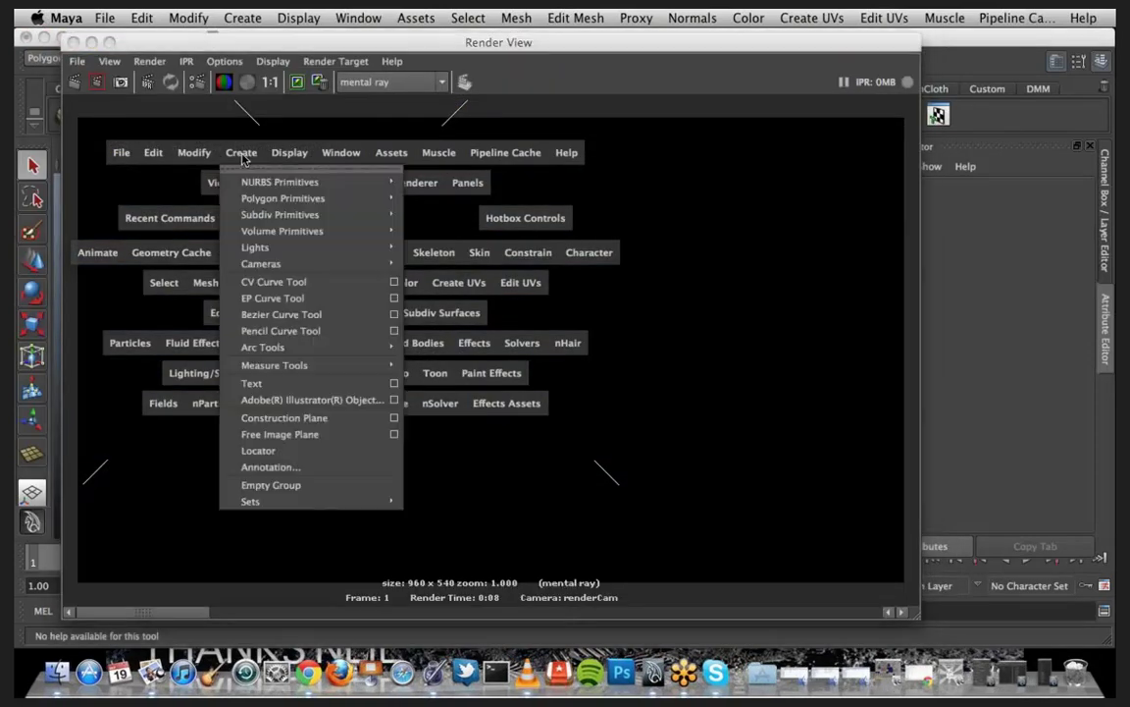
mouse_move(373, 248)
left_click(484, 321)
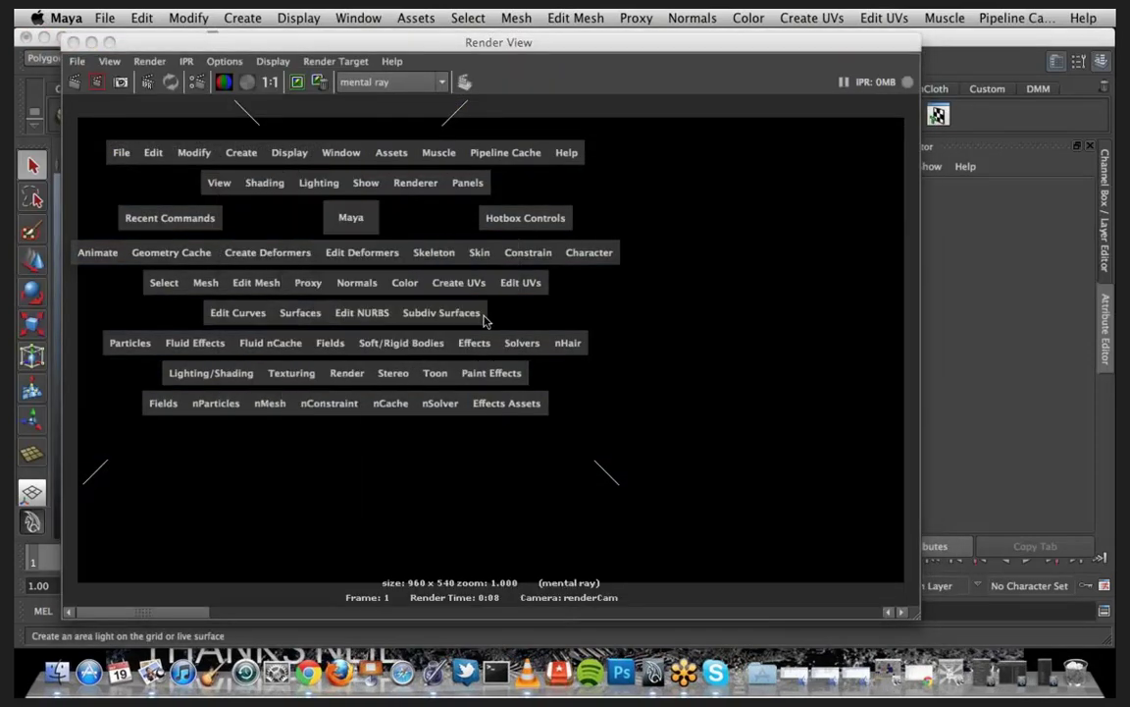
left_click(99, 71)
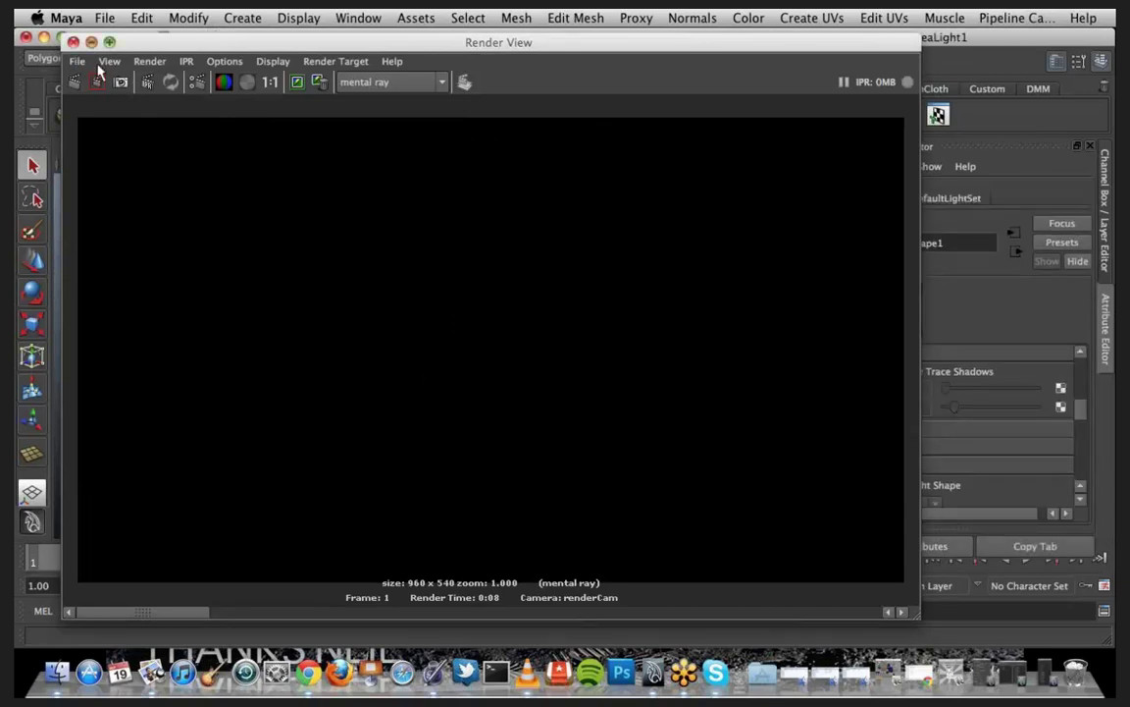
left_click(91, 42)
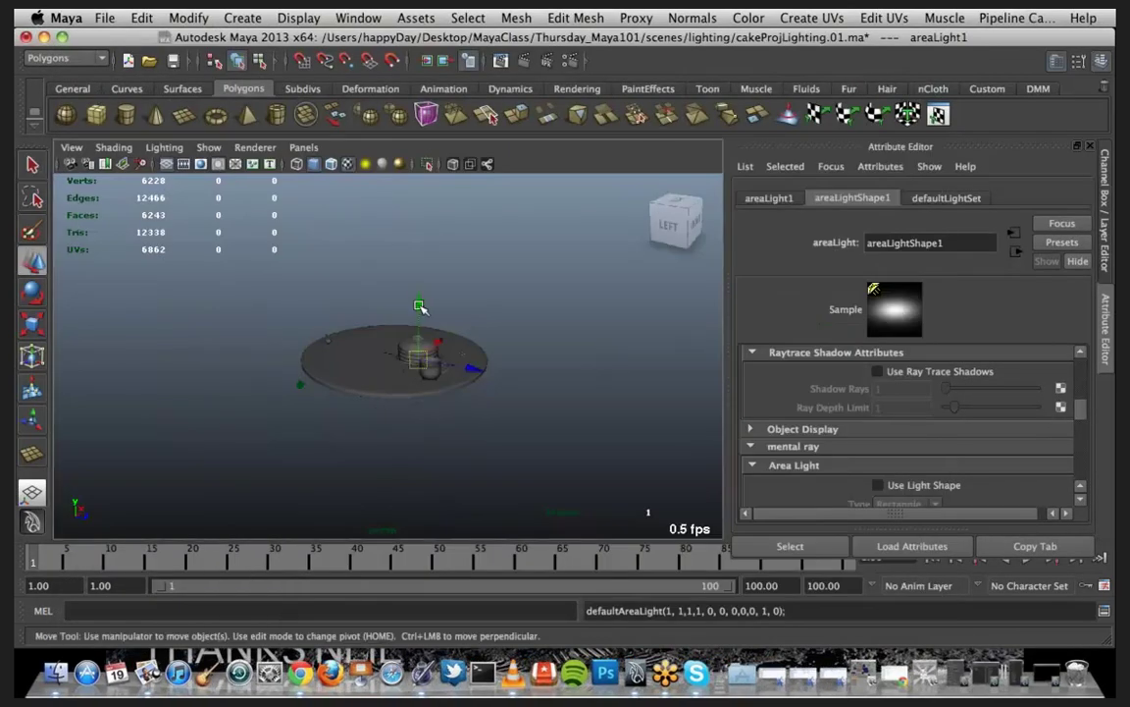
Step: Move the area light up and behind the plate and rotate it toward the cake
left_click_drag(420, 307, 423, 251)
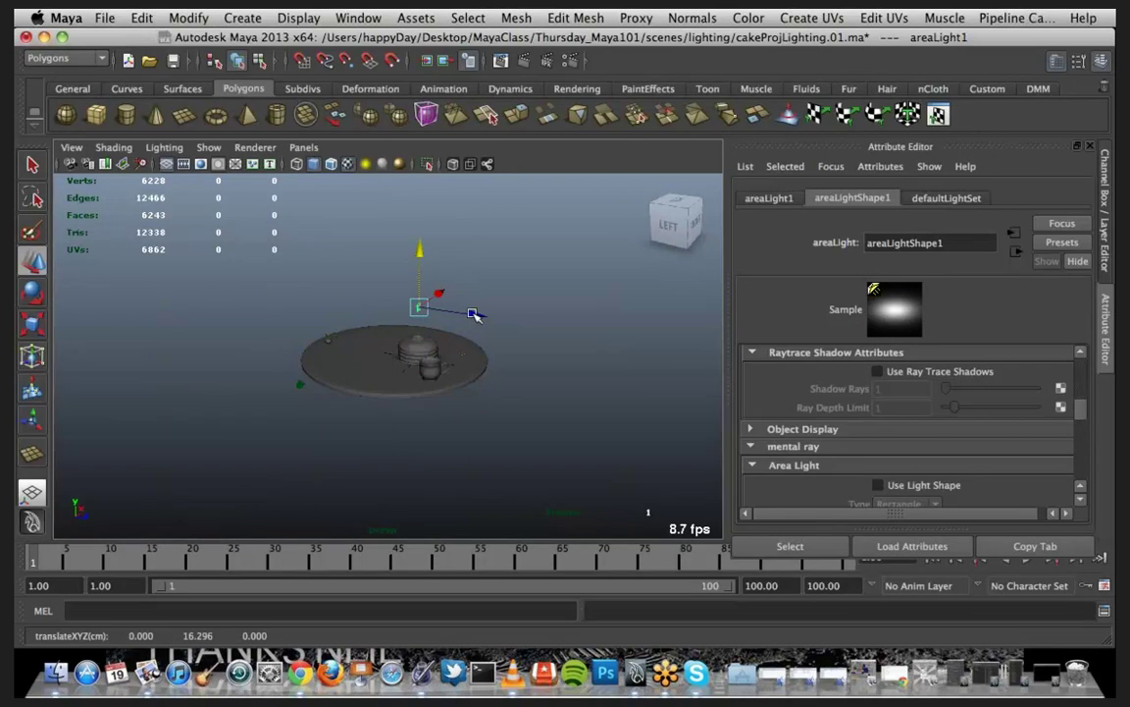
left_click_drag(473, 314, 350, 287)
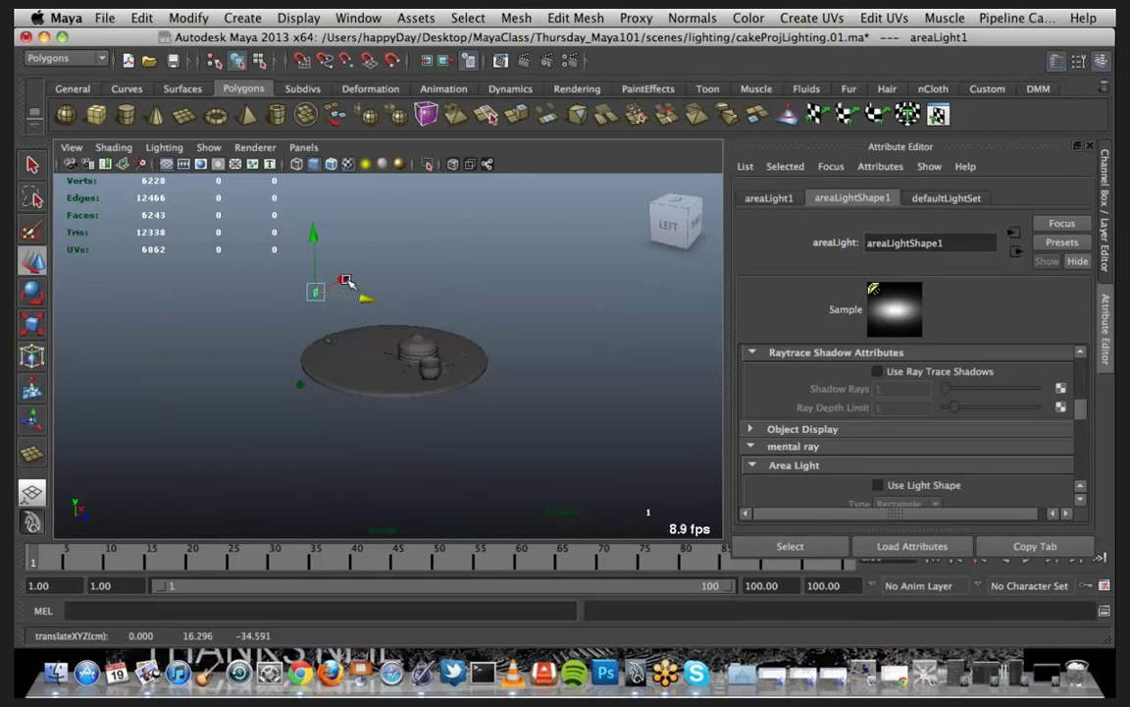
right_click_drag(371, 394, 391, 388, "alt")
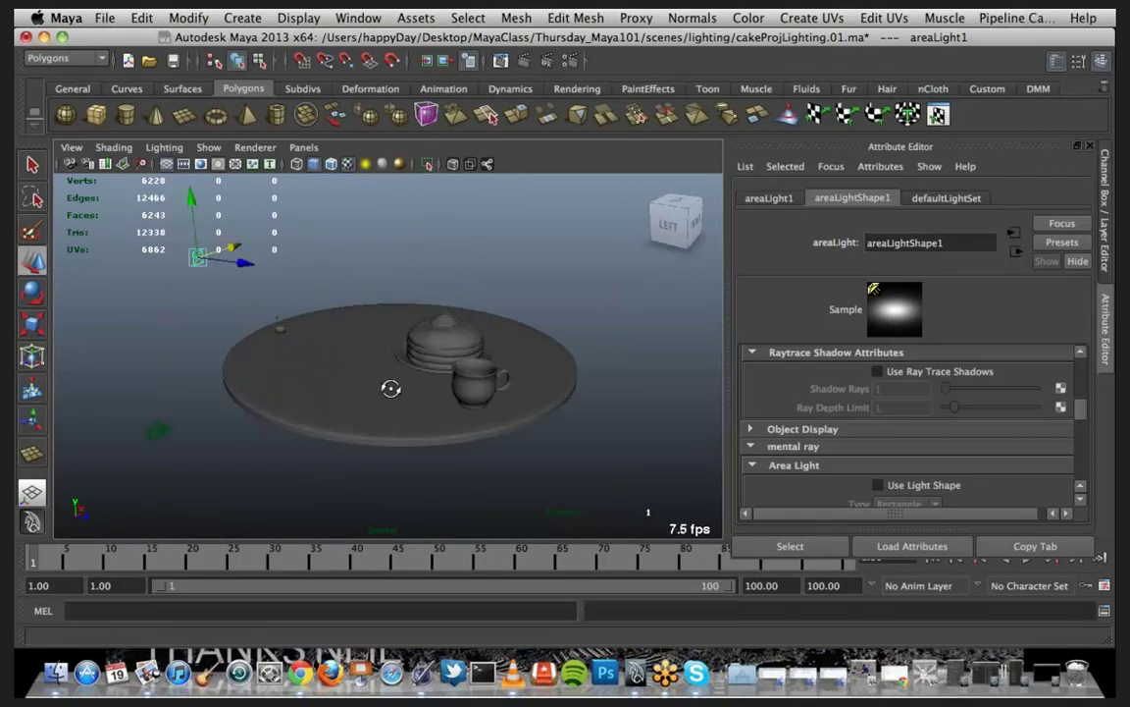
left_click_drag(390, 388, 323, 424, "alt")
key("e")
left_click_drag(291, 330, 233, 338)
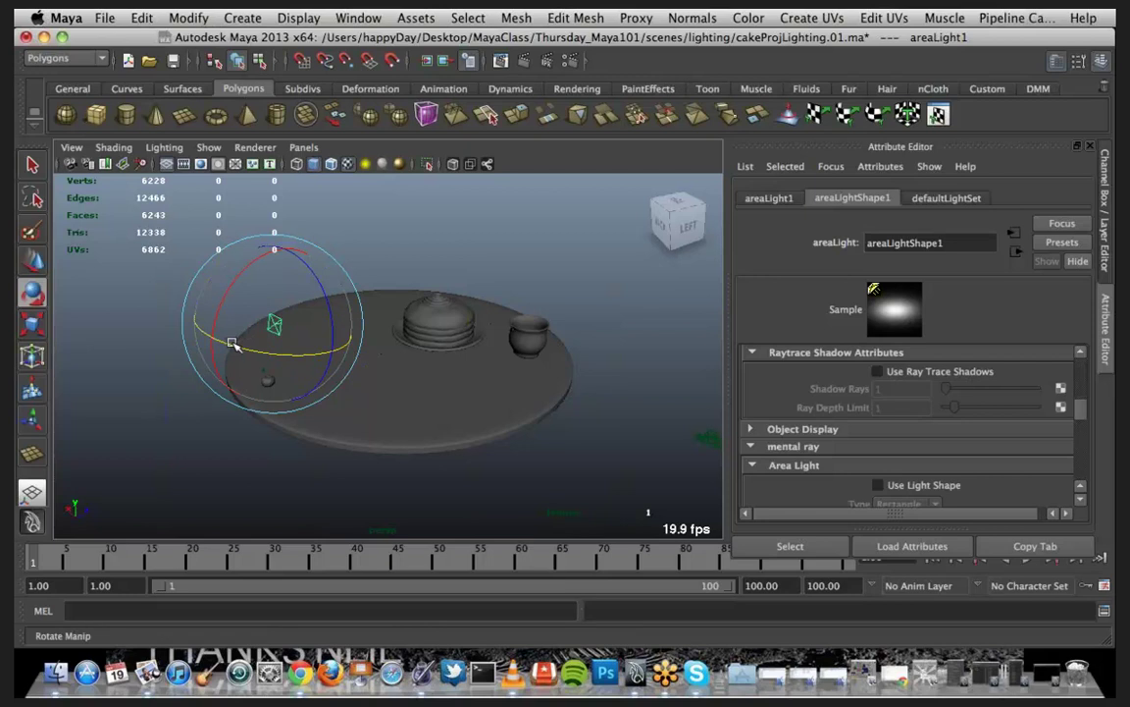
key("w")
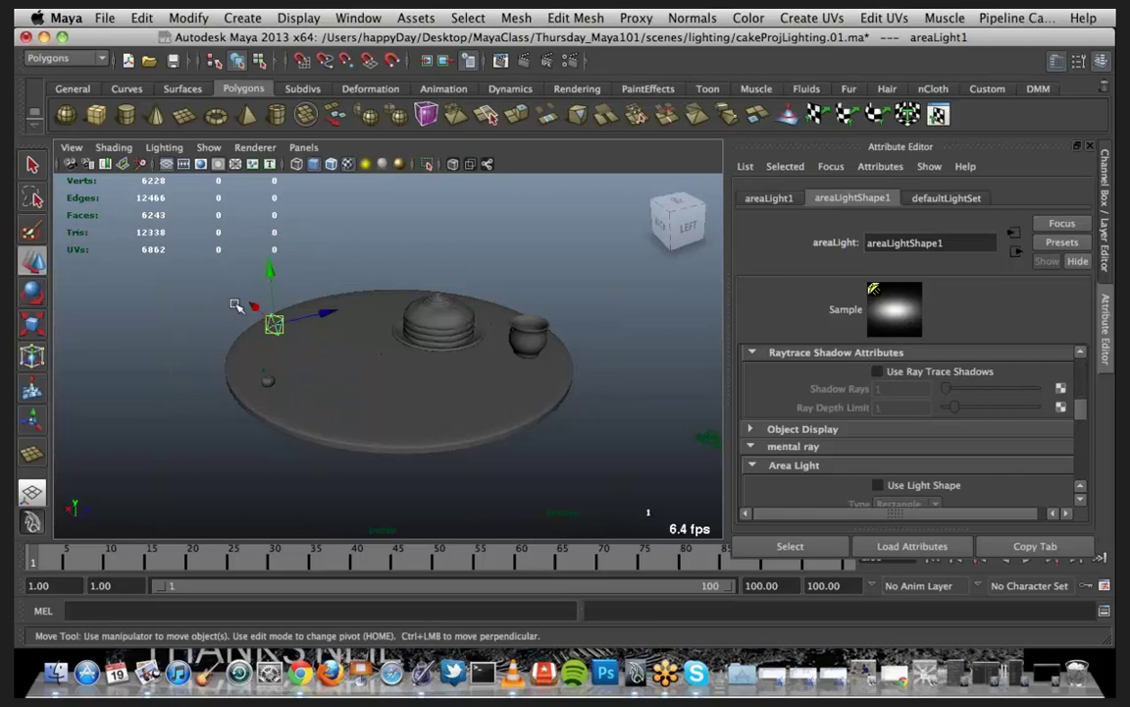
left_click_drag(255, 313, 224, 324)
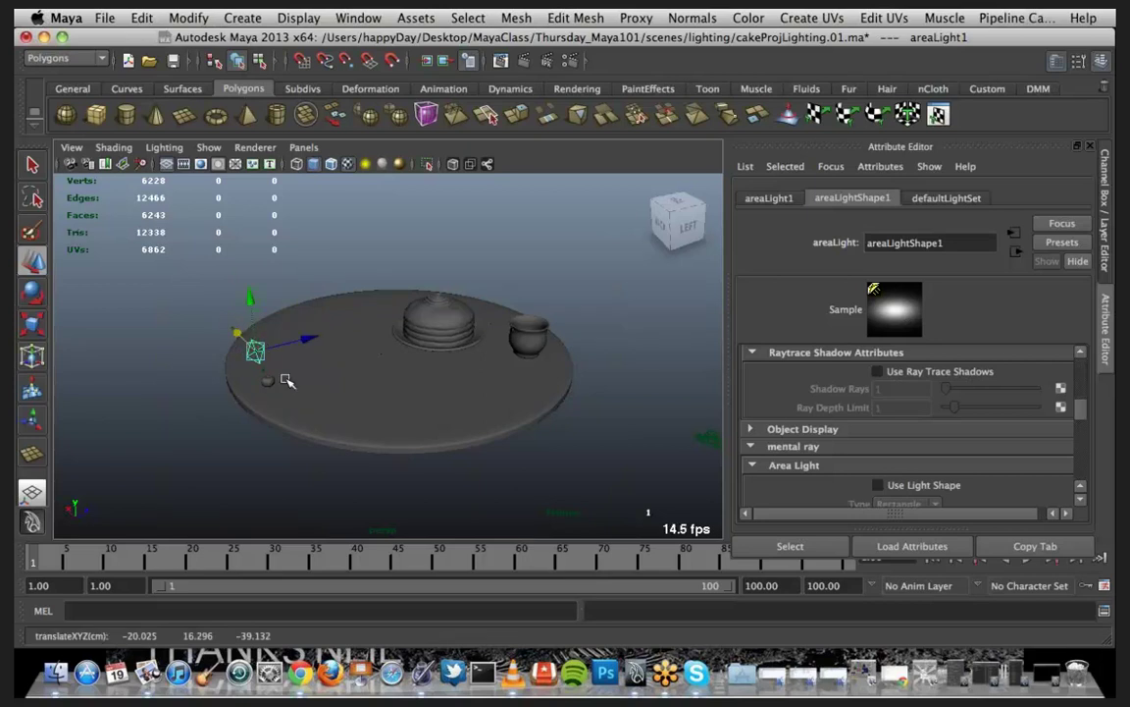
Step: Scale the area light uniformly to about 3.456
scroll(286, 382, "up", 5)
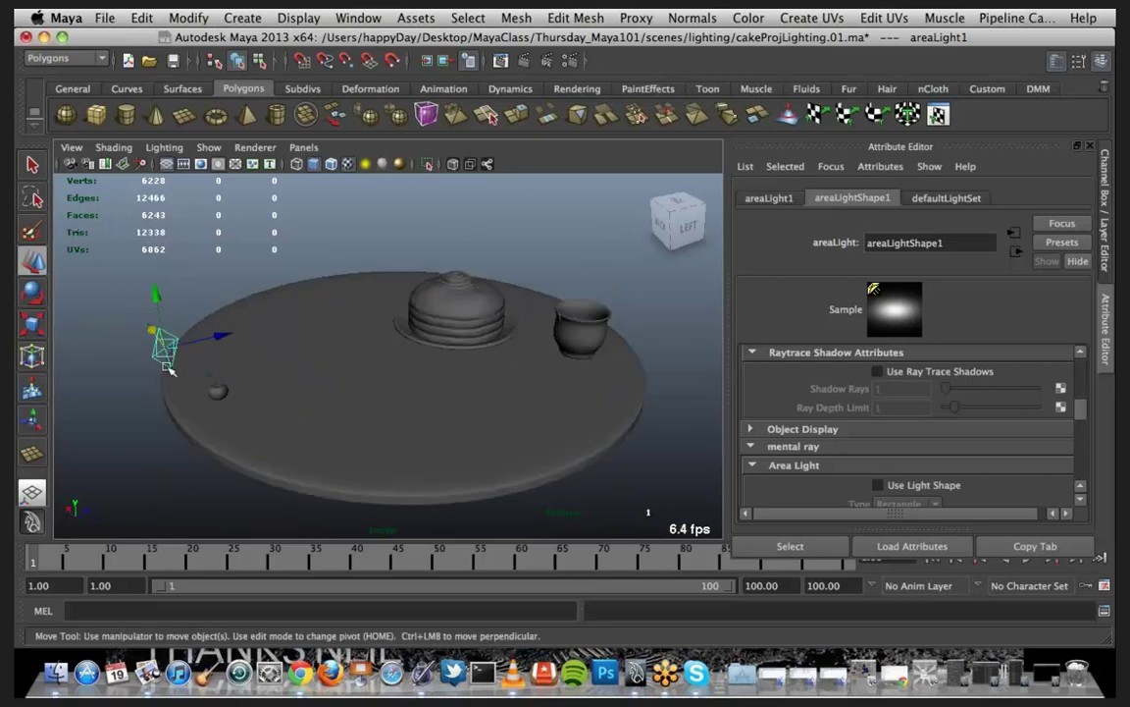
key("r")
left_click_drag(163, 347, 275, 409)
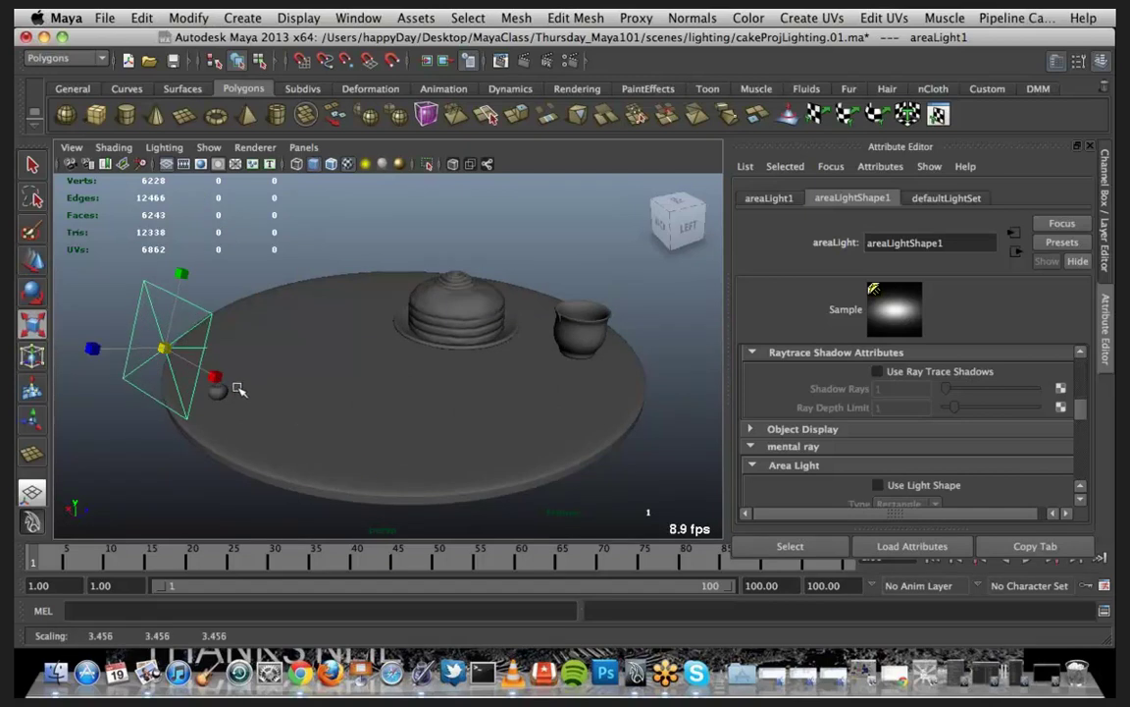
left_click(758, 199)
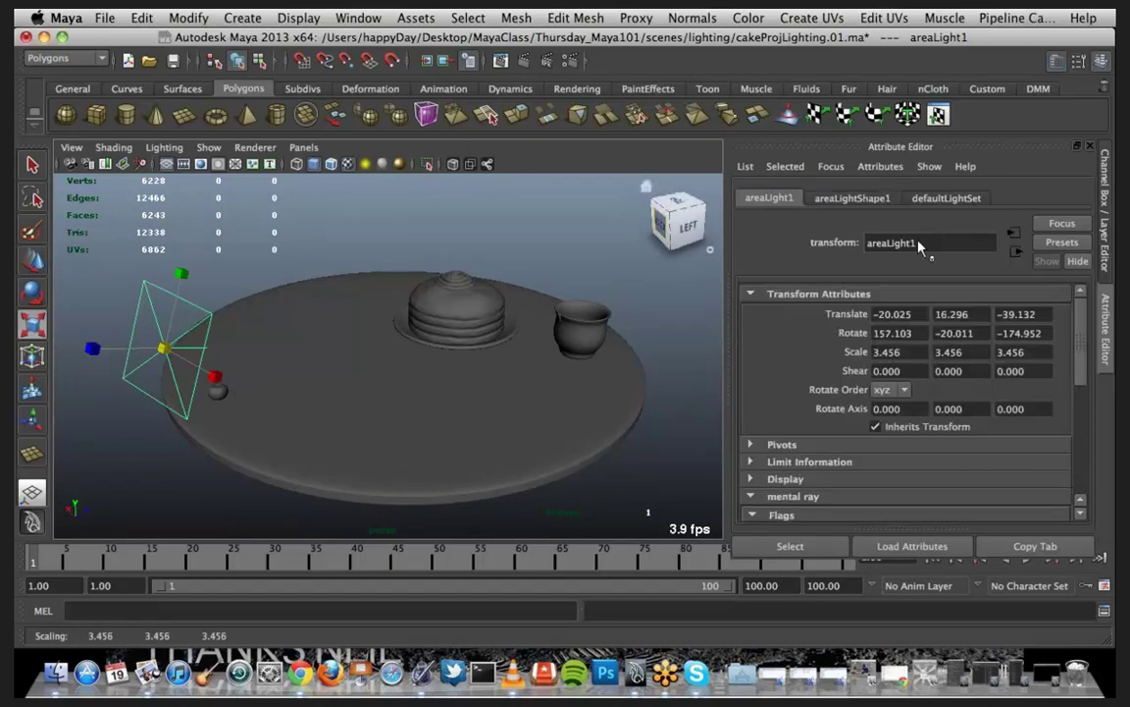
Step: Rename areaLight1 to keyLight and review keyLightShape attributes (intensity 1.000, no decay)
type("k")
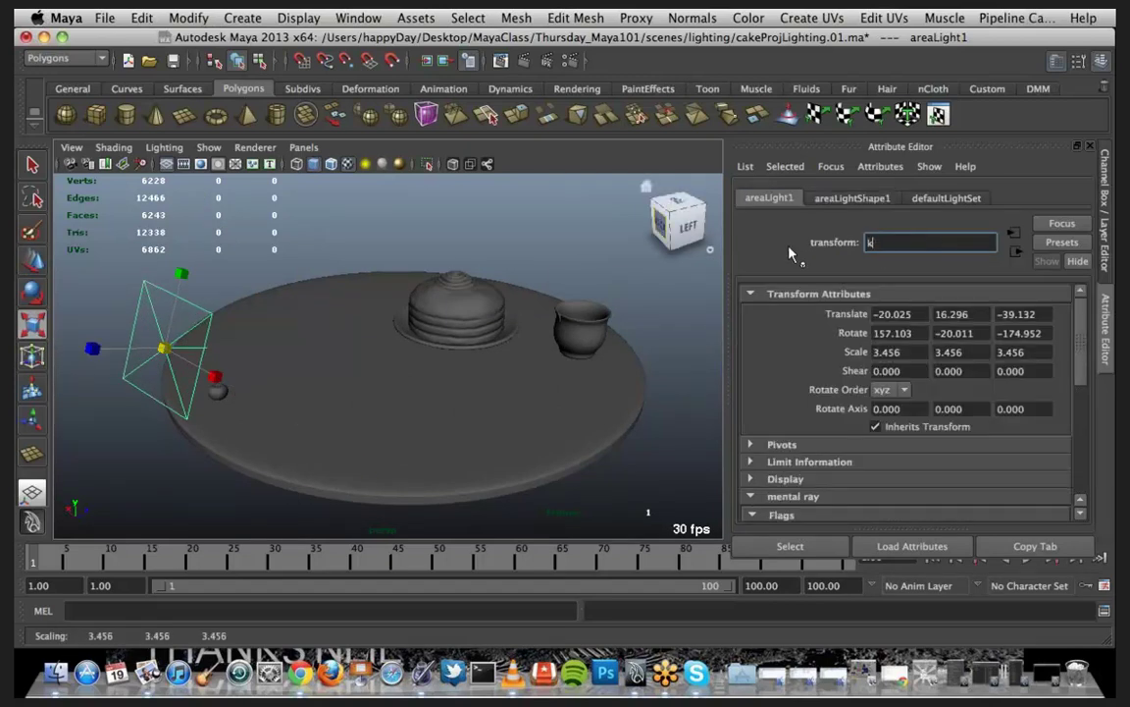
type("eyLight")
key("Return")
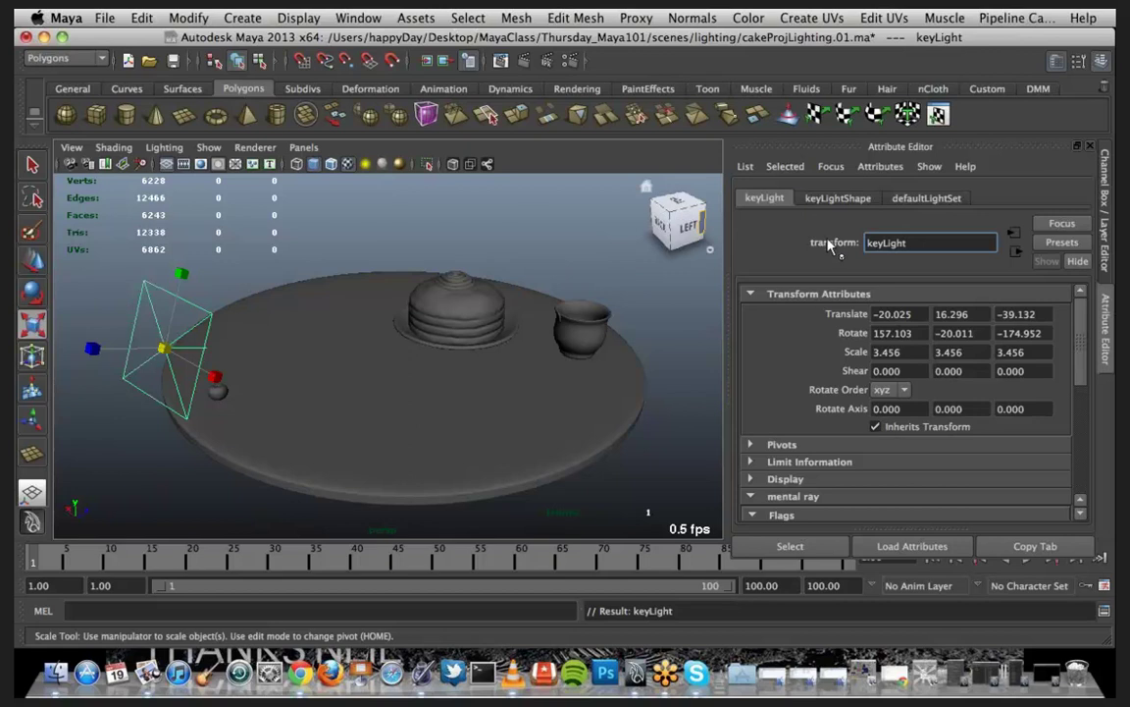
left_click(825, 199)
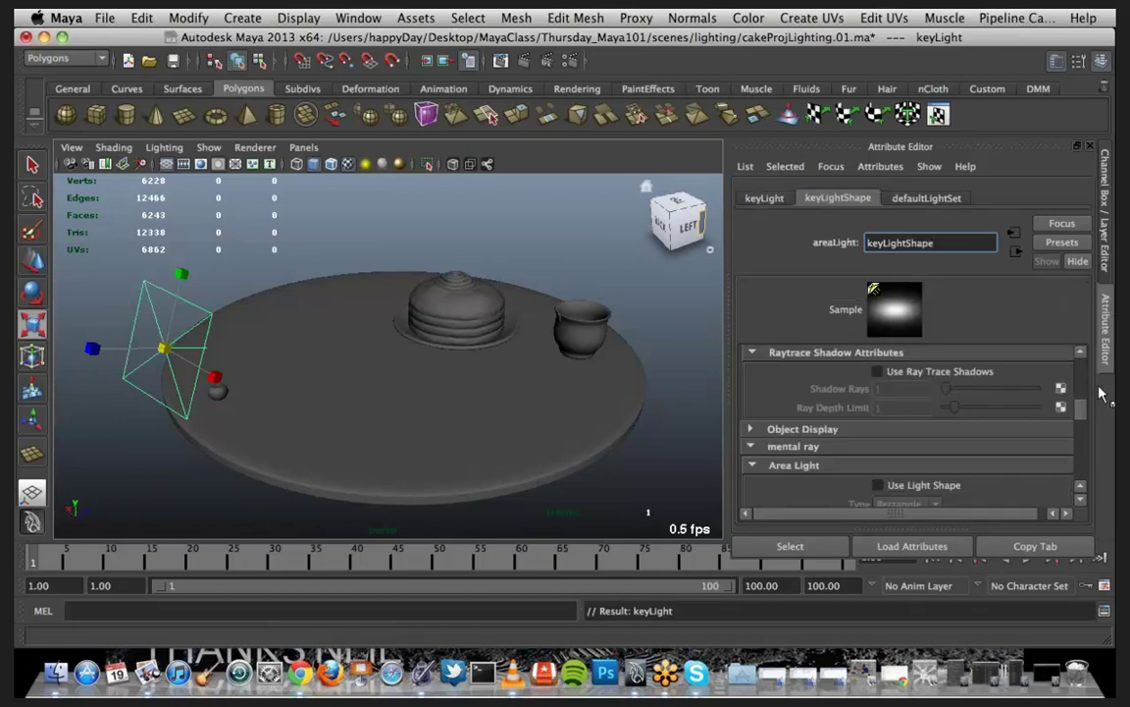
scroll(1080, 402, "up", 5)
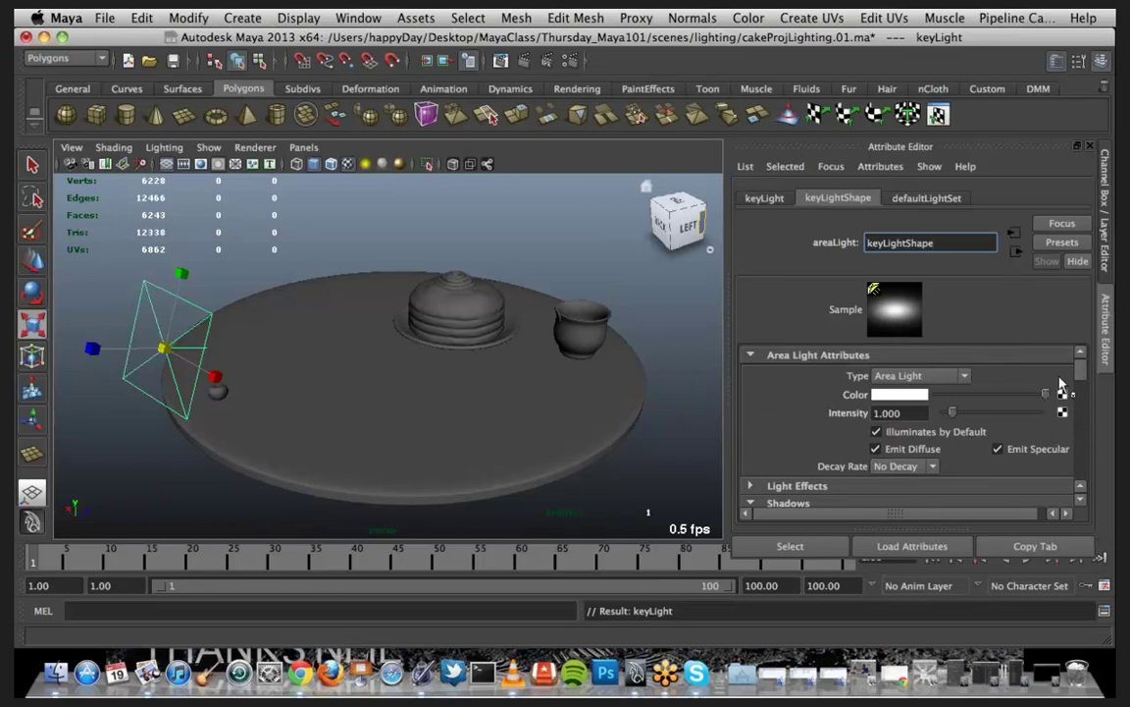
scroll(1082, 383, "down", 2)
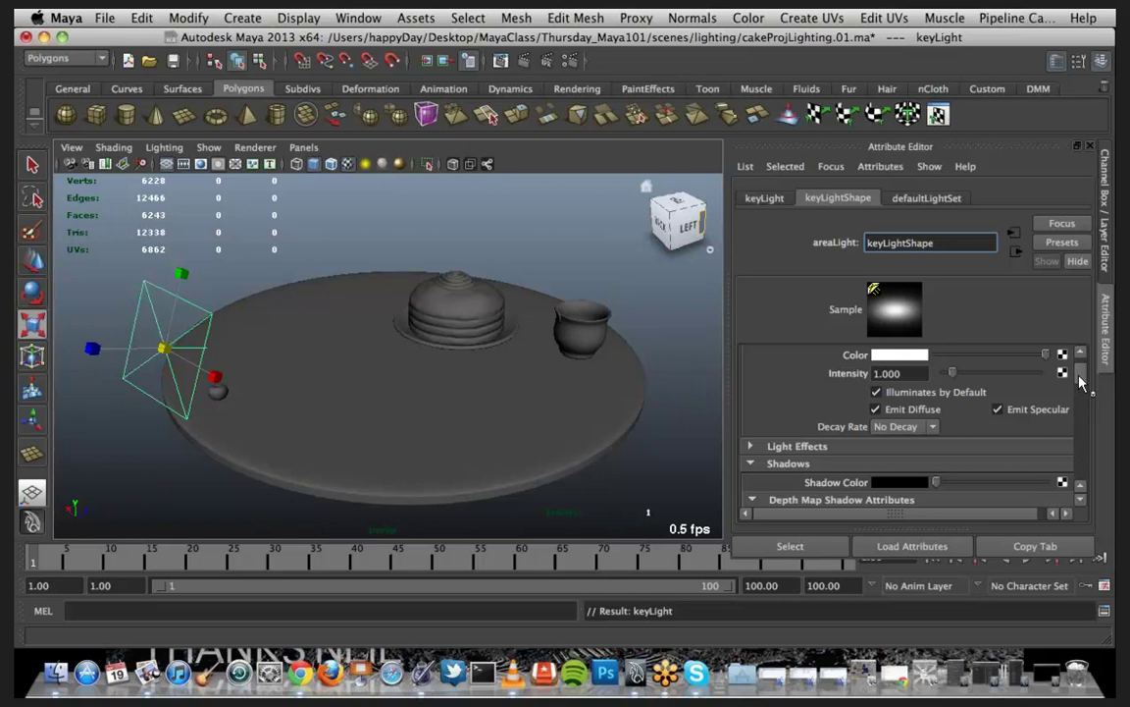
scroll(1083, 383, "down", 2)
scroll(1083, 383, "up", 3)
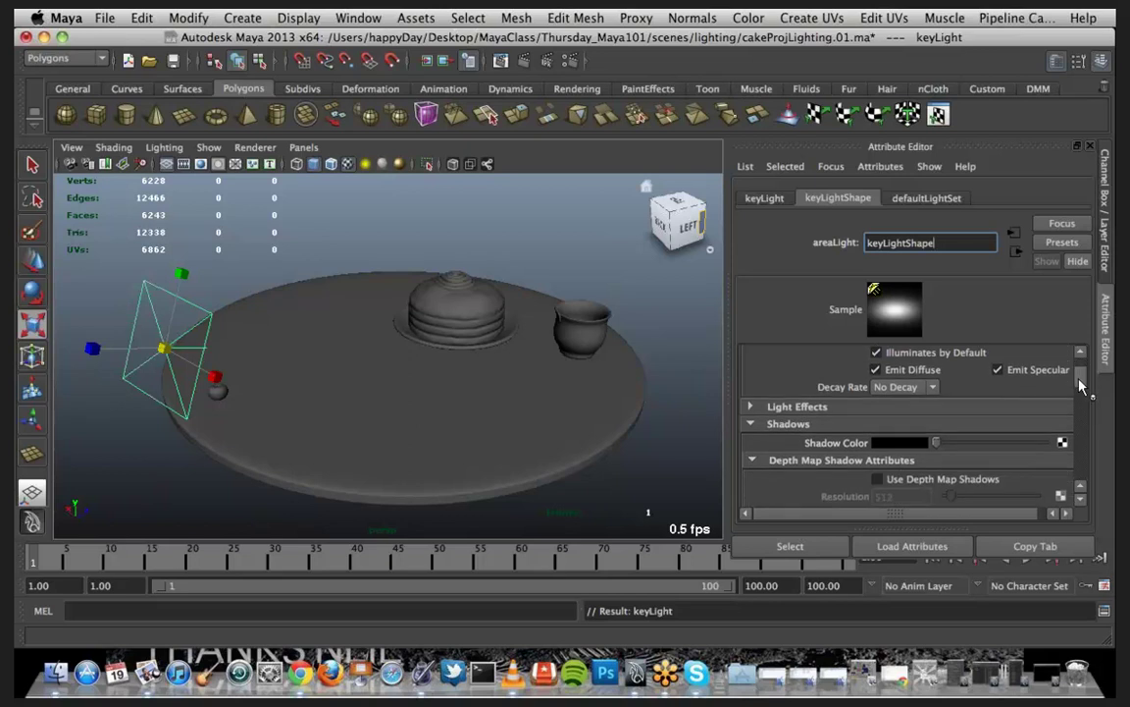
left_click_drag(1079, 375, 1083, 425)
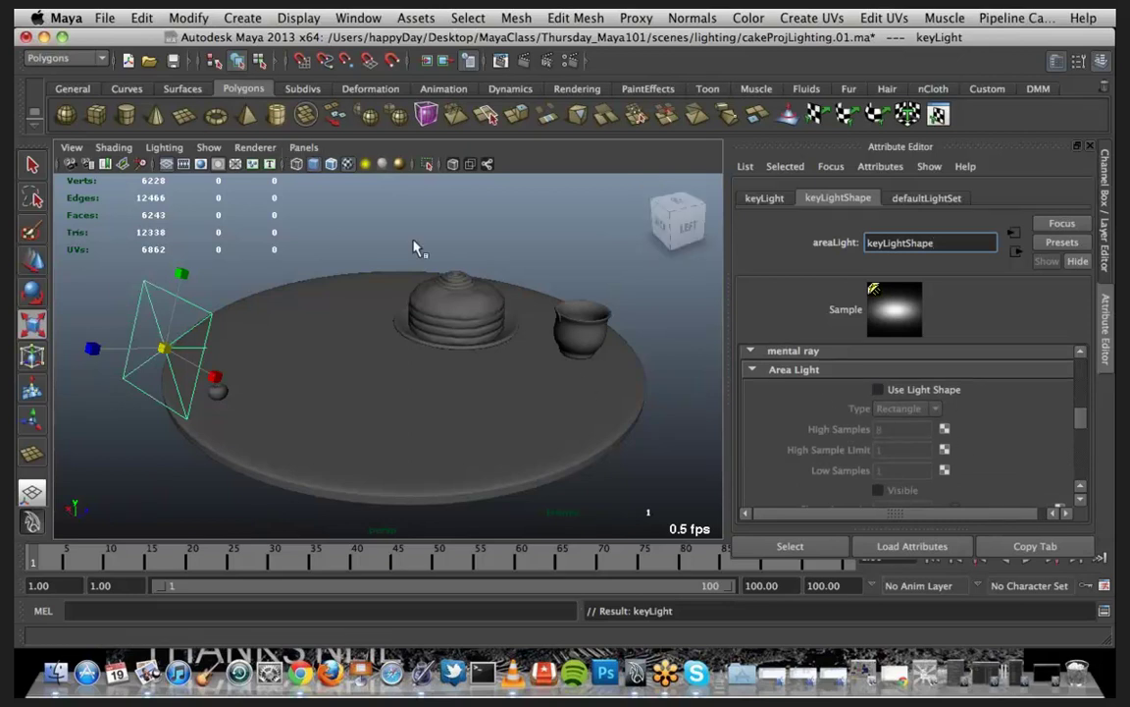
Step: Set the test resolution to 25% and redo the renderCam render at 480 x 270
left_click(1051, 675)
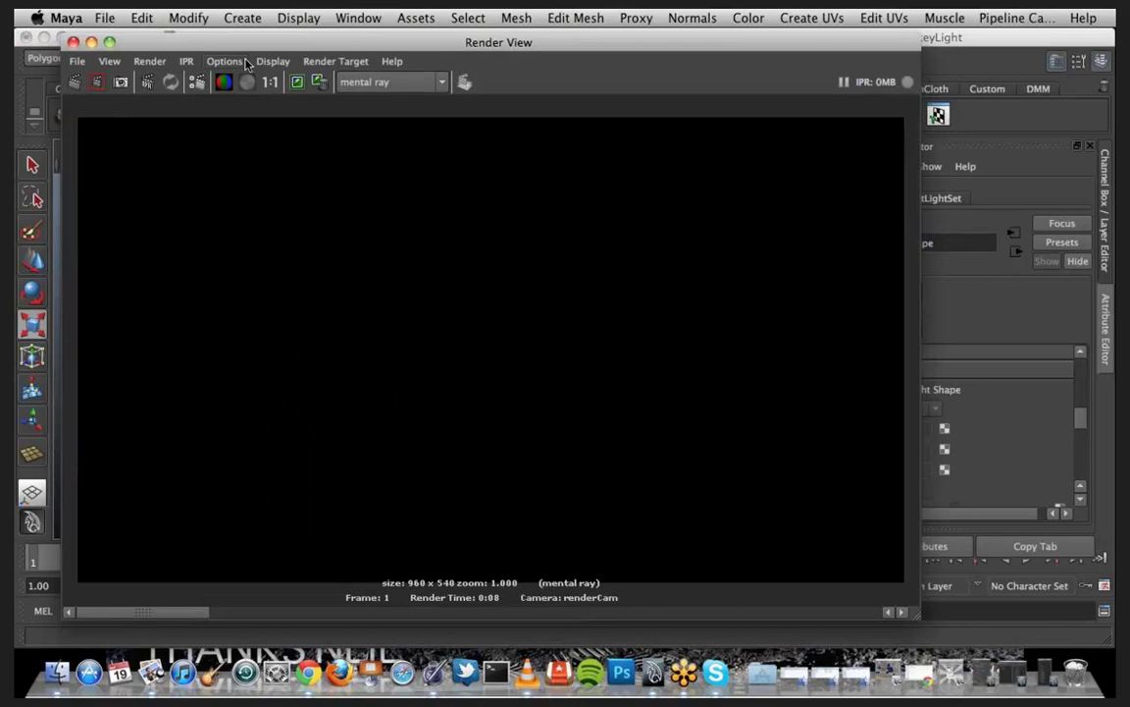
left_click(228, 61)
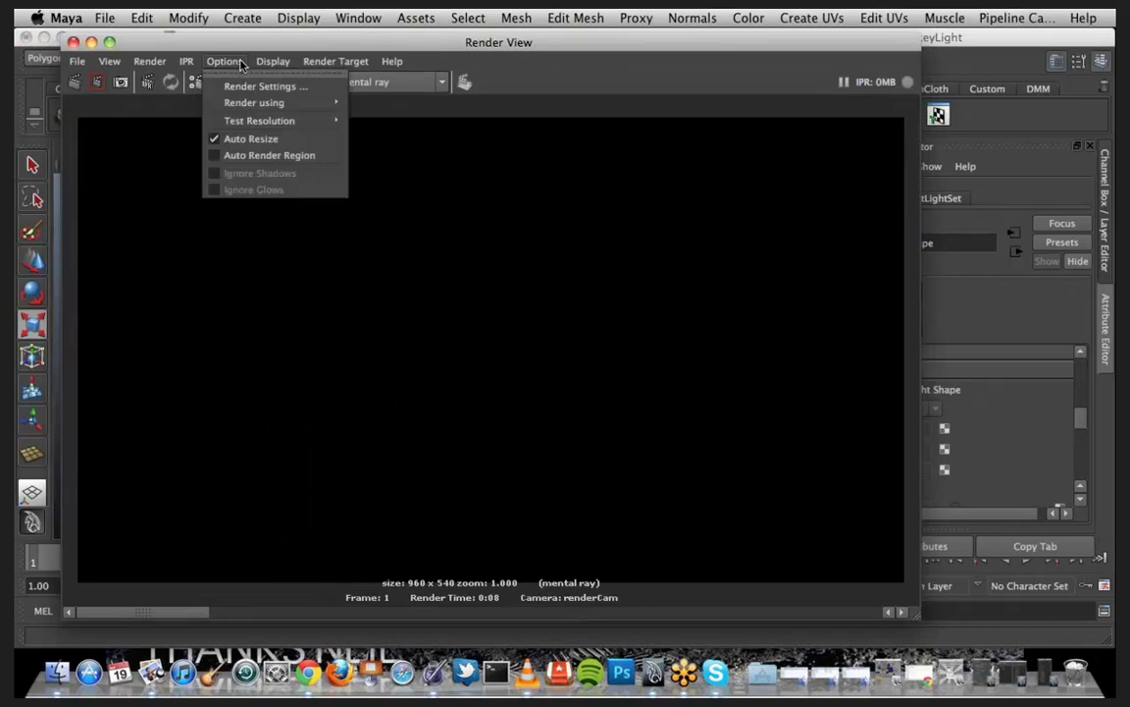
mouse_move(334, 121)
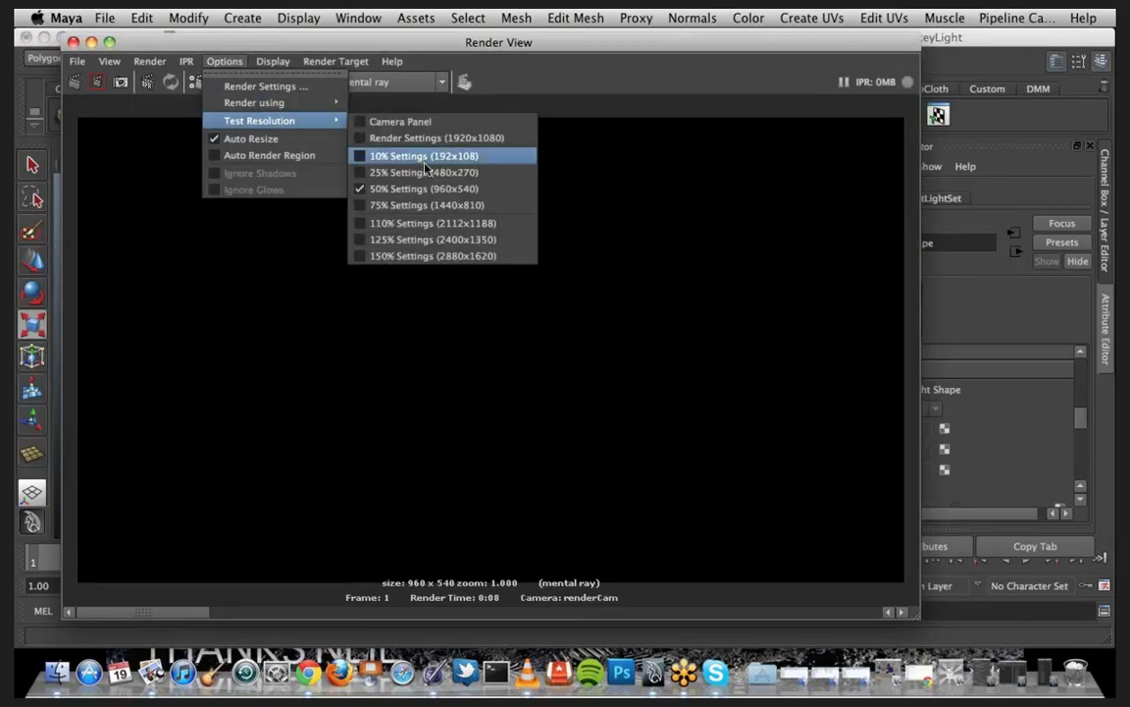
left_click(392, 172)
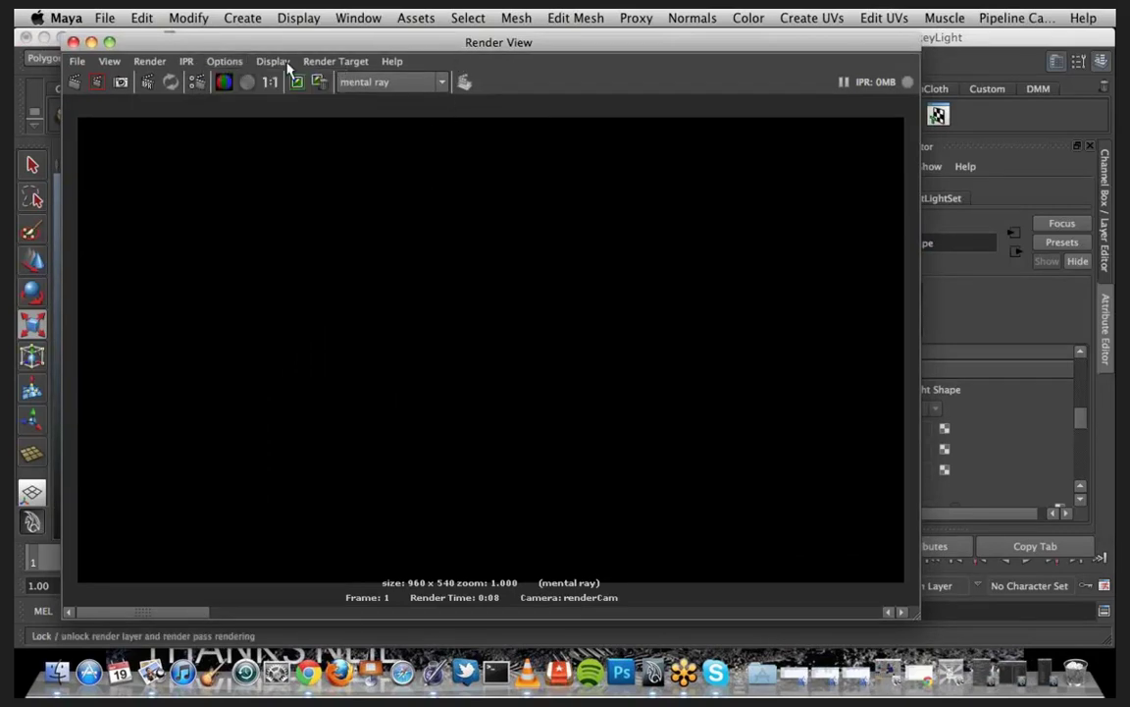
left_click(73, 82)
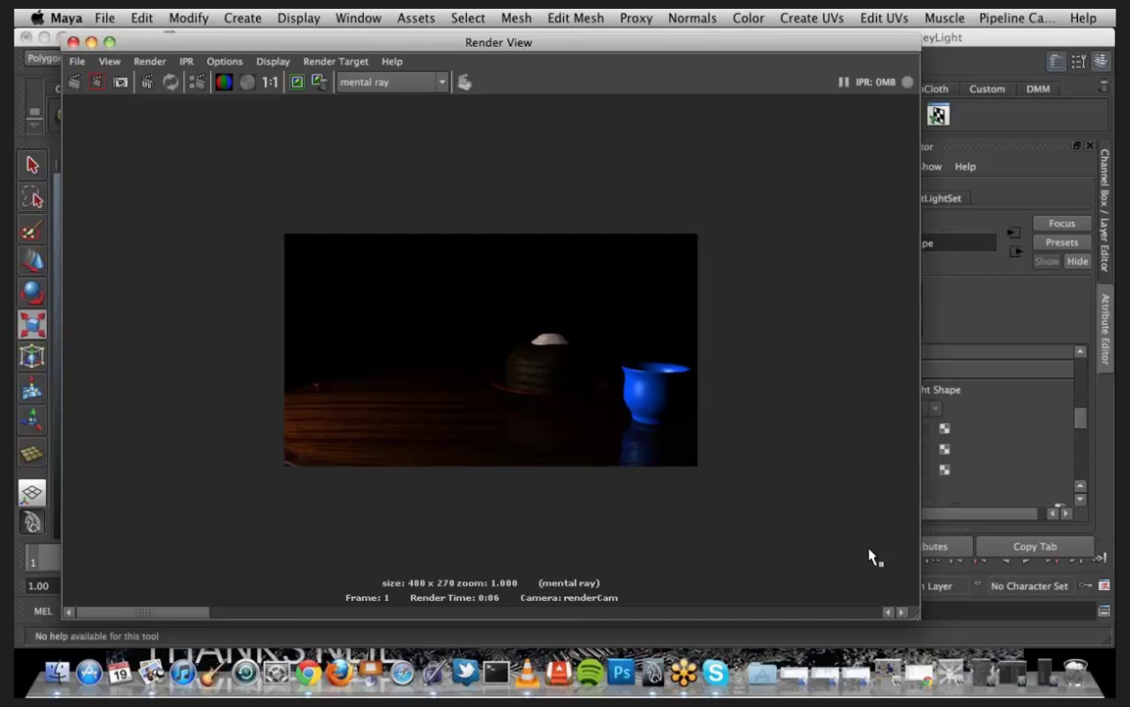
Step: Shrink the Render View and move it aside to reveal the scene
left_click_drag(867, 556, 547, 412)
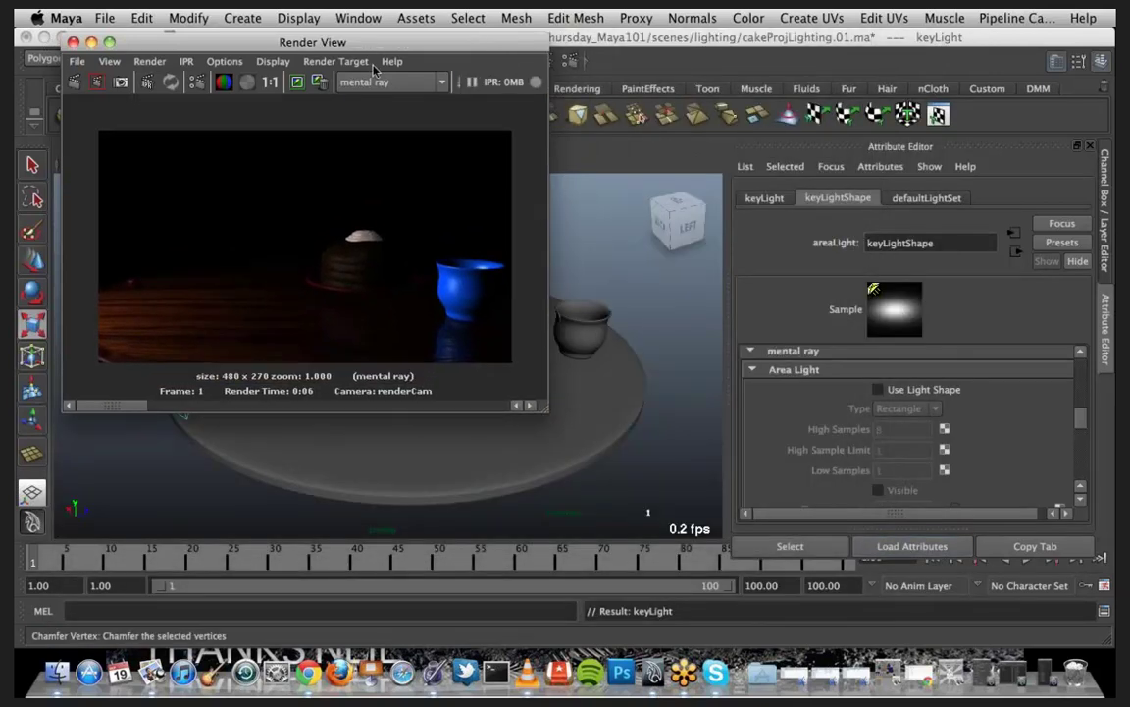
left_click_drag(392, 43, 668, 89)
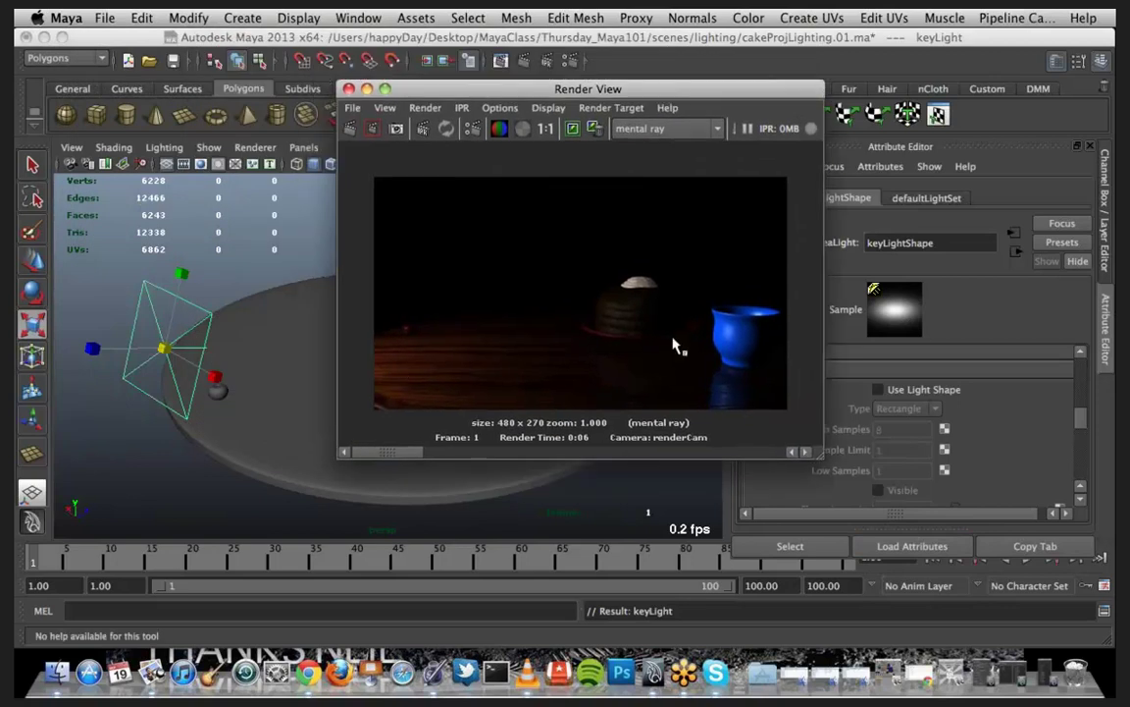
left_click_drag(718, 99, 636, 94)
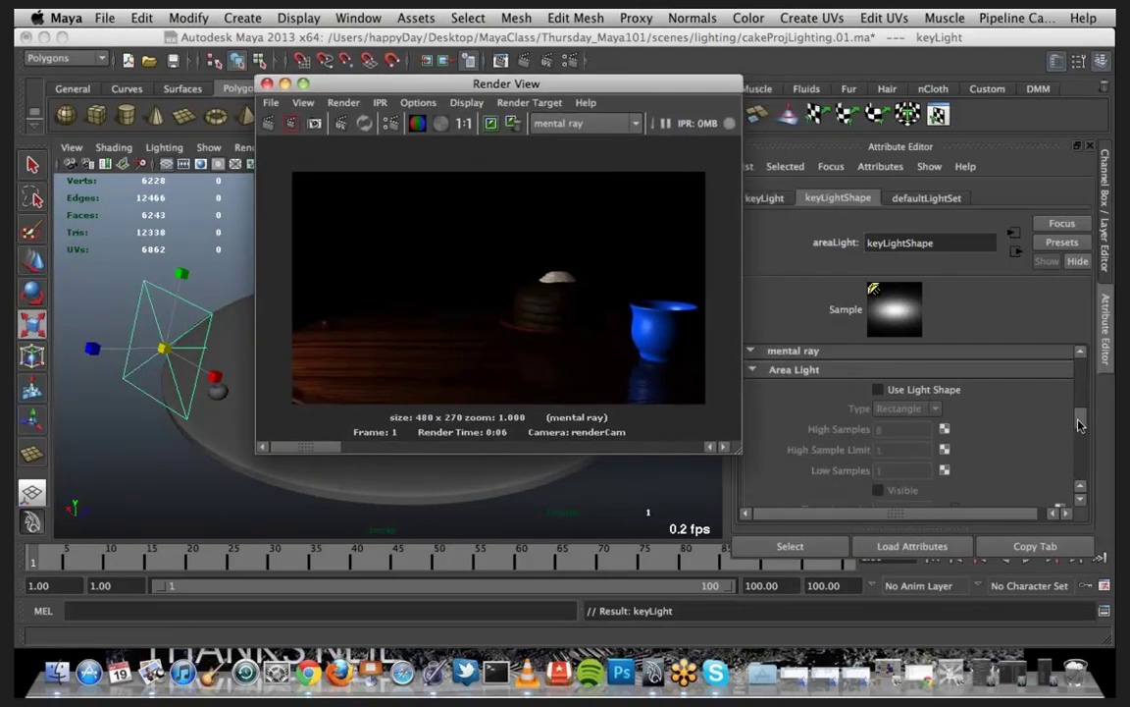
left_click_drag(1079, 424, 1084, 375)
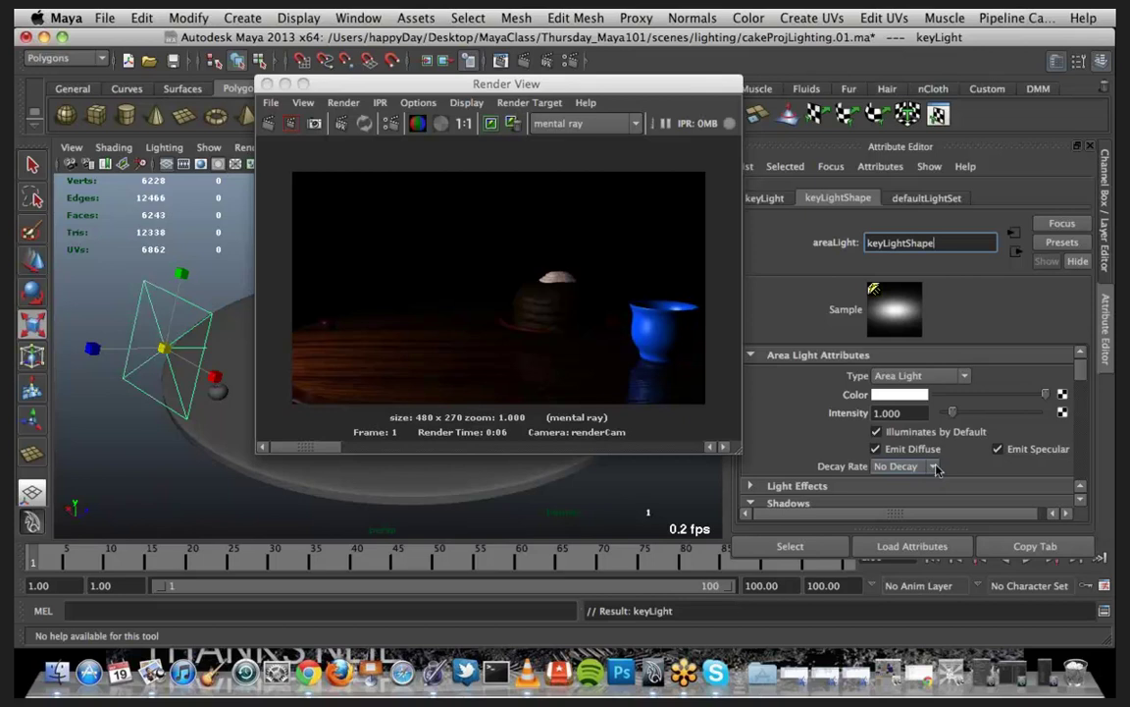
Step: Set keyLight's decay rate to Quadratic
scroll(950, 462, "down", 2)
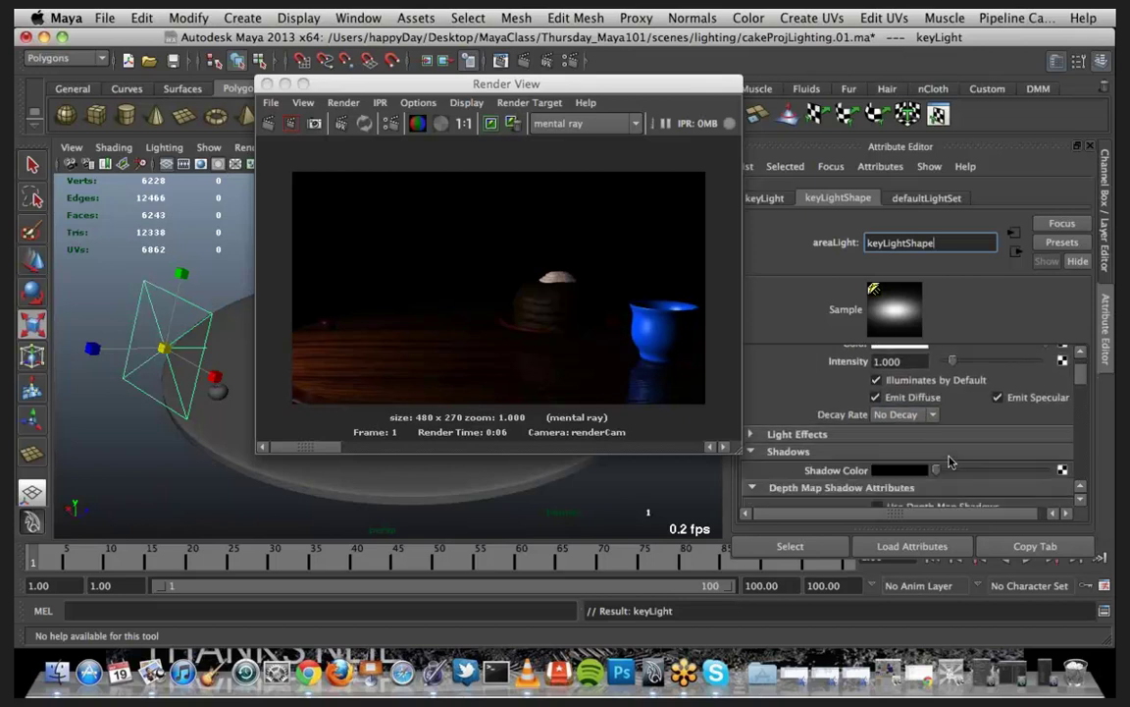
scroll(942, 465, "up", 2)
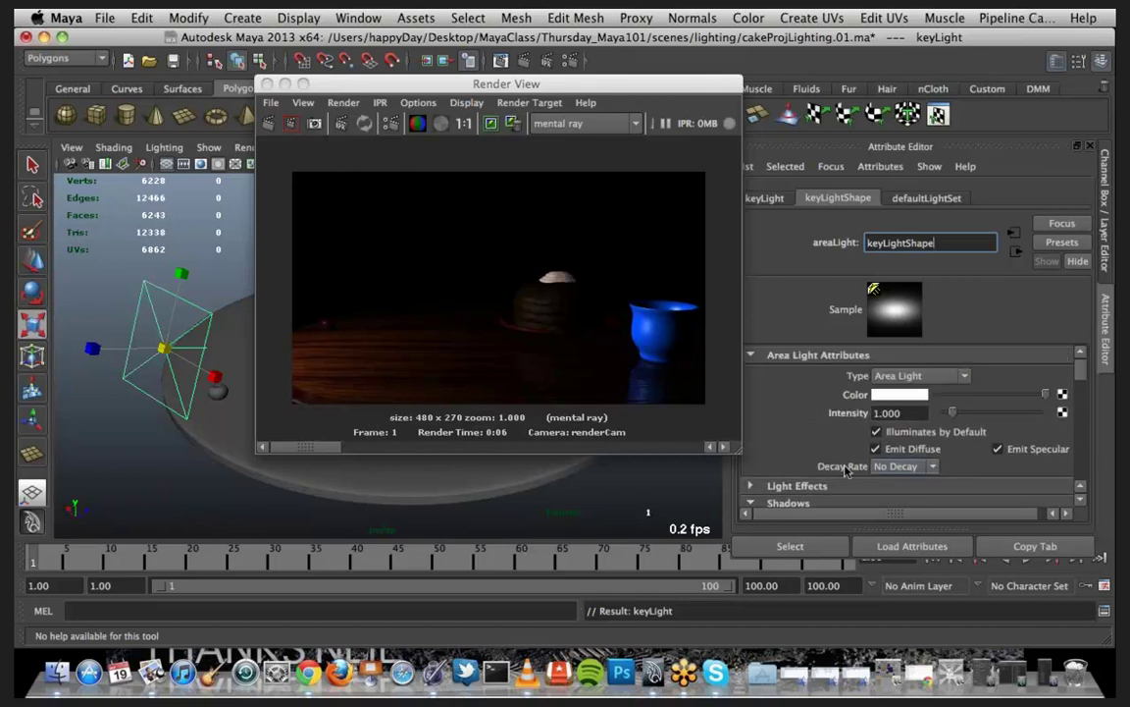
left_click(934, 468)
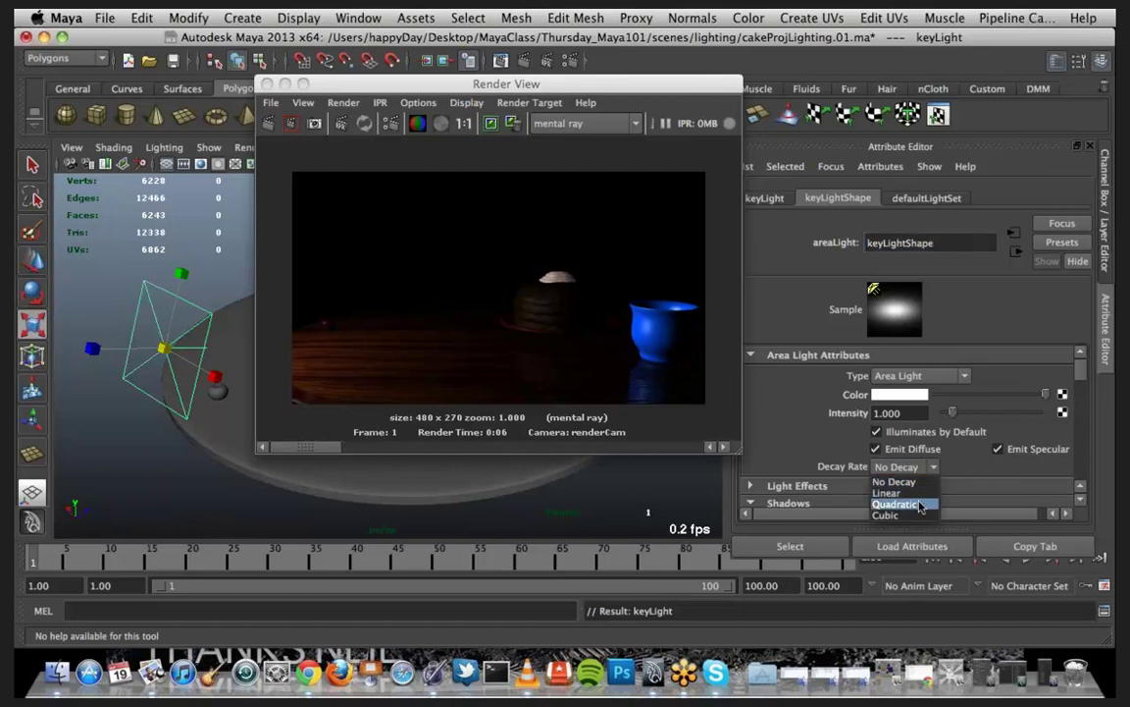
left_click(917, 505)
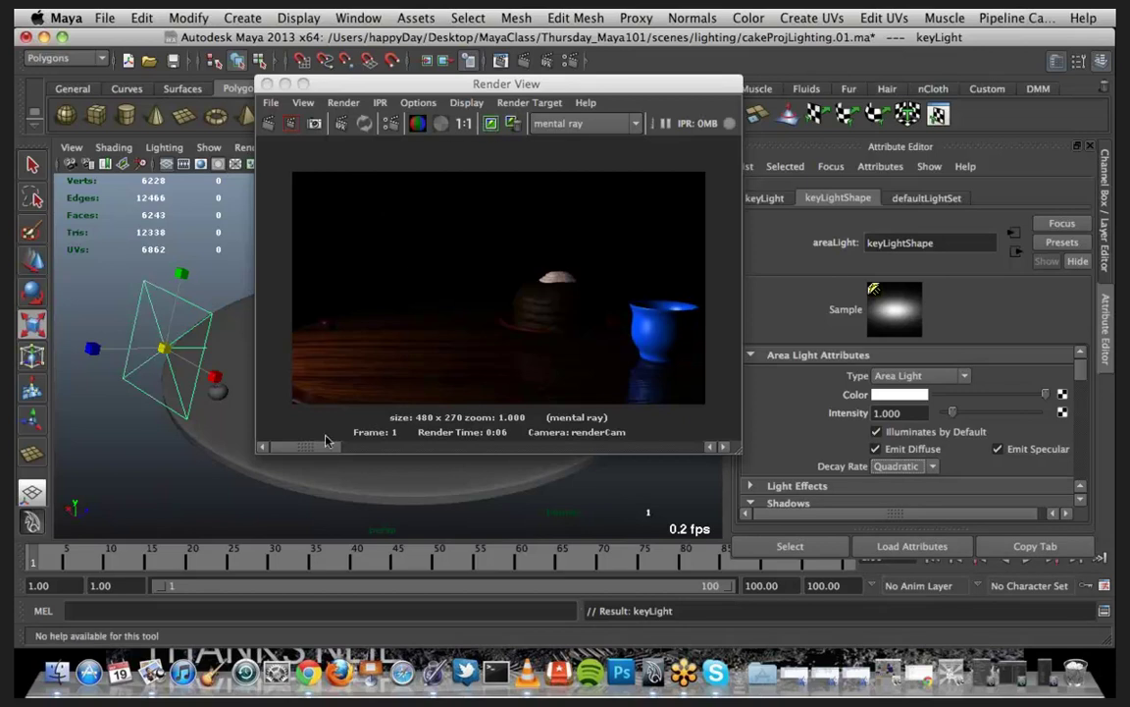
Step: Keep the current render image for comparison and re-render through renderCam
left_click_drag(314, 452, 675, 447)
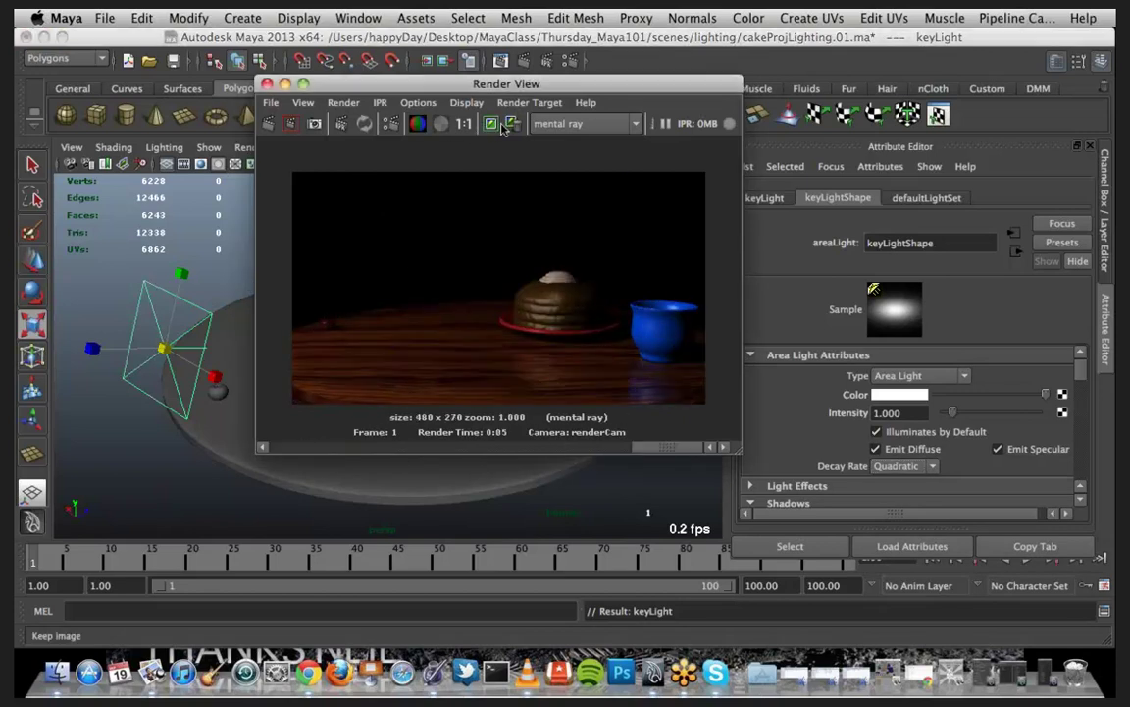
left_click(511, 123)
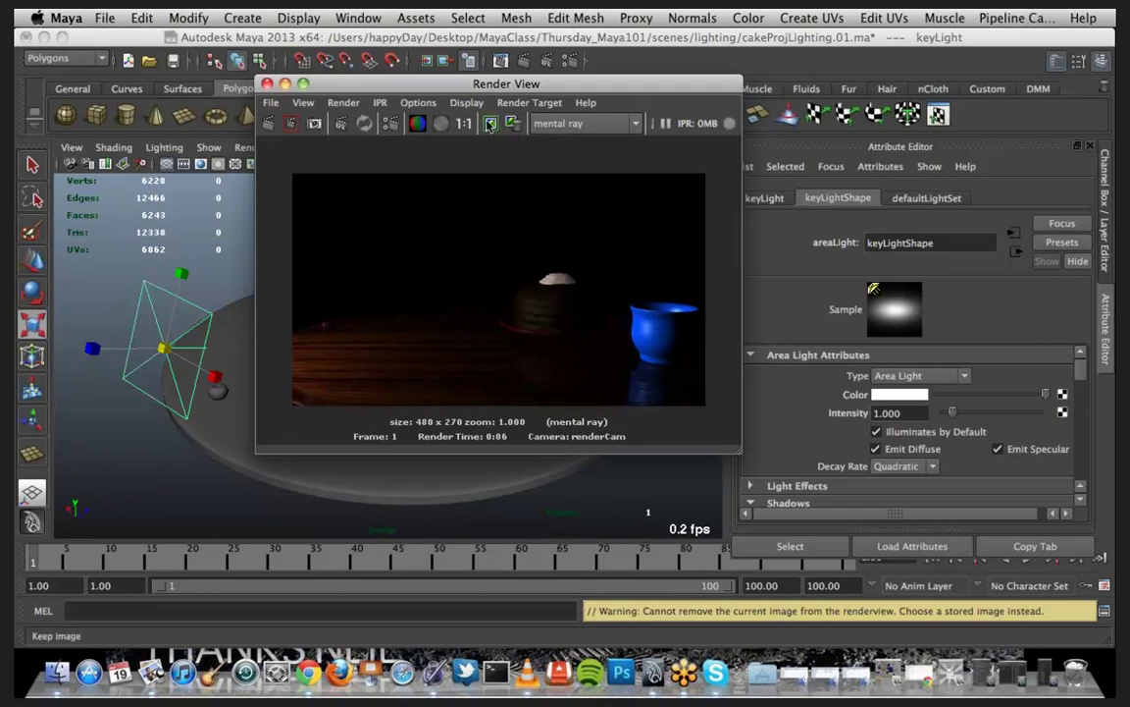
left_click(489, 123)
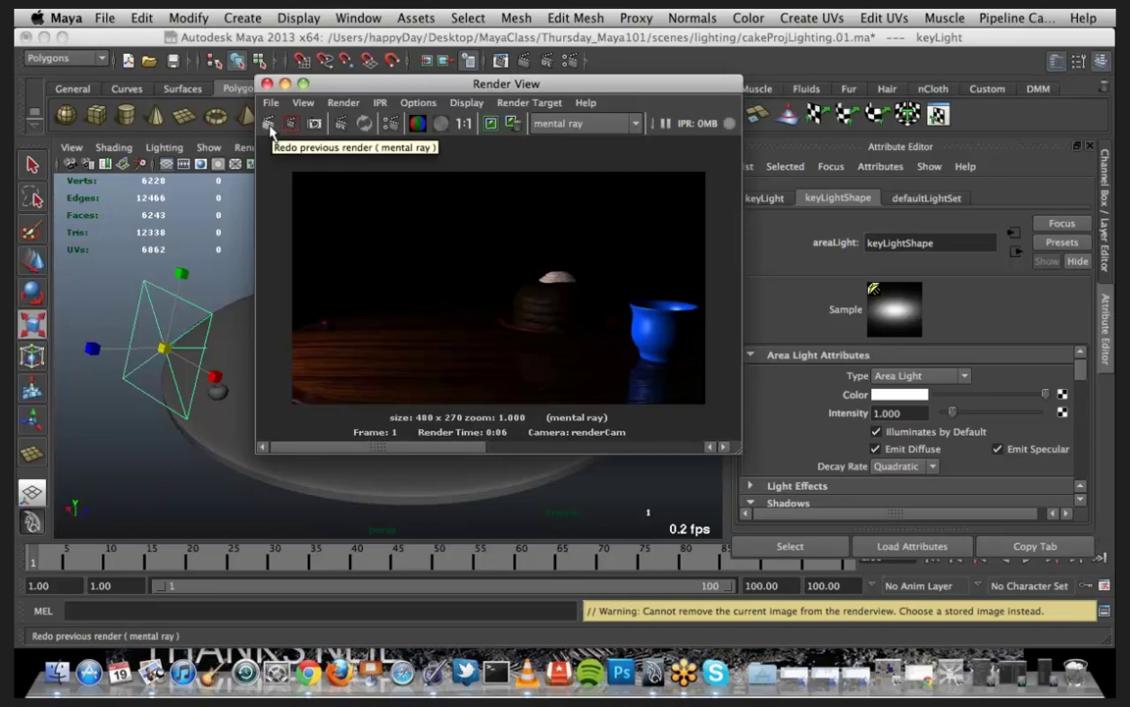
left_click(270, 126)
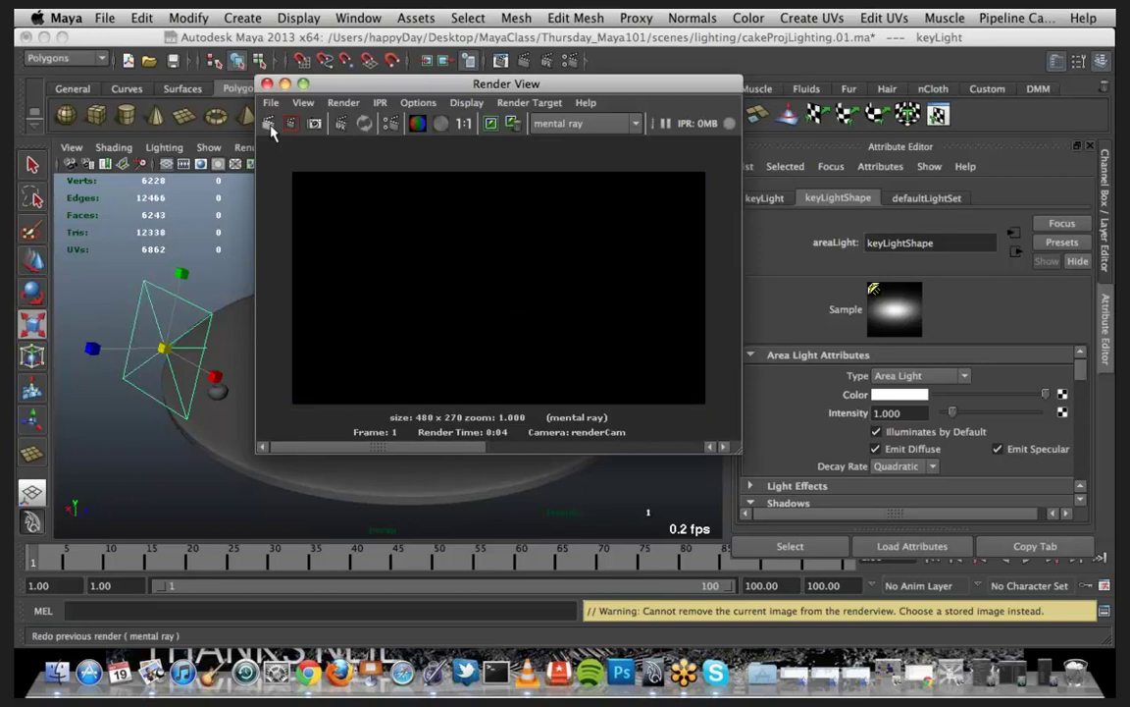
Step: Set keyLightShape intensity to 250 and re-render
left_click(910, 414)
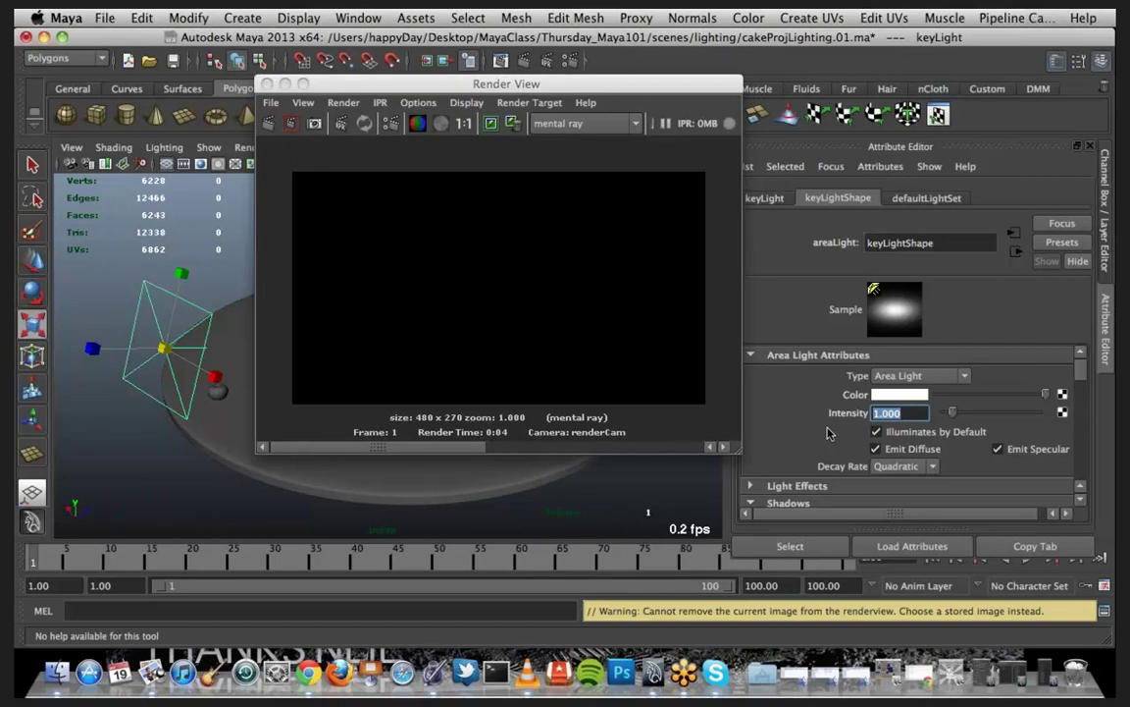
type("250")
key("Return")
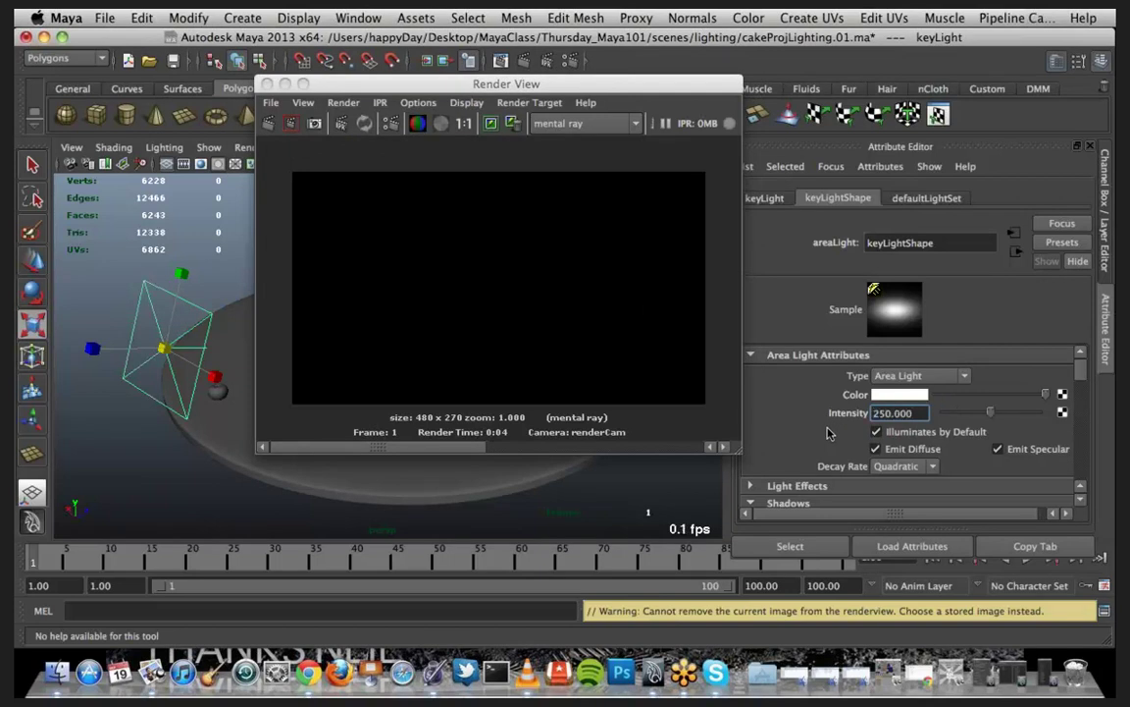
left_click(267, 126)
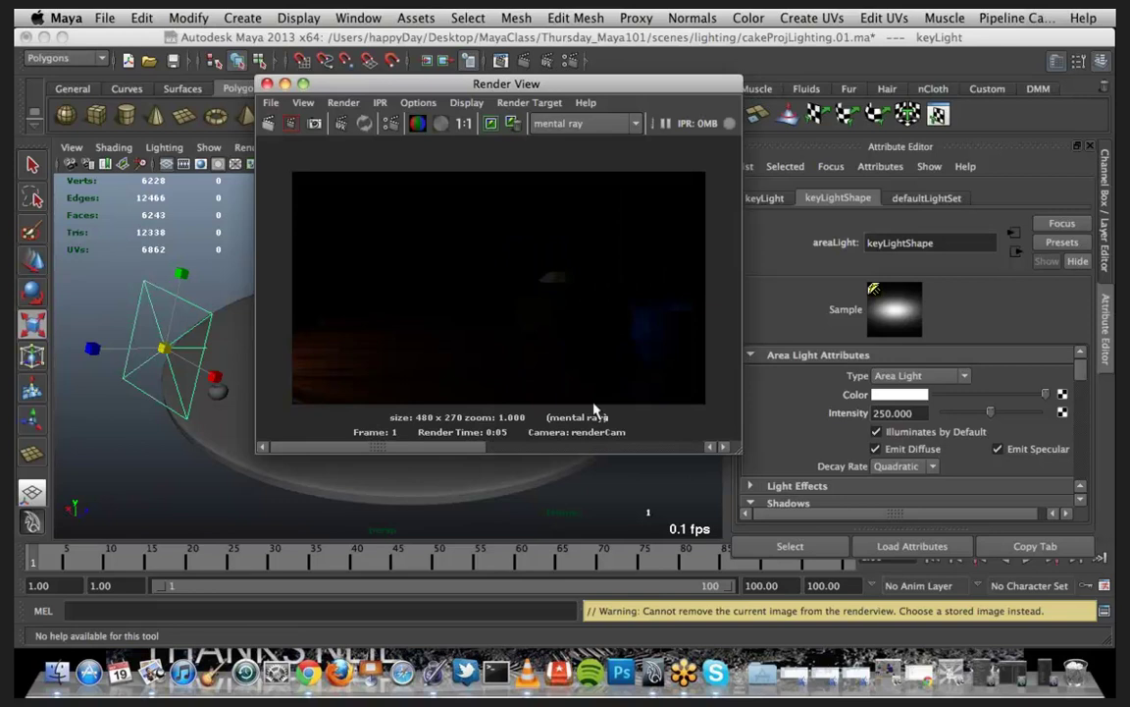
Step: Raise the intensity to 1000 and re-render, showing the lit tabletop
left_click(919, 414)
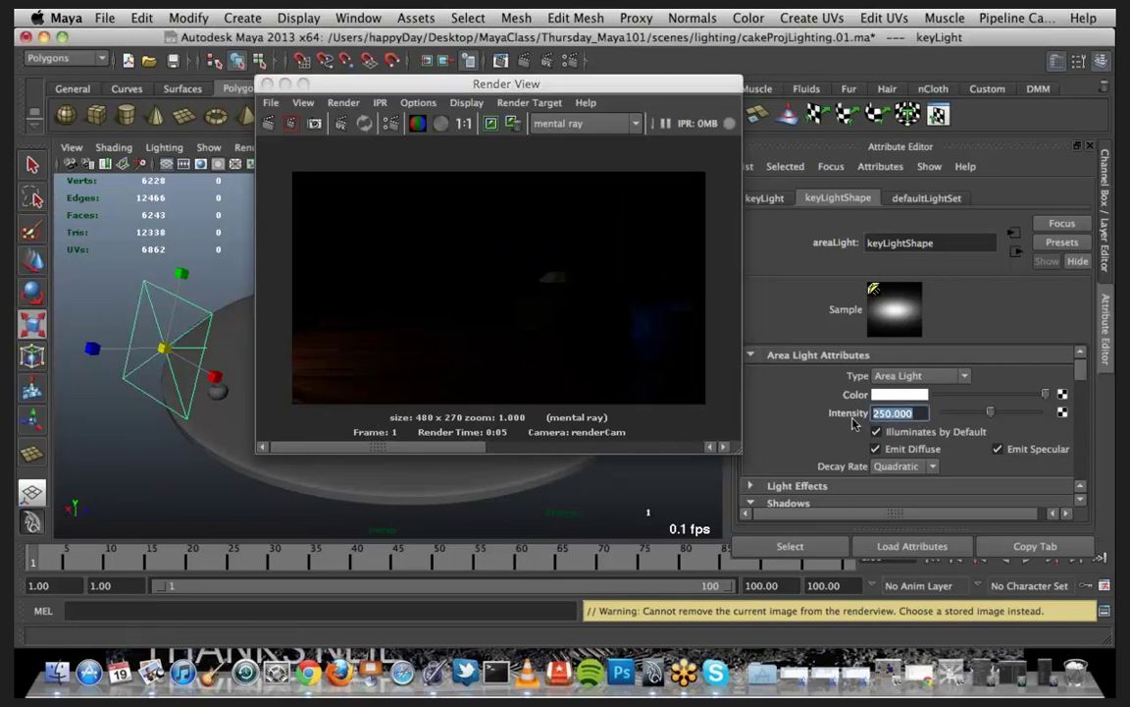
type("1000")
key("Return")
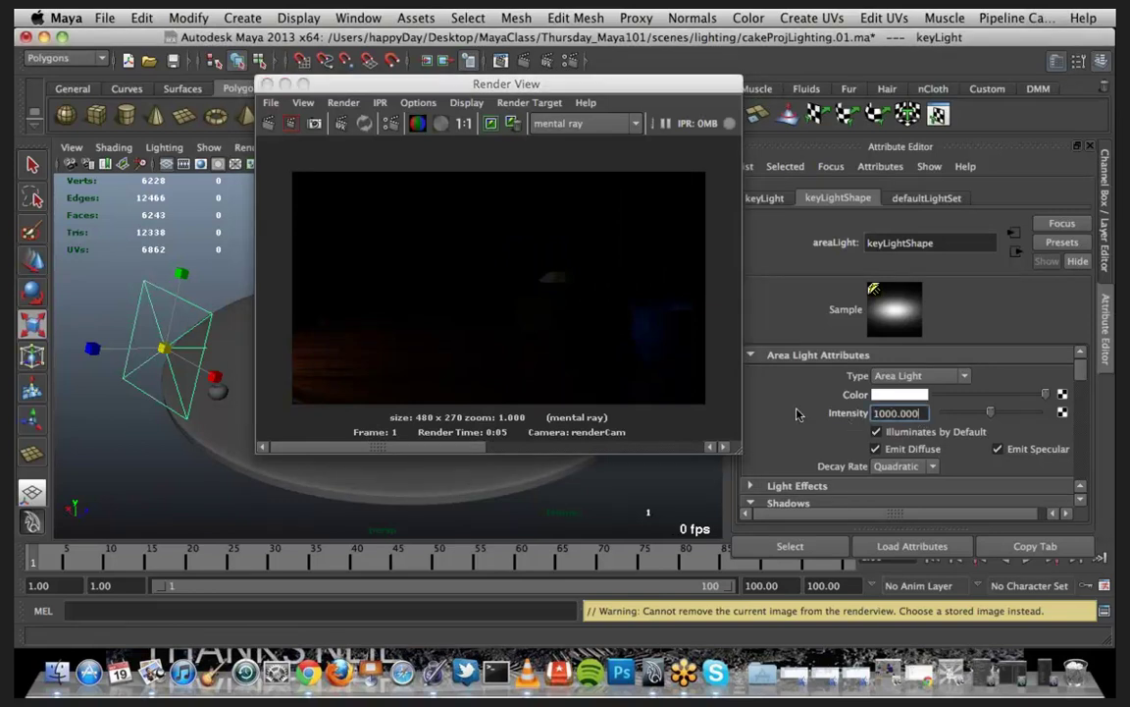
left_click(270, 126)
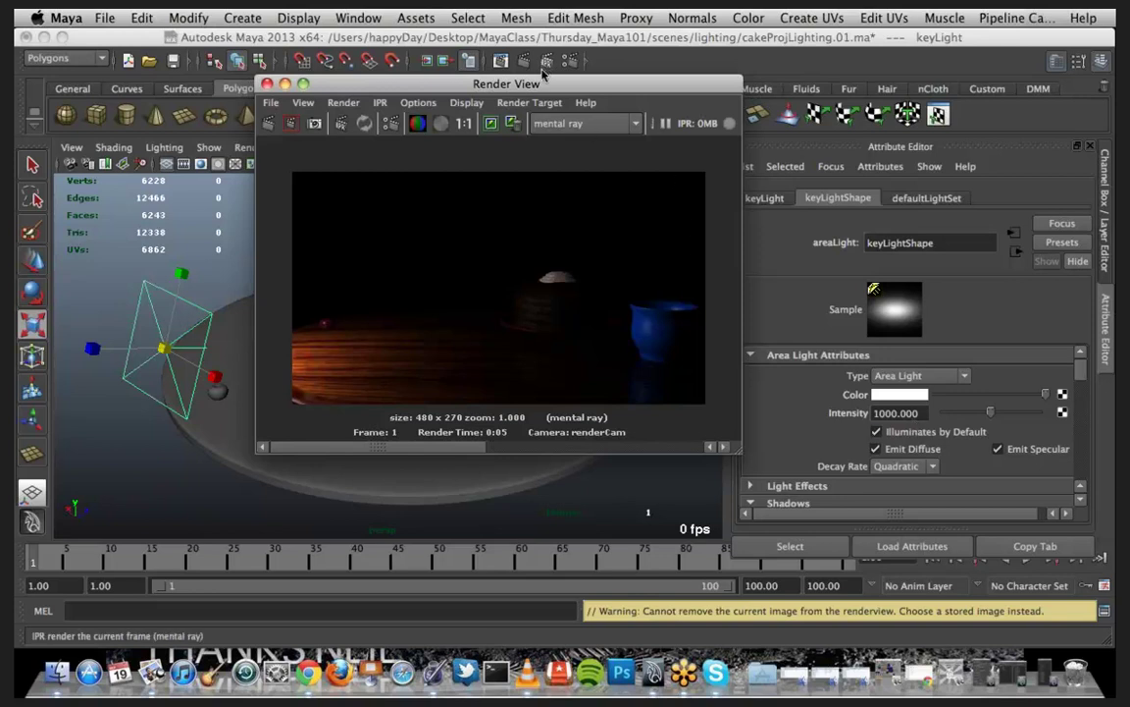
left_click_drag(546, 82, 523, 42)
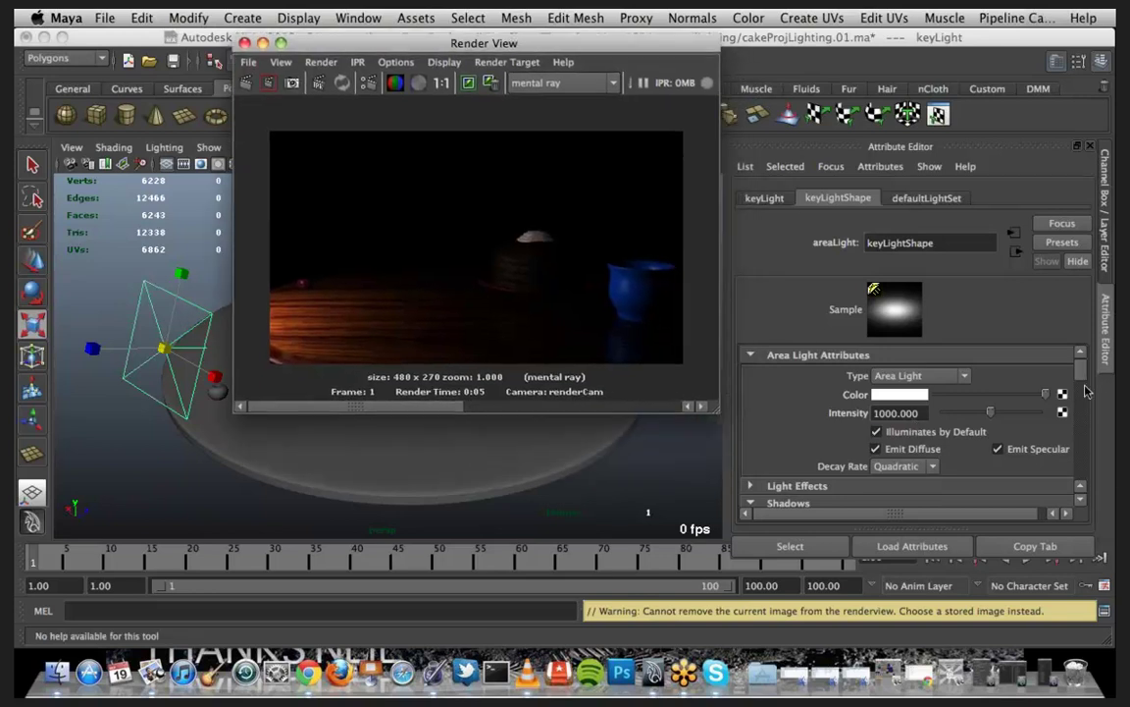
left_click_drag(1083, 380, 1079, 421)
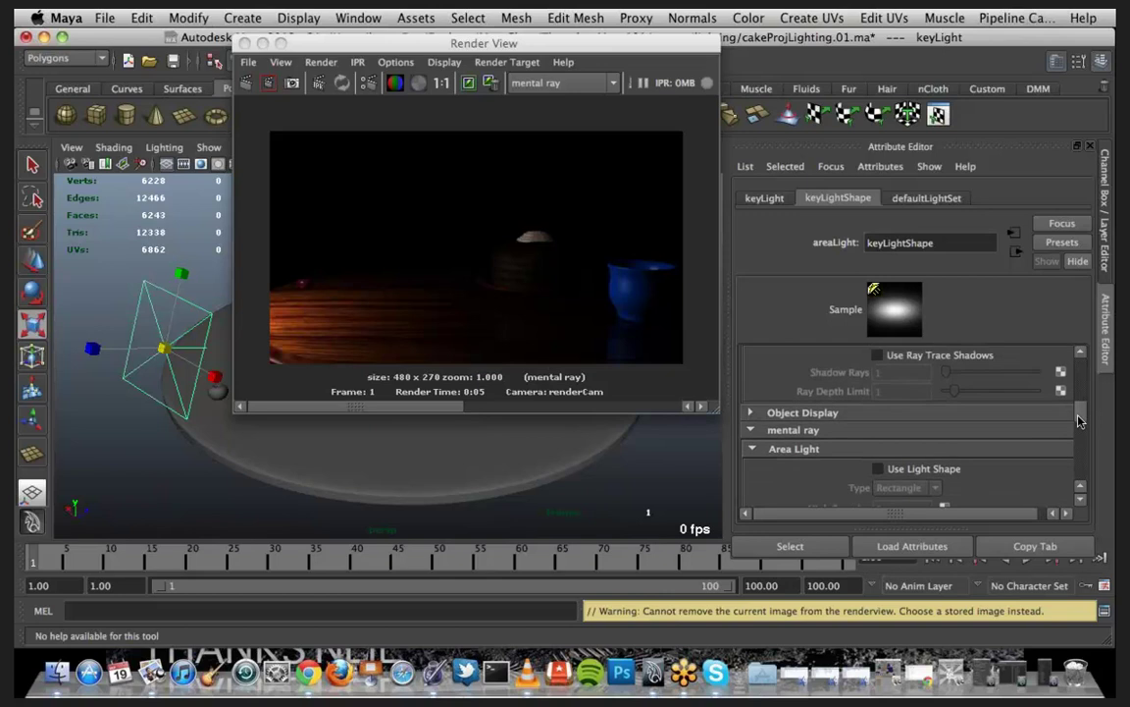
Step: Turn on ray-traced shadows with 8 shadow rays and ray depth limit 4
left_click(877, 355)
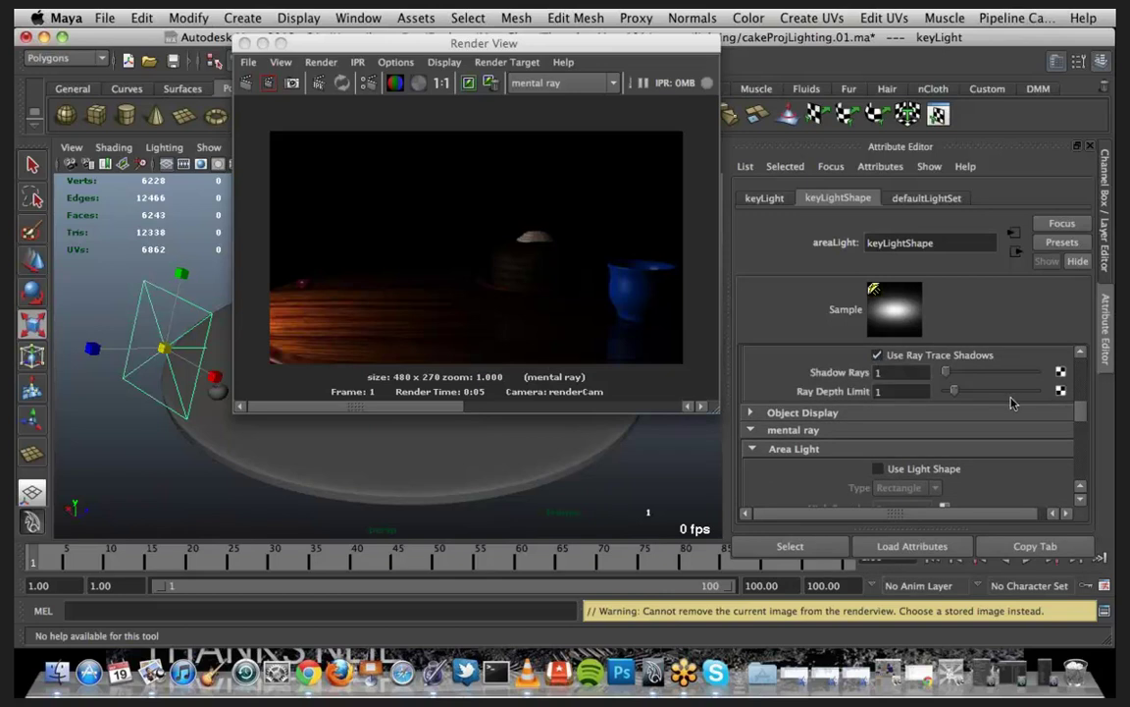
double_click(923, 373)
key("Tab")
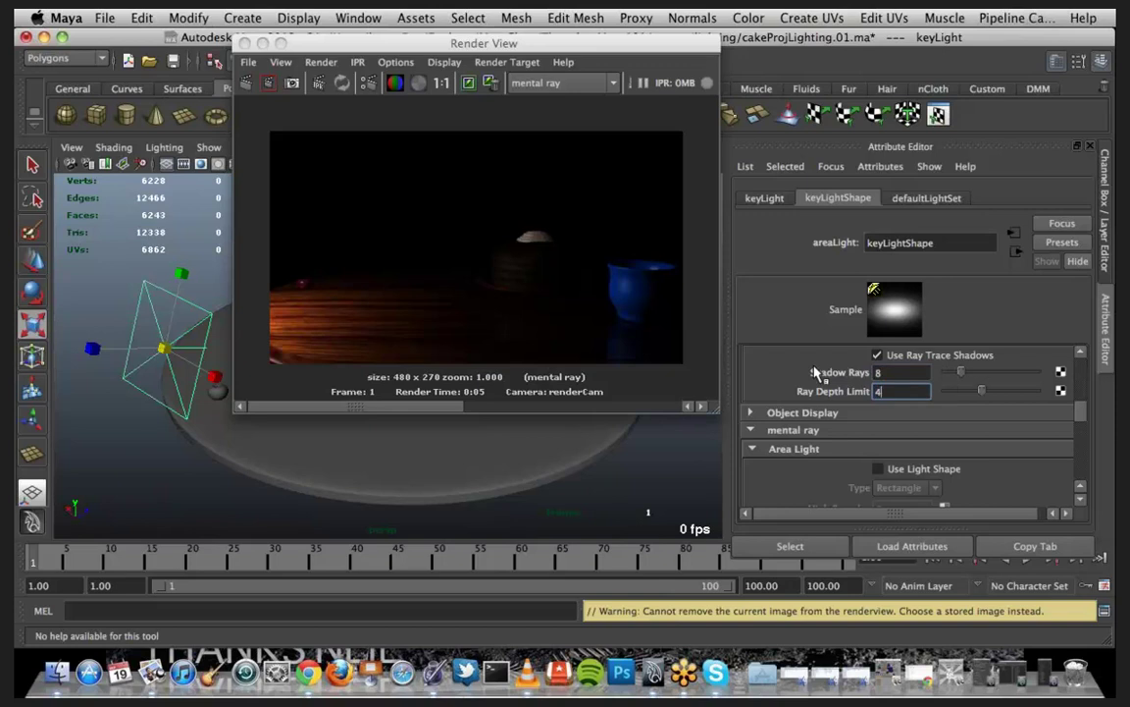
scroll(864, 383, "down", 4)
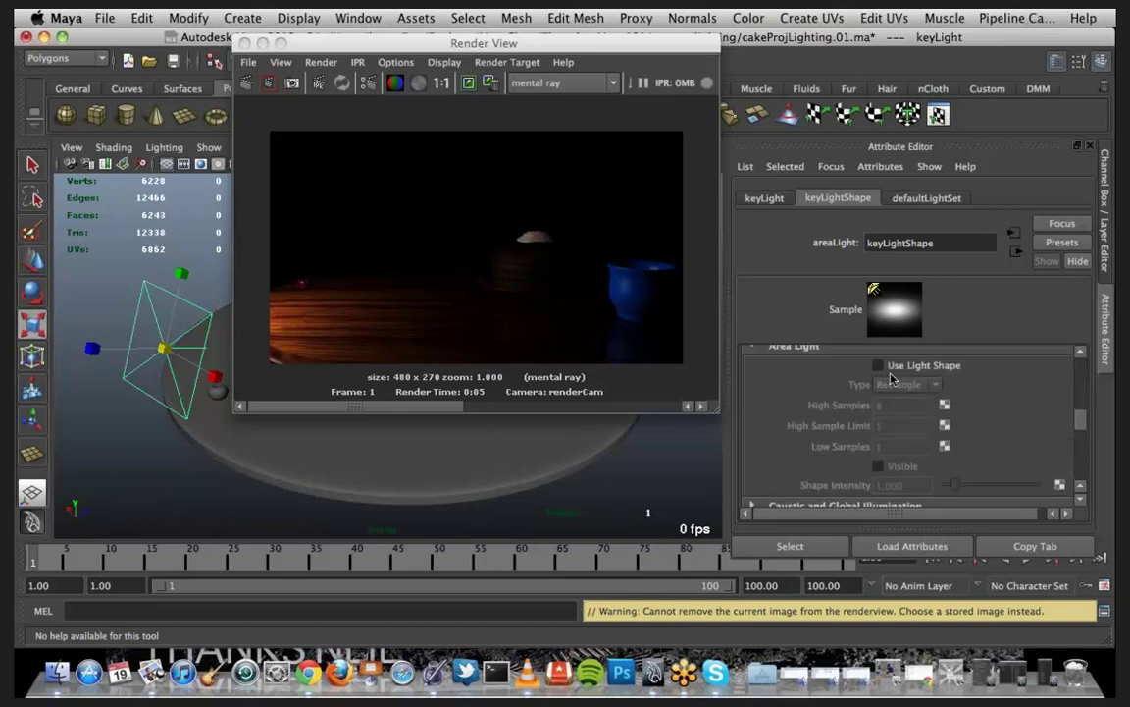
Step: Enable mental ray Use Light Shape and Visible, and scale the area light up
left_click(879, 366)
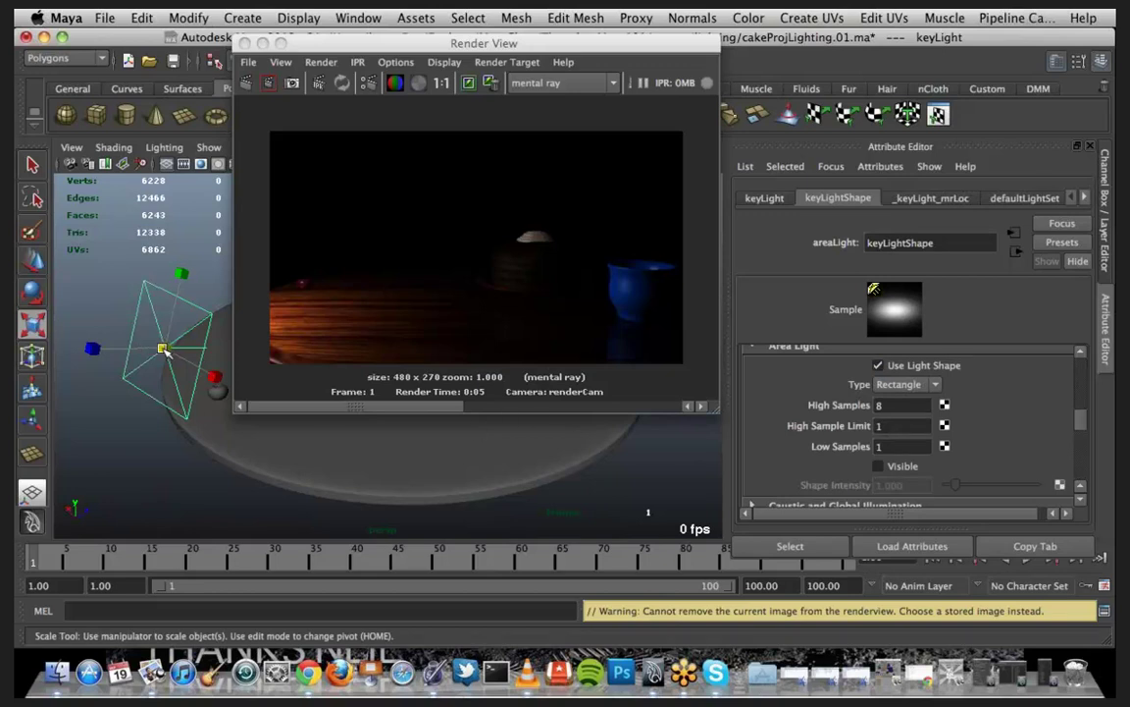
left_click_drag(163, 349, 226, 387)
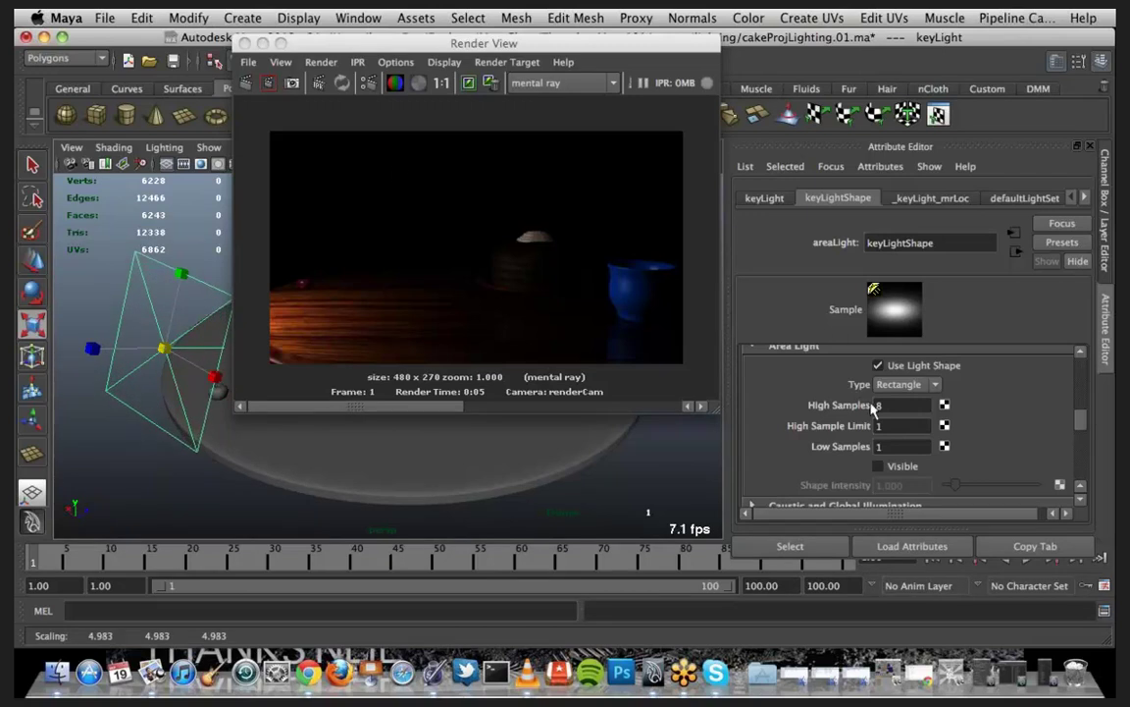
scroll(947, 429, "up", 5)
scroll(945, 433, "down", 2)
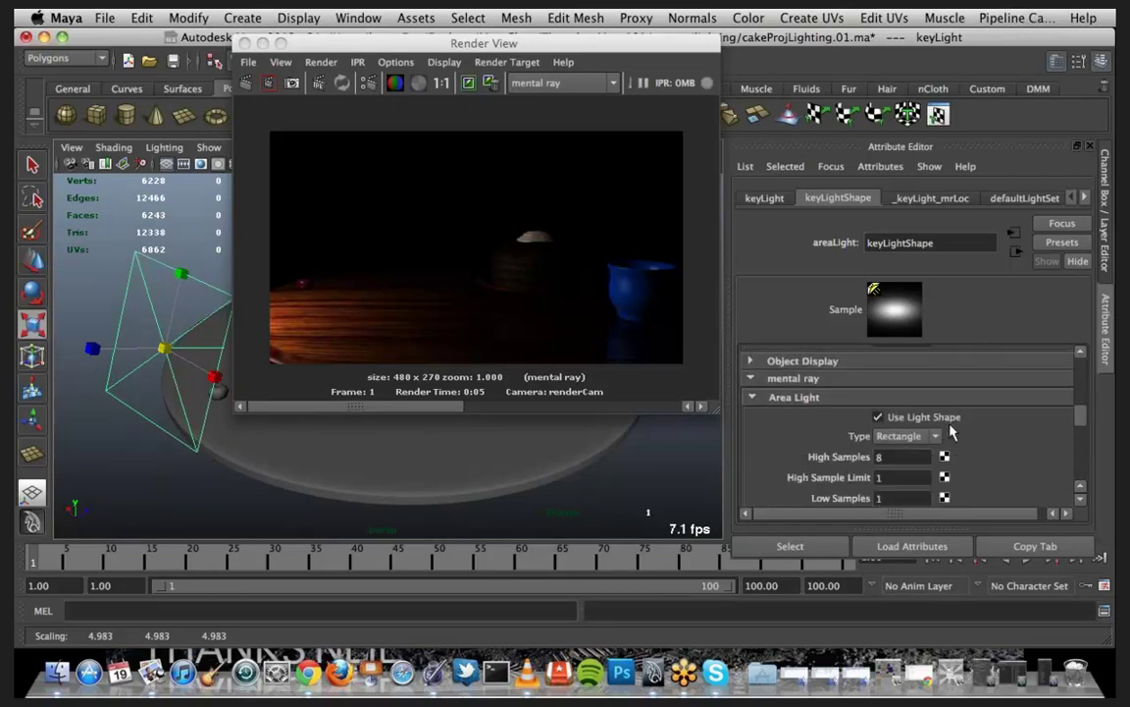
scroll(976, 432, "down", 3)
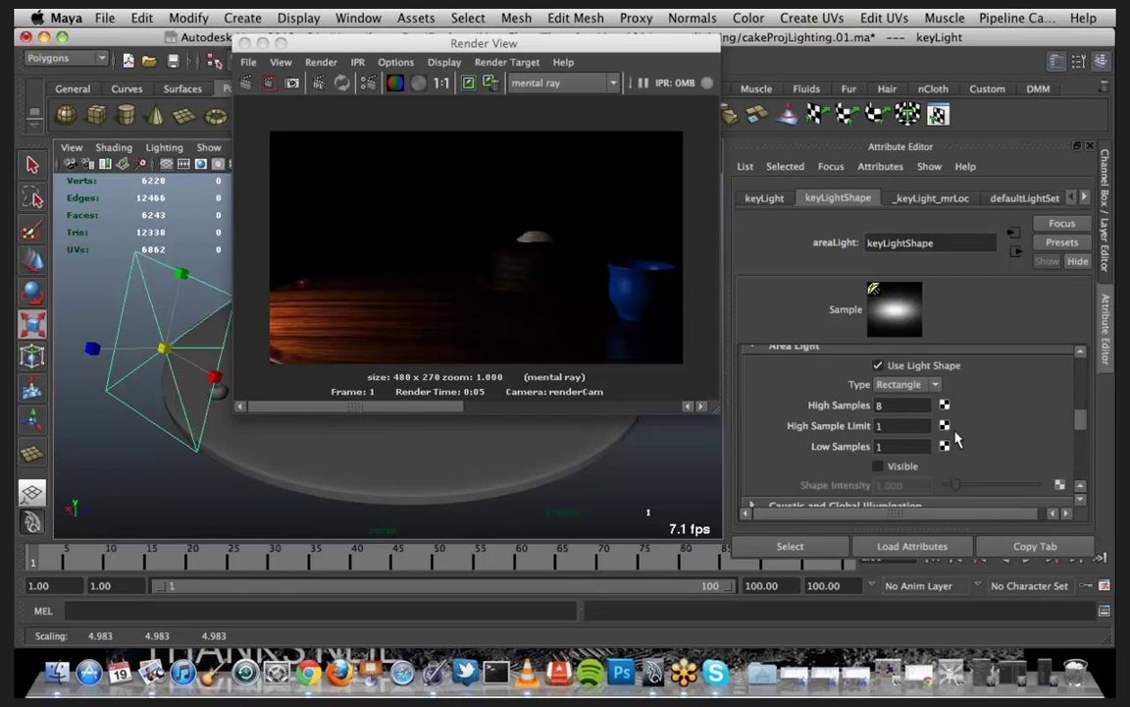
left_click(878, 416)
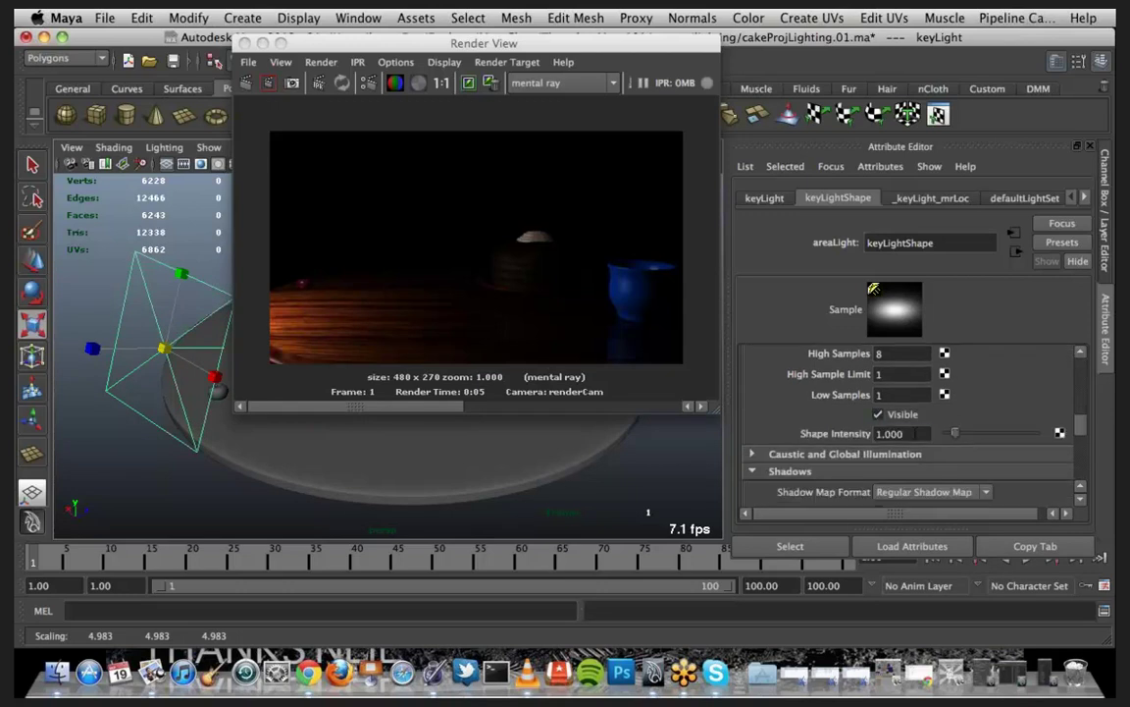
left_click(898, 433)
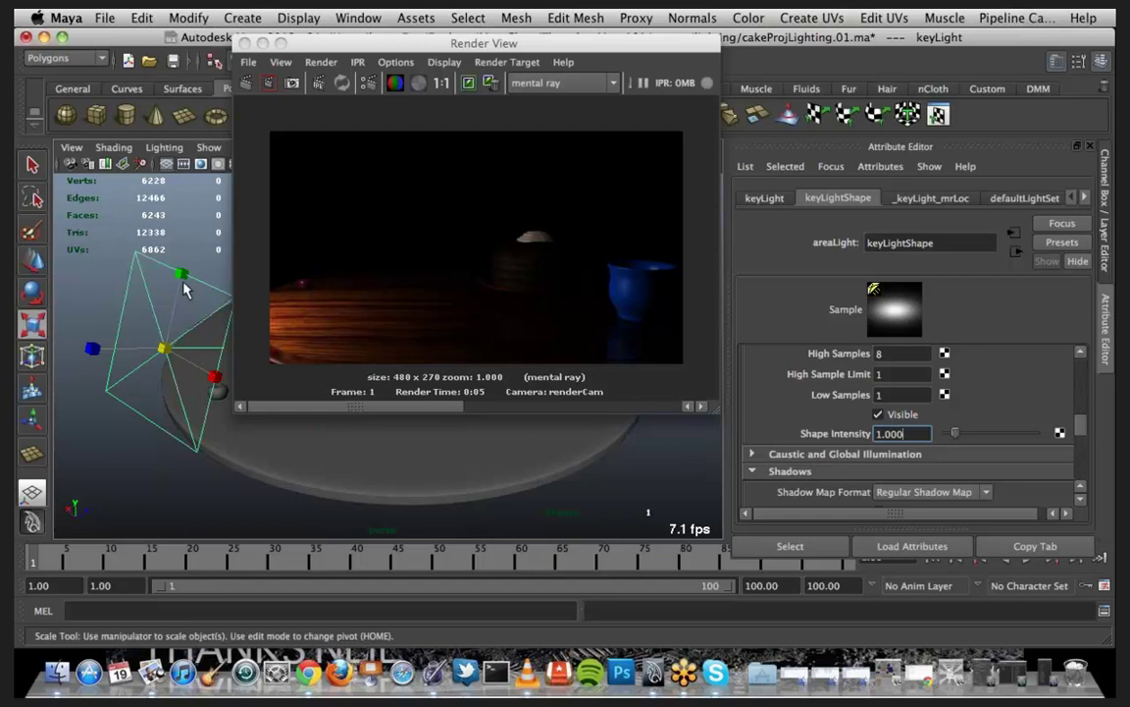
Step: Stretch the light along one axis to a scale of 4.983, 8.737, 4.983
left_click_drag(181, 275, 194, 213)
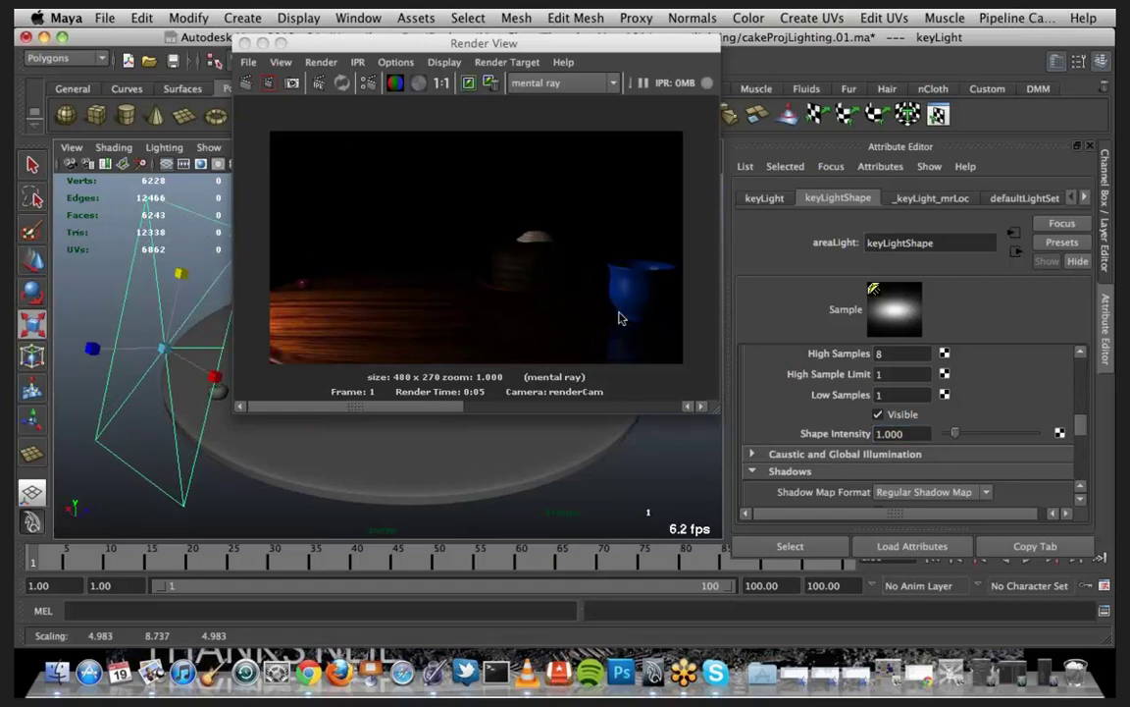
scroll(995, 429, "up", 4)
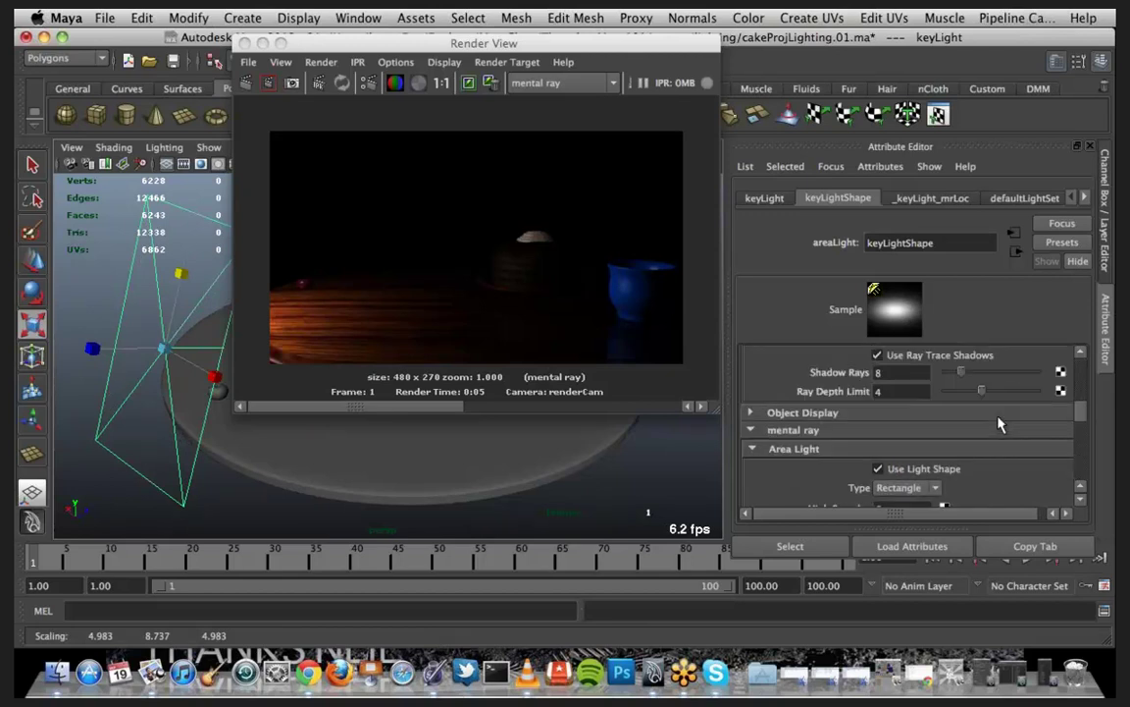
scroll(995, 429, "down", 3)
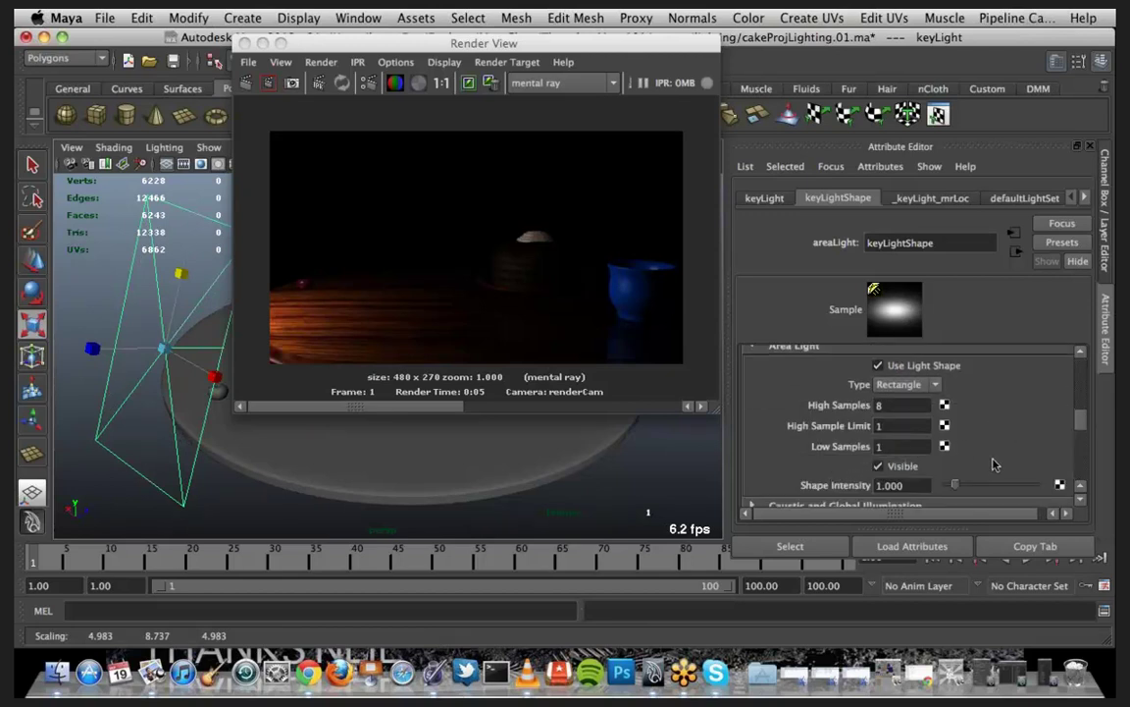
scroll(995, 459, "up", 8)
Step: Set keyLight intensity to 1500 and re-render through renderCam
scroll(997, 464, "up", 1)
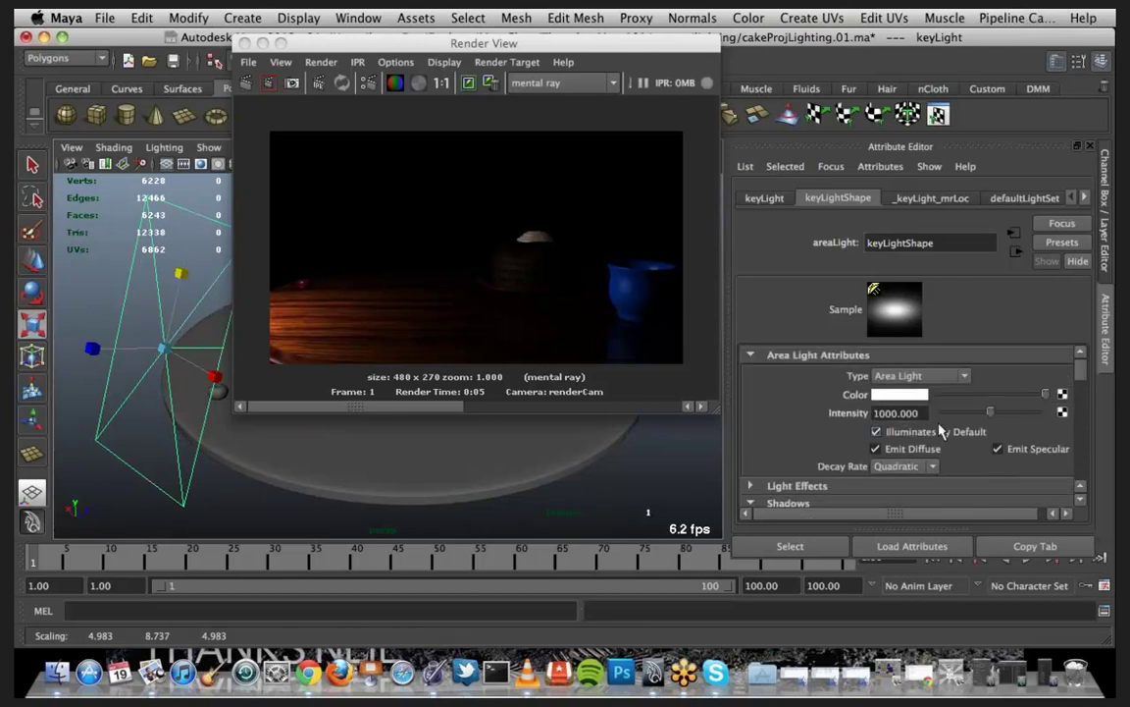
left_click(922, 413)
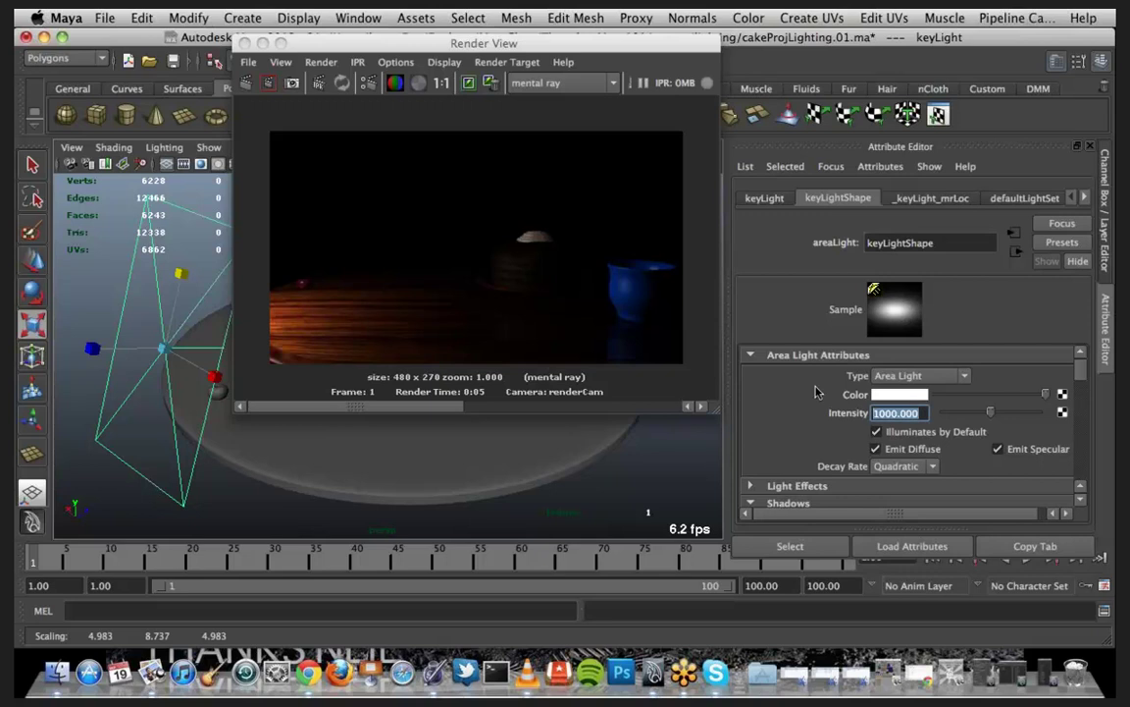
type("1500")
key("Return")
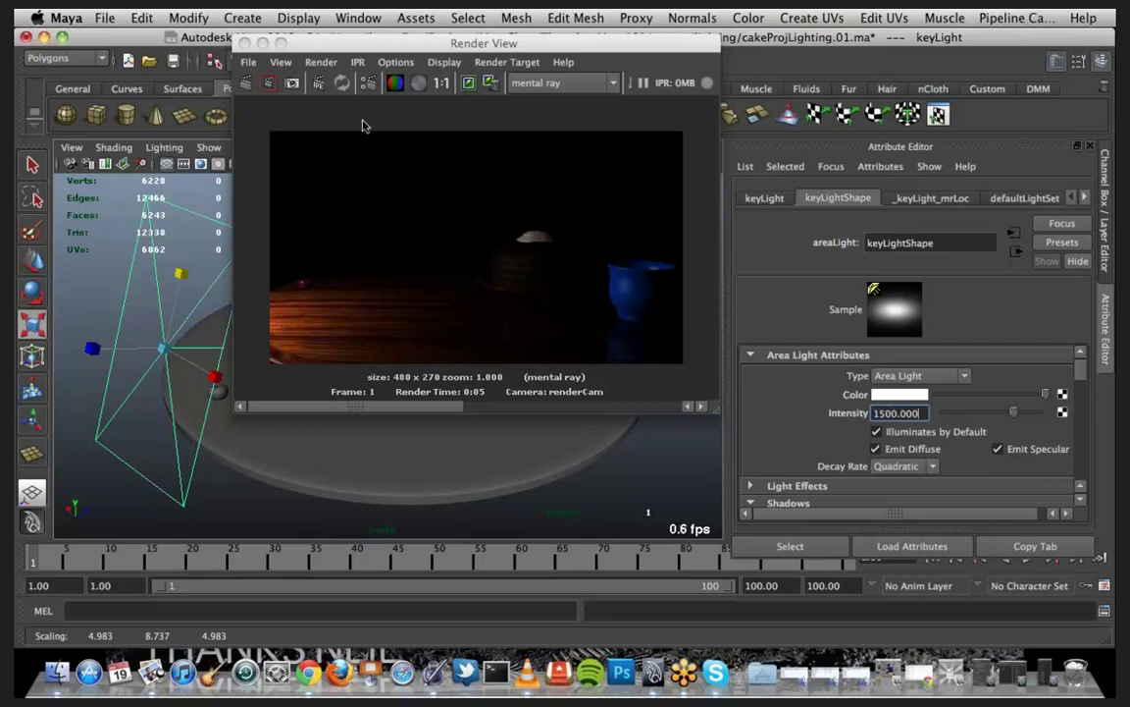
left_click(245, 86)
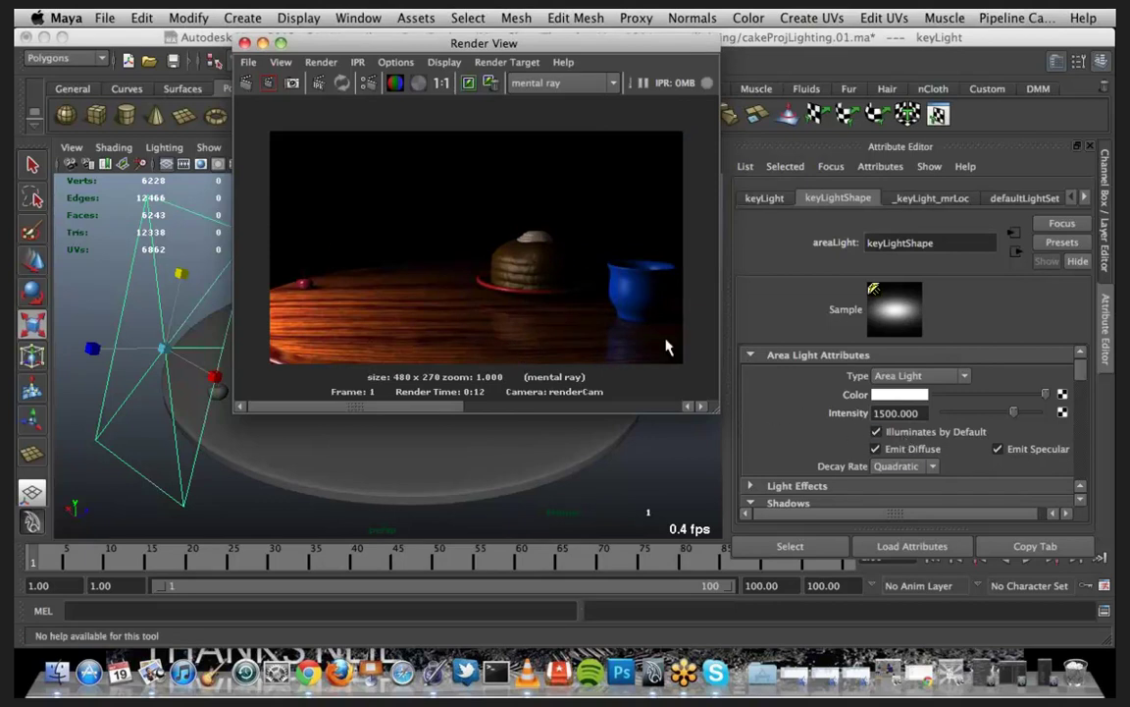
Step: Scroll through the keyLightShape attributes back up to Area Light Attributes
scroll(844, 395, "down", 8)
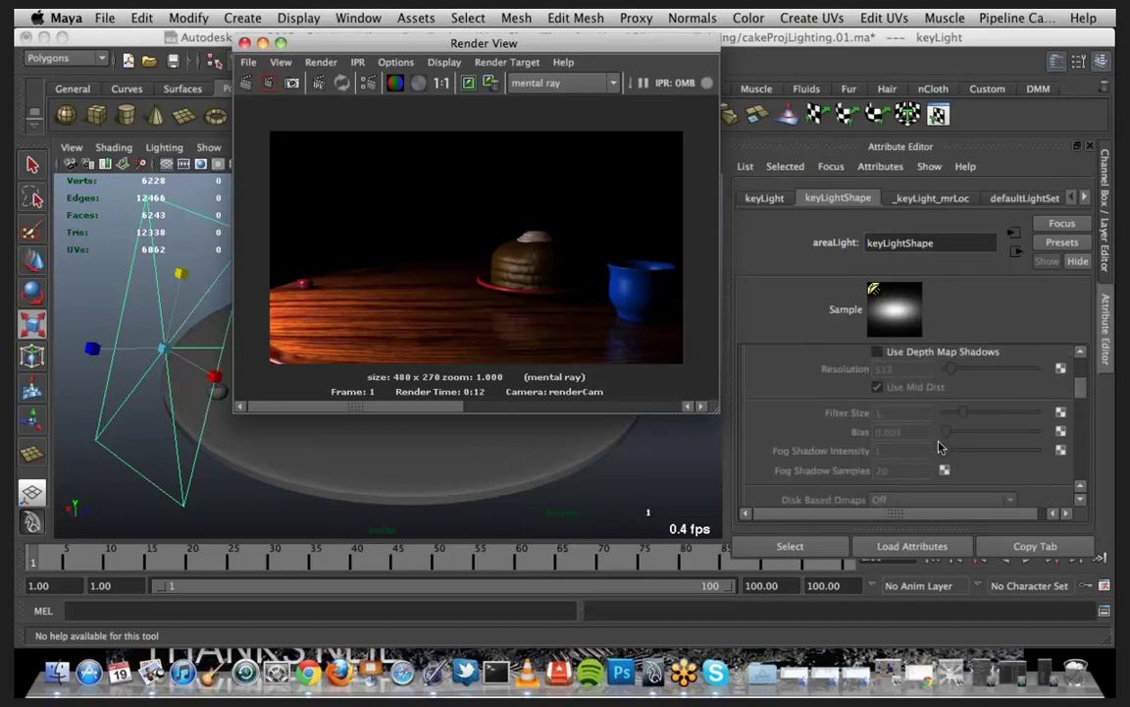
scroll(937, 447, "down", 10)
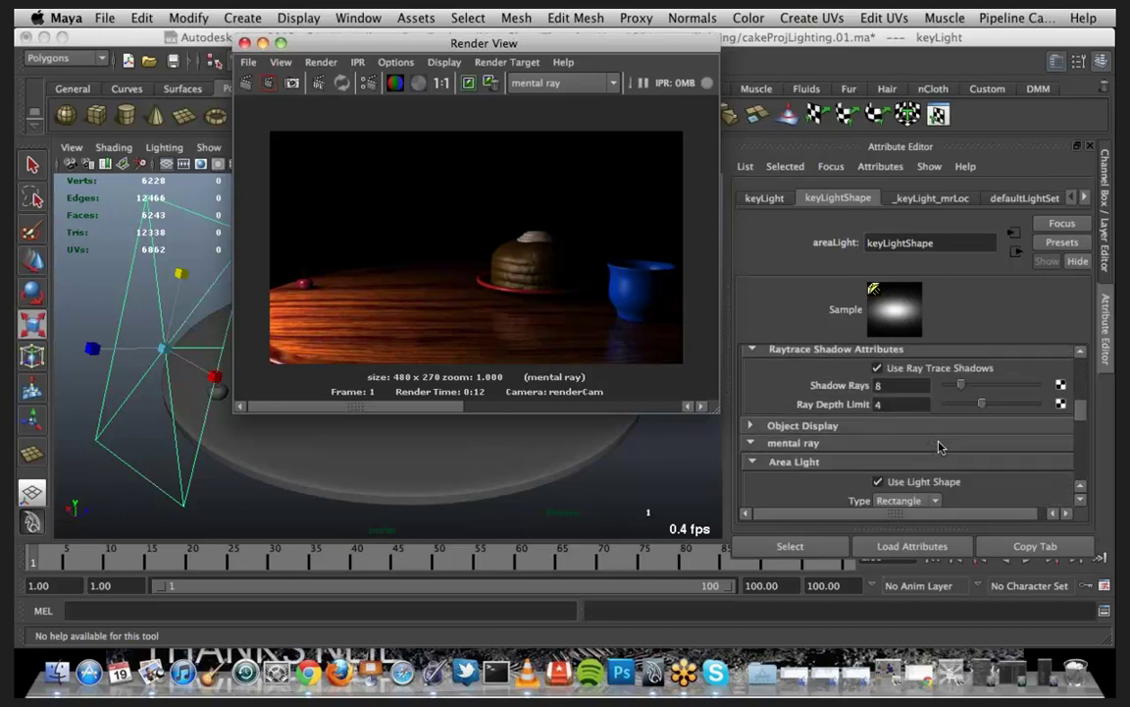
scroll(937, 446, "down", 10)
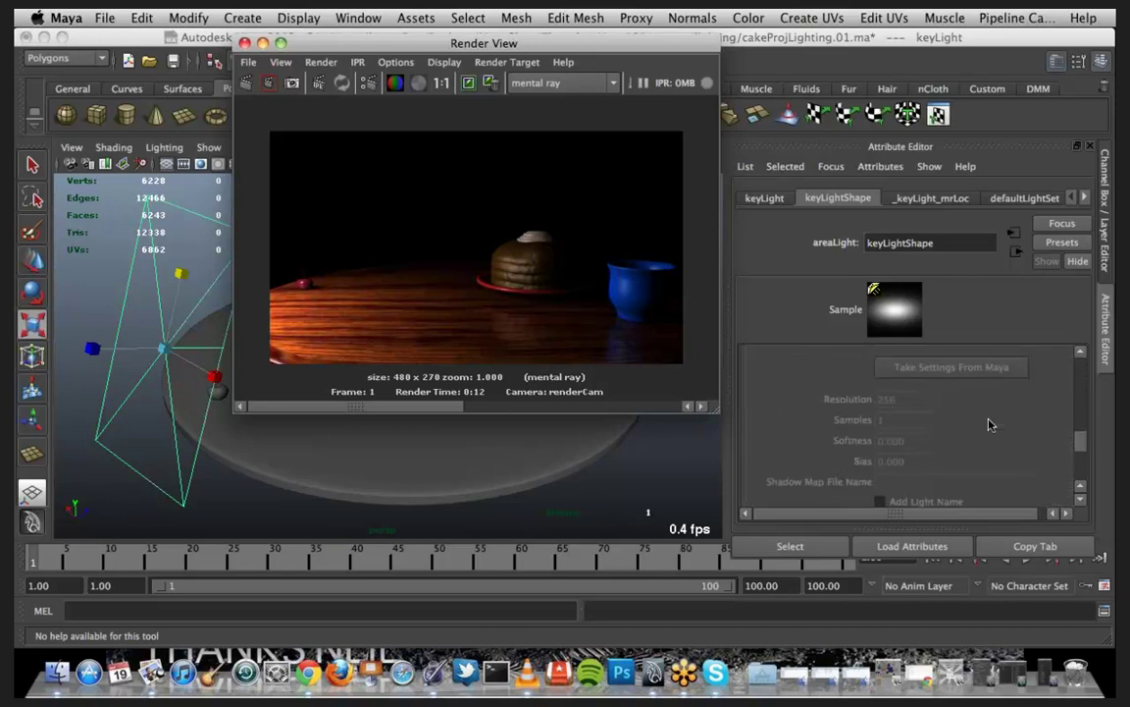
scroll(989, 424, "down", 3)
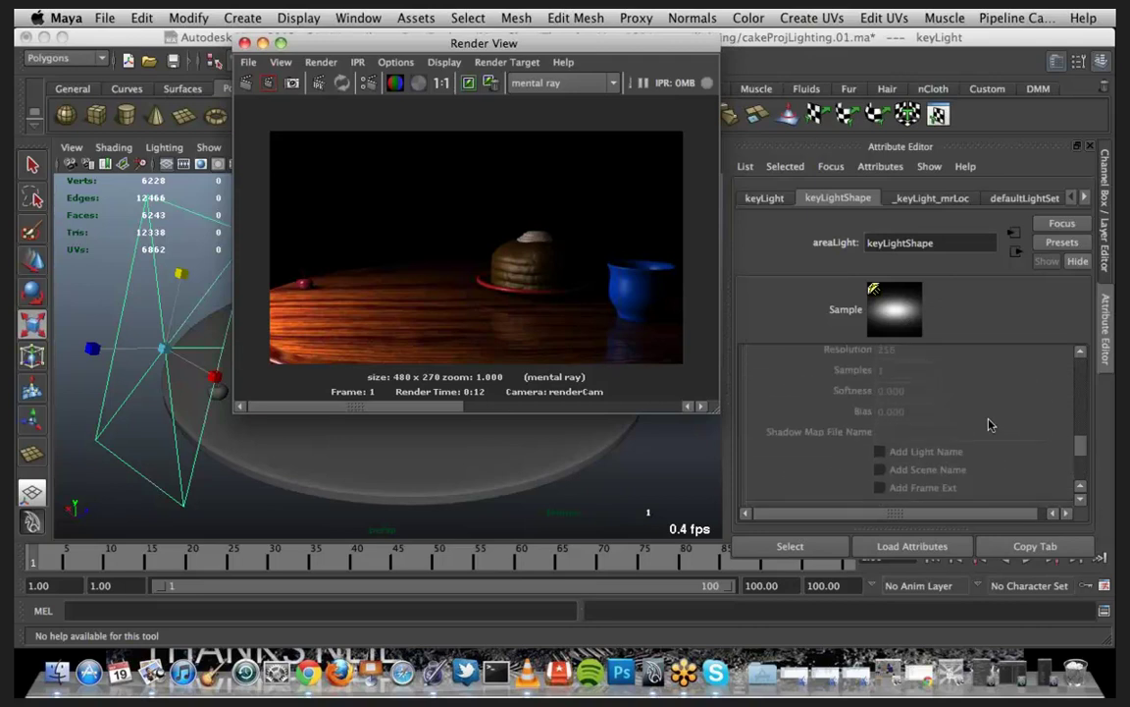
scroll(989, 424, "up", 10)
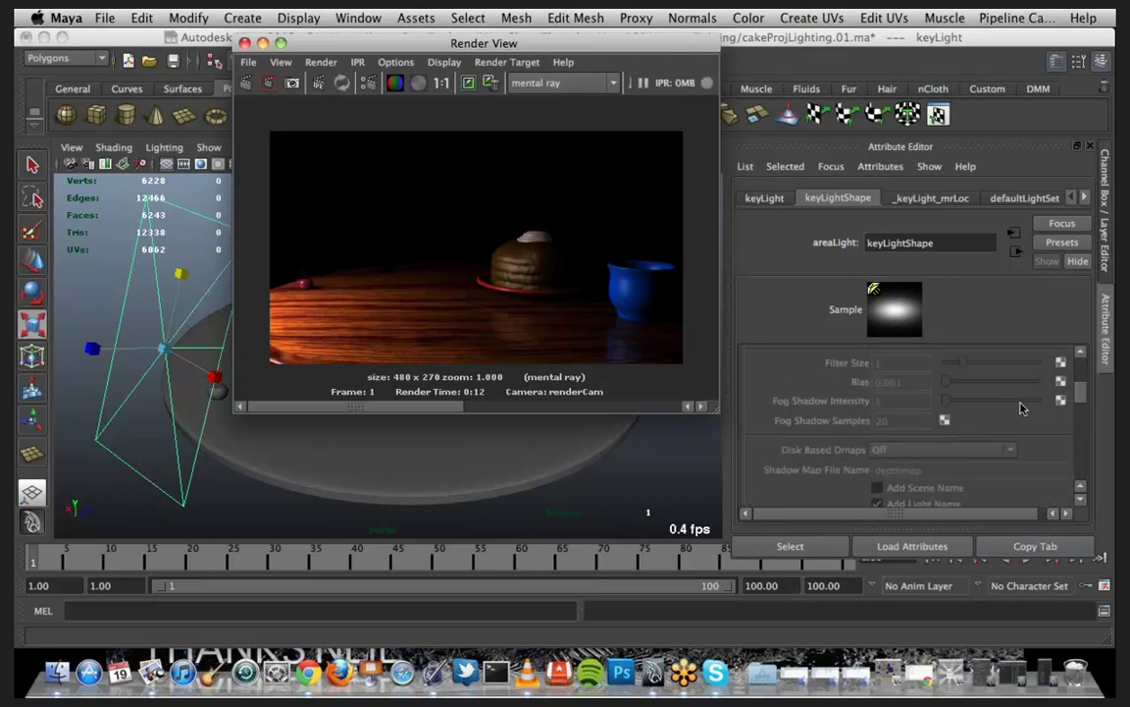
scroll(1020, 408, "up", 5)
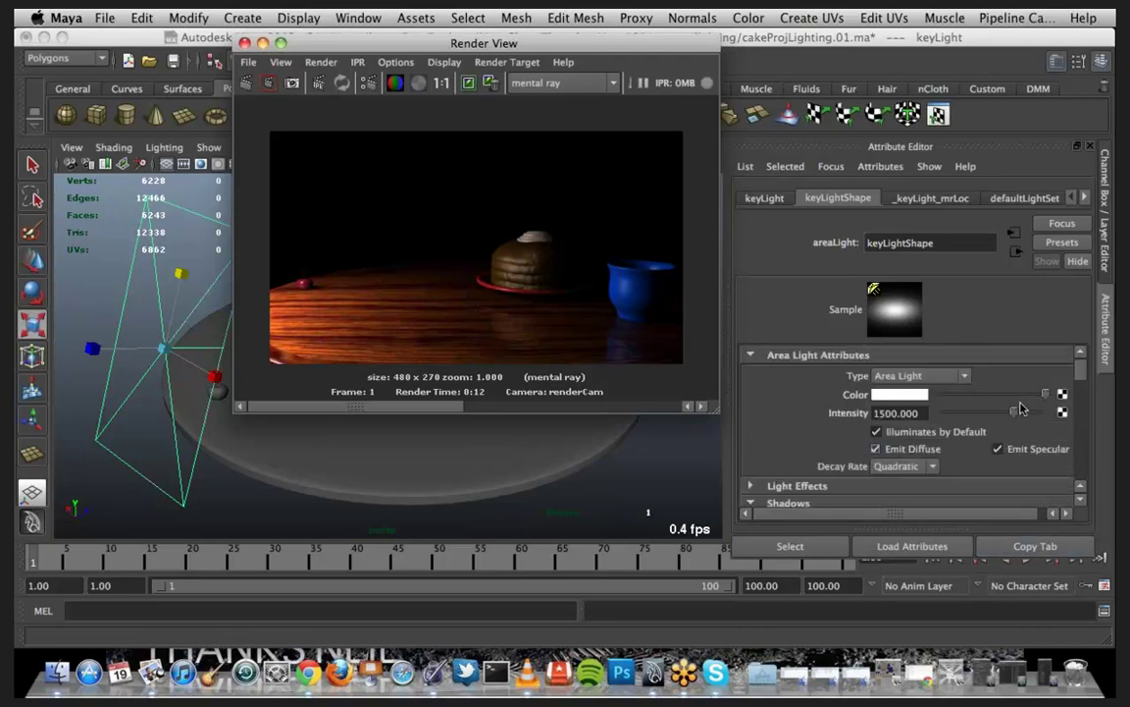
Step: Draw a large polygon plane in the scene near the table
left_click(262, 44)
left_click_drag(403, 366, 343, 367, "alt")
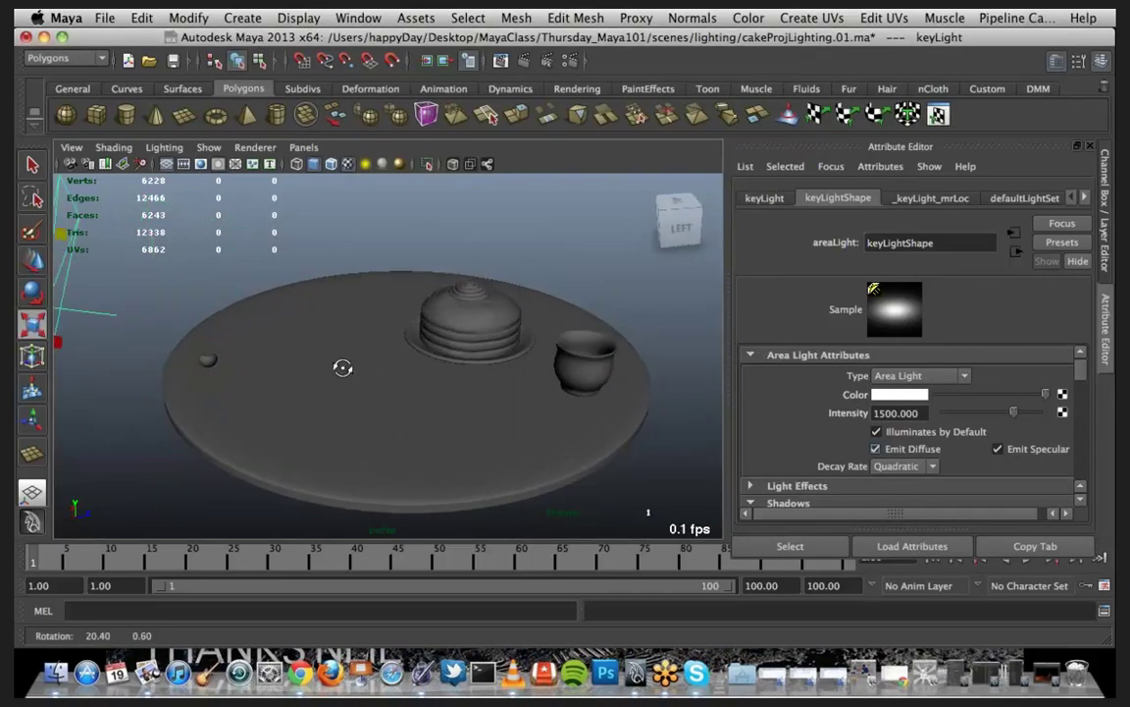
scroll(397, 297, "down", 5)
key("space")
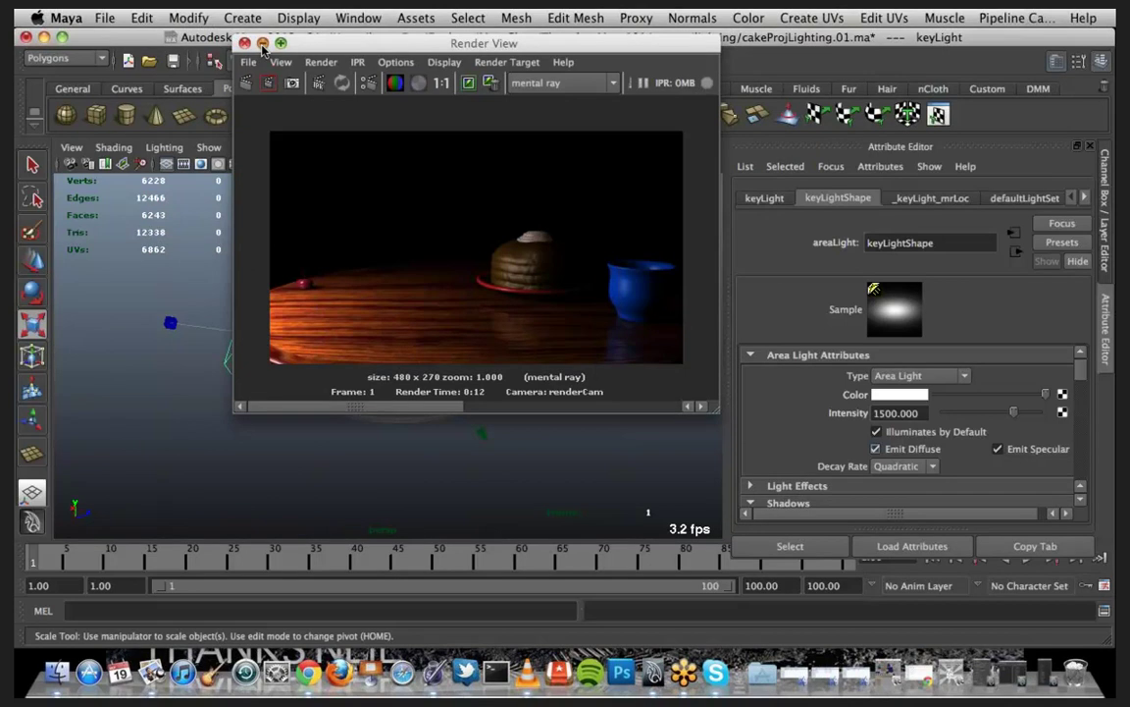
left_click(262, 44)
key("space")
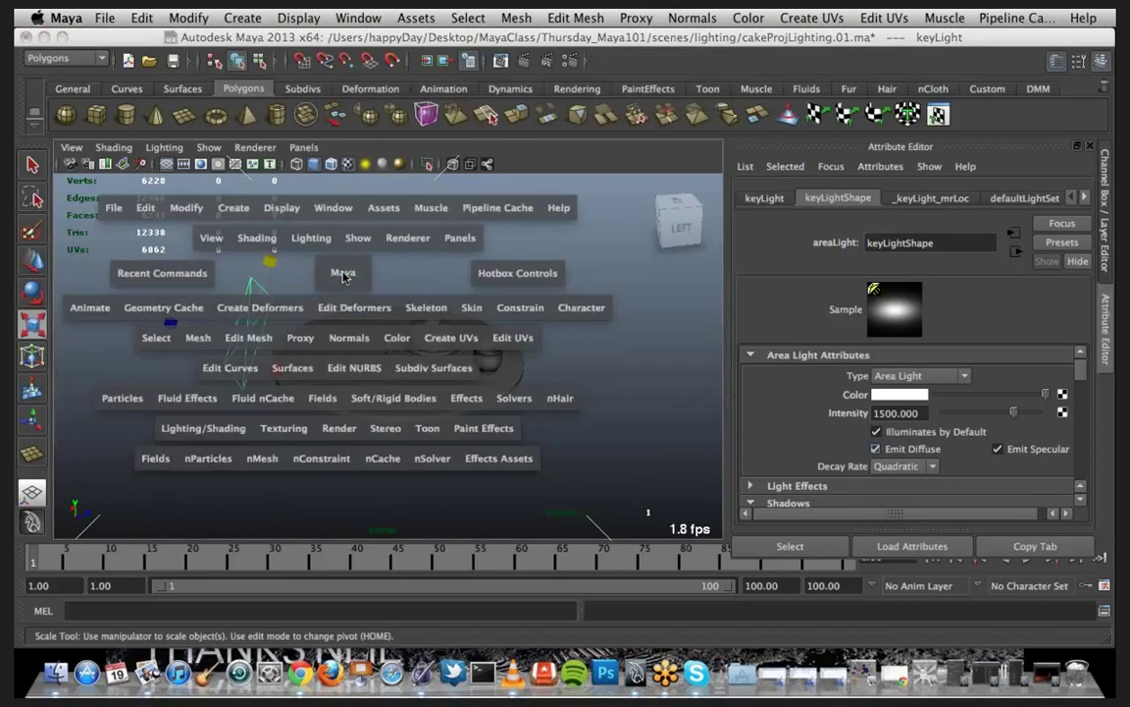
left_click(236, 207)
mouse_move(383, 254)
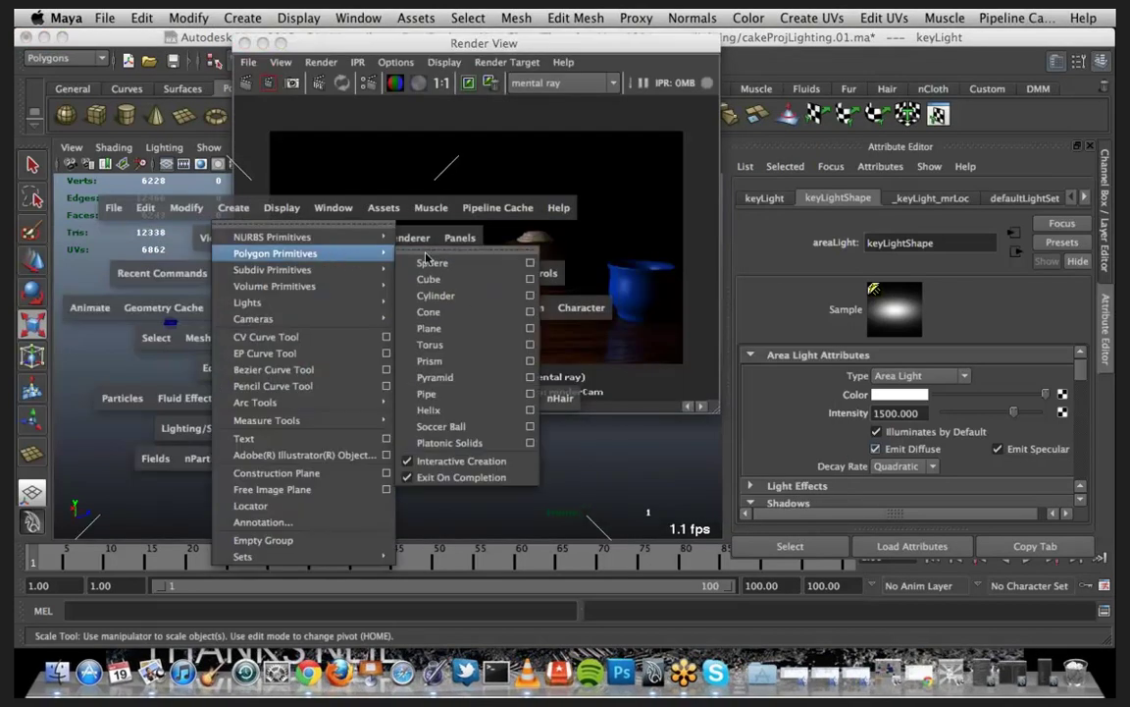
left_click(502, 328)
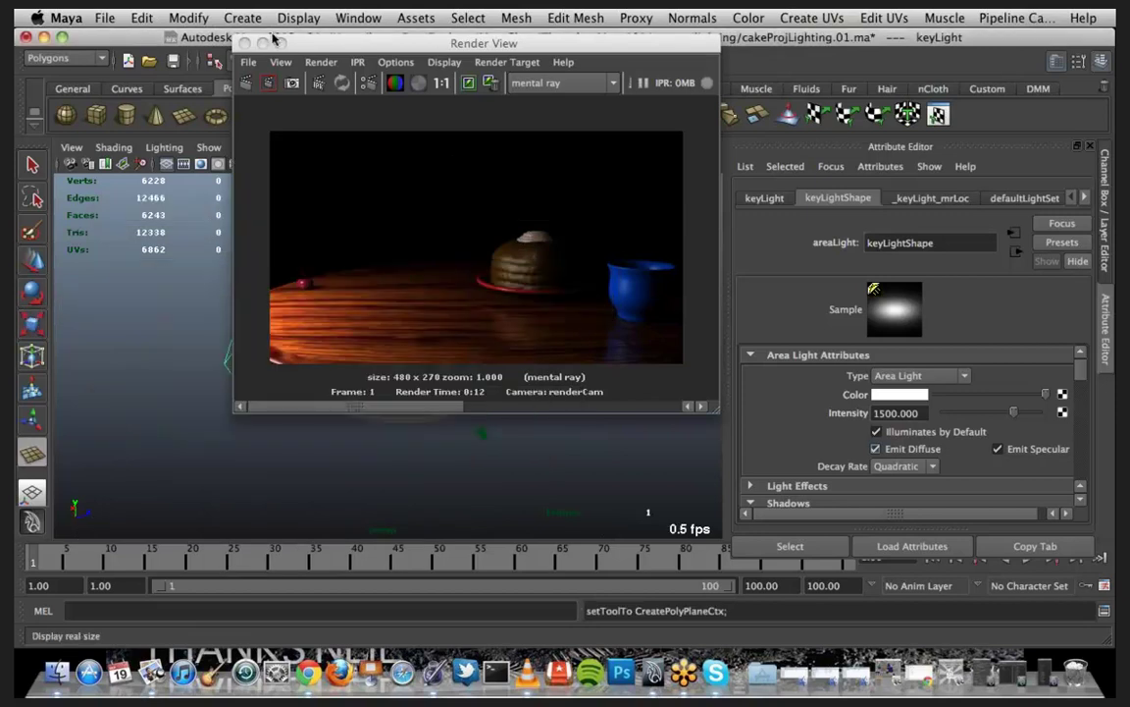
left_click(263, 43)
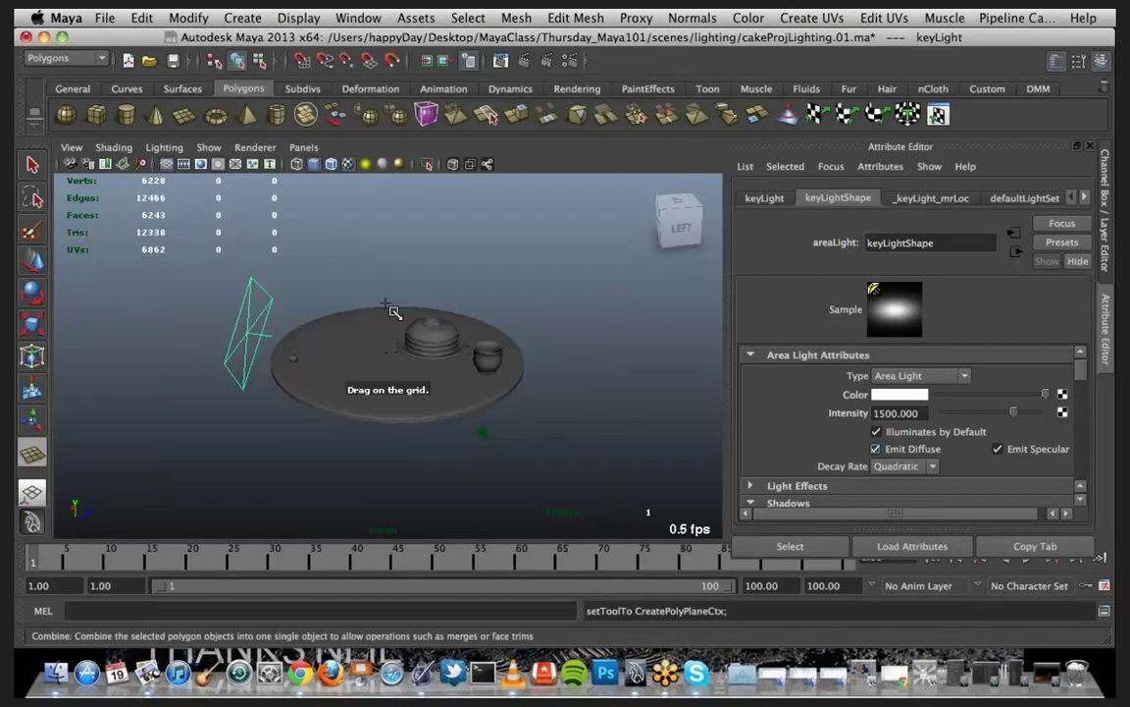
left_click_drag(248, 283, 847, 488)
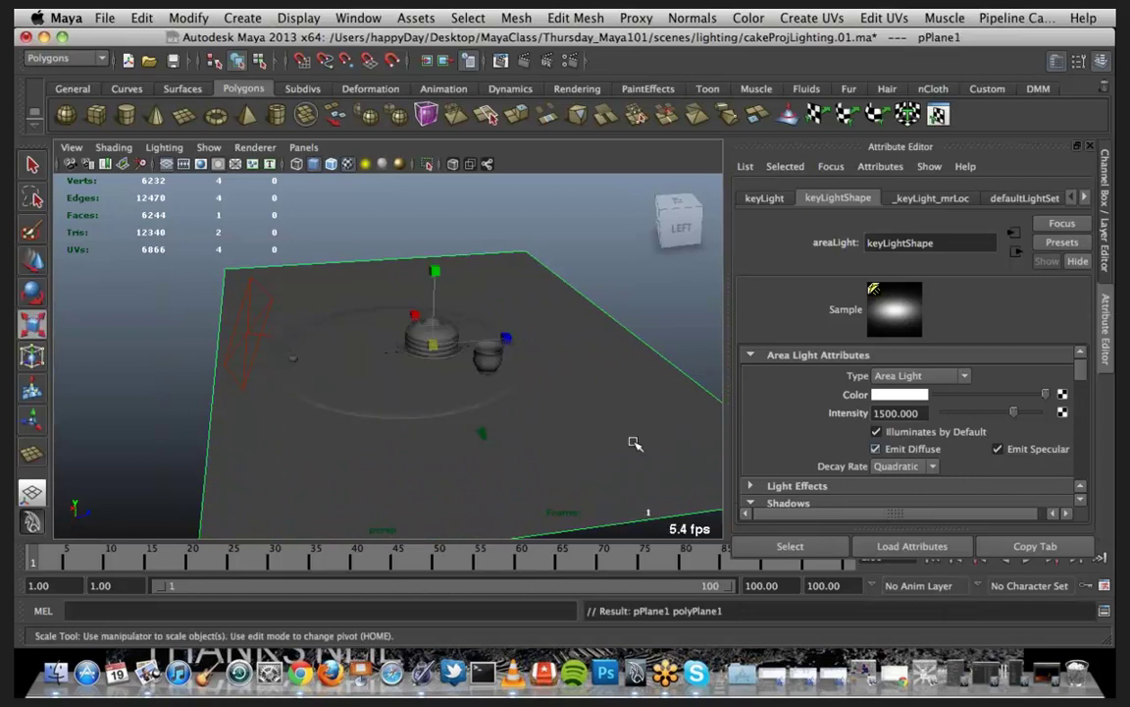
Step: Stand the plane upright by setting its Rotate Z to -90
key("e")
left_click_drag(454, 323, 449, 304)
left_click(763, 199)
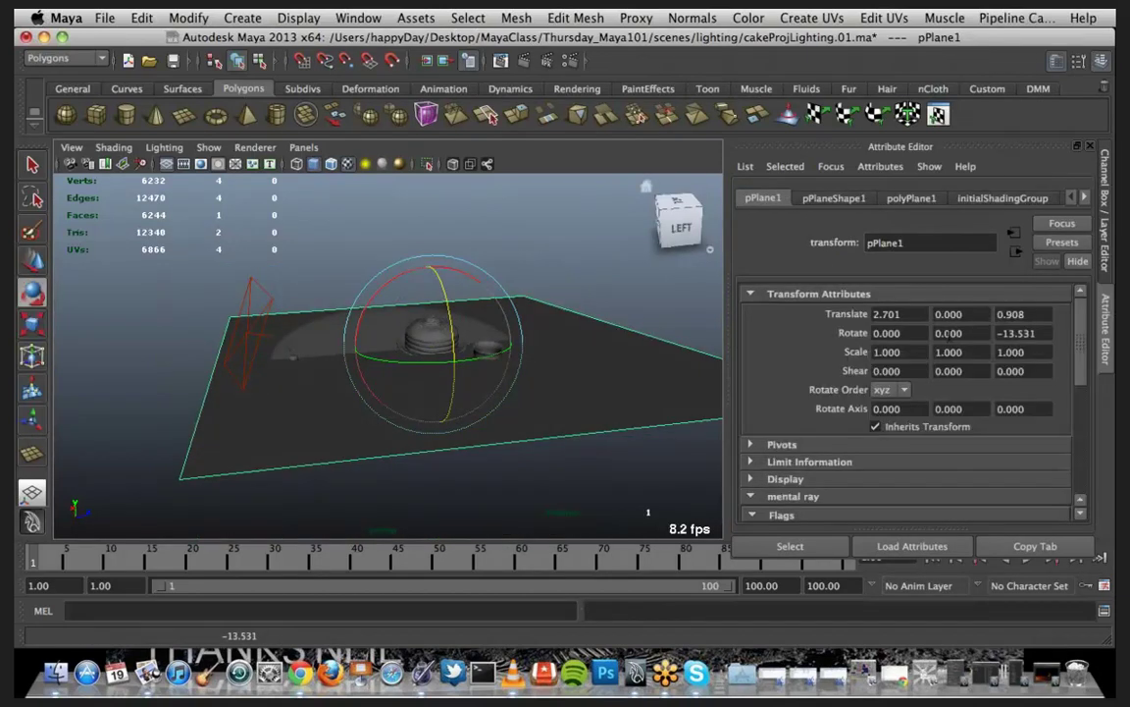
left_click(1046, 334)
type("-90.000")
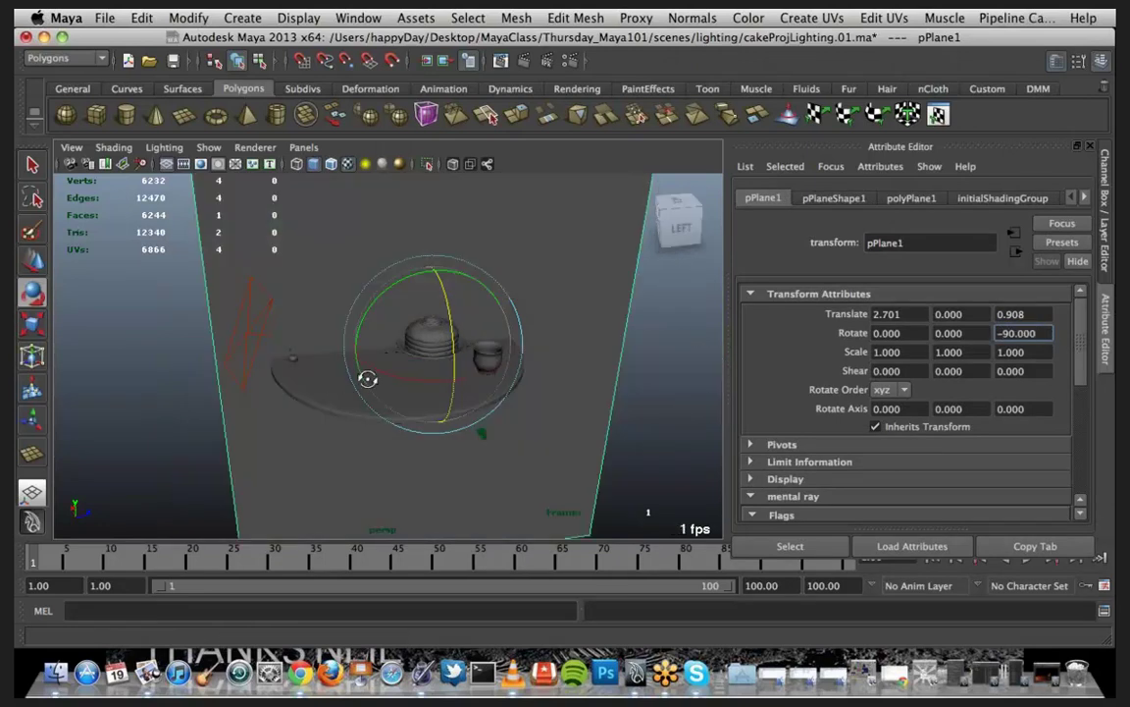
left_click_drag(366, 379, 432, 357, "alt")
key("s")
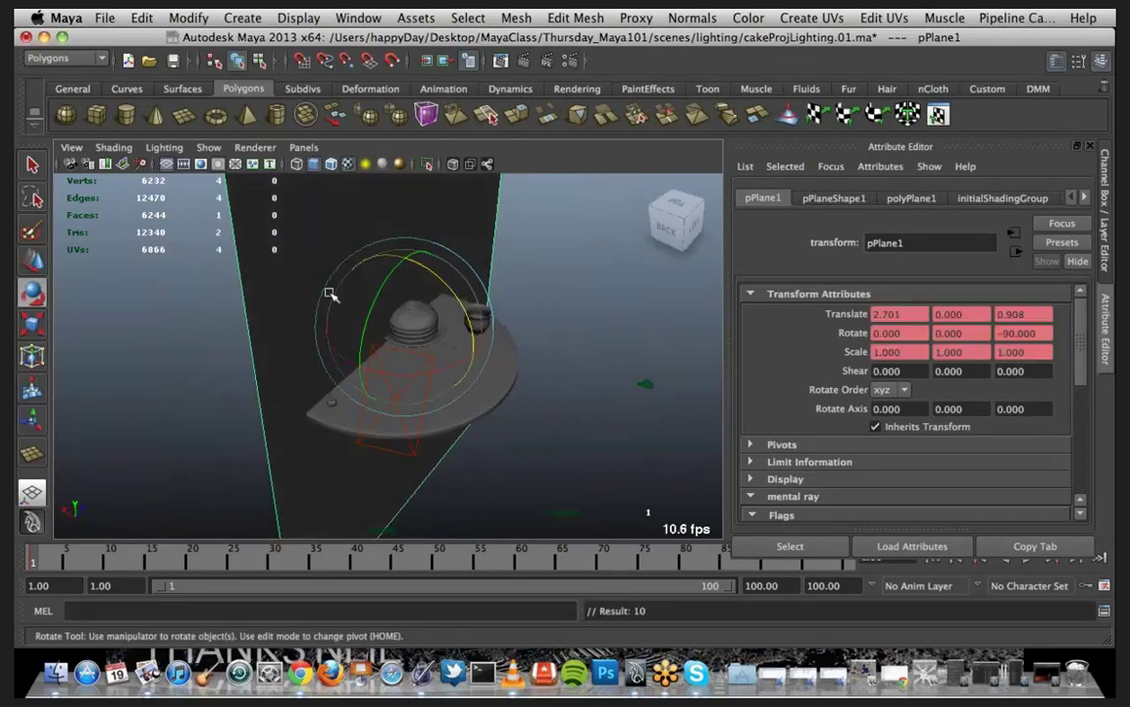
key("z")
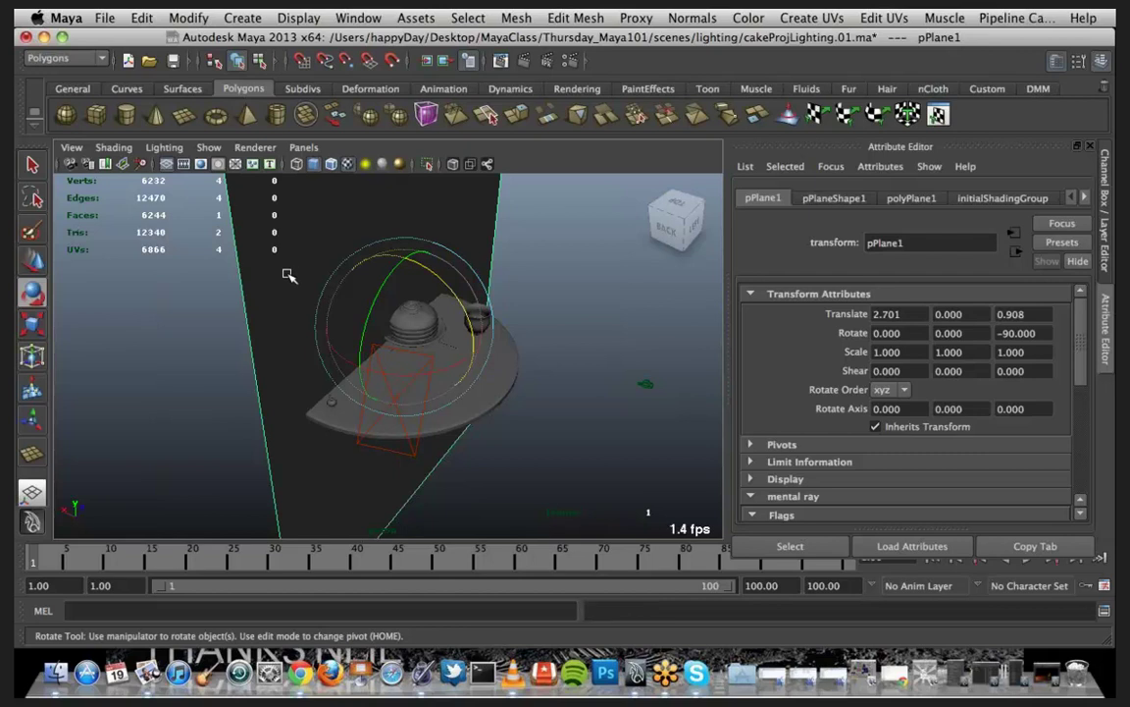
Step: Move the plane beside the table, narrow it to 0.747 in X, and raise it to floor level
key("w")
left_click_drag(361, 315, 221, 265)
key("r")
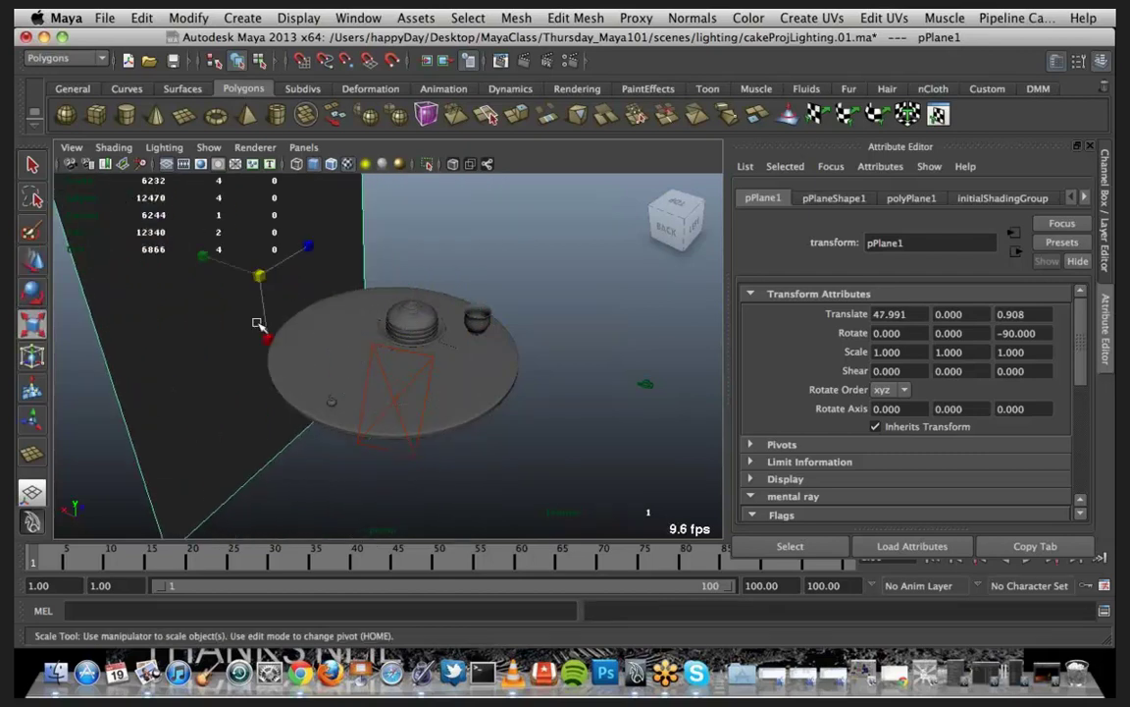
mouse_move(254, 319)
left_mouse_down()
mouse_move(265, 331)
mouse_move(262, 318)
left_mouse_up()
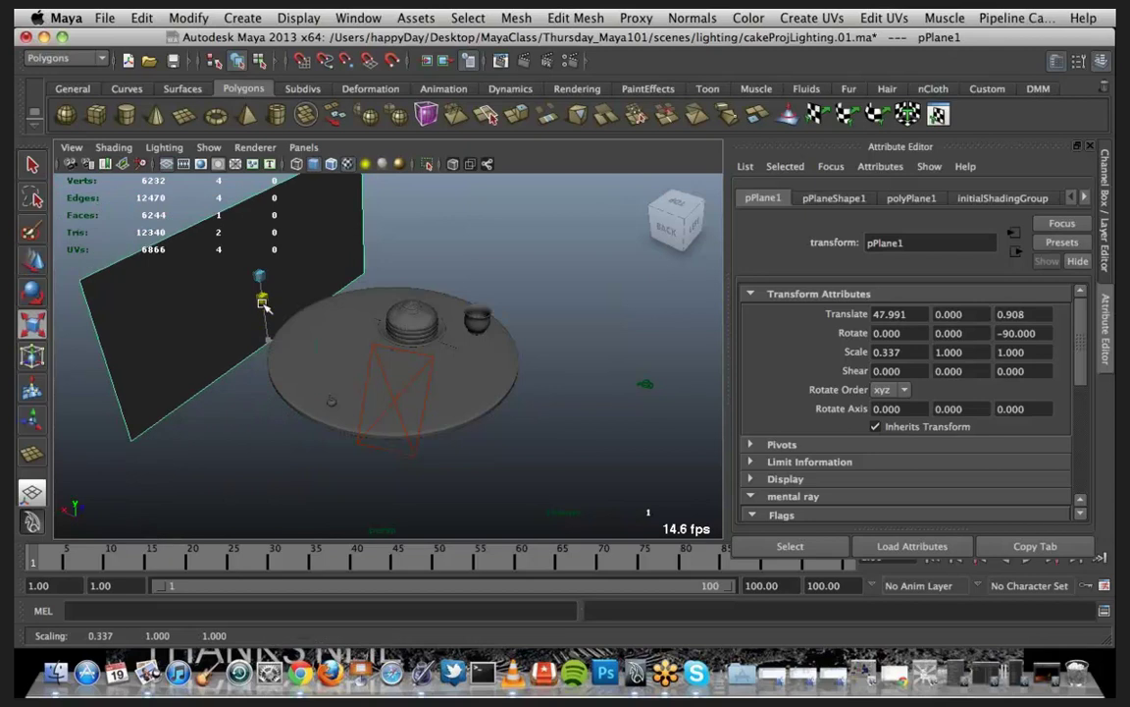
key("w")
left_click_drag(258, 251, 273, 302)
left_click_drag(334, 365, 211, 365, "alt")
left_click_drag(470, 327, 470, 258)
left_click_drag(446, 324, 538, 335, "alt")
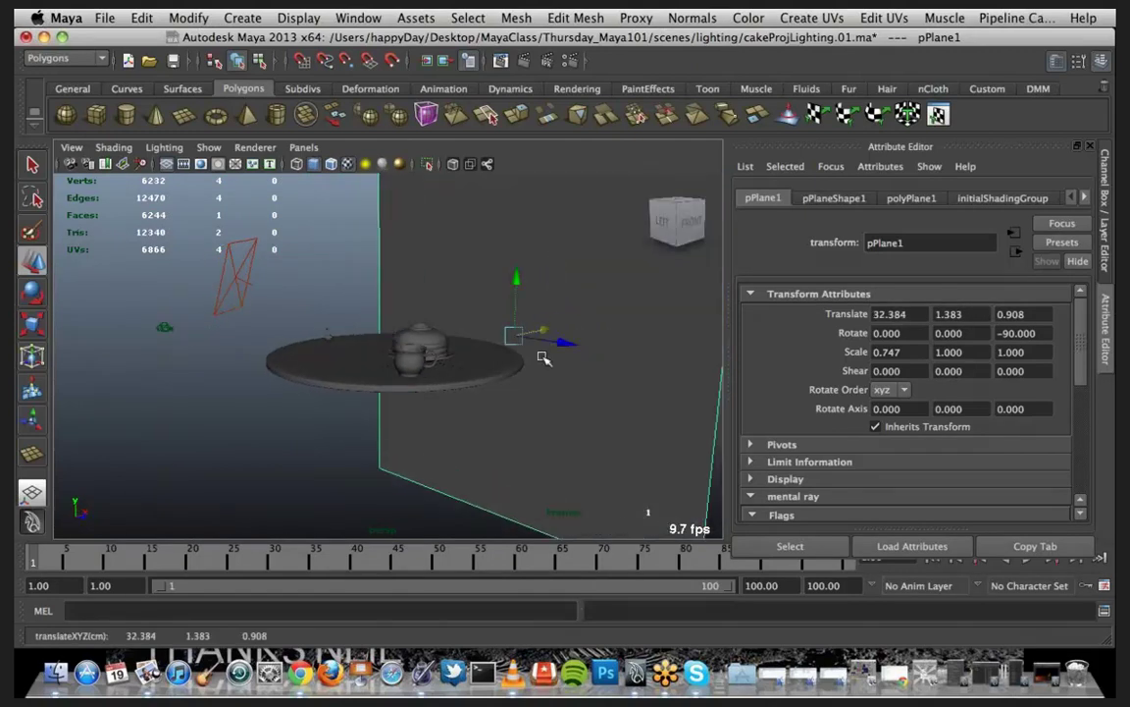
Step: Duplicate the wall into two side walls rotated -90 in X, on opposite sides of the table
key("ctrl+d")
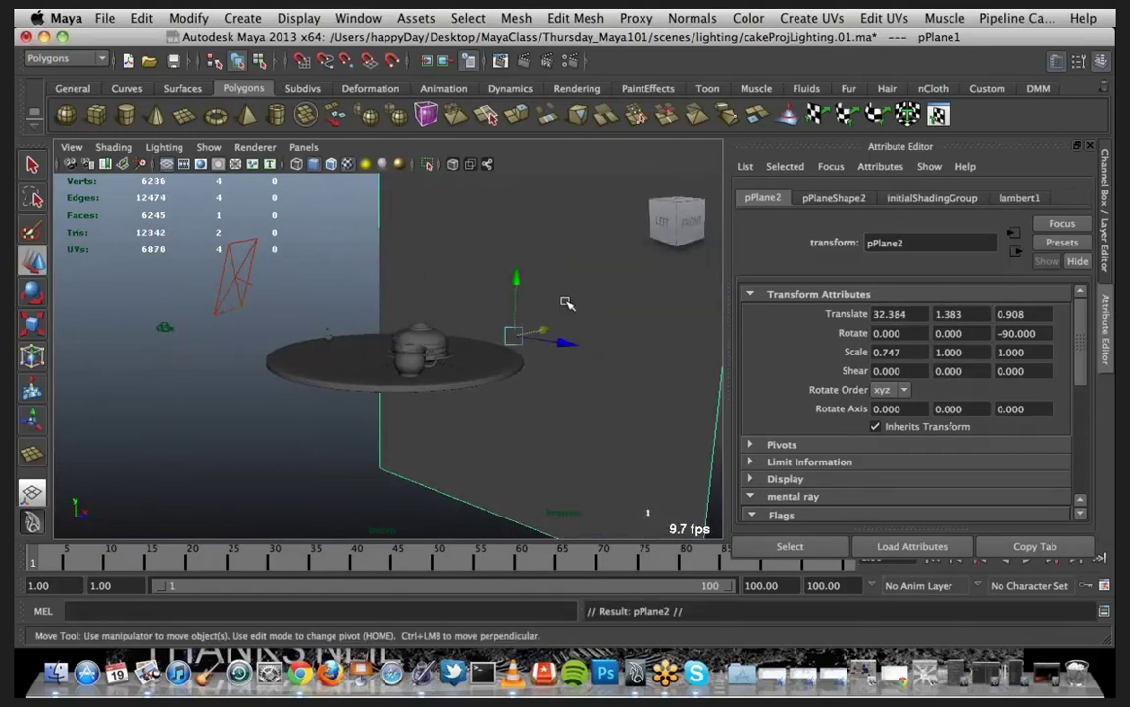
left_click_drag(561, 341, 753, 370)
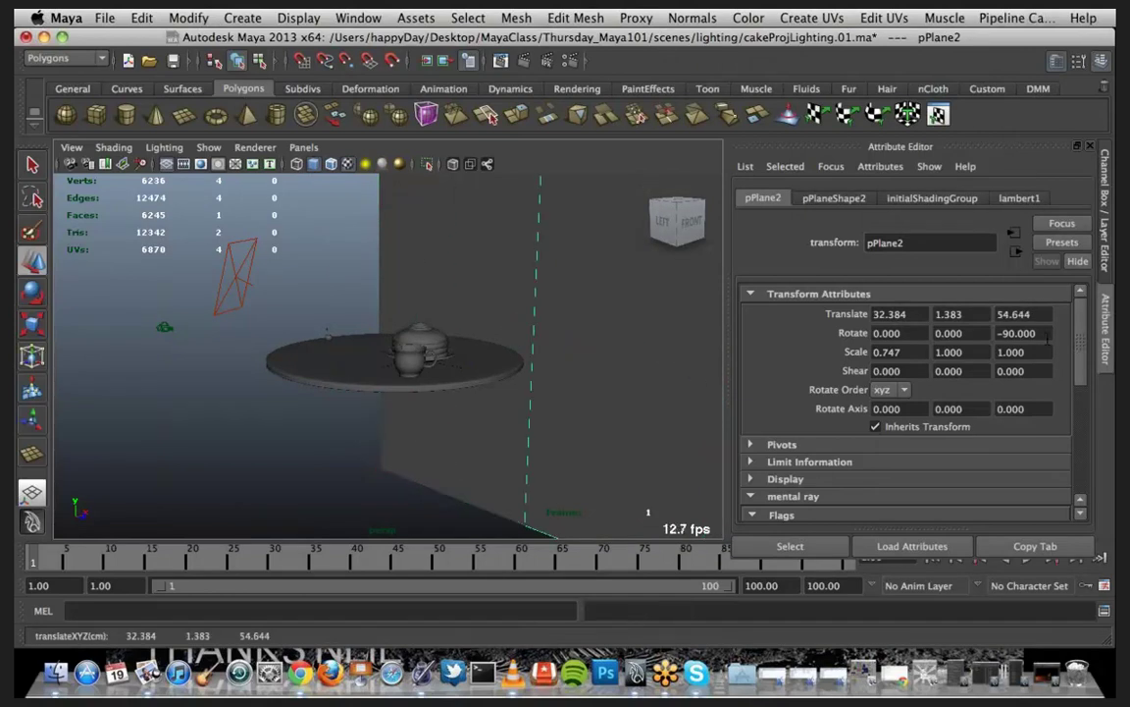
right_click_drag(495, 397, 530, 370, "alt")
key("e")
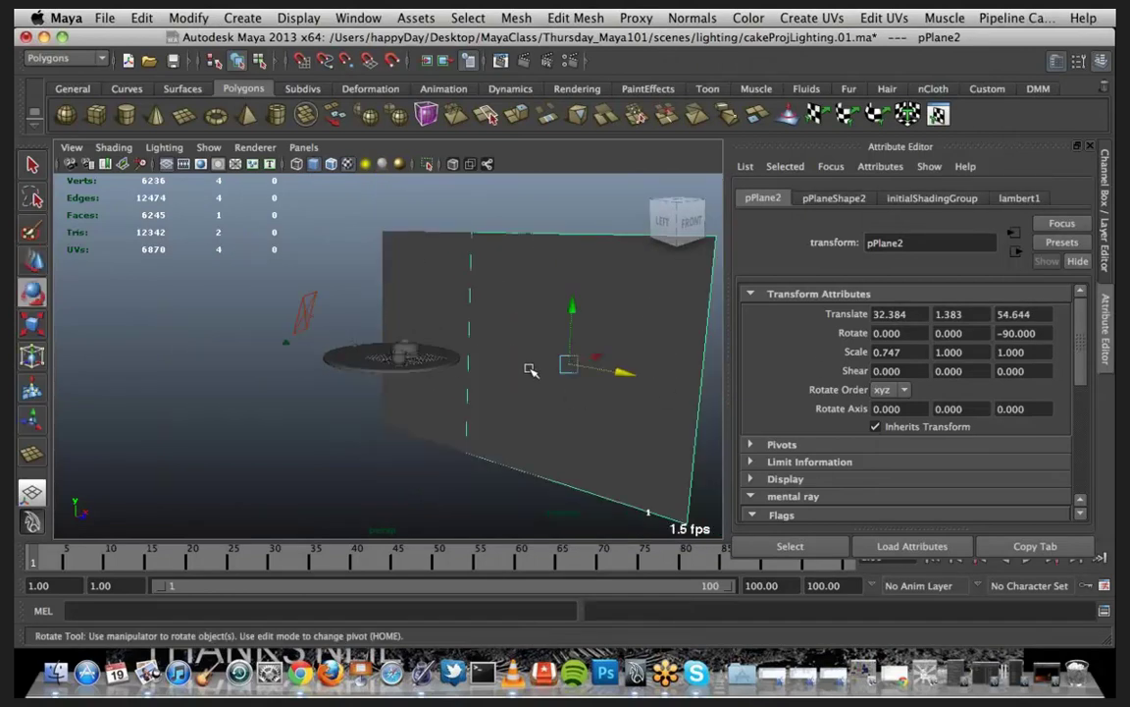
left_click_drag(550, 380, 579, 379)
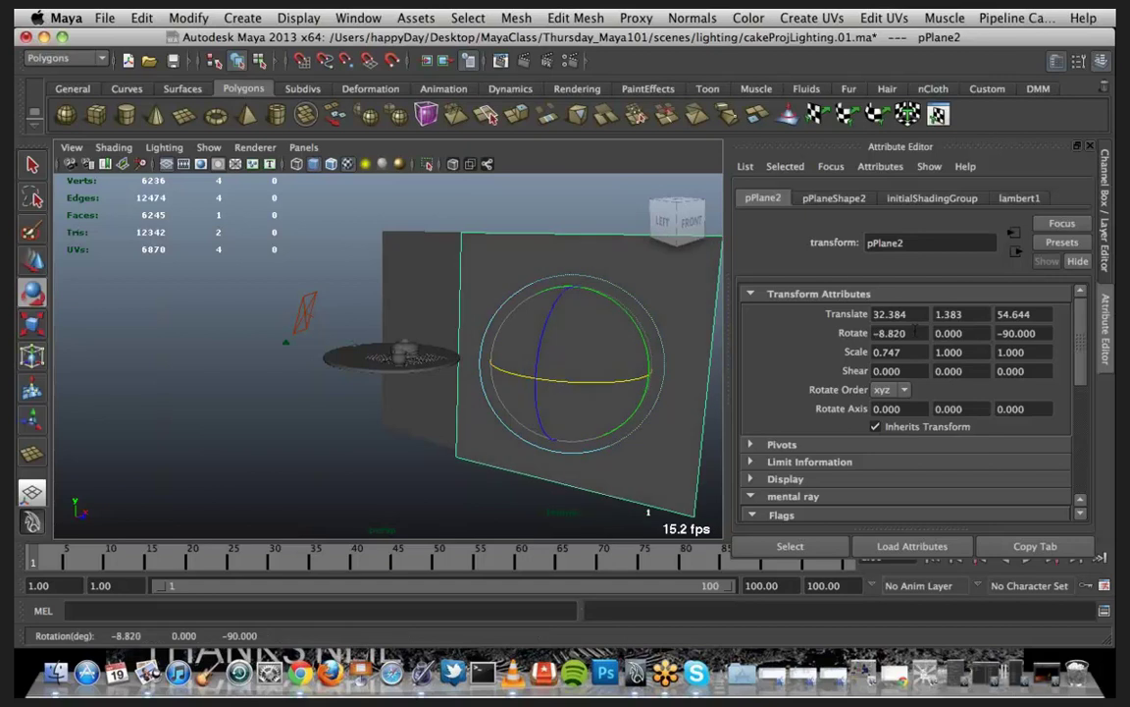
left_click(915, 332)
type("-90")
key("Return")
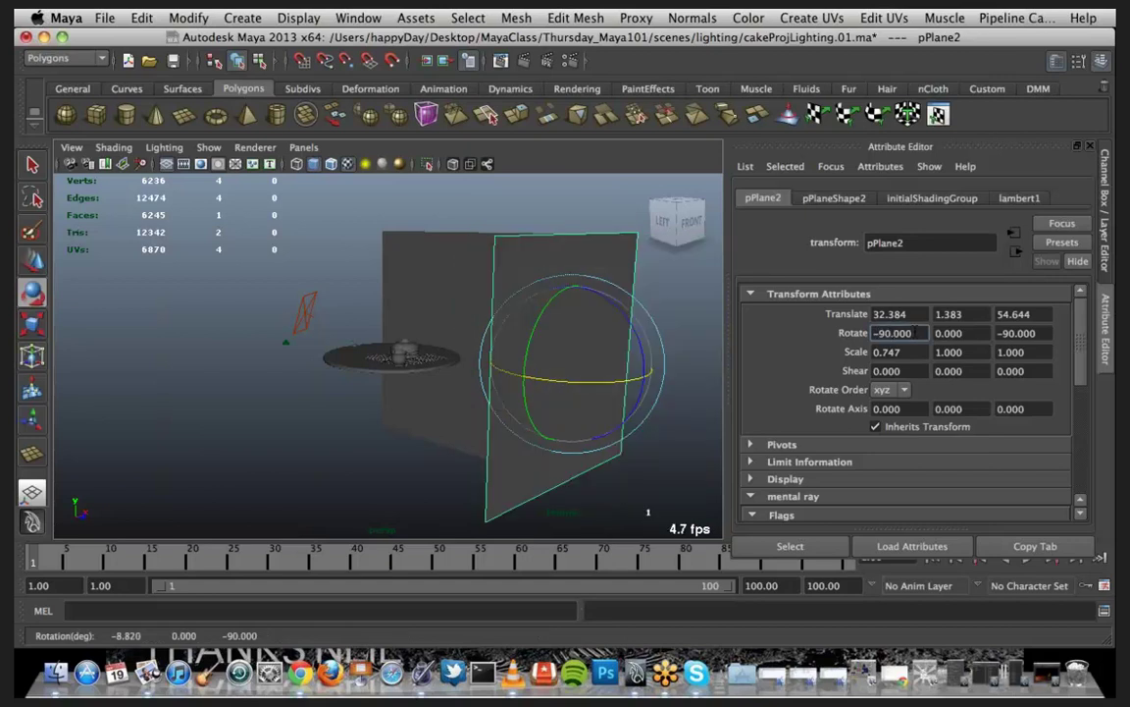
left_click_drag(501, 407, 560, 293, "alt")
key("w")
left_click_drag(601, 343, 534, 336)
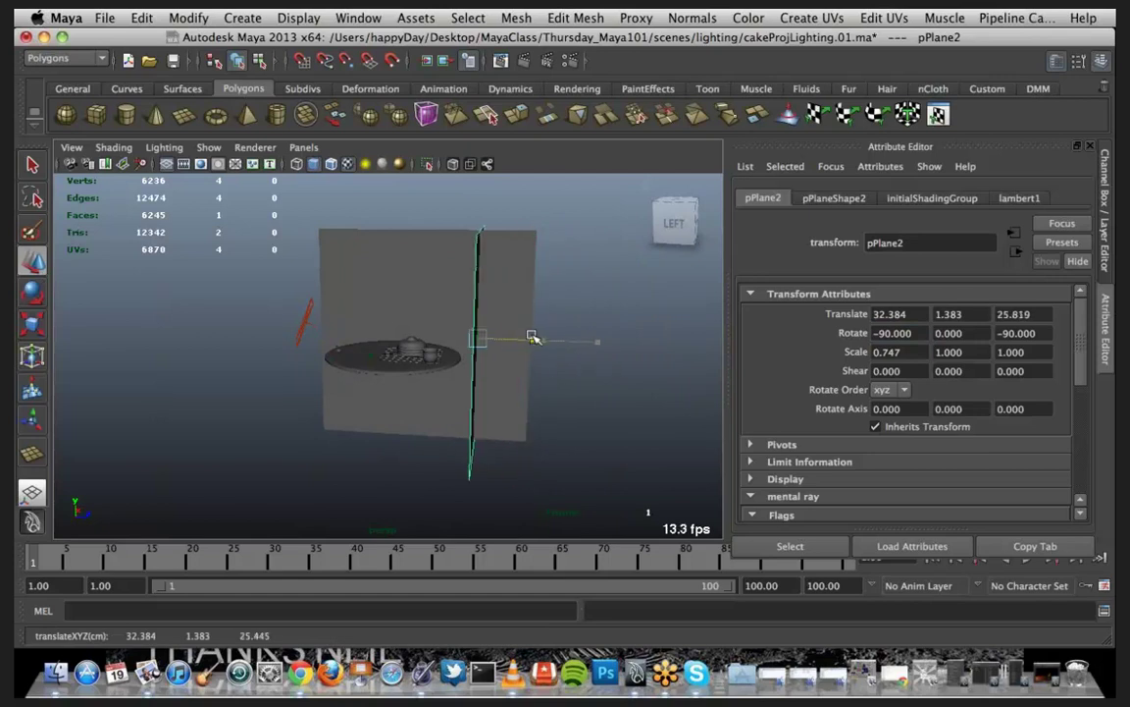
mouse_move(522, 391)
left_mouse_down("alt")
mouse_move(473, 424)
mouse_move(520, 328)
mouse_move(489, 353)
mouse_move(485, 396)
mouse_move(636, 369)
mouse_move(521, 396)
left_mouse_up("alt")
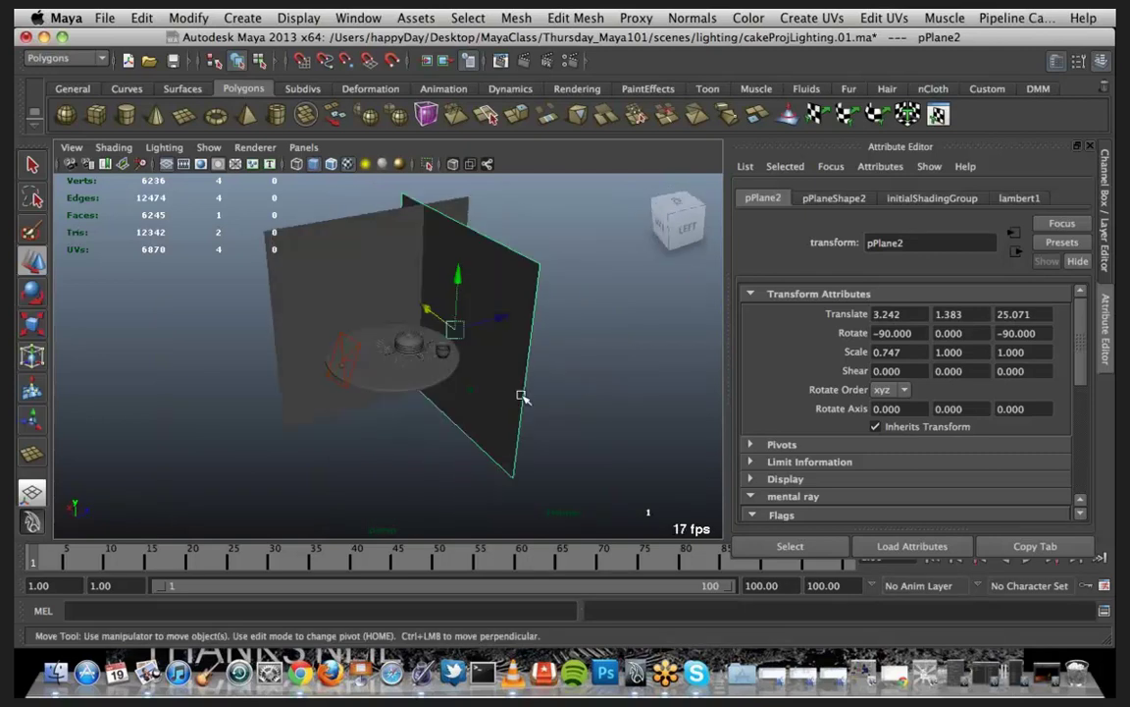
key("ctrl+d")
left_click_drag(499, 318, 361, 354)
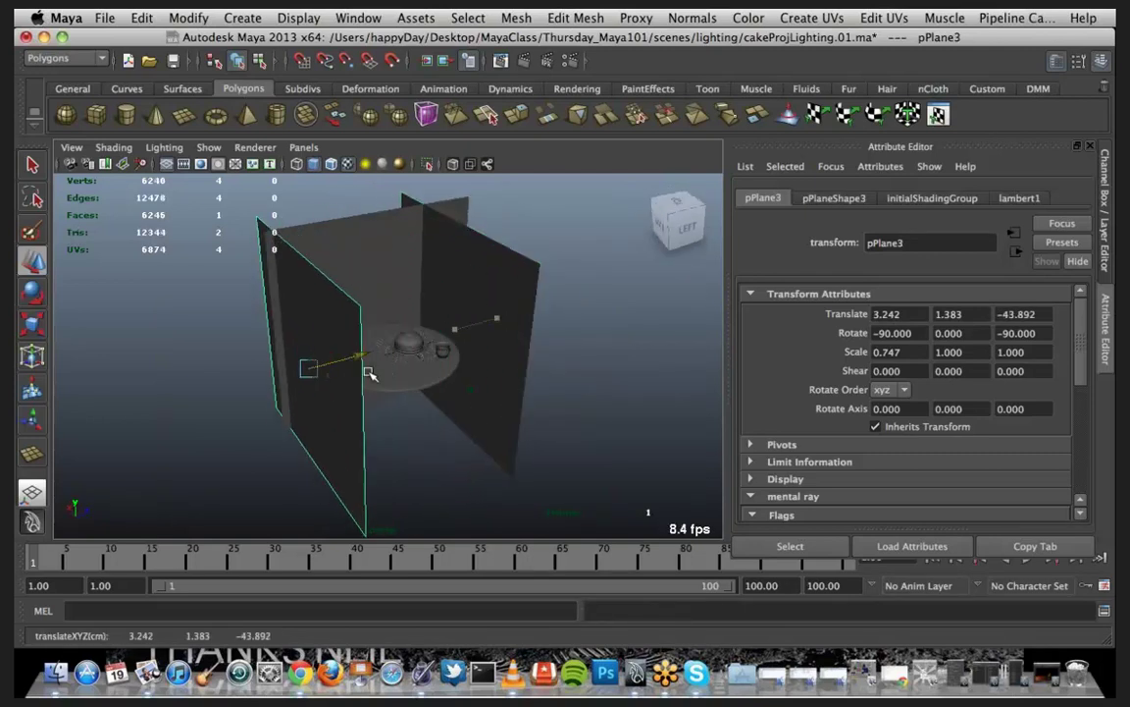
Step: Copy the back wall, lift it above the table, and lay it flat with Rotate Z 0 as a ceiling
left_click(385, 251)
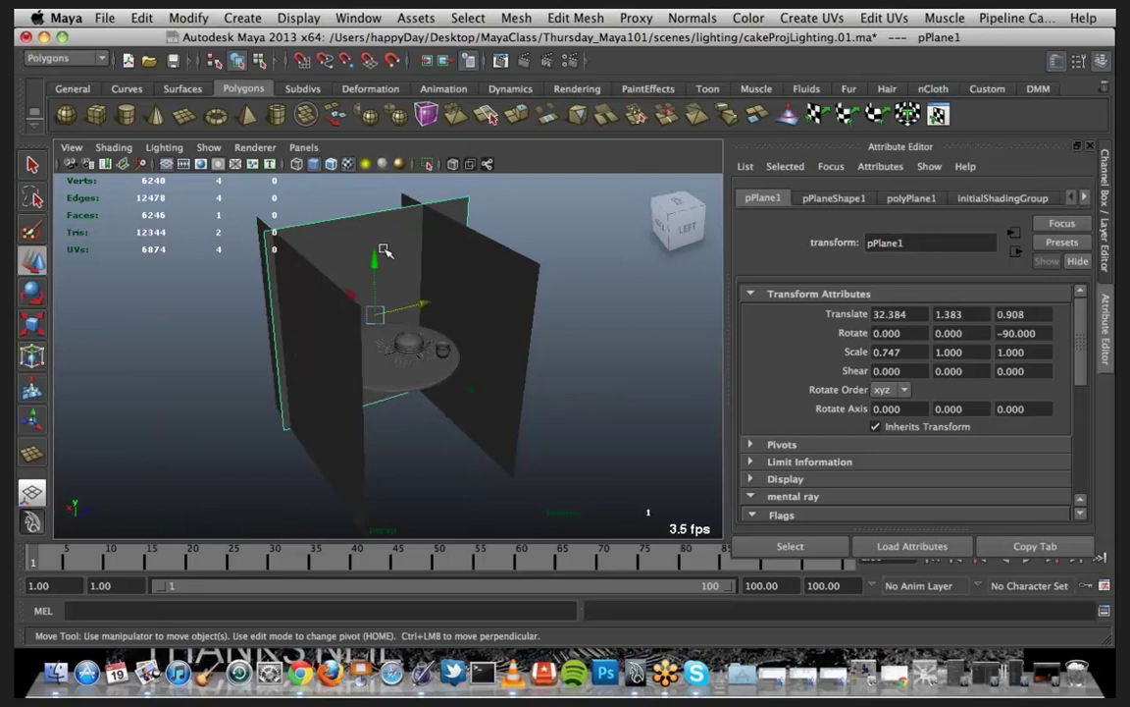
key("ctrl+d")
left_click_drag(374, 263, 369, 147)
key("e")
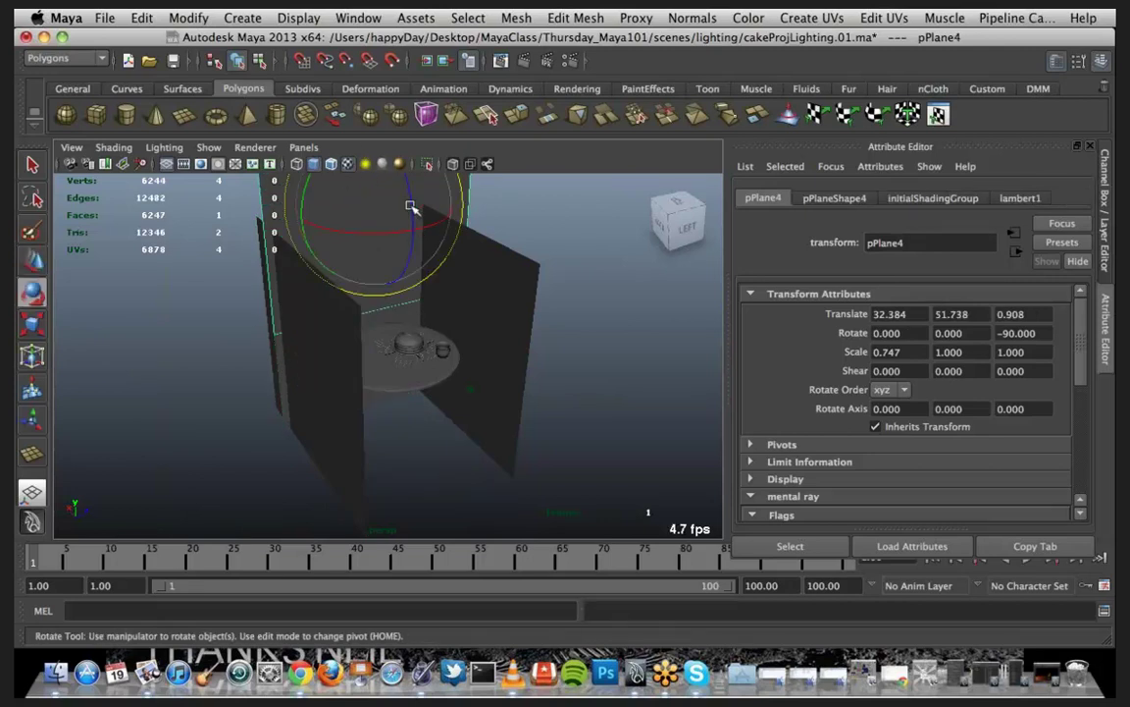
left_click_drag(411, 207, 414, 228)
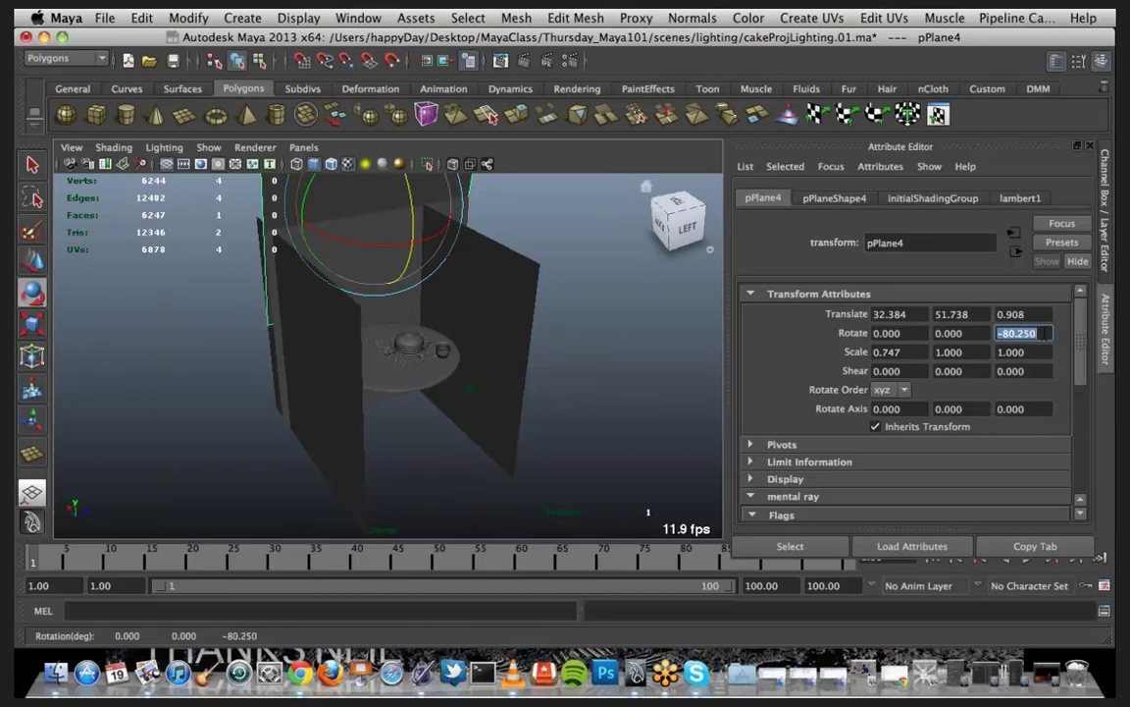
type("0")
key("Return")
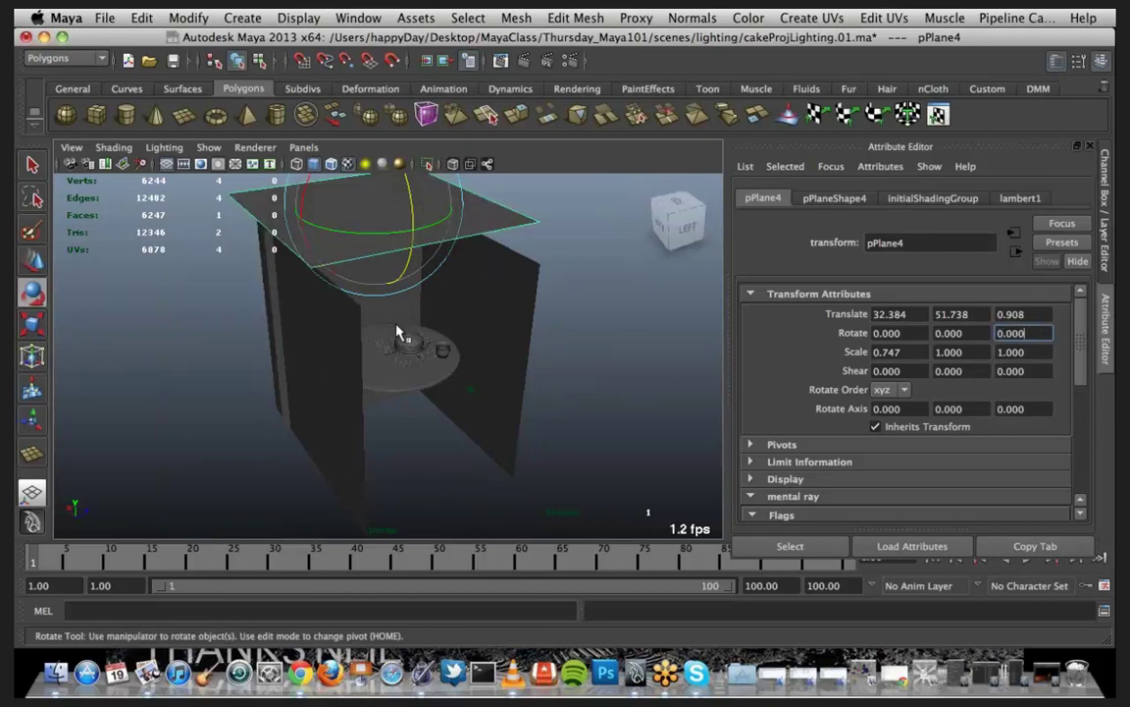
key("w")
left_click_drag(391, 306, 361, 243, "alt")
Step: Through renderCam, duplicate the ceiling plane and lower the copy to Y -27.423 as a floor
left_click(304, 147)
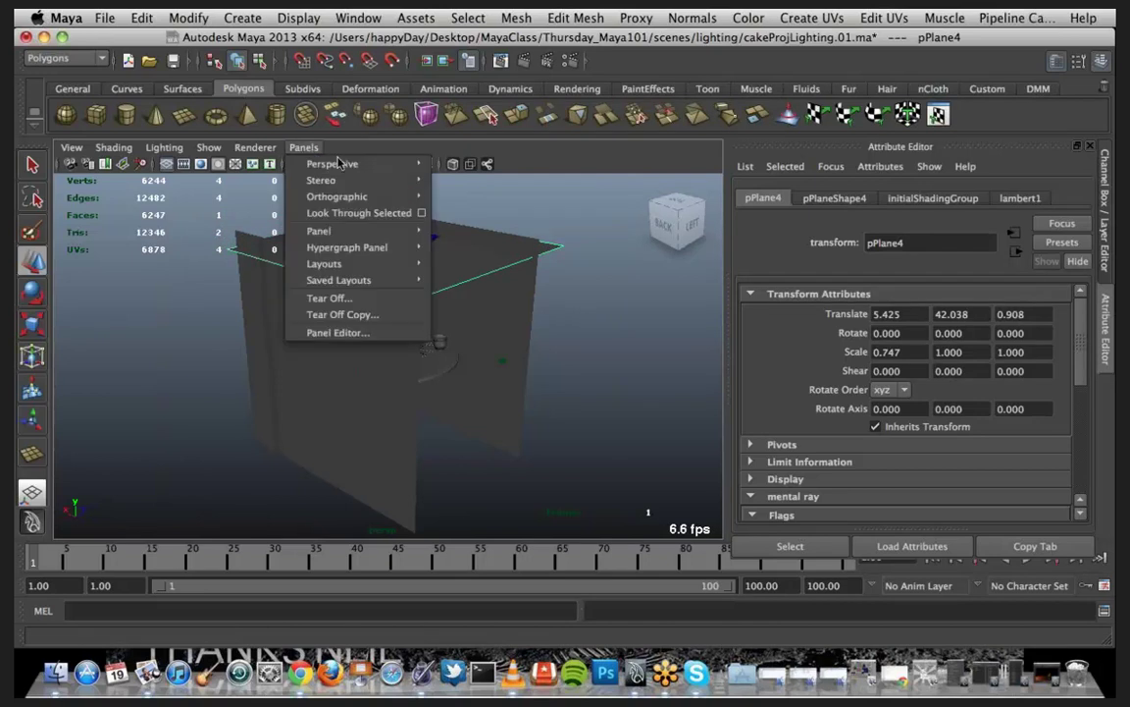
mouse_move(342, 164)
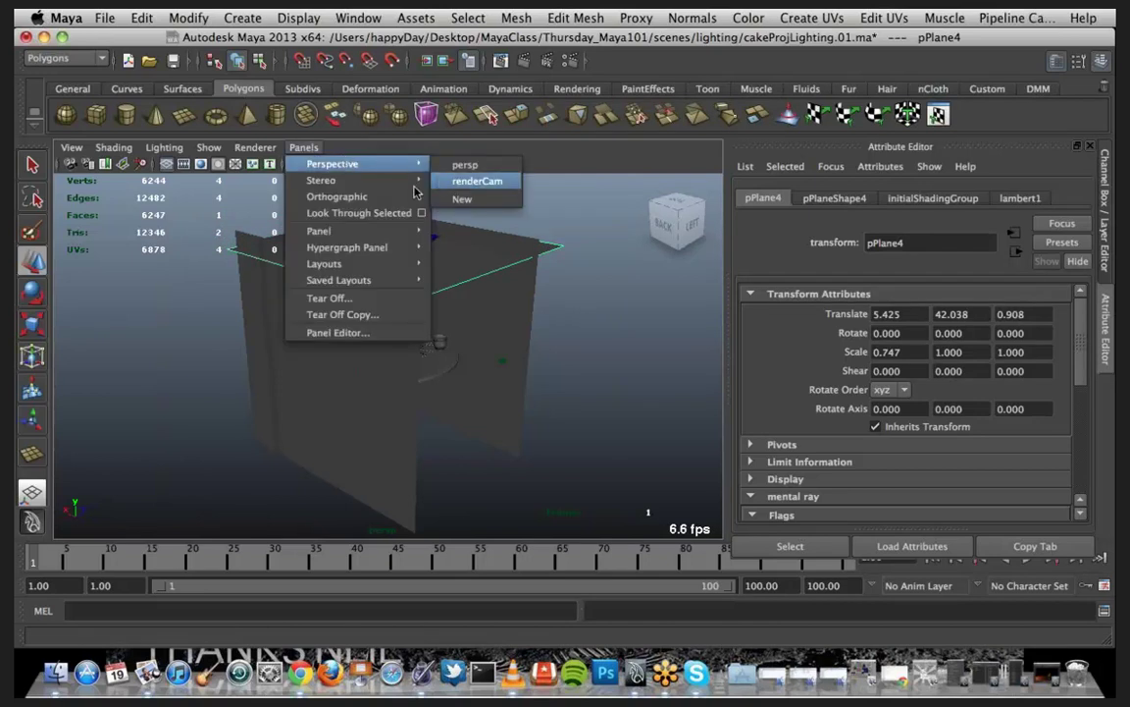
left_click(444, 182)
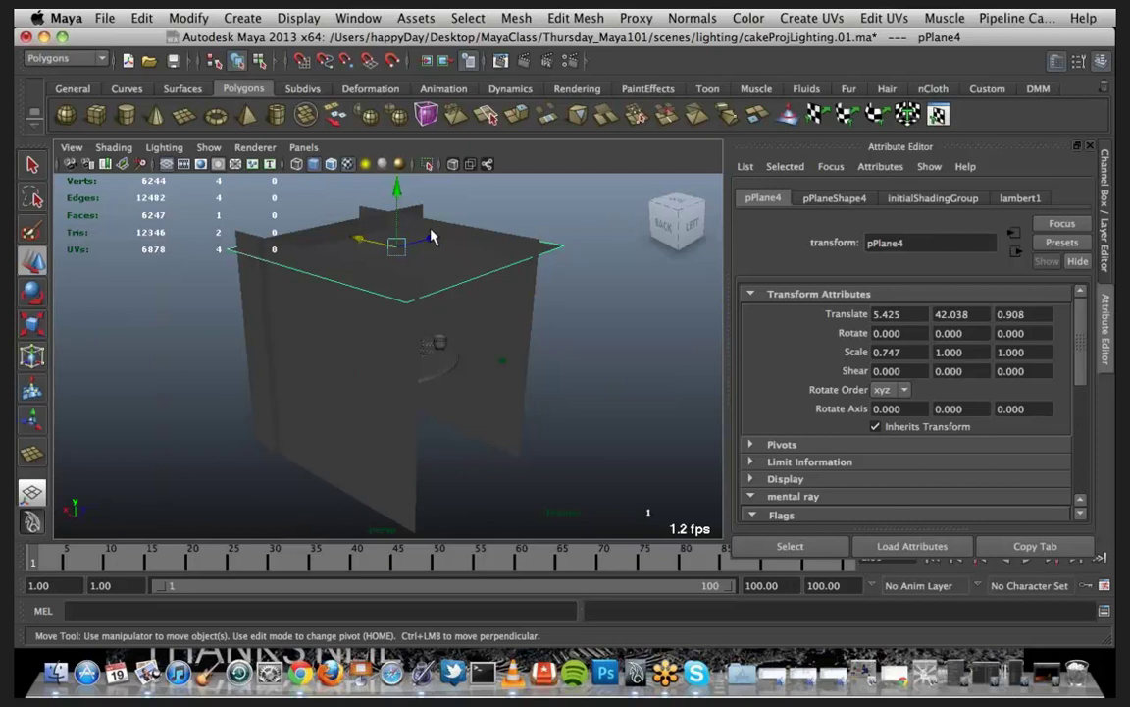
key("ctrl+d")
left_click_drag(399, 189, 397, 346)
Step: Push the left wall pPlane3 farther out to Z -55.678
left_click(312, 153)
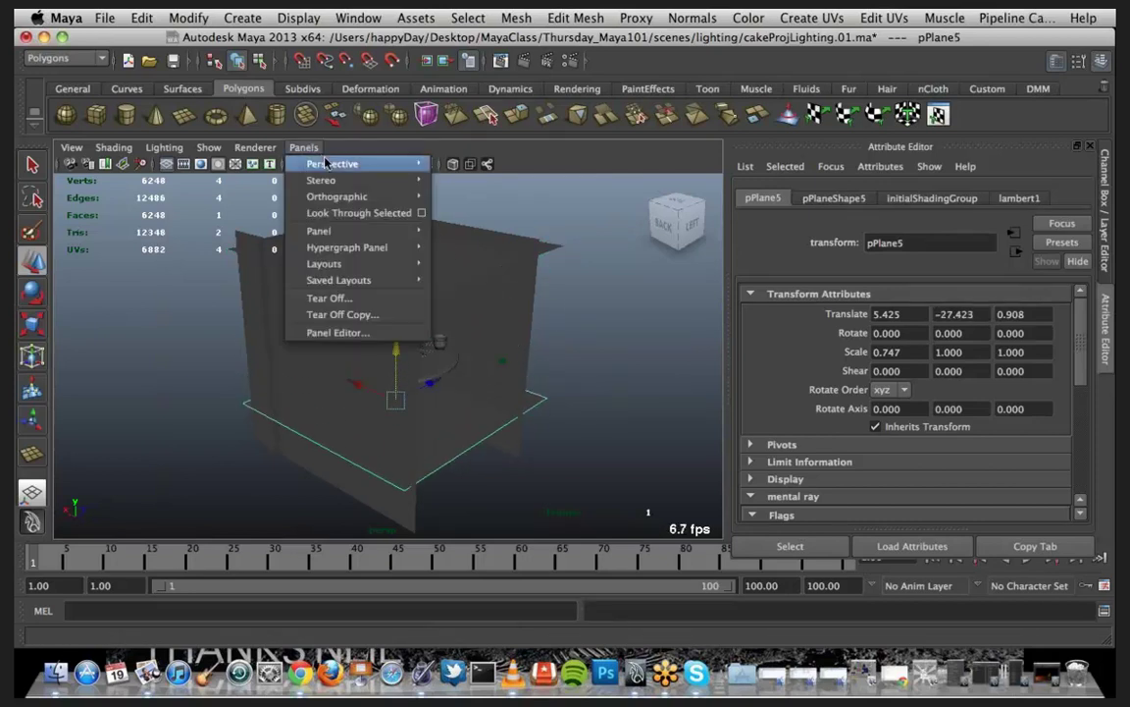
mouse_move(324, 162)
left_click(469, 179)
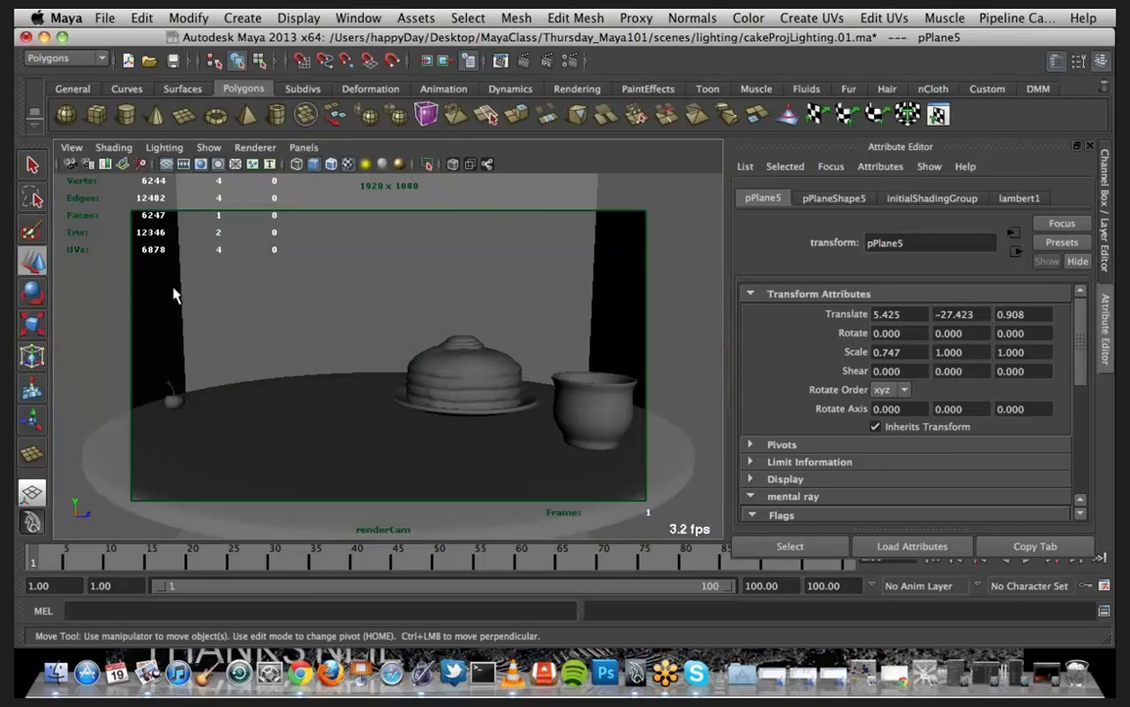
left_click(146, 316)
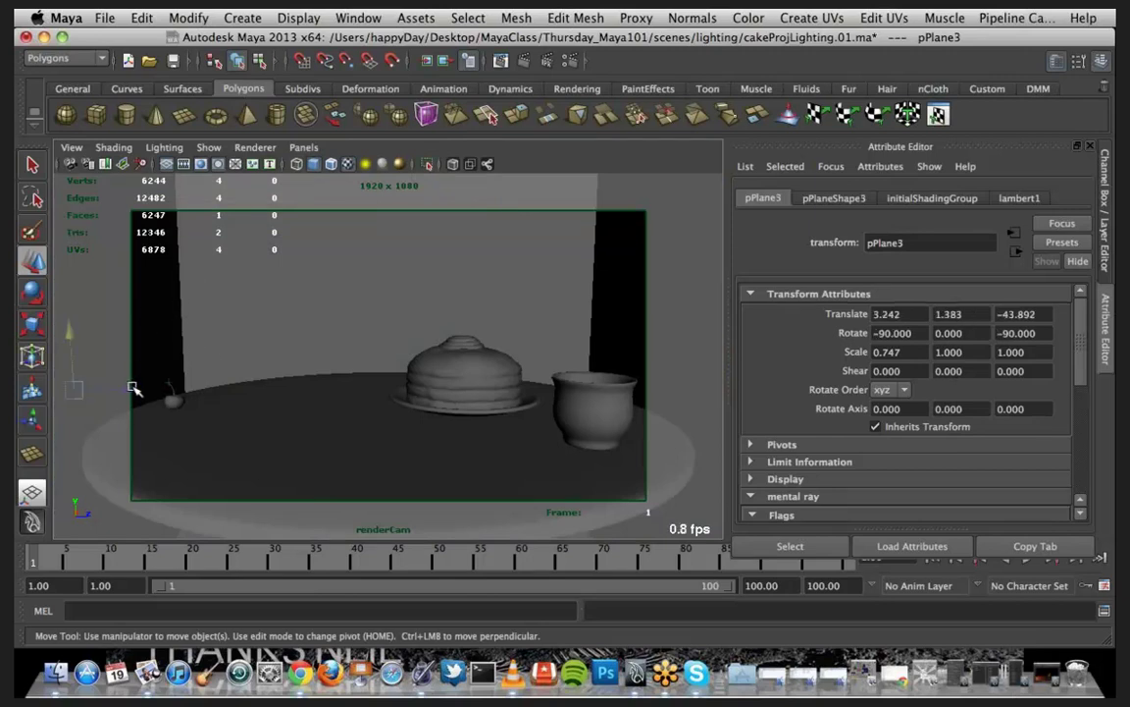
left_click_drag(135, 388, 37, 346)
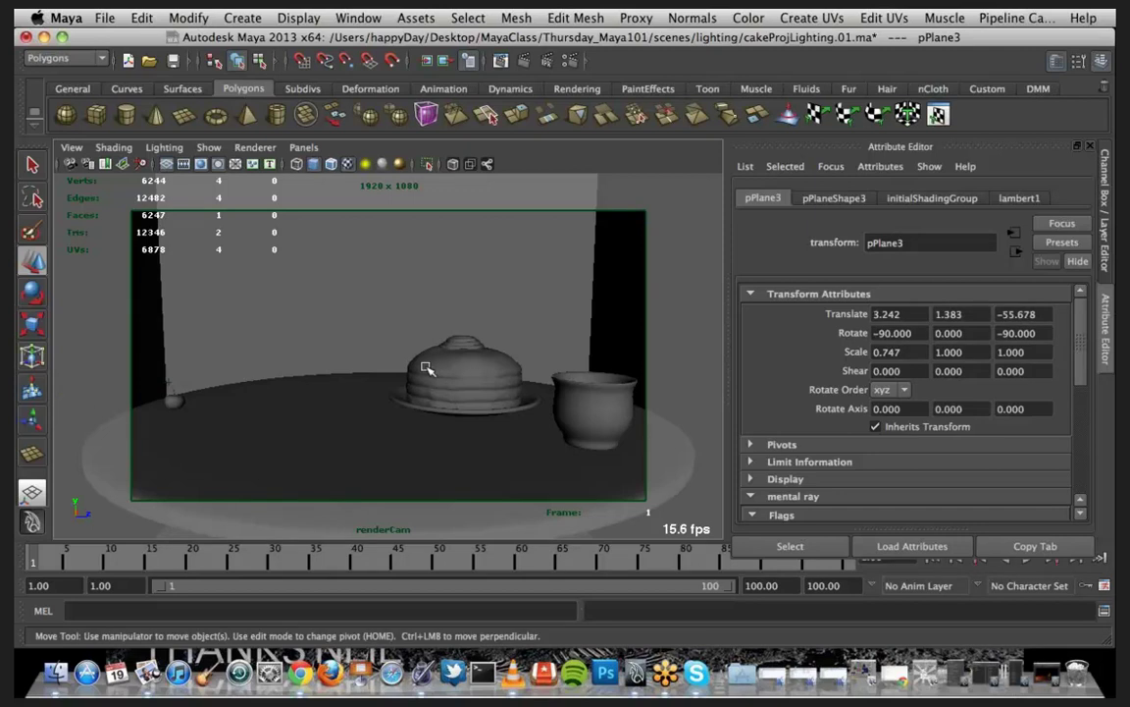
Step: Switch the viewport to the persp camera
left_click(303, 147)
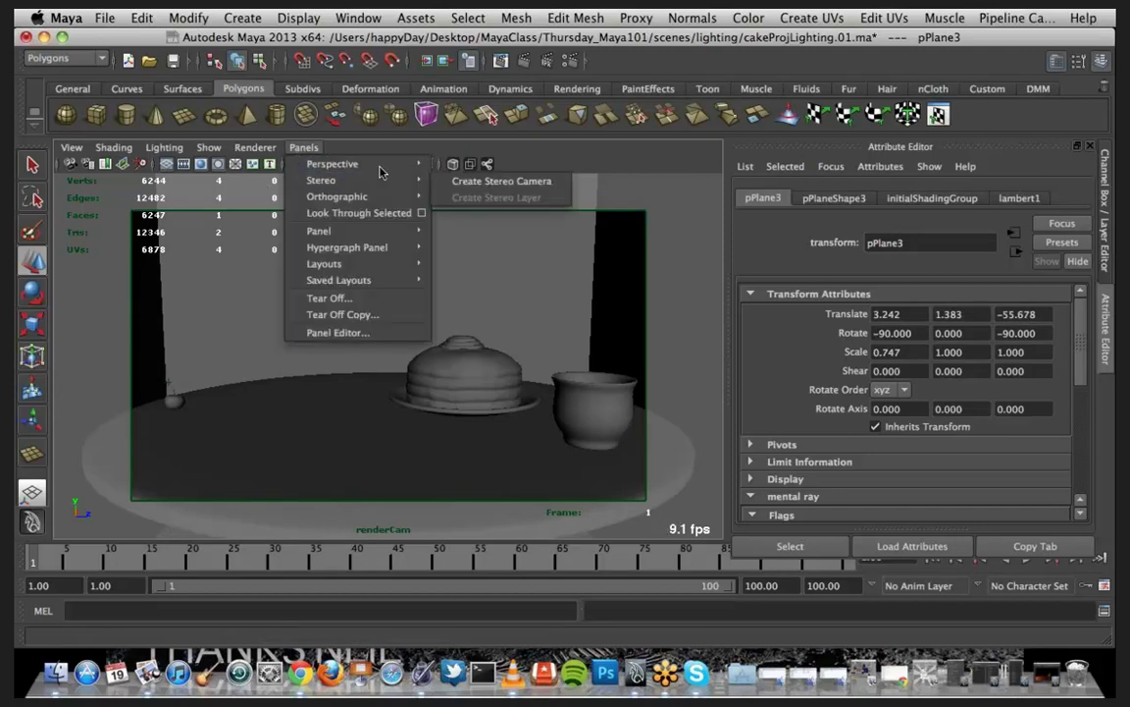
mouse_move(381, 167)
left_click(466, 164)
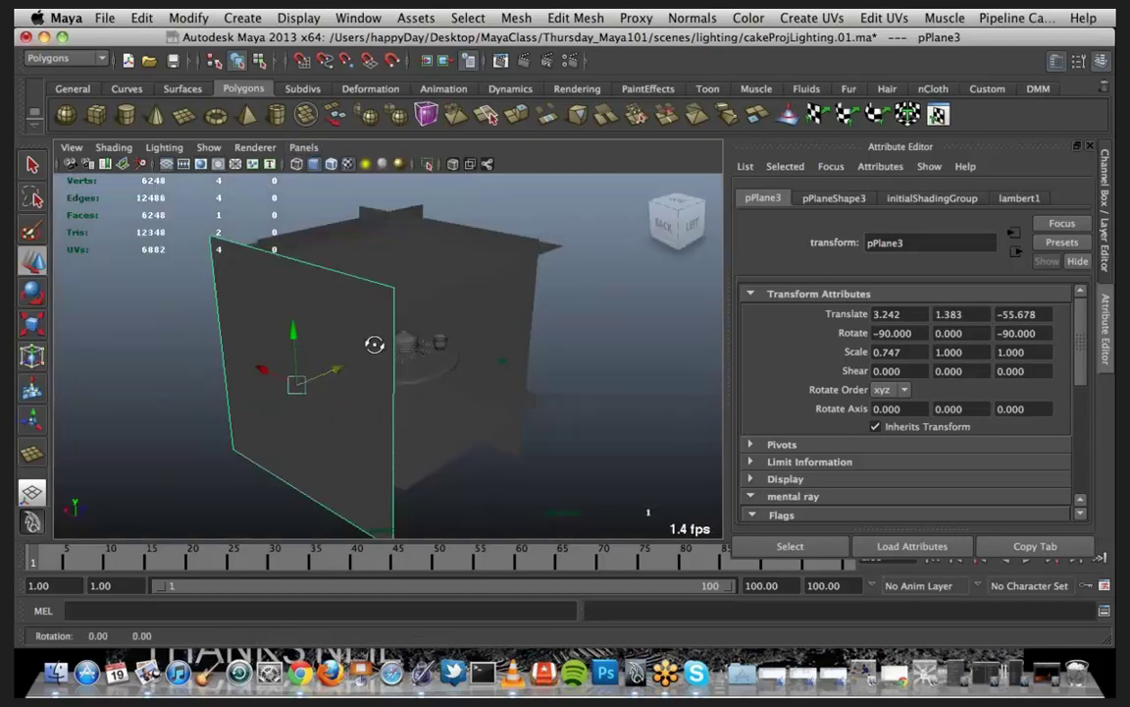
Step: Scale up the back wall pPlane1 and widen the ceiling pPlane4 to 1.366 in Z
left_click_drag(374, 344, 373, 313, "alt")
left_click(373, 313)
key("r")
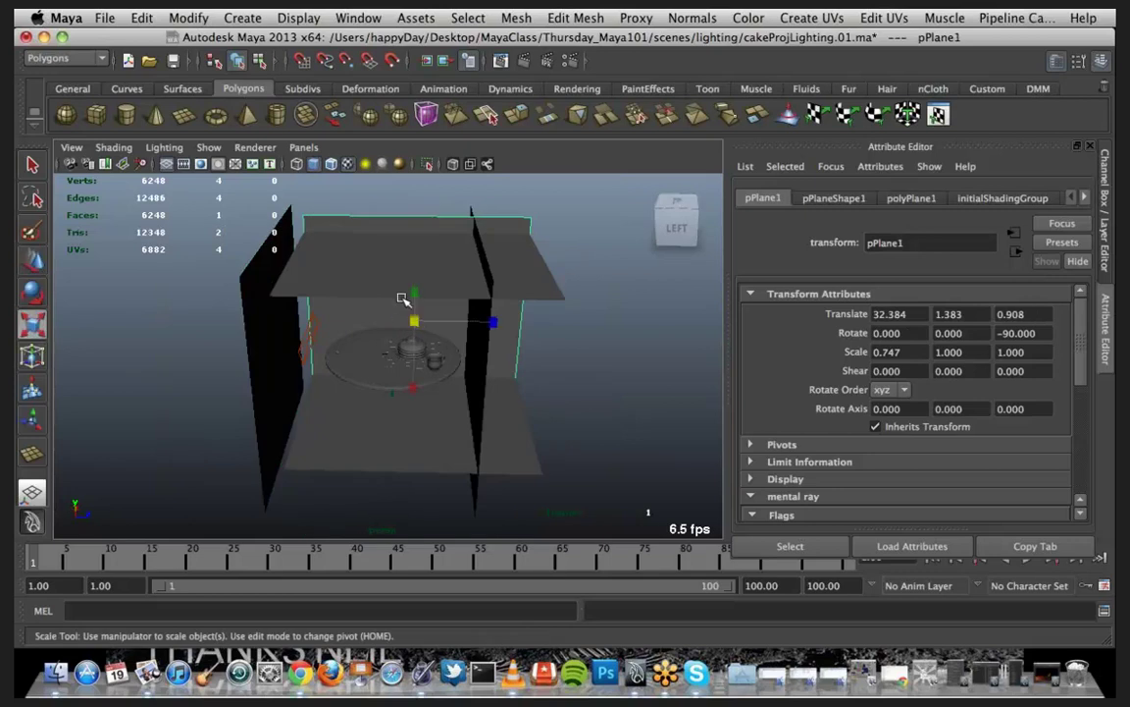
mouse_move(494, 322)
left_mouse_down()
mouse_move(525, 321)
mouse_move(503, 340)
left_mouse_up()
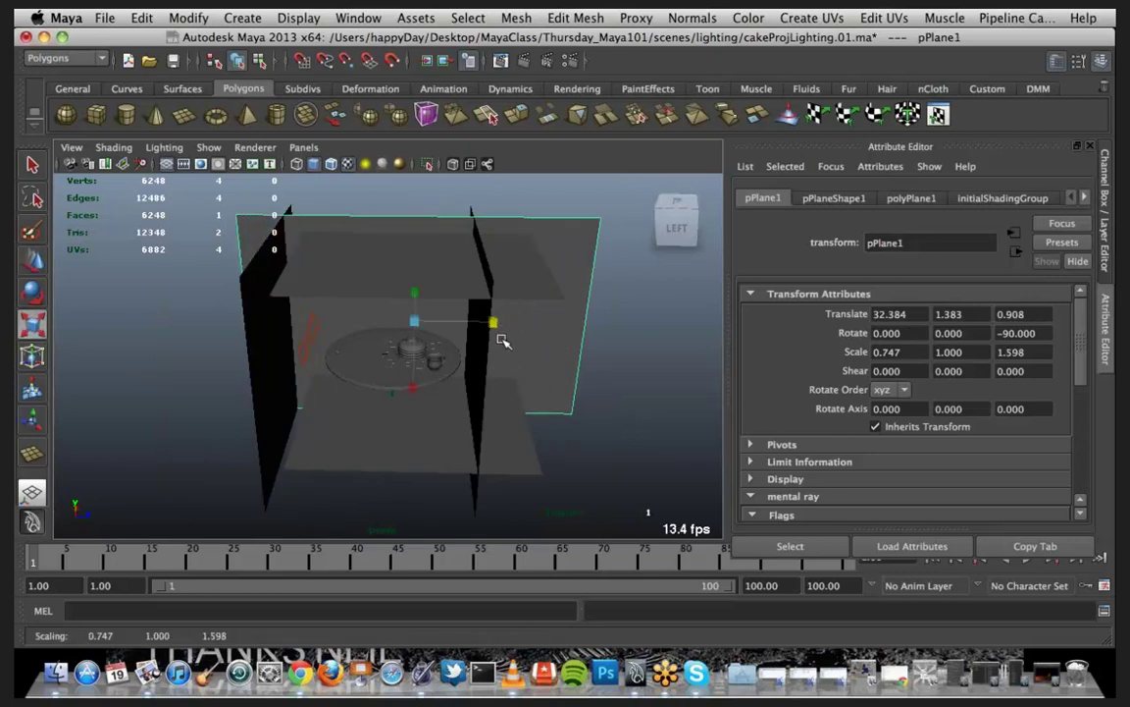
left_click(457, 433)
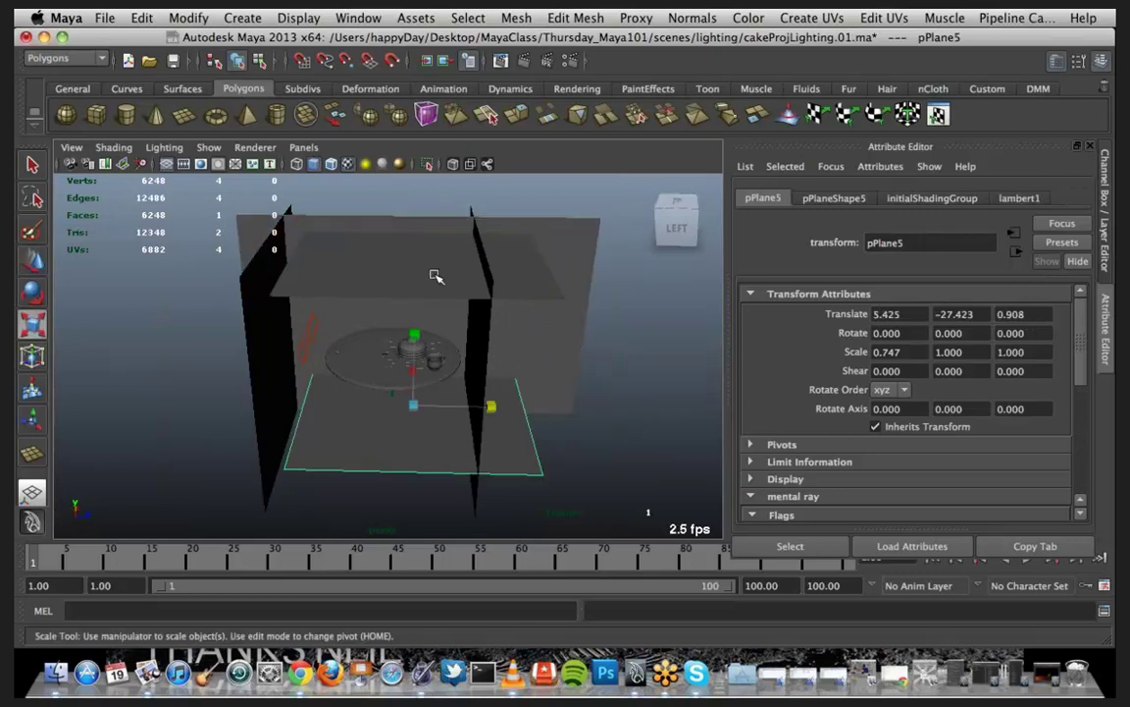
left_click(437, 276)
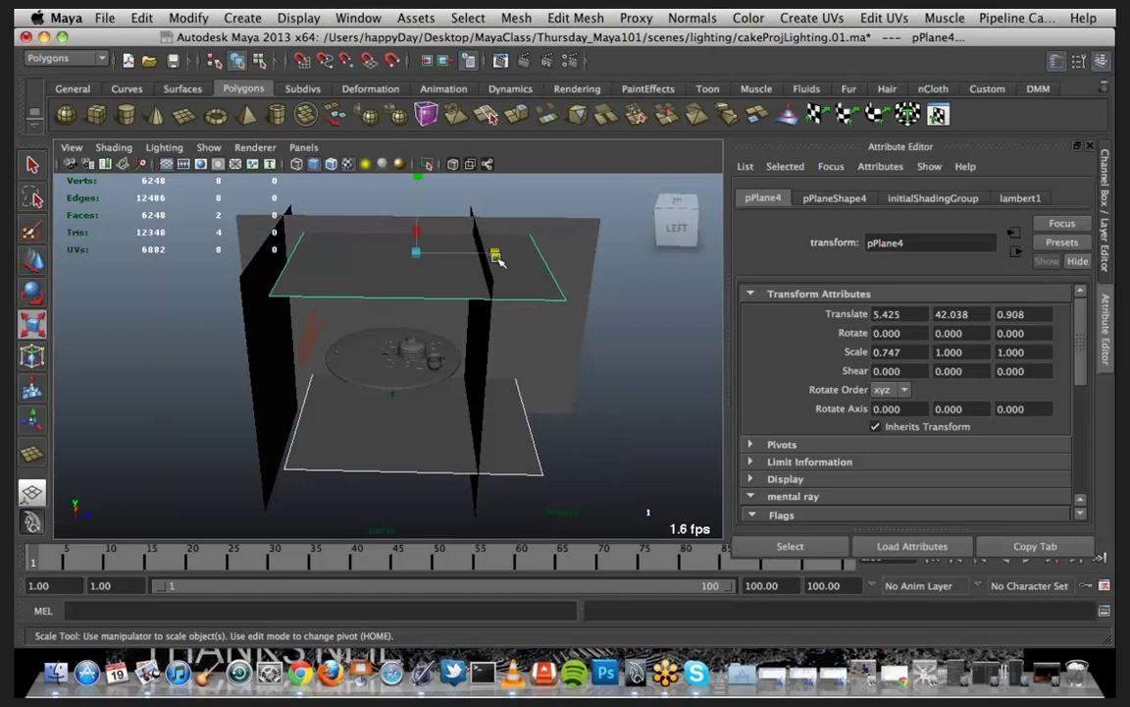
left_click_drag(498, 257, 525, 252)
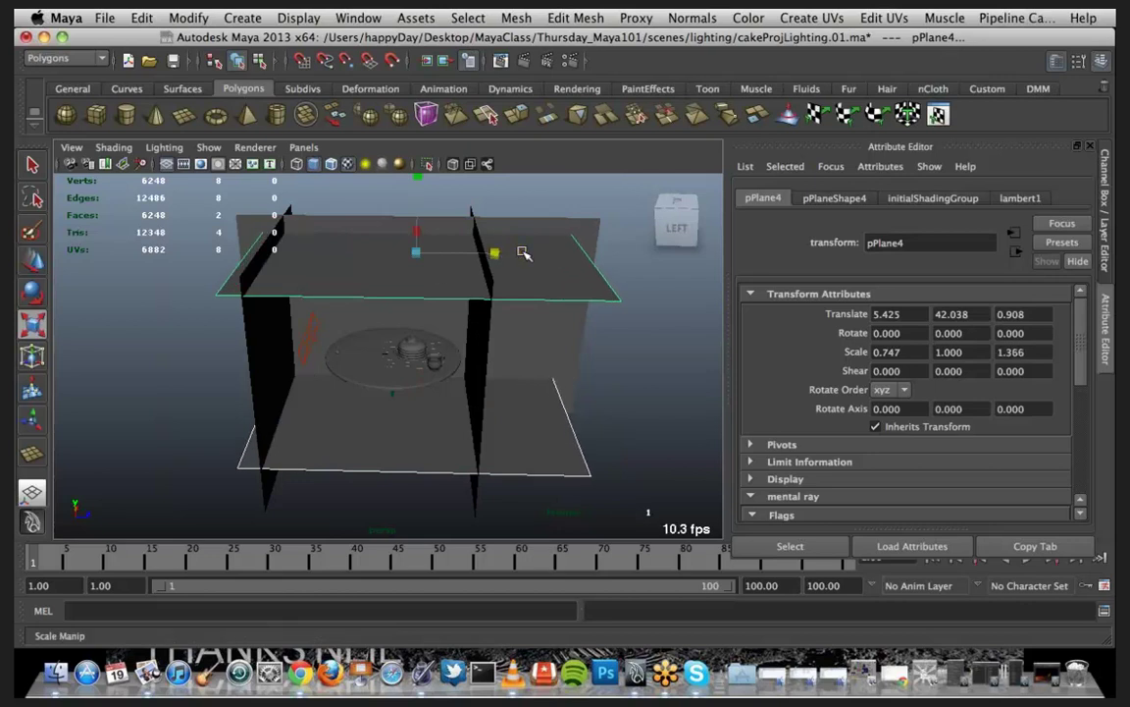
Step: Move the right wall pPlane2 out to Z 32.797 and view through renderCam again
left_click(483, 350)
key("w")
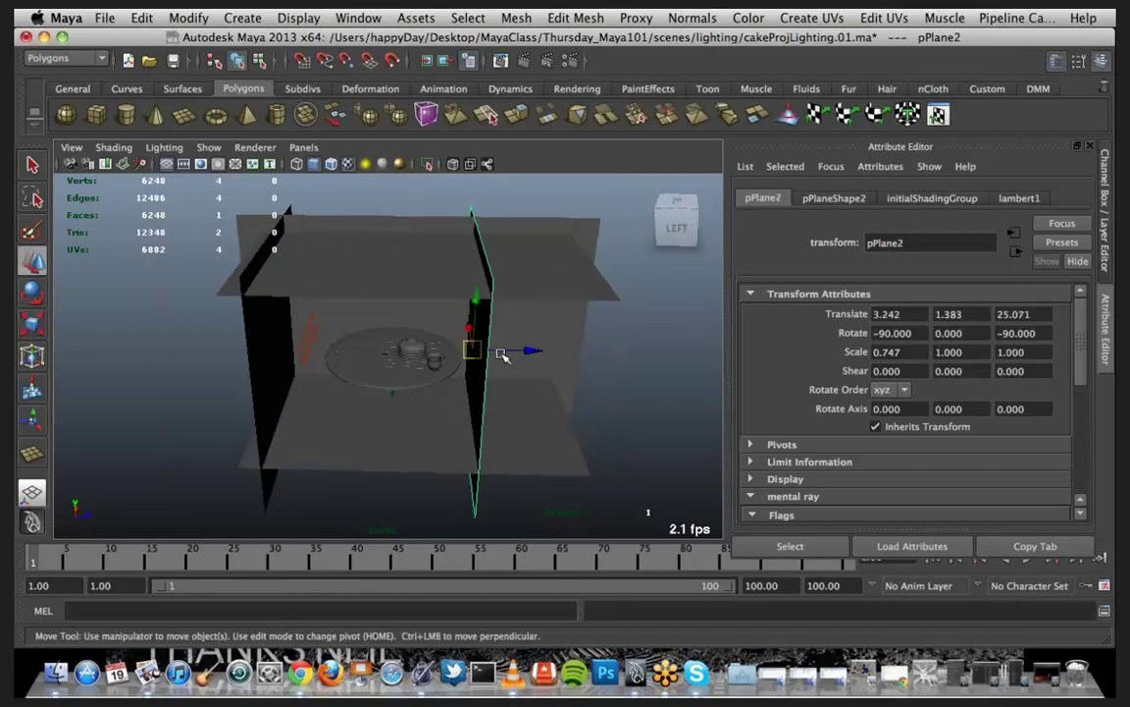
left_click_drag(531, 355, 550, 348)
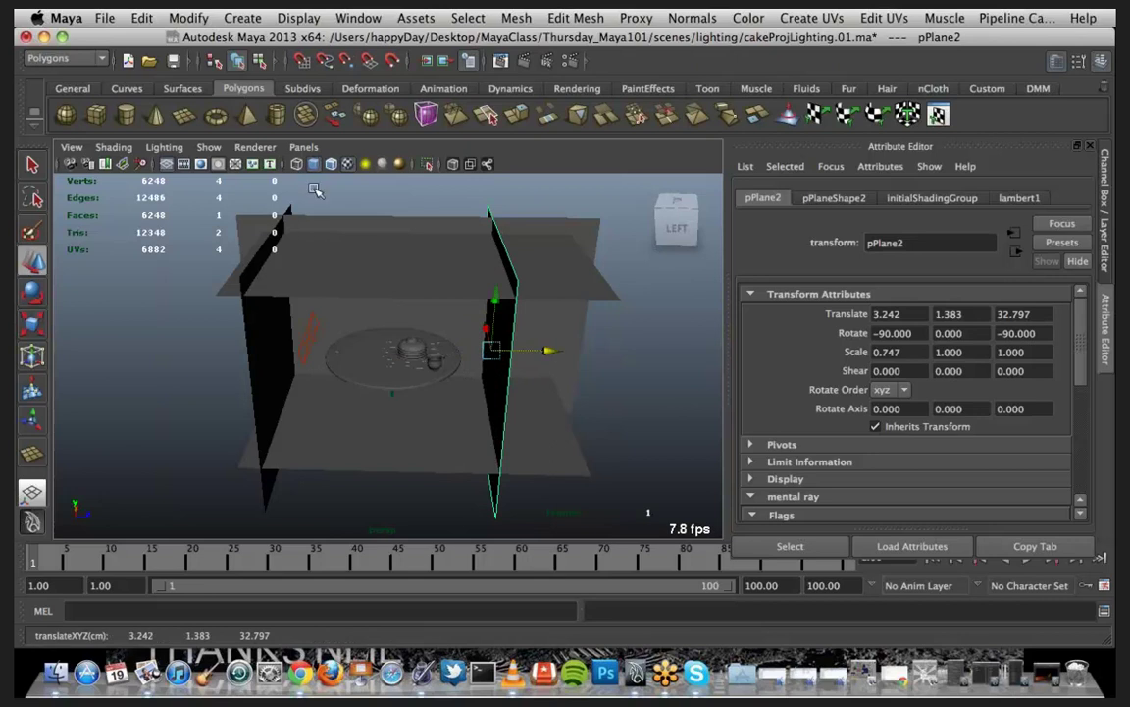
left_click(306, 149)
mouse_move(353, 162)
left_click(459, 181)
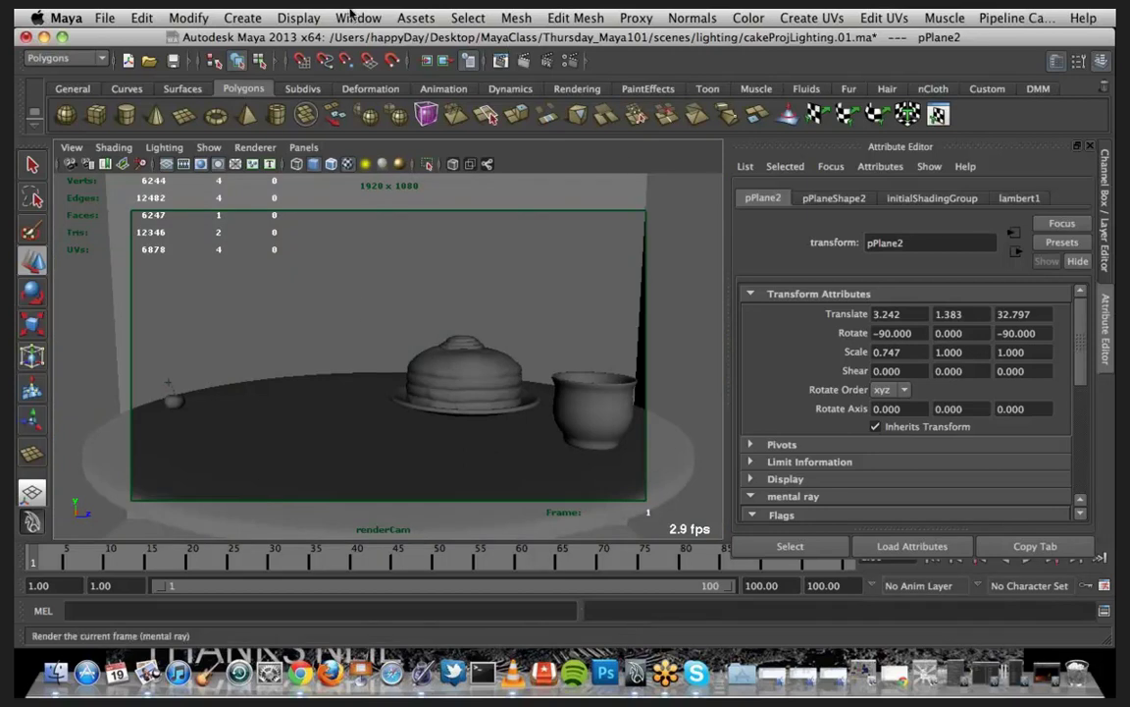
Step: In the Hypershade, add a Lambert, set its Color to white, and rename lambert4 to walls
left_click(350, 20)
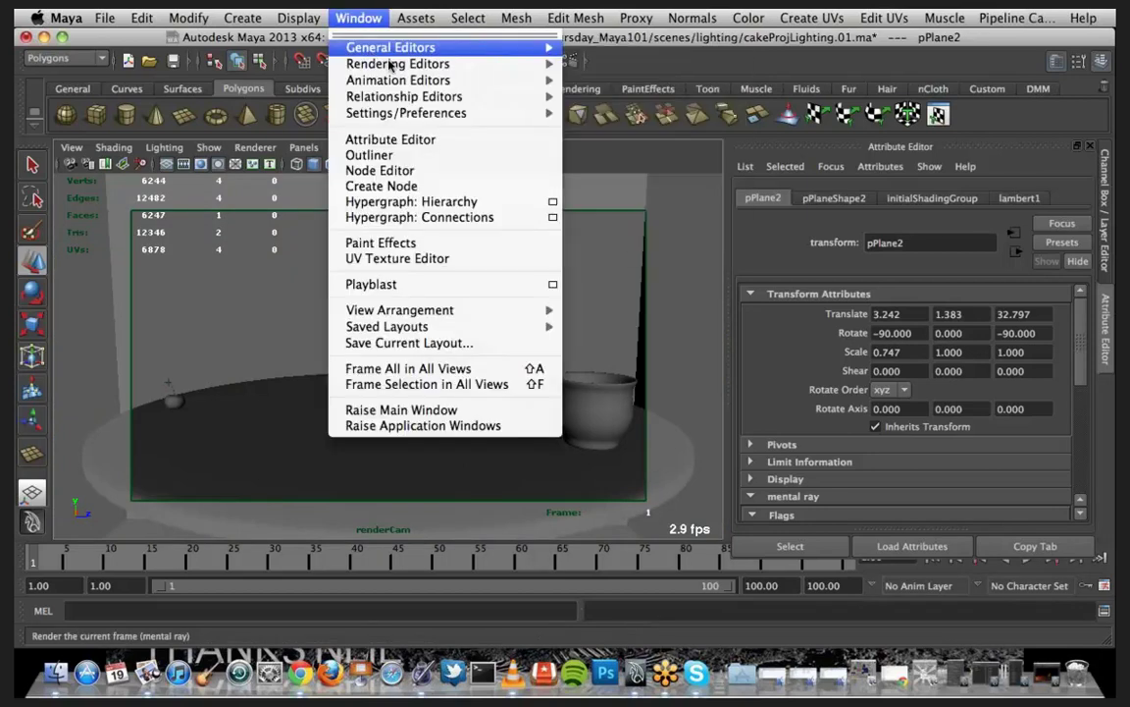
mouse_move(357, 63)
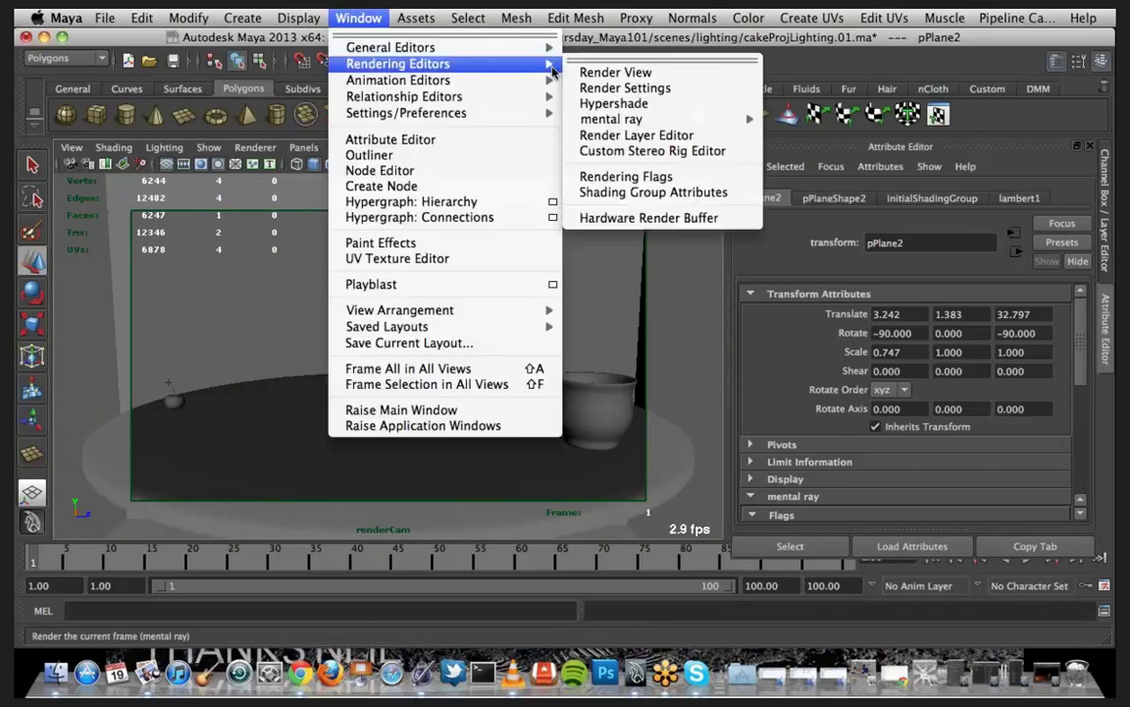
left_click(616, 104)
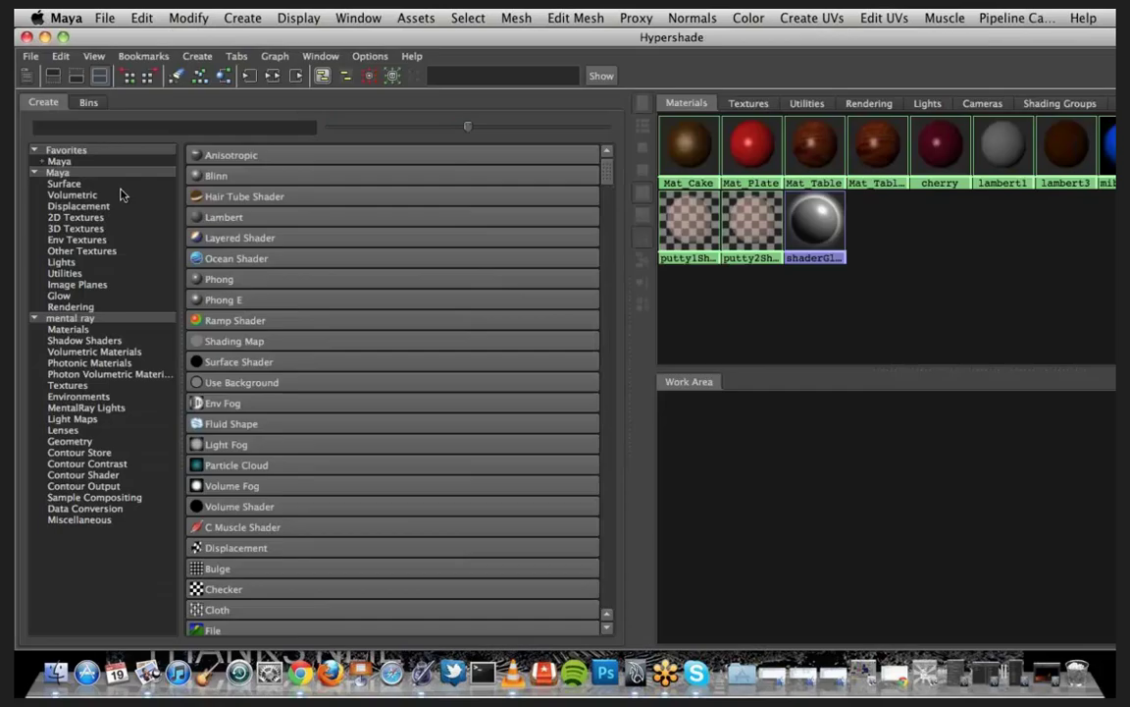
left_click(238, 221)
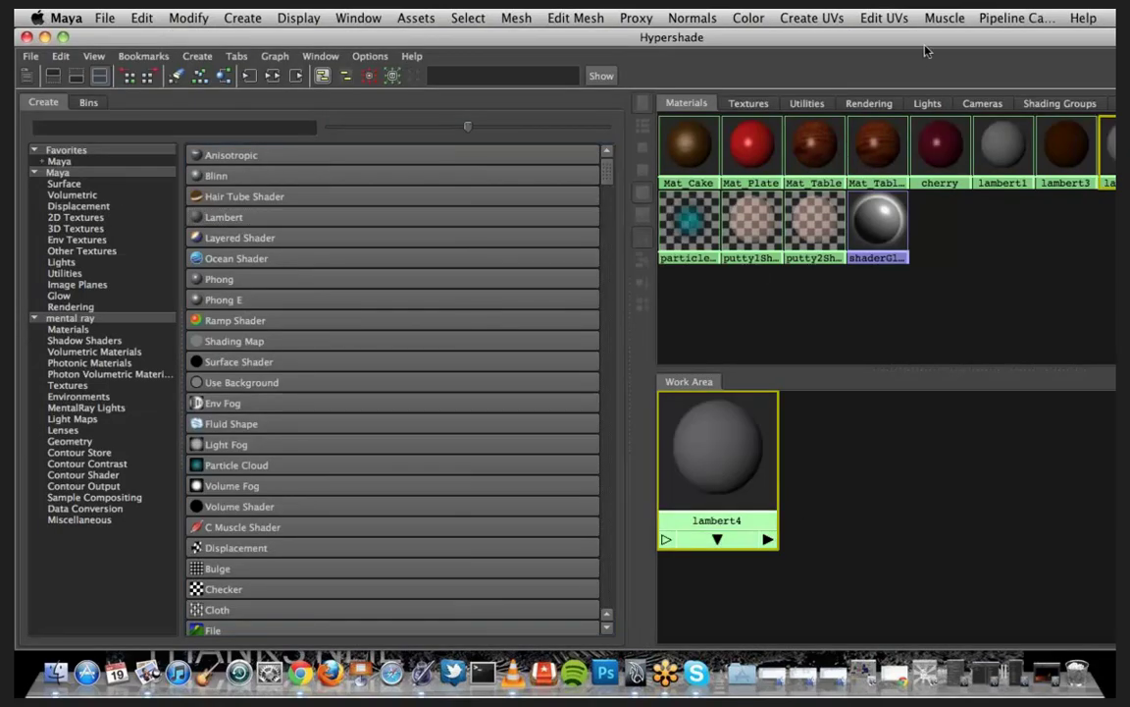
left_click_drag(923, 44, 337, 67)
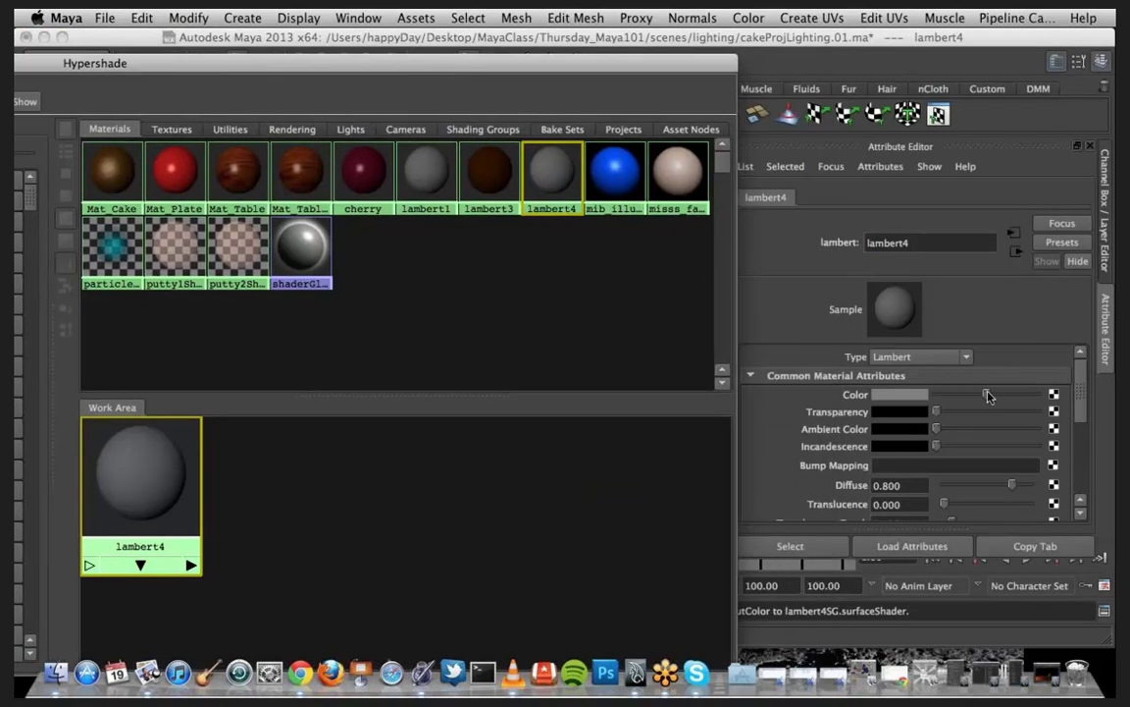
left_click_drag(989, 396, 1037, 393)
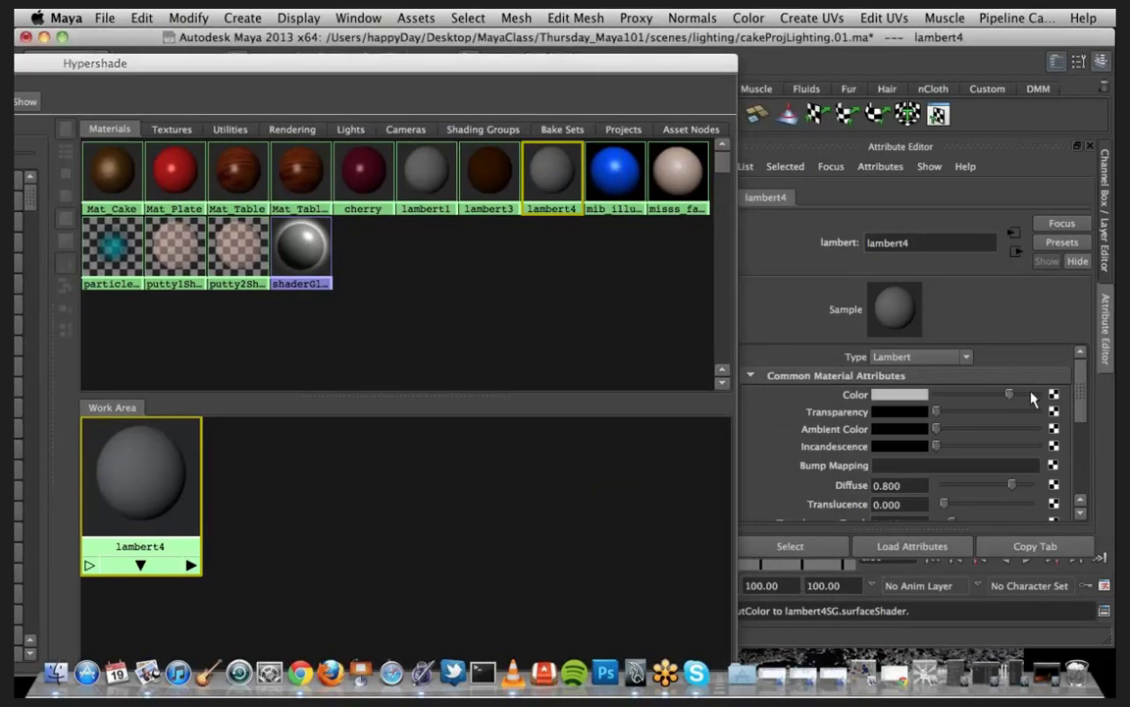
left_click(922, 244)
type("wal")
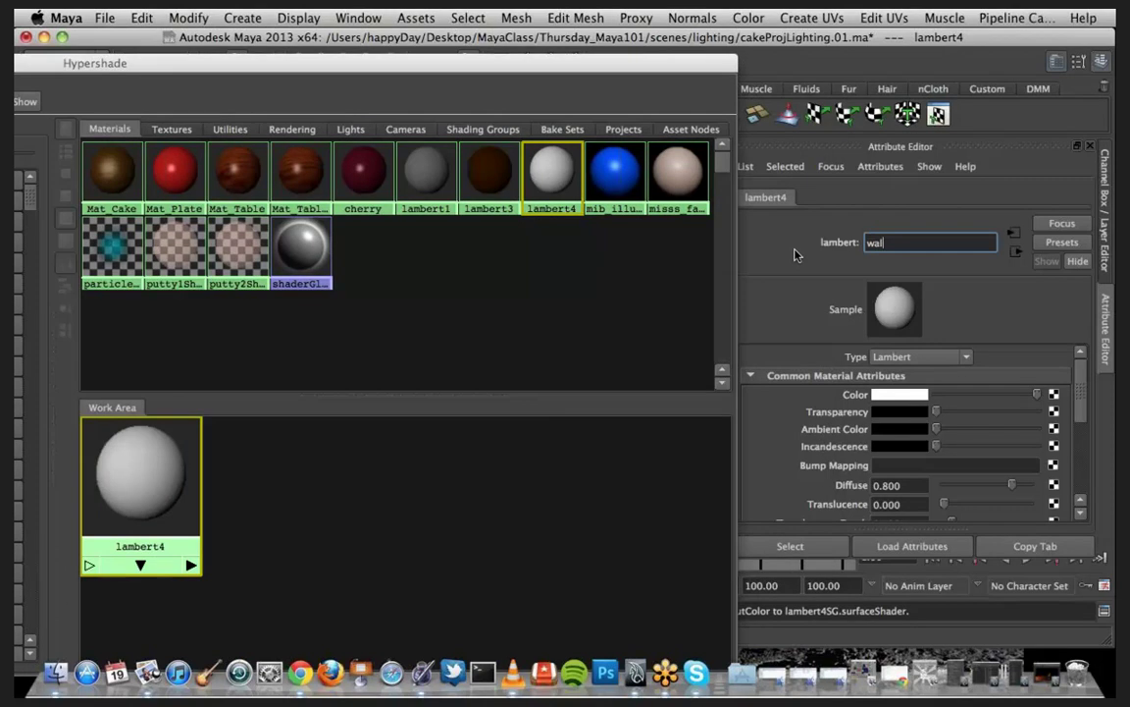
type("ls")
key("Return")
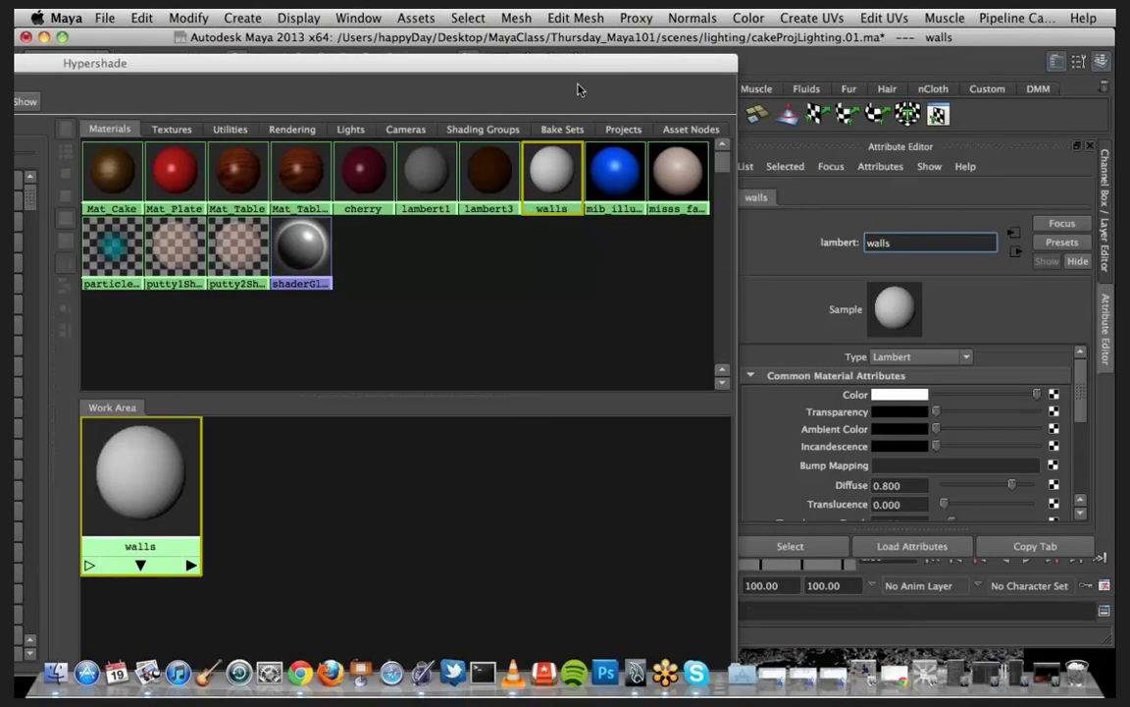
left_click_drag(621, 77, 692, 442)
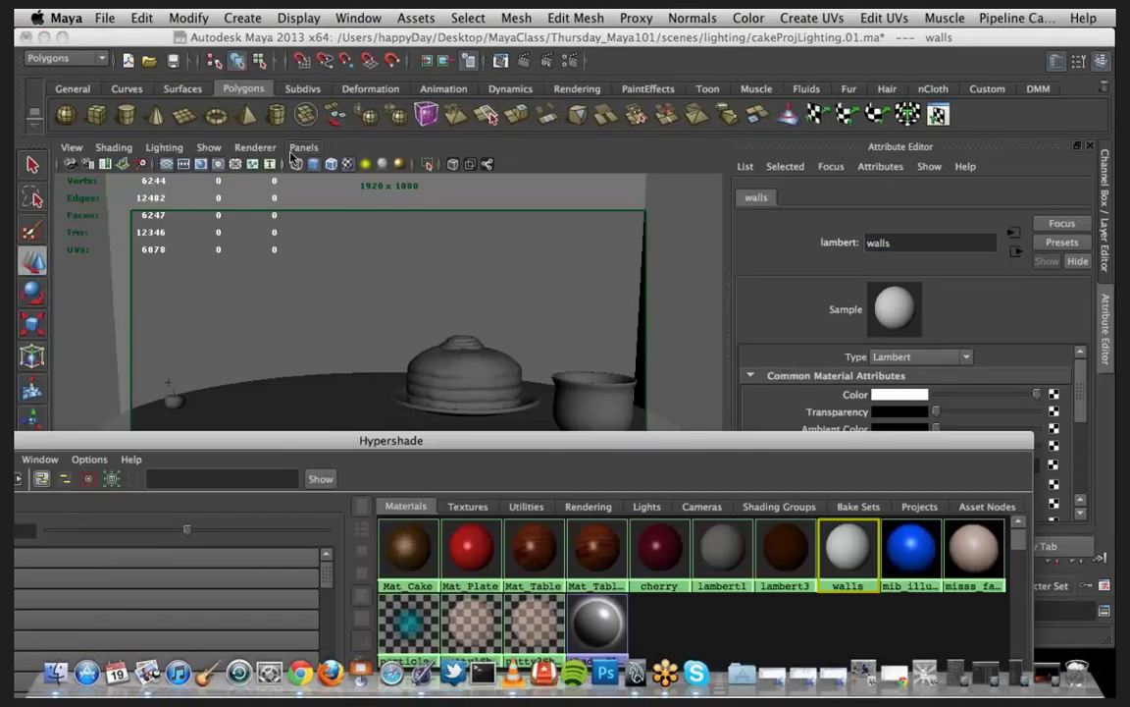
Step: In the Outliner, group pPlane1 through pPlane5 and rename the group walls1
left_click(358, 18)
left_click(405, 156)
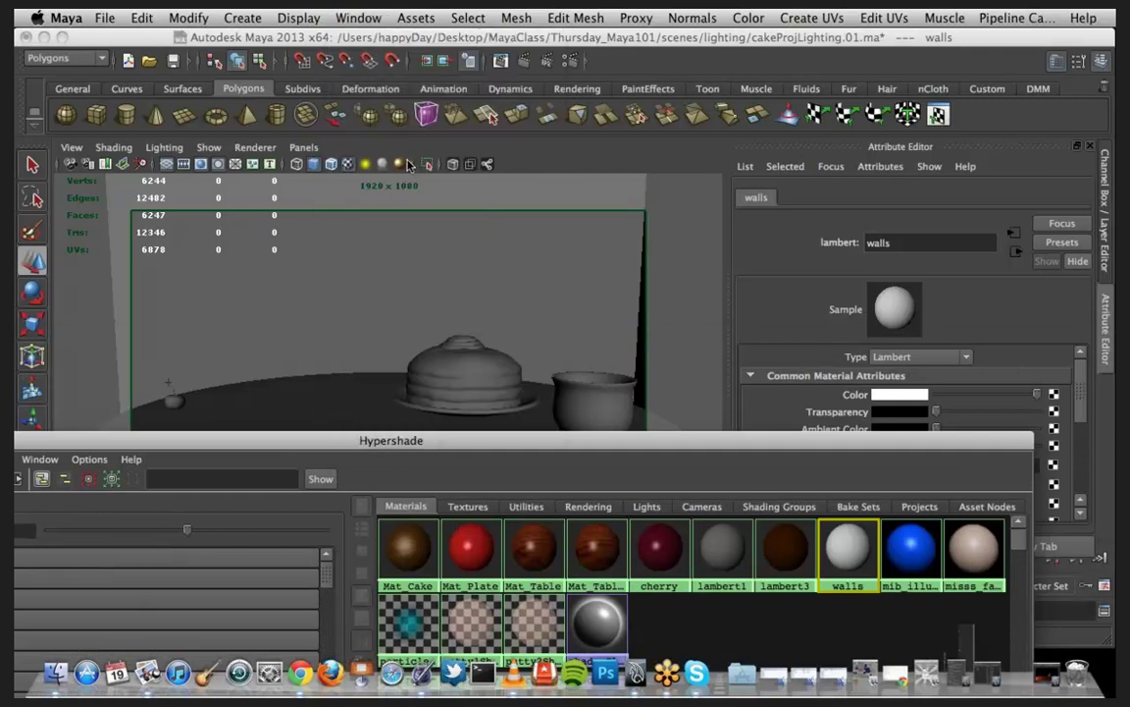
left_click(143, 499)
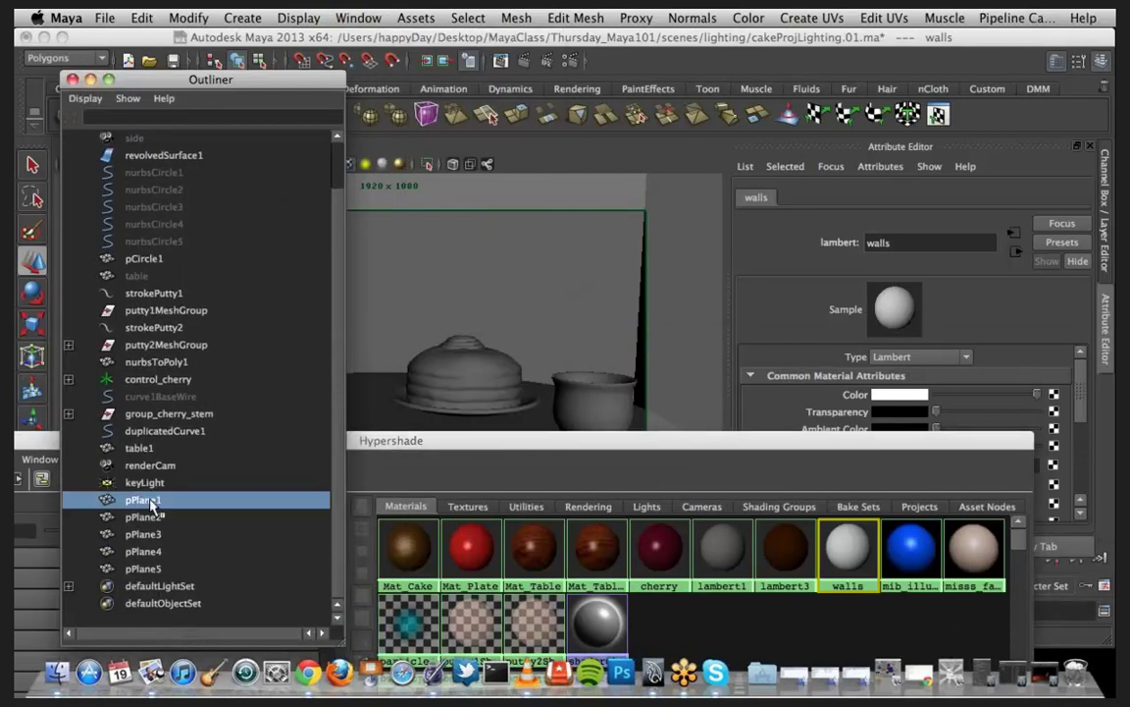
left_click(160, 570, "shift")
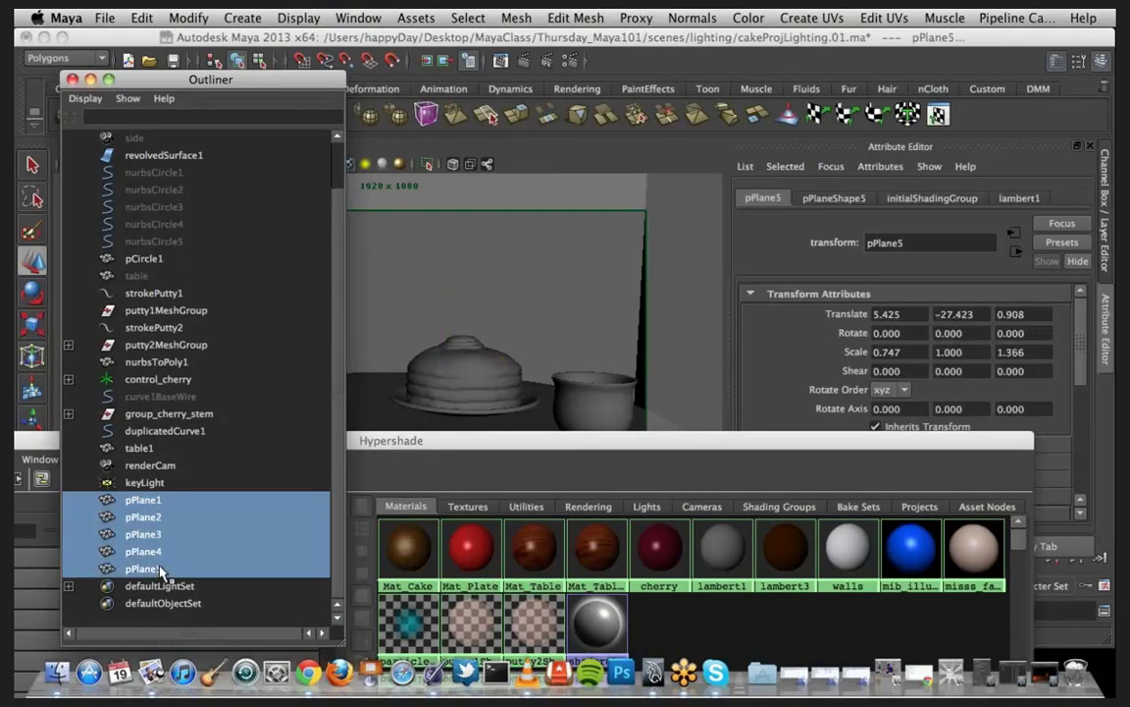
key("super+g")
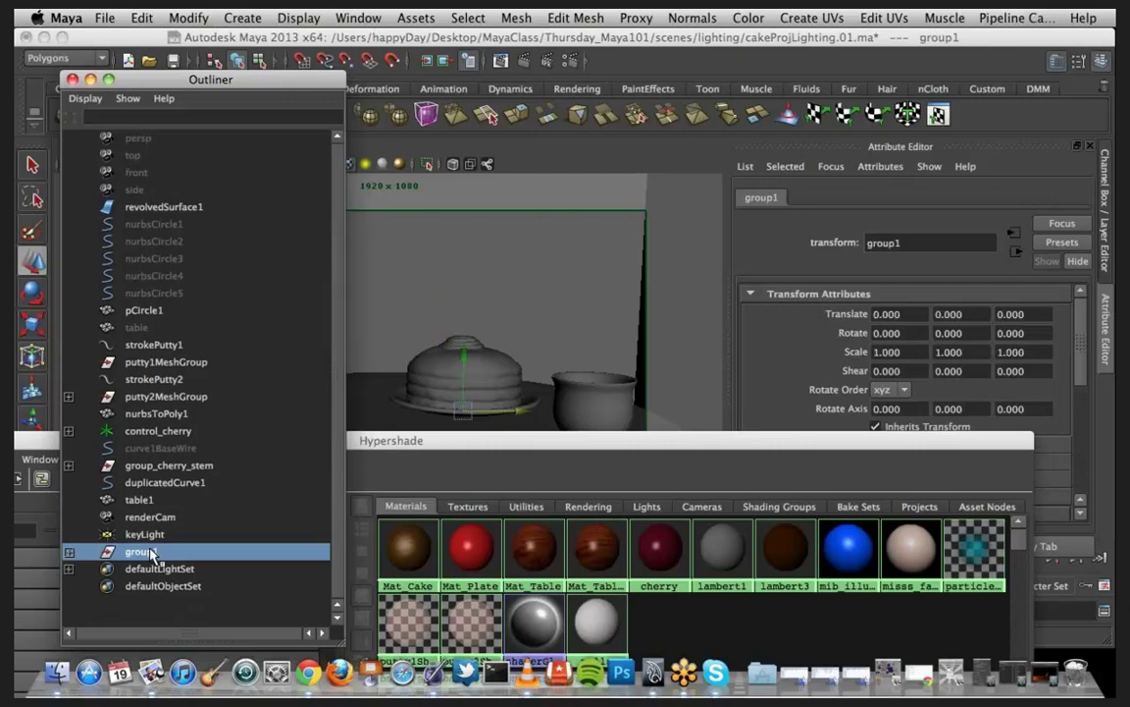
double_click(152, 555)
type("walls")
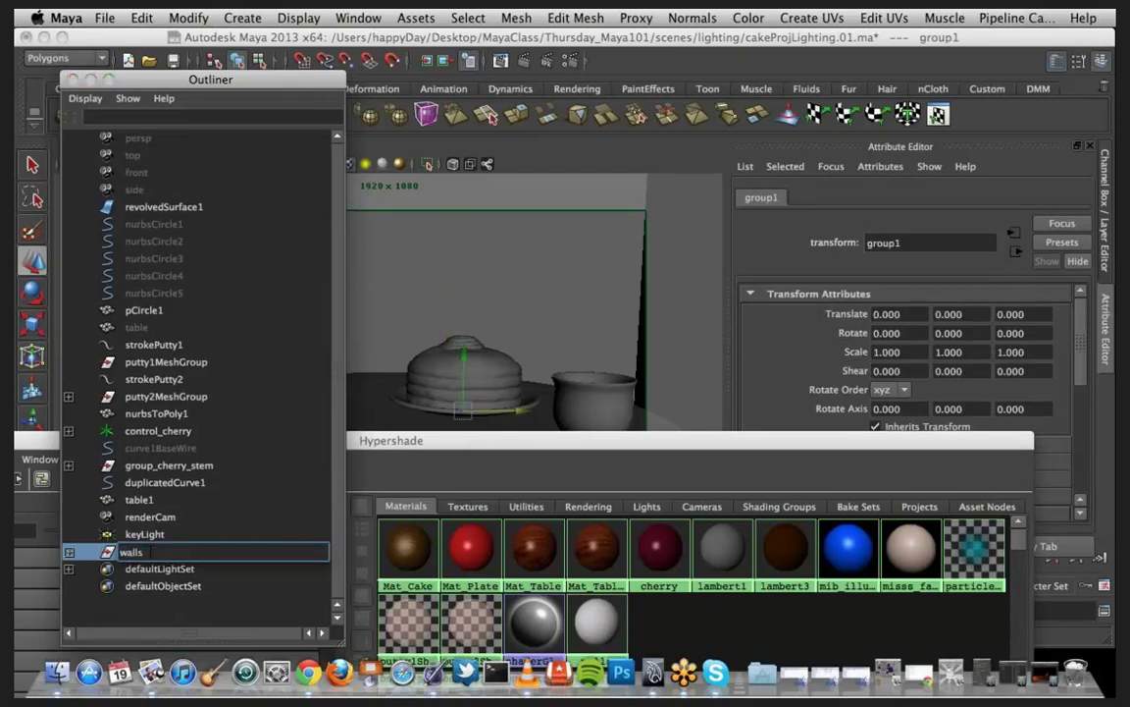
key("Return")
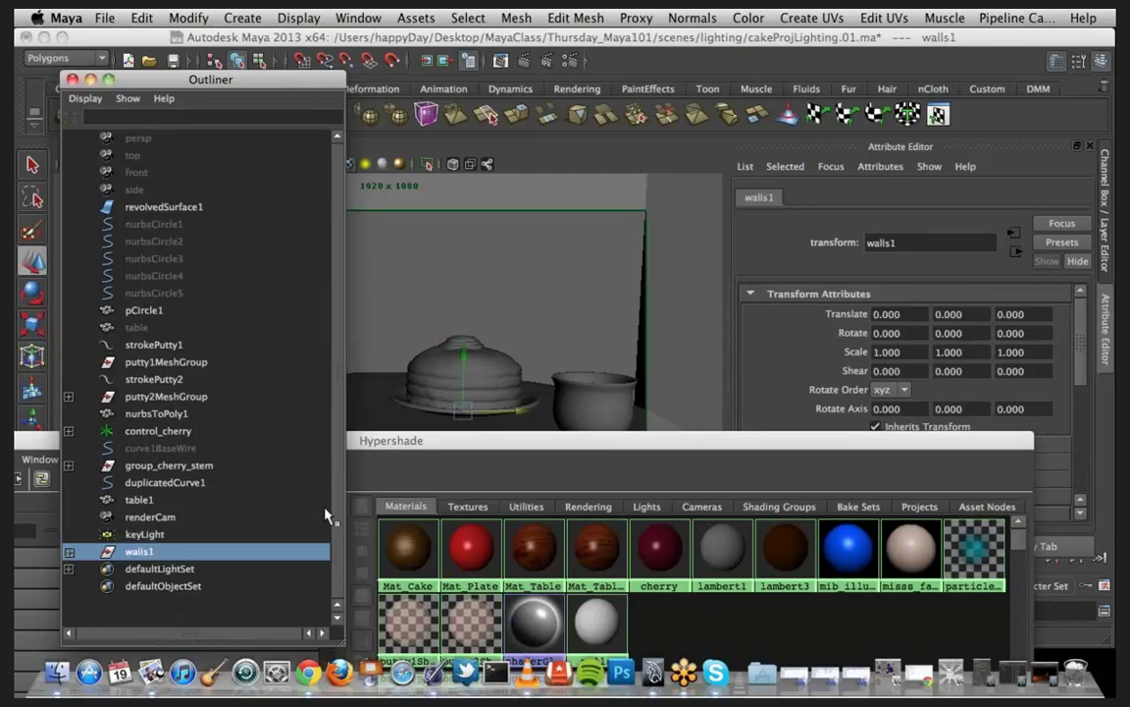
left_click_drag(436, 445, 474, 59)
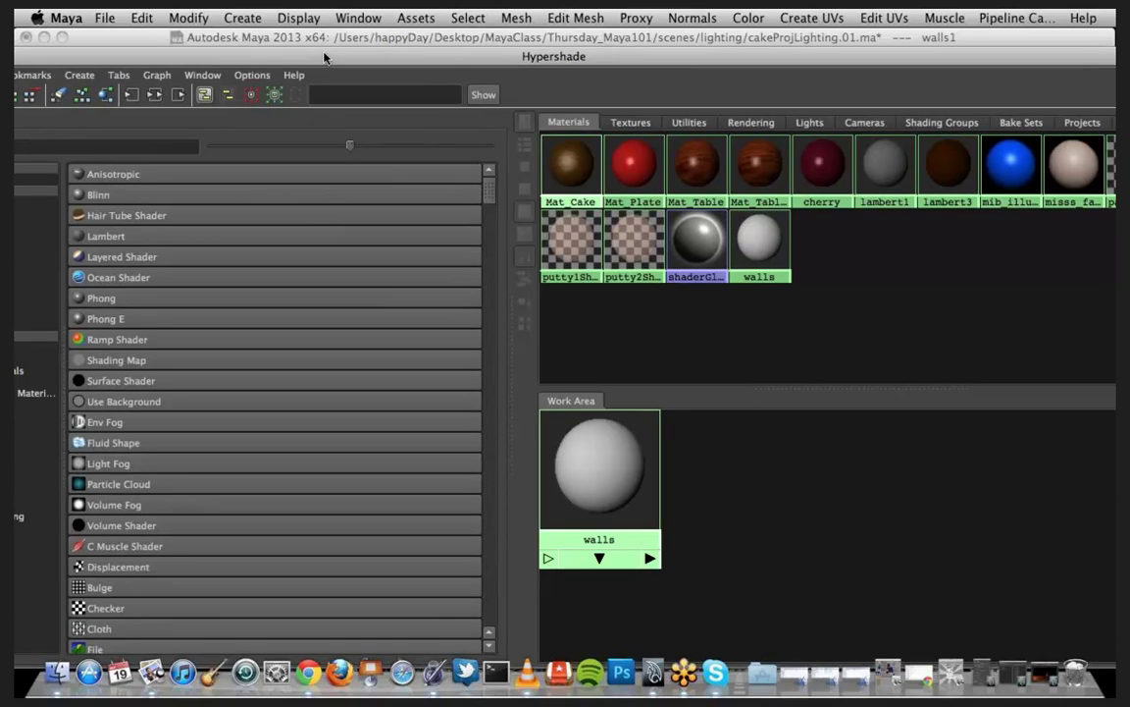
Step: Move the Hypershade aside, expand walls1 in the Outliner, and restore the Render View from the dock
left_click_drag(325, 58, 569, 257)
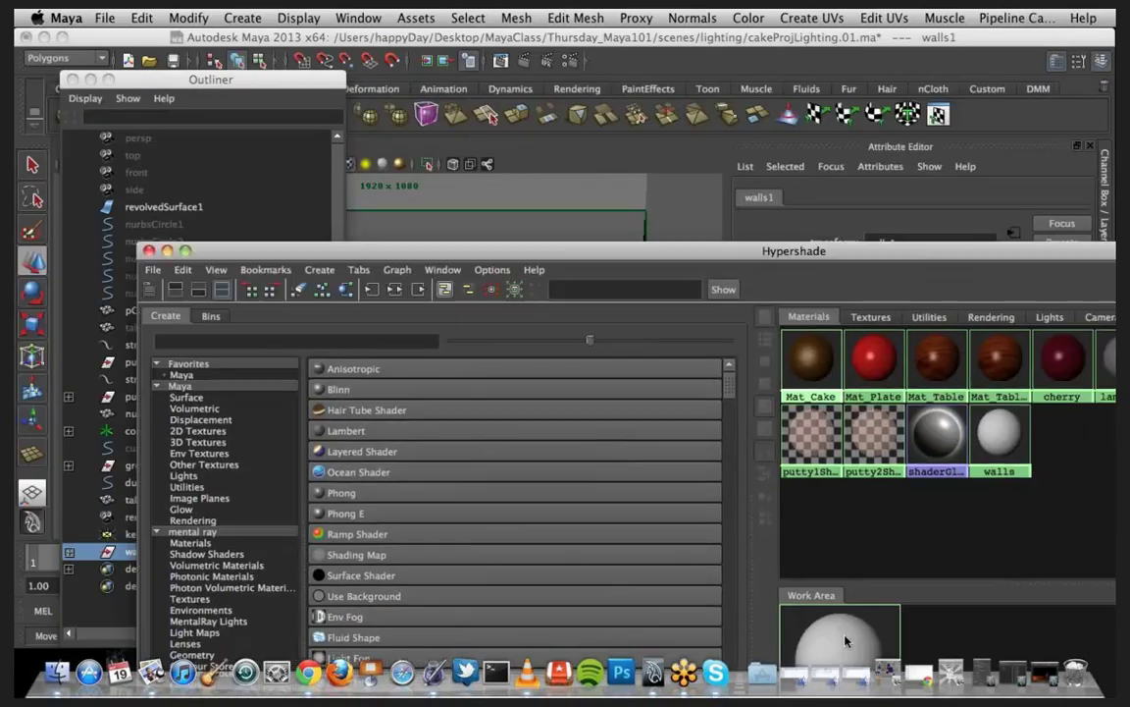
mouse_move(846, 480)
right_mouse_down()
mouse_move(761, 502)
mouse_move(863, 458)
mouse_move(849, 444)
right_mouse_up()
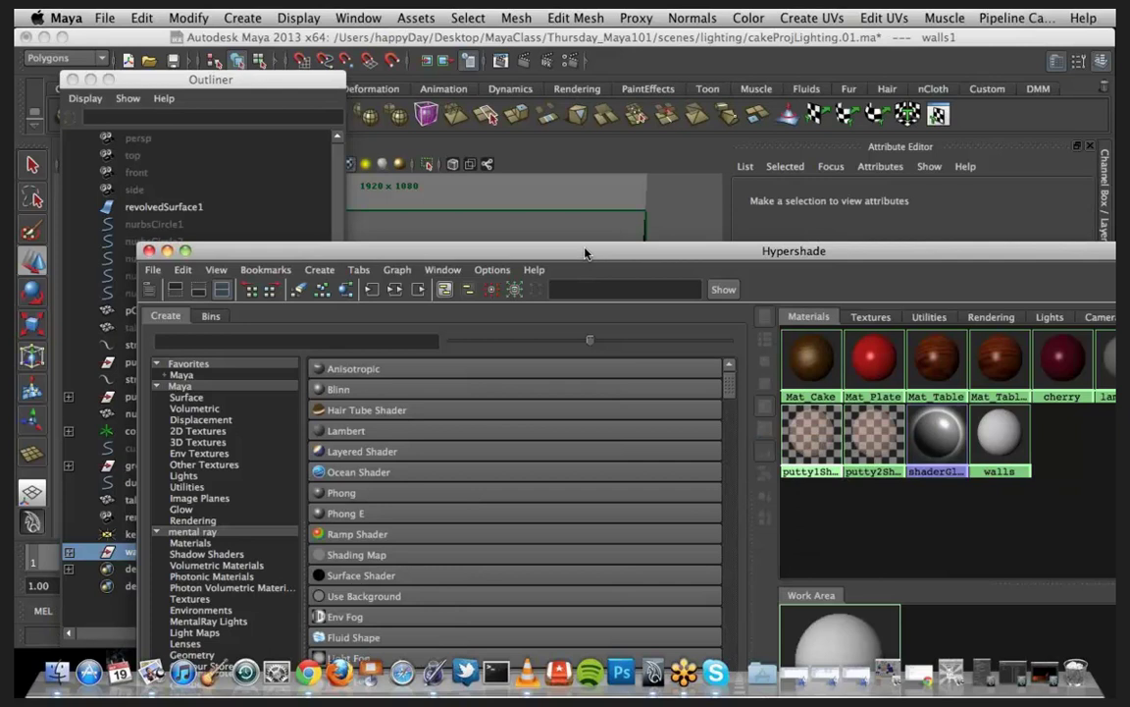
left_click_drag(586, 253, 714, 551)
left_click(69, 552)
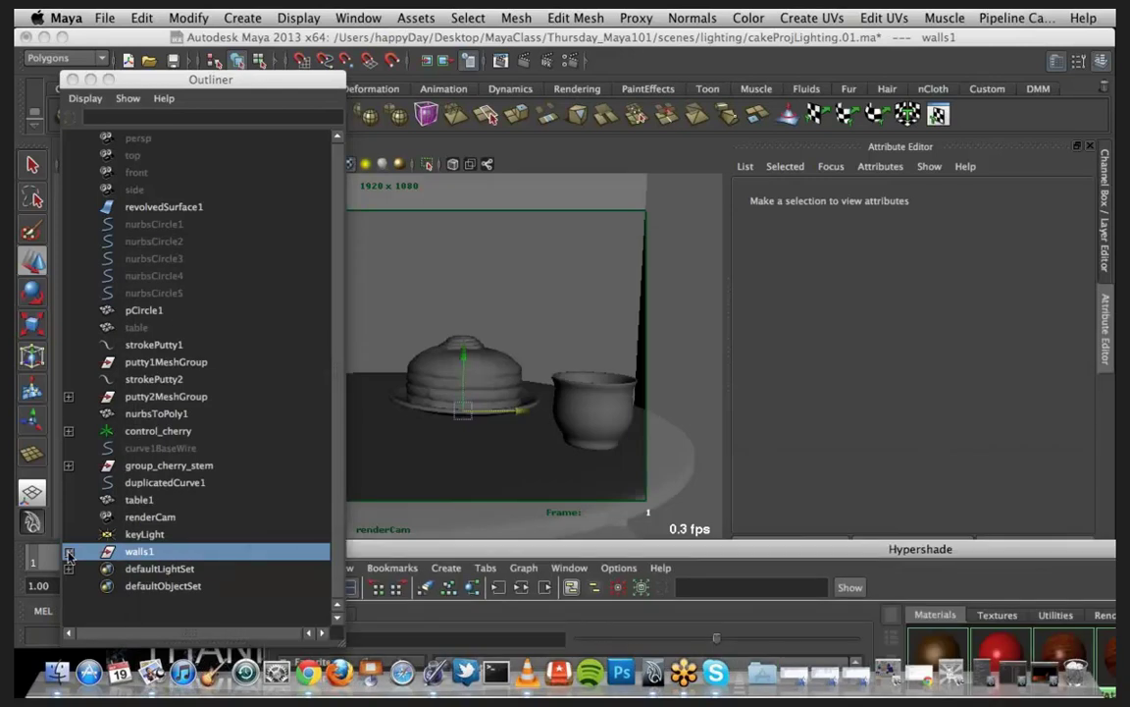
left_click(69, 553)
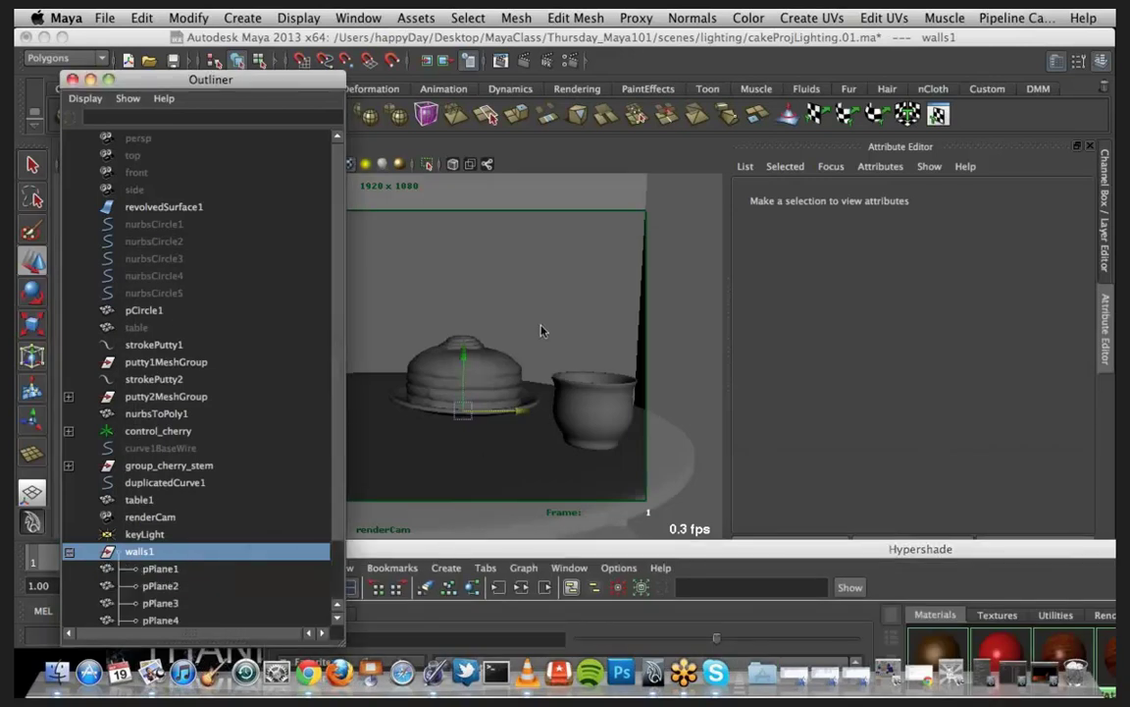
left_click_drag(373, 551, 623, 574)
left_click(486, 60)
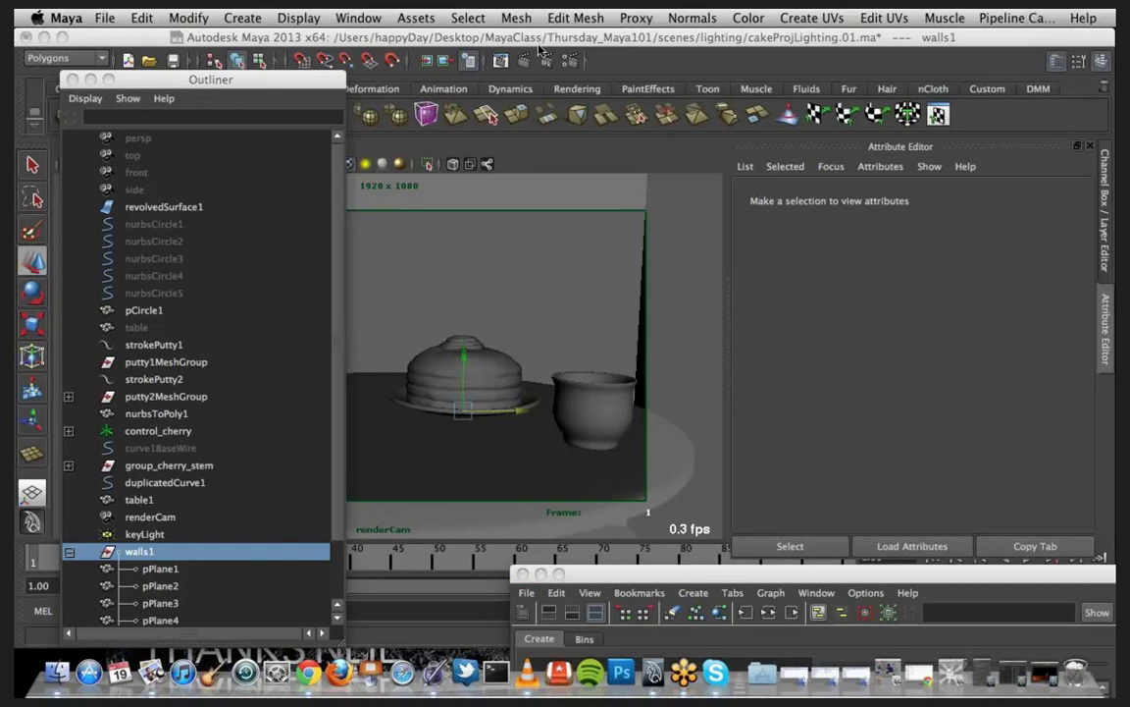
left_click(1030, 677)
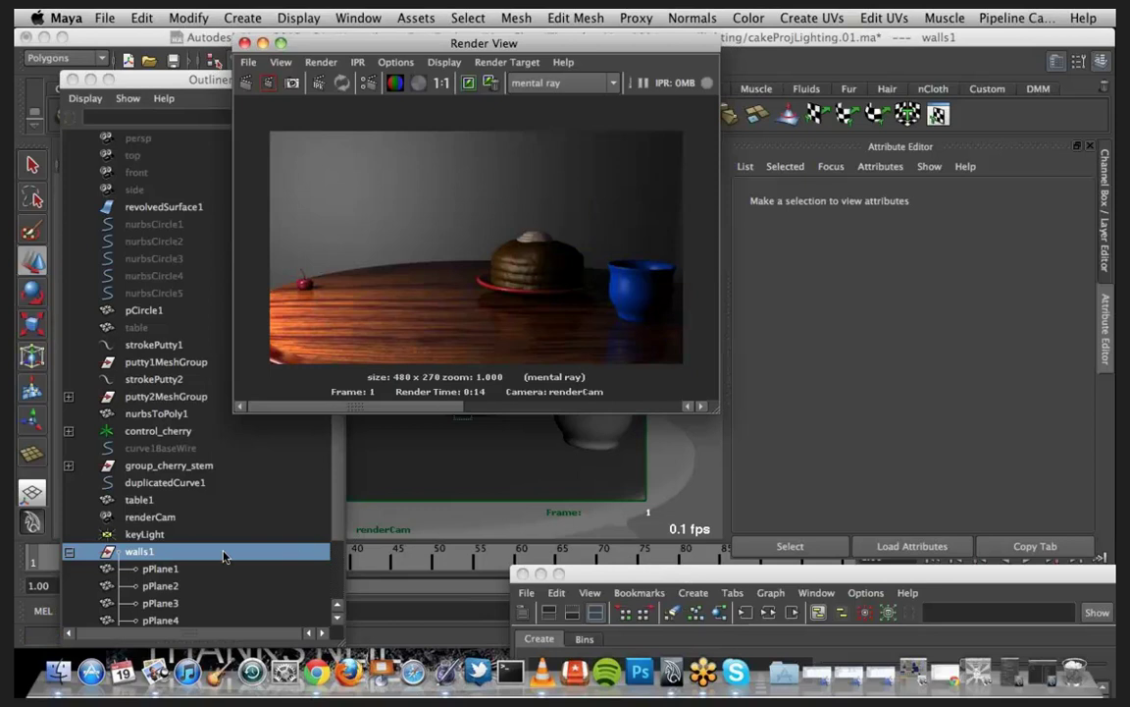
Step: Select pPlane1 through pPlane5 and assign them the walls material in the Hypershade
left_click(179, 574)
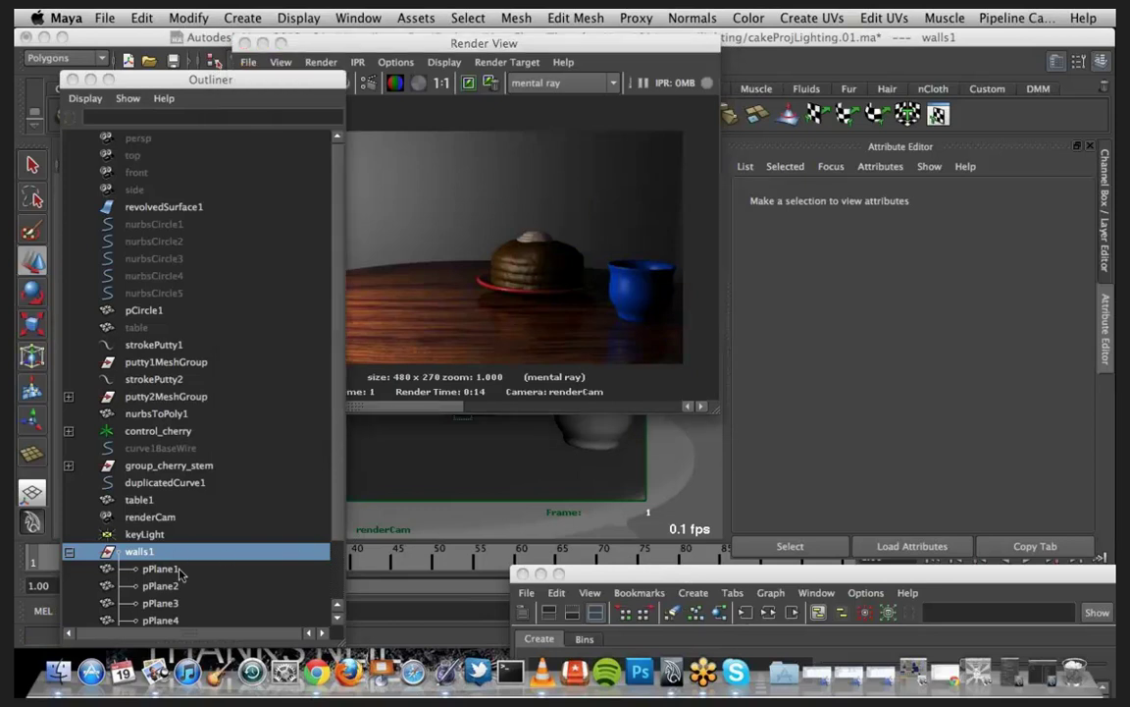
left_click(180, 572)
scroll(191, 577, "down", 3)
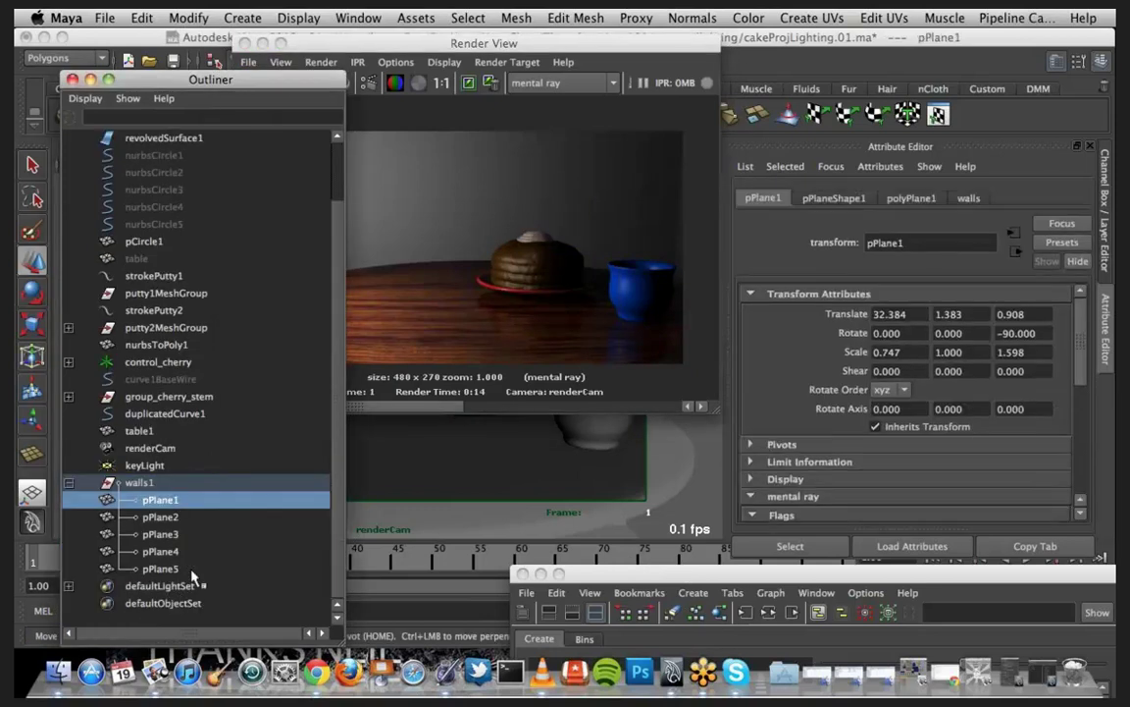
left_click(192, 571, "shift")
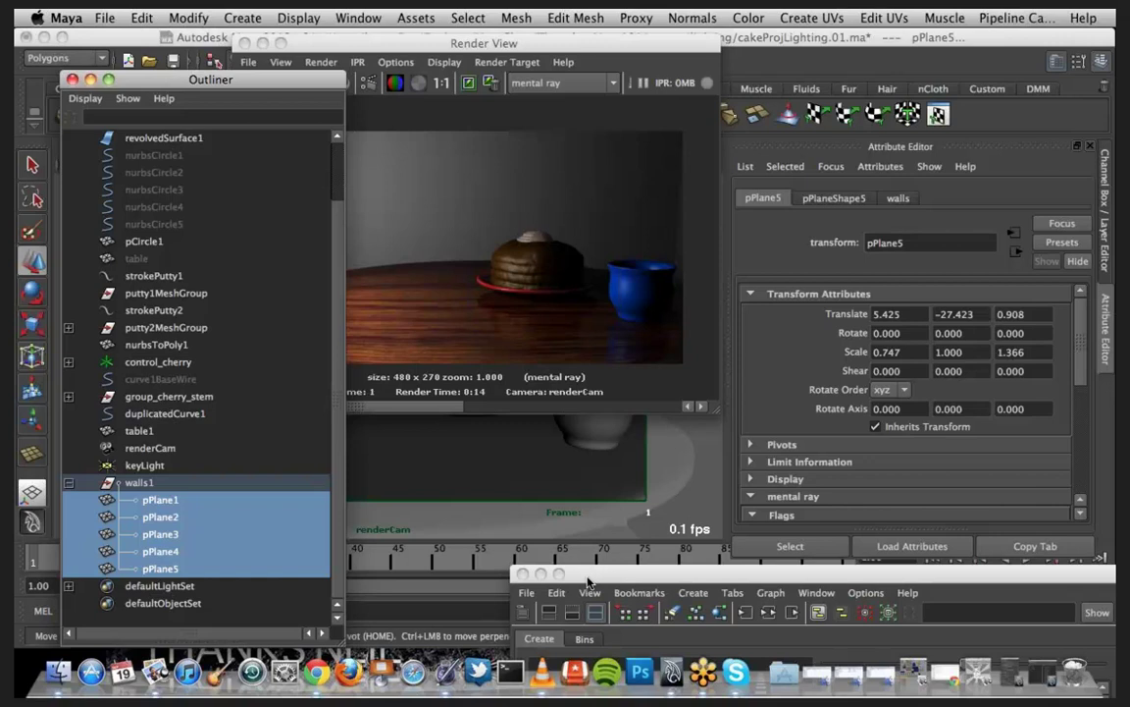
left_click_drag(589, 581, 653, 192)
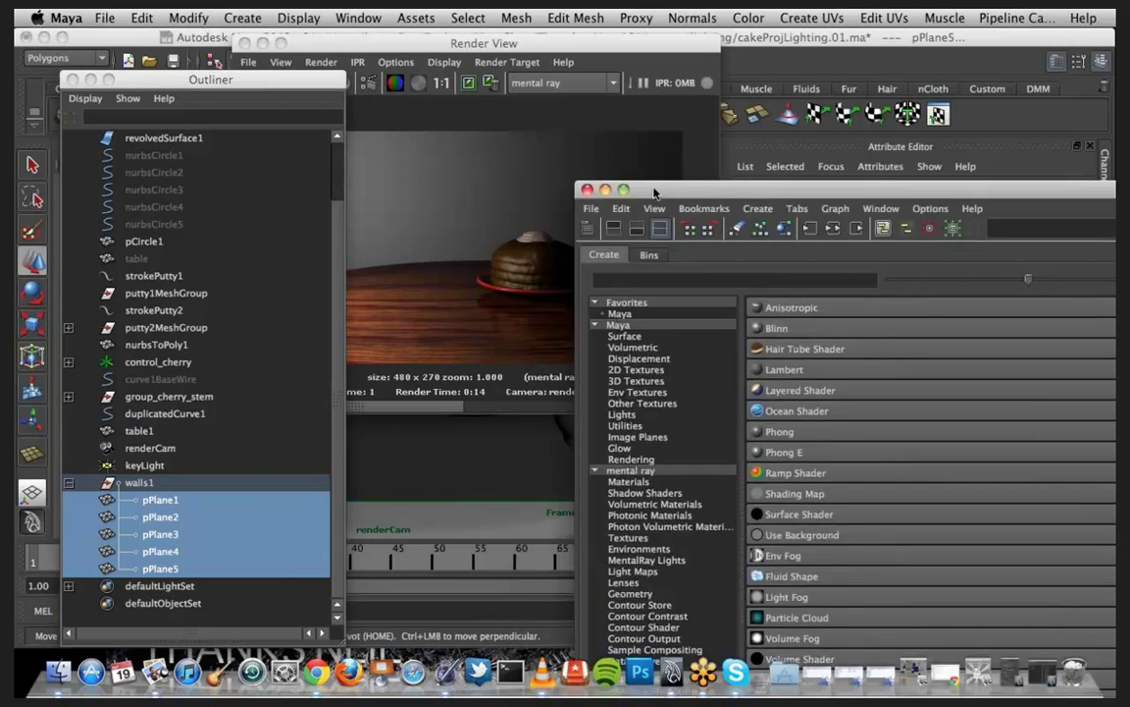
left_click(623, 189)
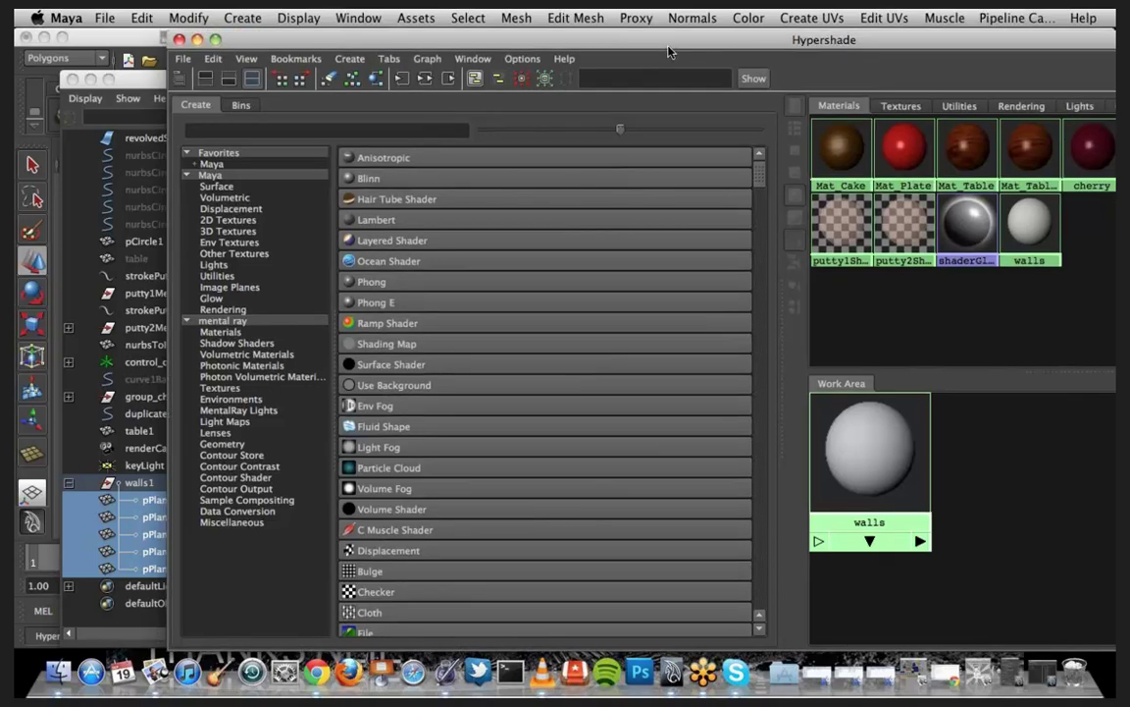
Step: Minimize the Hypershade and Outliner to uncover the render
left_click_drag(756, 45, 920, 113)
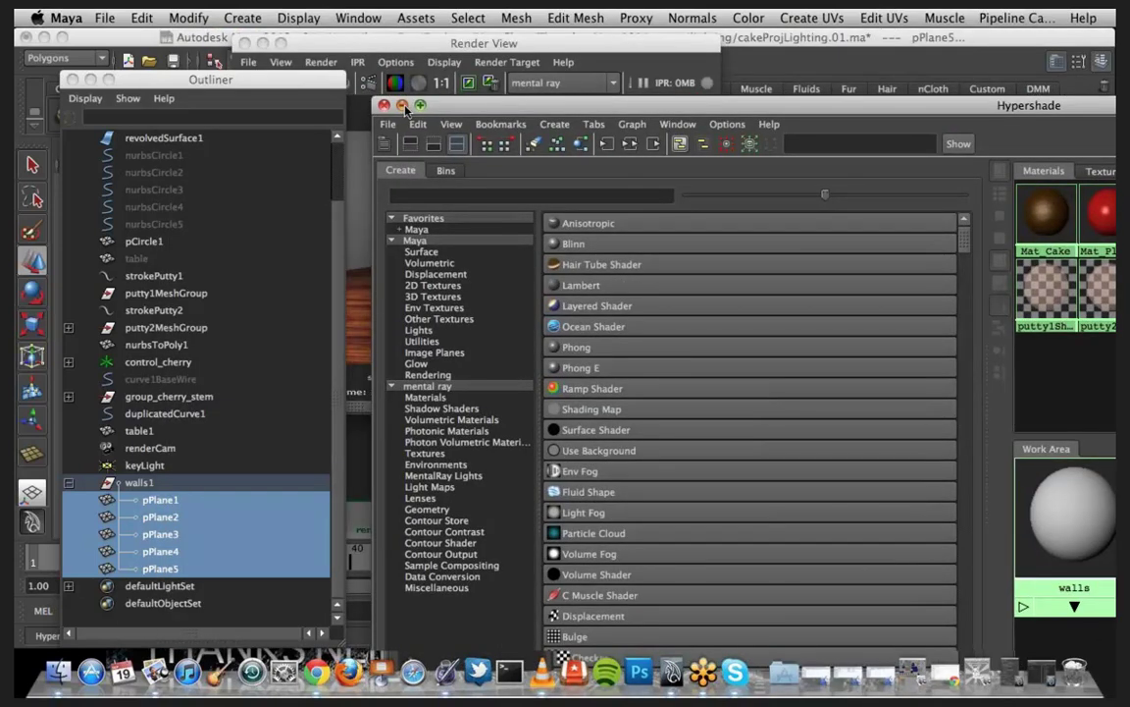
left_click(402, 105)
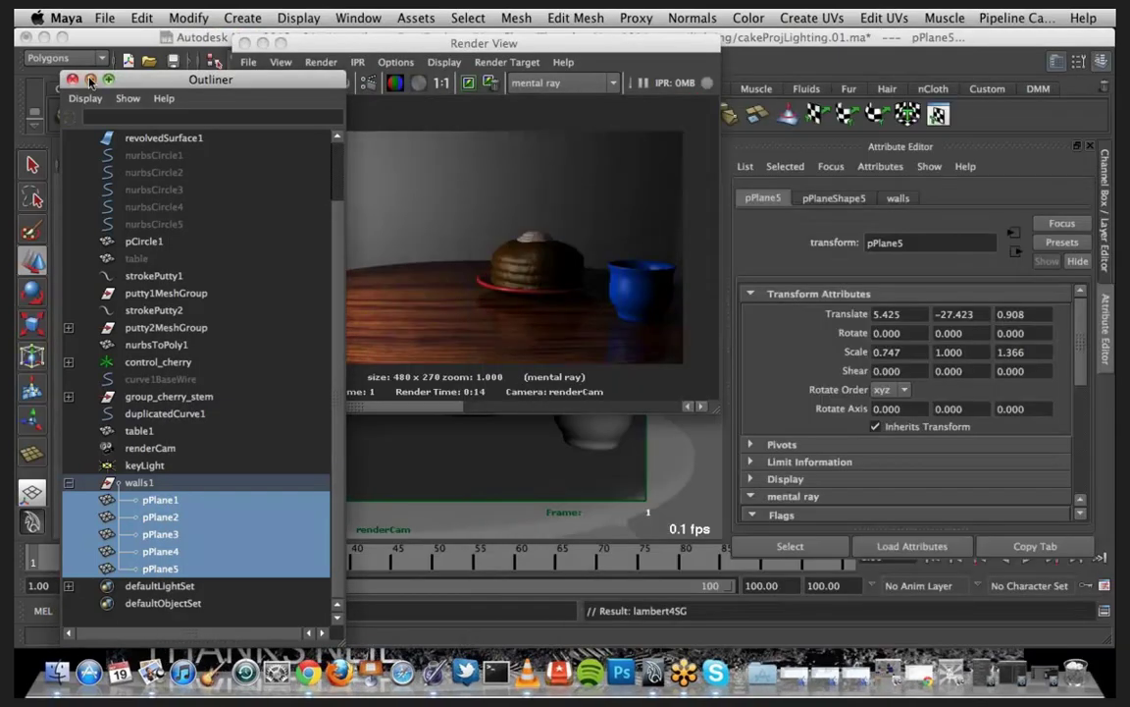
left_click(90, 80)
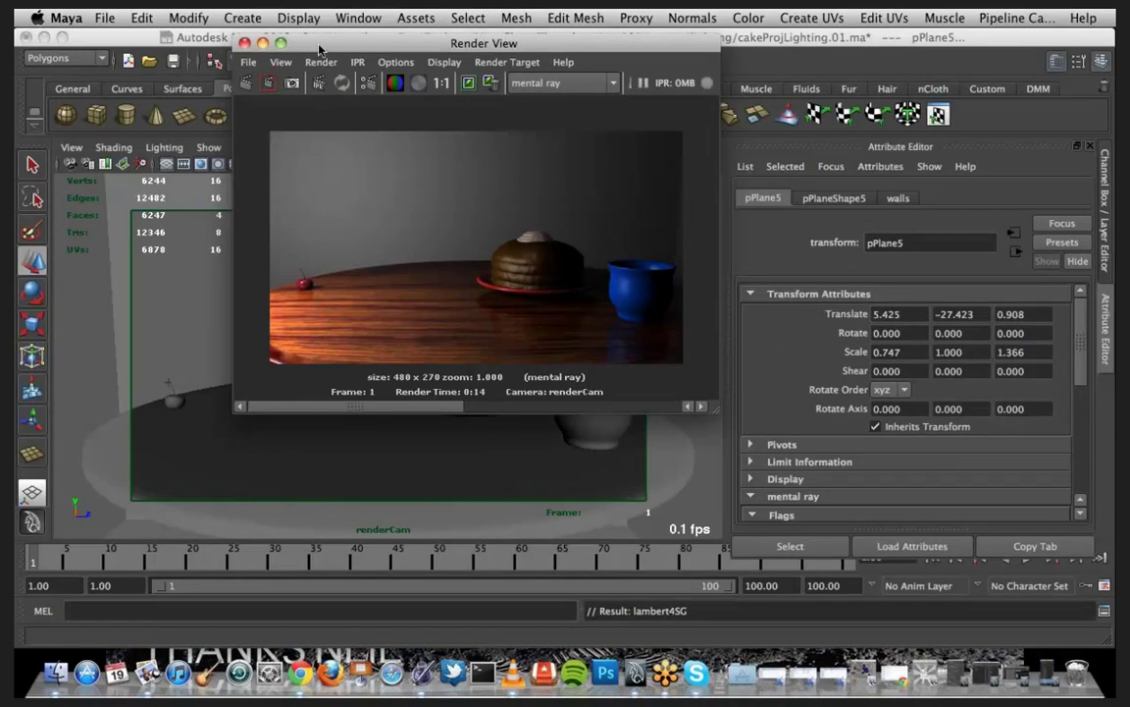
Step: Set the Render View test resolution to 50% (960x540) and redo the previous render
left_click_drag(320, 46, 702, 200)
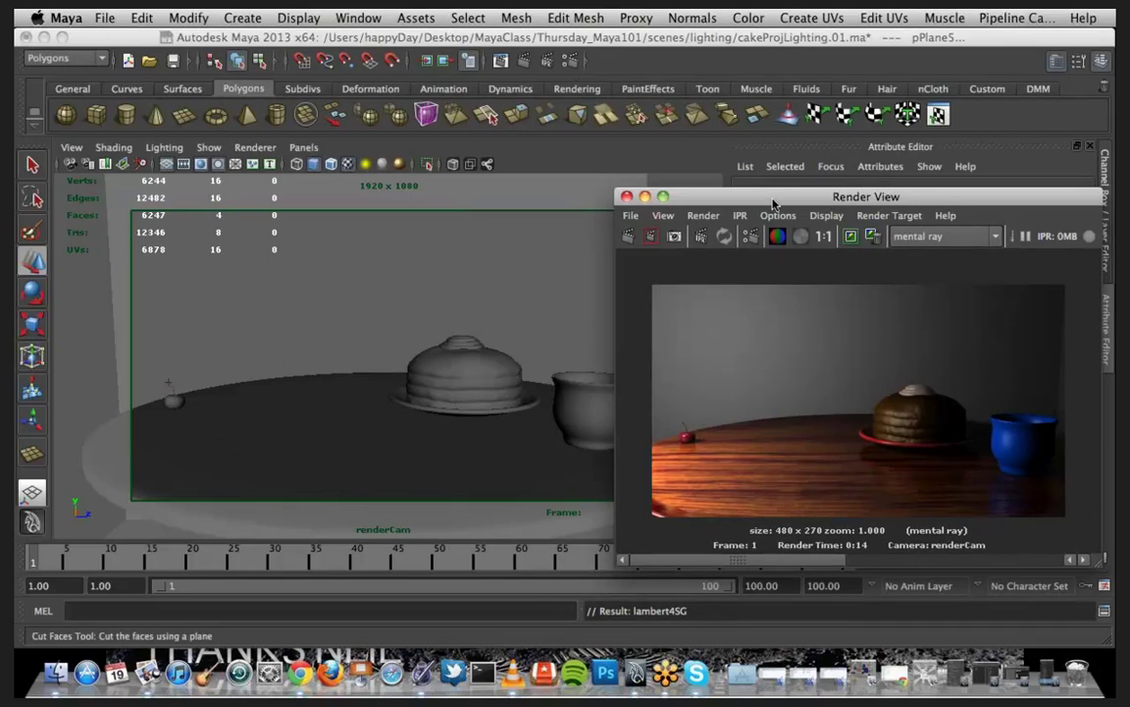
left_click_drag(794, 202, 300, 93)
left_click(285, 106)
mouse_move(320, 166)
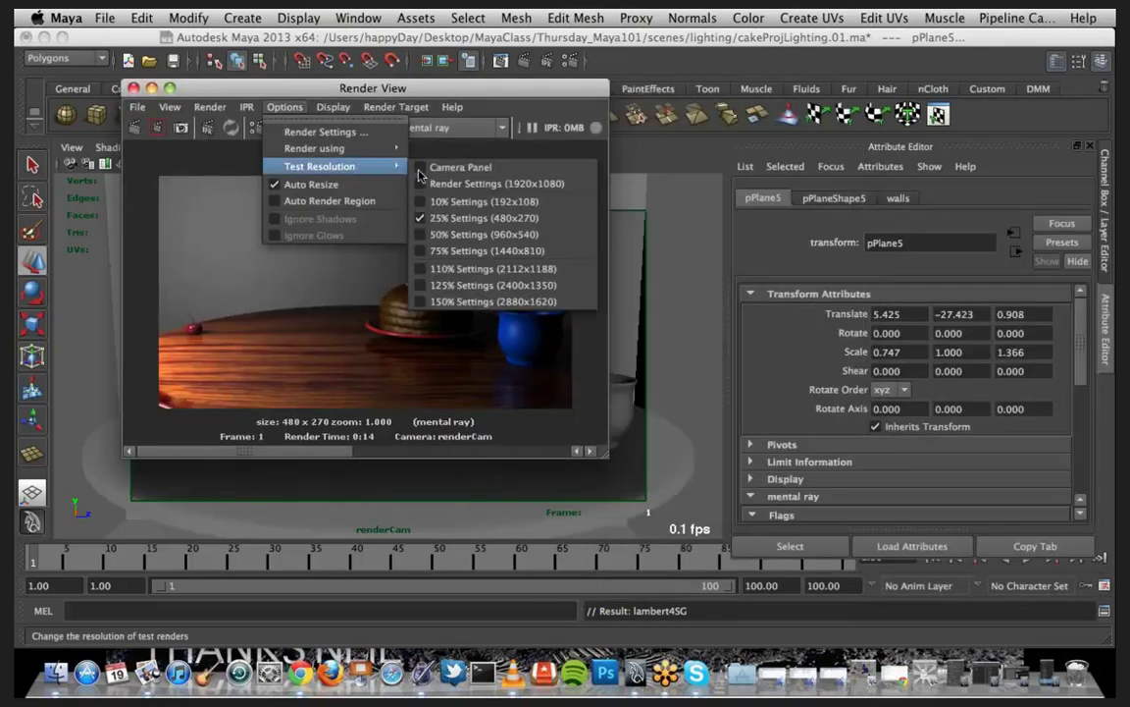
left_click(511, 236)
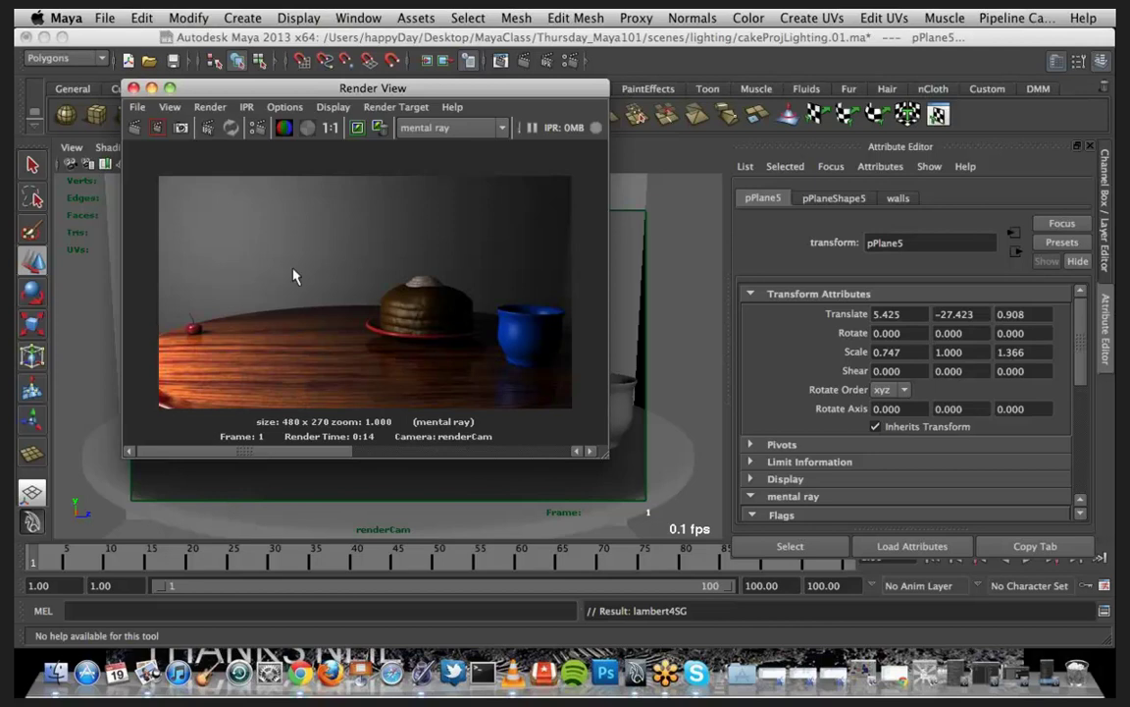
left_click(136, 133)
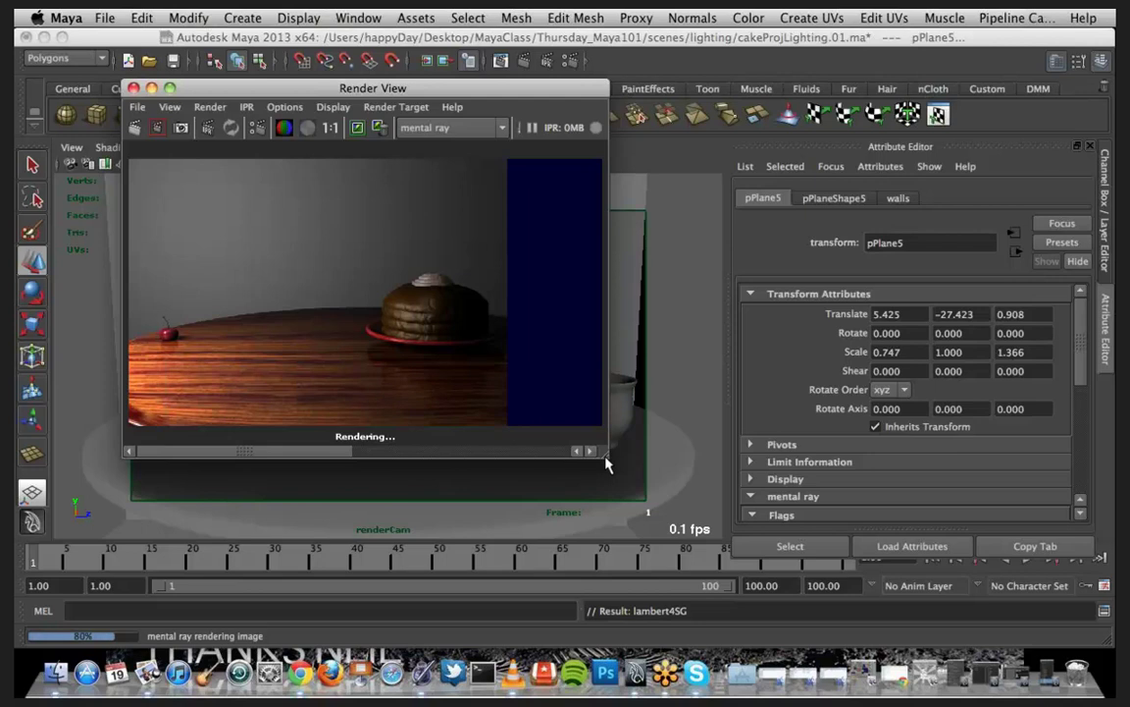
Step: View the 960x540 render at 1:1 in an enlarged window, then minimize the Render View
left_click(330, 136)
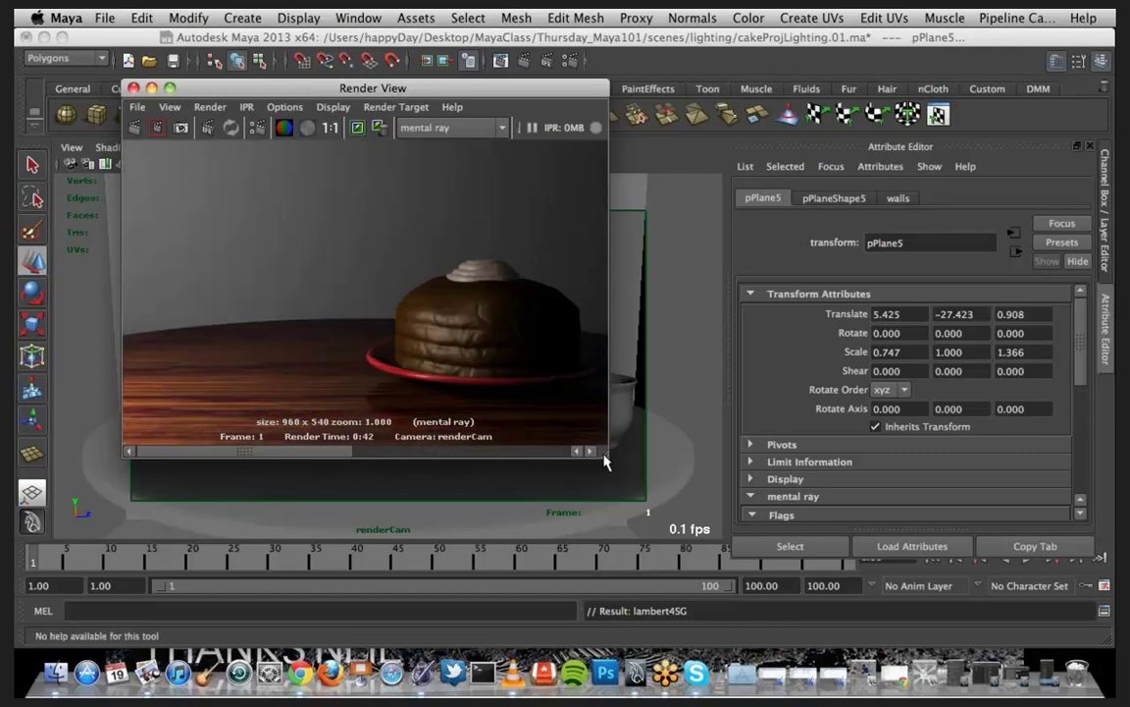
left_click_drag(602, 459, 852, 633)
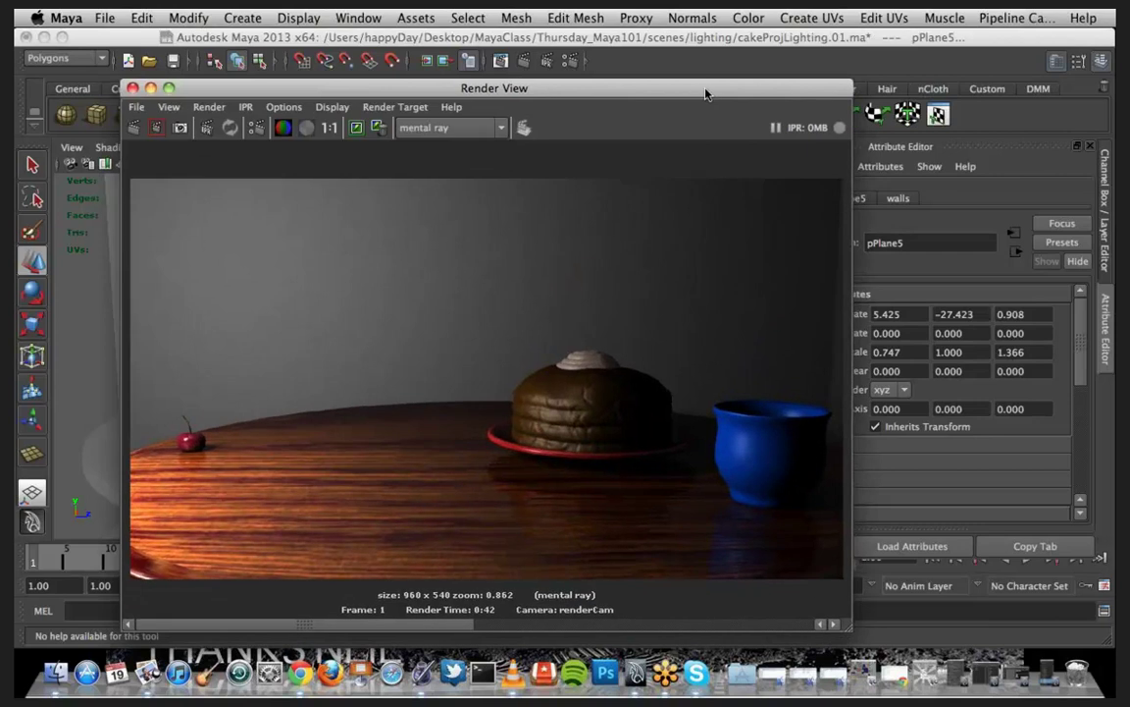
left_click_drag(710, 94, 644, 56)
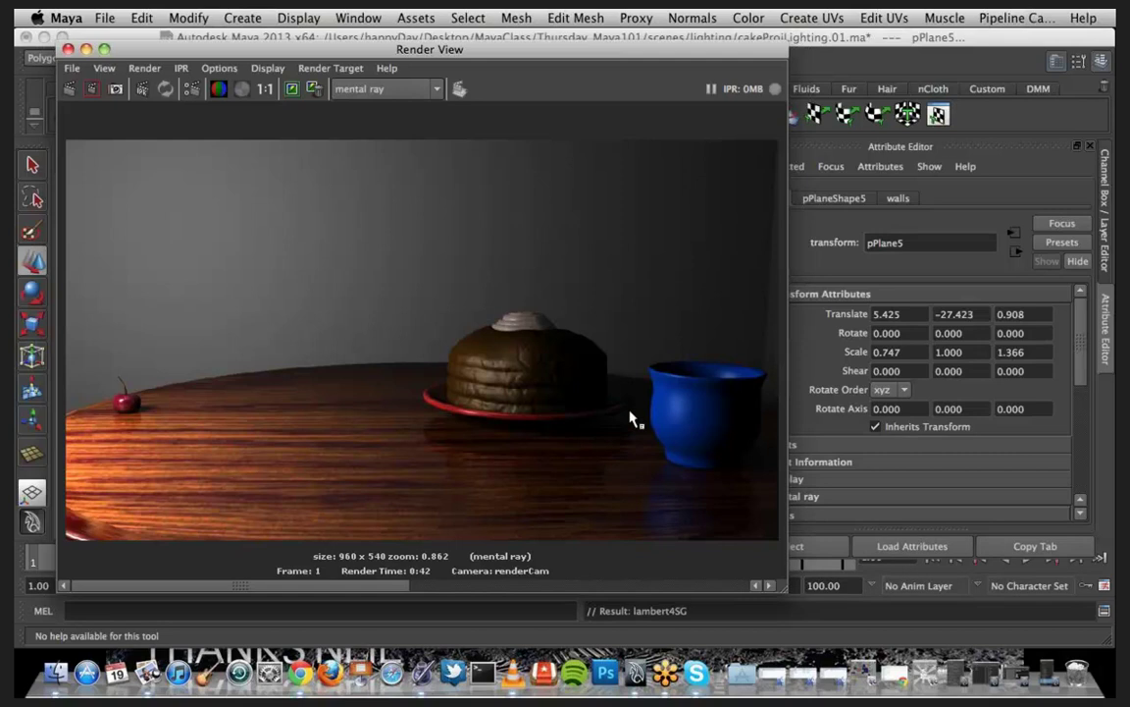
left_click(85, 49)
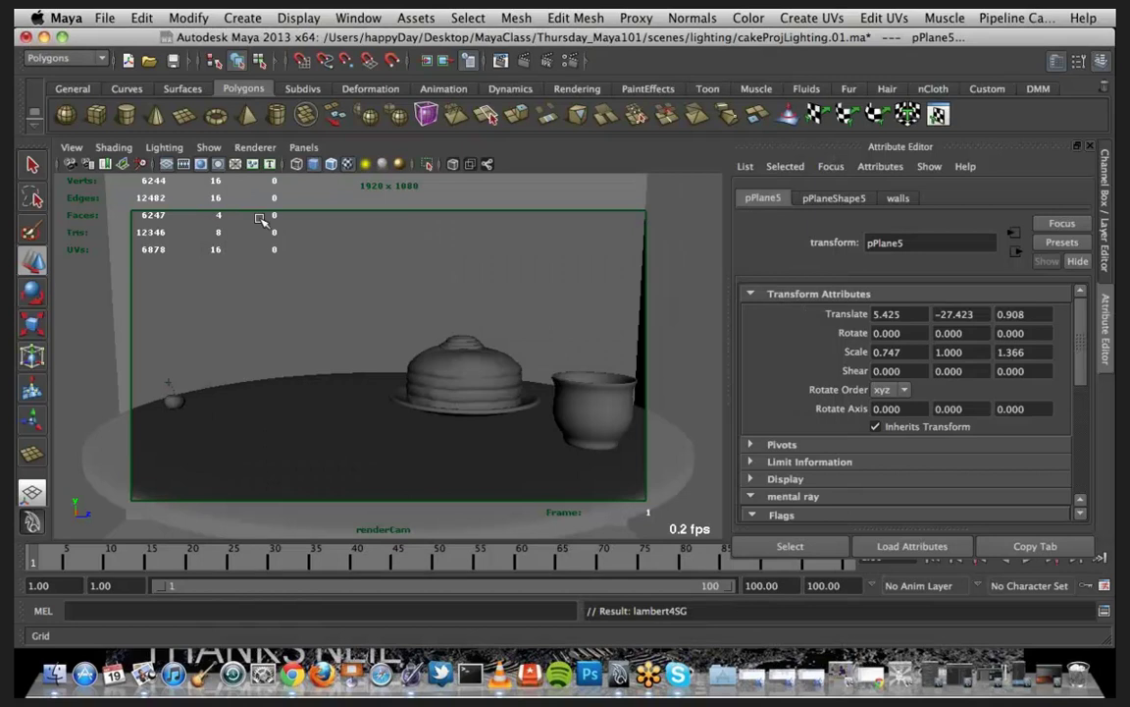
Step: Look through the persp camera and orbit outside the walled box
left_click(303, 148)
mouse_move(365, 163)
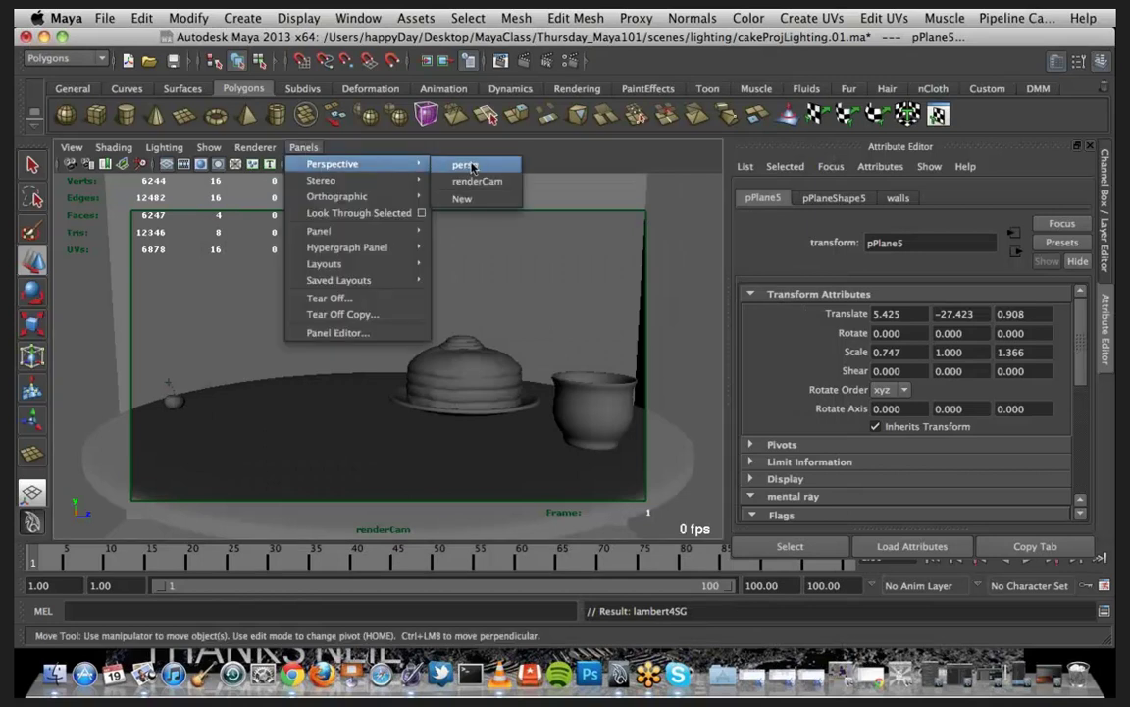
left_click(465, 165)
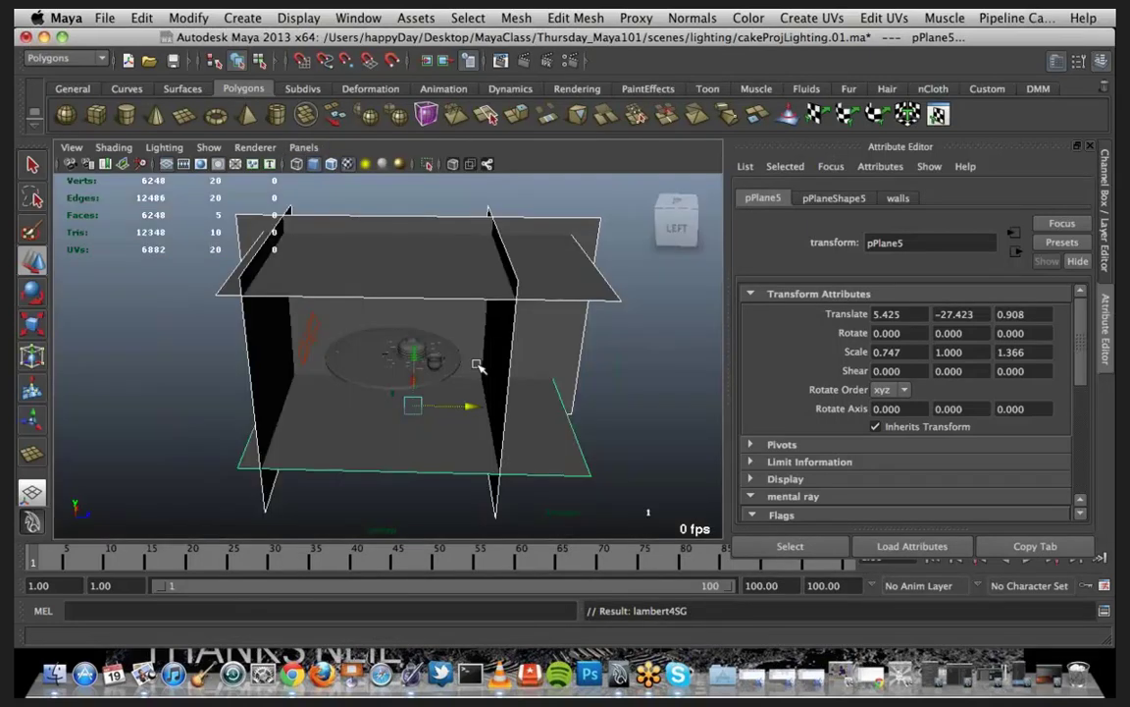
left_click_drag(463, 398, 366, 308, "alt")
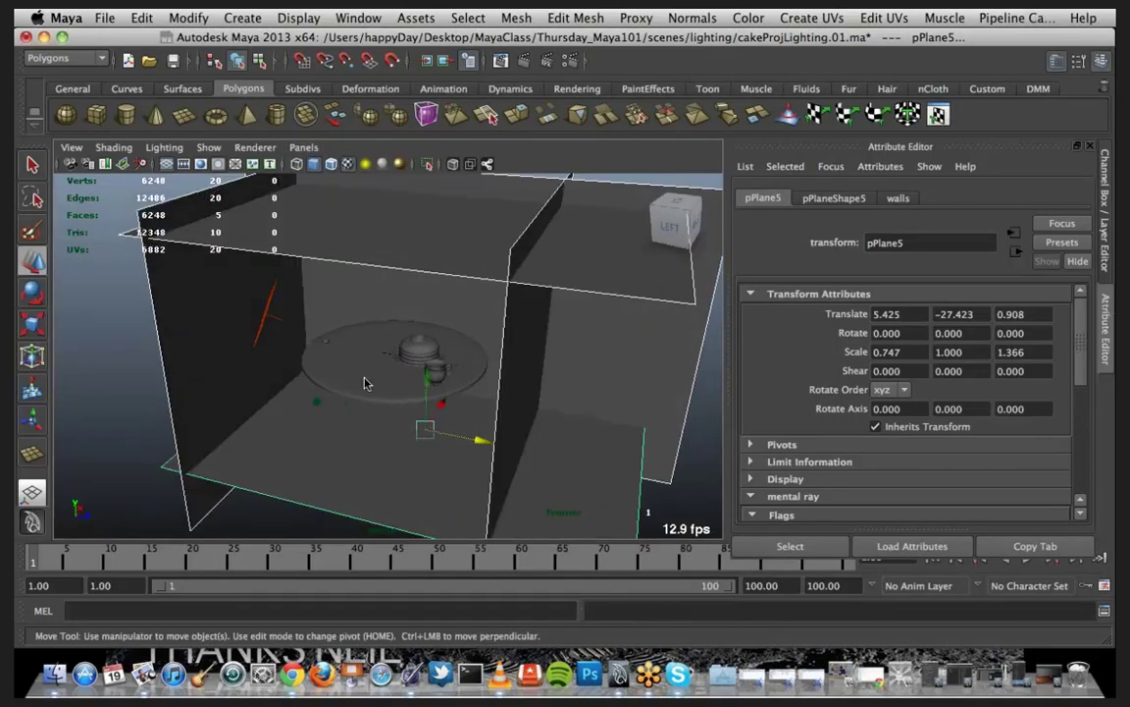
Step: Create a new area light, areaLight1, from the hotbox Lights menu
key("space")
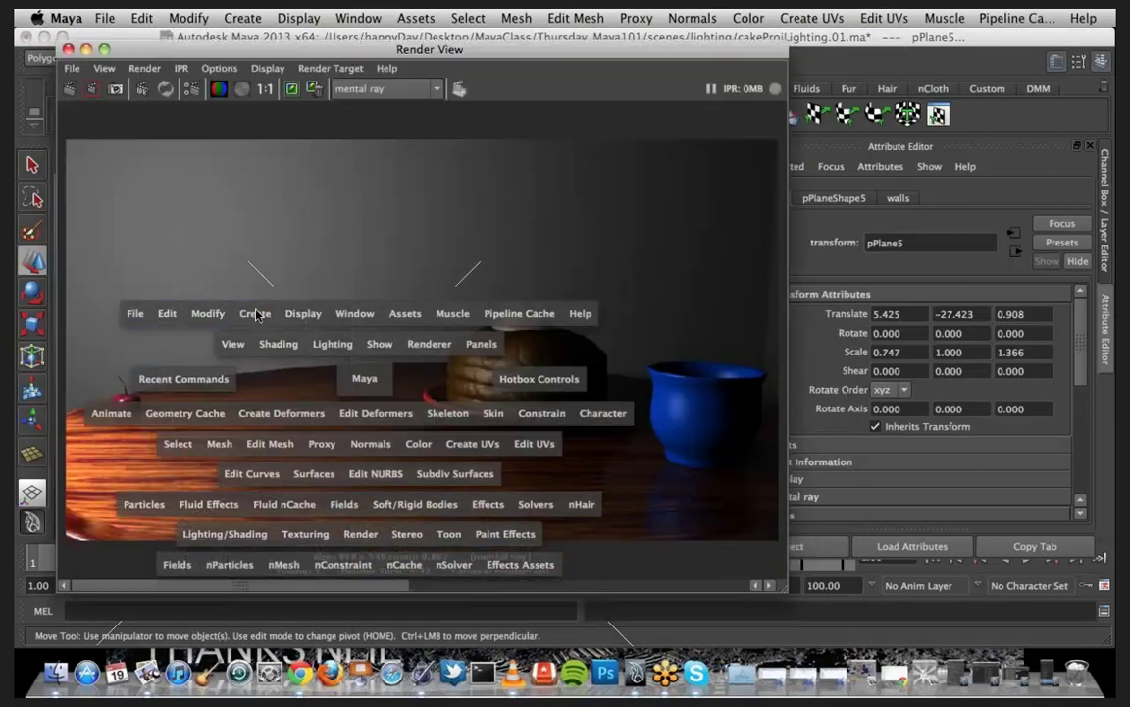
left_click_drag(257, 313, 496, 483)
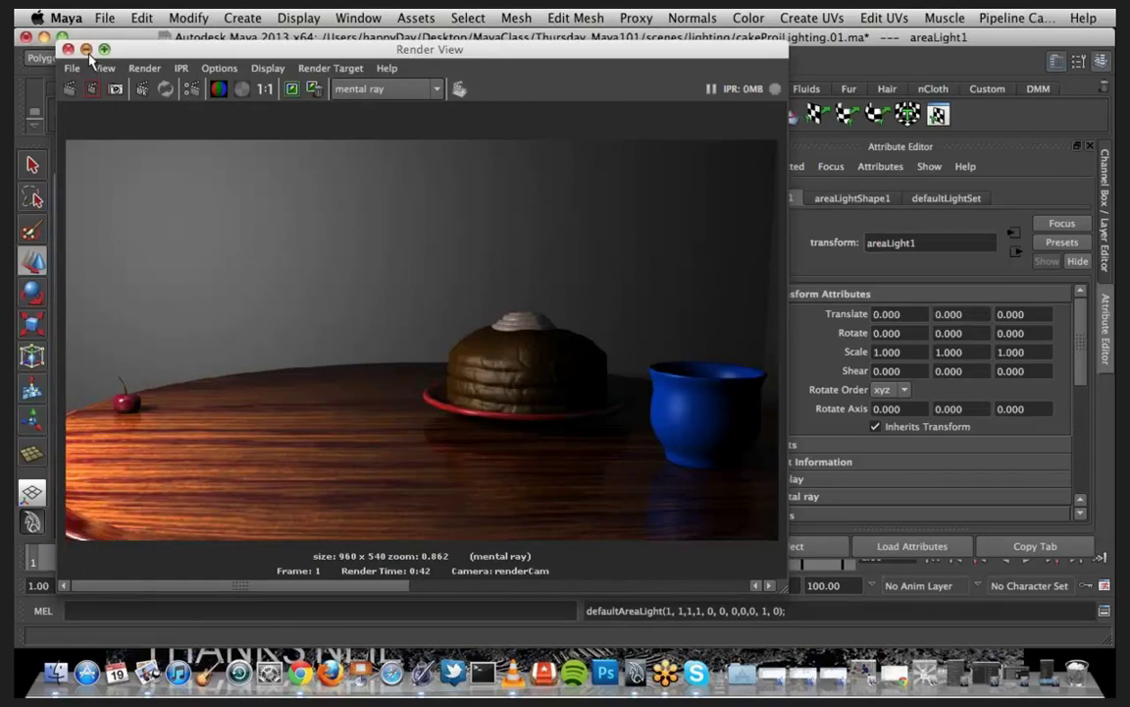
left_click(88, 50)
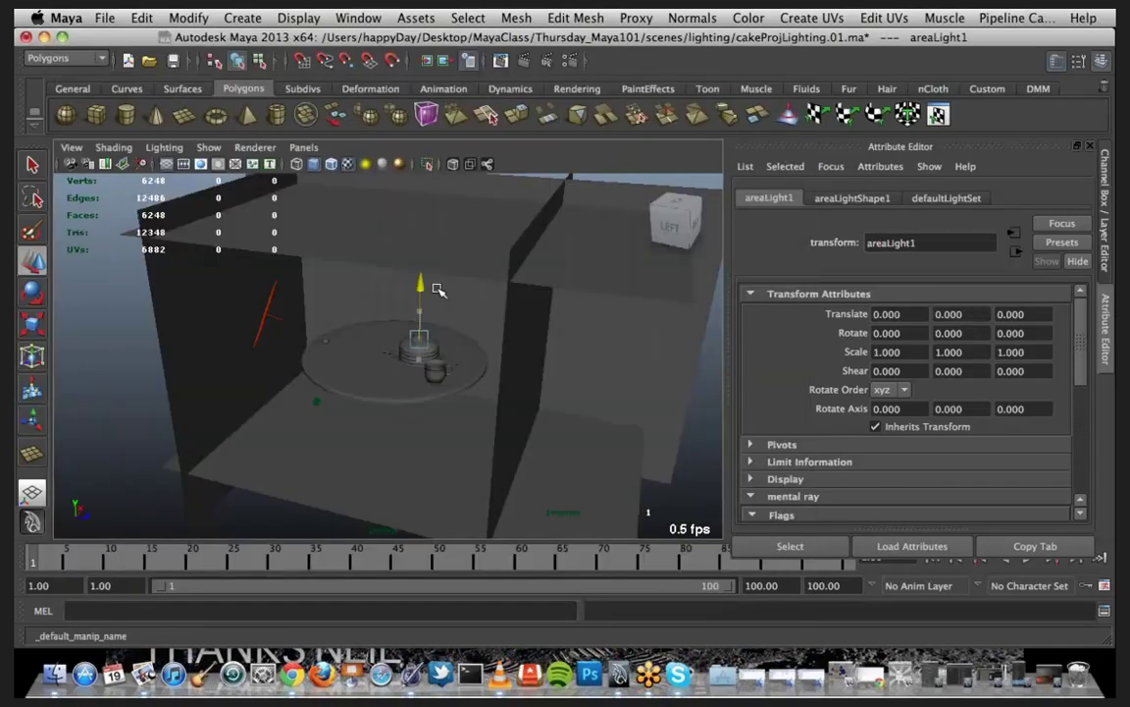
Step: Raise the new area light, push it back along Z and slide it toward the table
left_click_drag(413, 363, 488, 416)
key("e")
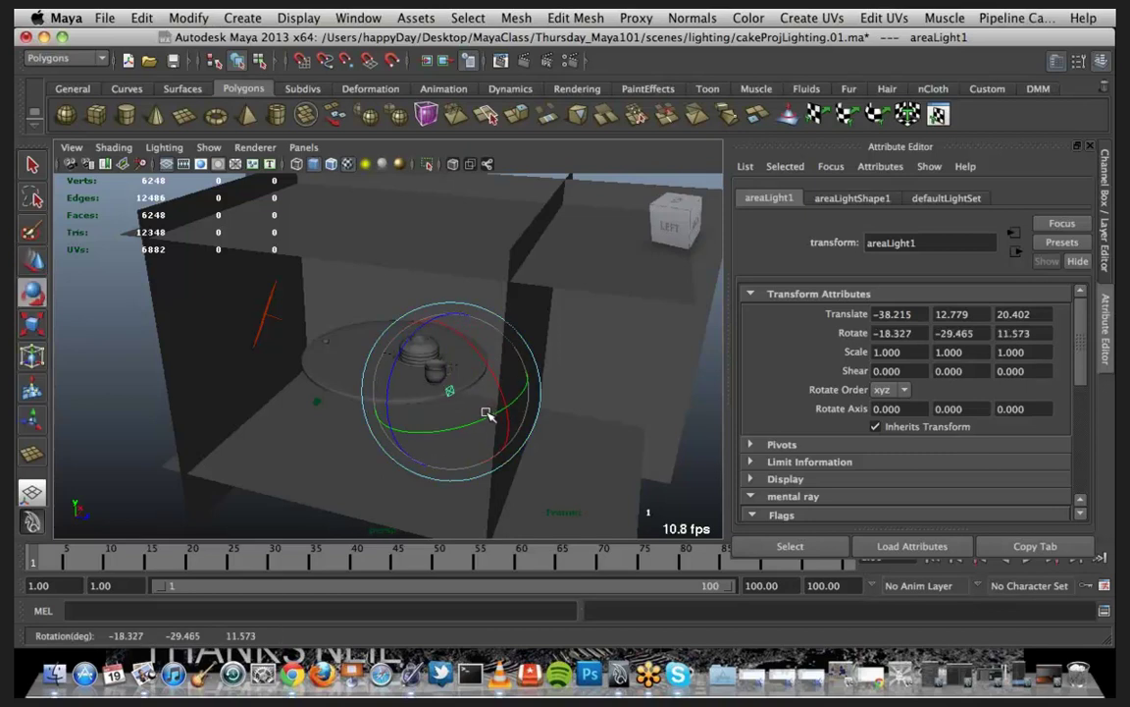
key("w")
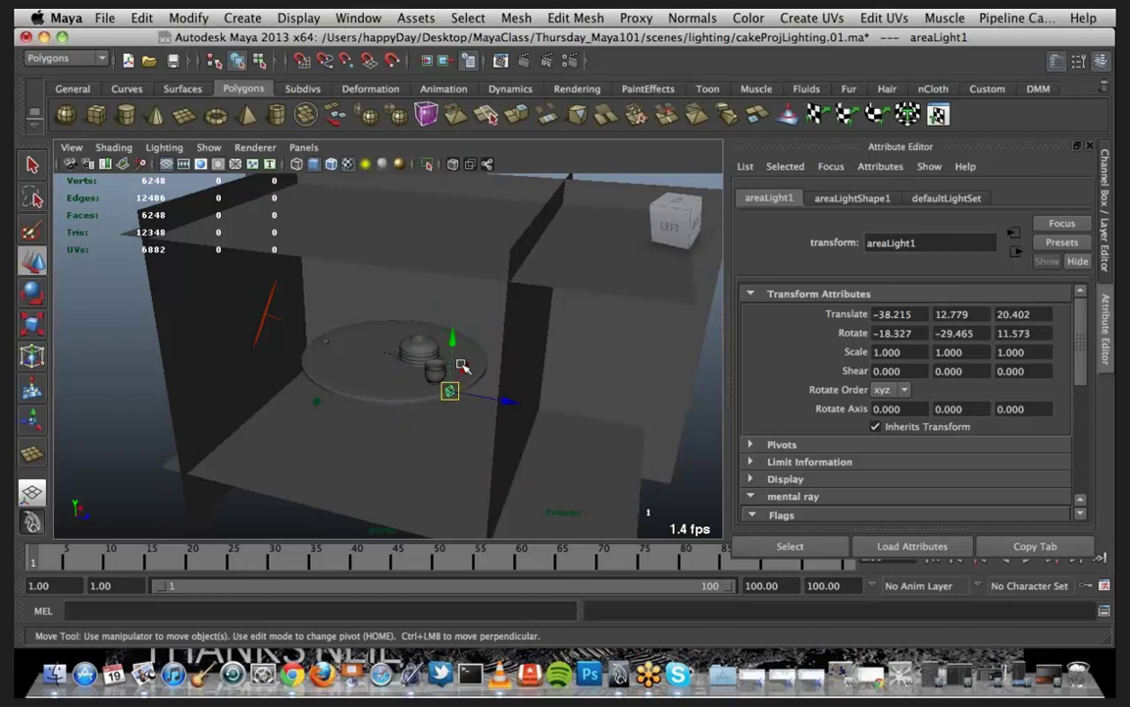
left_click_drag(467, 374, 505, 324)
Step: Rename the area light to rimLightf
left_click_drag(920, 246, 859, 248)
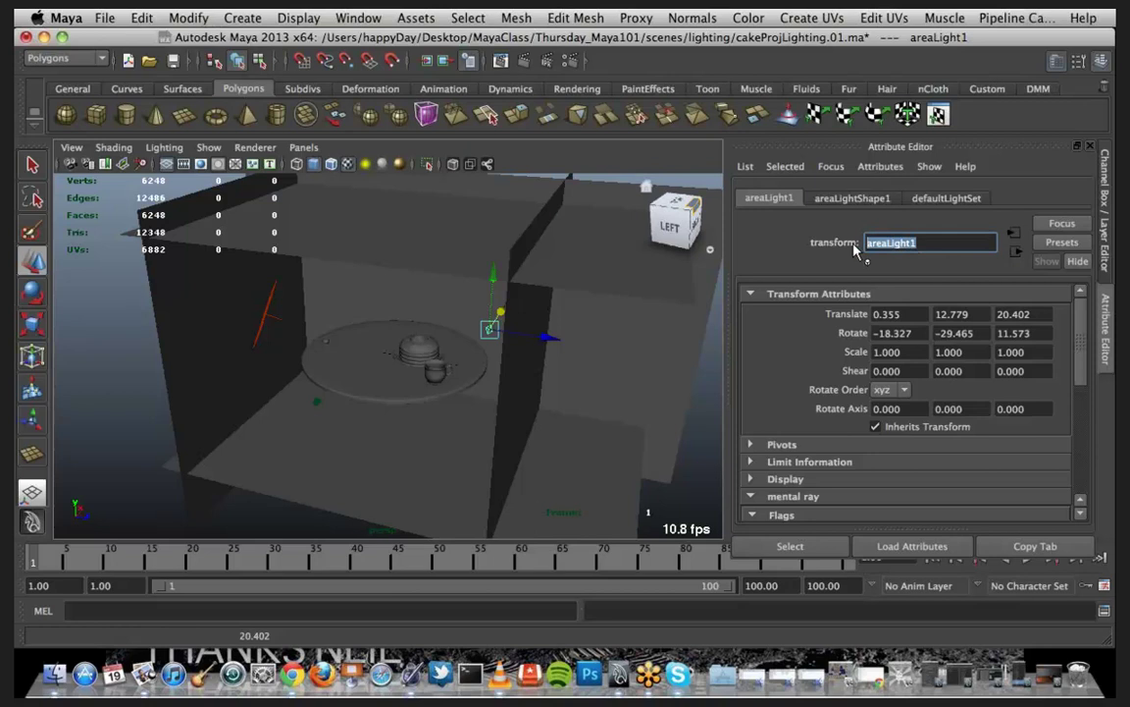
type("rimLight")
key("Return")
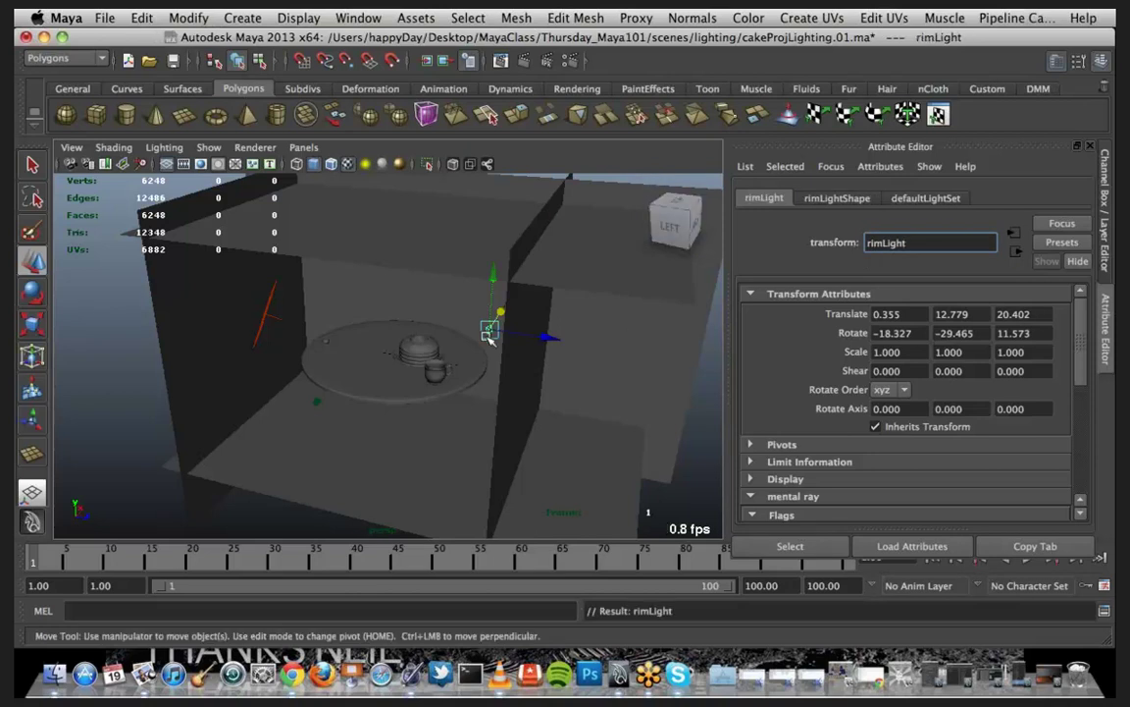
type("f")
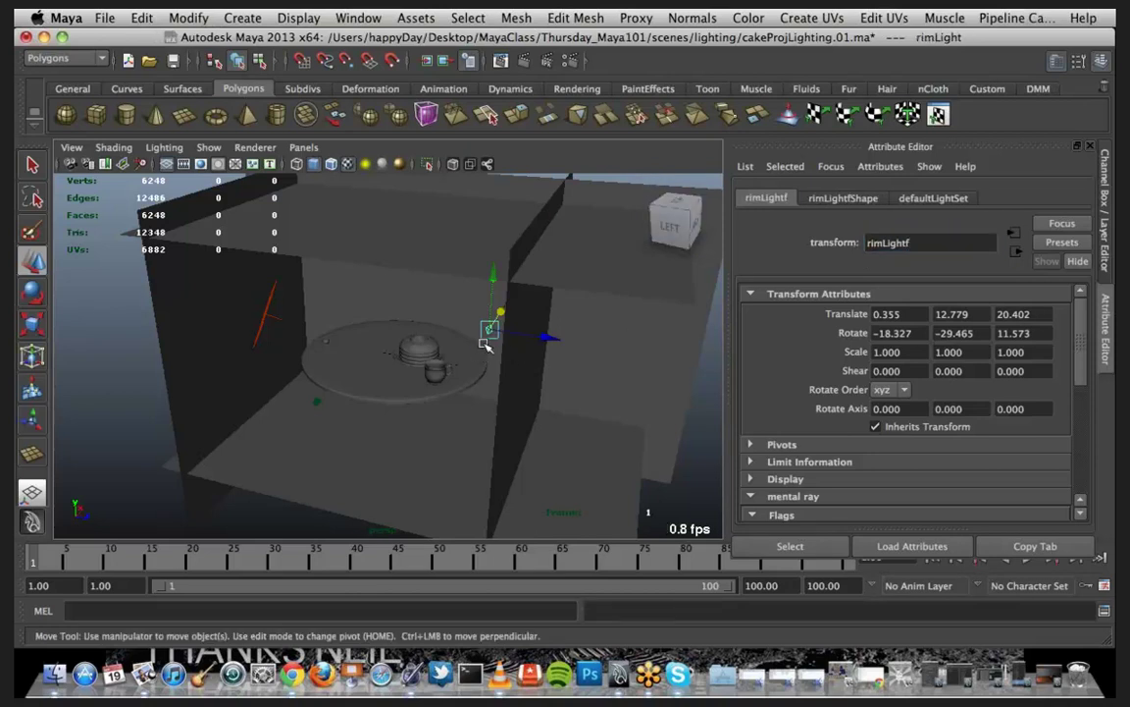
Step: Frame rimLightf in the viewport and rotate it to aim toward the cake scene
left_click(437, 309)
key("ctrl+z")
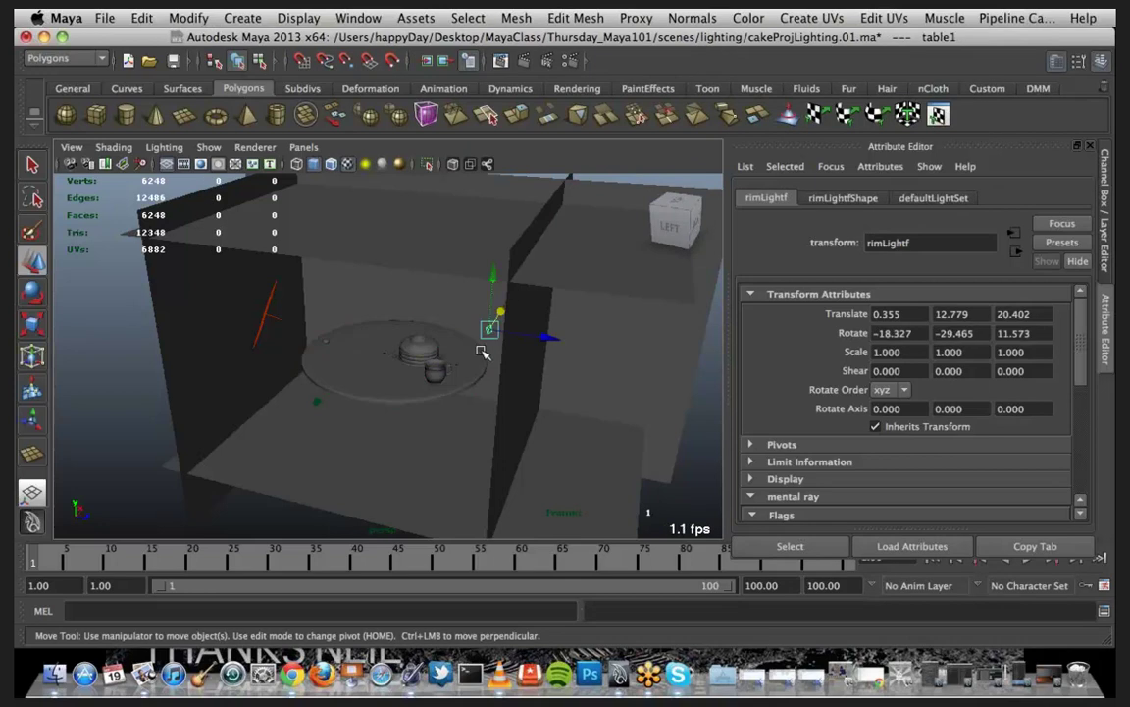
key("f")
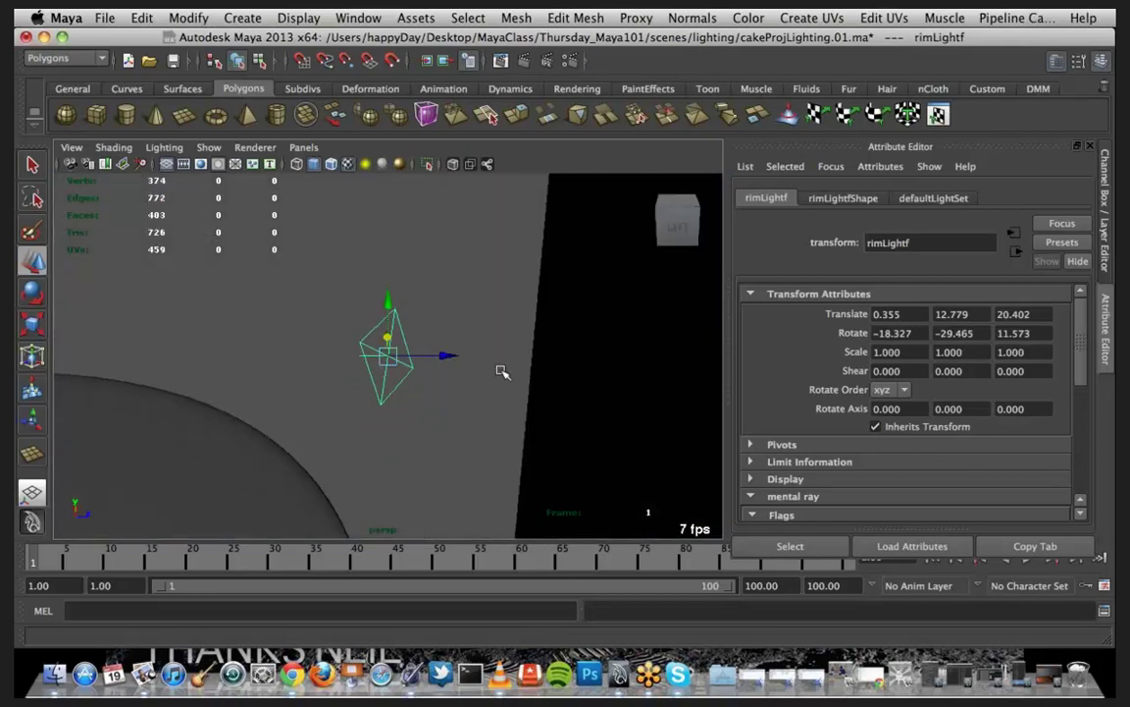
scroll(498, 372, "down", 5)
key("e")
left_click_drag(436, 361, 456, 338)
Step: Raise rimLightf higher and slide it along X to about 20.493, 15.432, 20.402
key("w")
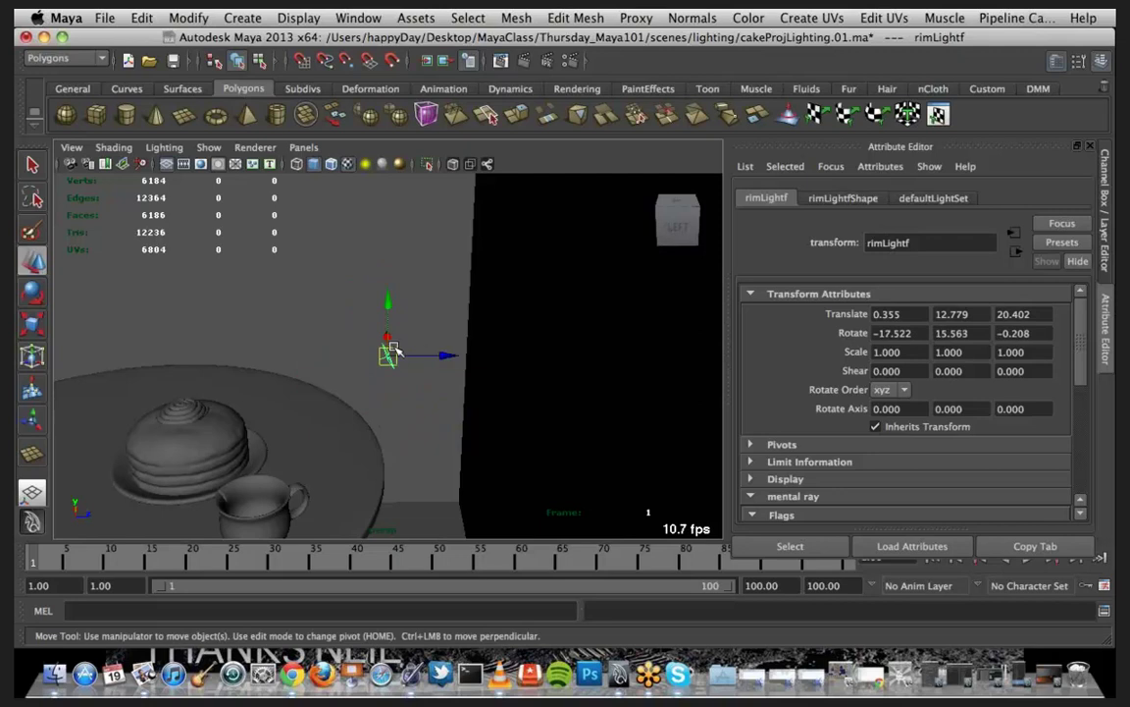
left_click_drag(386, 342, 419, 333)
key("r")
key("w")
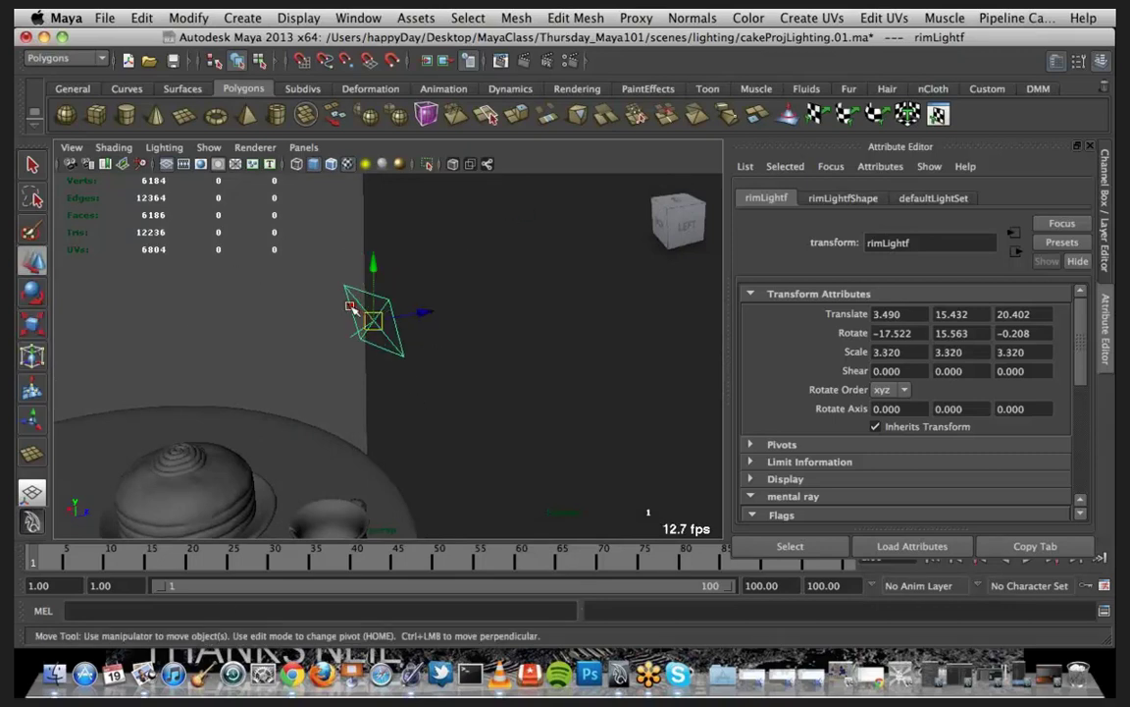
mouse_move(350, 307)
left_mouse_down()
mouse_move(297, 267)
mouse_move(310, 306)
mouse_move(363, 306)
left_mouse_up()
key("e")
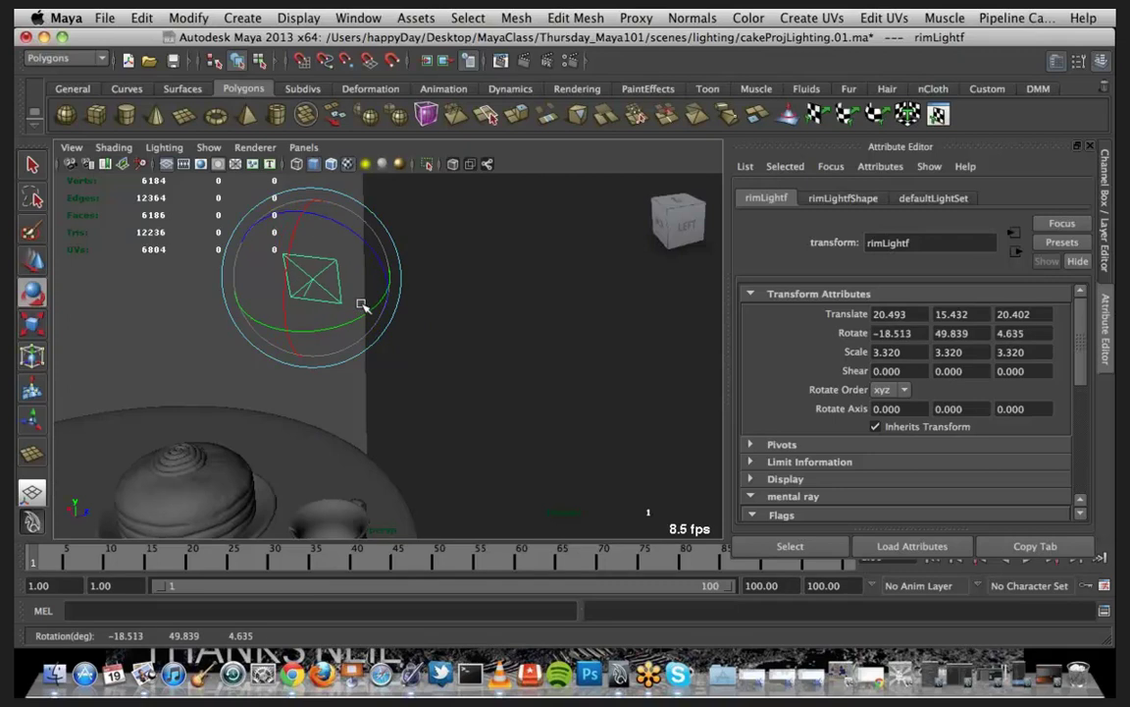
Step: In rimLightfShape, set Decay Rate to Quadratic and Intensity to 1200
left_click(837, 200)
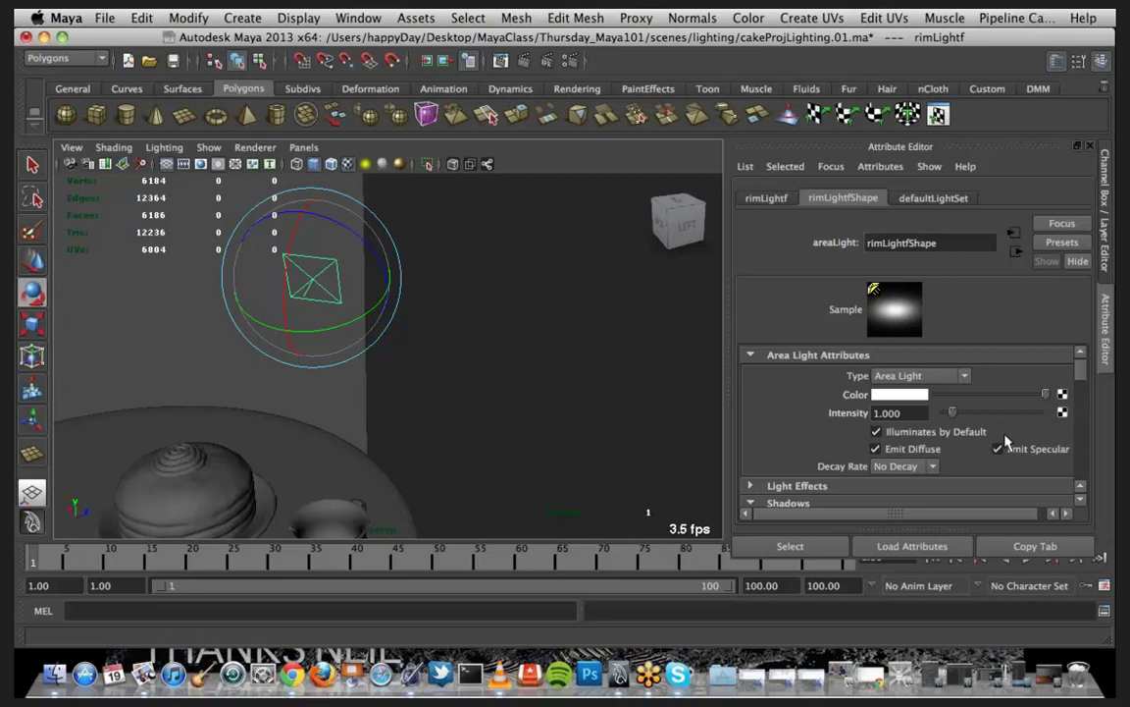
scroll(904, 403, "down", 3)
scroll(910, 446, "up", 3)
left_click(932, 466)
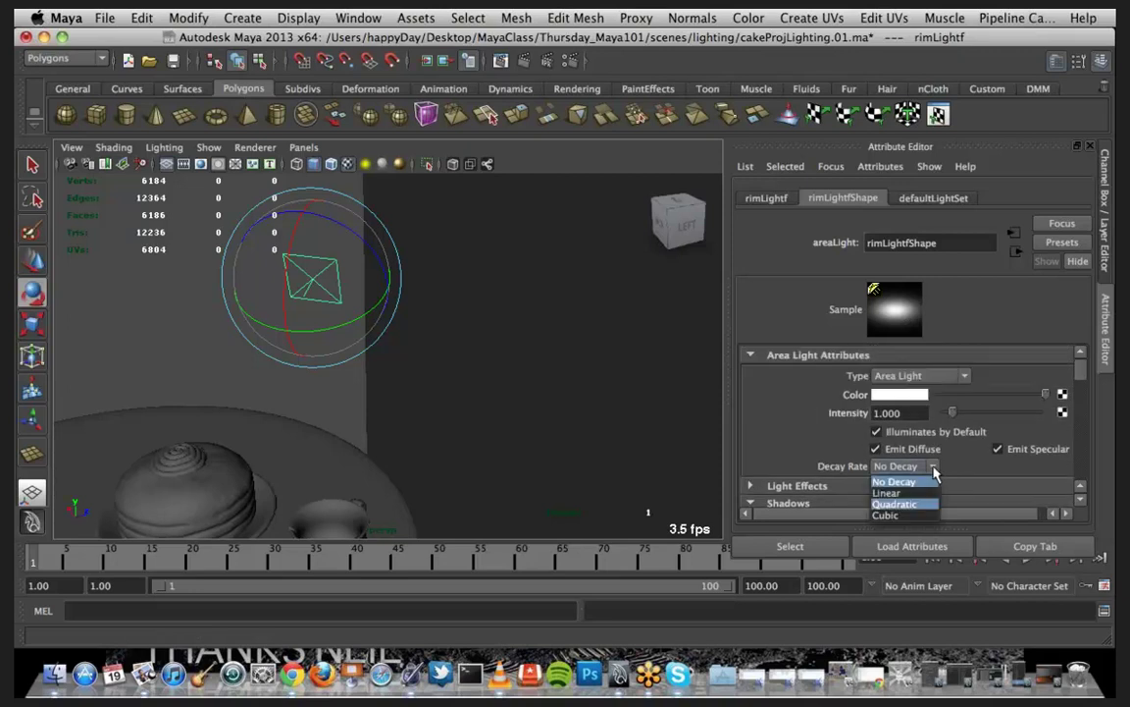
left_click(894, 503)
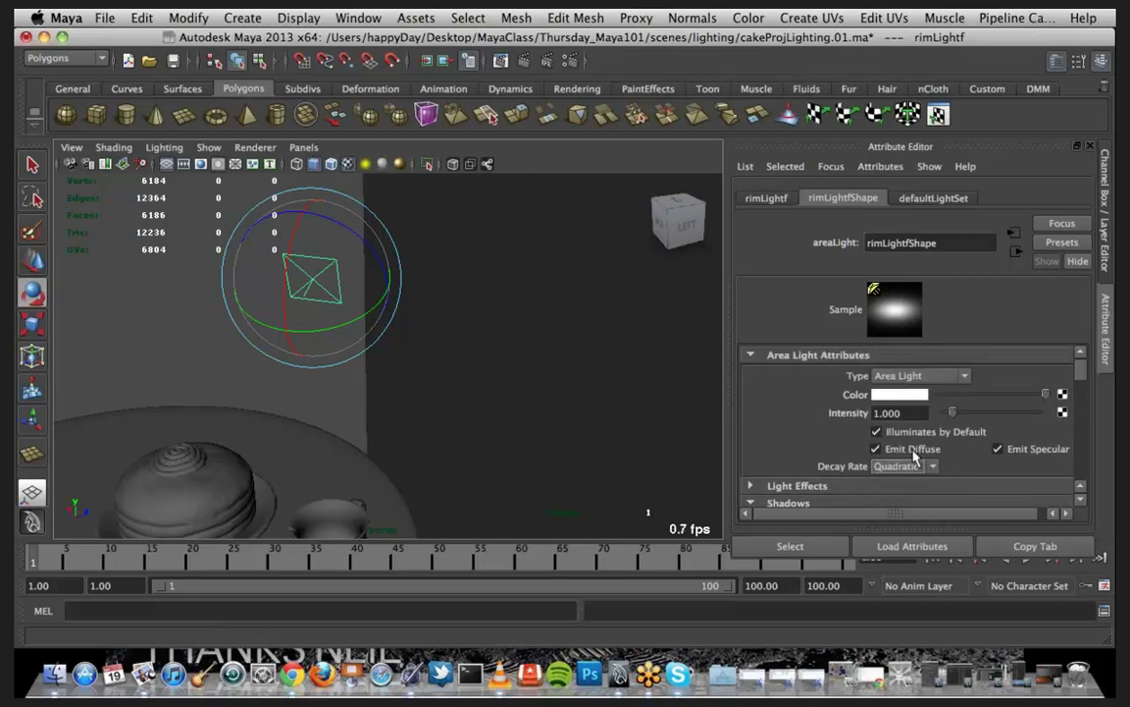
left_click(917, 416)
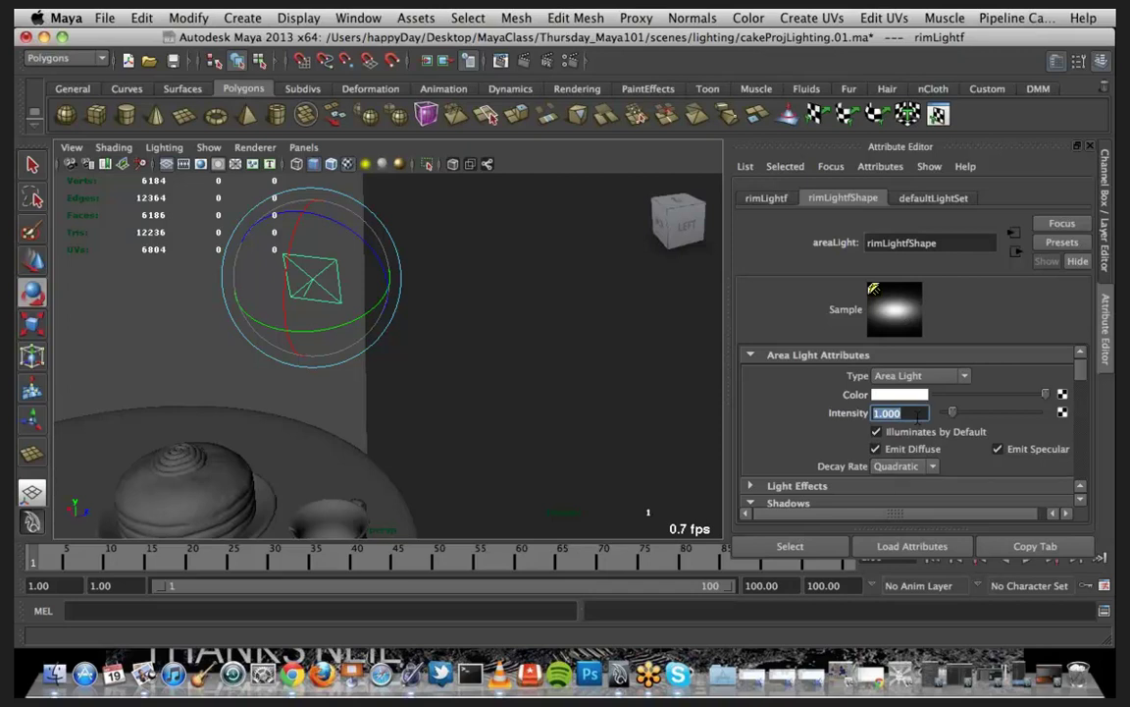
type("1200")
key("Return")
Step: Turn on Use Ray Trace Shadows with 8 shadow rays
scroll(969, 449, "down", 6)
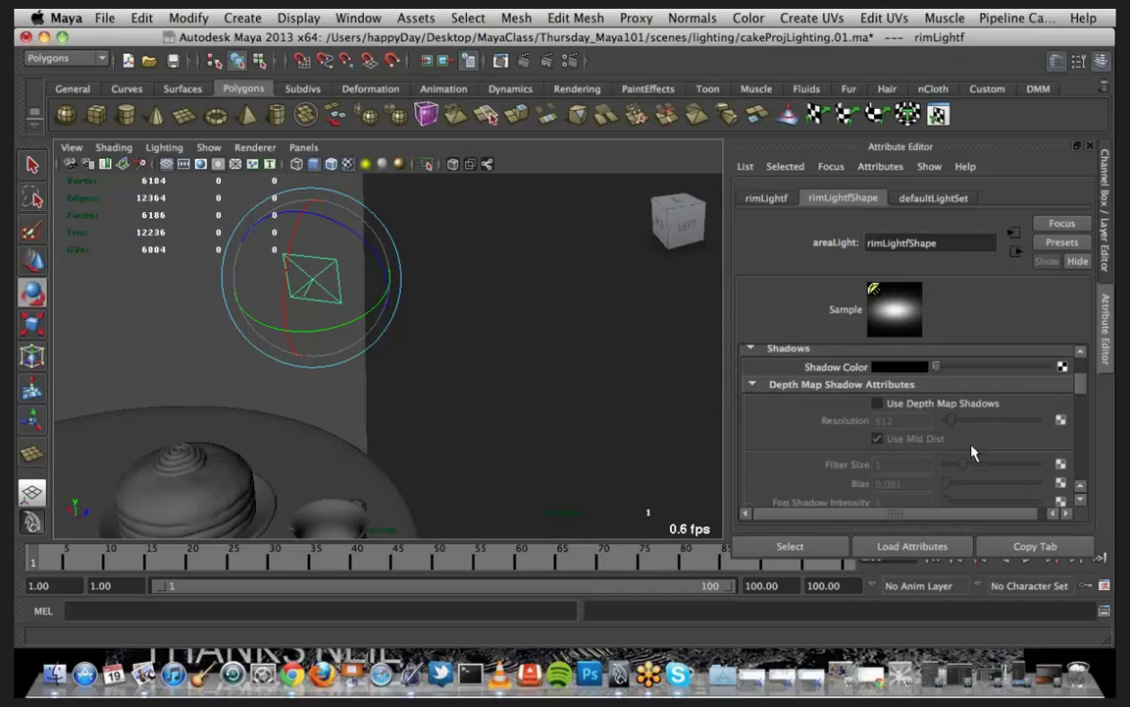
scroll(874, 400, "down", 5)
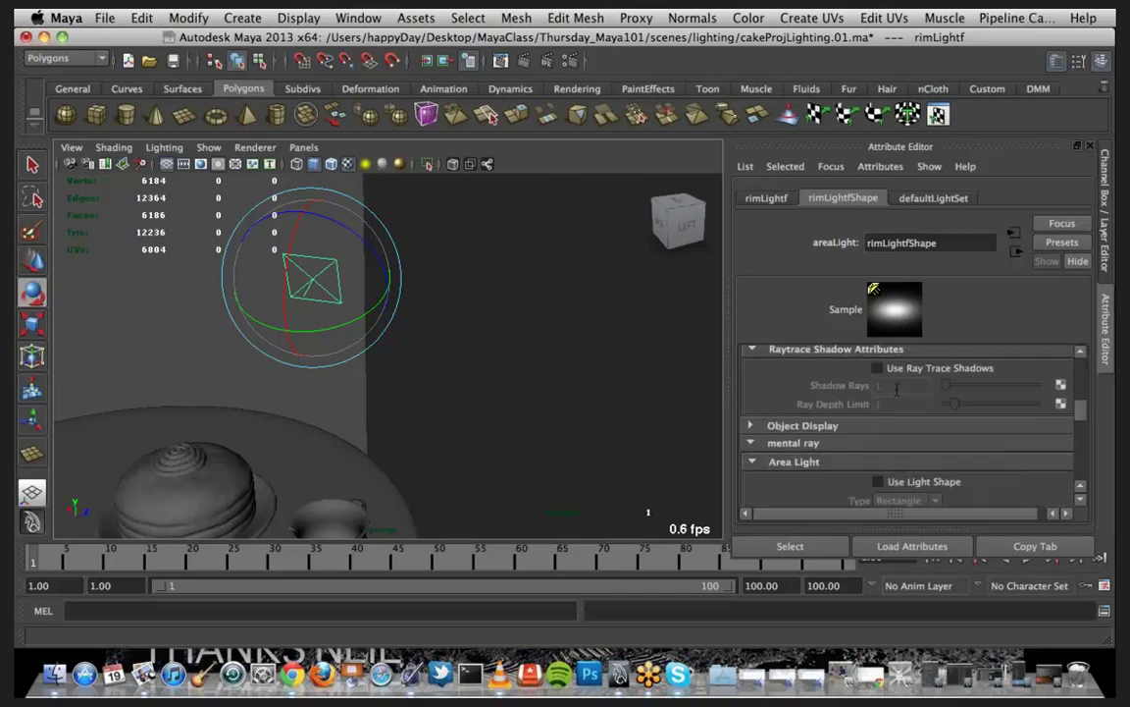
left_click(877, 369)
left_click(901, 385)
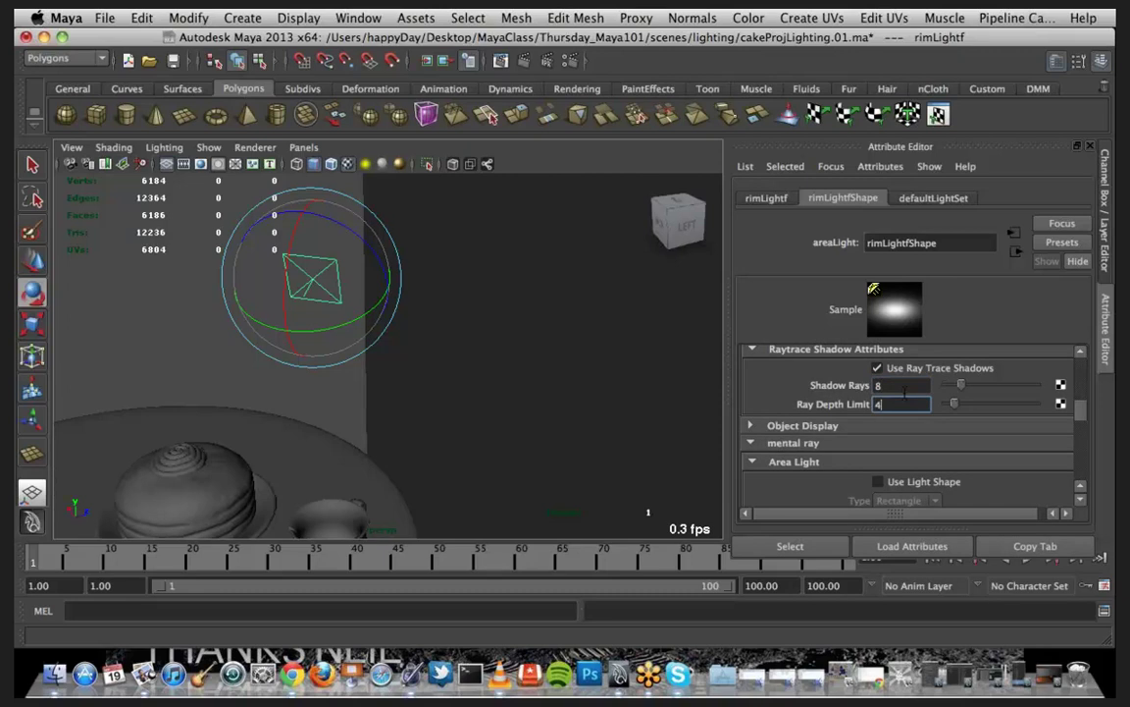
Step: Enable the mental ray area light's Use Light Shape, keep it Rectangle, and restore the Render View
scroll(907, 432, "down", 3)
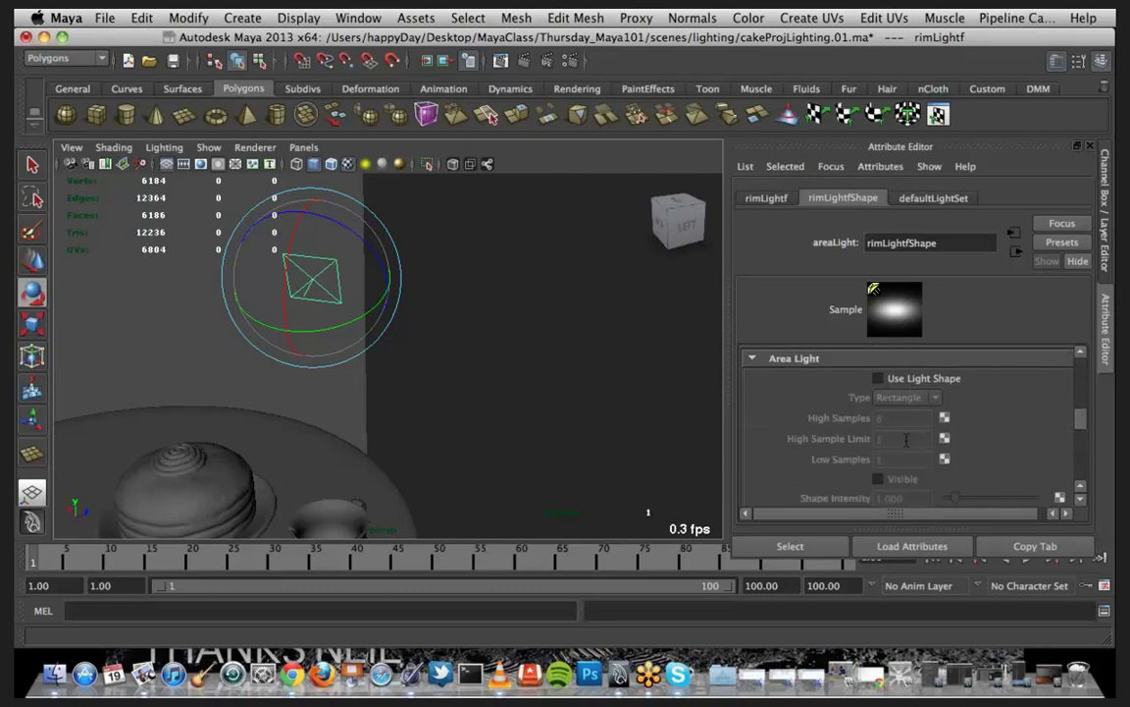
left_click(878, 378)
left_click(927, 401)
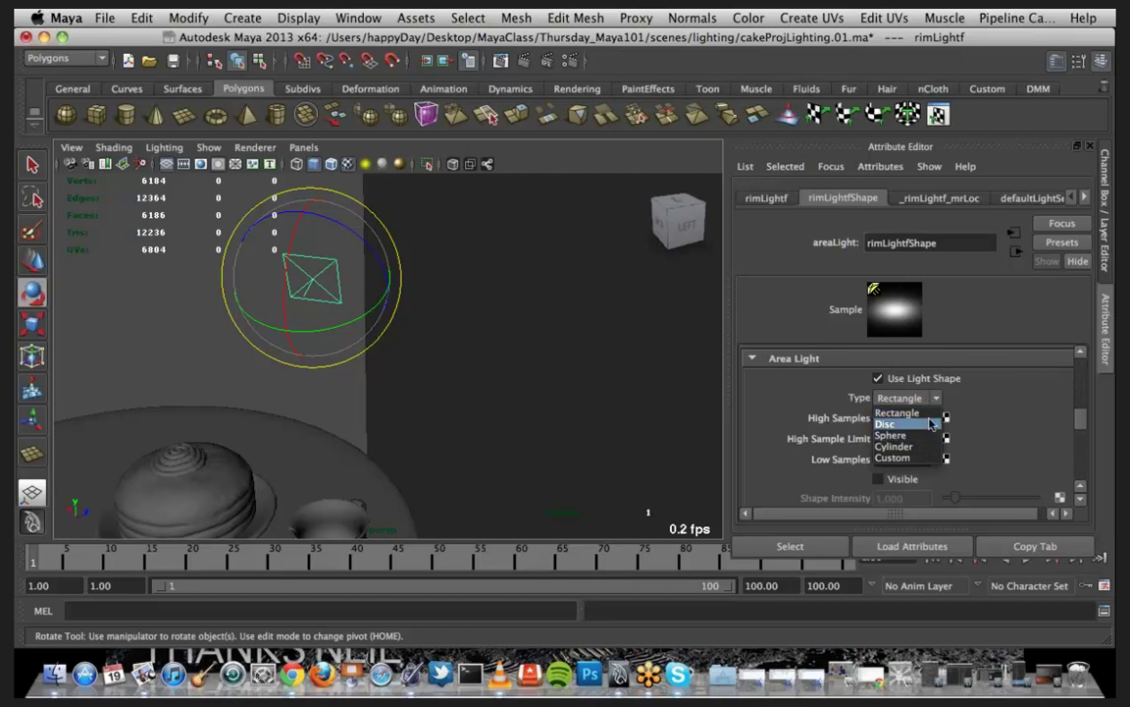
left_click(930, 414)
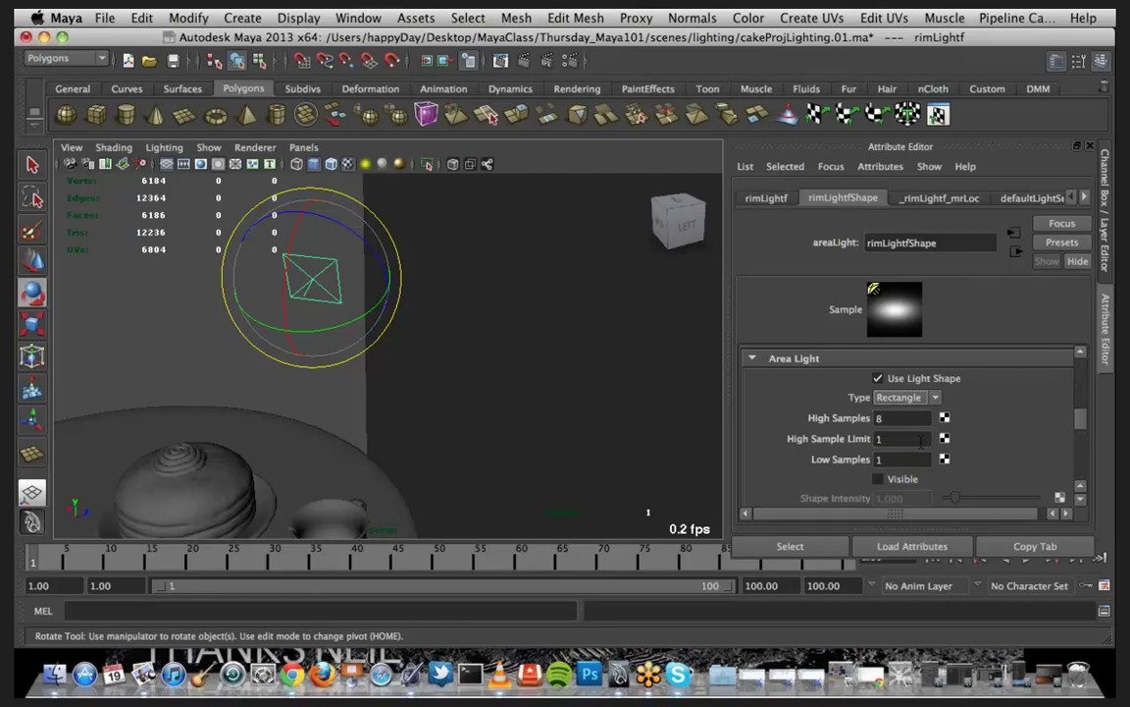
scroll(1042, 441, "down", 2)
scroll(1040, 441, "down", 5)
scroll(1040, 442, "up", 6)
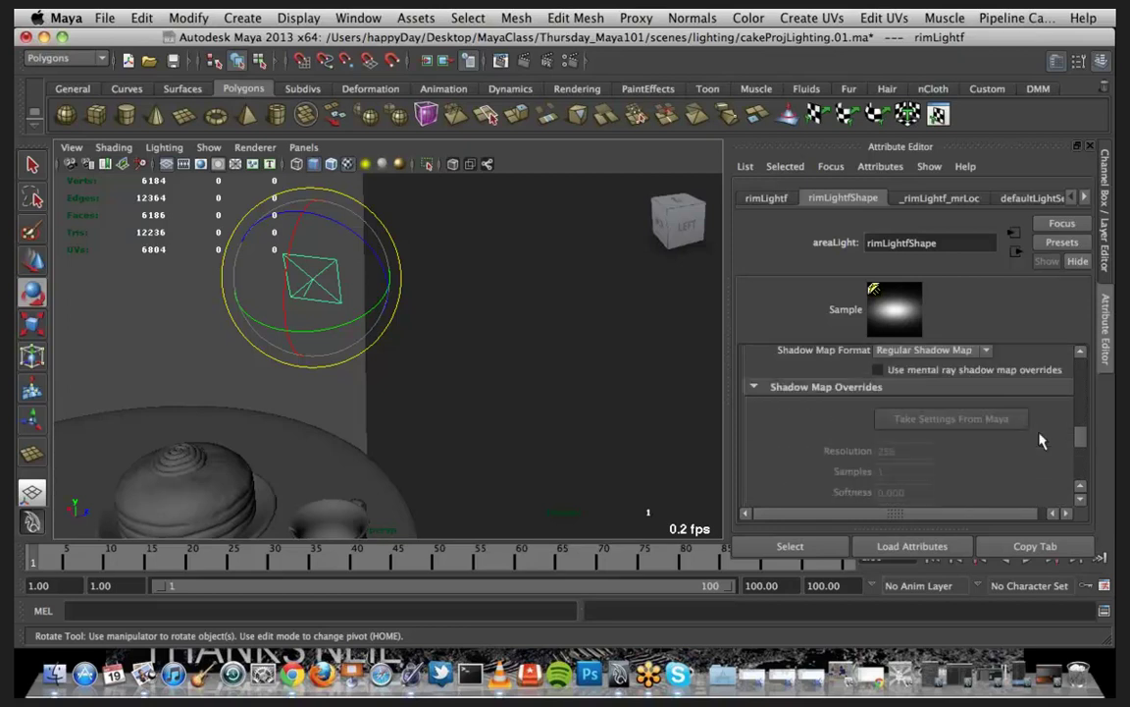
left_click(1048, 676)
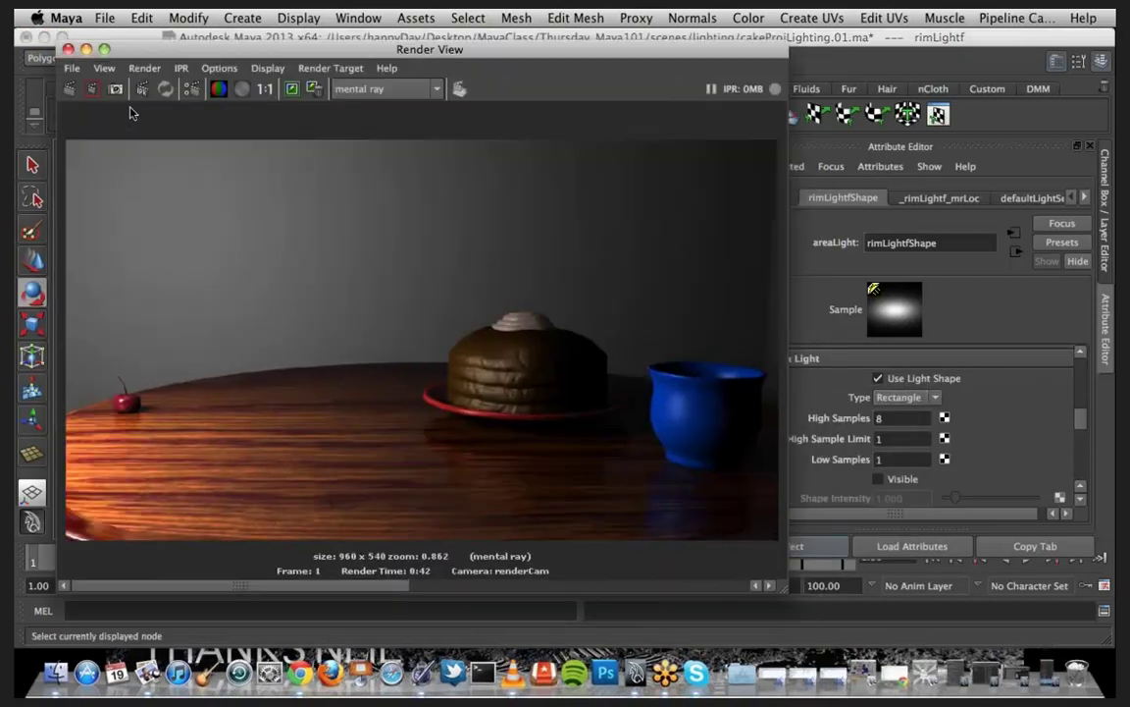
Step: Redo the renderCam render showing the rim light's wedge, then move the Render View aside and orbit
left_click(69, 88)
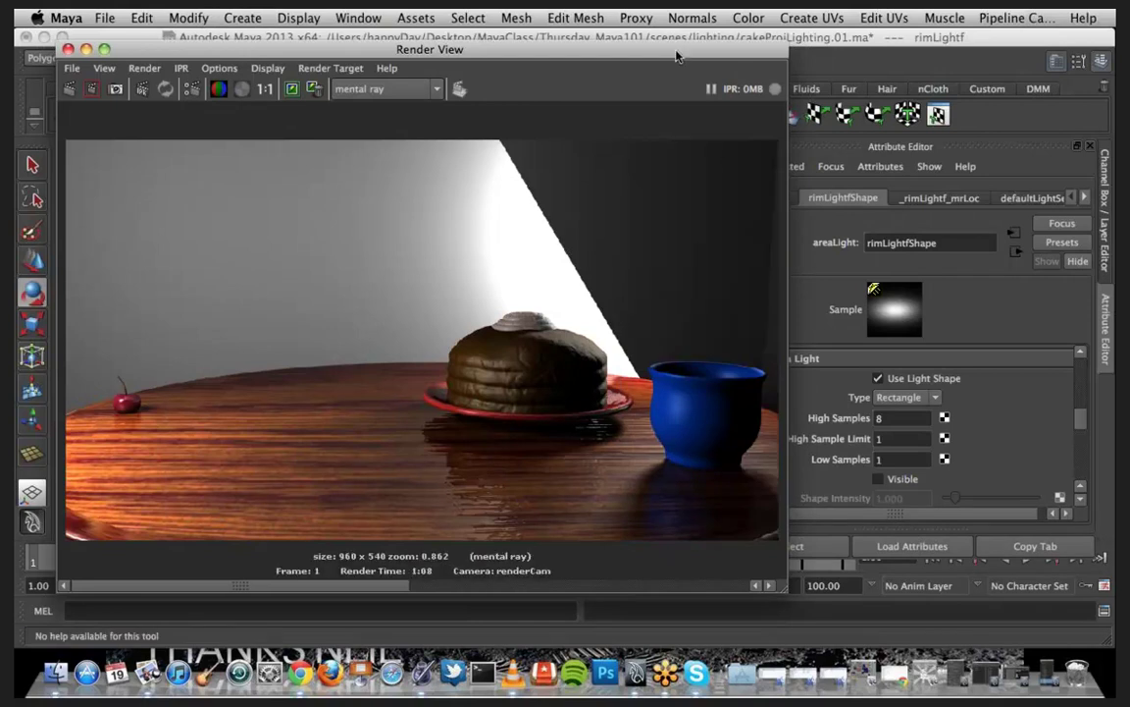
left_click_drag(604, 45, 98, 126)
mouse_move(528, 389)
left_mouse_down("alt")
mouse_move(578, 354)
mouse_move(568, 404)
mouse_move(550, 392)
left_mouse_up("alt")
left_click_drag(216, 126, 99, 182)
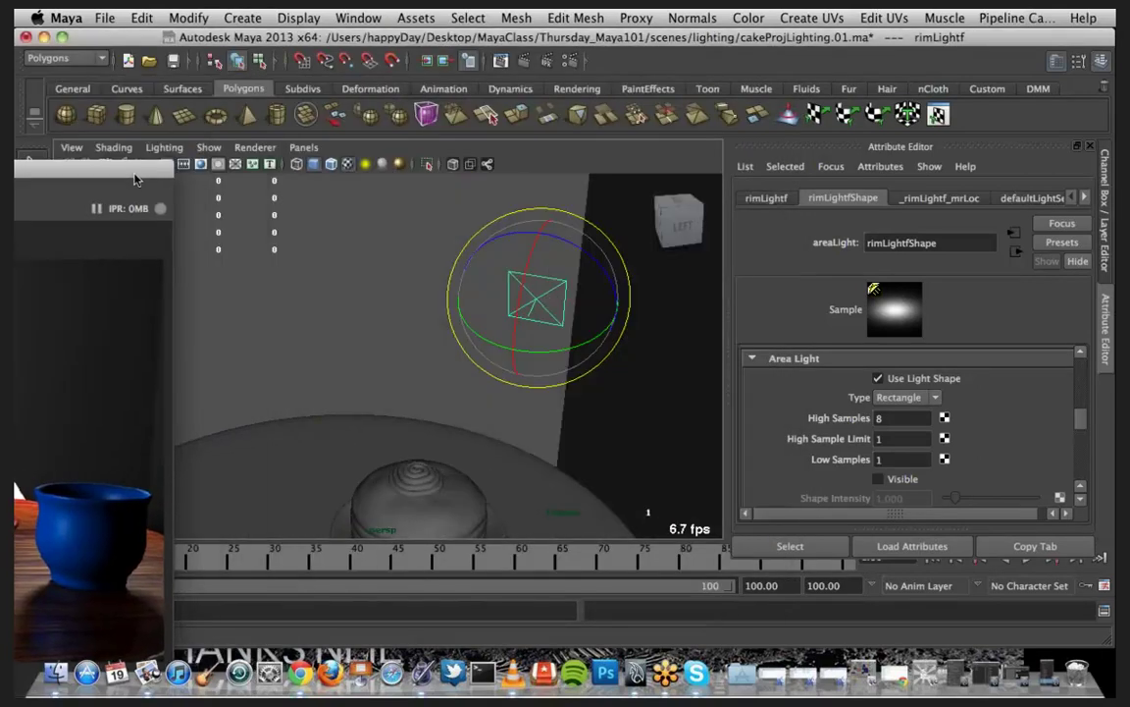
Step: Scale the rim light up and back down, then bring the Render View back into view
left_click(539, 298)
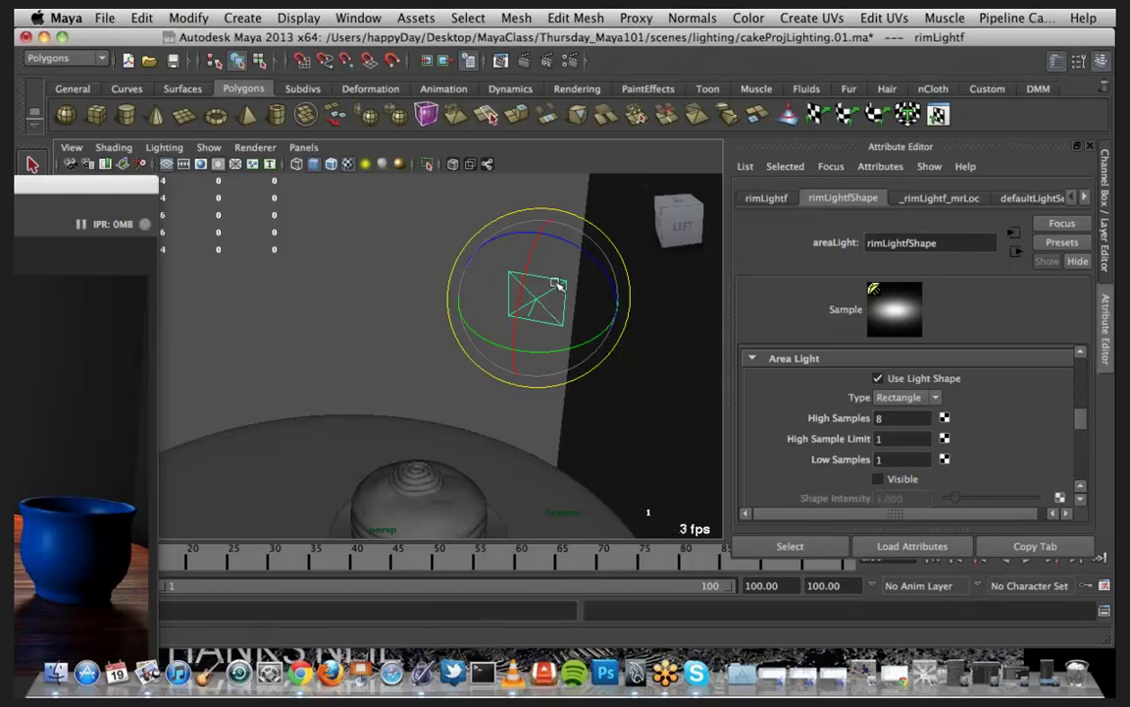
key("r")
left_click_drag(541, 306, 904, 413)
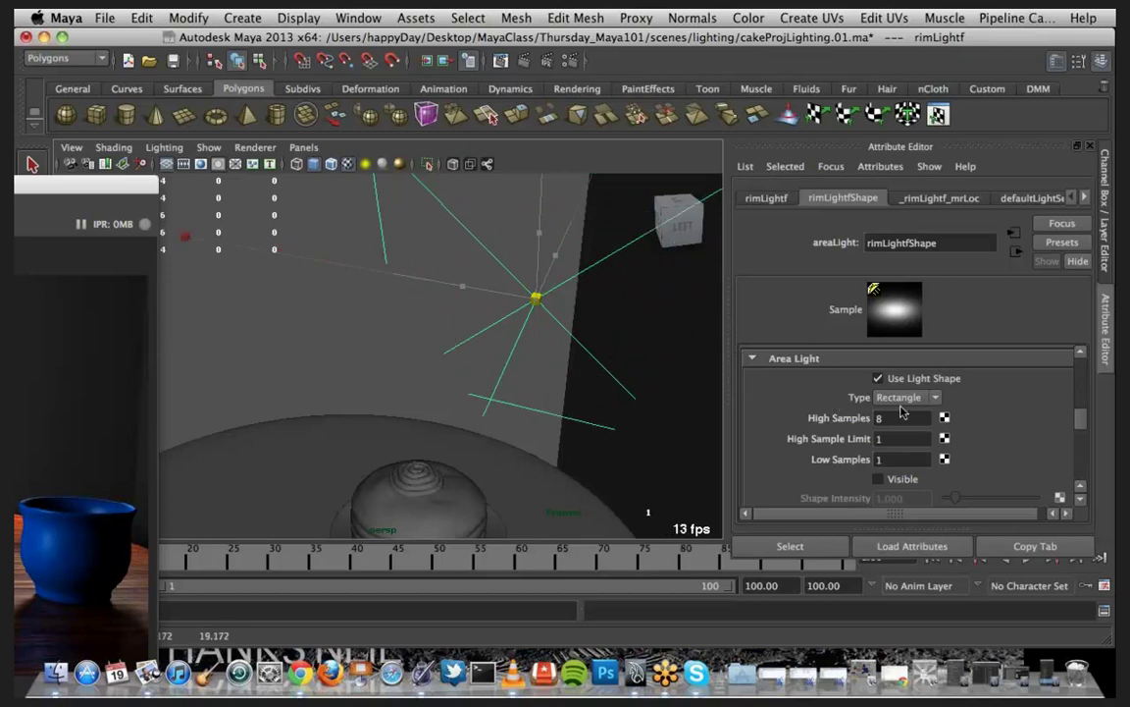
left_click_drag(904, 412, 603, 296)
left_click_drag(99, 186, 428, 76)
Step: Change the light shape to Cylinder, set Intensity to 900, and re-render the scene
left_click(934, 398)
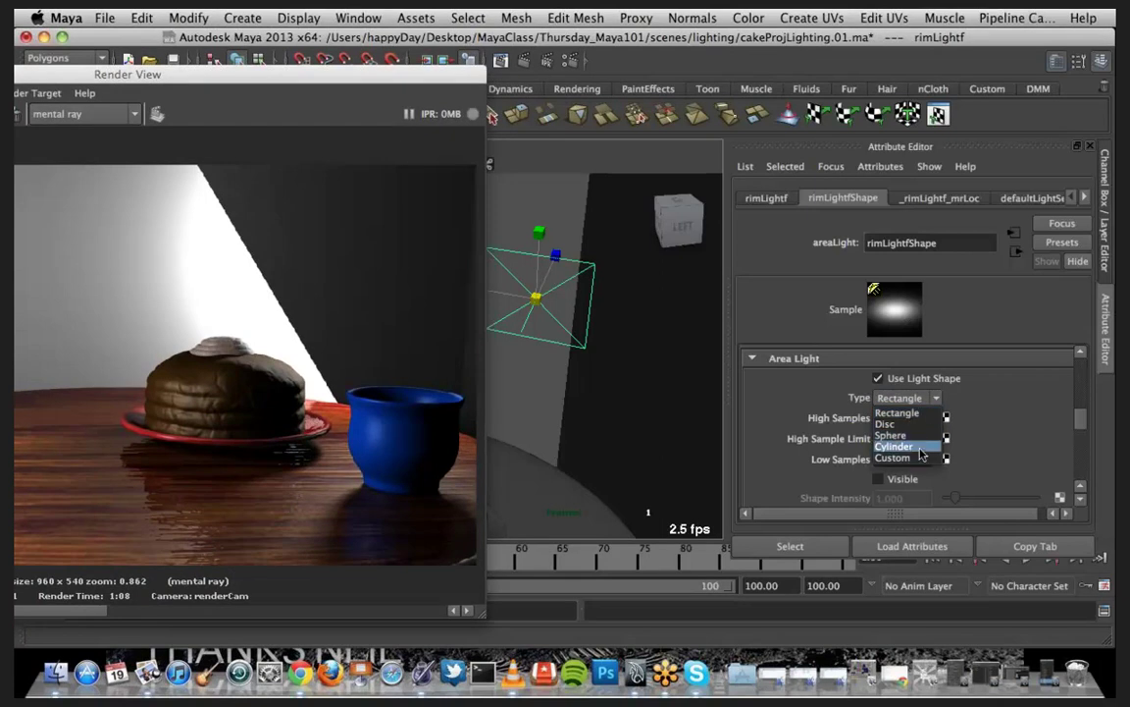
left_click(920, 447)
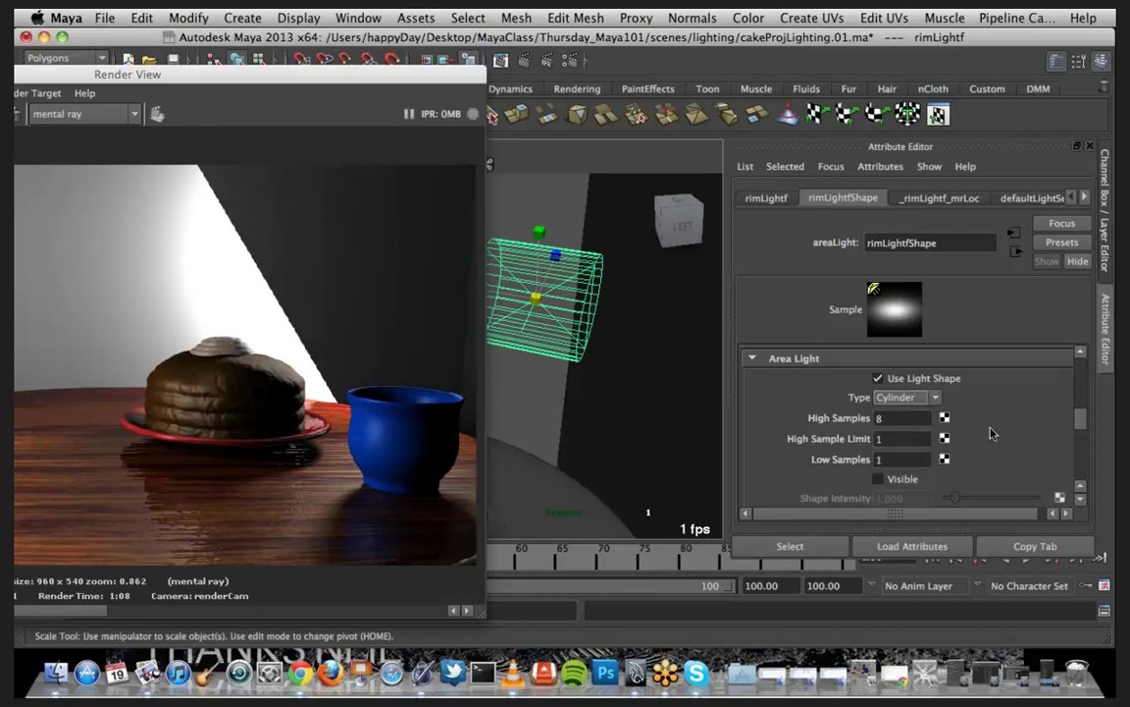
scroll(990, 429, "down", 5)
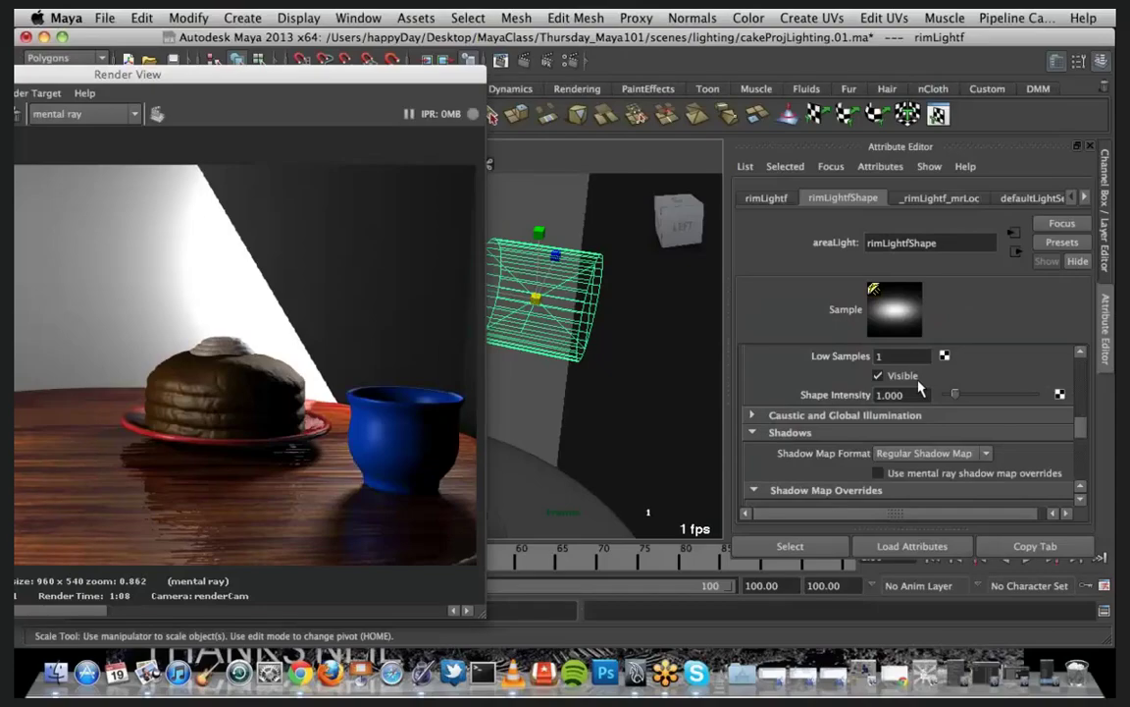
scroll(1022, 368, "up", 10)
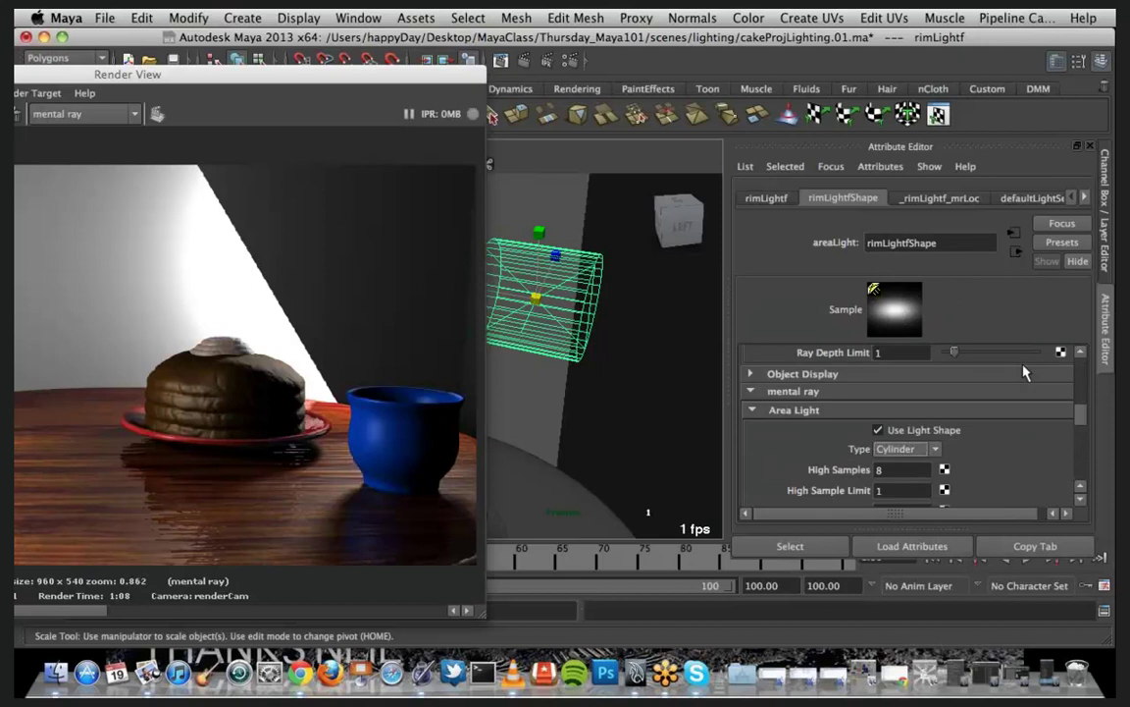
scroll(1023, 368, "up", 10)
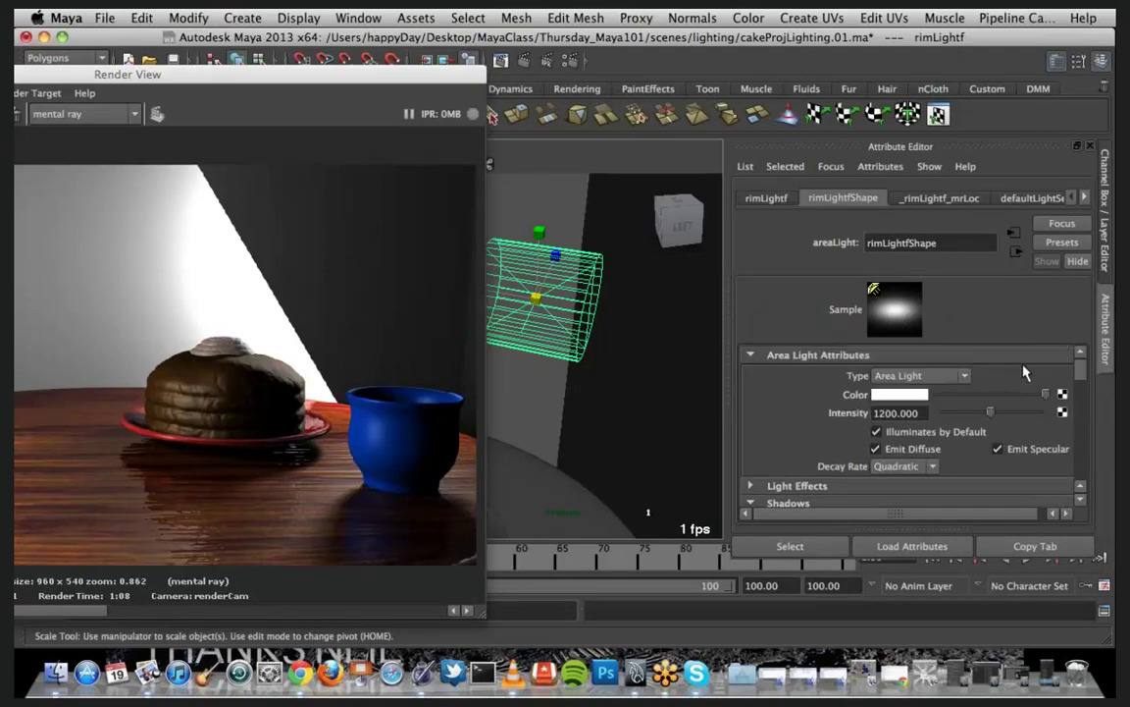
left_click_drag(925, 417, 870, 421)
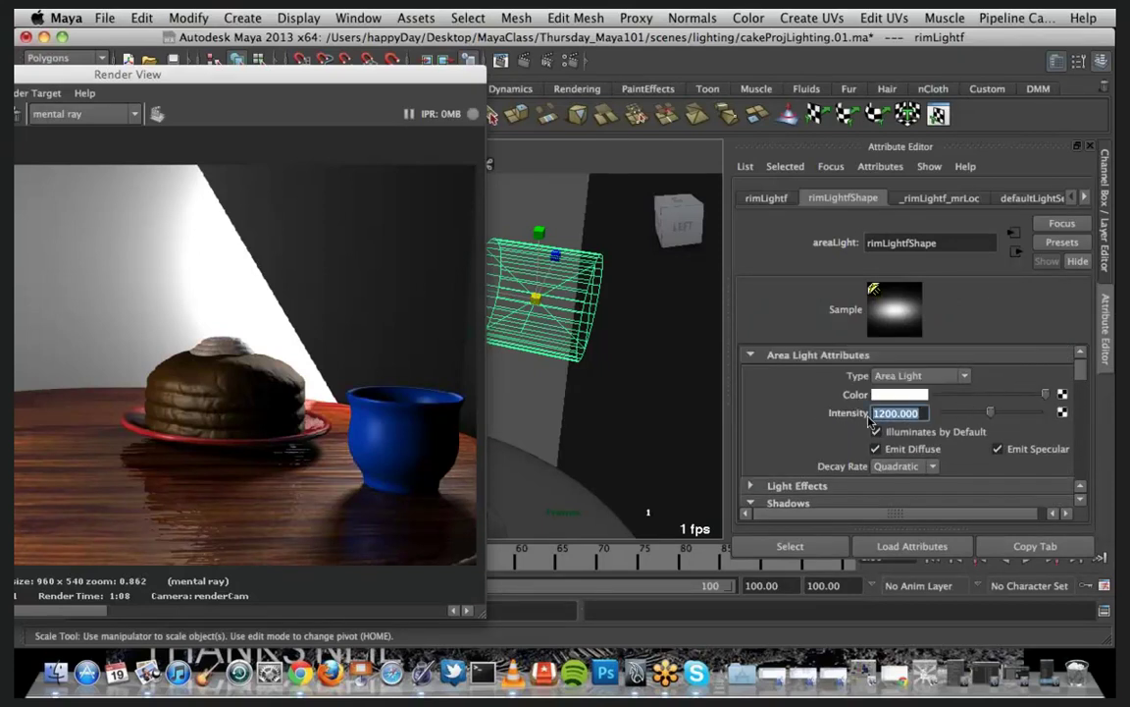
type("900")
key("Return")
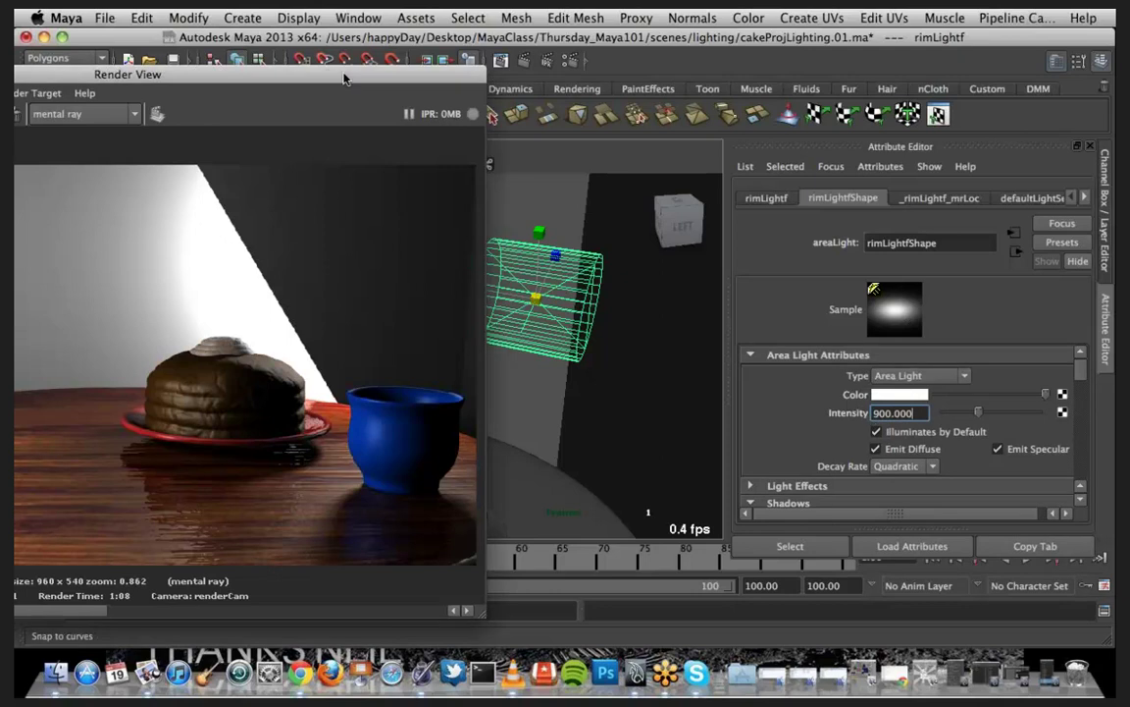
left_click_drag(343, 77, 667, 72)
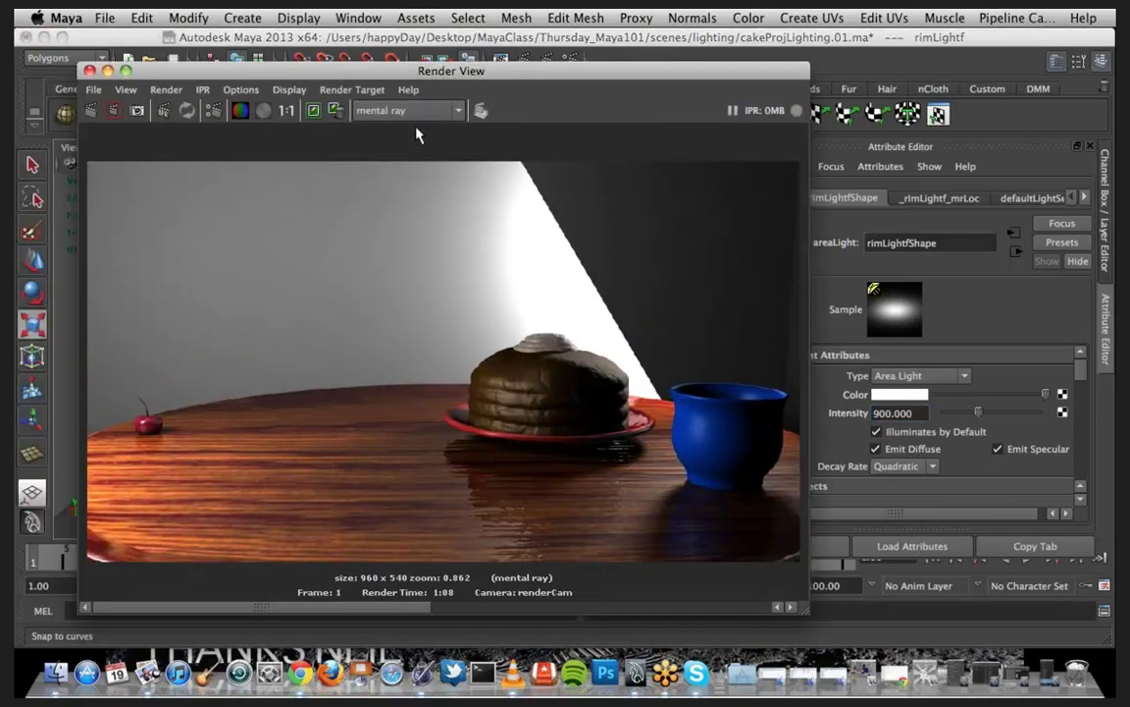
left_click(91, 110)
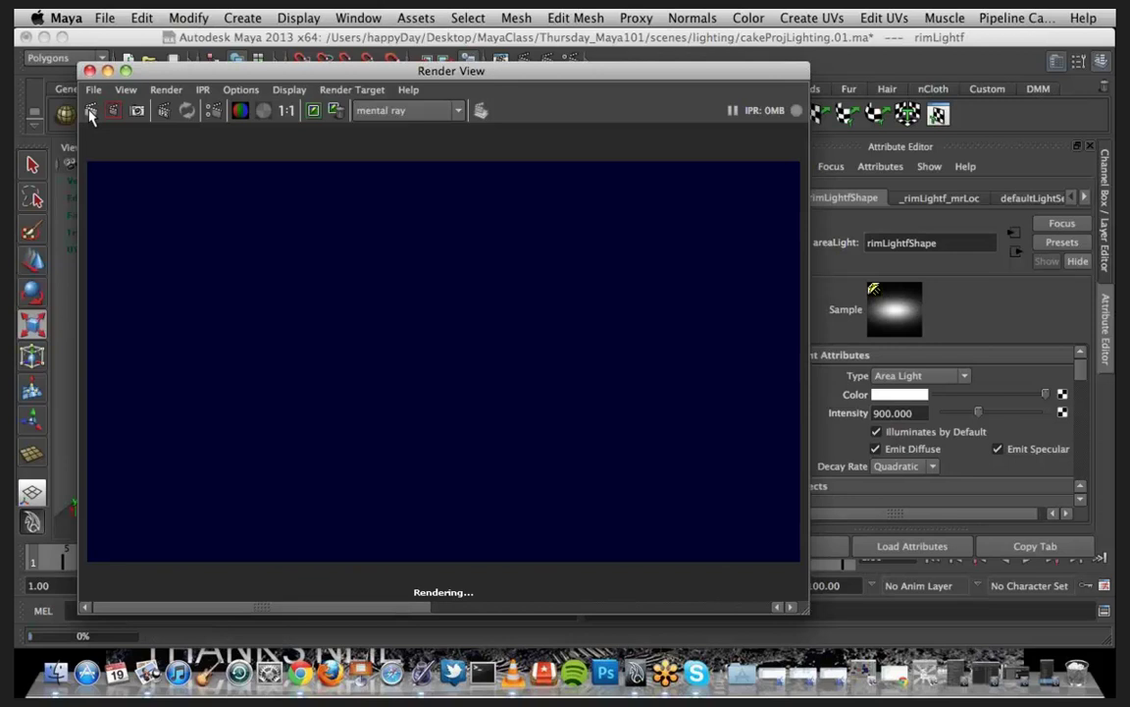
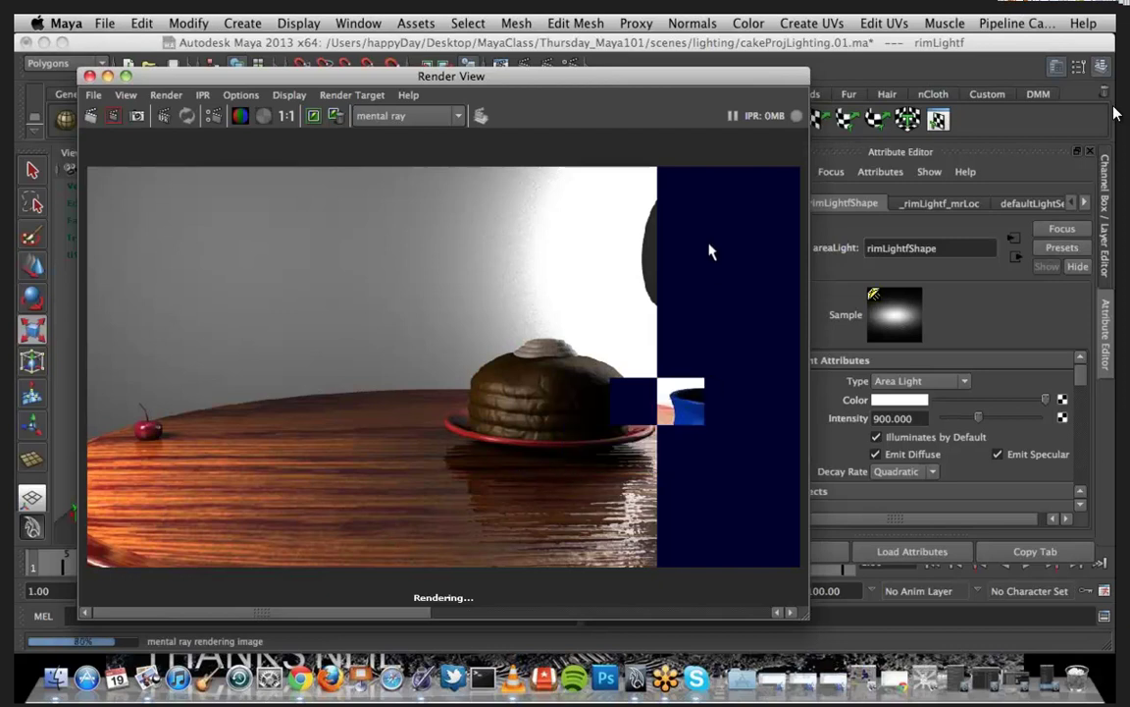
Step: Minimize the Render View and look through renderCam to check the framing
left_click(110, 77)
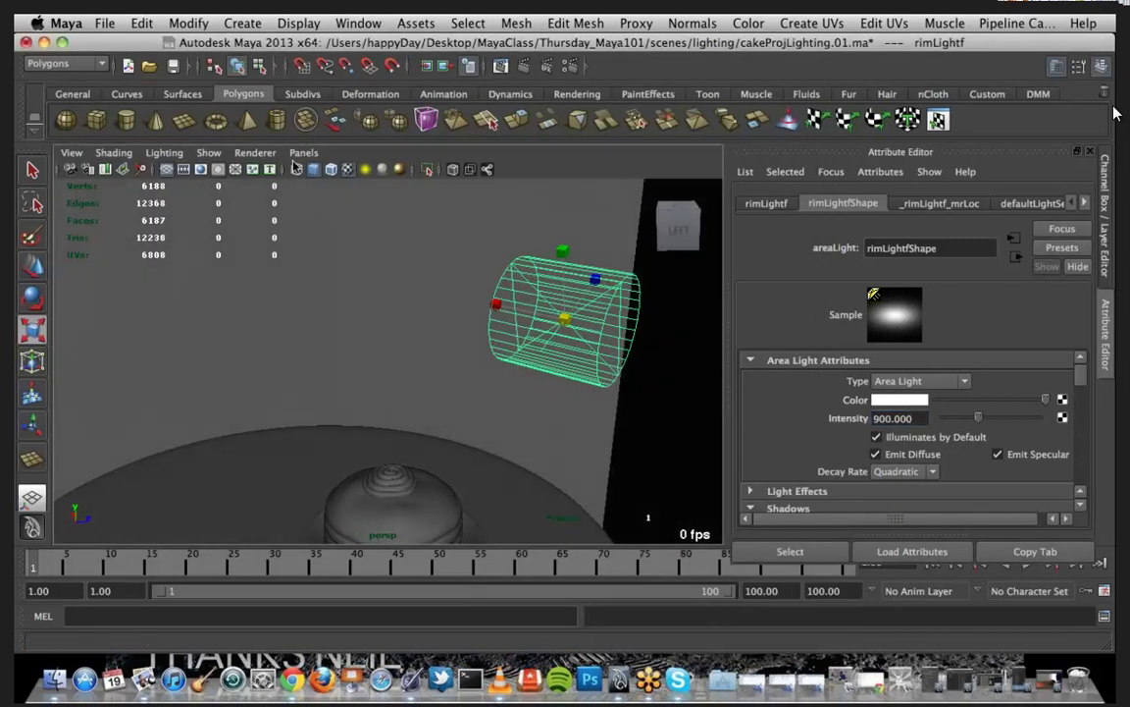
left_click(303, 153)
mouse_move(371, 186)
mouse_move(338, 169)
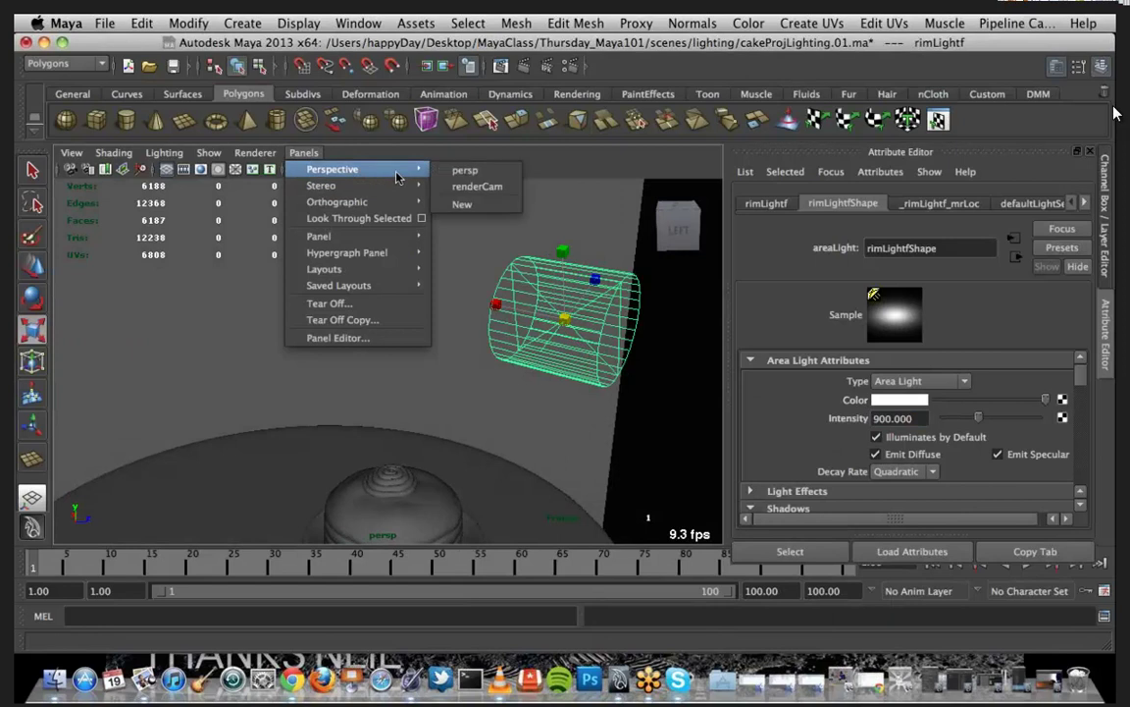
left_click(474, 185)
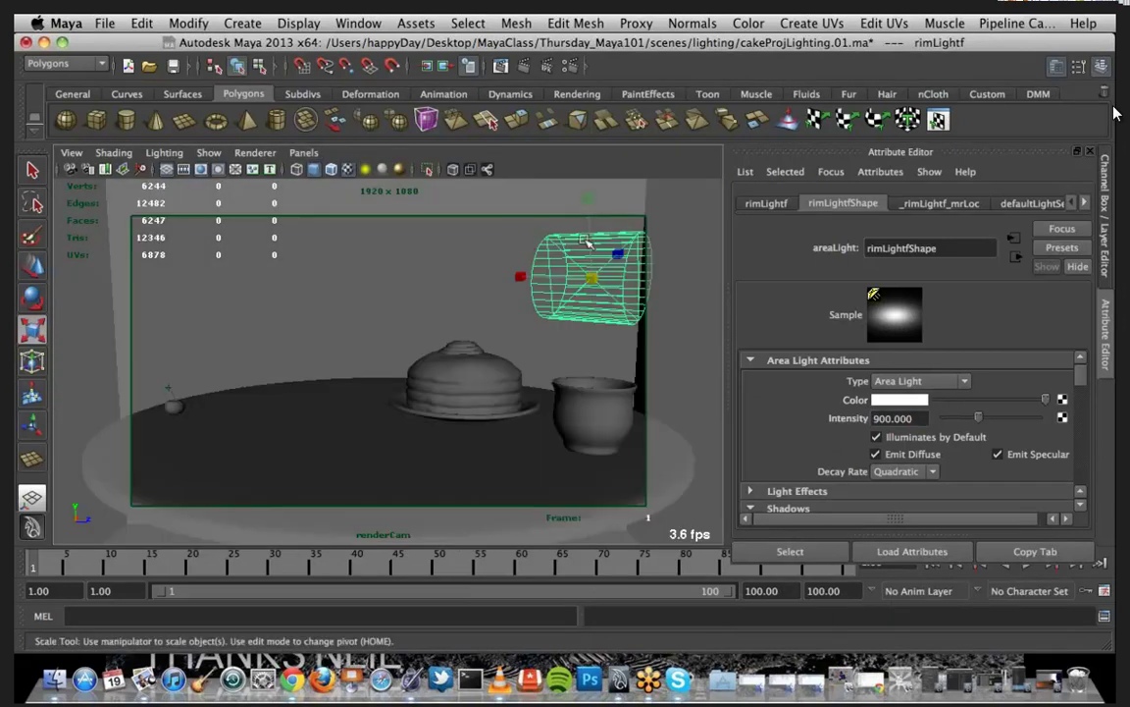
Step: From the persp view, move the rim light just past the wall post and select the adjacent wall plane
key("w")
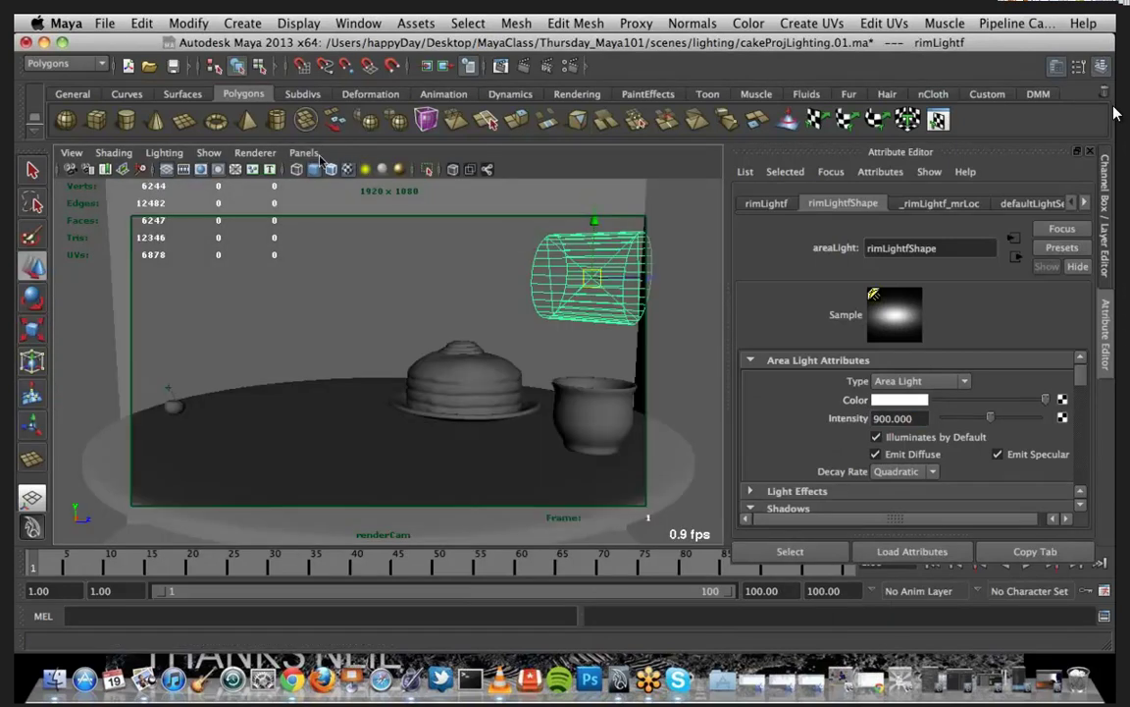
left_click(303, 152)
mouse_move(332, 169)
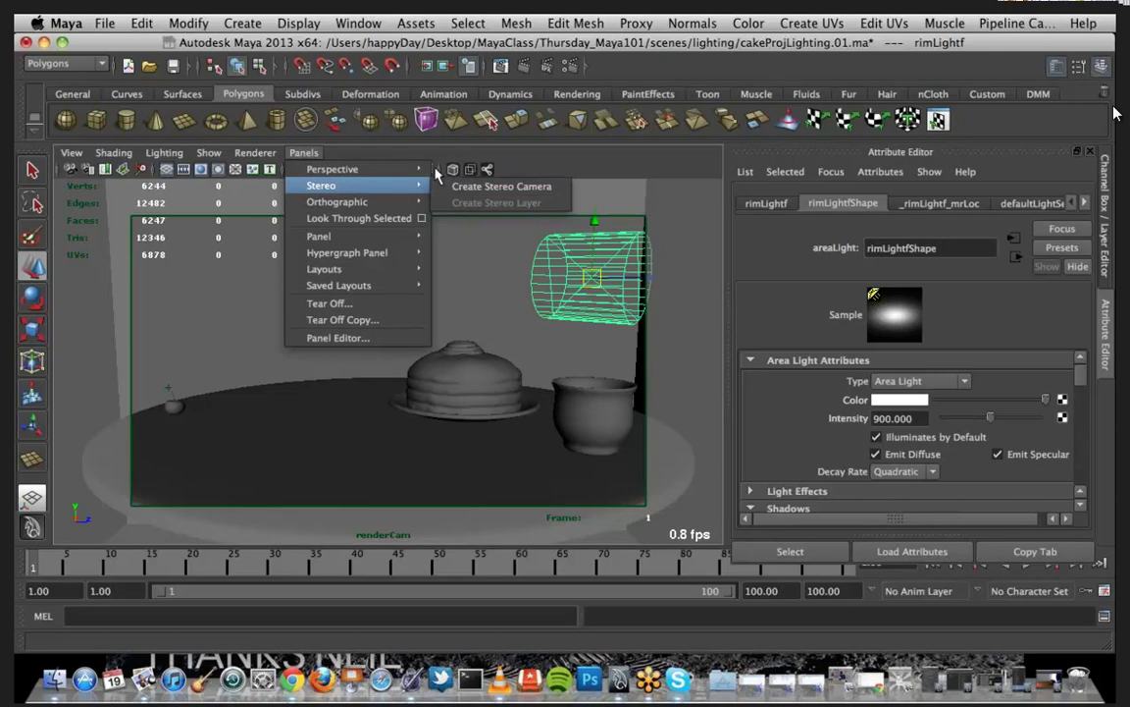
left_click(451, 171)
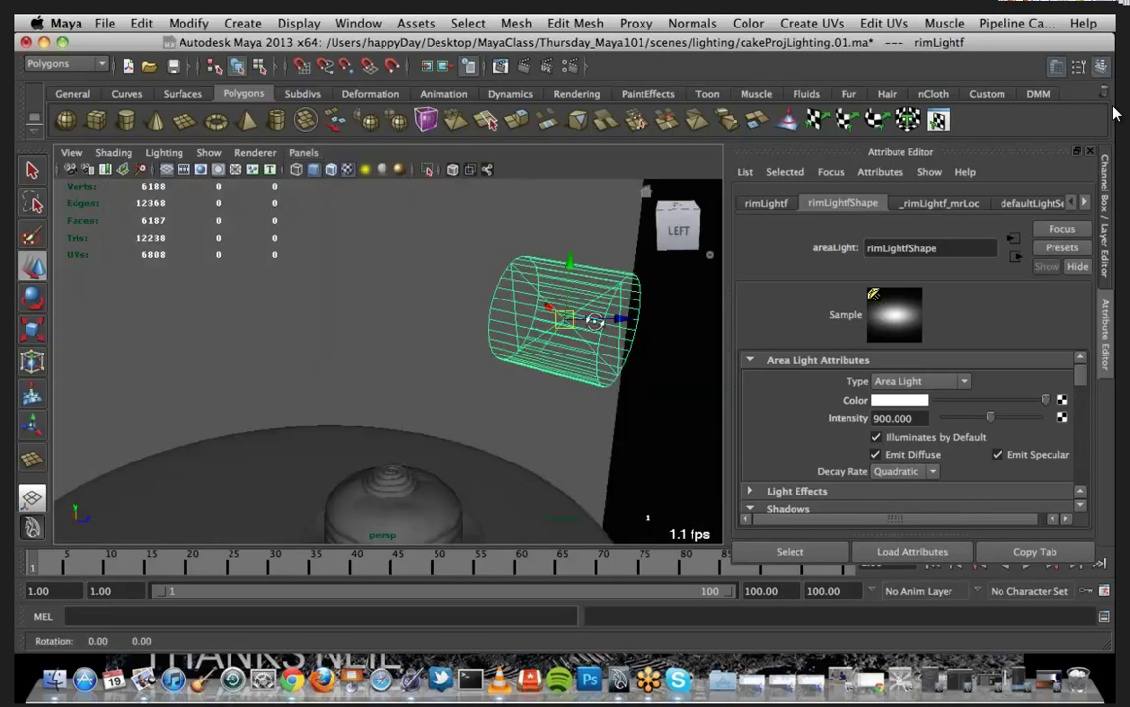
left_click_drag(614, 315, 531, 331, "alt")
scroll(531, 332, "down", 3)
middle_click_drag(531, 332, 649, 374, "alt")
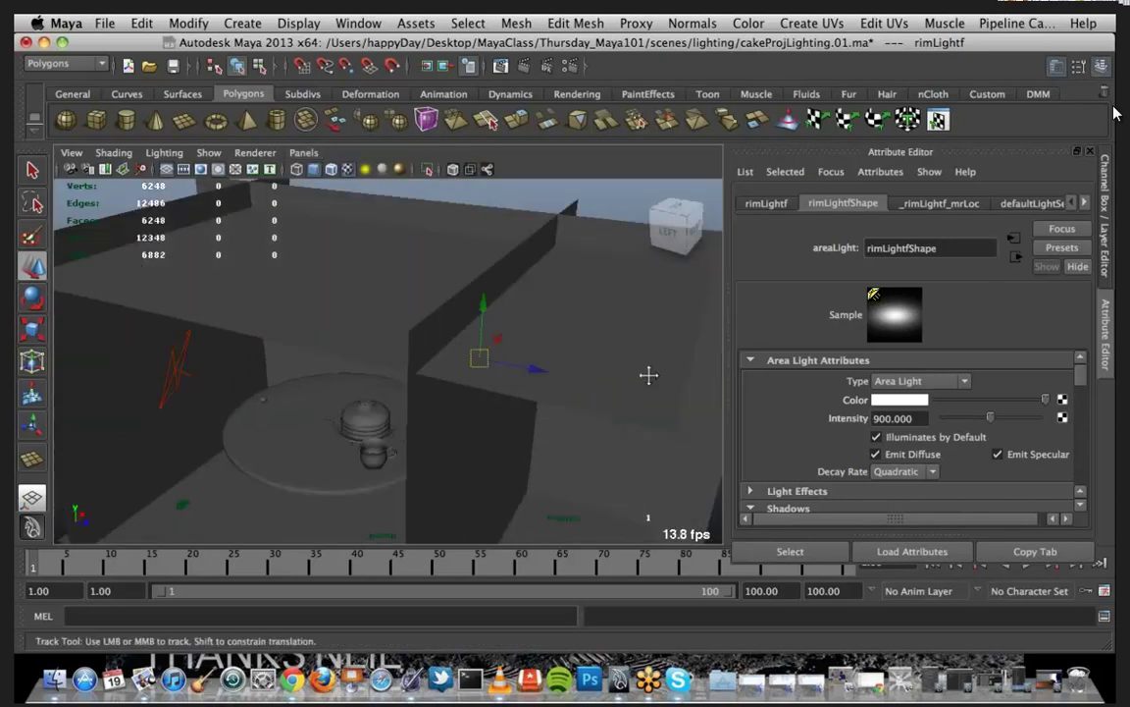
scroll(500, 359, "up", 2)
left_click_drag(500, 359, 525, 361)
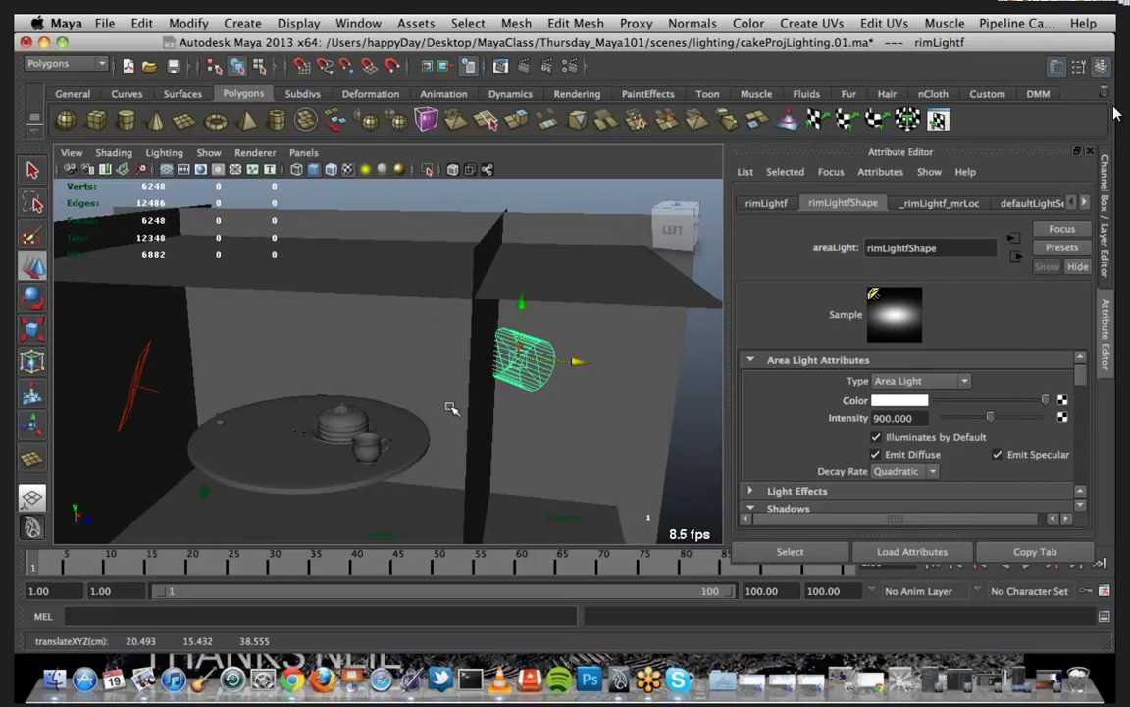
left_click(504, 418)
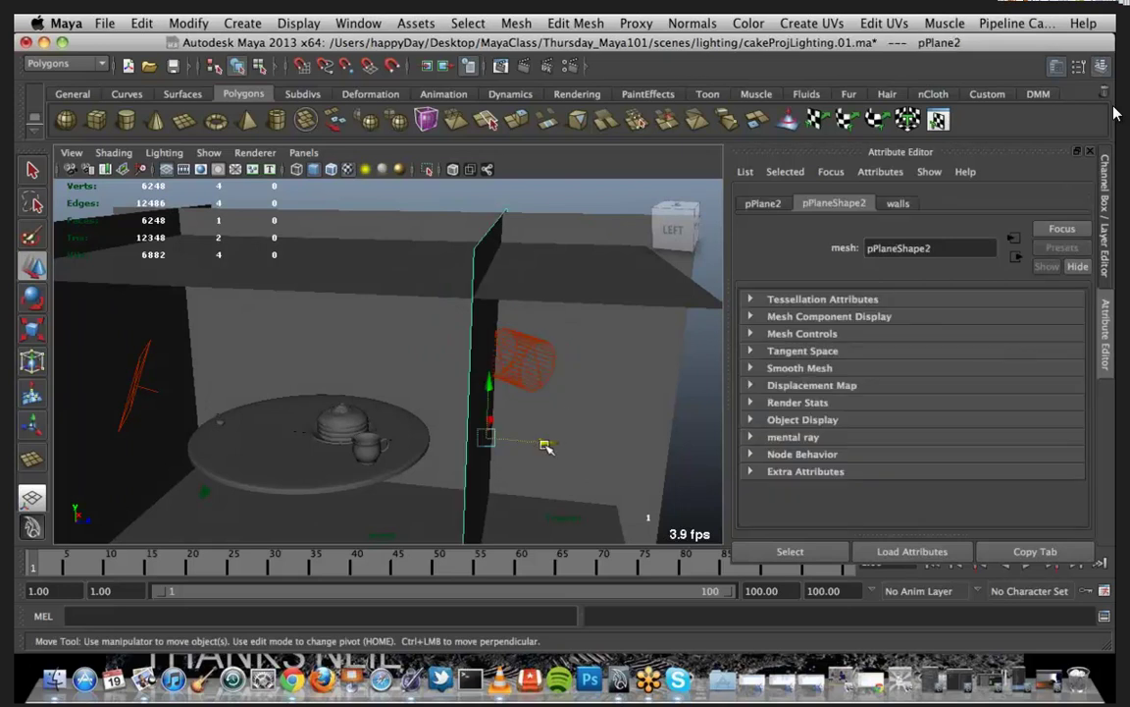
Step: Slide the wall plane to the right along X and view through renderCam
left_click_drag(549, 443, 634, 449)
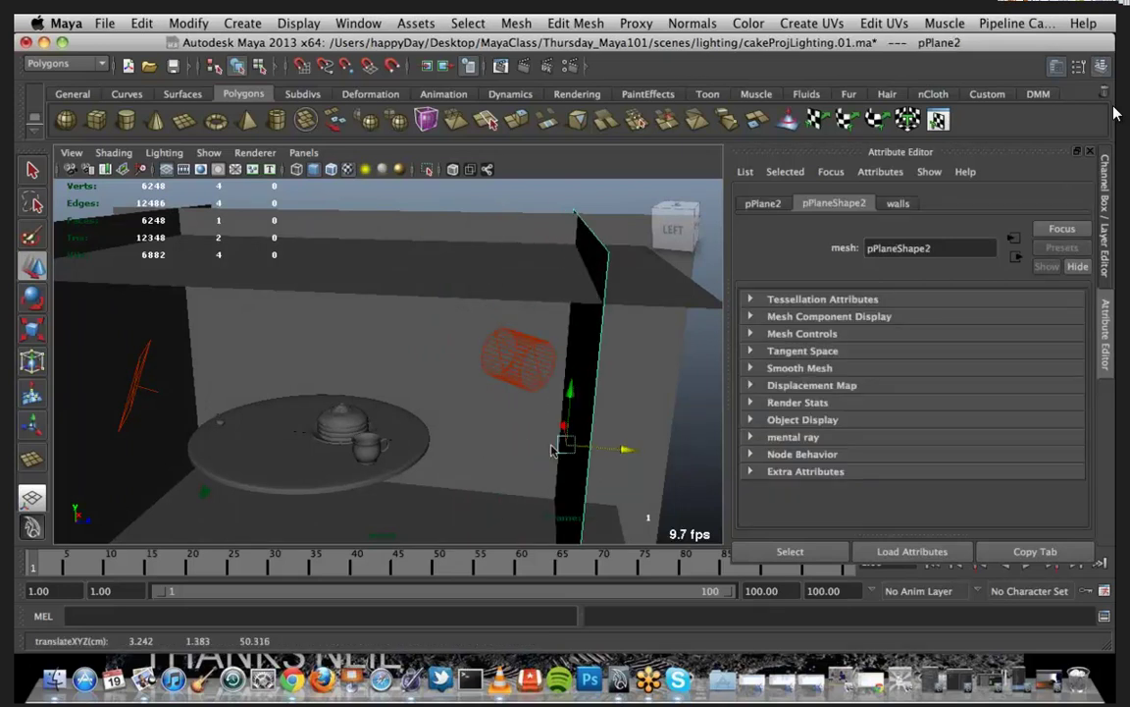
key("space")
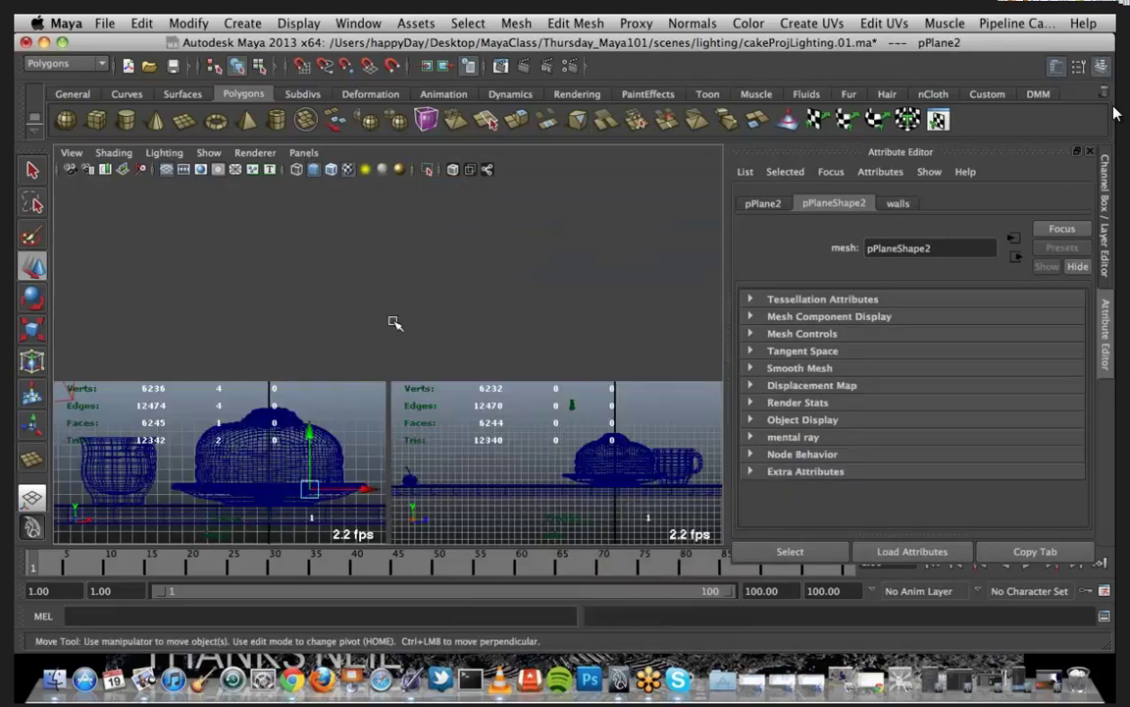
key("space")
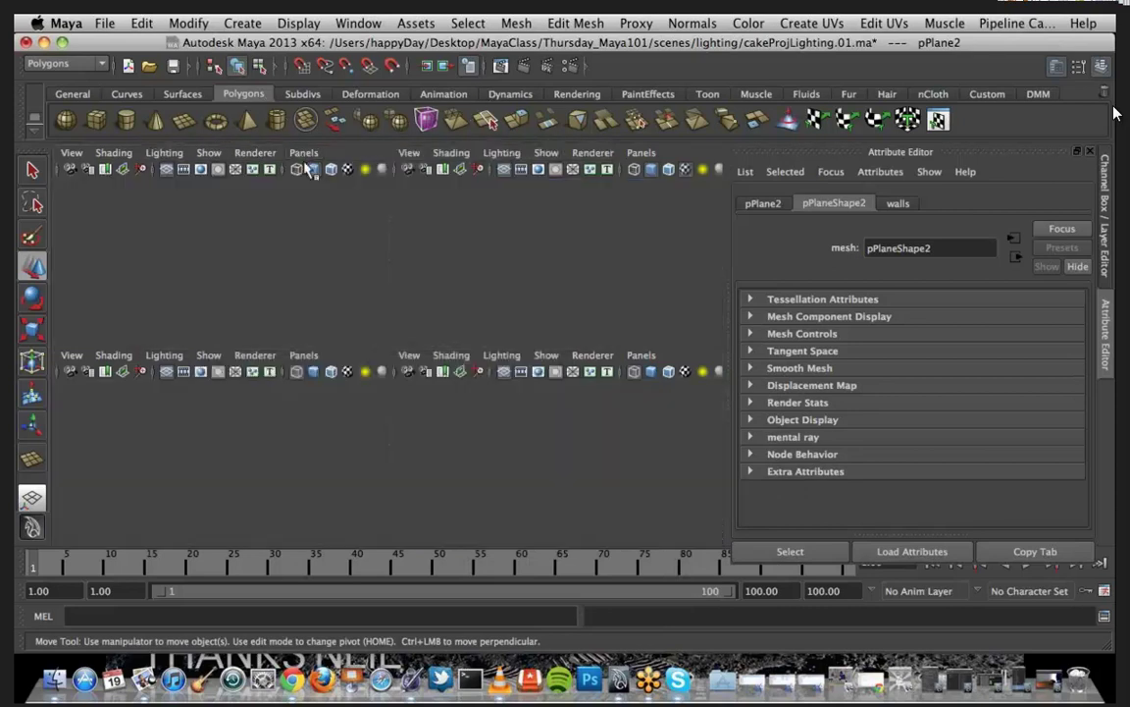
left_click(304, 153)
mouse_move(321, 169)
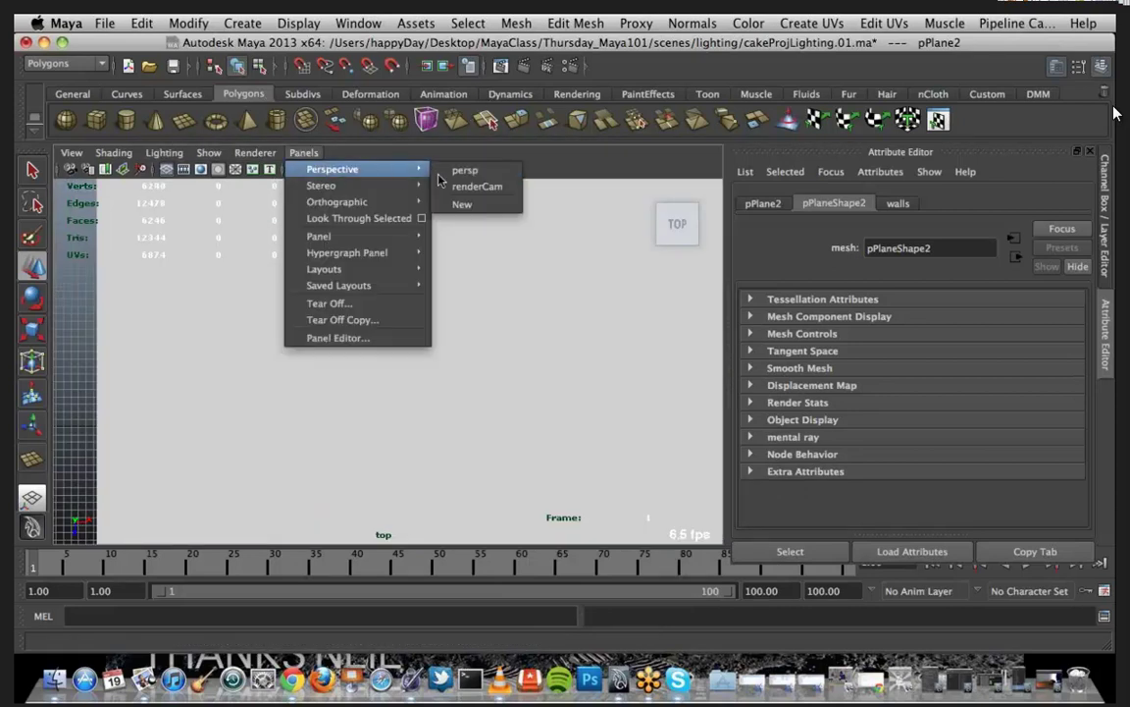
left_click(461, 185)
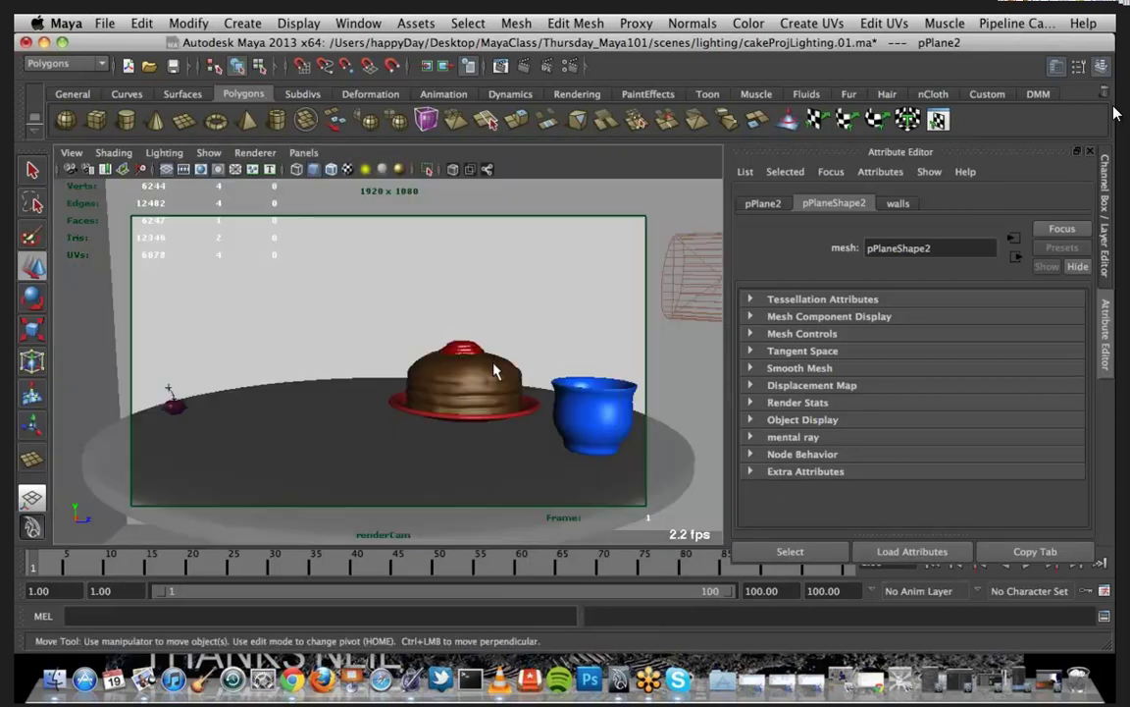
Step: Lower the rimLight intensity from 900 to 750 and restore the Render View
left_click(701, 291)
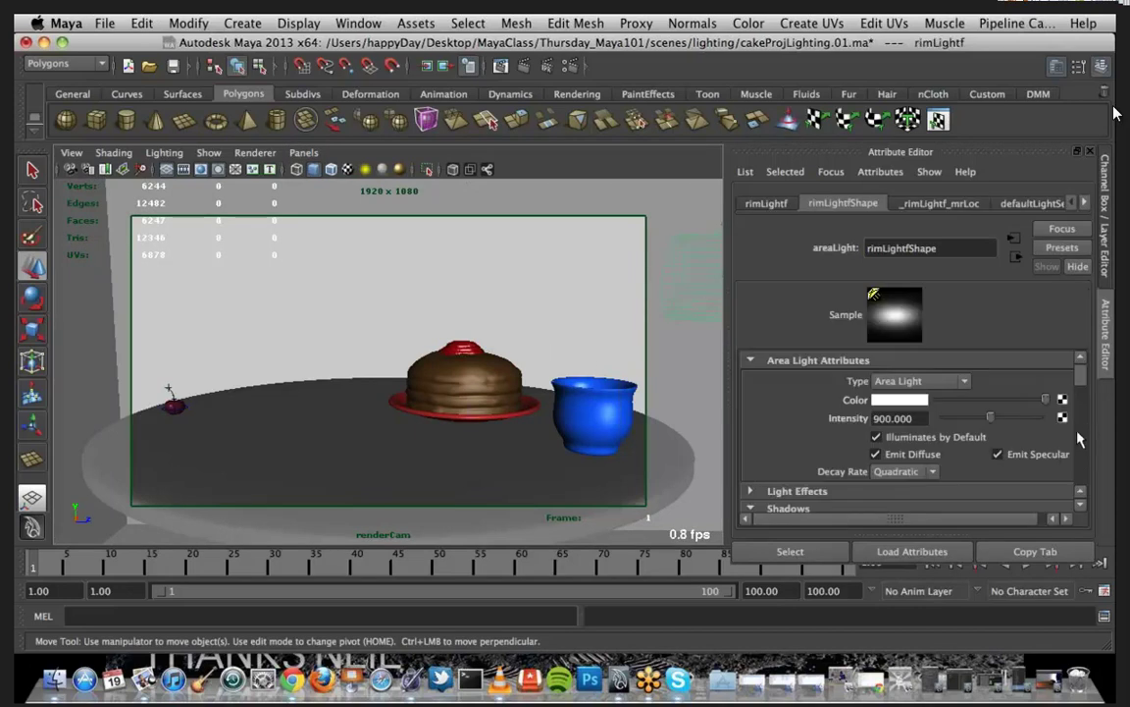
scroll(1060, 449, "down", 3)
scroll(1060, 448, "down", 5)
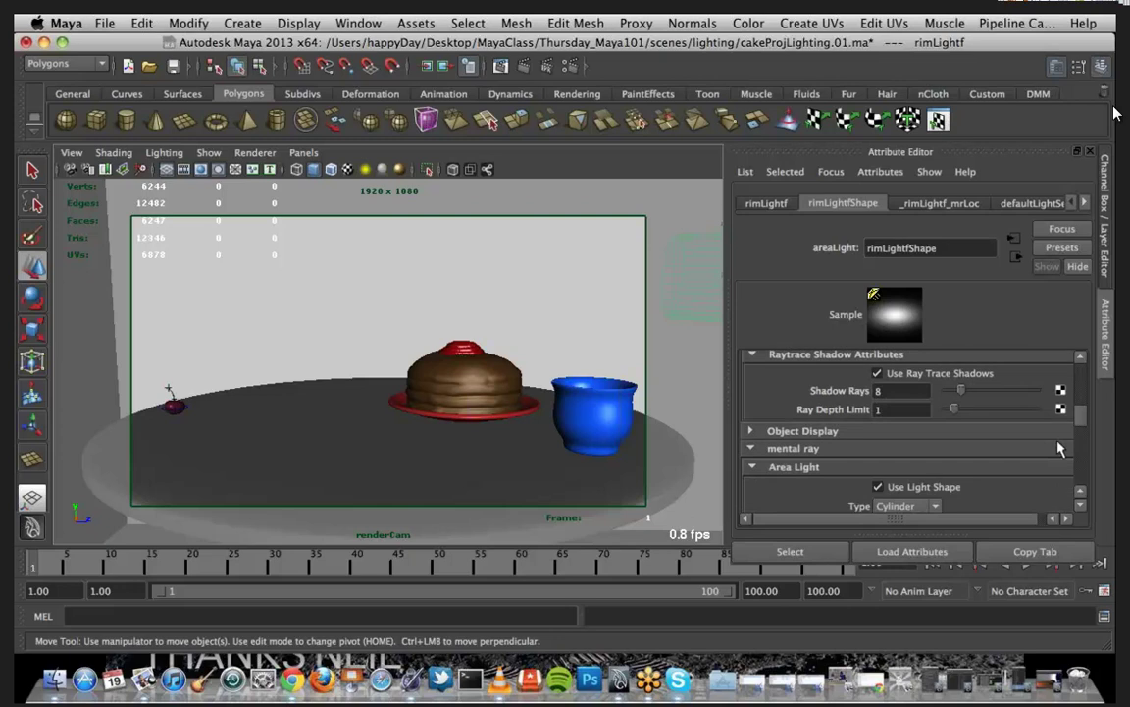
scroll(918, 429, "up", 5)
scroll(917, 427, "up", 2)
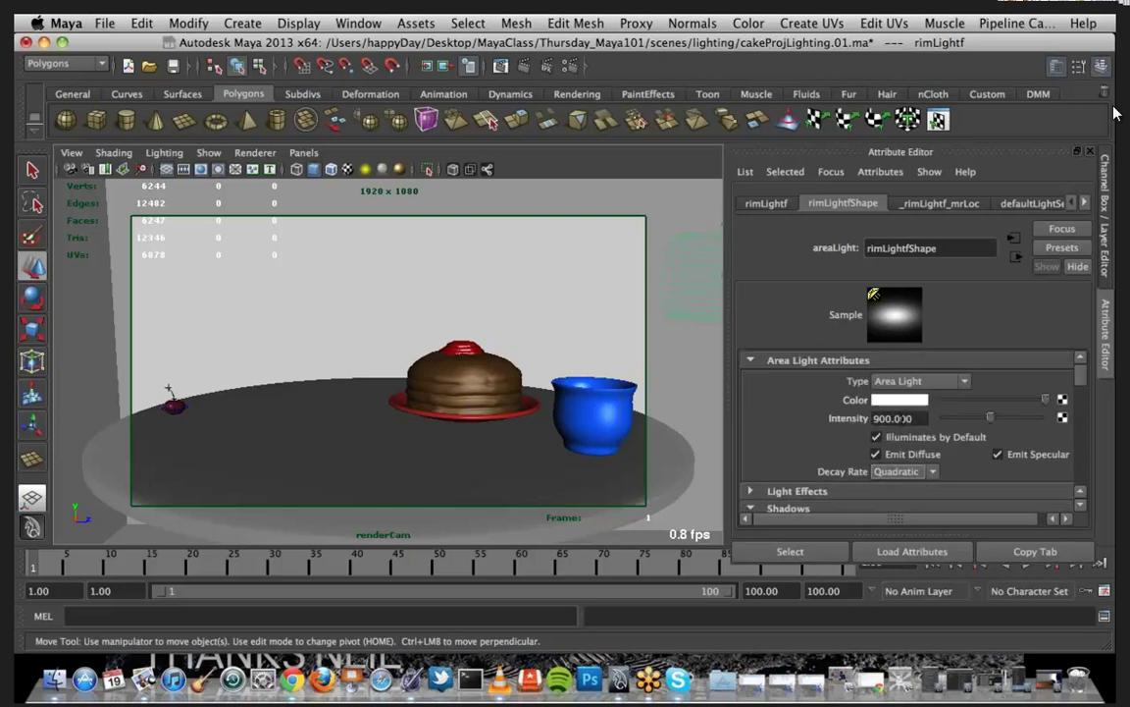
left_click_drag(918, 418, 828, 417)
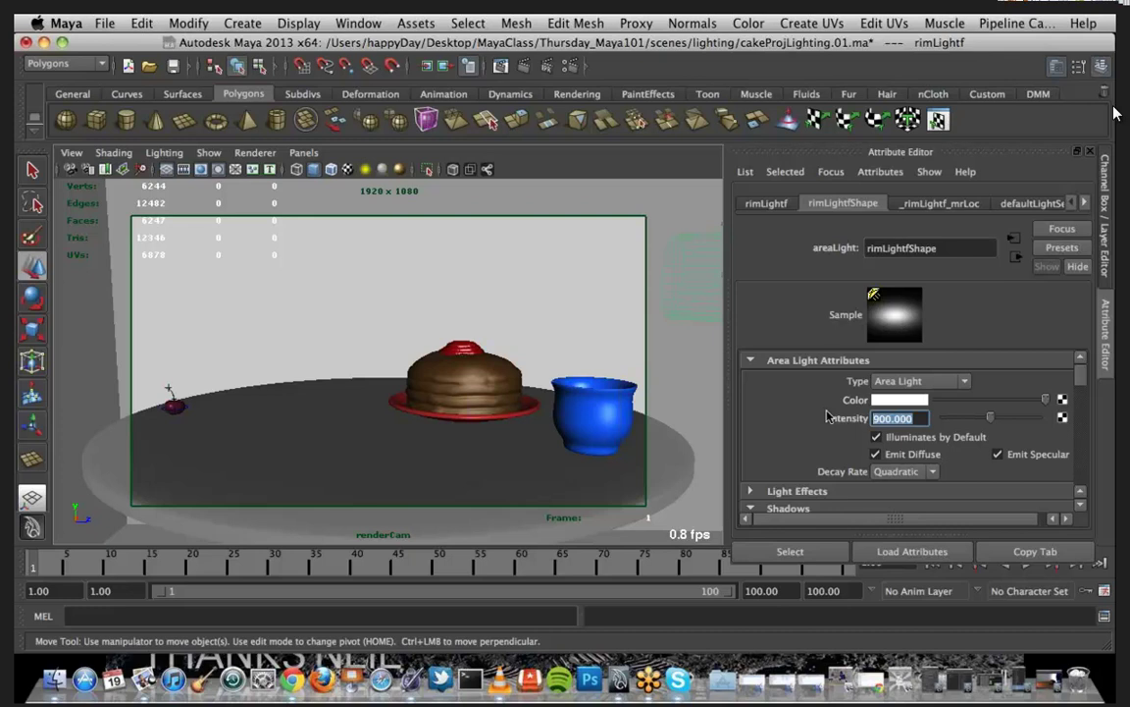
type("750")
key("Return")
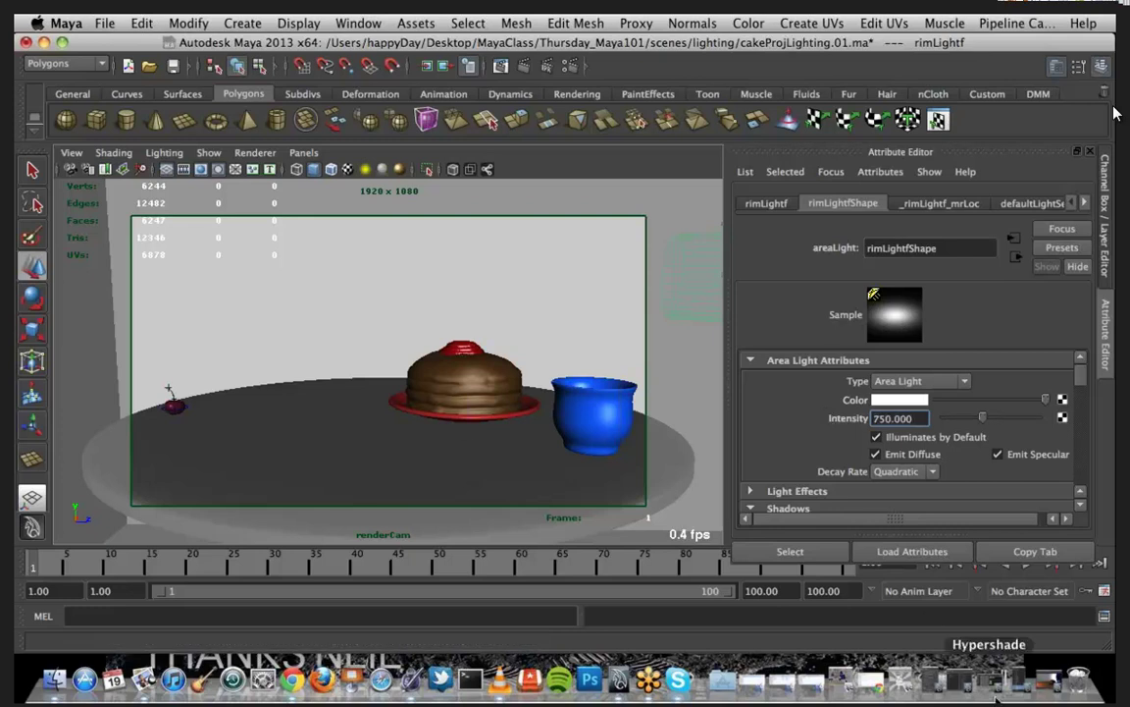
left_click(1056, 685)
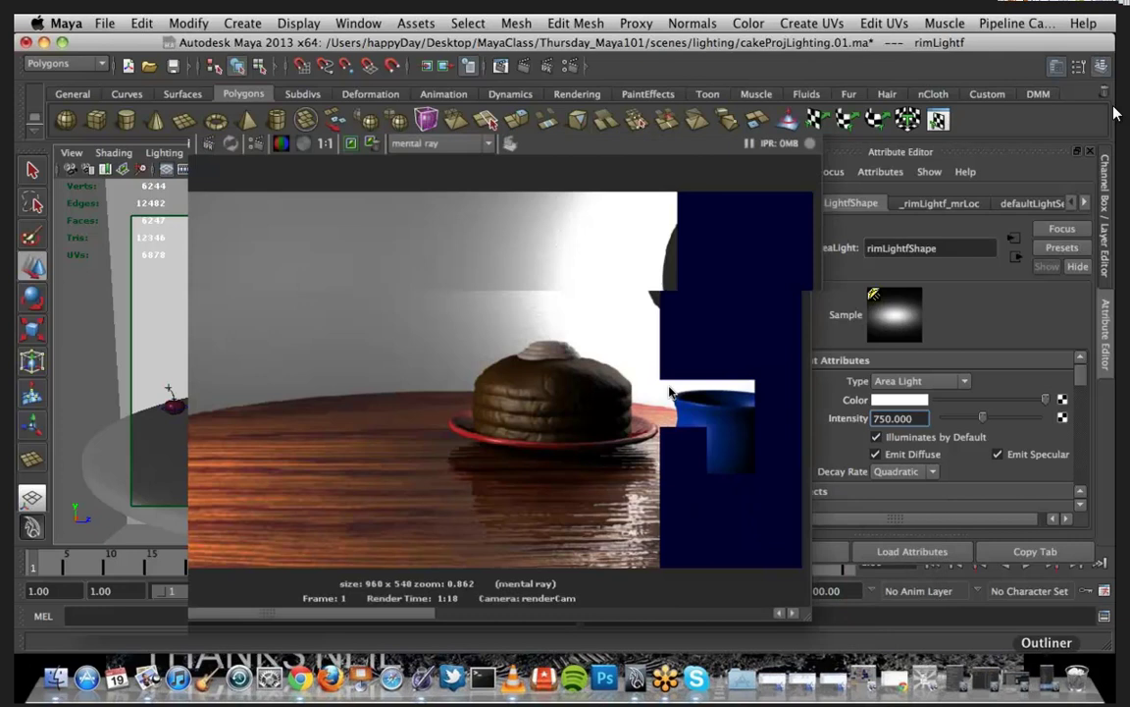
left_click(235, 95)
Step: Set test resolution to 25% (480x270) and redo the previous render
mouse_move(294, 154)
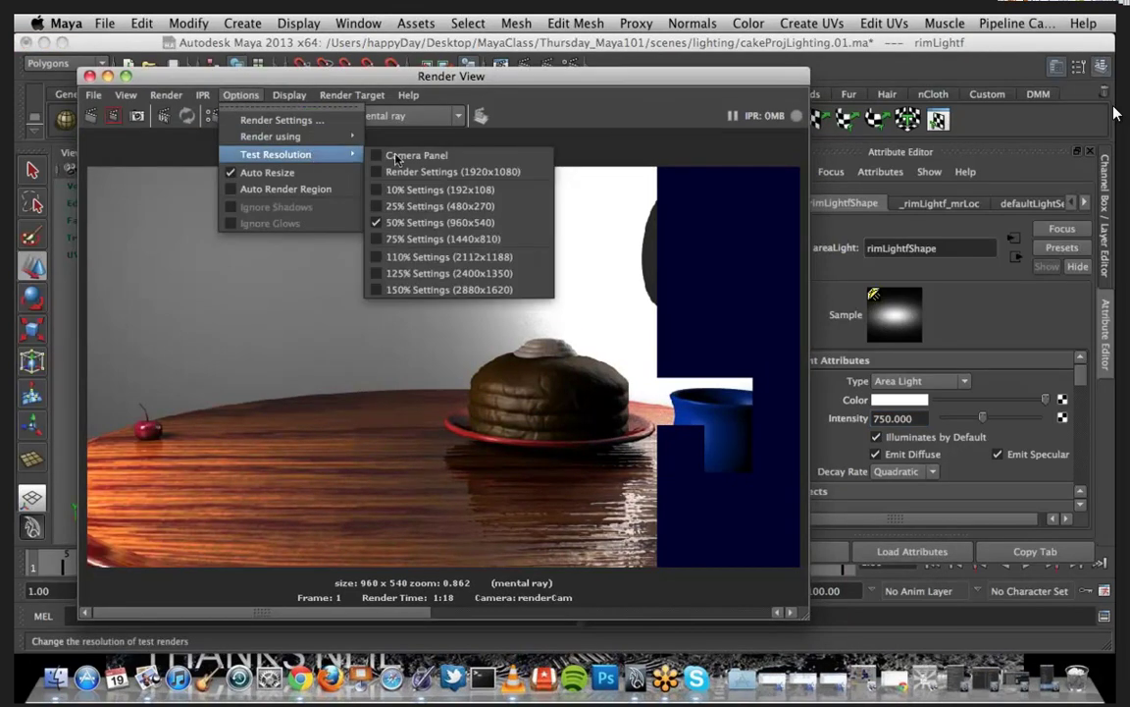
left_click(412, 204)
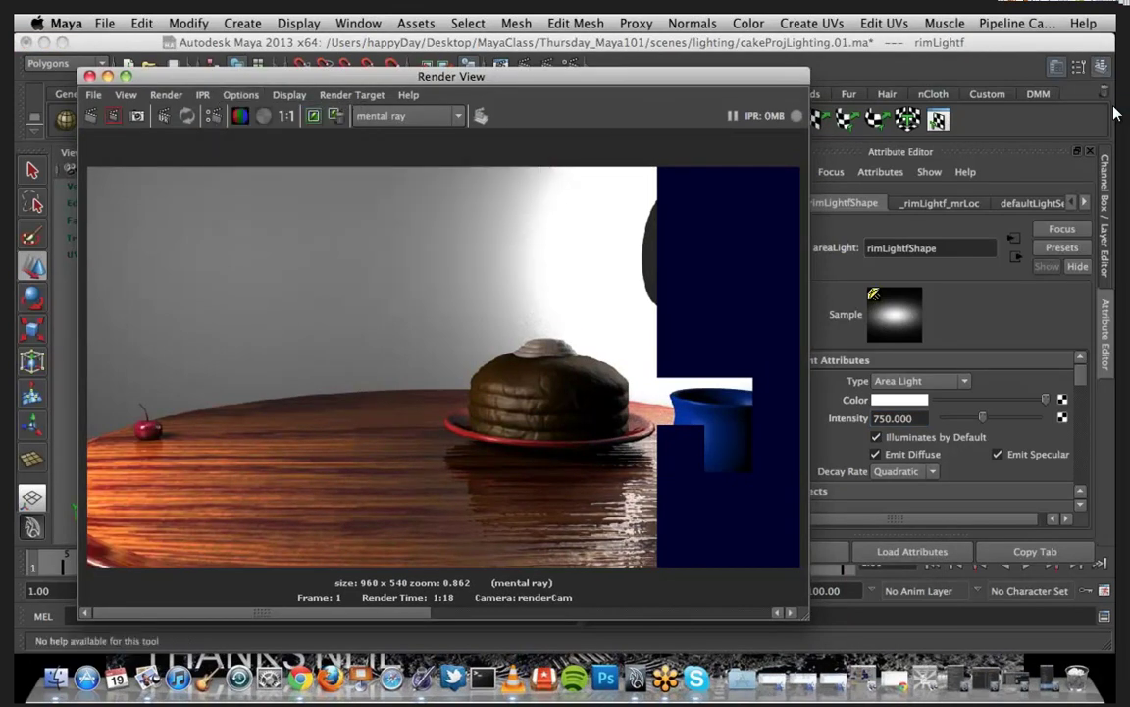
left_click(92, 116)
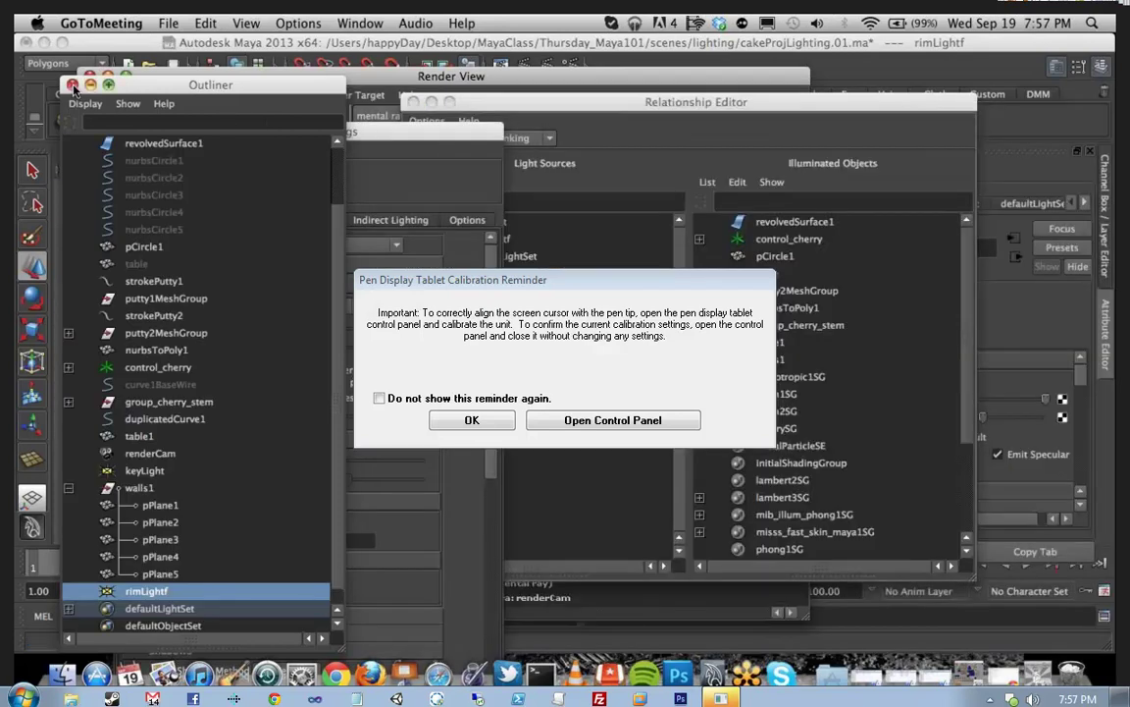
Step: Close the Outliner, Render Settings and Relationship Editor, dismiss the tablet reminder and rearrange windows
left_click(71, 86)
left_click(126, 131)
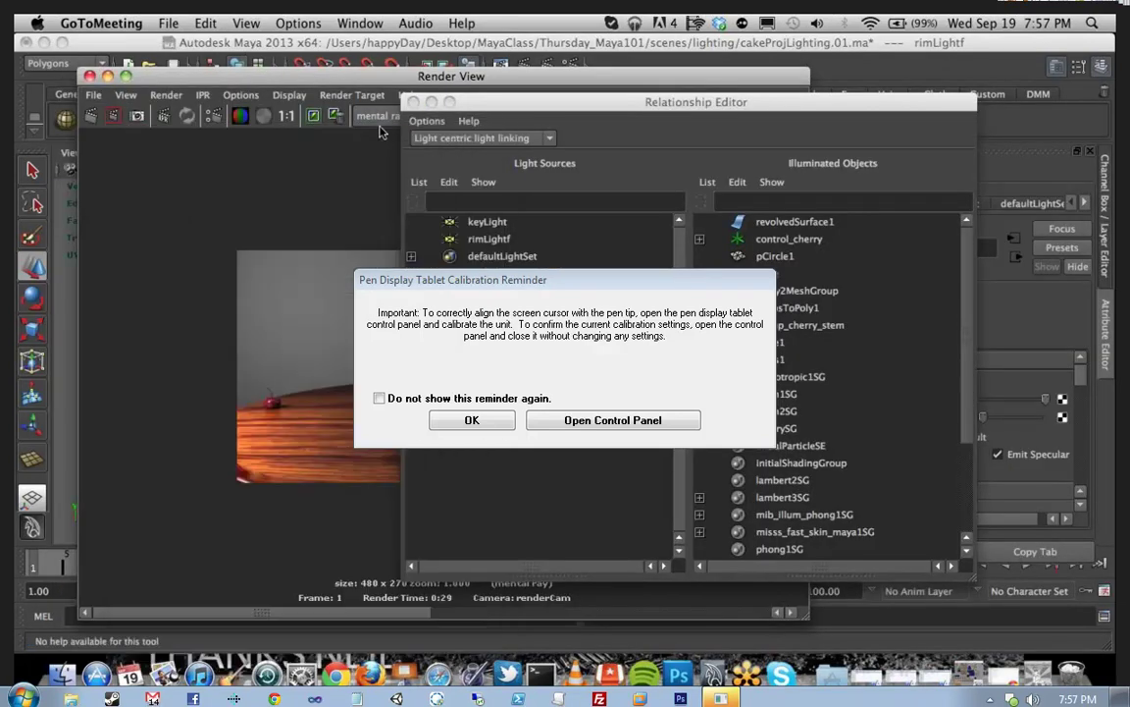
left_click(413, 102)
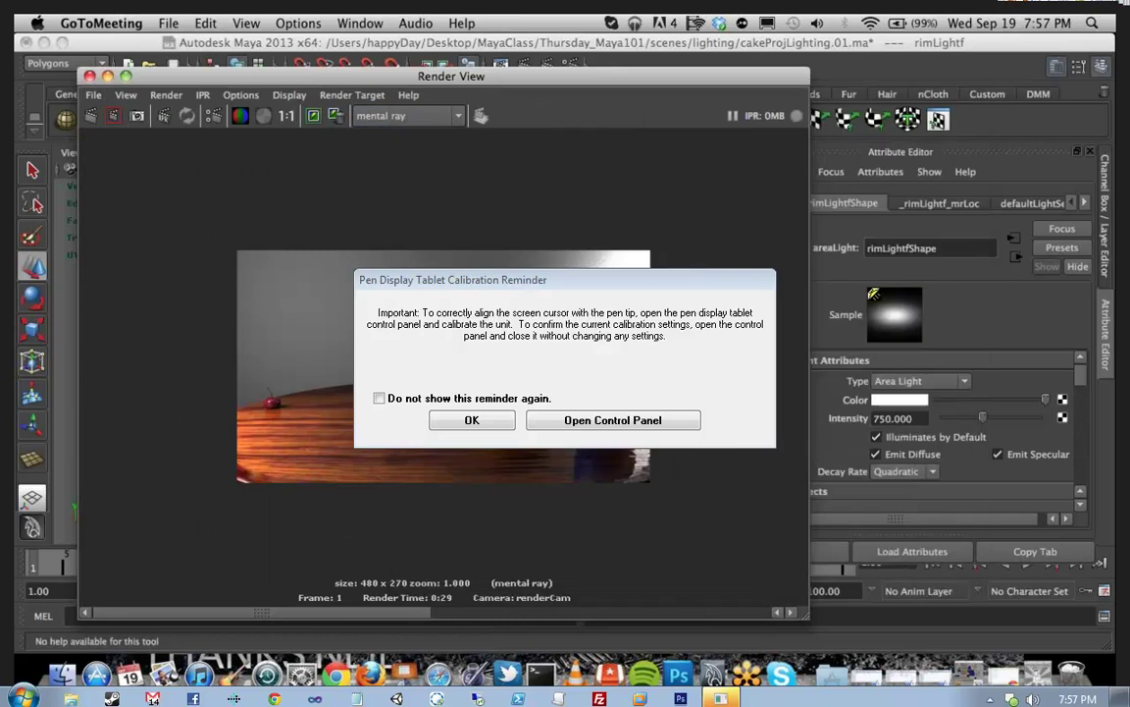
left_click(643, 86)
left_click_drag(643, 86, 550, 77)
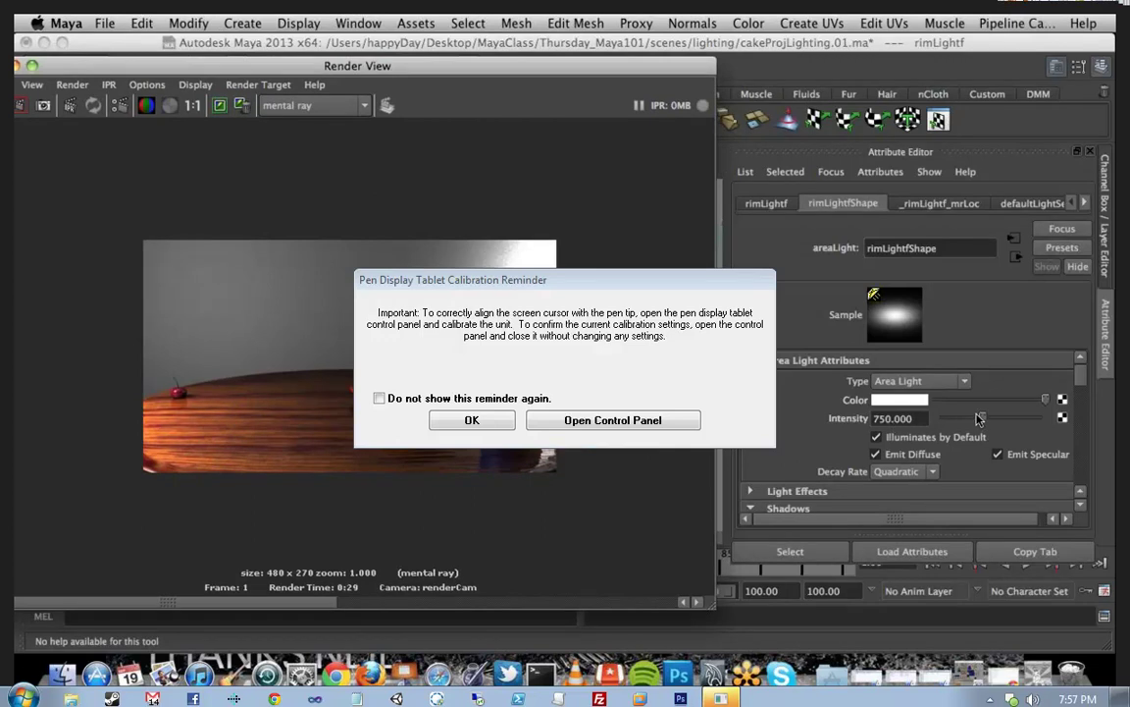
left_click(644, 418)
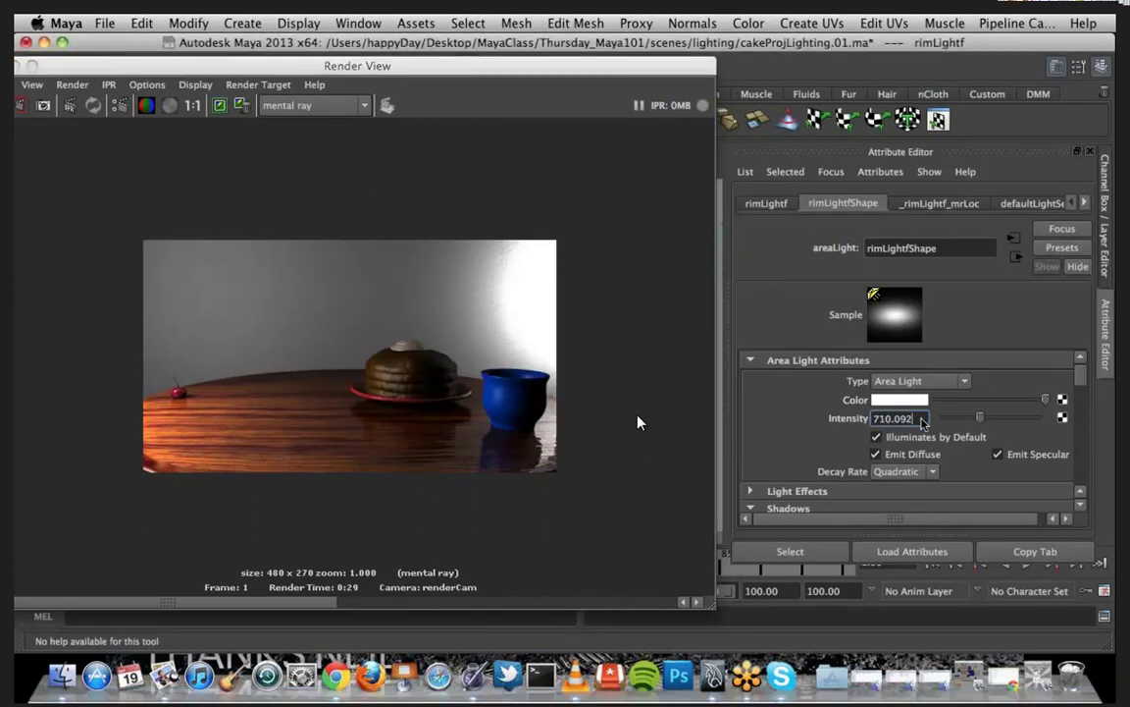
left_click_drag(639, 120, 103, 185)
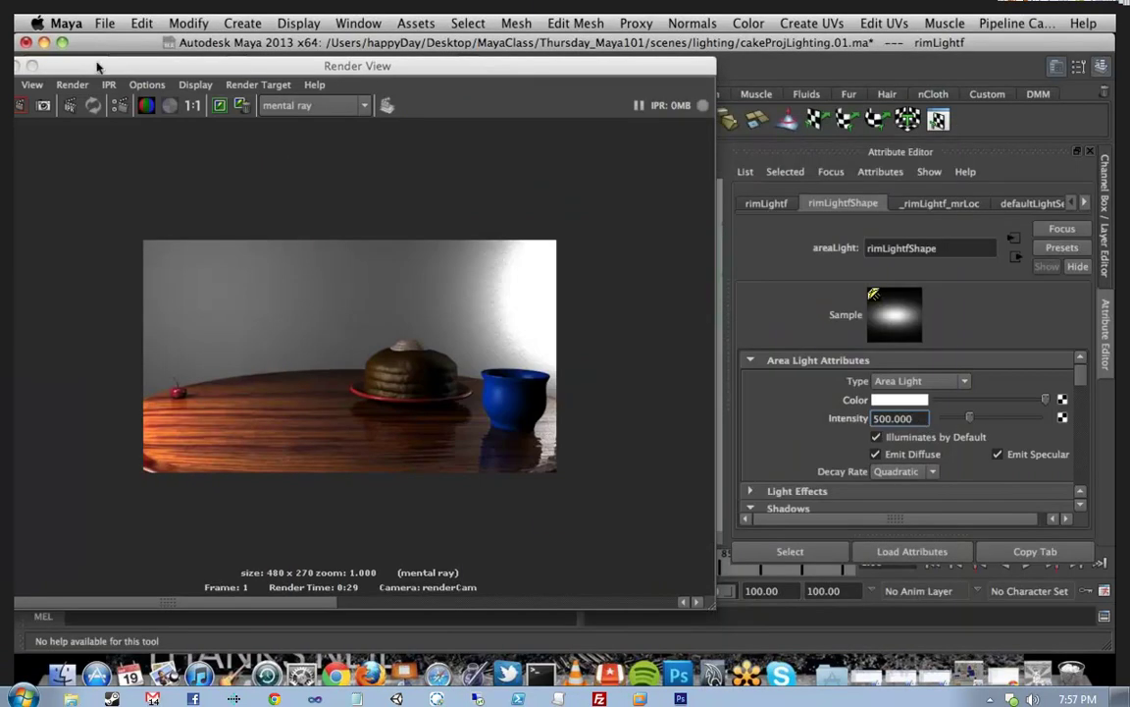
left_click_drag(97, 66, 383, 191)
left_click(304, 152)
left_click(303, 152)
Step: Tumble the scene in the persp view, then return to looking through renderCam
mouse_move(393, 168)
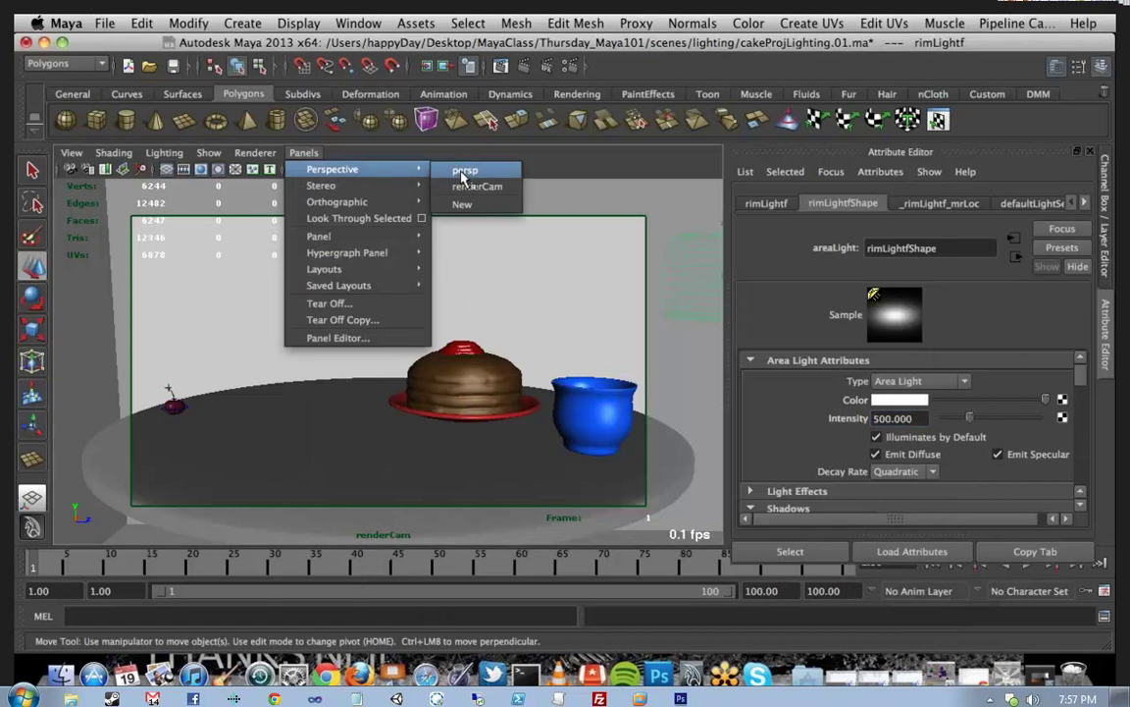
left_click(465, 170)
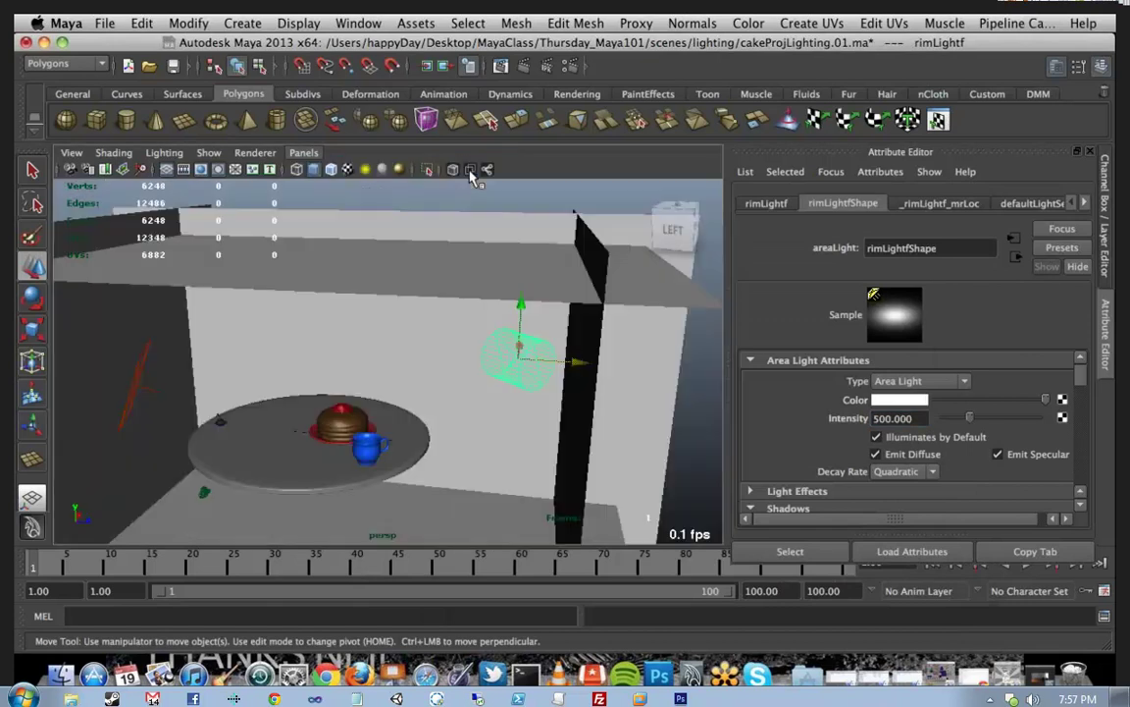
mouse_move(533, 385)
left_mouse_down("alt")
mouse_move(487, 396)
mouse_move(545, 366)
left_mouse_up("alt")
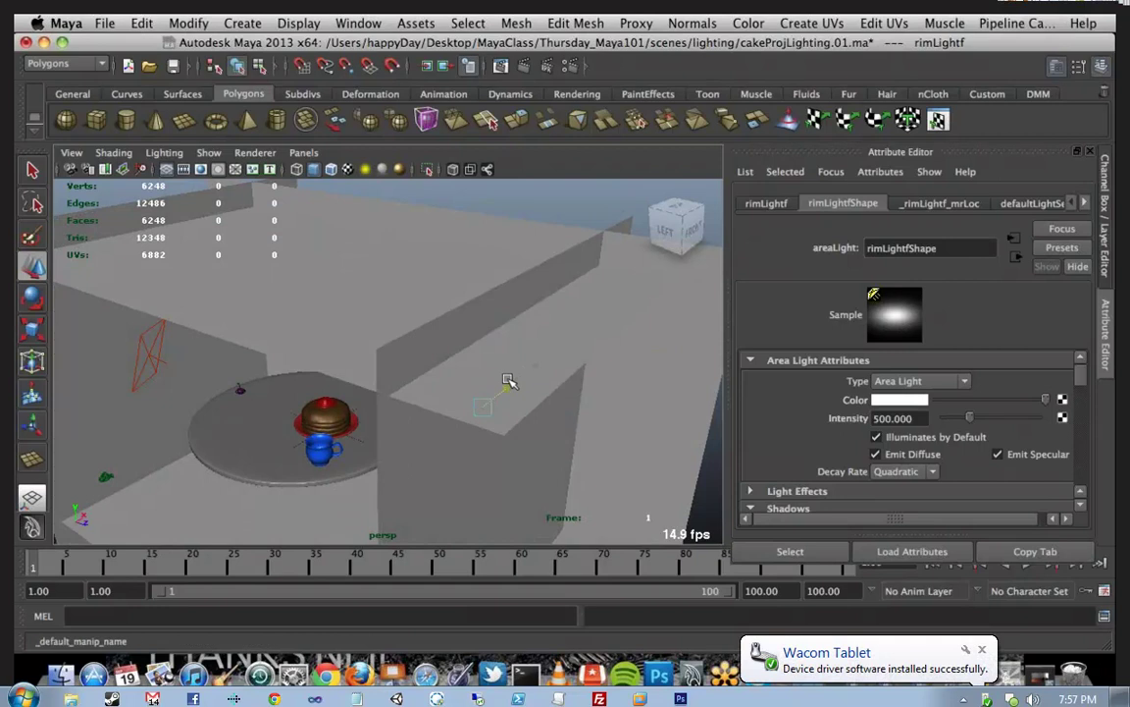
left_click_drag(429, 434, 471, 422, "alt")
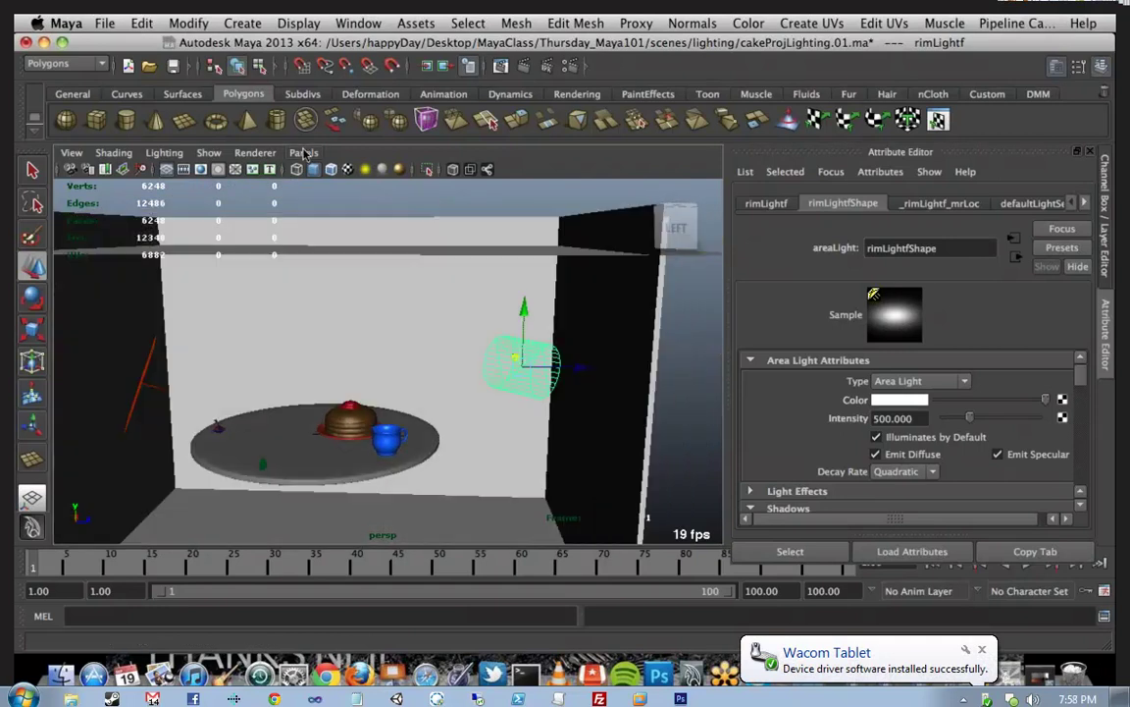
left_click(304, 153)
mouse_move(373, 203)
mouse_move(388, 168)
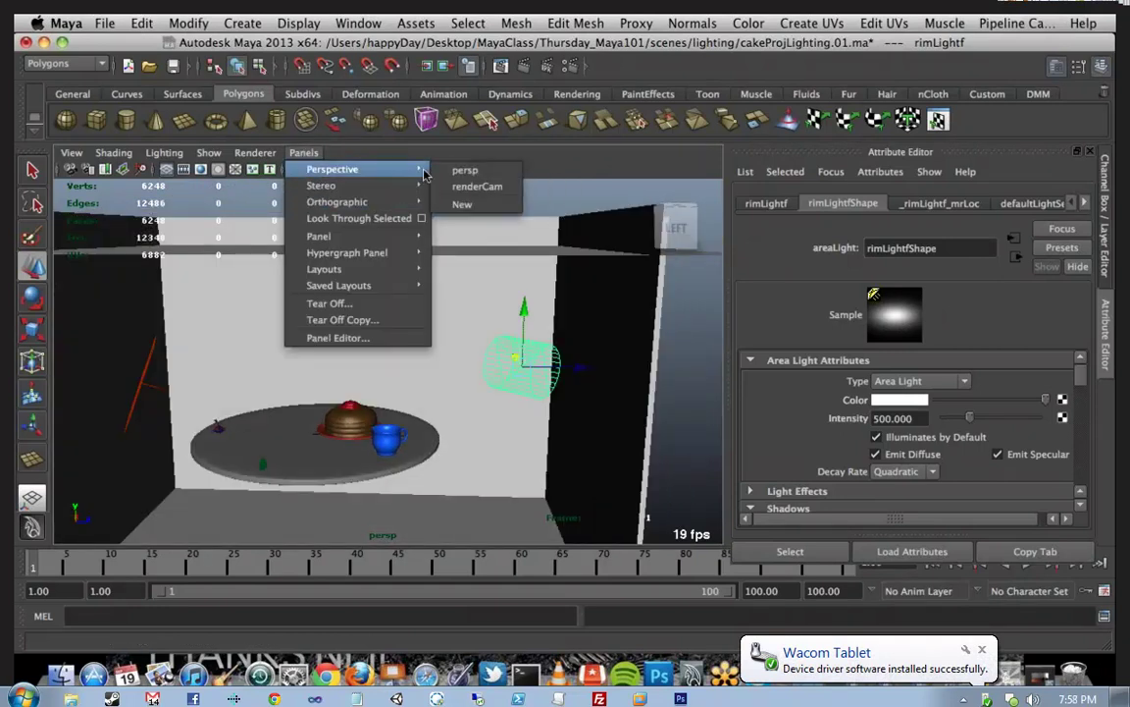
left_click(477, 185)
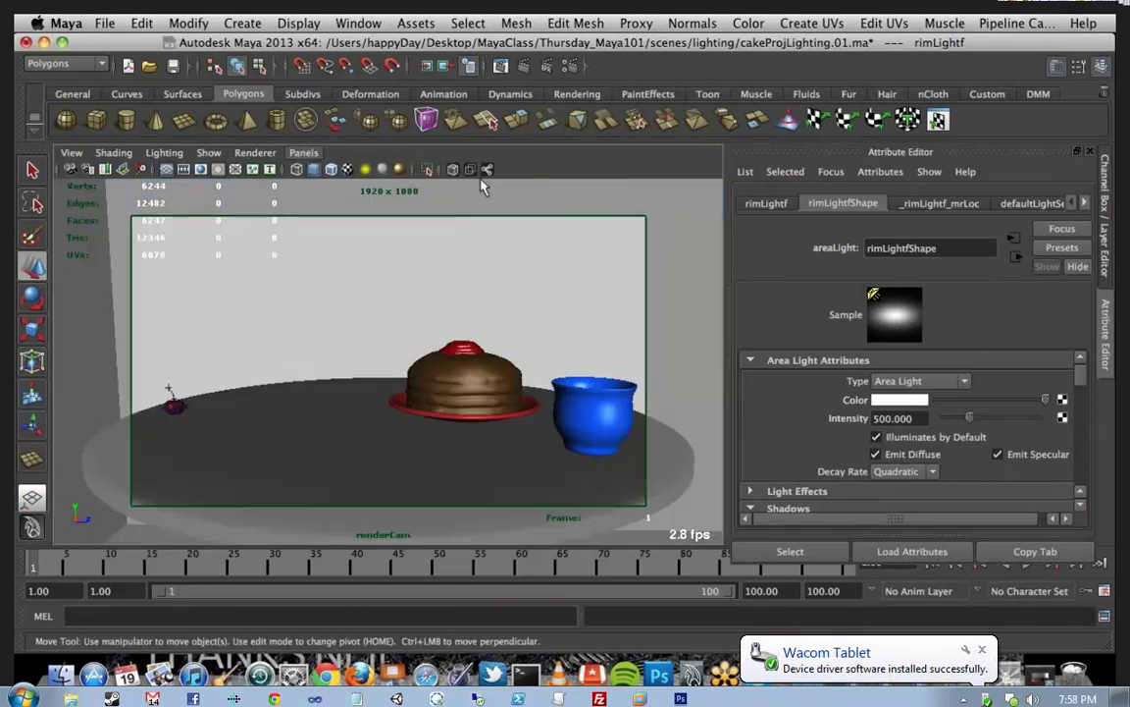
Step: Render only a region over the bright wall right of the cake
left_click(1045, 677)
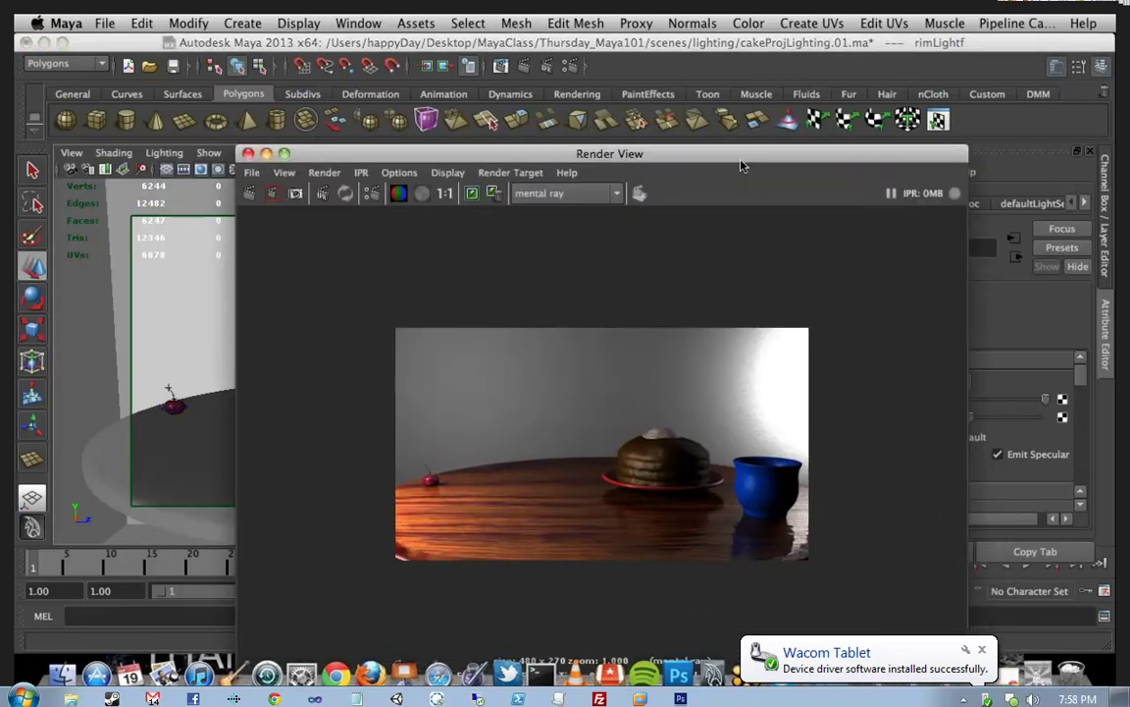
left_click_drag(741, 165, 569, 137)
left_click_drag(636, 299, 513, 453)
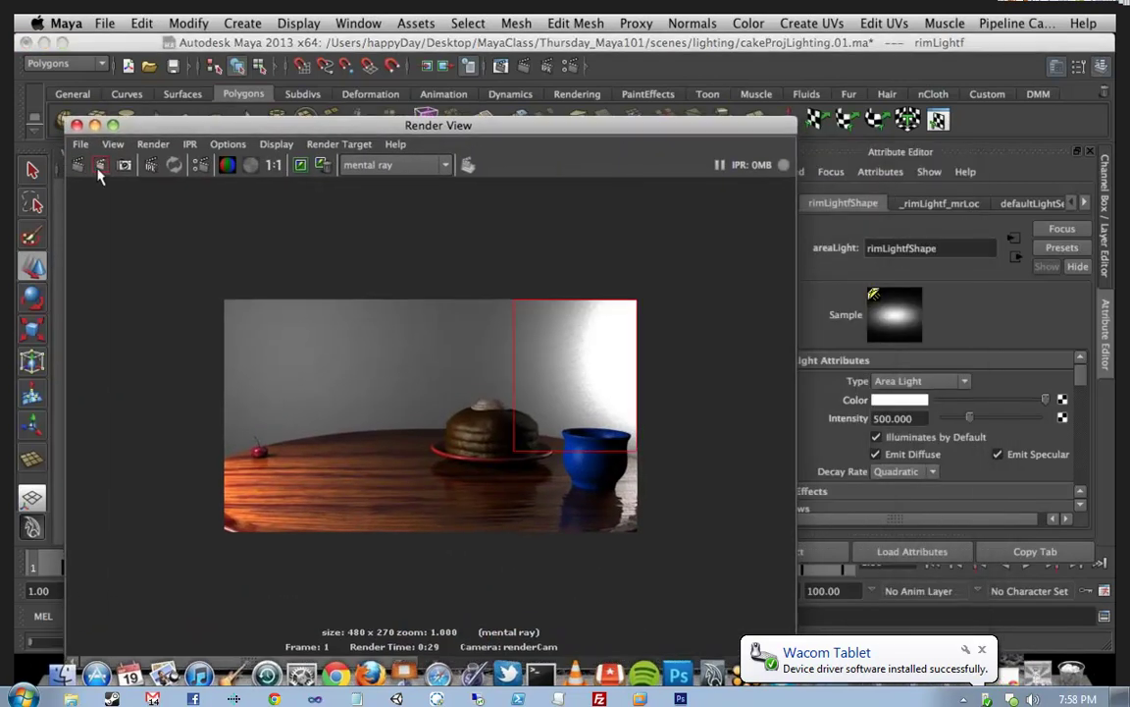
left_click(100, 165)
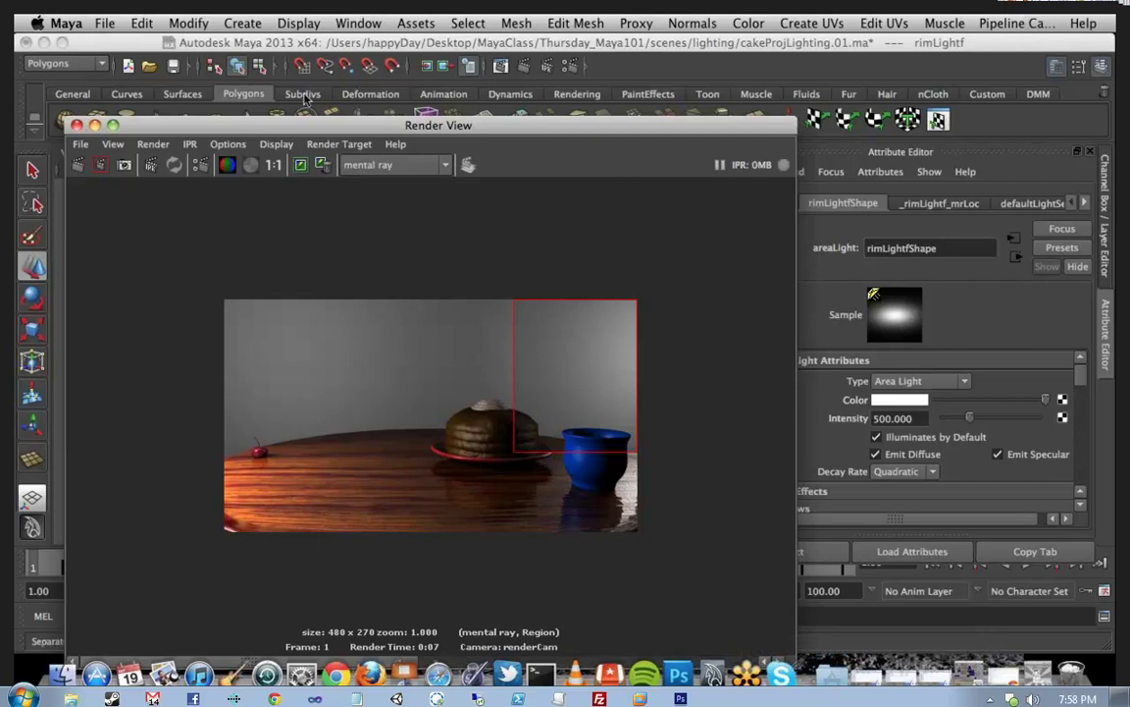
Step: Select keyLight in the Outliner and raise its intensity from 1500 to 2000
left_click_drag(294, 130, 568, 514)
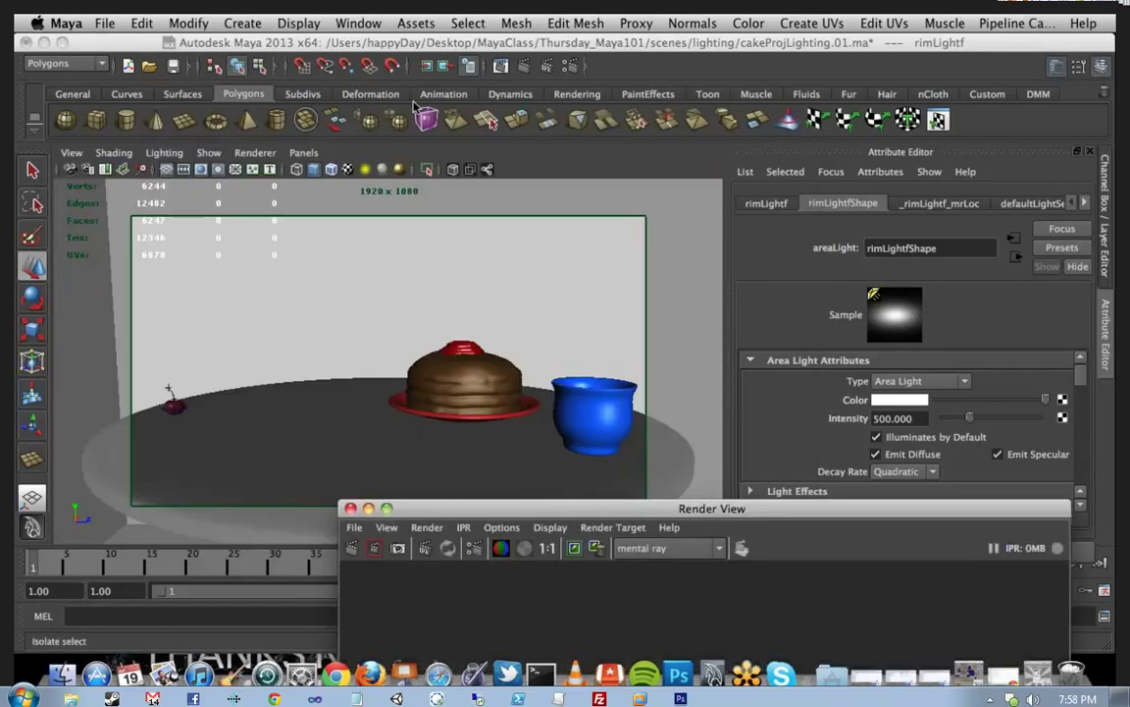
left_click(357, 24)
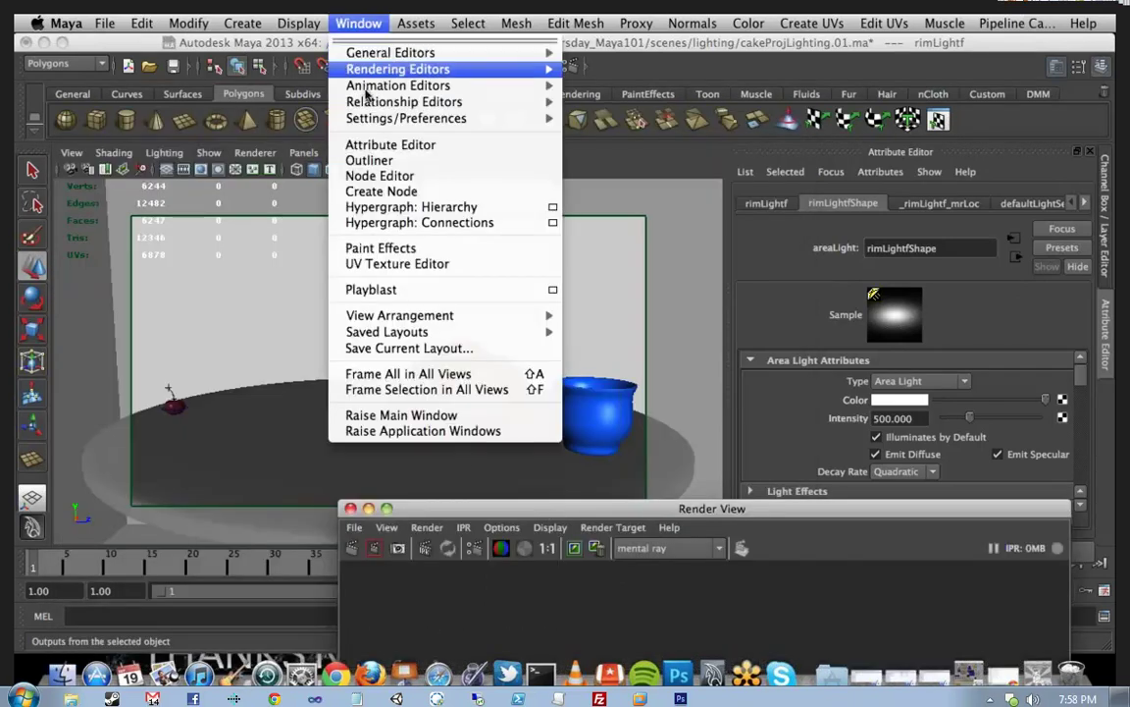
left_click(396, 161)
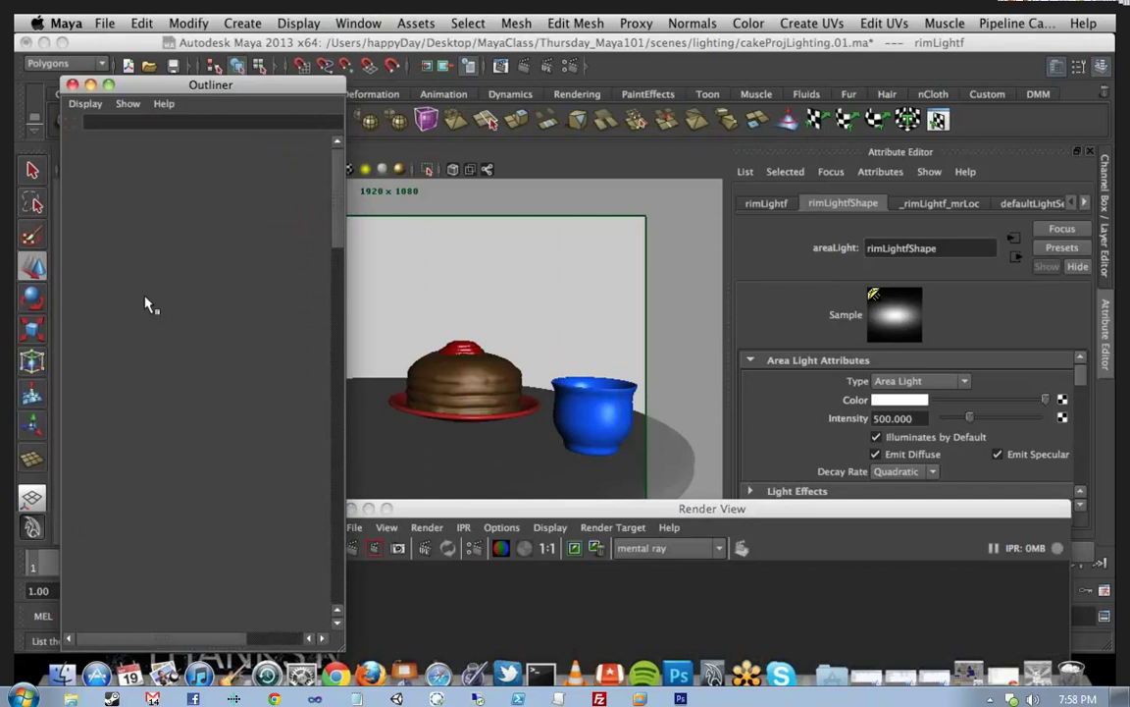
left_click(181, 541)
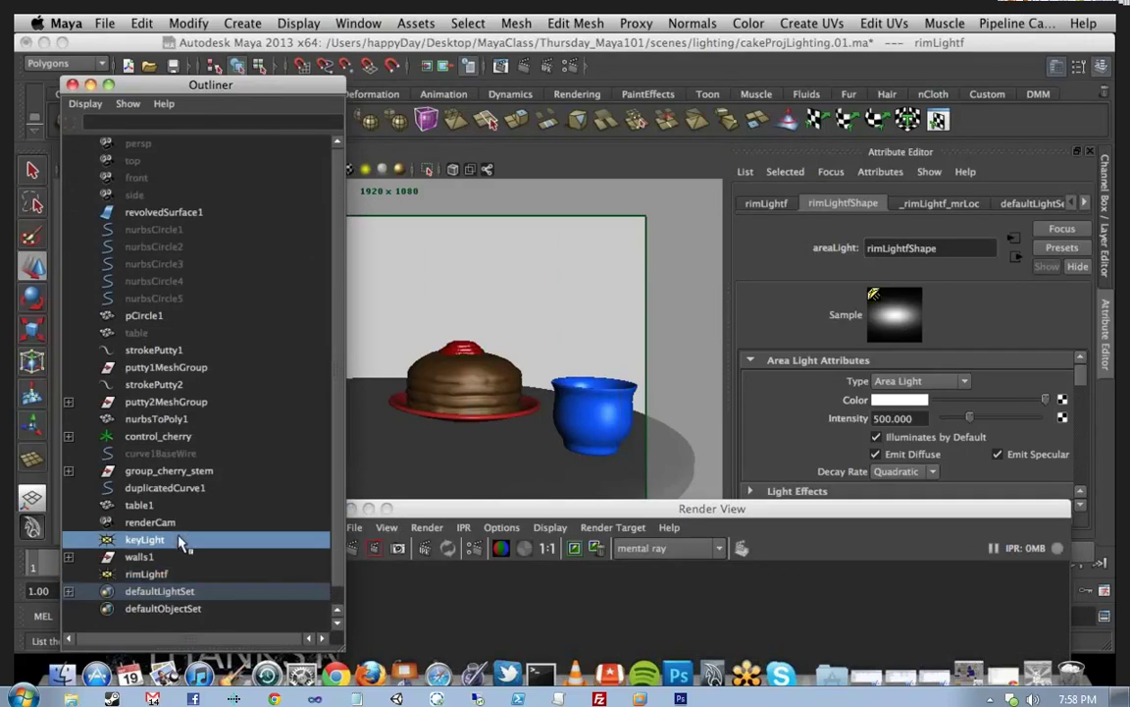
double_click(921, 419)
type("20")
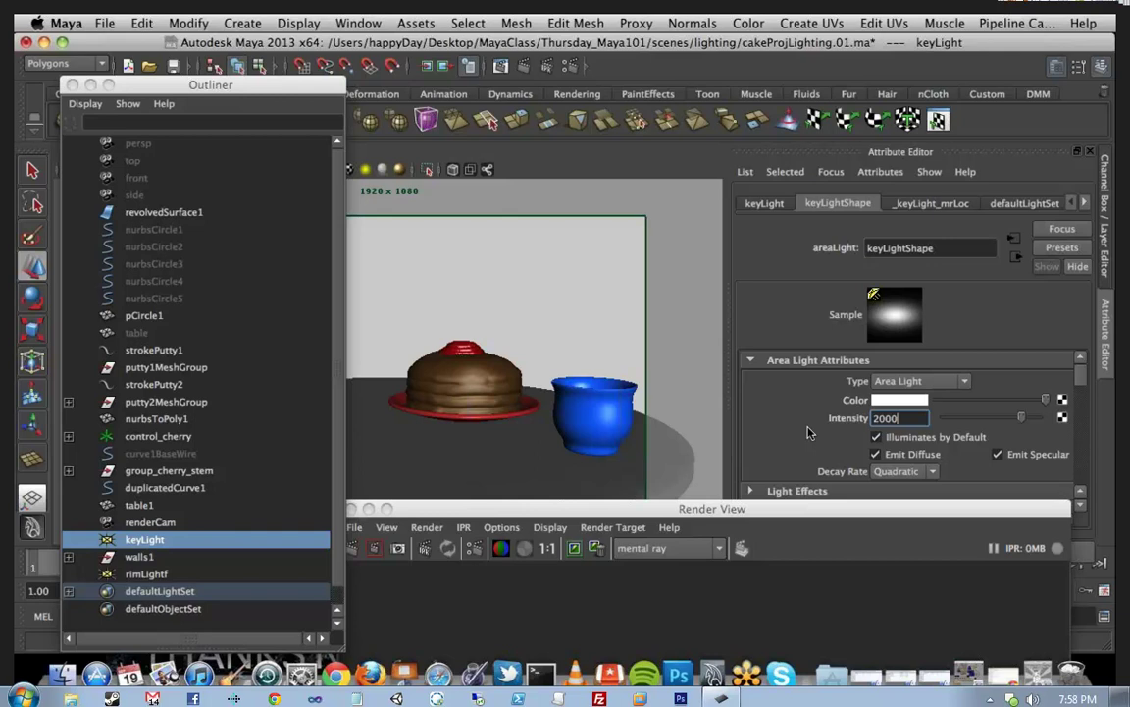
key("Return")
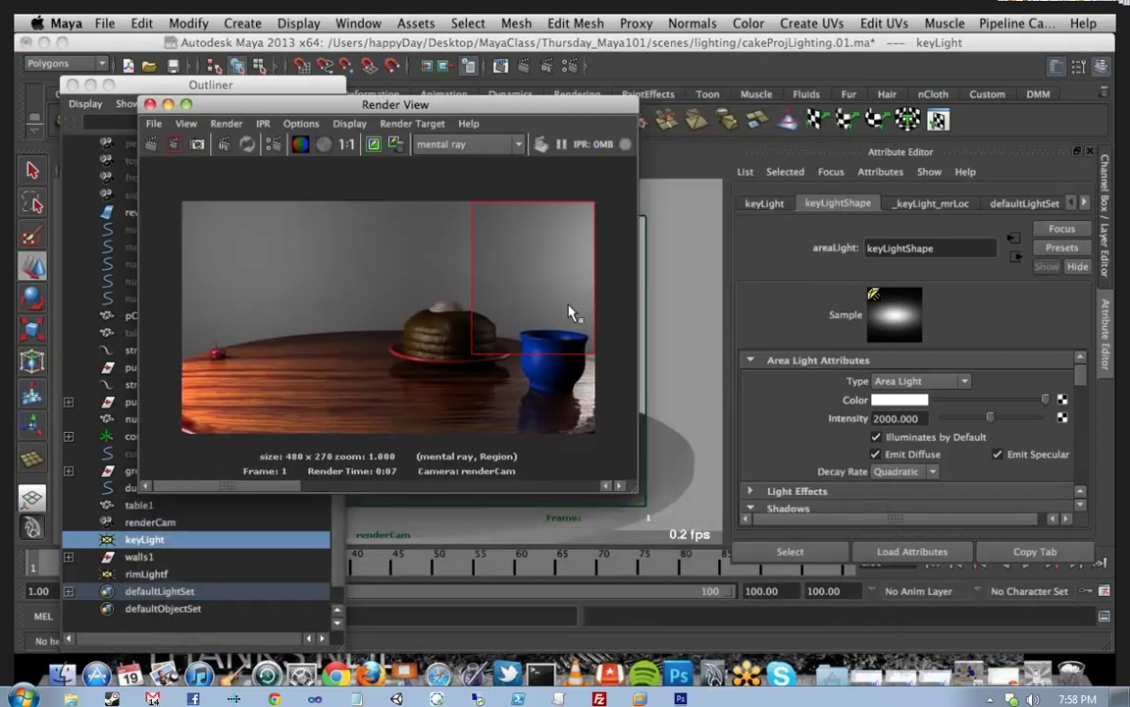
Step: Increase the key light's ray-traced Shadow Rays from 8 to 32
scroll(1005, 422, "down", 3)
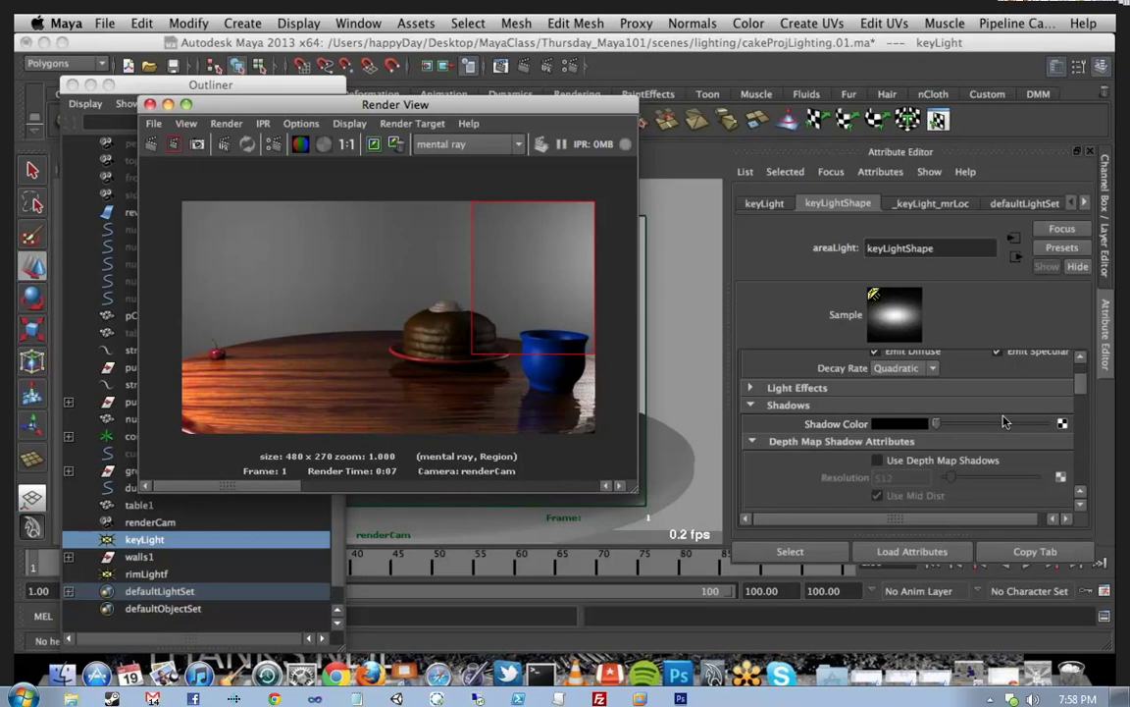
scroll(1005, 422, "down", 10)
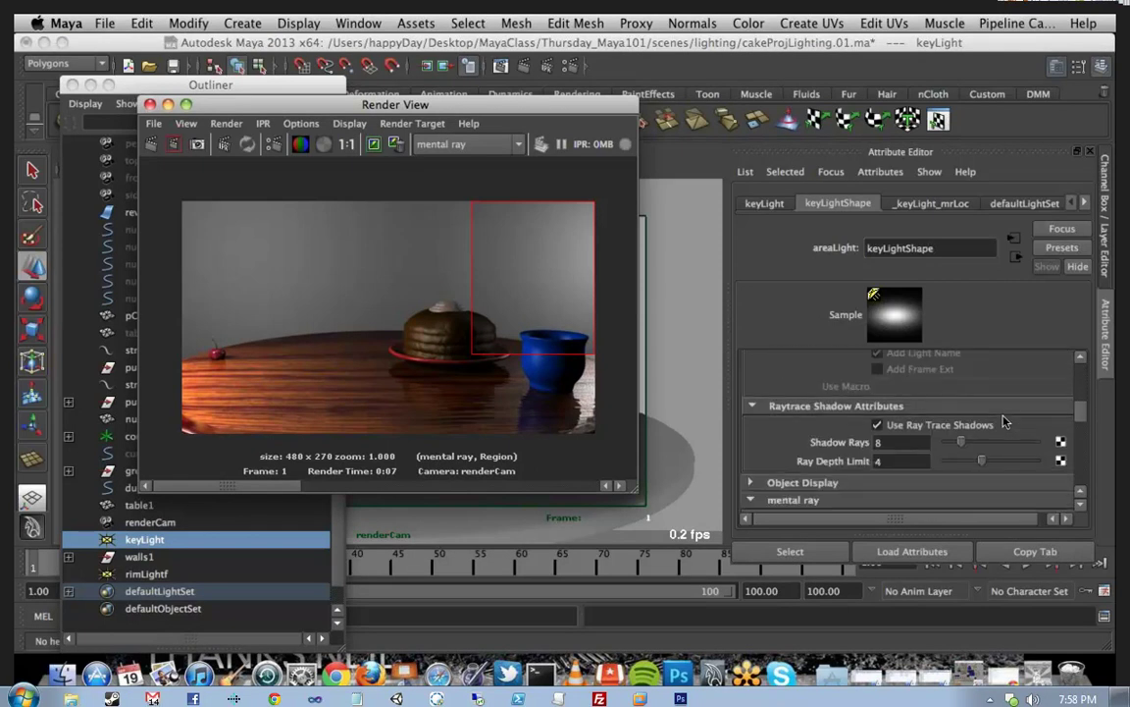
left_click(899, 442)
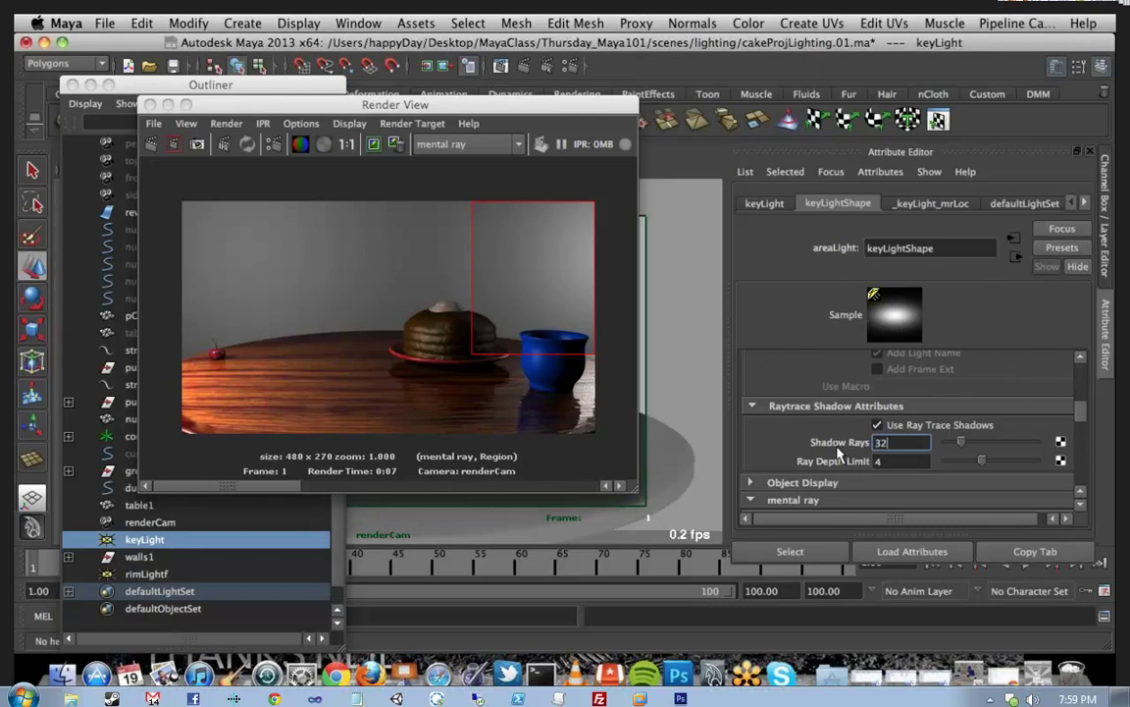
type("32")
scroll(832, 408, "up", 8)
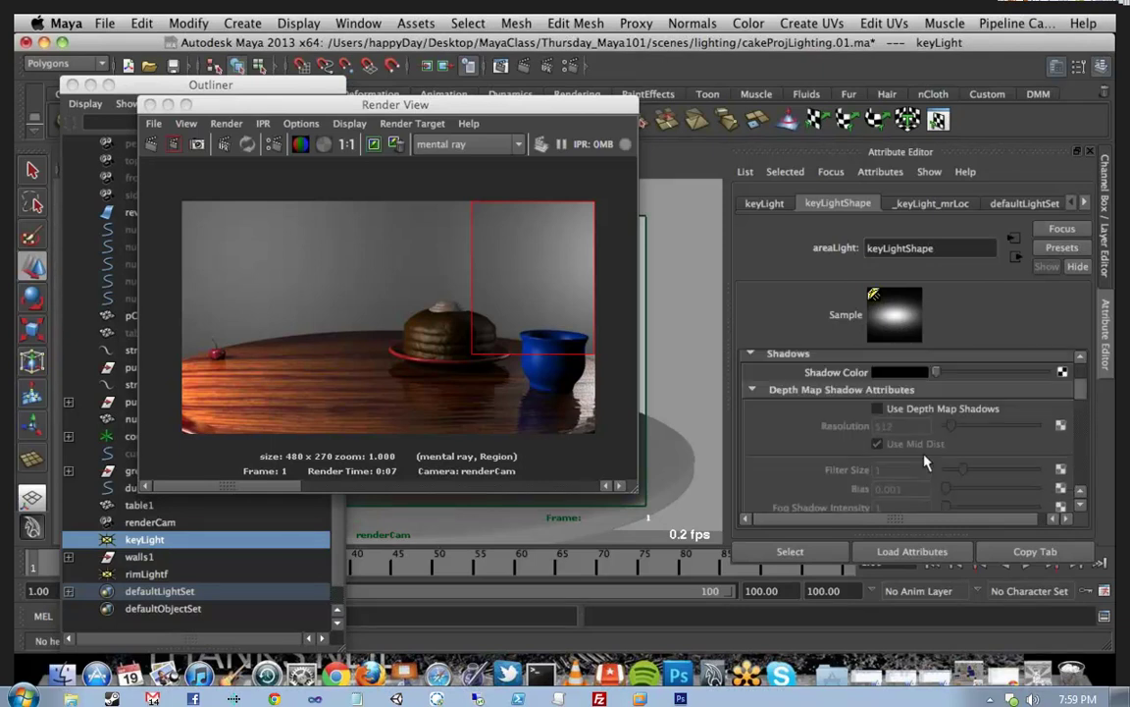
scroll(924, 461, "up", 4)
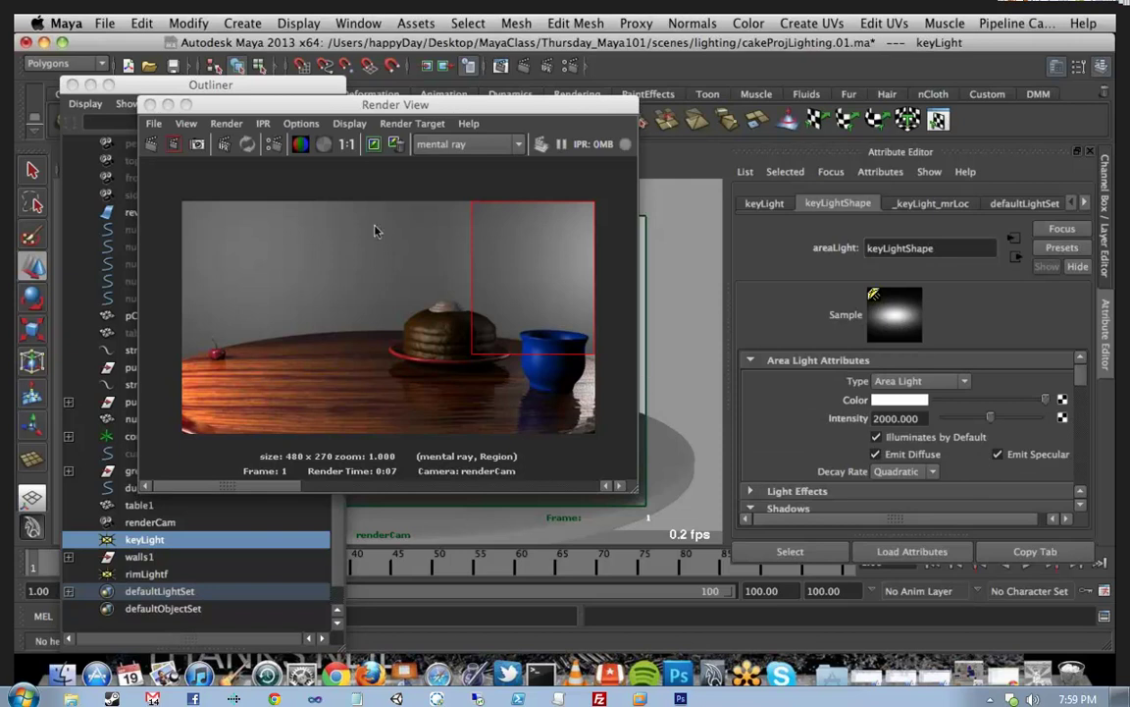
Step: Render the full frame with the stronger key light, then minimize the Render View and Outliner
left_click(149, 146)
left_click(150, 146)
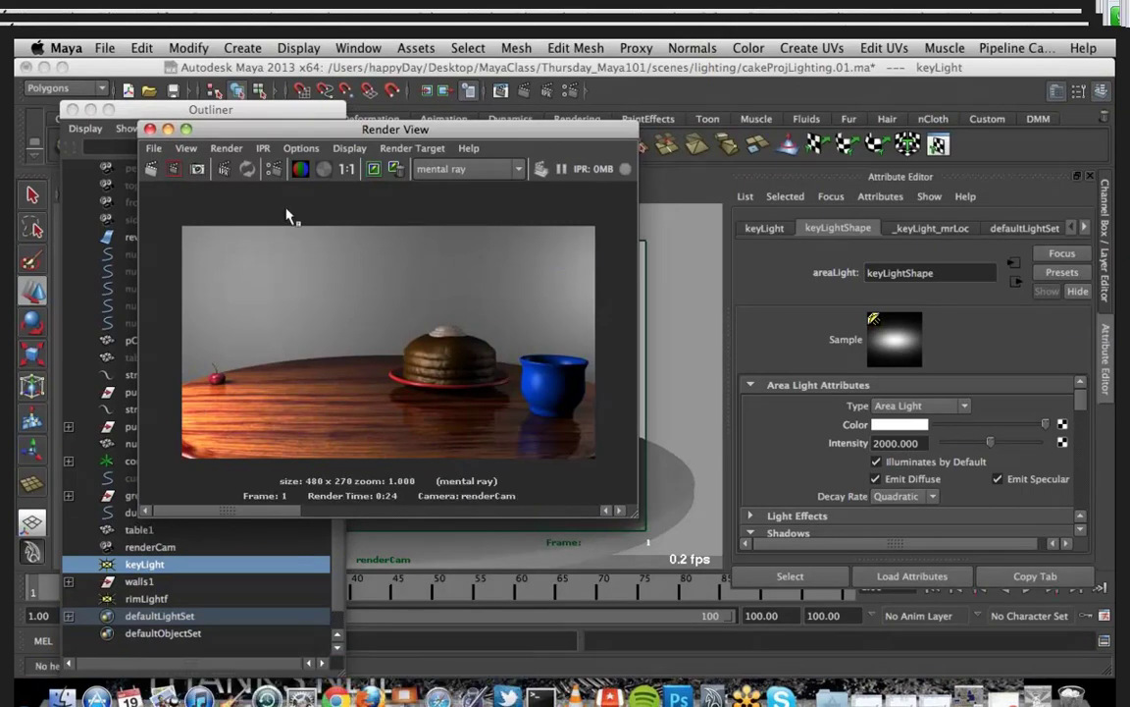
left_click(168, 130)
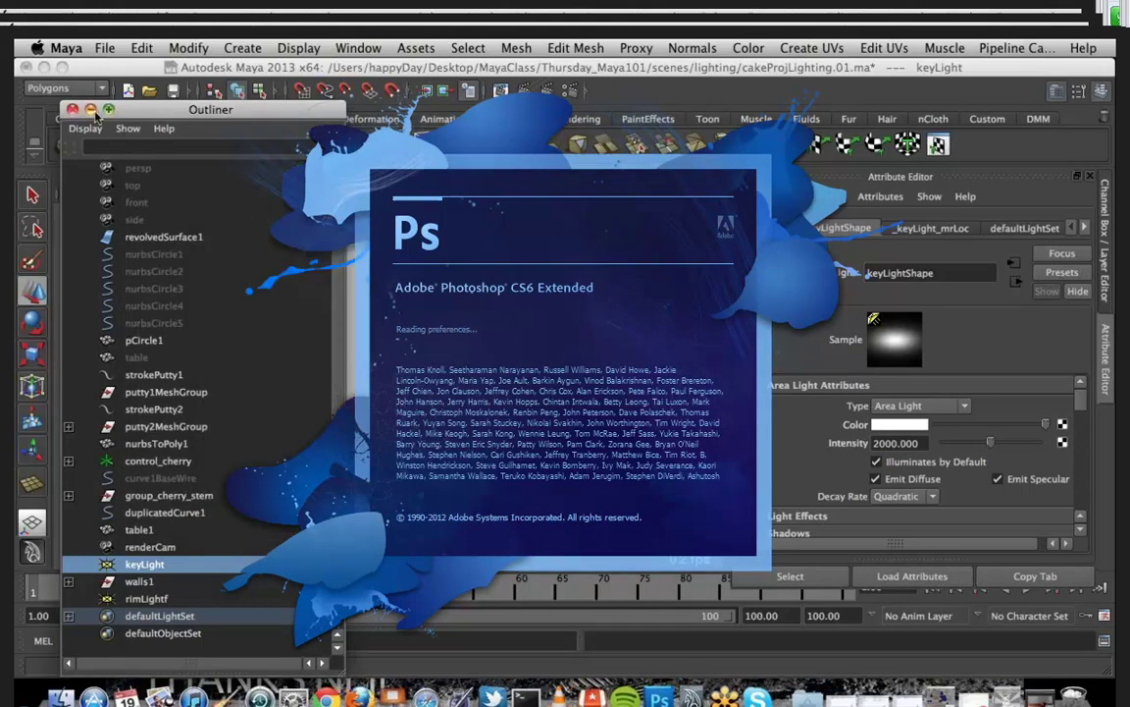
left_click(91, 110)
left_click(261, 179)
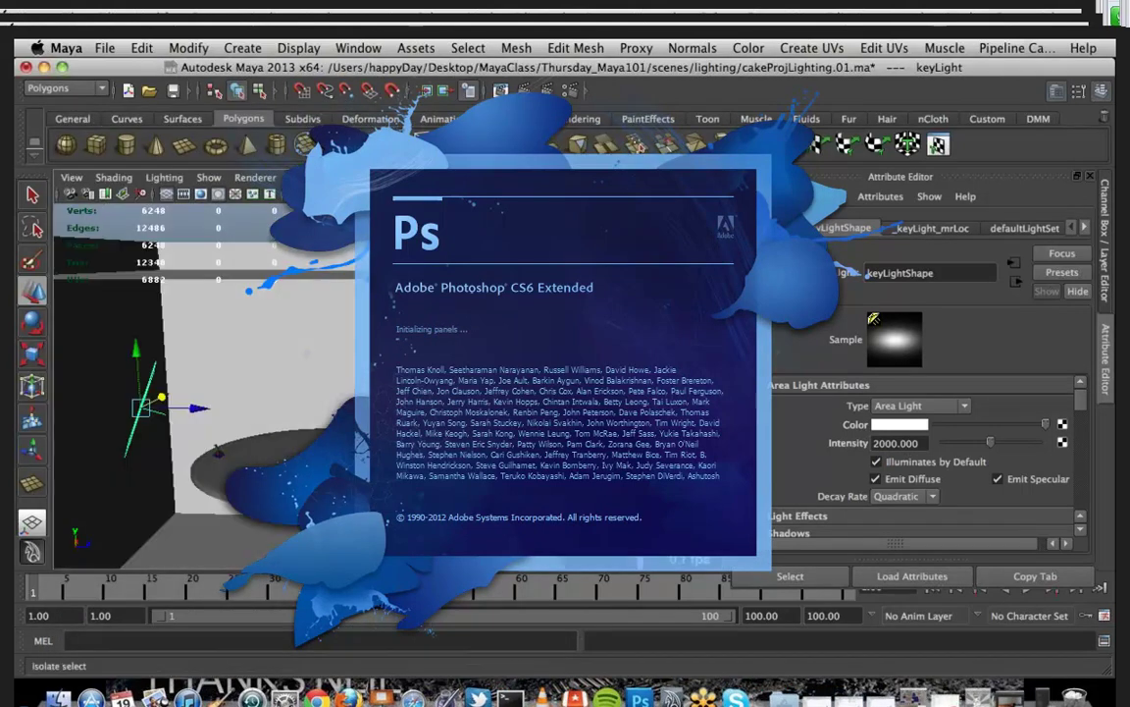
Step: Back in Maya, create a new area light from the Create > Lights menu
key("super+h")
key("space")
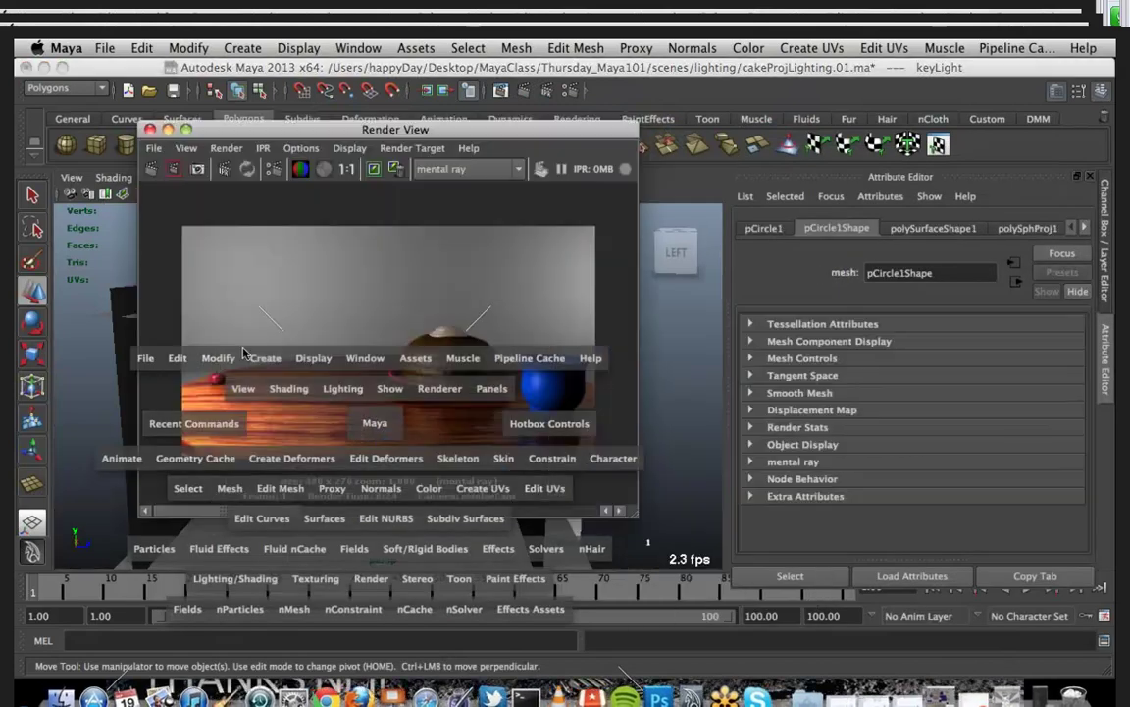
left_click(265, 358)
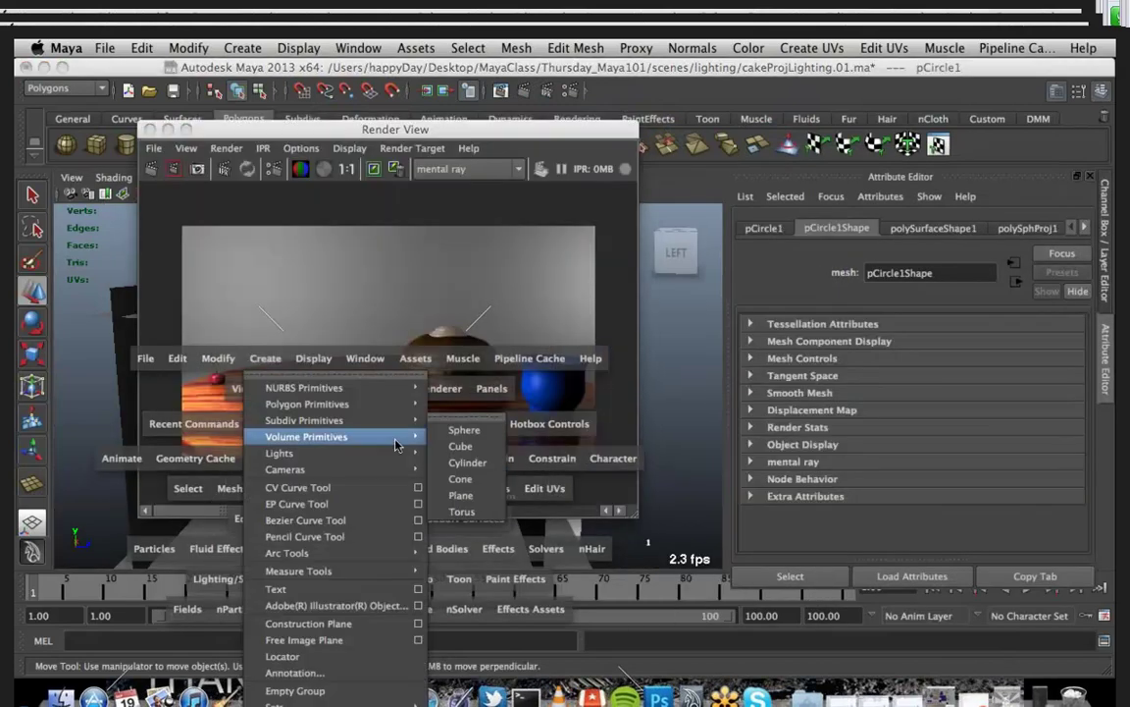
mouse_move(295, 452)
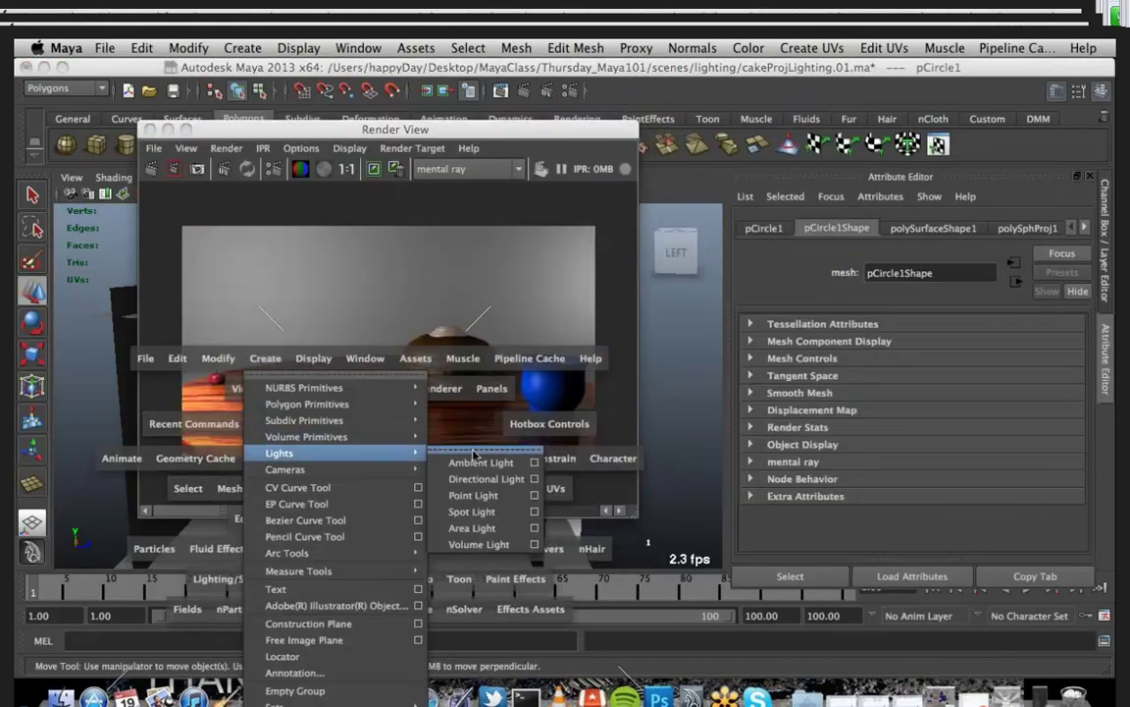
left_click(512, 531)
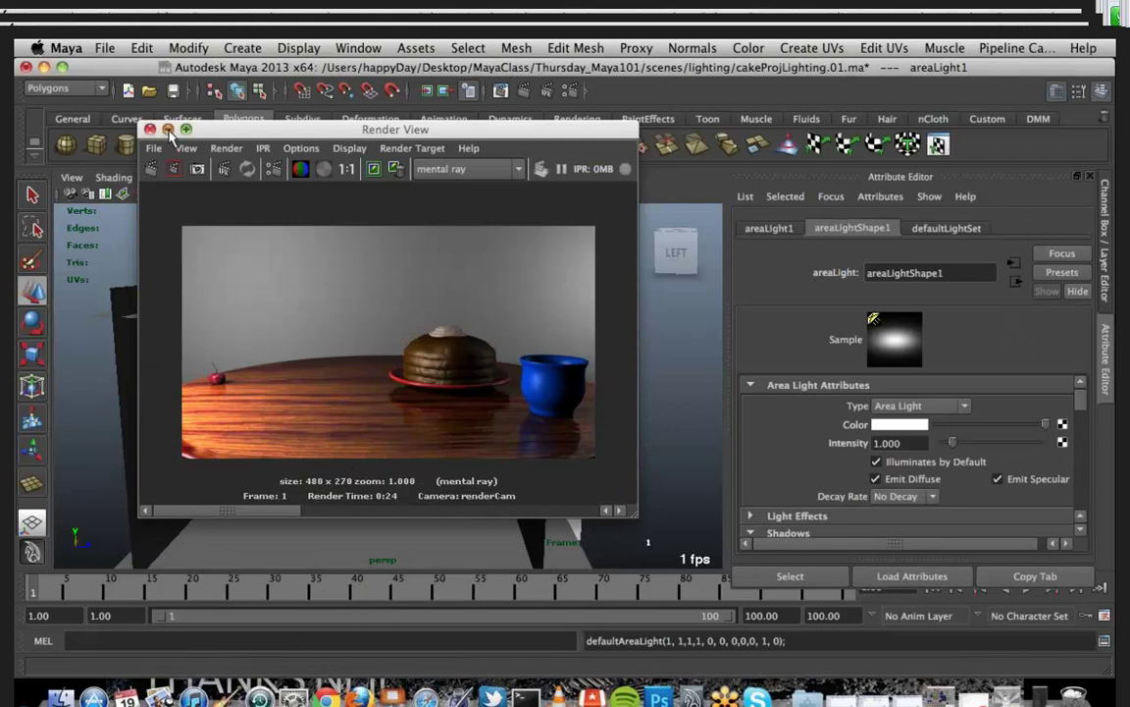
Step: Move and rotate areaLight1 so it sits on the tabletop beside the cake
left_click(169, 130)
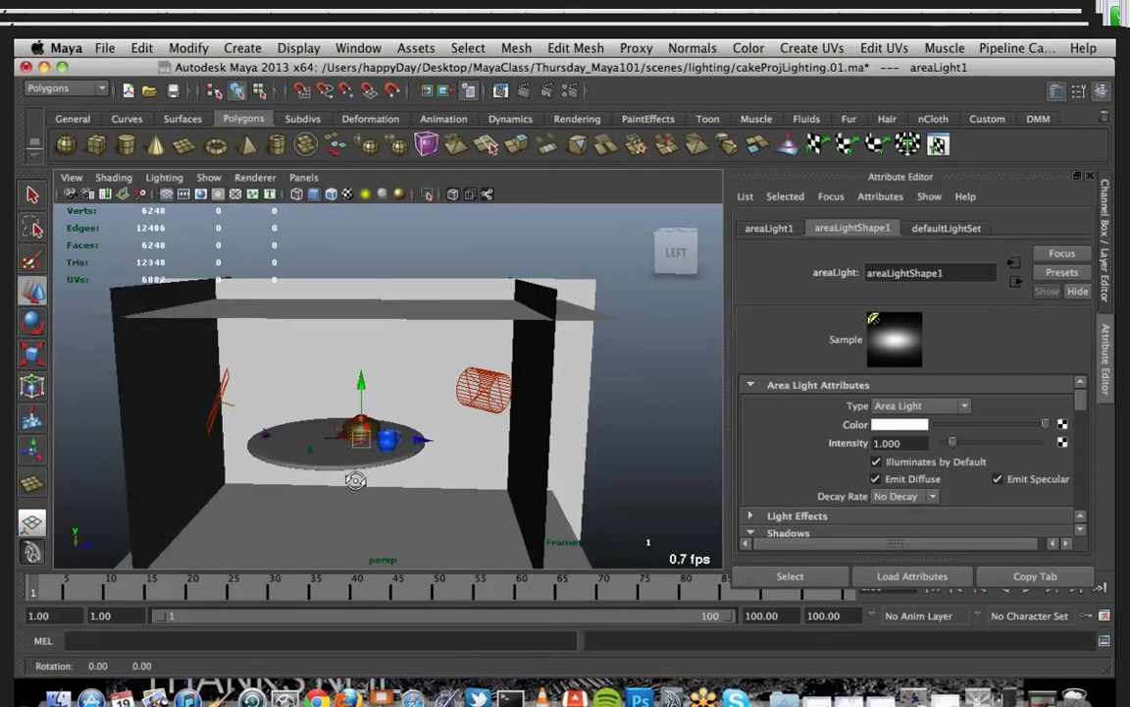
scroll(369, 413, "up", 3)
left_click_drag(364, 415, 703, 501)
key("super+n")
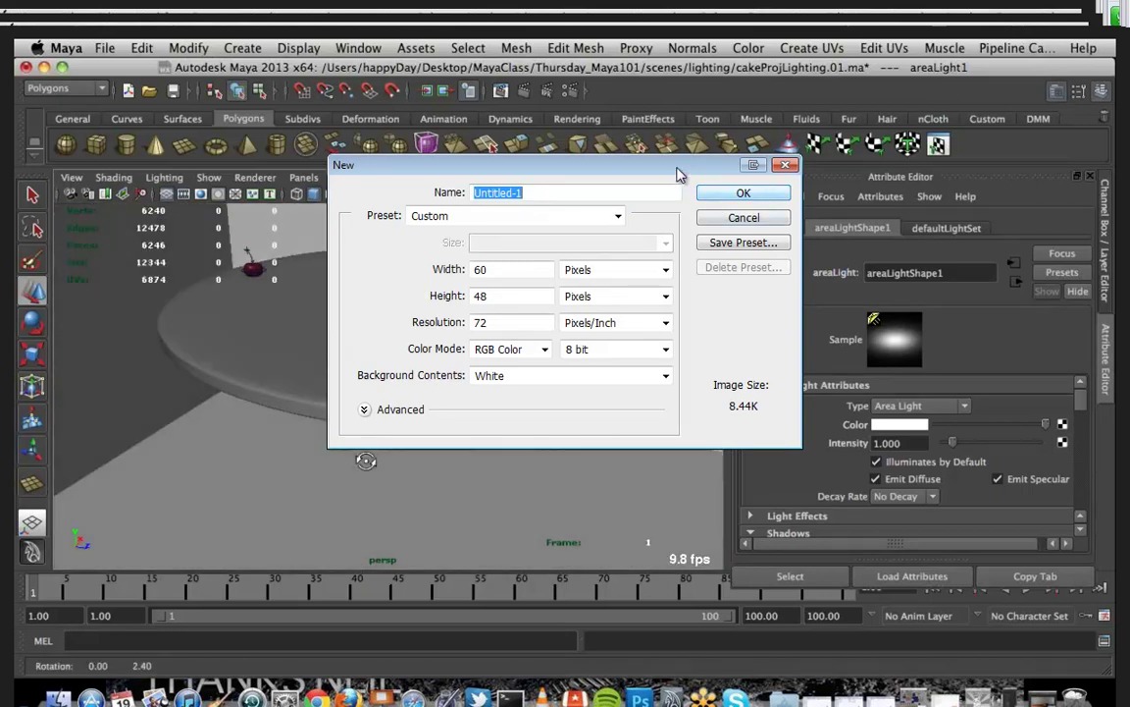
key("Escape")
key("e")
left_click_drag(295, 351, 390, 247)
key("w")
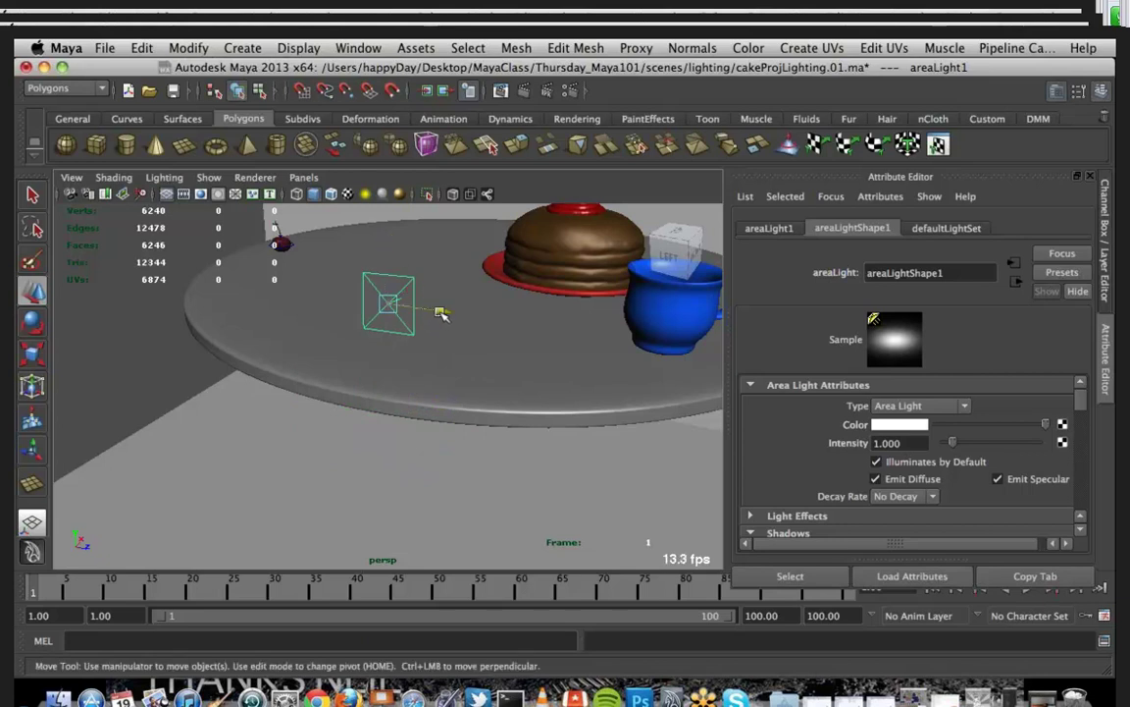
left_click_drag(442, 315, 652, 311)
mouse_move(546, 285)
left_mouse_down()
mouse_move(502, 429)
mouse_move(531, 287)
left_mouse_up()
left_click(581, 318)
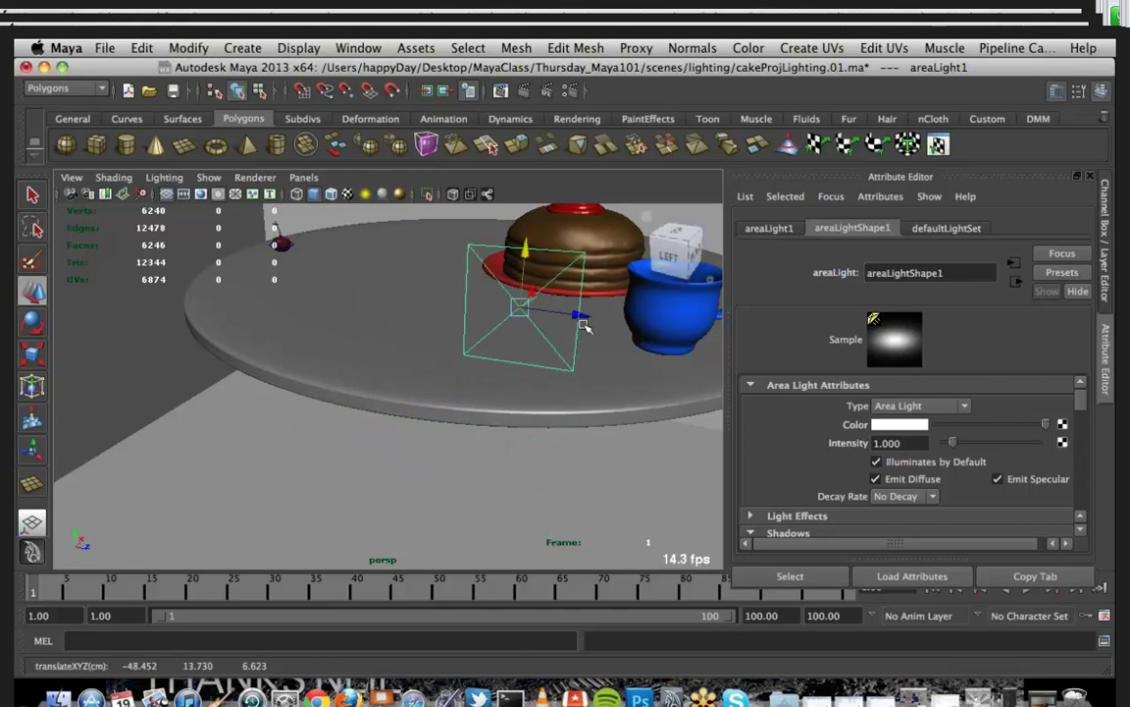
left_click_drag(581, 319, 541, 306)
Step: Shift areaLight1 in front of the cup and further left, then scale and angle it
key("e")
key("w")
left_click_drag(567, 317, 646, 324)
left_click_drag(645, 402, 462, 387, "alt")
left_click_drag(525, 278, 397, 287)
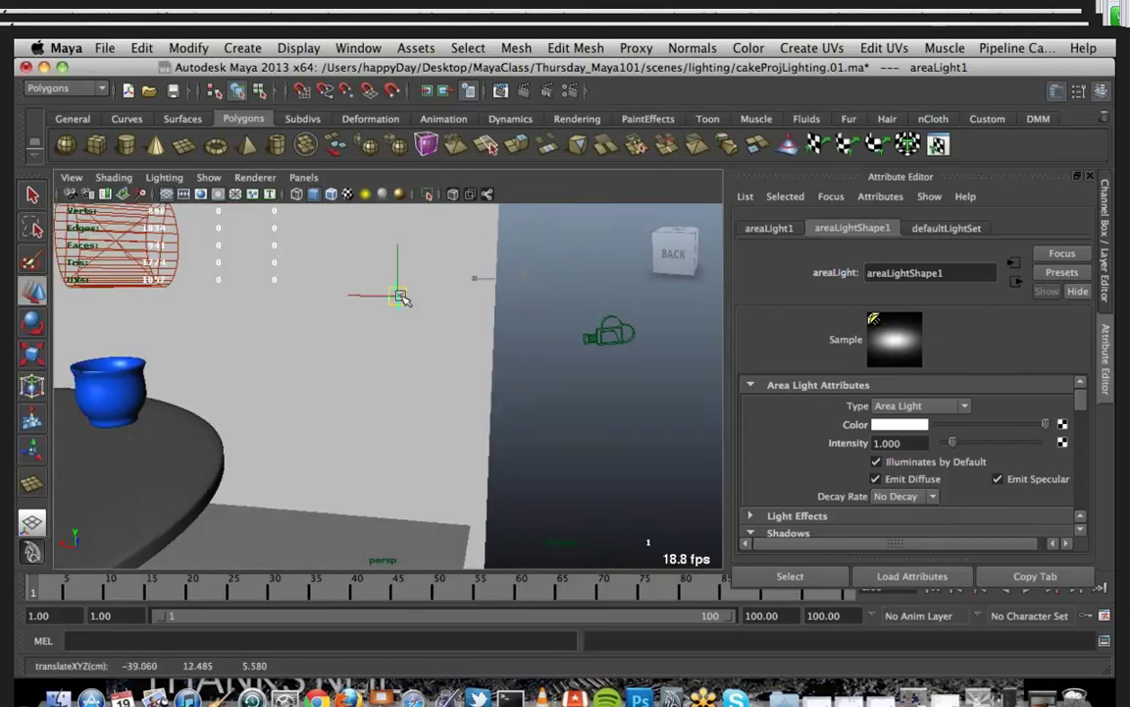
left_click_drag(386, 349, 550, 345, "alt")
key("e")
key("r")
key("e")
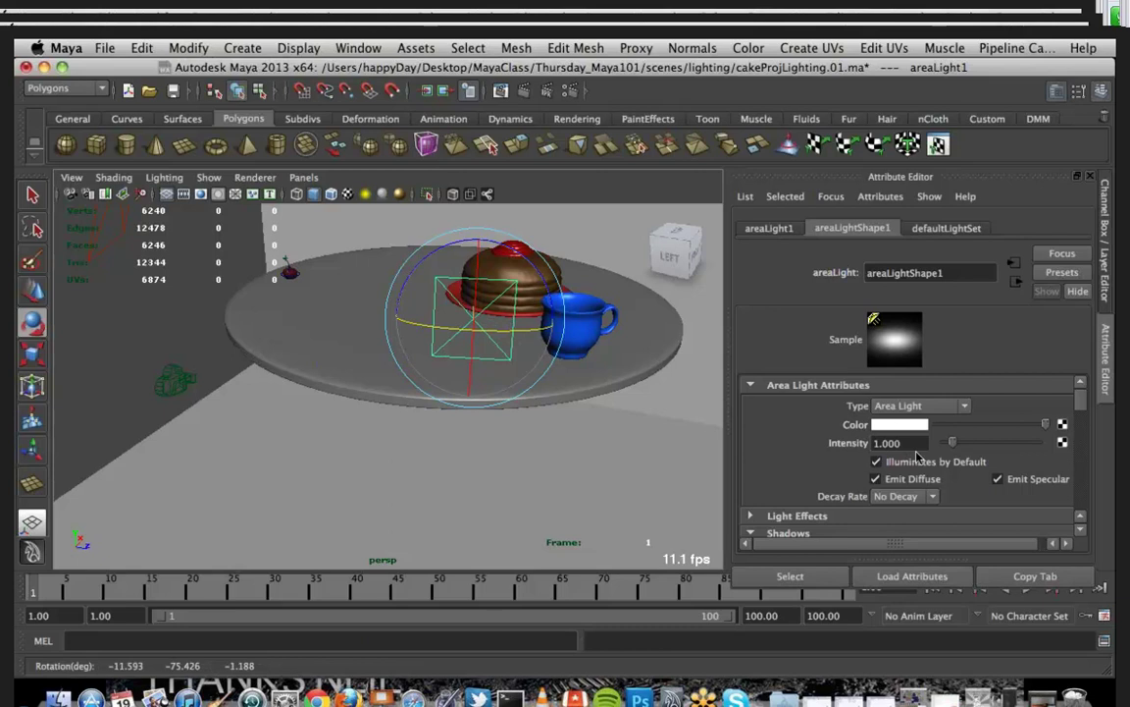
Step: Set areaLight1 intensity to 500 with Quadratic decay rate
left_click(817, 439)
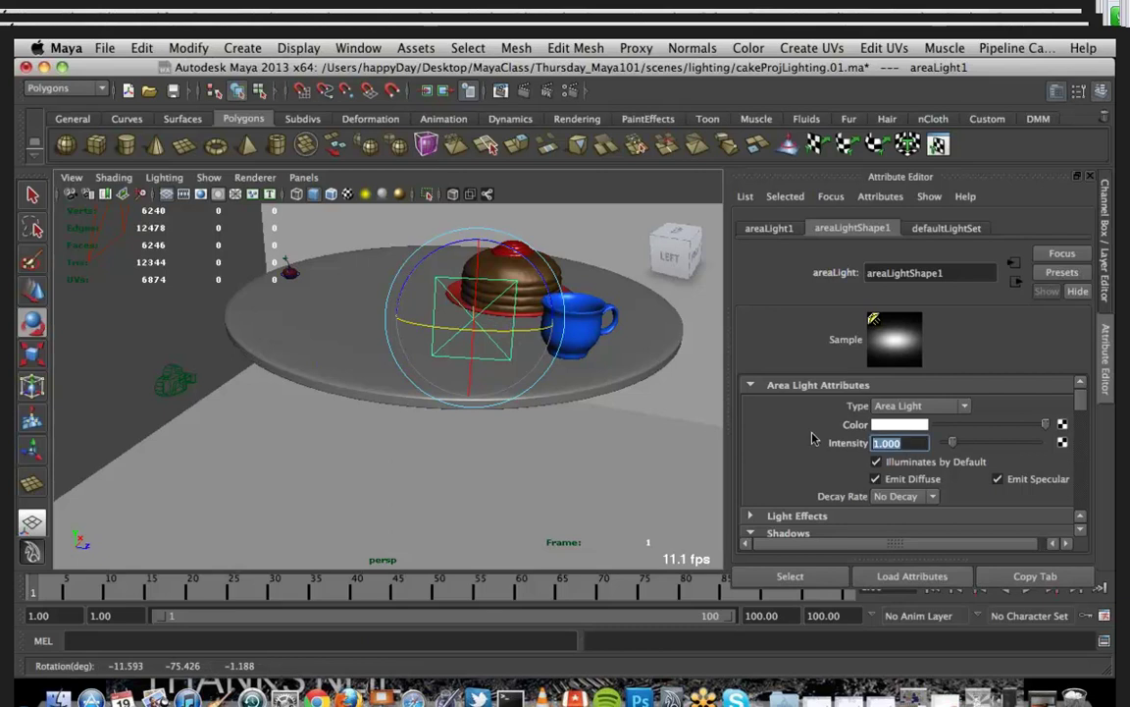
type("500")
key("Return")
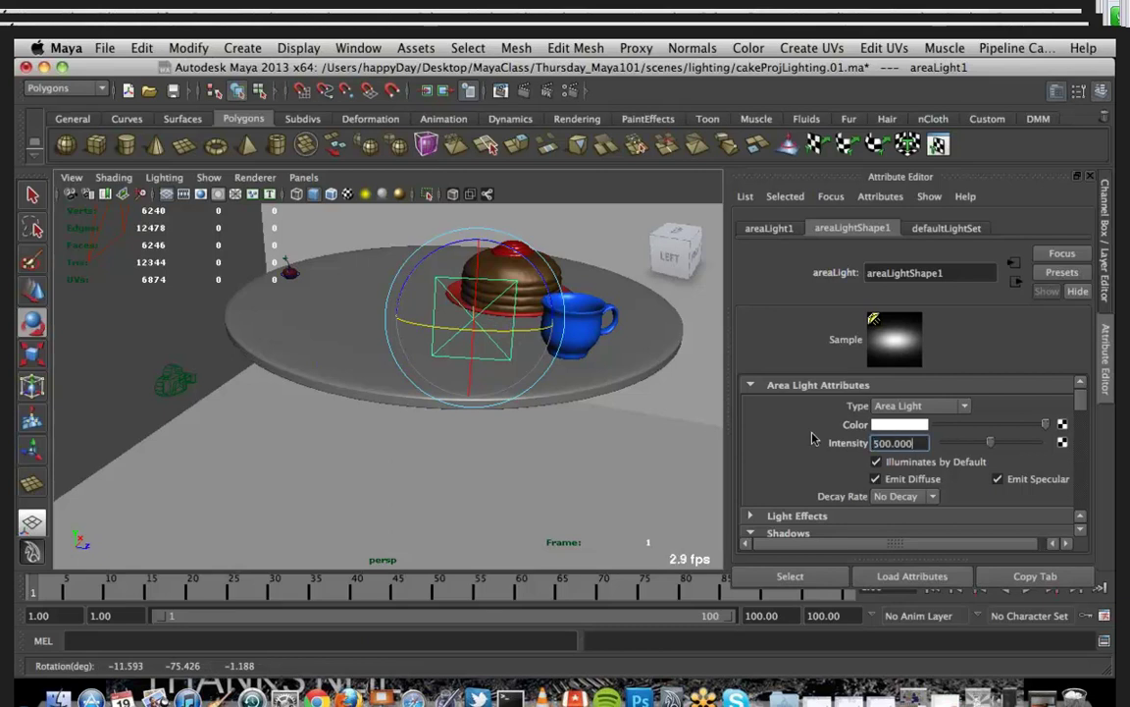
left_click(900, 495)
left_click(929, 531)
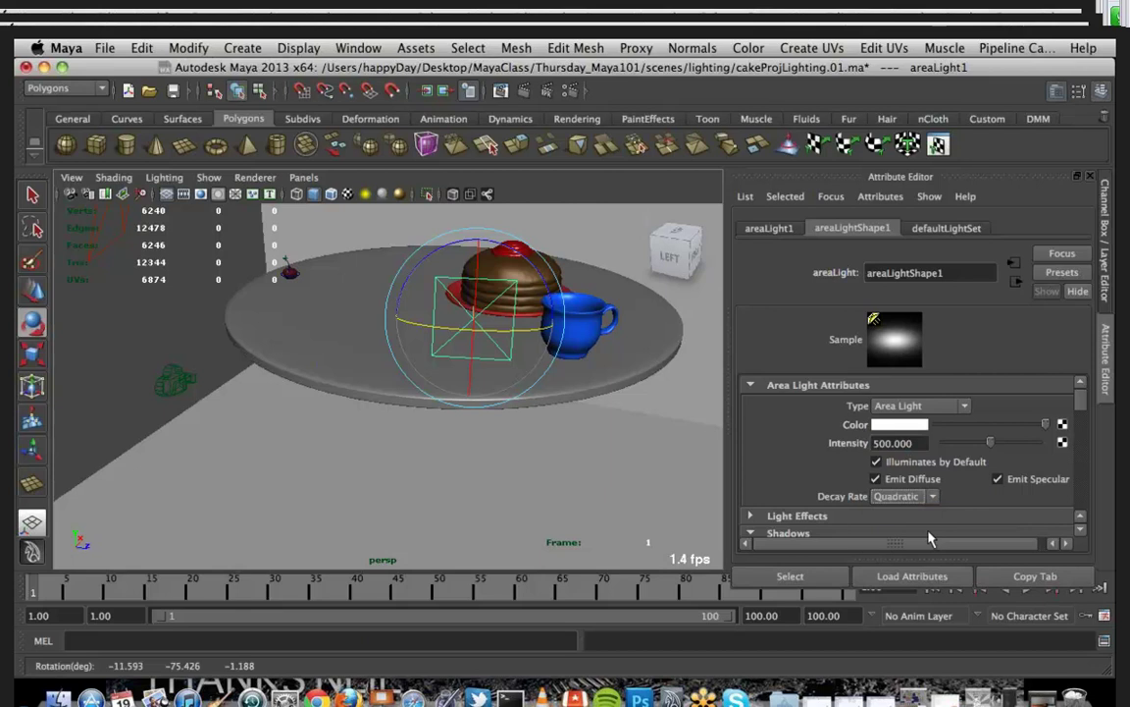
Step: Enable ray-traced shadows with 32 shadow rays and a ray depth limit of 12
scroll(992, 493, "down", 3)
scroll(991, 495, "down", 8)
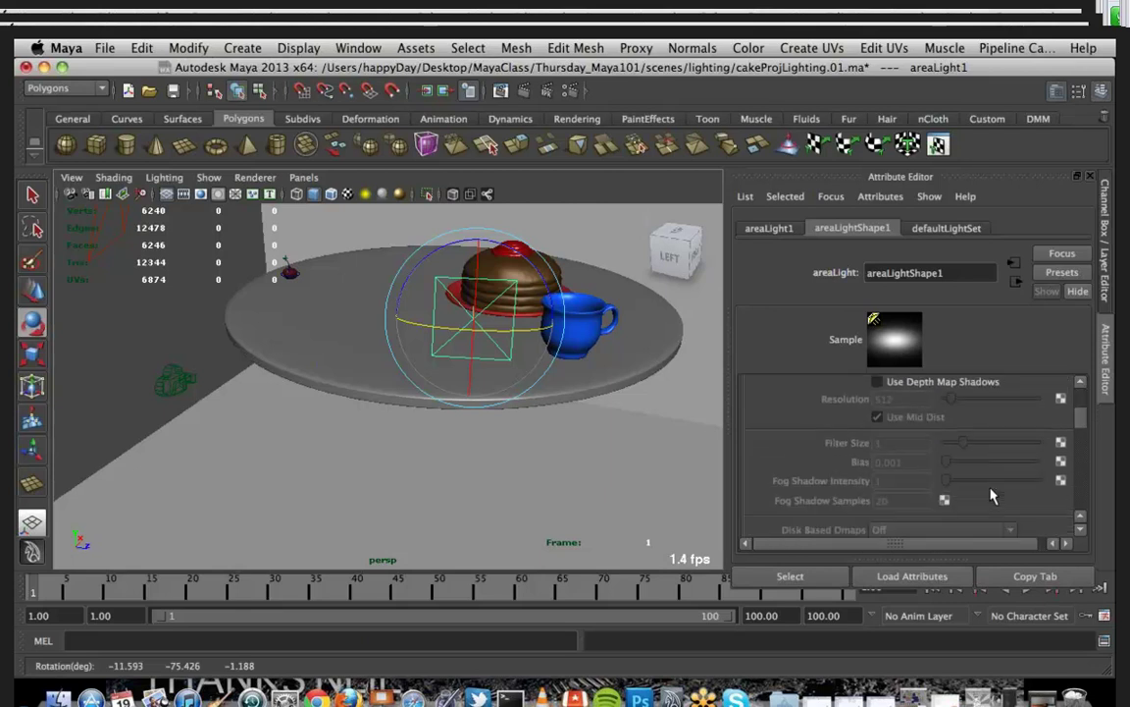
scroll(882, 449, "down", 2)
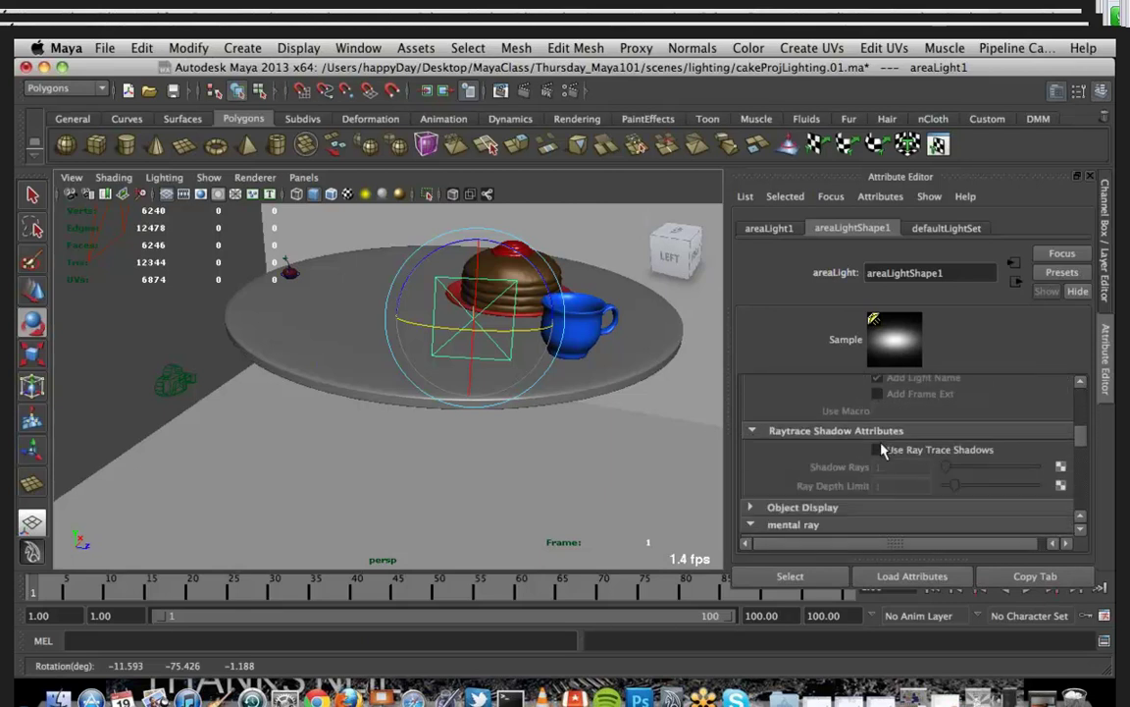
left_click(877, 450)
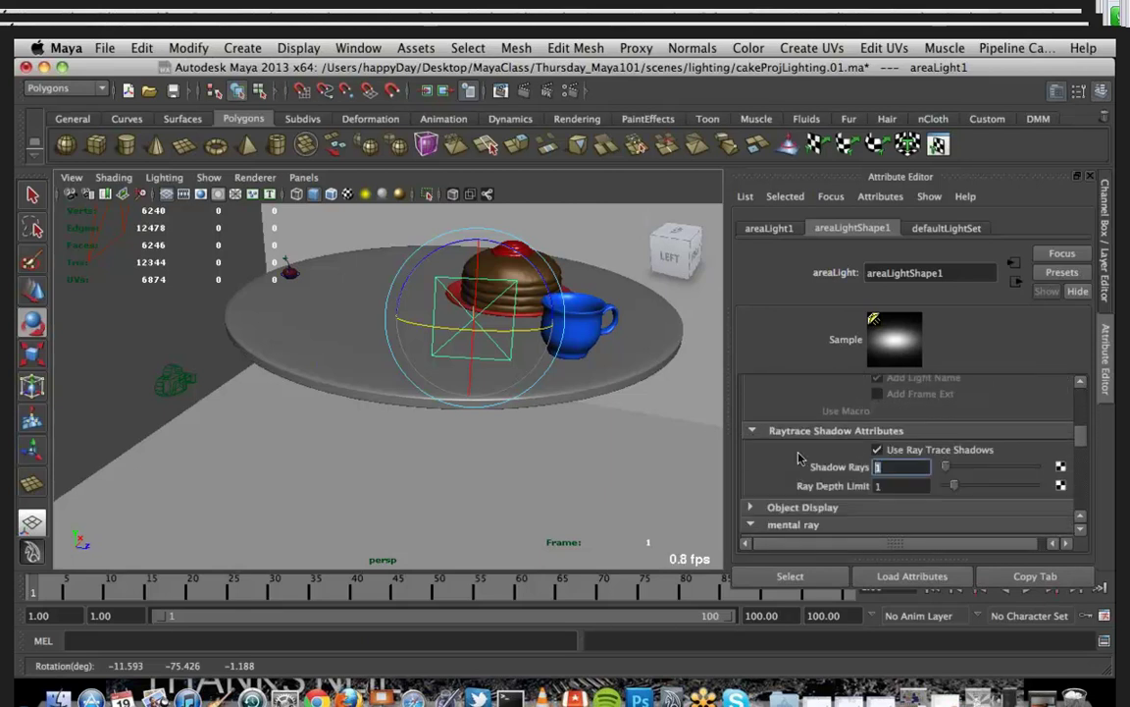
type("32")
key("Tab")
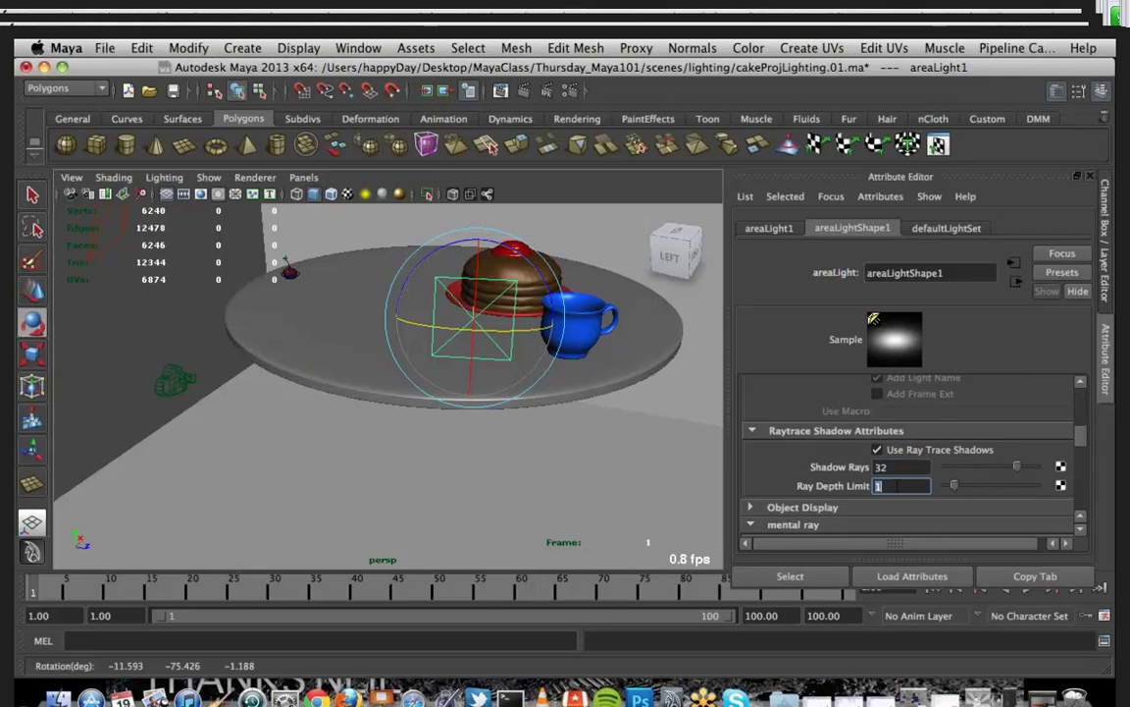
type("12")
Step: Turn on Use Light Shape and make the shape Visible in mental ray
scroll(949, 470, "down", 2)
scroll(949, 469, "down", 4)
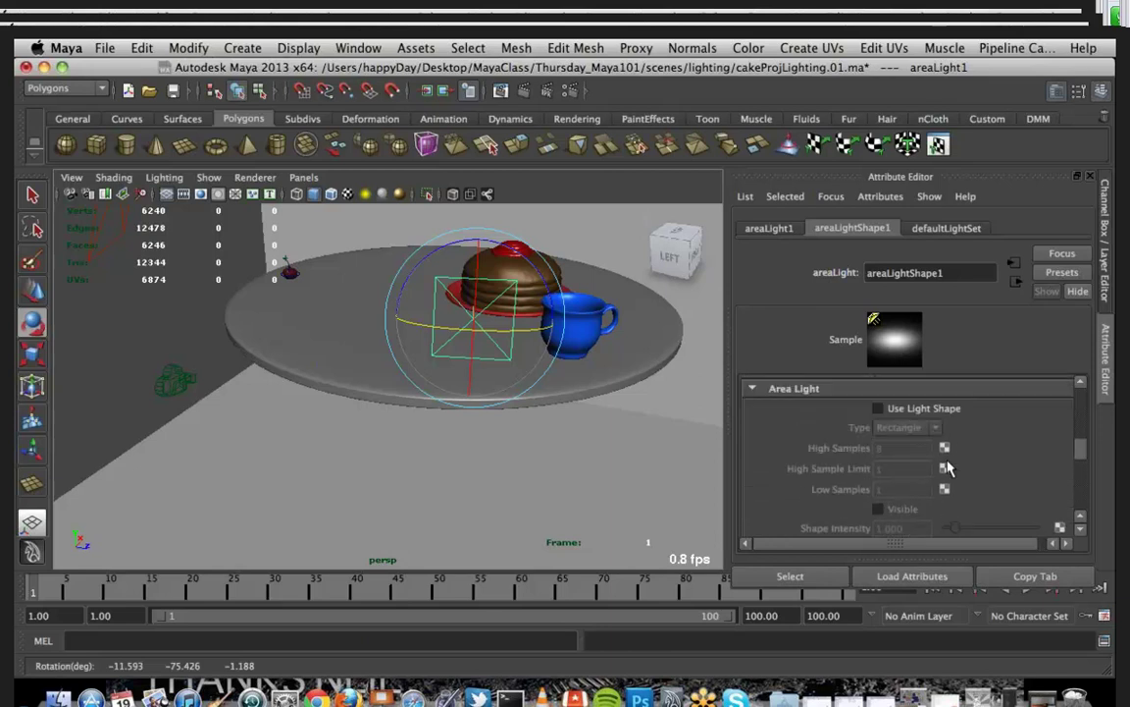
left_click(878, 408)
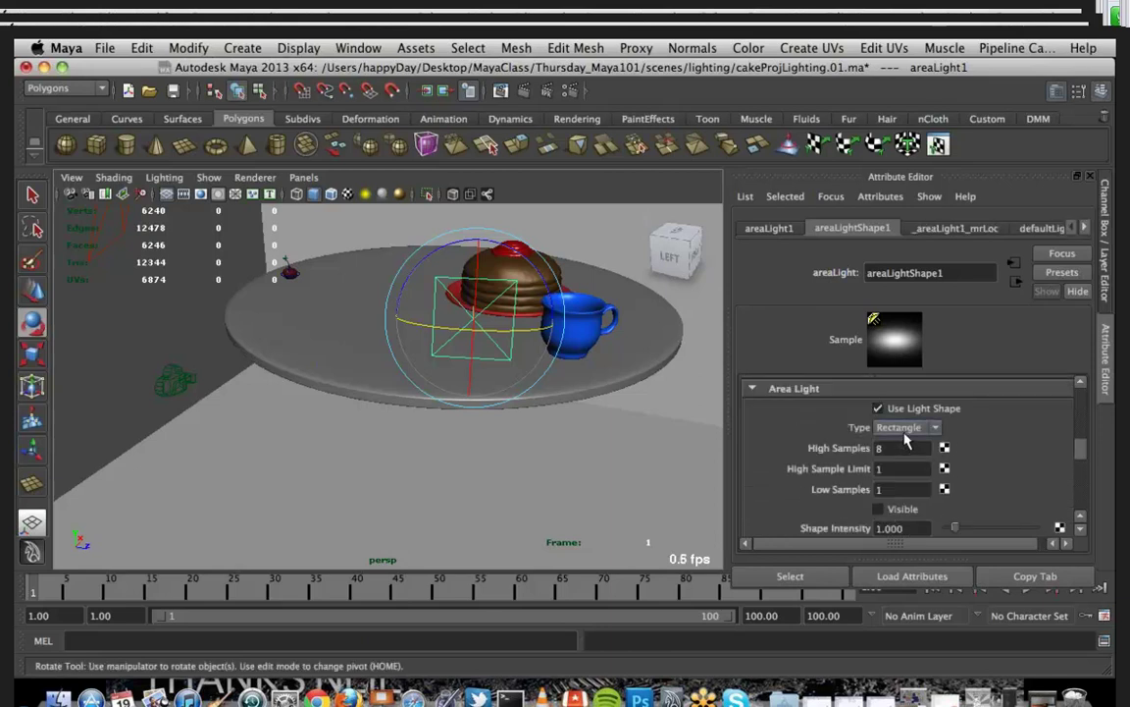
left_click(882, 509)
scroll(919, 518, "down", 2)
scroll(930, 508, "down", 3)
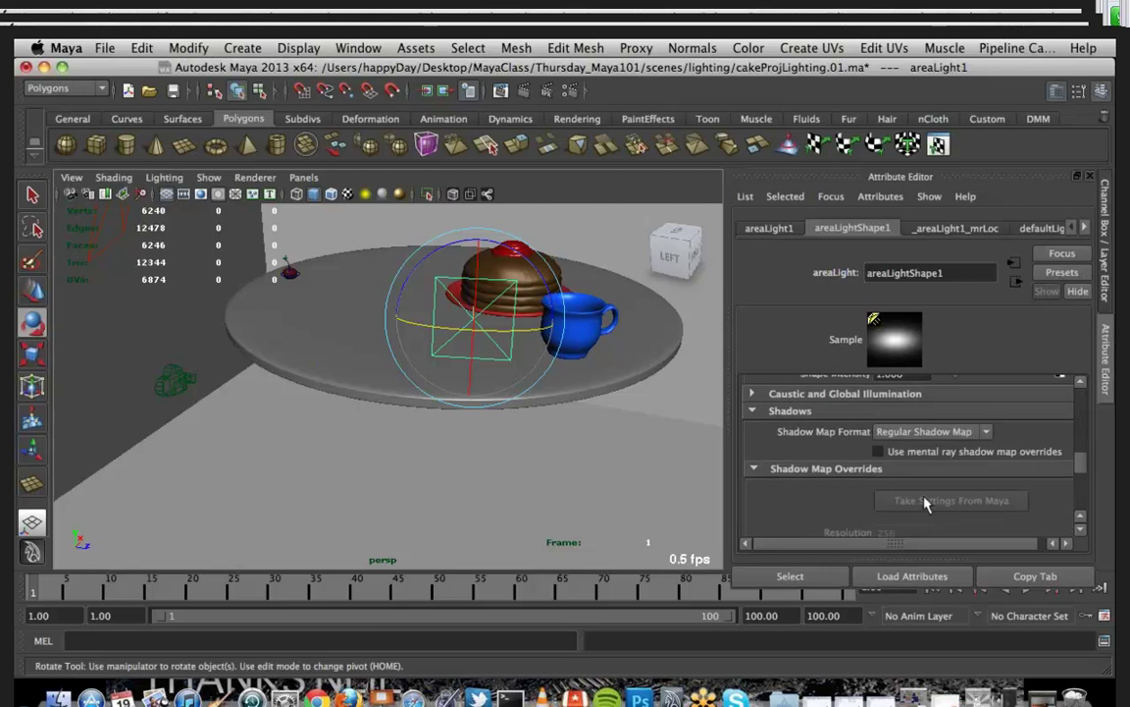
left_click(299, 180)
mouse_move(353, 193)
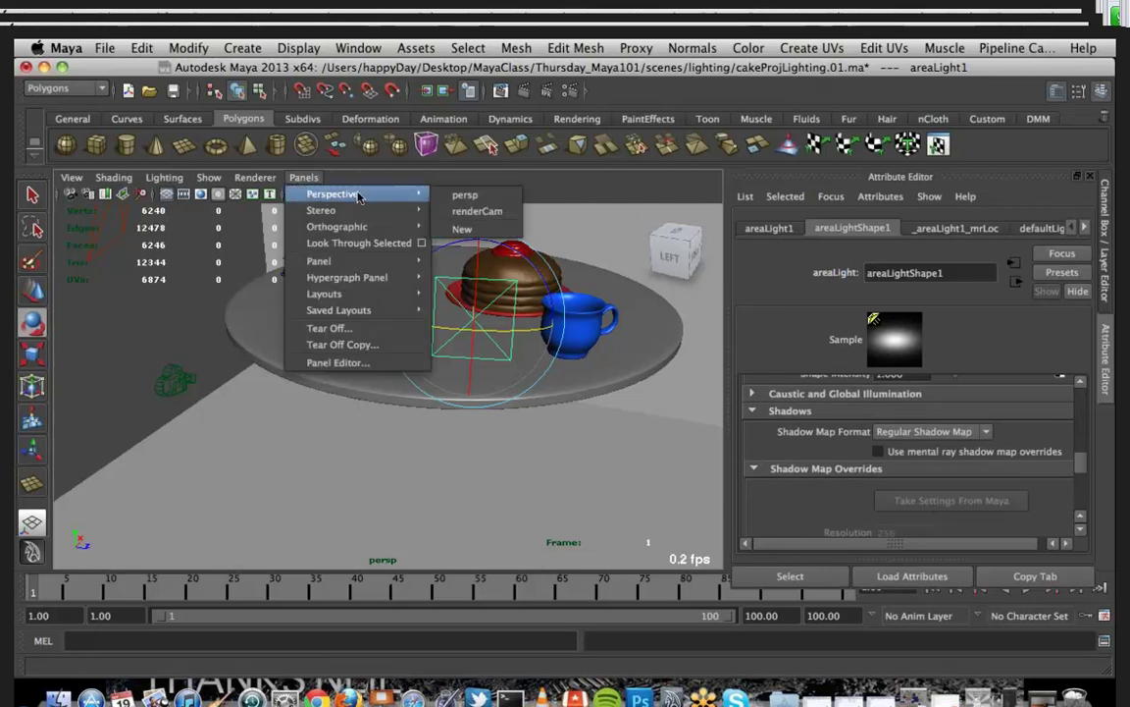
Step: Render the frame through renderCam with mental ray, then open Render Settings on the Common tab
left_click(469, 211)
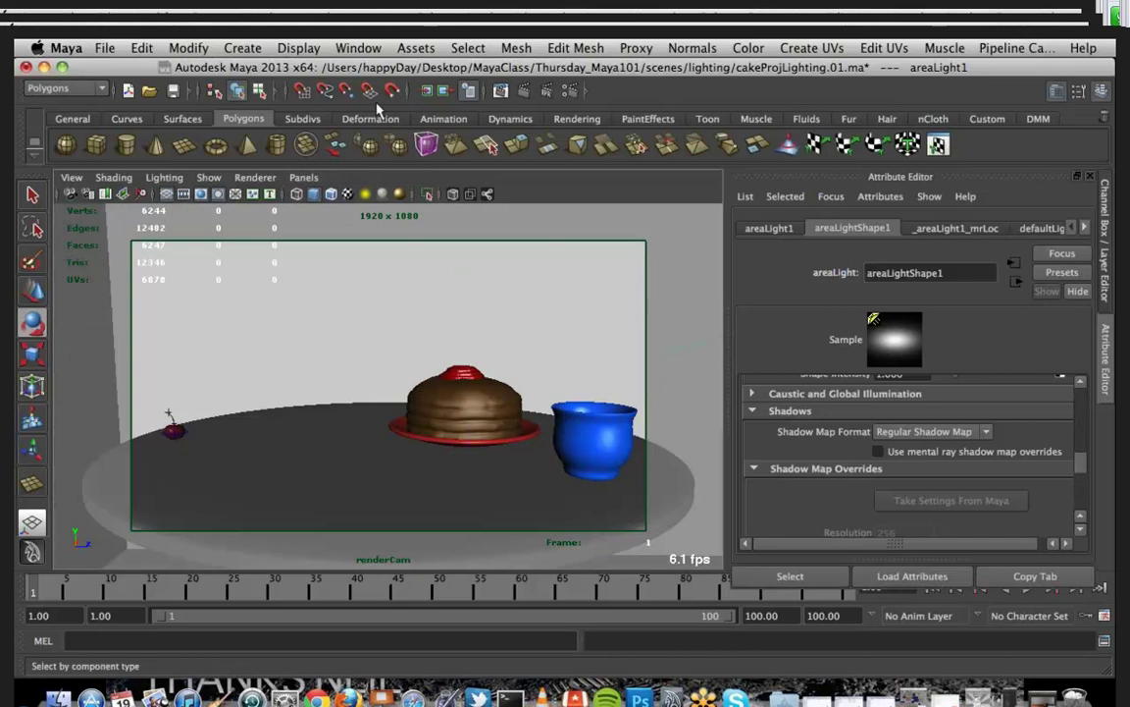
left_click(527, 92)
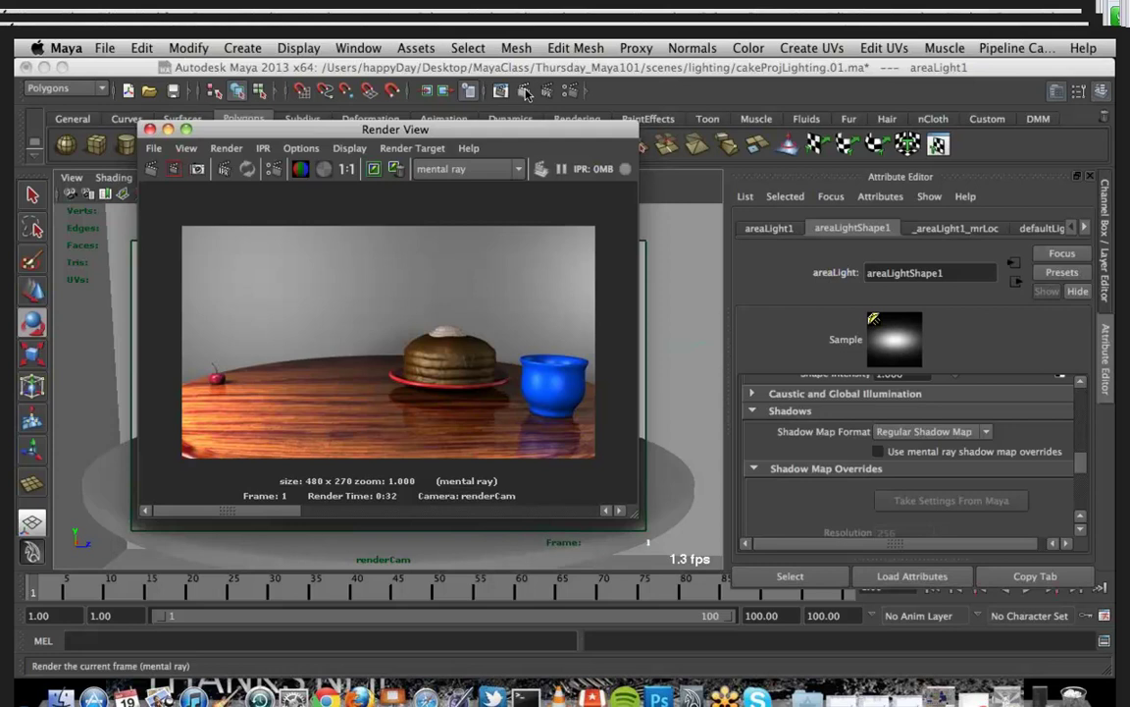
left_click(573, 91)
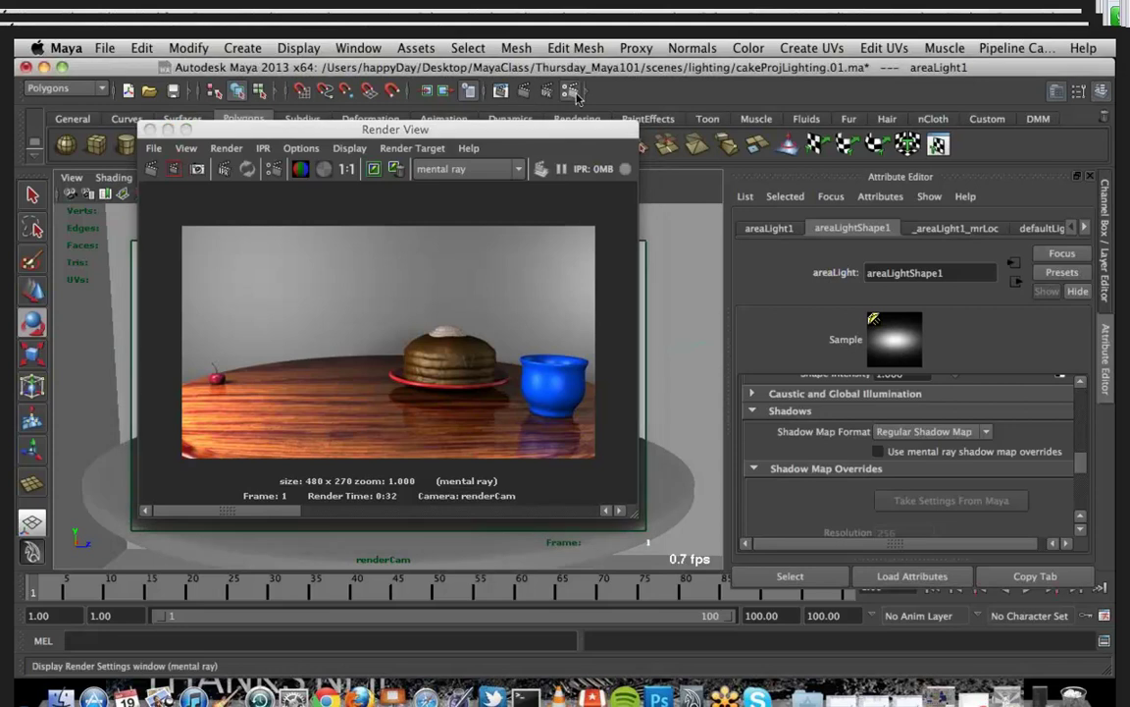
left_click(147, 159)
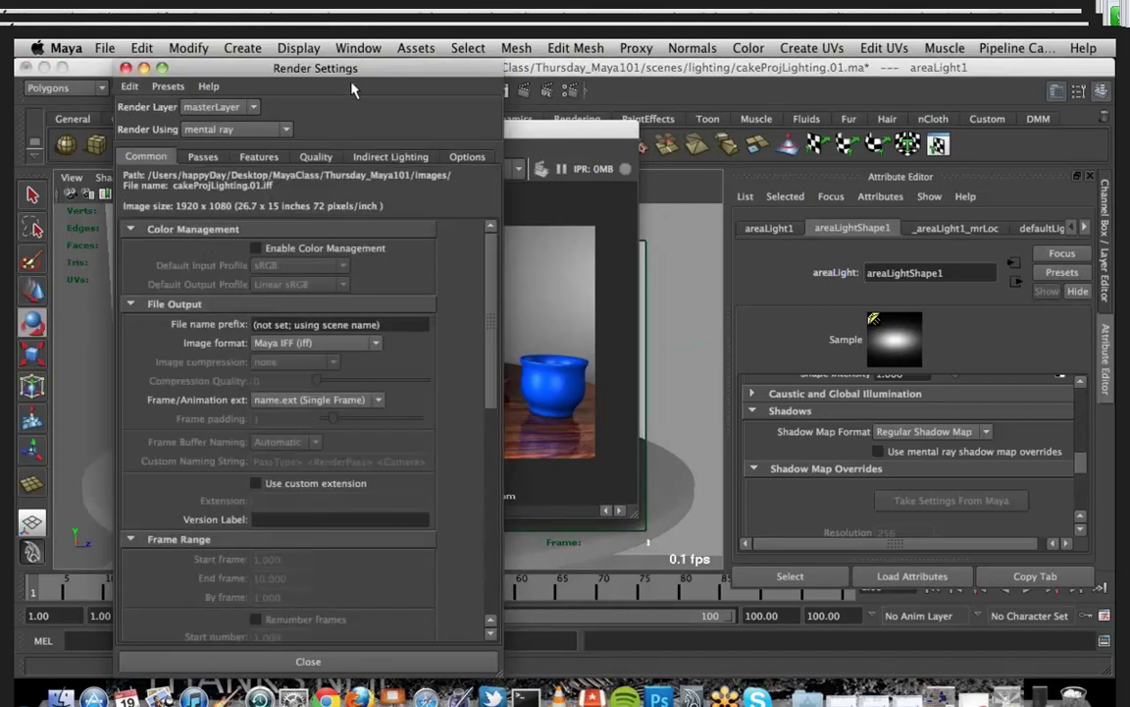
left_click_drag(362, 70, 862, 122)
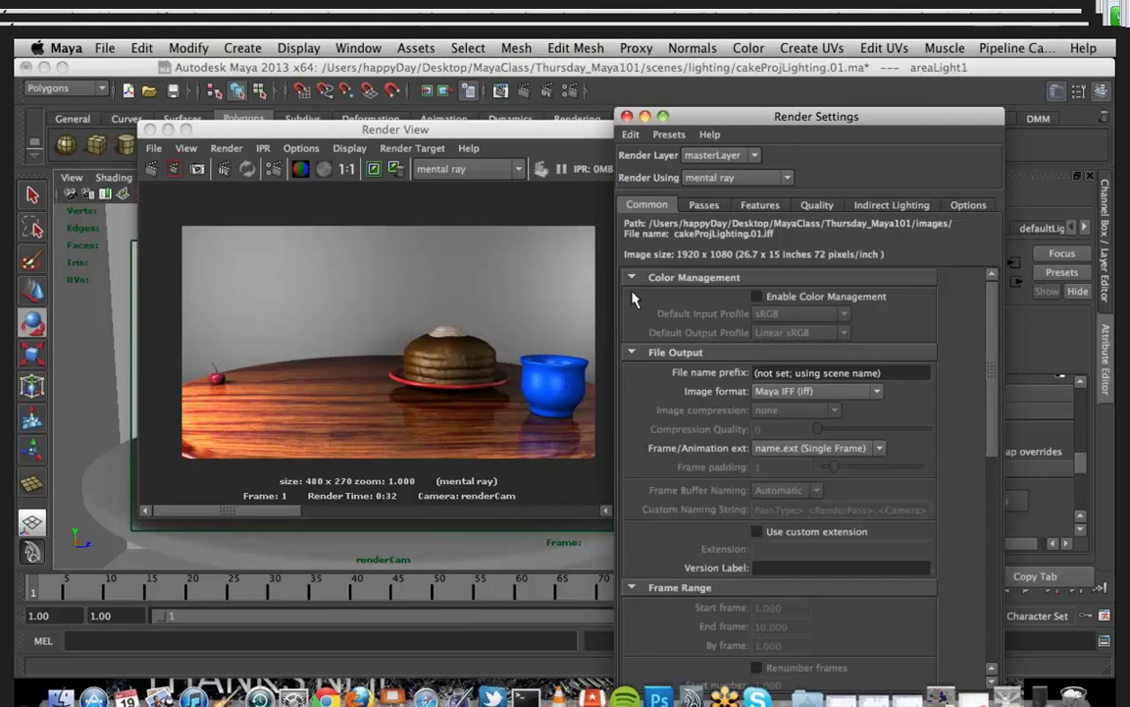
Step: Close Render Settings and Render View, switch to persp, and set areaLight1 intensity to 300
left_click(645, 116)
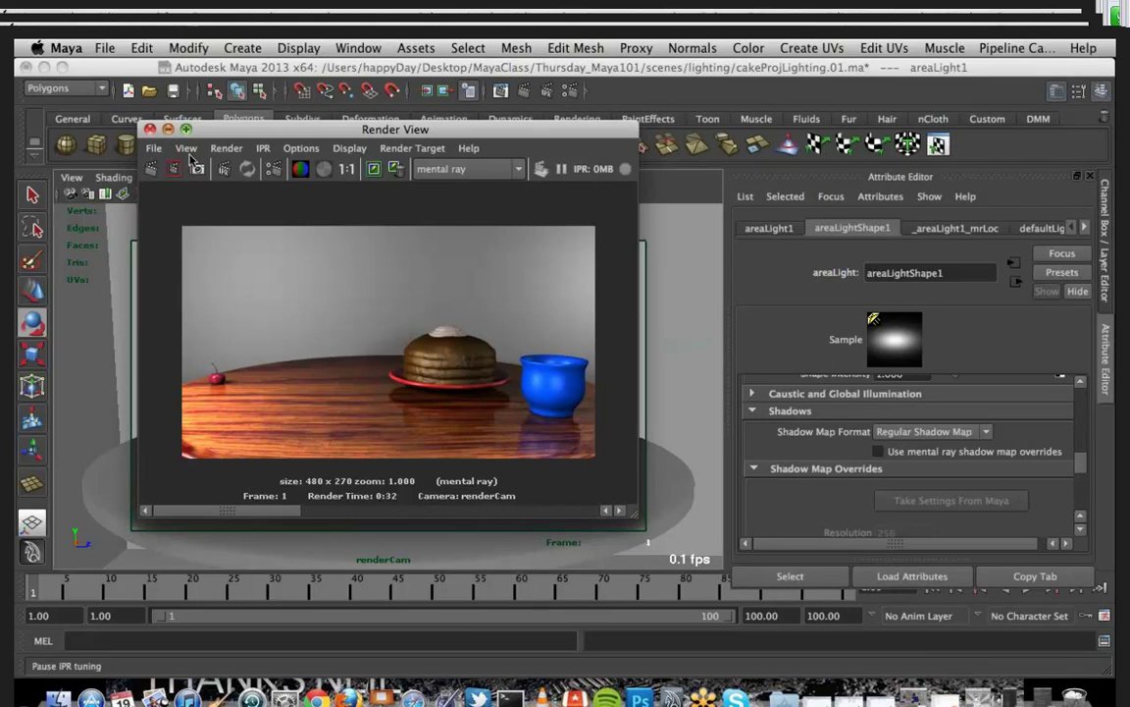
left_click(168, 130)
left_click(301, 179)
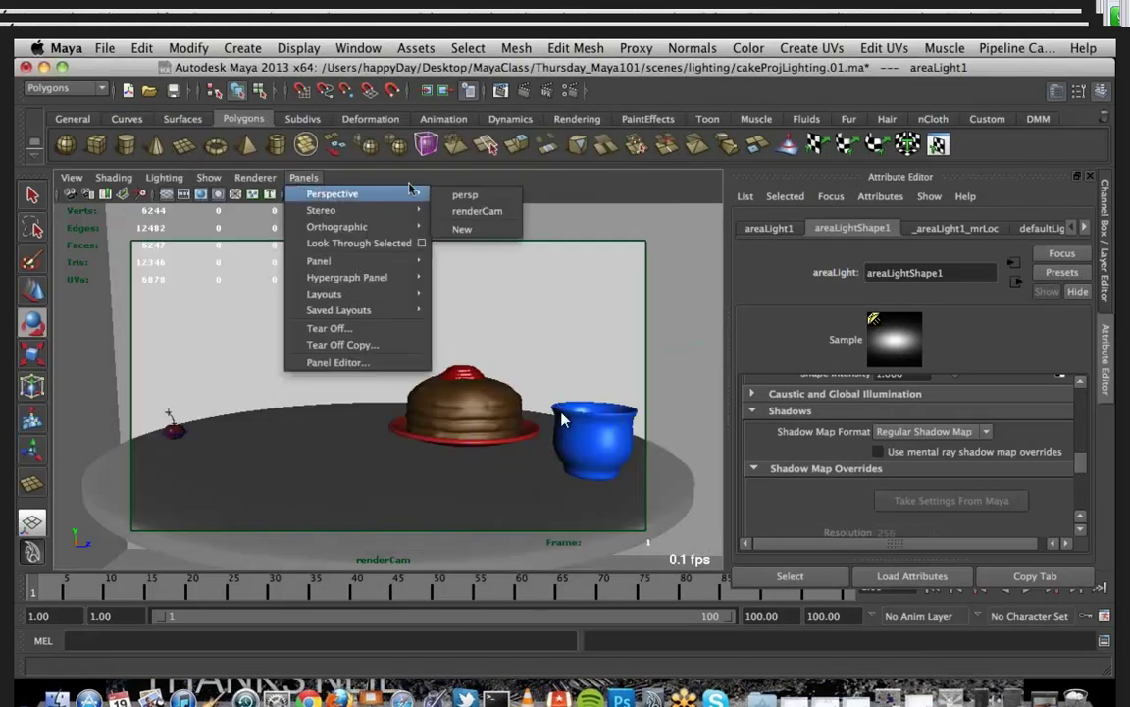
left_click(469, 191)
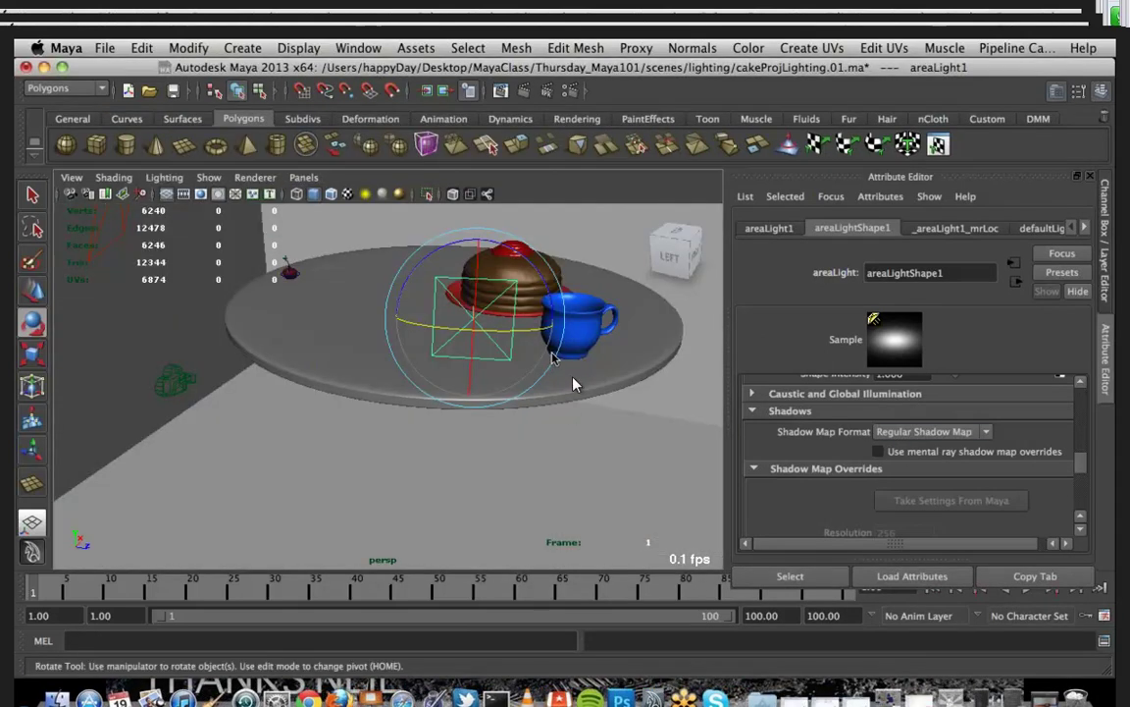
scroll(947, 431, "down", 5)
scroll(947, 432, "up", 5)
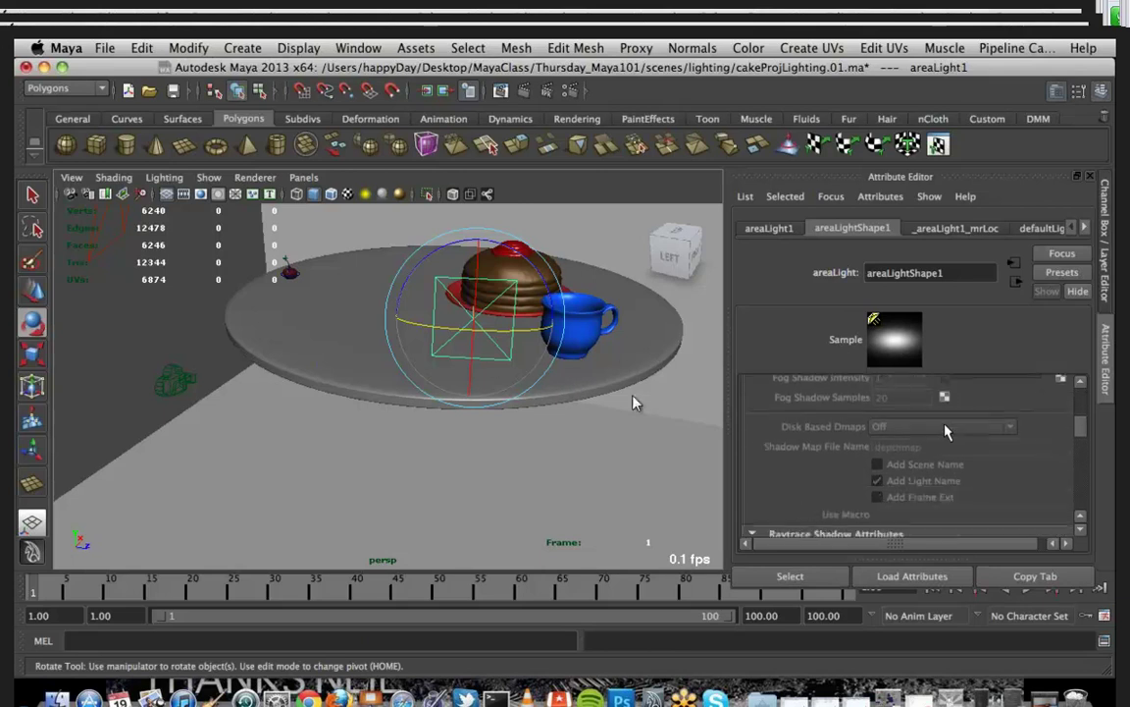
scroll(947, 432, "up", 3)
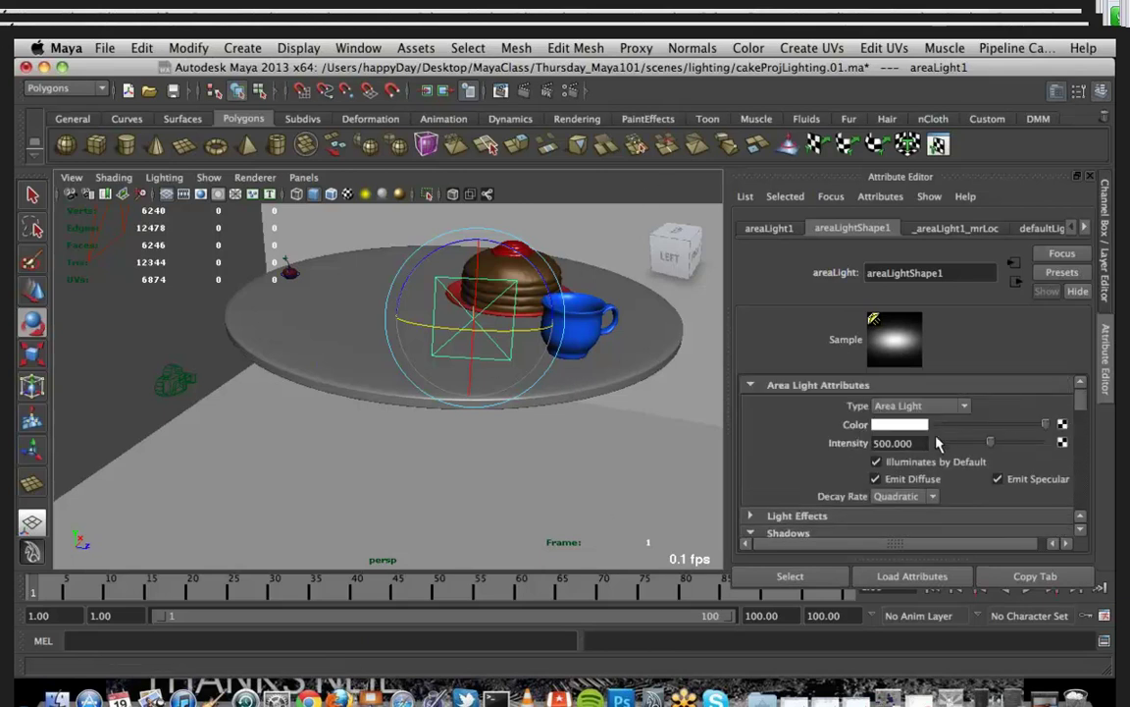
left_click_drag(926, 442, 793, 446)
type("300")
key("Return")
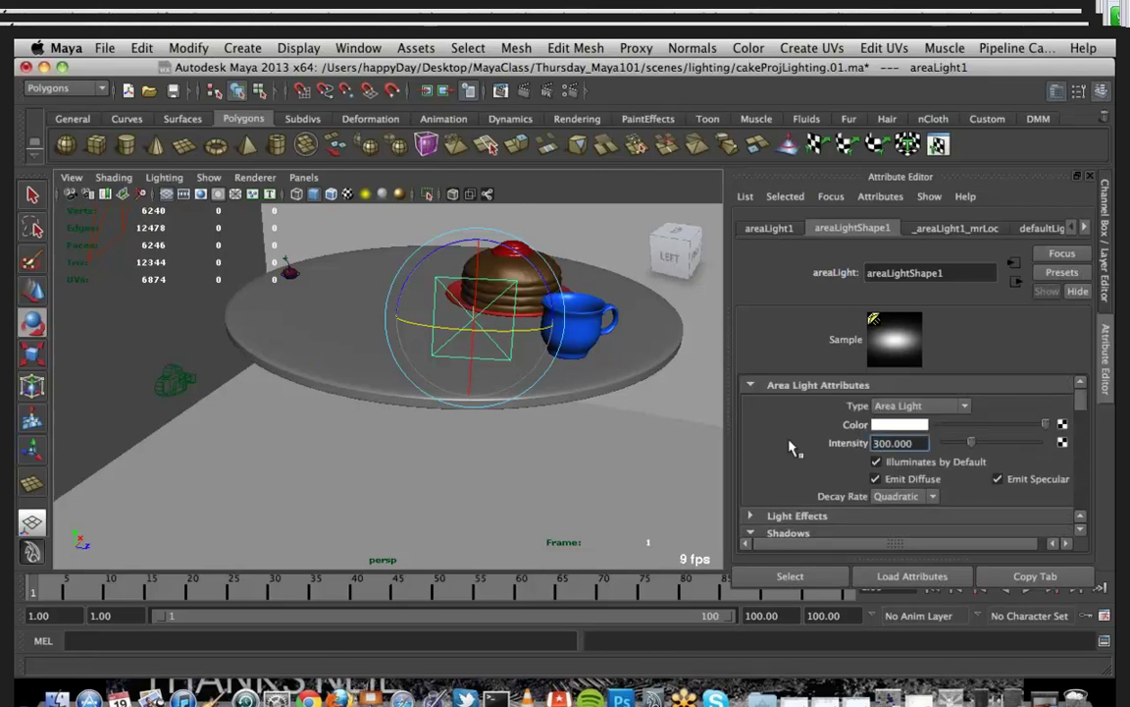
Step: Look through renderCam in the viewport again
left_click(303, 178)
mouse_move(332, 194)
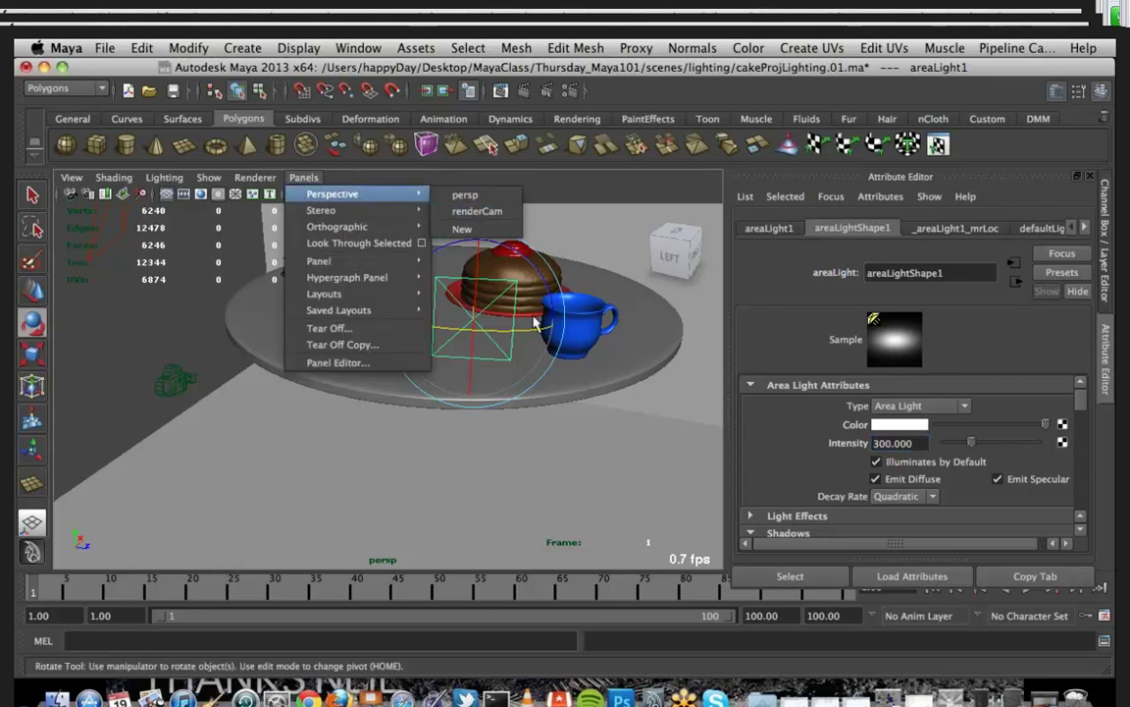
mouse_move(429, 195)
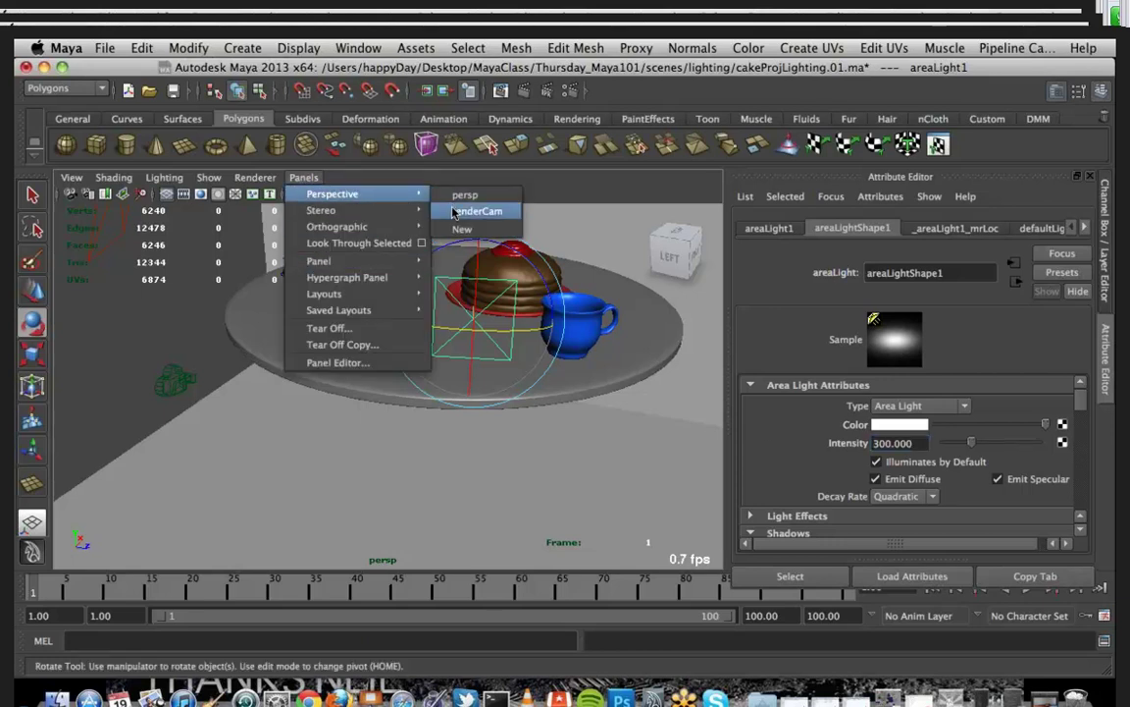
left_click(461, 212)
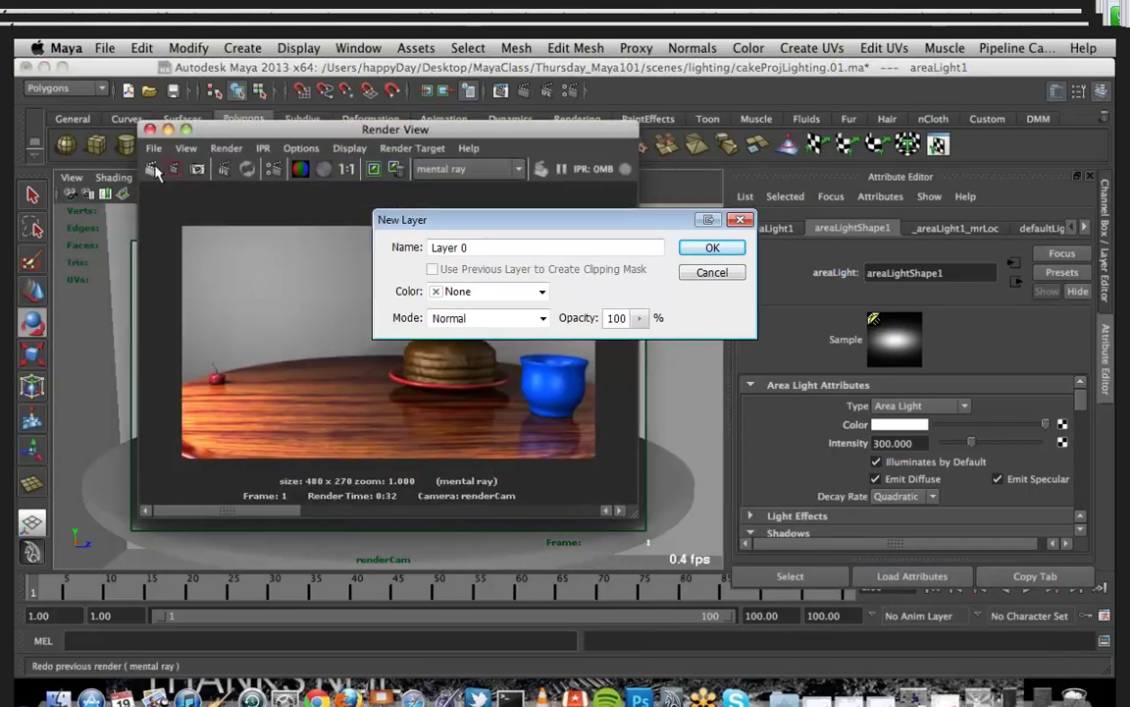
Step: Re-render with areaLight1 at 300, dismiss the stray New Layer dialog, and shift Render View aside
left_click(151, 169)
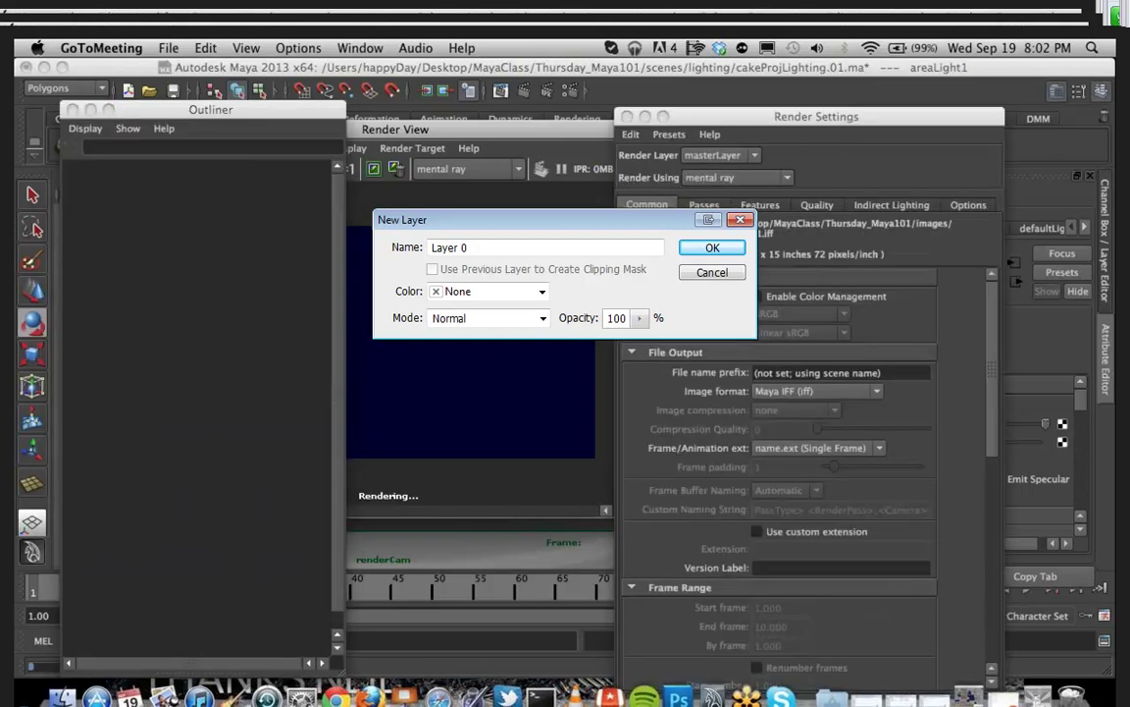
left_click(710, 271)
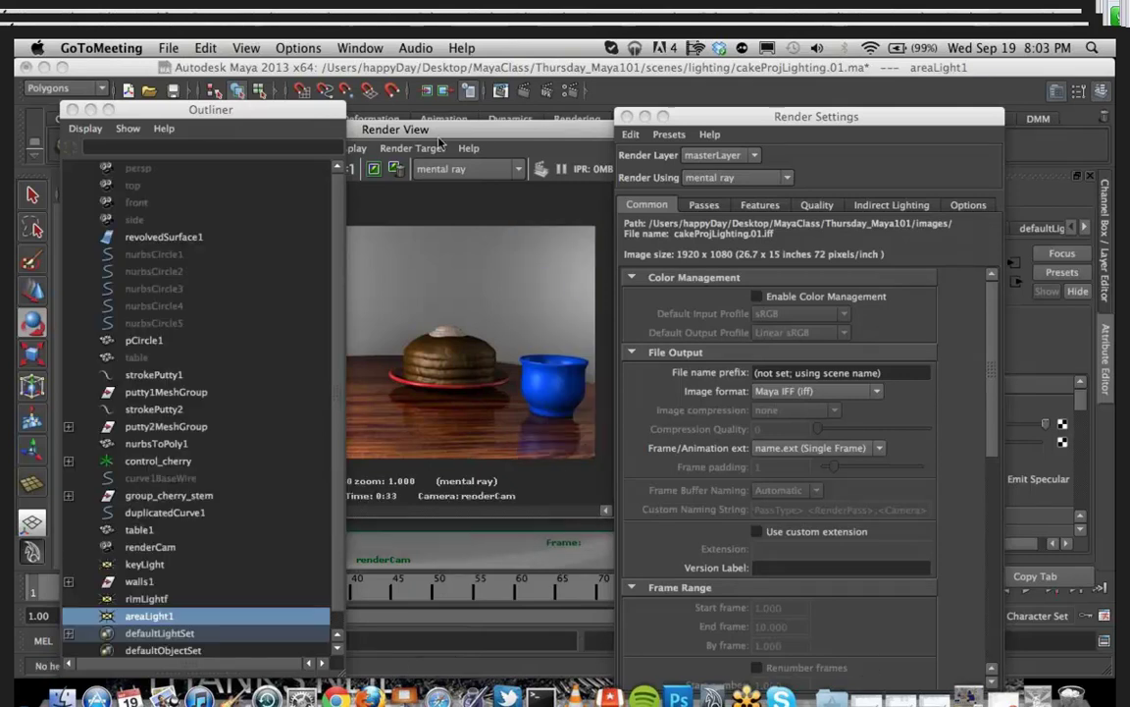
left_click_drag(429, 136, 377, 464)
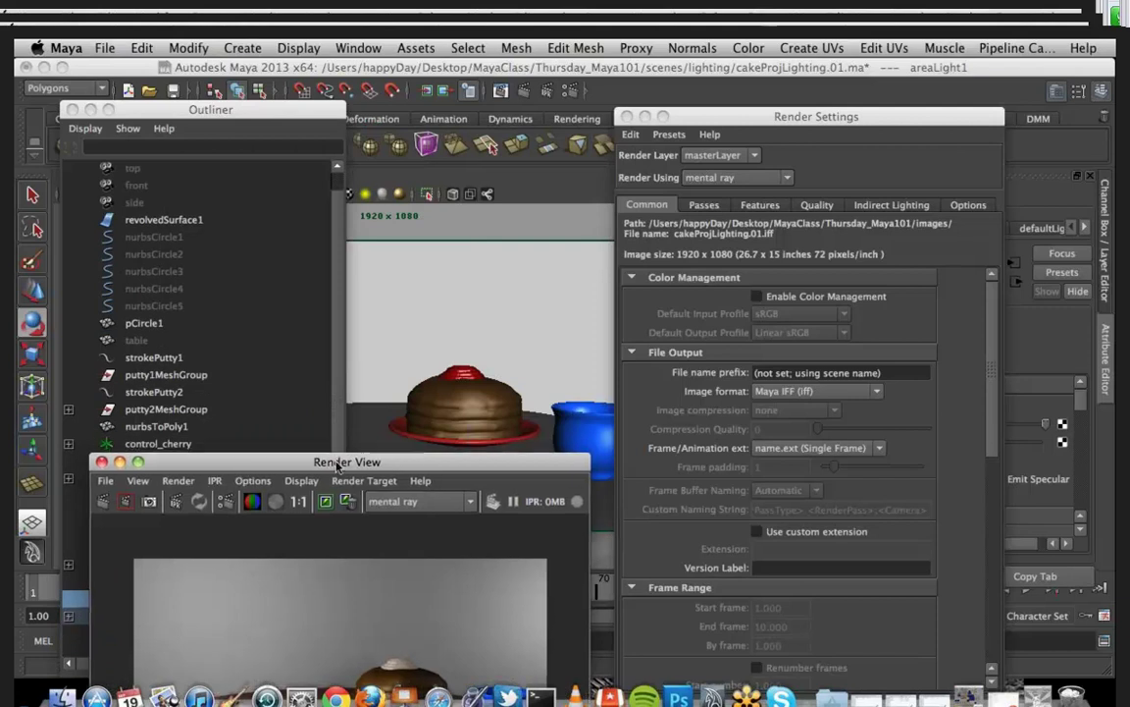
left_click_drag(209, 456, 366, 449)
left_click(175, 583)
Step: Set rimLightf's intensity to 650 in the Attribute Editor and re-render the scene
left_click(175, 583)
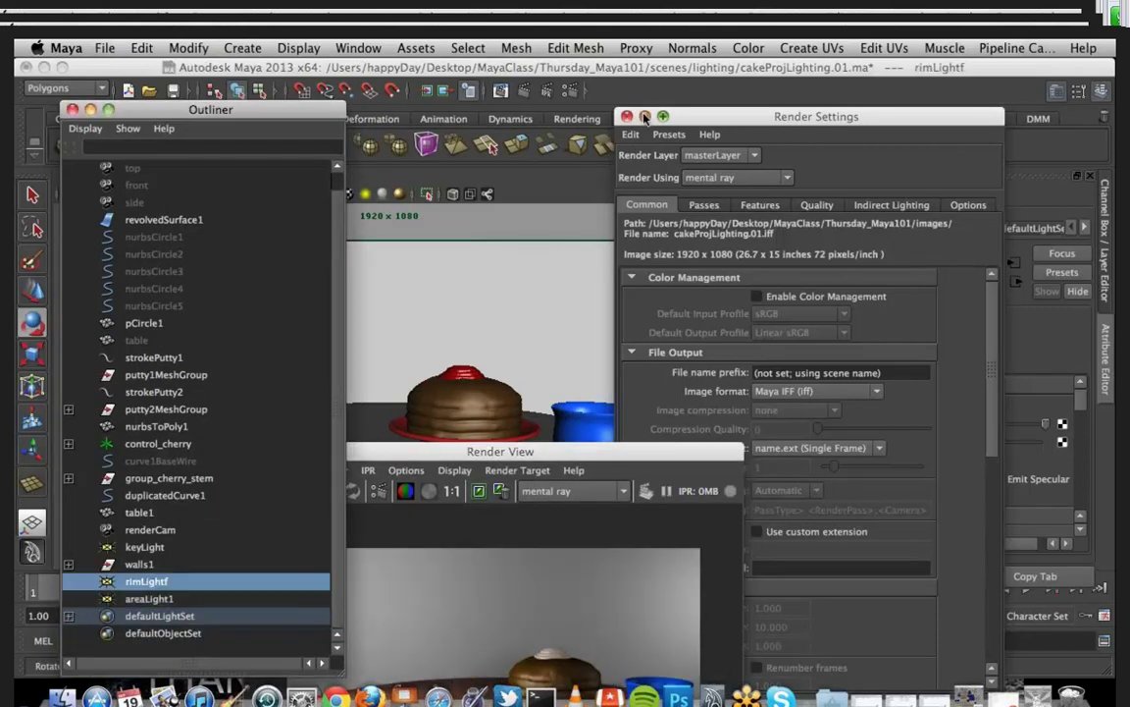
left_click(645, 117)
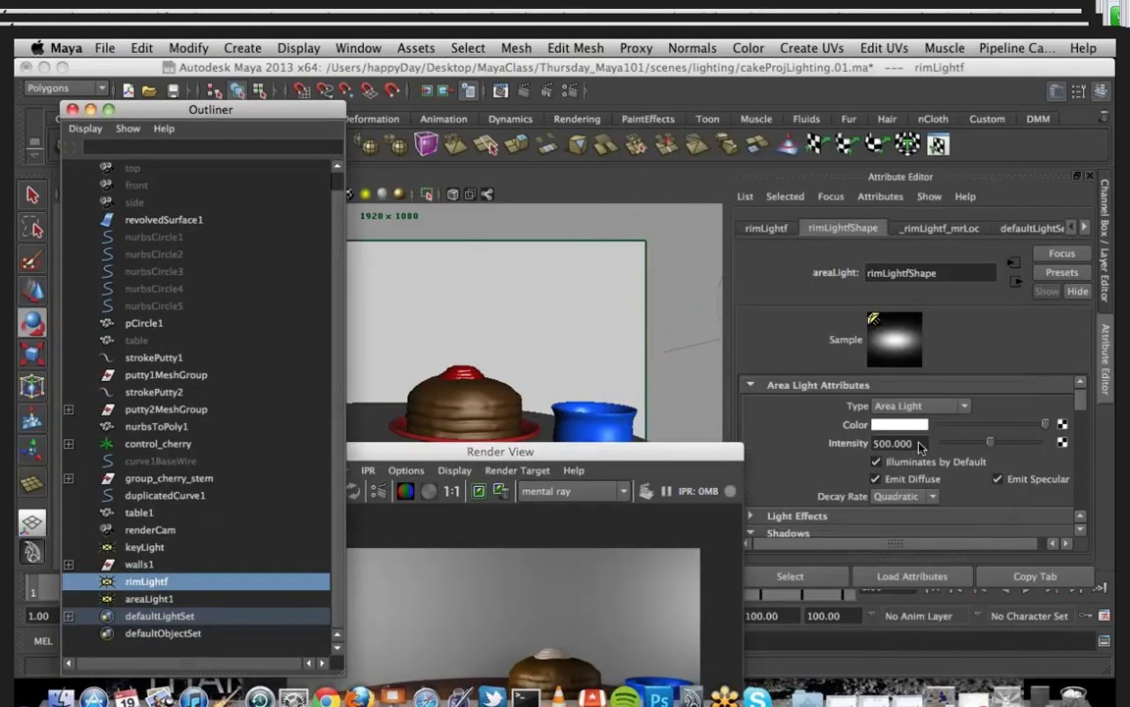
left_click_drag(921, 445, 860, 447)
type("650")
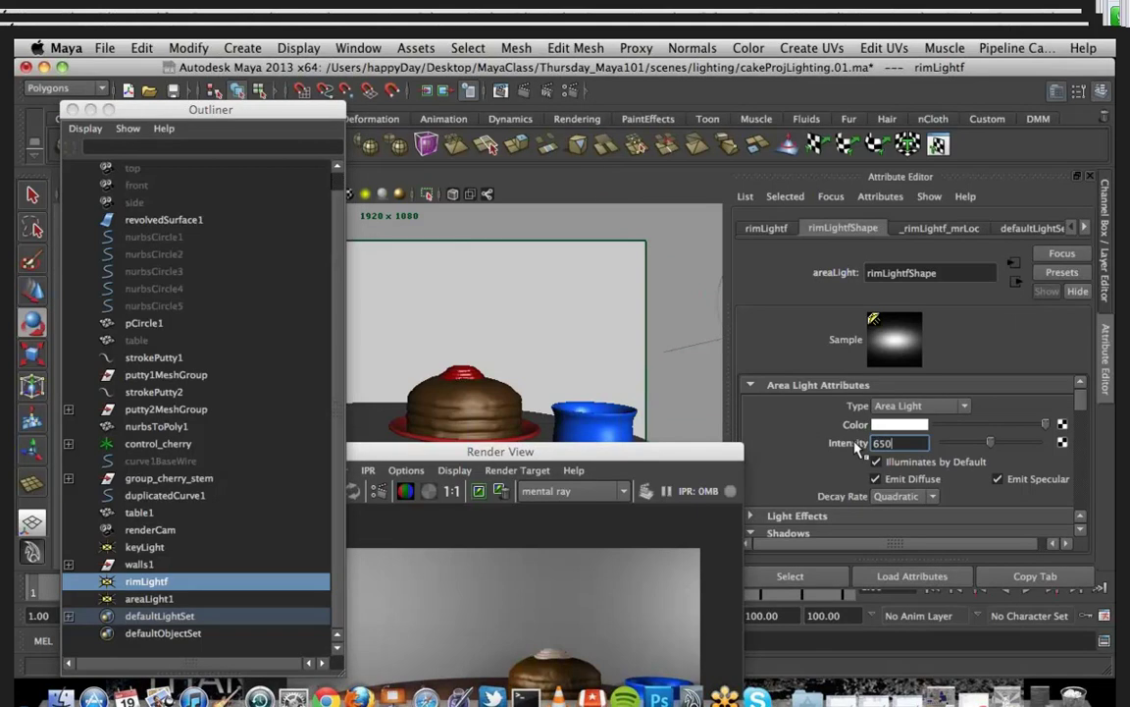
key("Return")
left_click_drag(605, 452, 668, 188)
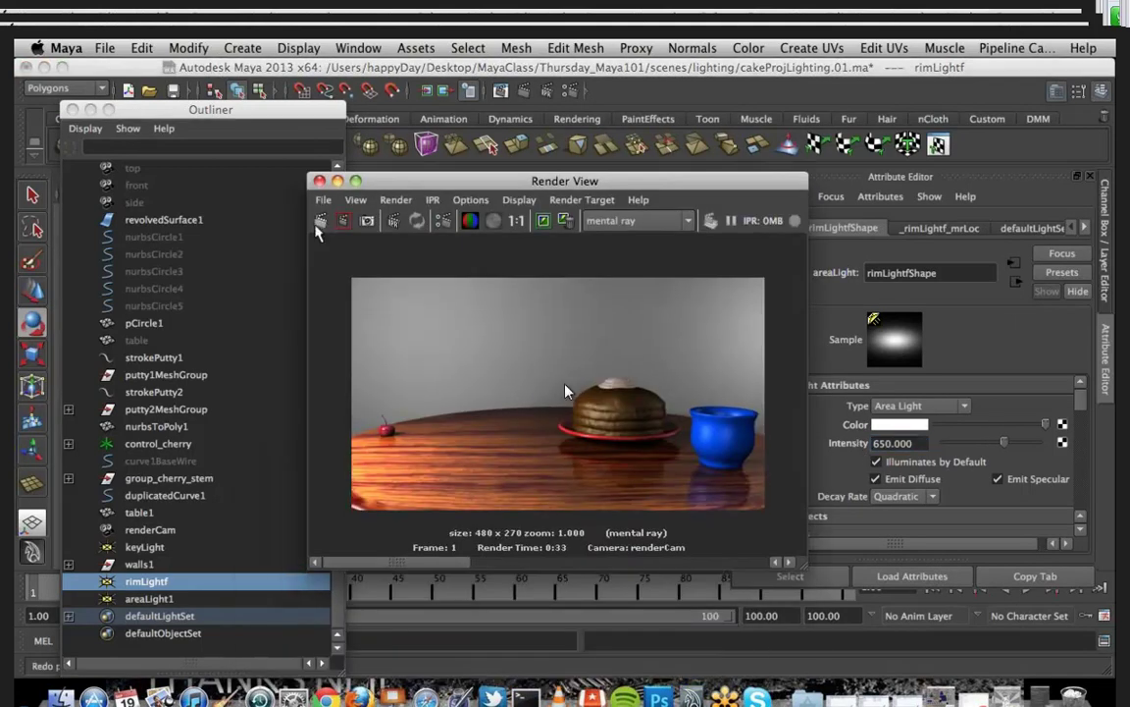
left_click(320, 221)
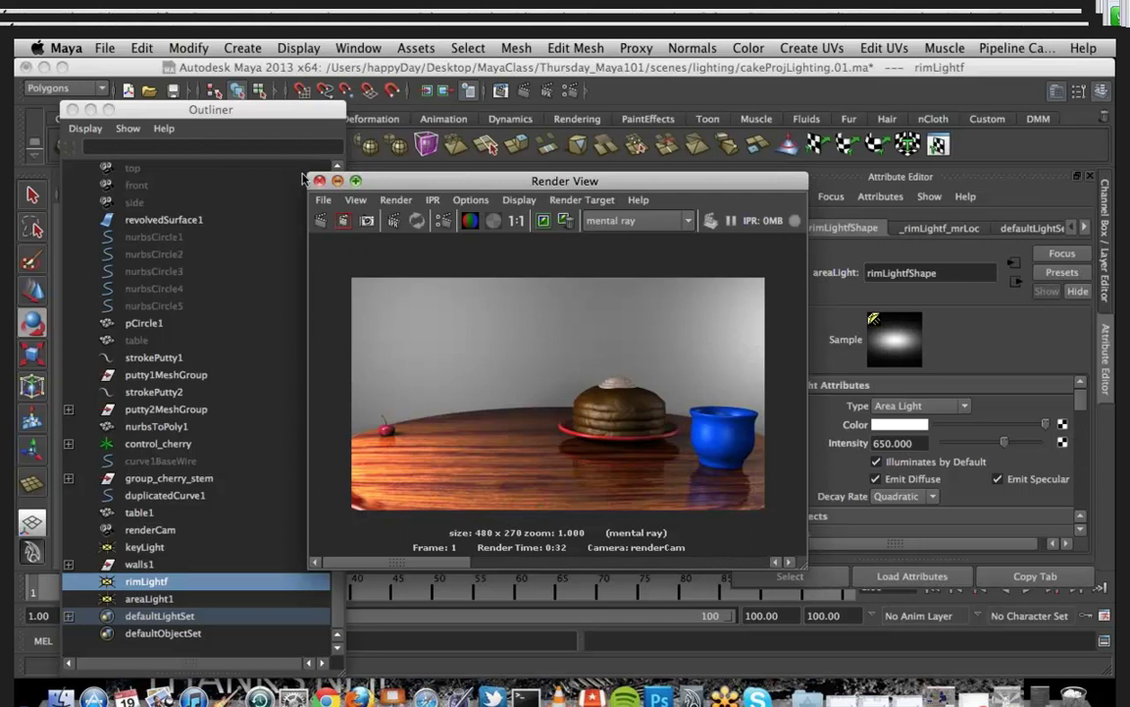
Step: Select keyLight, rimLightf and areaLight1 in the Outliner and delete them
left_click(338, 182)
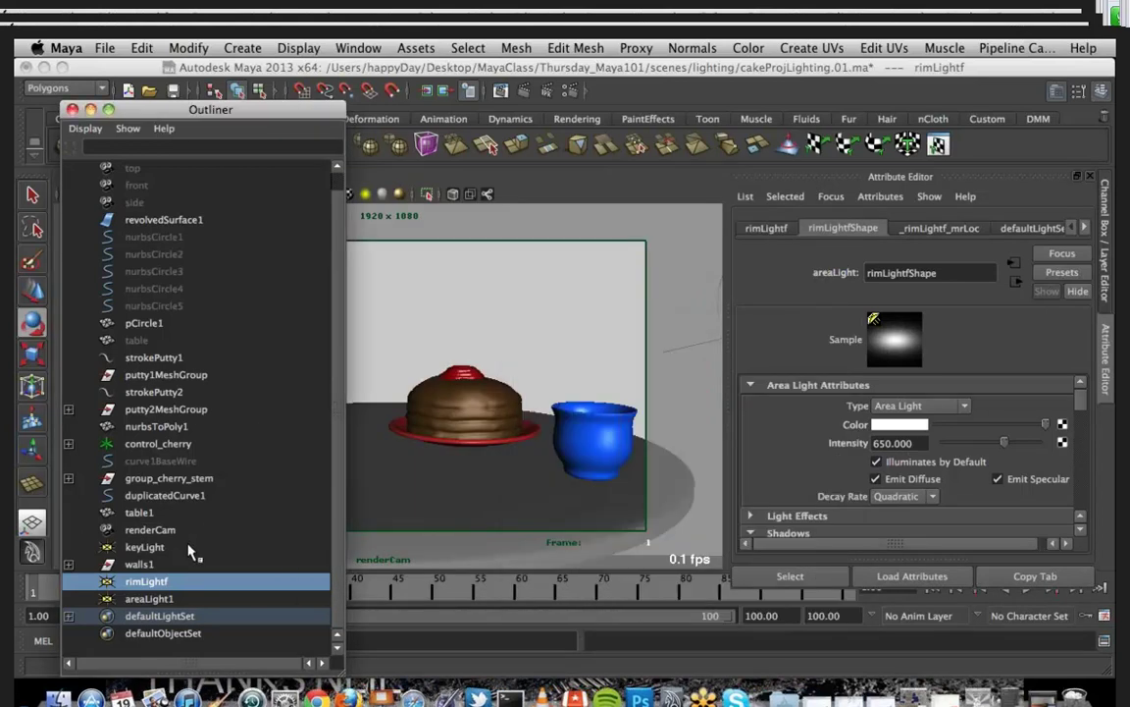
left_click(147, 547)
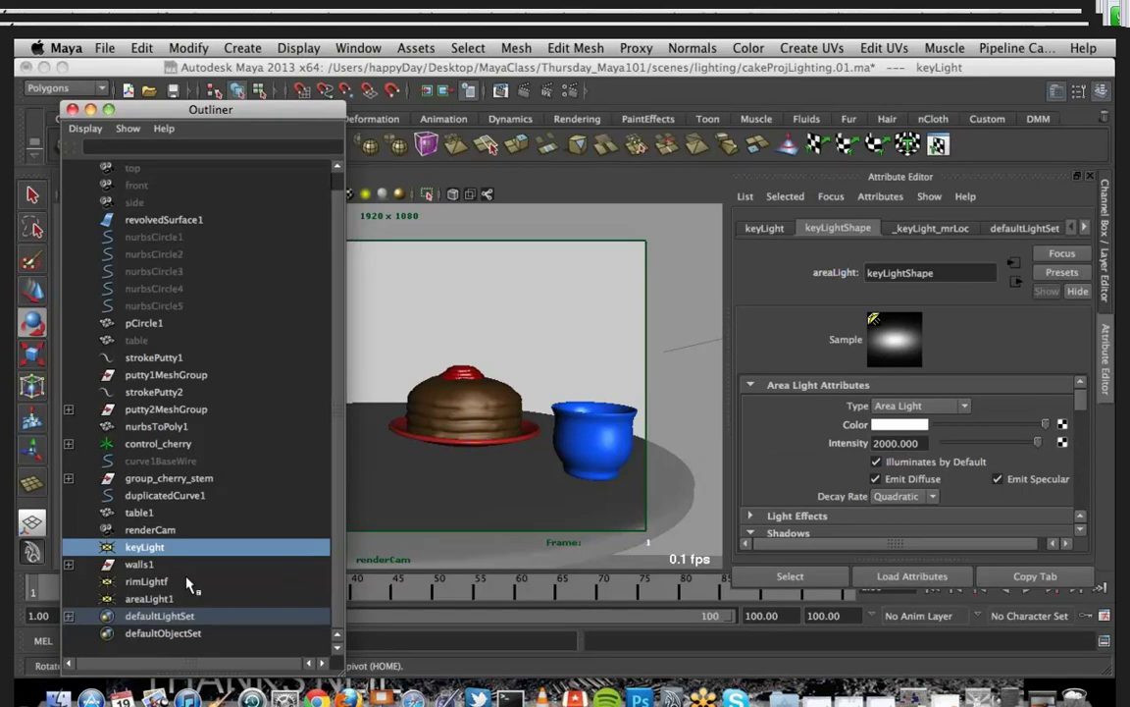
left_click(147, 581)
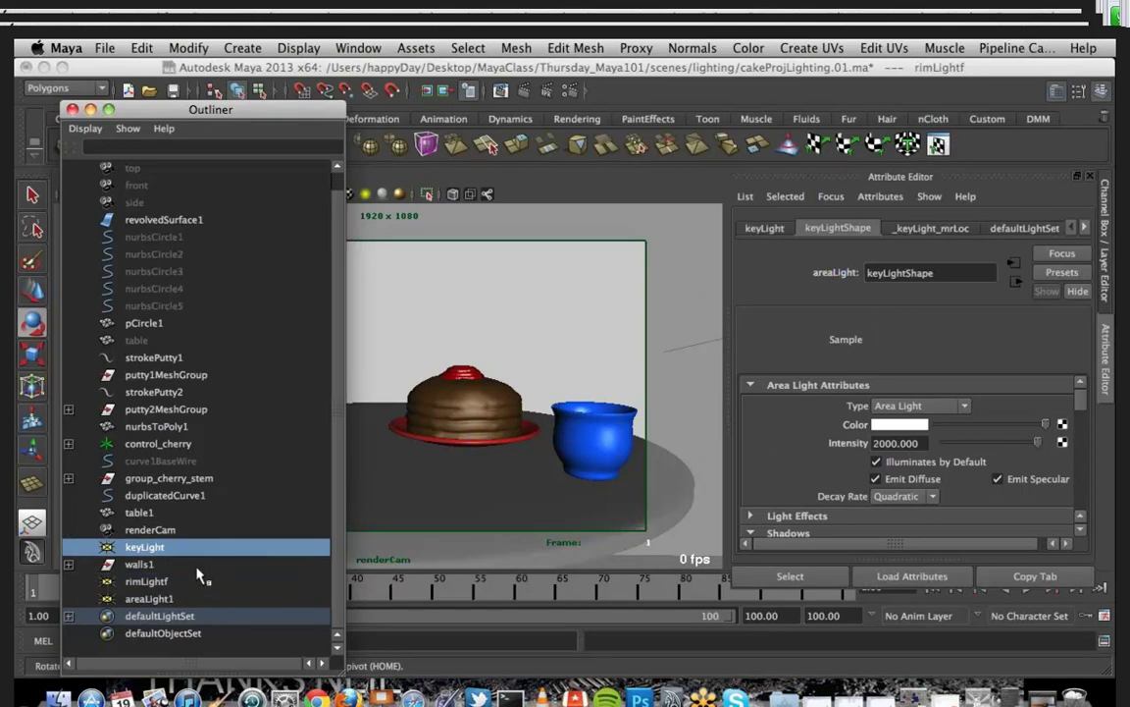
left_click(195, 584, "ctrl")
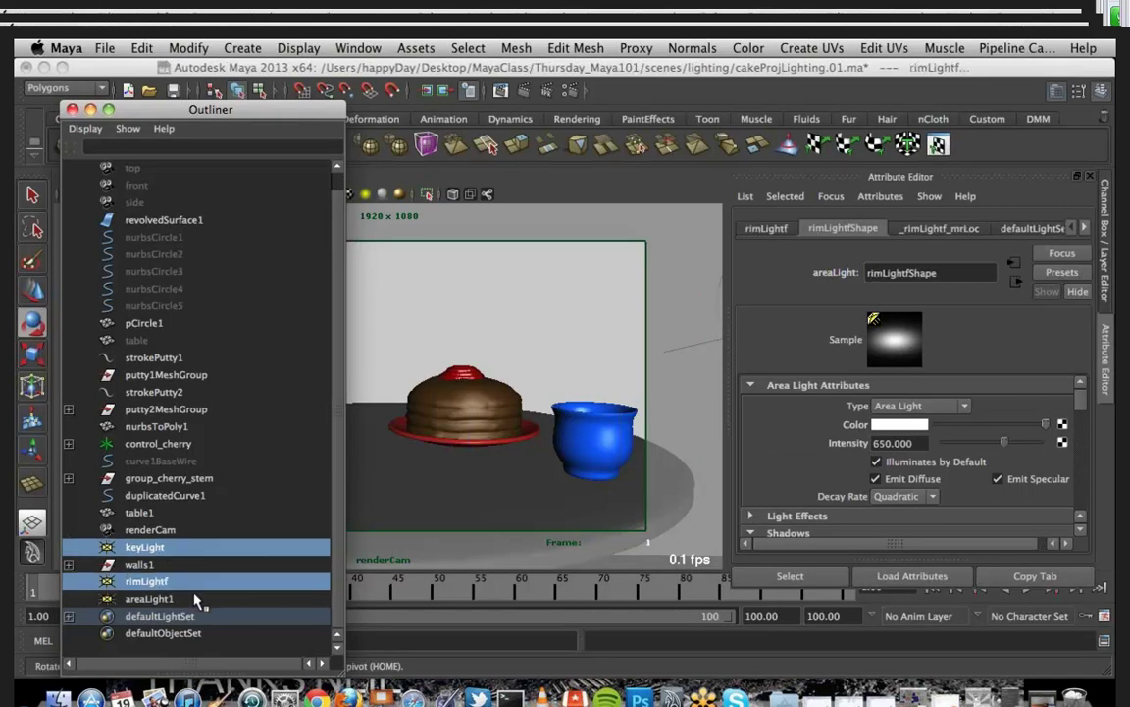
left_click(195, 595, "ctrl")
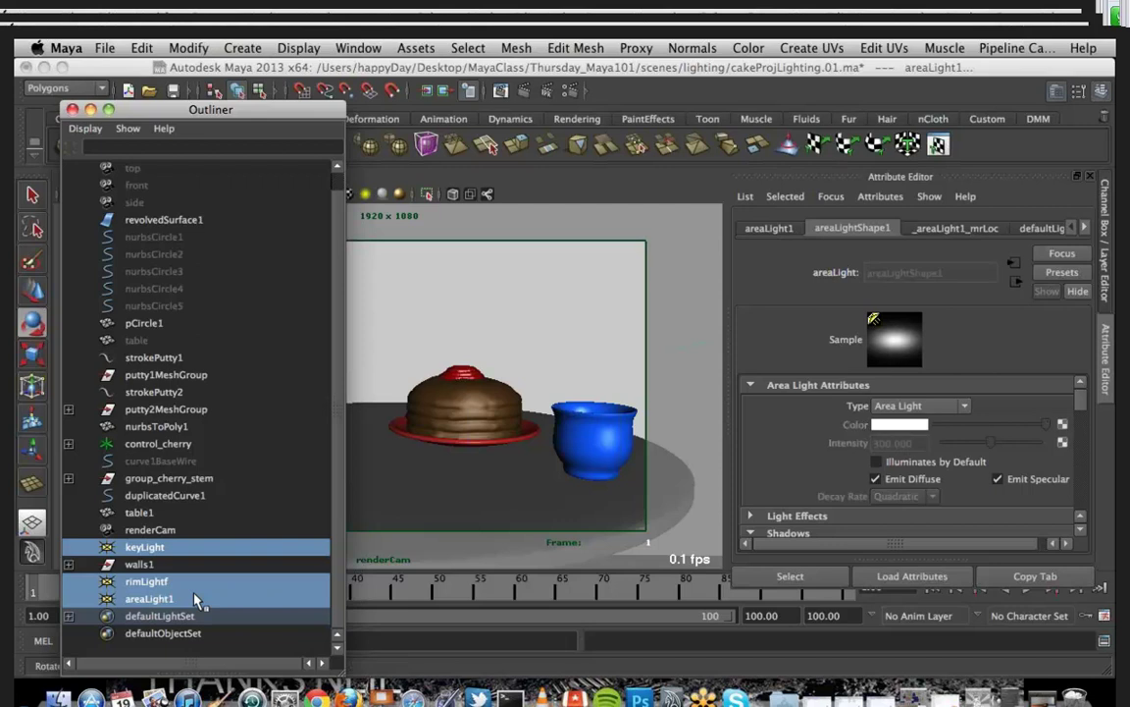
key("Delete")
Step: Render the current frame with no lights, producing a black image, then minimize Render View
left_click(199, 583)
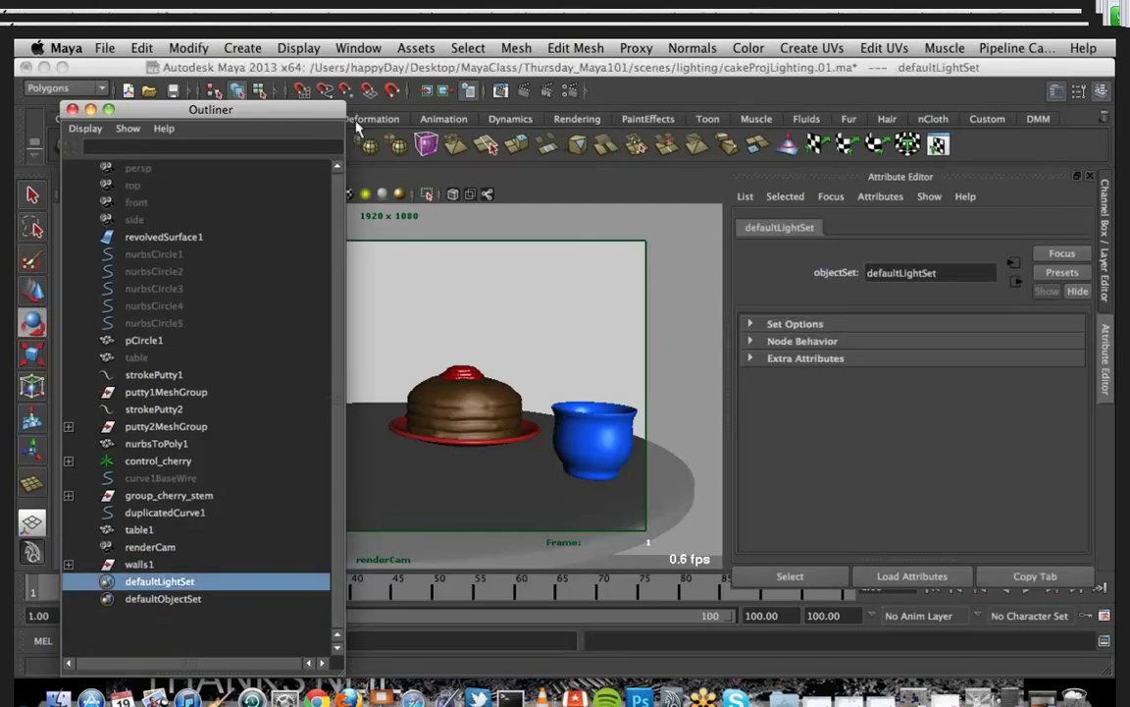
left_click(525, 91)
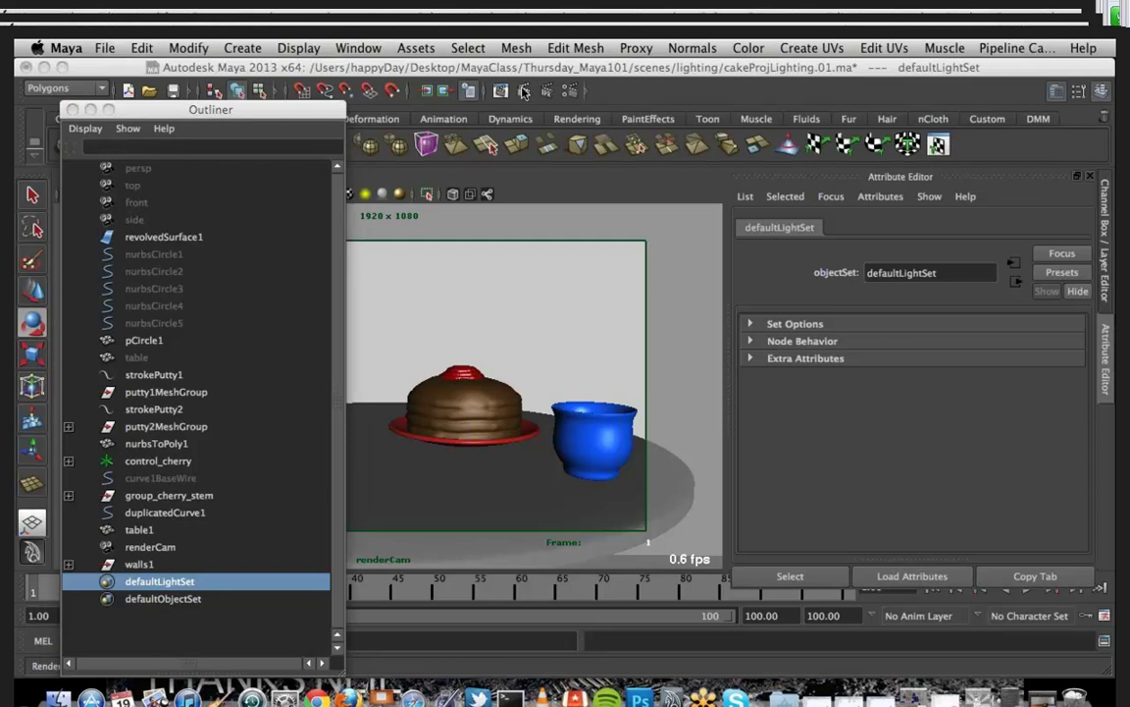
left_click(525, 91)
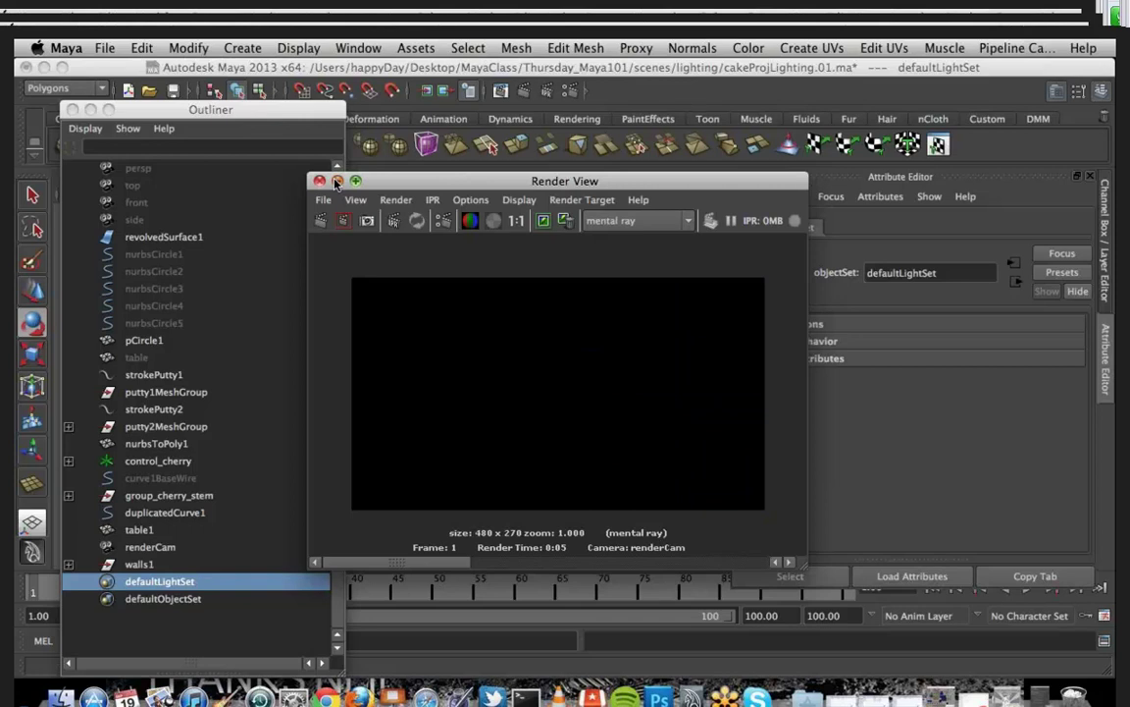
left_click(336, 181)
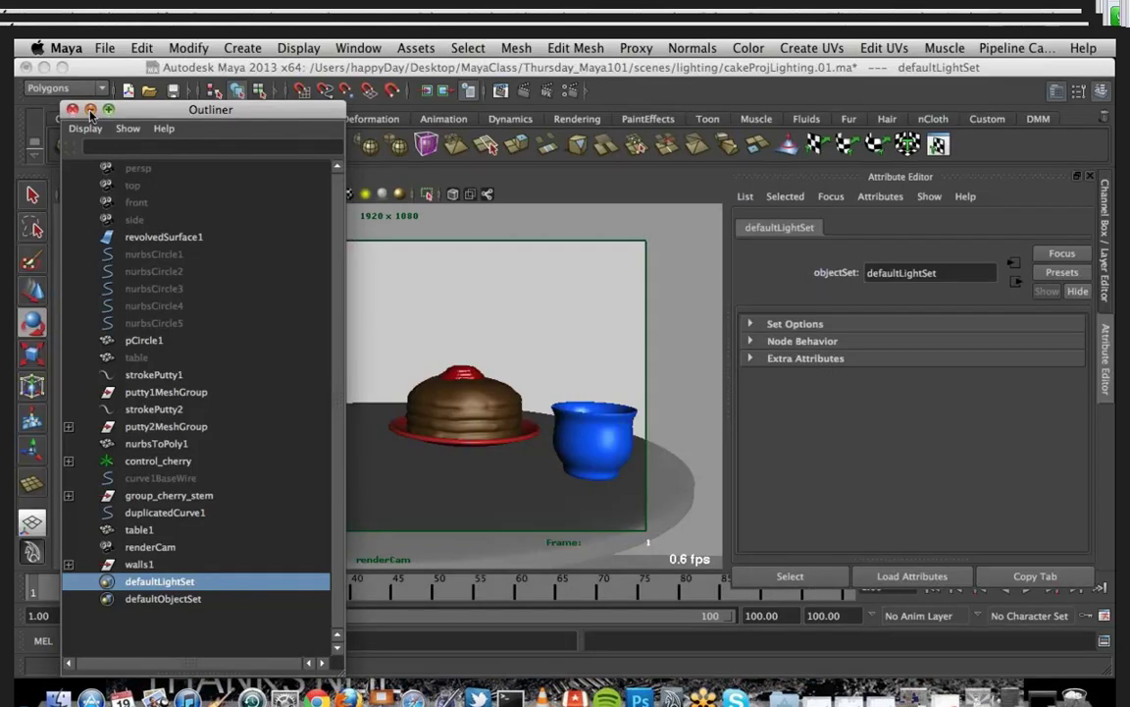
Step: Minimize the Outliner to the Dock
left_click(89, 110)
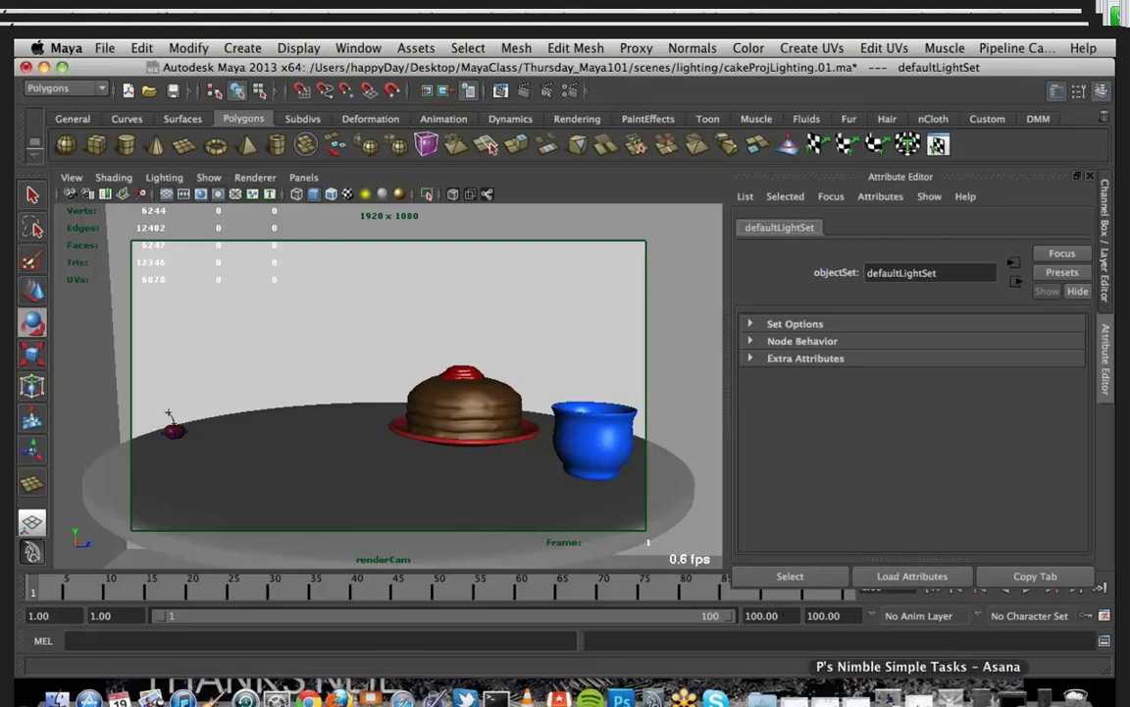
Step: Put away Maya's render preview and Render Settings windows, returning to the main scene
left_click(918, 697)
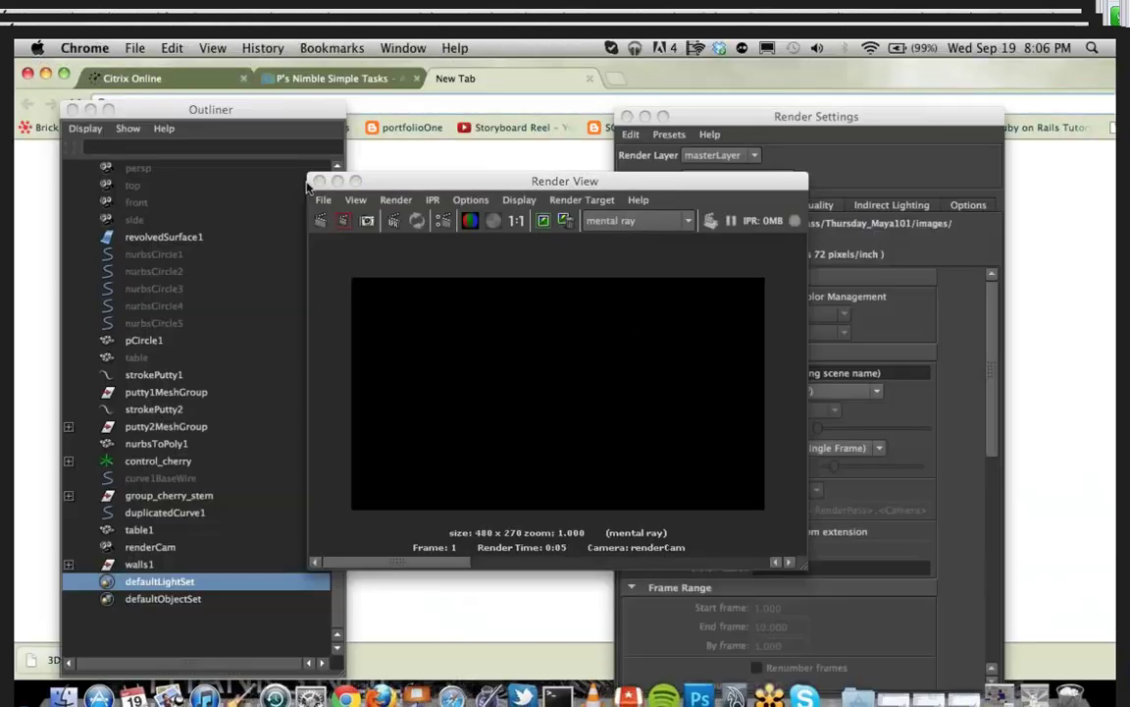
left_click(319, 182)
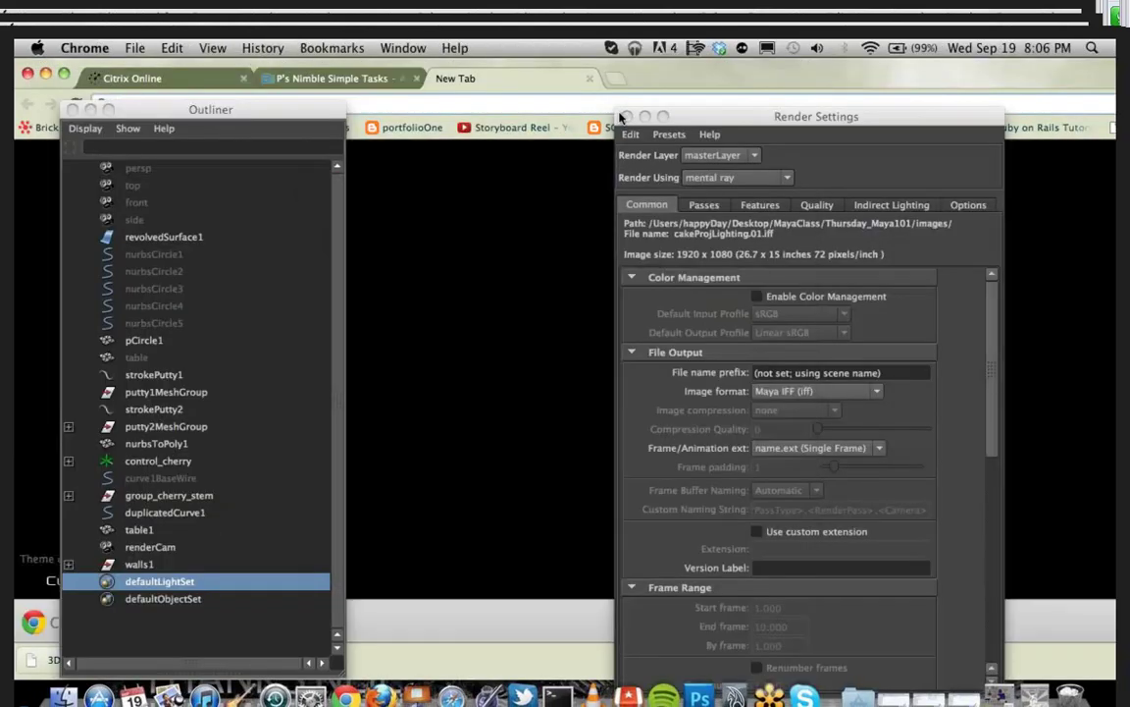
left_click(621, 118)
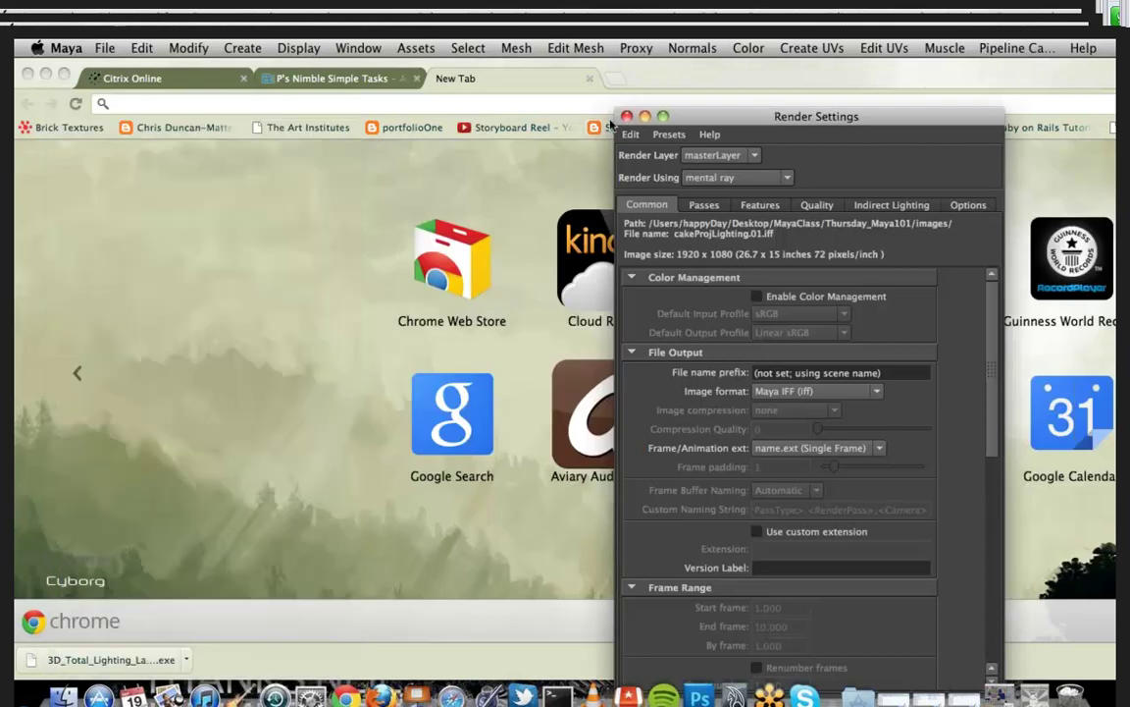
left_click(626, 117)
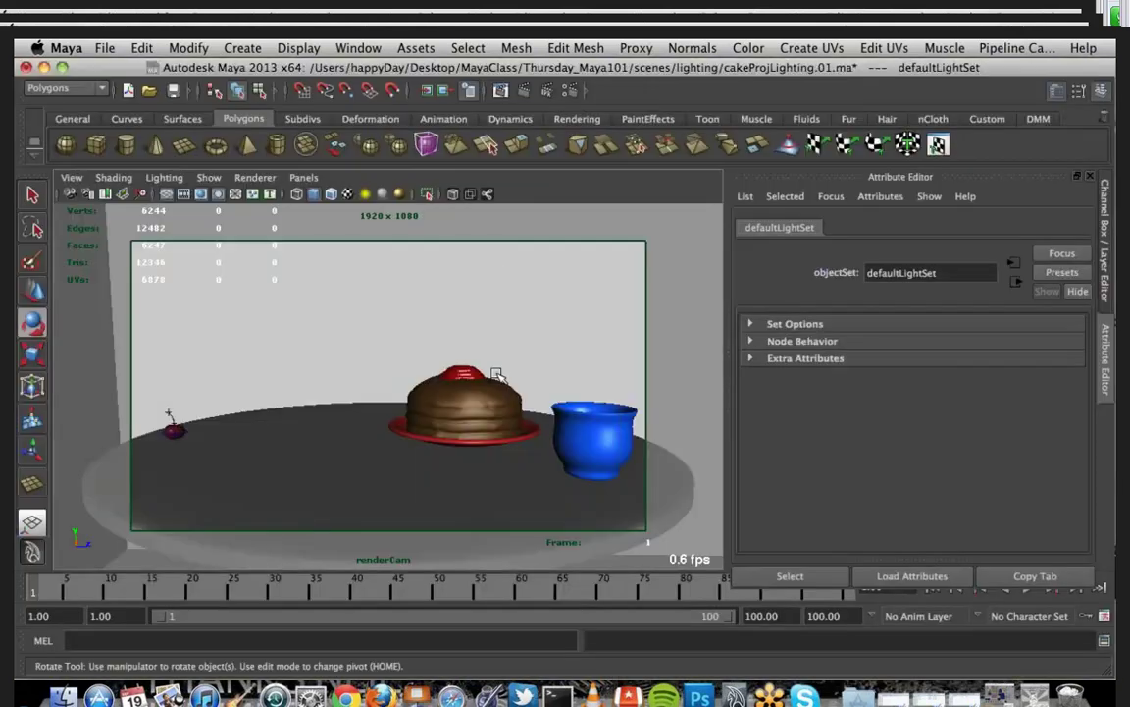
Step: Switch to Chrome and search Google for 'sibl archive'
key("super+Tab")
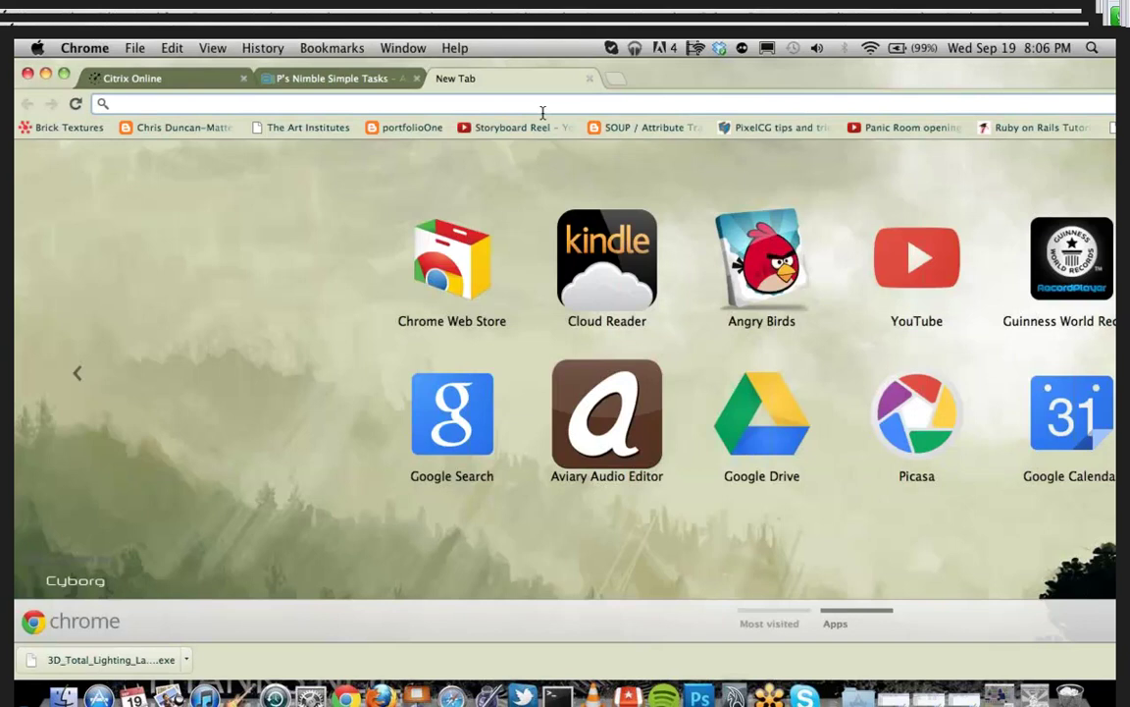
type("s")
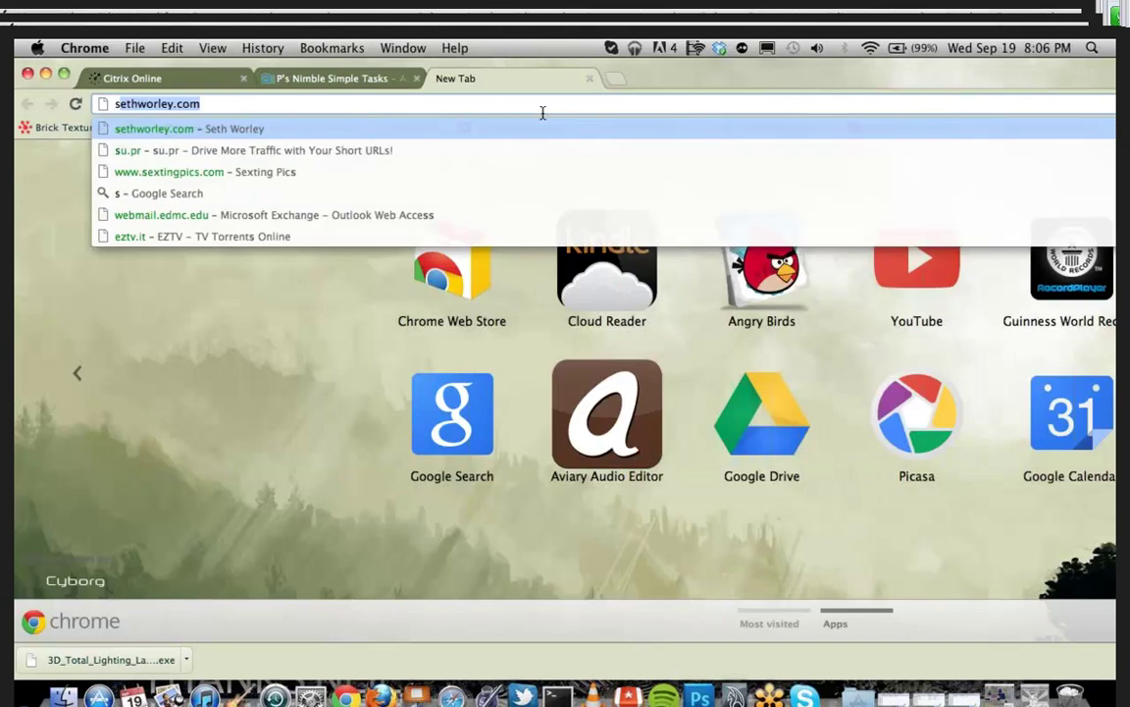
type("ibl")
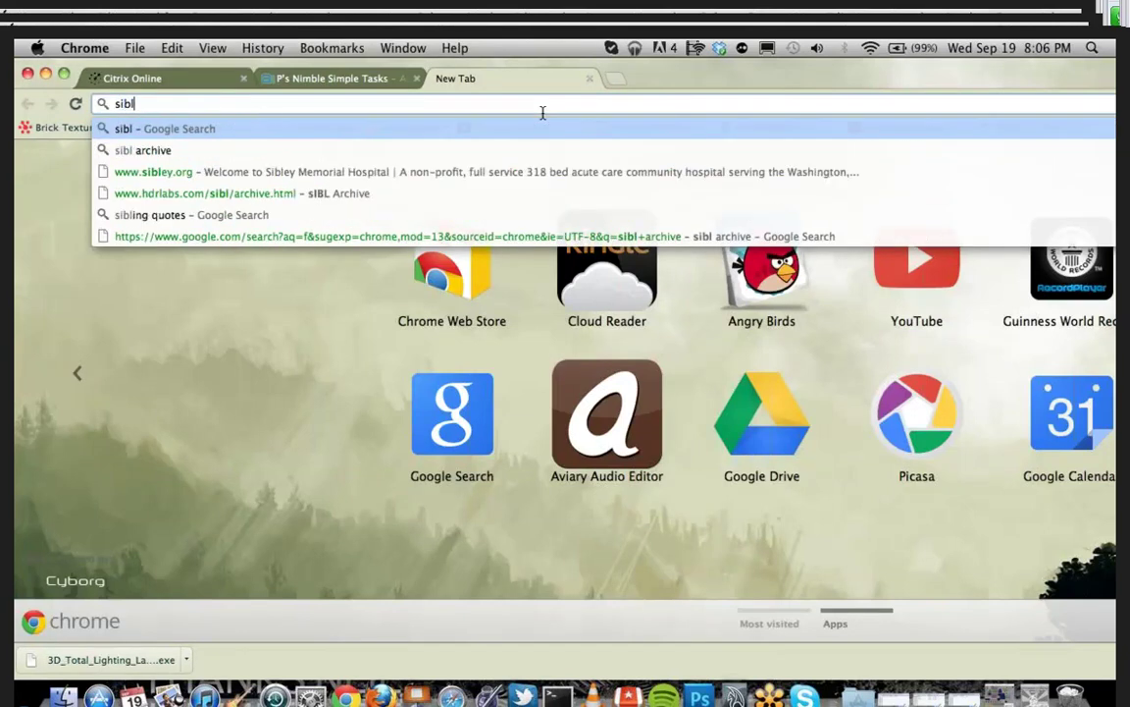
type(" arch")
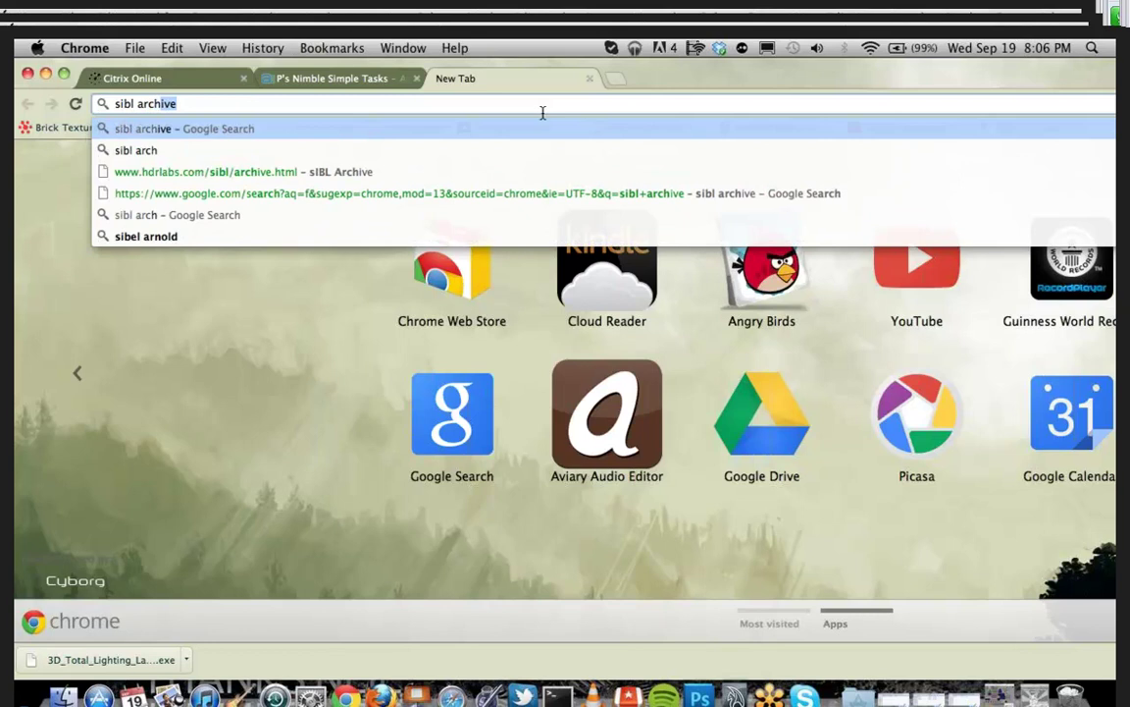
type("ive")
key("Return")
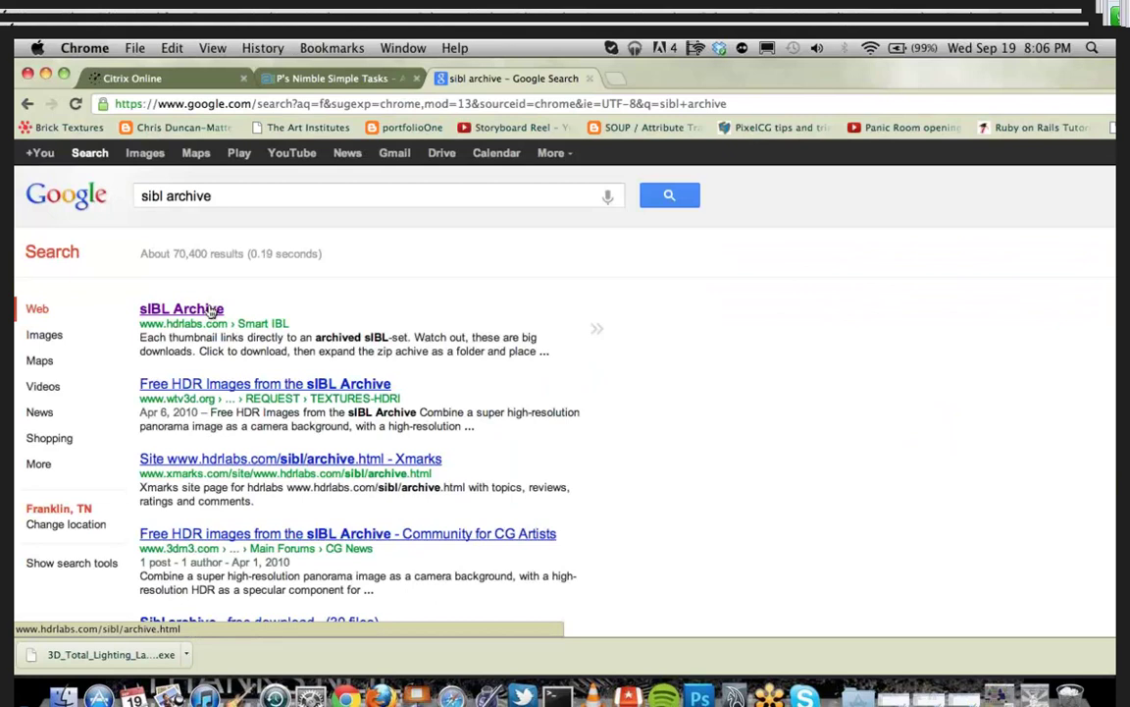
left_click(209, 312)
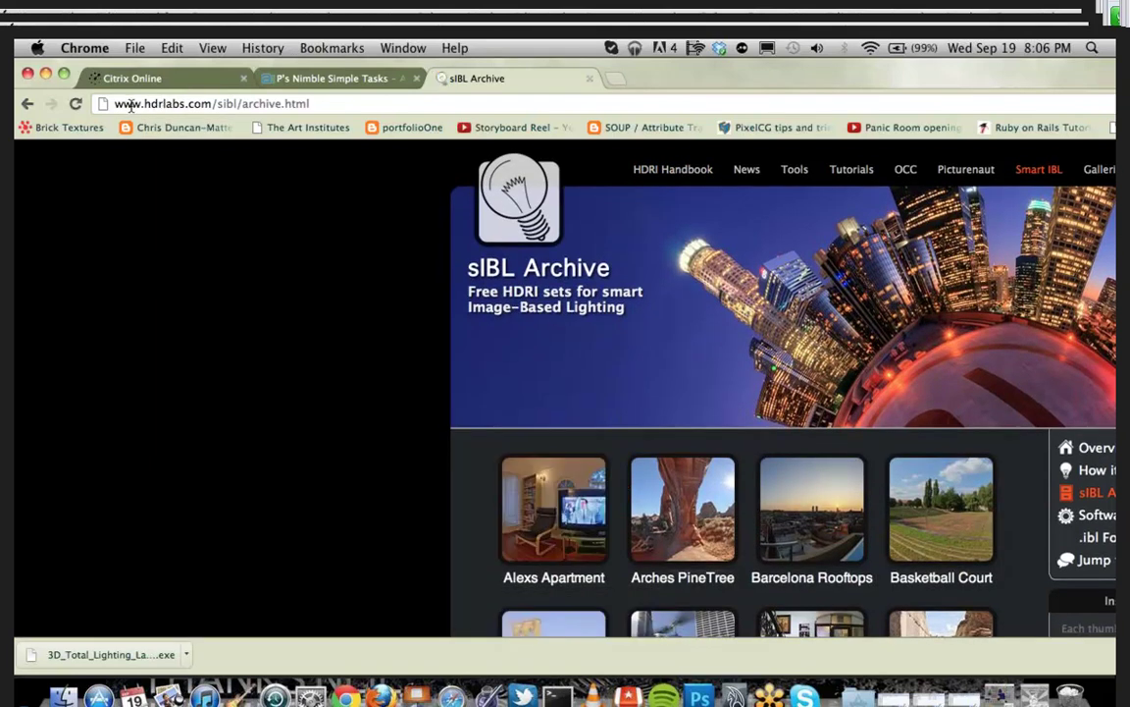
left_click_drag(115, 103, 331, 108)
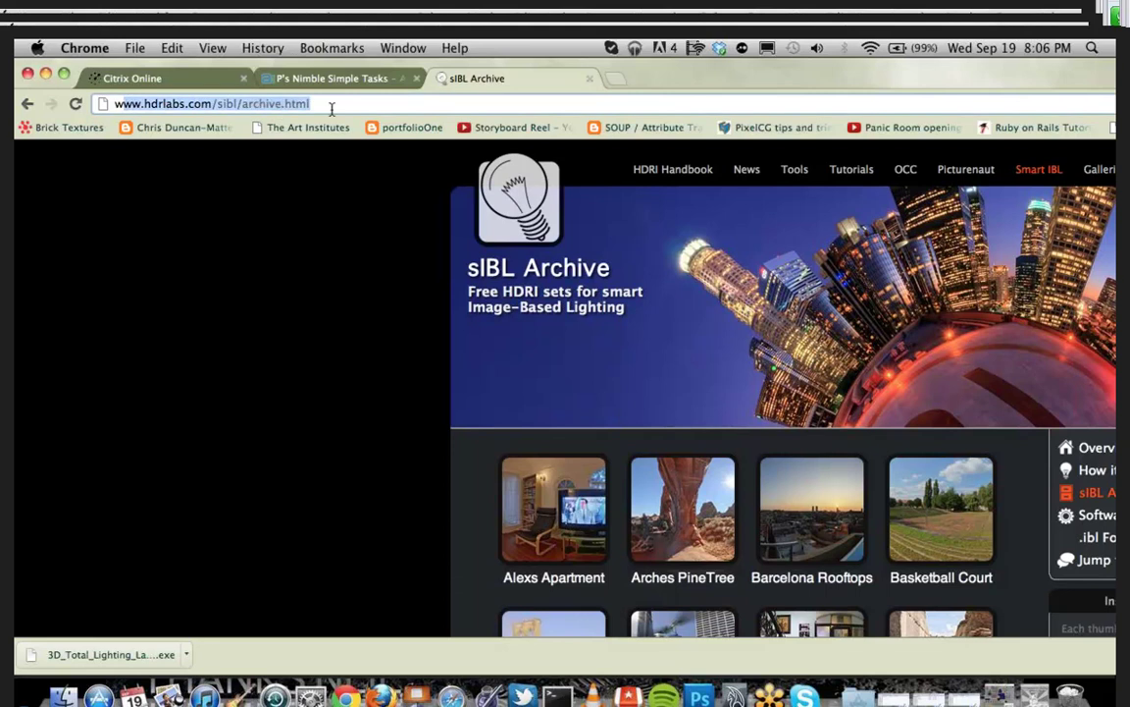
left_click(331, 108)
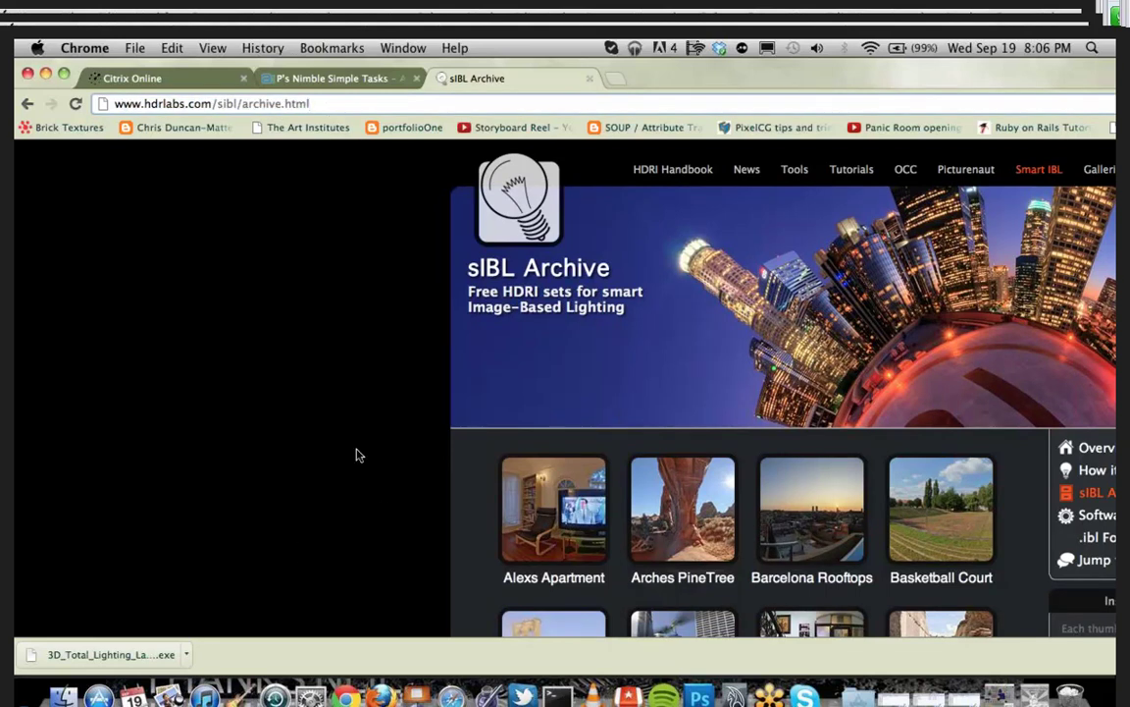
scroll(356, 454, "down", 2)
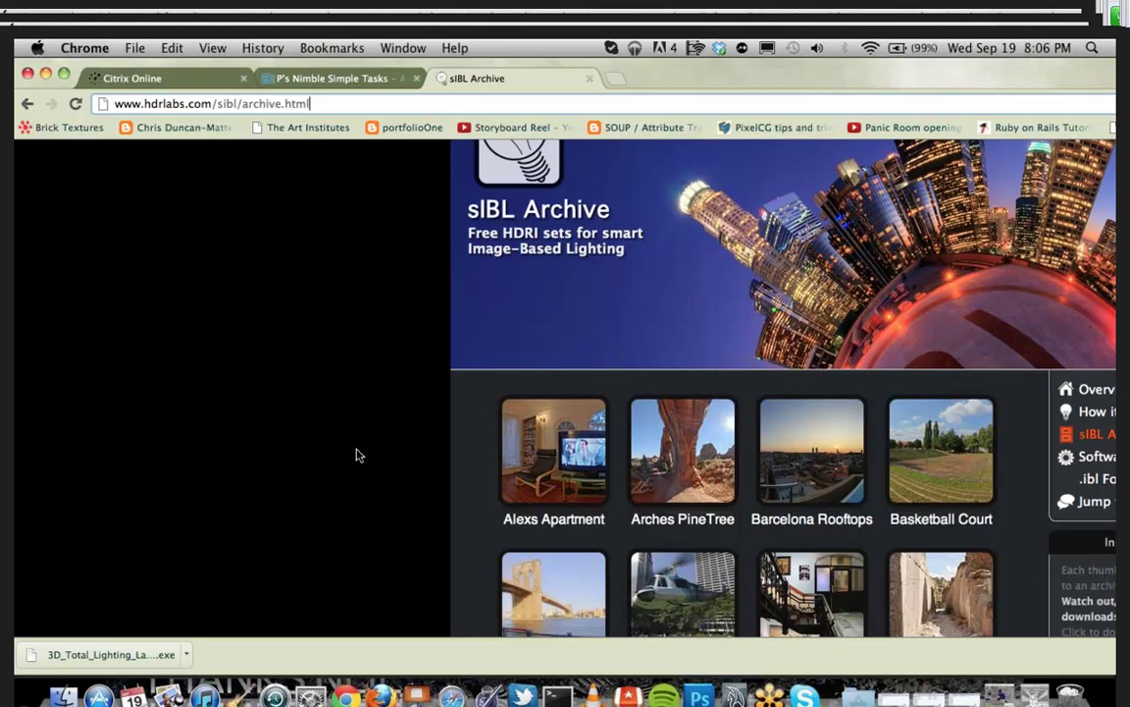
scroll(356, 455, "down", 10)
scroll(356, 454, "up", 12)
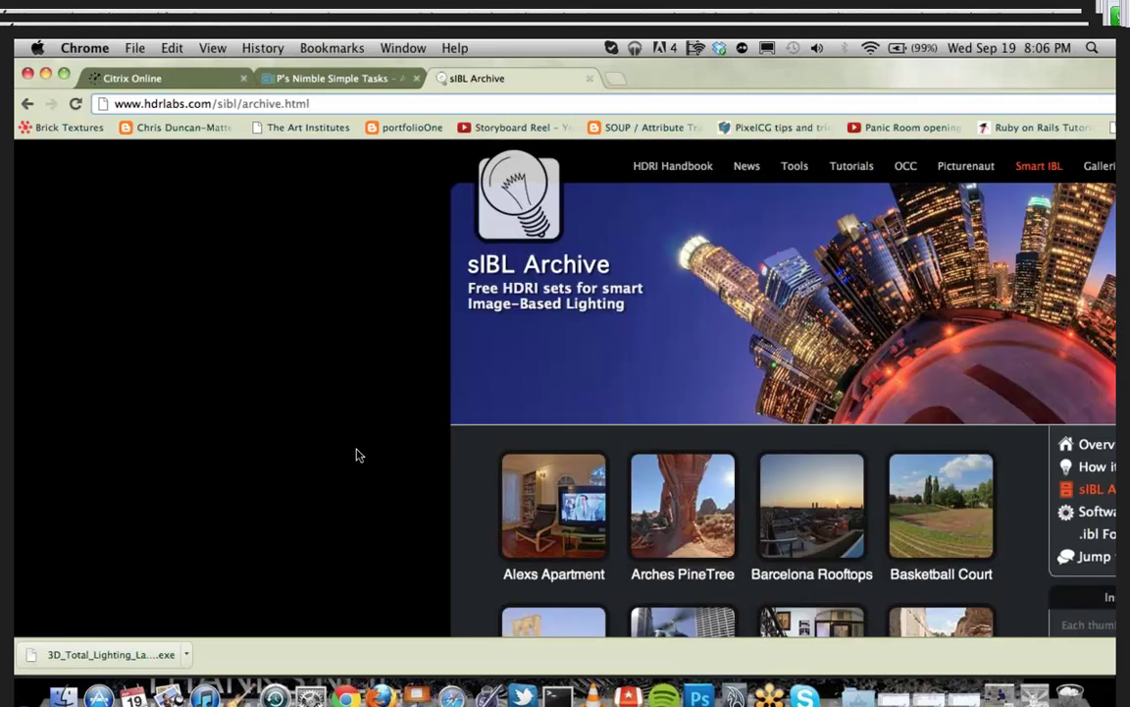
scroll(356, 454, "down", 2)
left_click_drag(666, 71, 451, 69)
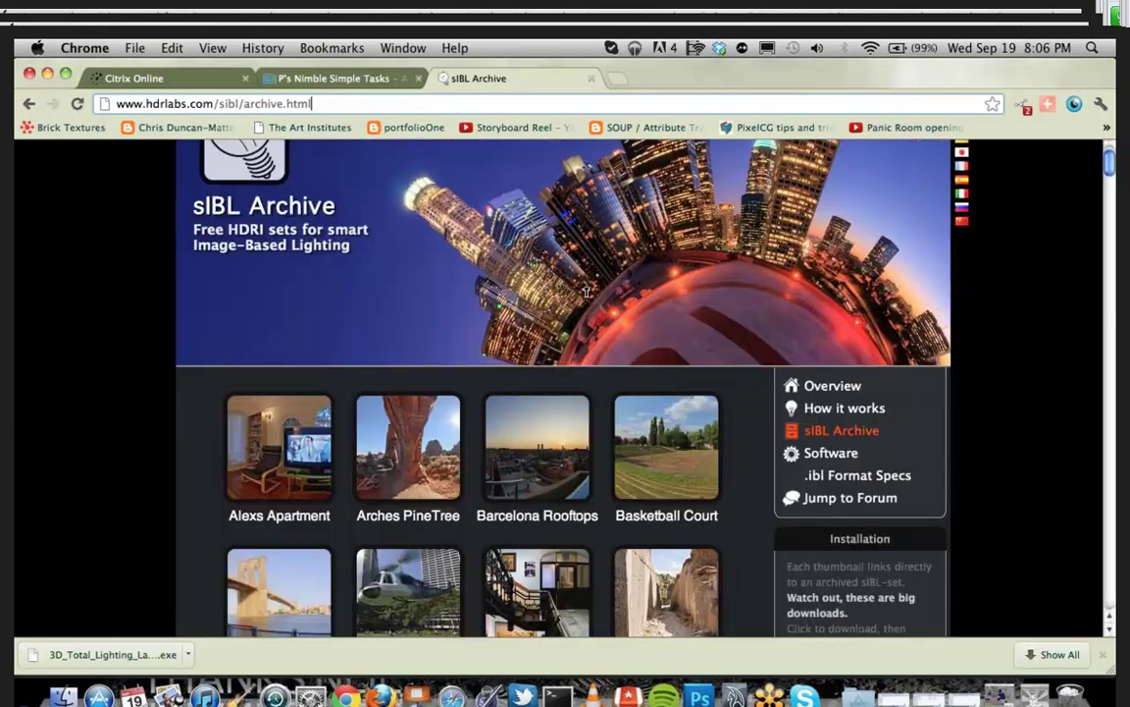
scroll(78, 460, "down", 5)
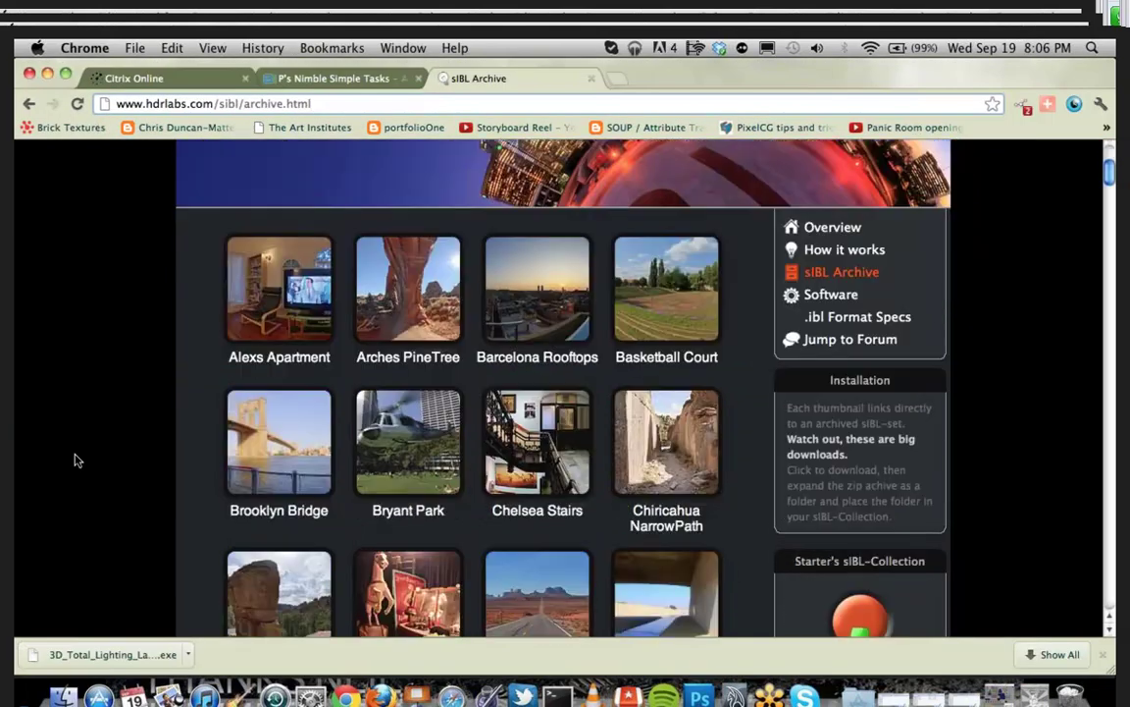
scroll(77, 461, "down", 1)
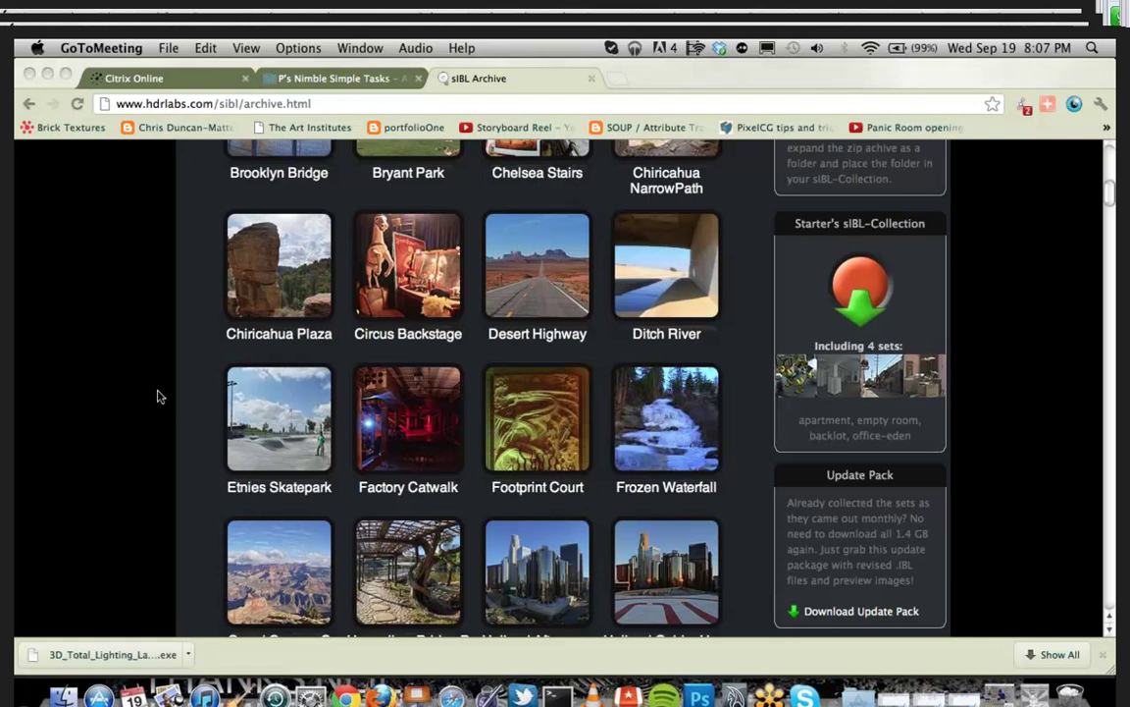
scroll(157, 397, "down", 3)
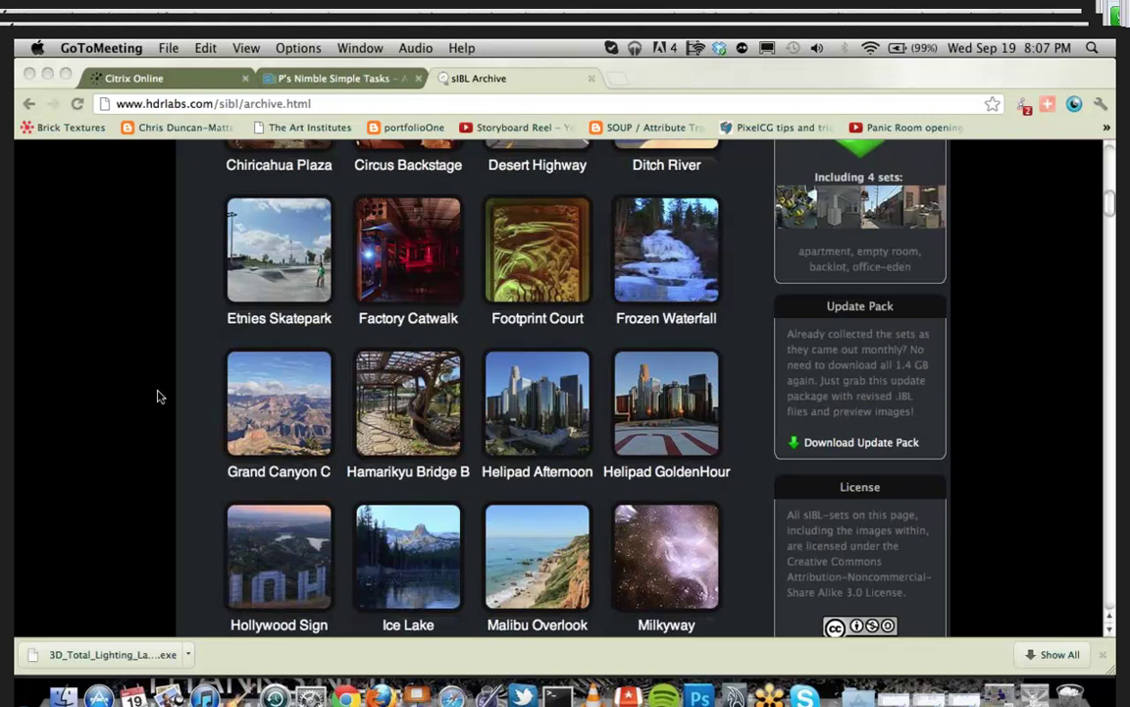
scroll(157, 397, "down", 8)
scroll(157, 397, "down", 6)
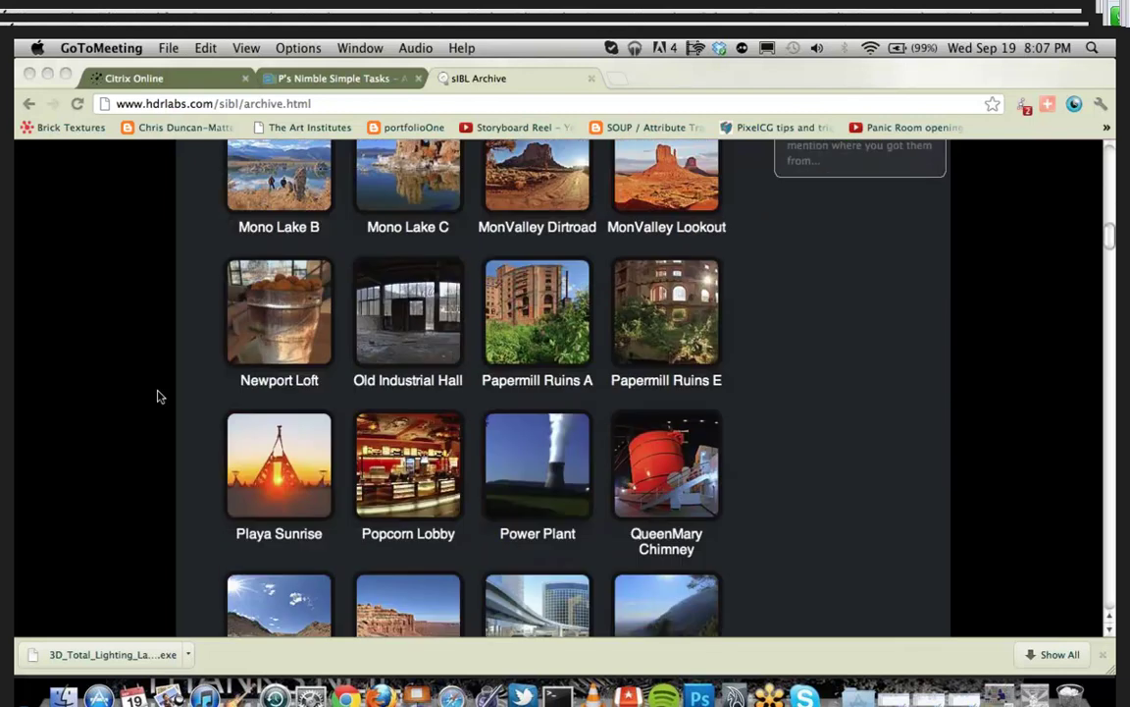
scroll(402, 417, "down", 7)
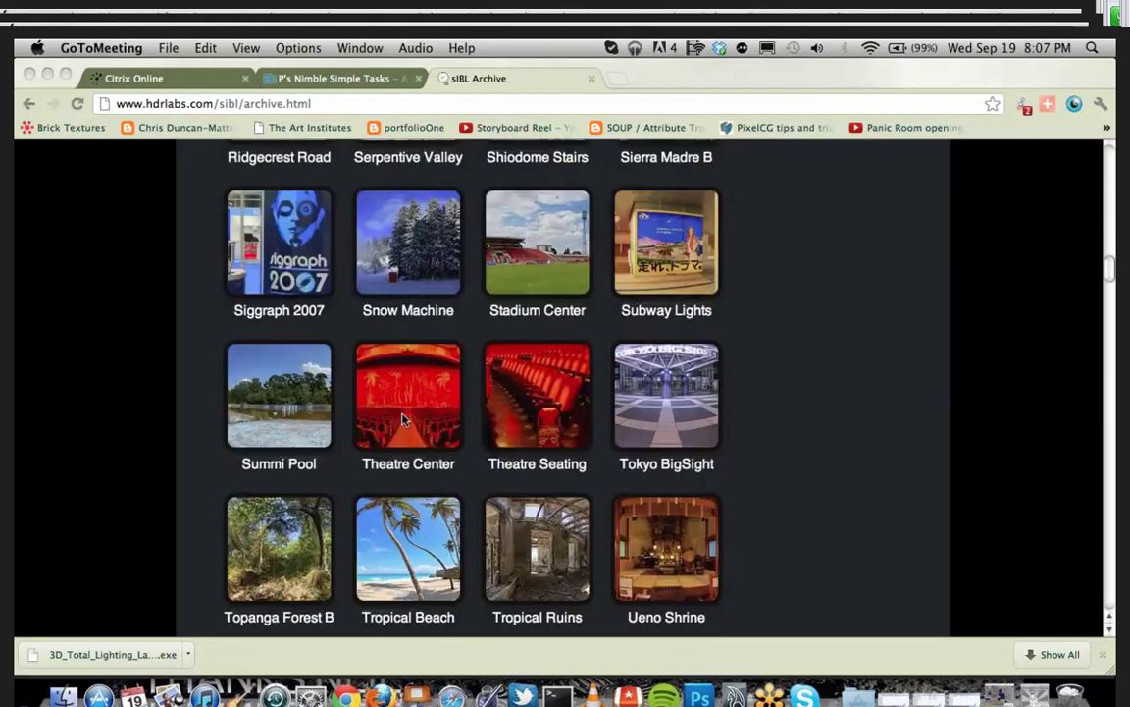
scroll(308, 418, "down", 5)
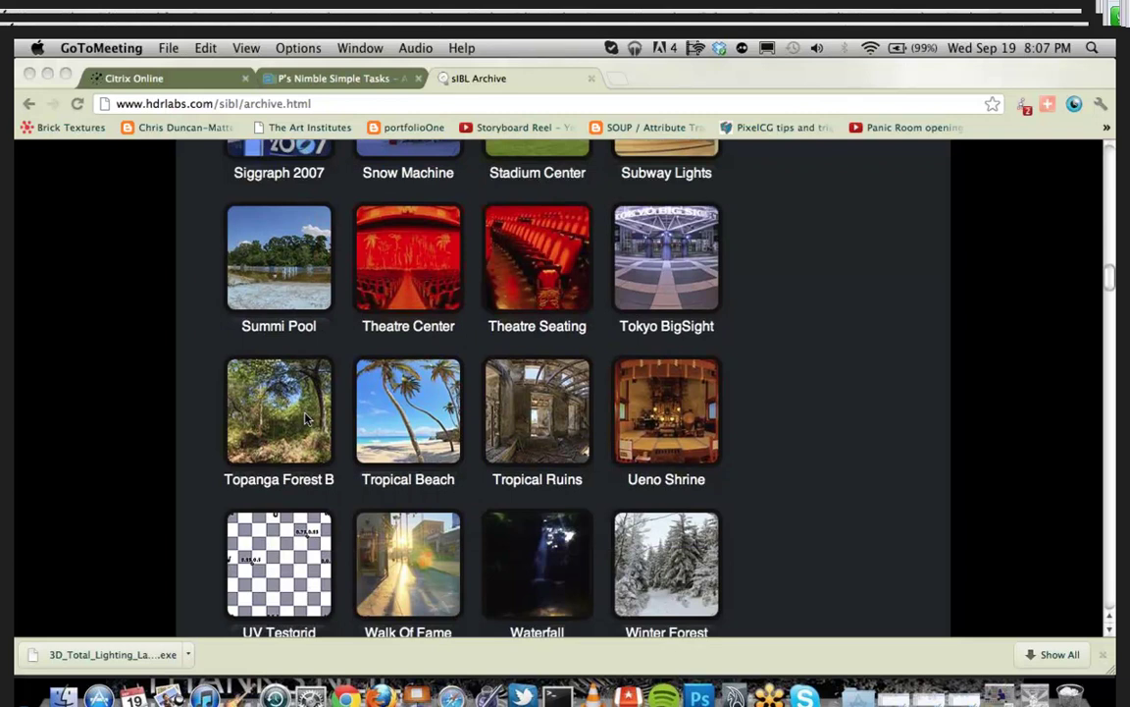
scroll(308, 416, "up", 14)
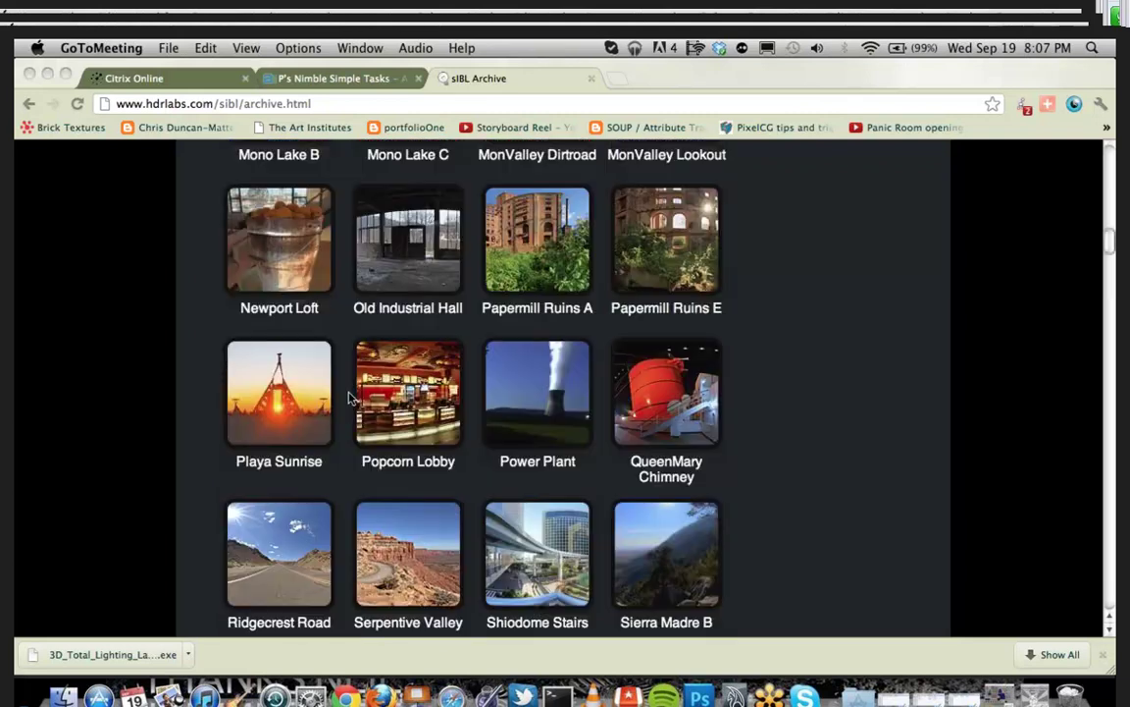
scroll(349, 396, "up", 10)
scroll(389, 378, "up", 5)
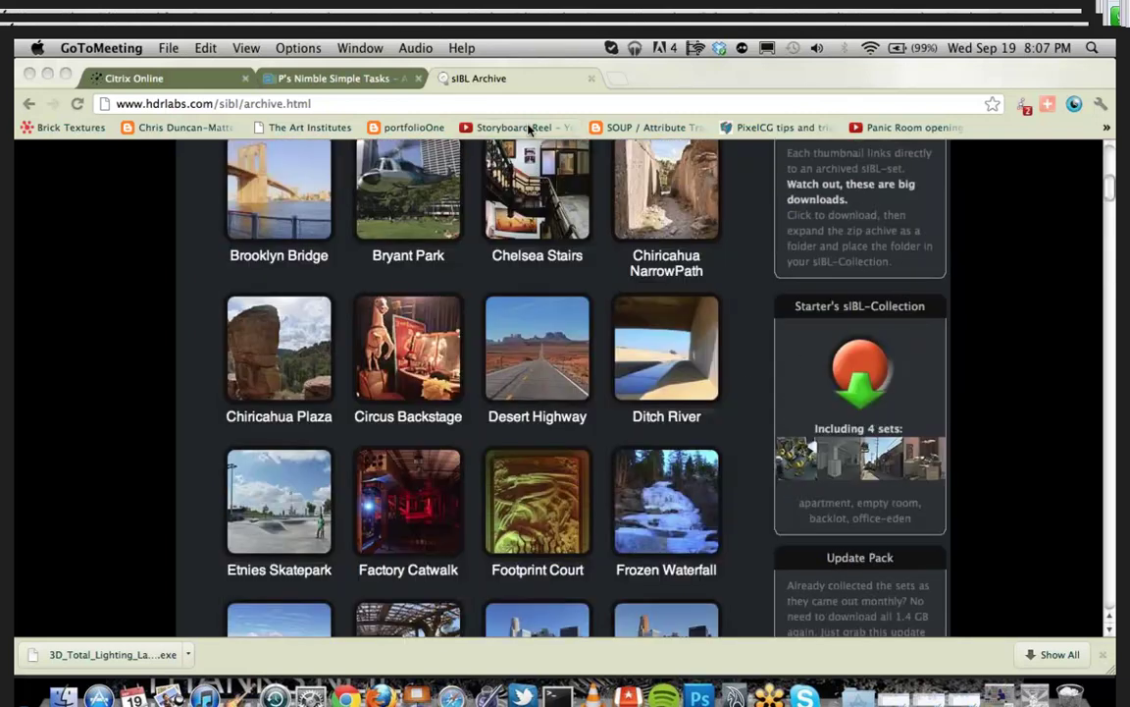
Step: Return to Maya, open Render View beside the black render, and open mental ray Render Settings
left_click(47, 74)
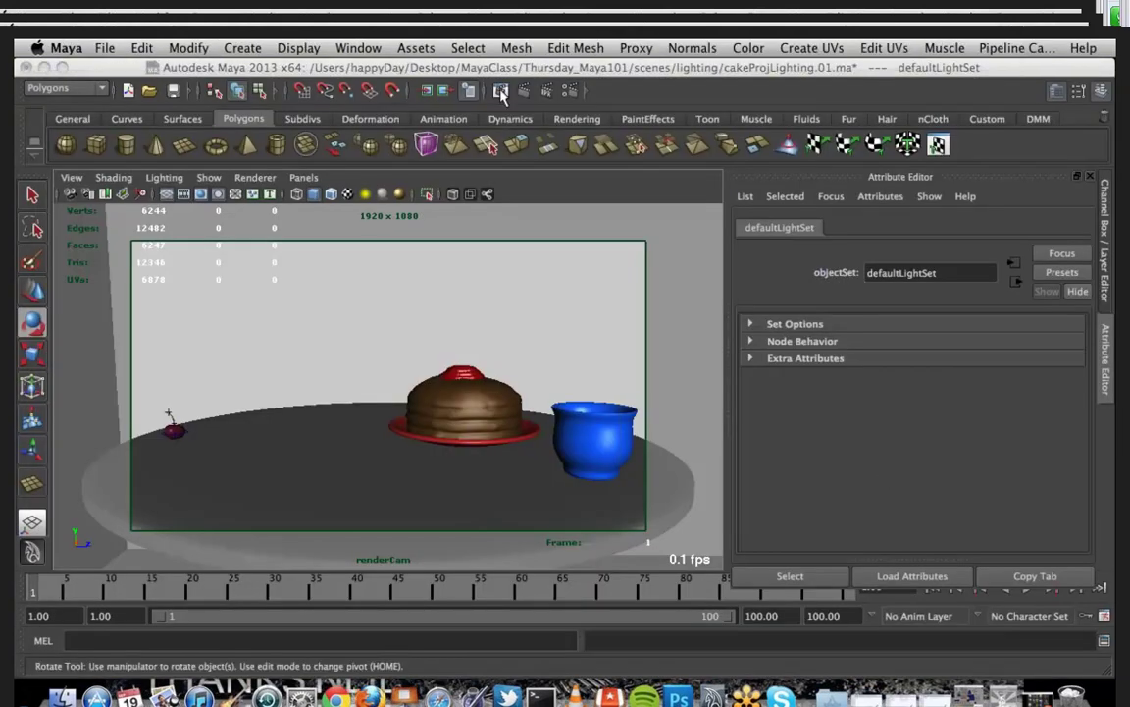
left_click(500, 91)
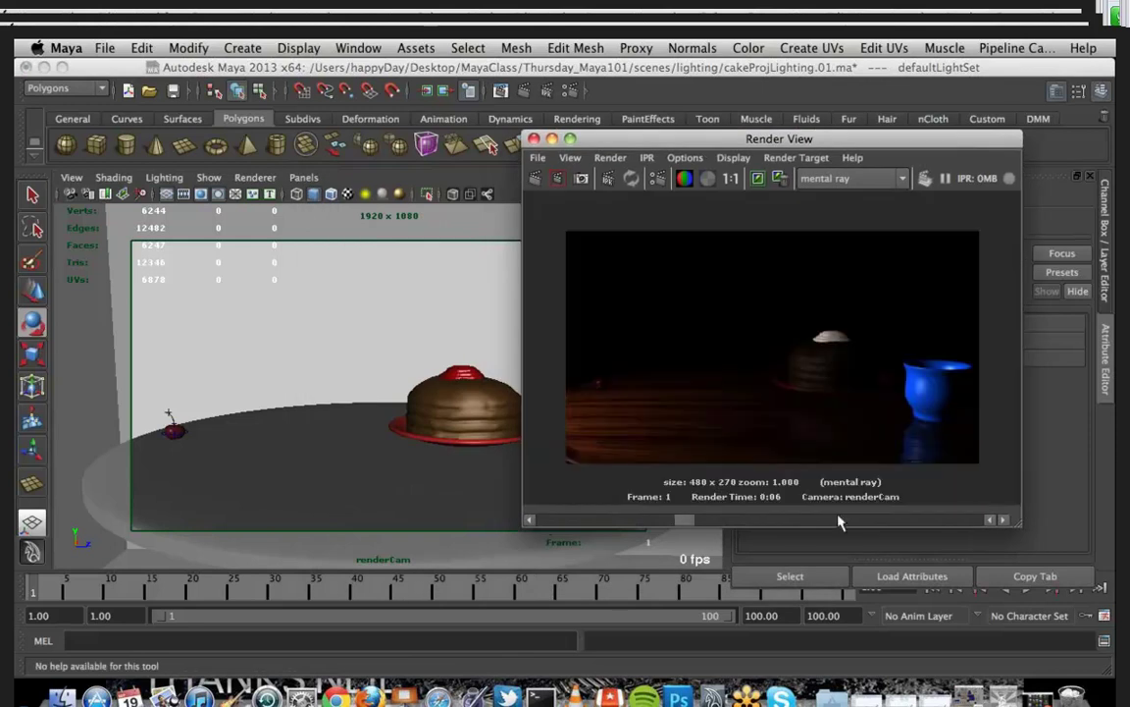
left_click(779, 179)
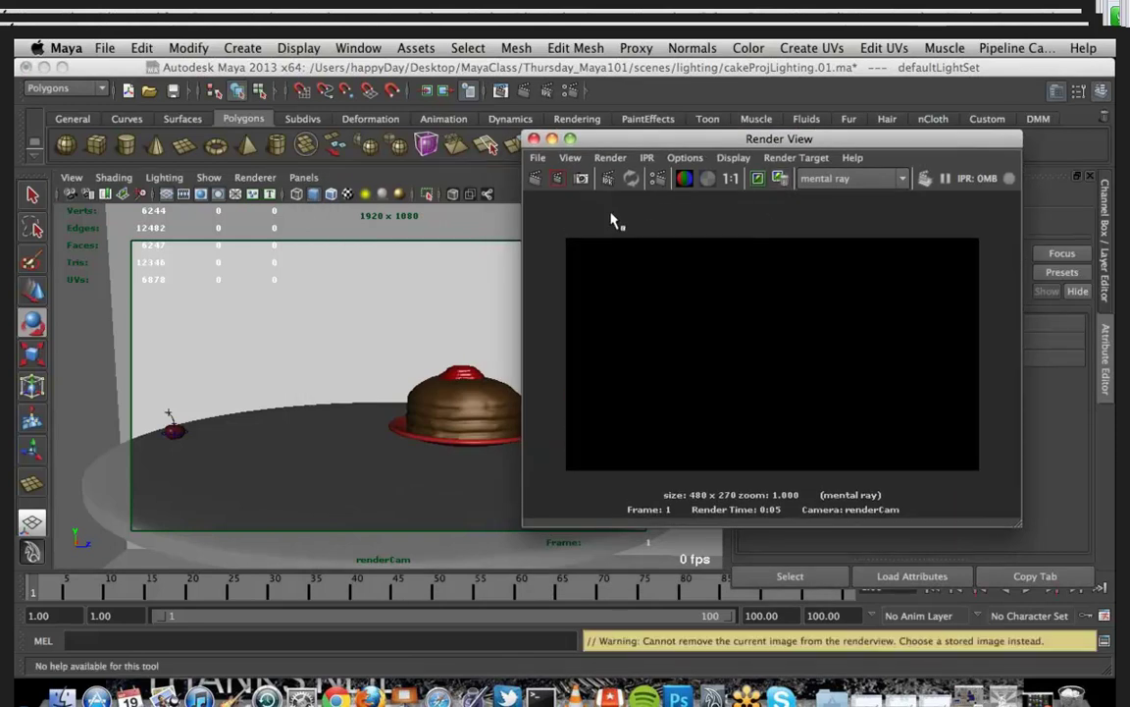
left_click_drag(653, 145, 208, 226)
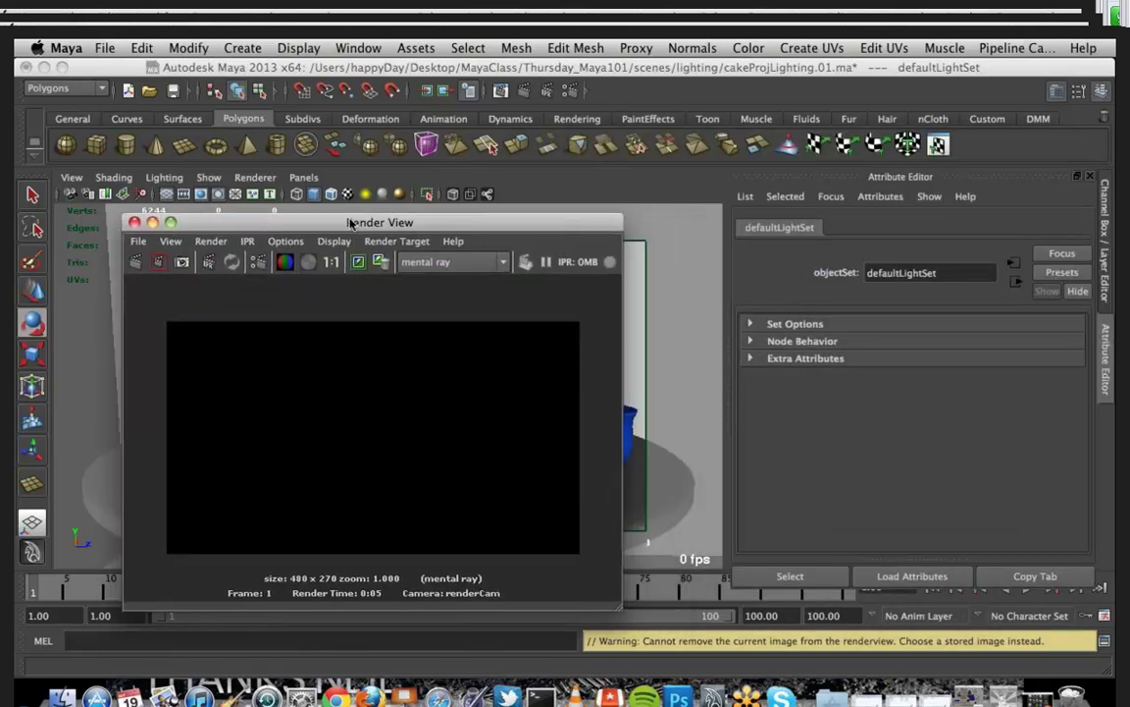
left_click(576, 91)
left_click(579, 92)
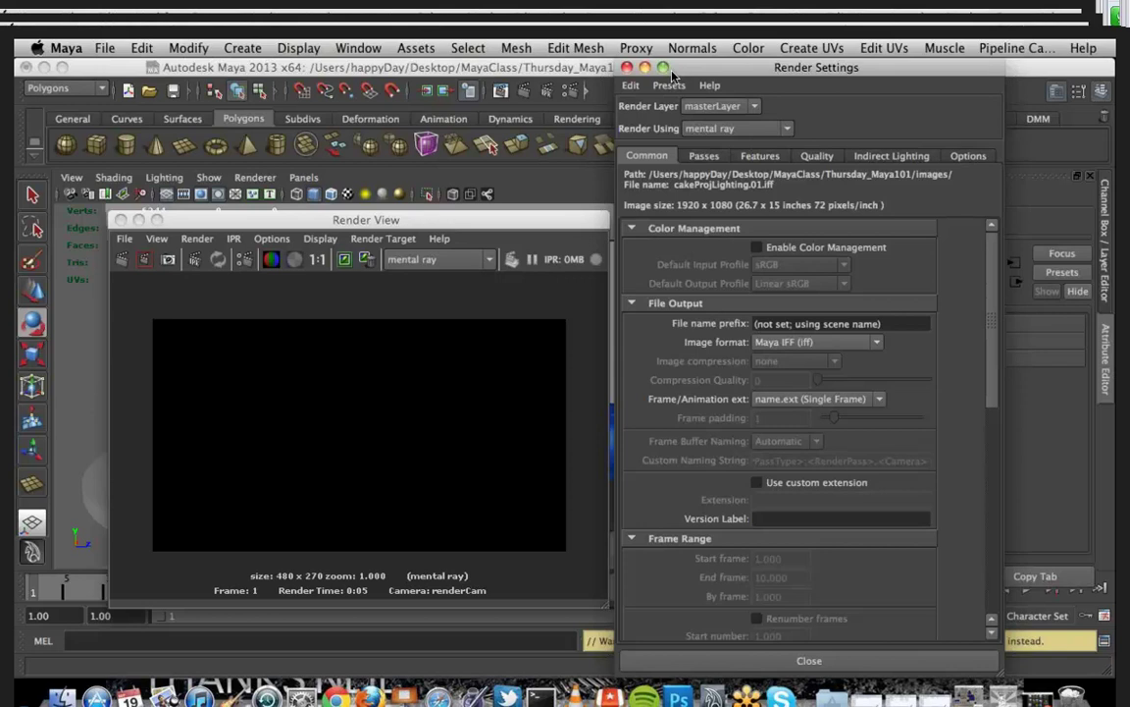
Step: Create an Image Based Lighting node from the Indirect Lighting tab, then close Render Settings
left_click(870, 157)
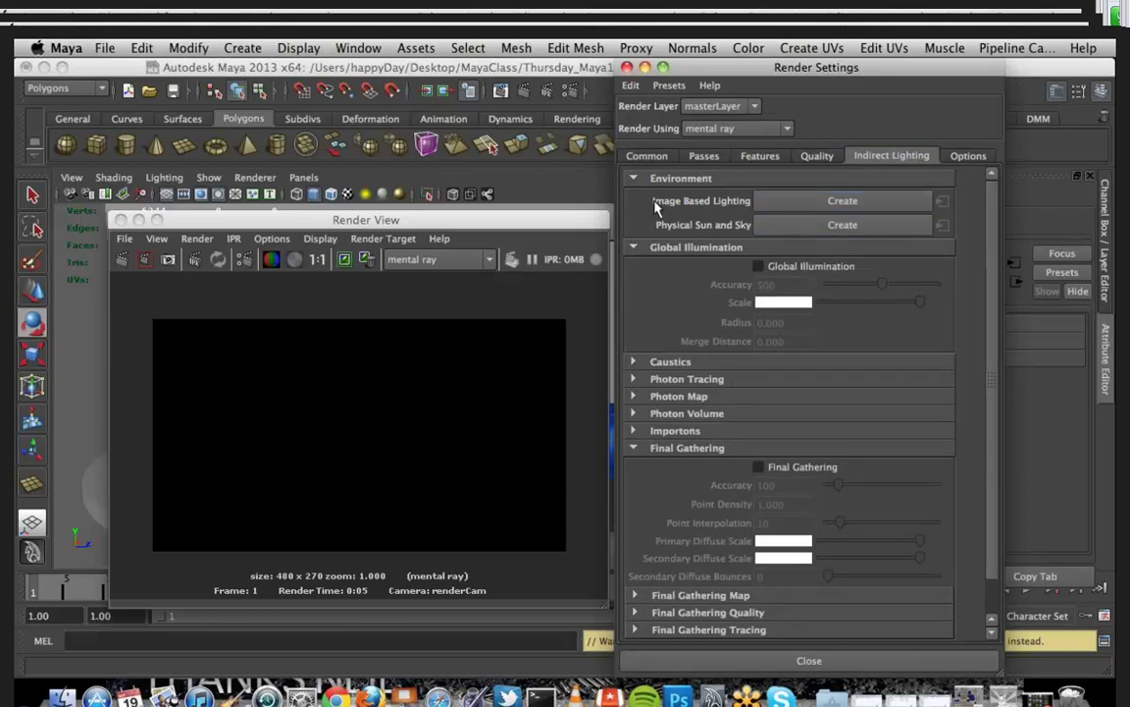
left_click(825, 206)
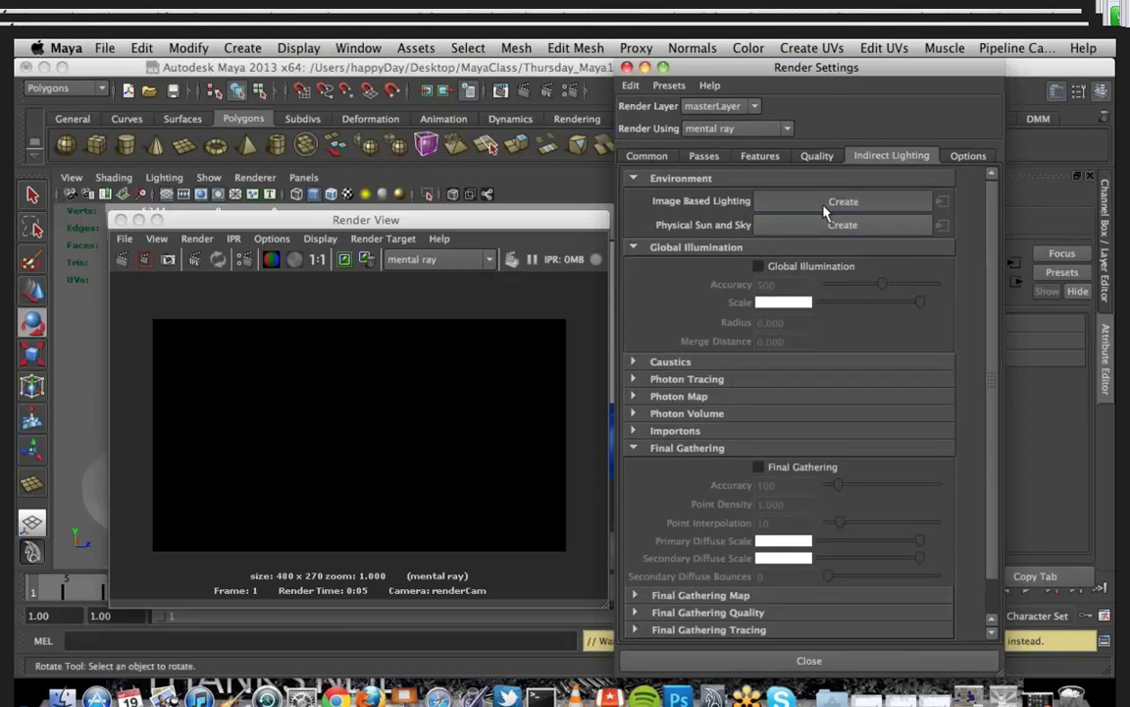
left_click(645, 67)
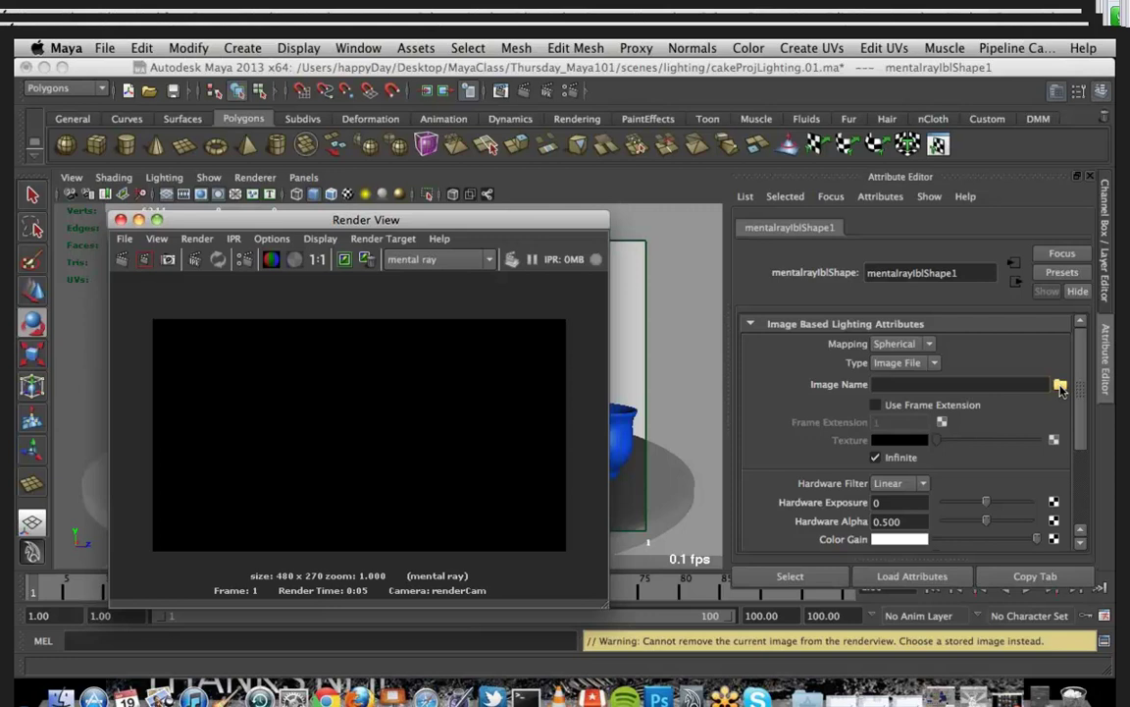
Step: Set the IBL image file to sourceimages/Apartment_Reflection.hdr
left_click(1060, 387)
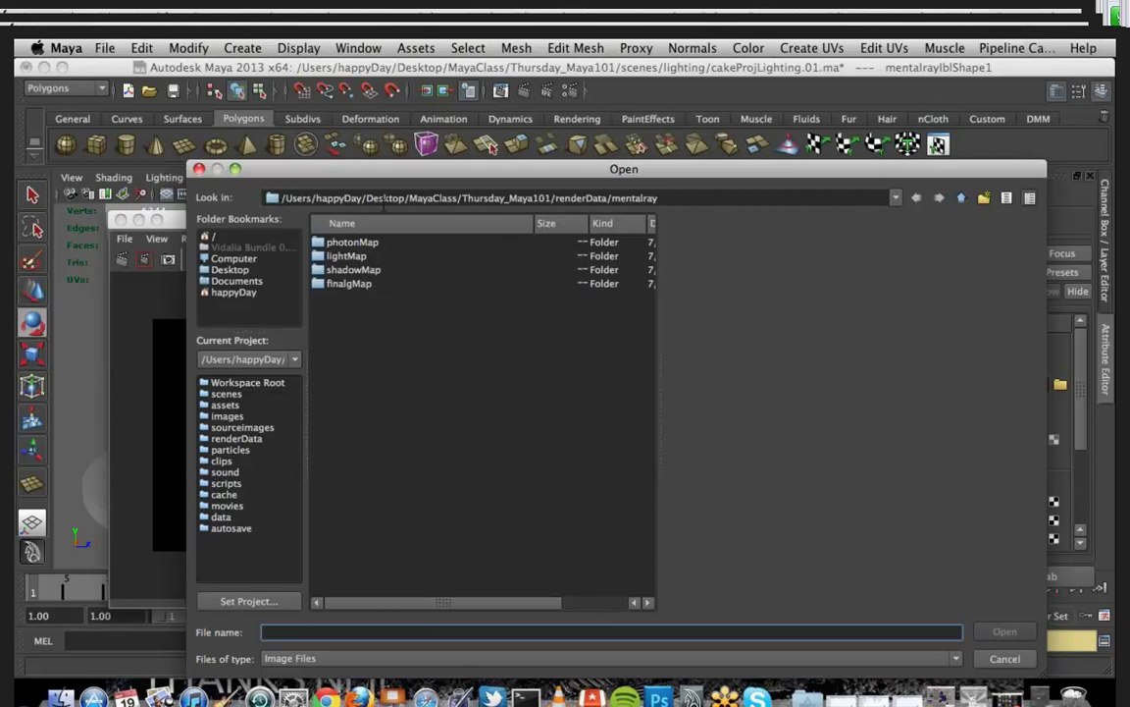
left_click(961, 198)
left_click(961, 199)
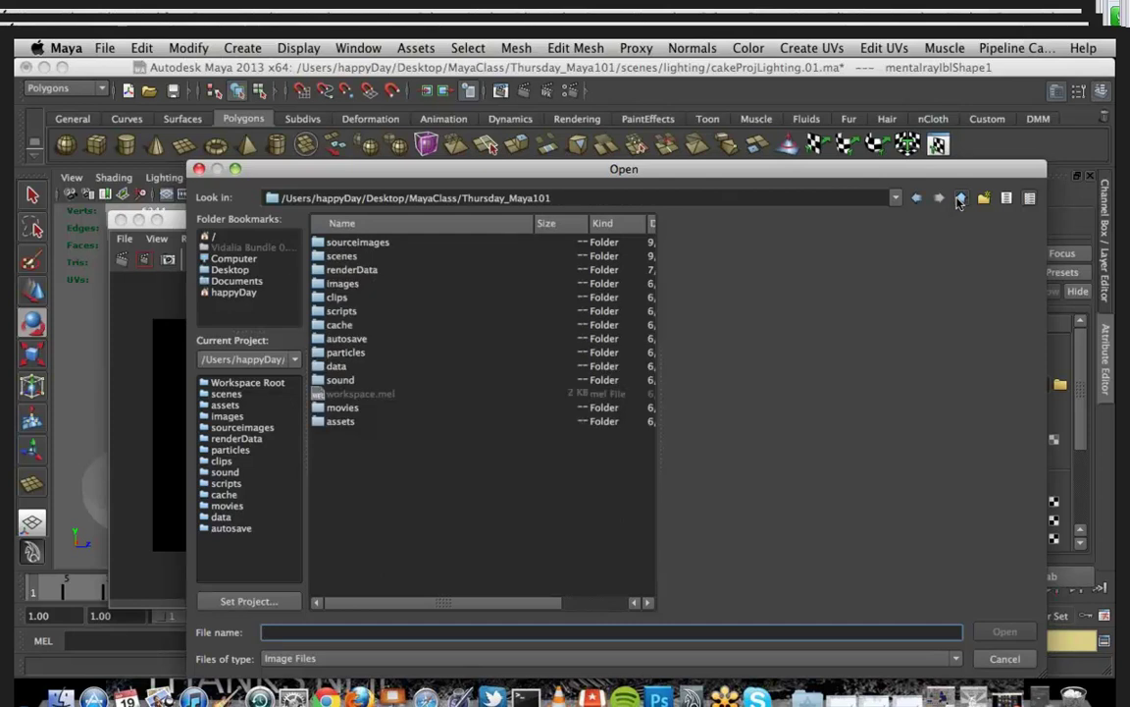
left_click(359, 243)
double_click(360, 245)
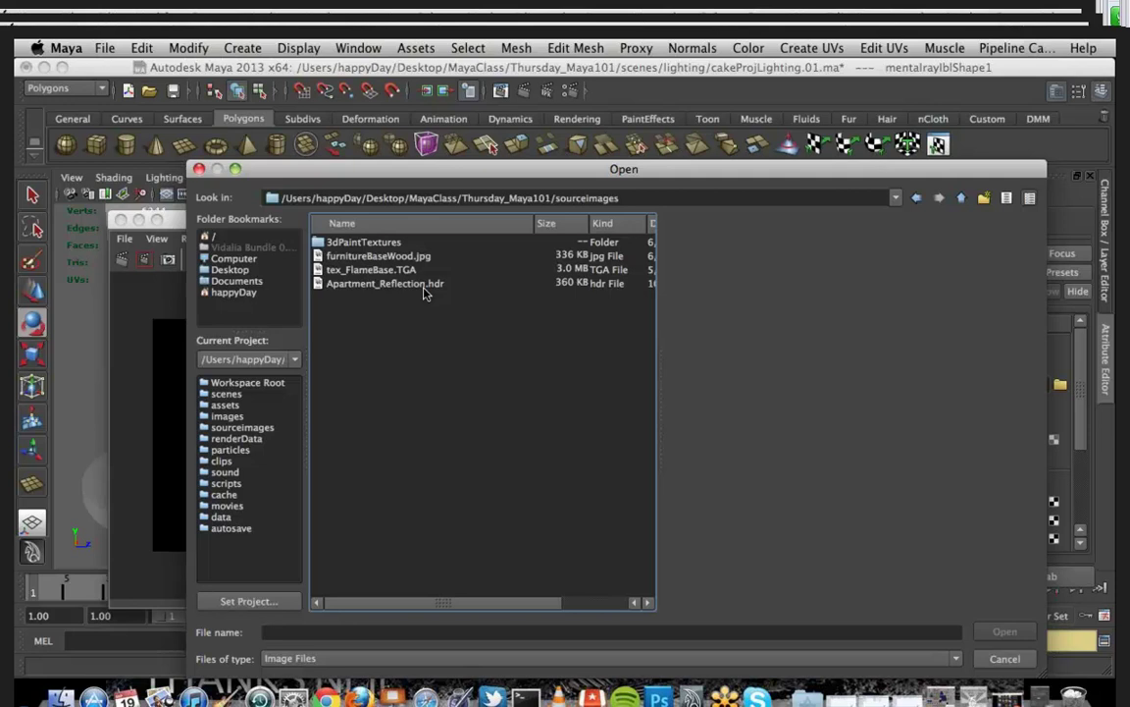
left_click(424, 289)
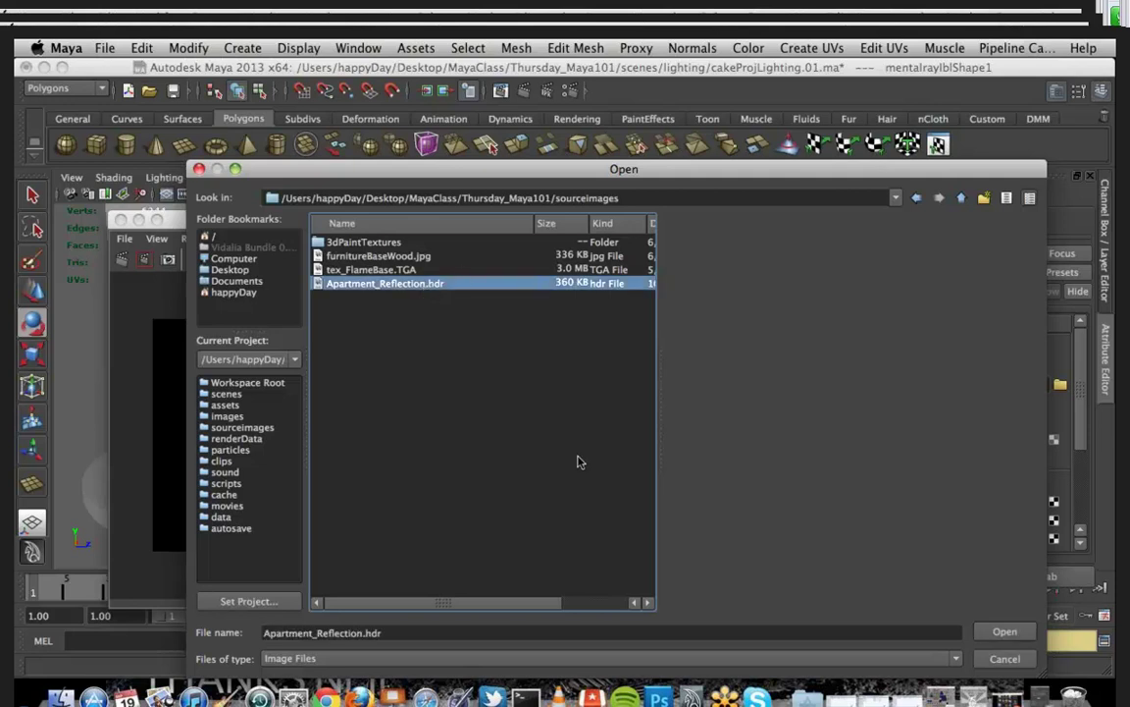
left_click(1004, 632)
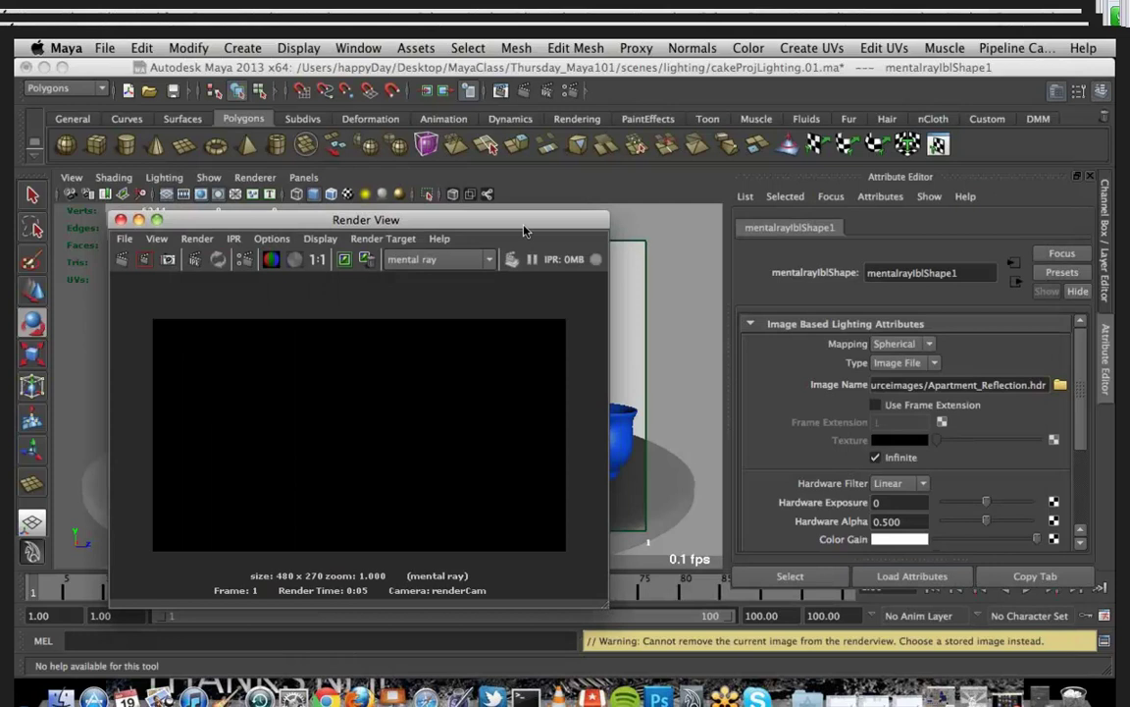
Step: Keep the previous render and re-render the frame lit by the HDR image
left_click_drag(524, 231, 569, 153)
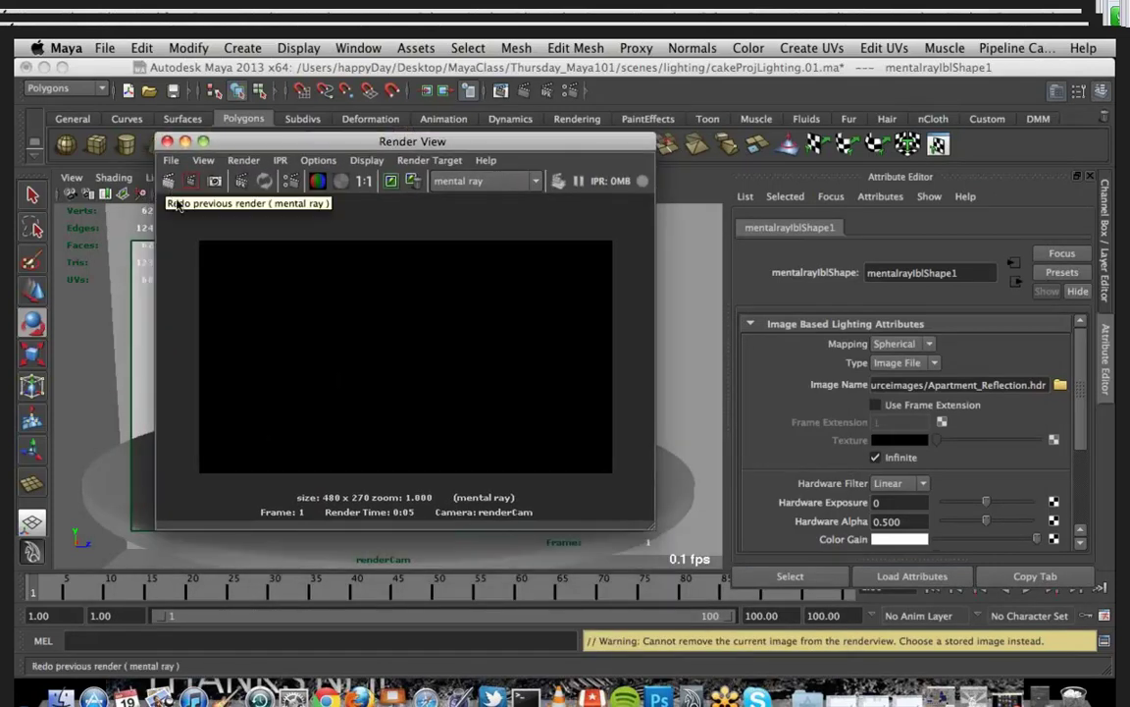
left_click(389, 184)
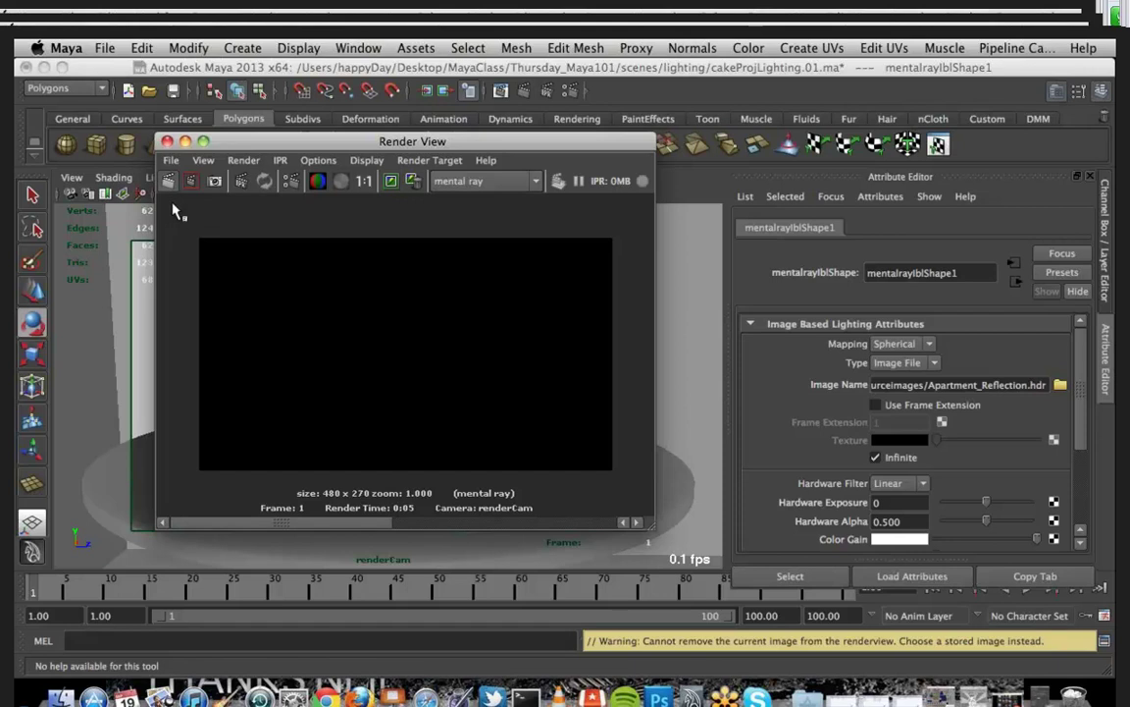
left_click_drag(263, 146, 527, 215)
left_click(523, 92)
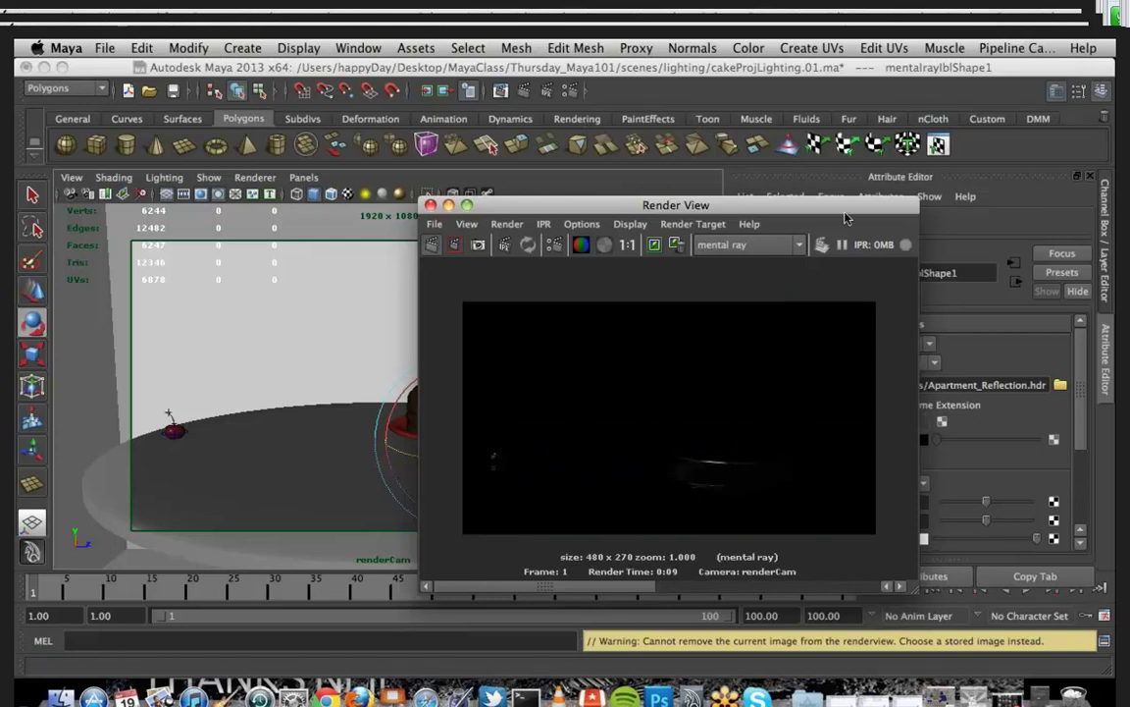
left_click_drag(846, 214, 578, 163)
Step: Set the mental ray Quality preset to Production in Render Settings
left_click(571, 91)
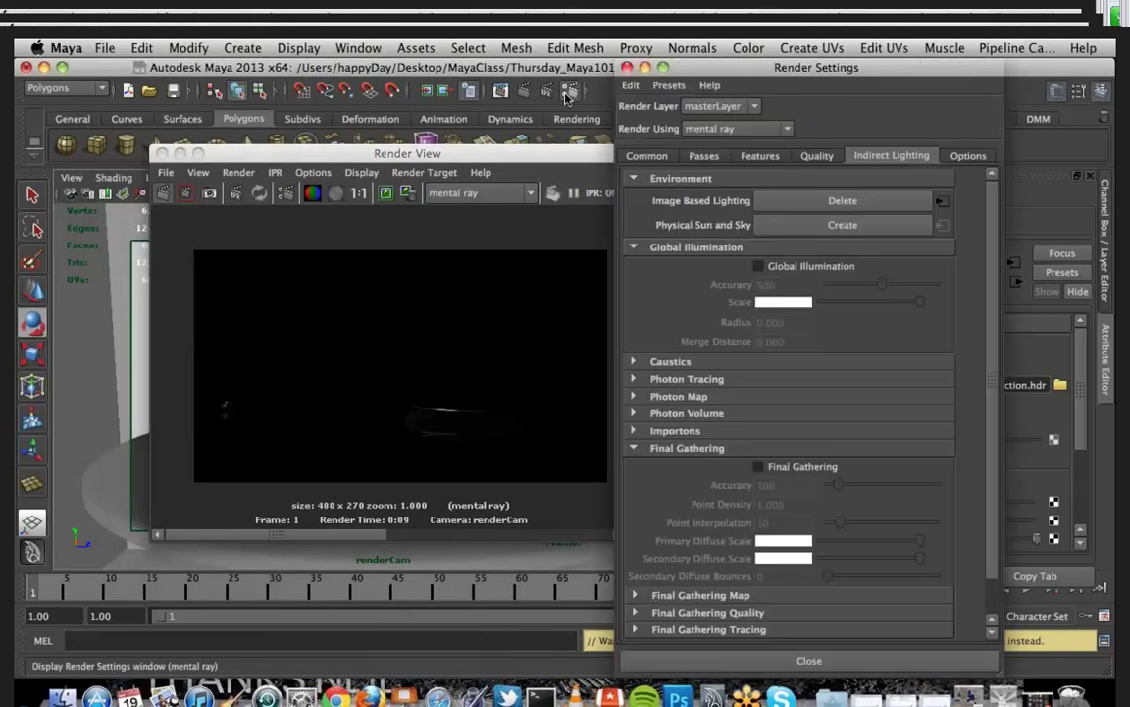
left_click(815, 155)
left_click(815, 181)
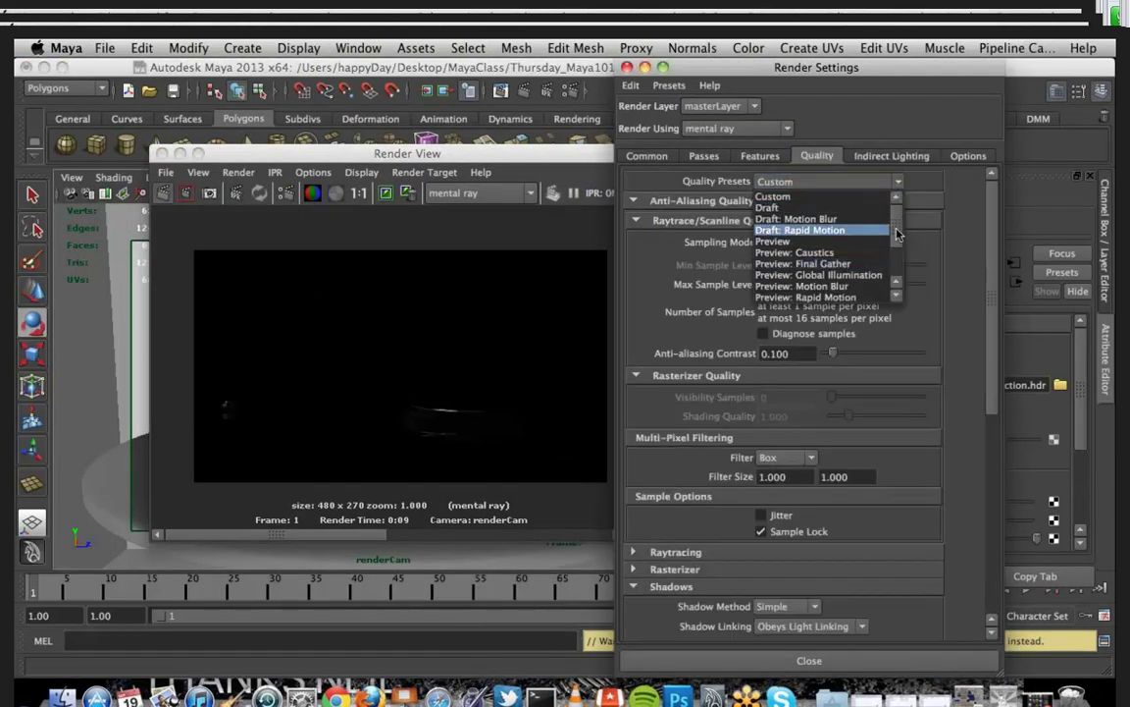
scroll(884, 250, "down", 2)
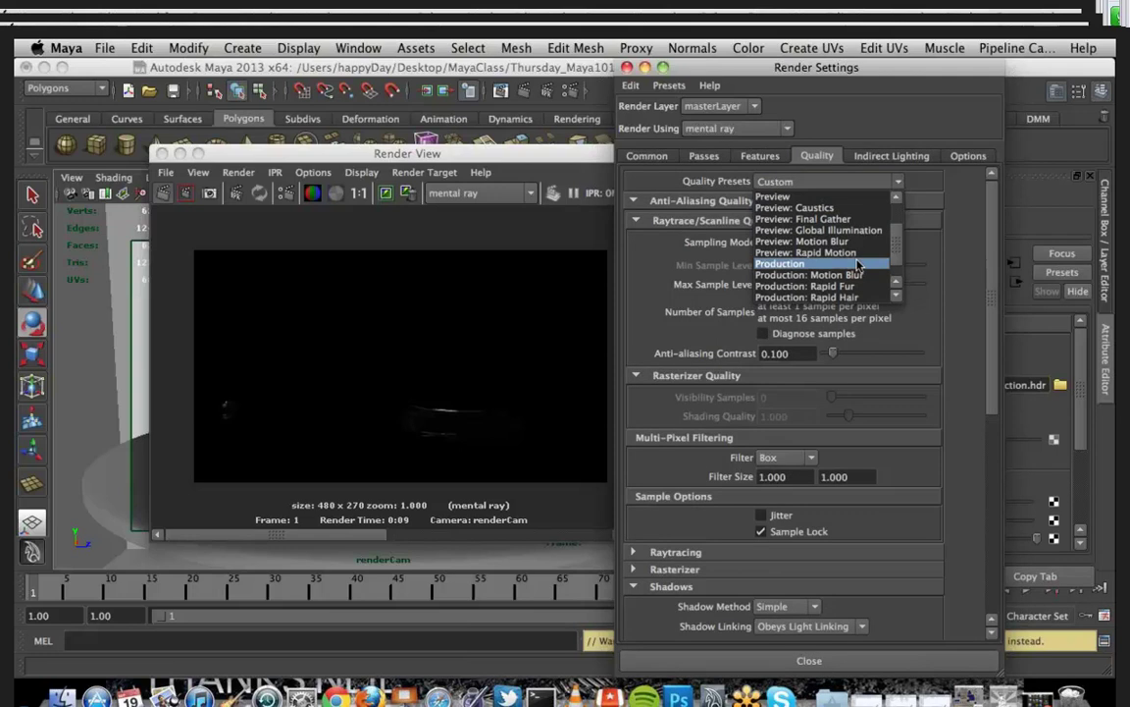
left_click(857, 265)
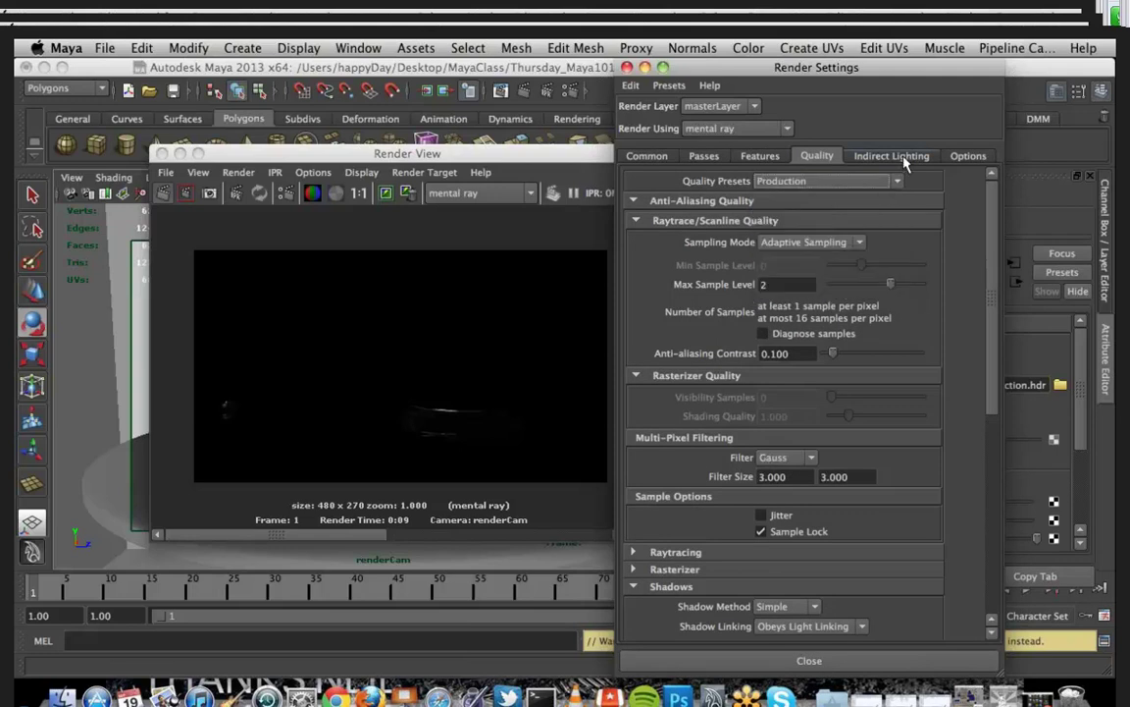
left_click_drag(553, 159, 777, 154)
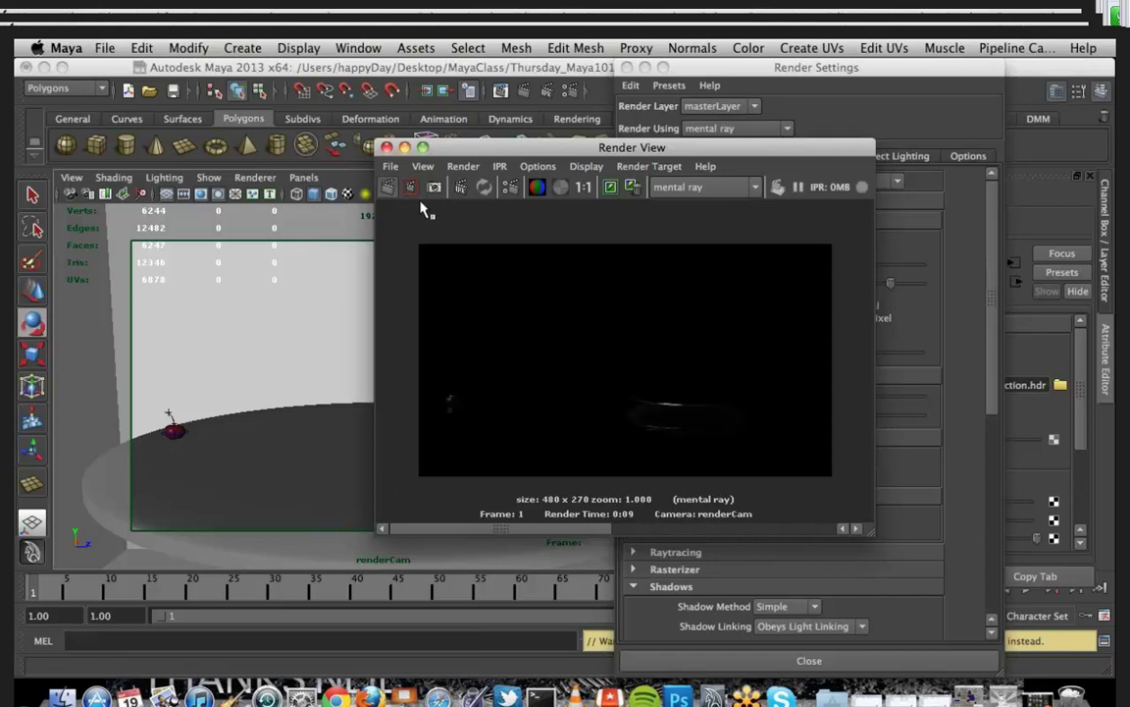
Step: Check the alpha and RGB channels, re-render the frame, and close Render Settings
left_click(349, 300)
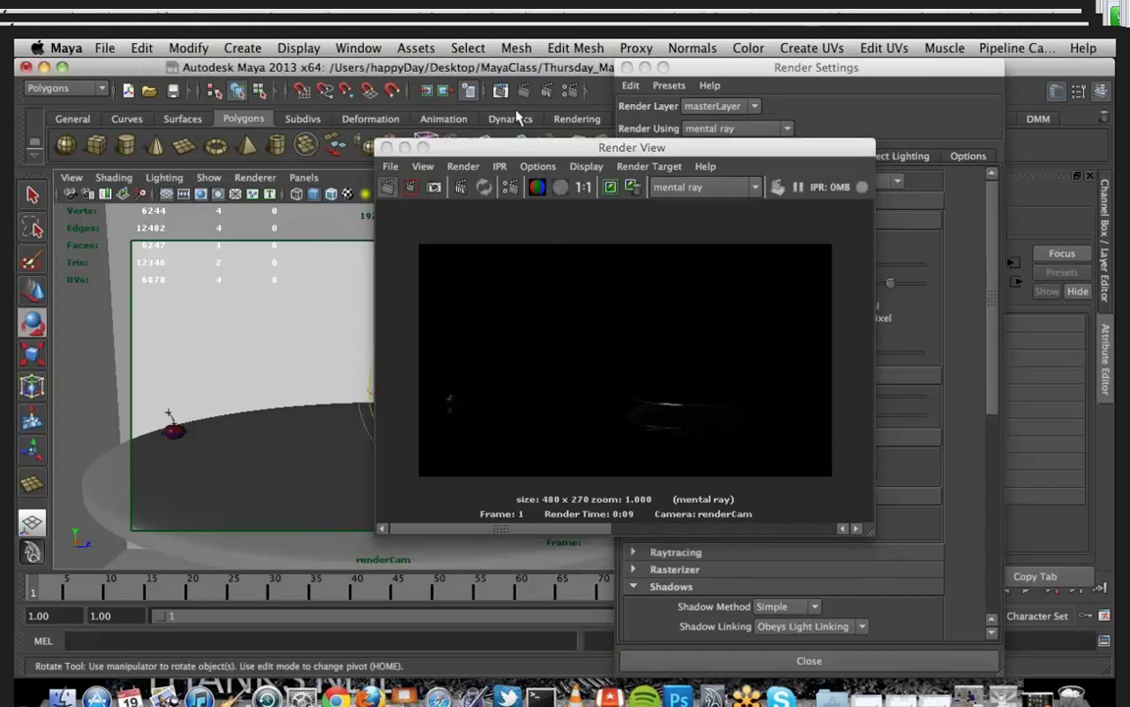
left_click(560, 186)
left_click(537, 186)
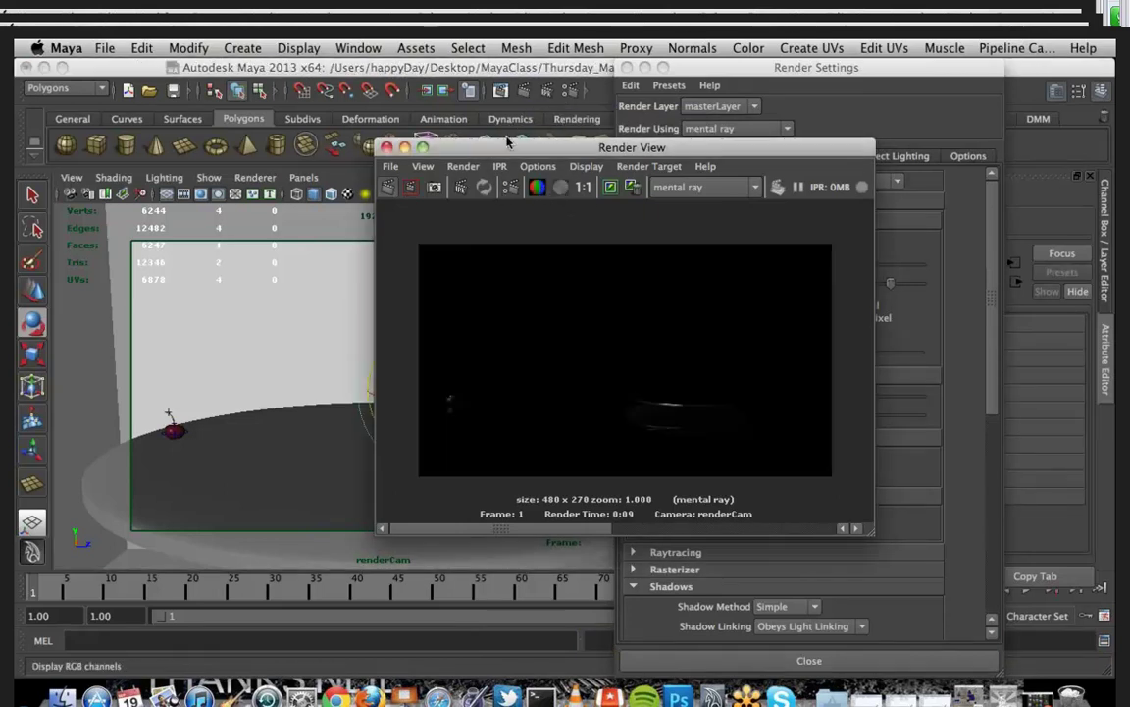
left_click(524, 98)
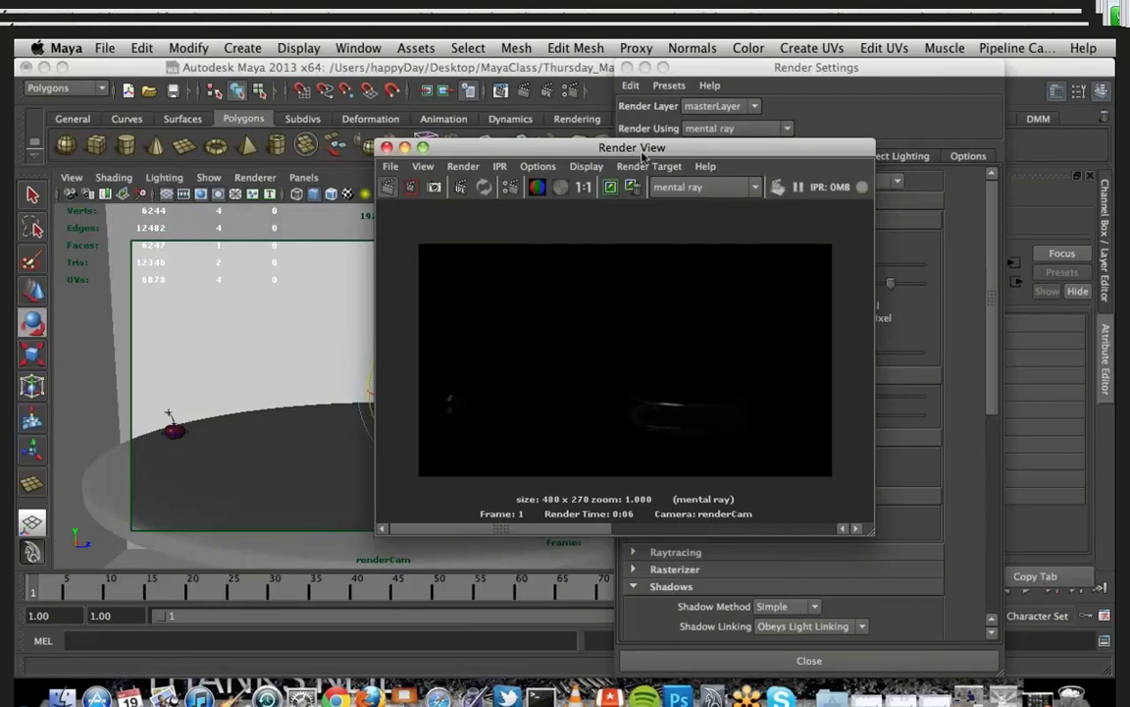
left_click_drag(643, 155, 341, 232)
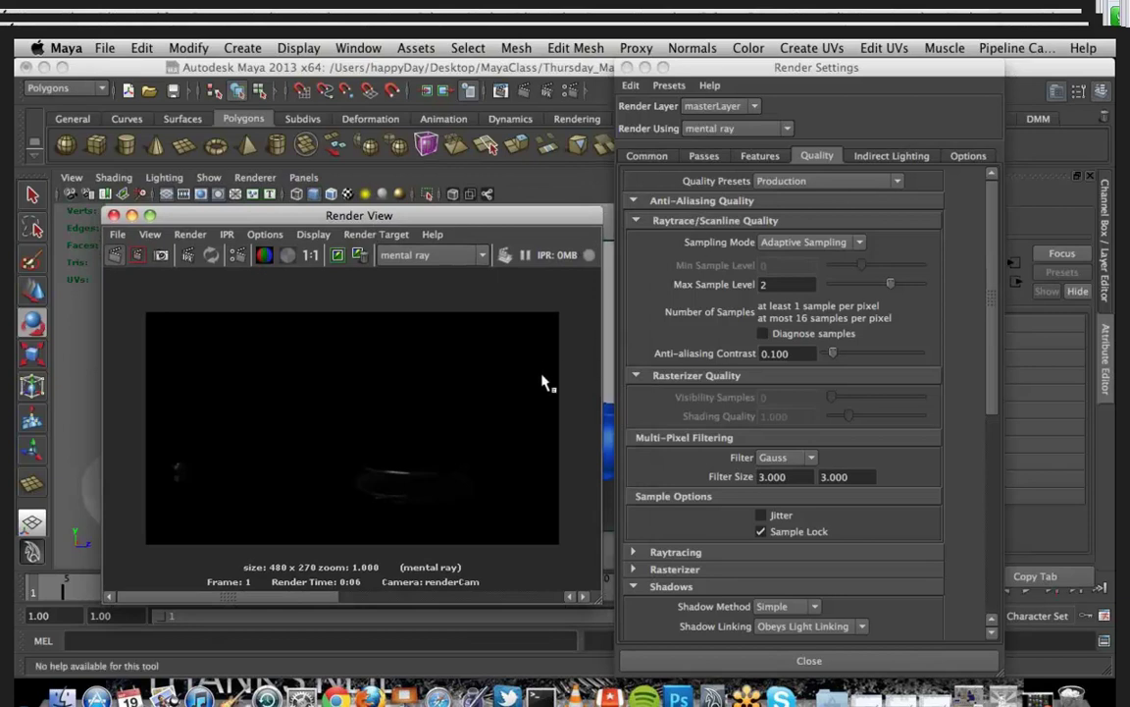
left_click(644, 68)
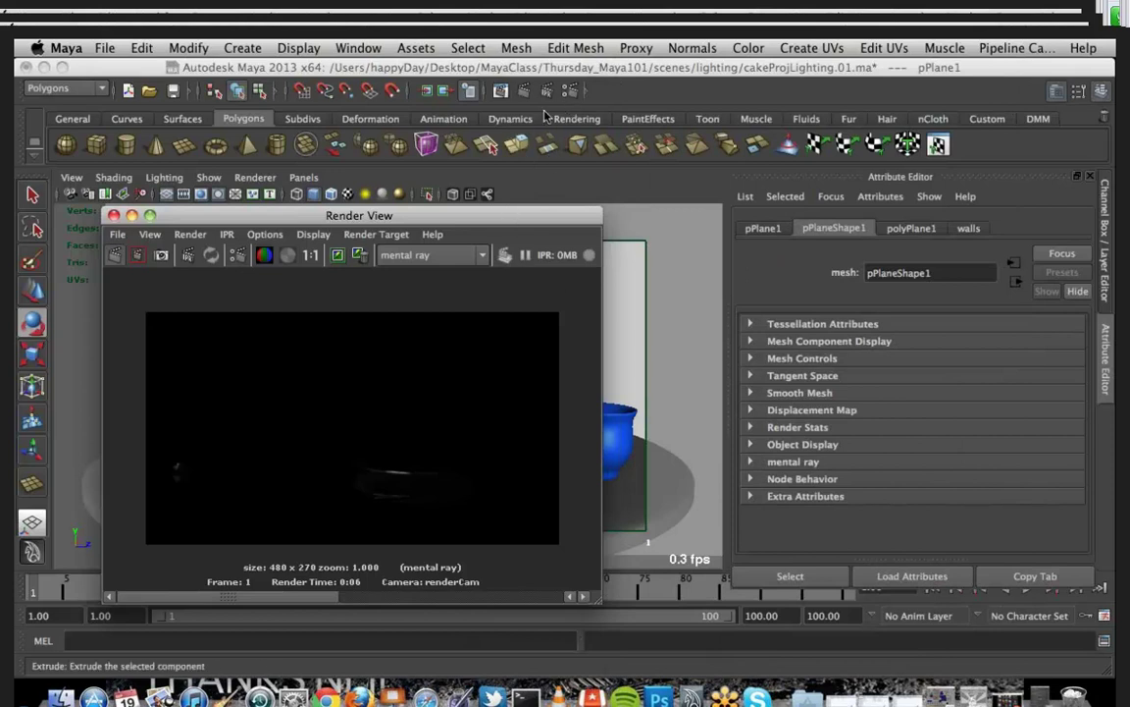
Step: Select the existing image-based lighting node from Render Settings' Indirect Lighting tab
left_click(571, 91)
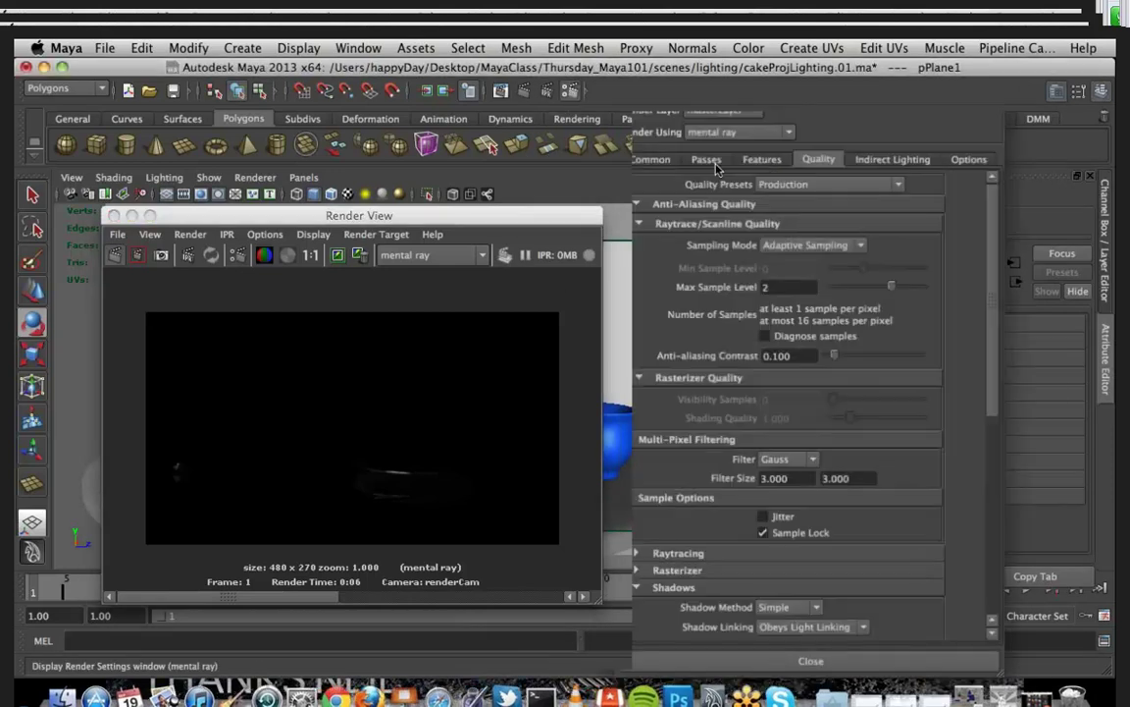
left_click(646, 157)
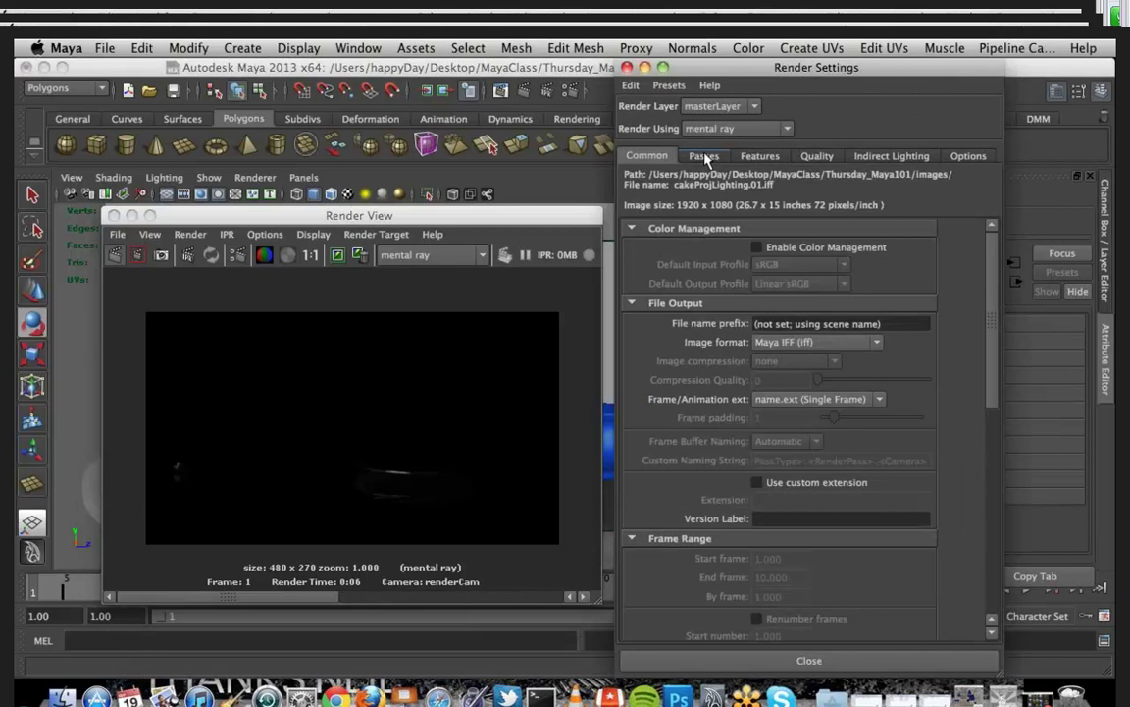
left_click(704, 156)
left_click(829, 160)
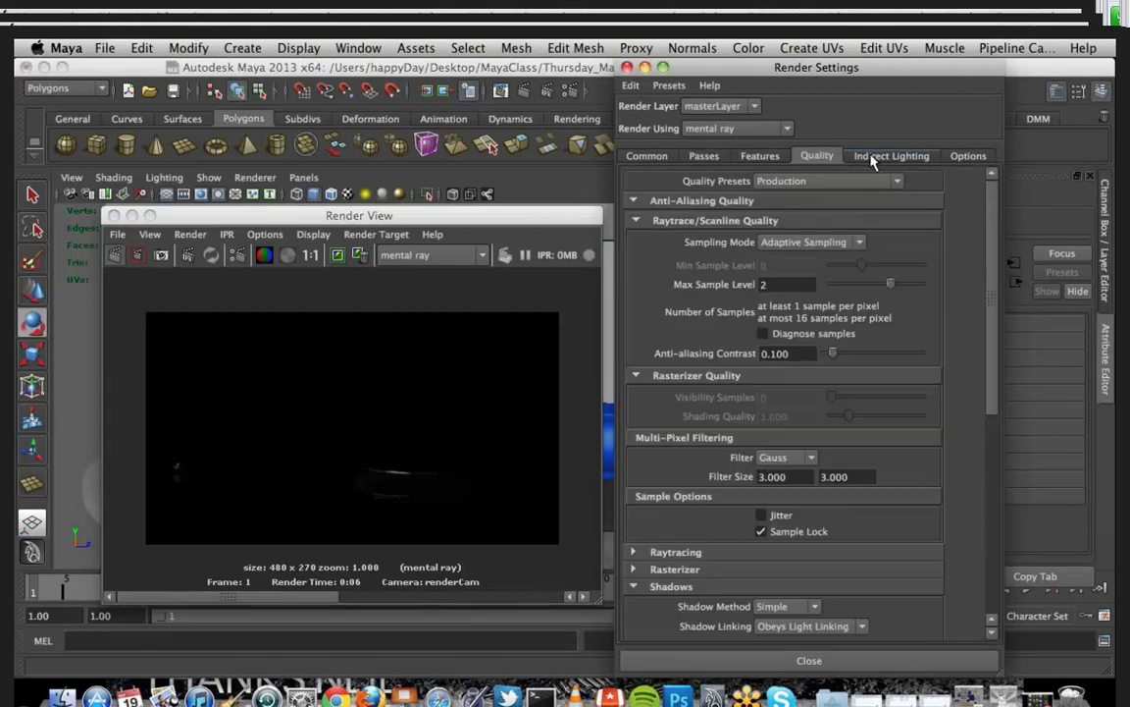
left_click(888, 156)
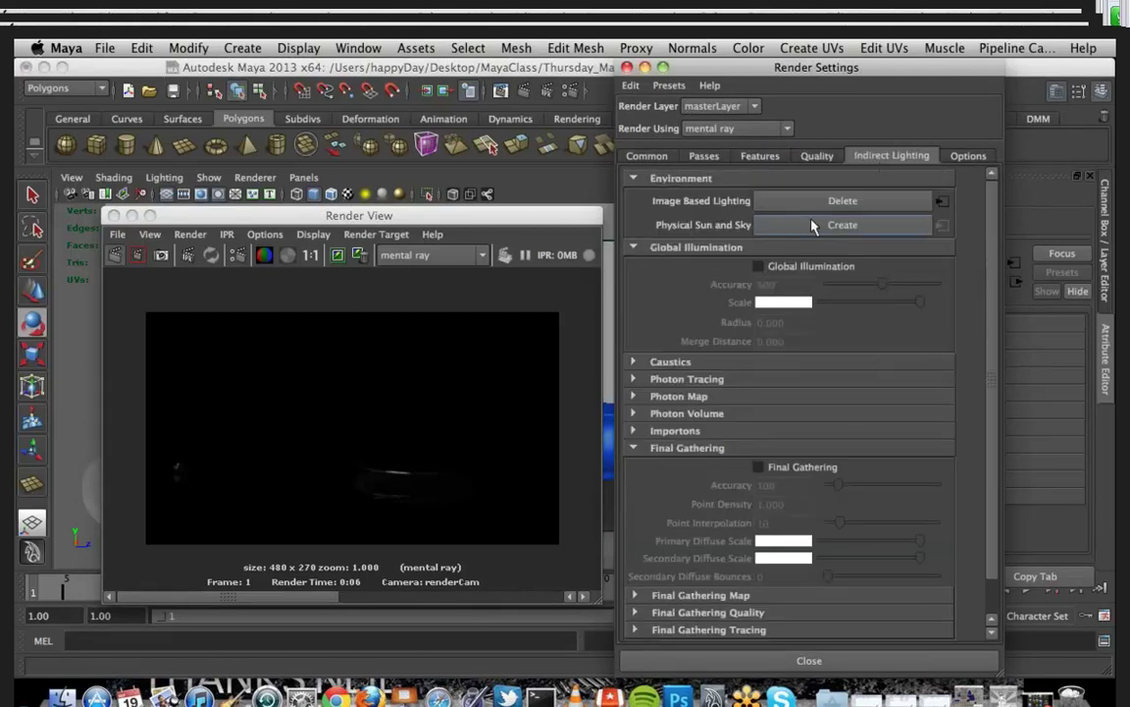
left_click(942, 202)
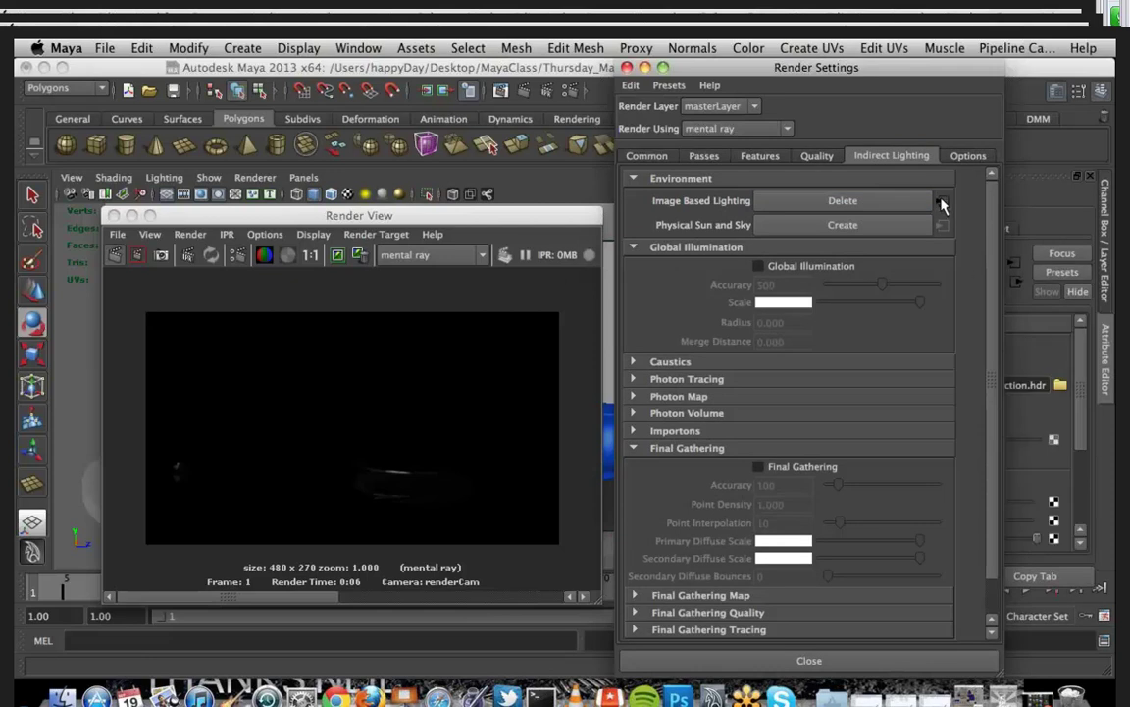
left_click(628, 68)
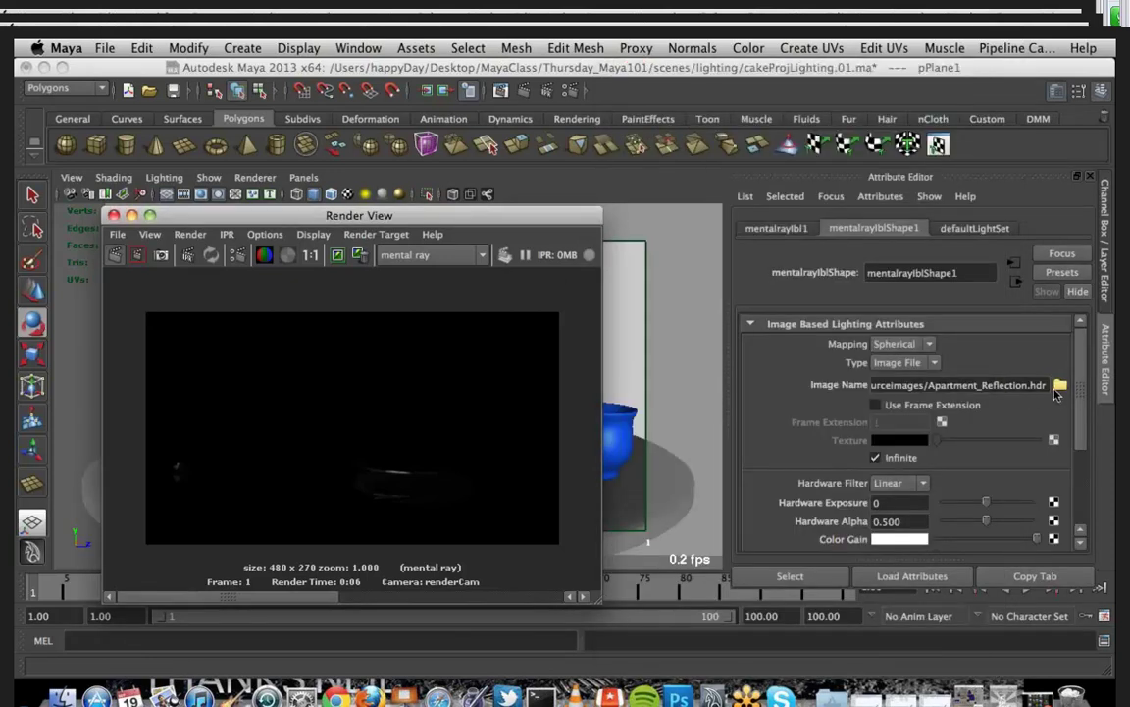
Step: Load Apartment_Reflection.hdr as the IBL node's image
left_click(1060, 389)
left_click(1060, 387)
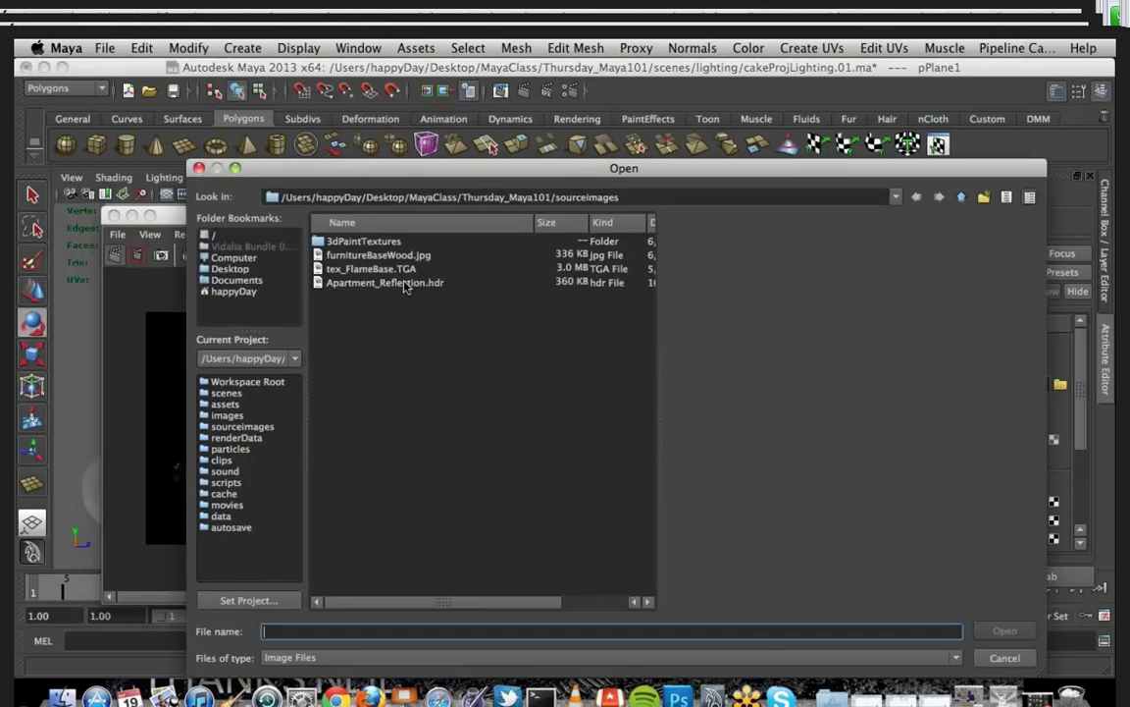
left_click(406, 283)
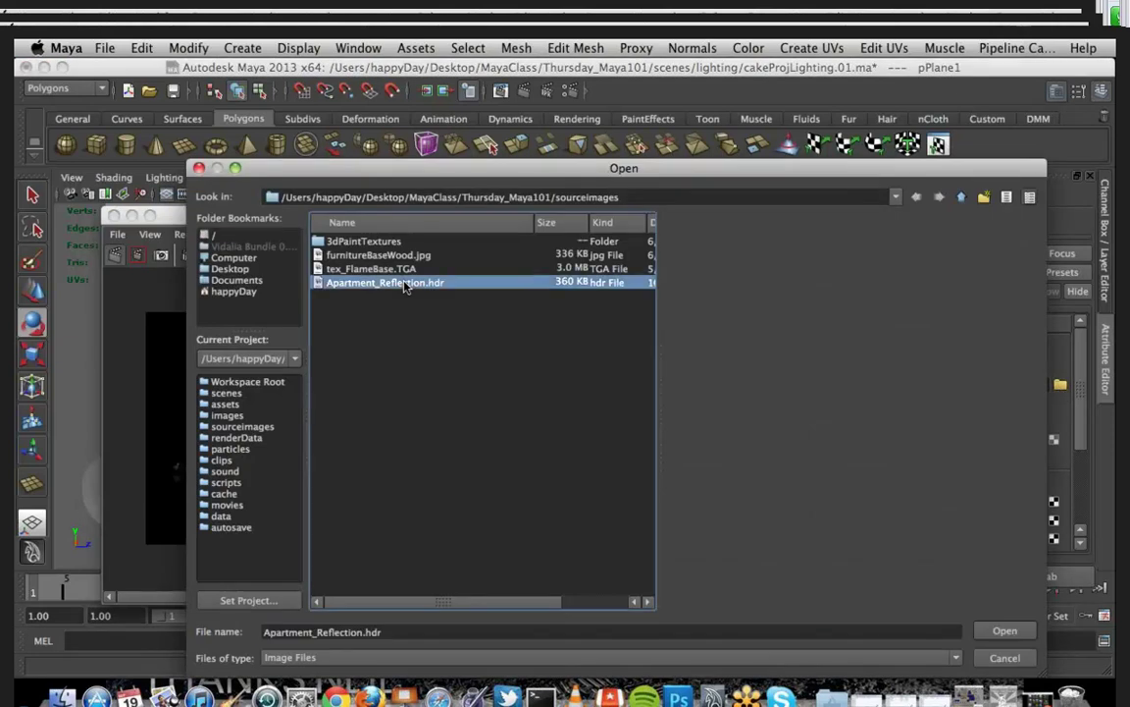
left_click(1008, 629)
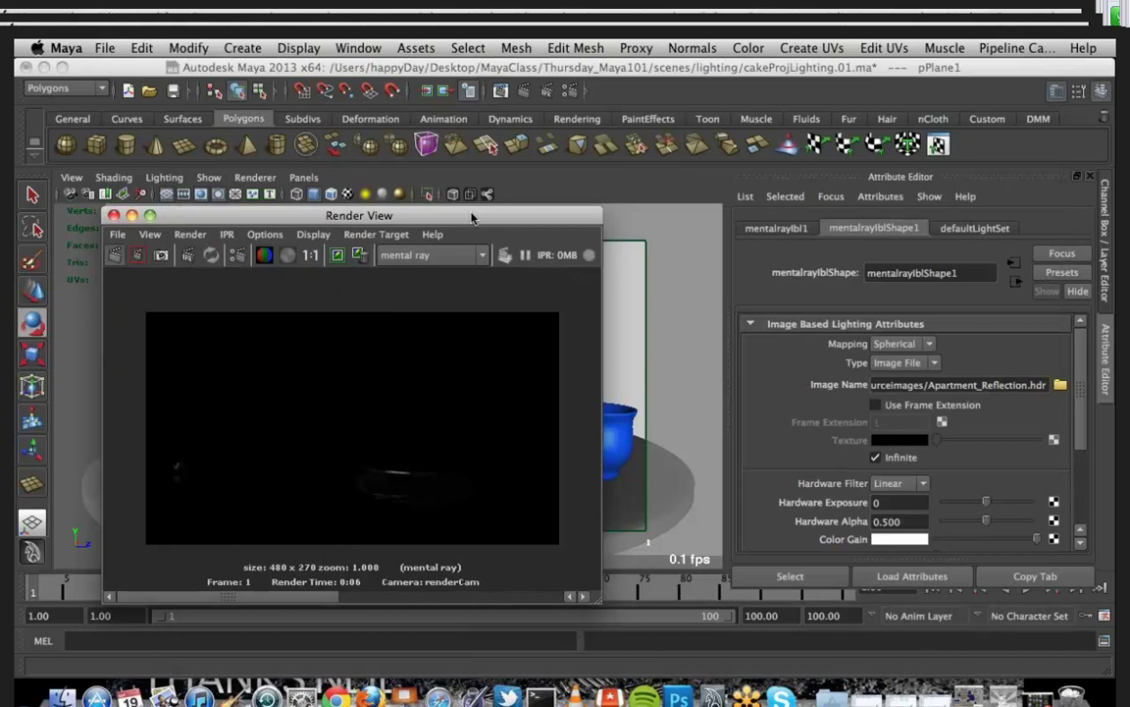
left_click_drag(472, 216, 896, 208)
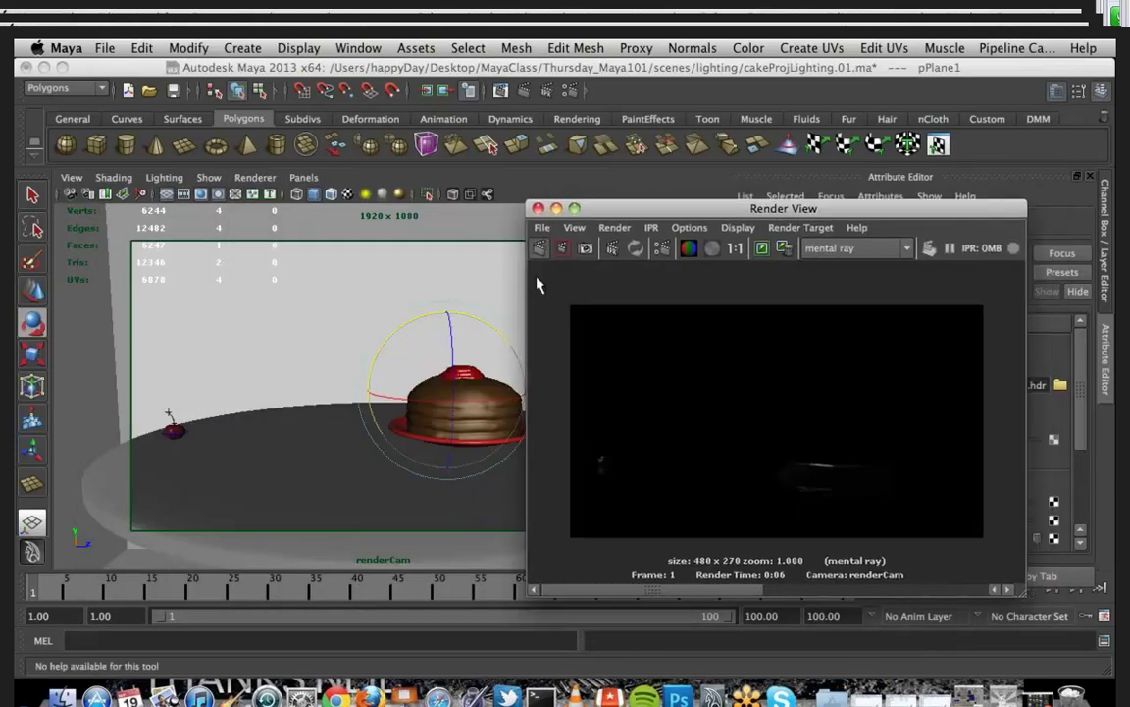
Step: Hide the walls1 object using the Outliner
left_click(554, 209)
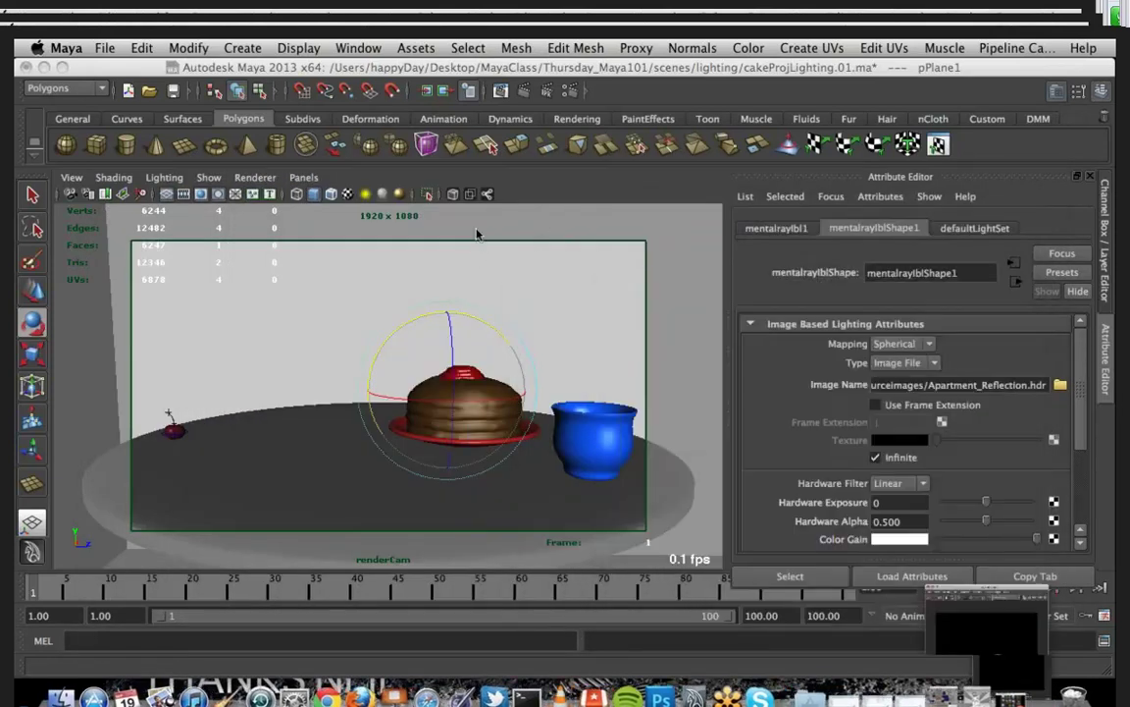
left_click(354, 49)
left_click(427, 195)
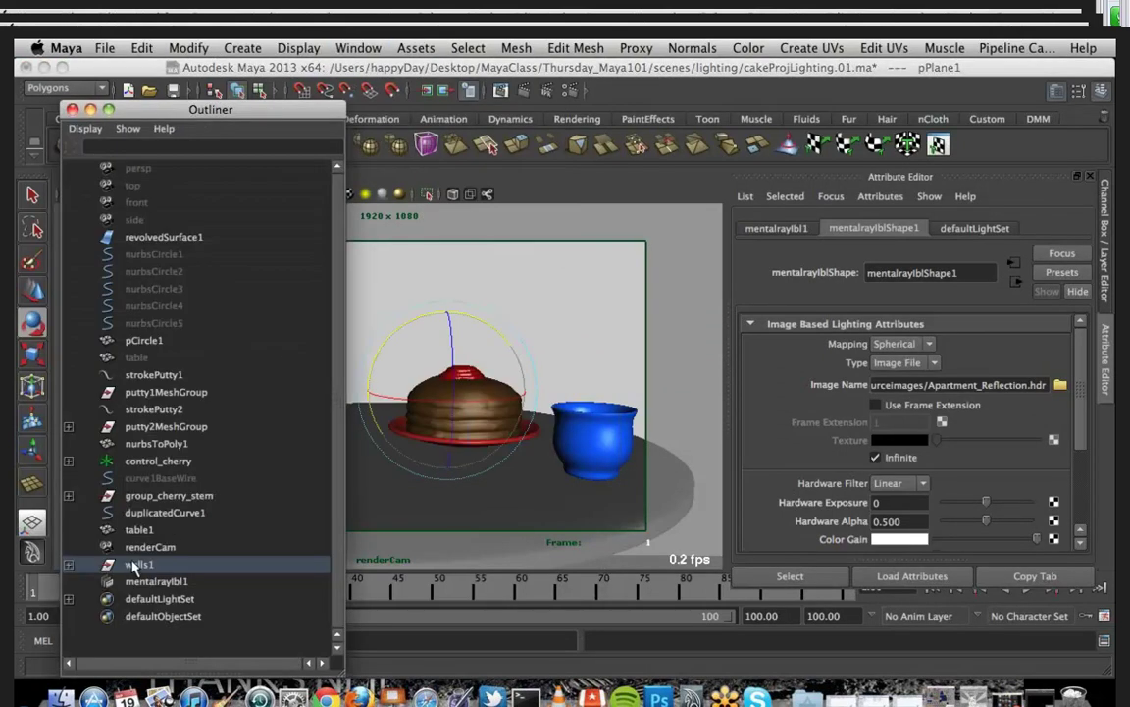
left_click(137, 565)
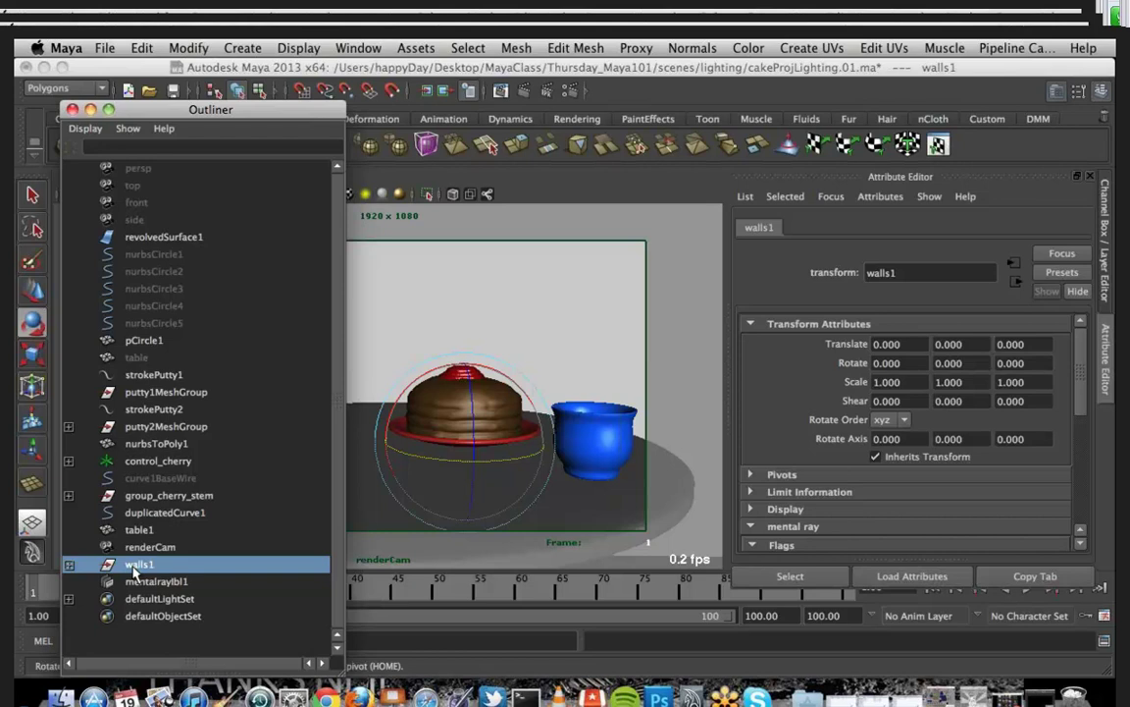
key("ctrl+h")
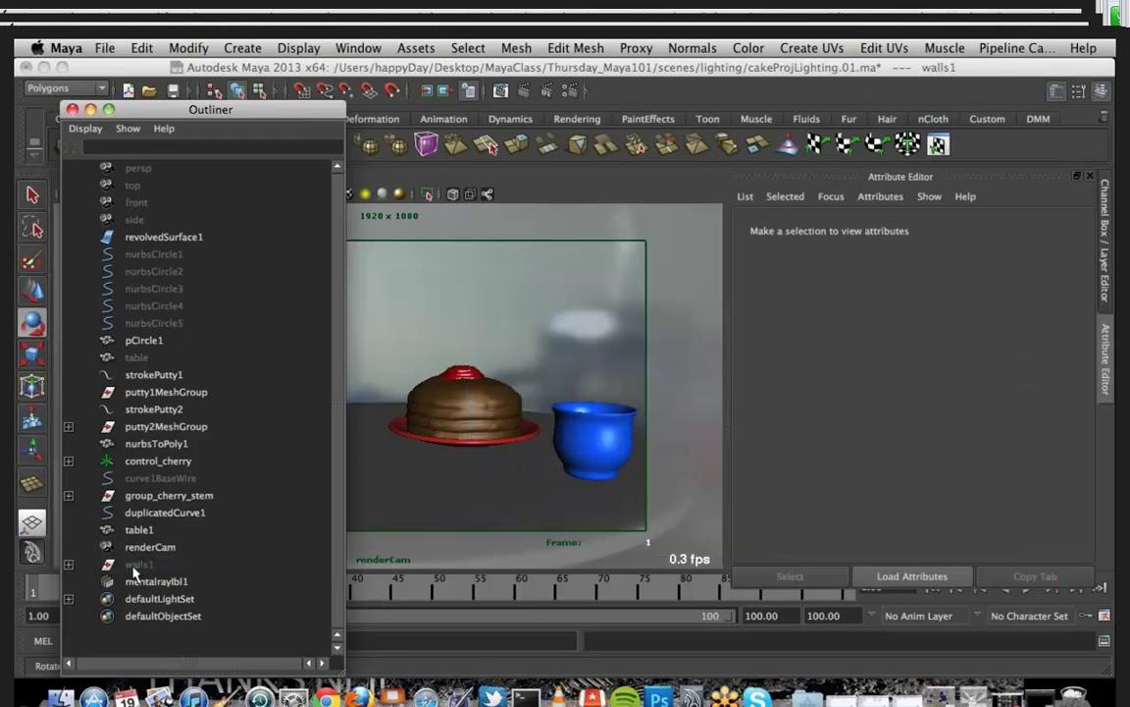
left_click(91, 110)
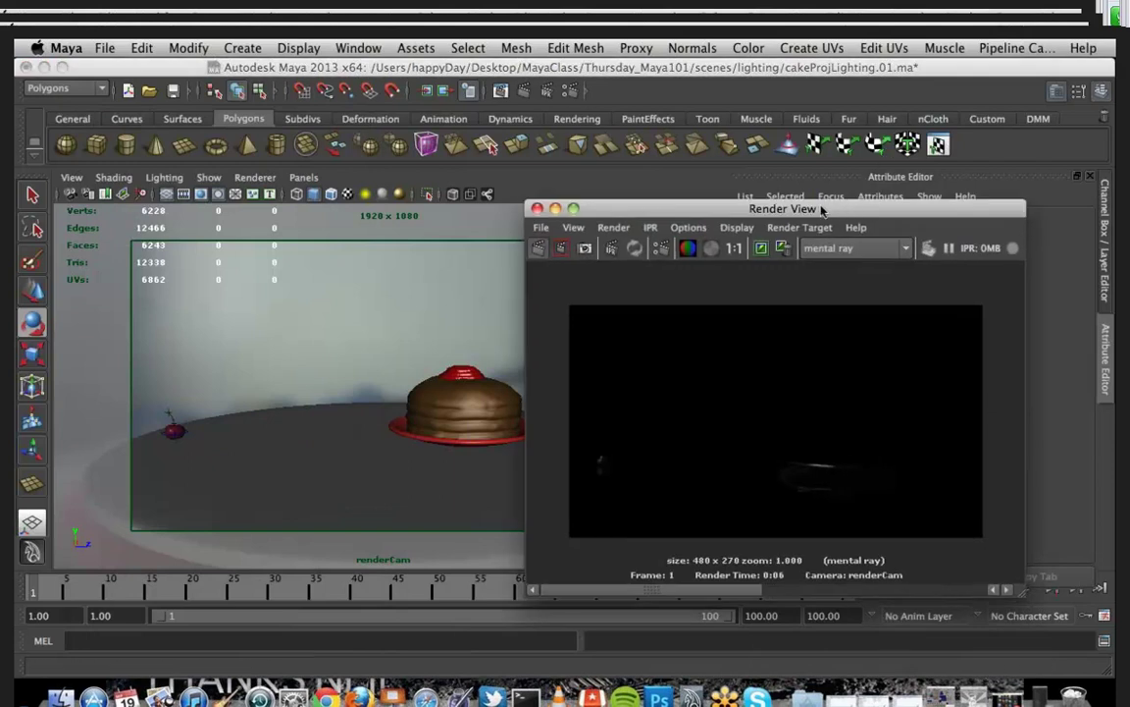
Step: Redo the render to show the apartment HDR backdrop, then bring up Render Settings
left_click_drag(823, 218, 581, 144)
left_click(263, 188)
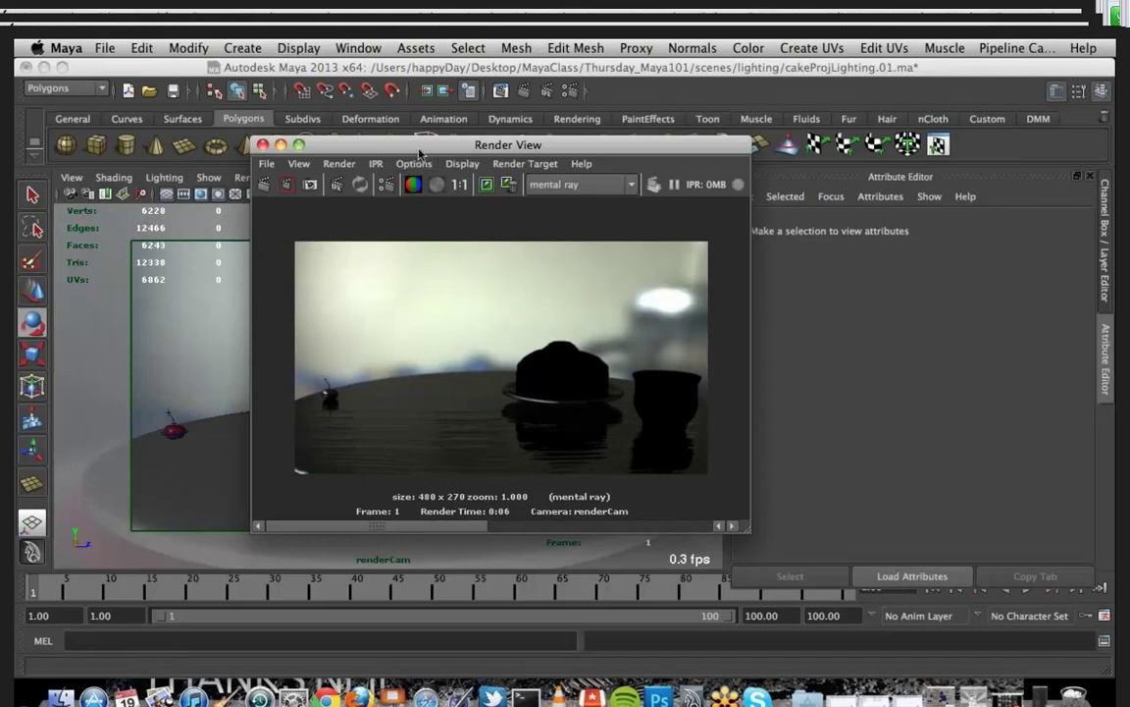
left_click_drag(380, 138, 309, 174)
left_click(575, 92)
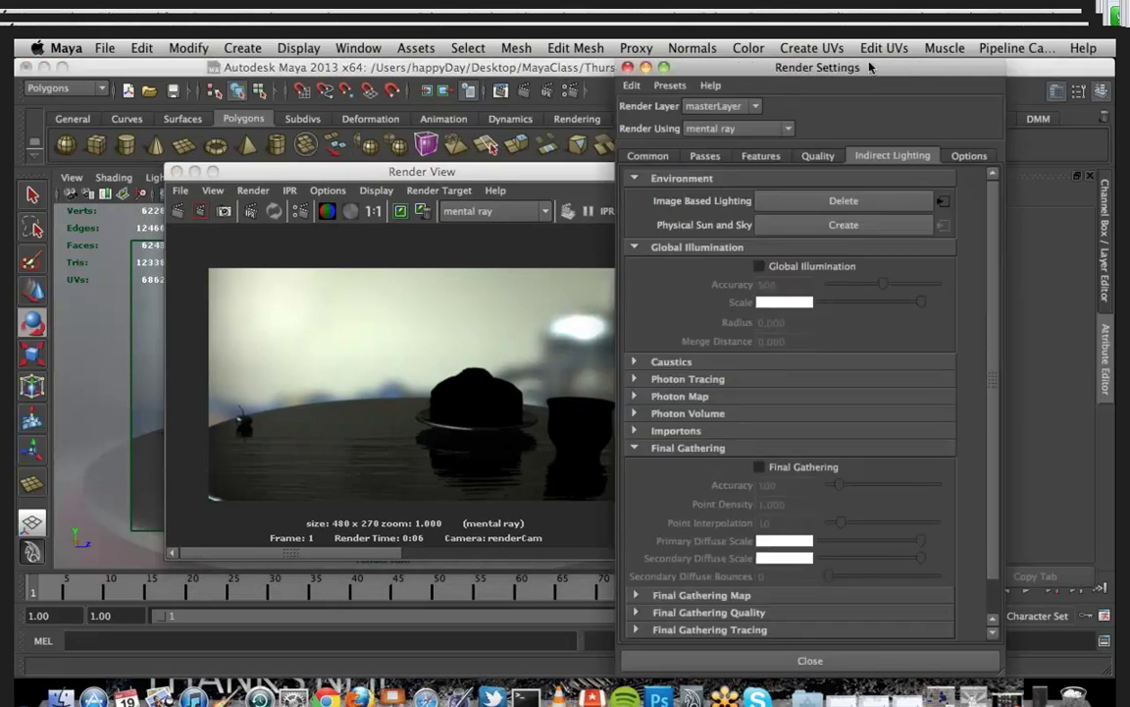
left_click_drag(822, 75, 921, 74)
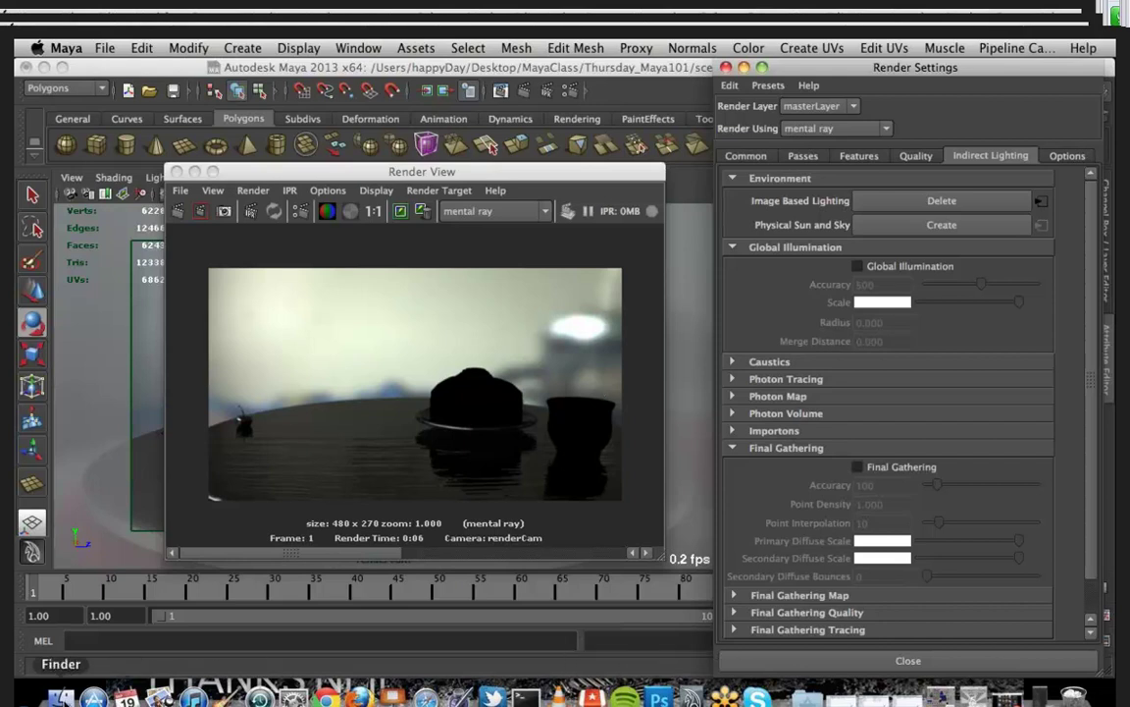
Step: In Finder, browse to Desktop > MayaClass > Thursday_Maya101 > sourceimages
left_click(61, 697)
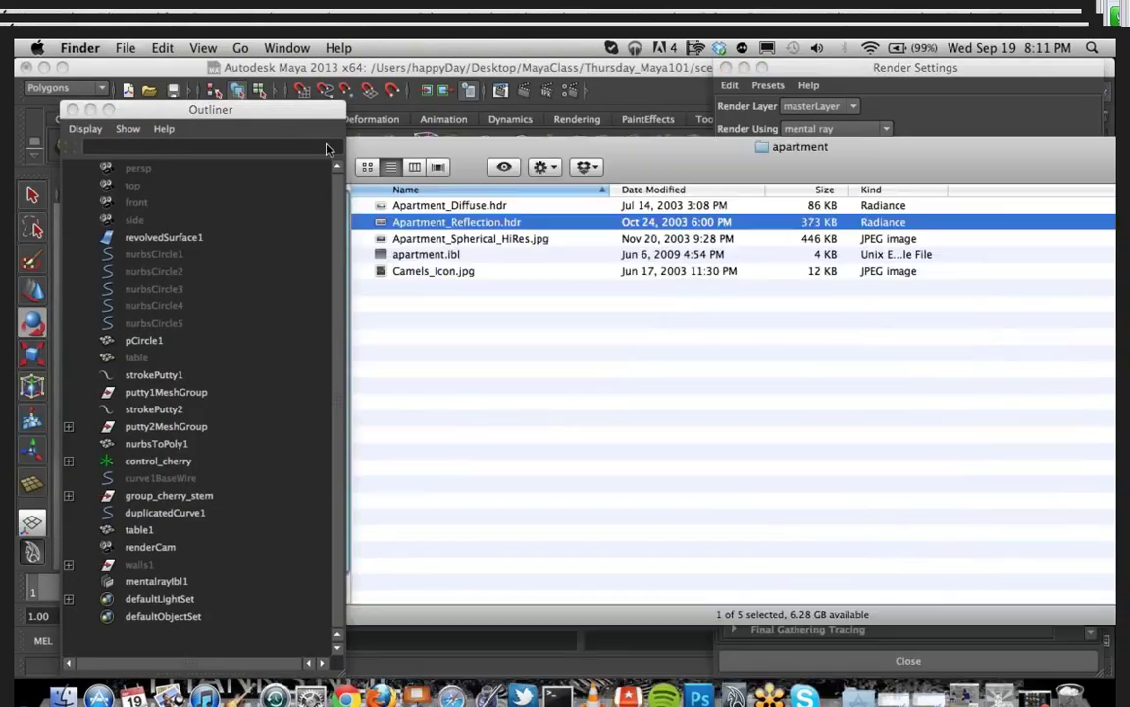
left_click(450, 282)
left_click(628, 256)
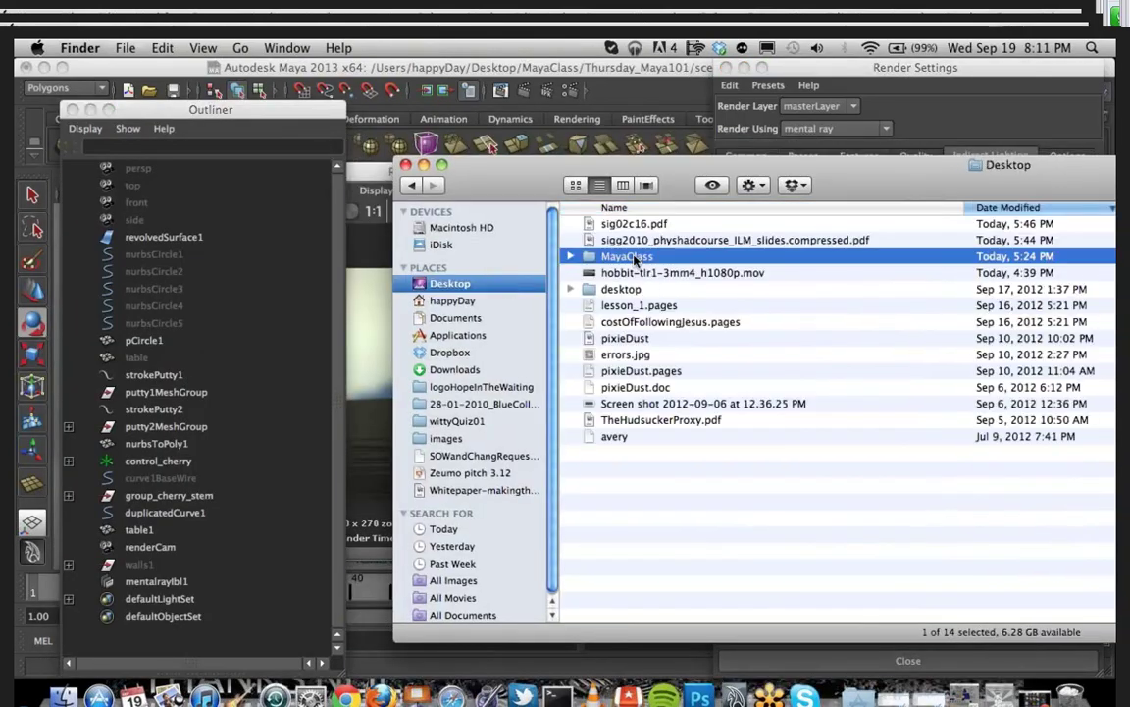
double_click(635, 259)
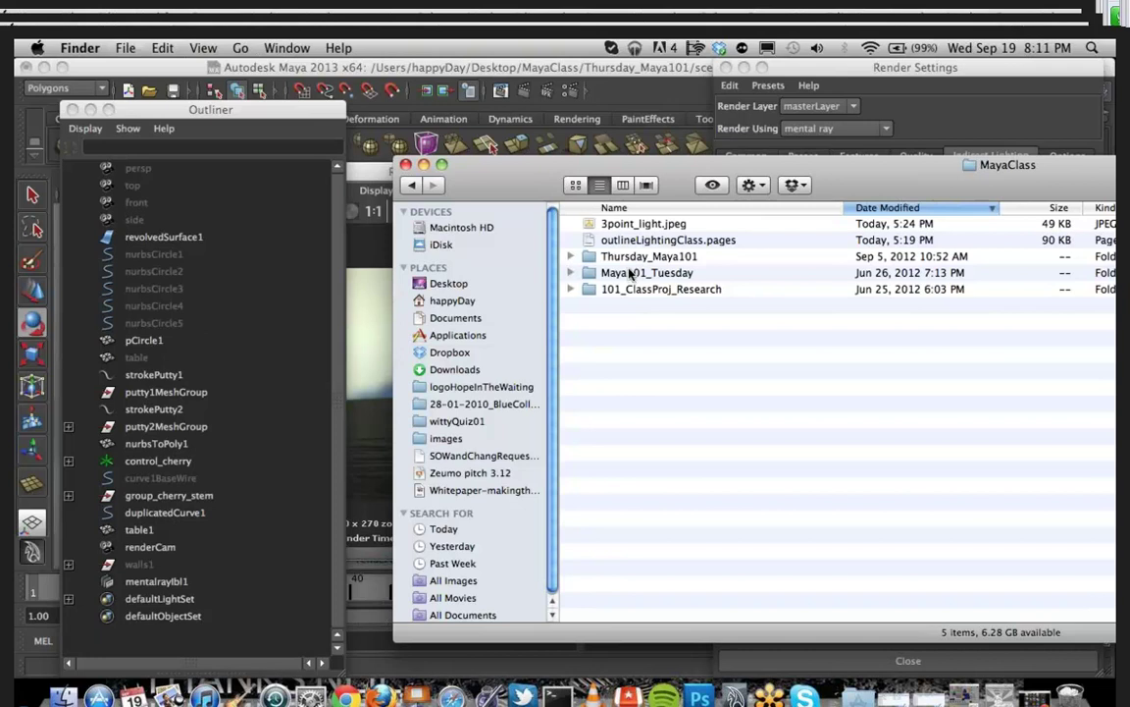
double_click(631, 258)
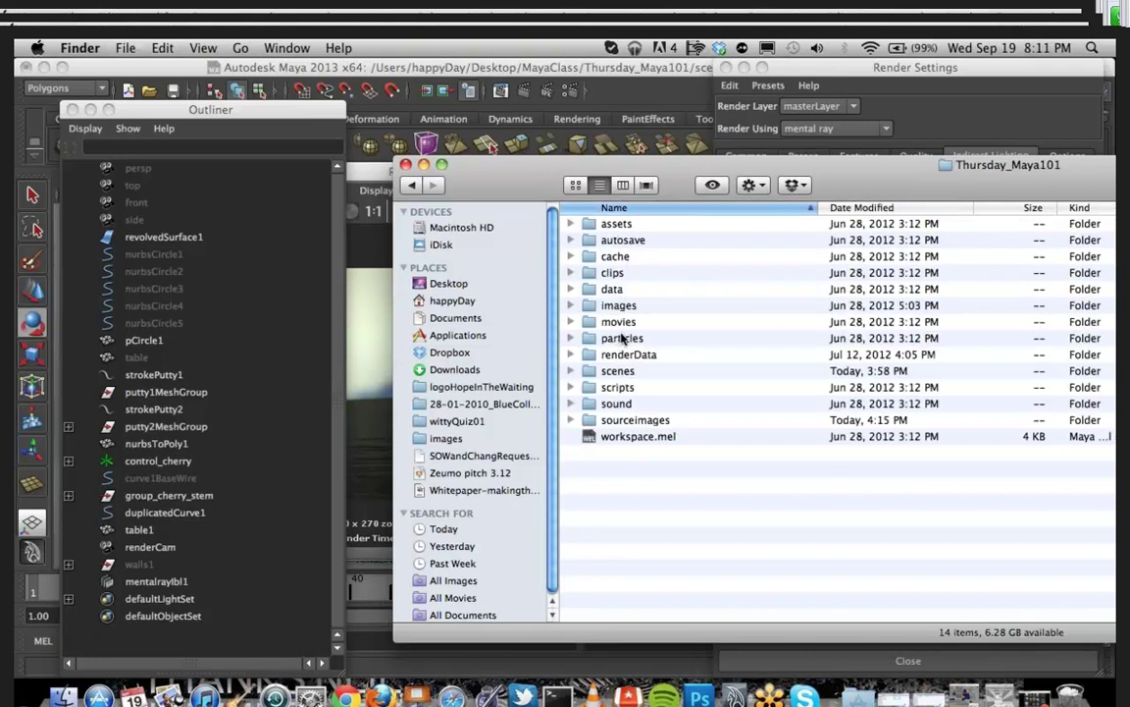
double_click(635, 420)
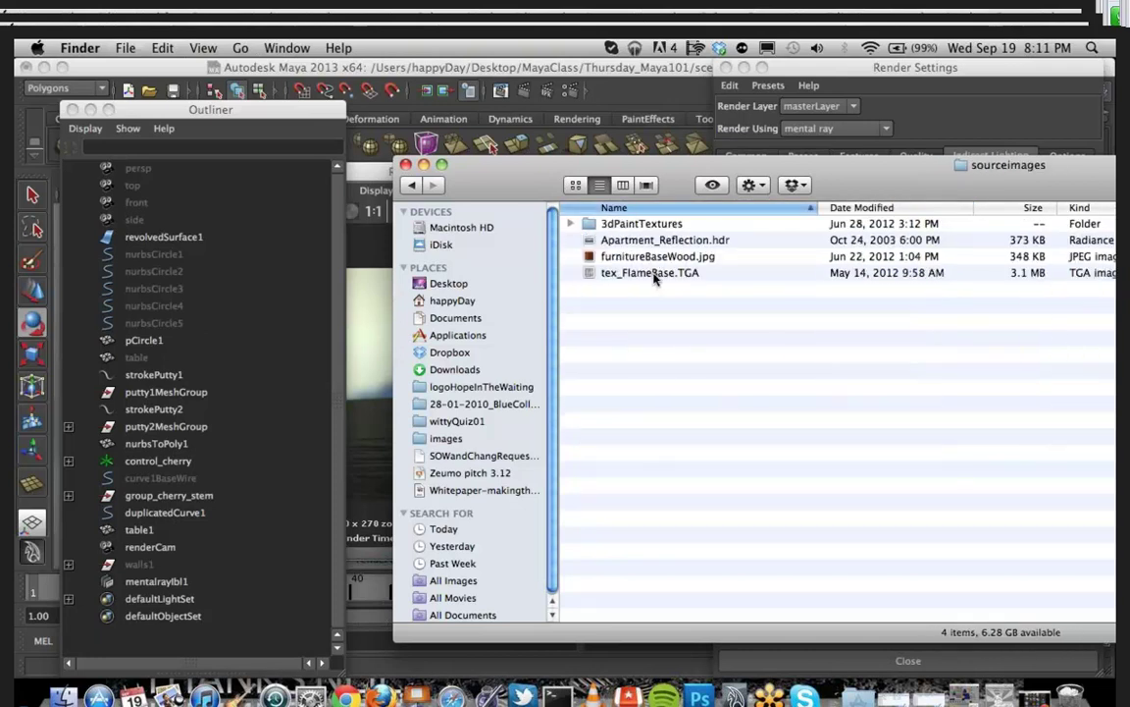
Step: Quick Look the Apartment_Reflection.hdr panorama, then close the preview
left_click(649, 242)
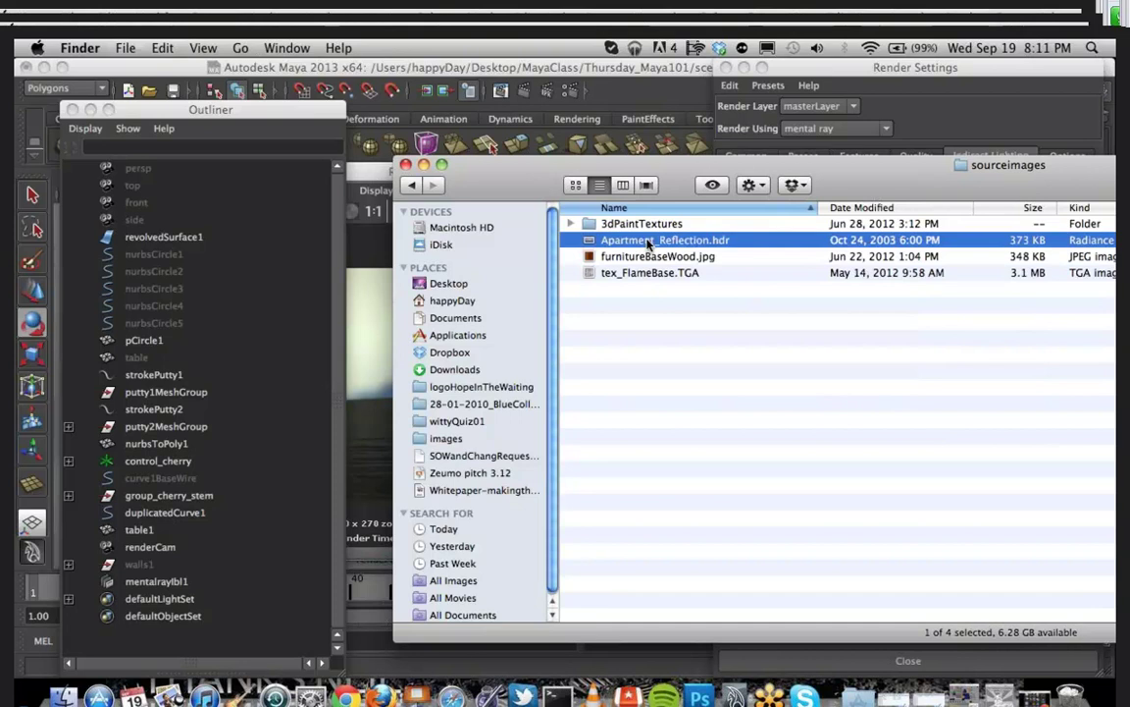
right_click(649, 242)
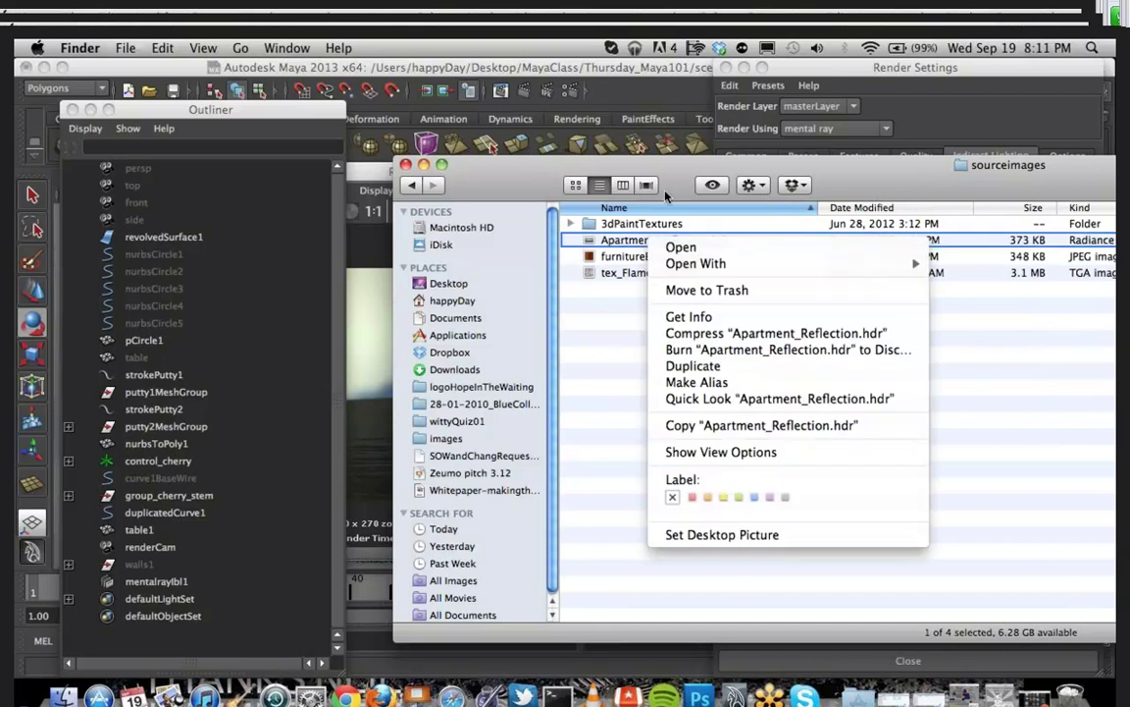
key("Escape")
key("space")
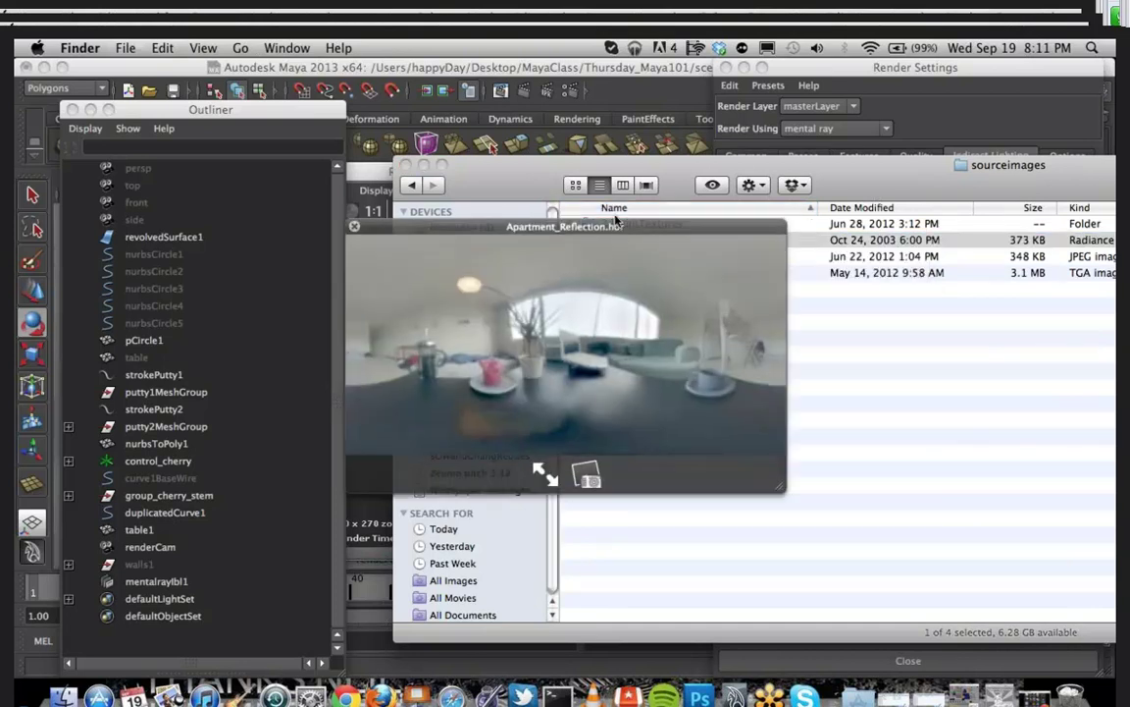
left_click_drag(615, 217, 538, 256)
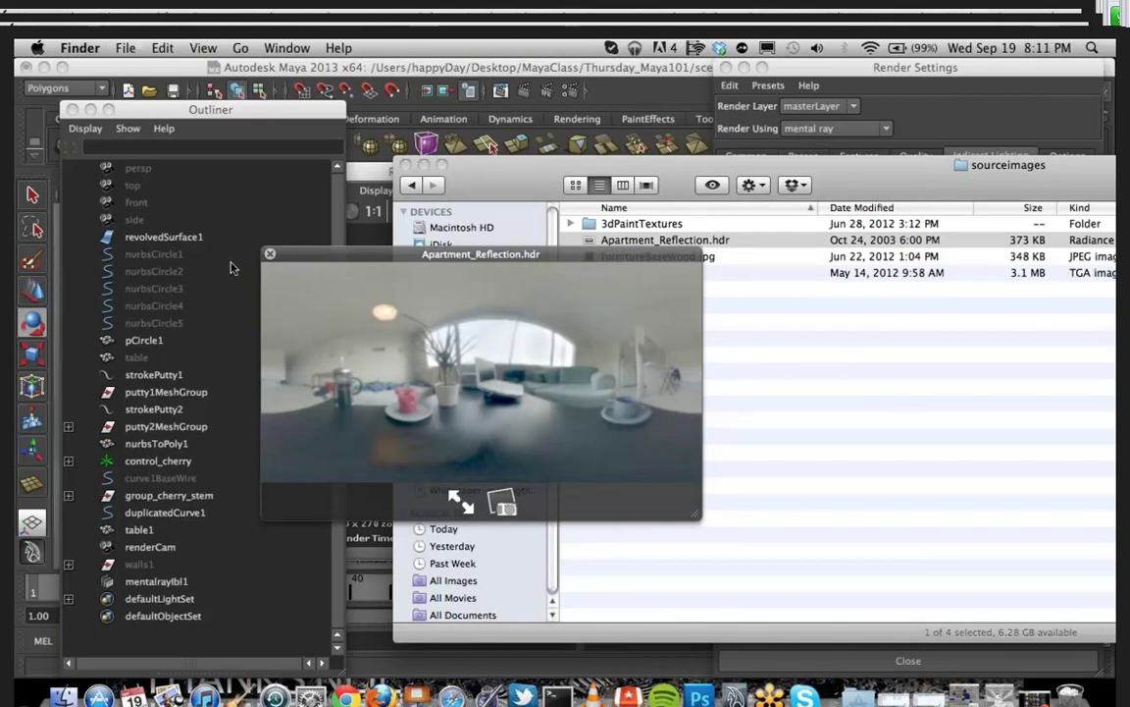
left_click(270, 253)
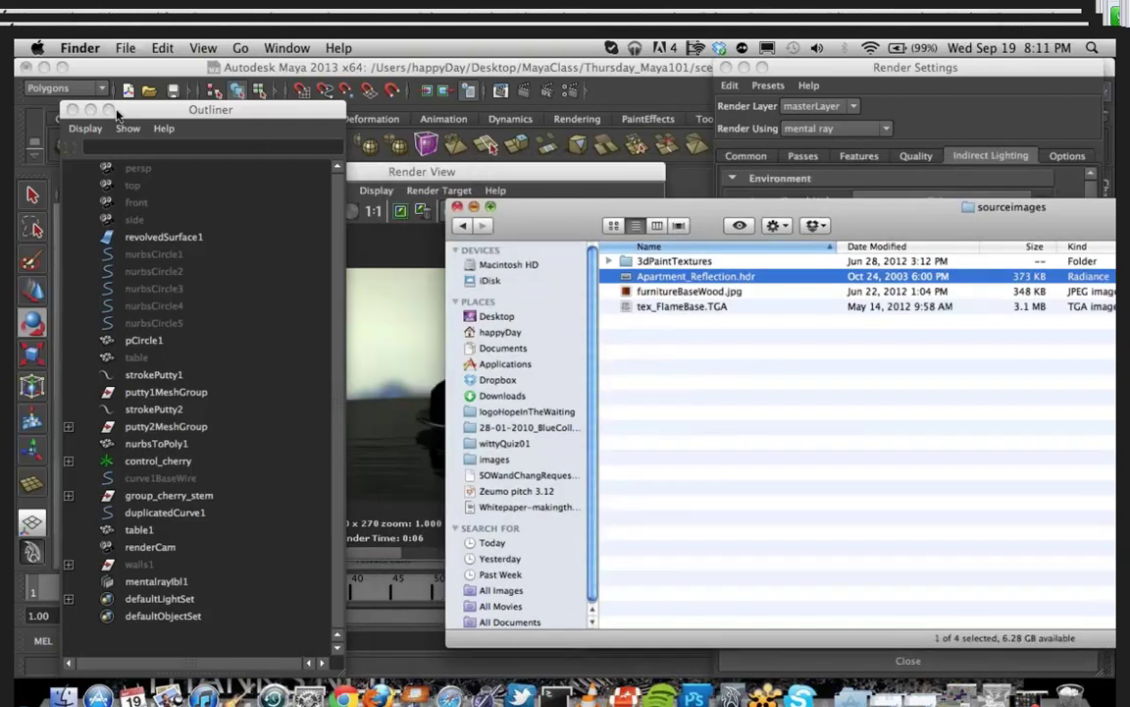
Step: Close Finder and the Outliner, minimize Render View, and switch the panel to persp
left_click(406, 165)
left_click(72, 108)
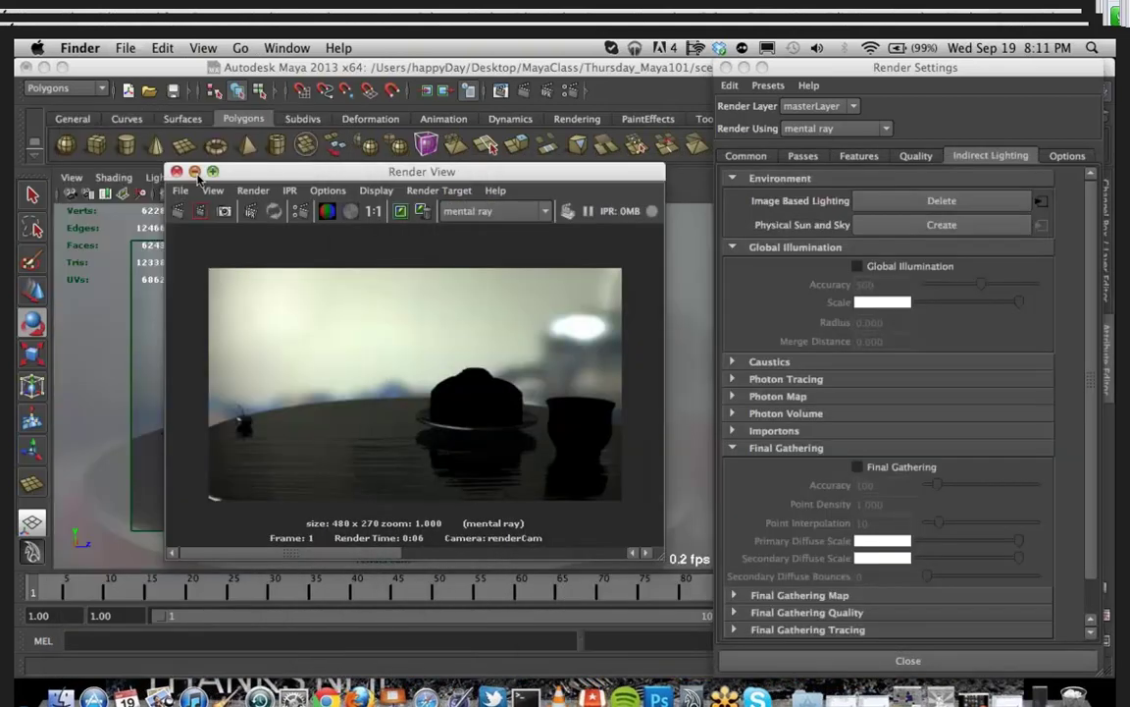
left_click(195, 173)
left_click(303, 177)
left_click(421, 177)
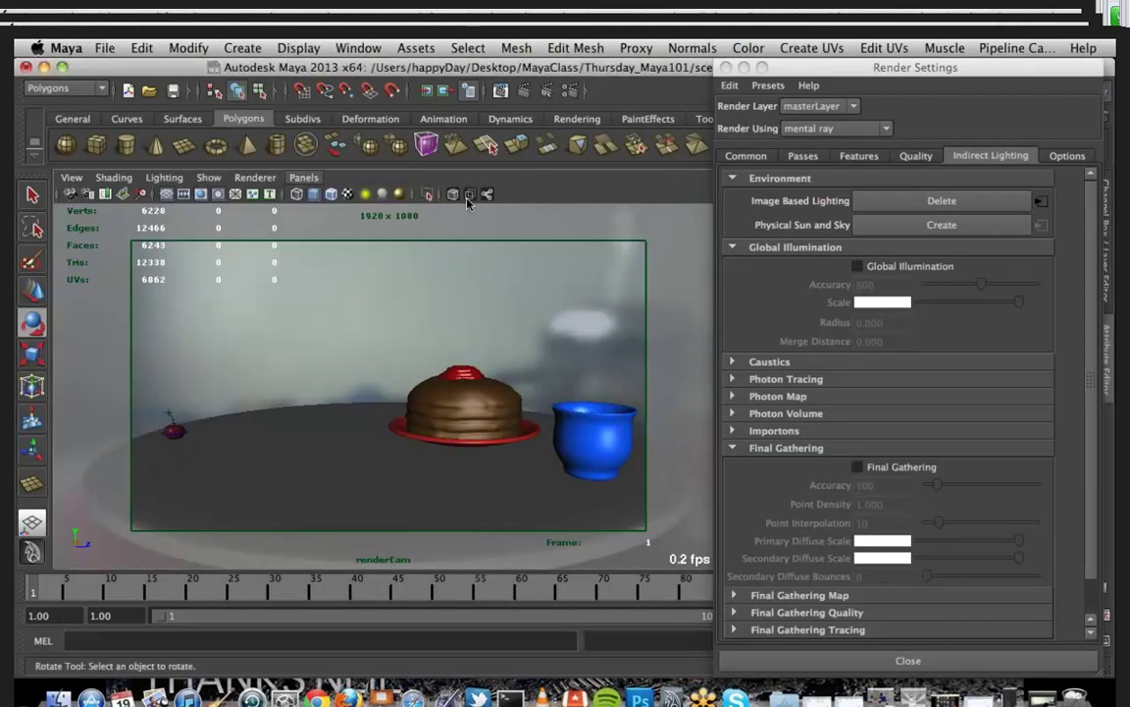
Step: Zoom out and select the image-based lighting sphere surrounding the table scene
scroll(449, 390, "down", 10)
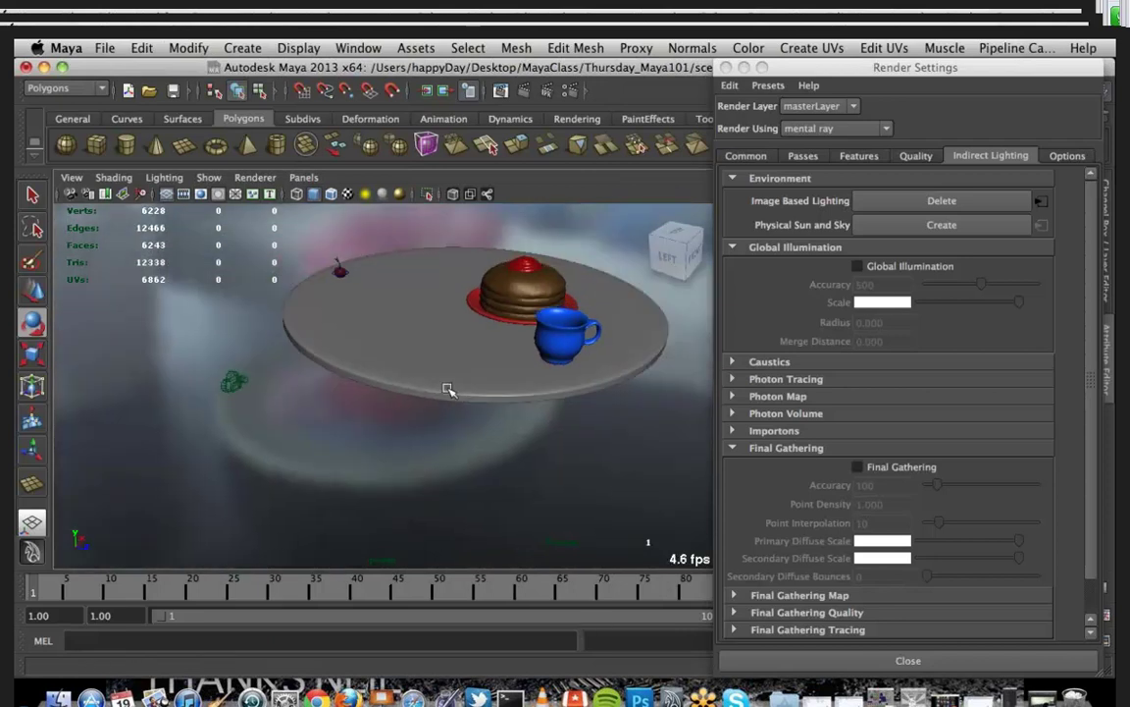
scroll(449, 390, "down", 8)
left_click_drag(450, 391, 397, 404, "alt")
scroll(390, 408, "up", 6)
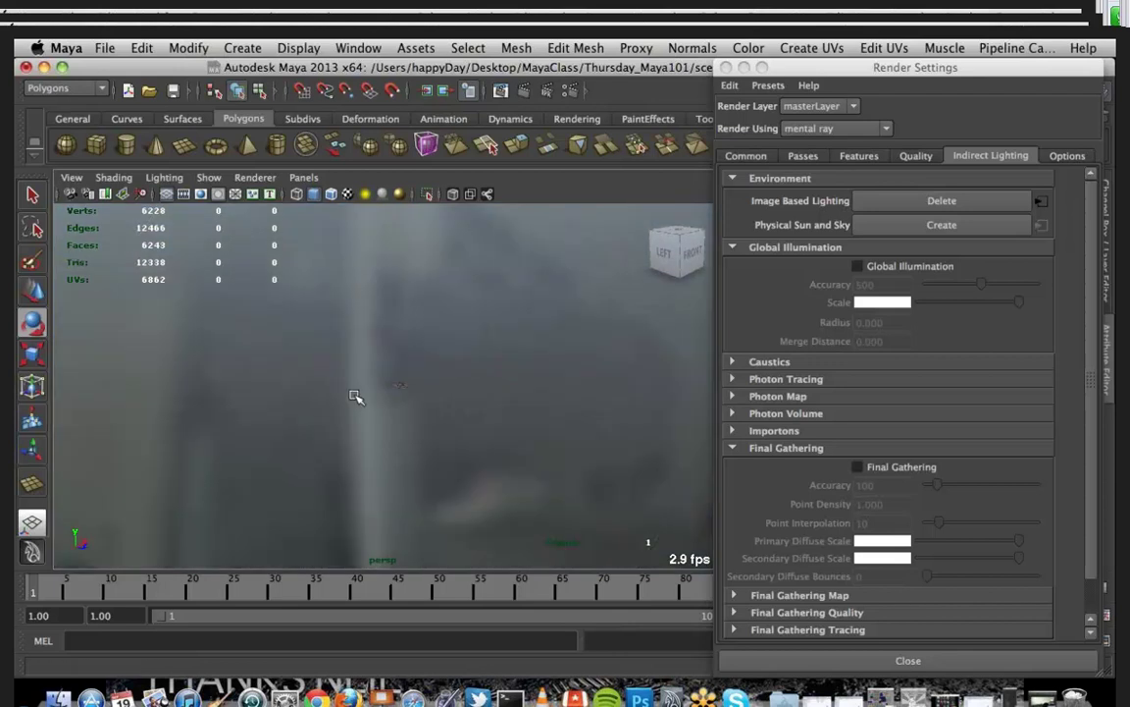
left_click(499, 385)
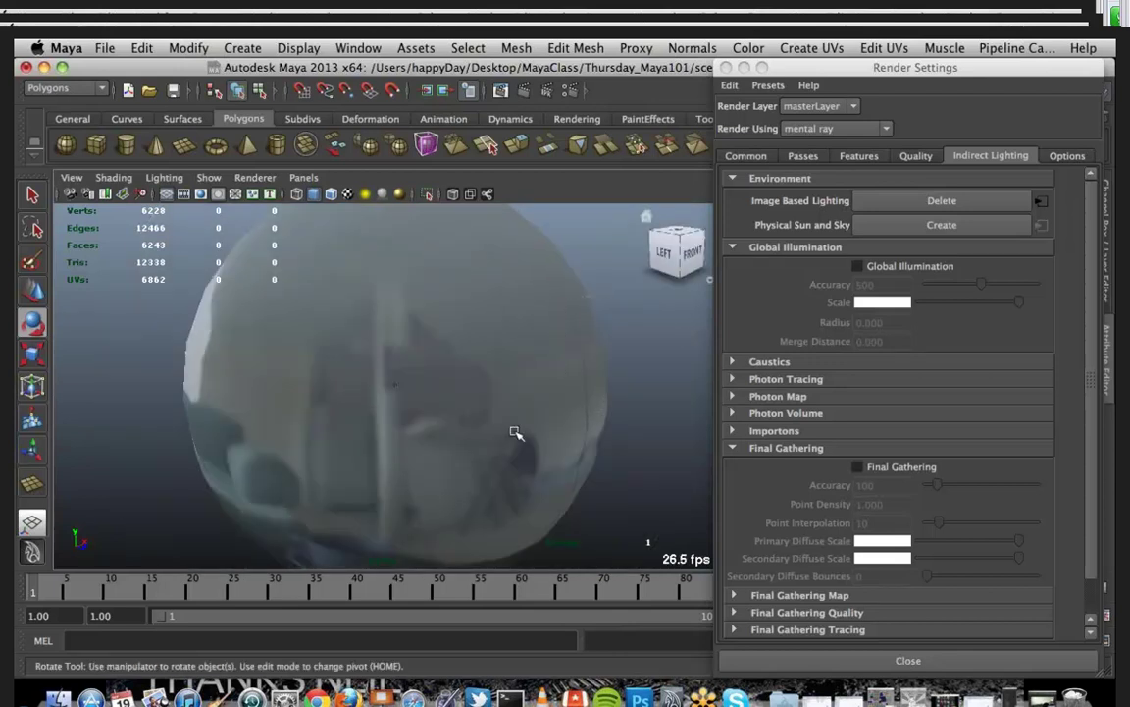
left_click(564, 339)
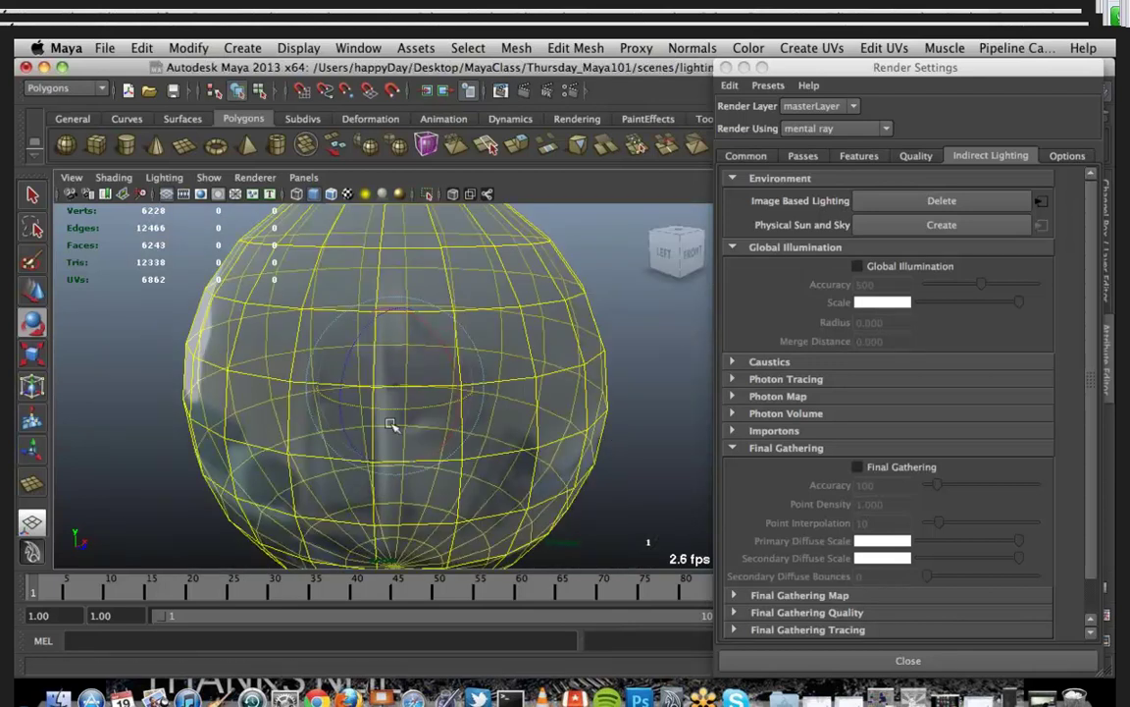
scroll(390, 425, "up", 5)
left_click_drag(390, 428, 294, 485, "alt")
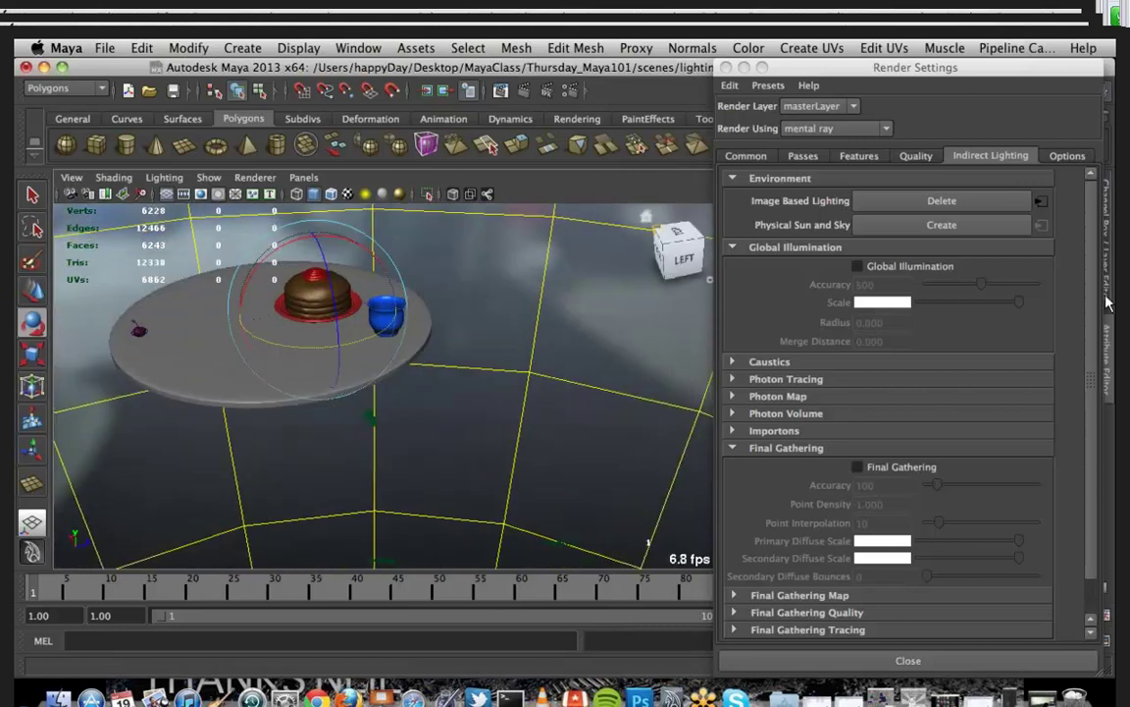
left_click(1041, 198)
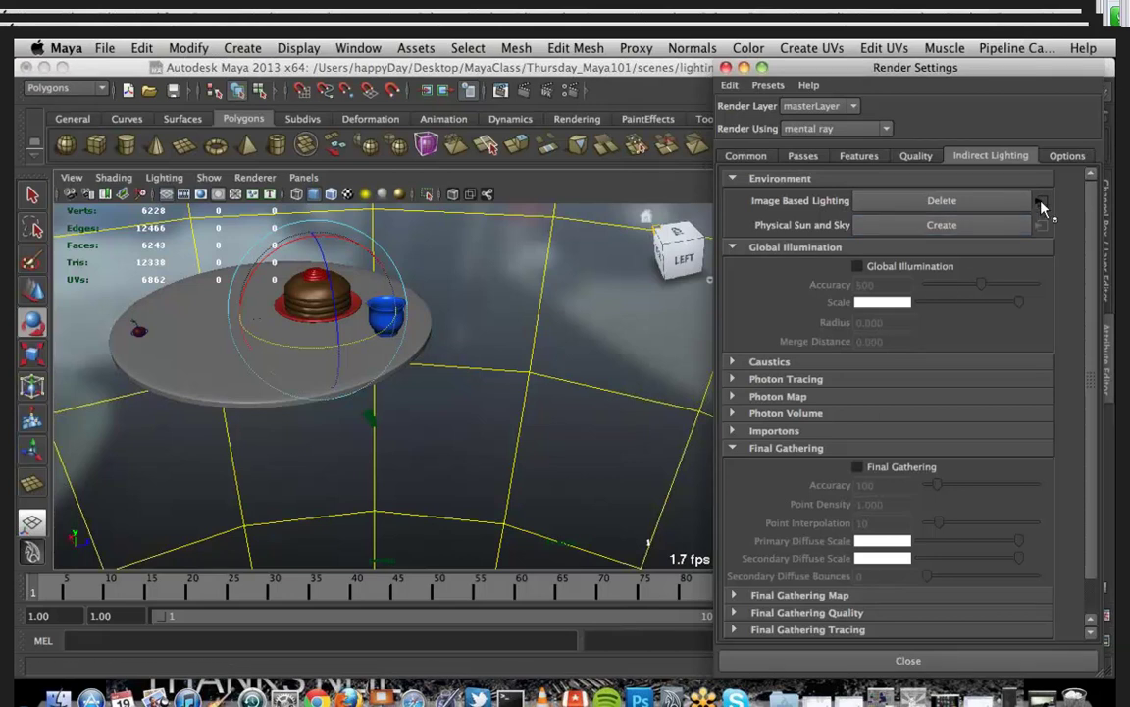
Step: Raise mentalrayIblShape1's Color Offset slightly and render a region around the cake
left_click(725, 68)
left_click(871, 227)
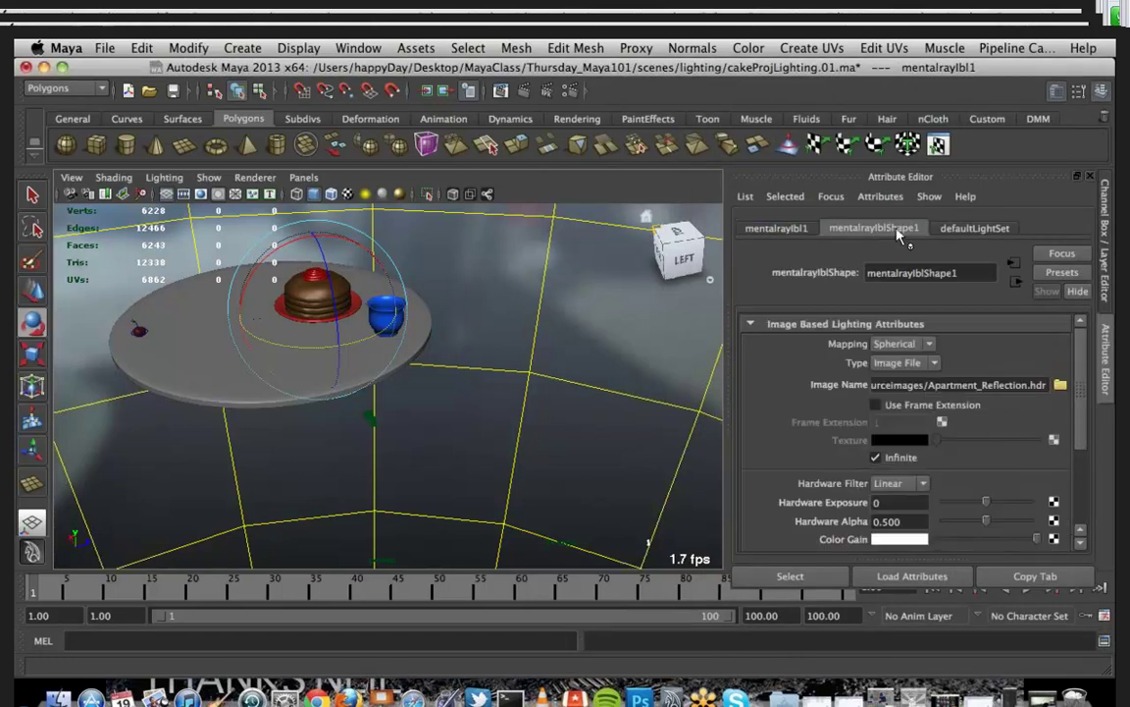
scroll(985, 428, "down", 5)
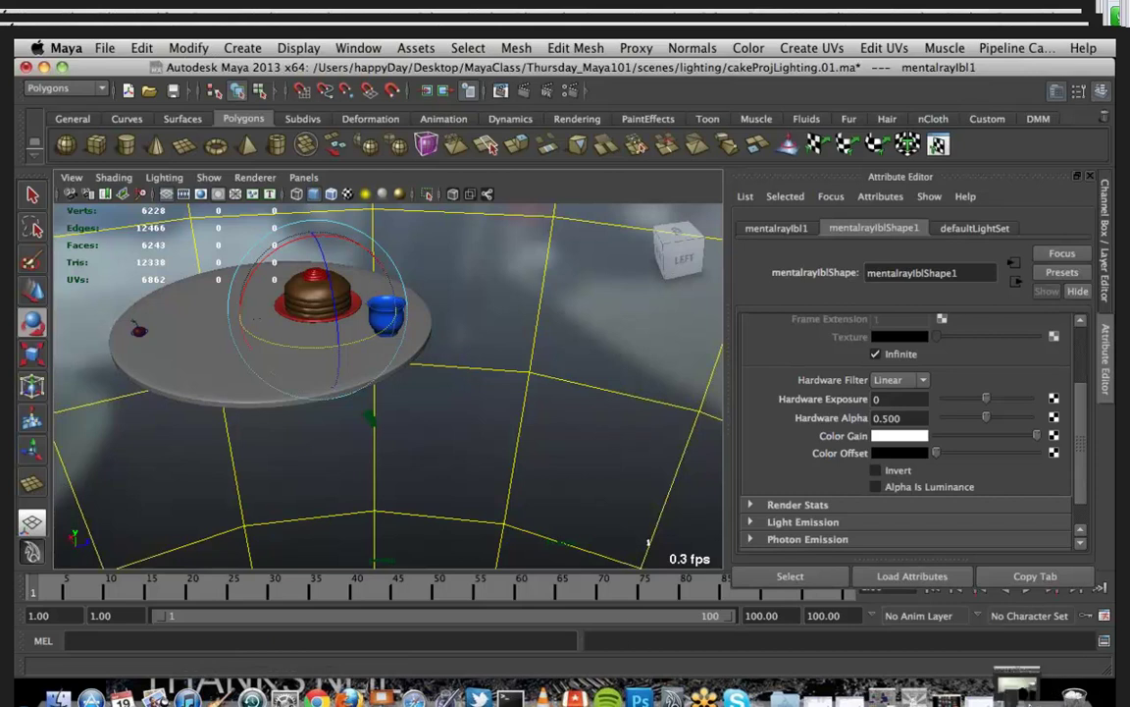
left_click(1041, 695)
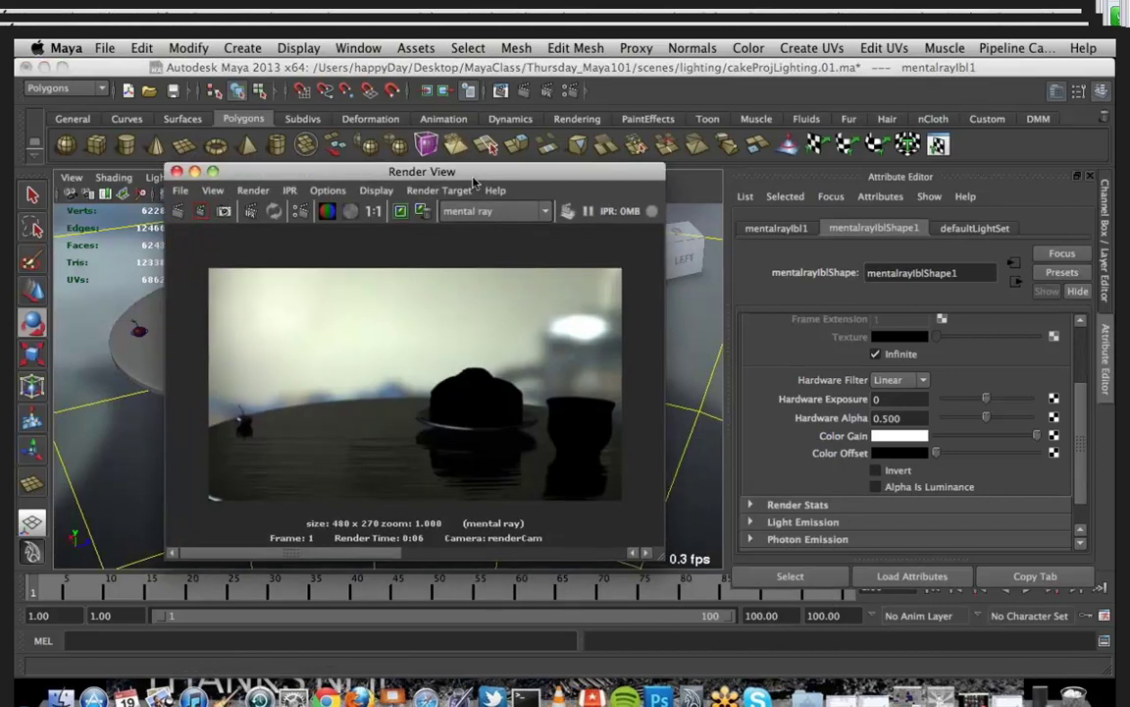
left_click_drag(474, 182, 436, 161)
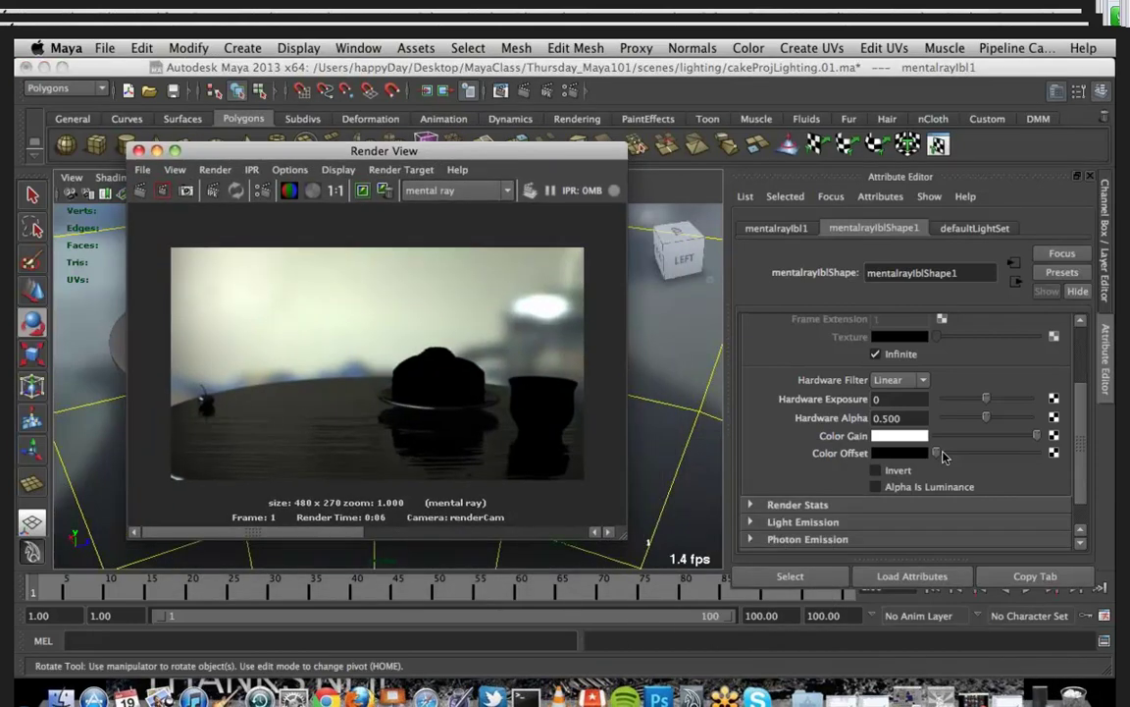
left_click_drag(938, 453, 948, 453)
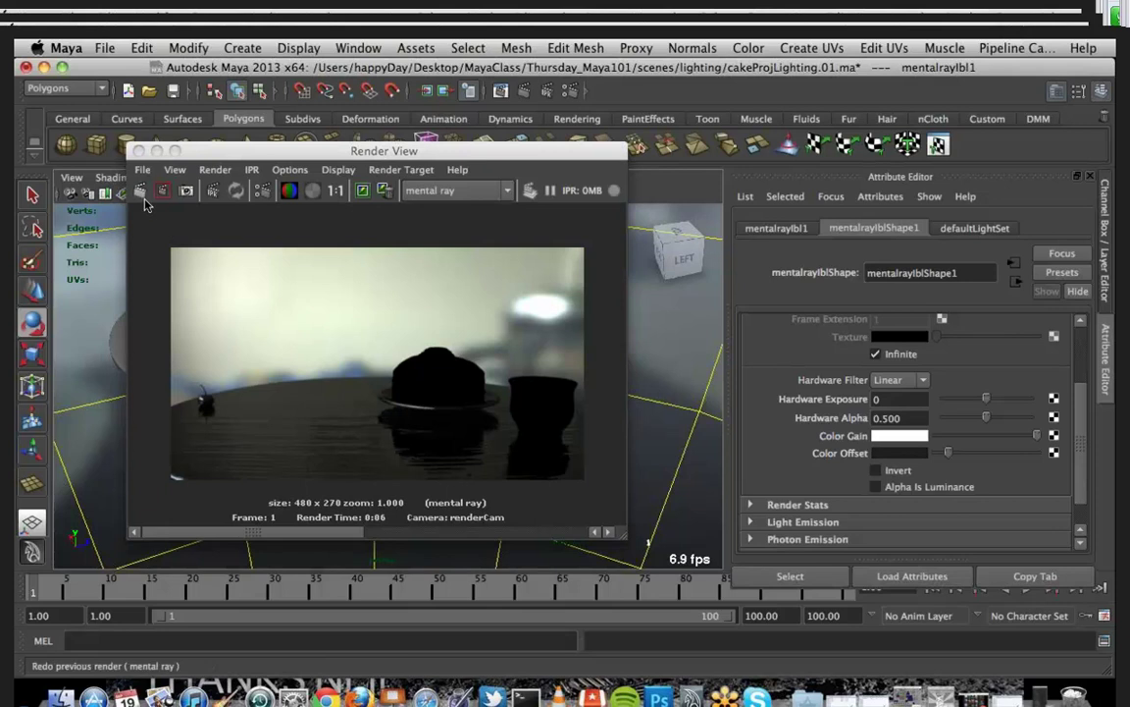
left_click_drag(377, 319, 494, 468)
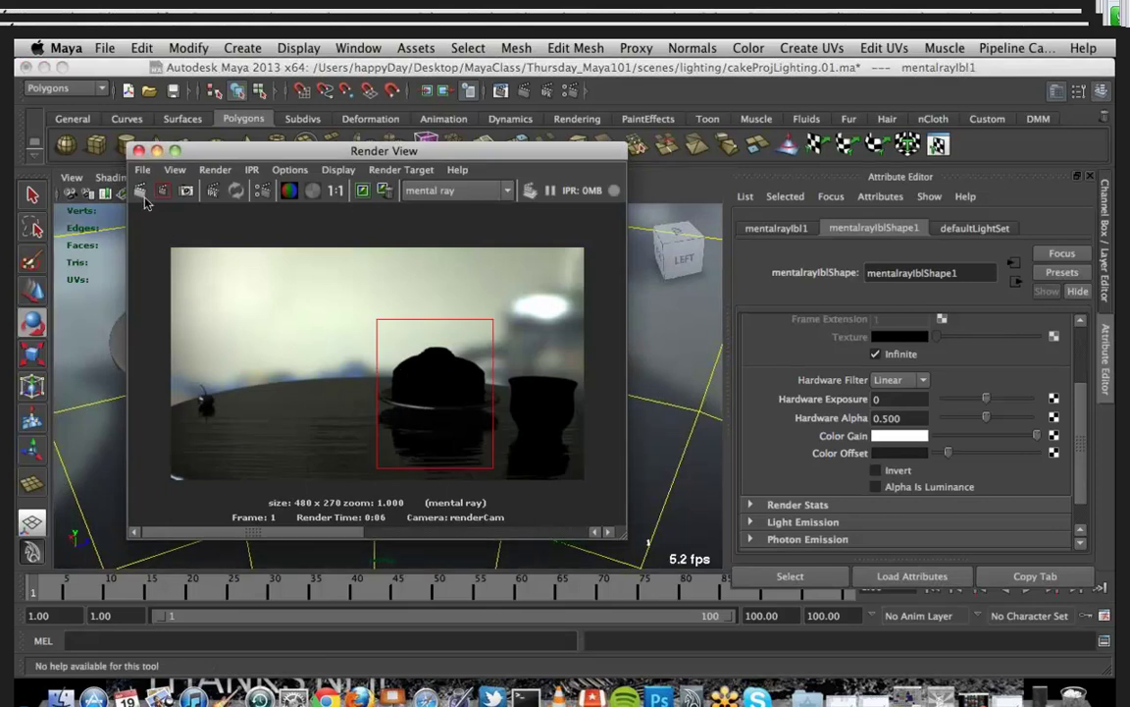
left_click(162, 191)
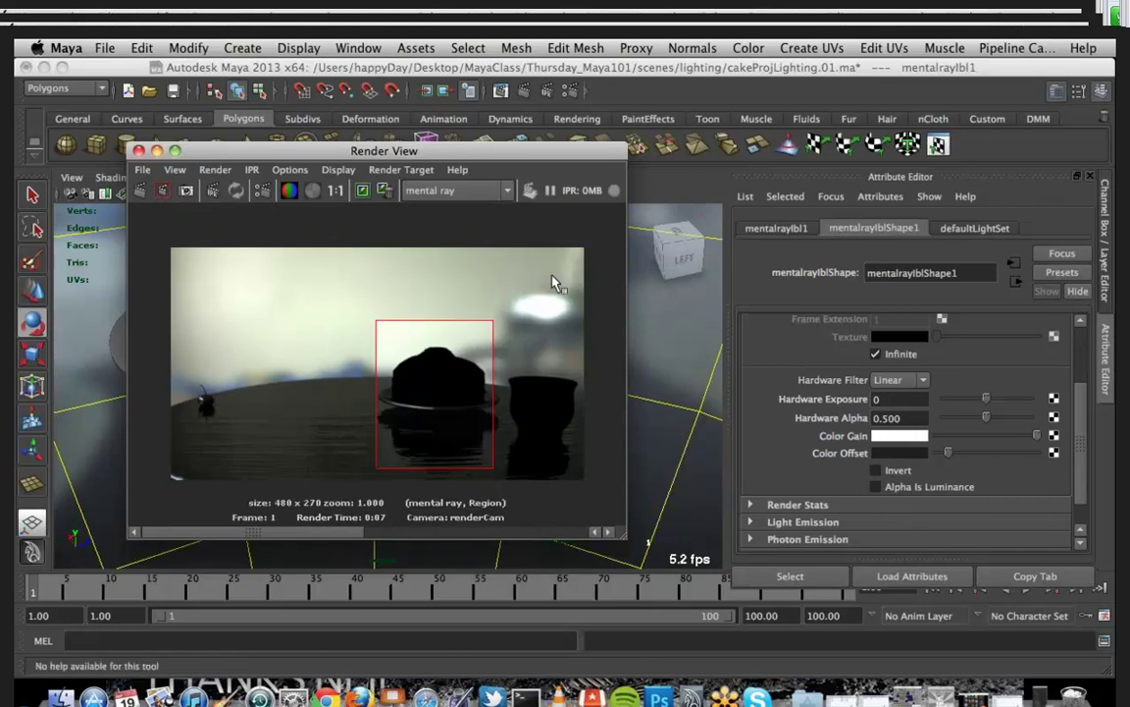
Step: Set the IBL Color Gain value to 1.5 and re-render the cake region
left_click(900, 438)
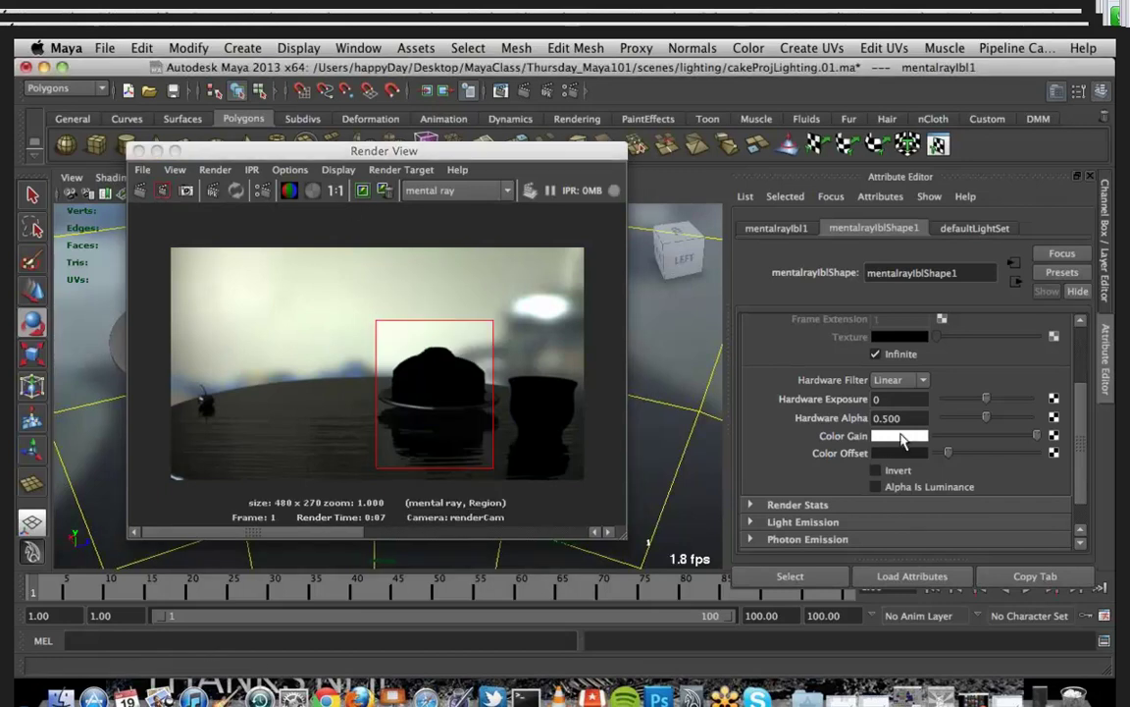
left_click(901, 437)
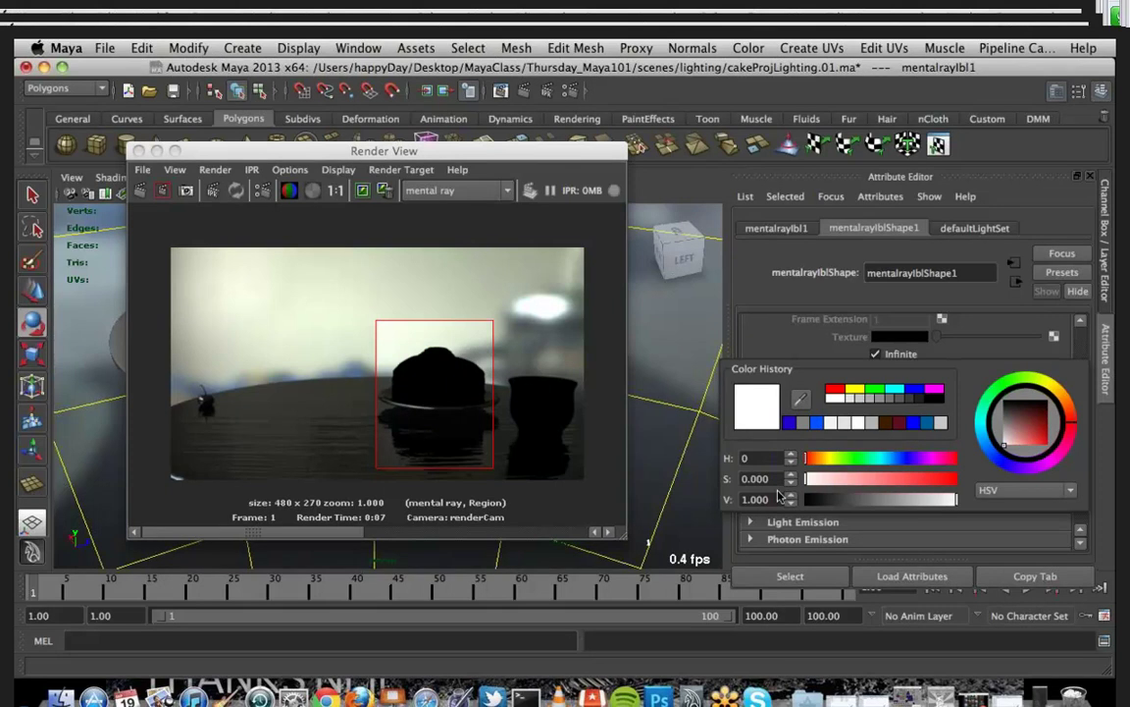
left_click_drag(771, 498, 731, 506)
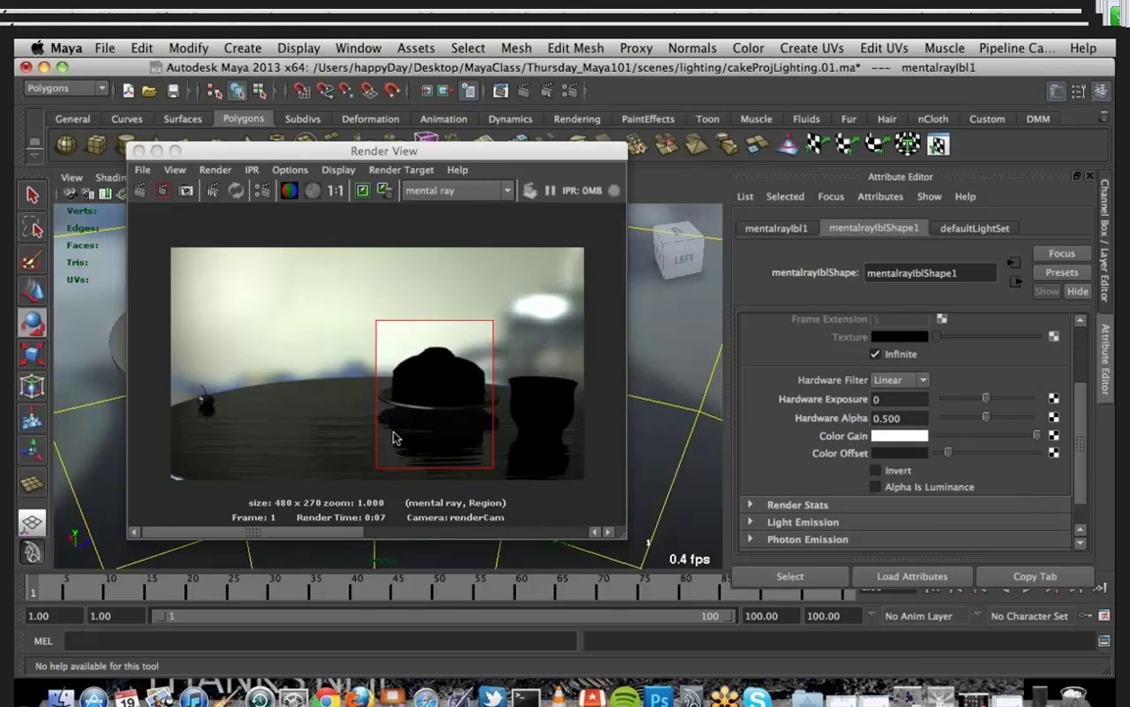
left_click(895, 438)
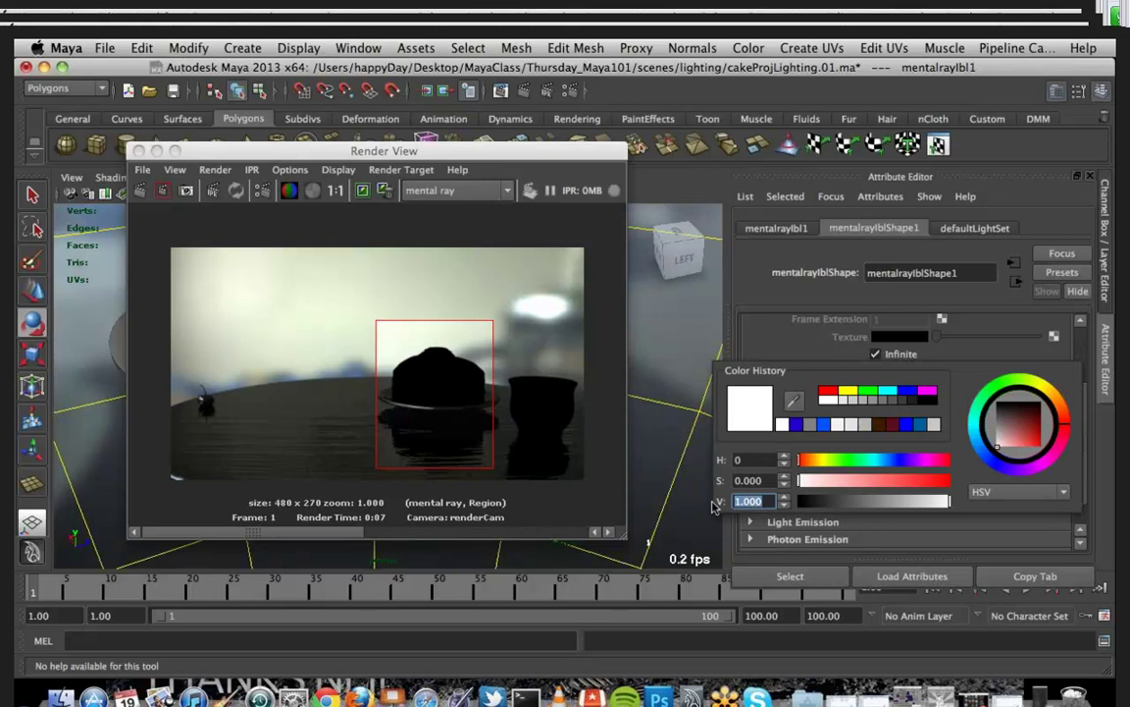
type("1.5")
key("Return")
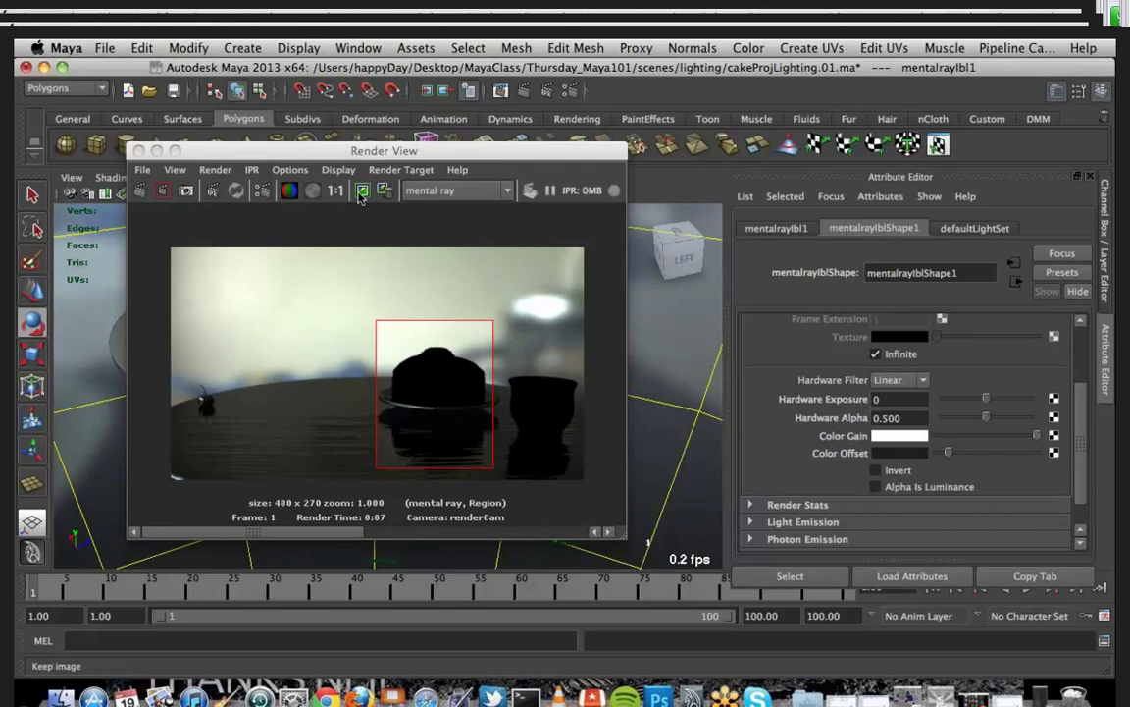
left_click(275, 194)
left_click(162, 192)
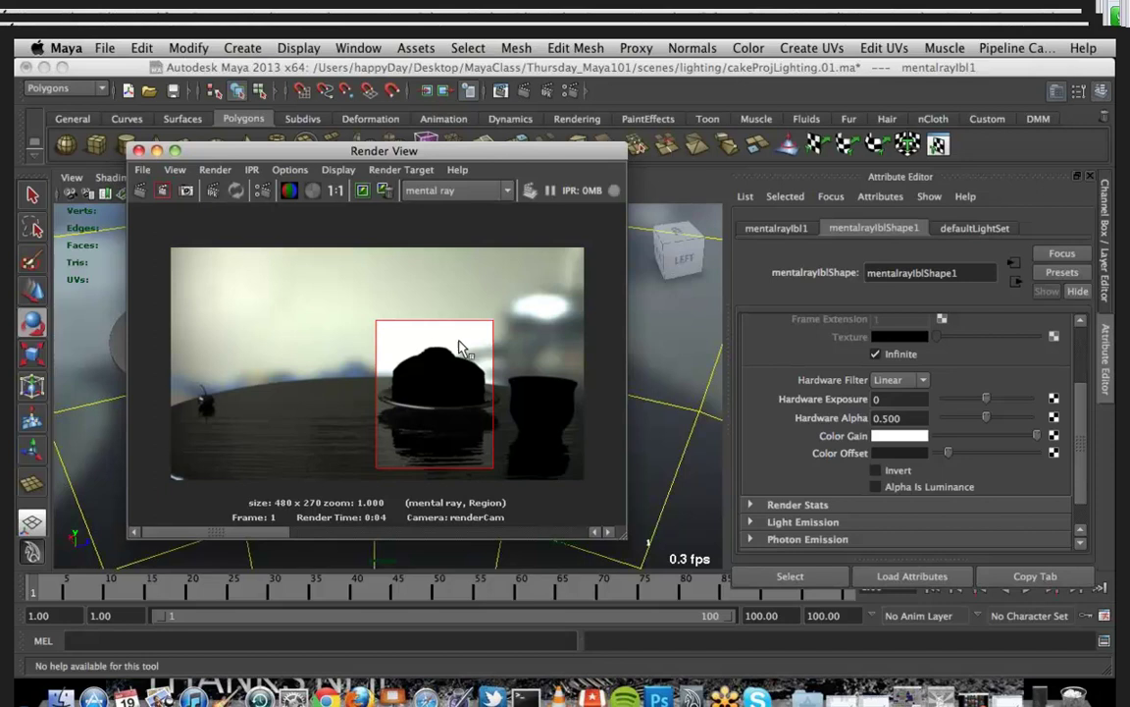
left_click(157, 151)
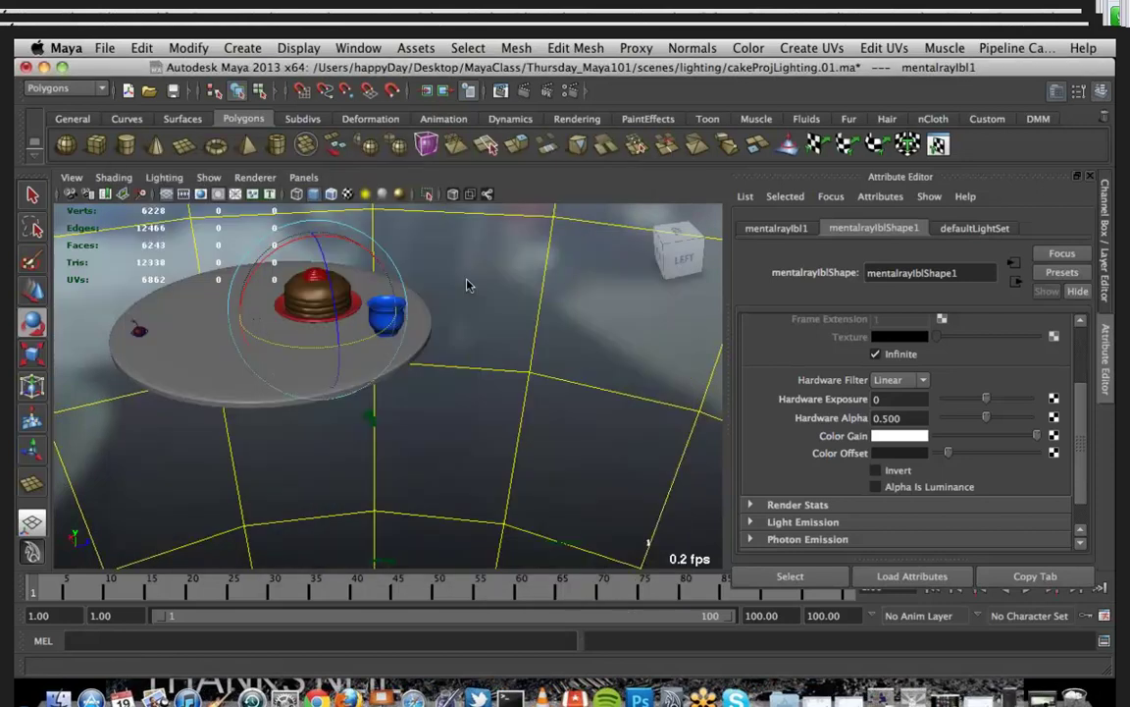
Step: Create spotLight1 and aim it at the table by looking through it
key("space")
left_click_drag(357, 215, 580, 369)
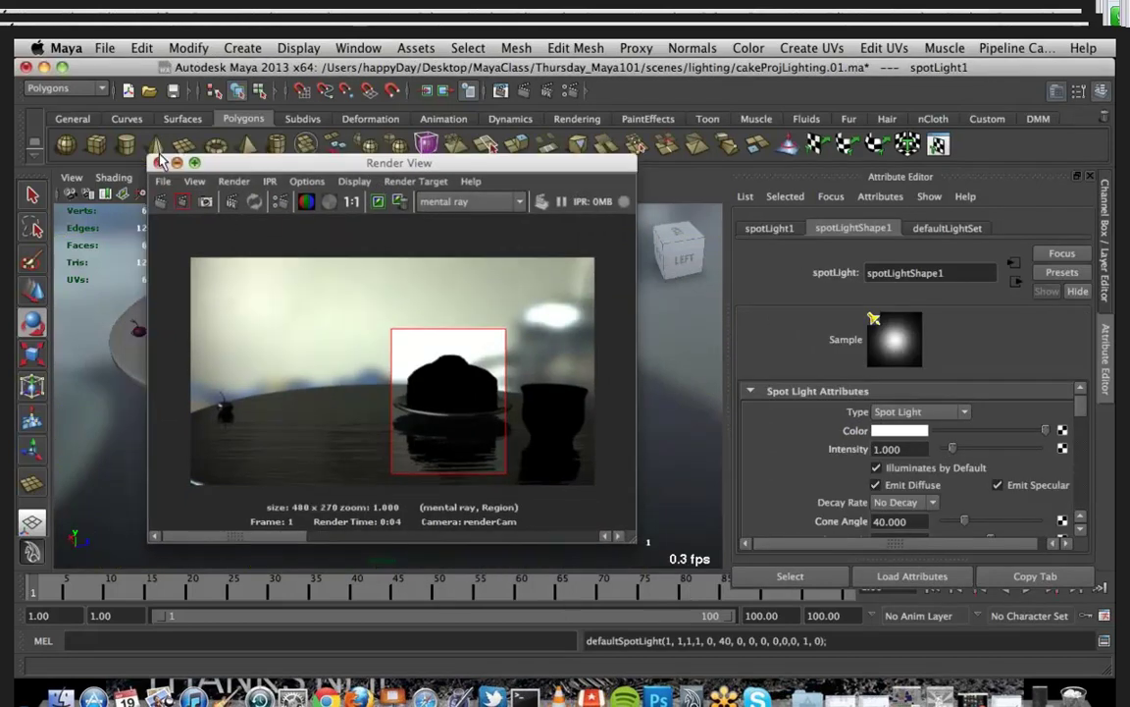
left_click(160, 162)
left_click(304, 177)
key("Escape")
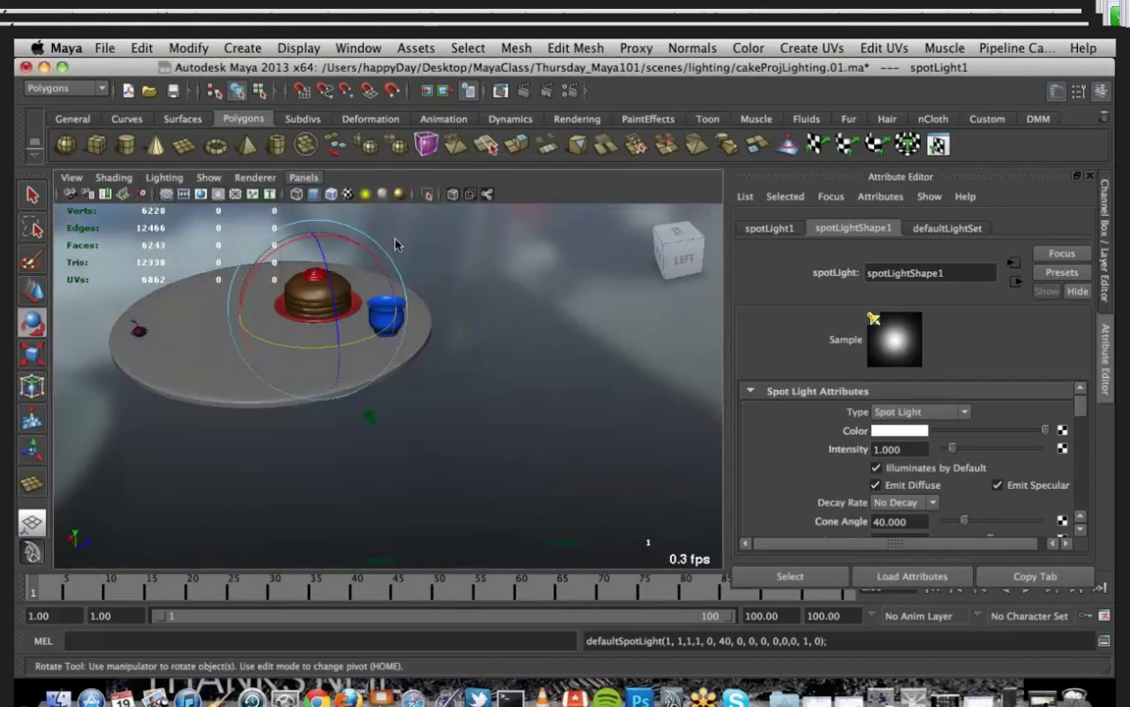
left_click_drag(371, 396, 284, 492, "alt")
scroll(321, 450, "down", 5)
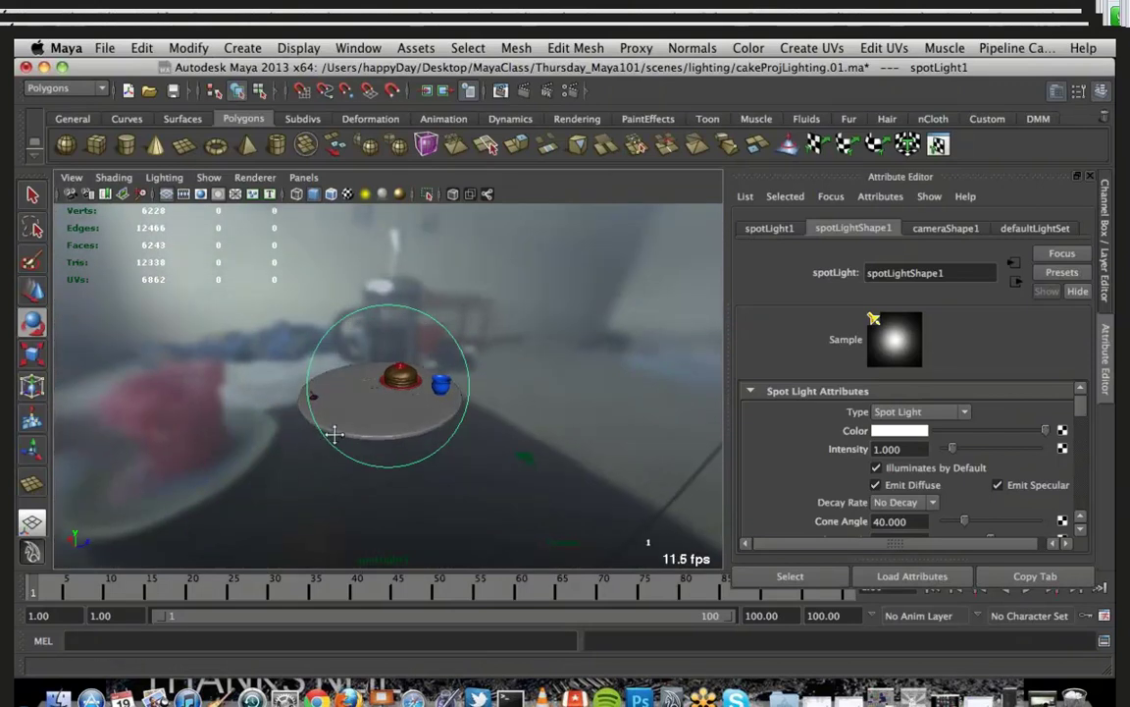
left_click_drag(334, 434, 354, 429, "alt")
Step: Scroll spotLightShape1's attributes down to Raytrace Shadow Attributes
scroll(985, 462, "down", 3)
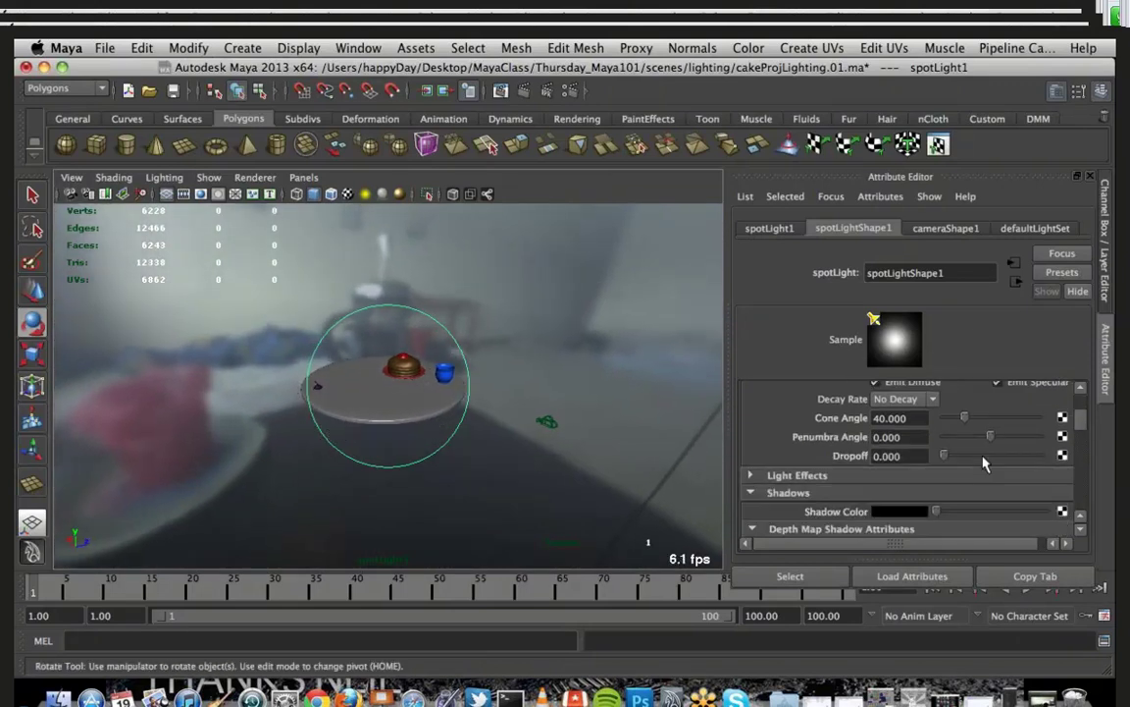
scroll(985, 462, "down", 10)
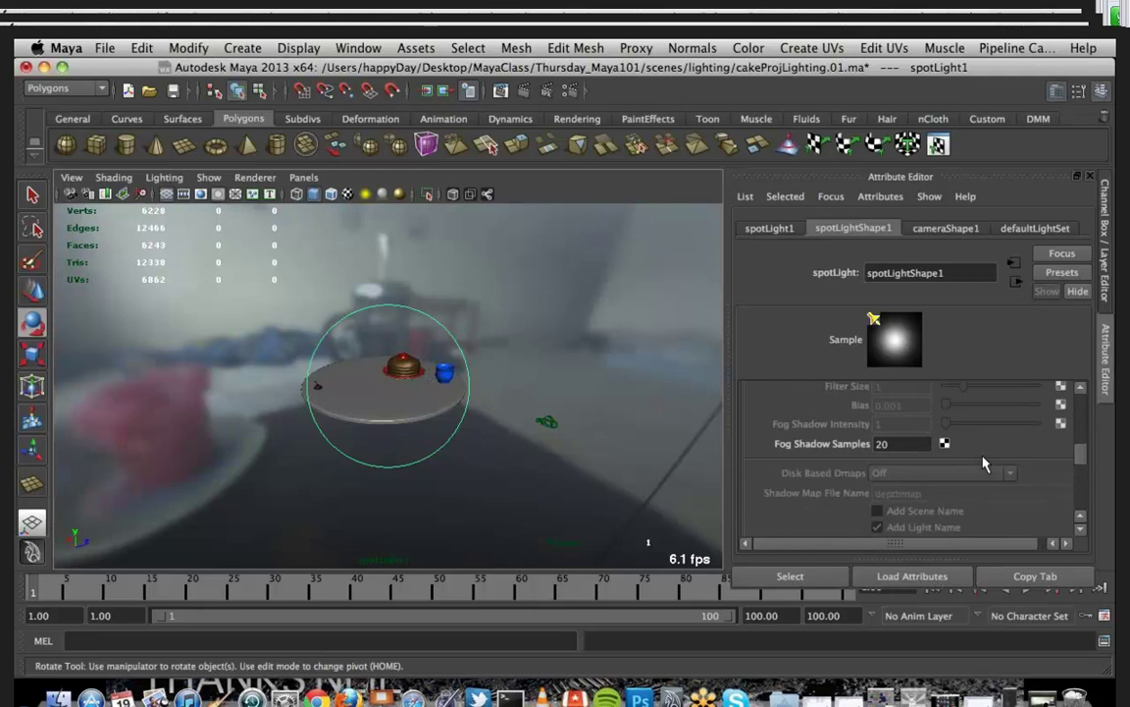
scroll(984, 463, "up", 5)
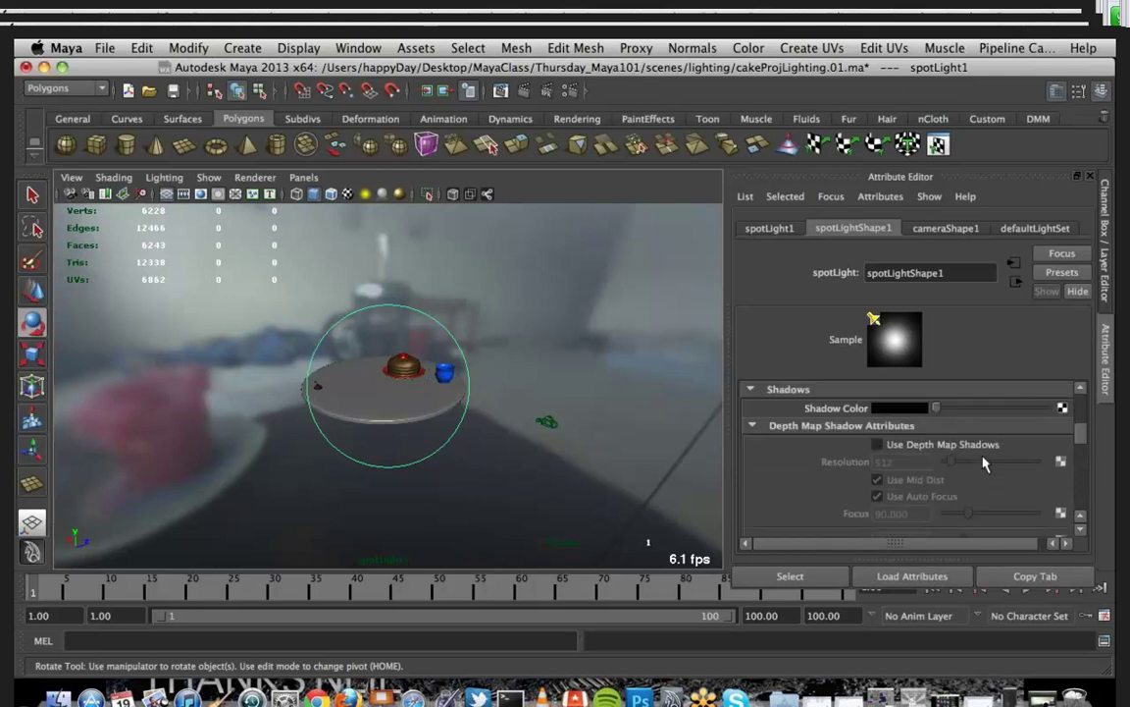
scroll(985, 465, "down", 4)
scroll(985, 465, "down", 6)
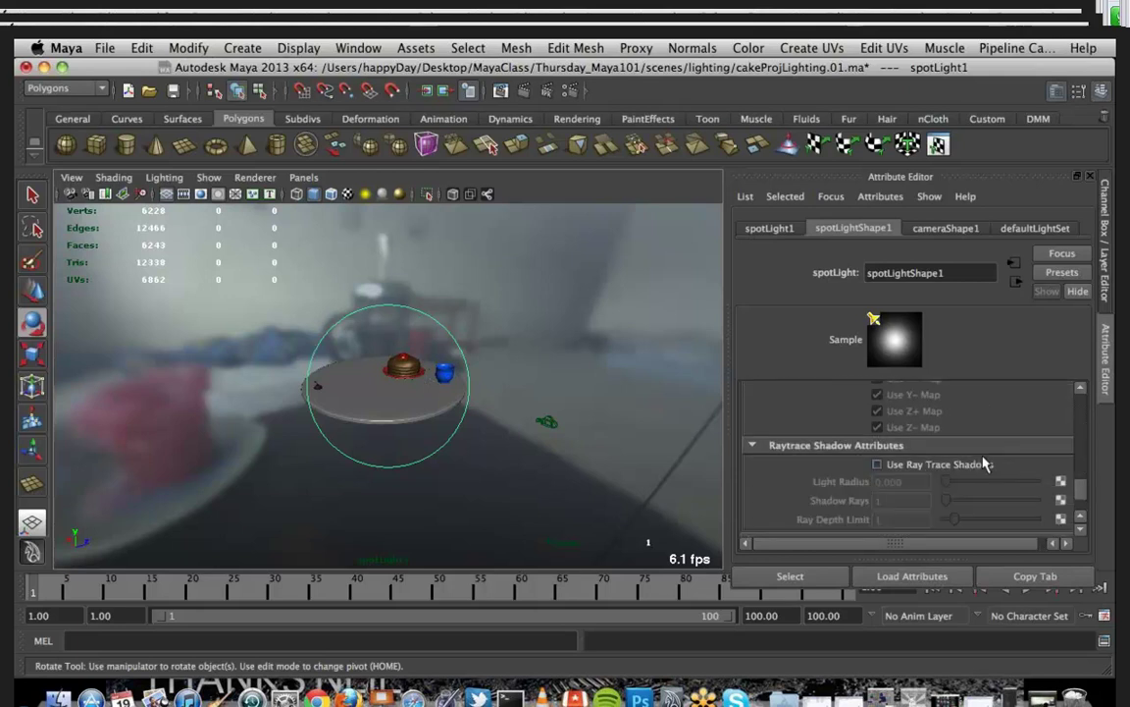
Step: Enable ray trace shadows with light radius 12, 6 shadow rays and ray depth limit 3
left_click(984, 465)
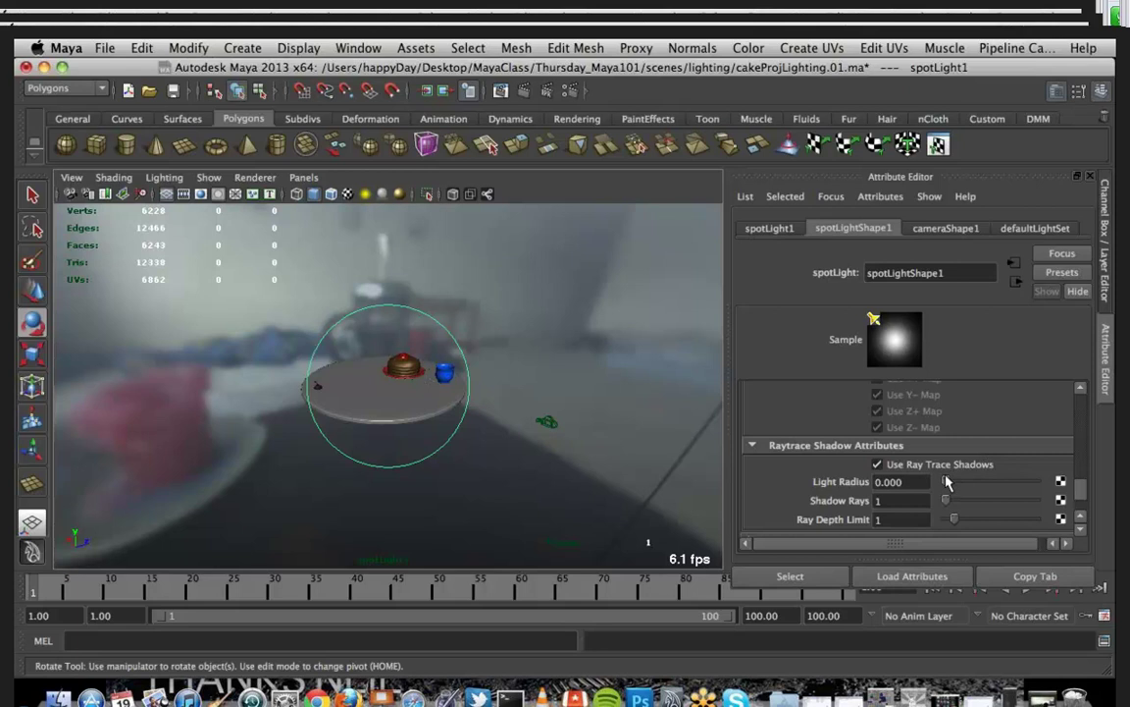
double_click(895, 482)
type("12")
key("Return")
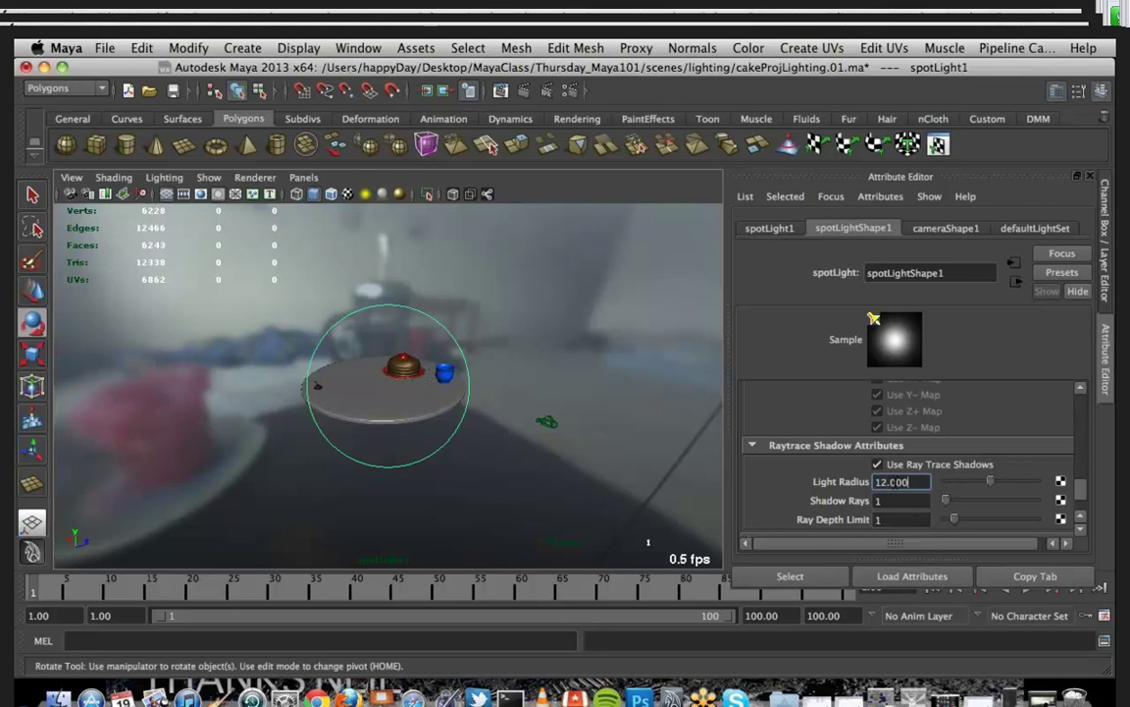
left_click(901, 501)
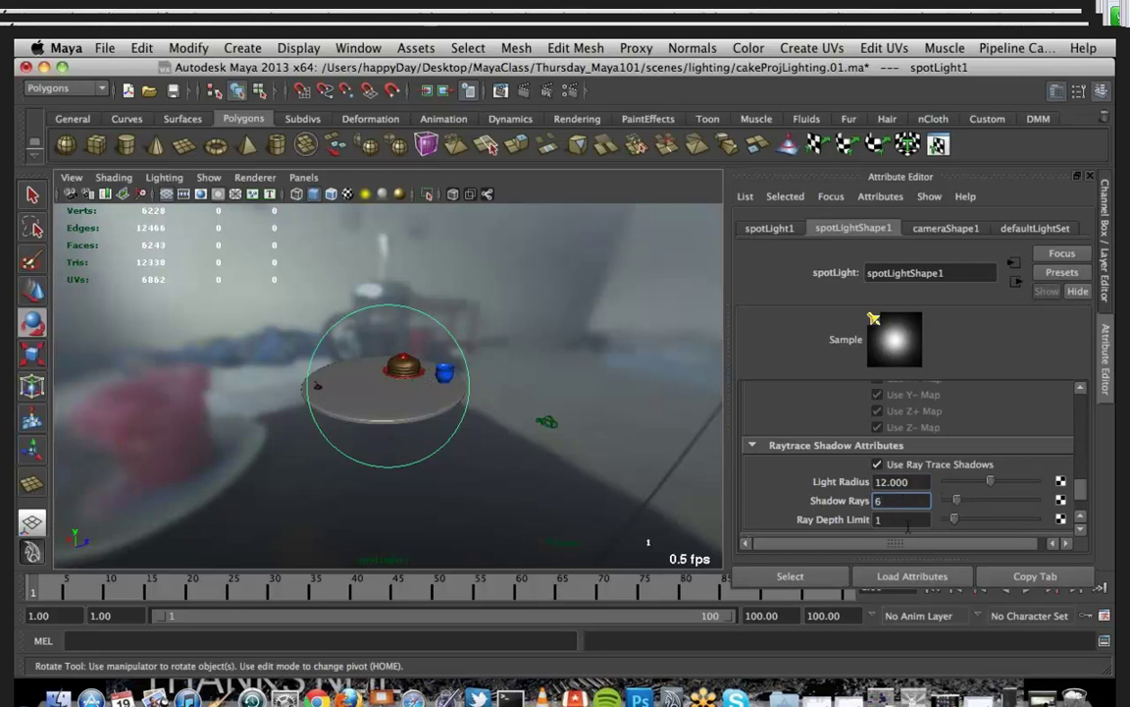
type("6")
key("Tab")
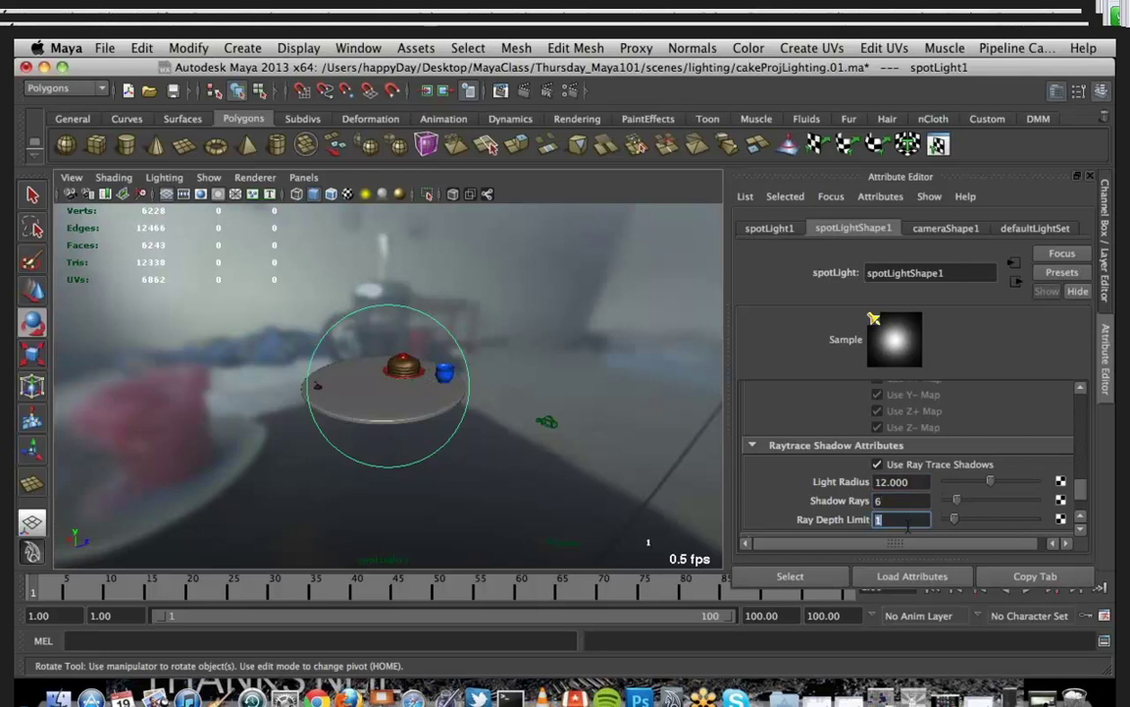
type("2")
type("3")
key("Return")
Step: Set the spotlight intensity to 1.2, penumbra to 10, and narrow the cone angle
scroll(855, 435, "up", 10)
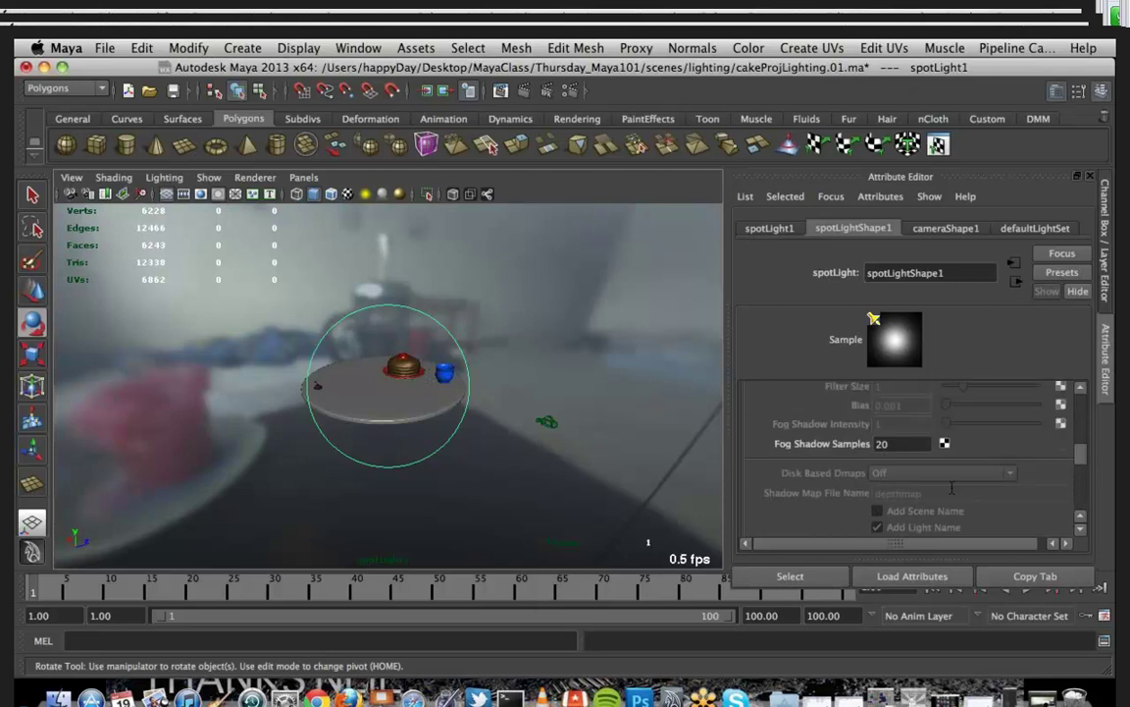
scroll(856, 434, "up", 5)
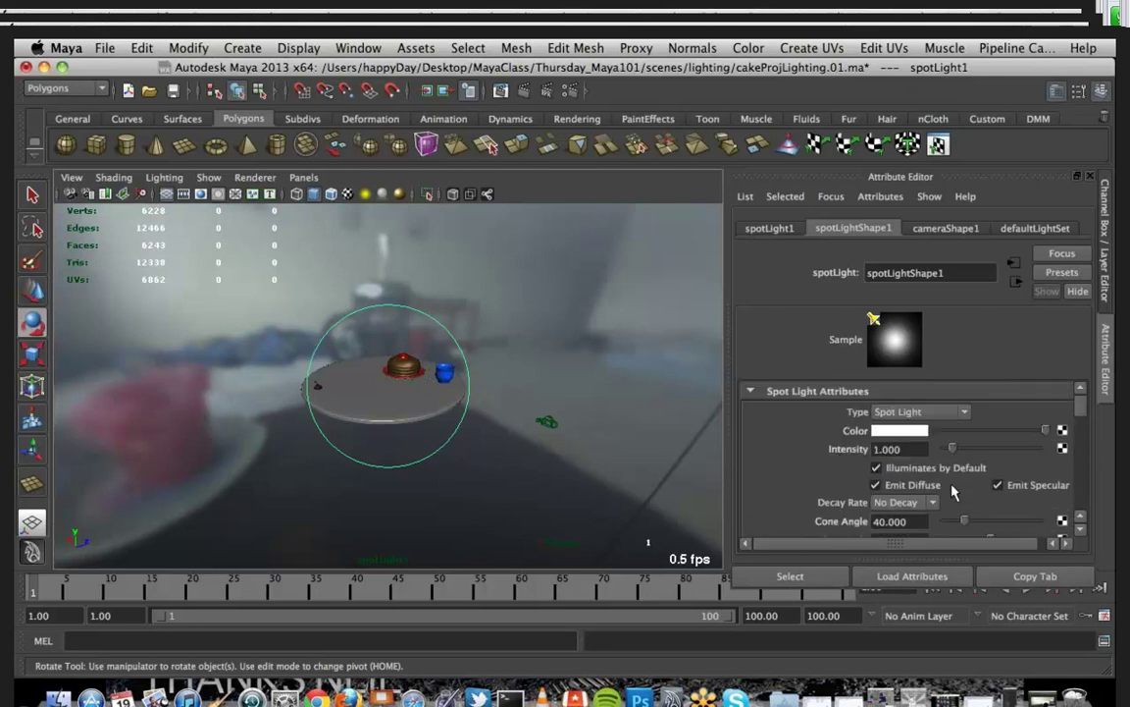
scroll(855, 435, "down", 2)
left_click(912, 398)
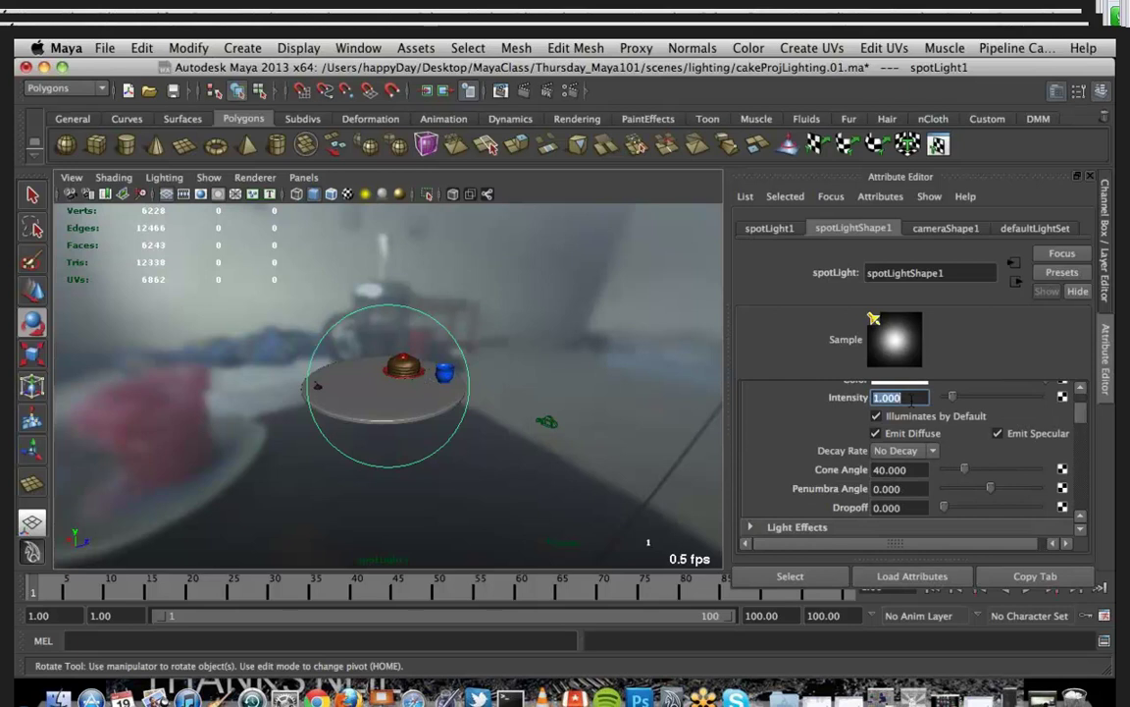
type("1.2")
key("Return")
left_click_drag(986, 490, 1042, 497)
left_click_drag(968, 470, 962, 475)
Step: Increase the shadow light radius to 20
scroll(984, 487, "down", 5)
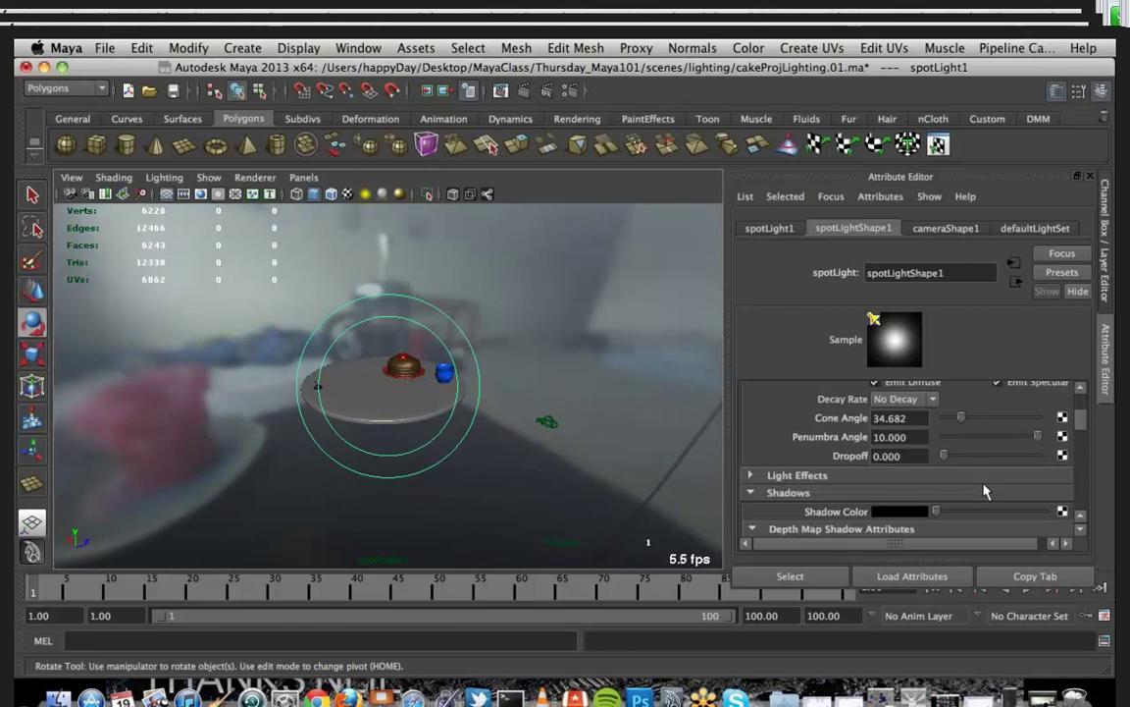
scroll(986, 490, "down", 8)
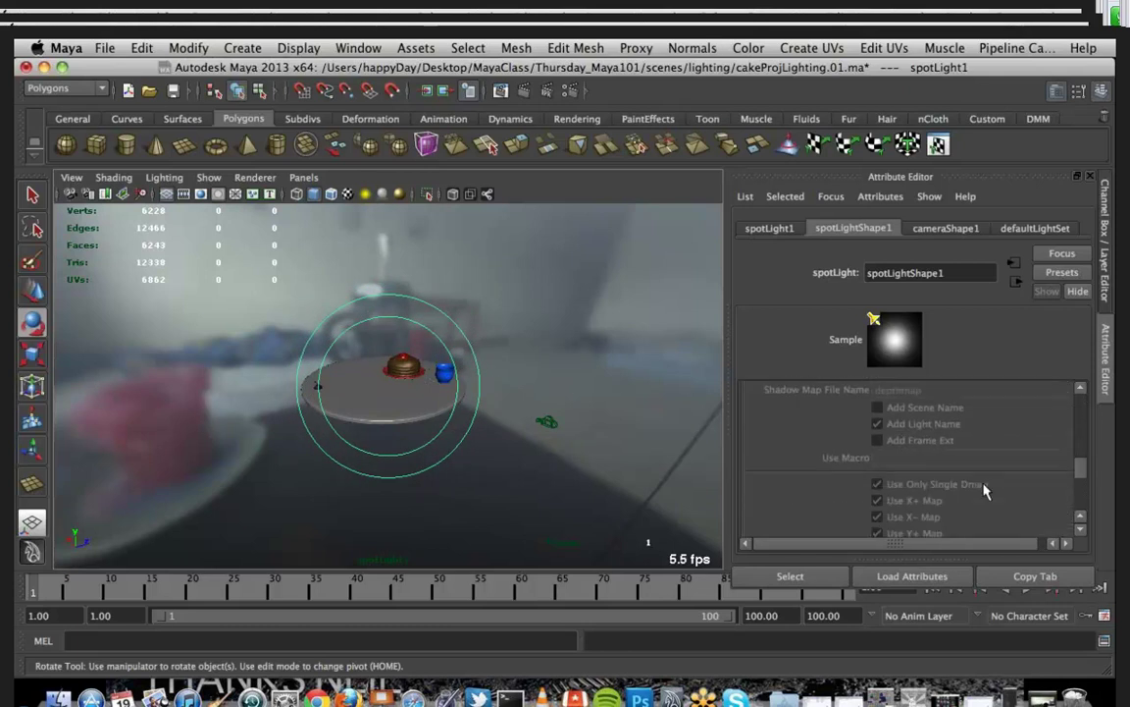
scroll(985, 491, "down", 2)
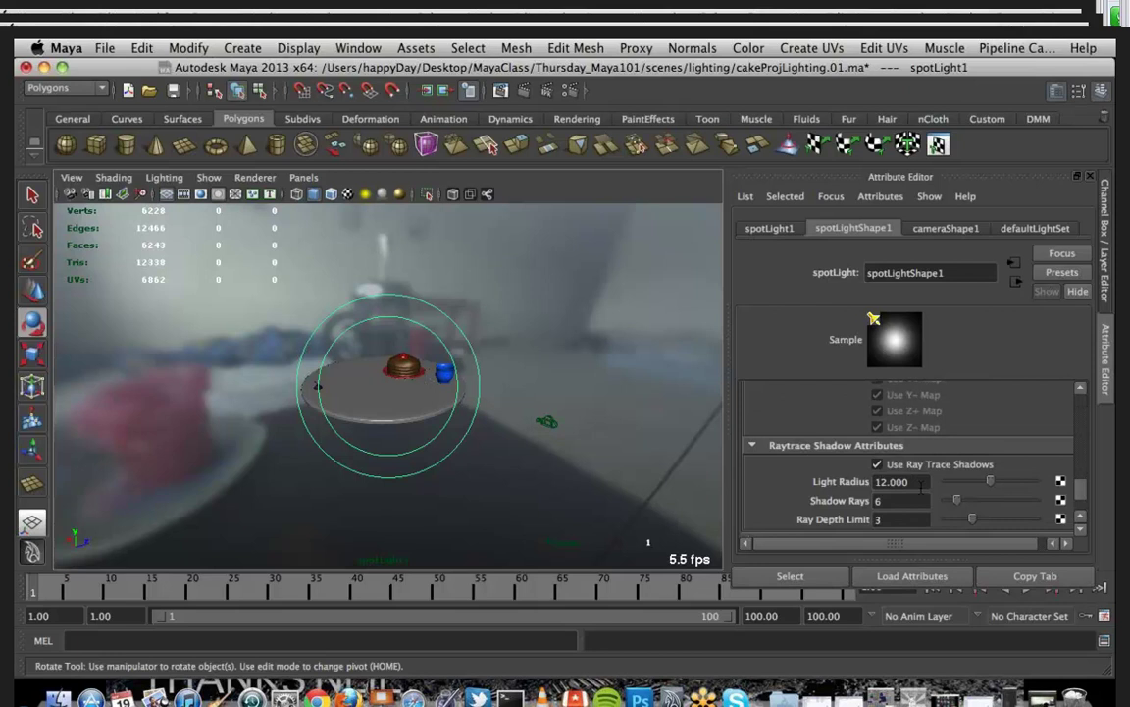
left_click_drag(922, 481, 840, 481)
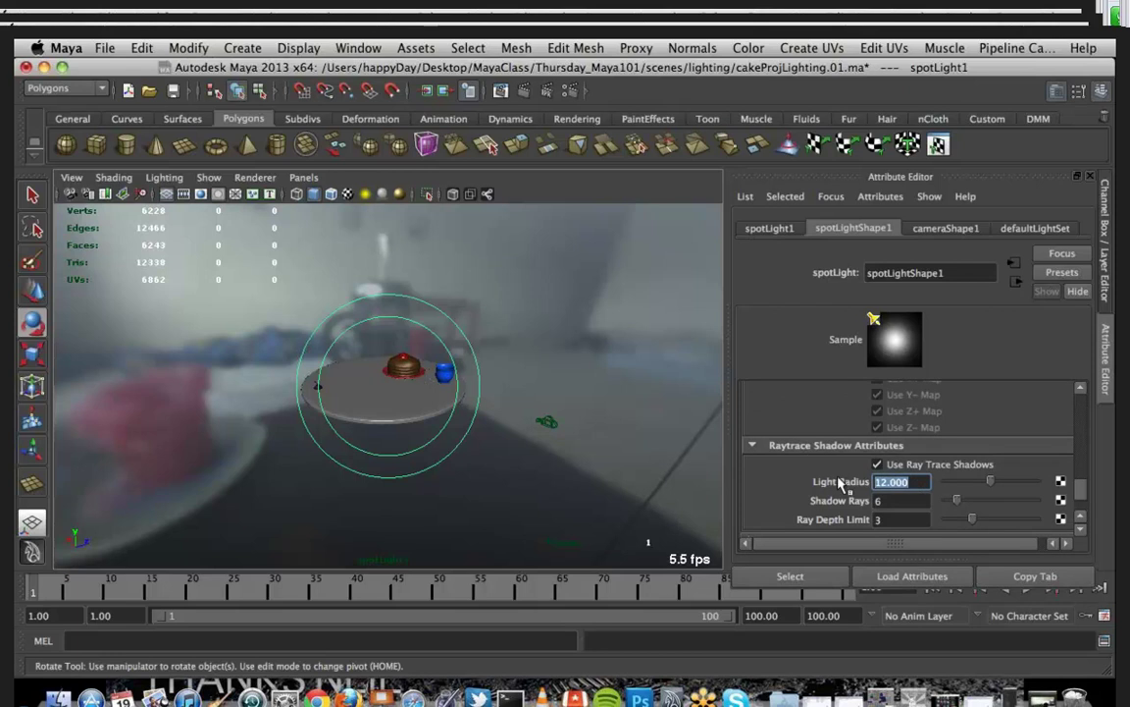
type("20")
key("Return")
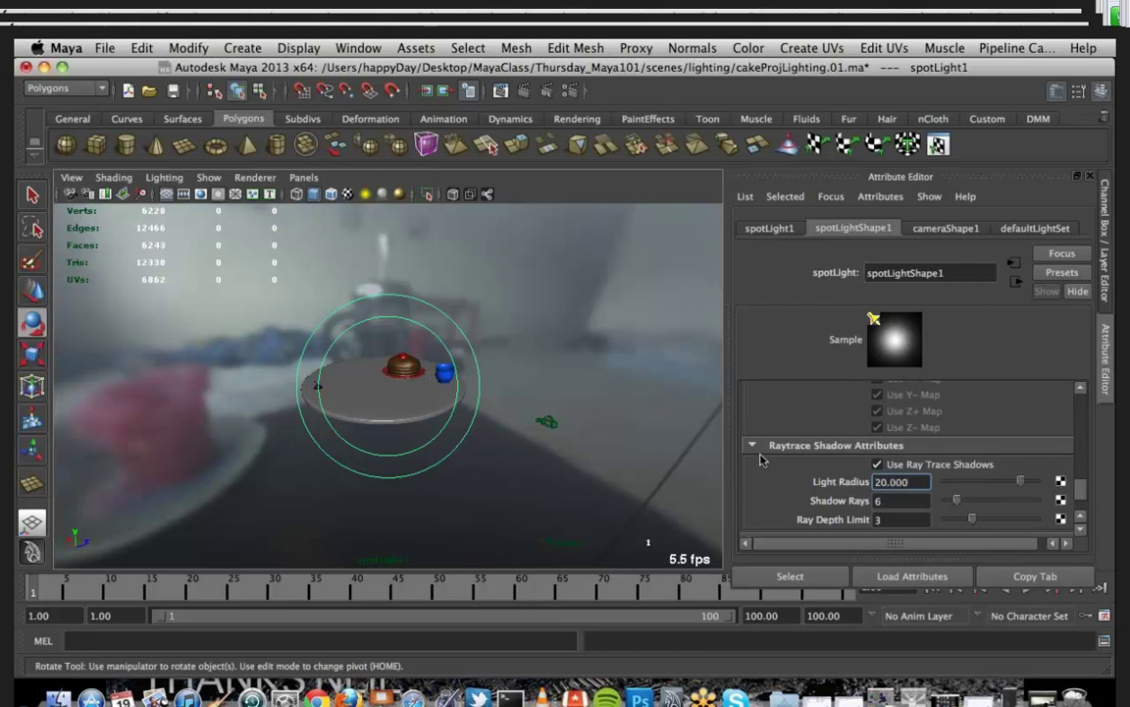
left_click(303, 178)
Step: Look through renderCam and redo the render to see spotLight1's soft shadows
mouse_move(362, 194)
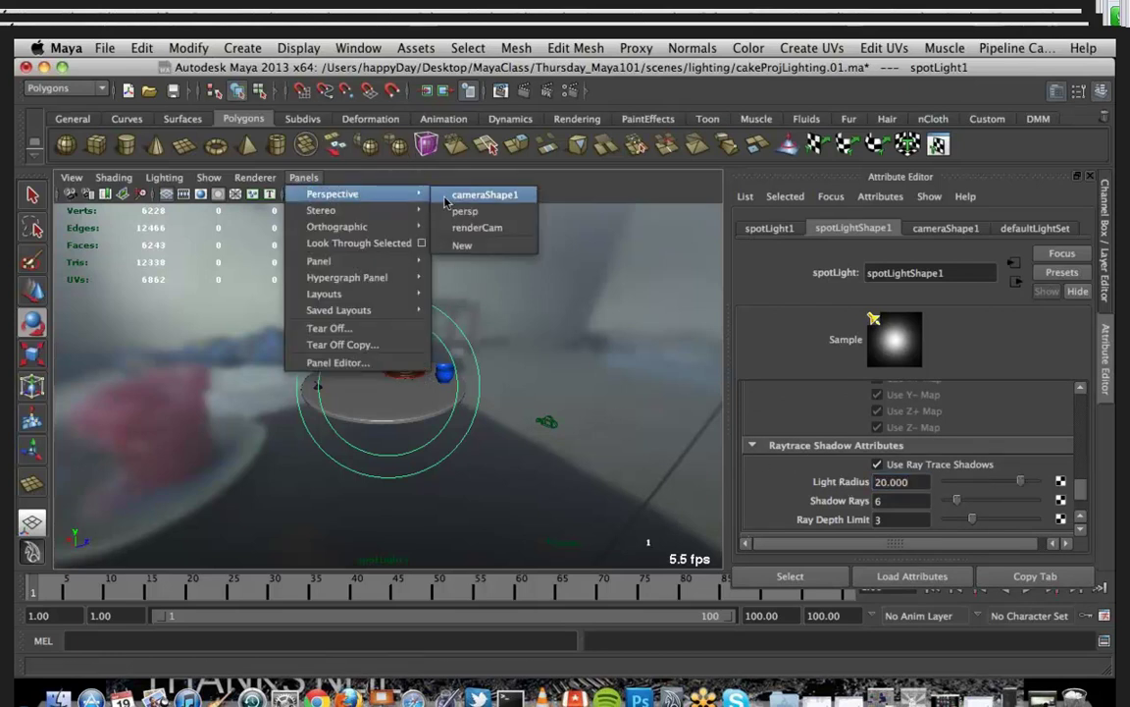
left_click(475, 228)
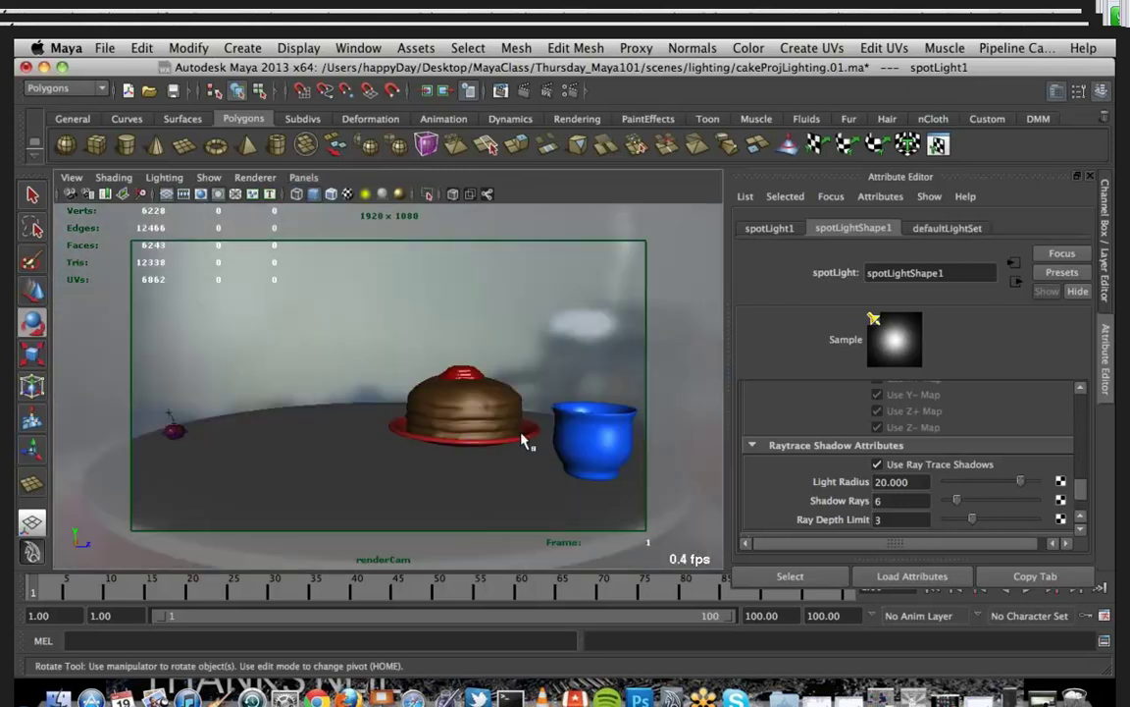
left_click(1057, 698)
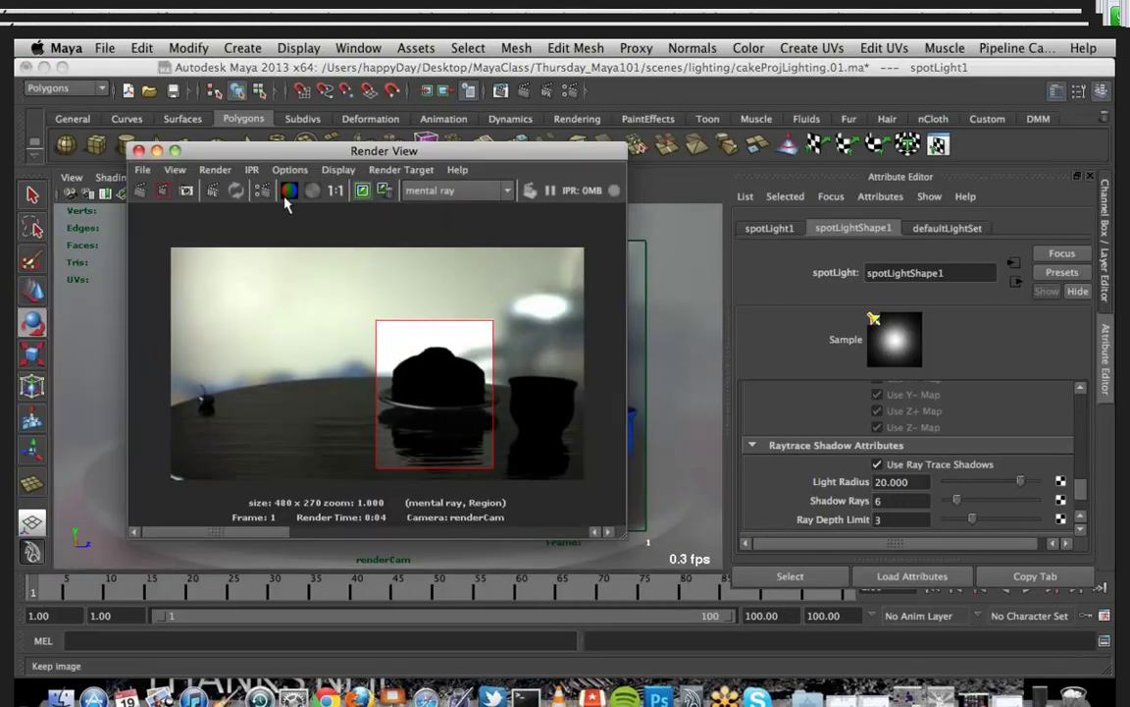
left_click(147, 191)
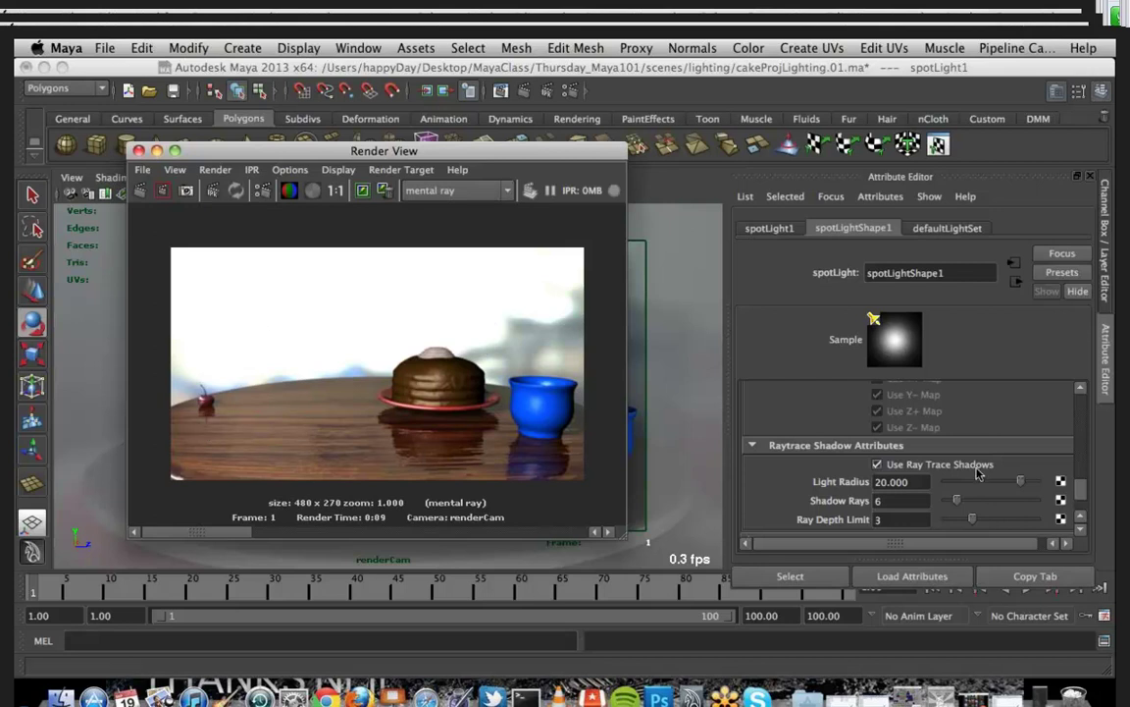
scroll(1047, 496, "up", 5)
scroll(991, 481, "up", 3)
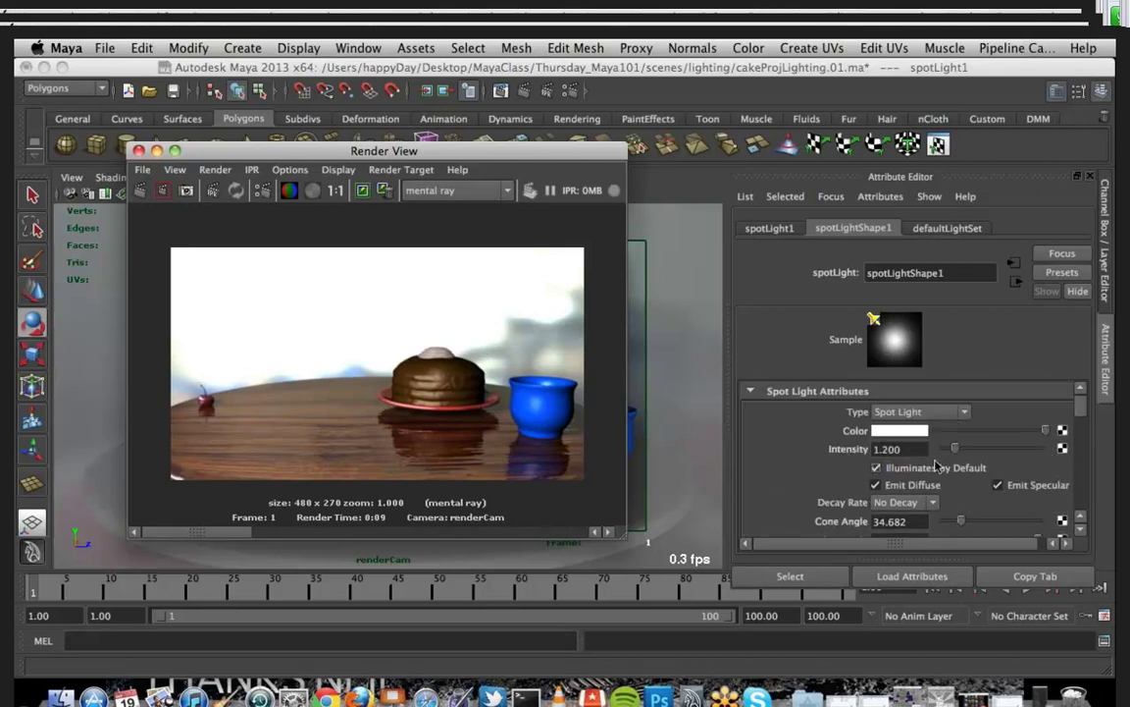
Step: Lower the spotlight intensity to 0.8 and re-render the scene
left_click_drag(923, 450, 860, 447)
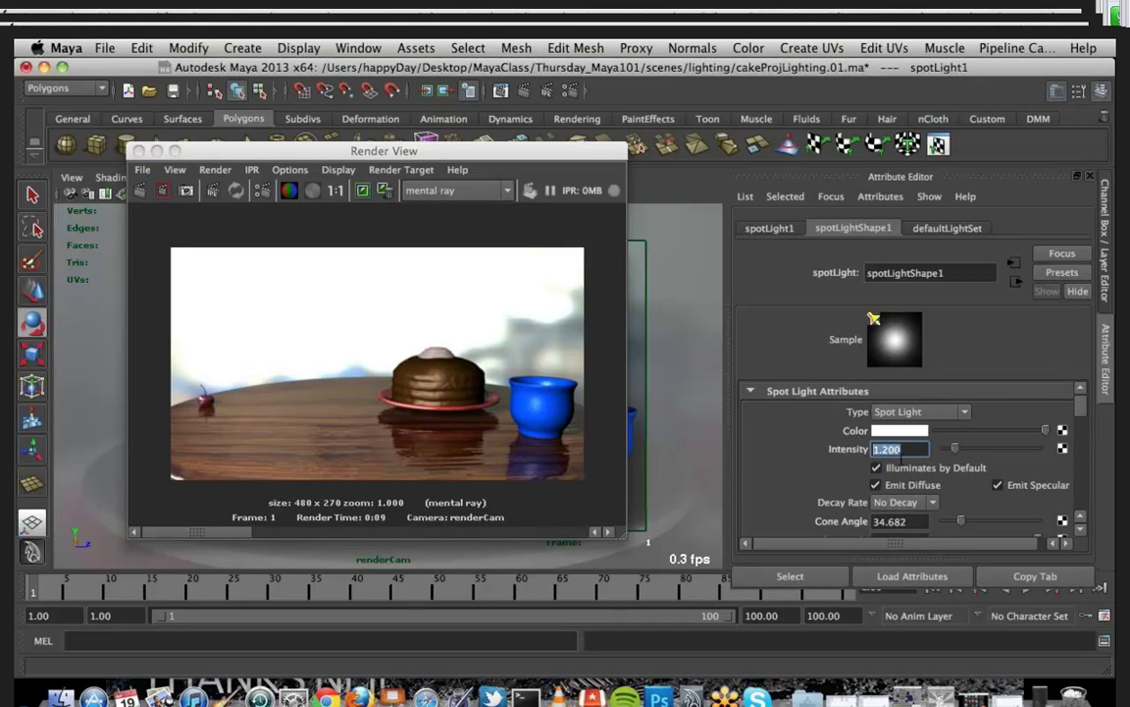
left_click(888, 448)
double_click(888, 449)
type("0.8")
key("Return")
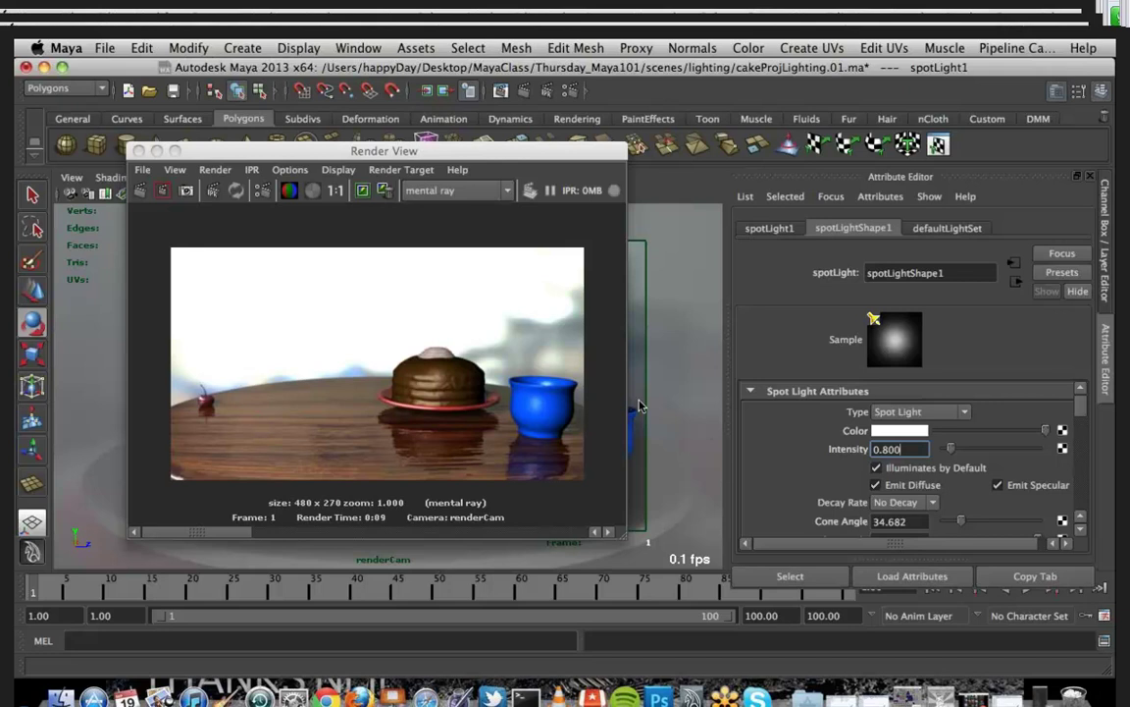
left_click(140, 192)
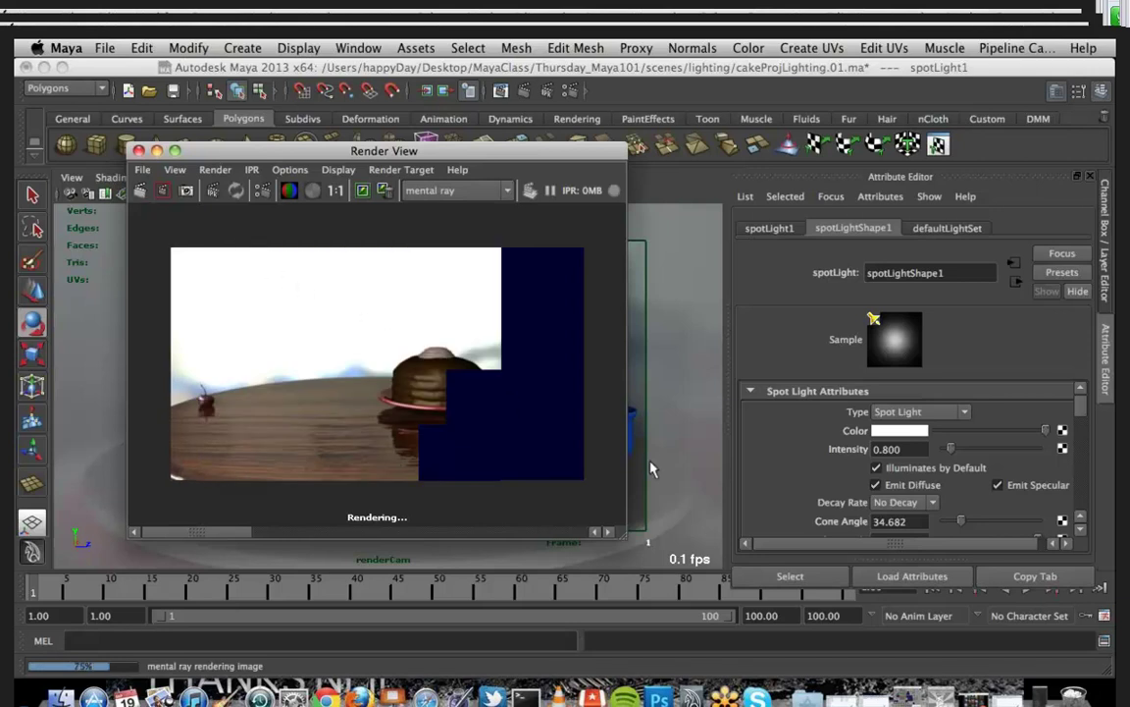
left_click(156, 151)
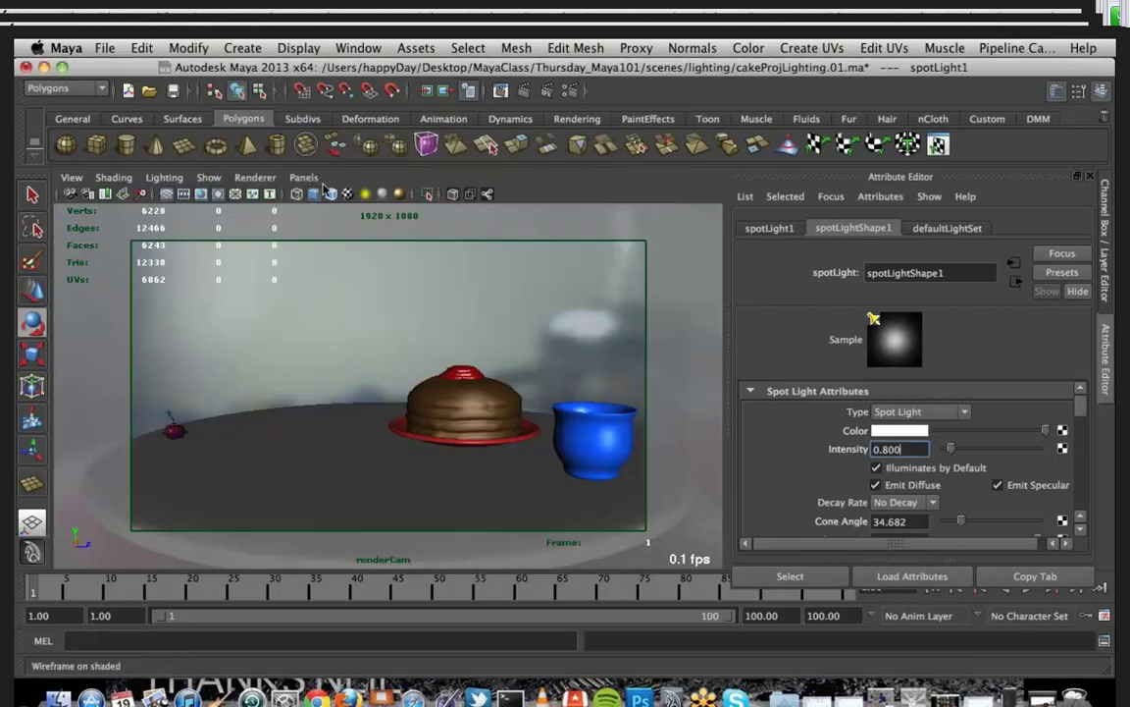
Step: Look through the spotlight, re-aim it, and tint its colour pale yellow
left_click(303, 178)
left_click(327, 242)
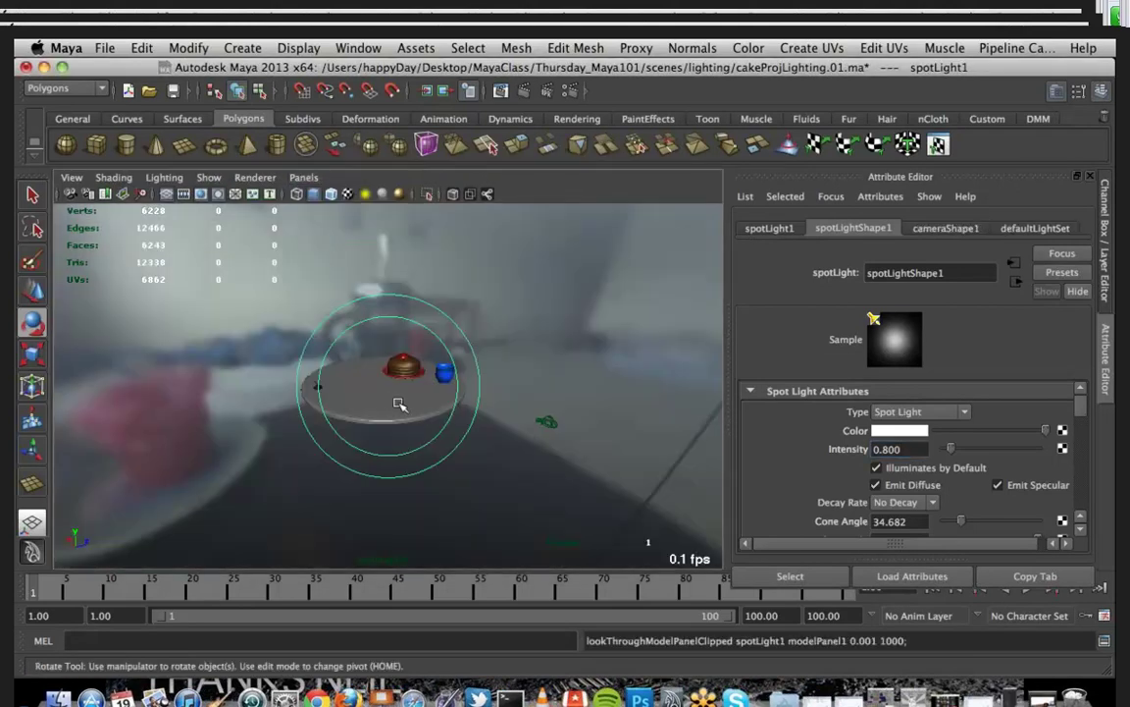
left_click_drag(408, 407, 449, 392, "alt")
left_click(880, 432)
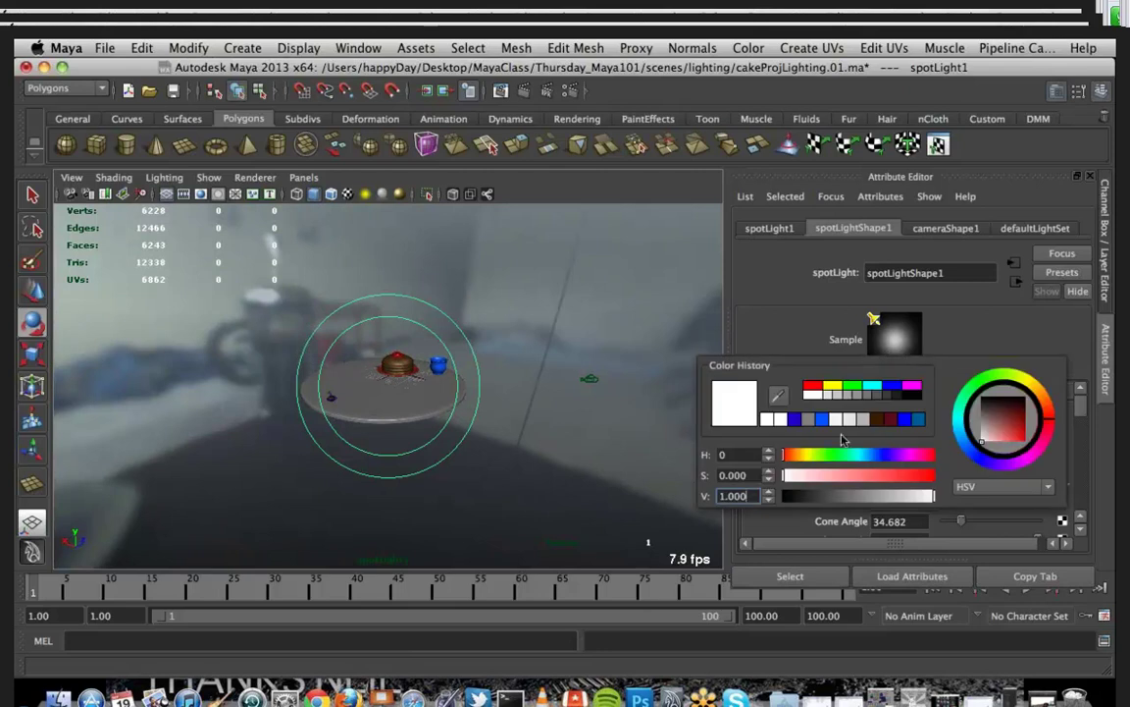
left_click_drag(785, 456, 811, 457)
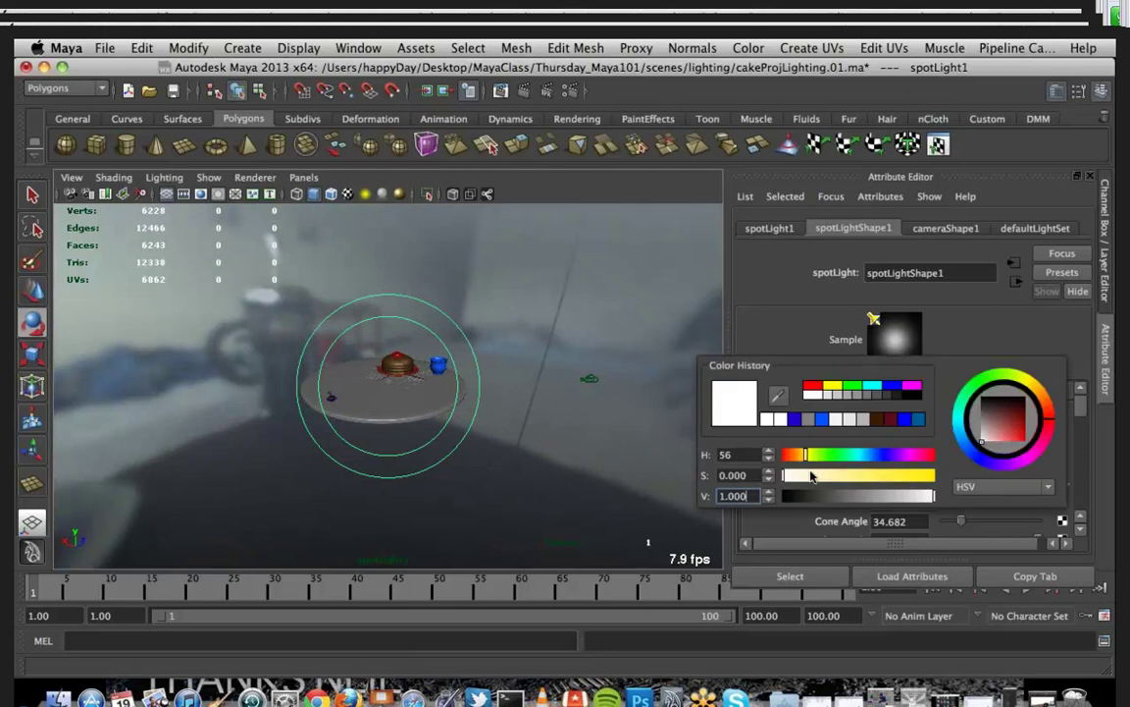
left_click(810, 475)
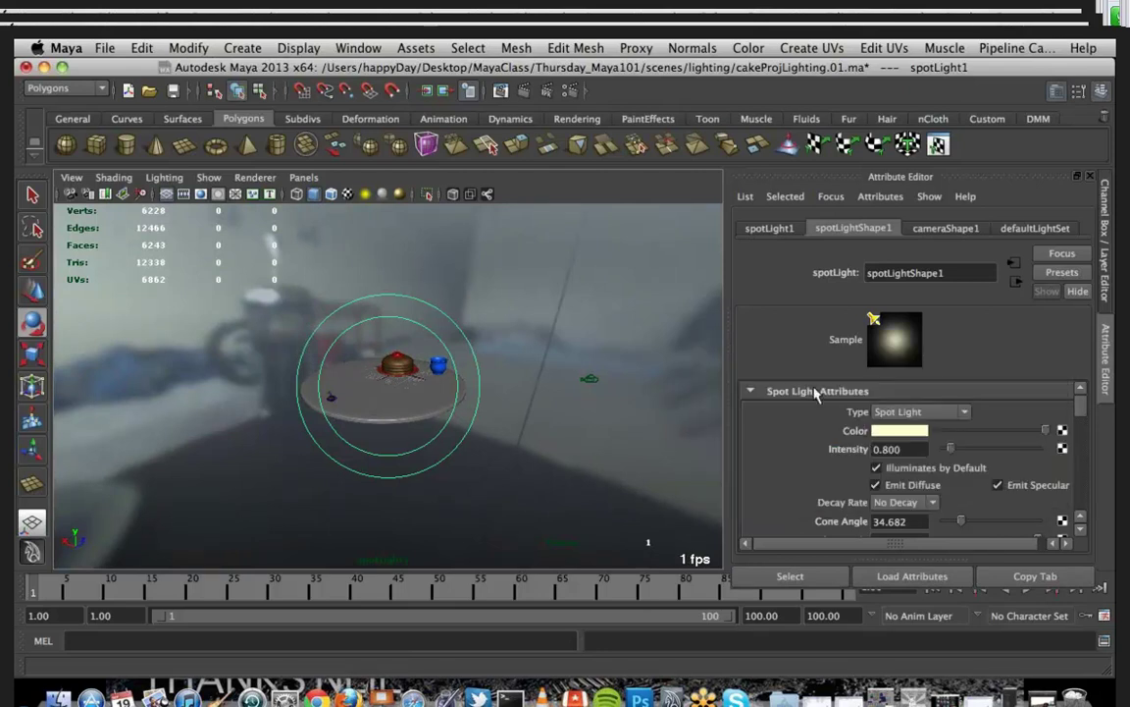
scroll(811, 447, "down", 3)
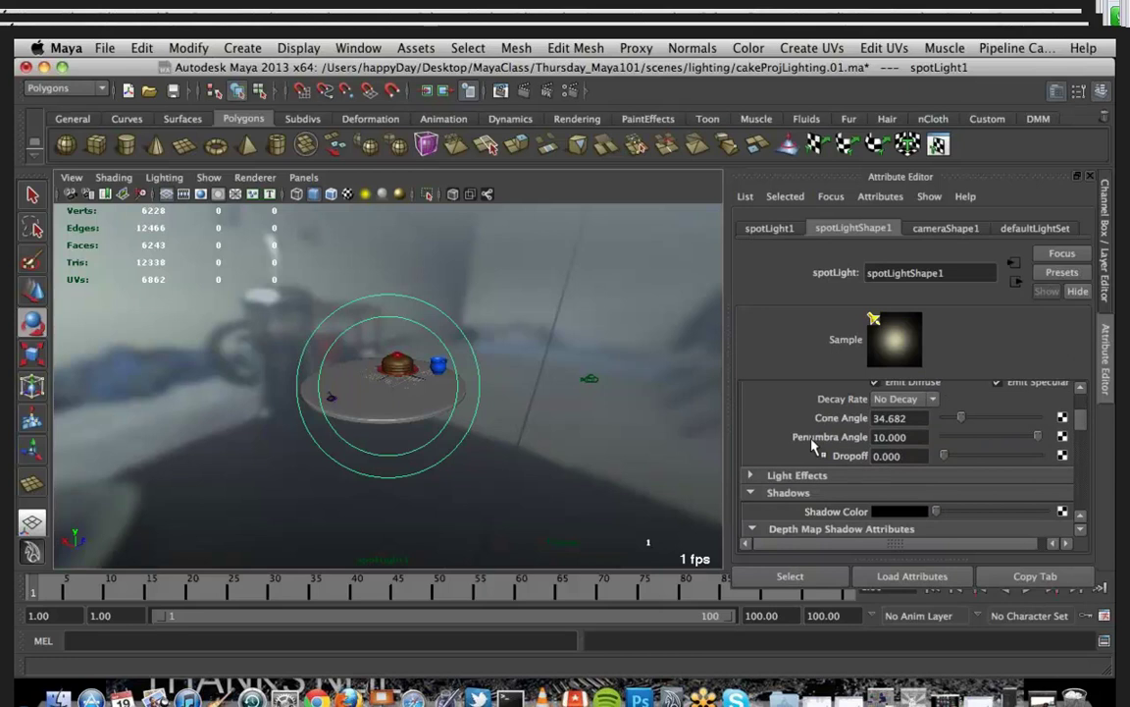
scroll(812, 447, "up", 2)
Step: Re-render with the dimmer, warmer spotlight, then show the viewport's Perspective camera list
left_click(1060, 697)
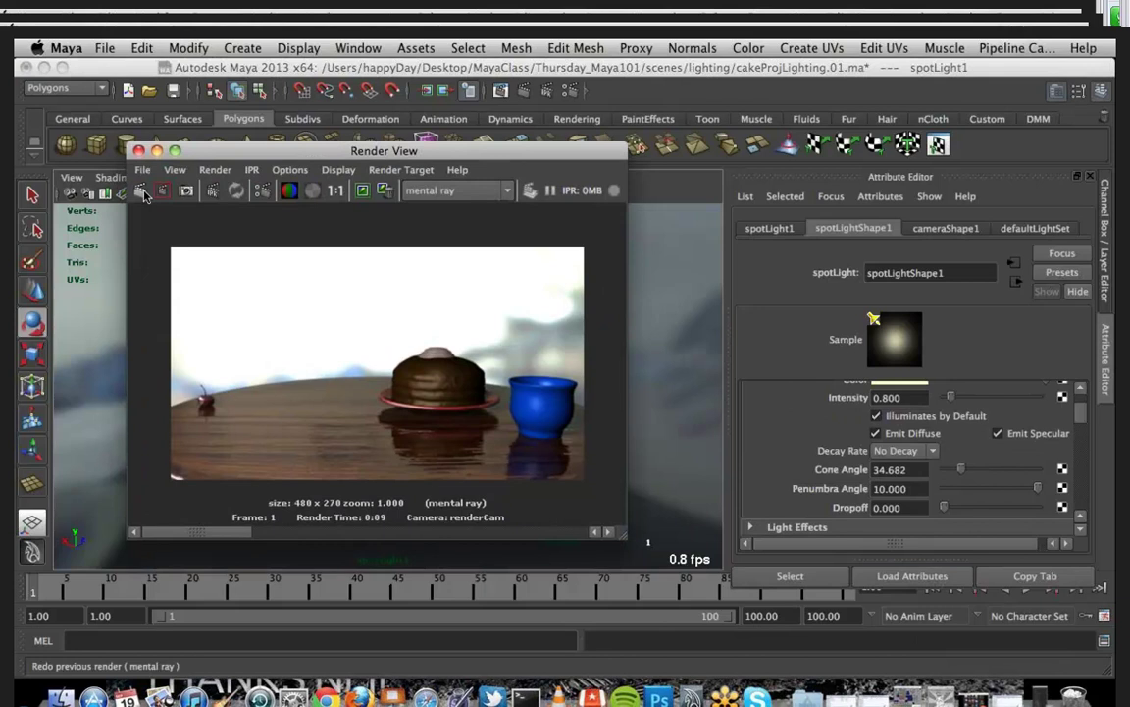
left_click(141, 191)
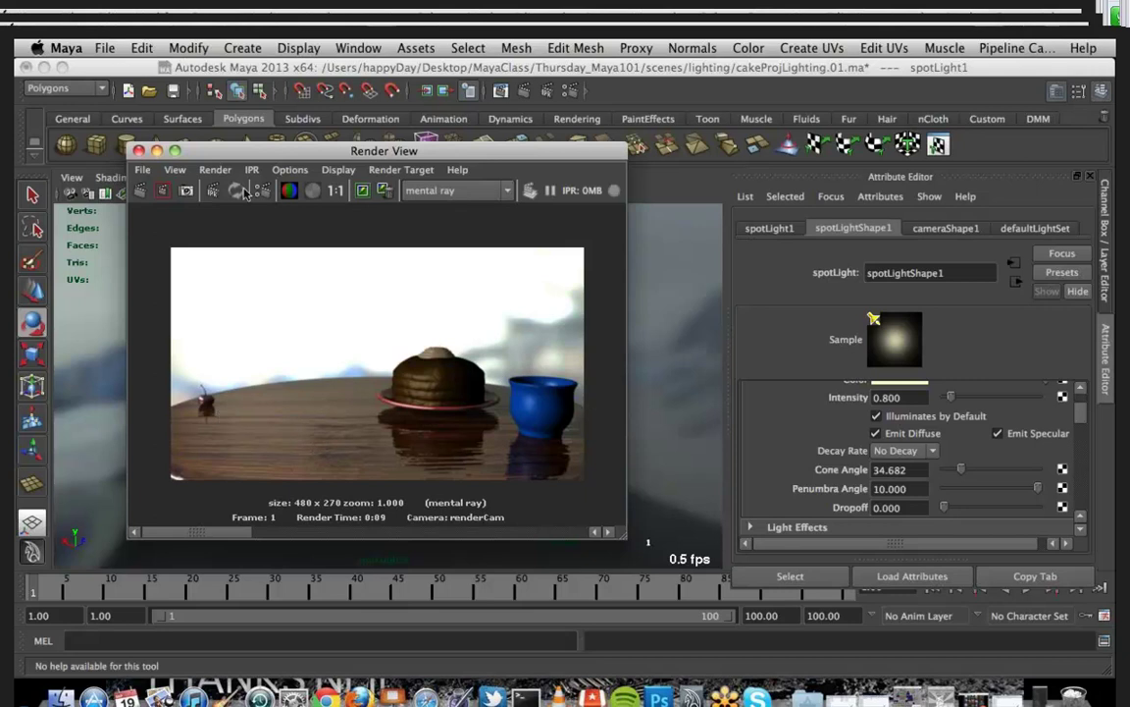
left_click_drag(230, 155, 638, 165)
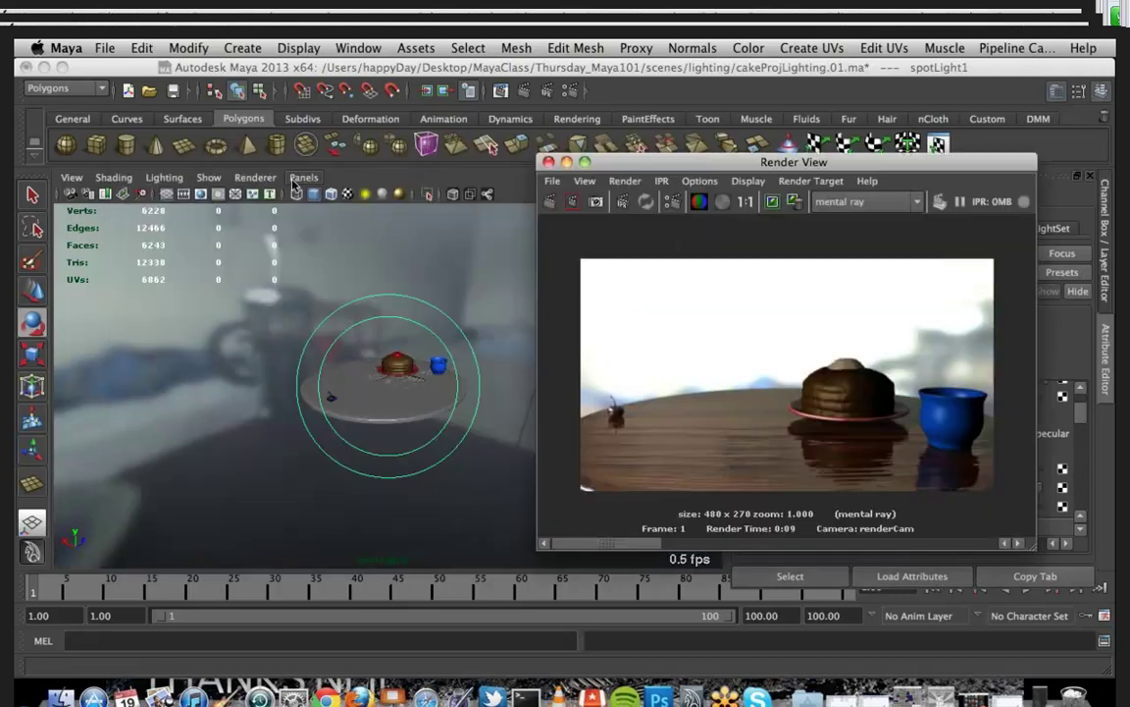
key("e")
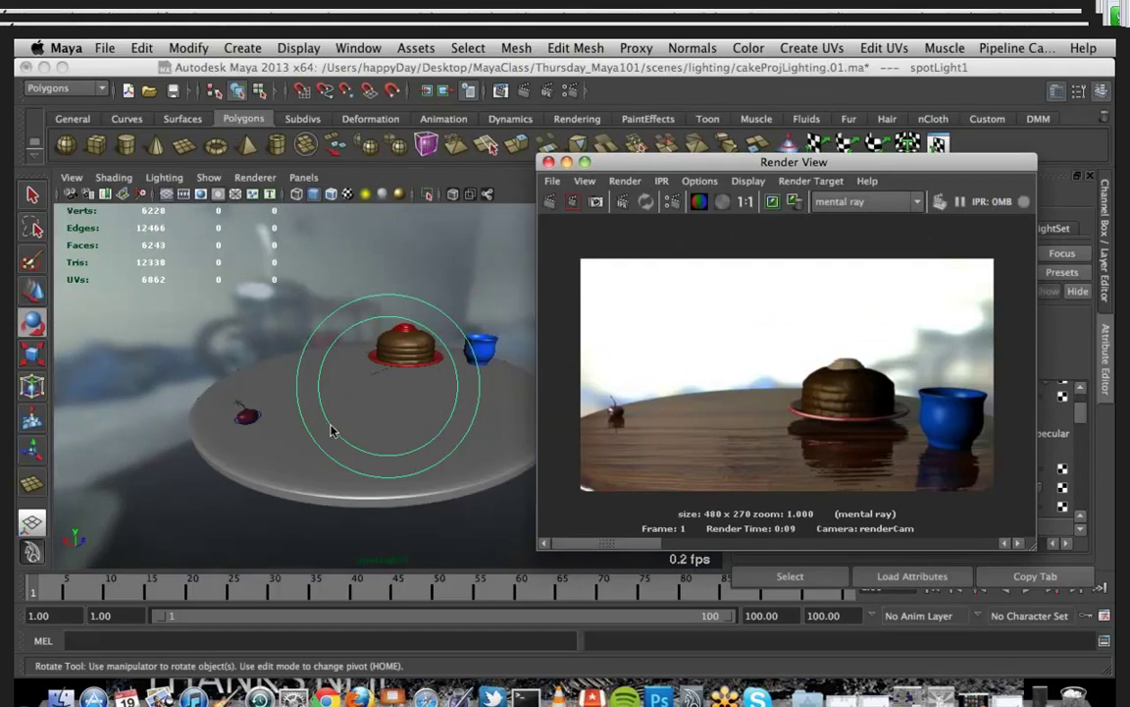
scroll(331, 430, "down", 5)
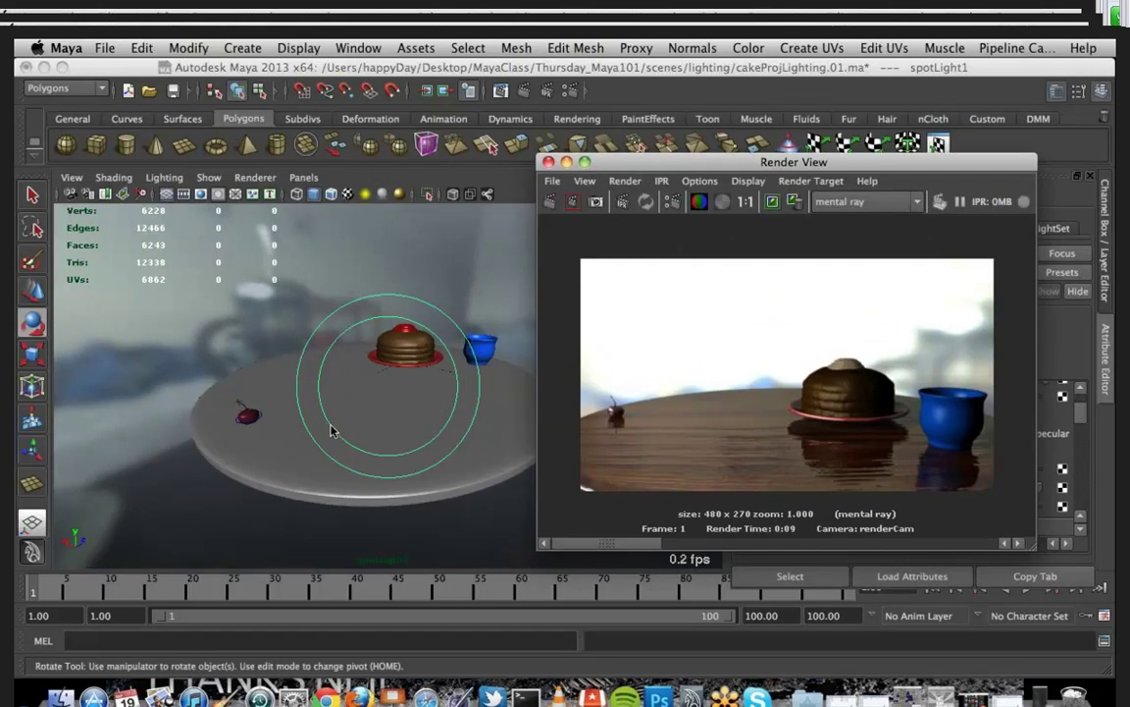
left_click(297, 180)
Step: Look through the persp camera and frame the cherry in a close-up
mouse_move(402, 194)
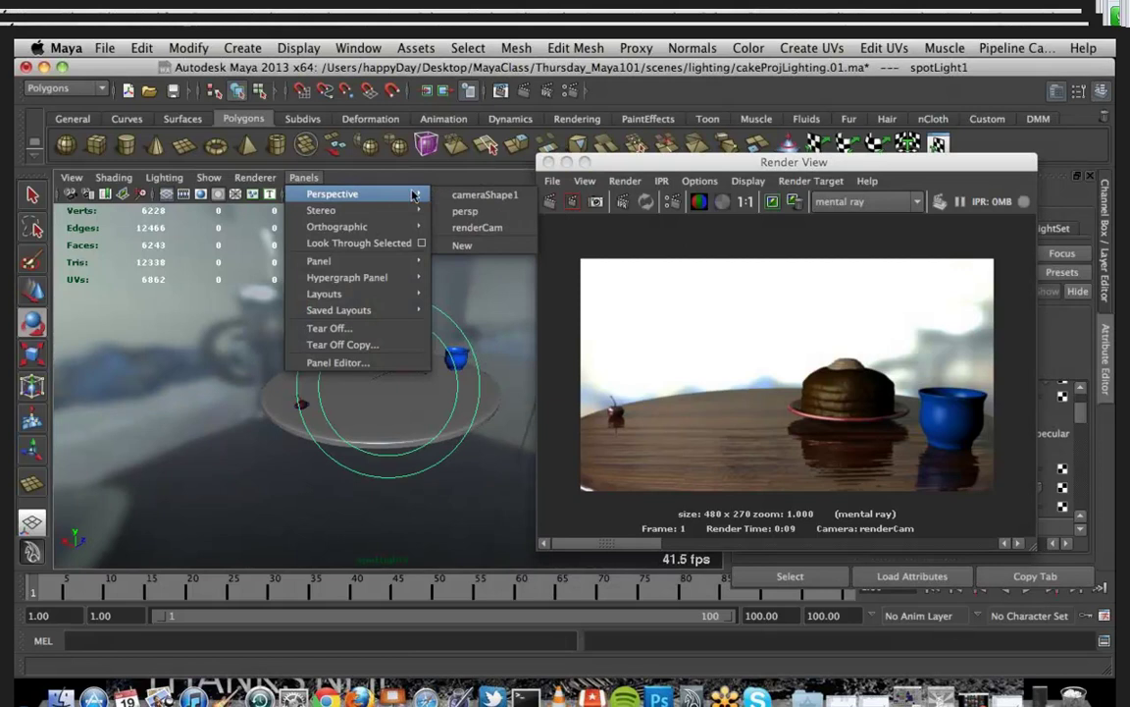
left_click(462, 211)
left_click_drag(336, 373, 346, 462, "alt")
middle_click_drag(346, 462, 248, 460, "alt")
key("e")
left_click(248, 459)
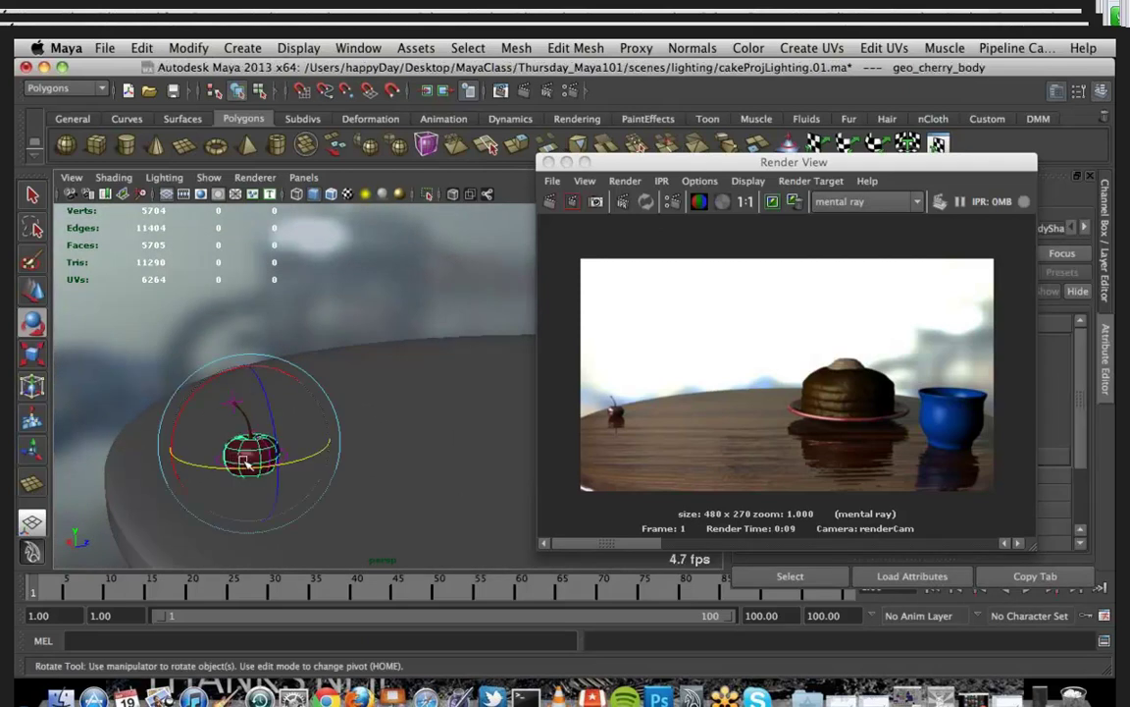
left_click_drag(247, 459, 416, 442, "alt")
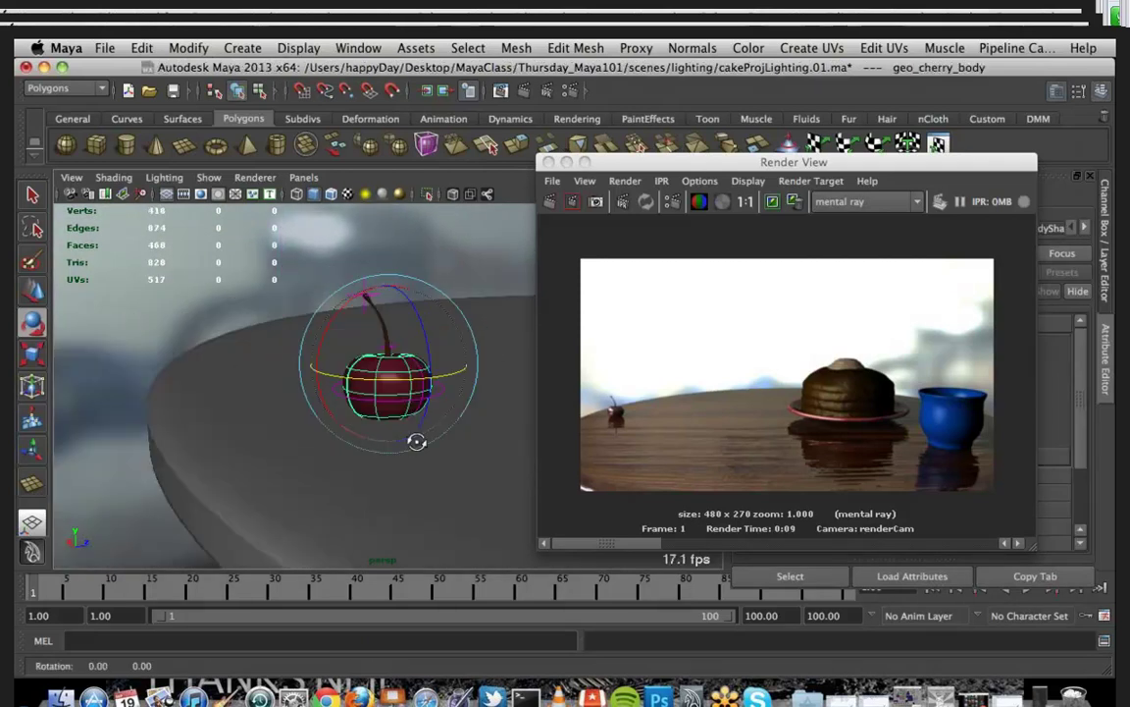
Step: Widen the view to include the cake, re-render it, and close Render View
middle_click_drag(416, 441, 230, 480, "alt")
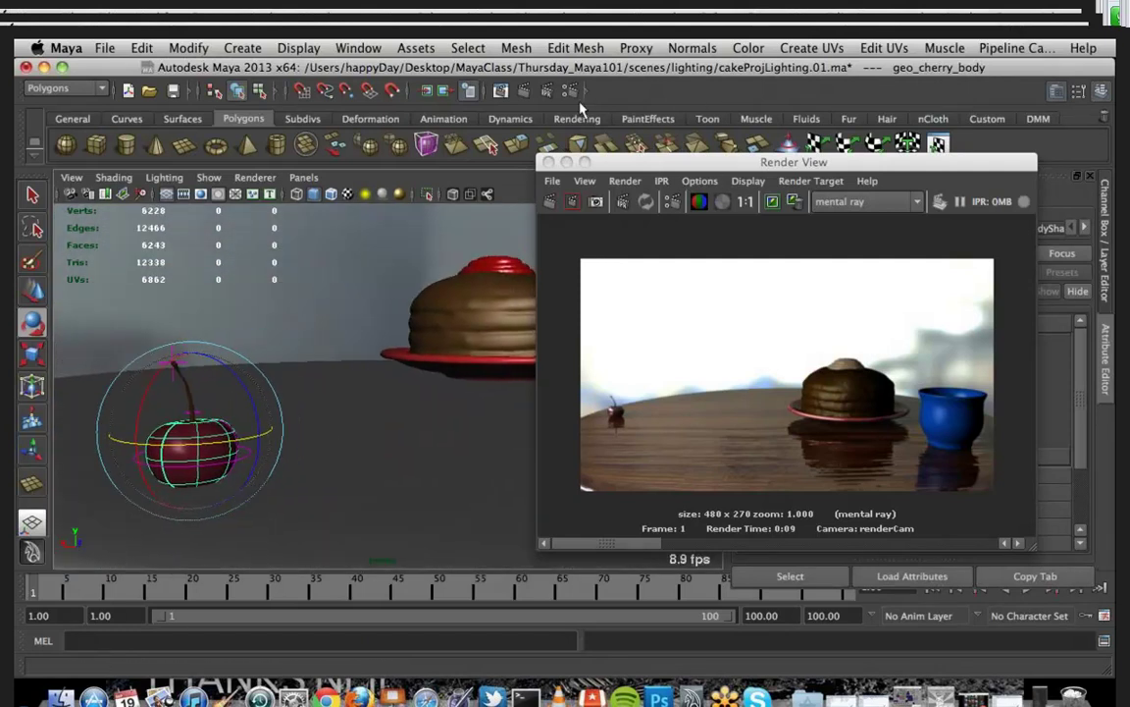
left_click(522, 92)
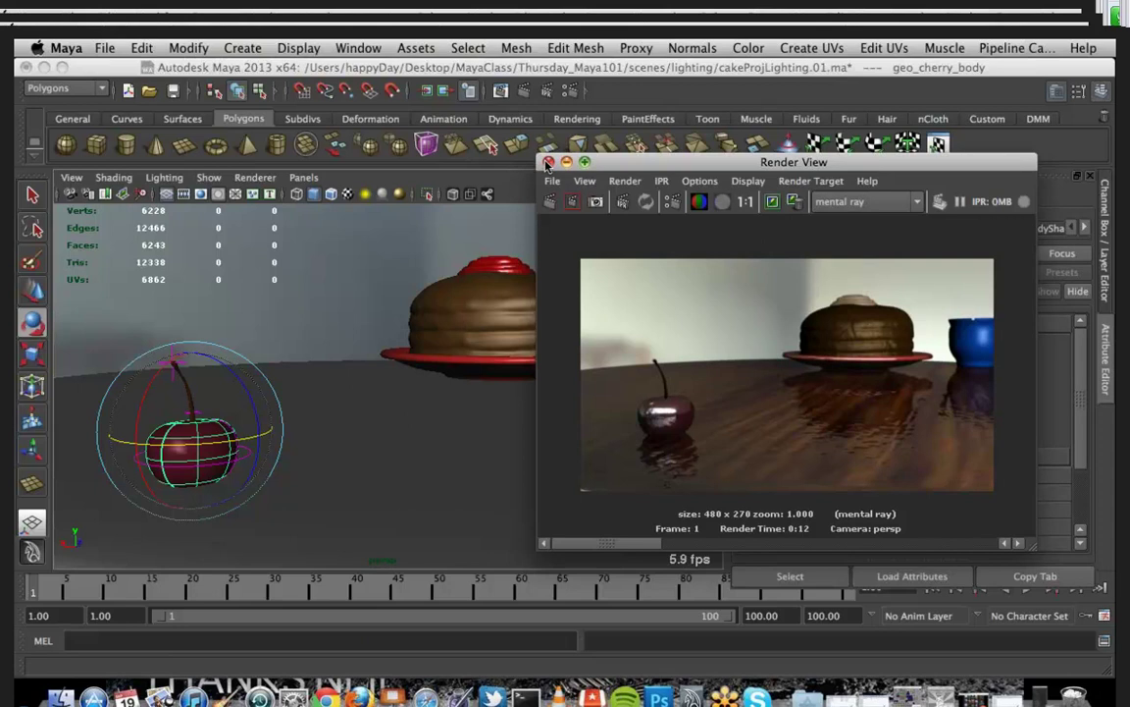
left_click(548, 163)
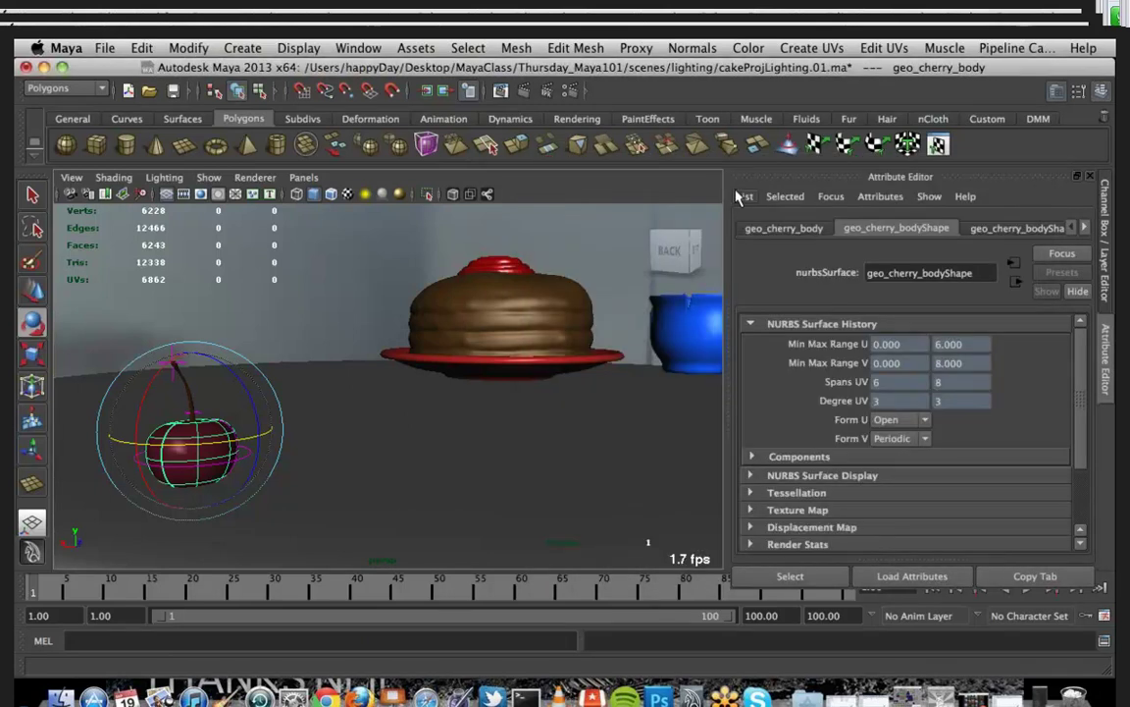
Step: Open Render Settings and switch the viewport to renderCam
left_click(572, 91)
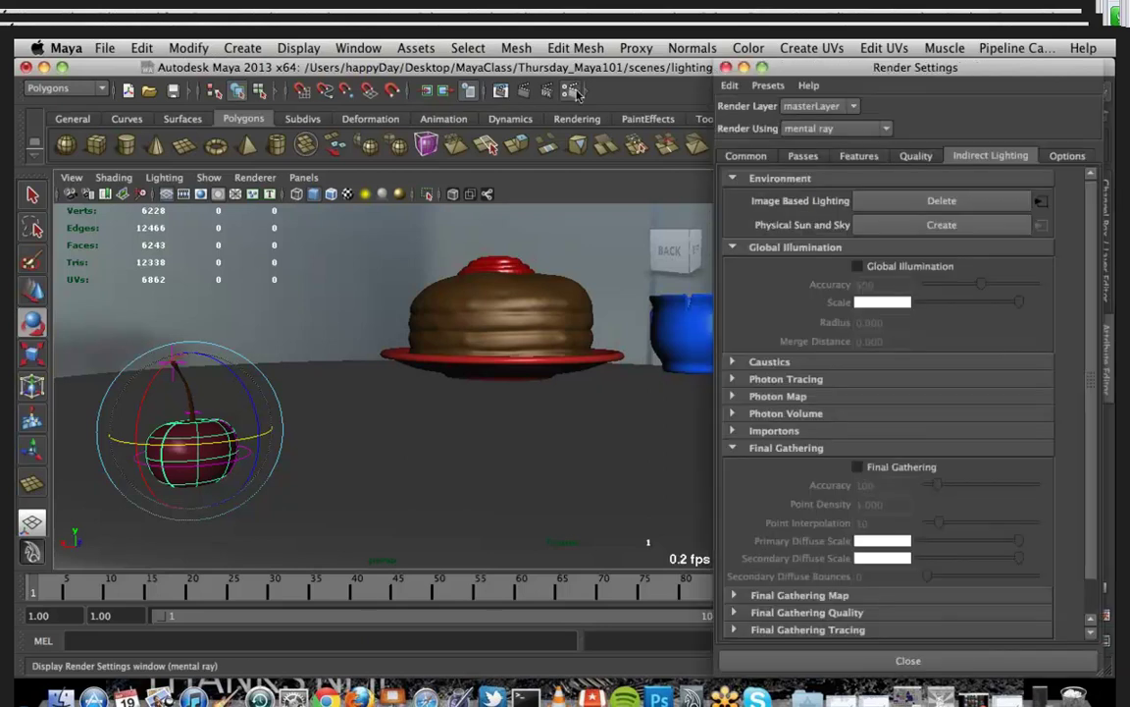
left_click(303, 177)
mouse_move(393, 193)
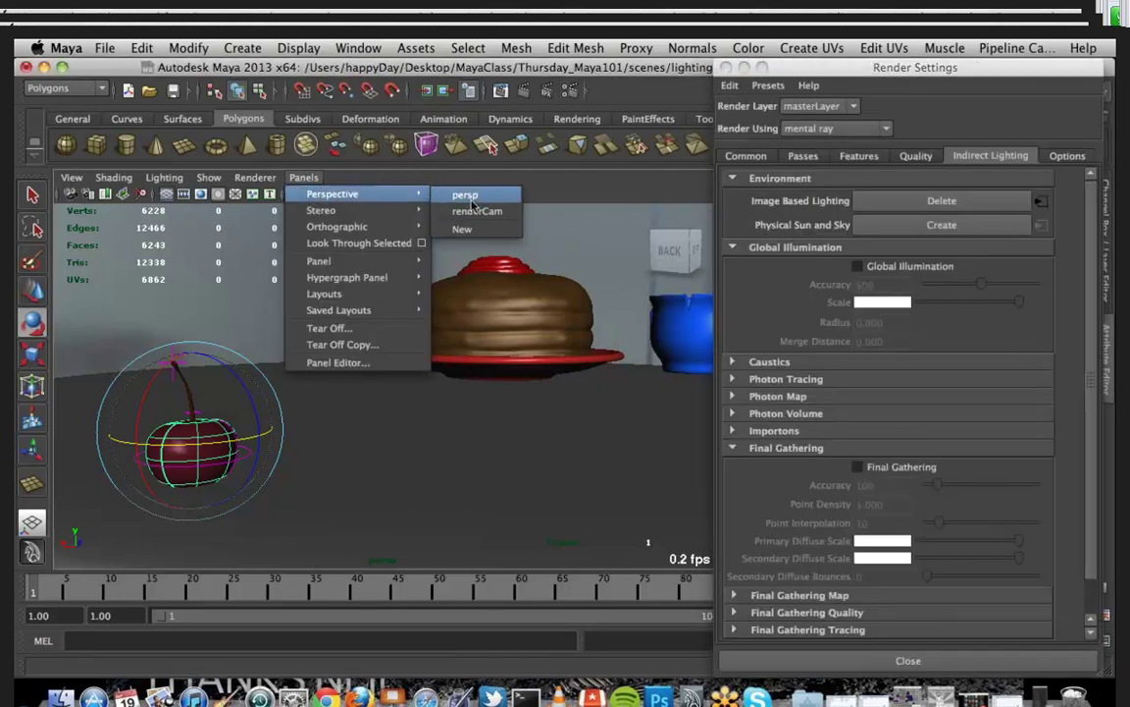
left_click(478, 211)
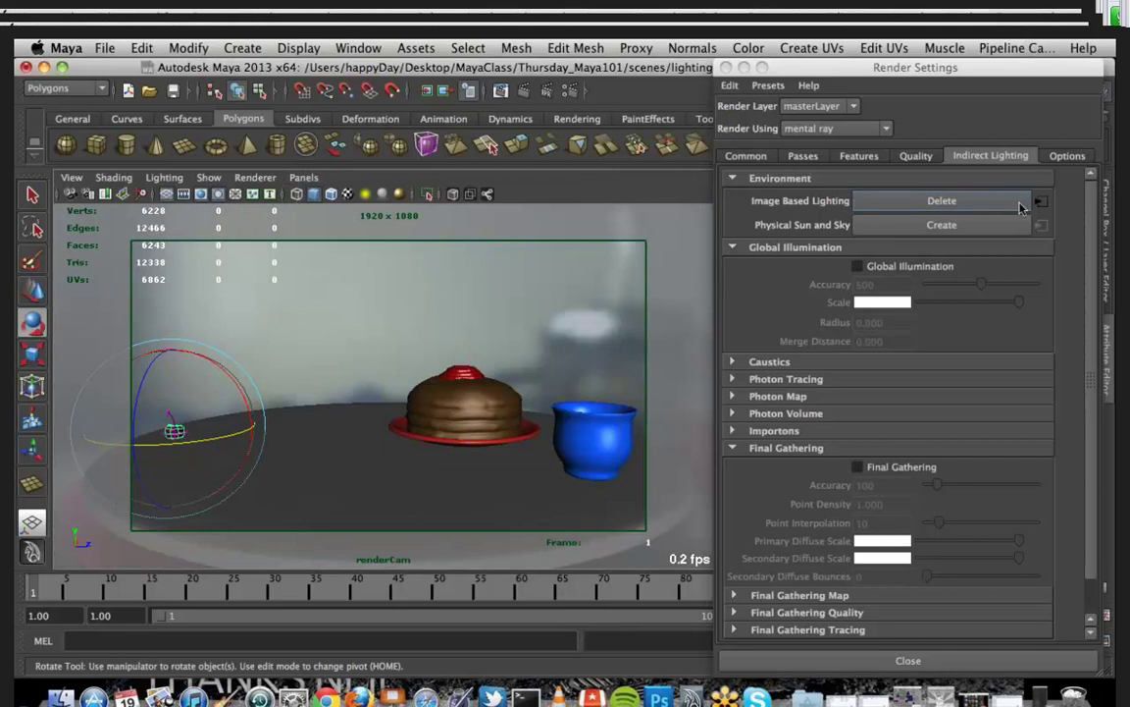
Step: Delete the Image Based Lighting and create a Physical Sun and Sky under Indirect Lighting
left_click(977, 206)
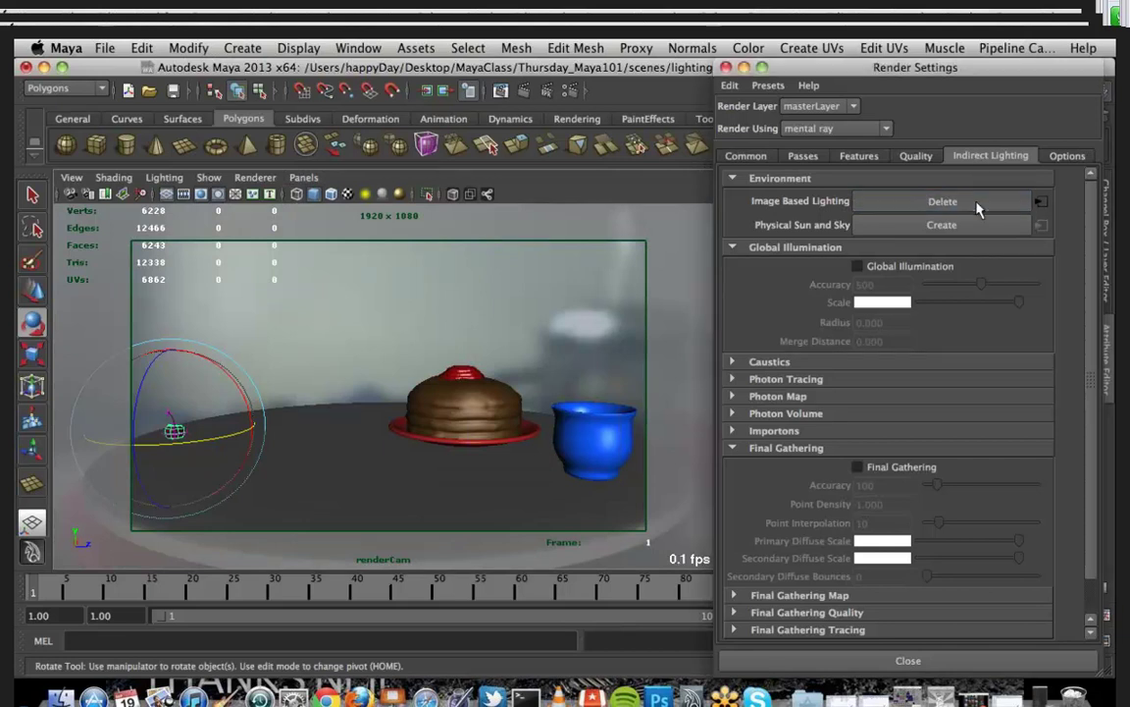
left_click(977, 206)
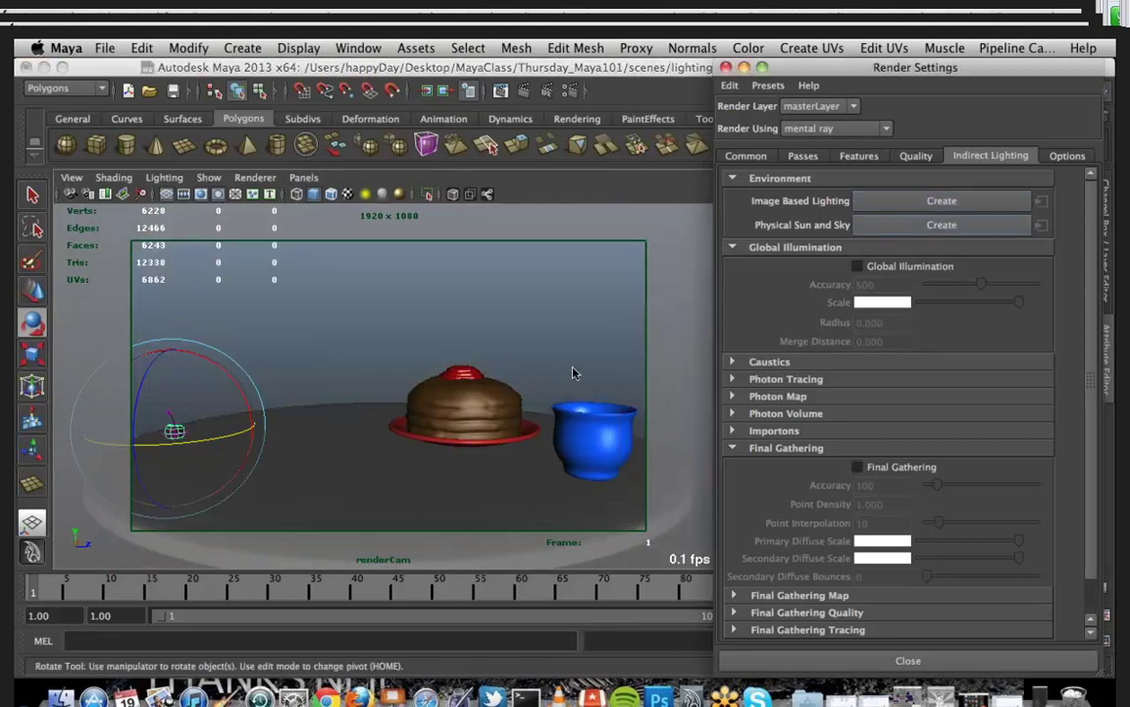
left_click(918, 233)
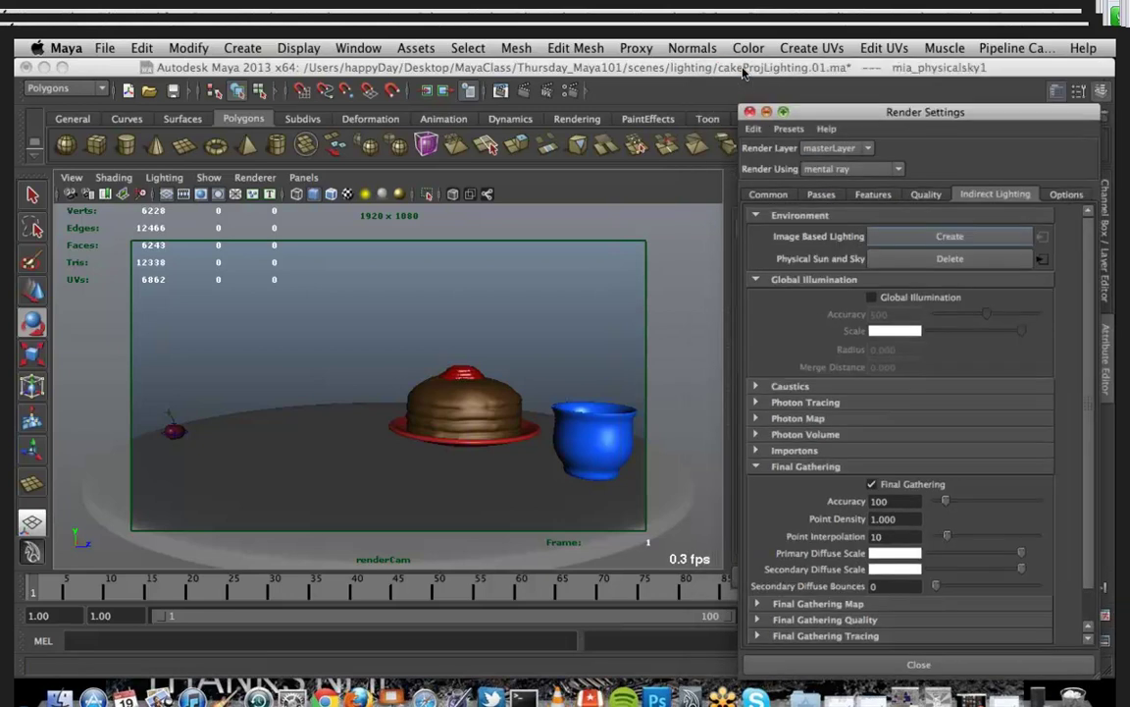
Step: Minimize Render Settings, place Render View aside, and re-render the sun-and-sky-lit scene
left_click(744, 68)
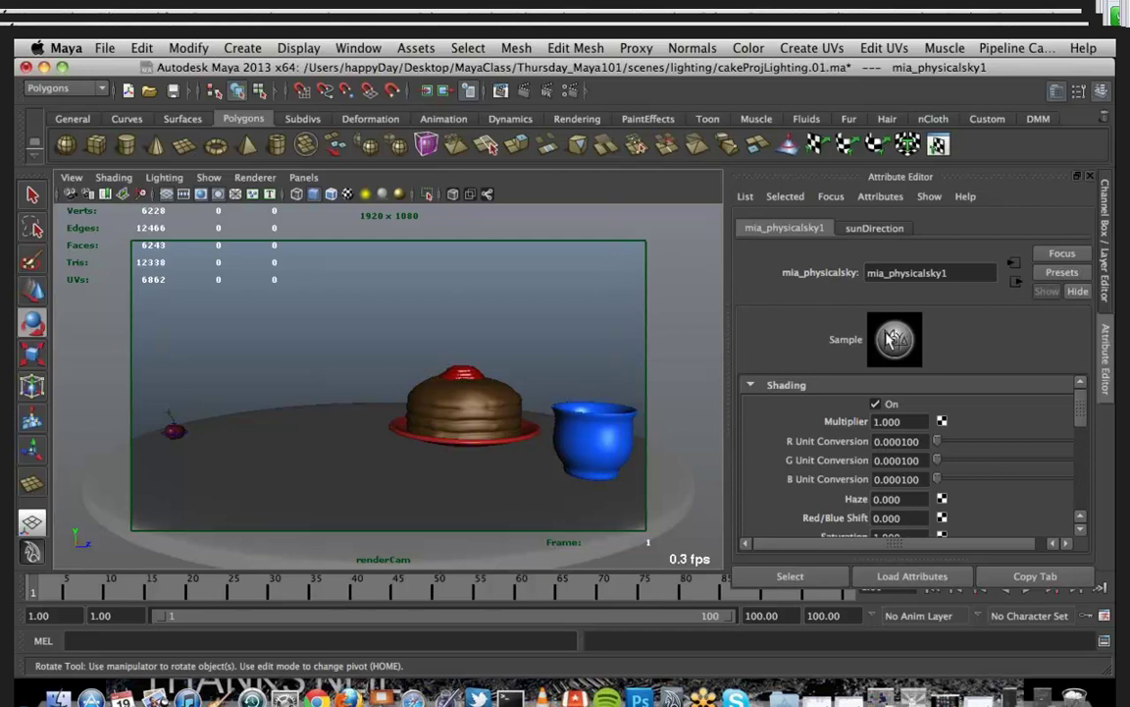
scroll(864, 471, "down", 8)
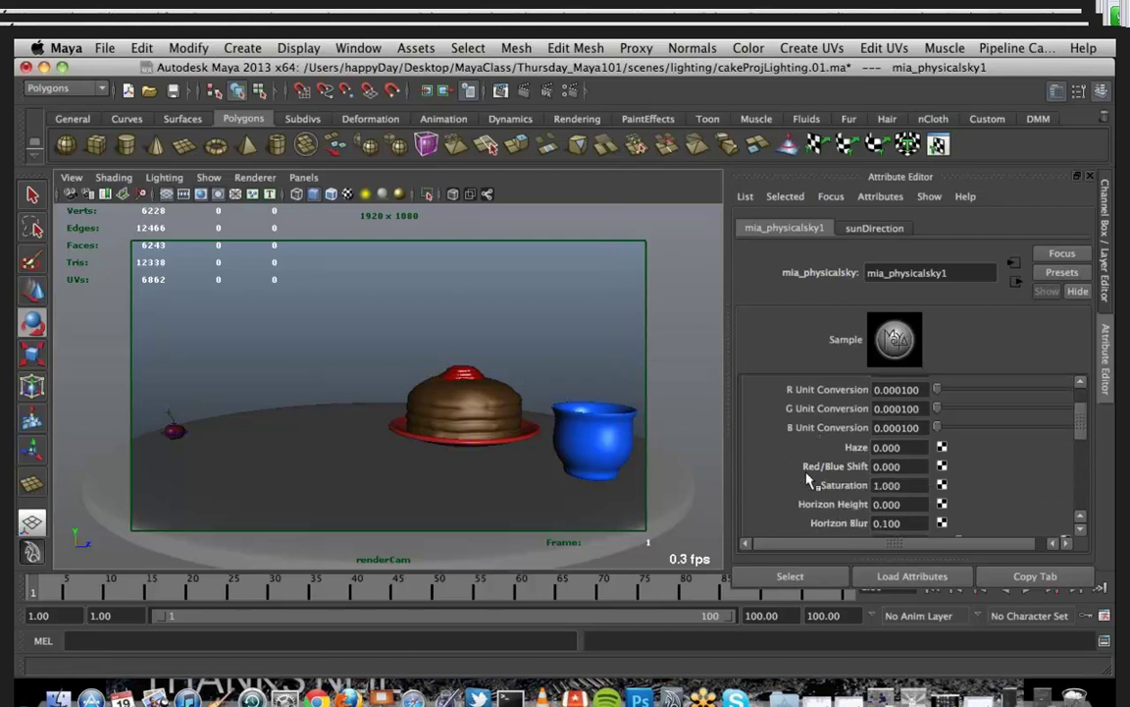
scroll(863, 471, "up", 8)
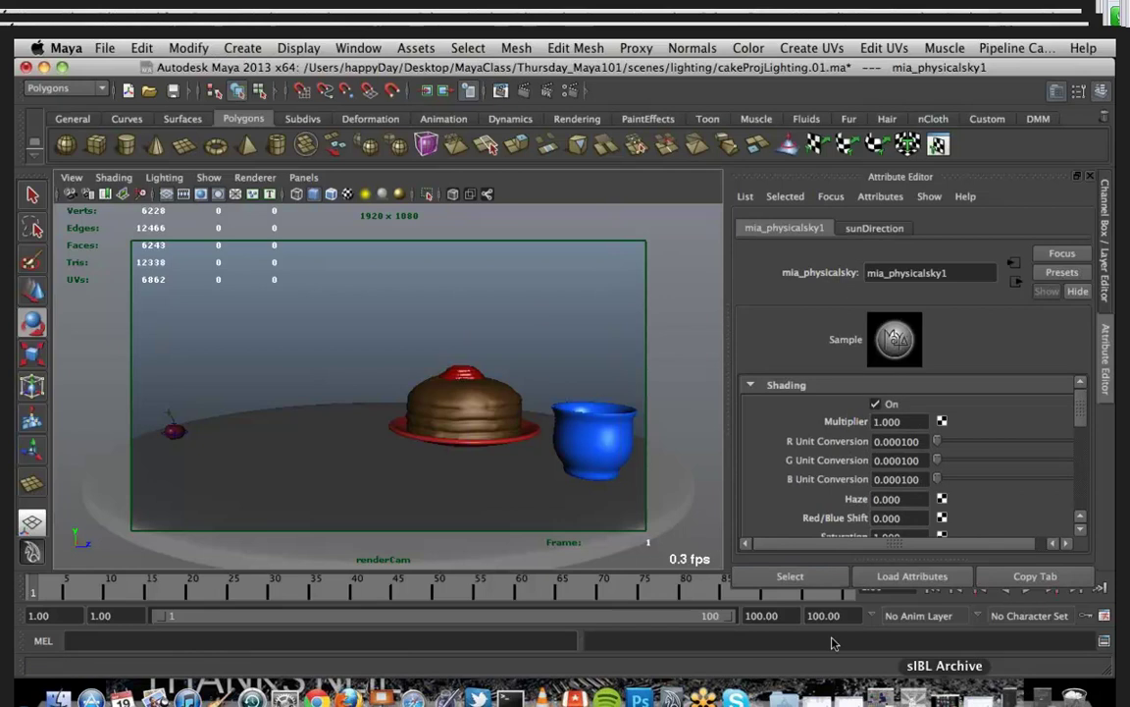
left_click(500, 90)
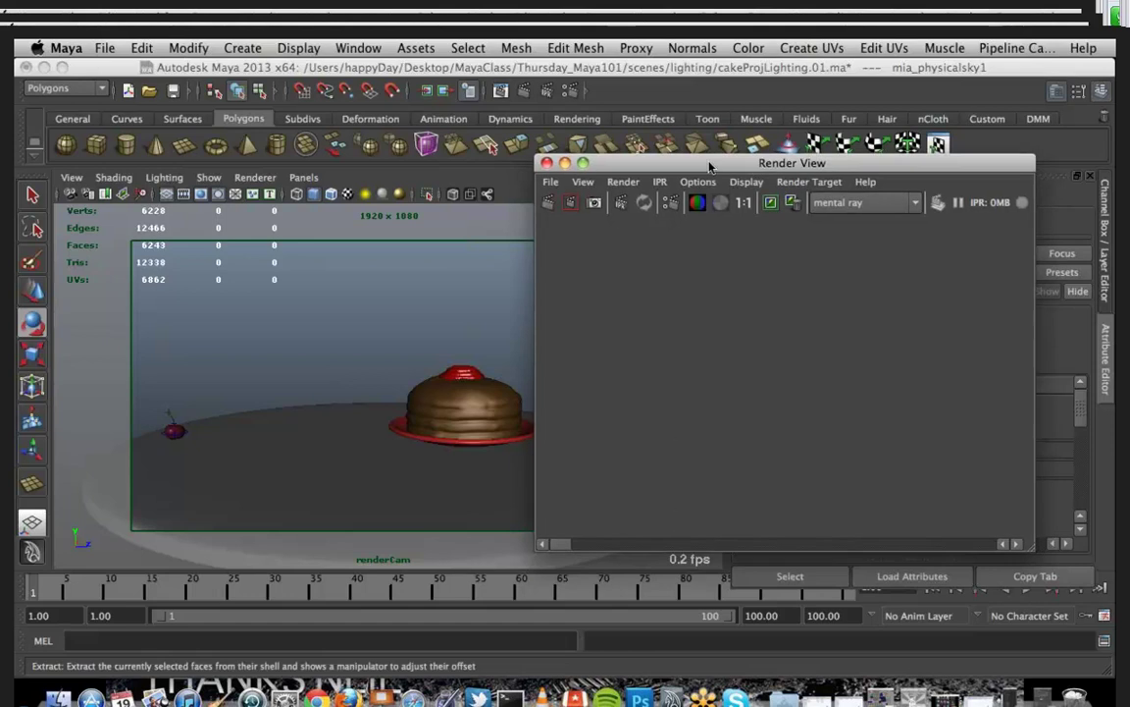
left_click_drag(709, 167, 564, 153)
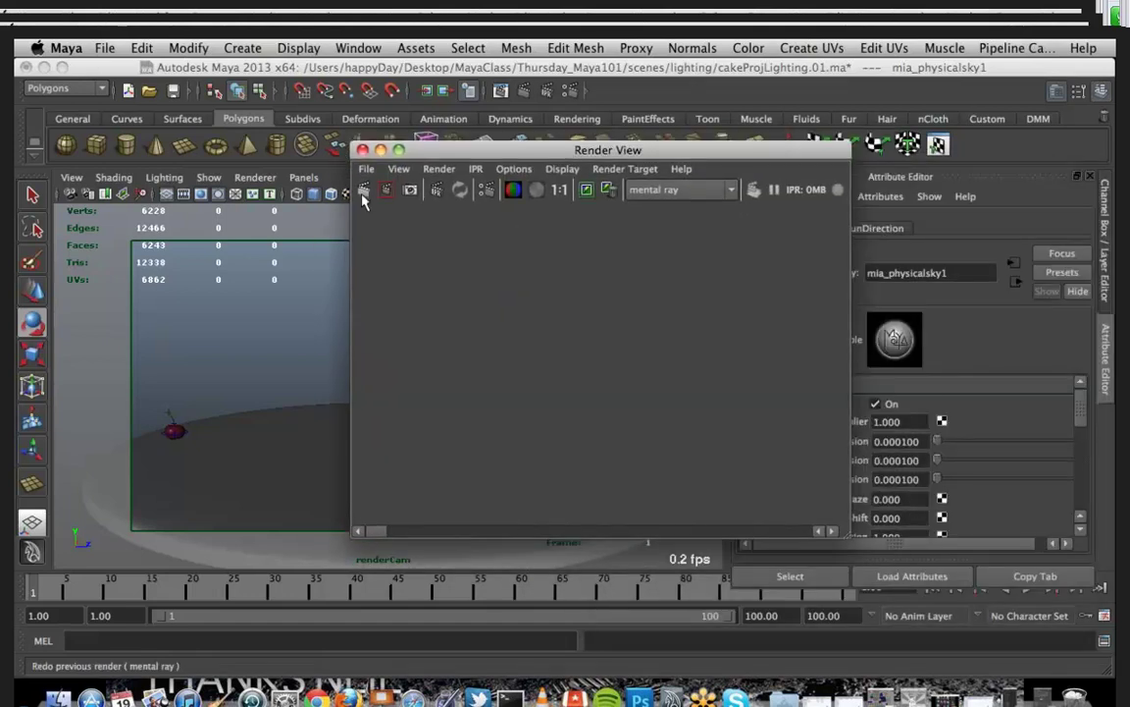
left_click_drag(471, 158, 342, 189)
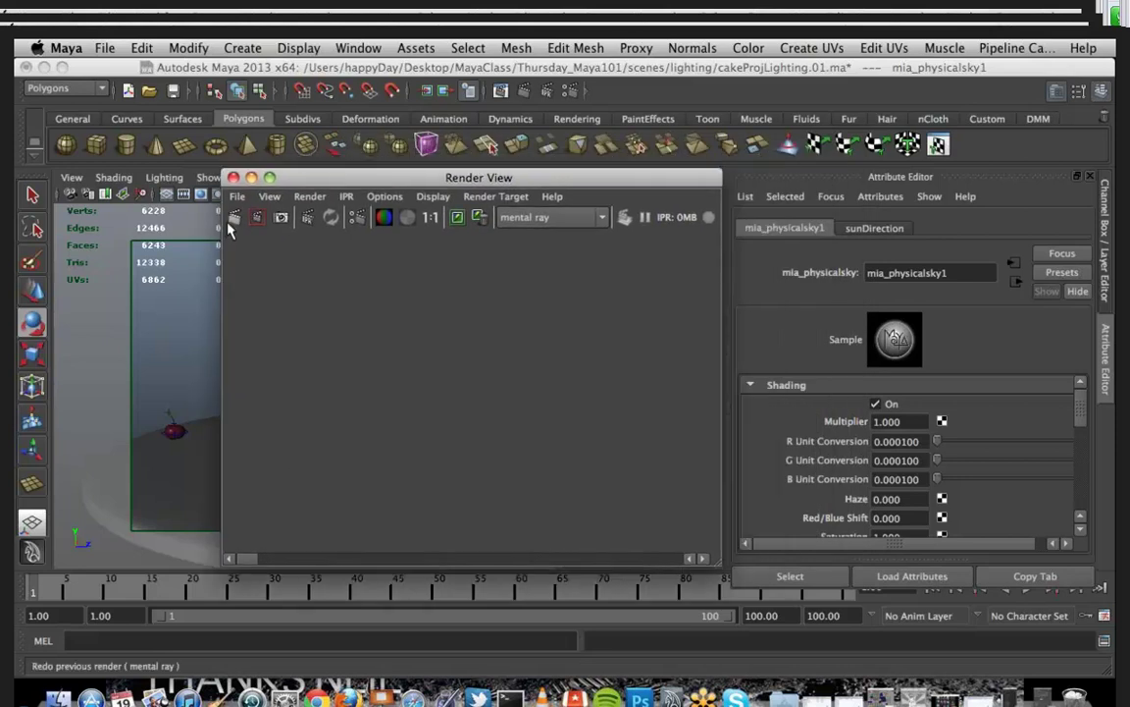
left_click(228, 224)
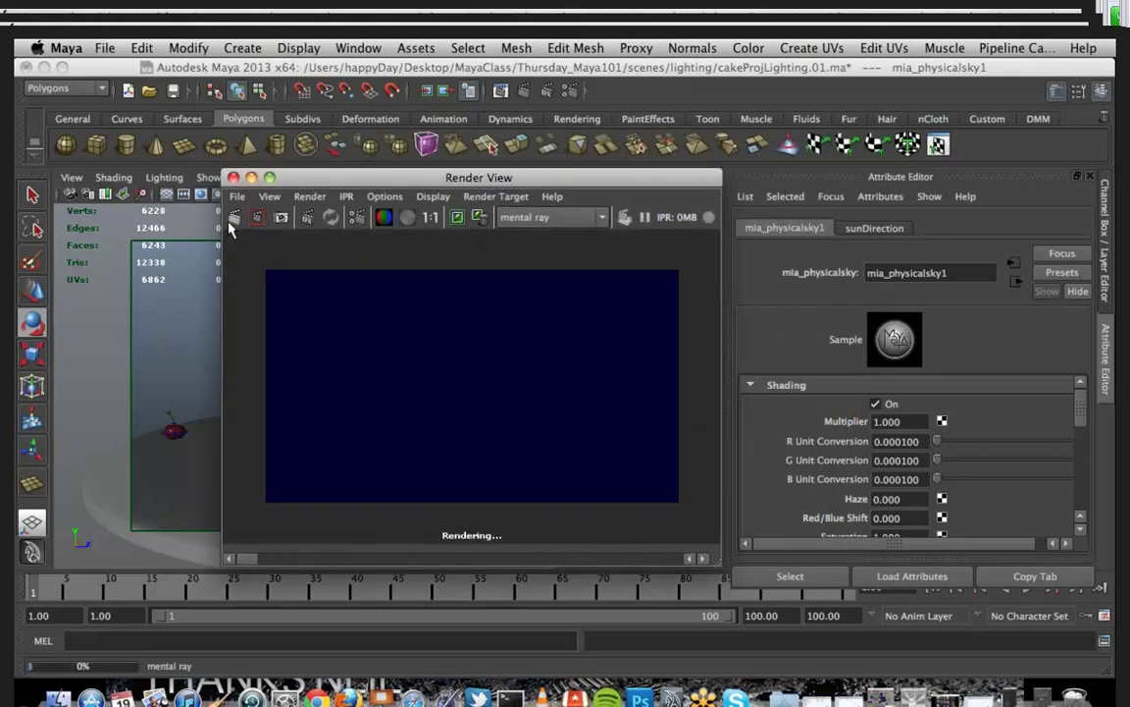
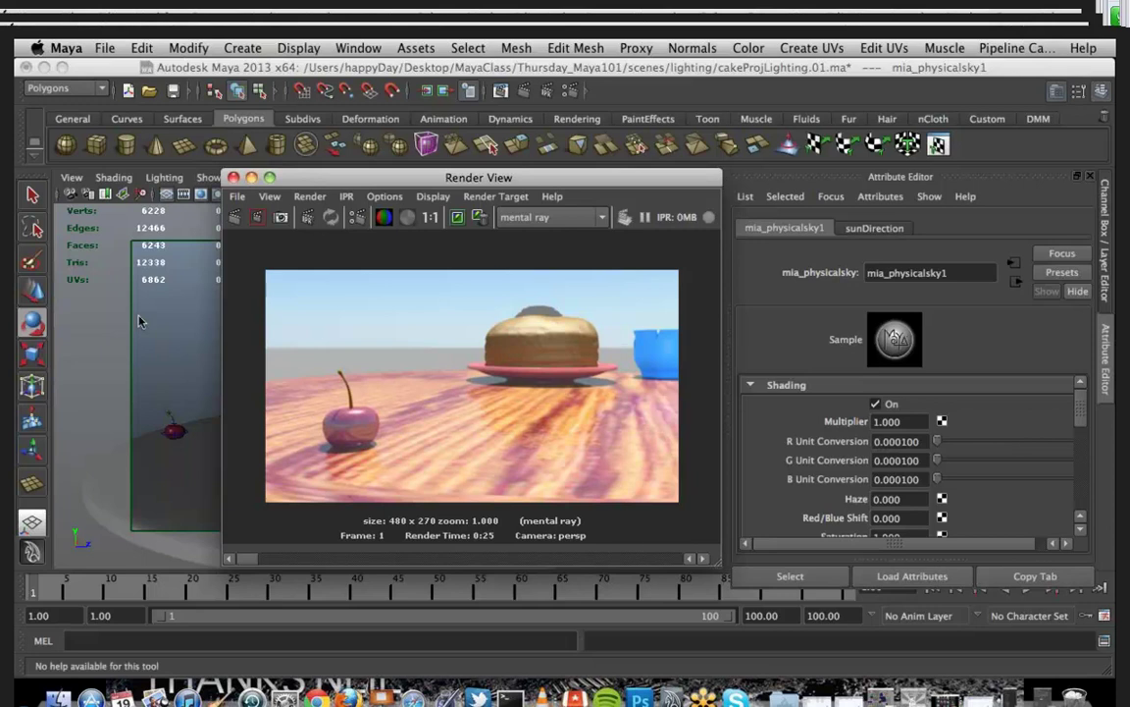
Step: Re-render frame 1 through renderCam with the physical sky
left_click(481, 149)
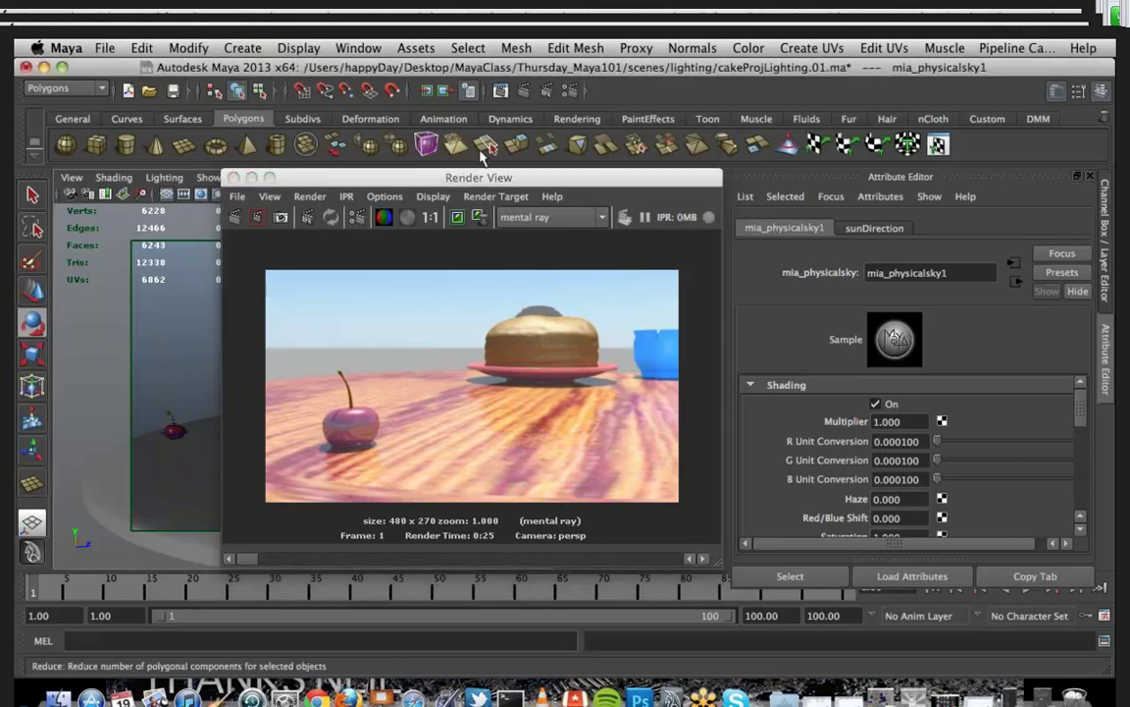
left_click(524, 90)
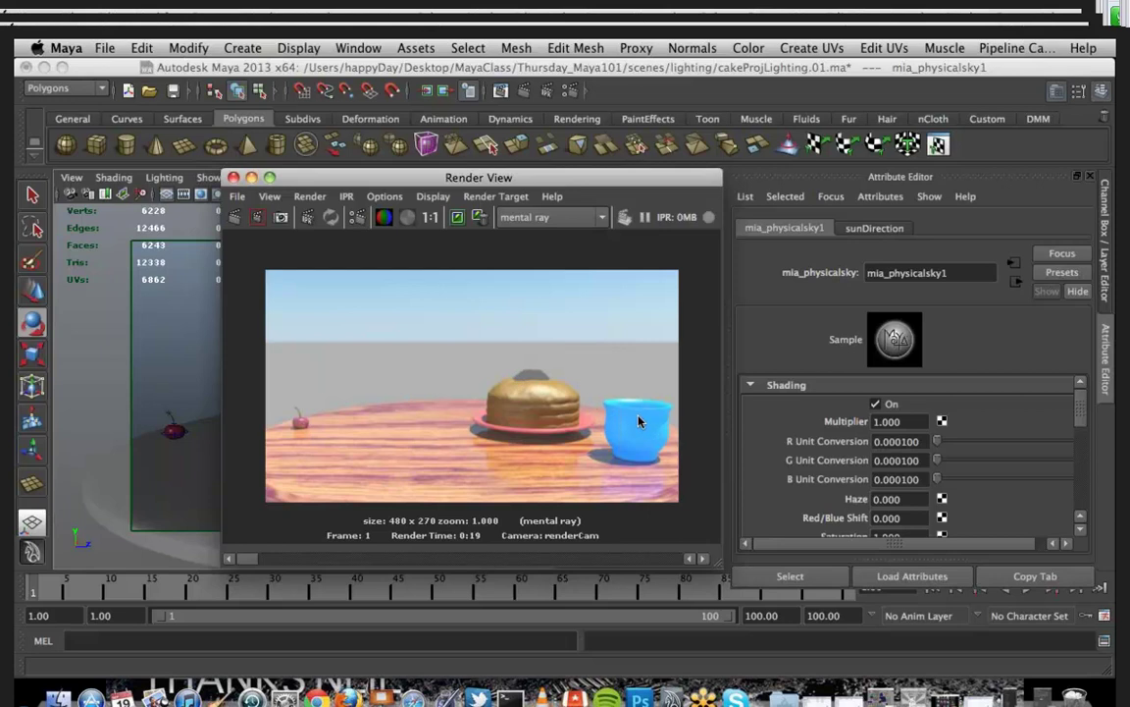
left_click_drag(1081, 402, 1080, 477)
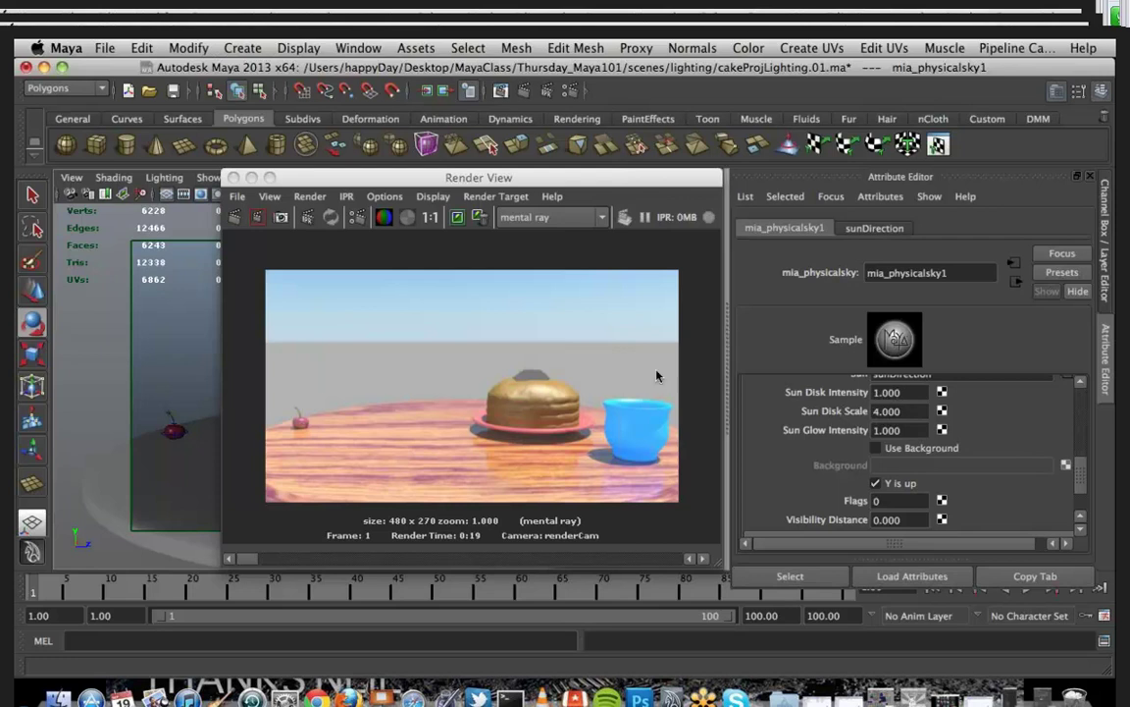
Step: Show the sunDirection light's transform attributes, rotated to -75, and move the render preview aside
scroll(1017, 469, "up", 10)
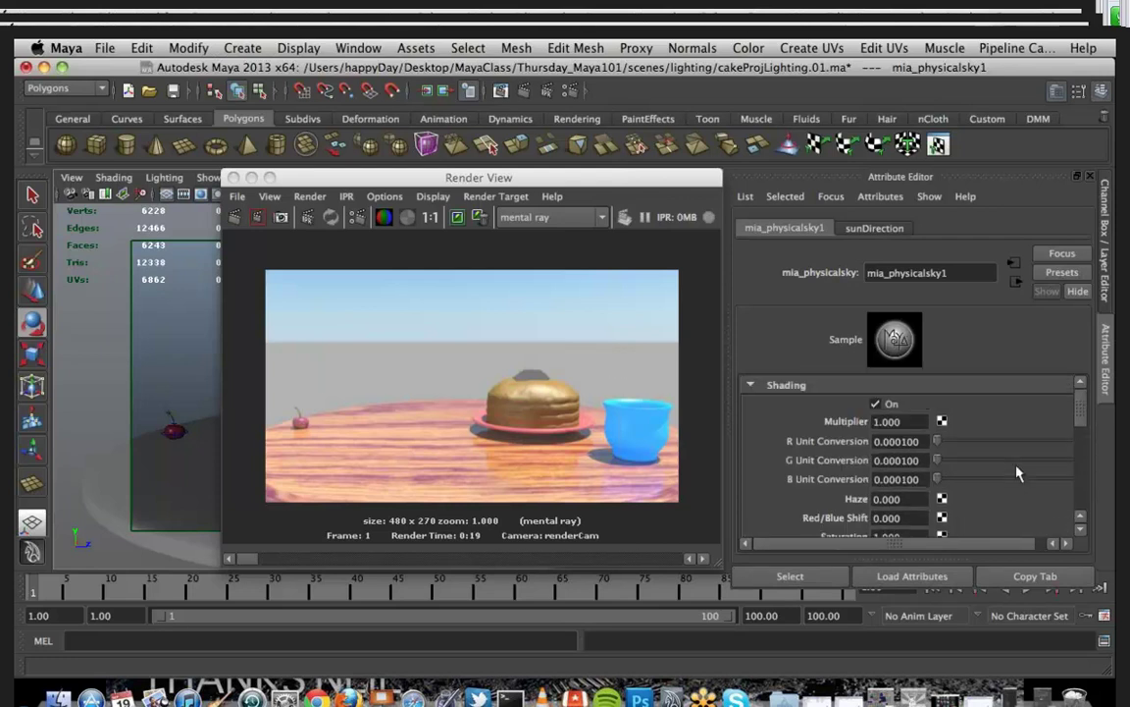
scroll(1017, 469, "down", 3)
left_click(883, 228)
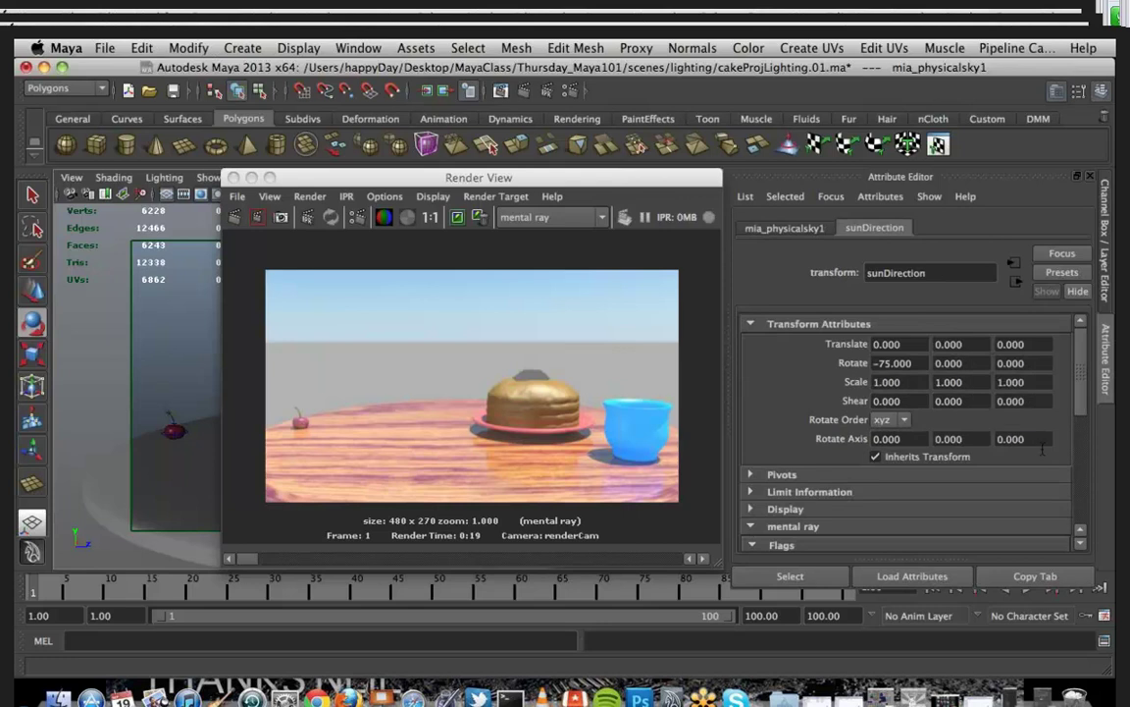
scroll(1043, 449, "down", 1)
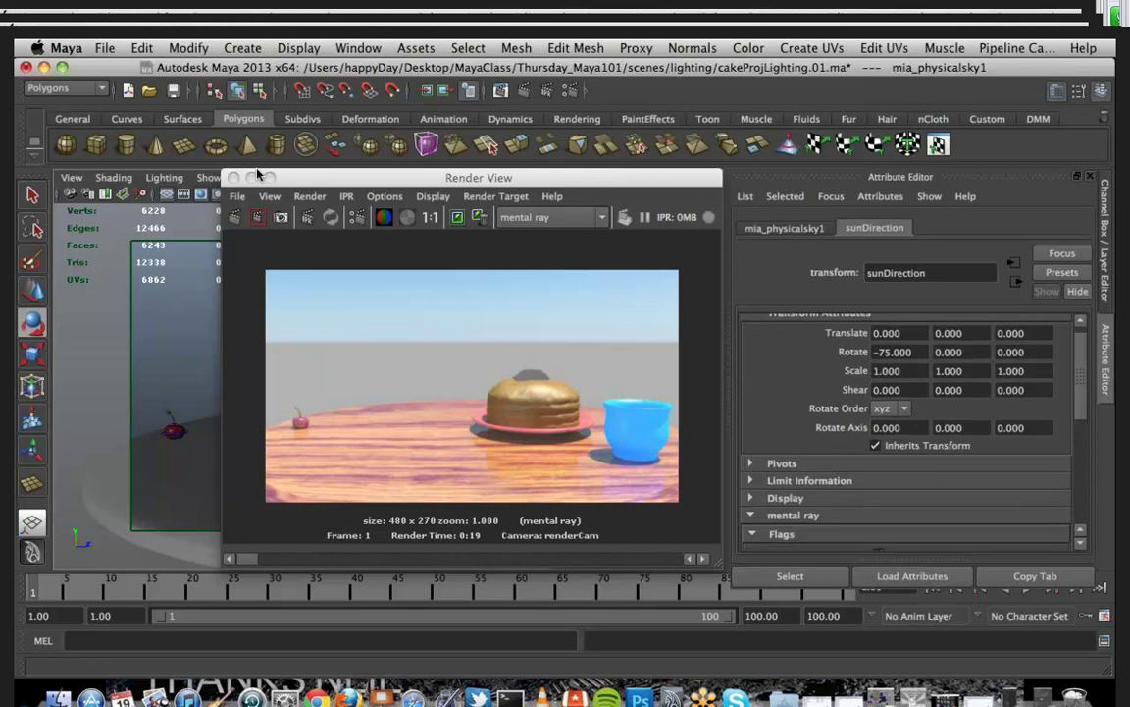
left_click_drag(258, 174, 389, 253)
Step: Switch the viewport to the persp camera
left_click(304, 177)
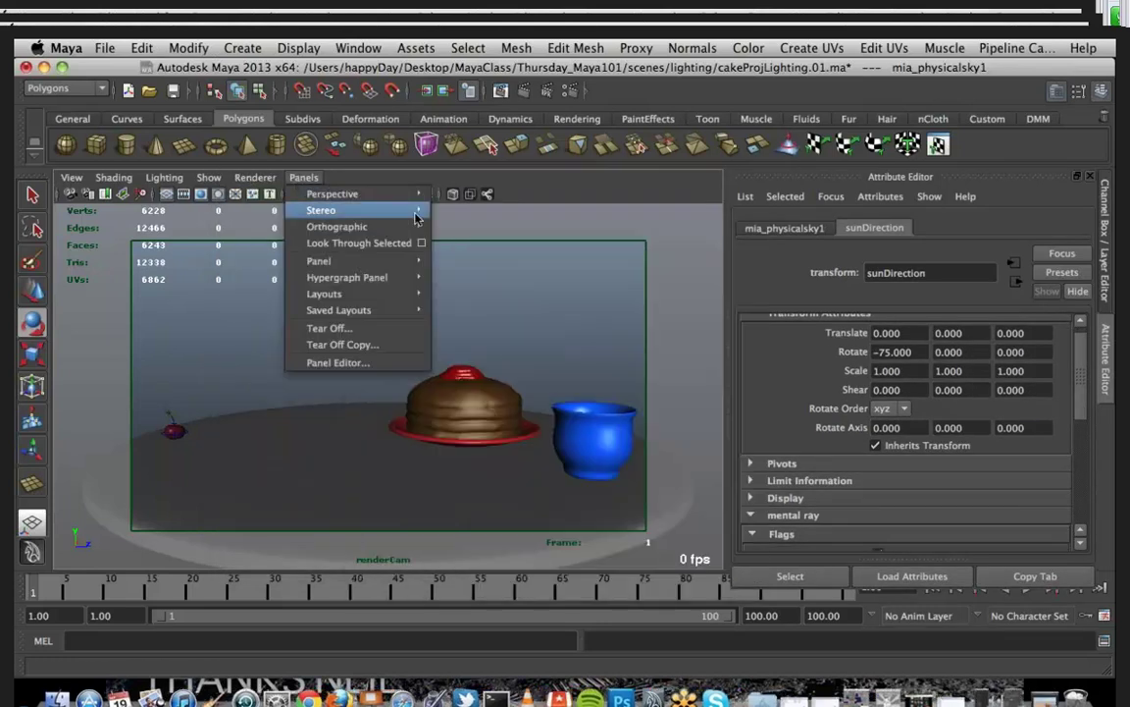
left_click(460, 195)
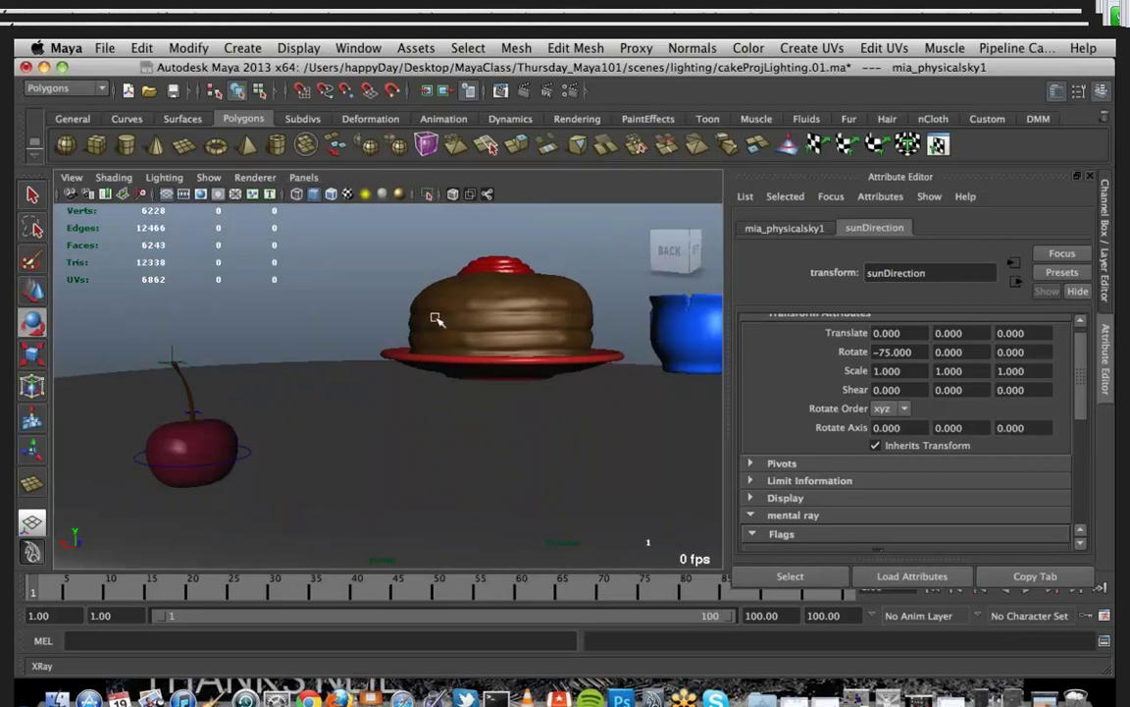
scroll(436, 319, "down", 5)
mouse_move(437, 340)
left_mouse_down("alt")
mouse_move(455, 370)
mouse_move(484, 381)
mouse_move(442, 343)
left_mouse_up("alt")
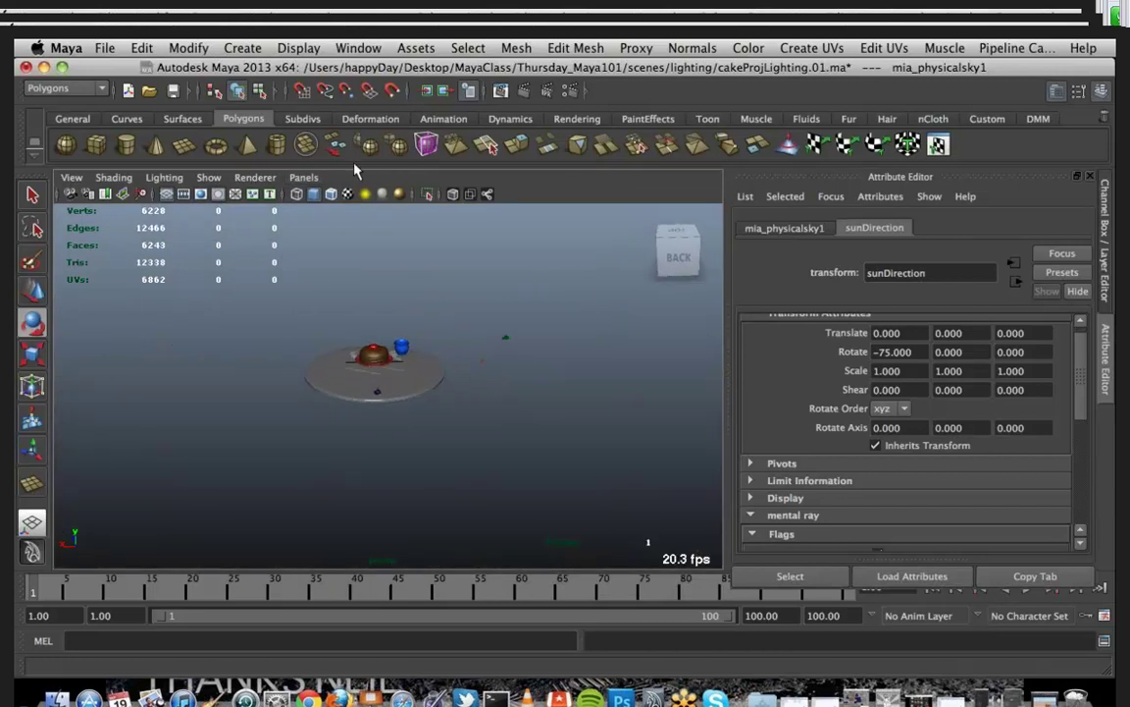
Step: Select sunDirection in the Outliner and move the Outliner to the lower left
left_click(339, 49)
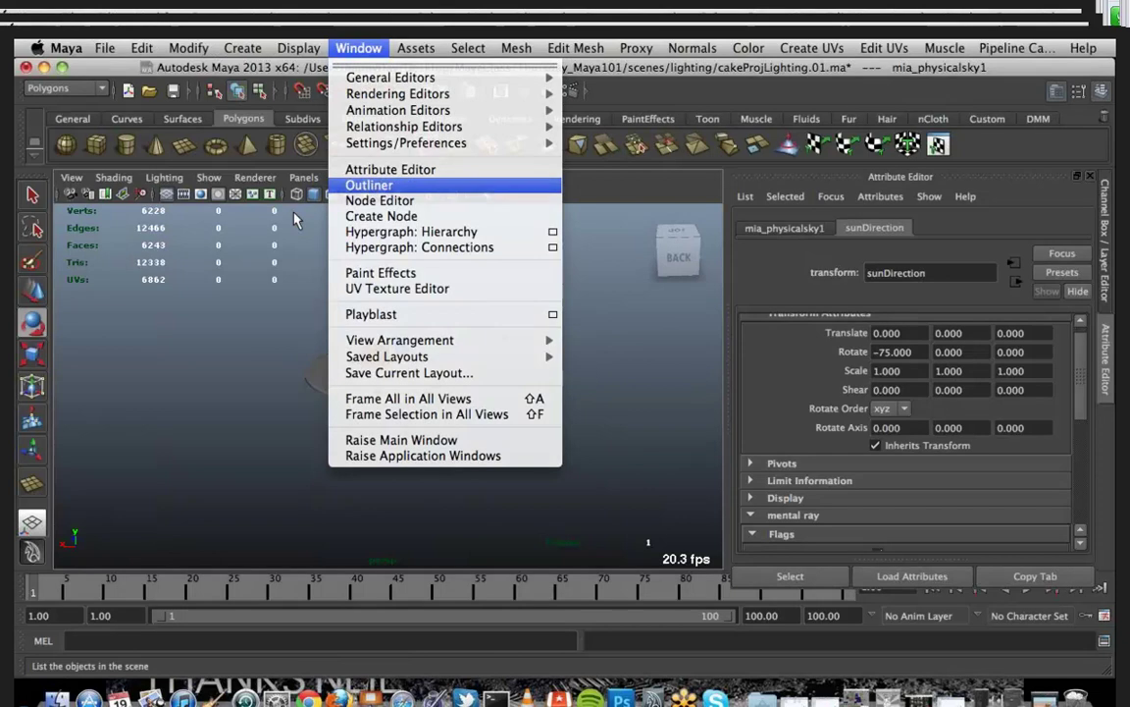
left_click(369, 184)
left_click(153, 600)
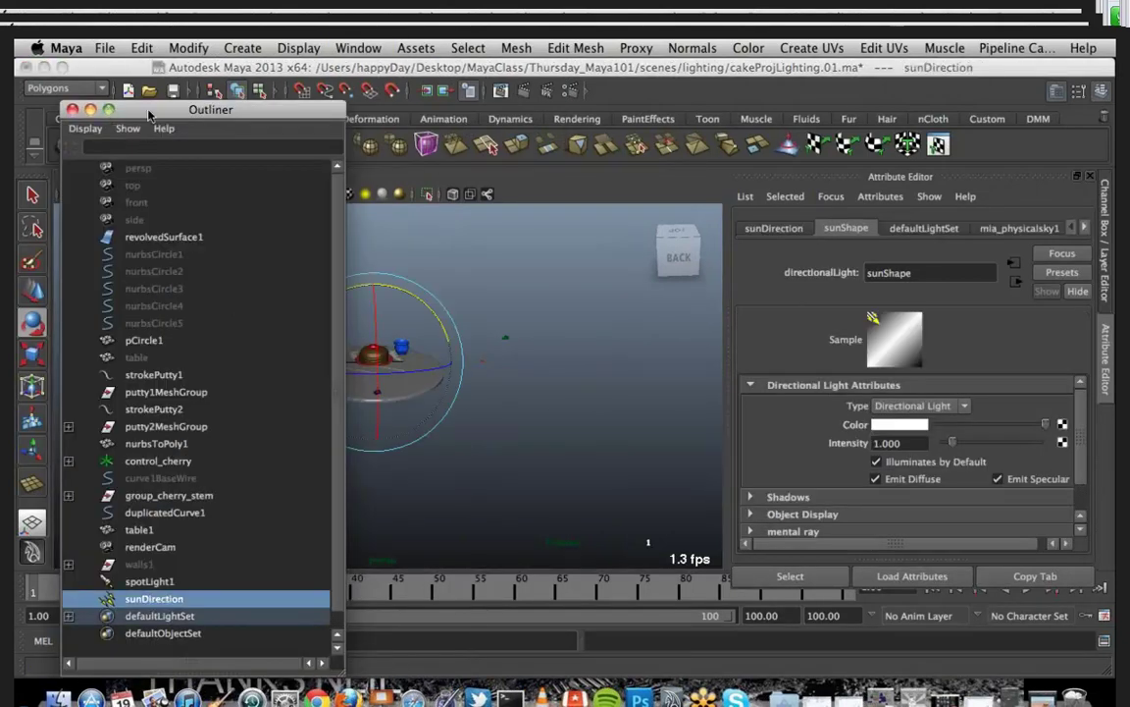
left_click_drag(149, 111, 130, 509)
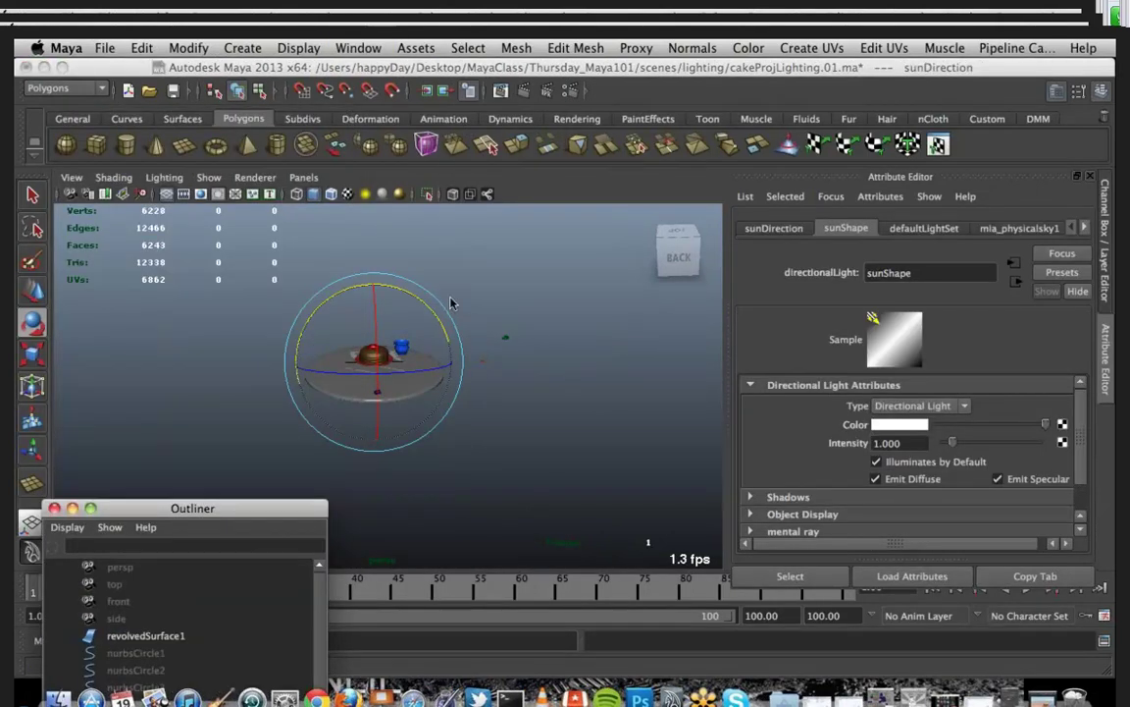
scroll(452, 302, "up", 5)
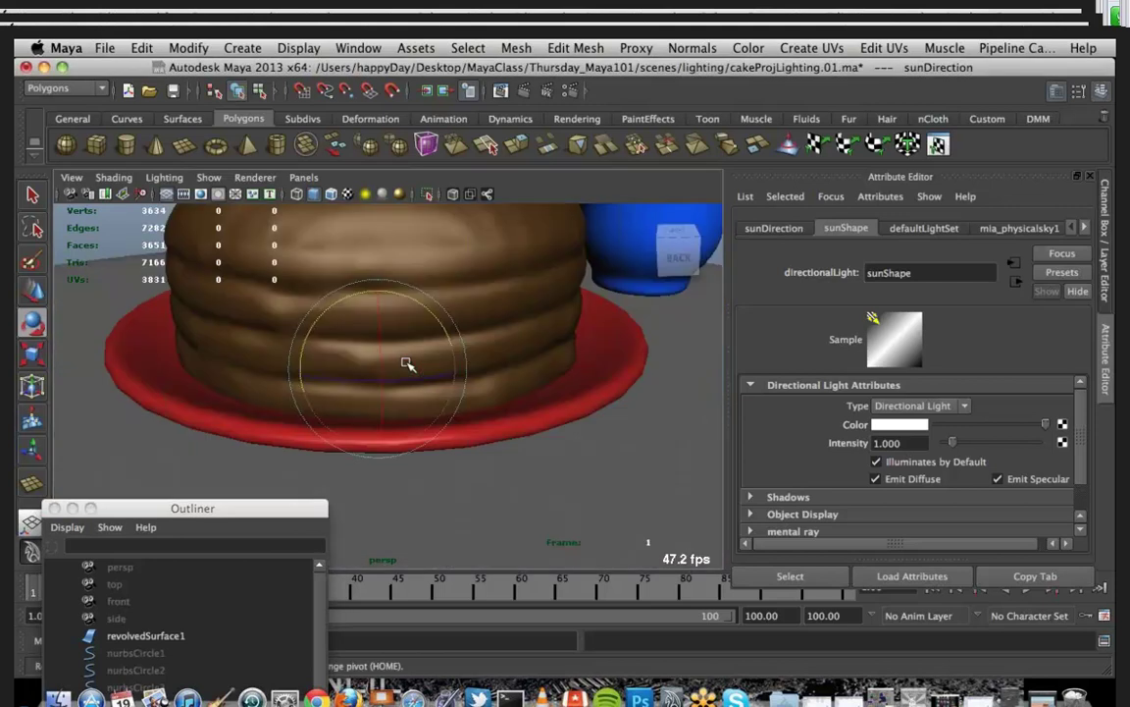
scroll(407, 364, "up", 5)
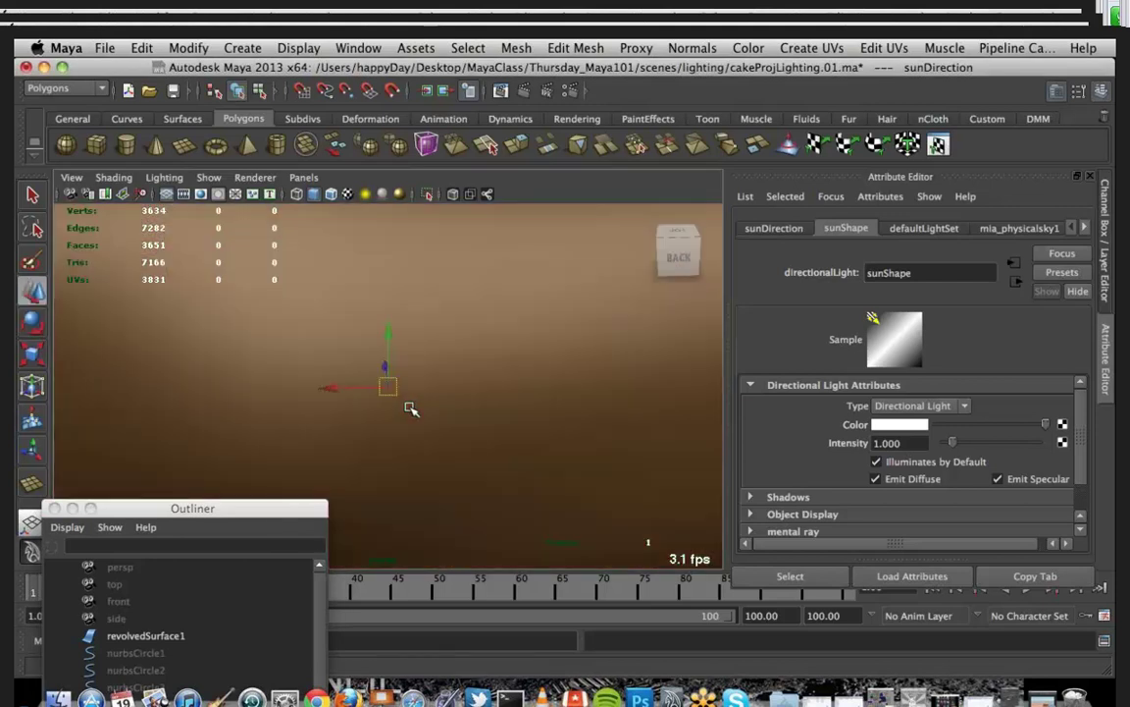
scroll(411, 409, "down", 8)
Step: Move the sunDirection light high above the cake and across to the right
key("space")
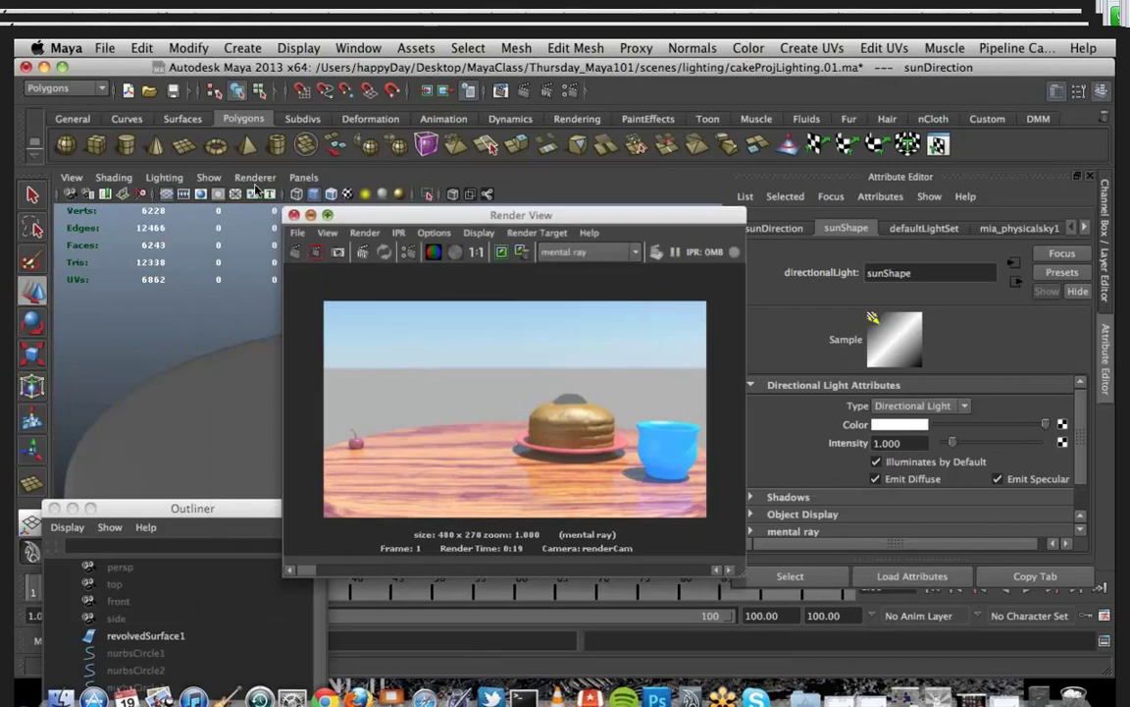
left_click_drag(409, 412, 344, 304, "alt")
middle_click_drag(345, 300, 390, 224)
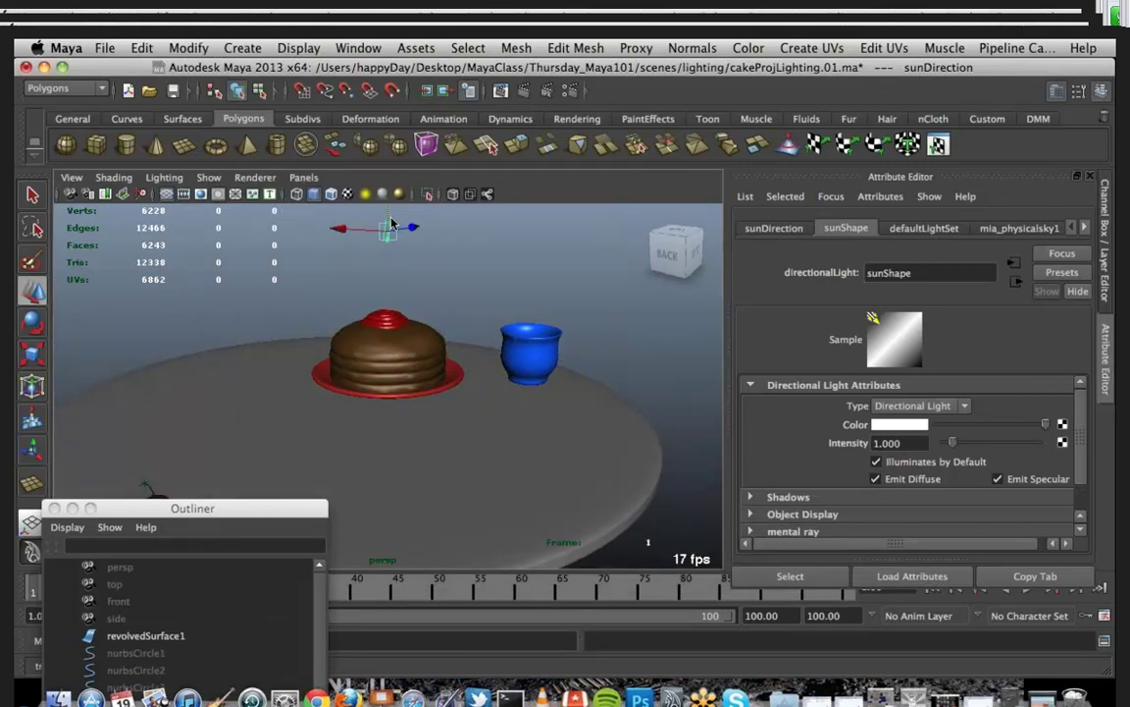
left_click_drag(393, 273, 452, 404, "alt")
middle_click_drag(359, 299, 612, 277)
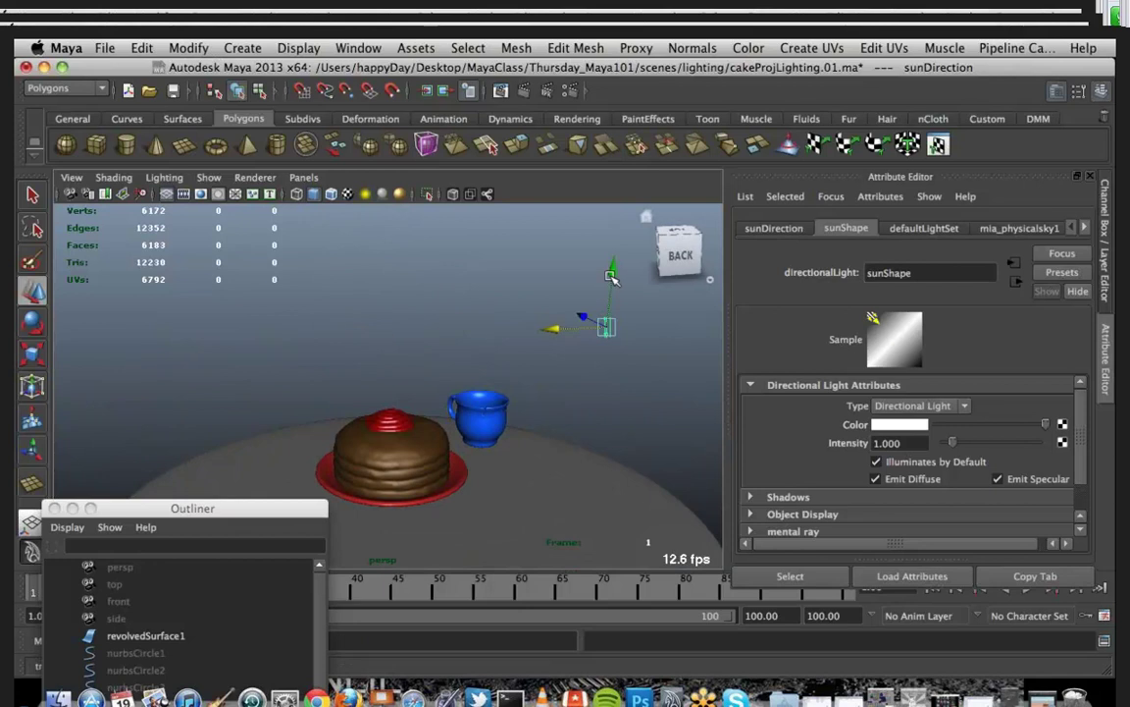
left_click_drag(611, 277, 611, 310)
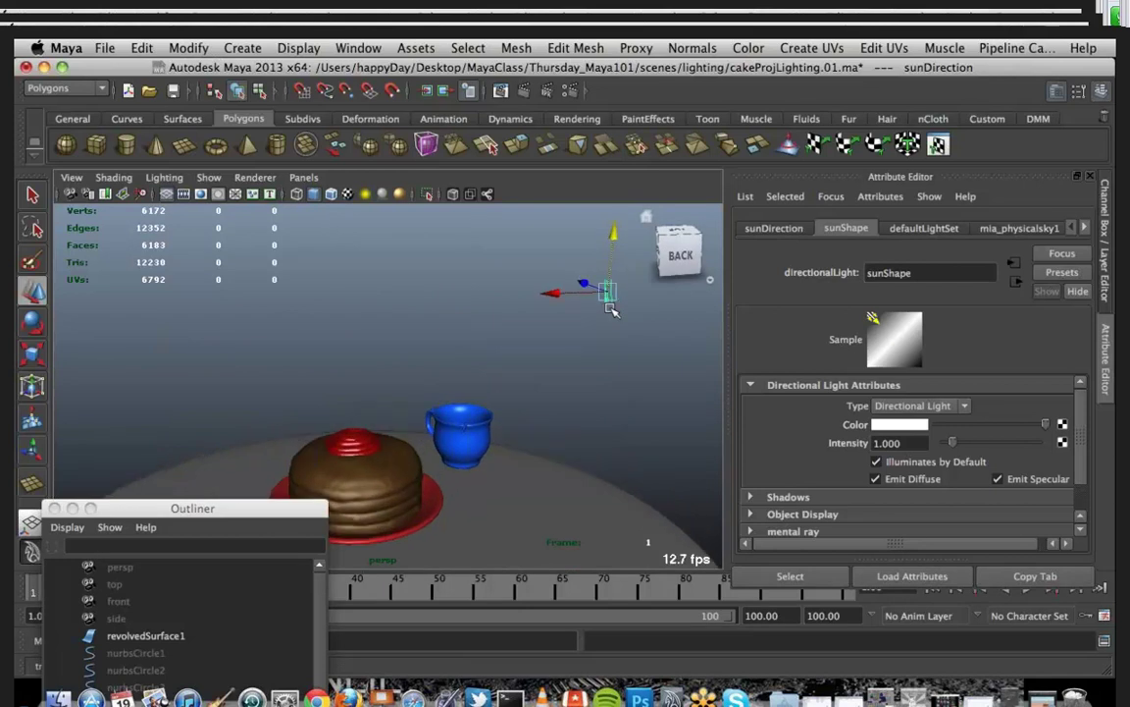
Step: Frame the directional light, orbit to bring the cherry into view, and activate Rotate
key("f")
left_click_drag(474, 445, 287, 432, "alt")
left_click_drag(255, 426, 442, 304, "alt")
key("e")
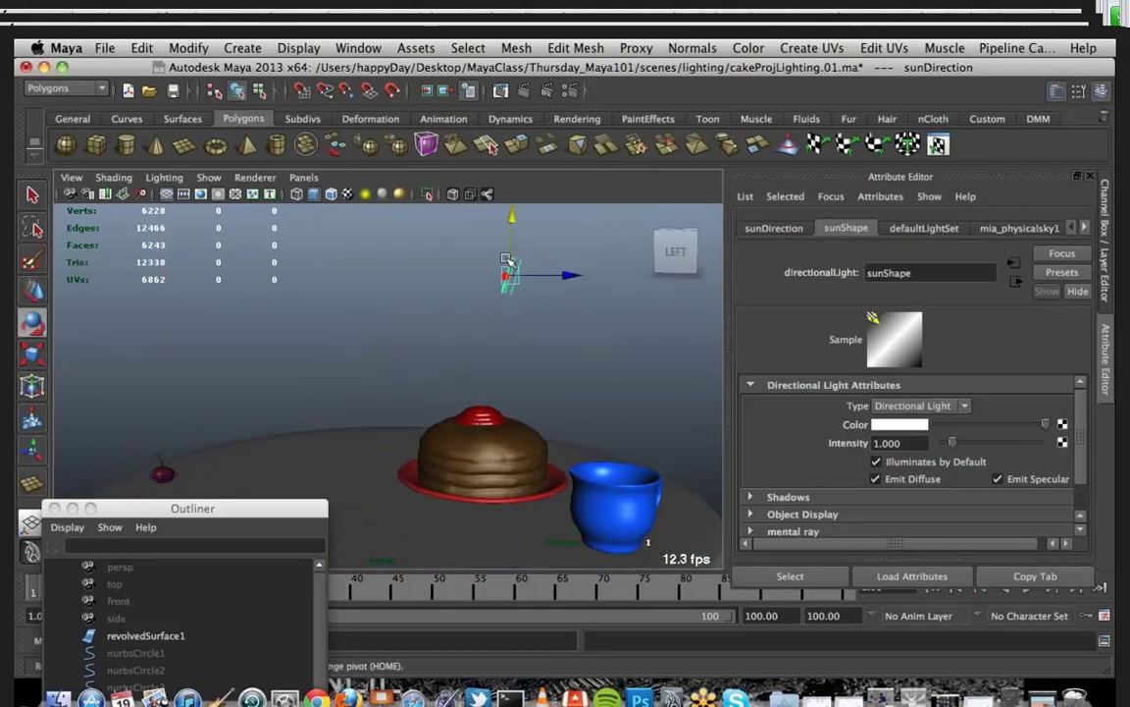
left_click_drag(469, 290, 490, 240, "alt")
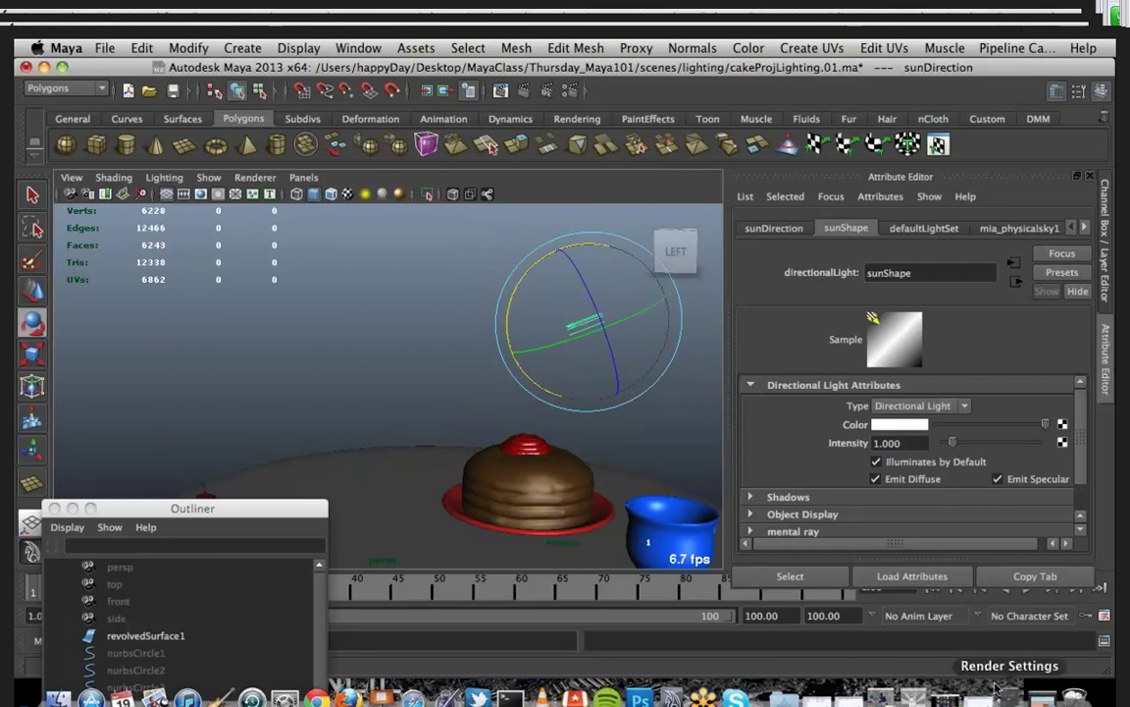
Step: Redo the renderCam render with the tilted sun light and check sunDirection's Translate/Rotate values
left_click(1042, 697)
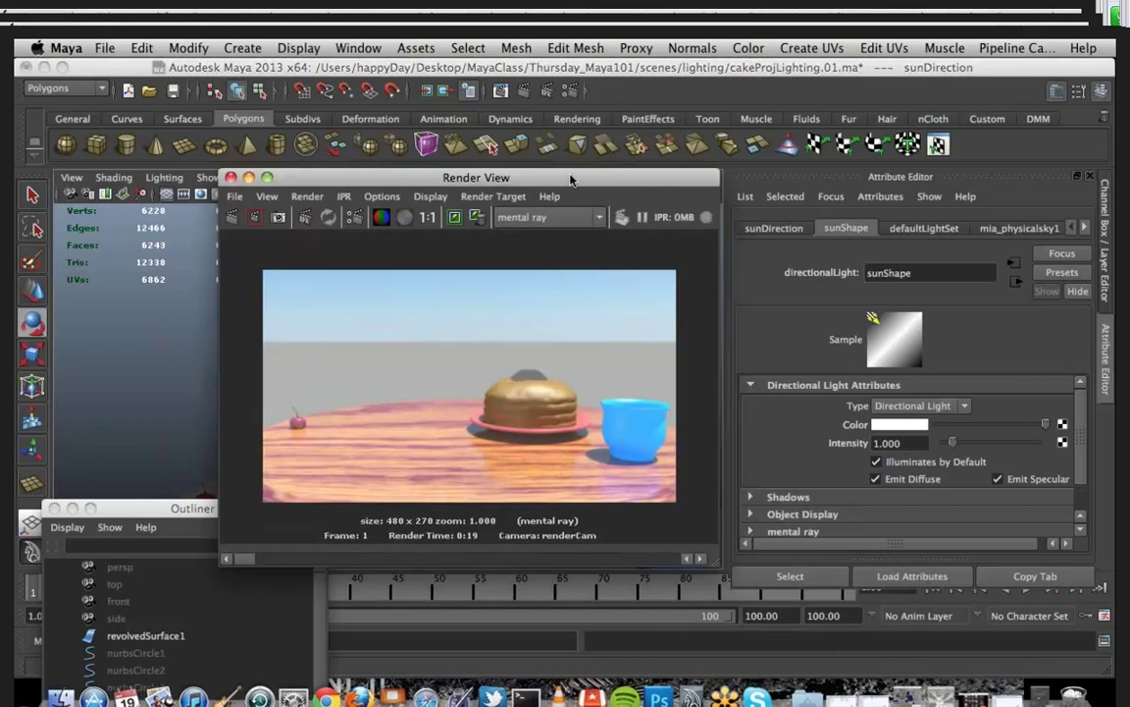
left_click_drag(602, 187, 482, 267)
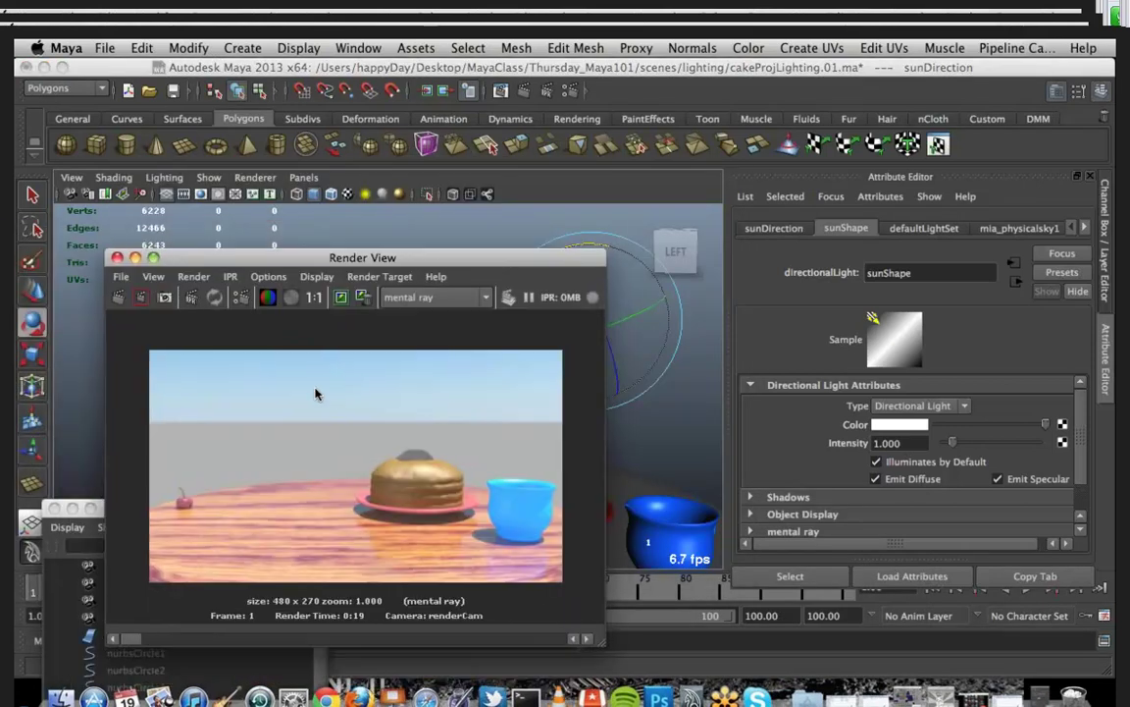
left_click(119, 299)
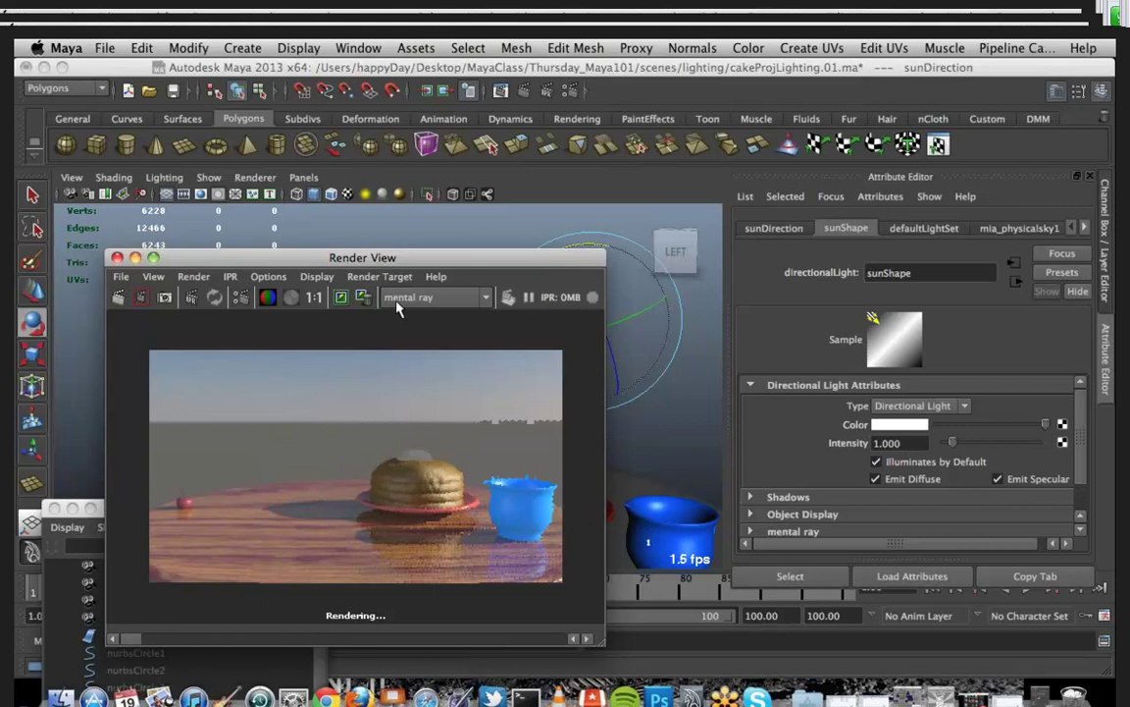
left_click_drag(419, 263, 339, 227)
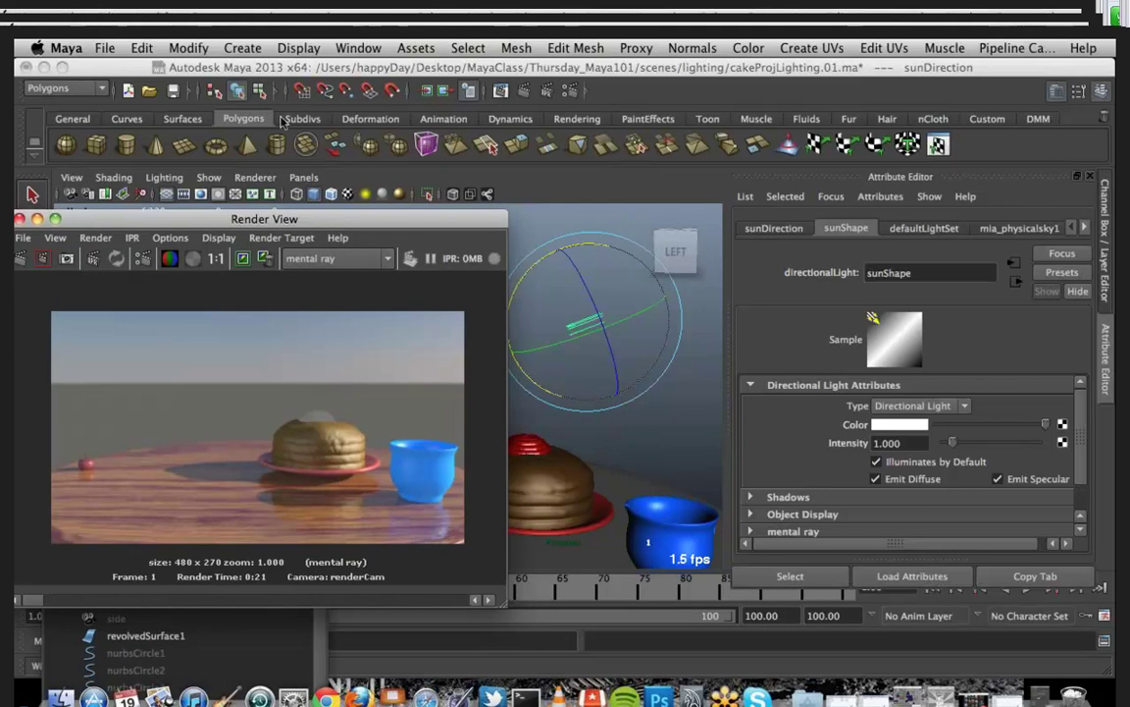
left_click(765, 232)
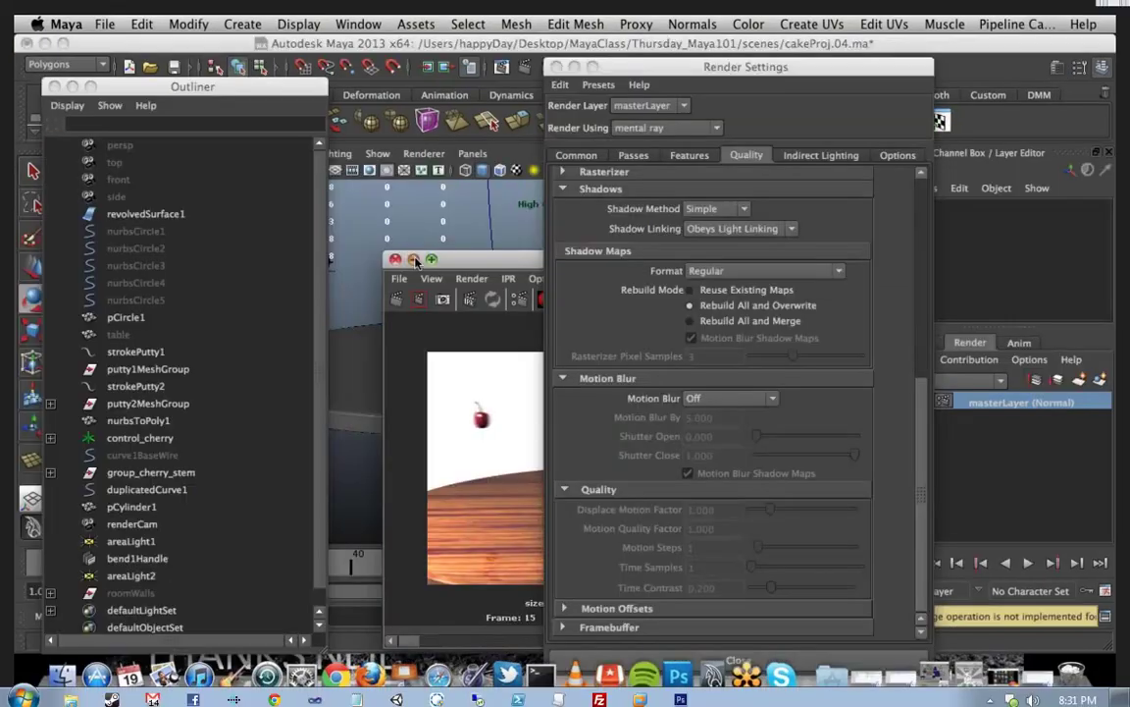
Step: Close Render Settings and minimize the Outliner to the Dock
left_click(556, 67)
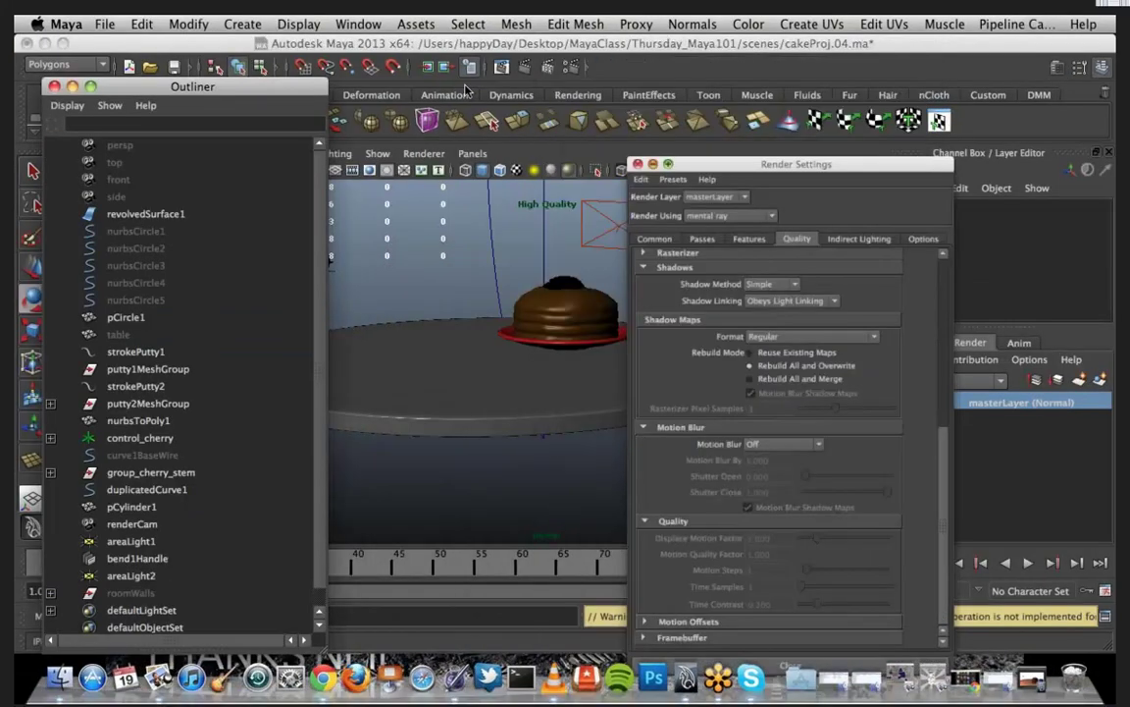
left_click(72, 87)
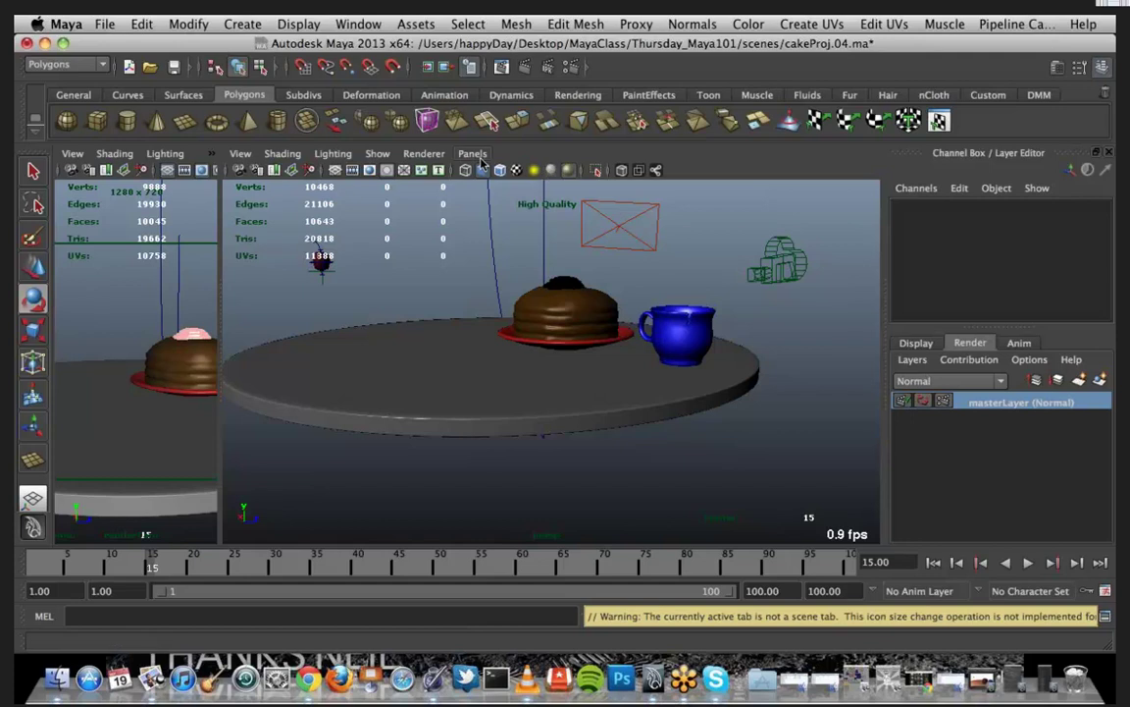
Step: Maximize the perspective panel and look through renderCam
left_click(325, 319)
key("space")
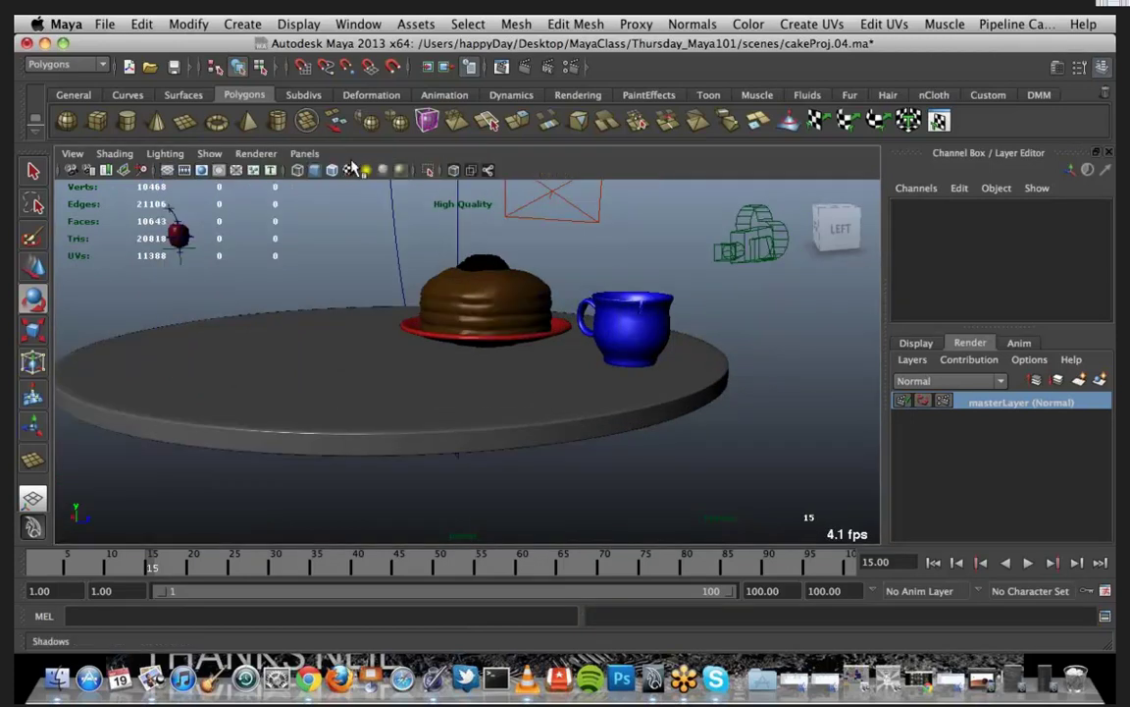
left_click(312, 156)
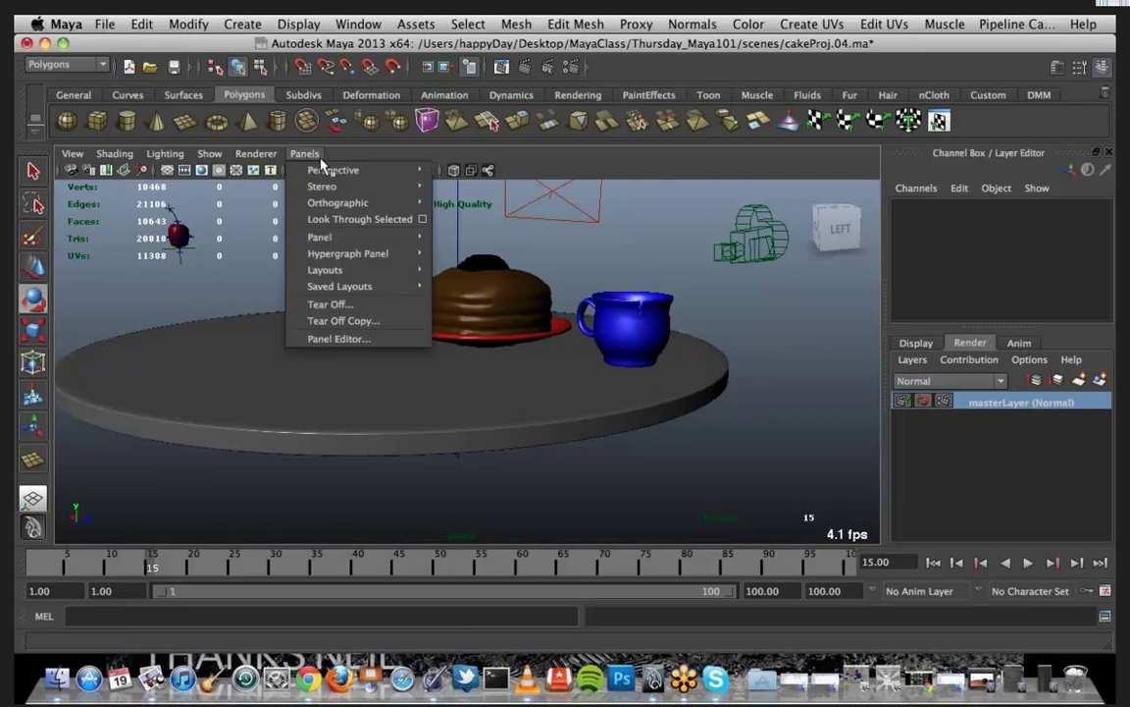
mouse_move(390, 170)
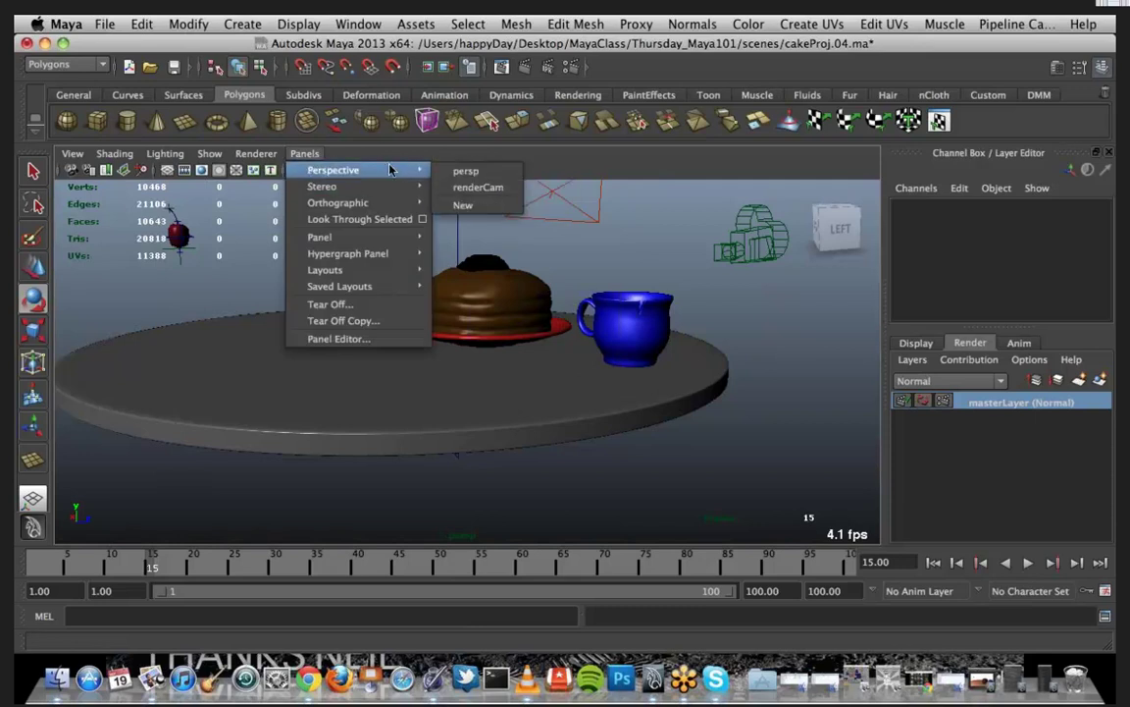
left_click(480, 186)
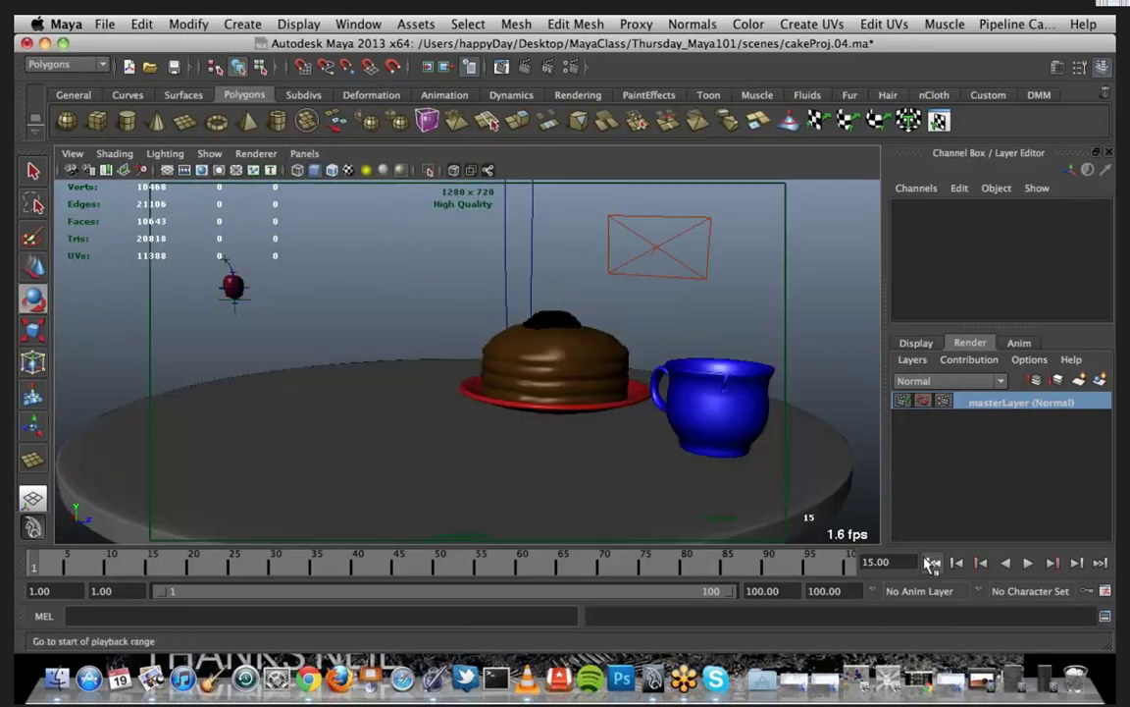
Step: Play back the cherry's animation, return to frame 1, and show the cherry smoothed
left_click(931, 562)
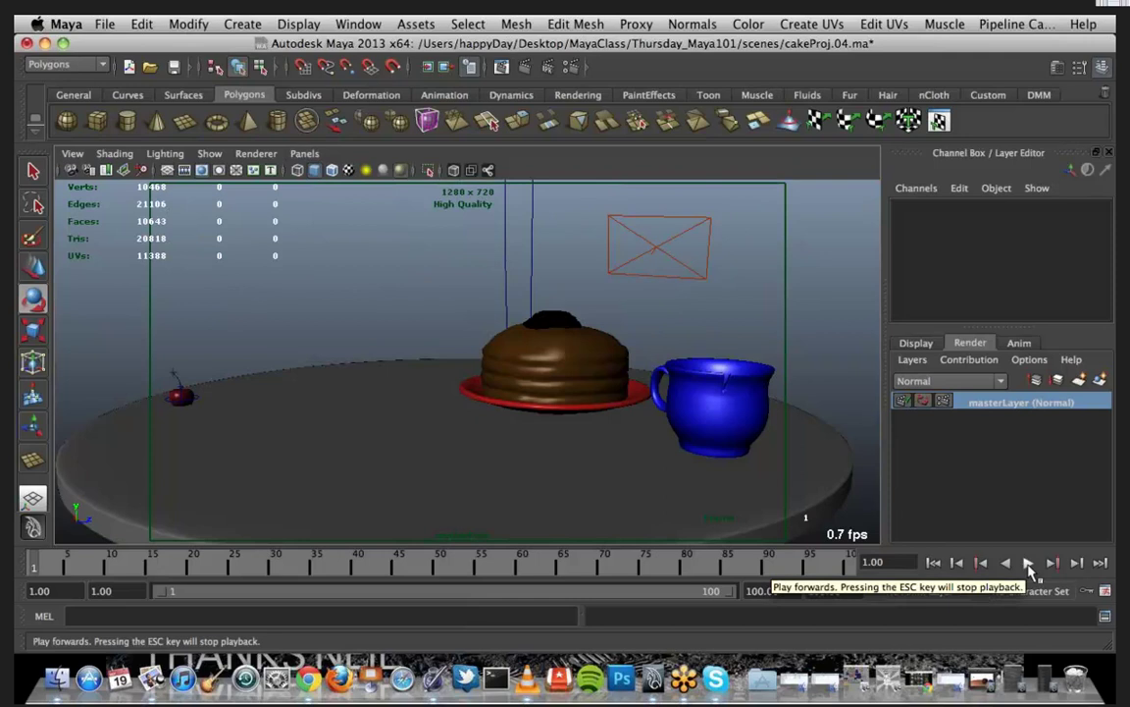
left_click(1029, 564)
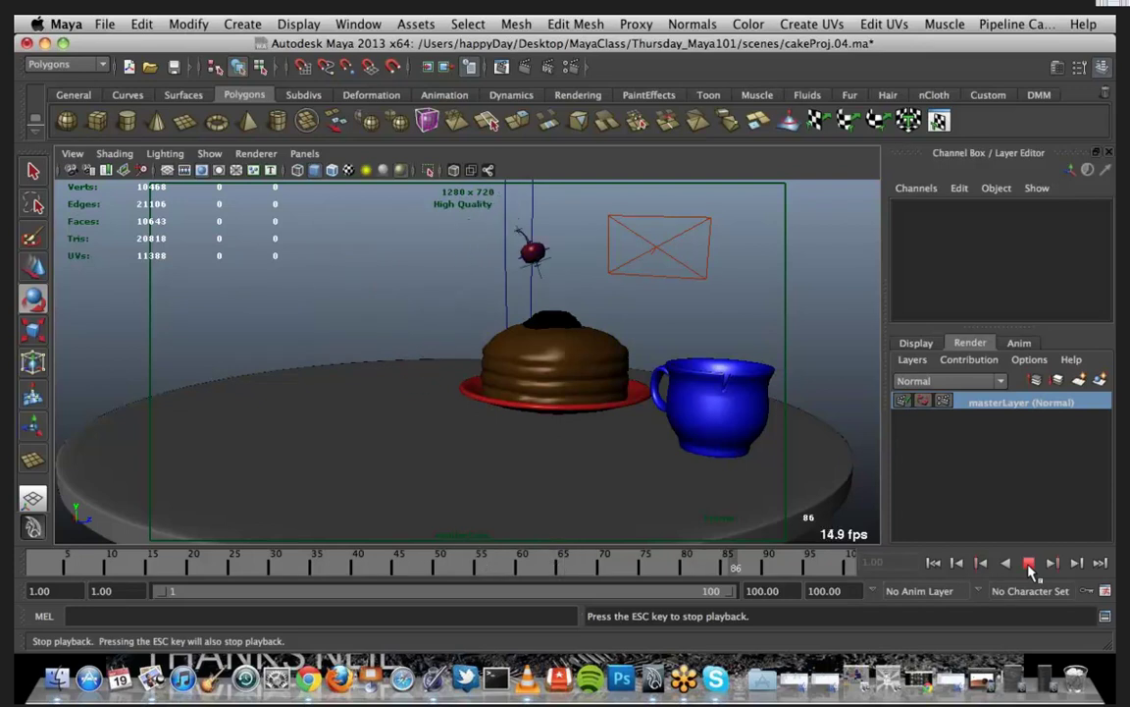
left_click(1030, 565)
left_click(933, 563)
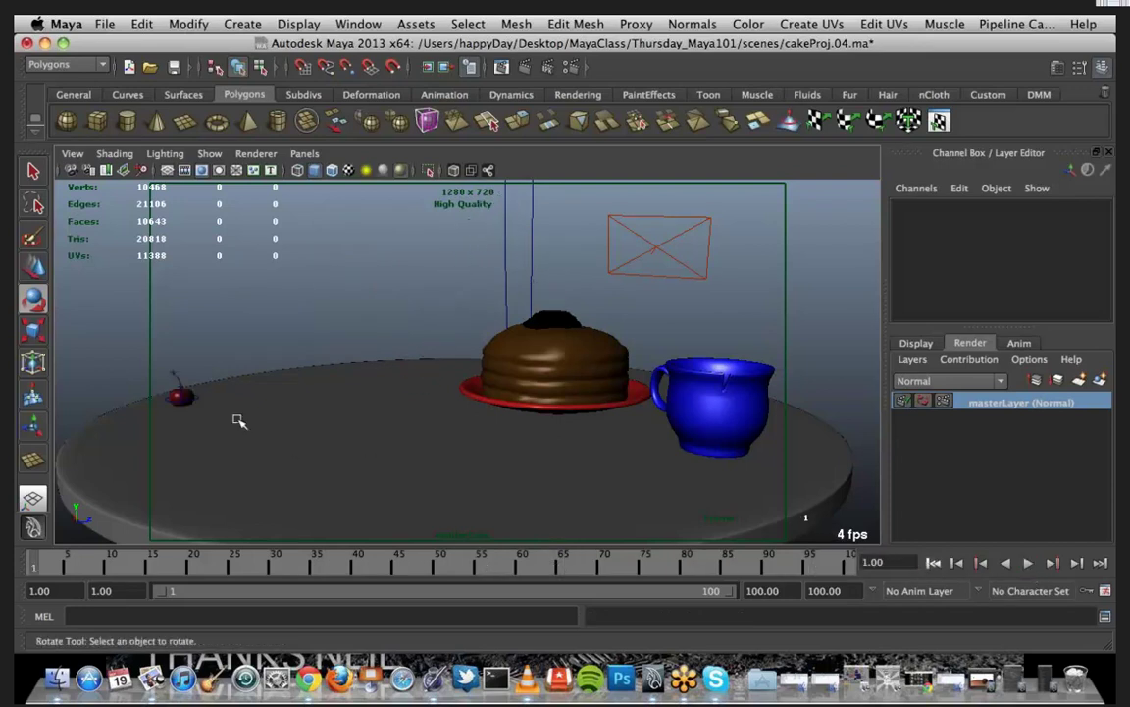
left_click(183, 396)
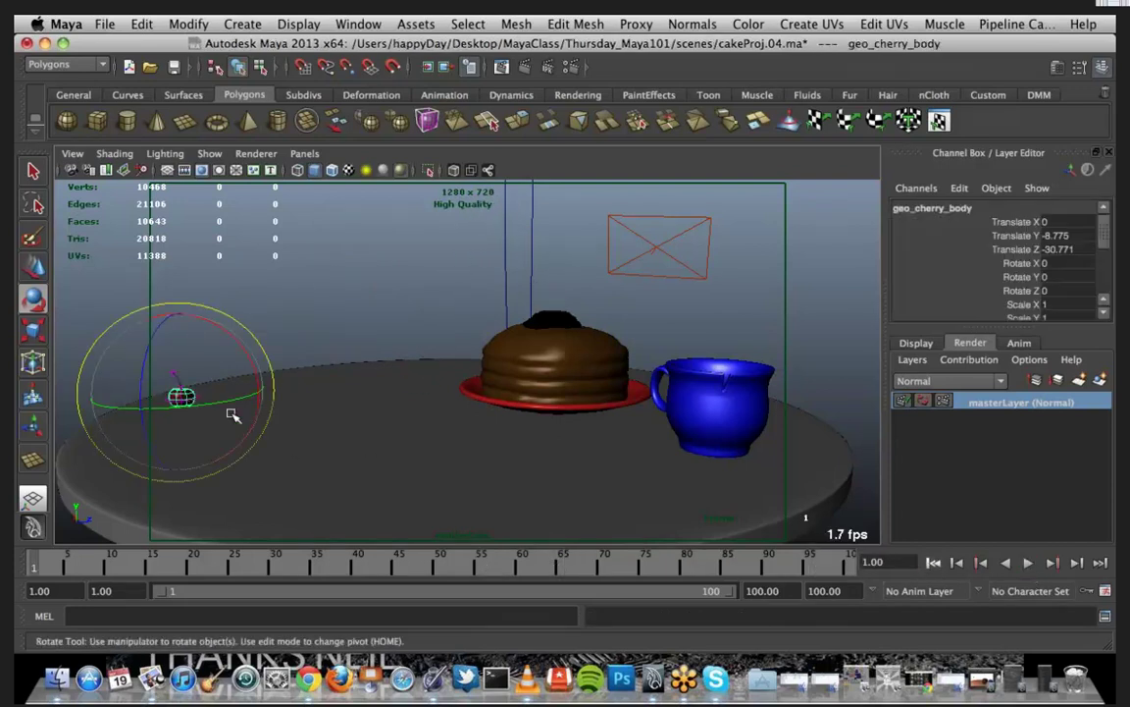
key("3")
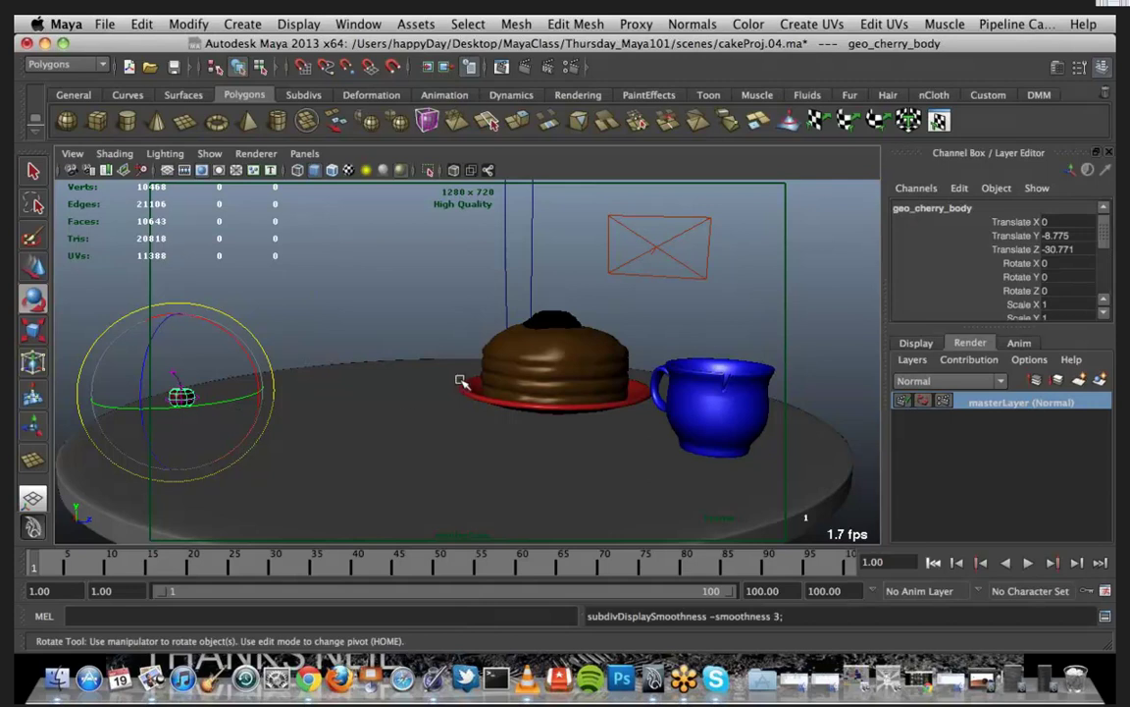
Step: Select the cake, plate, blue cup and table top in turn, ending on the cherry
left_click(483, 331)
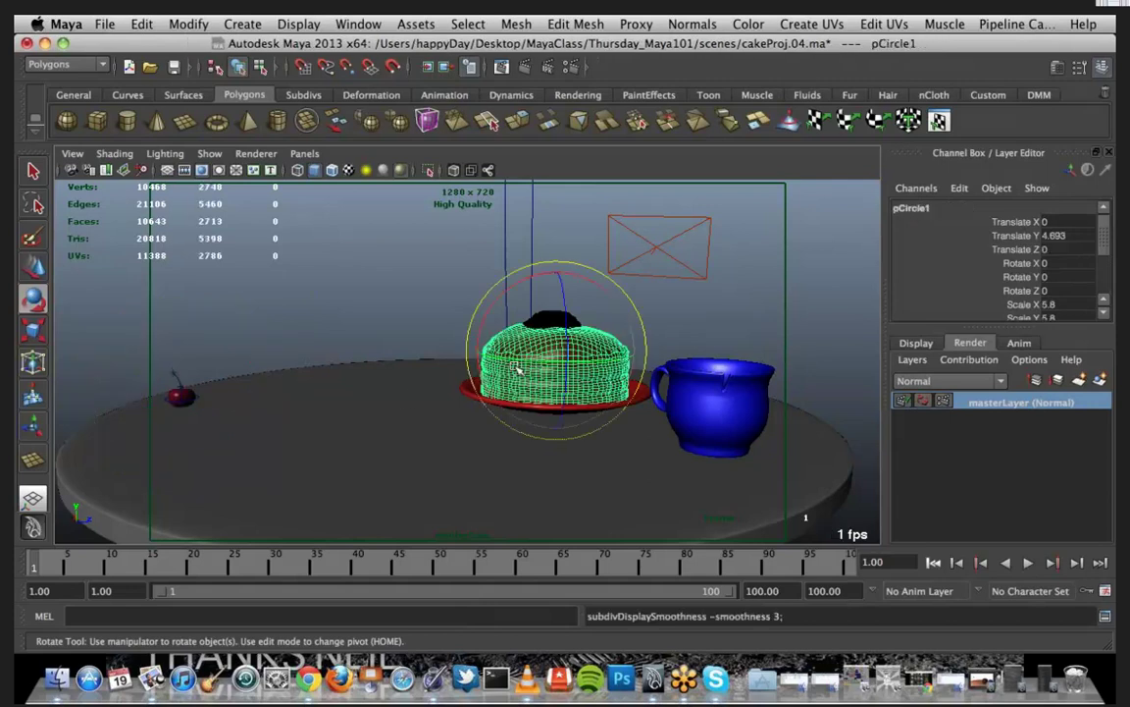
left_click(461, 391)
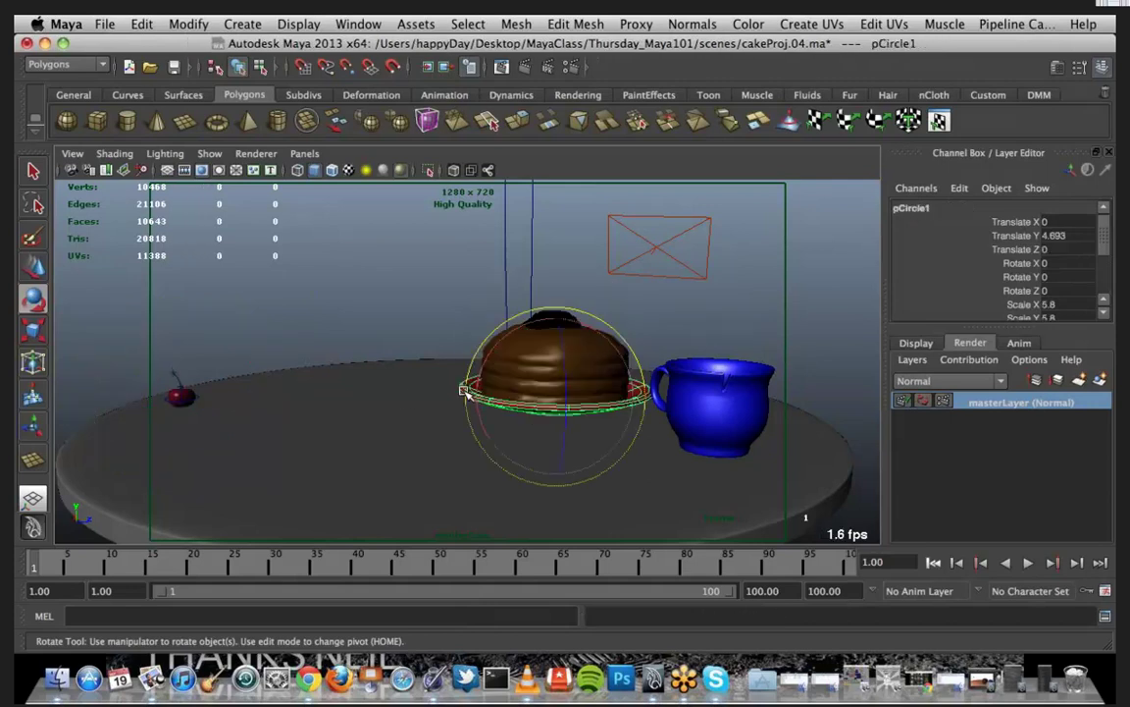
left_click(730, 409)
left_click(504, 463)
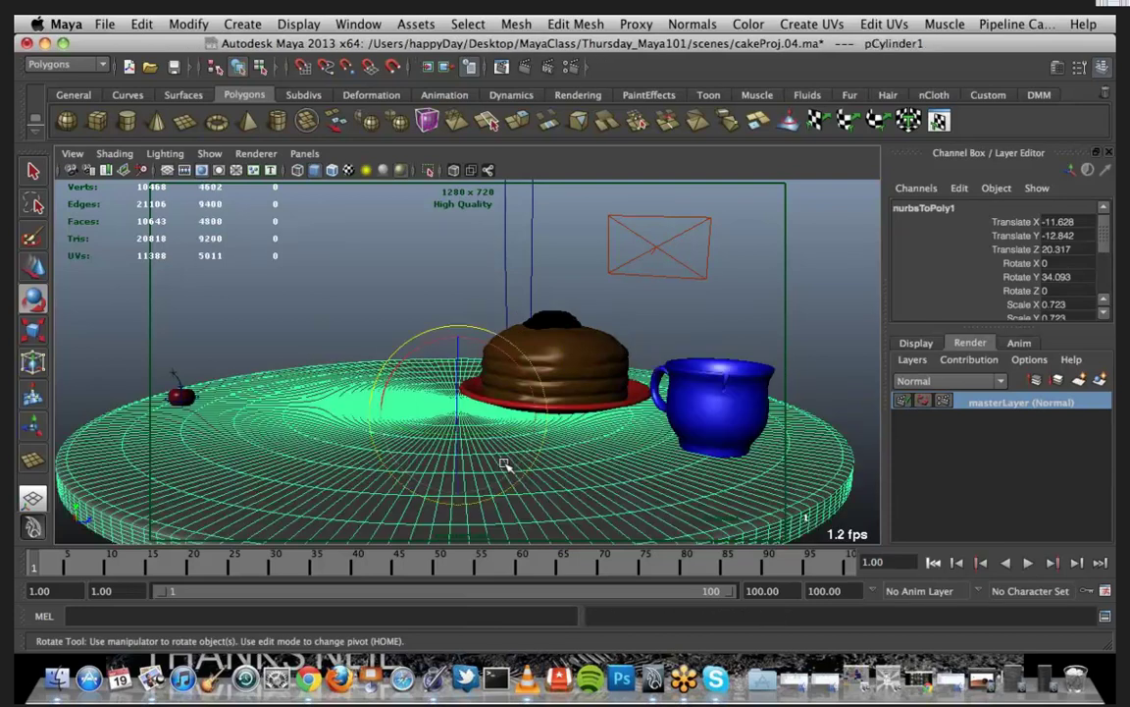
left_click(180, 396)
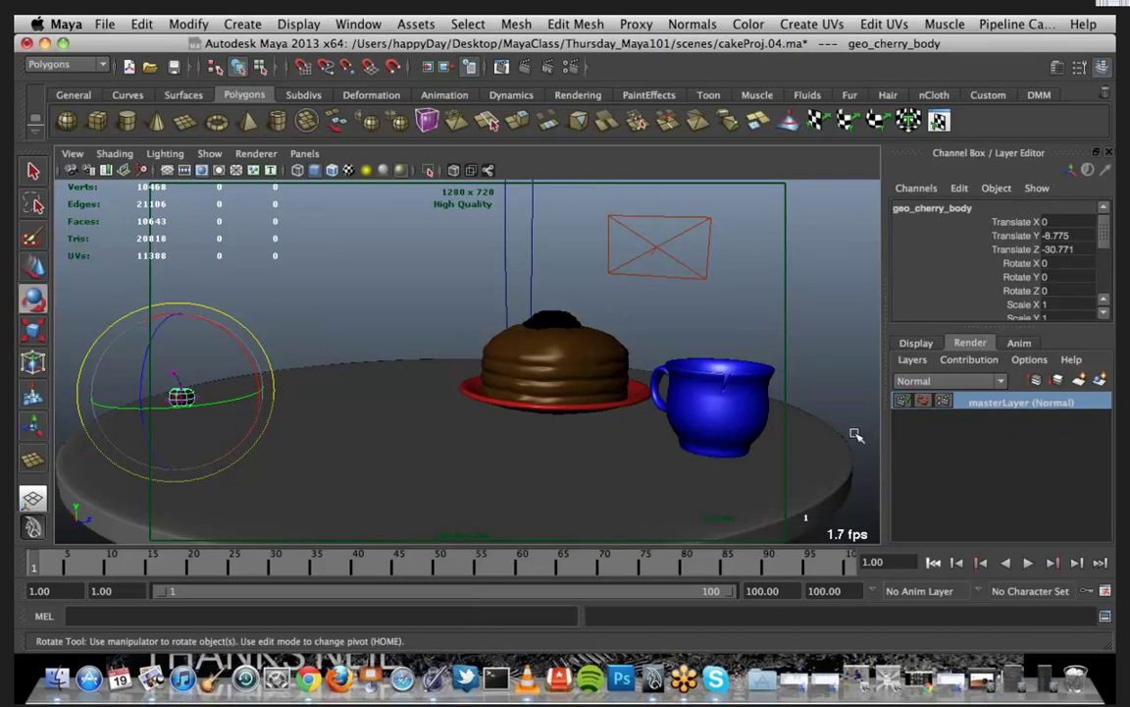
Step: Render frame 1 from renderCam with mental ray at 320x180 and open the render options
left_click(524, 67)
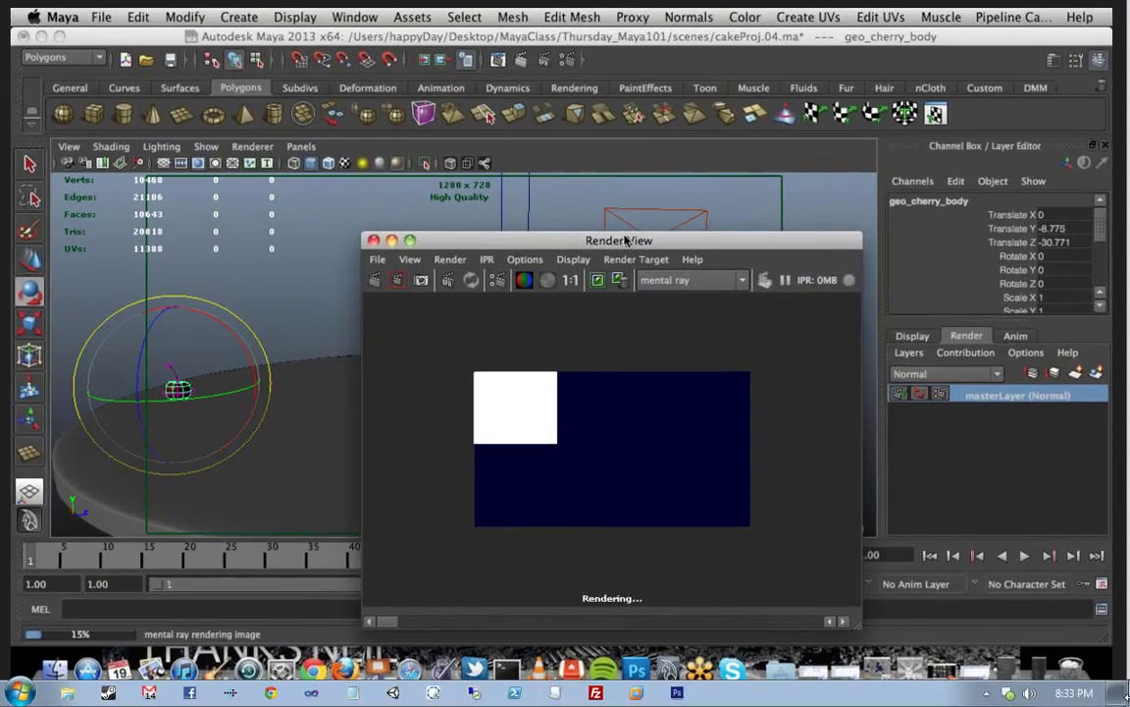
left_click_drag(615, 242, 507, 136)
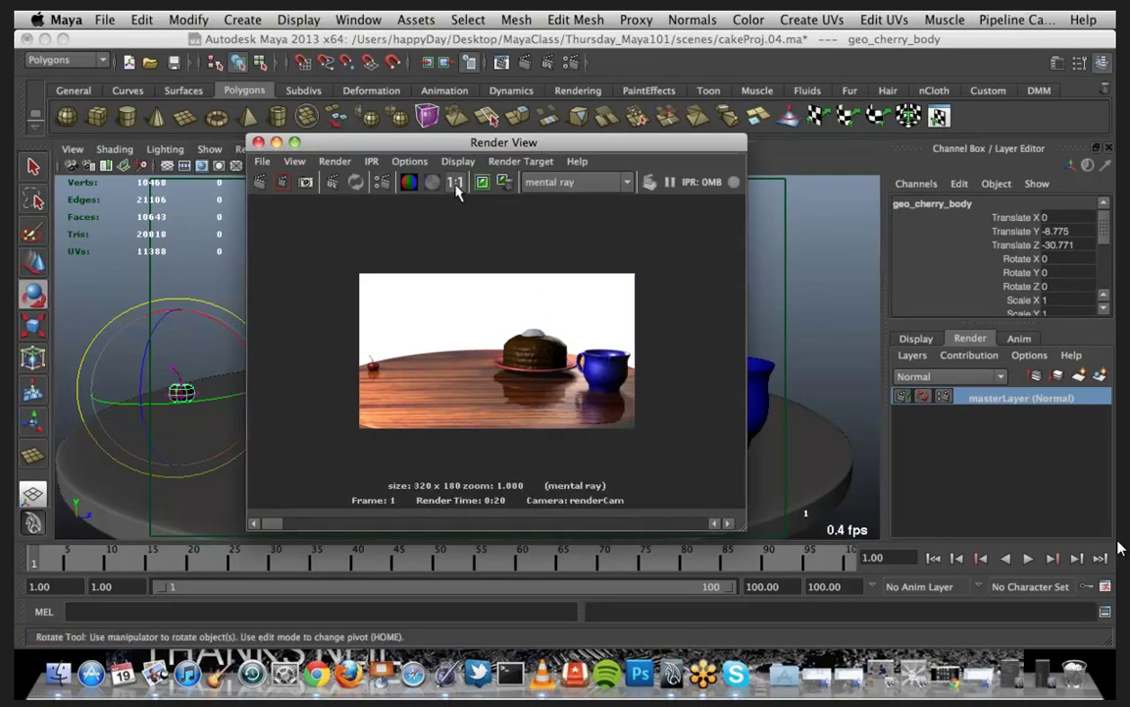
left_click(404, 161)
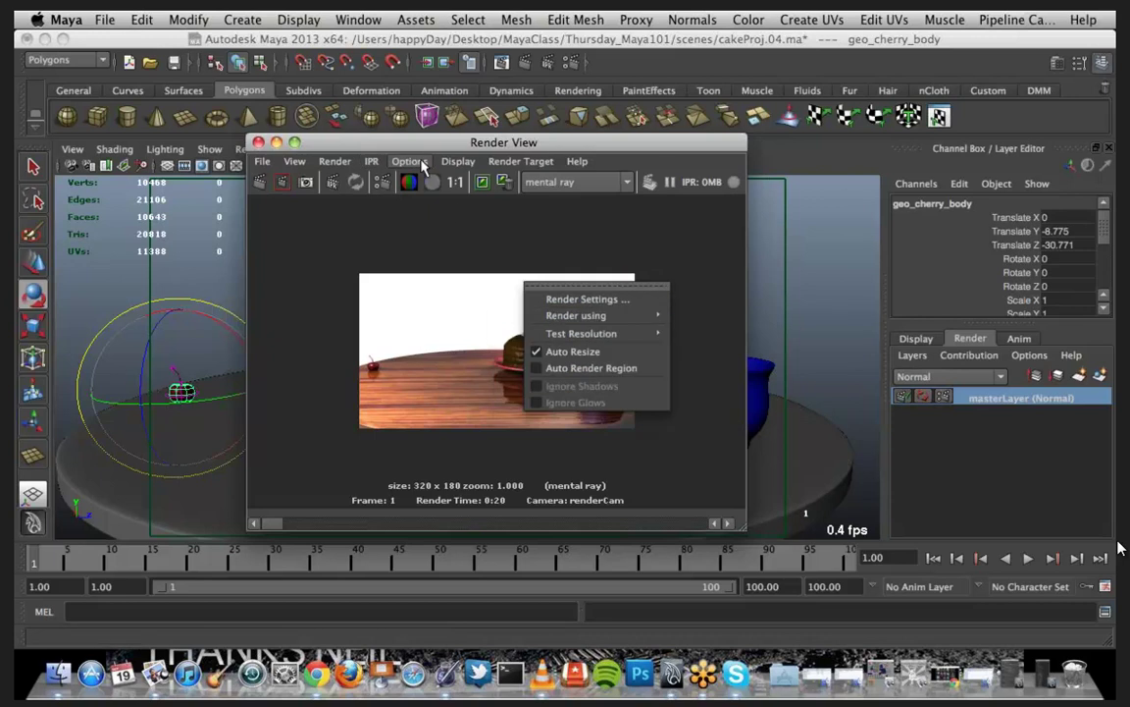
key("Down")
key("Down")
key("Down")
key("Down")
Step: Set the Render View test resolution to 75% Settings (960x540)
key("Up")
key("Right")
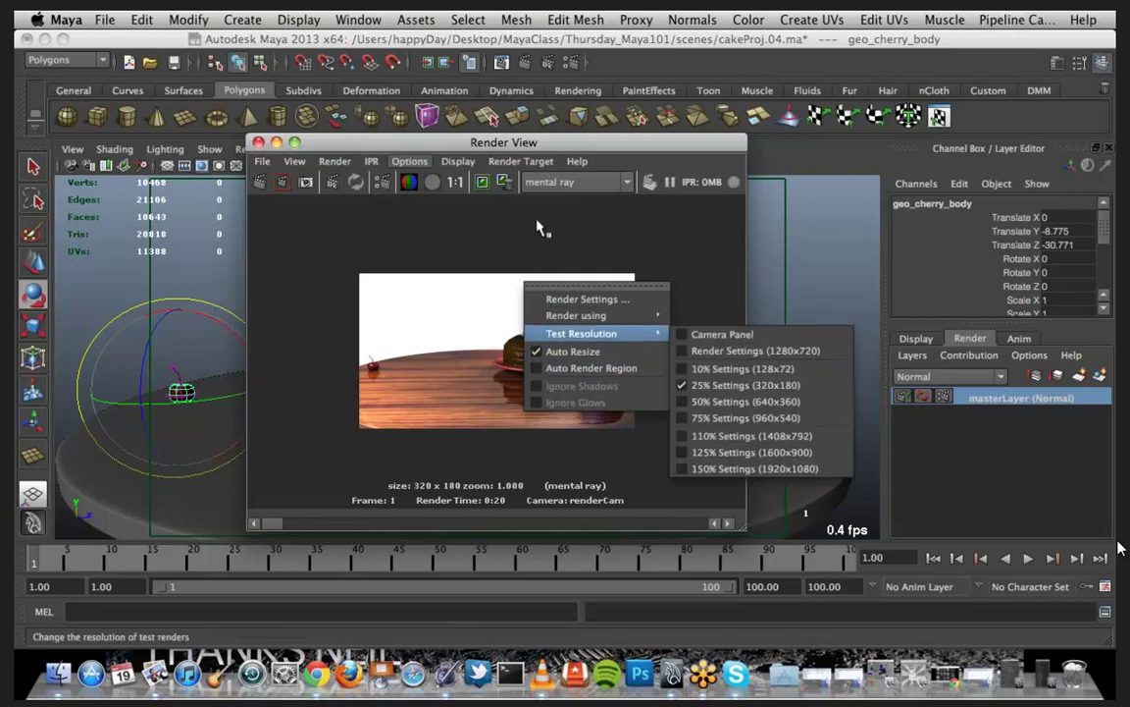
key("Down")
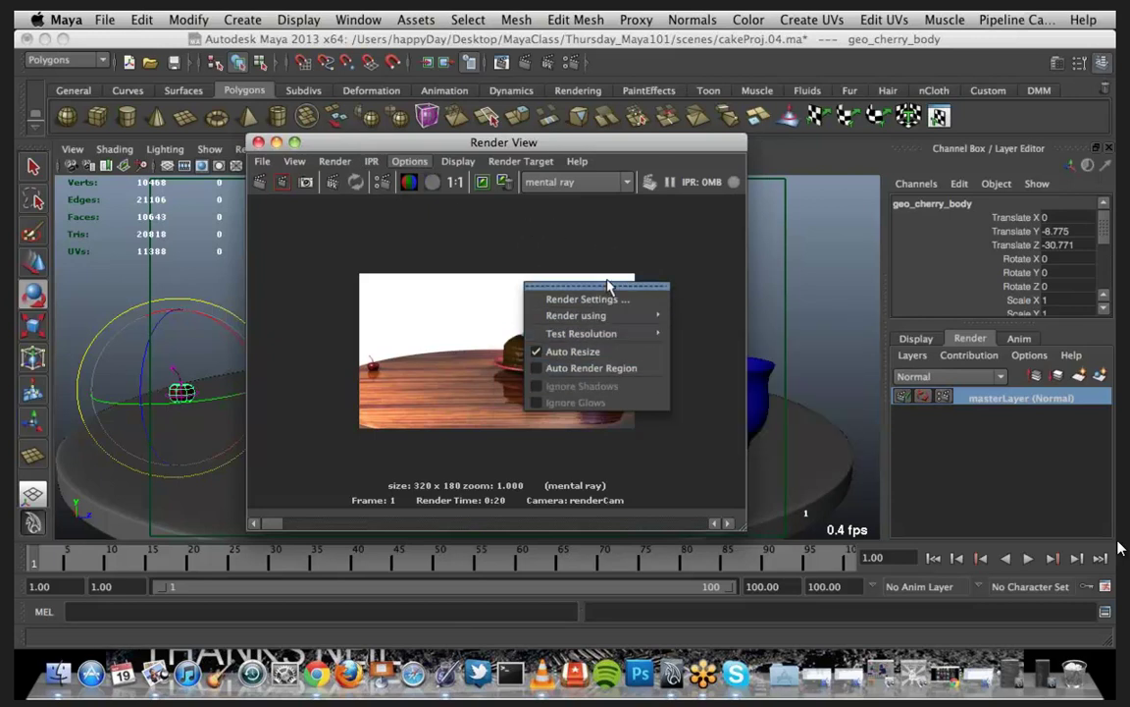
left_click_drag(560, 144, 411, 88)
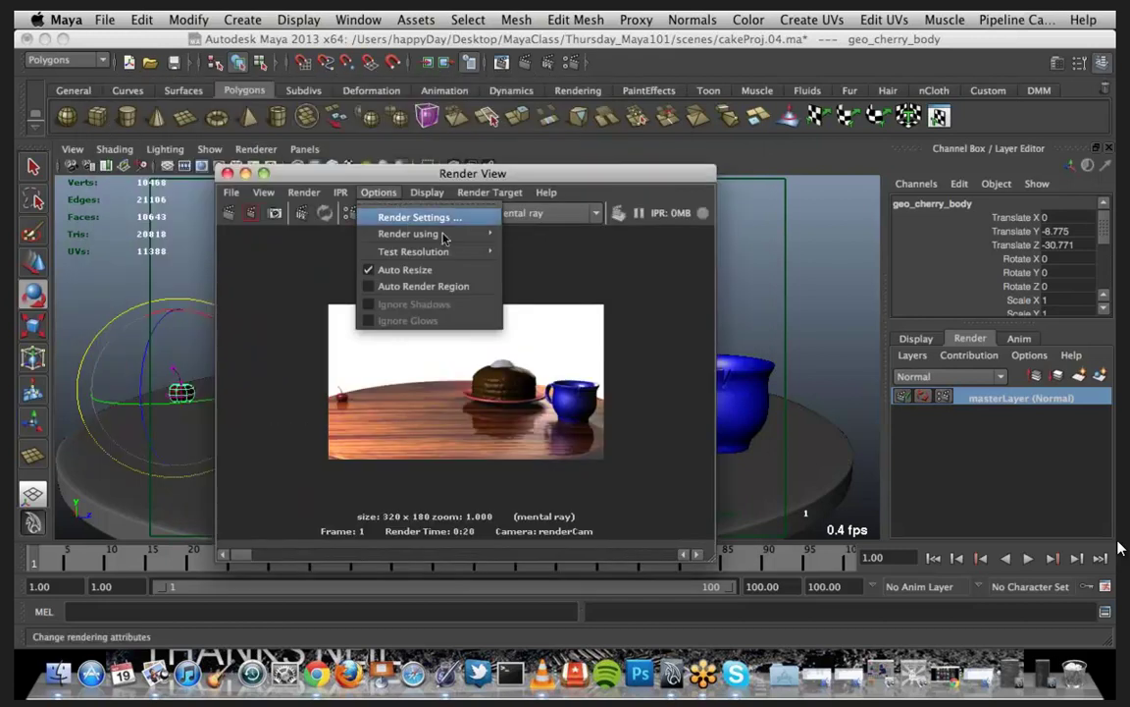
key("Down")
key("Down")
key("Right")
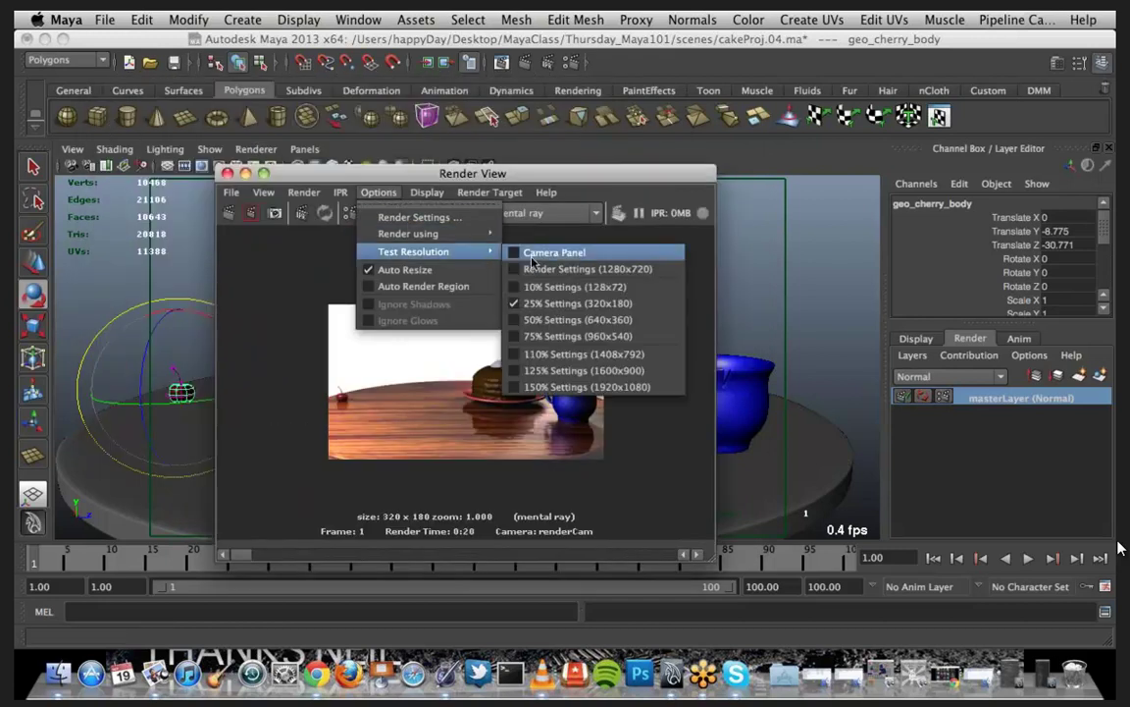
key("Down")
key("Down")
key("Down")
key("Down")
left_click(593, 336)
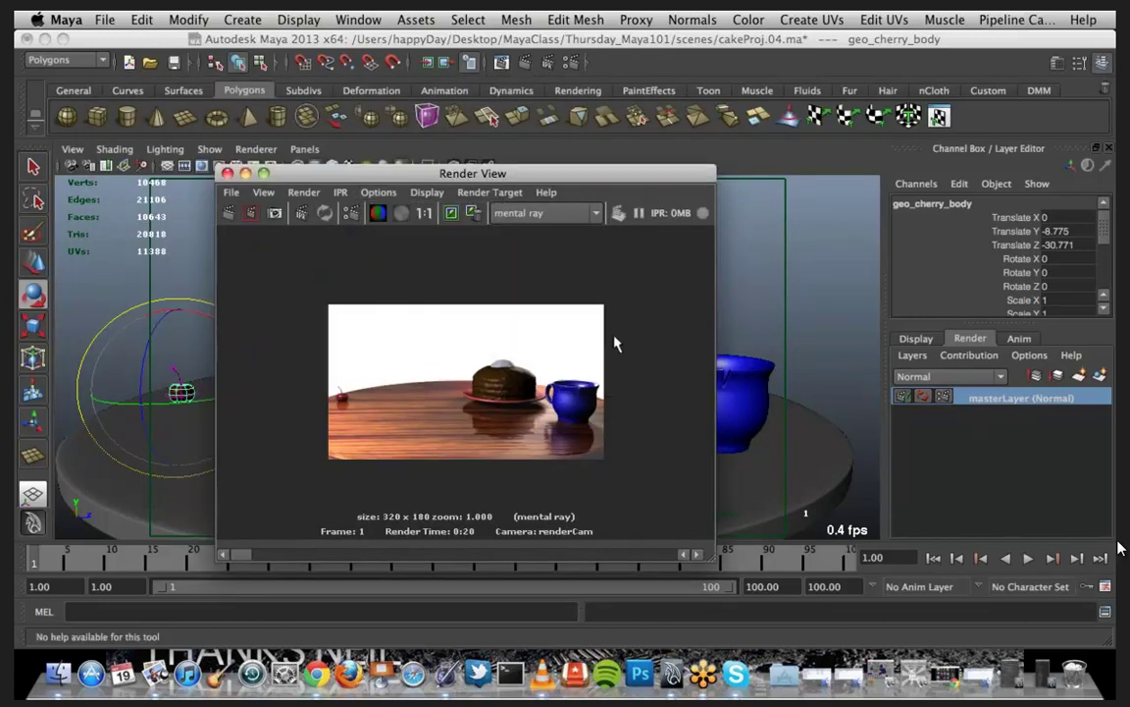
Step: Render frame 1 with mental ray at 960x540 from the Render View
left_click(231, 215)
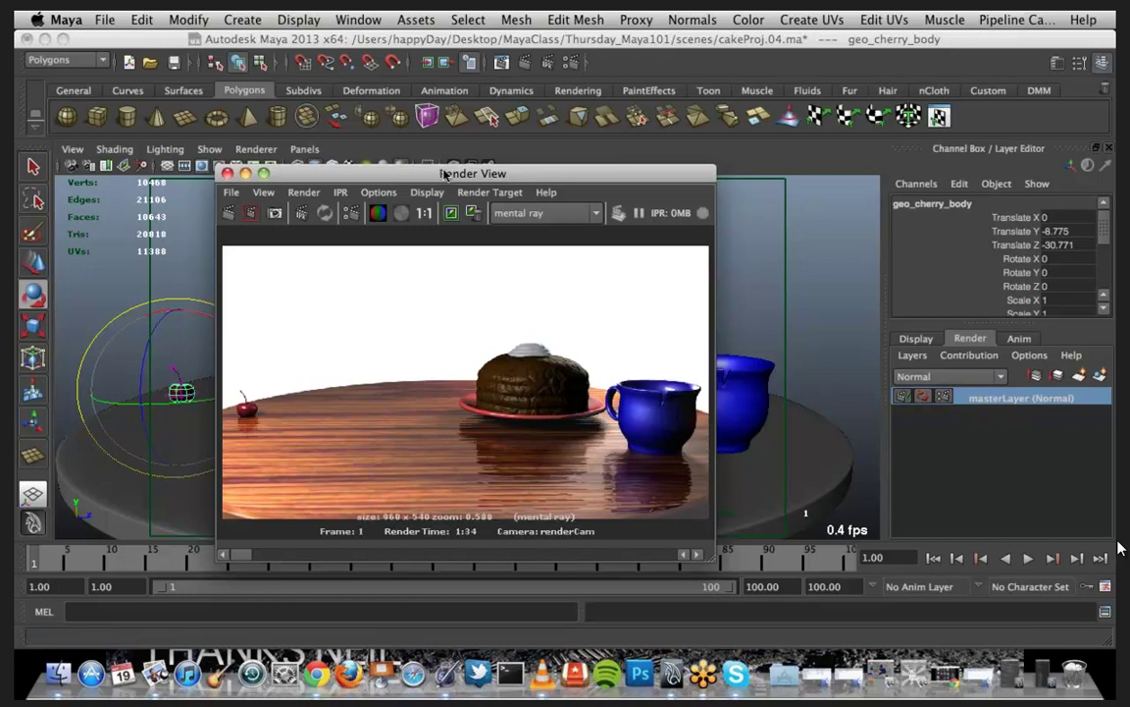
Step: Move and enlarge the Render View window to show the 960x540 image at full size
left_click_drag(443, 175, 368, 54)
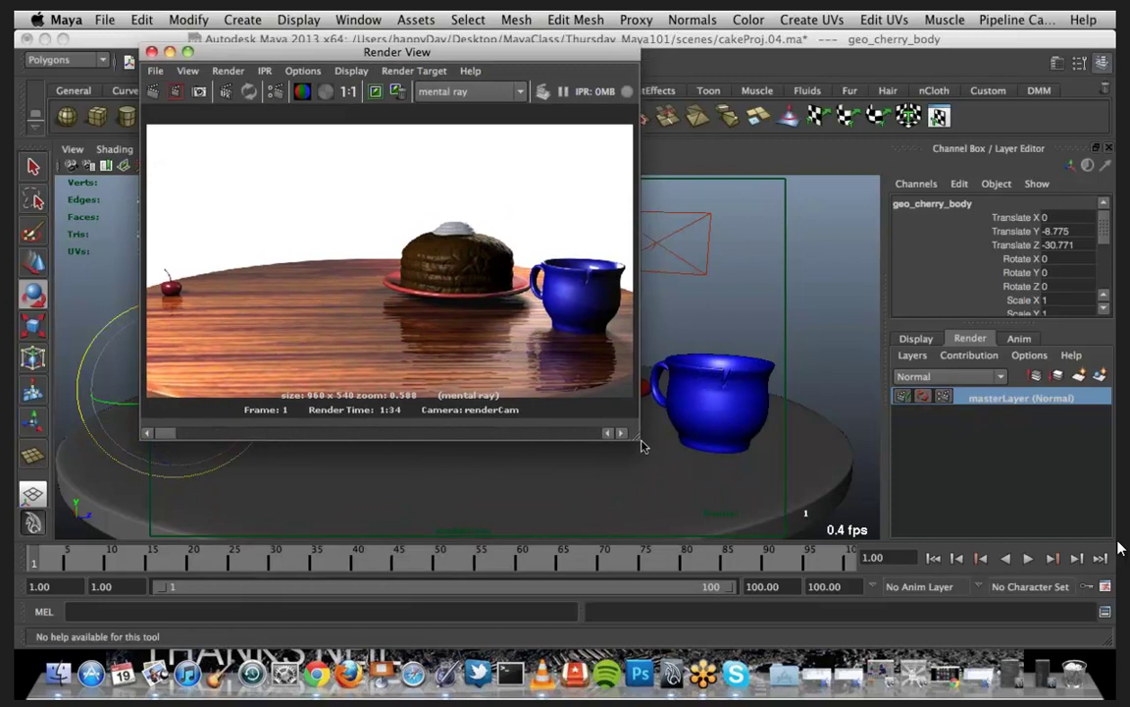
left_click_drag(643, 444, 979, 619)
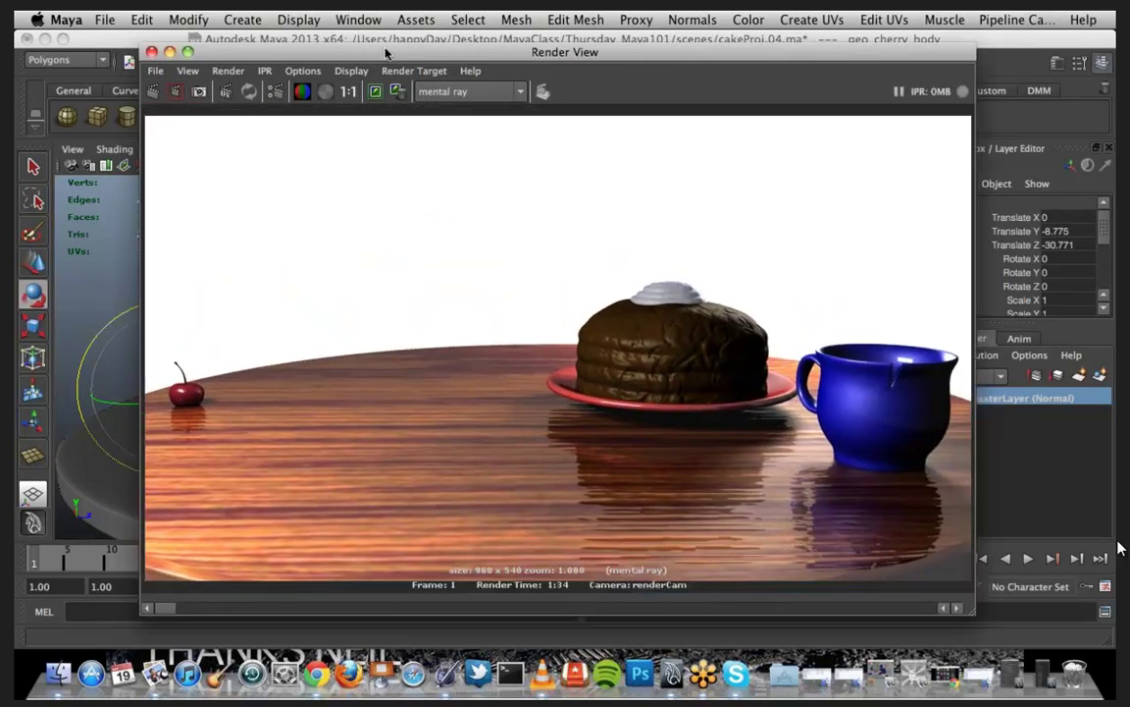
left_click_drag(380, 55, 314, 54)
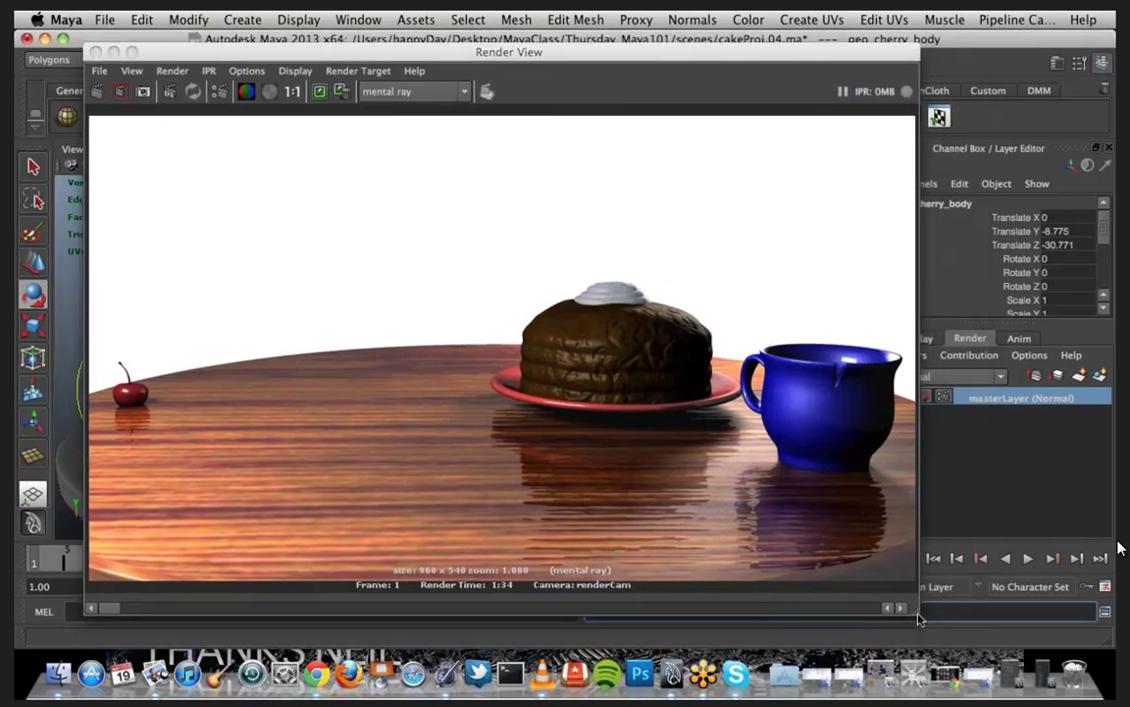
left_click_drag(917, 616, 989, 648)
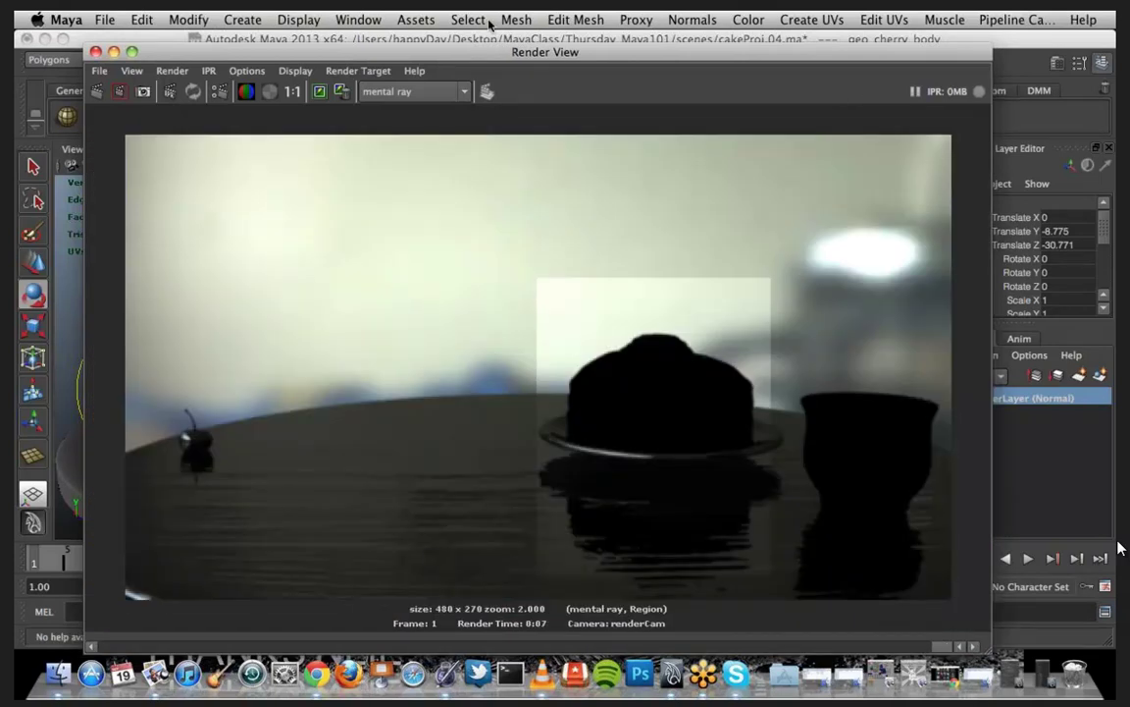
Step: Remove the leftover region render and keep the 960x540 image for comparison
left_click(341, 92)
left_click(341, 91)
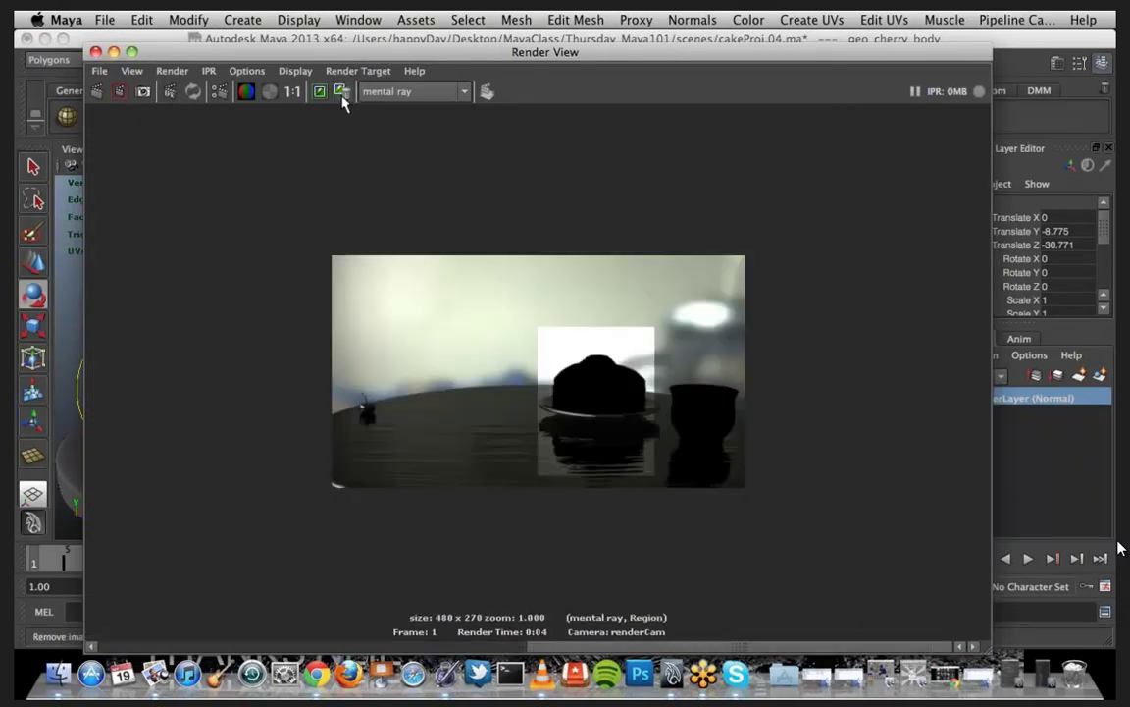
left_click(342, 92)
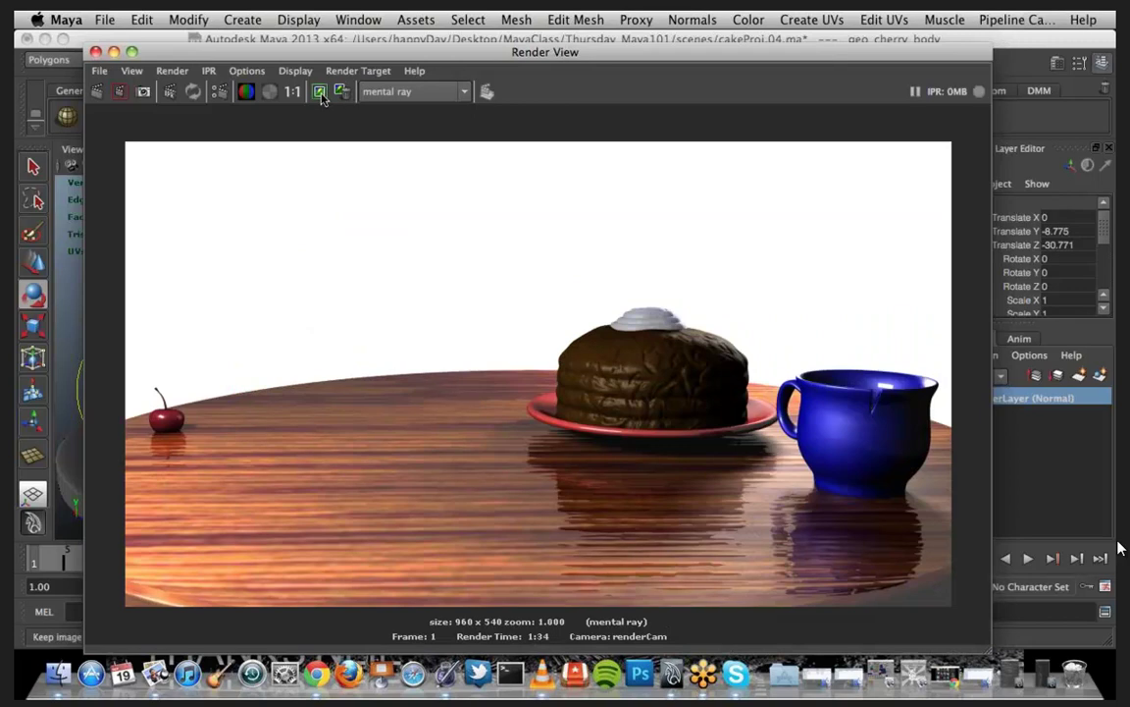
left_click(320, 92)
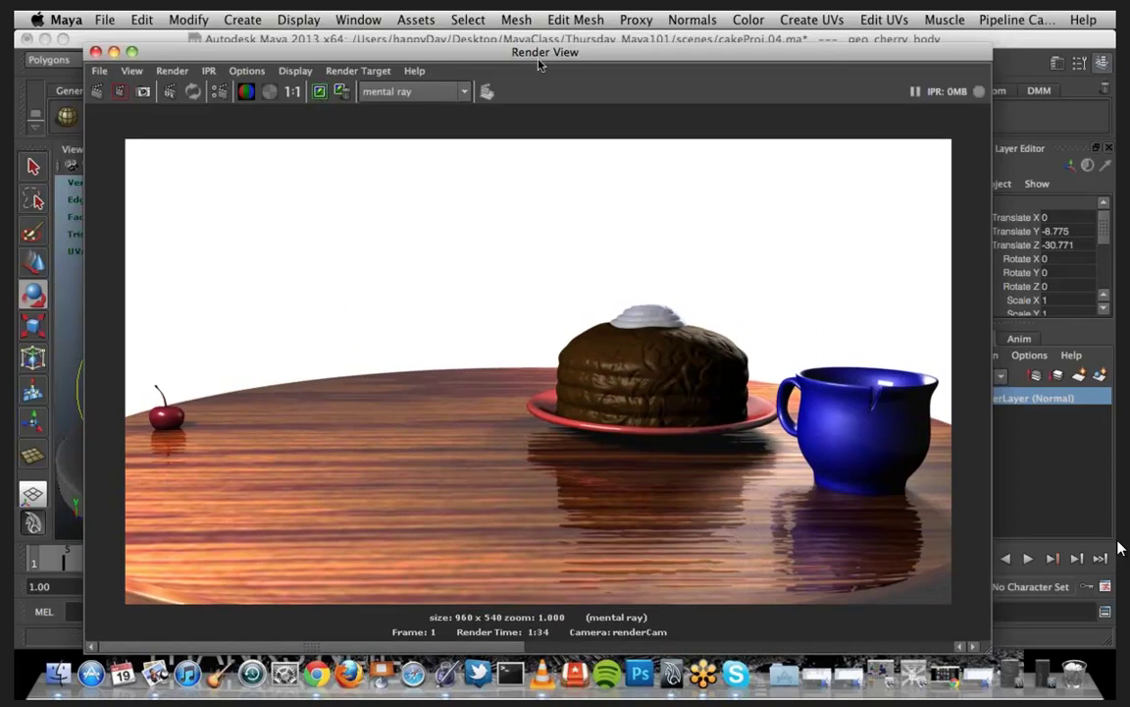
left_click_drag(538, 60, 538, 48)
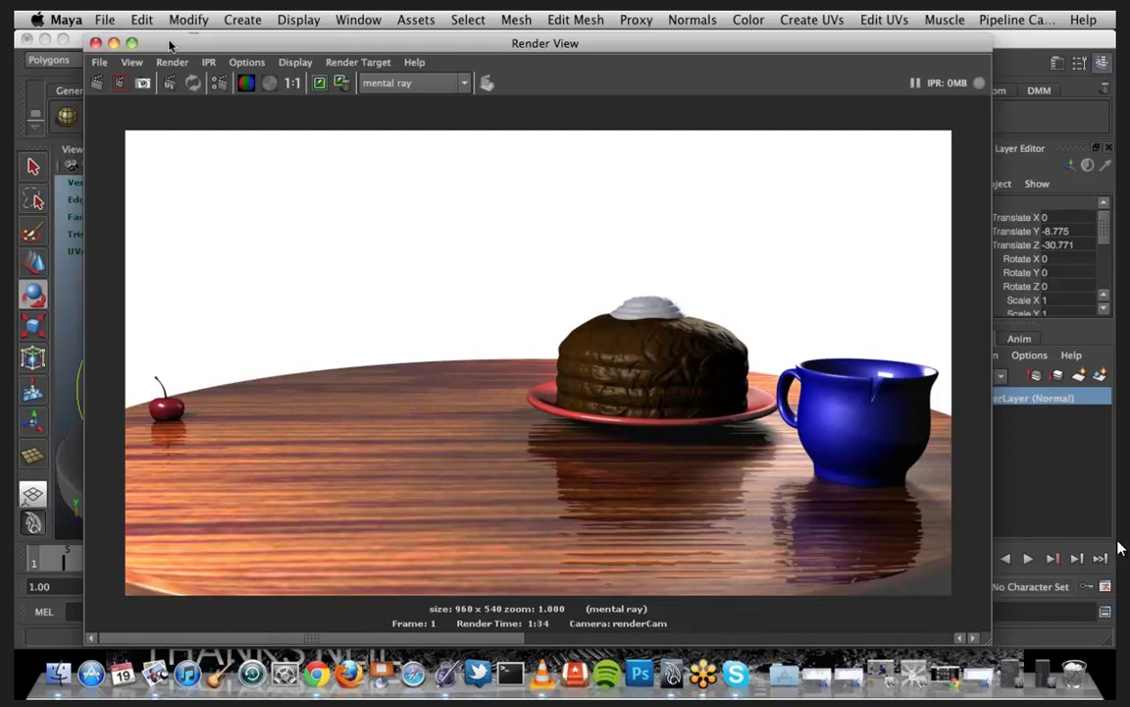
left_click_drag(169, 45, 404, 75)
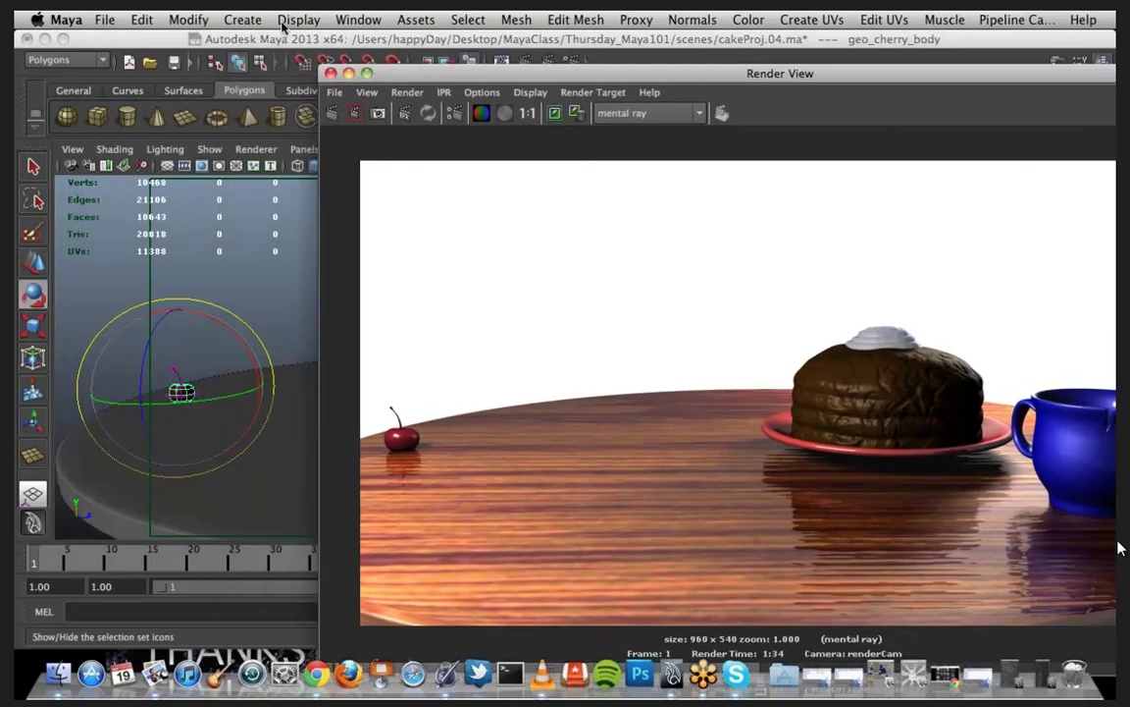
Step: Open the Outliner, select control_cherry, and switch to the Select tool
left_click(349, 20)
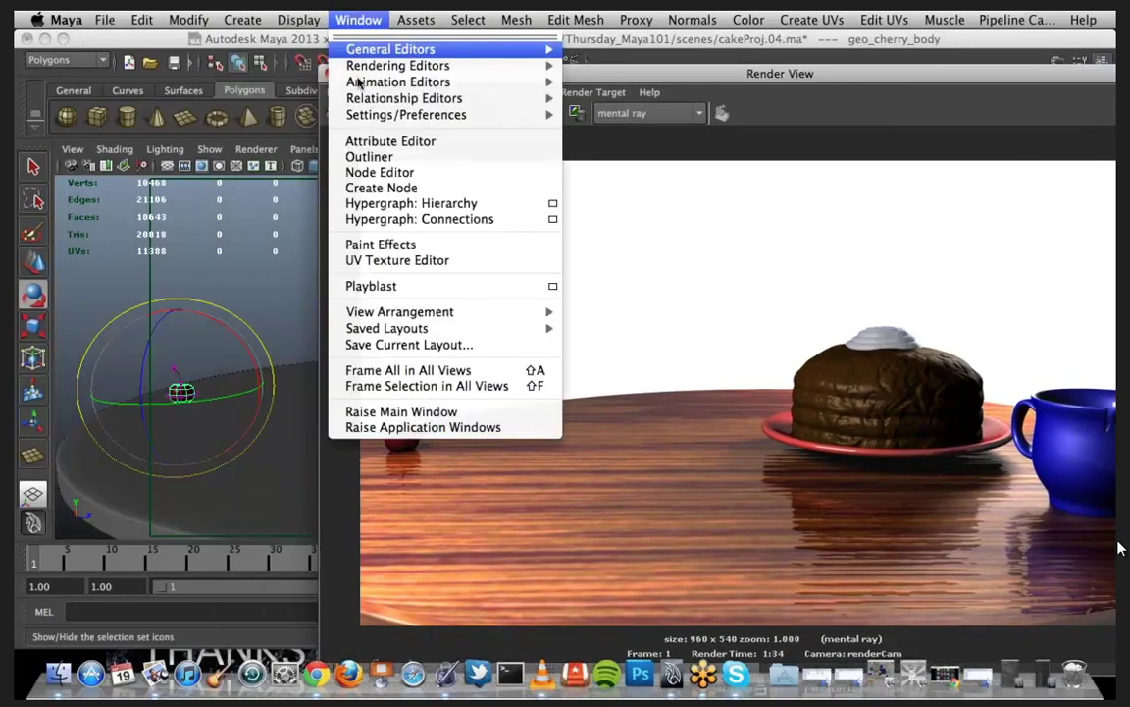
left_click(396, 157)
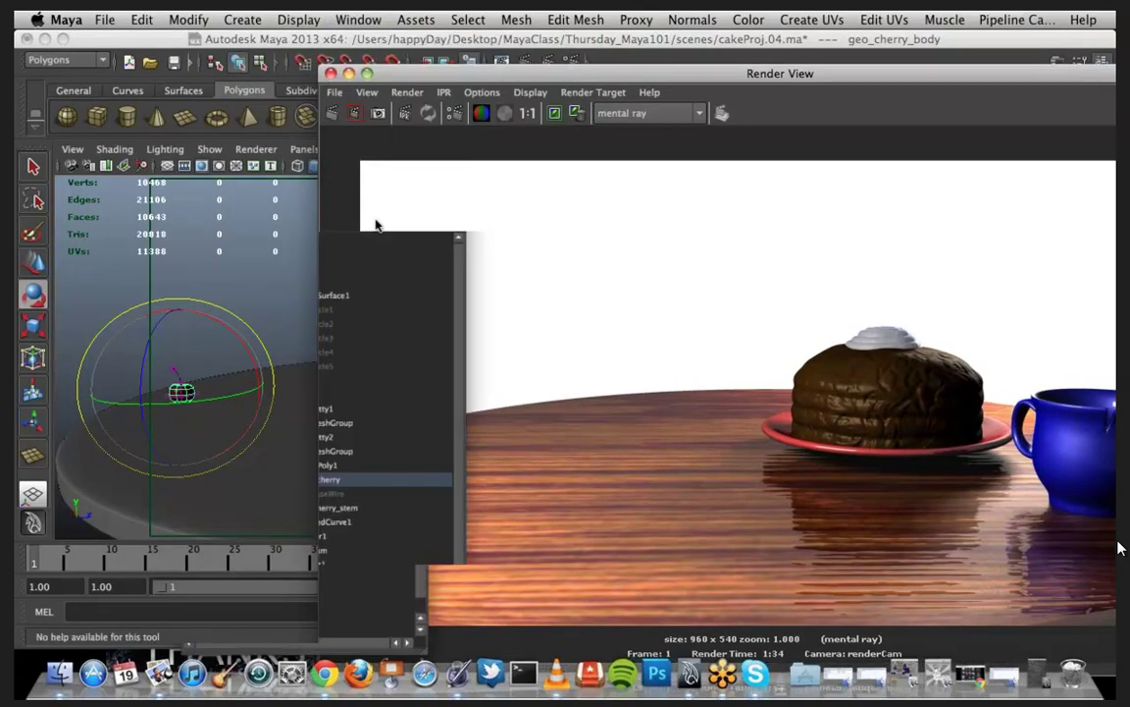
left_click_drag(377, 222, 476, 51)
left_click(435, 393)
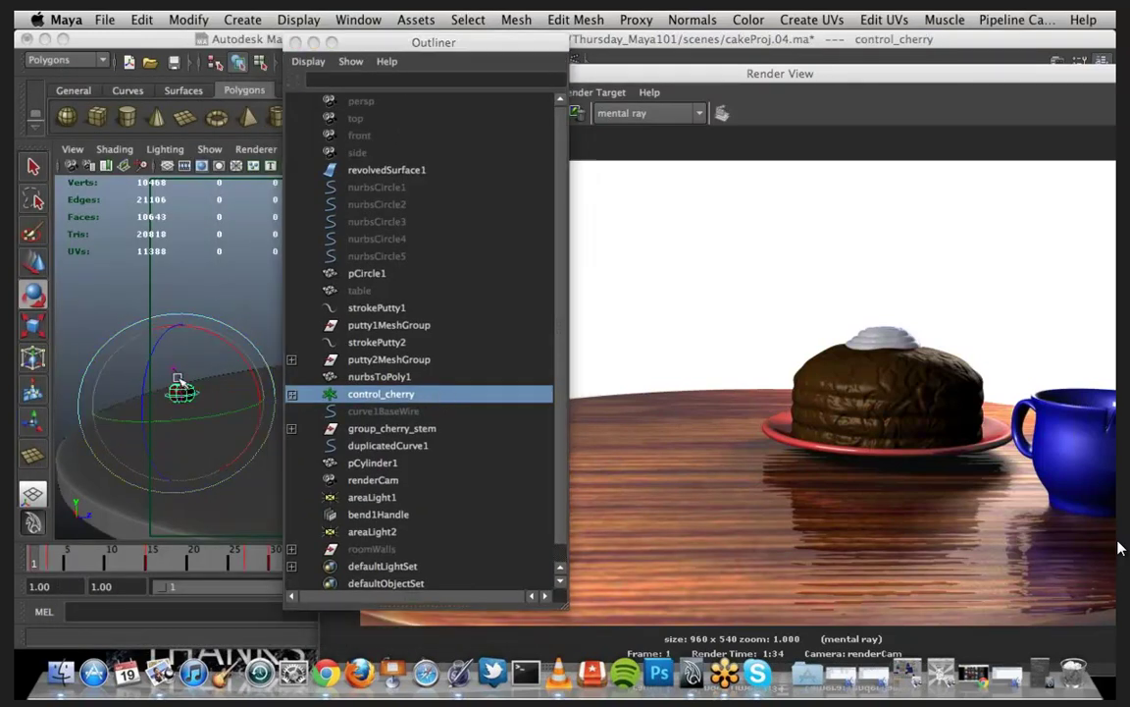
key("q")
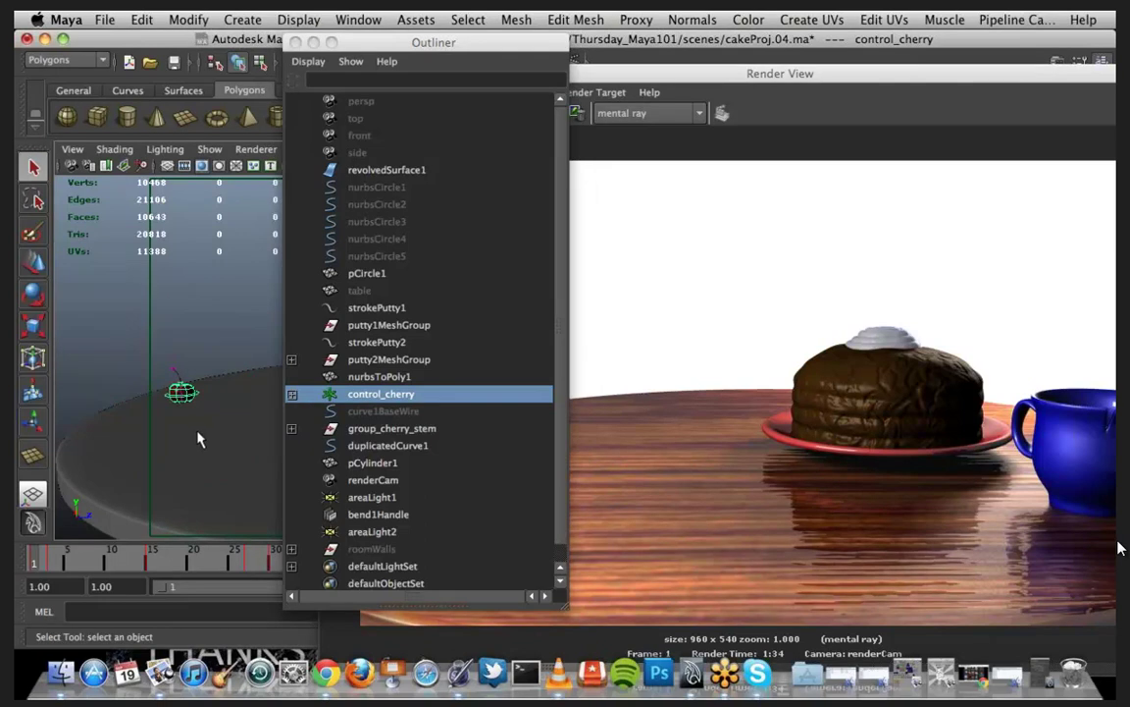
Step: Select geo_cherry_body and geo_cherry_stem and hide them with Ctrl+H
left_click(178, 383)
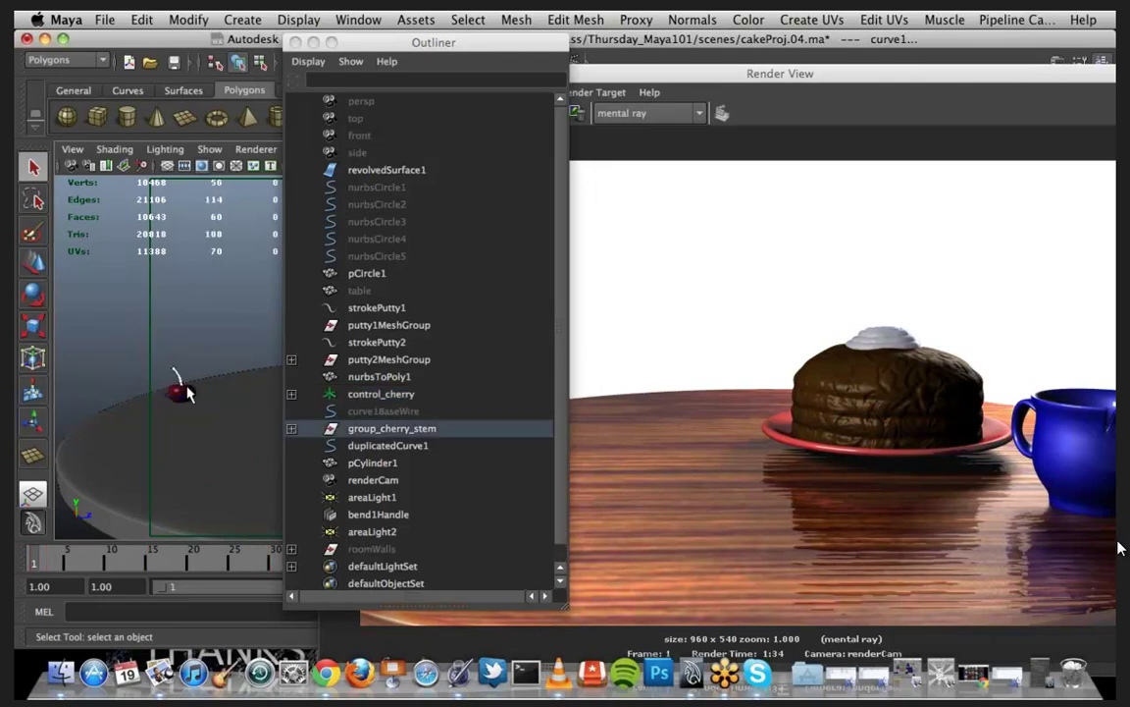
left_click(412, 429)
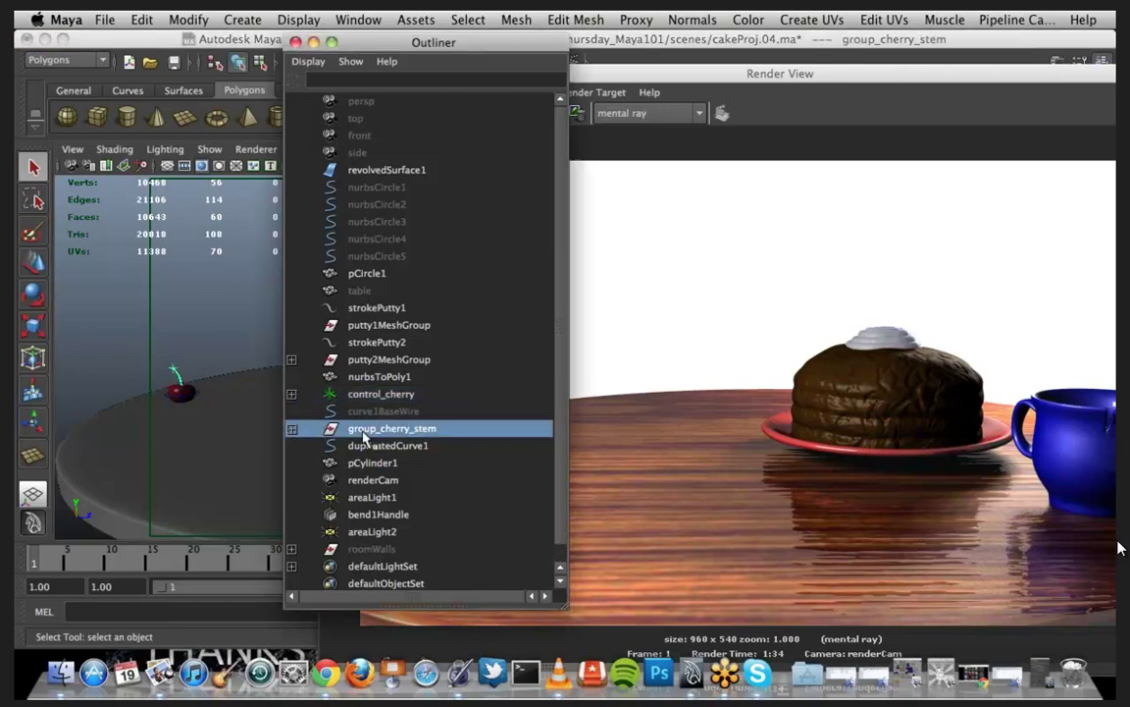
left_click(292, 429)
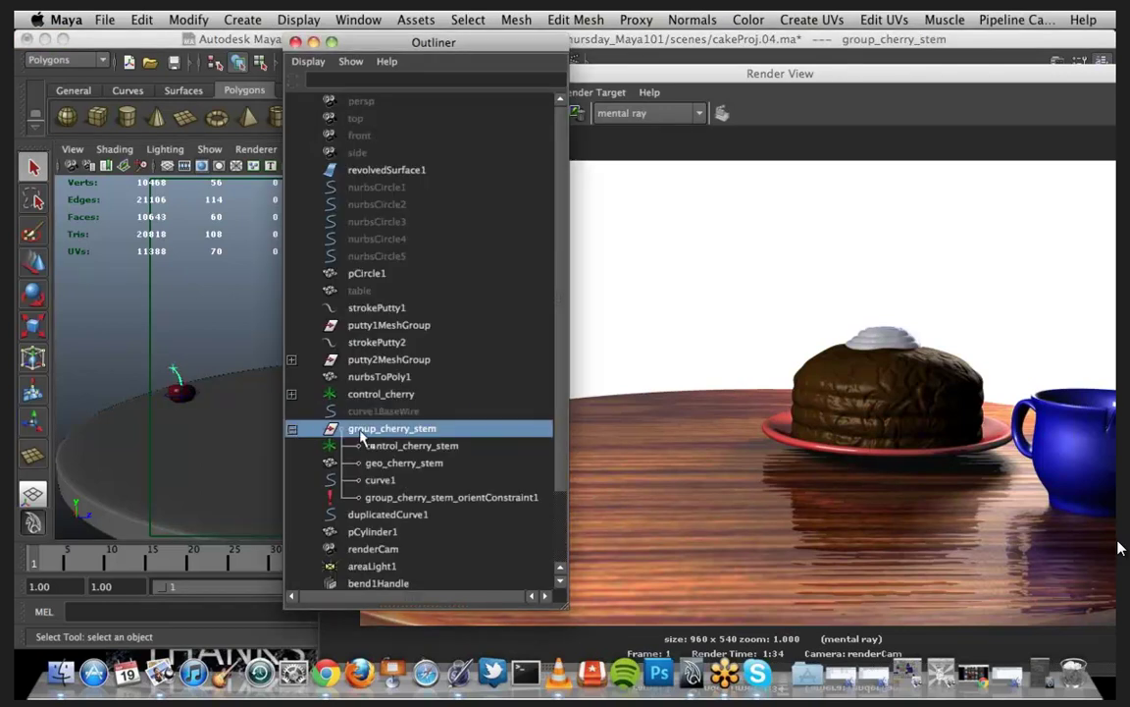
left_click(406, 463)
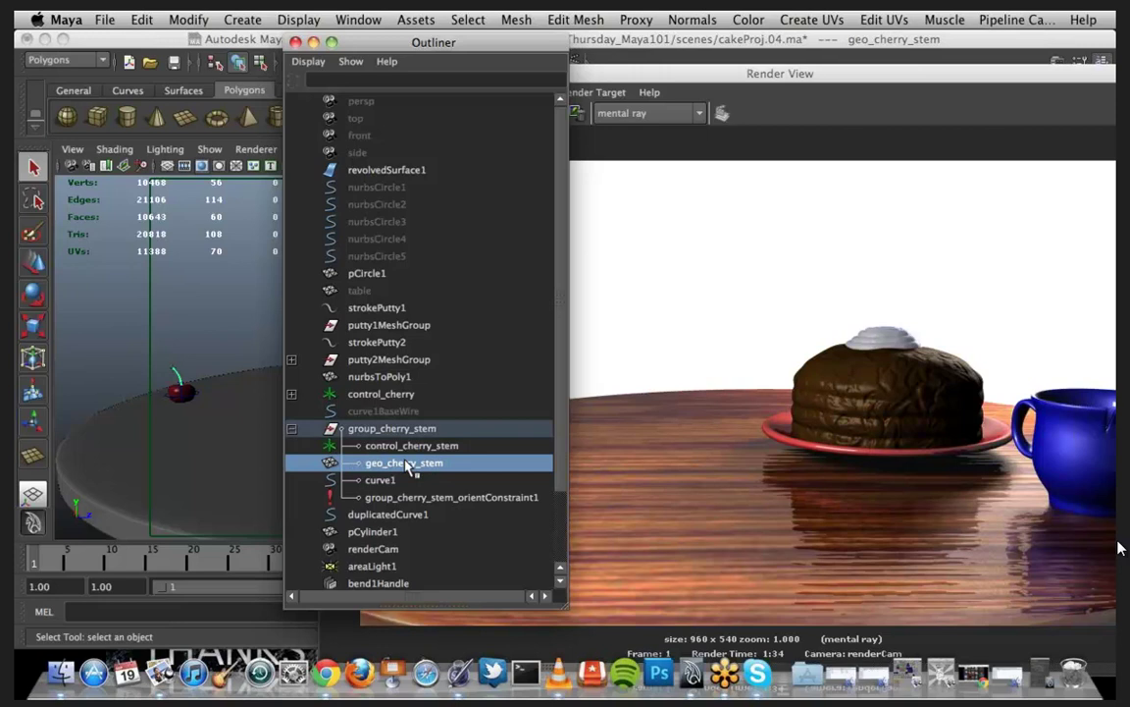
left_click(392, 395)
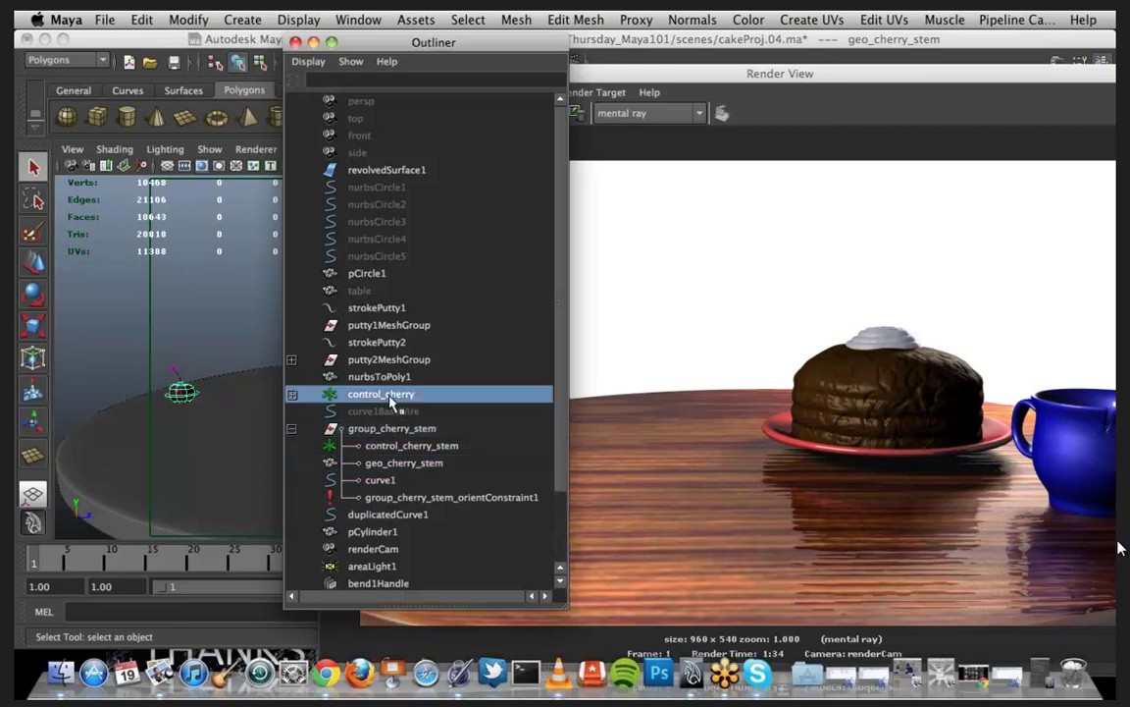
left_click(291, 394)
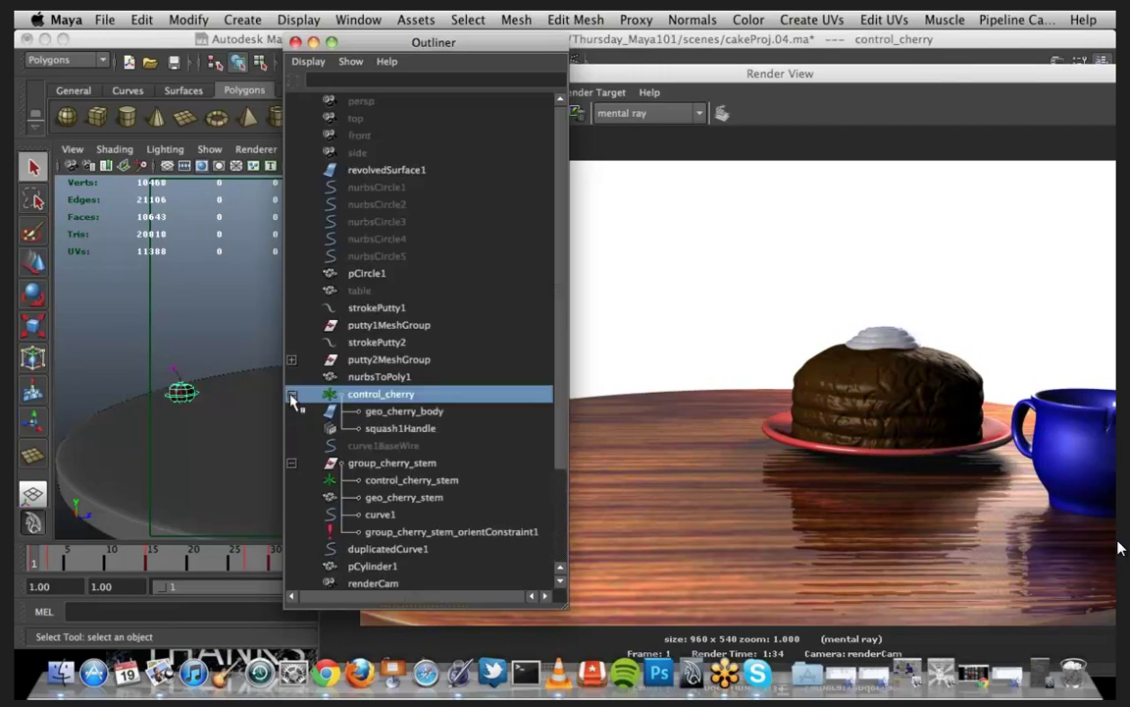
left_click(387, 413)
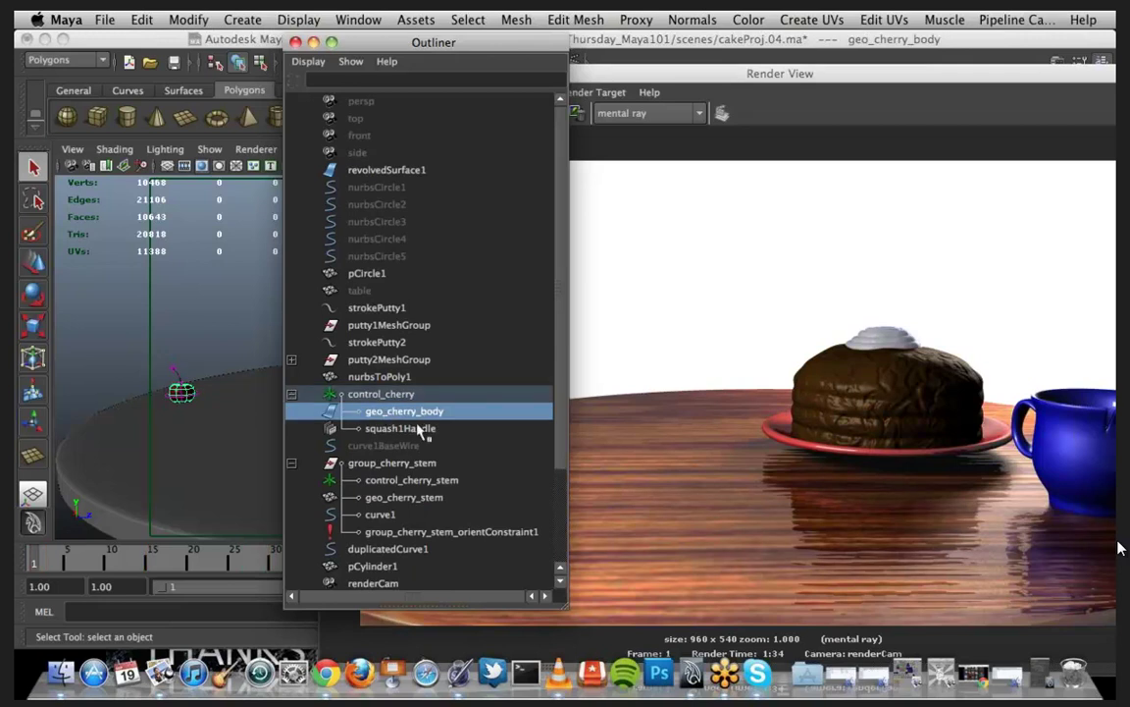
left_click(422, 498, "ctrl")
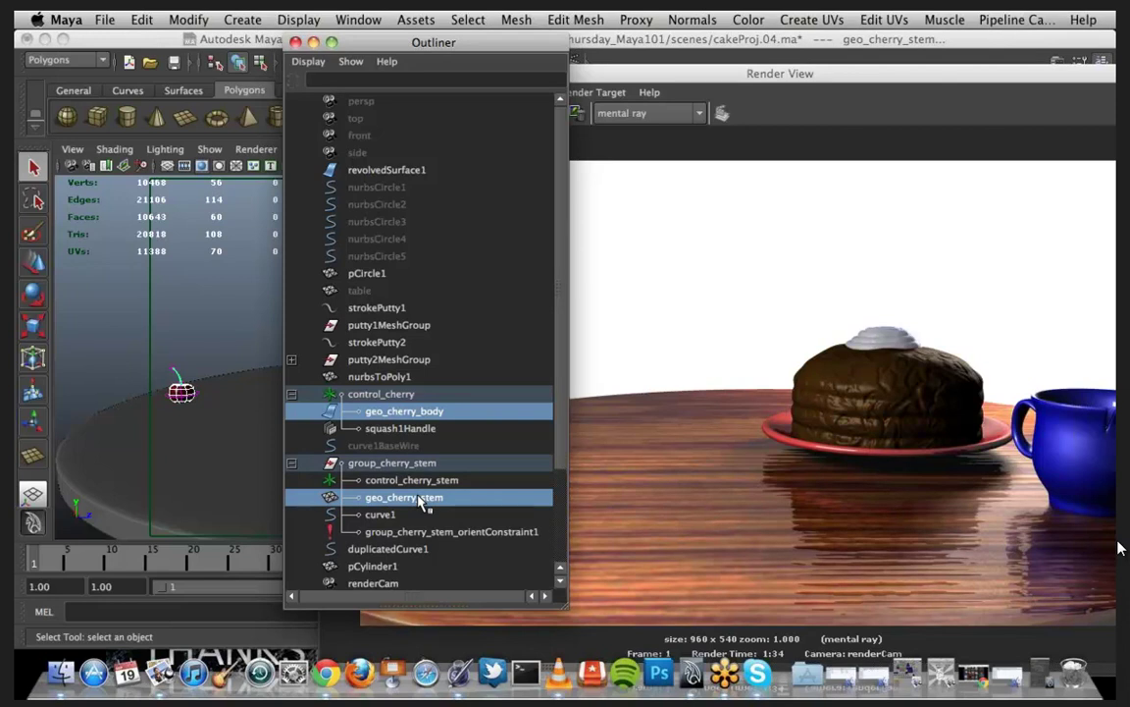
key("ctrl+h")
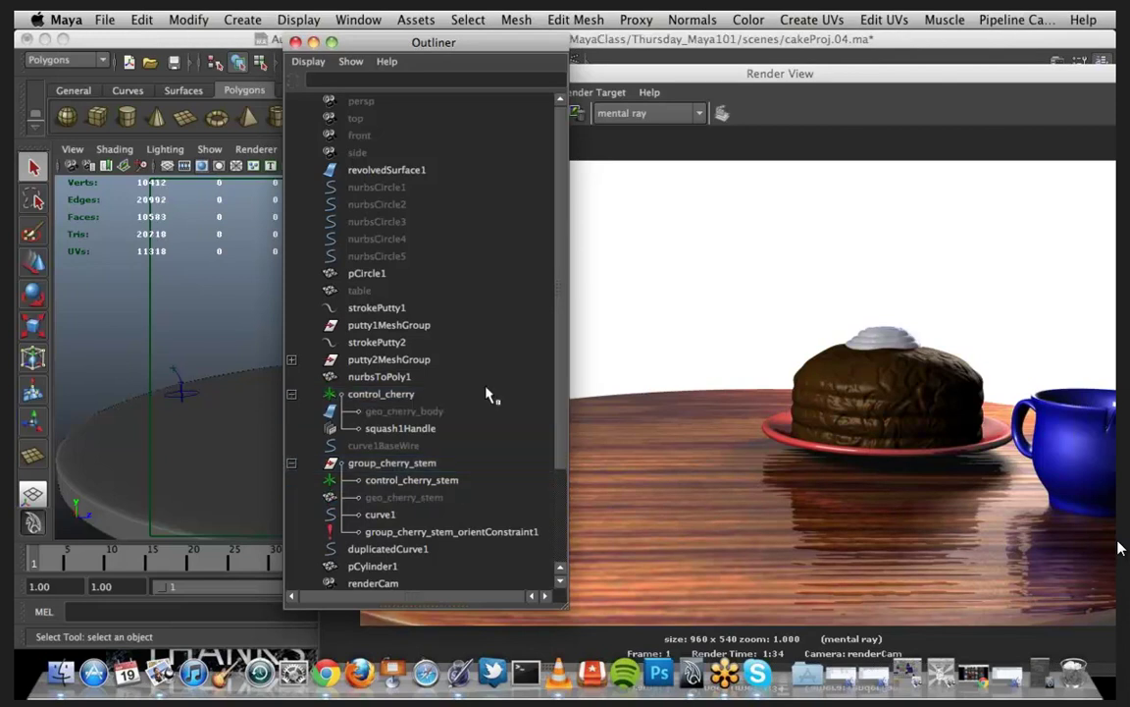
Step: Enlarge the Render View and draw a render region around the cherry
left_click(702, 76)
left_click_drag(702, 75, 687, 77)
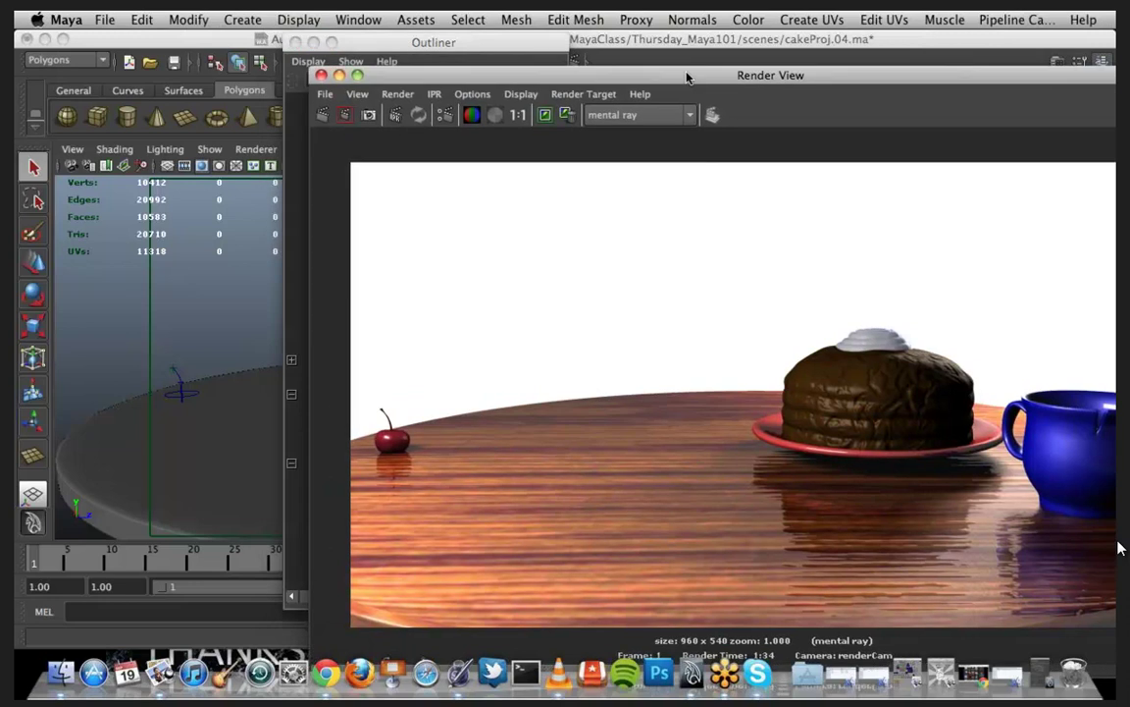
double_click(687, 77)
left_click_drag(165, 351, 246, 491)
Step: Re-render the cherry region and save the image as PNG 'cakeProk.bg.png' in the images folder
left_click(152, 83)
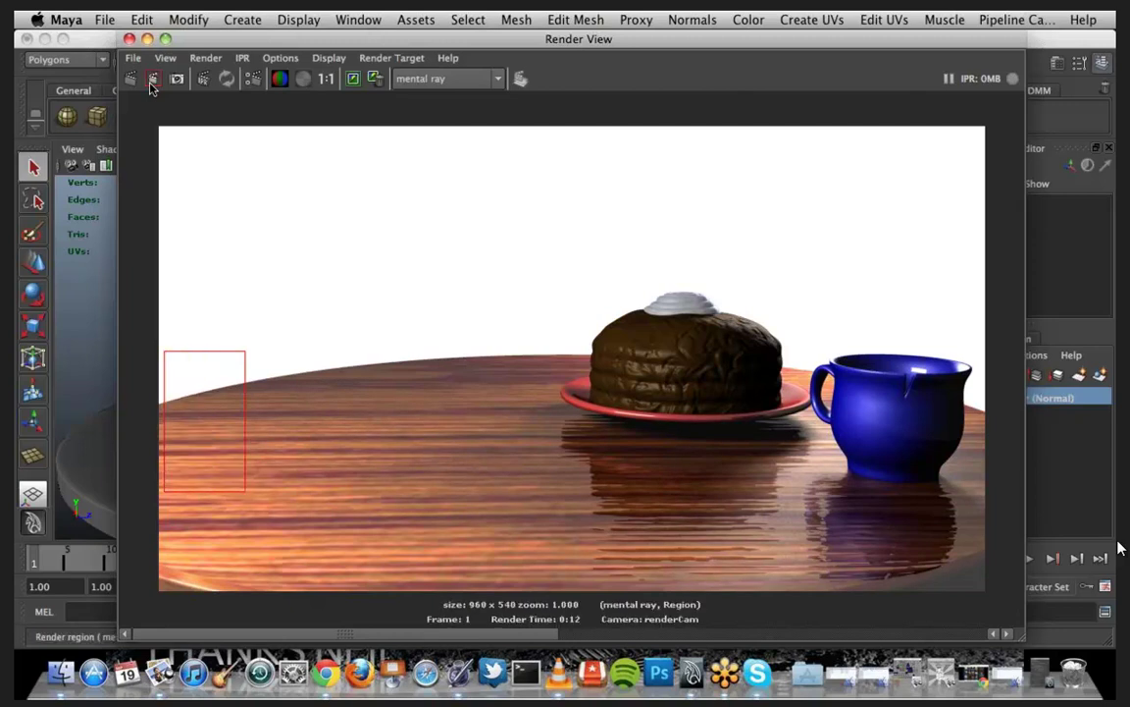
left_click(134, 59)
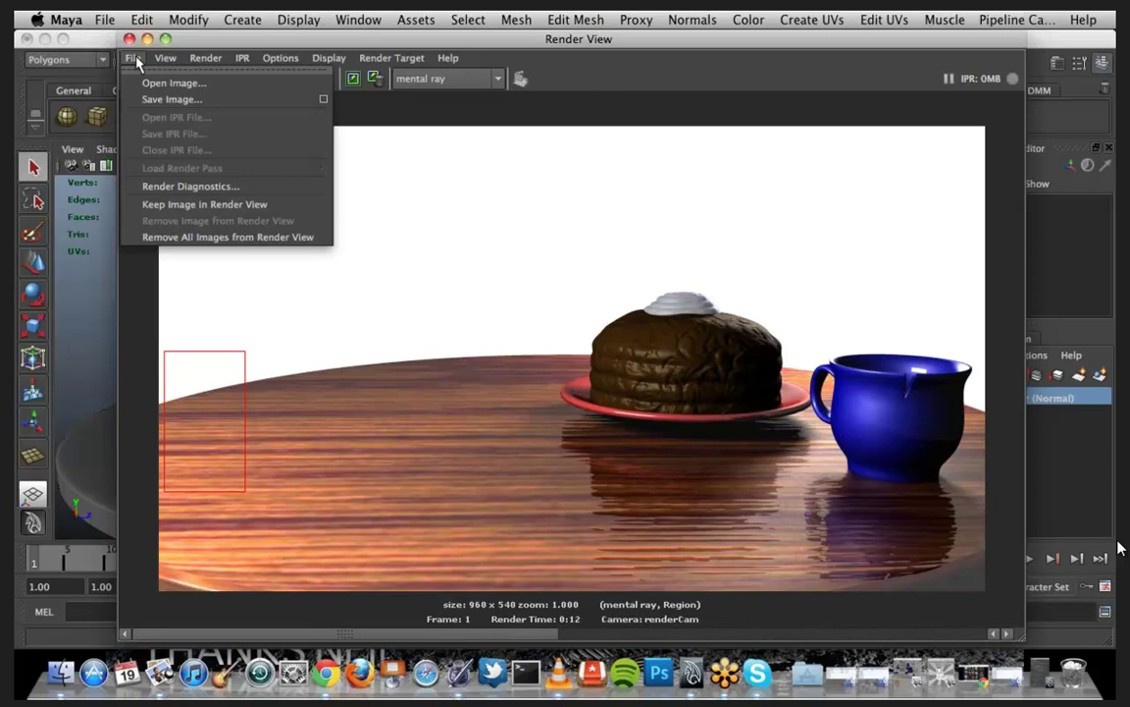
left_click(157, 101)
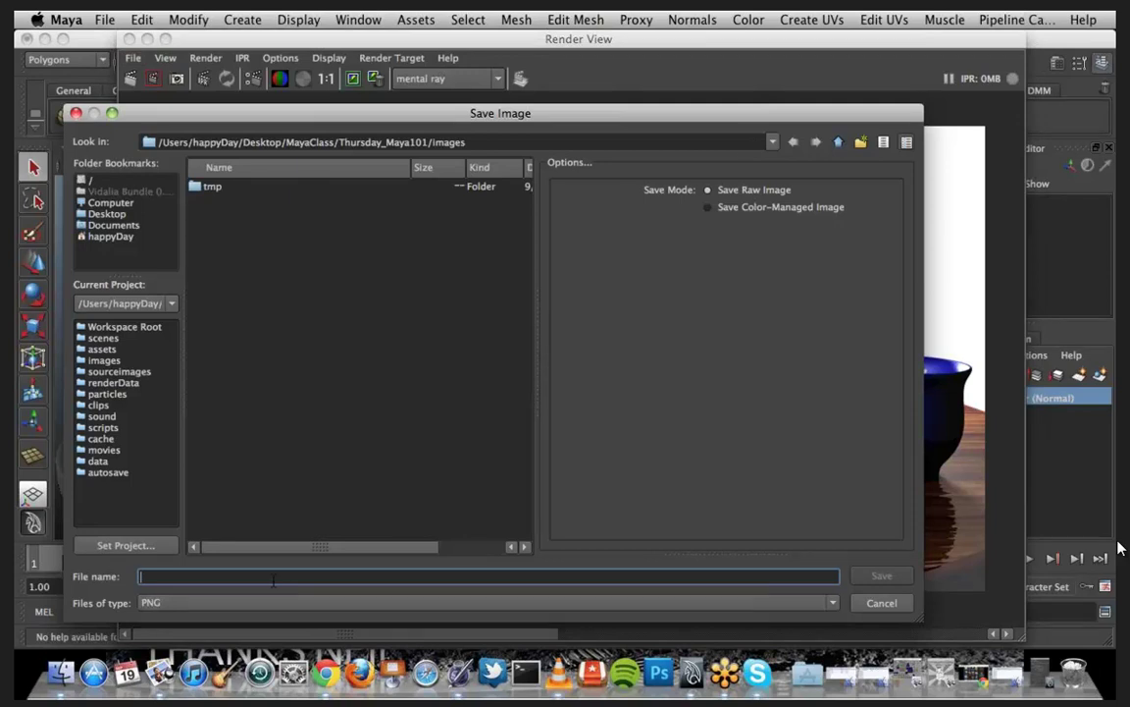
type("cakeProk.bg")
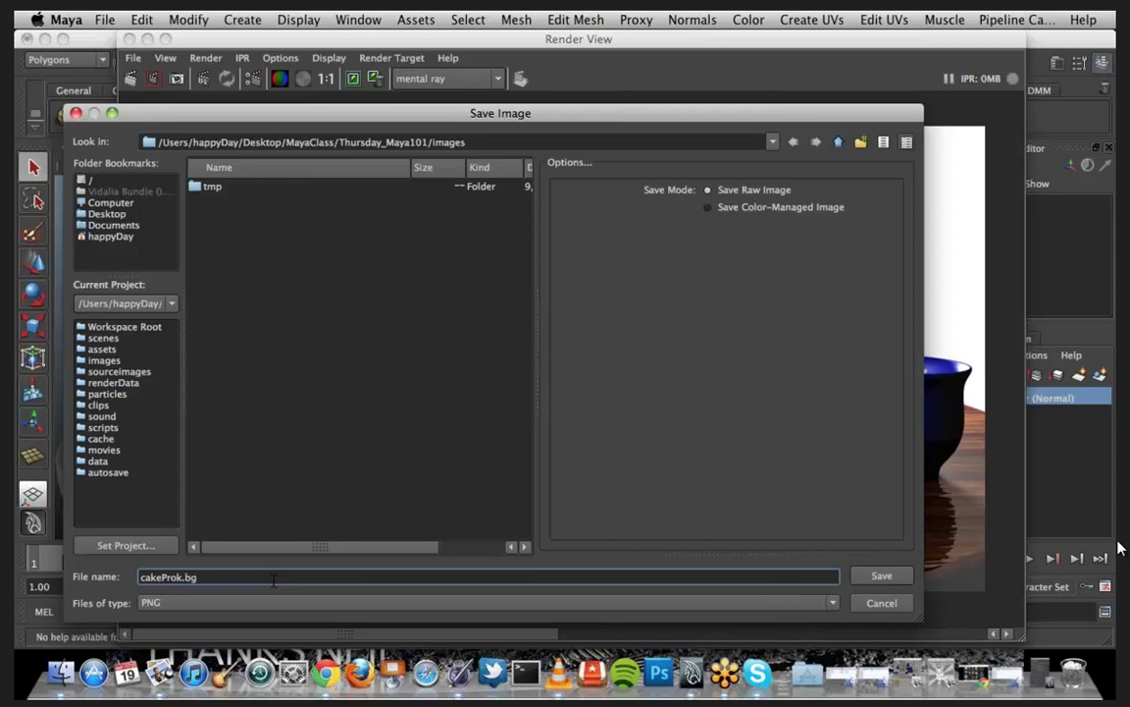
type(".png")
key("Return")
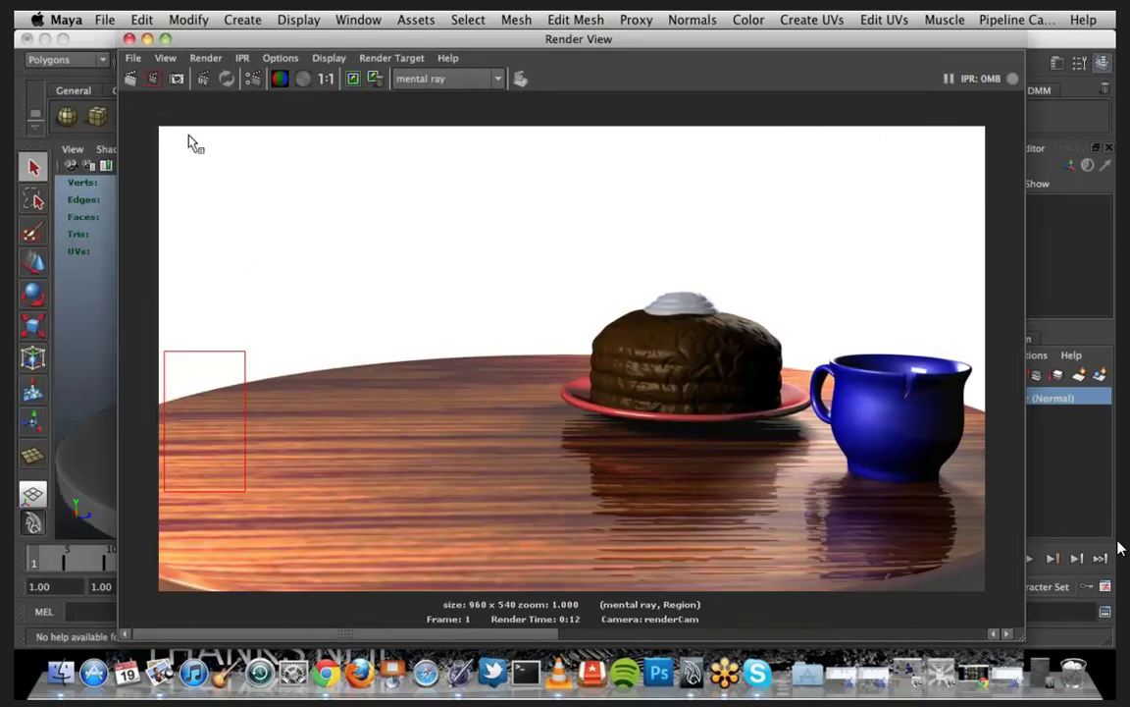
Step: Unhide geo_cherry_body and geo_cherry_stem with Show Selection
left_click(146, 39)
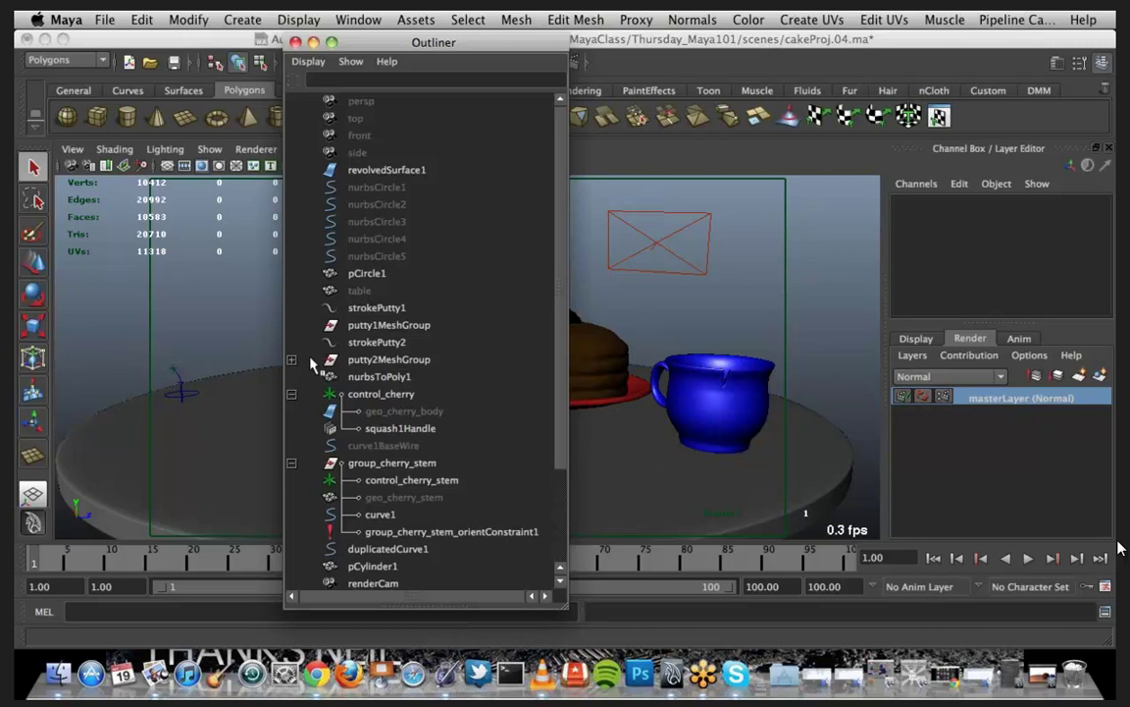
left_click(404, 412)
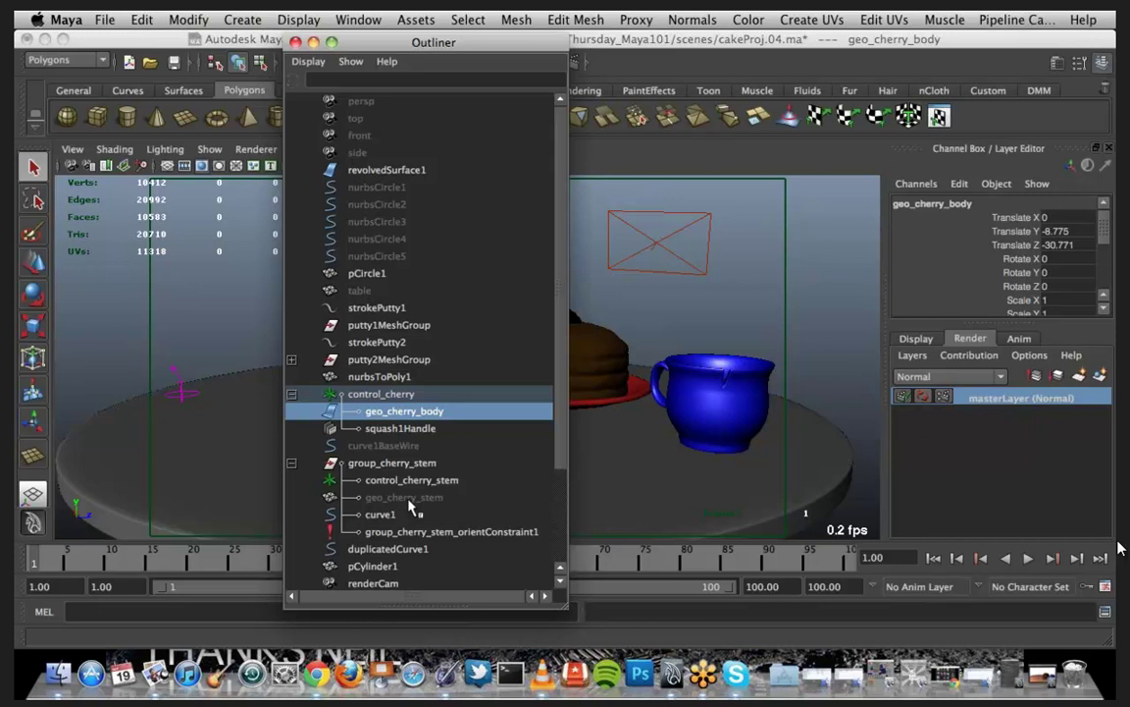
left_click(410, 497, "super")
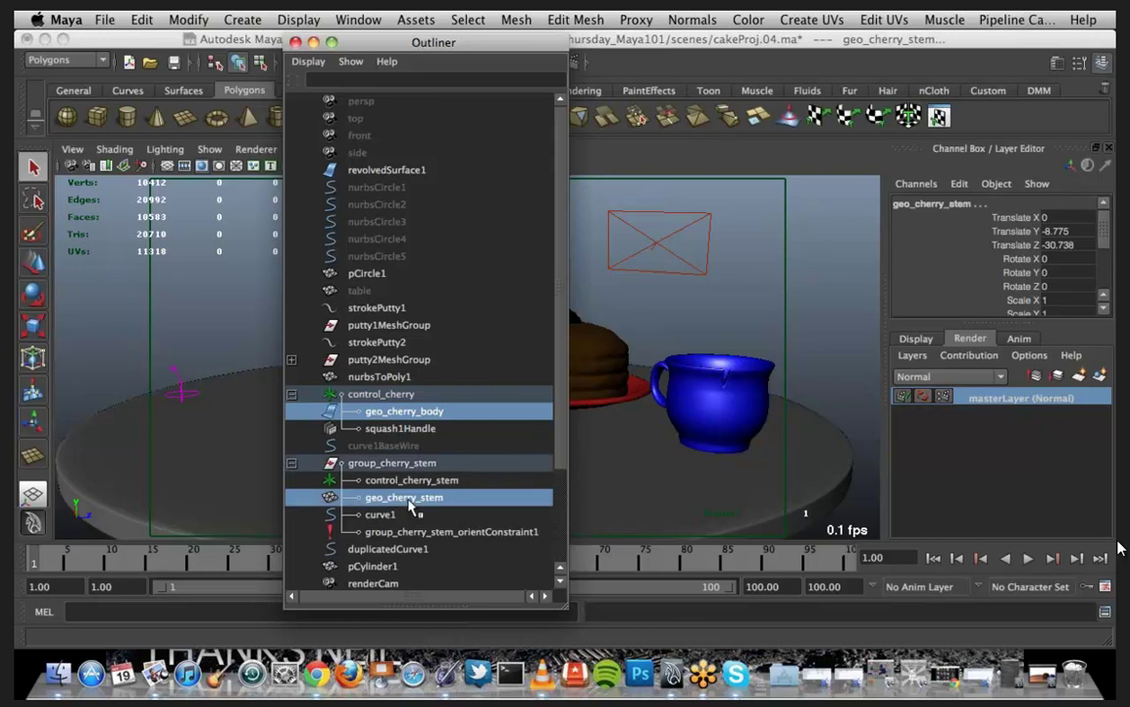
left_click(294, 19)
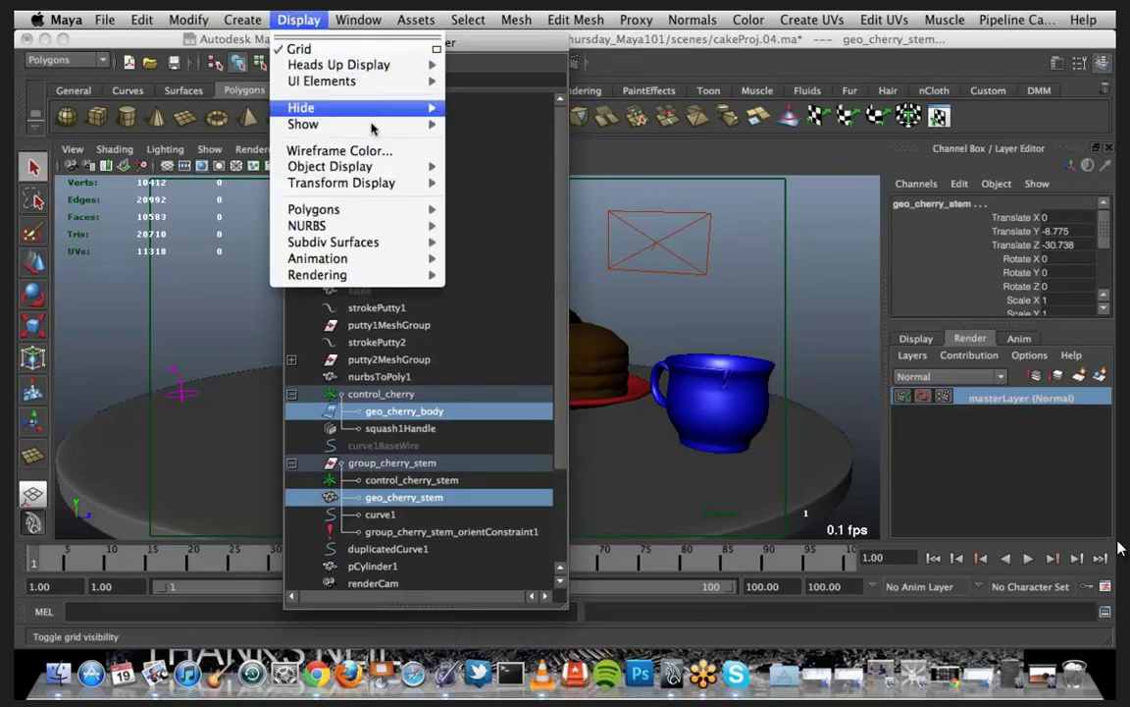
mouse_move(412, 123)
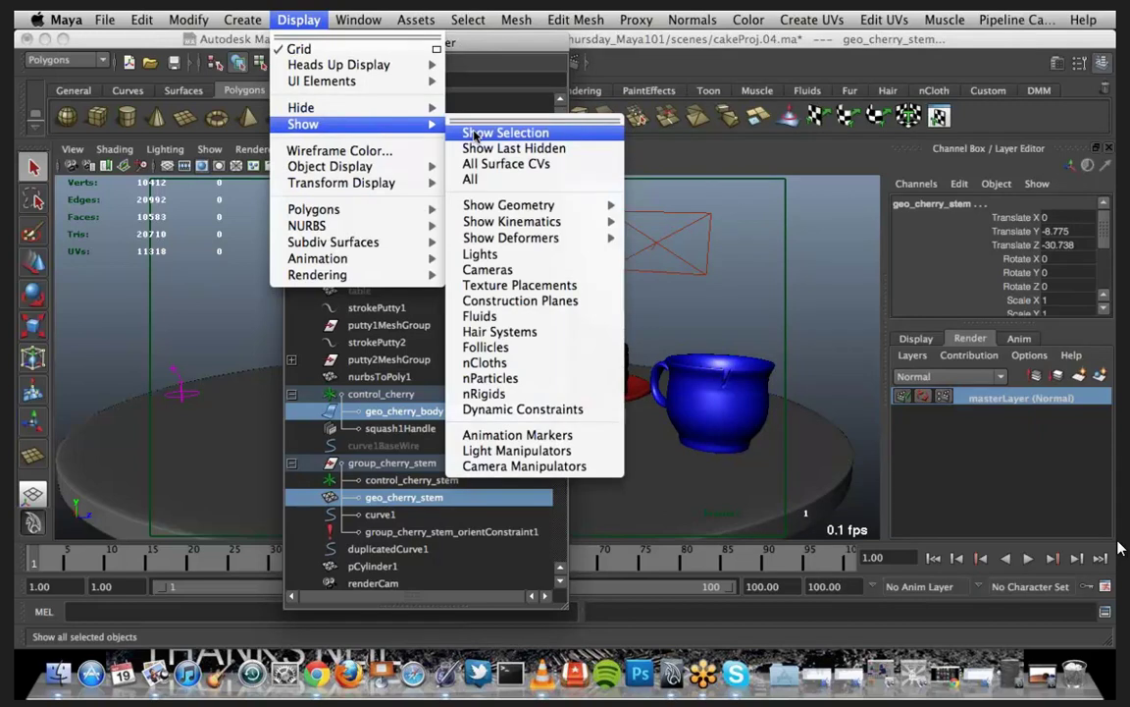
left_click(475, 134)
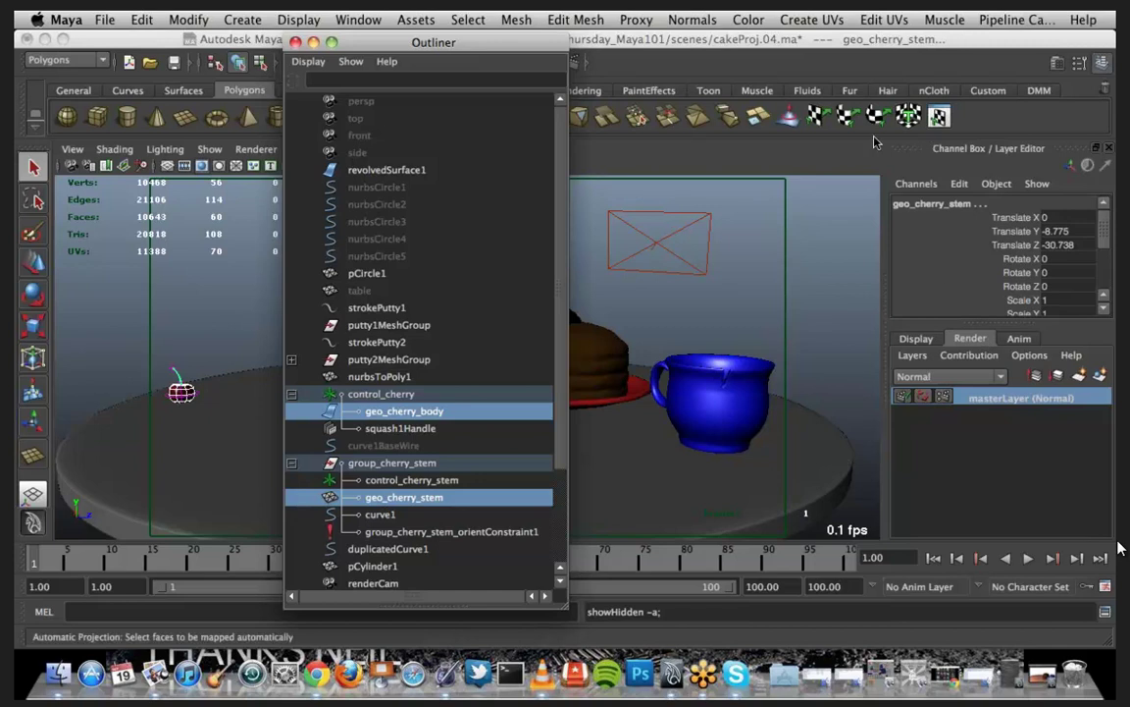
Step: Switch the Layer Editor to list the render layers
left_click(917, 337)
left_click(1023, 339)
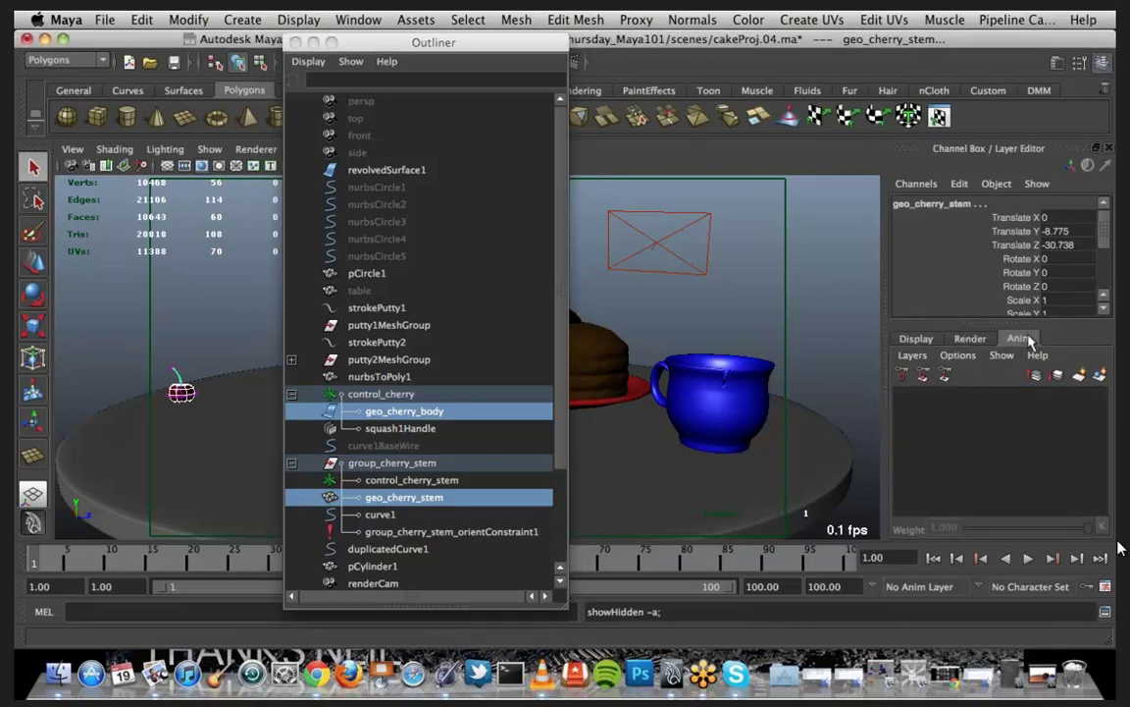
left_click(970, 338)
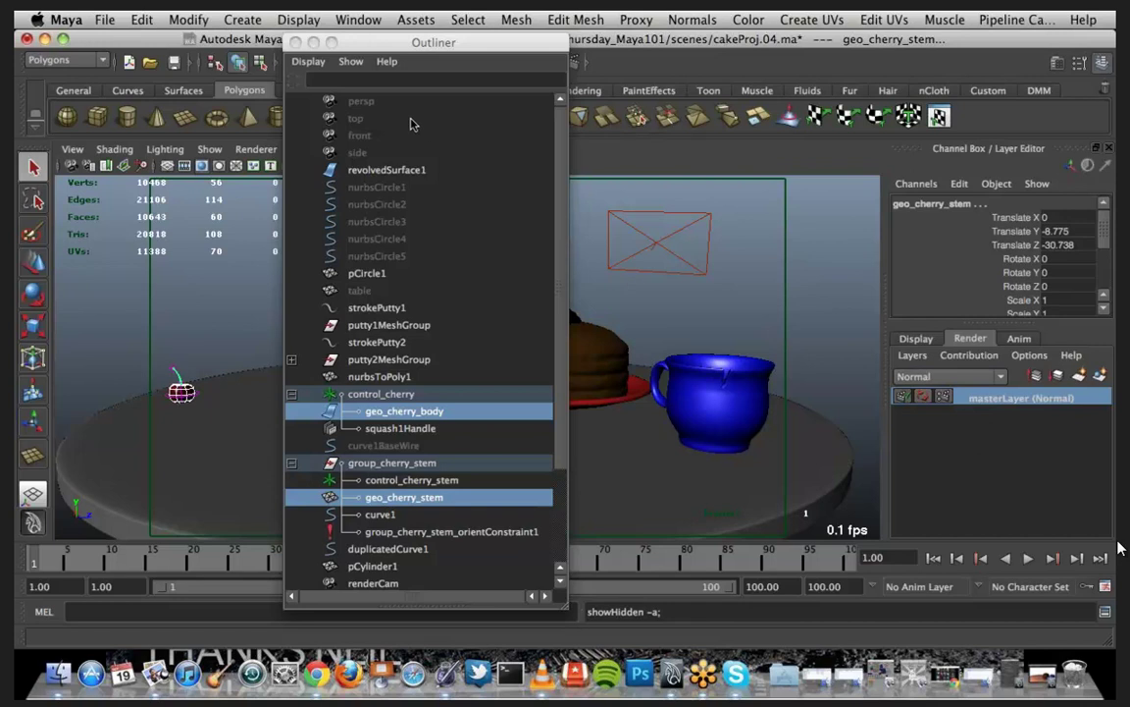
Step: Create a new render layer from all objects, persp through defaultObjectSet
left_click(343, 102)
scroll(434, 271, "down", 3)
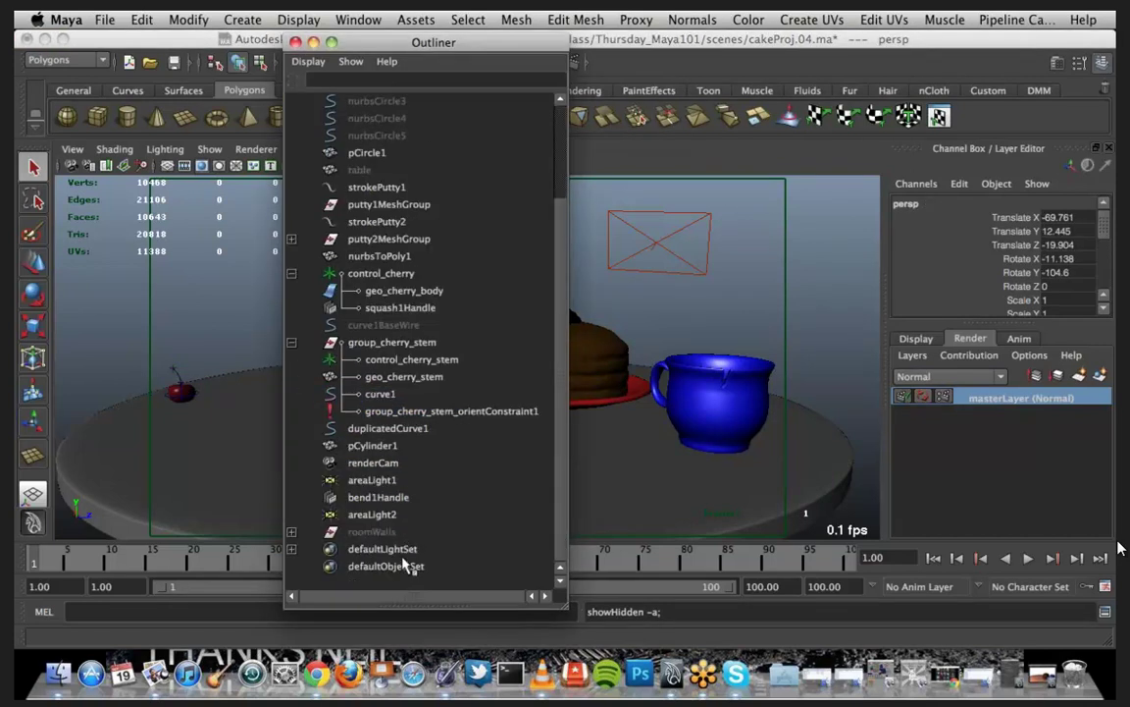
left_click(407, 568, "shift")
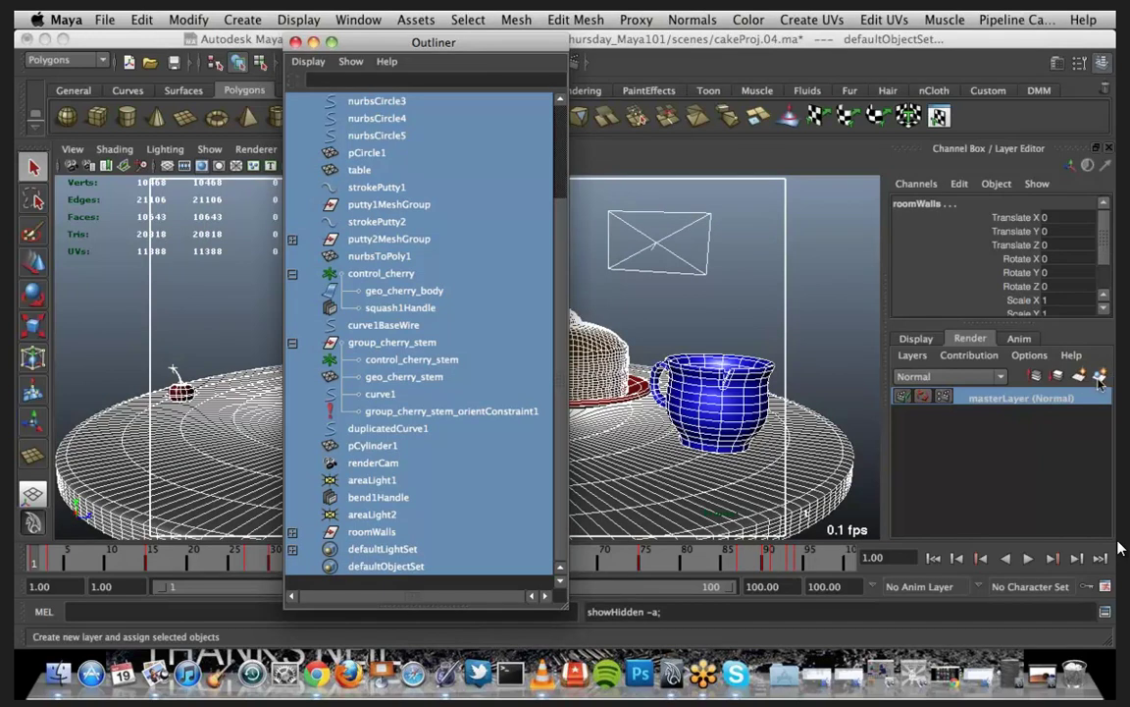
left_click(1100, 378)
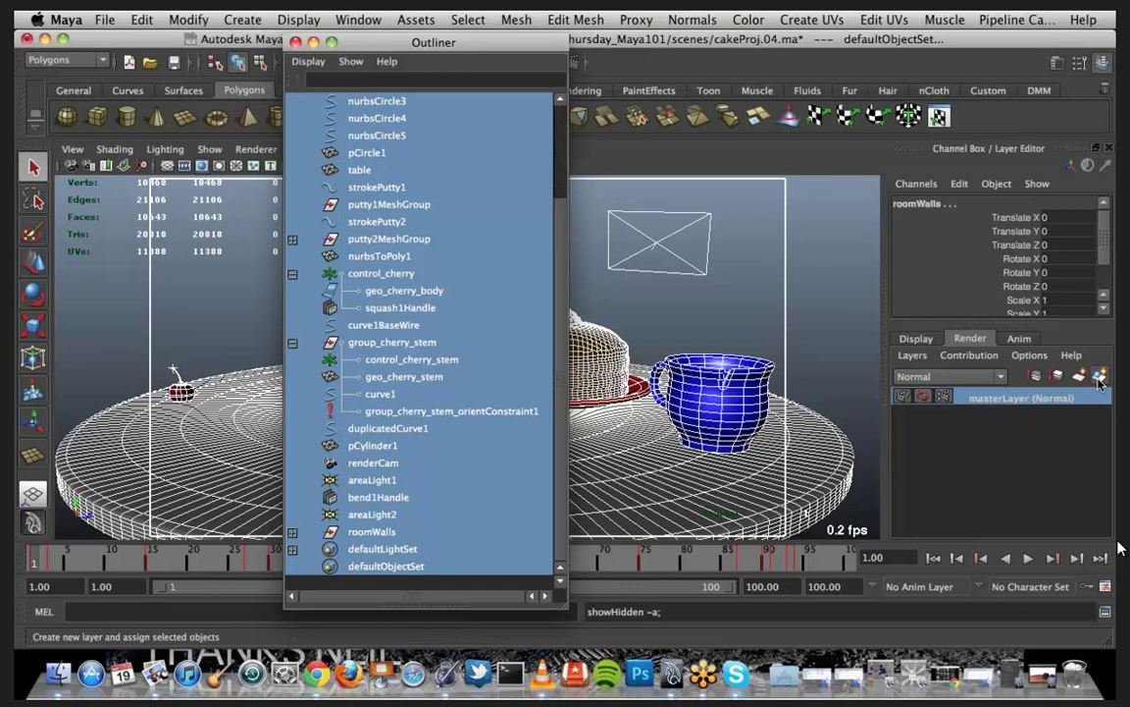
Step: Minimize the Outliner and rename layer1 to cherryAndRefl
left_click(314, 43)
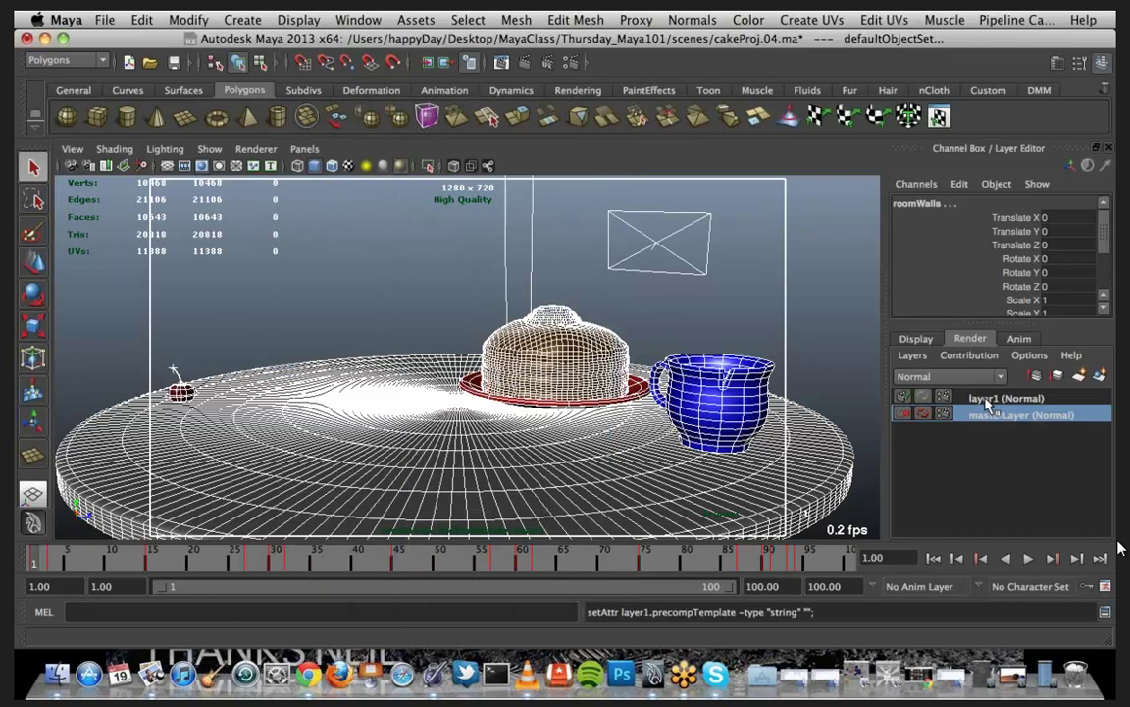
double_click(986, 404)
type("cher")
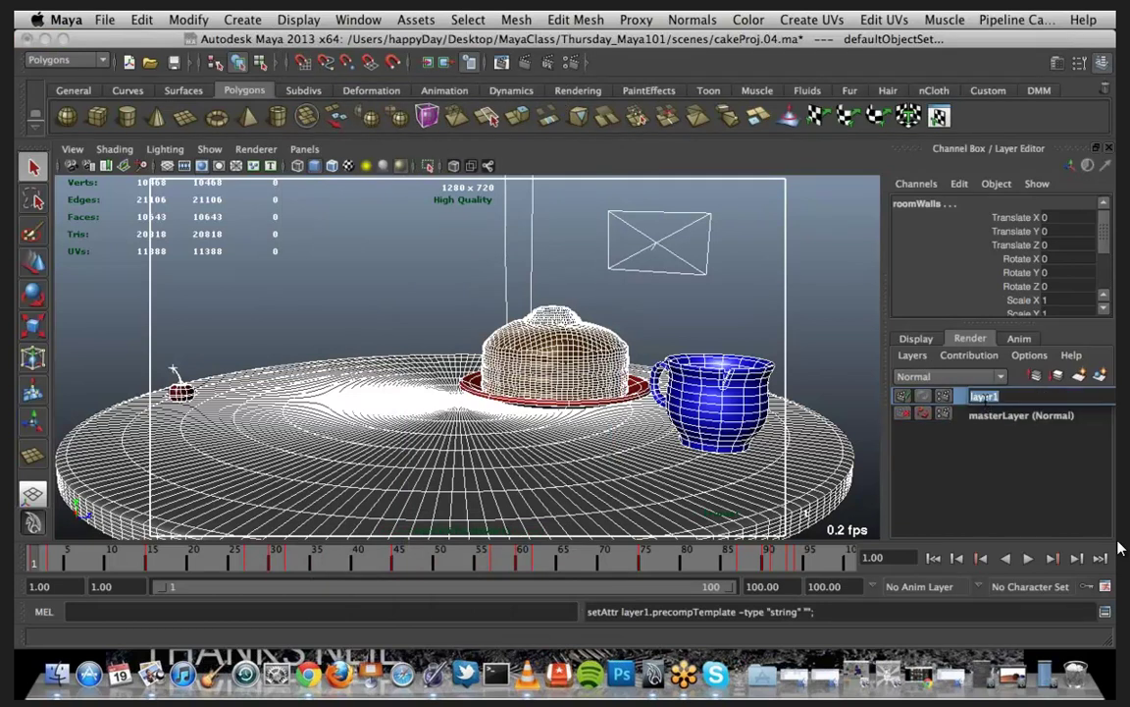
type("ryAndRefl")
key("Return")
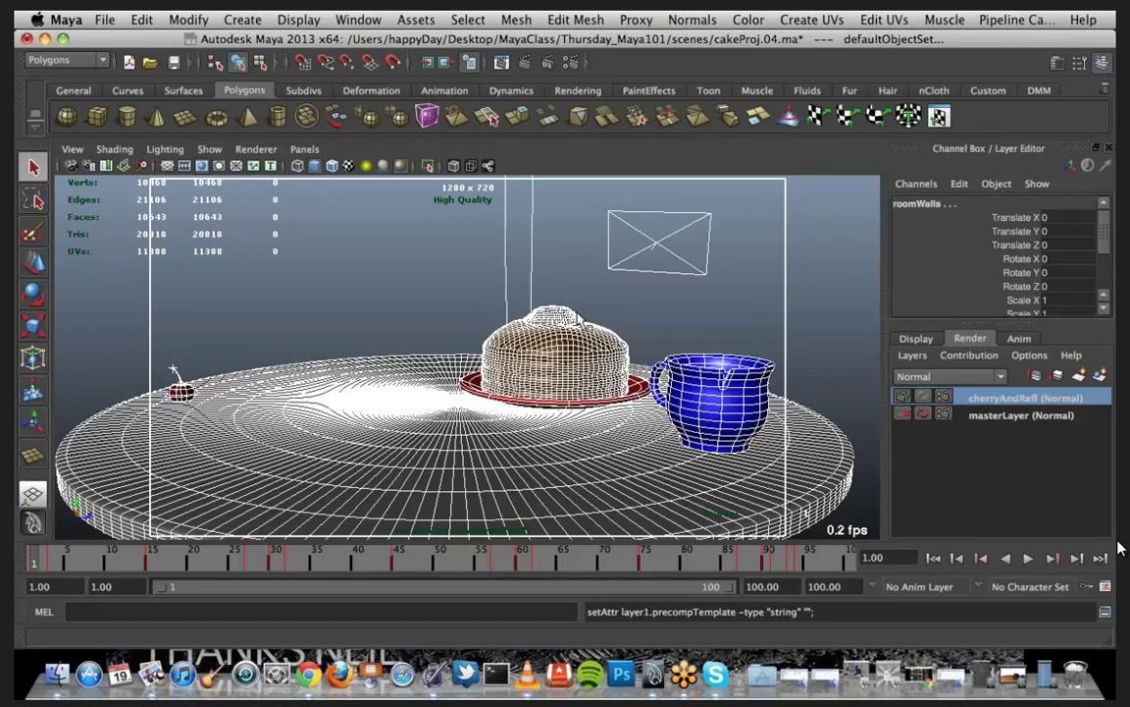
Step: Show the scene smooth-shaded and select the table base disc
left_click(422, 295)
key("5")
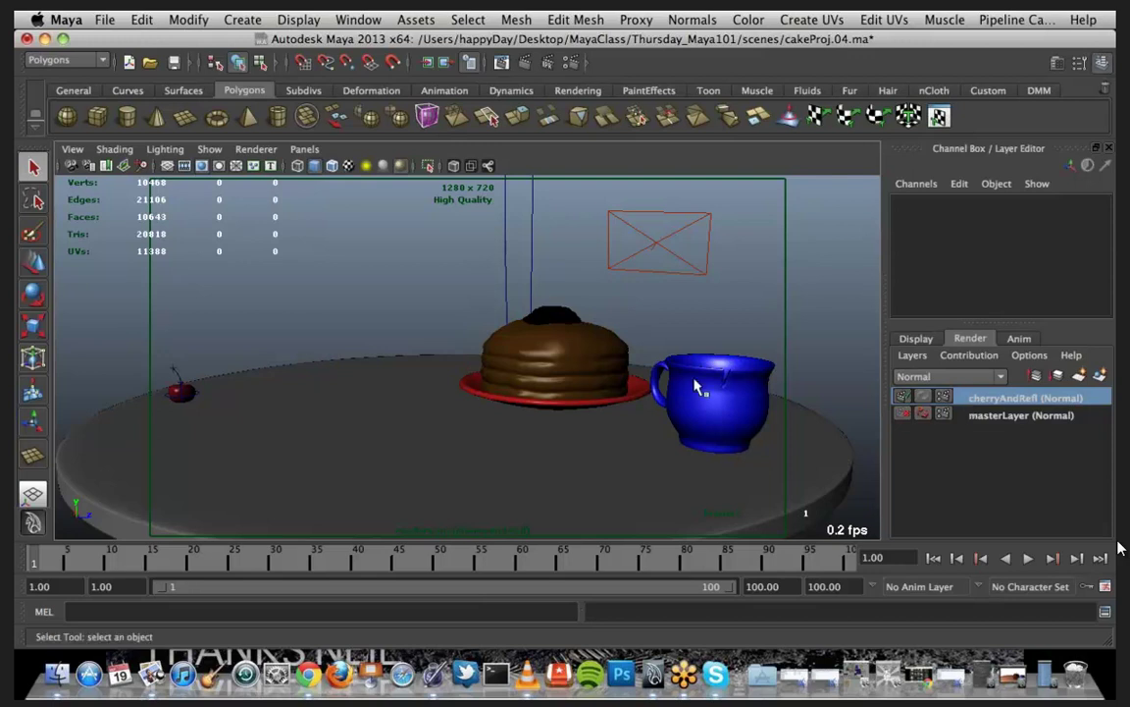
left_click(189, 473)
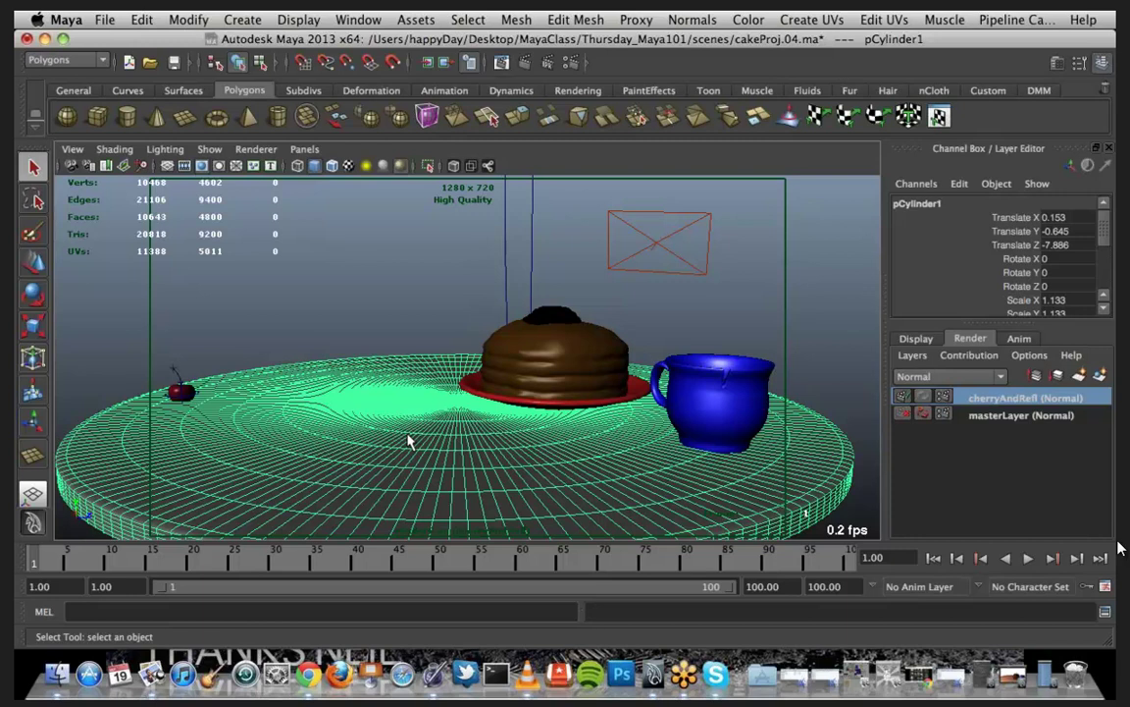
Step: Scrub the cherry animation, stop at frame 1, and open the table disc's Attribute Editor
left_click(54, 564)
left_click_drag(54, 564, 83, 562)
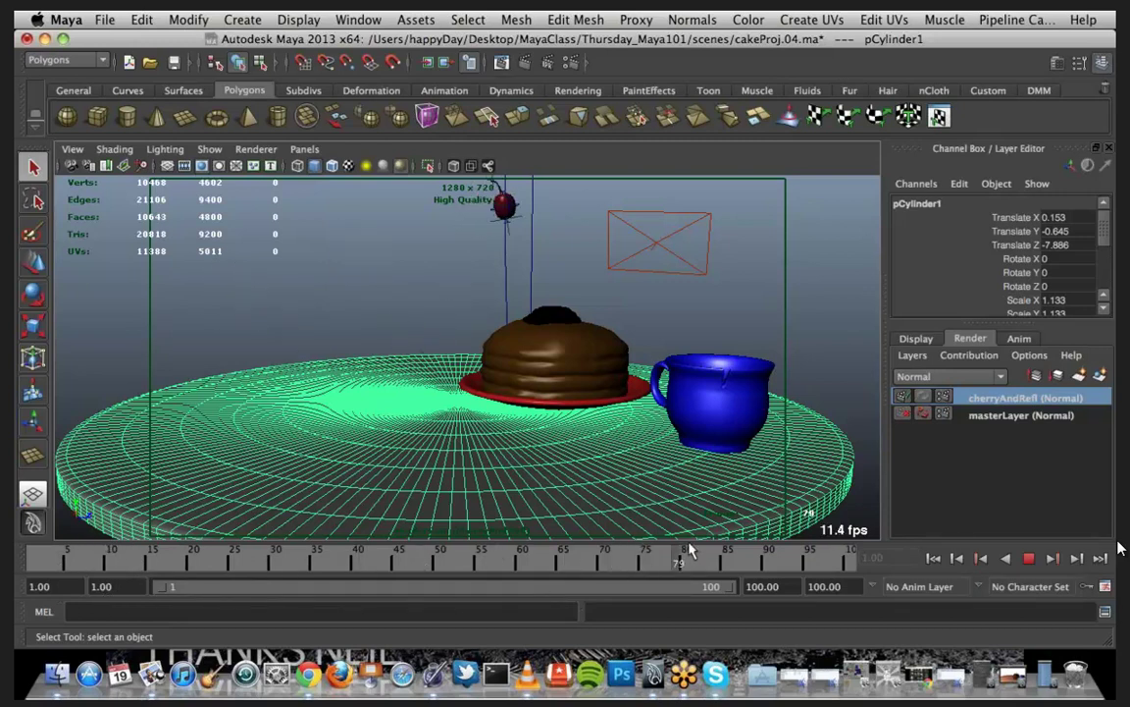
left_click(934, 558)
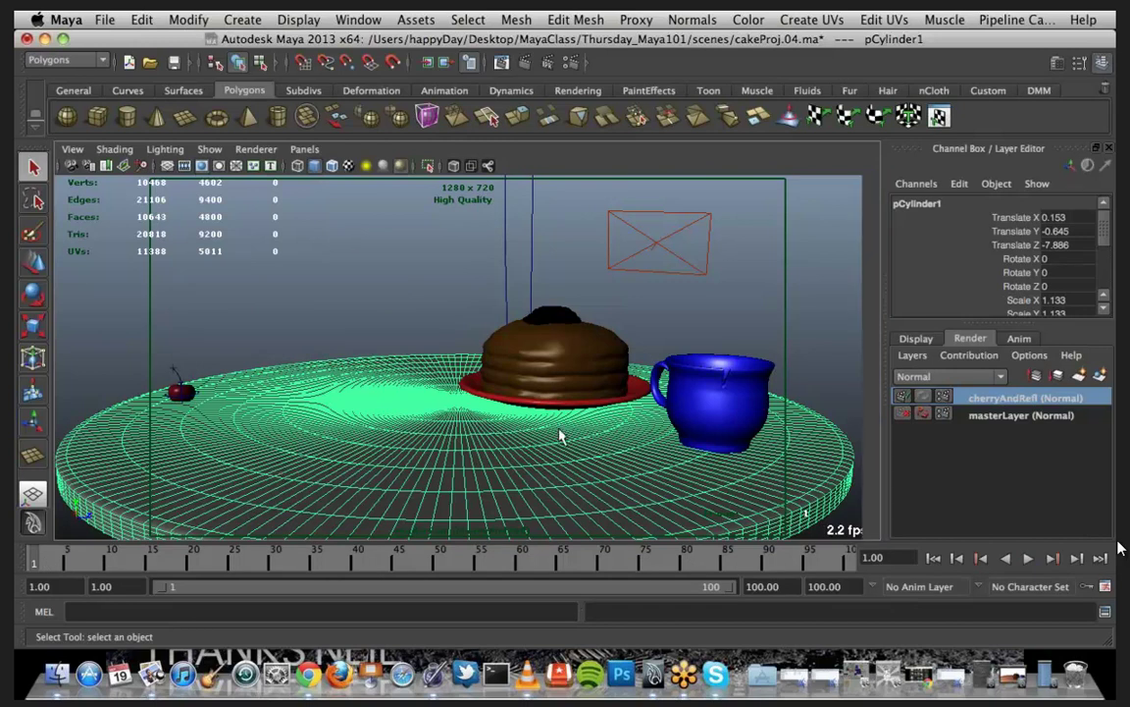
key("ctrl+a")
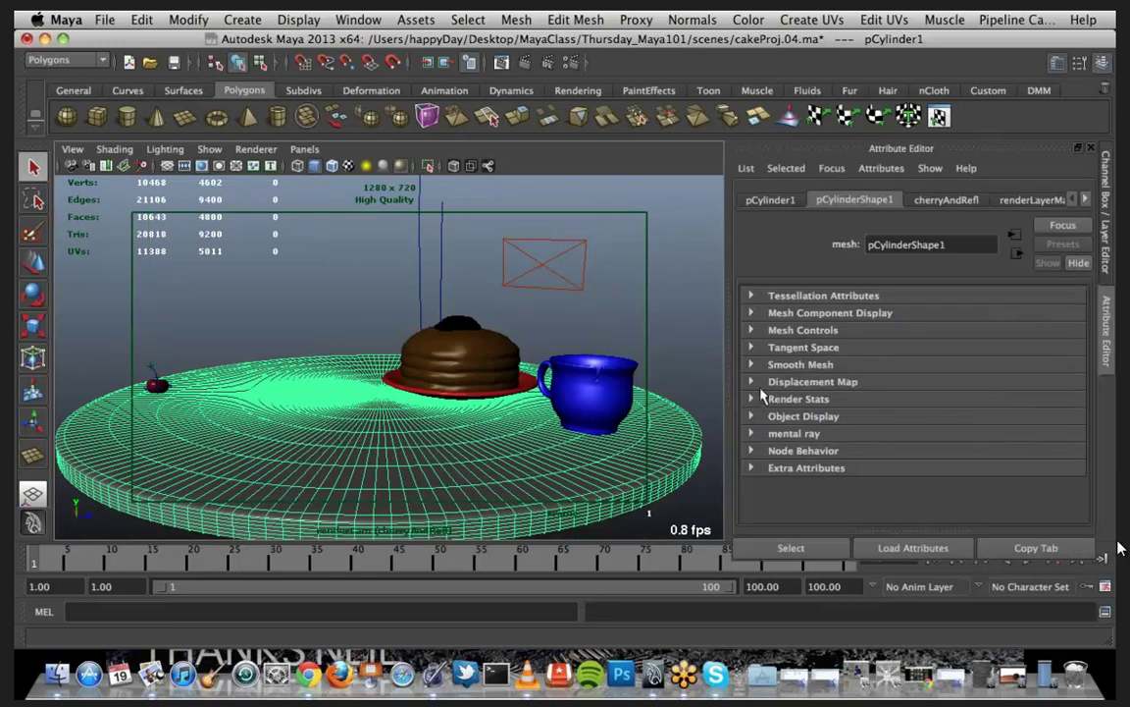
Step: Turn off Primary Visibility and Visible In Refractions in the table's Render Stats
left_click(752, 399)
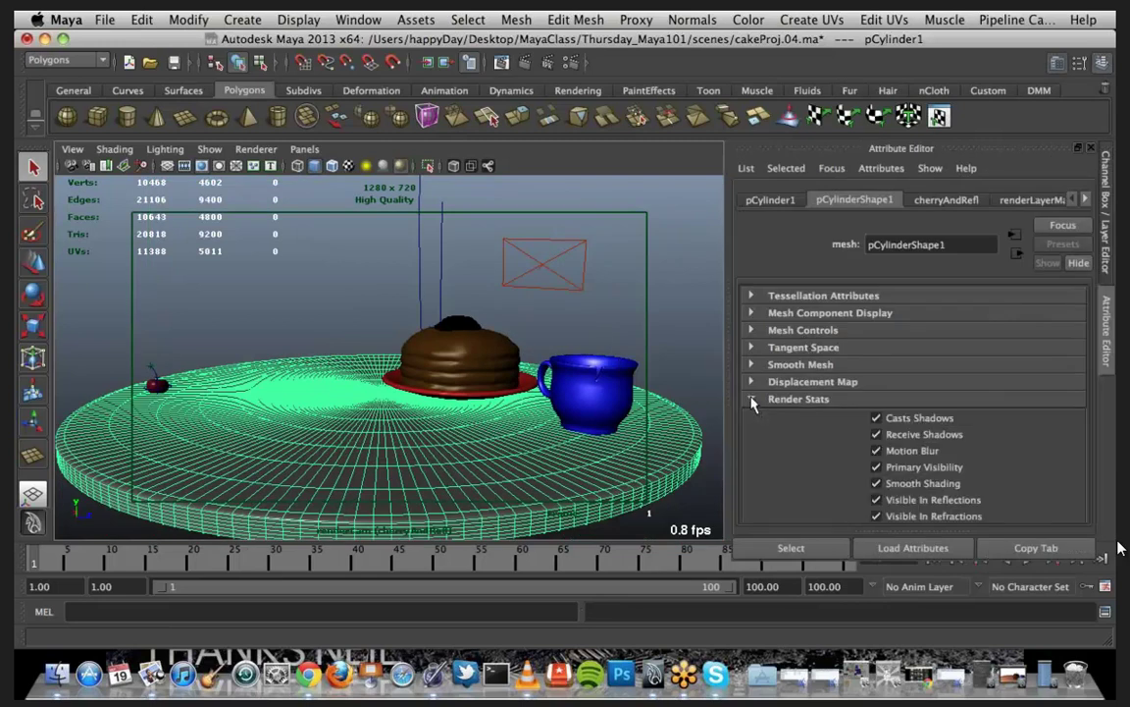
scroll(981, 432, "down", 5)
scroll(1040, 453, "up", 2)
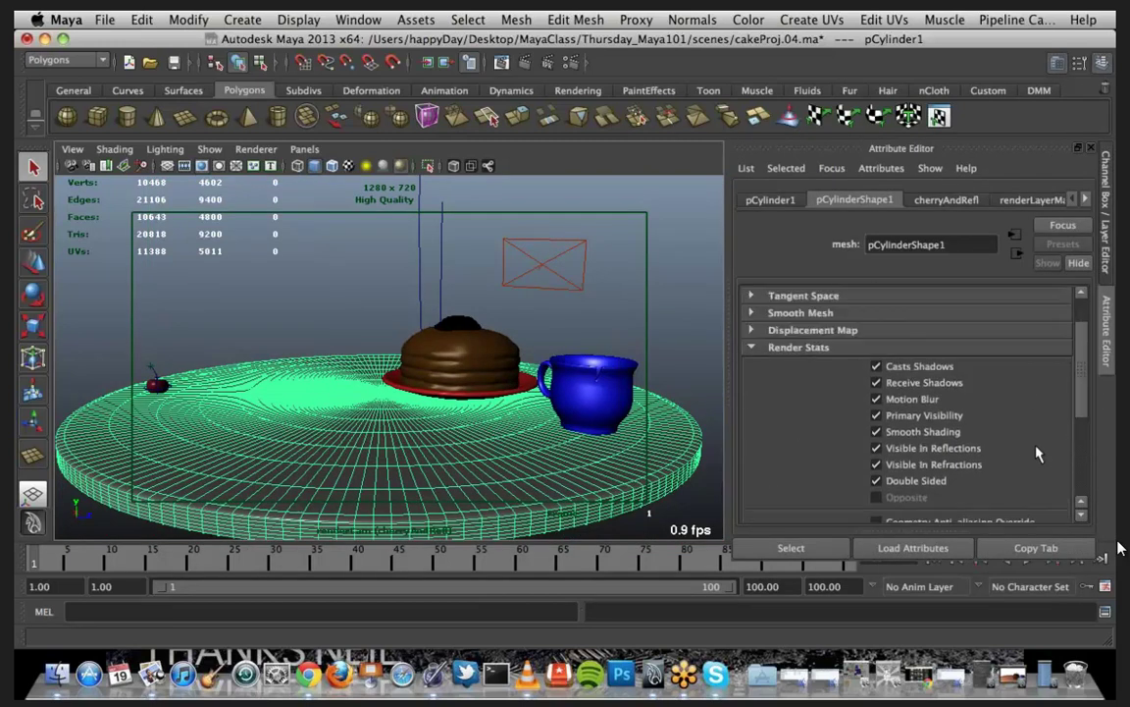
scroll(1039, 454, "down", 2)
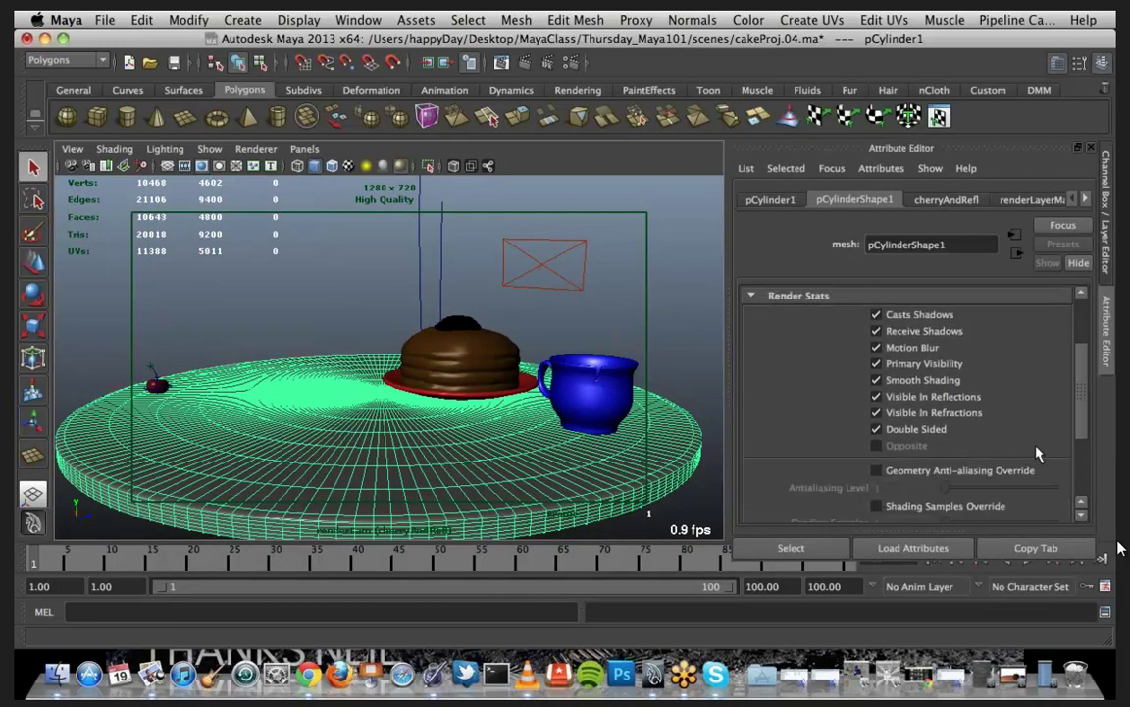
left_click(876, 364)
left_click(876, 414)
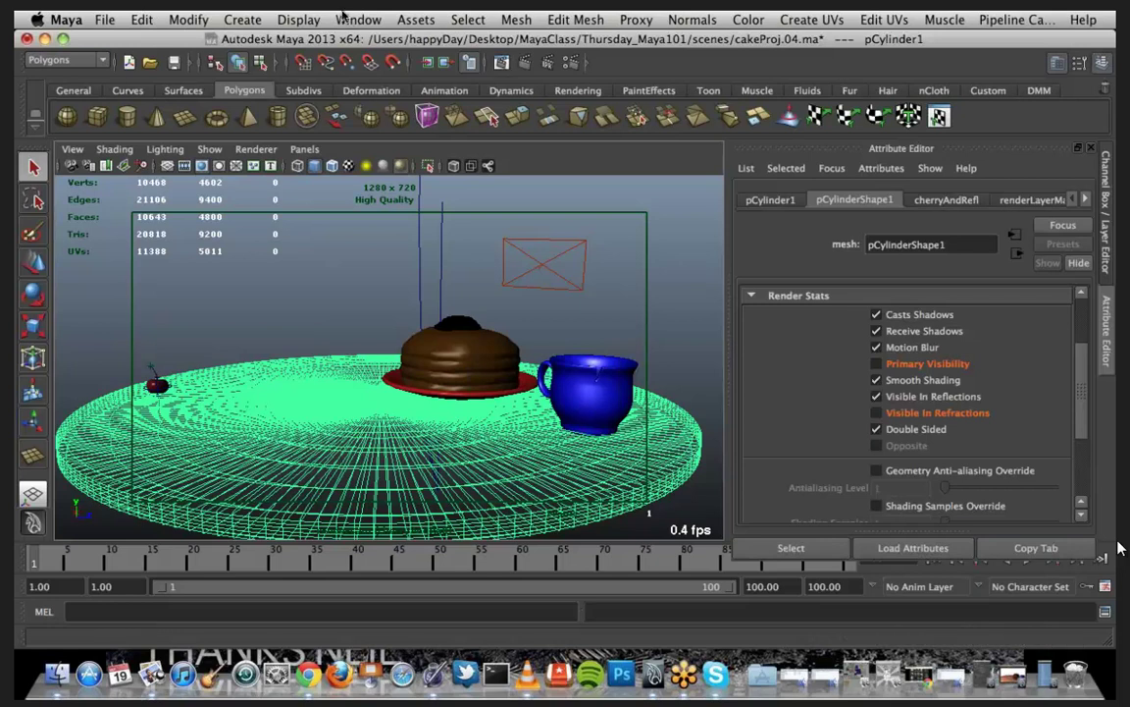
Step: Open the Hypershade and resize it so the viewport stays visible
left_click(360, 20)
mouse_move(420, 64)
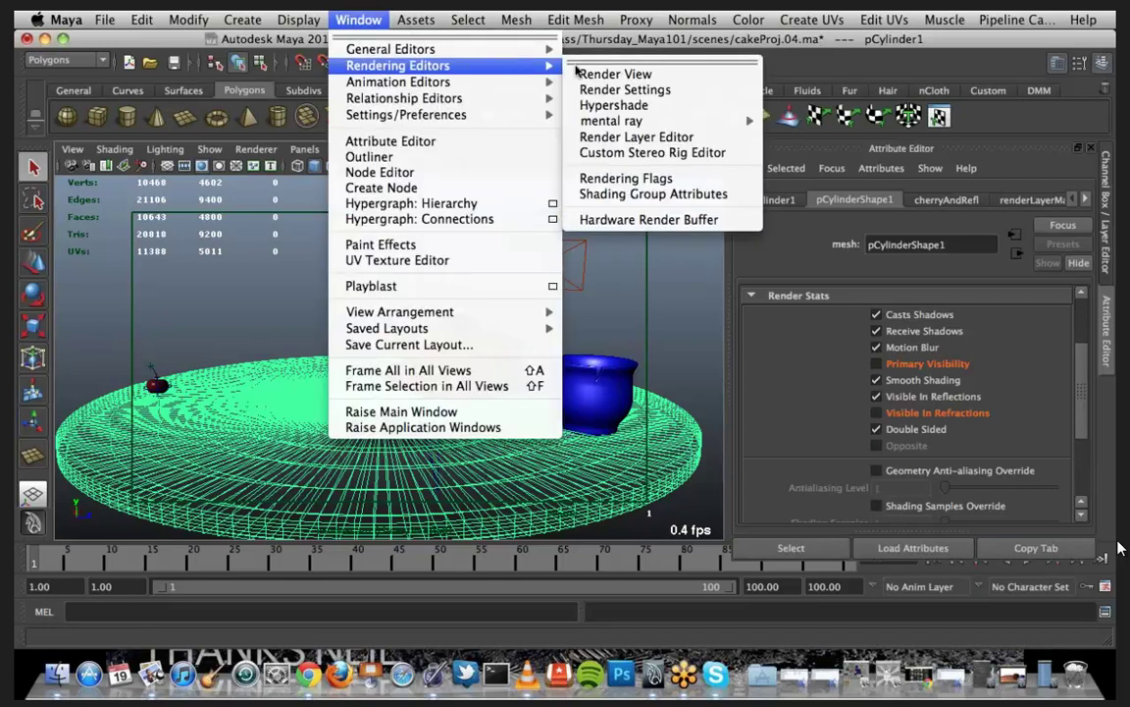
left_click(616, 105)
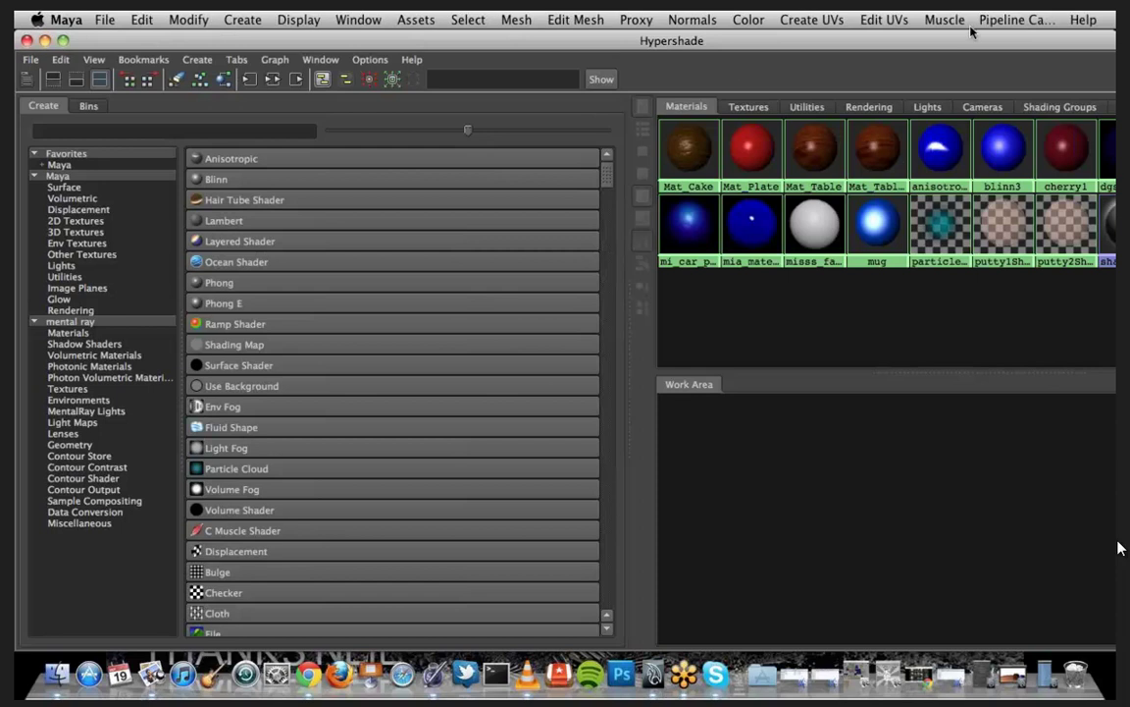
left_click_drag(961, 43, 661, 40)
left_click_drag(1008, 651, 952, 651)
left_click_drag(859, 650, 649, 601)
left_click_drag(440, 40, 817, 37)
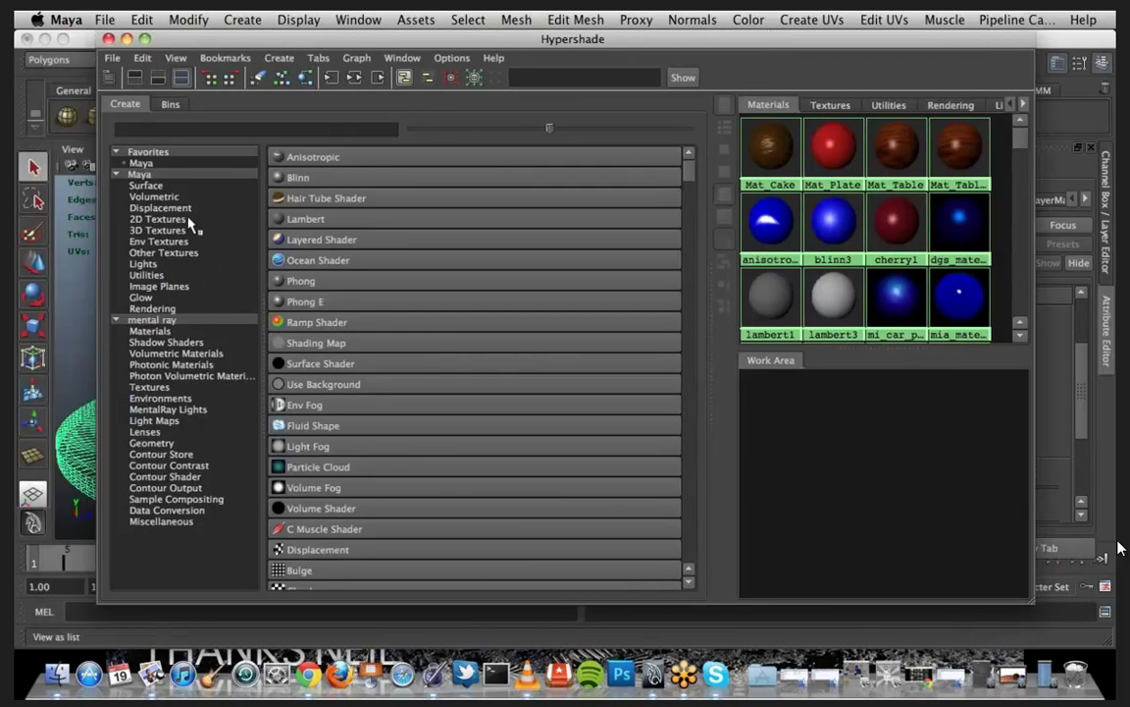
Step: Create a Use Background material from the Favorites > Maya node list
left_click(177, 163)
left_click(181, 162)
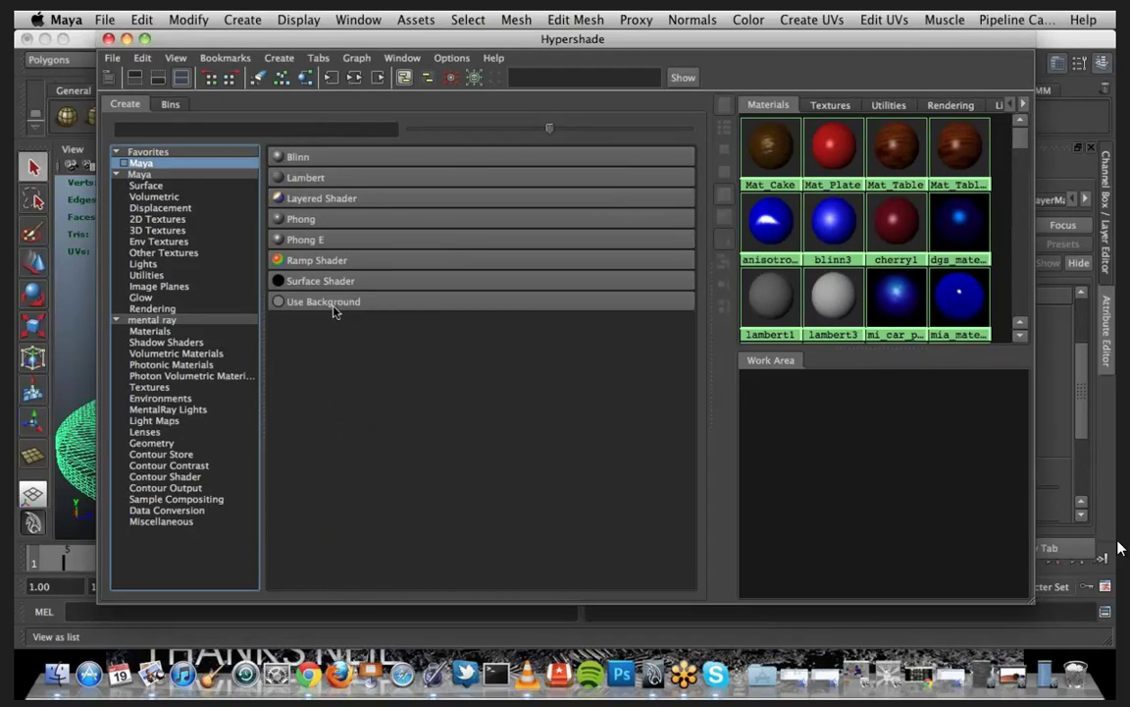
left_click(333, 306)
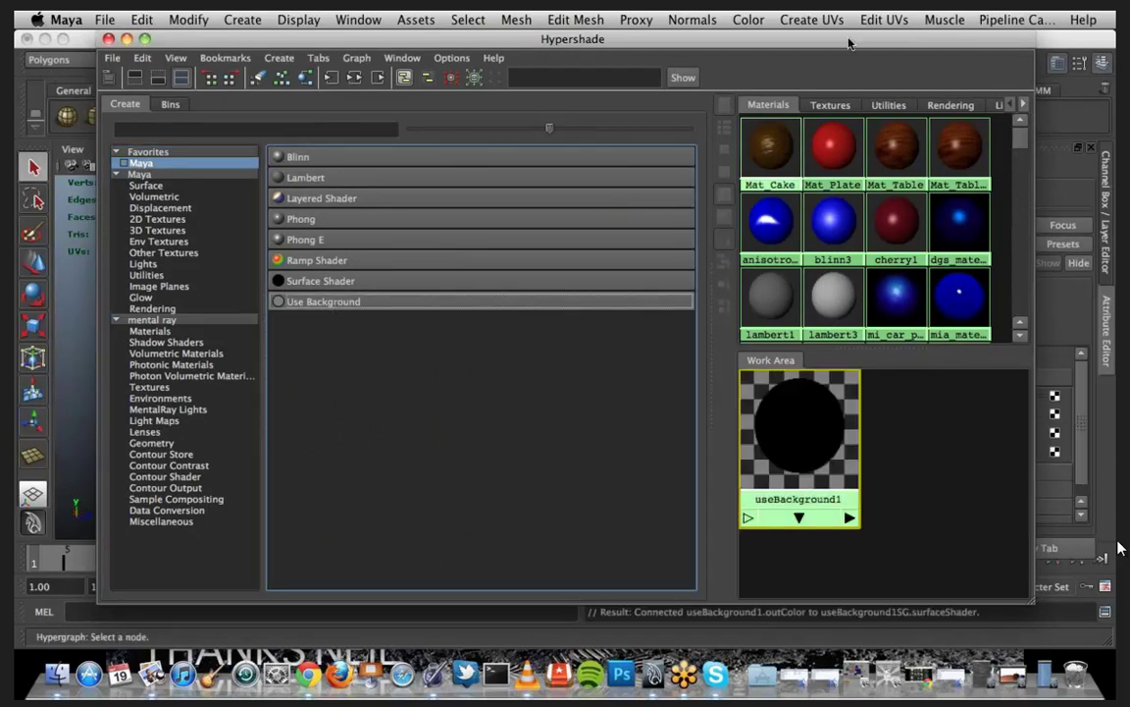
left_click_drag(830, 48, 489, 73)
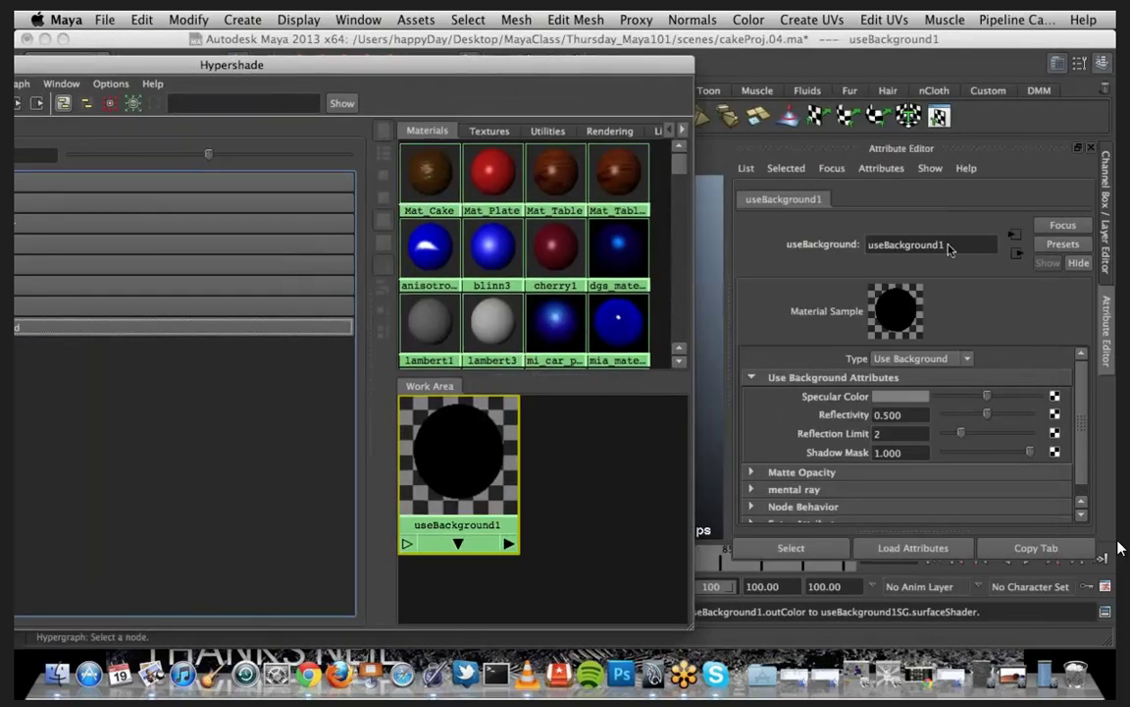
Step: Rename useBackground1 to holdOut and set Reflectivity, Reflection Limit and Shadow Mask to 0
left_click(943, 246)
type("holdOut")
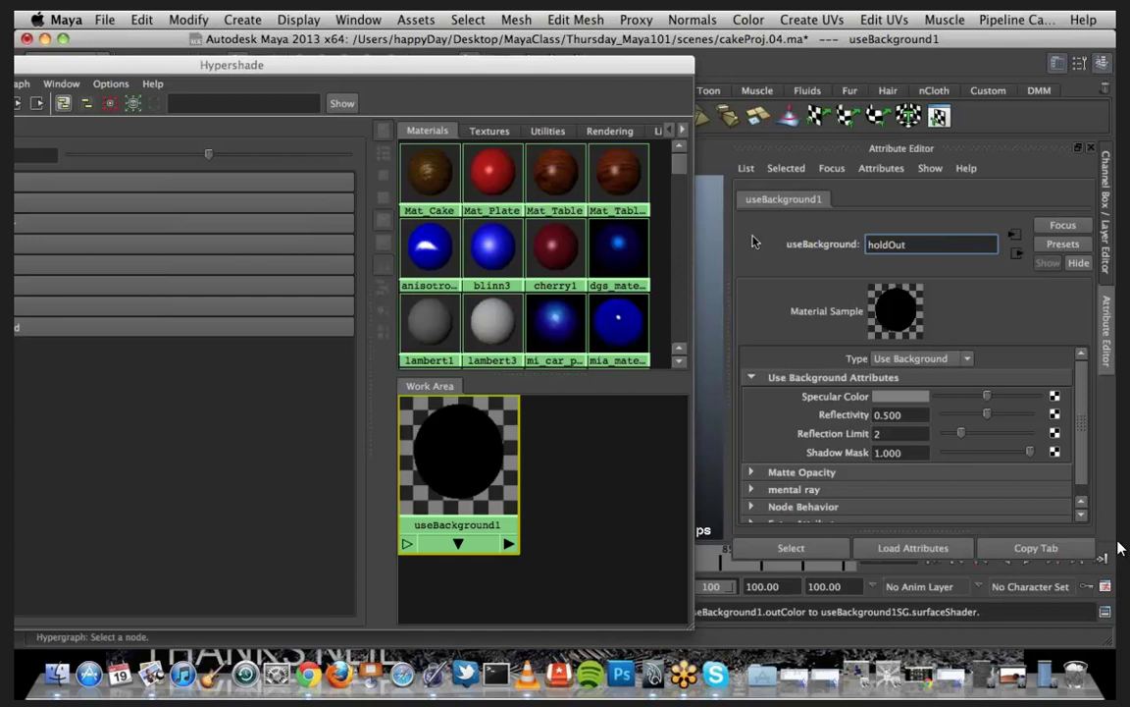
key("Return")
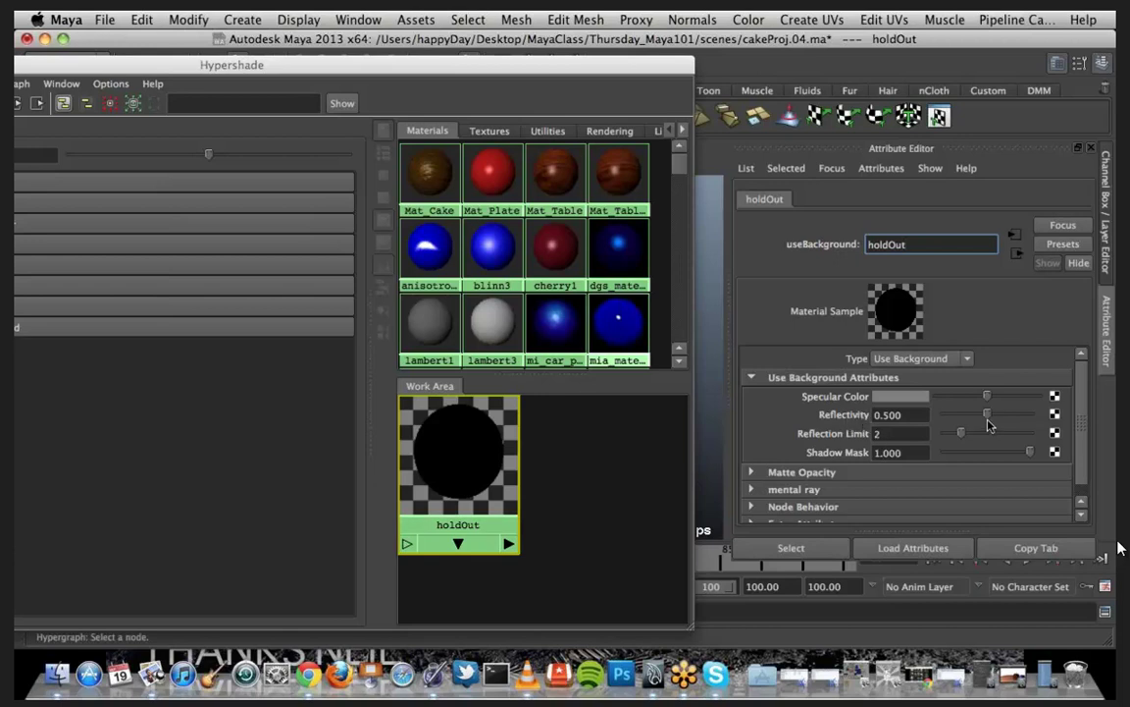
left_click_drag(987, 417, 944, 416)
left_click_drag(962, 434, 944, 434)
left_click_drag(1030, 453, 944, 454)
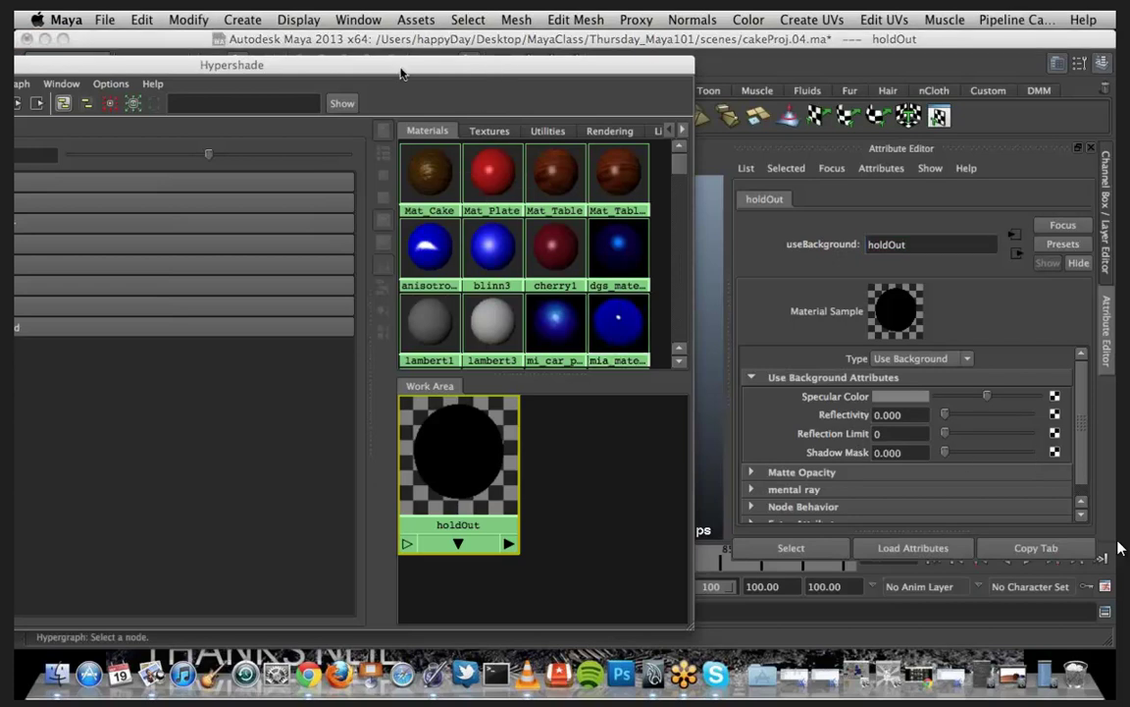
left_click_drag(498, 73, 159, 85)
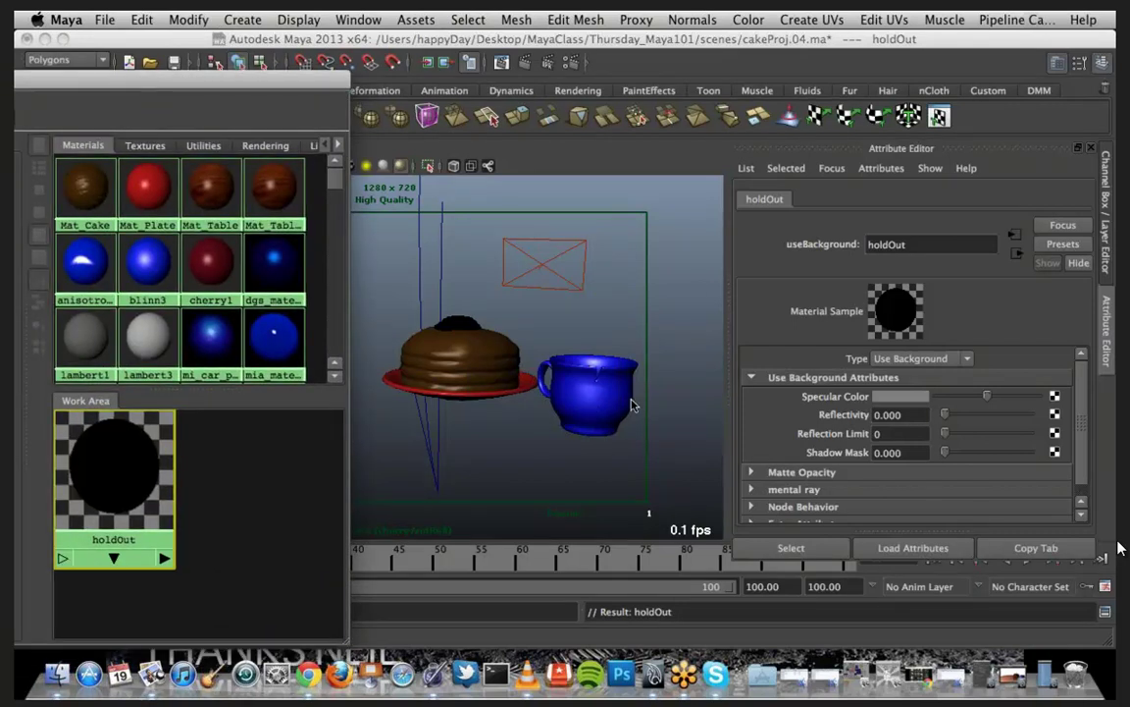
Step: Assign the holdOut material to the selected objects and minimize the Hypershade
left_click(538, 374)
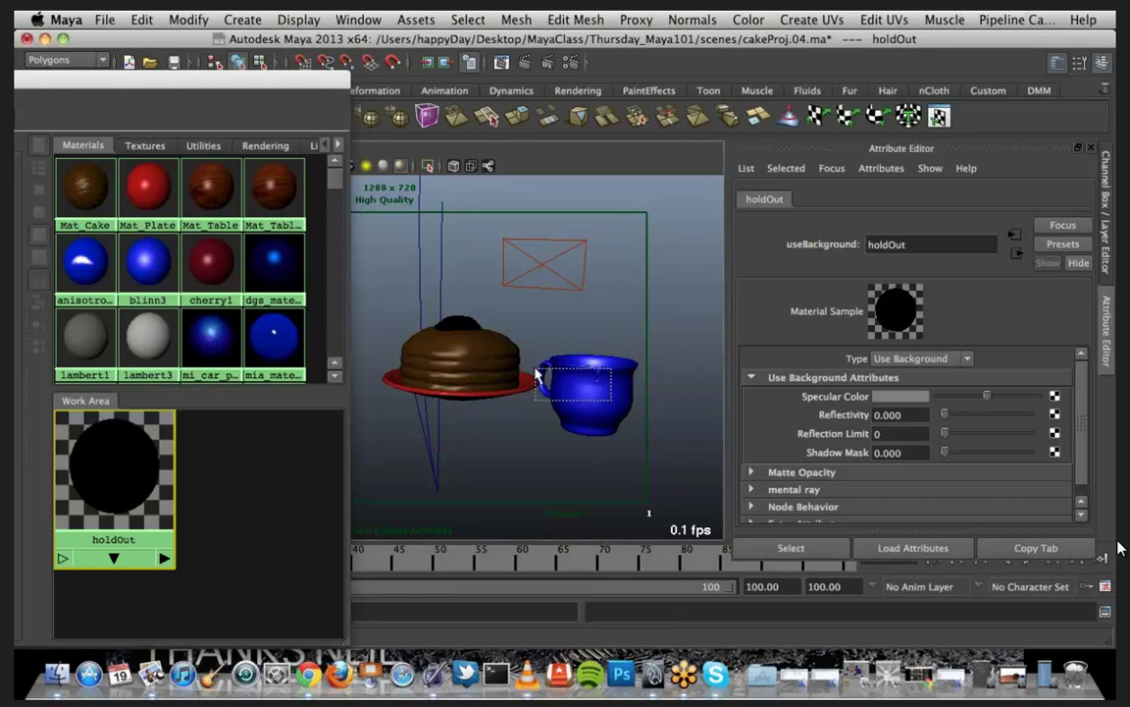
left_click(454, 321)
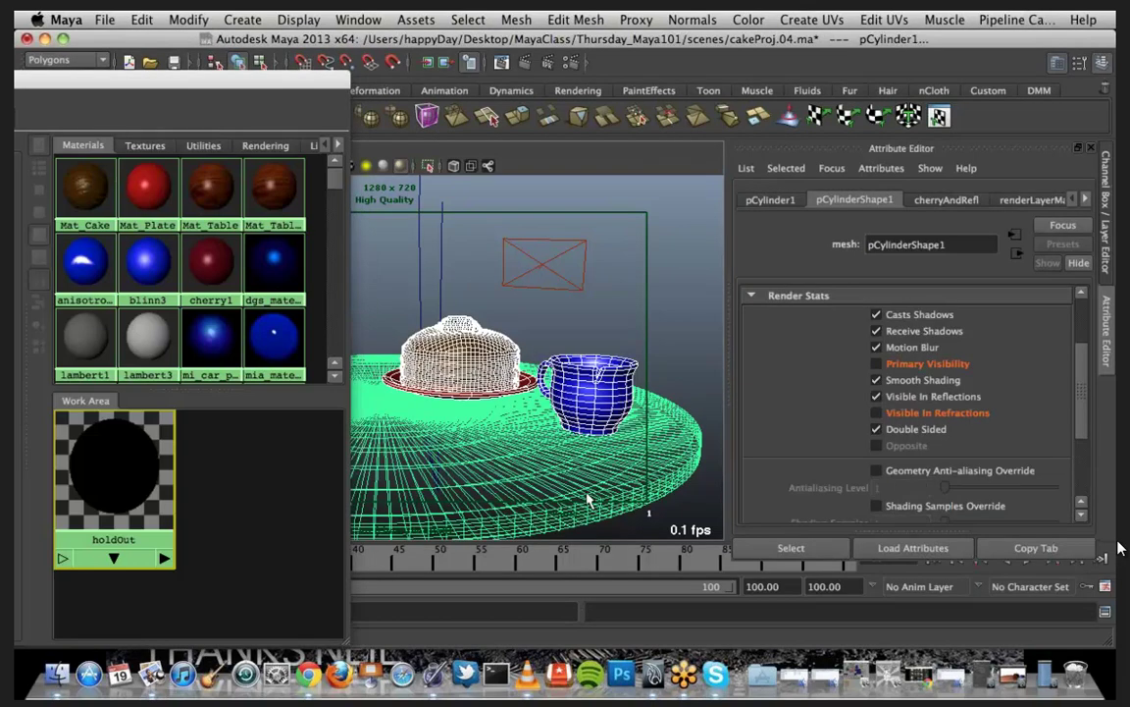
key("ctrl+h")
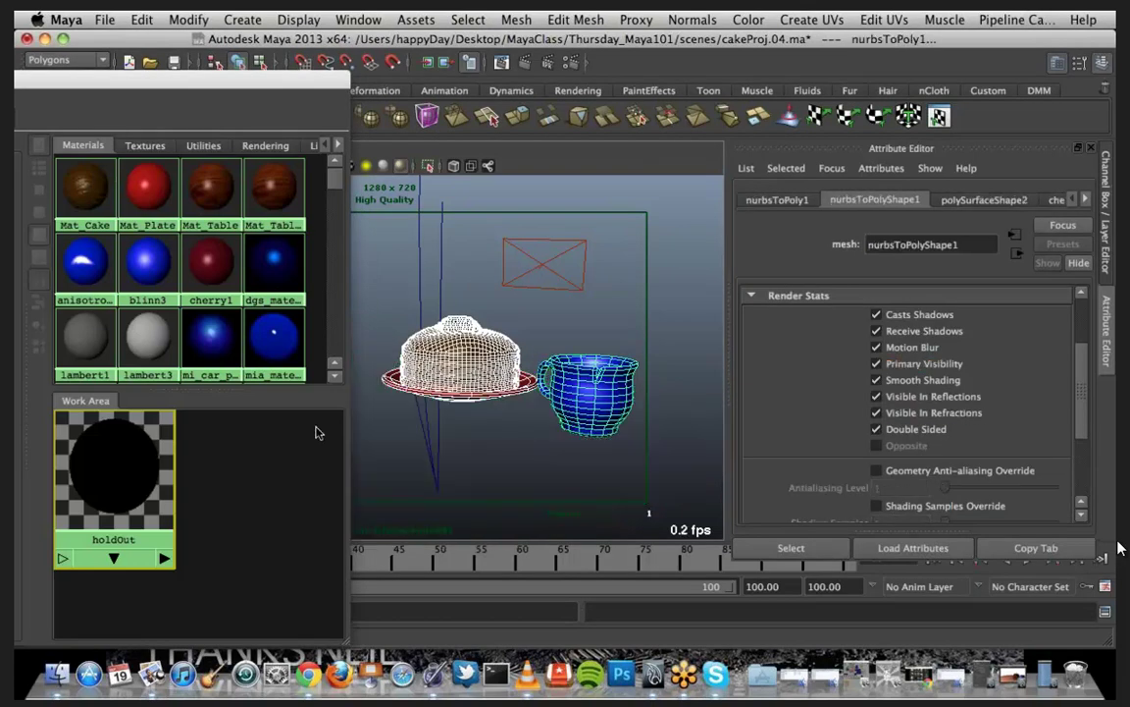
right_click_drag(297, 460, 266, 421)
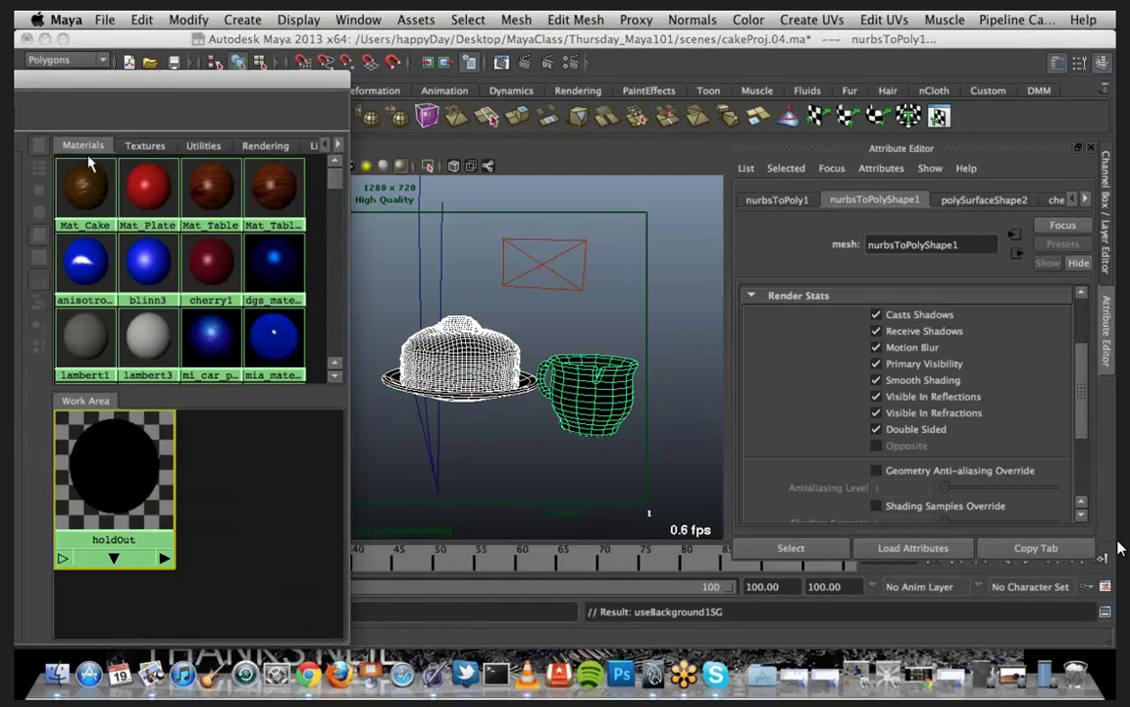
left_click(79, 84)
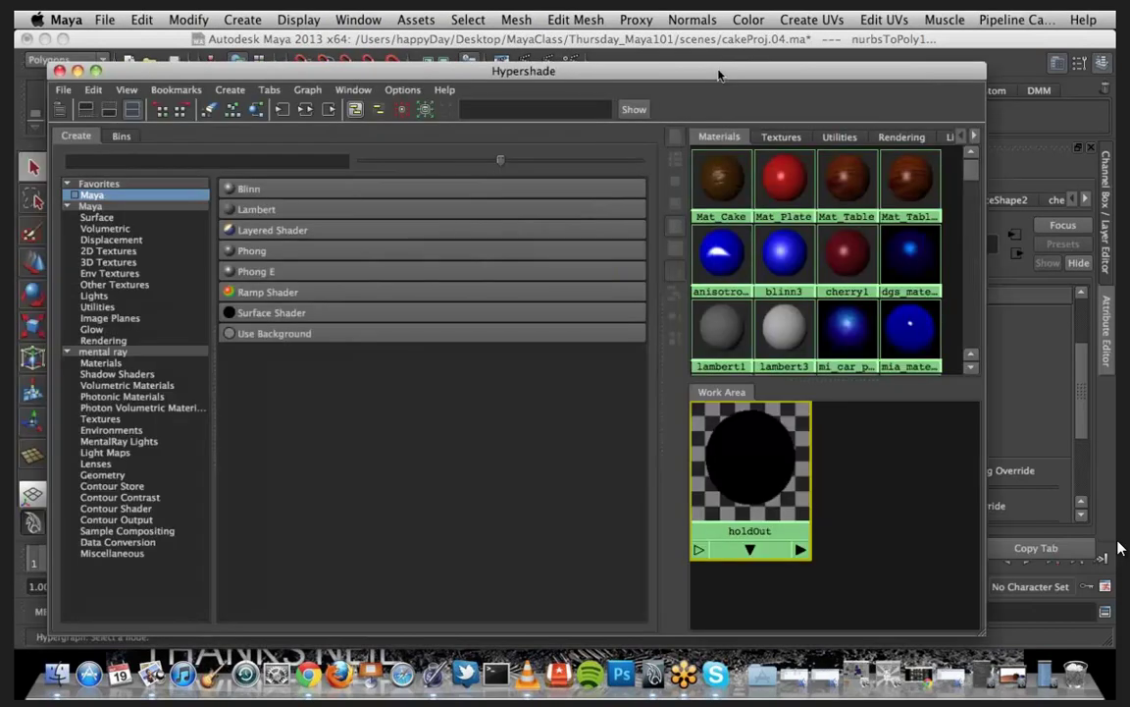
double_click(720, 75)
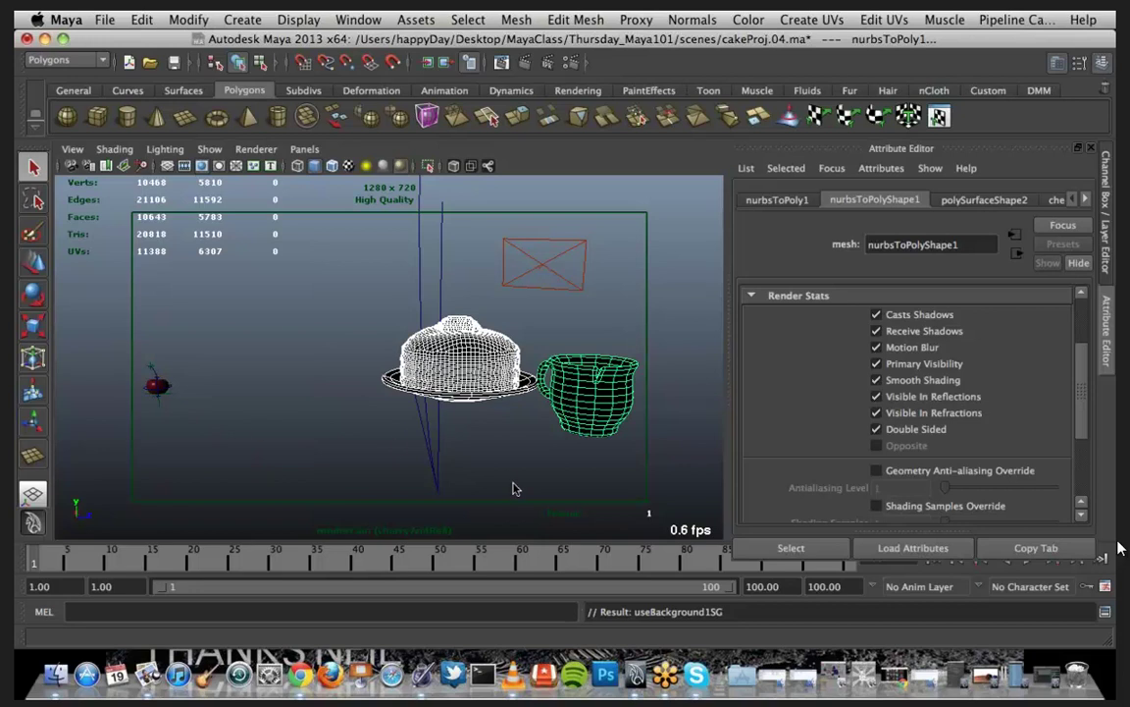
Step: Turn off Visible In Refractions on pCylinder1 and reopen the last render
left_click(346, 430)
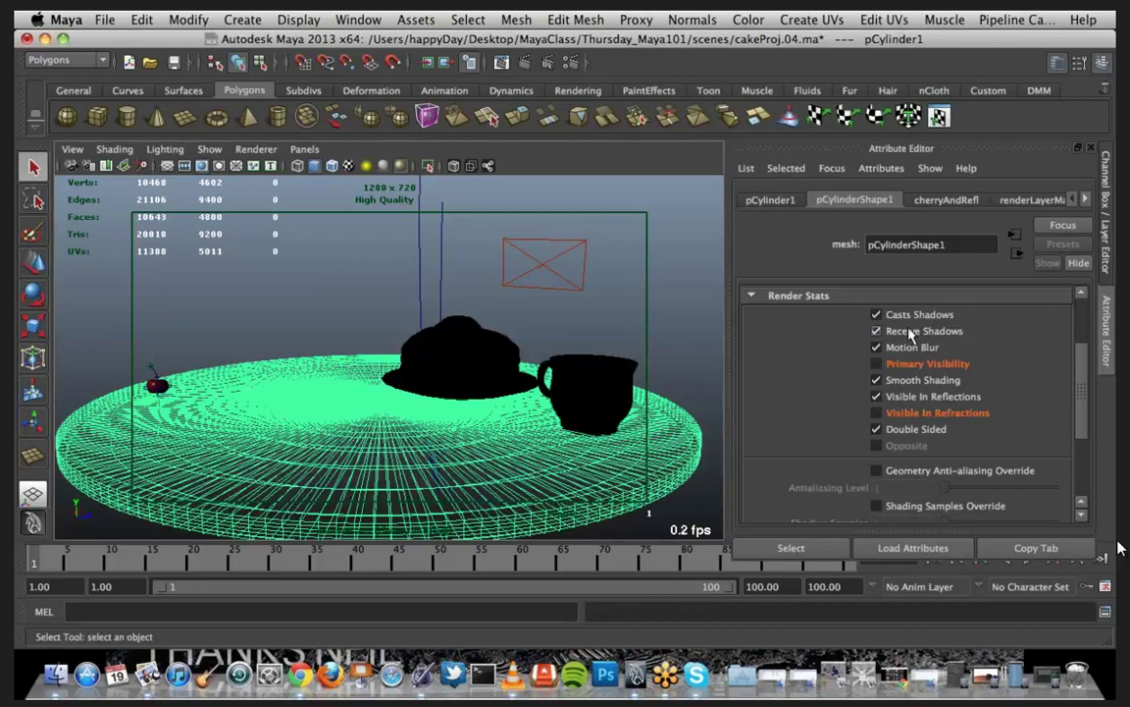
left_click(901, 413)
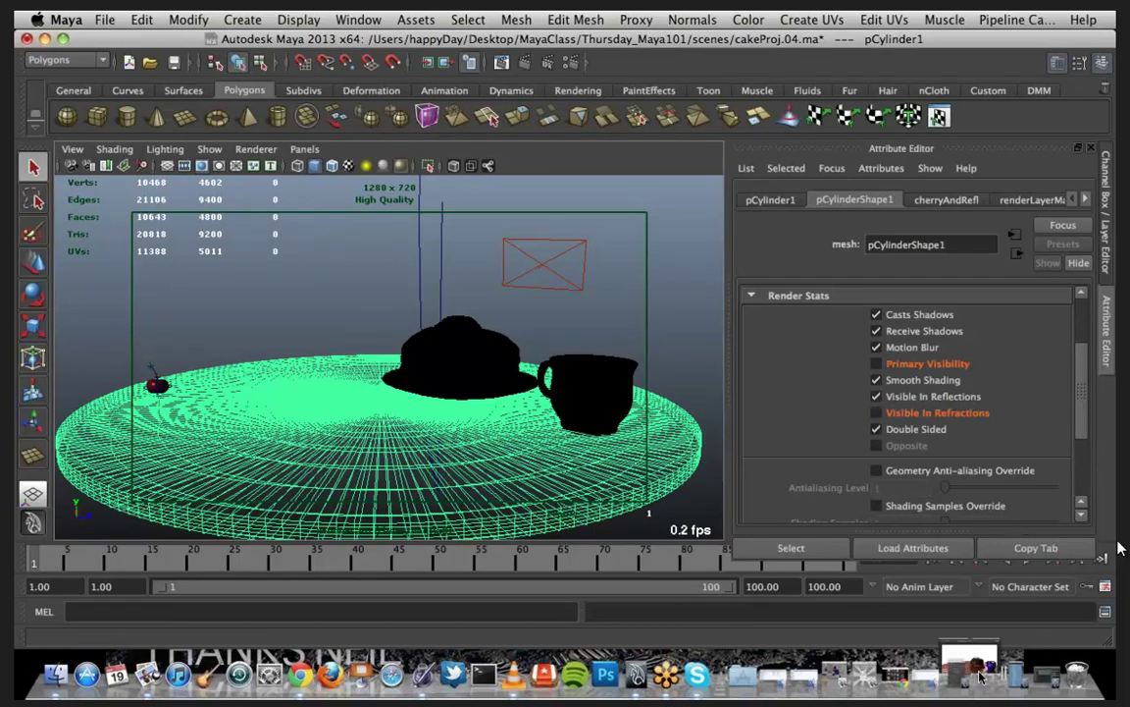
mouse_move(981, 677)
left_click(883, 579)
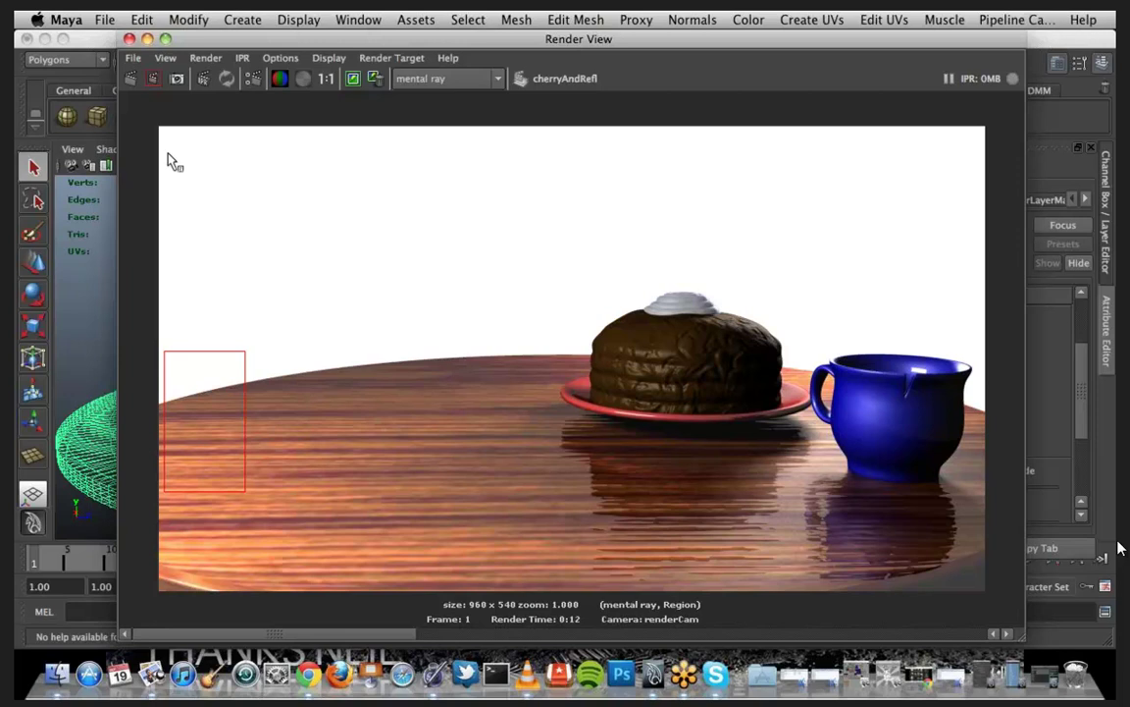
Step: Re-render the cherryAndRefl frame, check its alpha then RGB, and minimize Render View
left_click(132, 81)
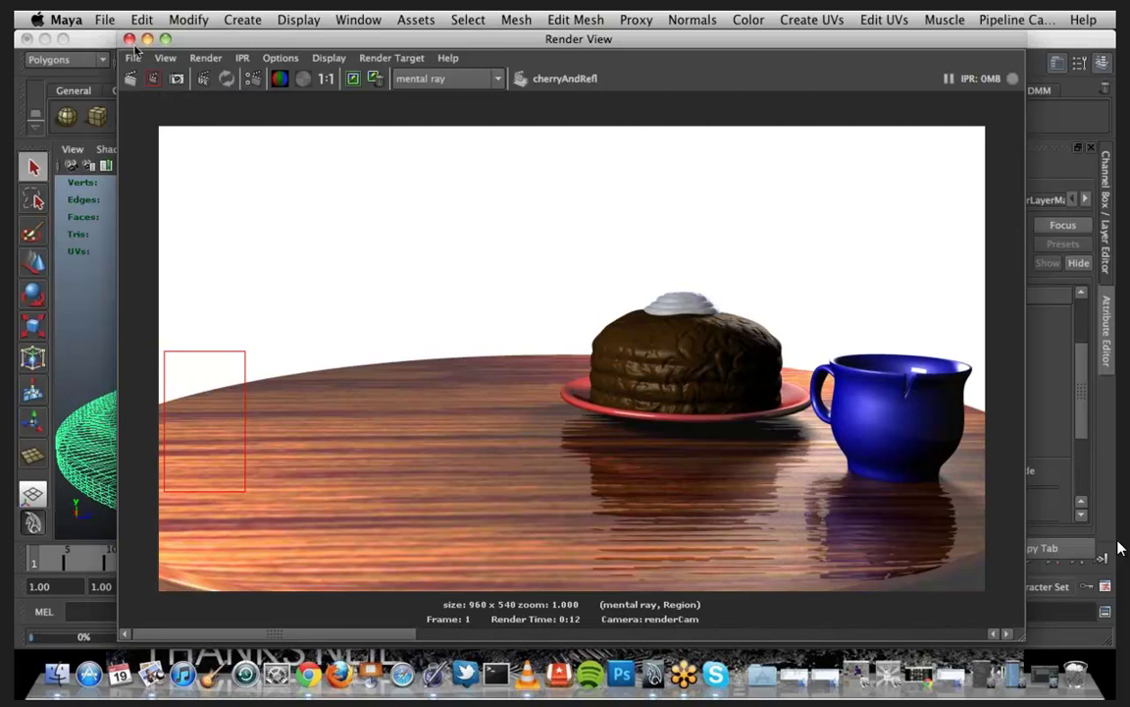
left_click(249, 82)
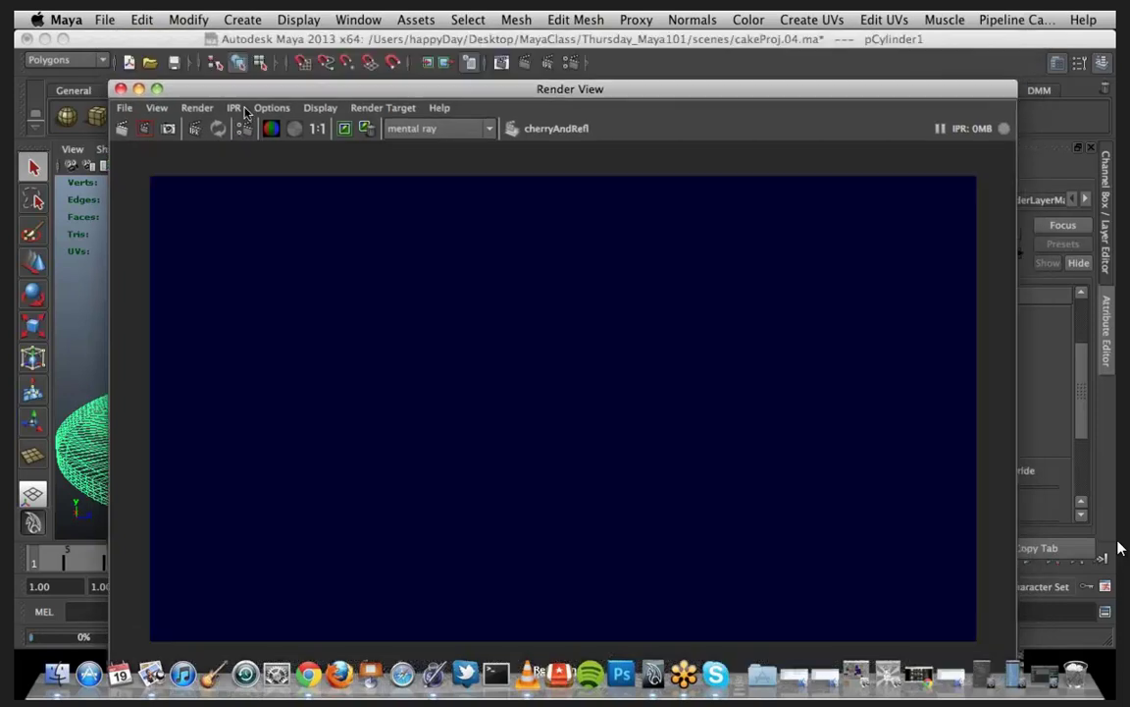
left_click_drag(249, 110, 248, 66)
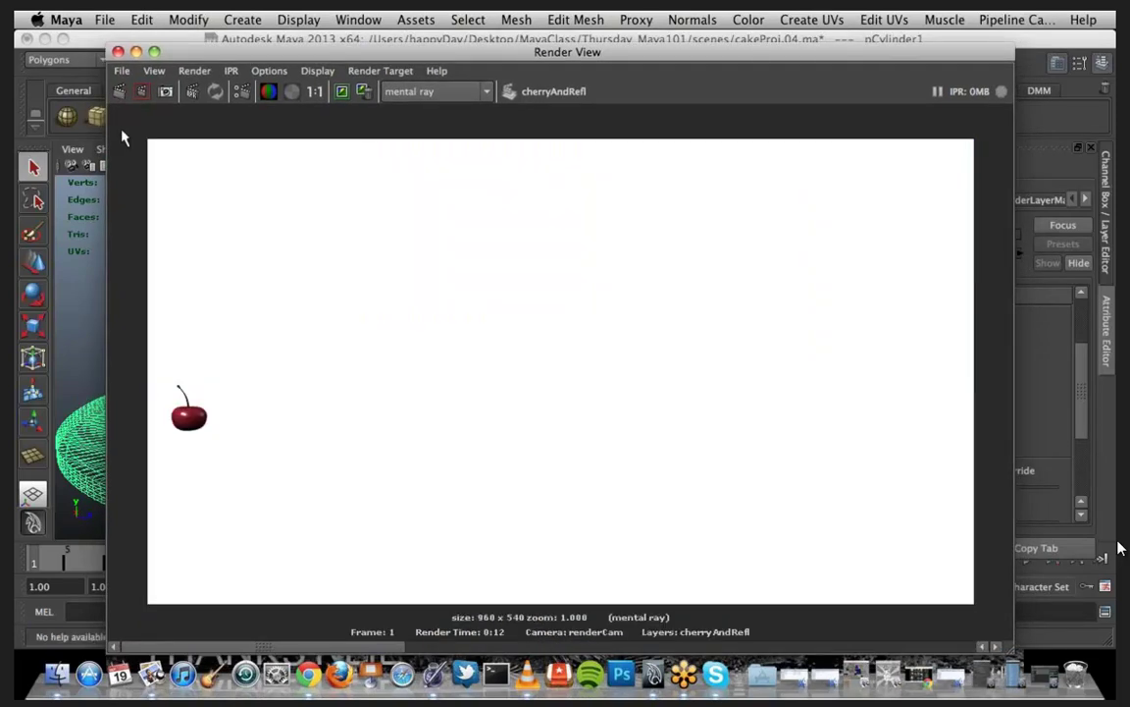
left_click(291, 94)
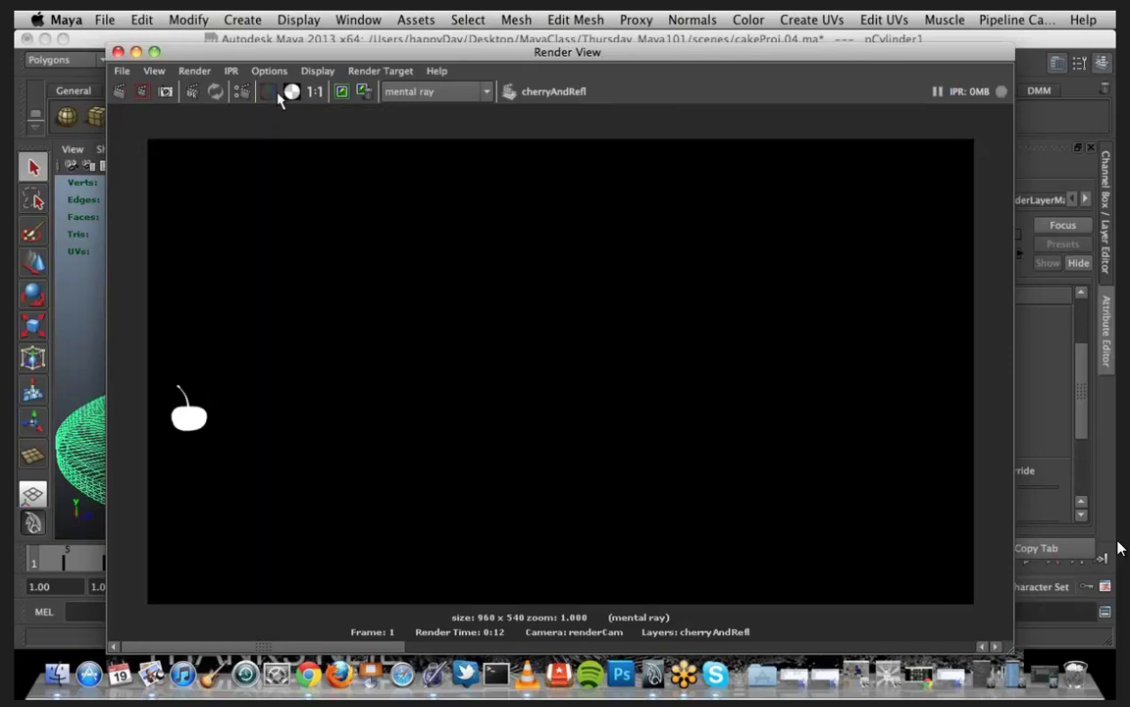
left_click(269, 91)
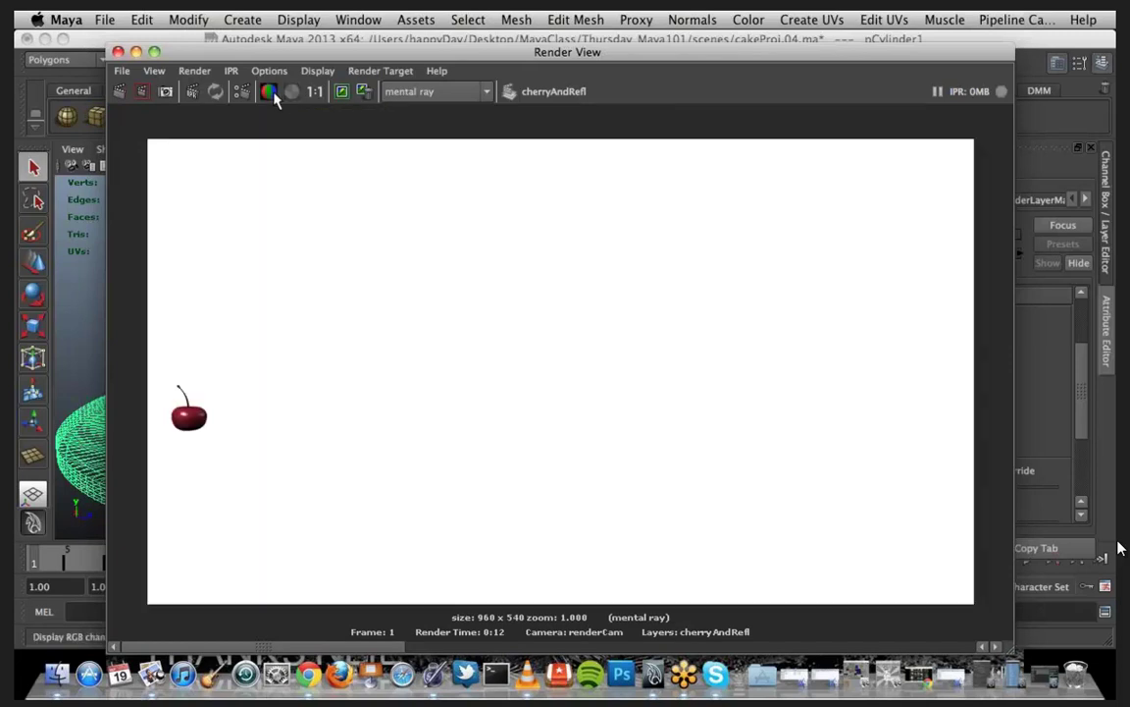
left_click(135, 52)
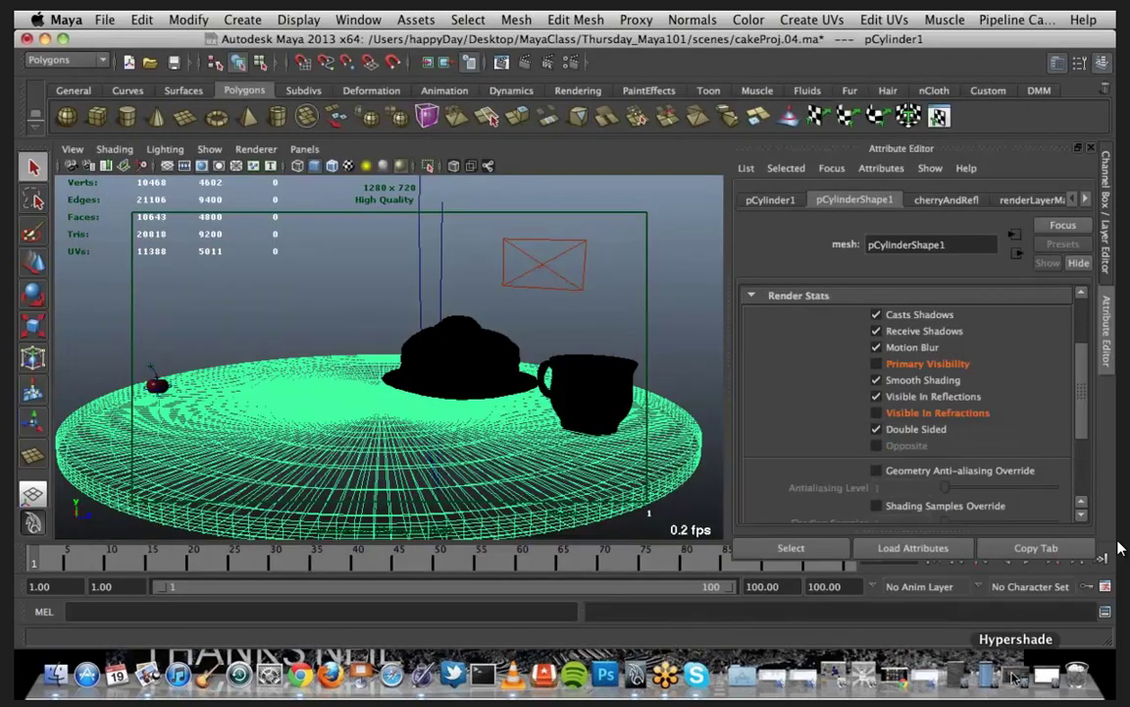
Step: Restore the Hypershade and inspect holdOut's Matte Opacity settings
left_click(976, 673)
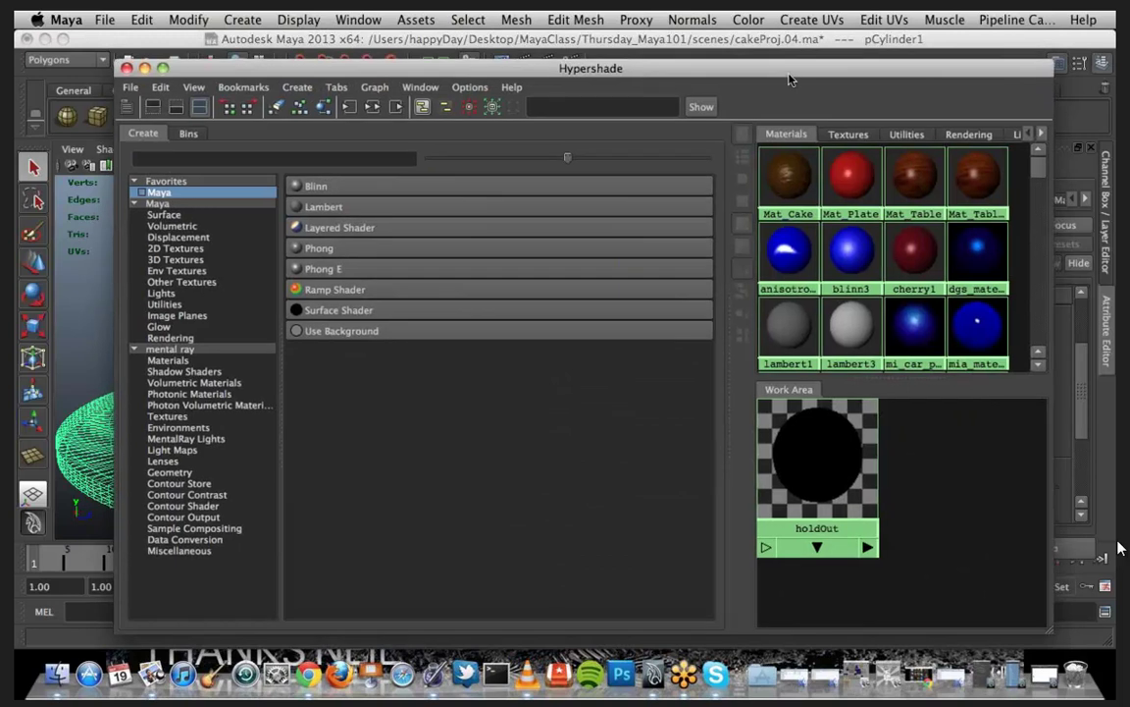
left_click_drag(791, 79, 409, 85)
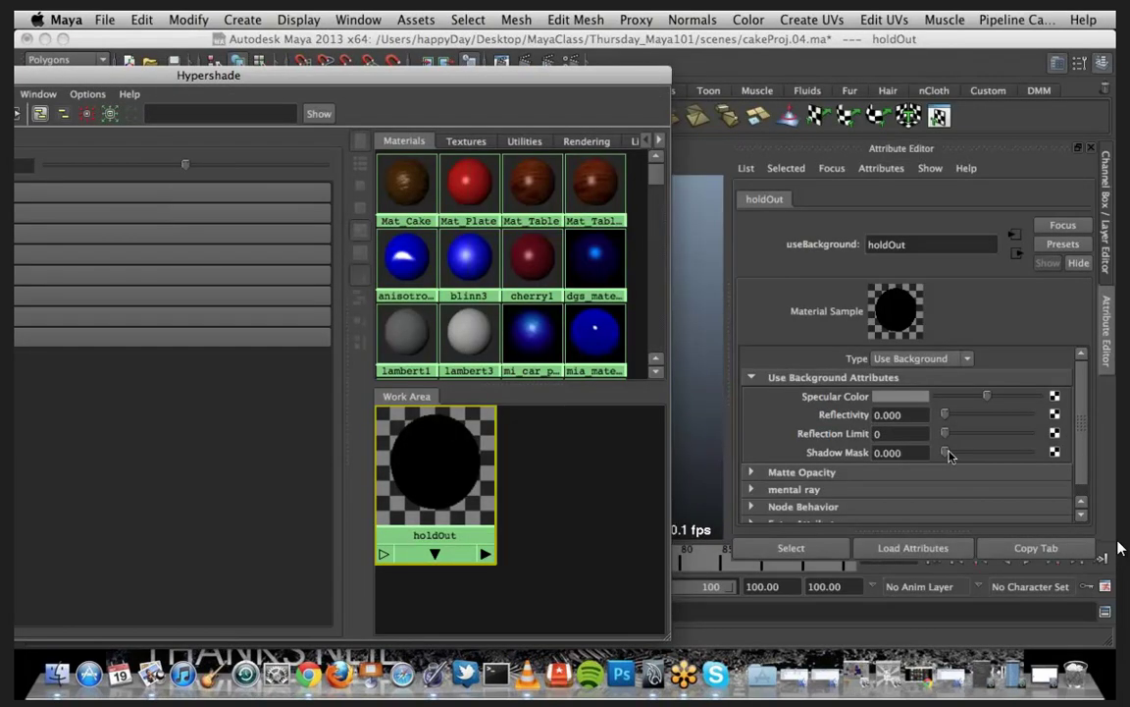
left_click(949, 454)
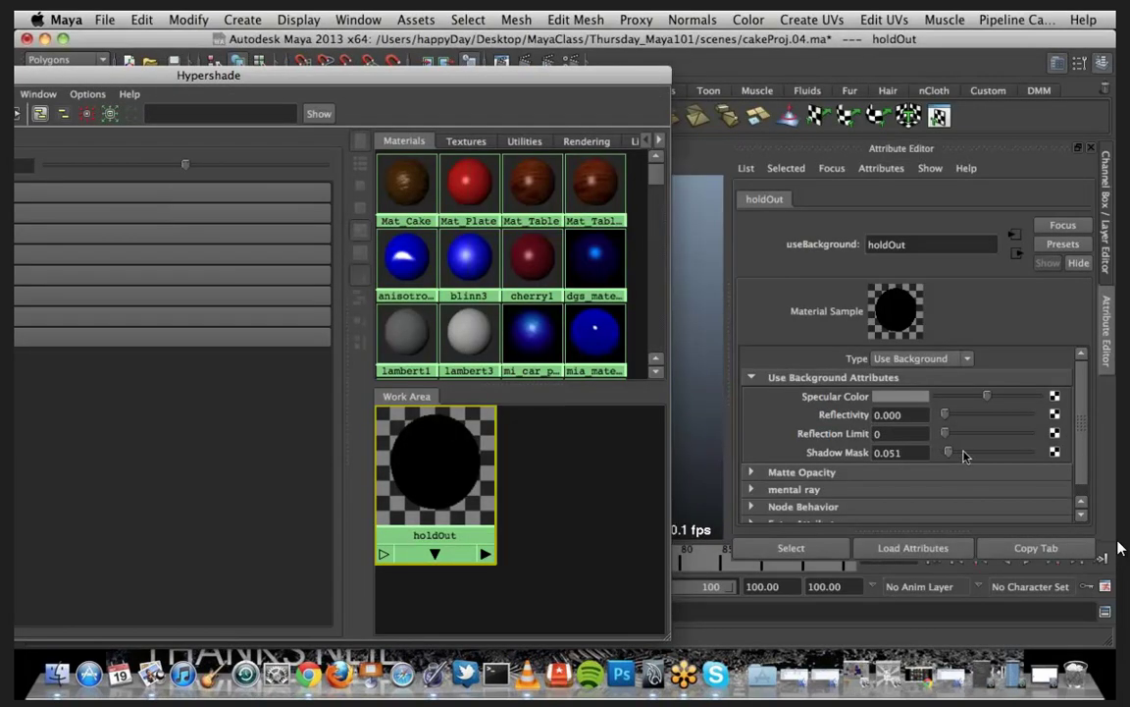
left_click(754, 473)
scroll(925, 483, "down", 2)
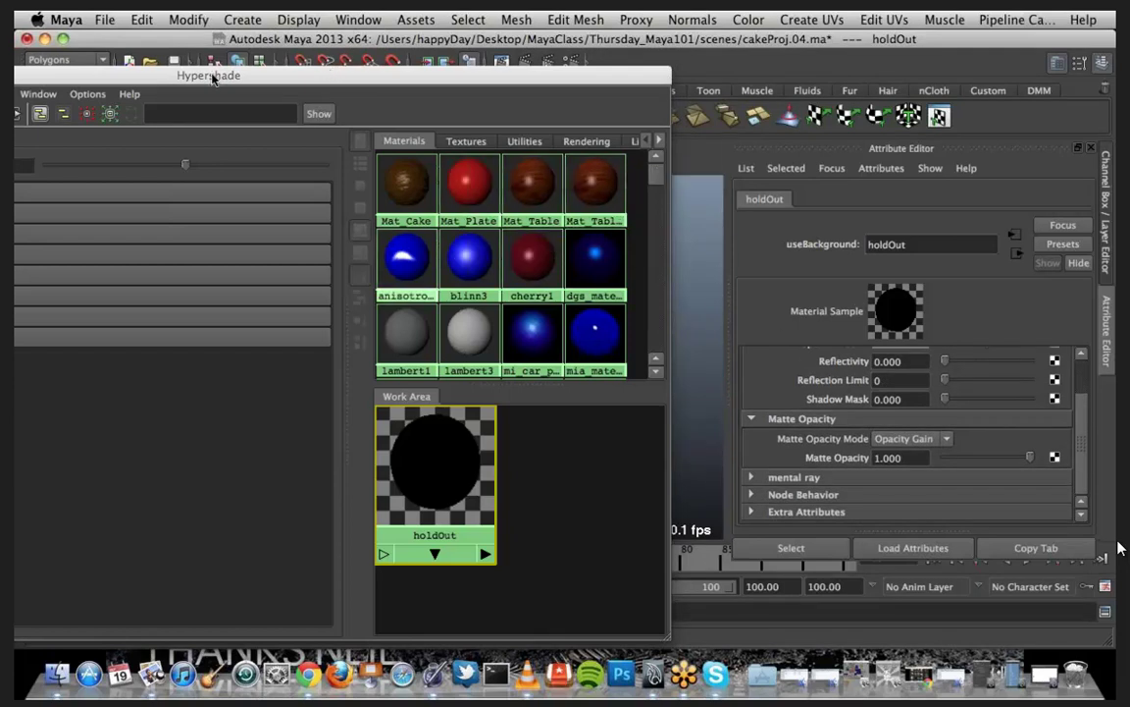
Step: Minimize the Hypershade, reselect the table disc, and play the animation to frame 24
left_click_drag(212, 79, 270, 86)
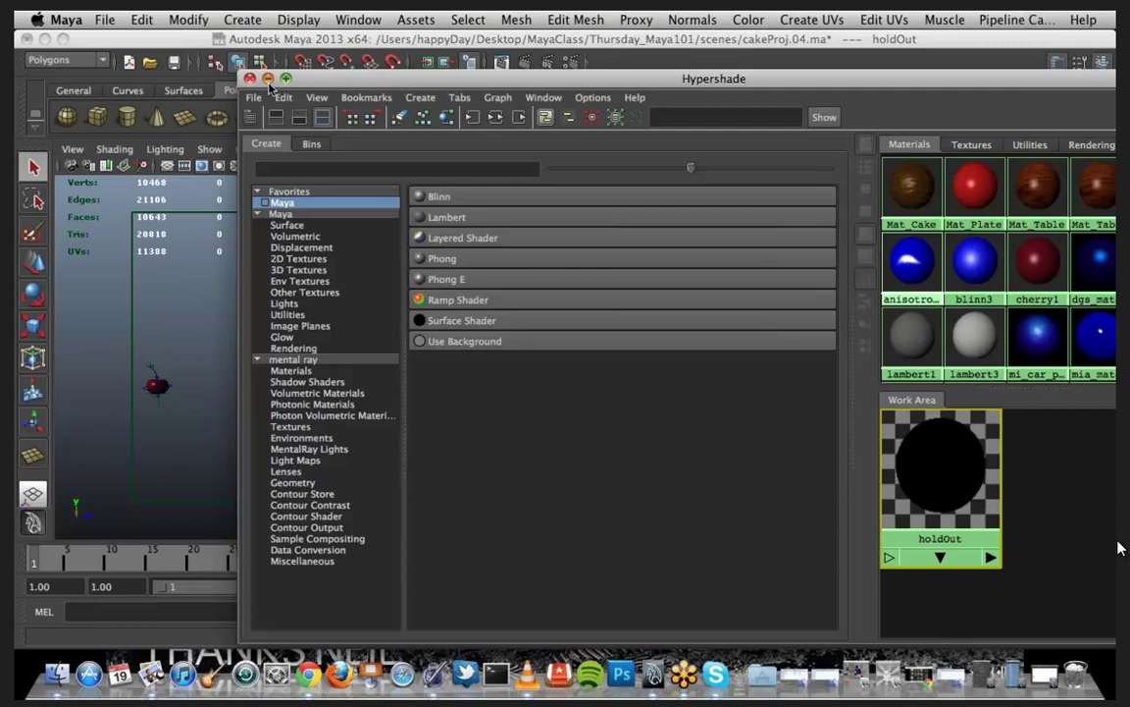
left_click(267, 79)
left_click(273, 456)
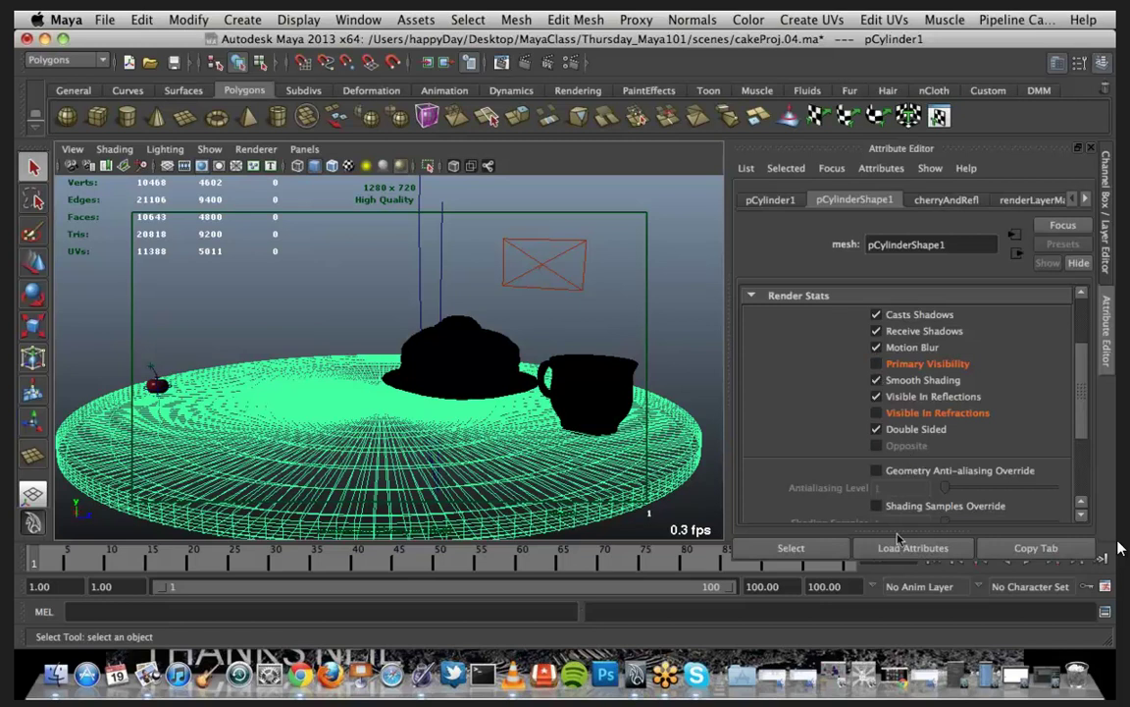
left_click(1025, 566)
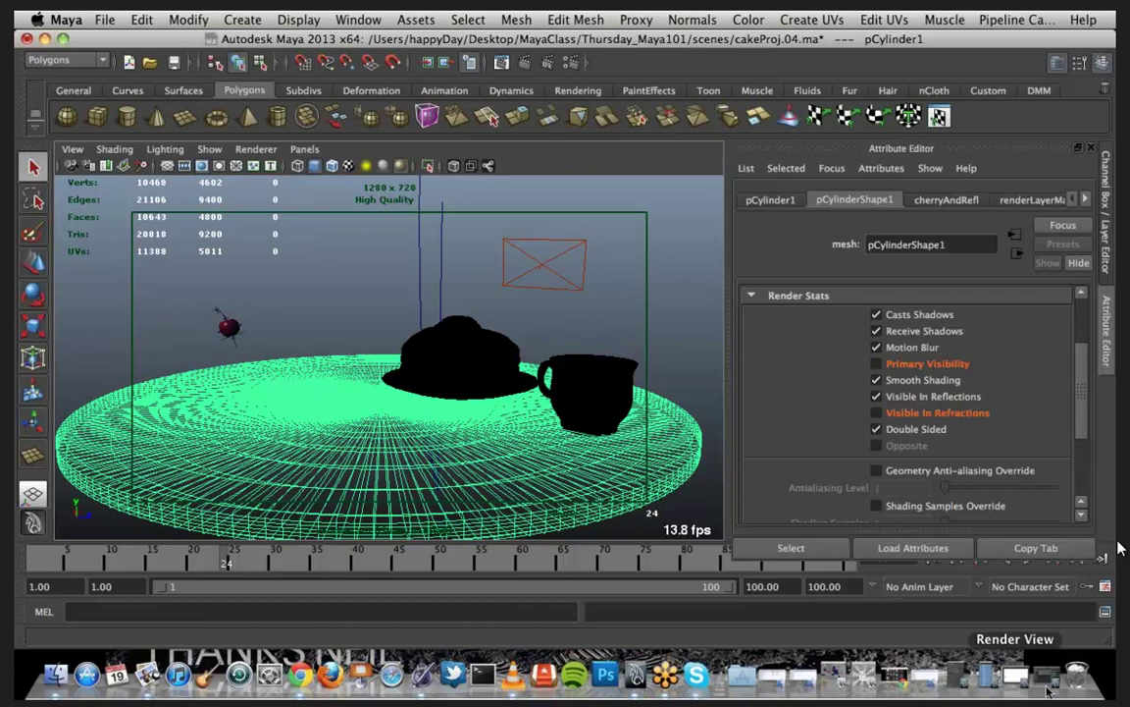
Step: Region-render the cherry at frame 24, check its alpha channel, then minimize Render View
left_click(1016, 677)
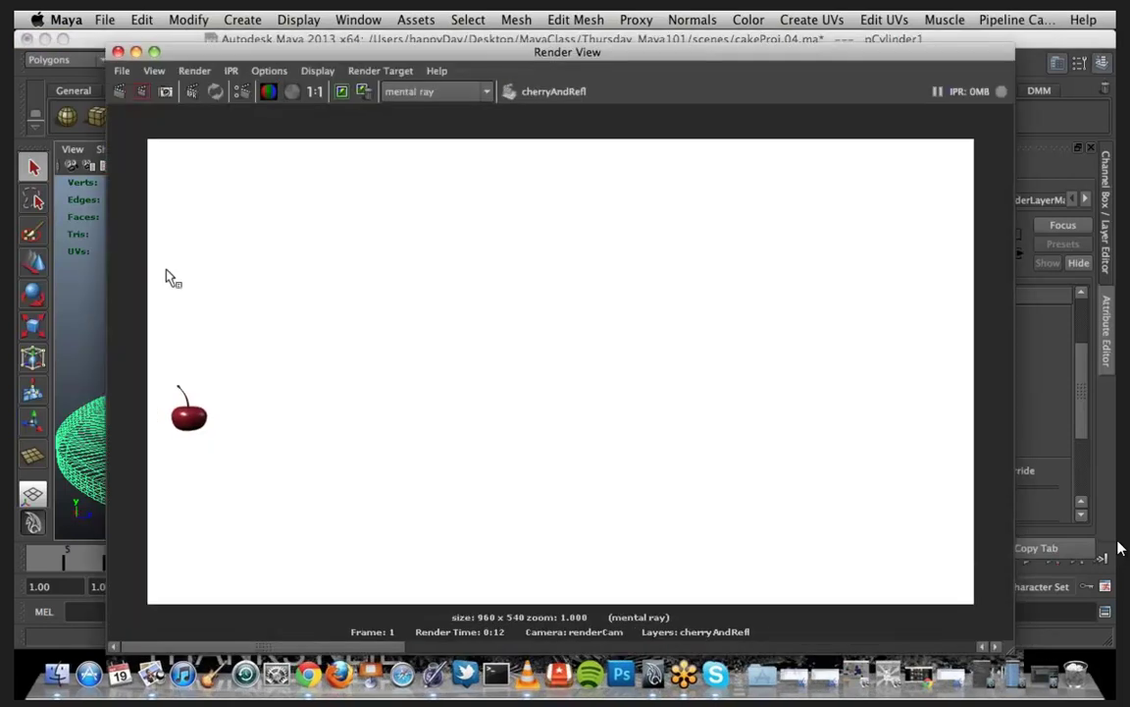
left_click_drag(151, 258, 655, 561)
left_click(143, 91)
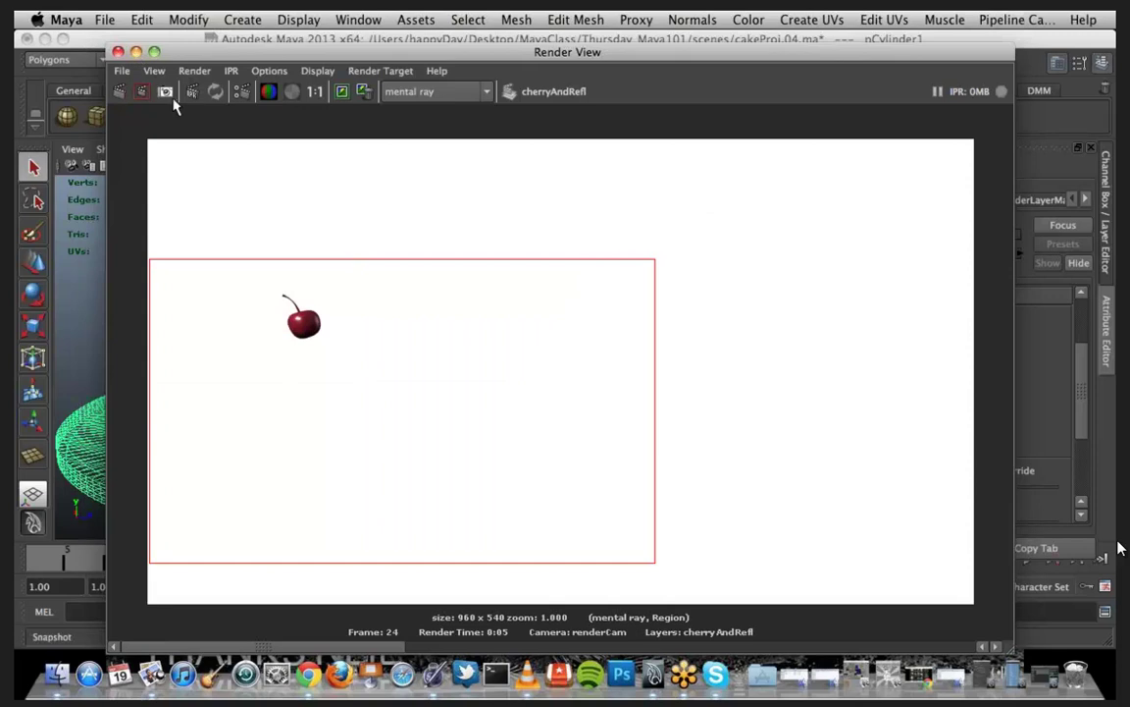
left_click(291, 91)
left_click(269, 91)
left_click(135, 53)
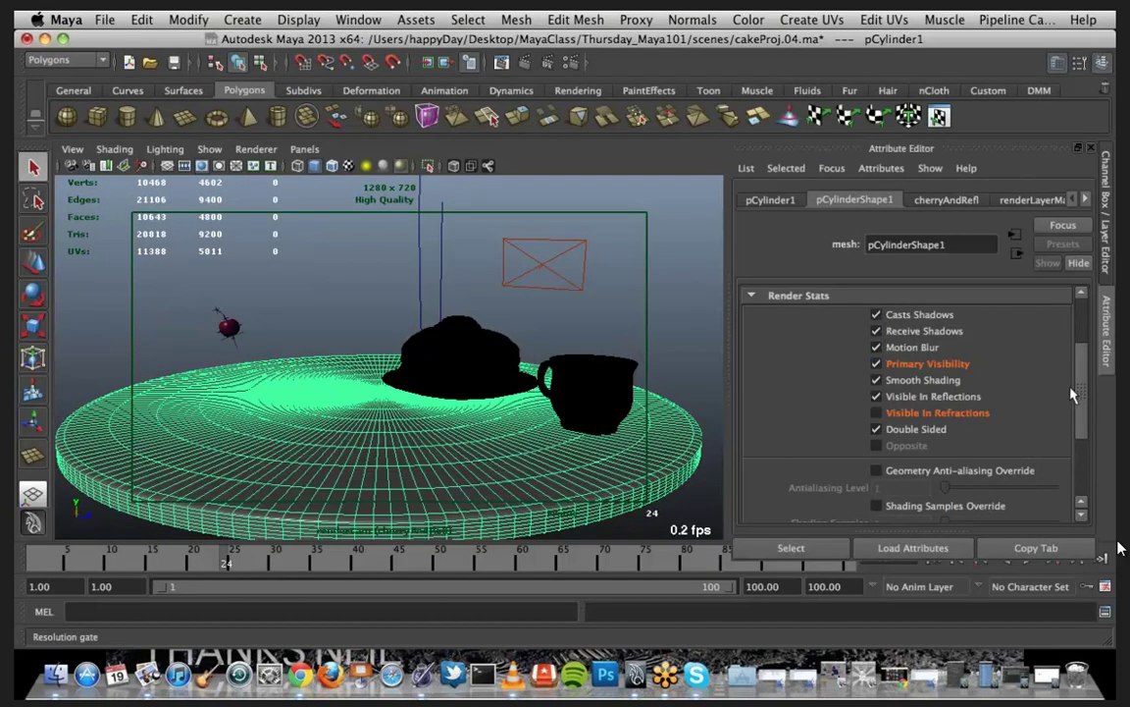
Step: Turn Primary Visibility back on for pCylinderShape1 and show the cherryAndRefl render layer list
left_click_drag(1080, 392, 868, 354)
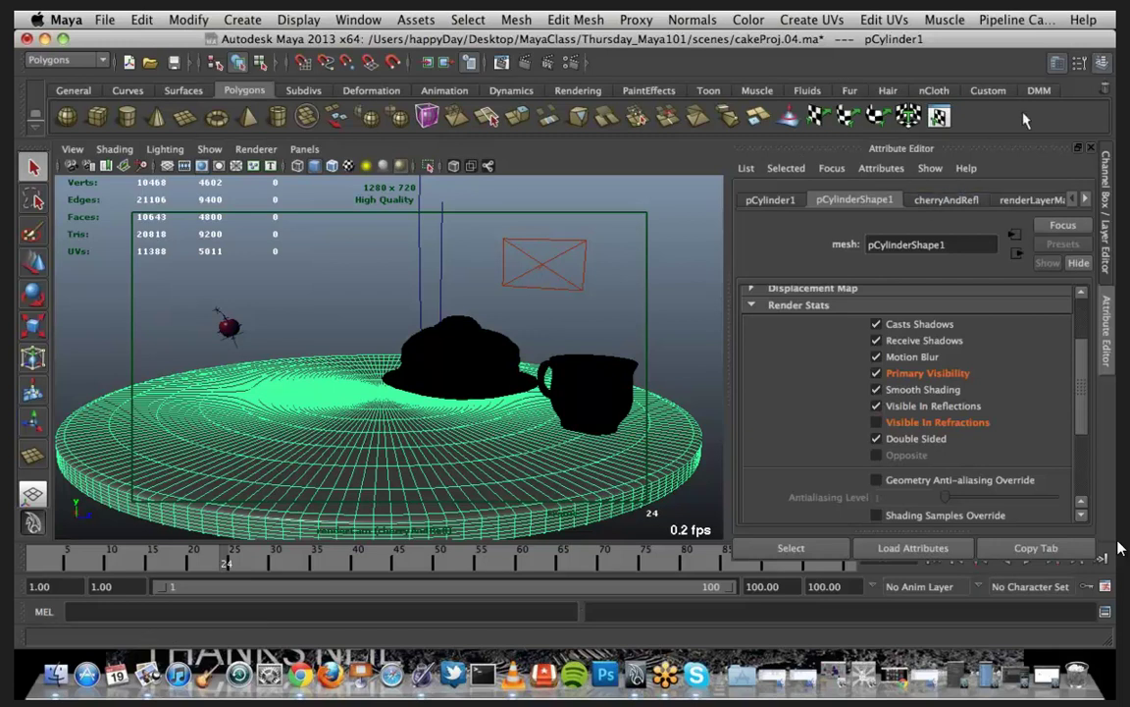
left_click(1057, 62)
left_click(1101, 62)
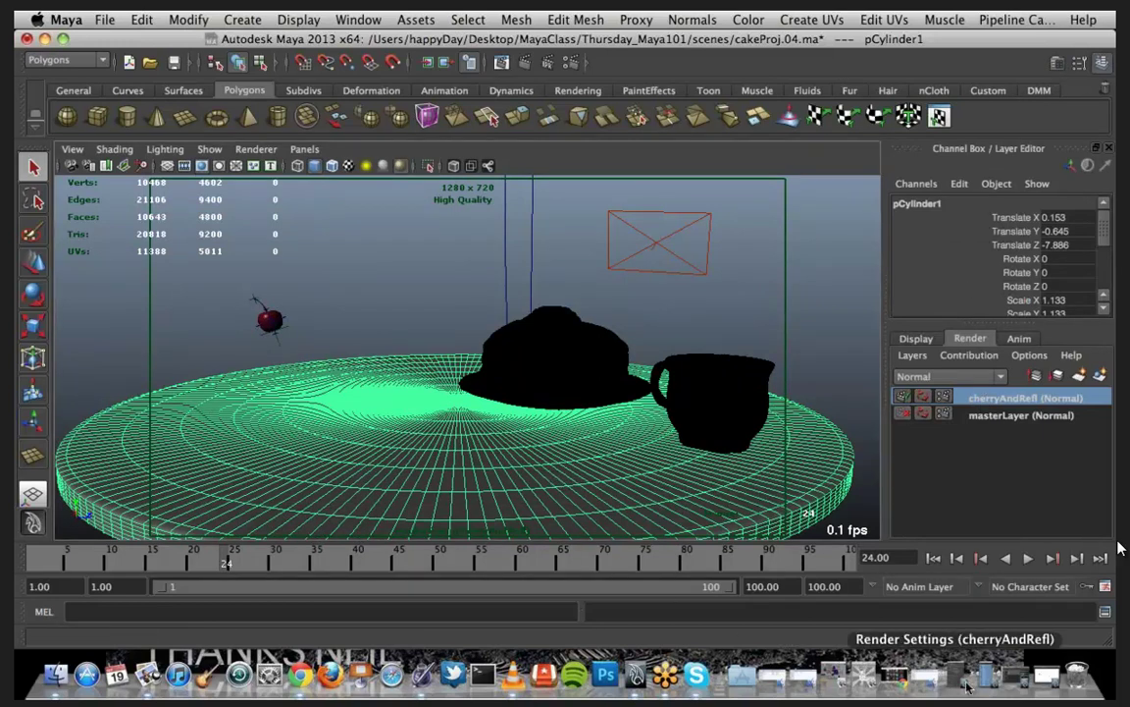
Step: Region-render the cherry and wooden table at frame 24, then play the animation
left_click(1049, 675)
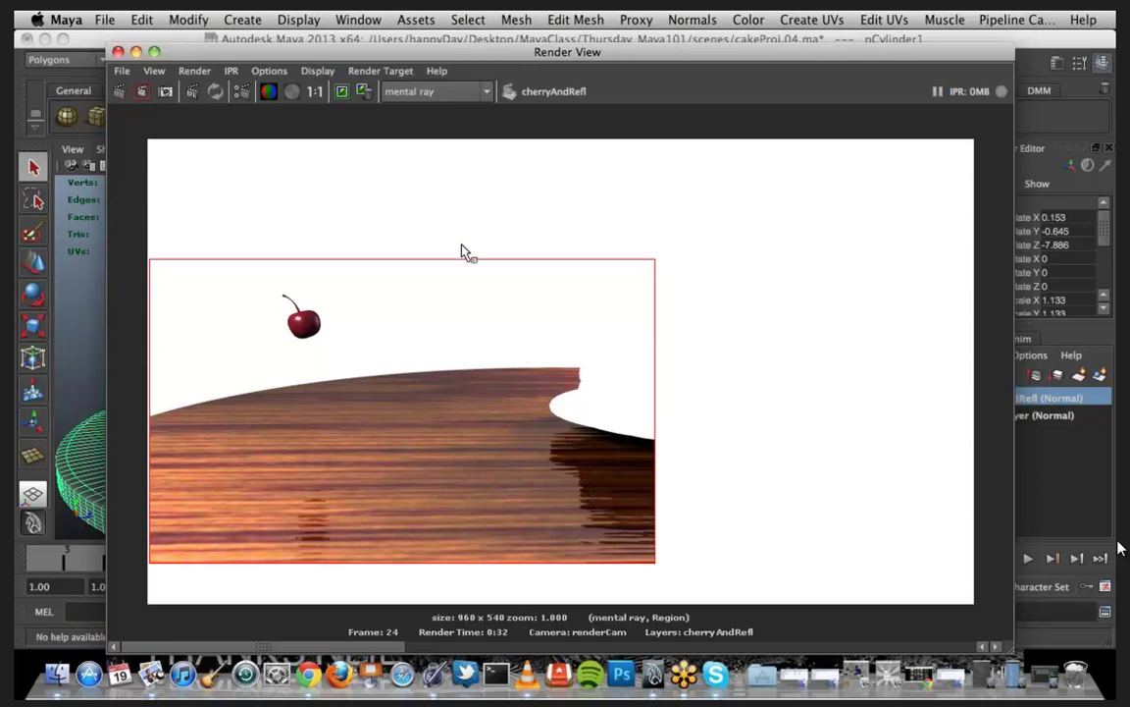
left_click_drag(208, 240, 1006, 603)
left_click(143, 93)
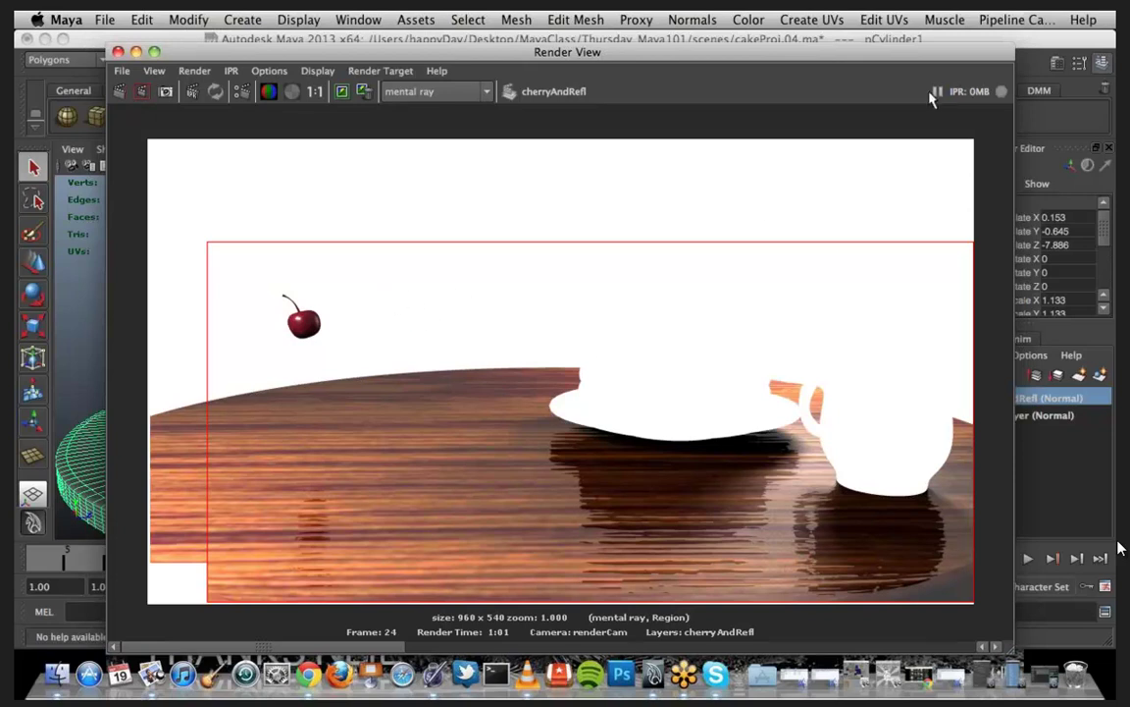
left_click_drag(920, 59, 315, 433)
key("alt+v")
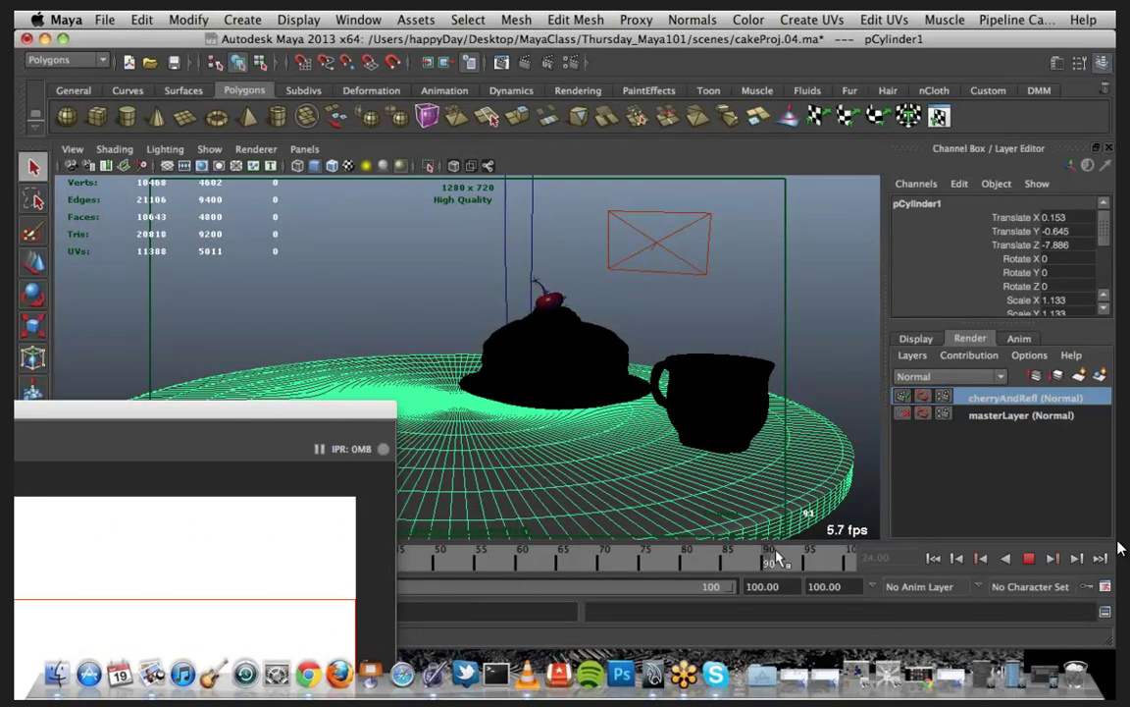
Step: Stop playback at frame 92 and region-render the area above the cake
left_click(785, 556)
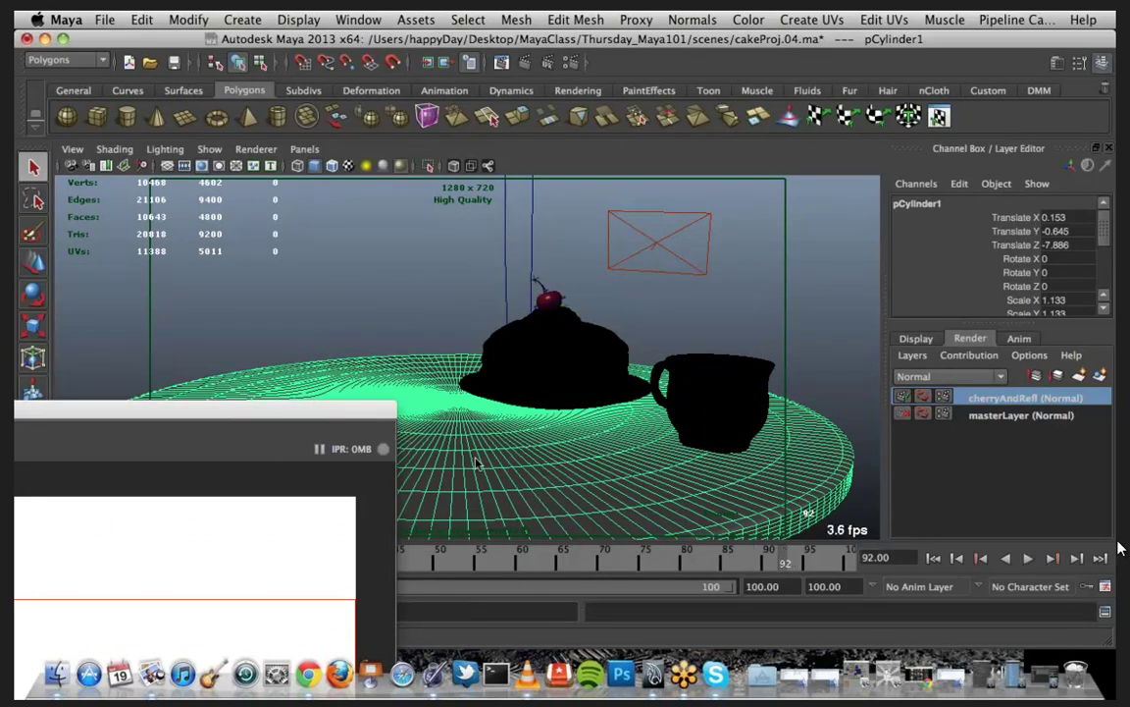
double_click(290, 412)
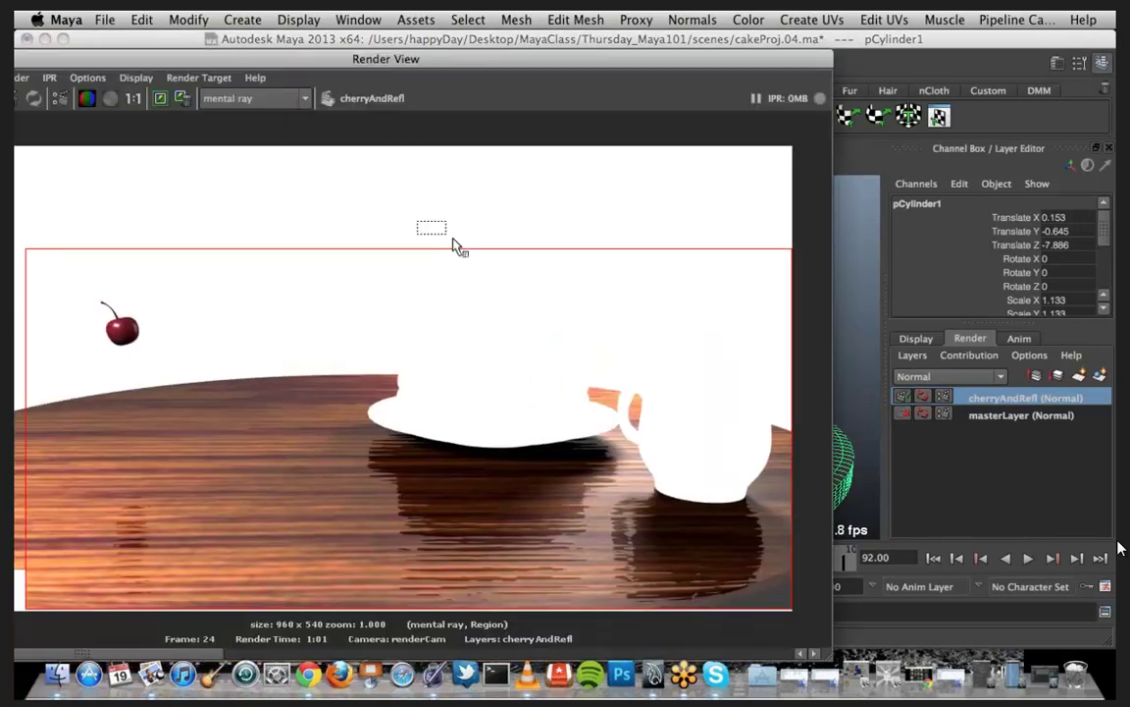
left_click_drag(453, 245, 561, 354)
left_click_drag(474, 65, 610, 64)
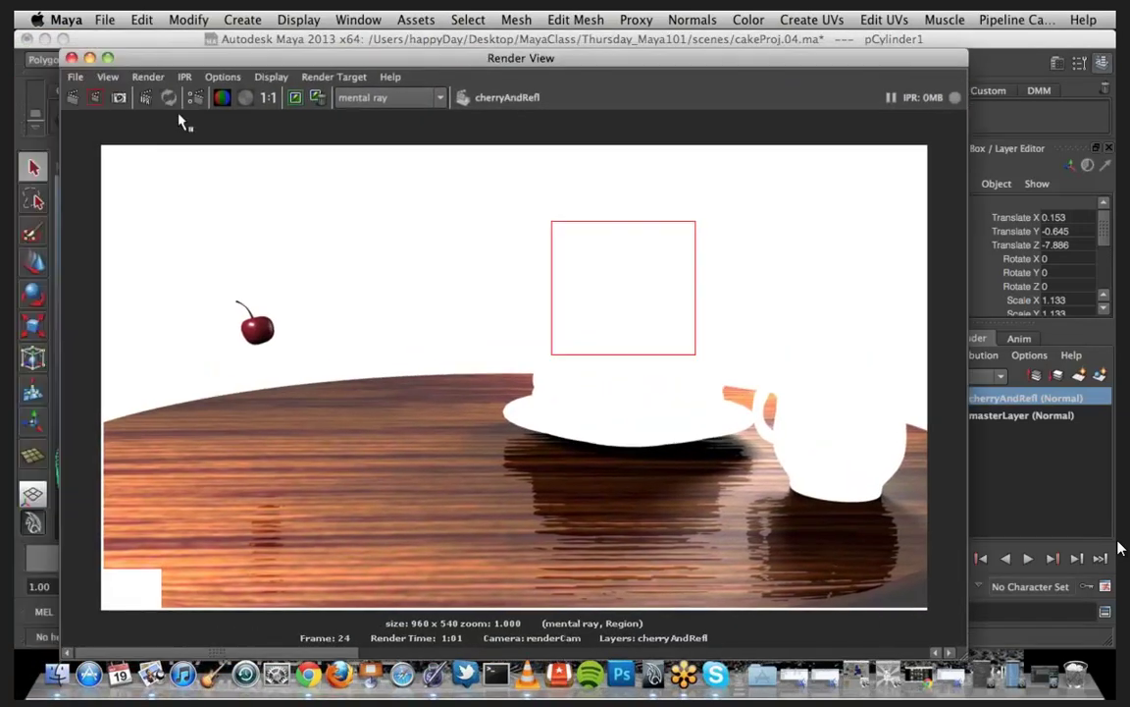
left_click(94, 99)
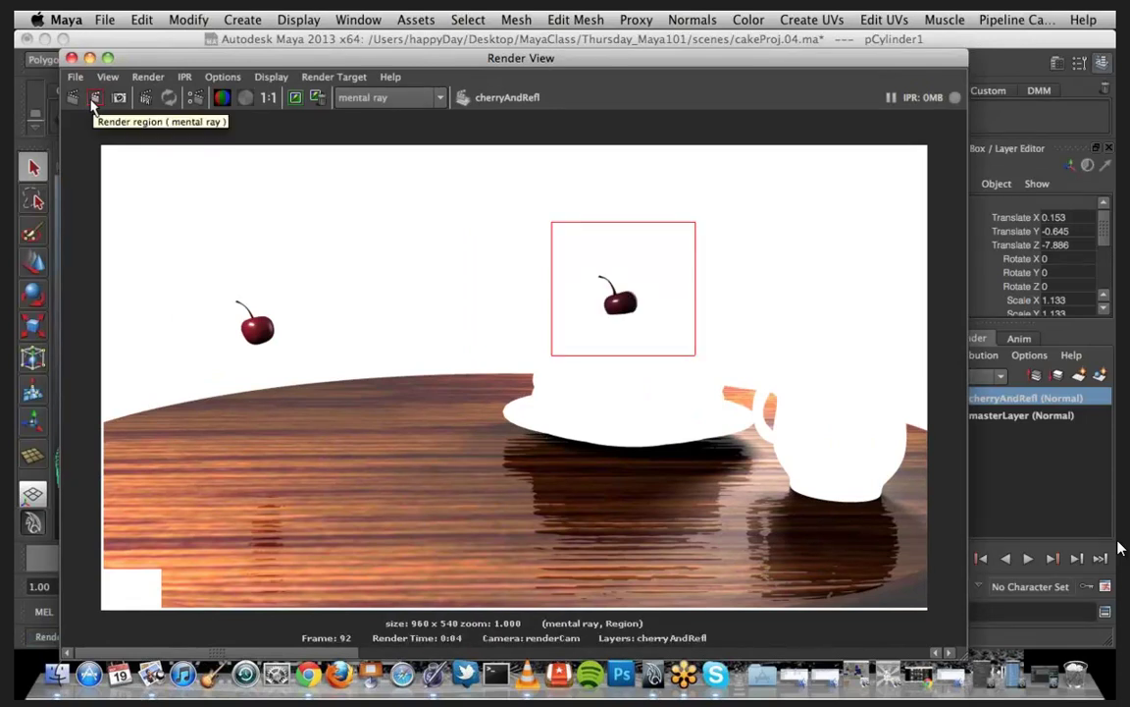
Step: Check the frame-92 render's alpha channel, then minimize Render View
left_click(245, 98)
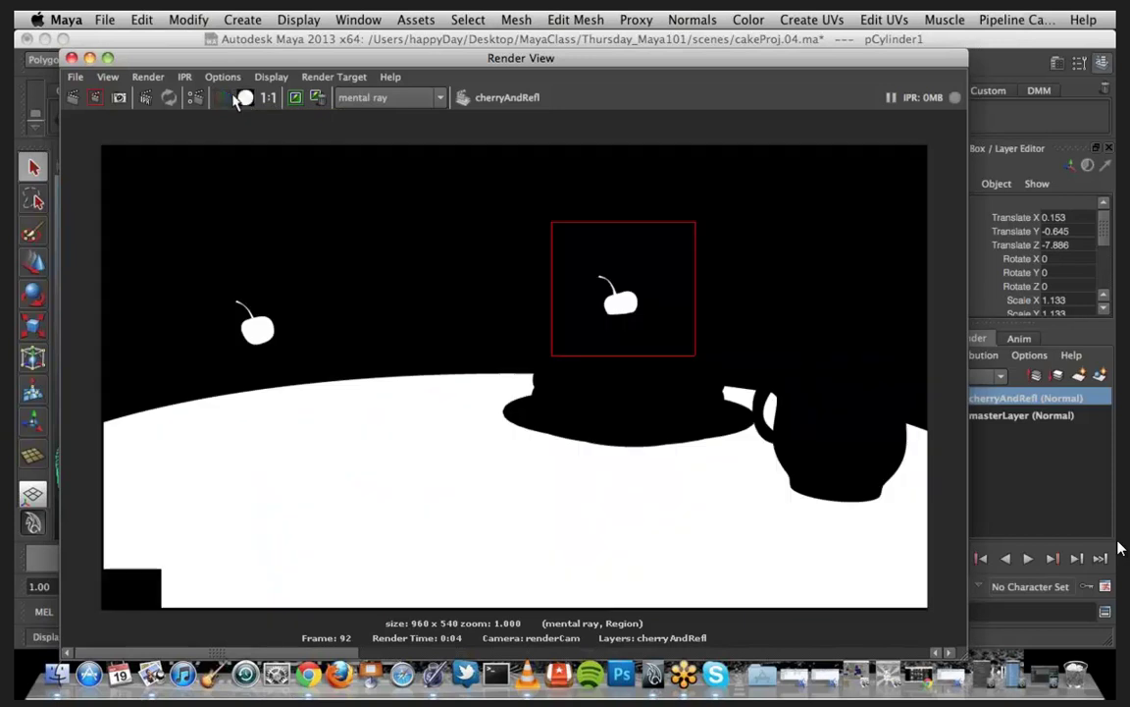
left_click(226, 99)
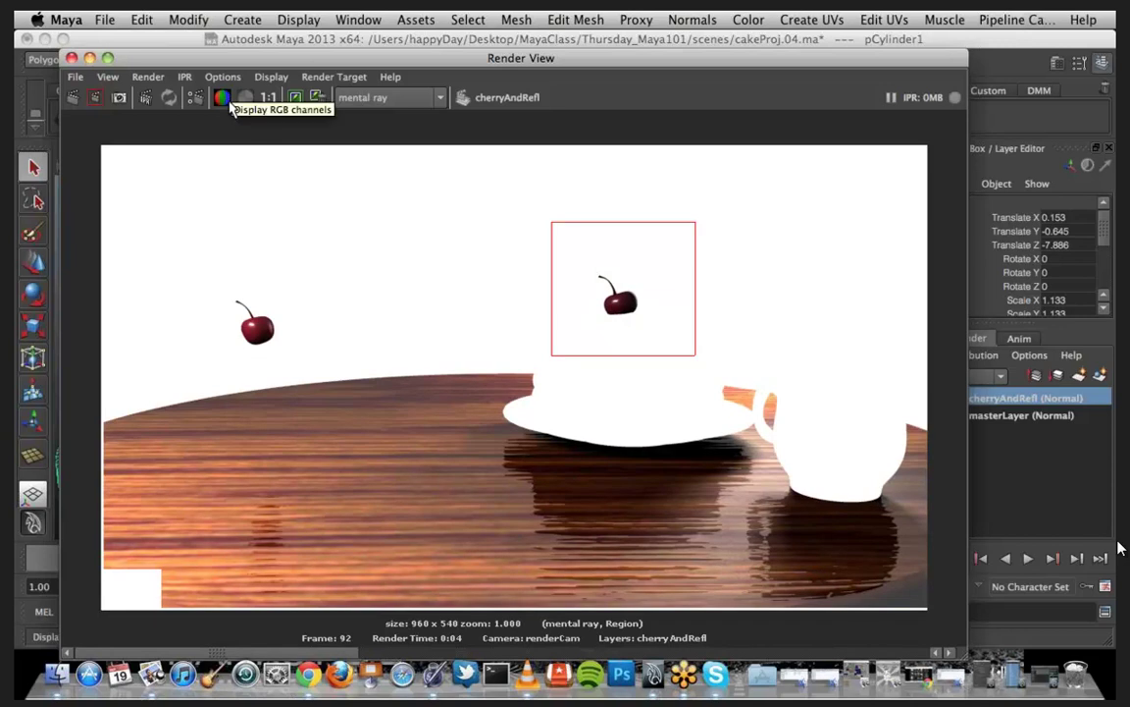
left_click(89, 59)
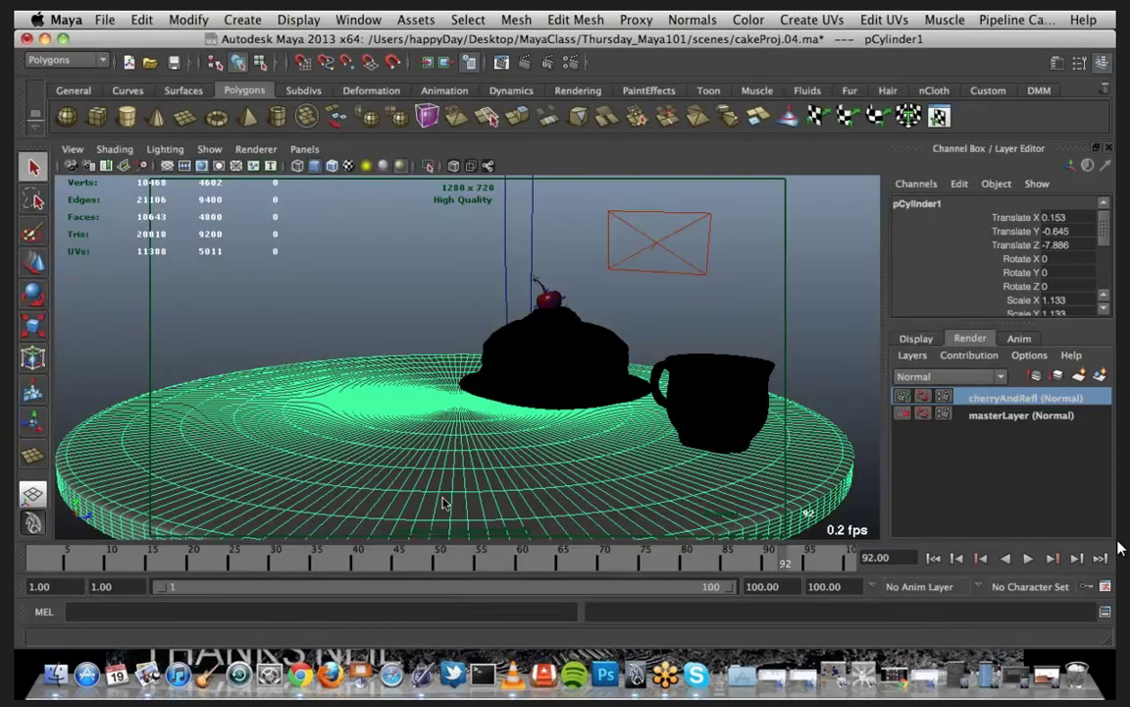
Step: At frame 1, turn off the table's Primary Visibility and turn on Visible In Refractions
left_click(934, 558)
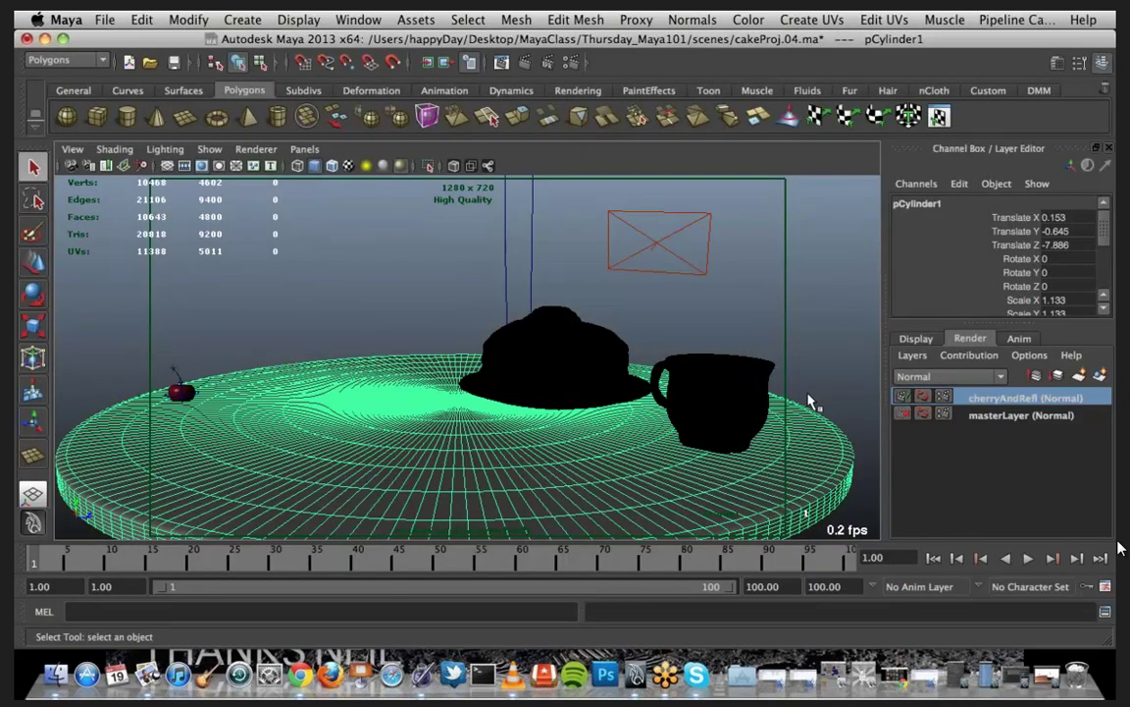
key("ctrl+a")
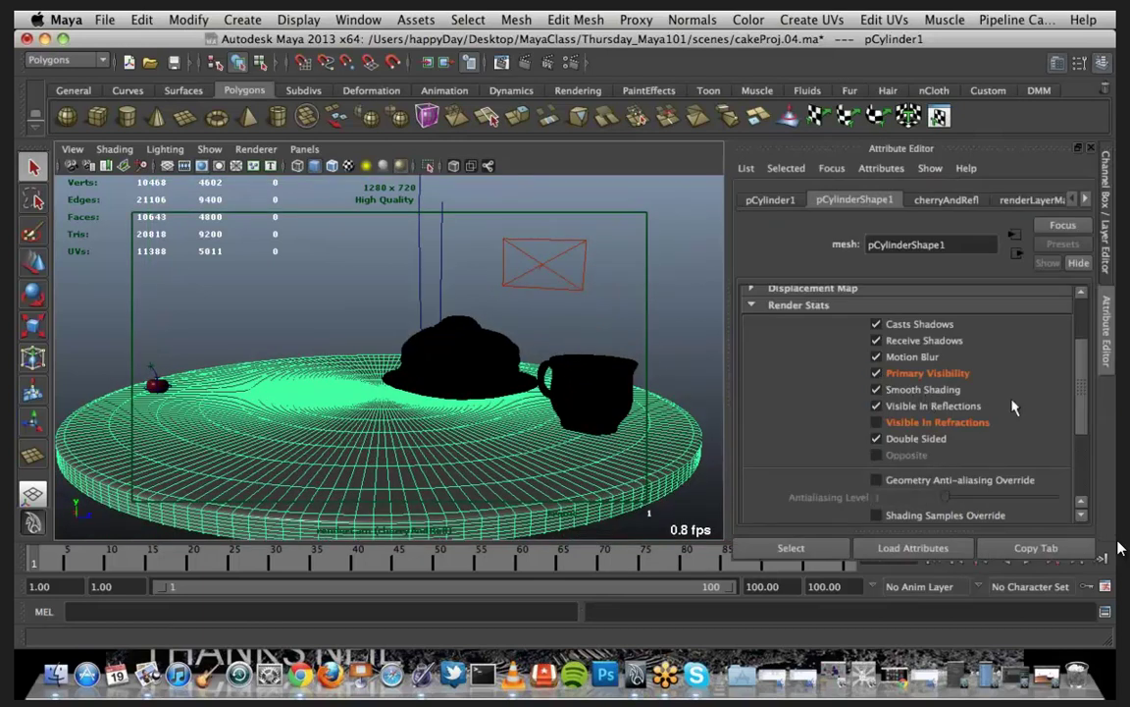
scroll(1016, 404, "up", 3)
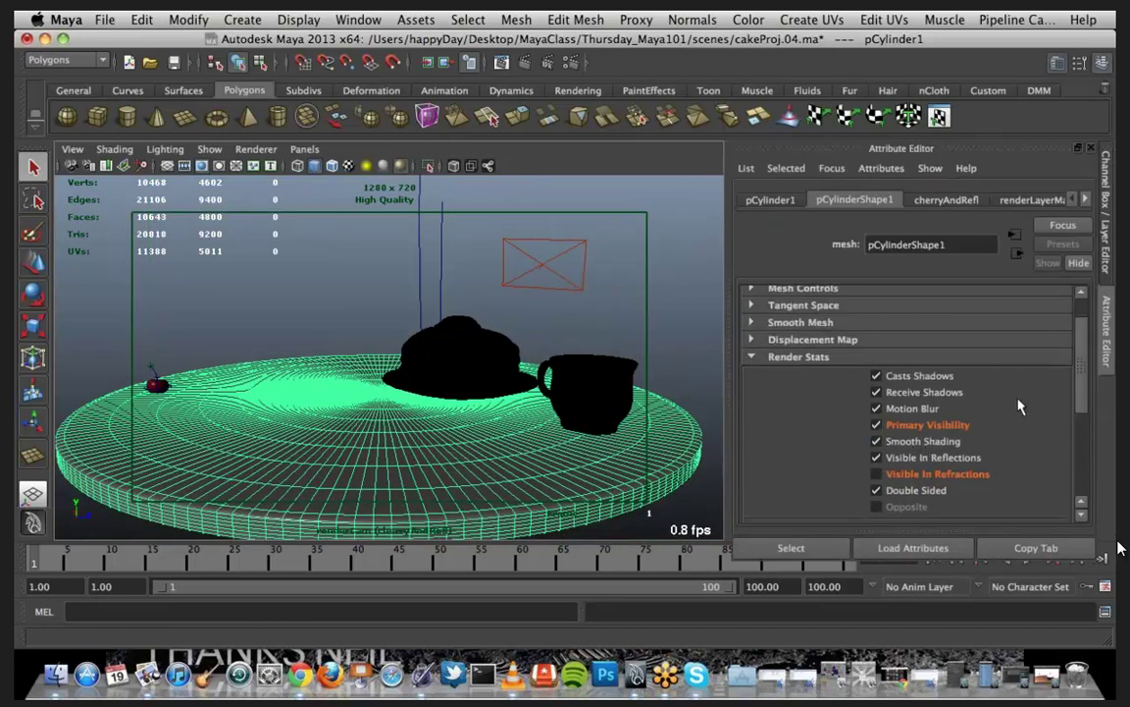
left_click(879, 415)
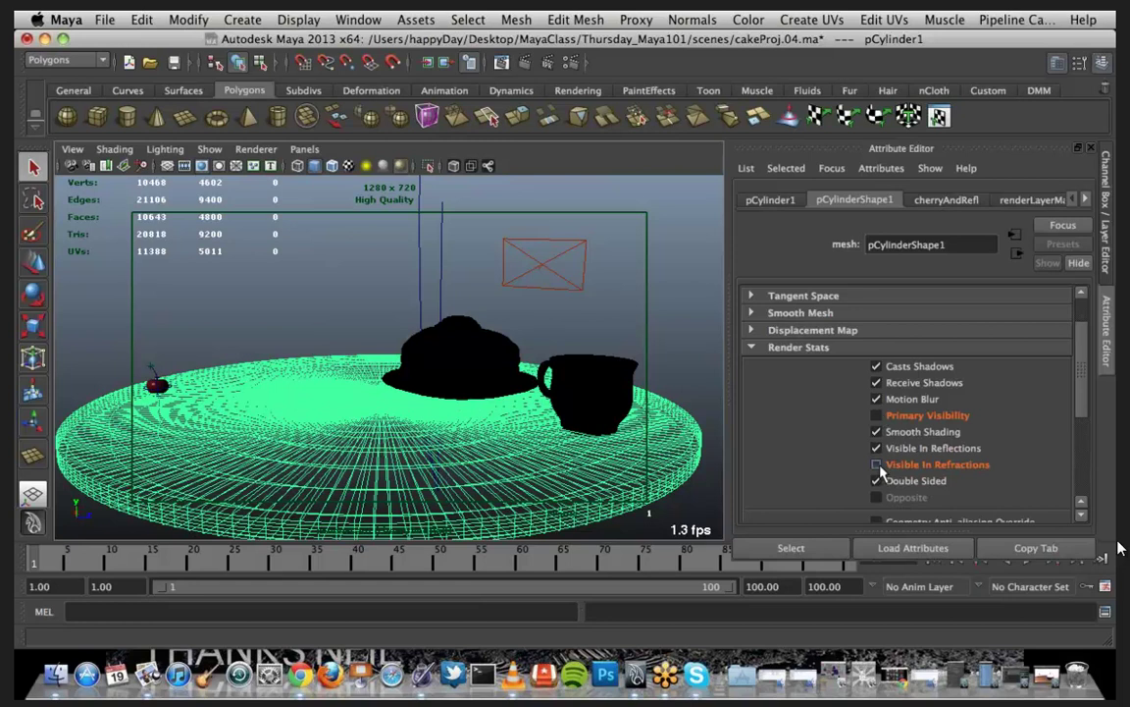
left_click(878, 465)
Step: Look over the table's Object Display settings, then bring Render View back
scroll(1010, 462, "down", 3)
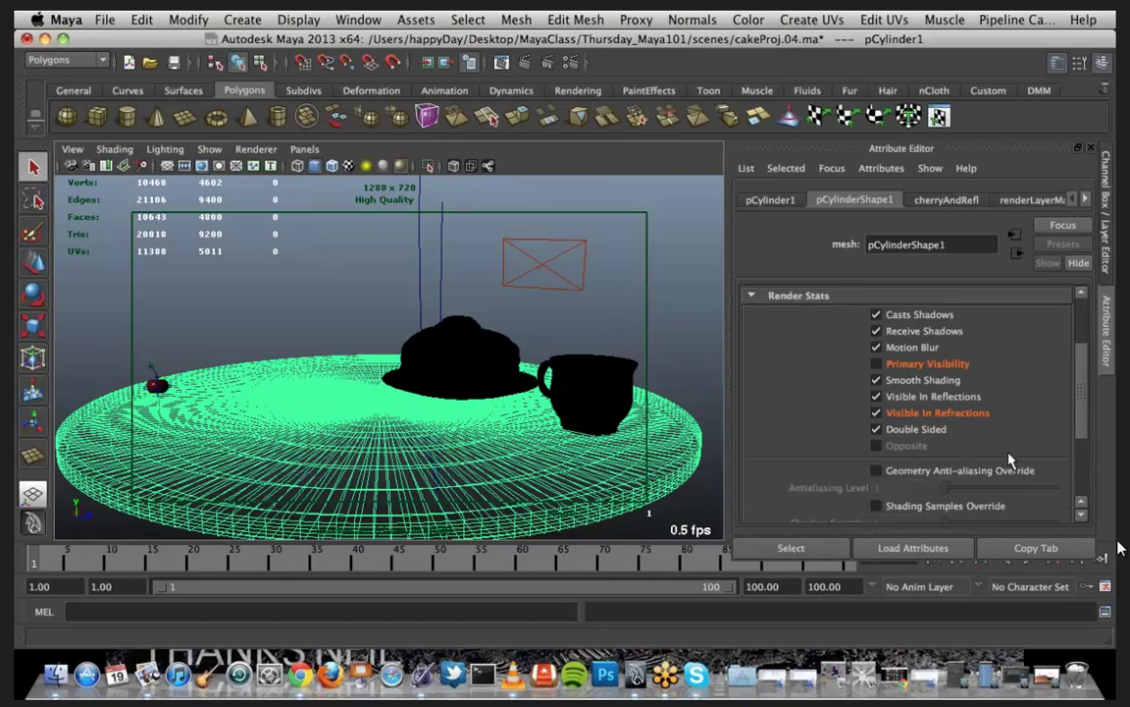
scroll(1011, 461, "down", 2)
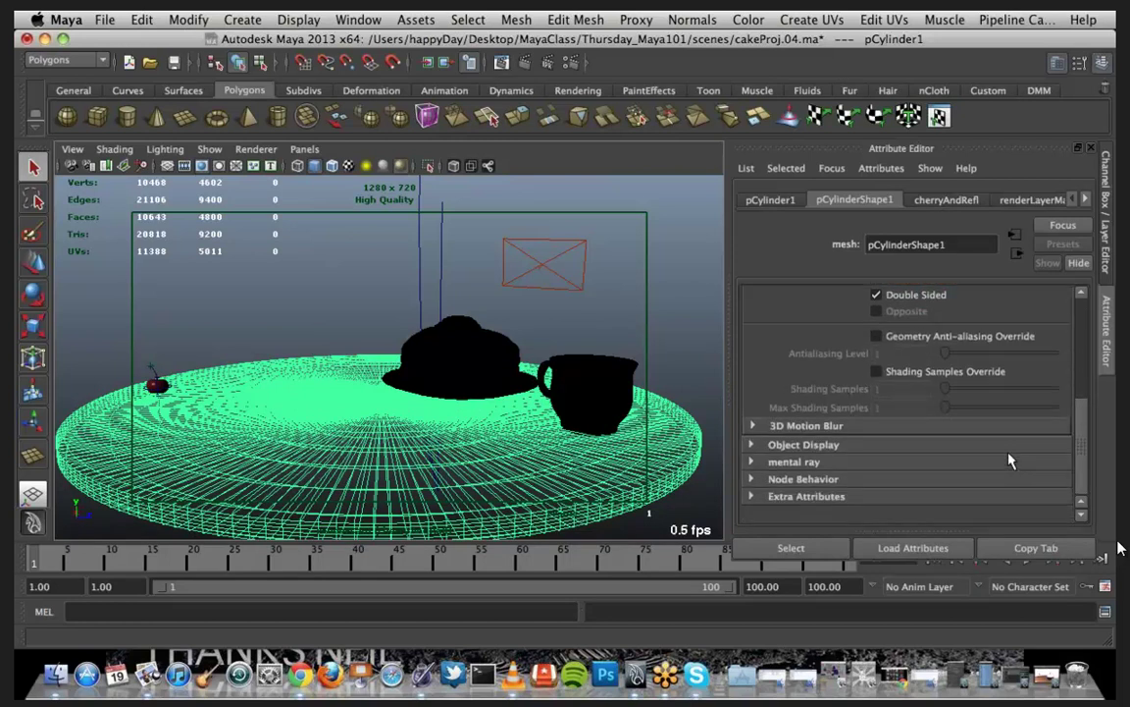
left_click(752, 446)
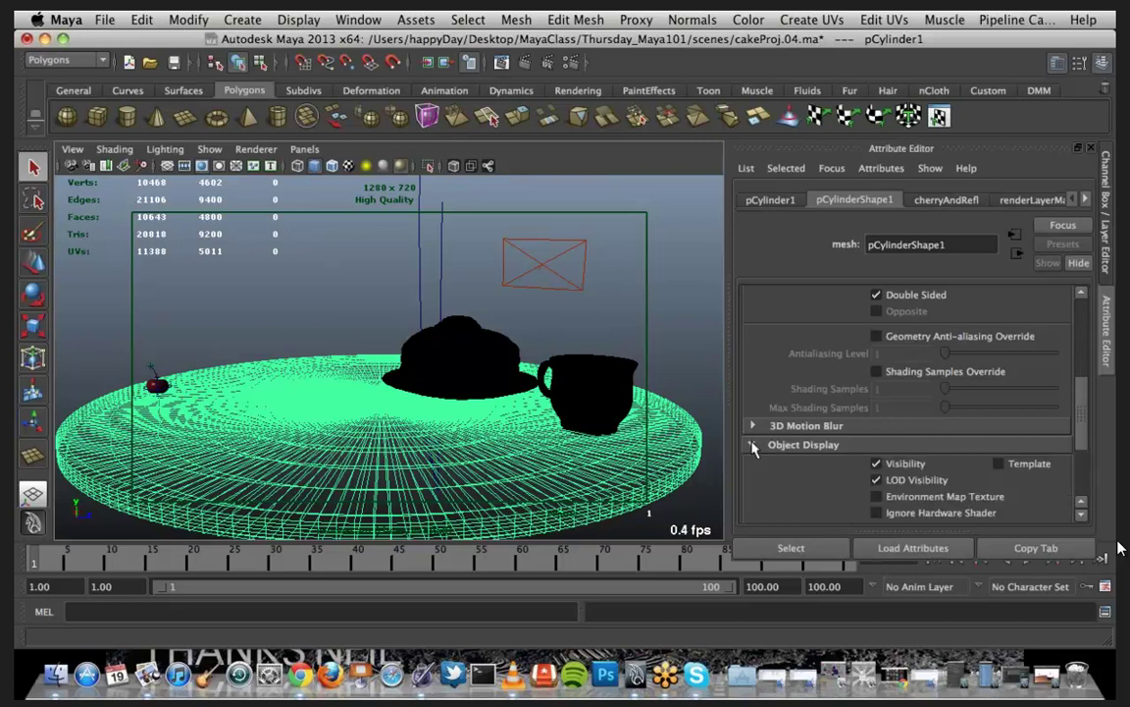
scroll(753, 446, "down", 3)
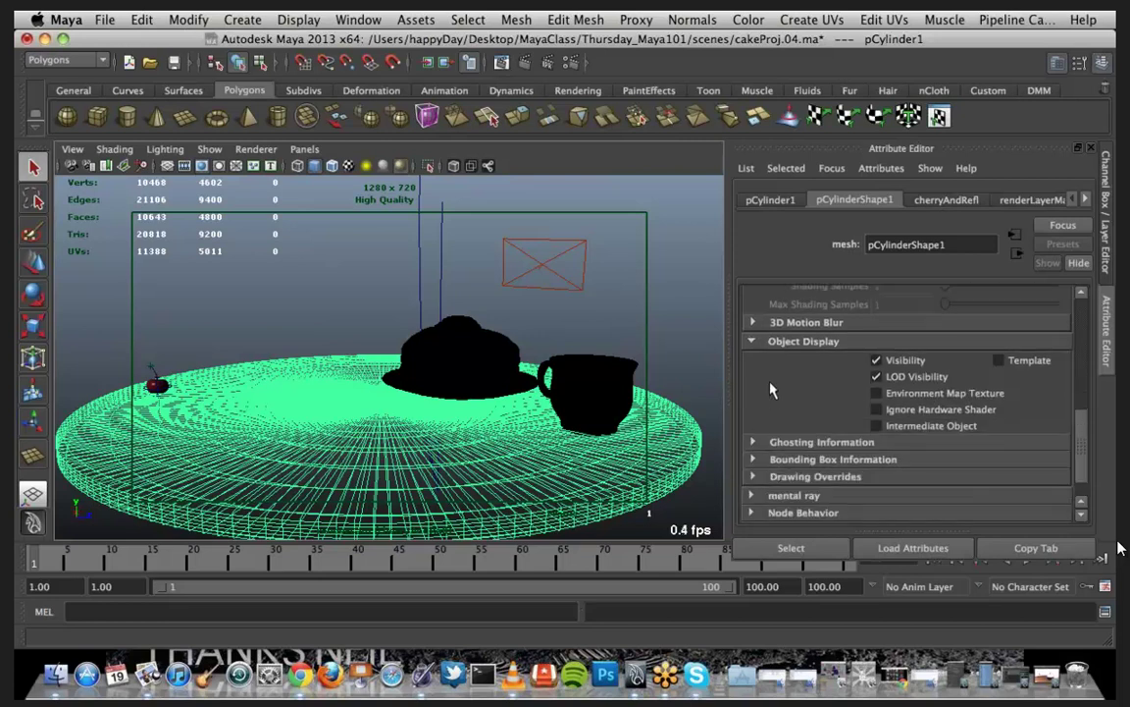
left_click(753, 341)
scroll(787, 361, "up", 5)
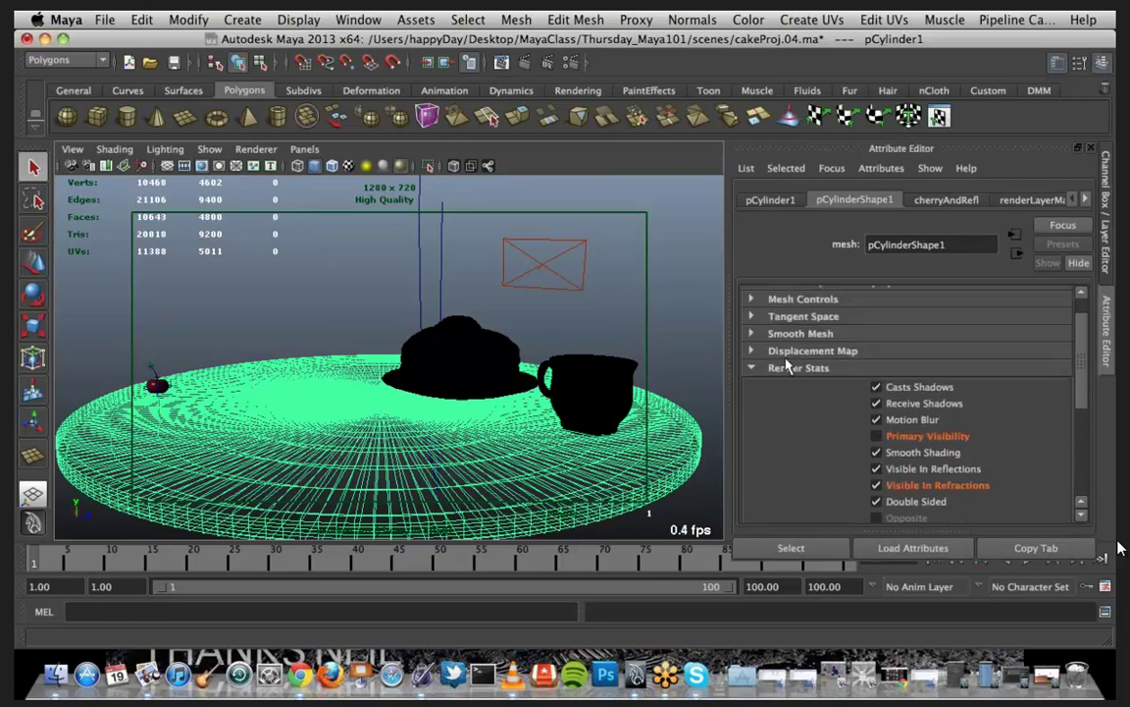
left_click(1046, 675)
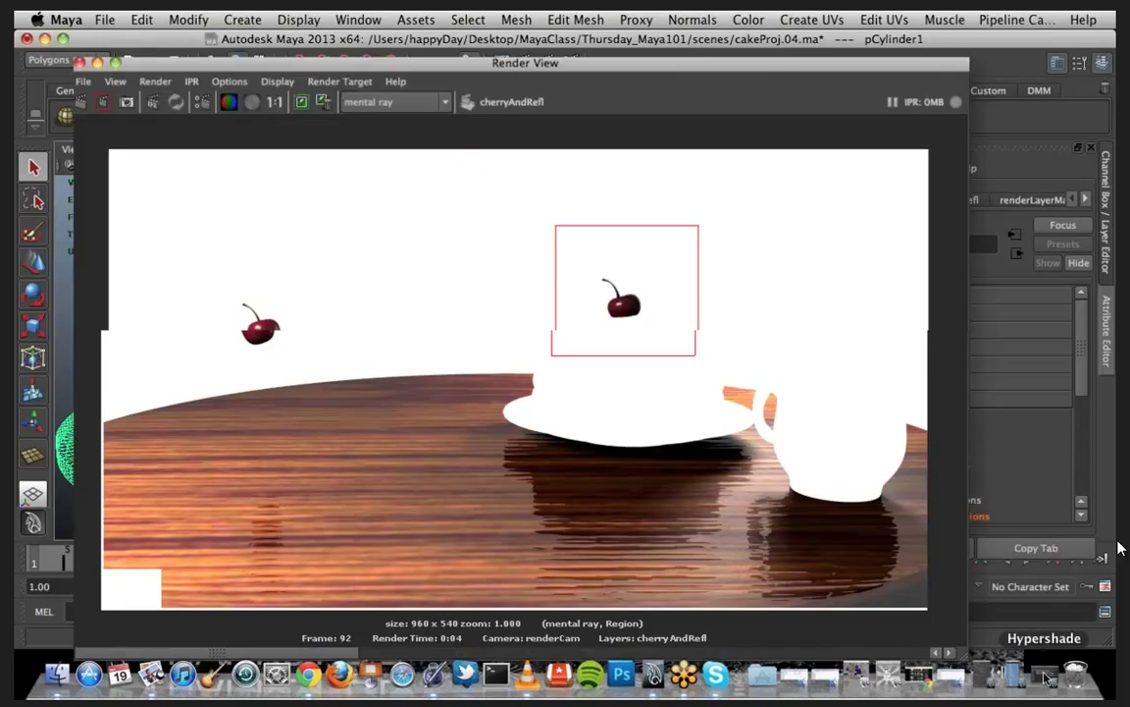
Step: Region-render the lower-left cherry, check its alpha, then minimize Render View
mouse_move(719, 69)
left_mouse_down()
mouse_move(751, 520)
mouse_move(765, 243)
mouse_move(749, 126)
left_mouse_up()
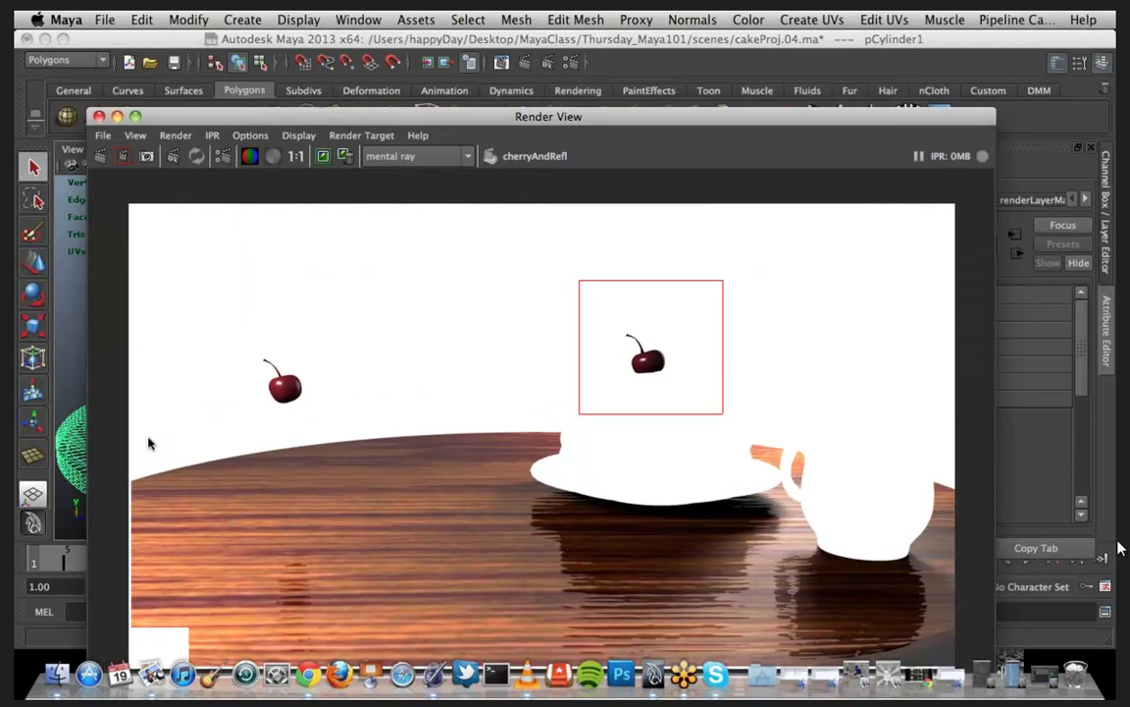
left_click_drag(147, 437, 304, 603)
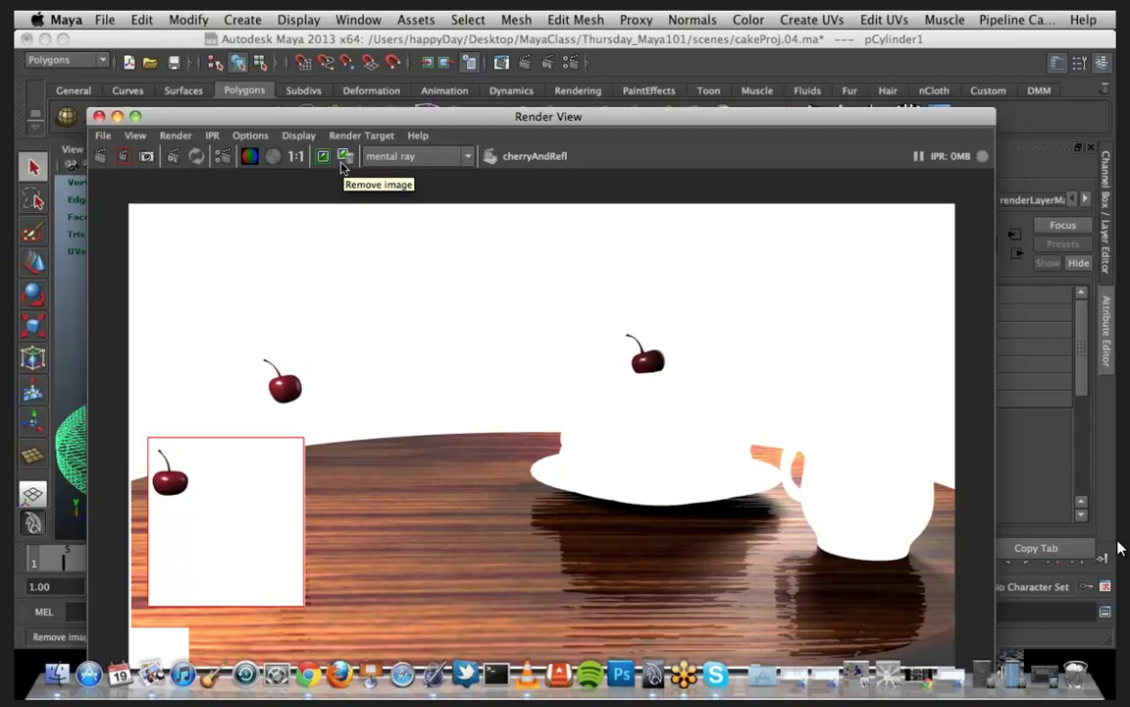
left_click(274, 157)
left_click(248, 156)
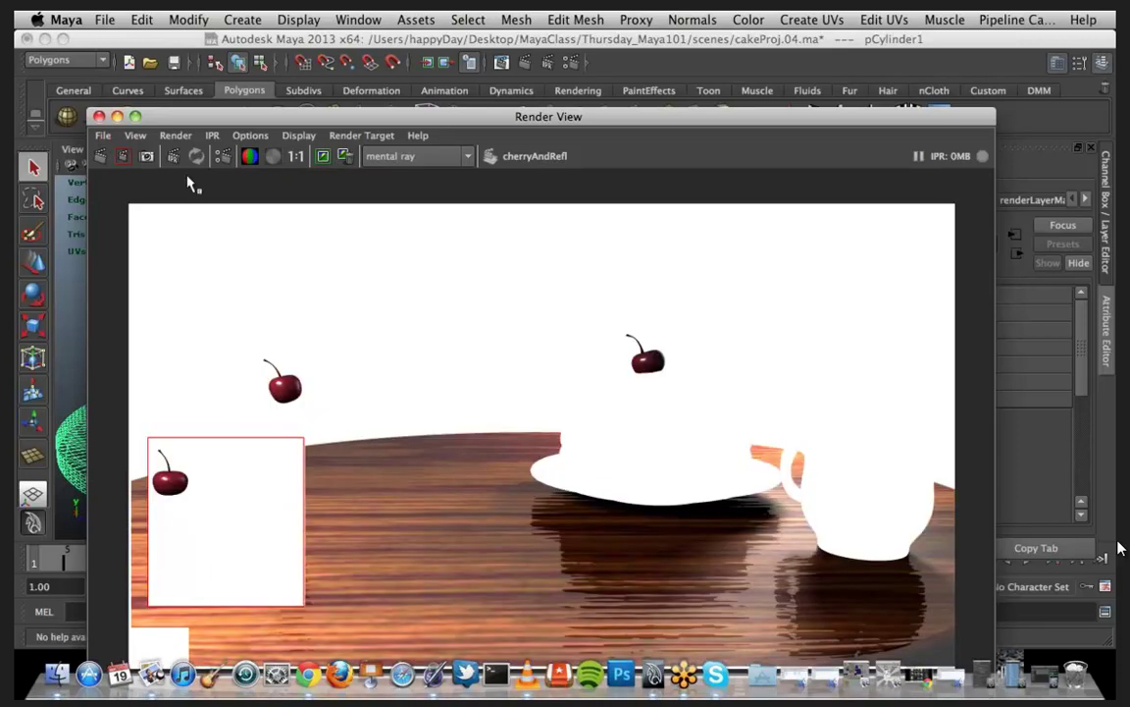
left_click(117, 117)
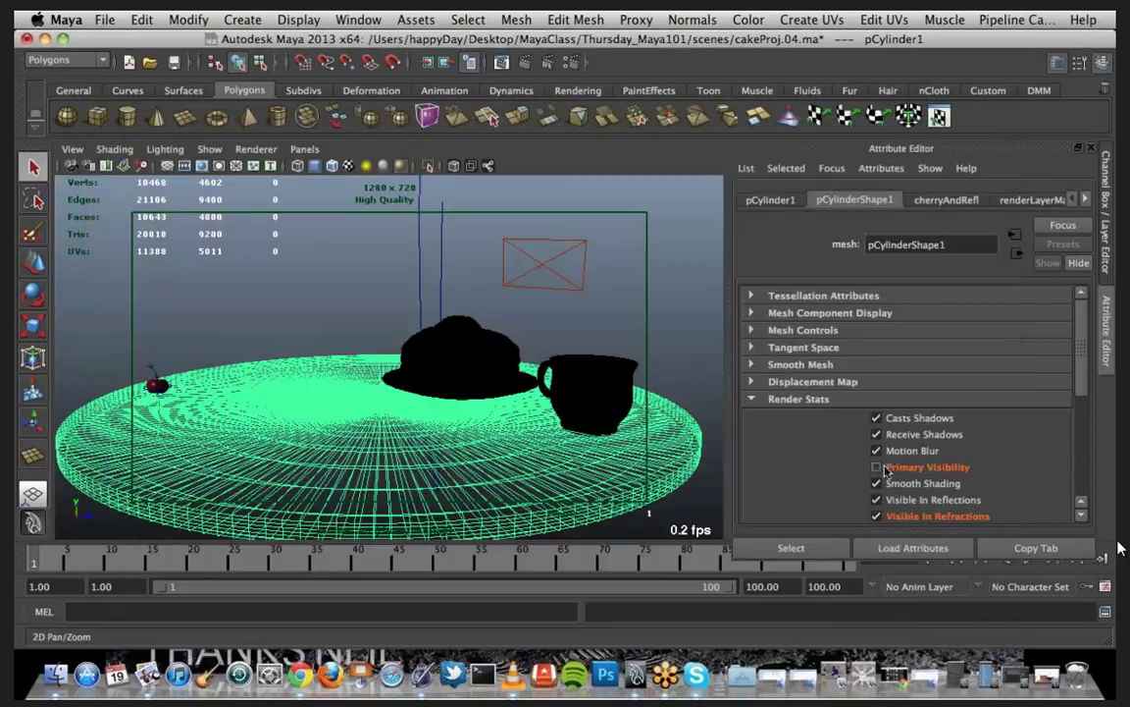
Step: Re-enable the table's Primary Visibility, play the animation, and step back to frame 23
left_click(877, 469)
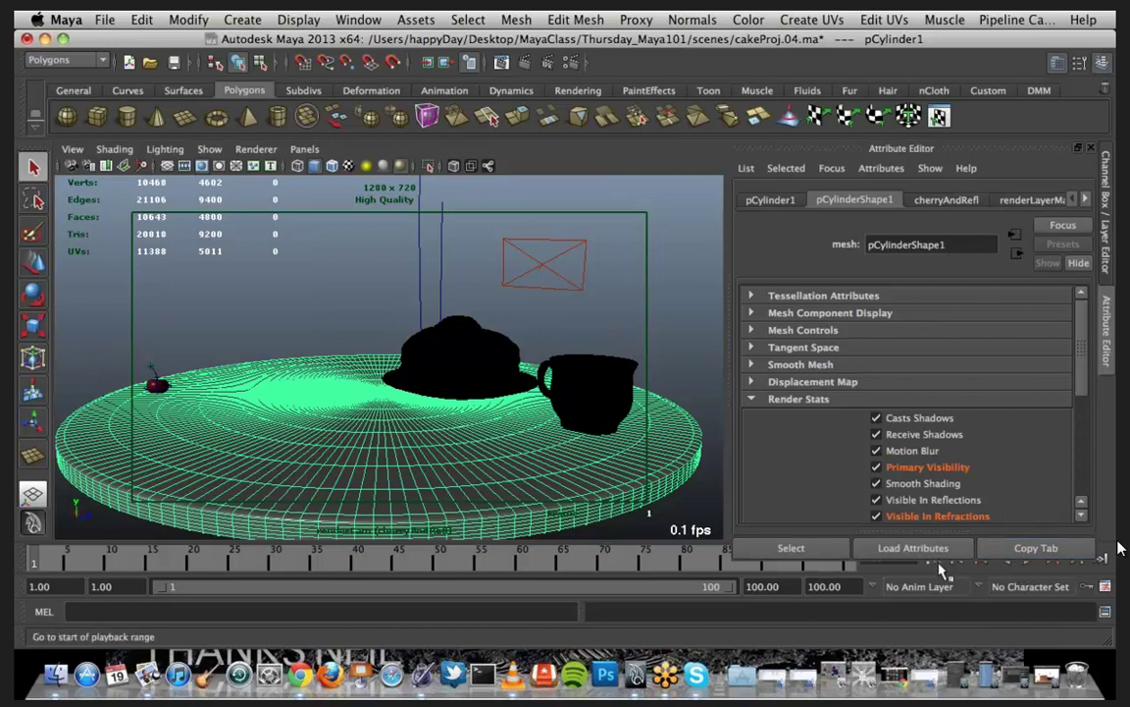
left_click(1028, 567)
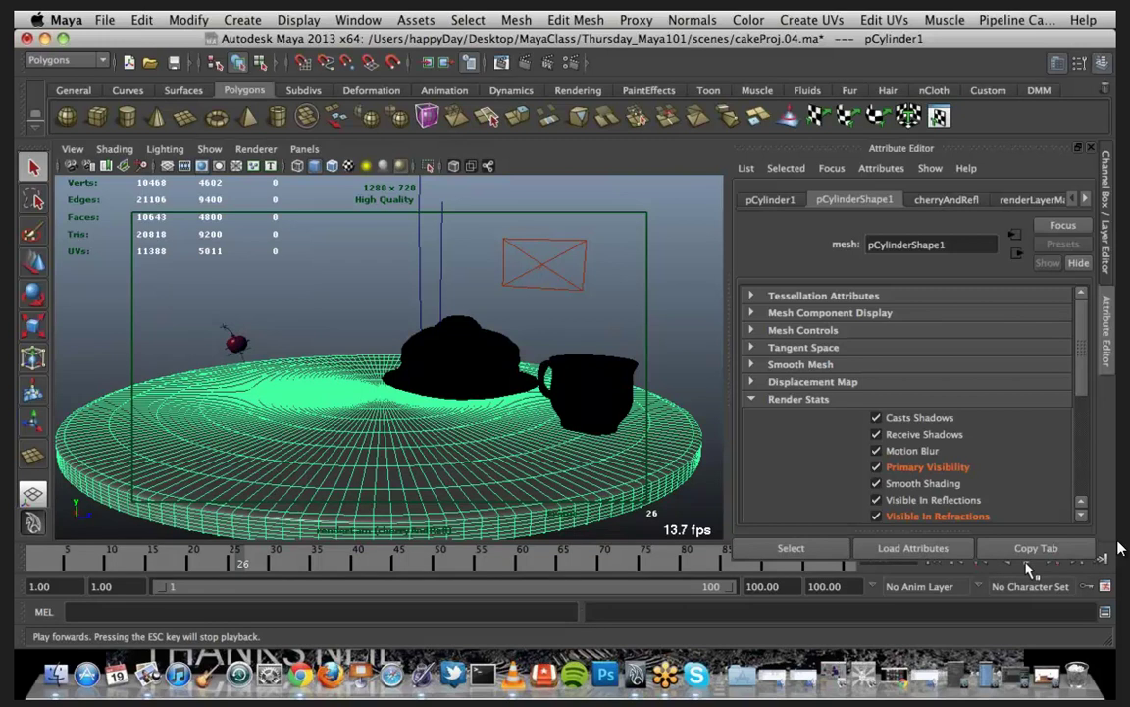
left_click(960, 566)
left_click(960, 566)
left_click(959, 566)
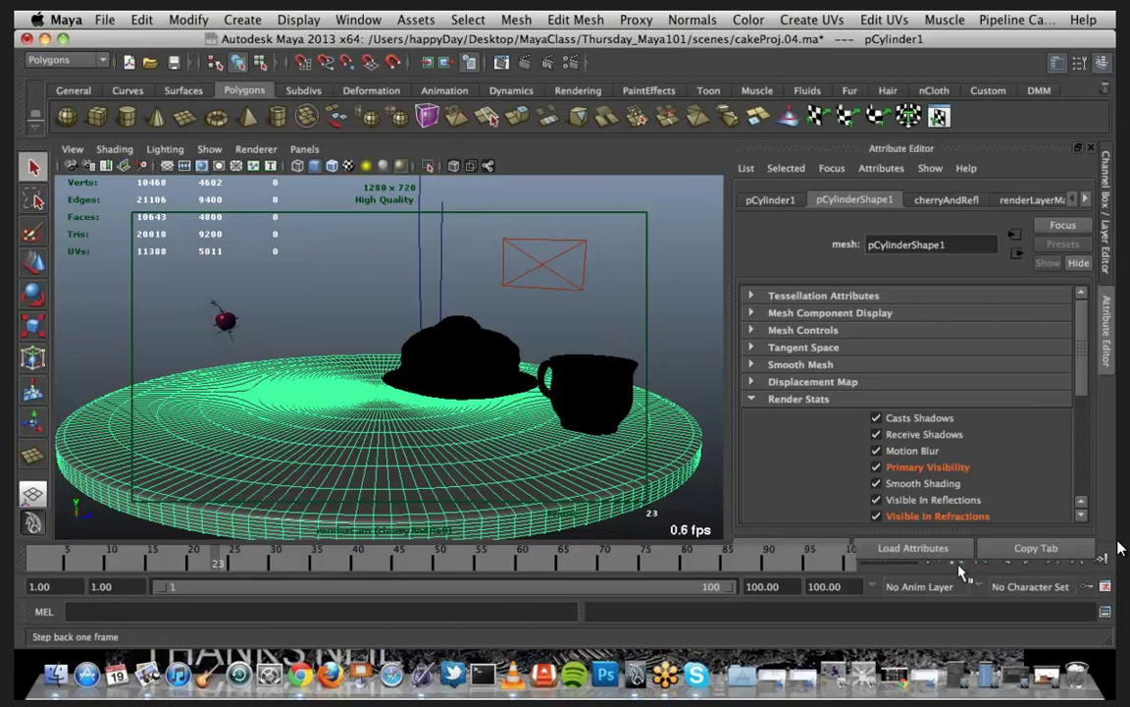
Step: In Render Settings Quality, set Motion Blur to Full with Motion Blur By 3.000
left_click(570, 65)
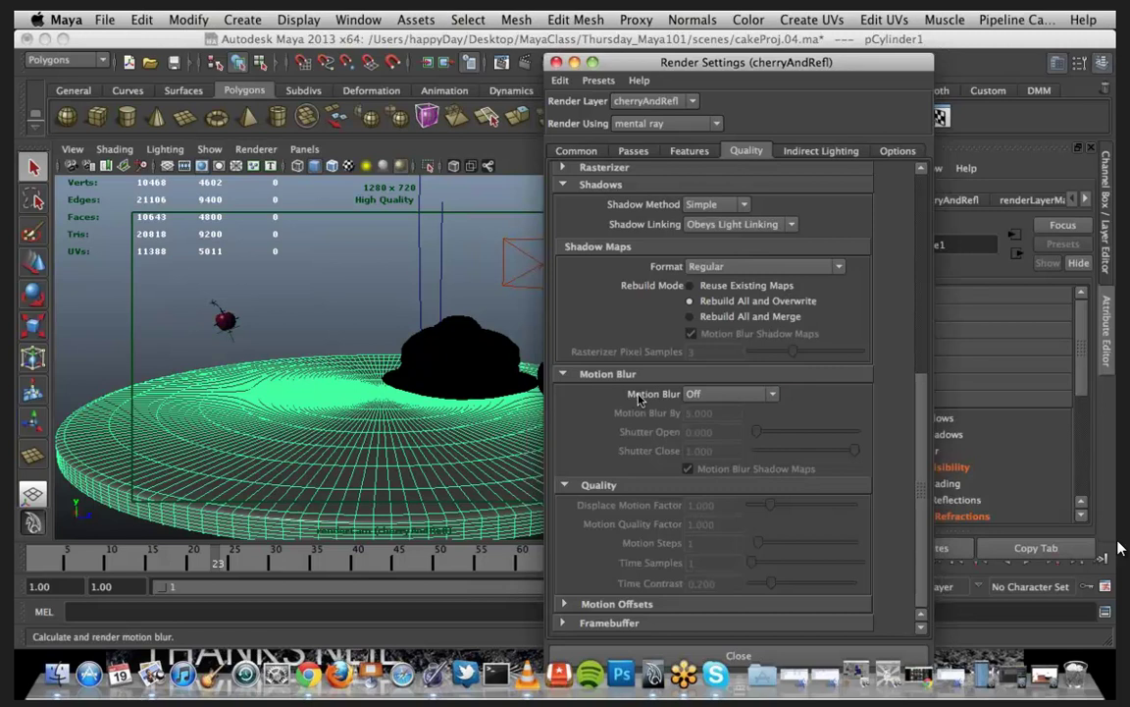
left_click(774, 396)
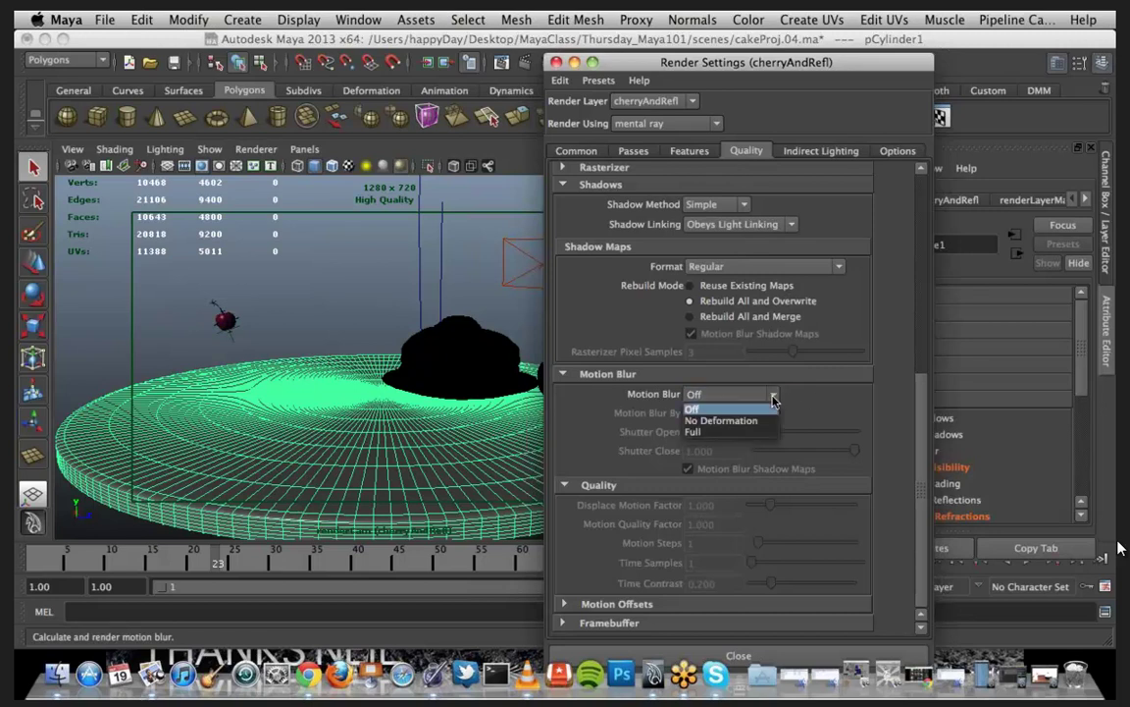
left_click(731, 432)
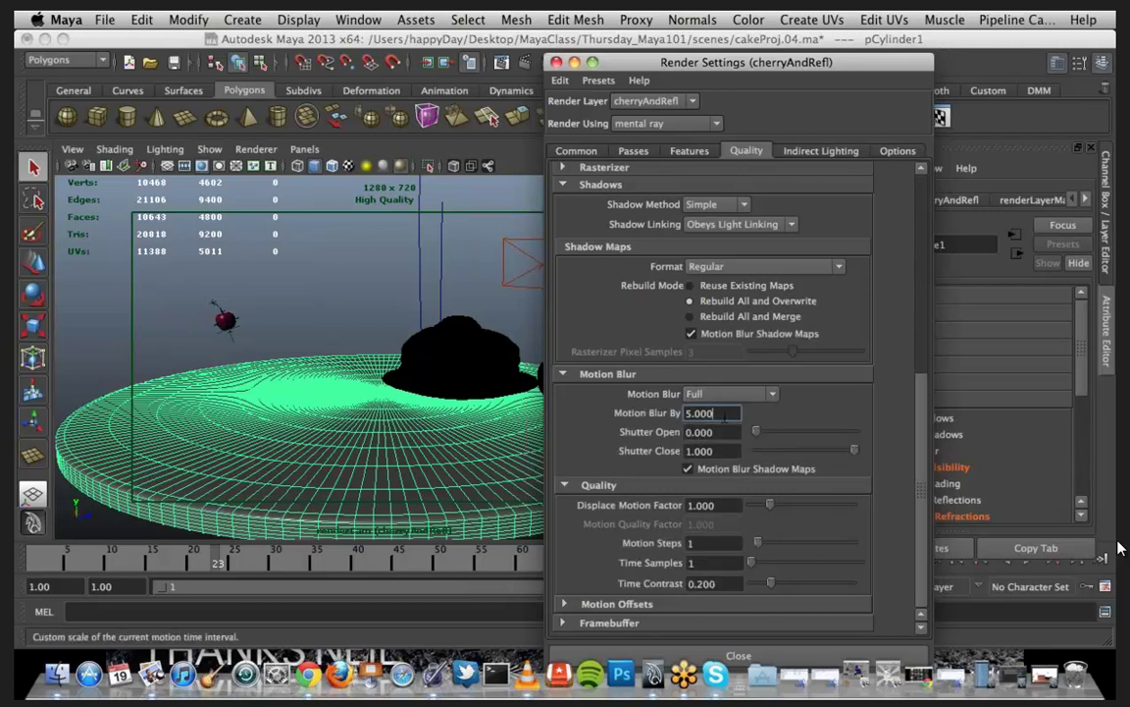
double_click(699, 413)
type("3")
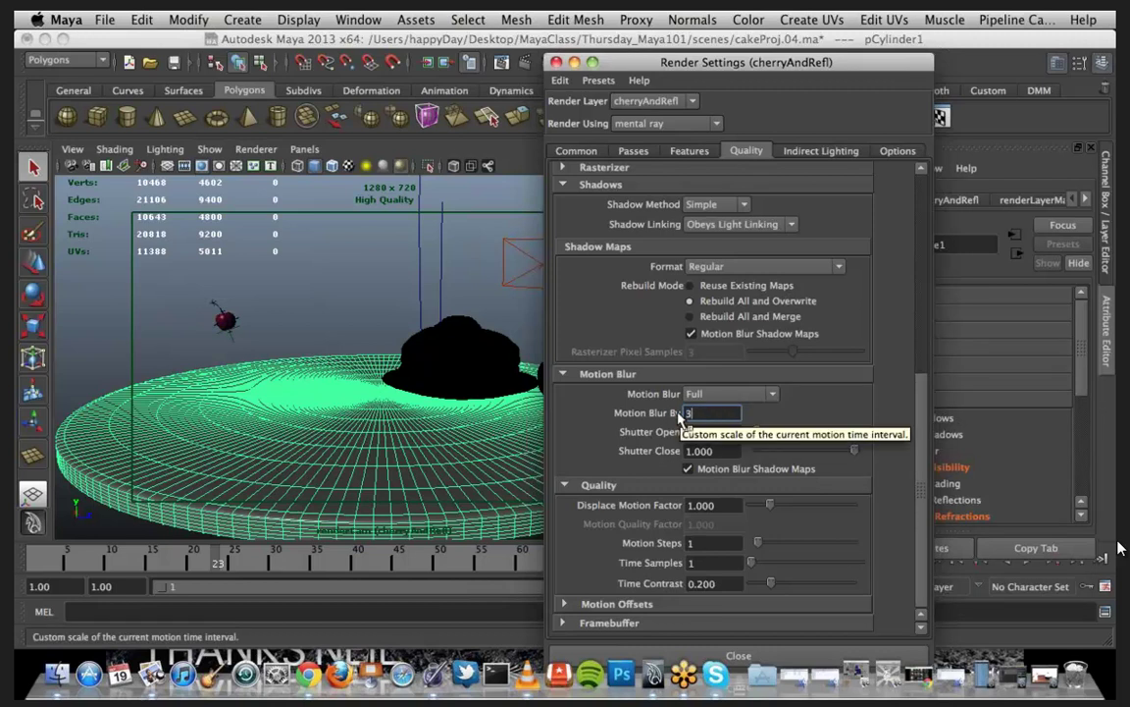
key("Return")
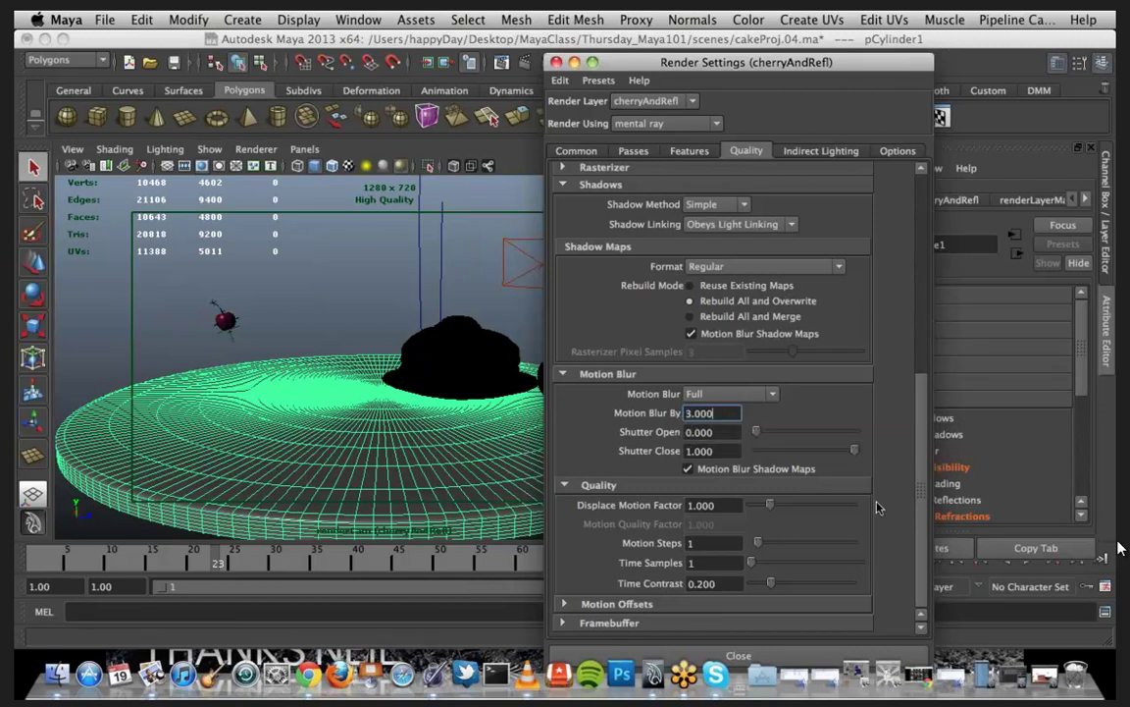
left_click(1046, 675)
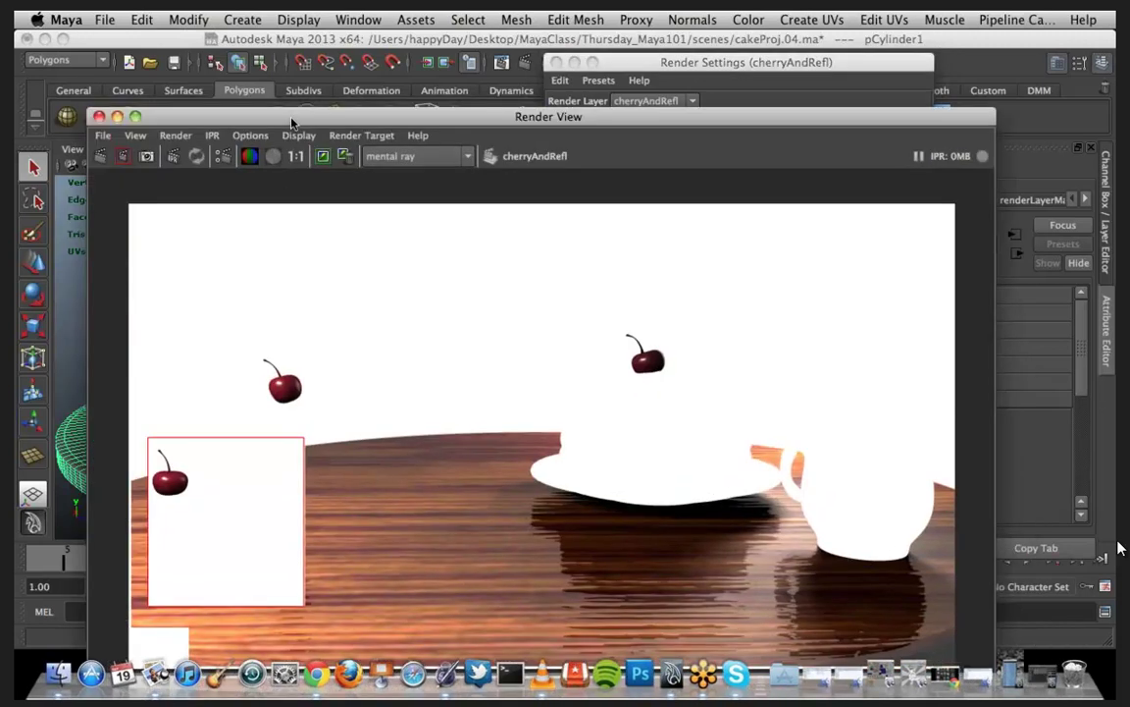
Step: Render the current frame, then re-render a region over the cherry at the top-left
left_click_drag(294, 118, 243, 85)
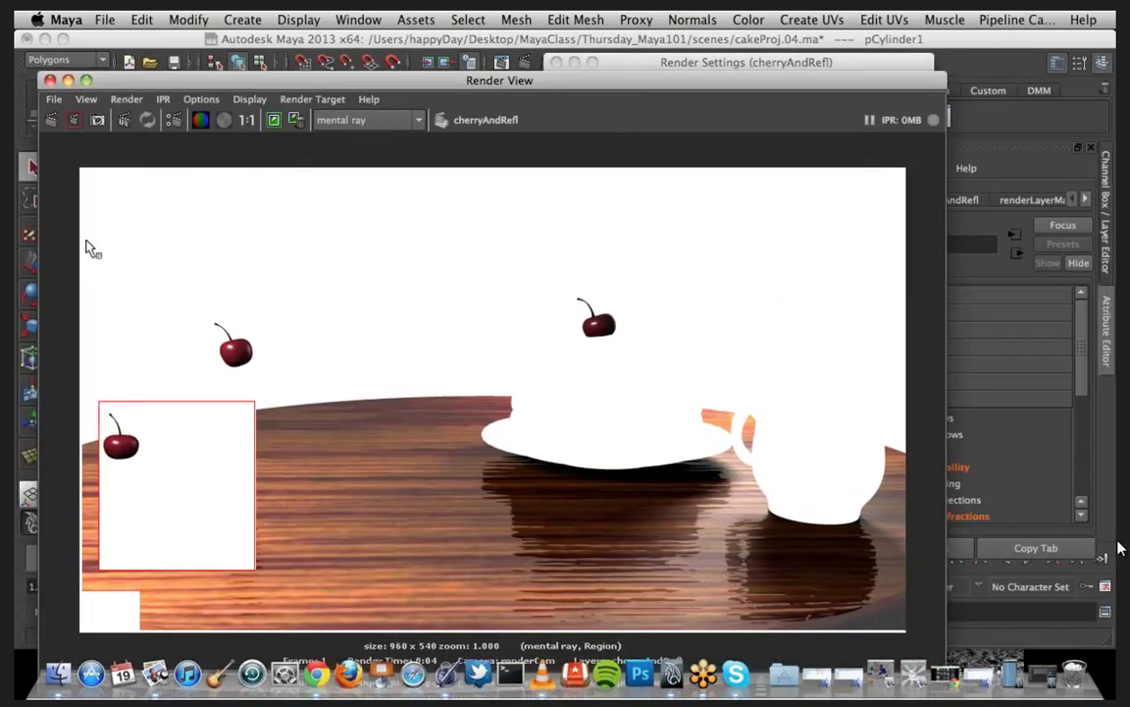
left_click(52, 121)
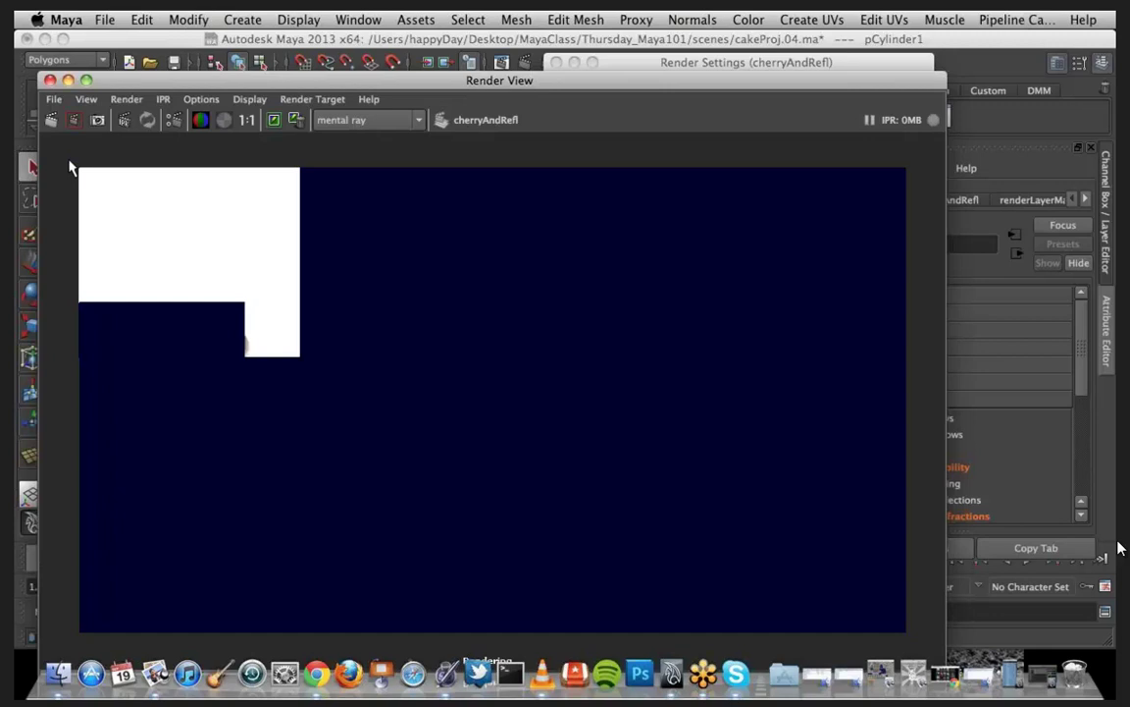
left_click_drag(70, 162, 555, 648)
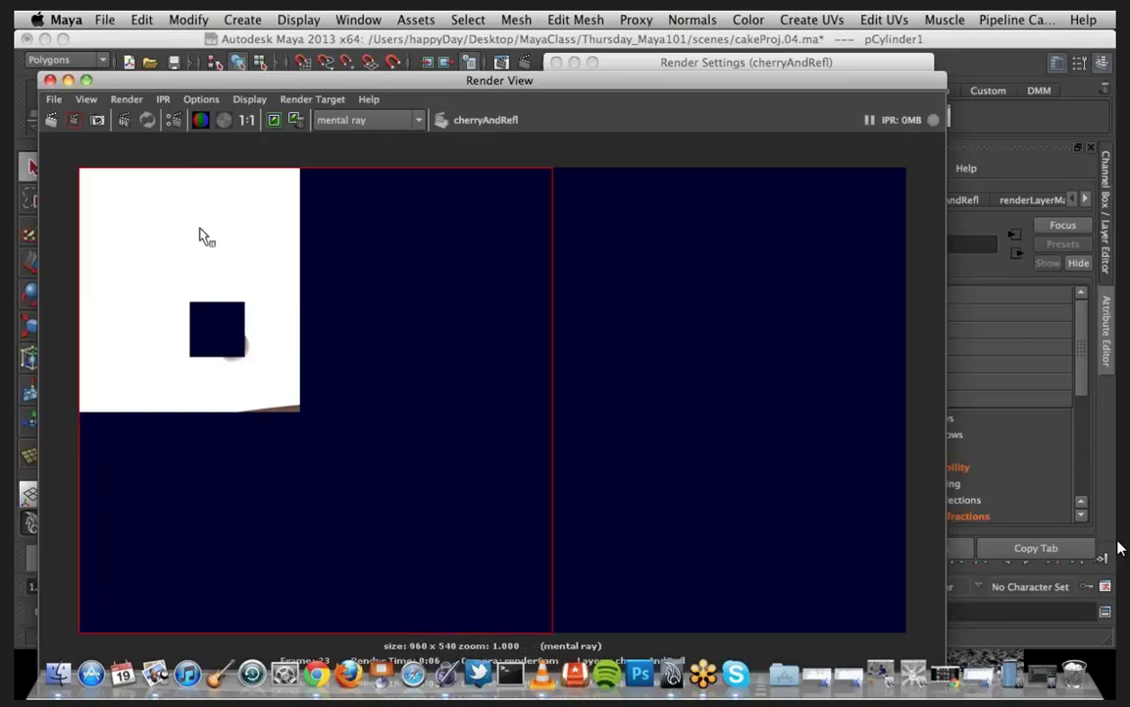
left_click(71, 119)
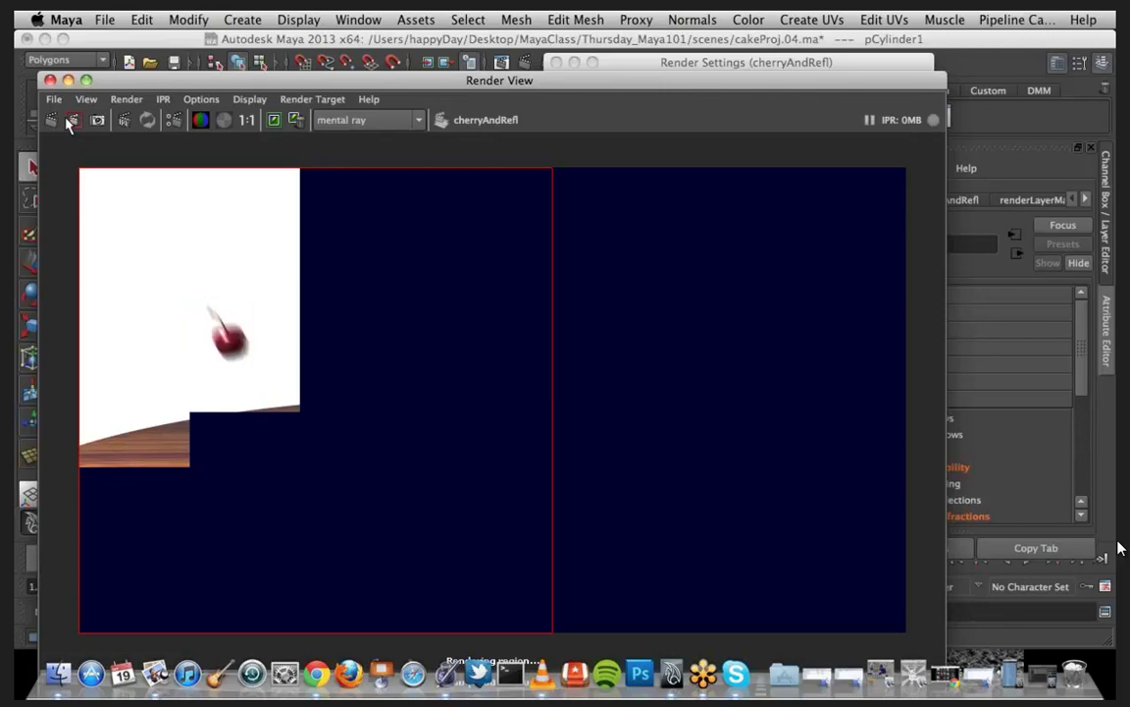
Step: Check the render's alpha mask, clear the region outline, and minimize Render View and Render Settings
left_click(223, 121)
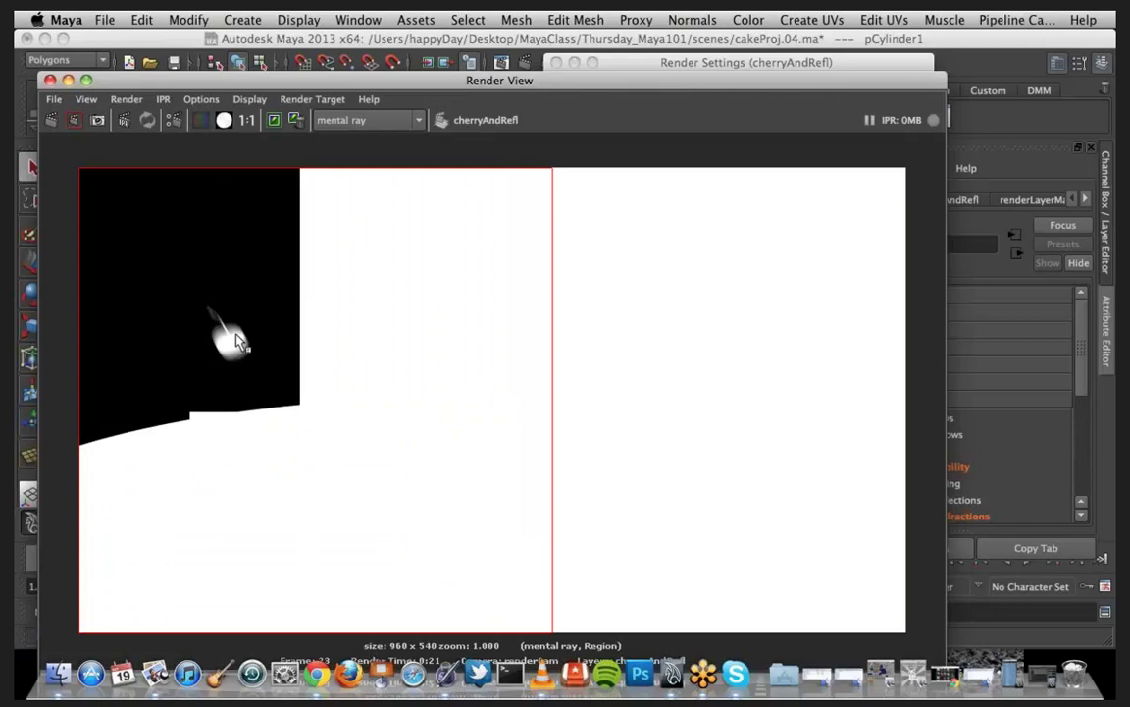
left_click(208, 304)
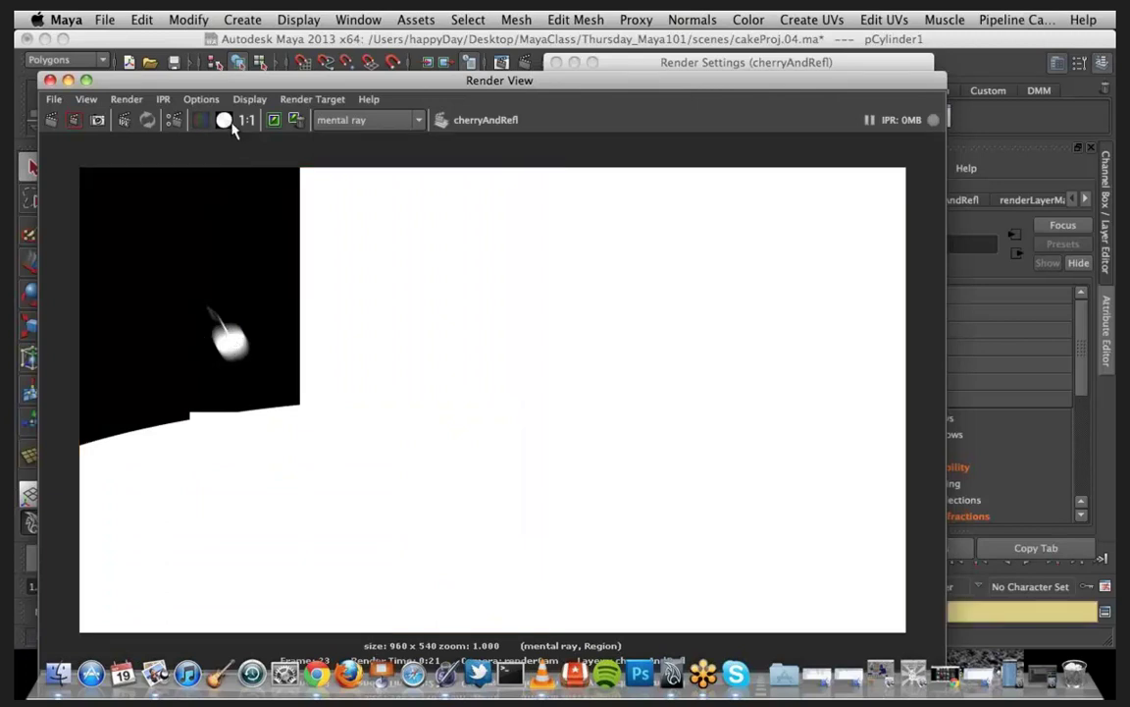
left_click(68, 80)
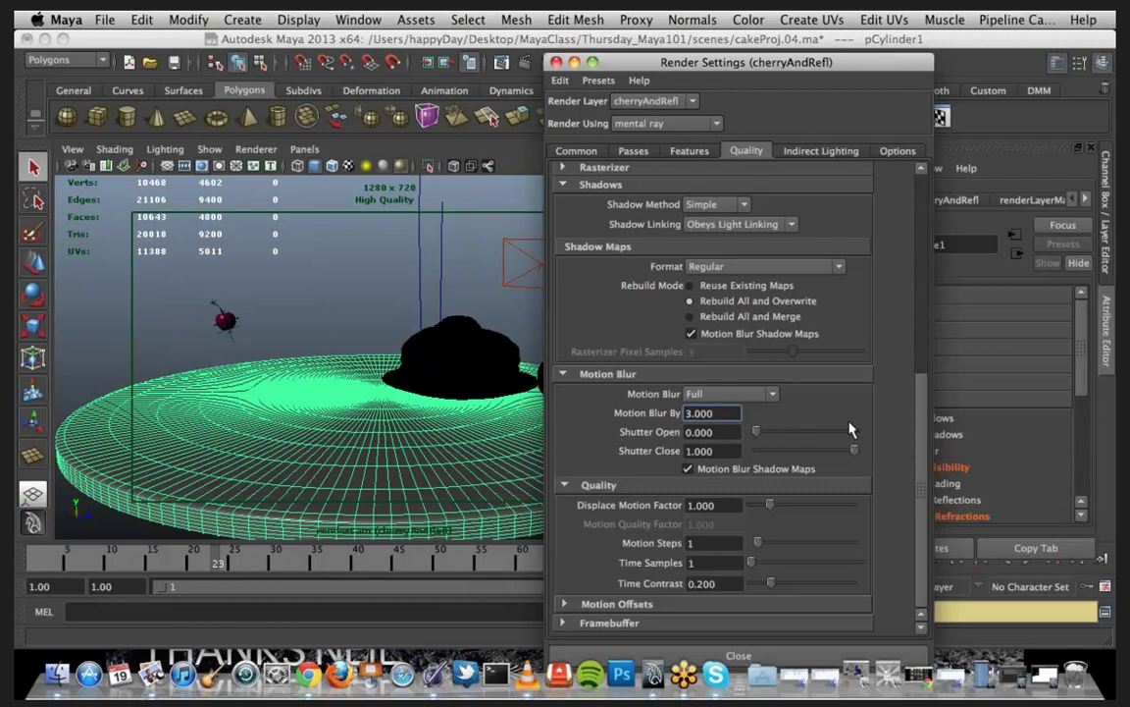
left_click(574, 63)
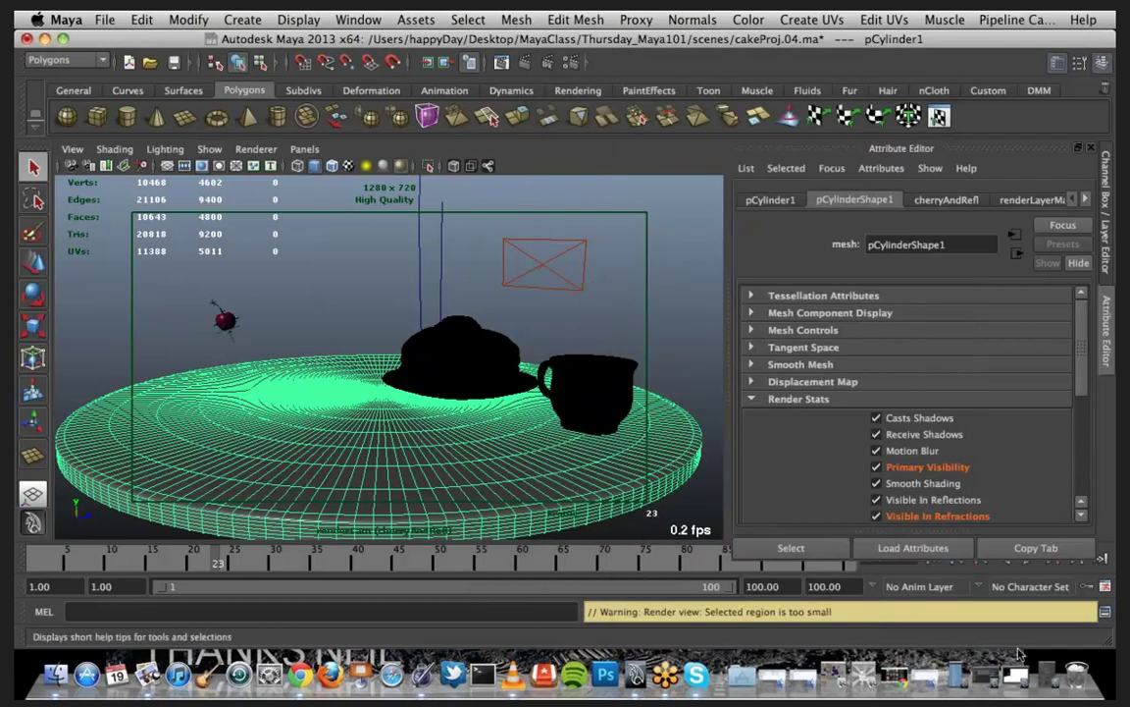
Step: Assign the holdOut material to the selected large cylinder
left_click(989, 675)
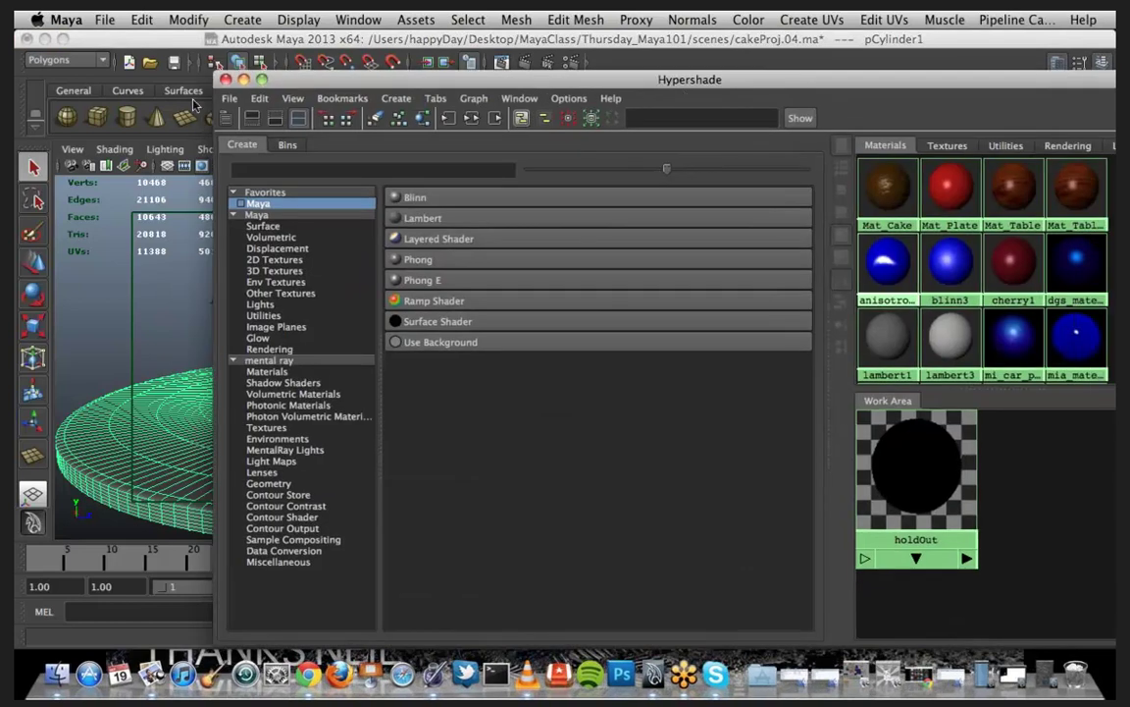
left_click_drag(726, 80, 81, 98)
left_click(677, 457)
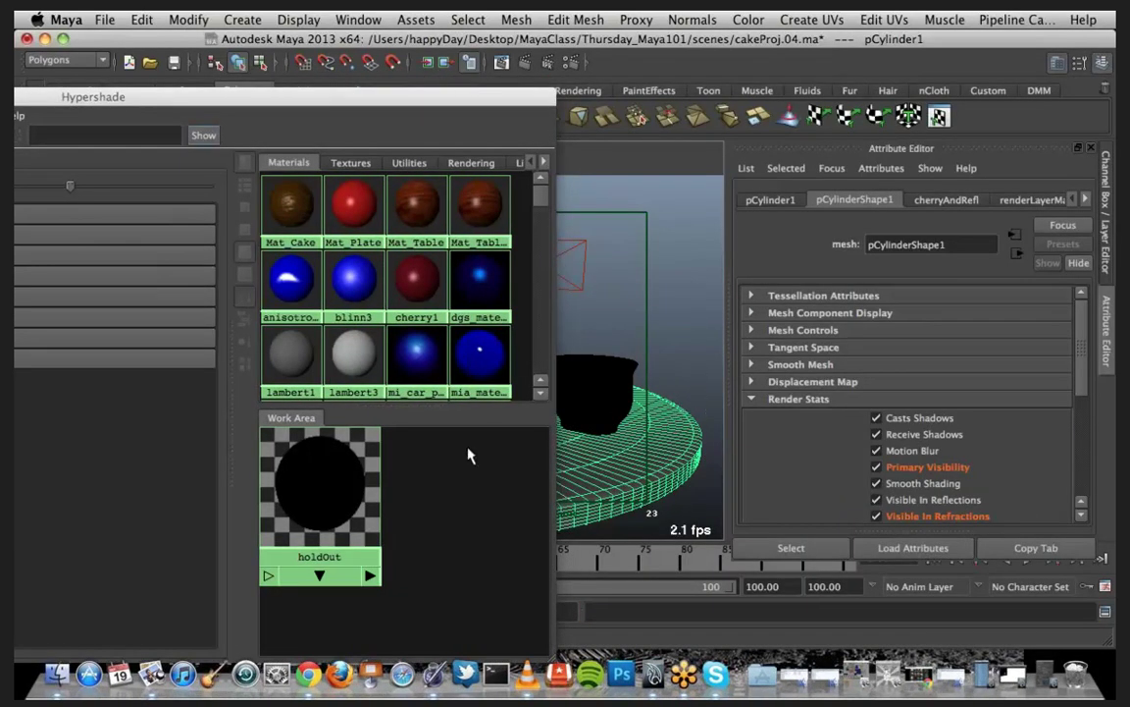
right_click_drag(333, 487, 333, 440)
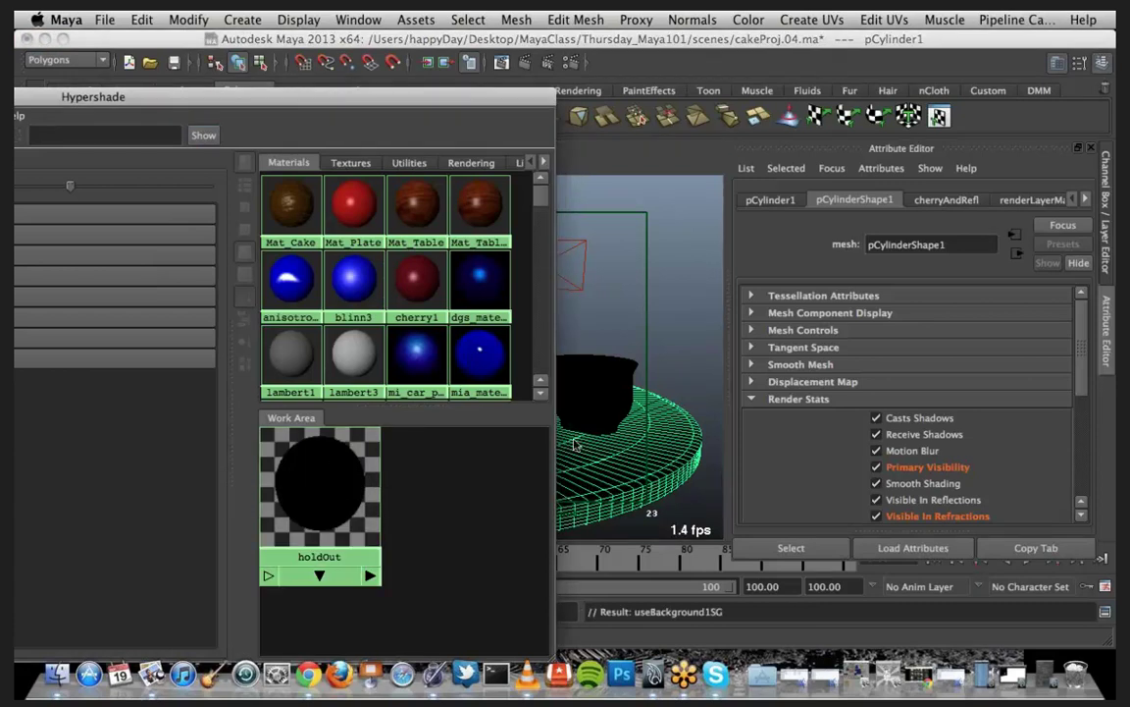
Step: Set holdOut's Reflectivity to 1.000 and Reflection Limit to 1
left_click(341, 497)
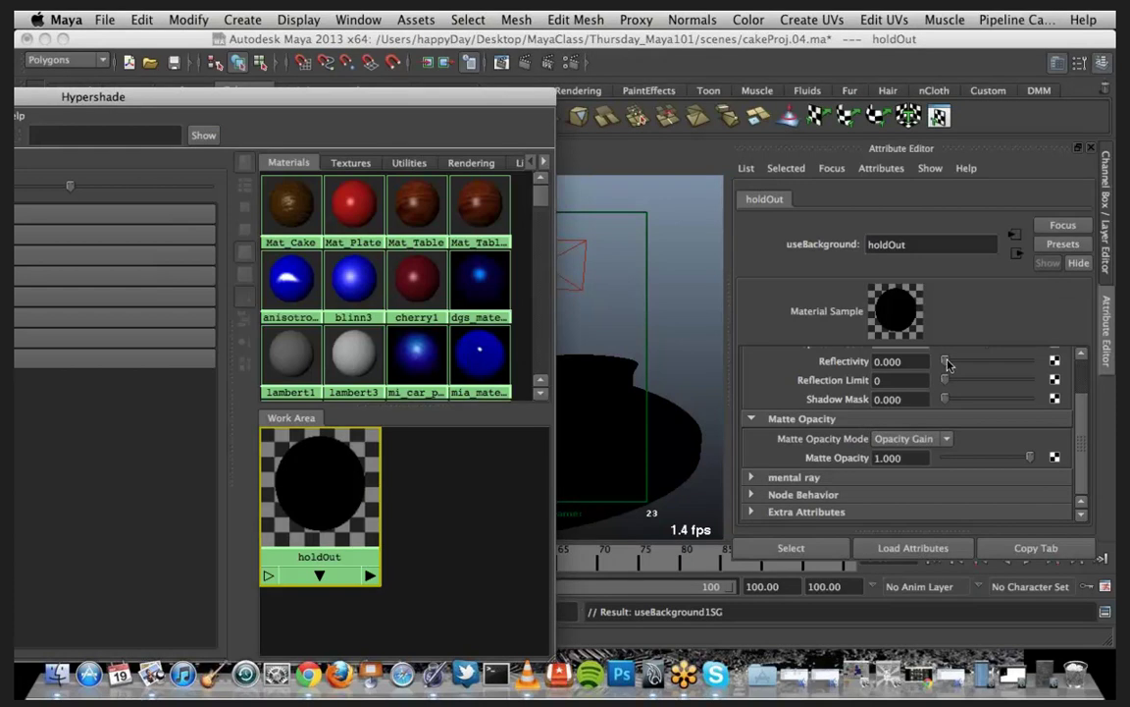
scroll(1022, 396, "up", 2)
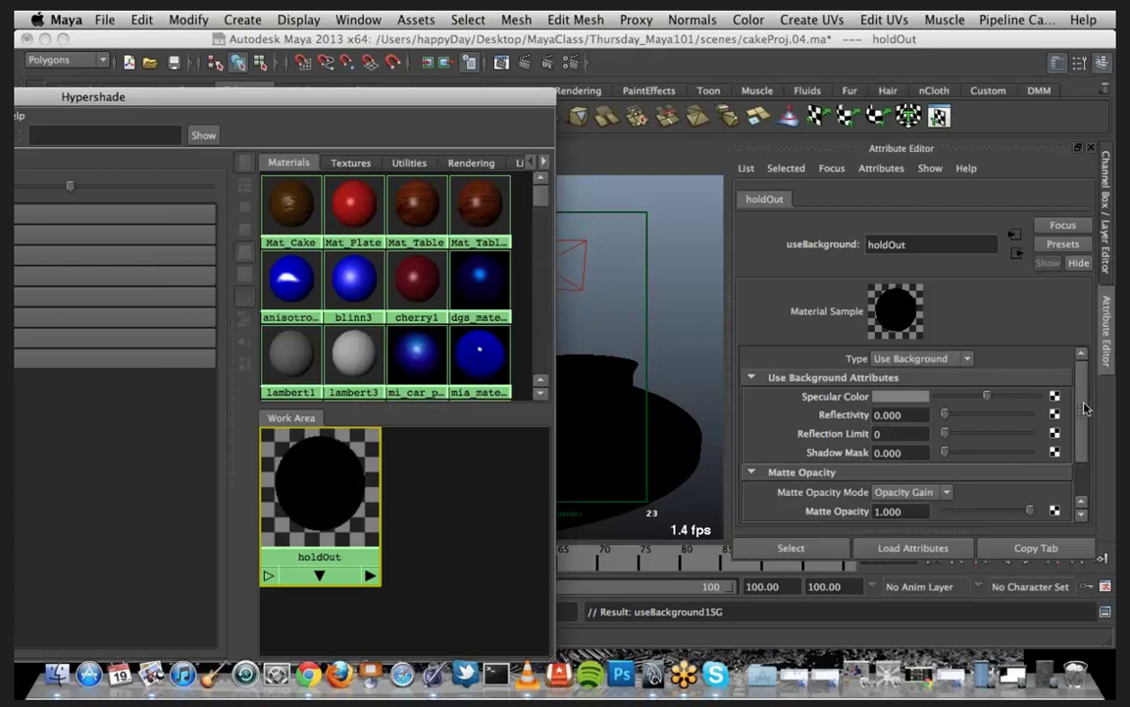
left_click_drag(1083, 412, 1084, 424)
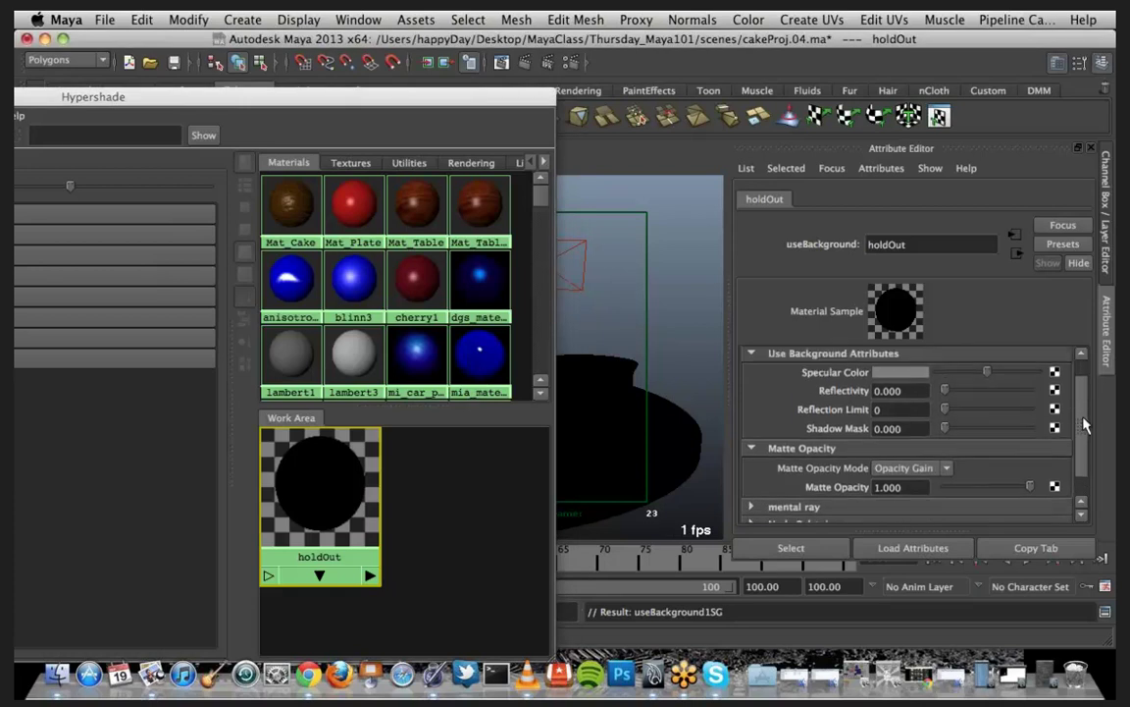
left_click(948, 392)
left_click_drag(948, 394, 1033, 393)
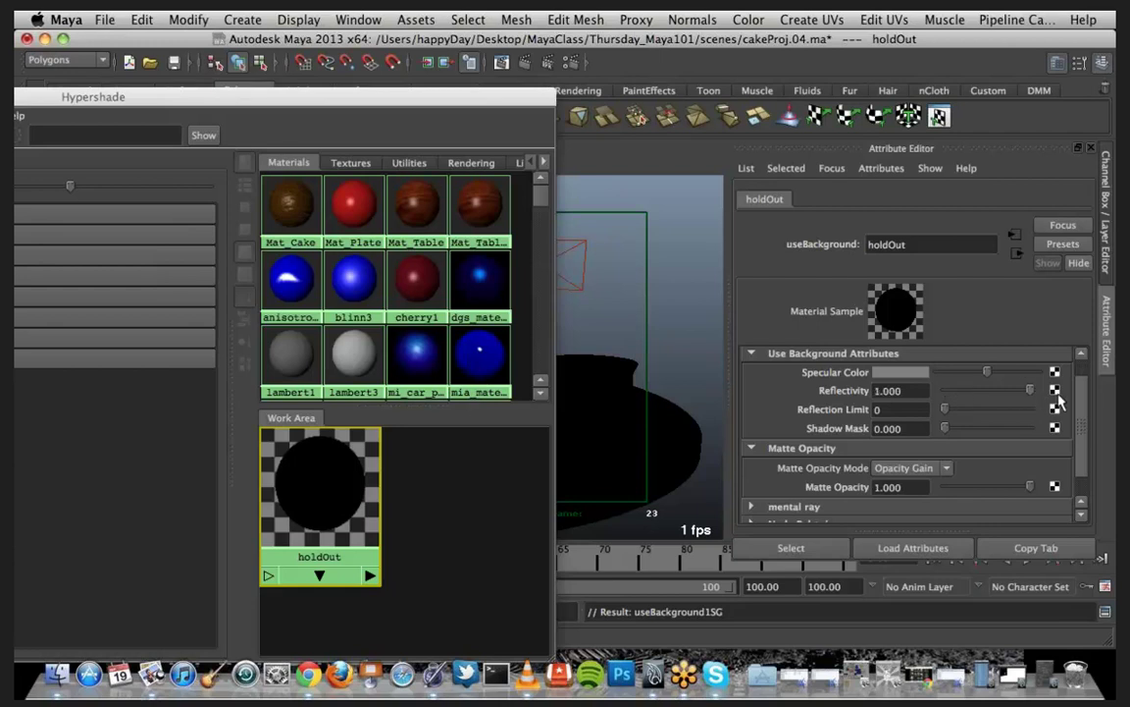
left_click(951, 409)
left_click_drag(229, 106, 440, 103)
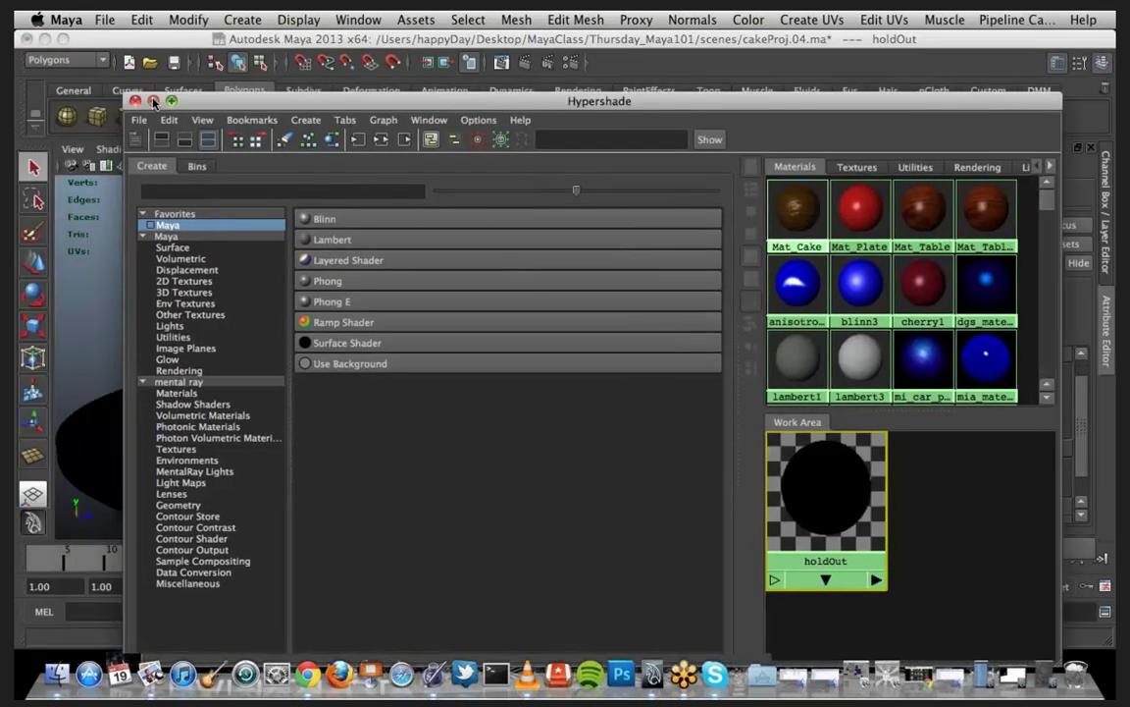
Step: Bring back Render View and region-render the cherry
left_click(153, 102)
left_click(962, 673)
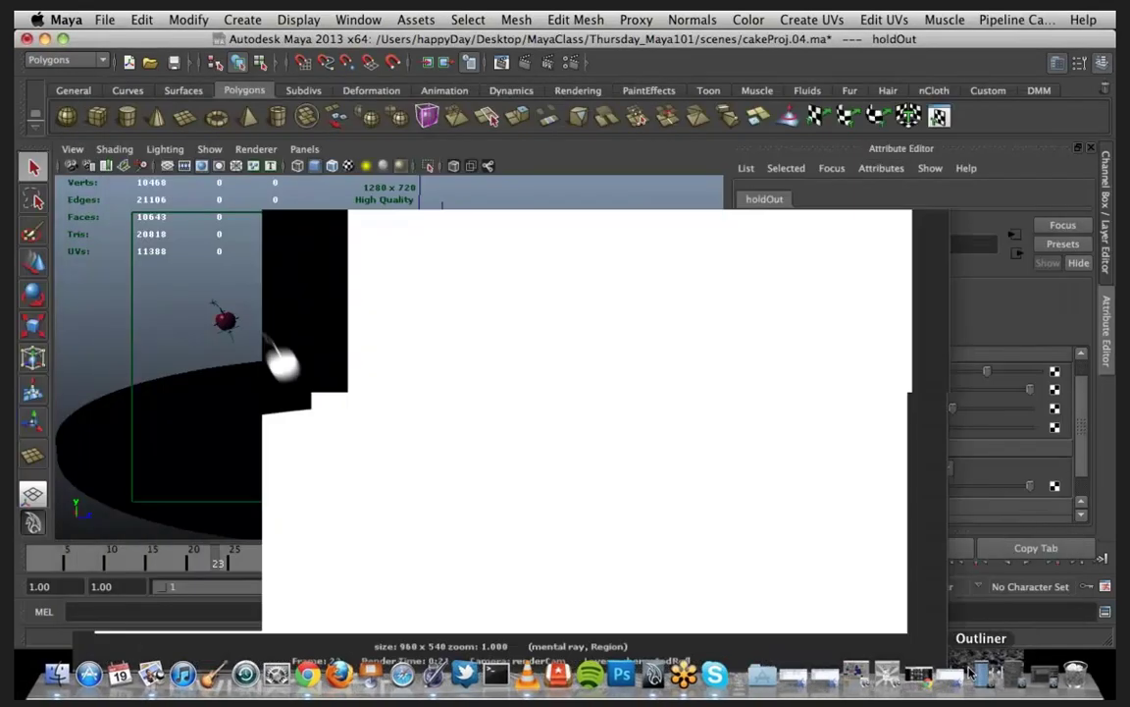
left_click(184, 121)
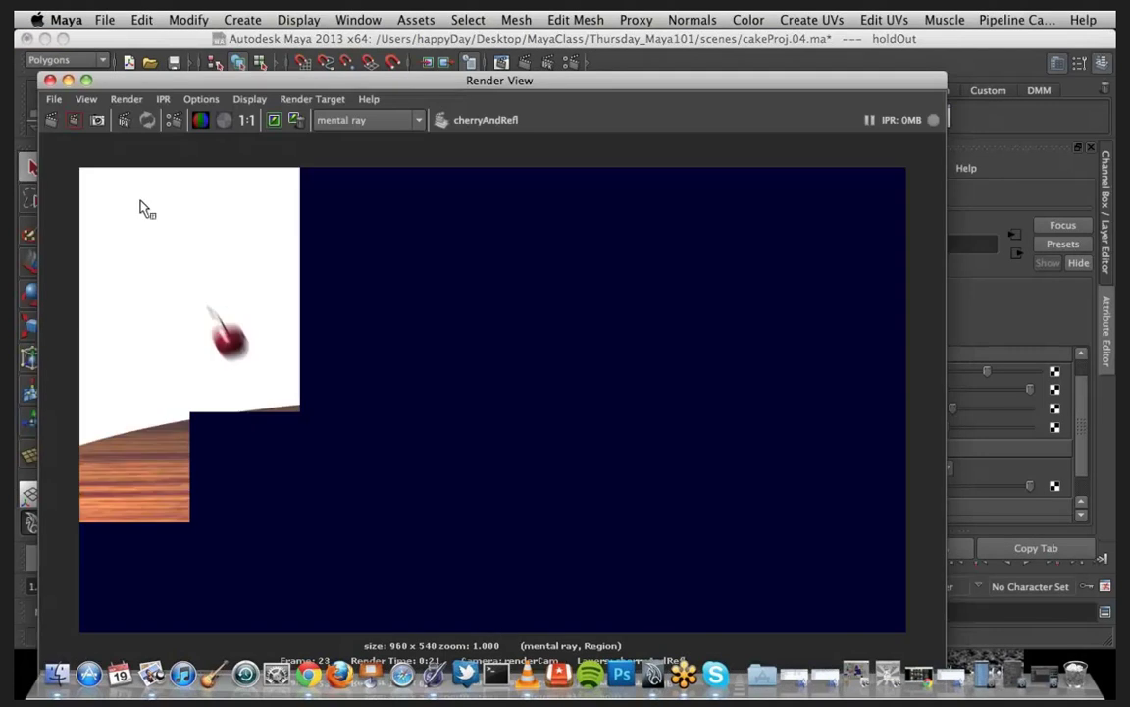
left_click_drag(138, 193, 441, 542)
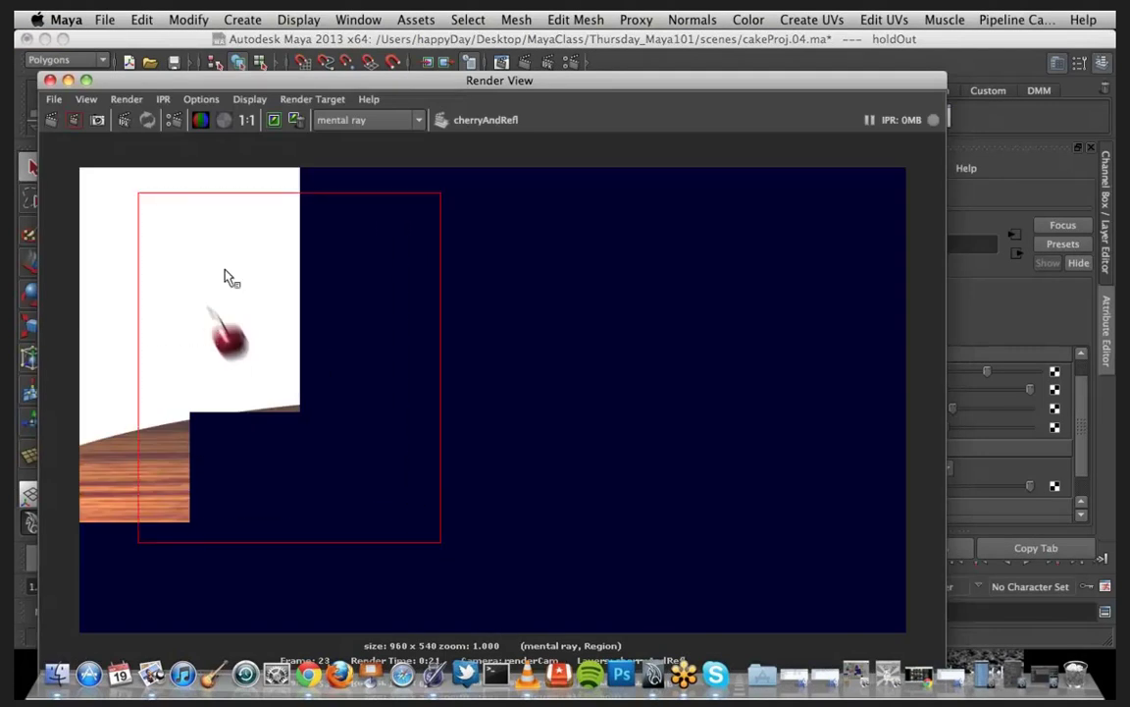
left_click(74, 124)
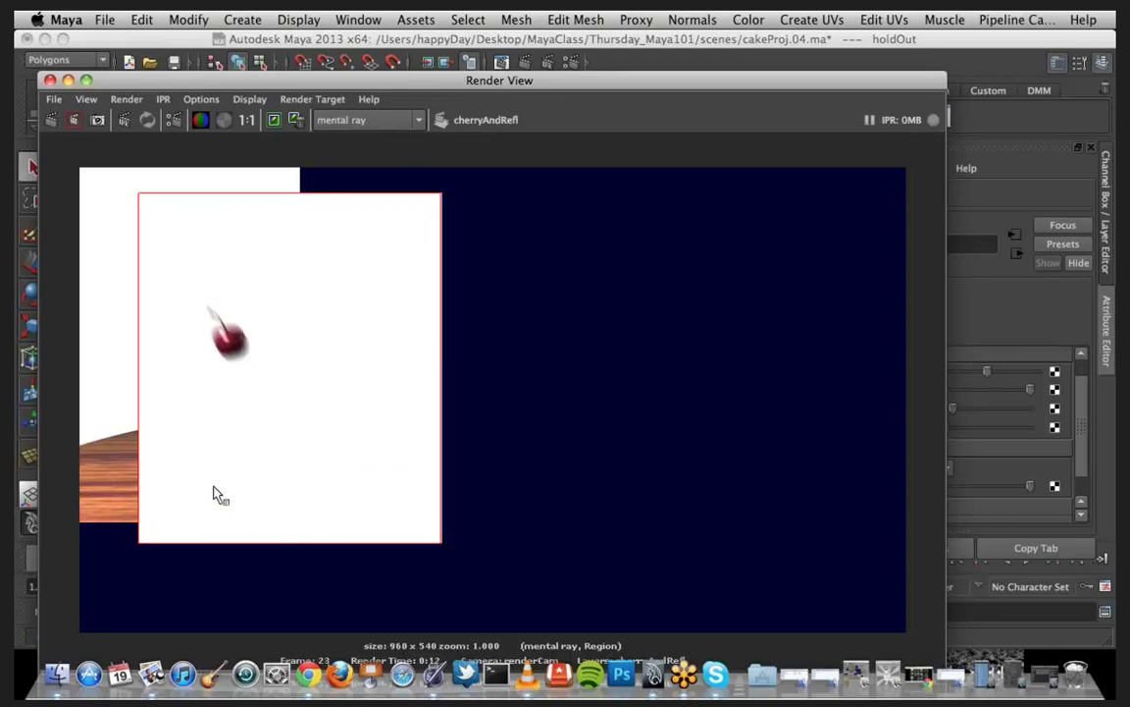
Step: Region-render the area below the cherry, compare Alpha and RGB for the reflection, then minimize Render View
left_click_drag(184, 432, 442, 630)
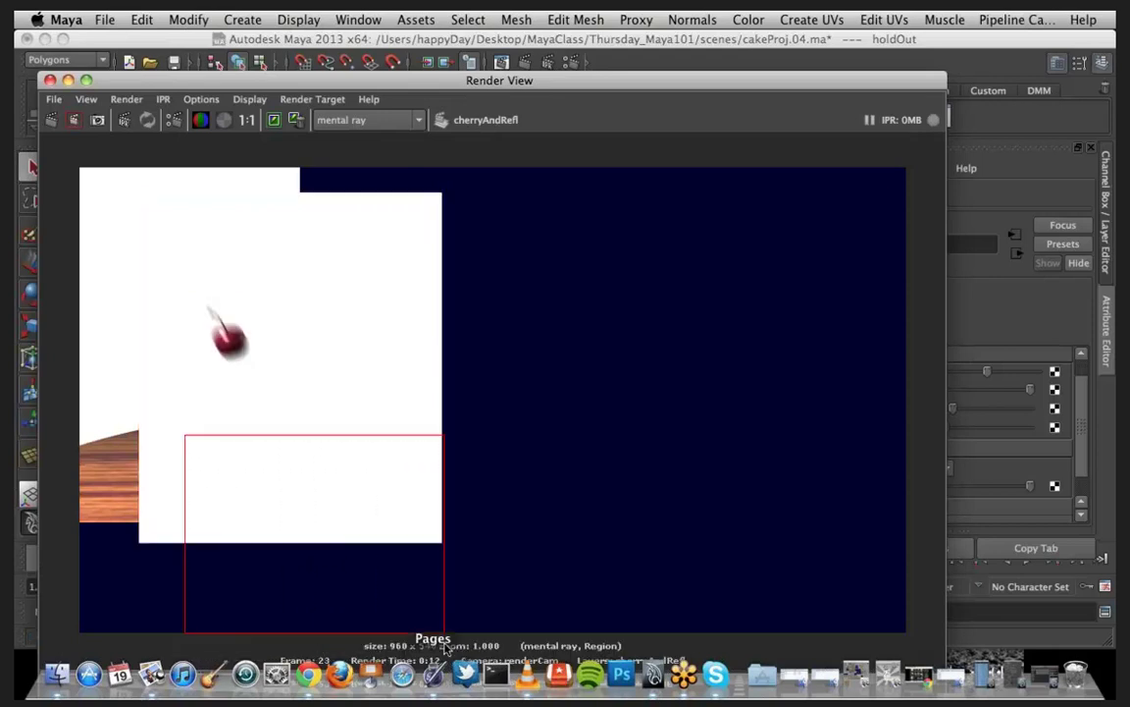
left_click(74, 121)
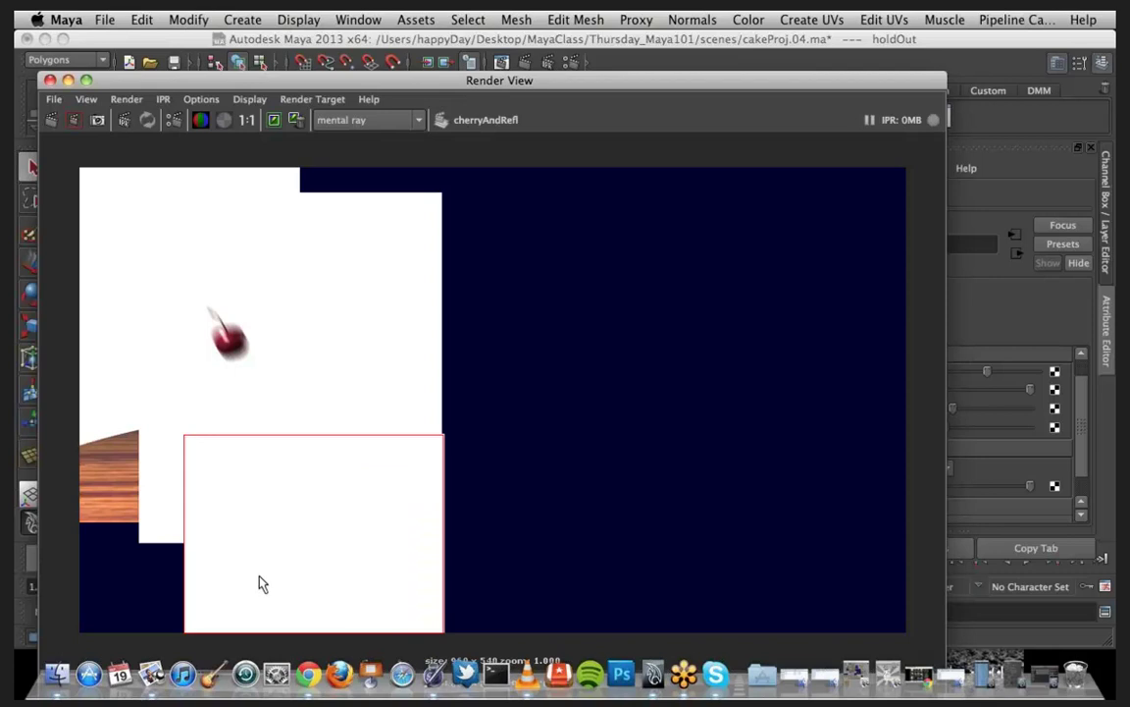
left_click(224, 120)
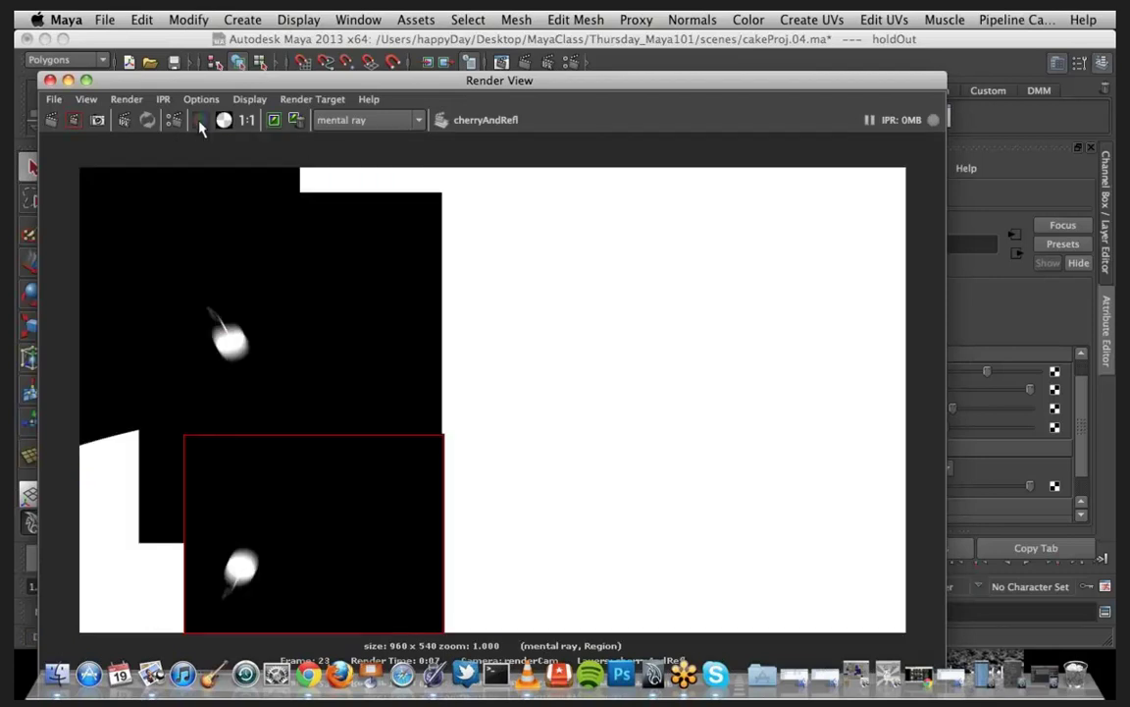
left_click(200, 121)
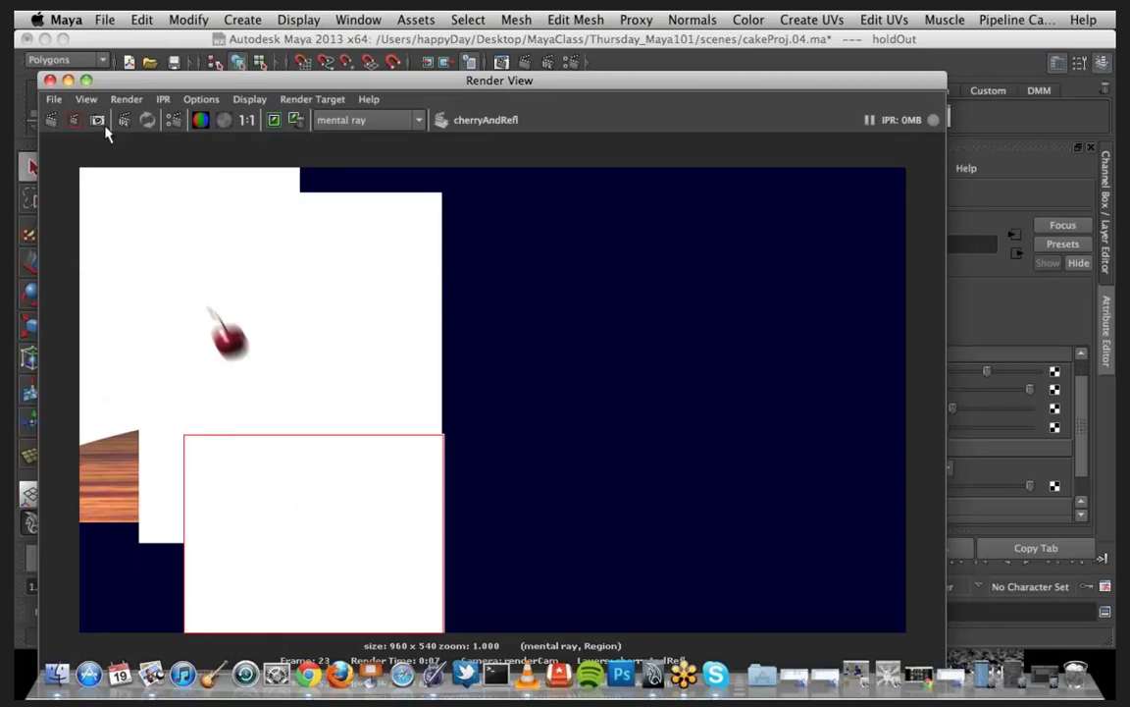
left_click(67, 80)
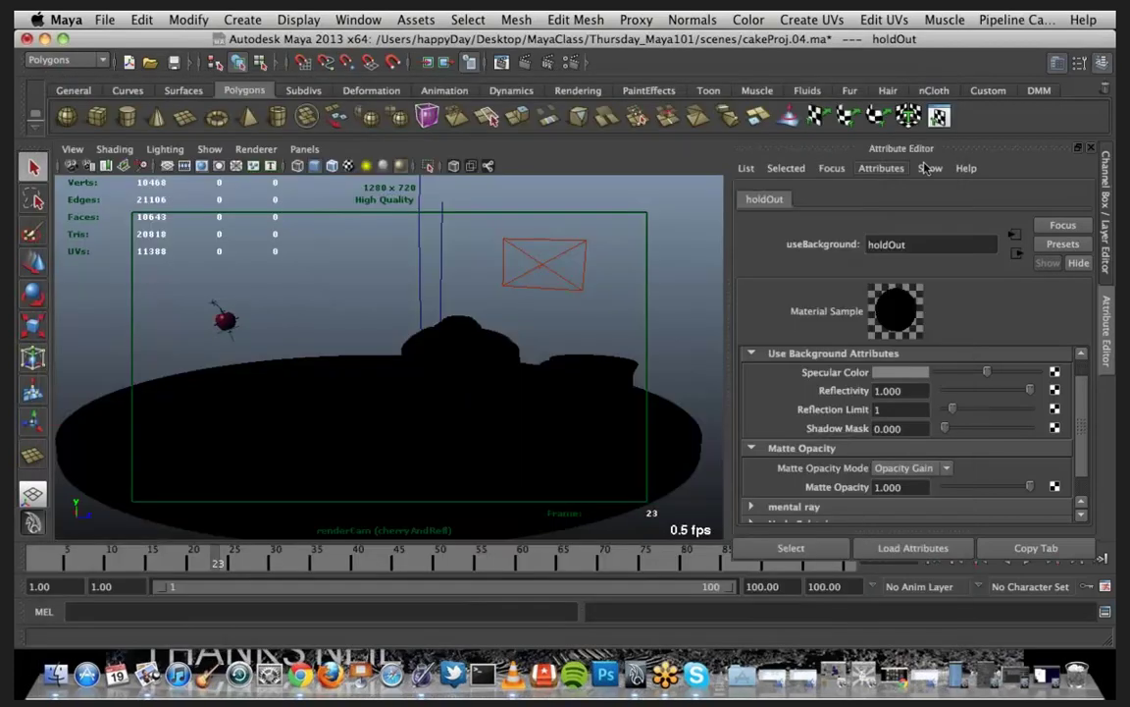
Step: Confirm Render Settings show PNG output at the HD 720 (1280×720) preset, then switch to Finder
left_click(1057, 63)
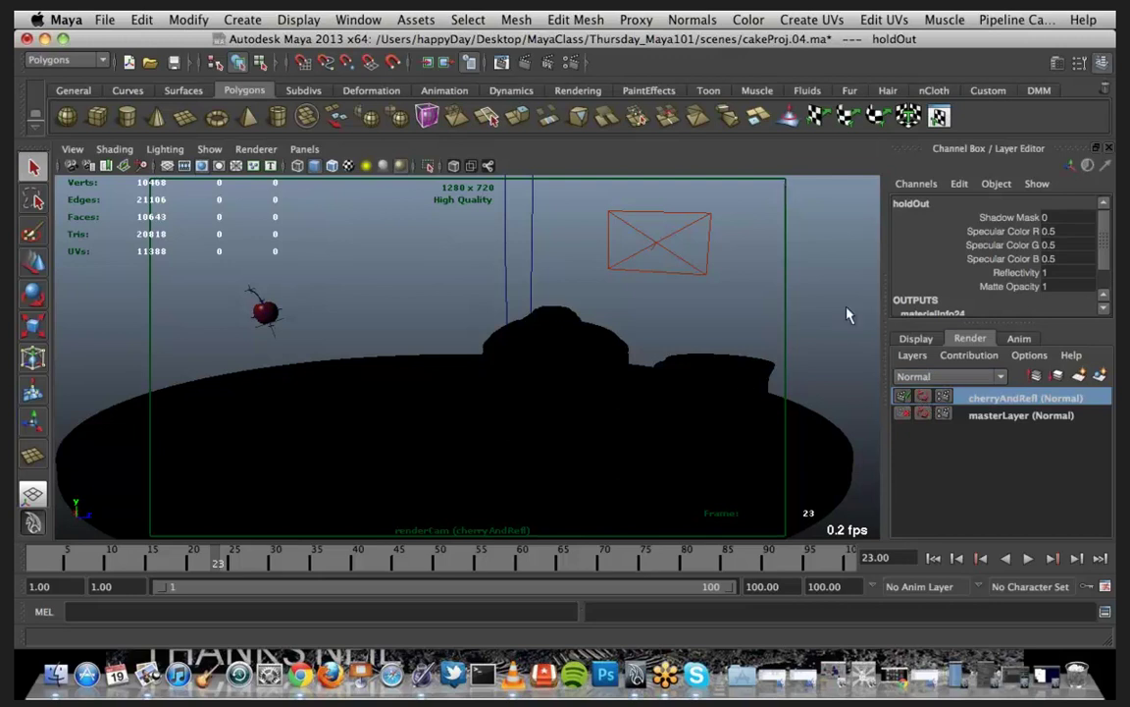
left_click(577, 62)
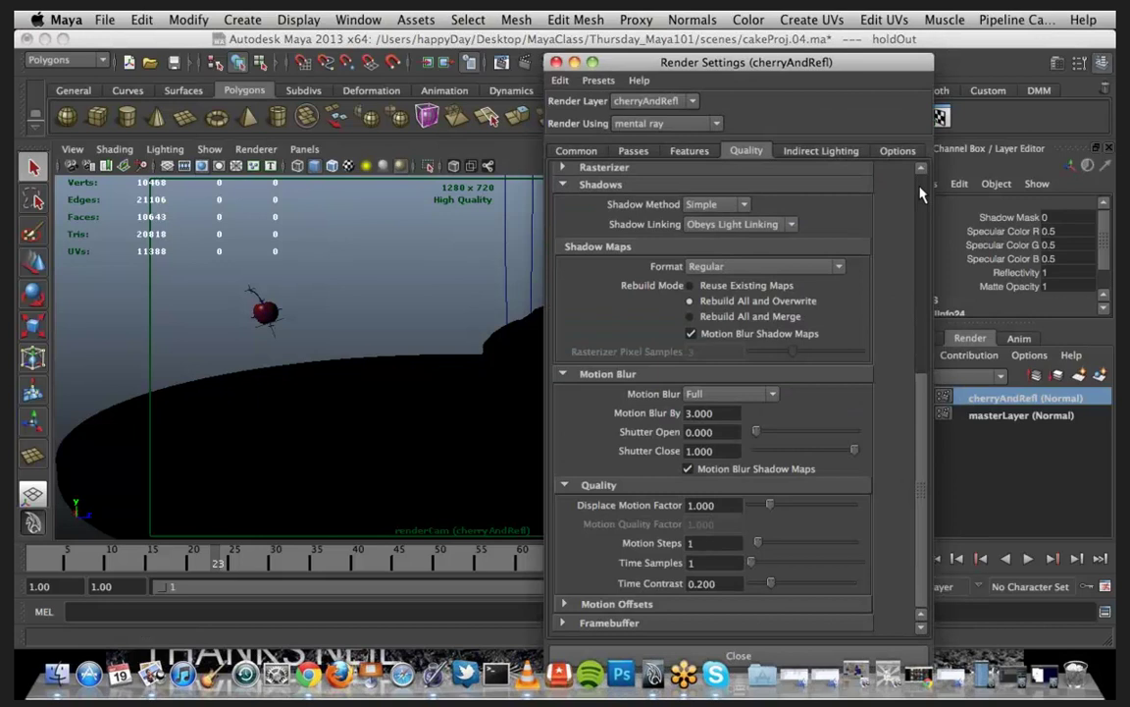
scroll(600, 172, "up", 10)
left_click(577, 152)
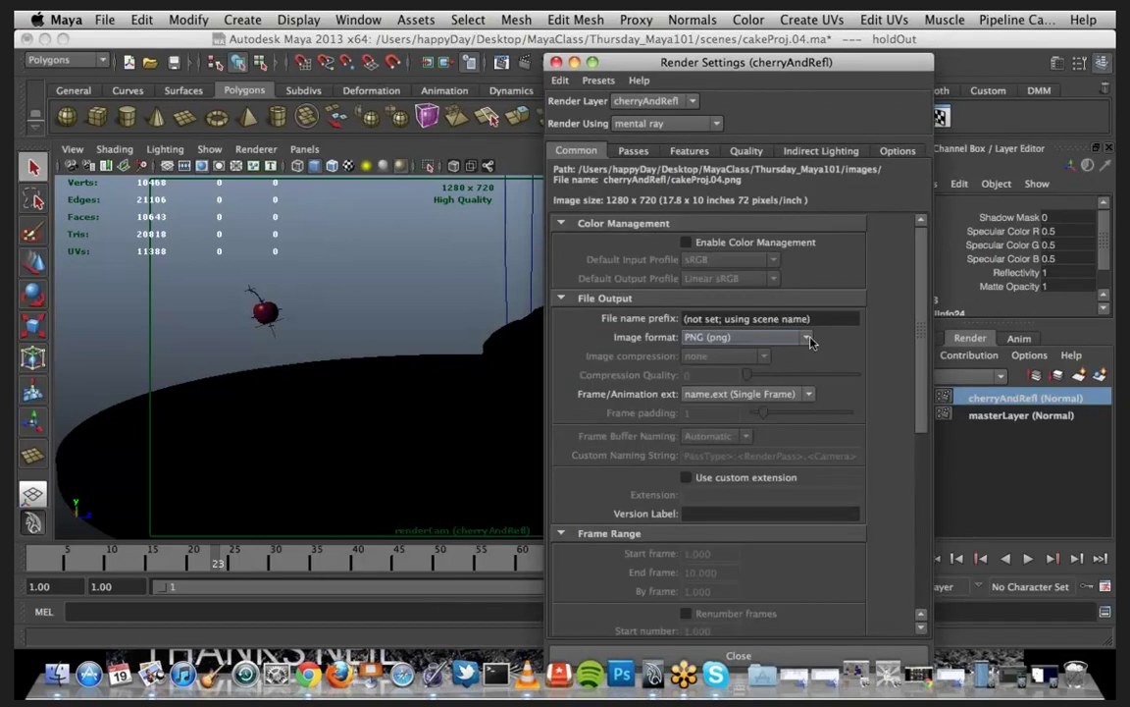
left_click_drag(924, 361, 922, 512)
left_click(811, 471)
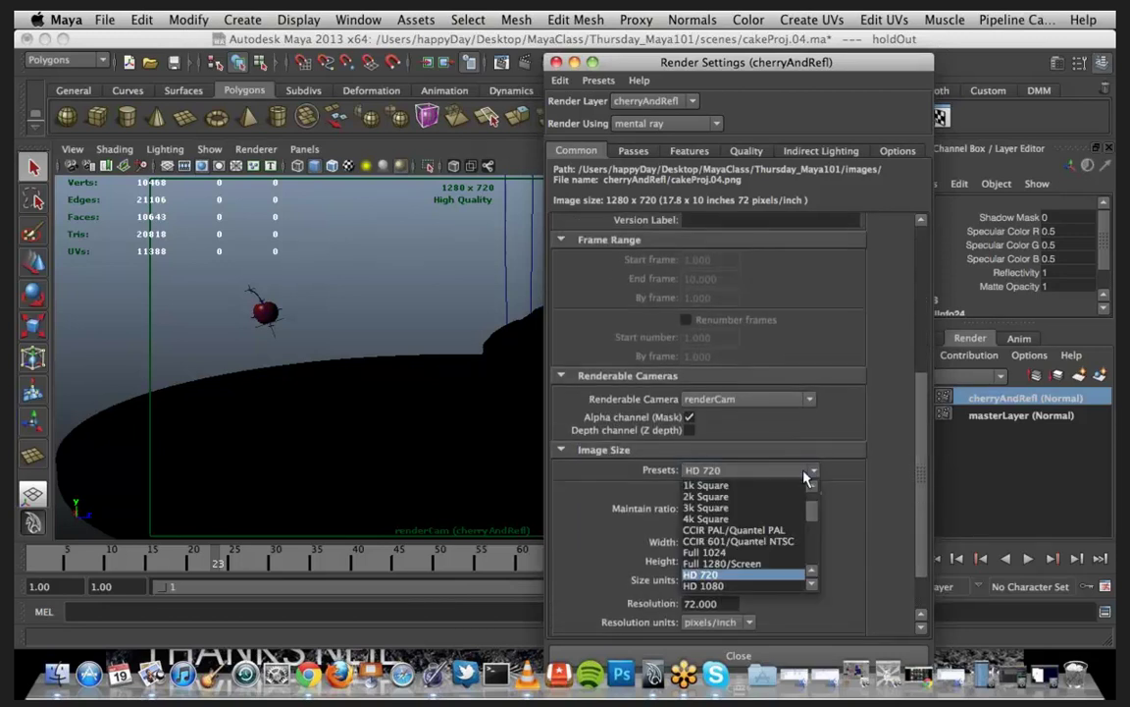
left_click(777, 575)
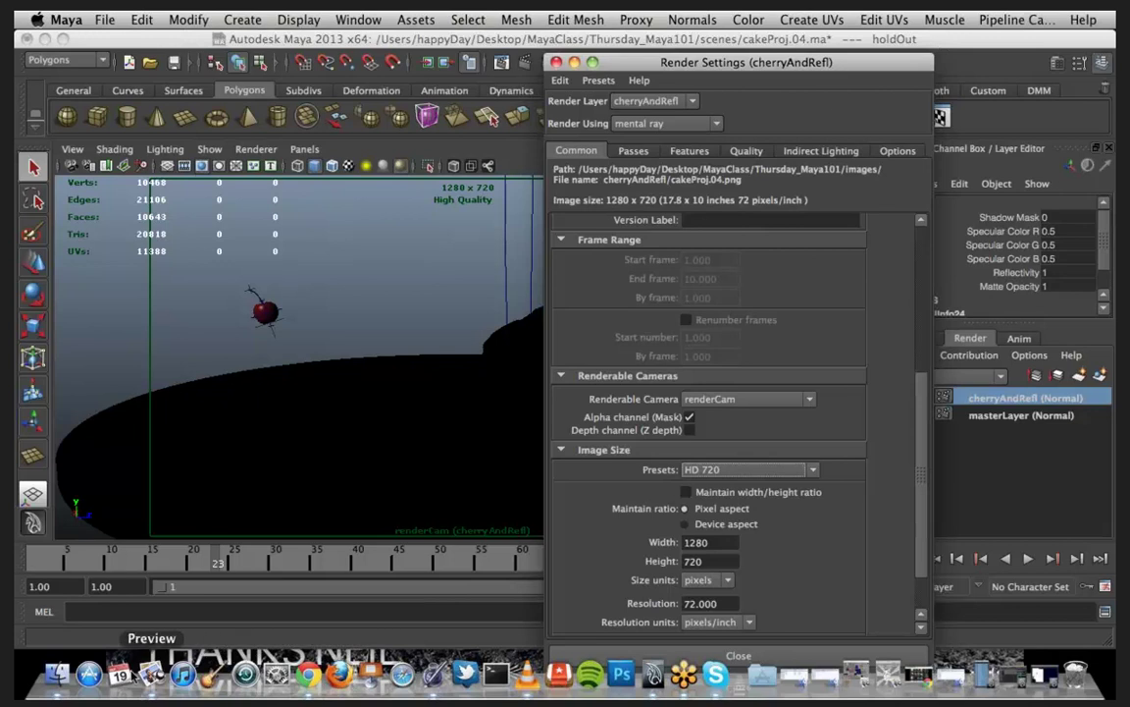
left_click(58, 674)
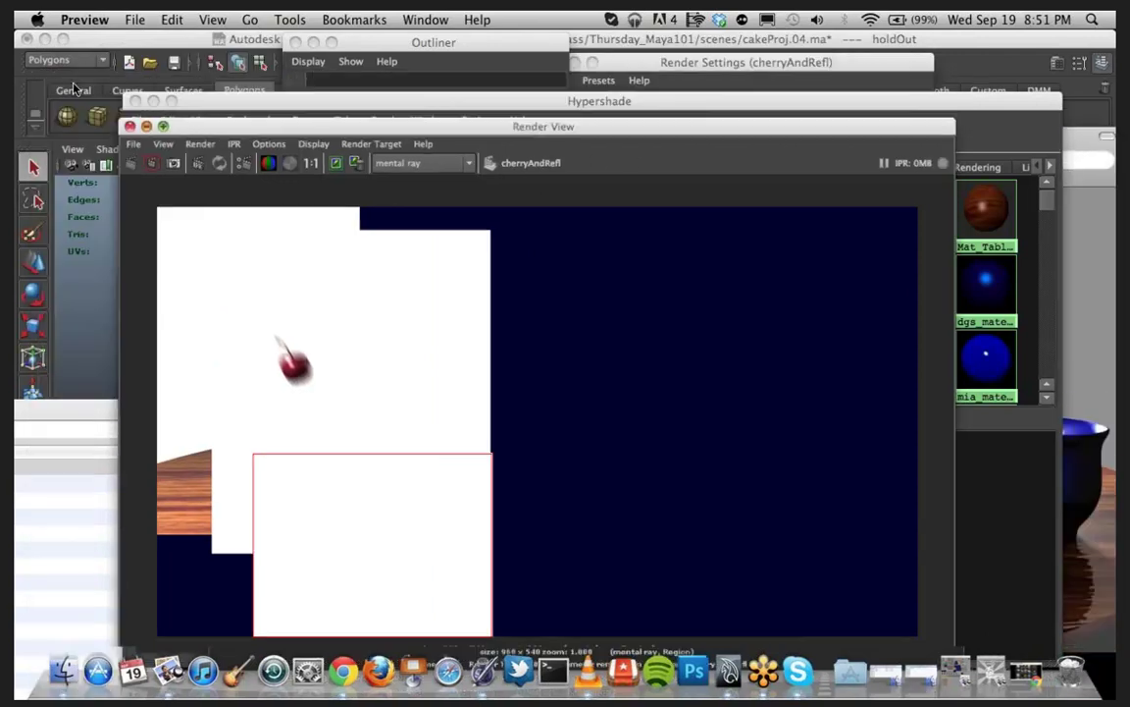
Step: Clear Maya's Render View, Hypershade, Outliner and Render Settings windows off the Preview image
left_click(67, 80)
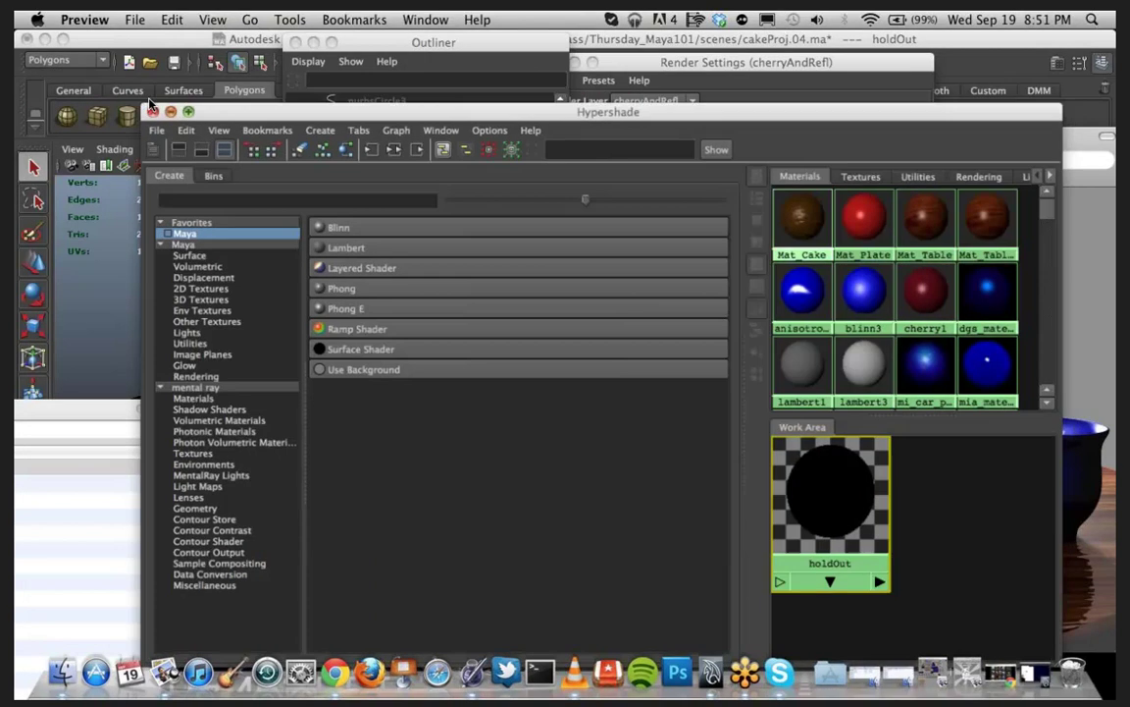
left_click(154, 101)
left_click(313, 42)
left_click(575, 63)
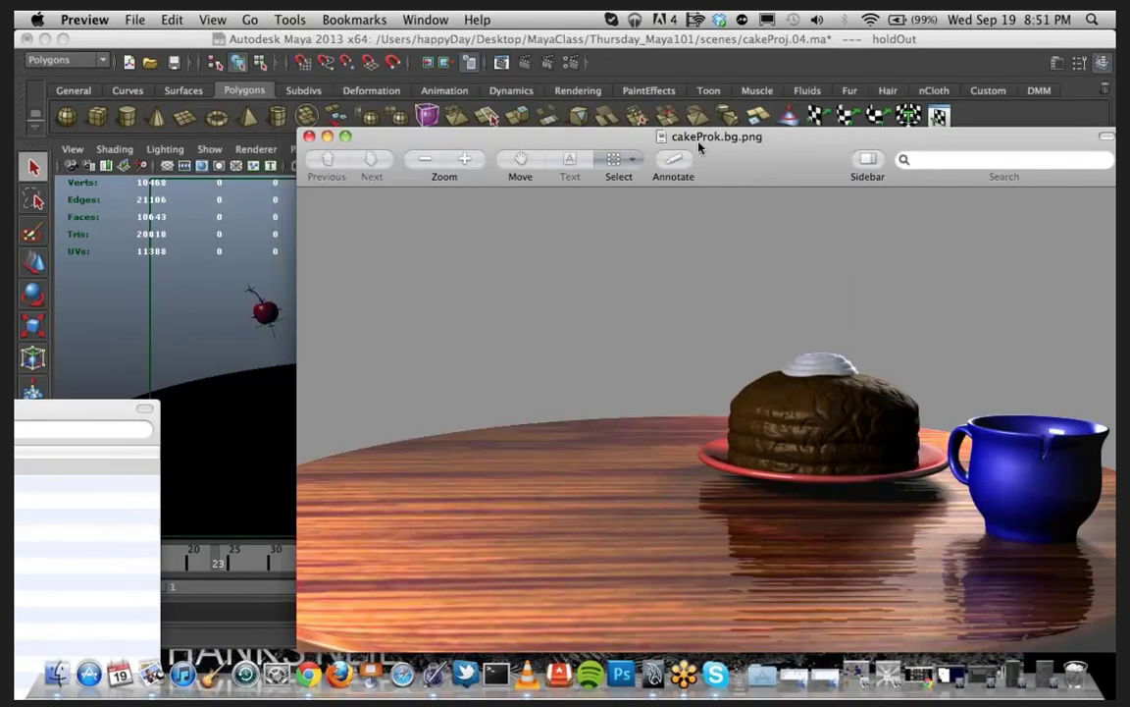
left_click_drag(700, 146, 495, 43)
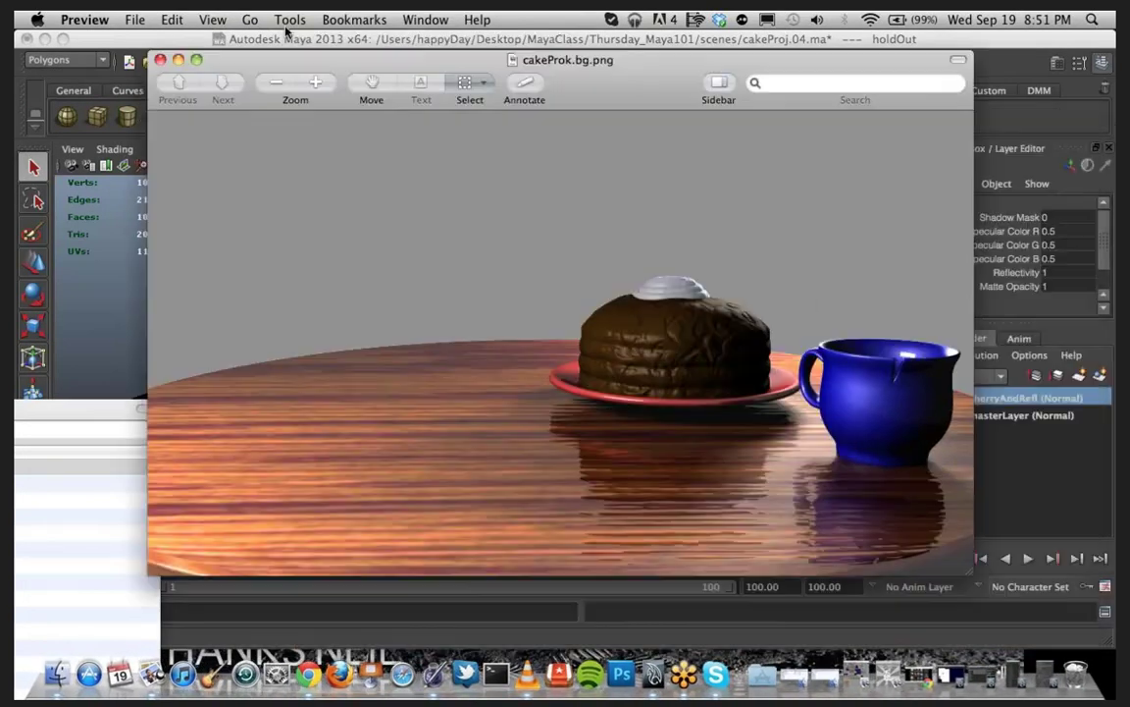
Step: Use Tools > Show Inspector to confirm cakeProk.bg.png is 960 × 540, then close the inspector
left_click(282, 24)
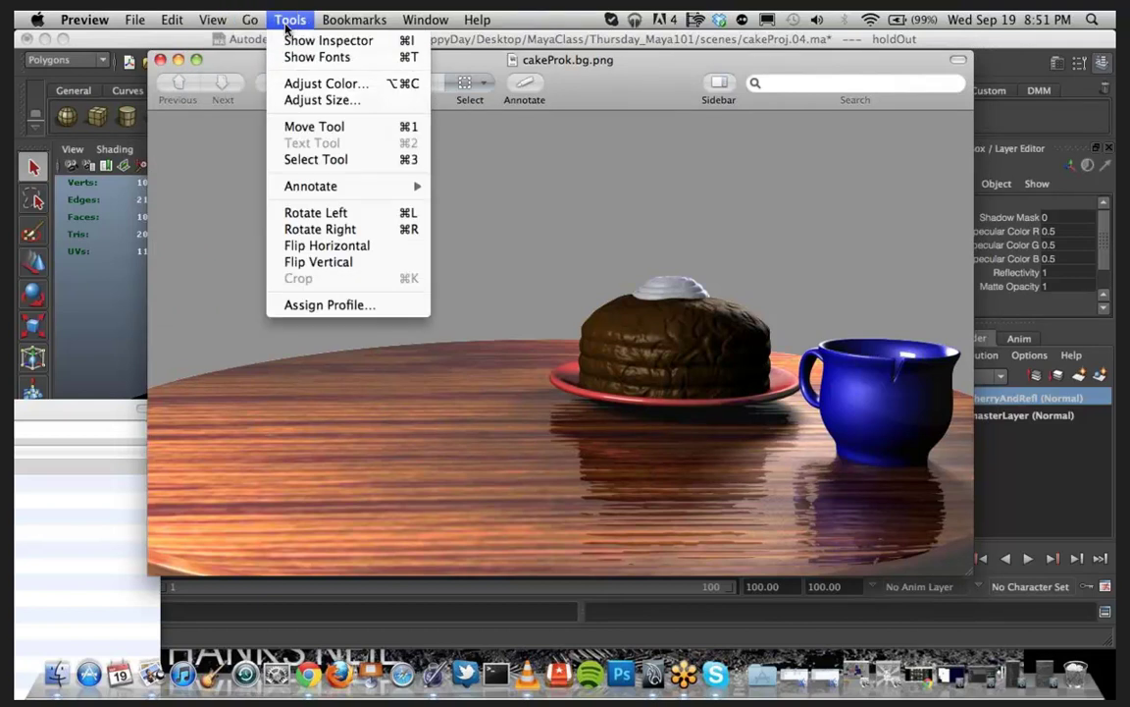
left_click(294, 40)
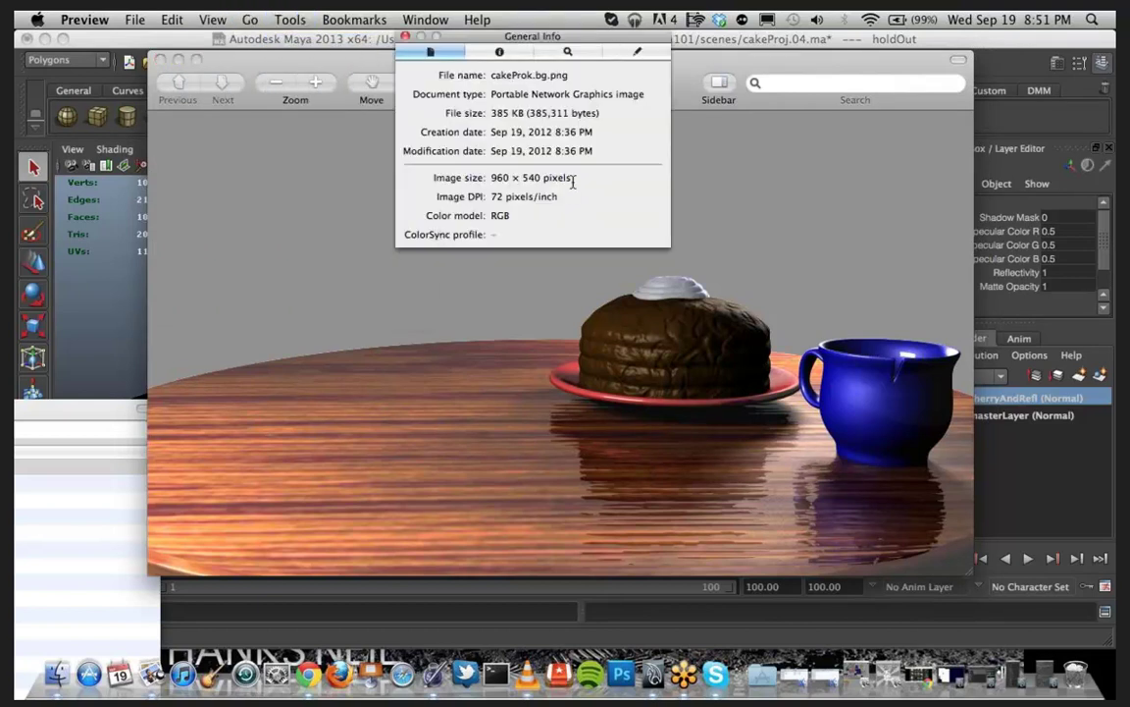
left_click(404, 36)
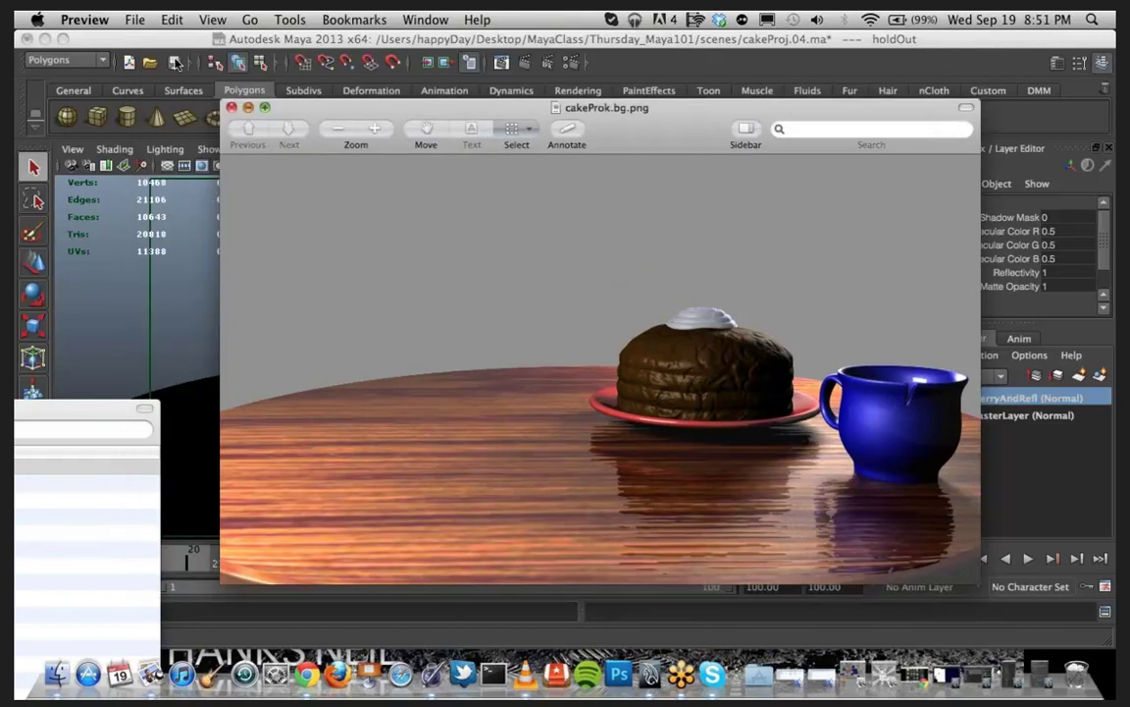
Step: Enter a custom Width 960 and Height 540 in Render Settings, then close the window
left_click(177, 61)
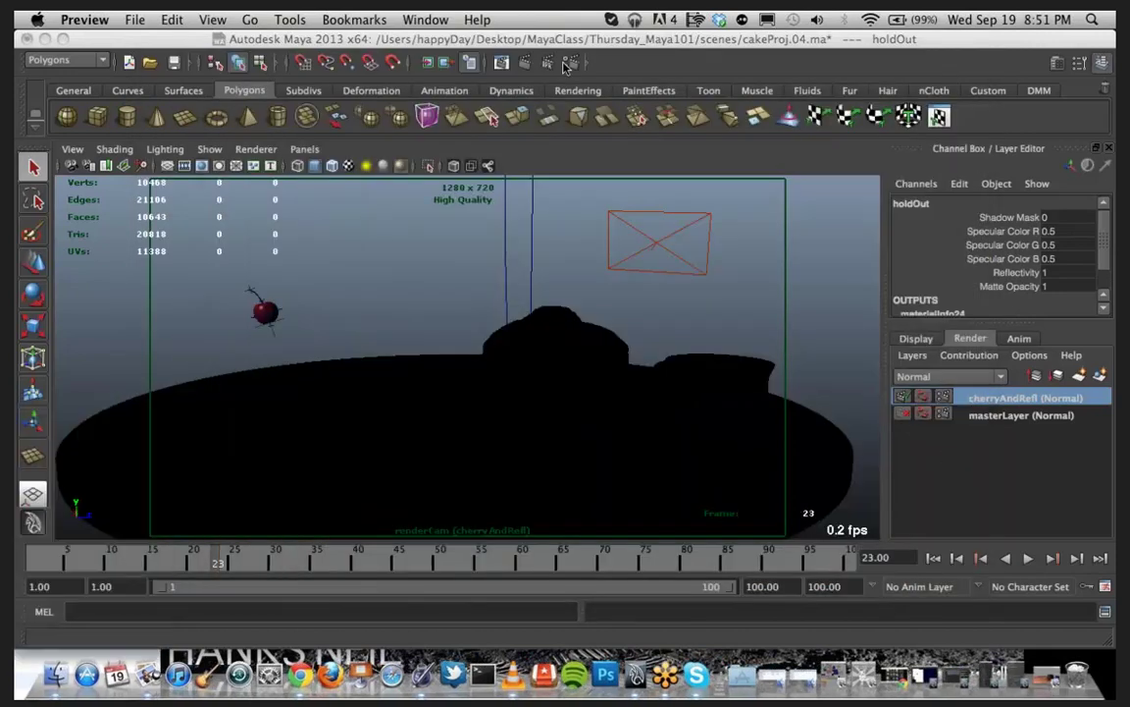
left_click(569, 62)
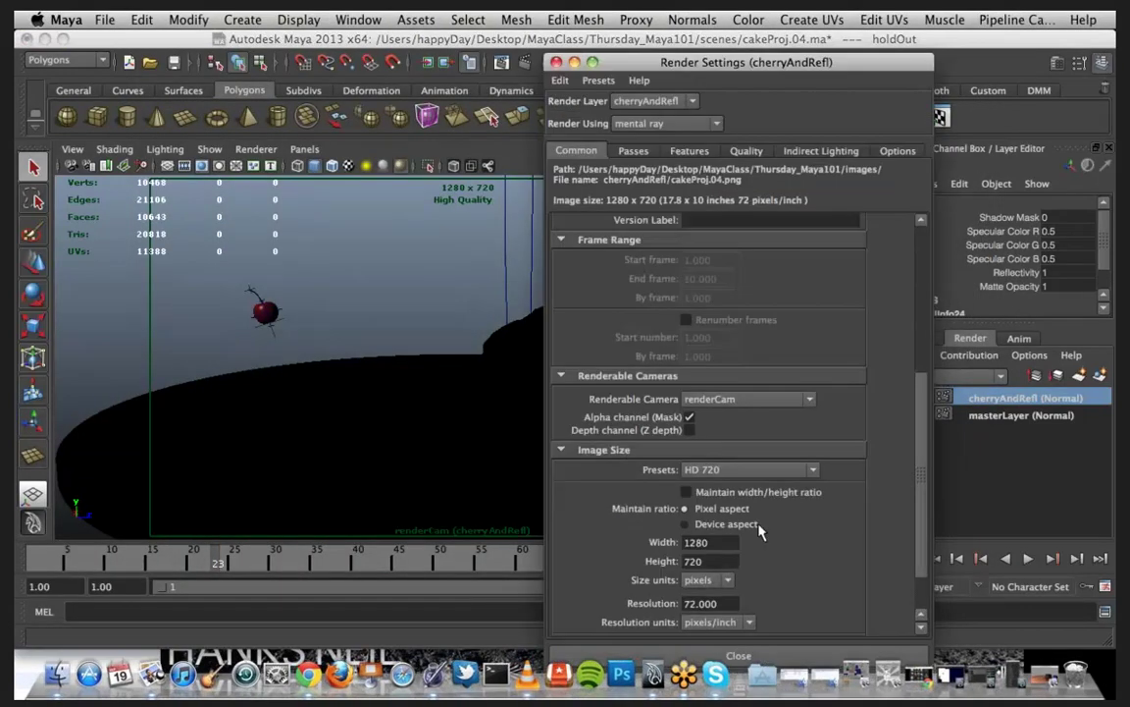
scroll(682, 470, "down", 3)
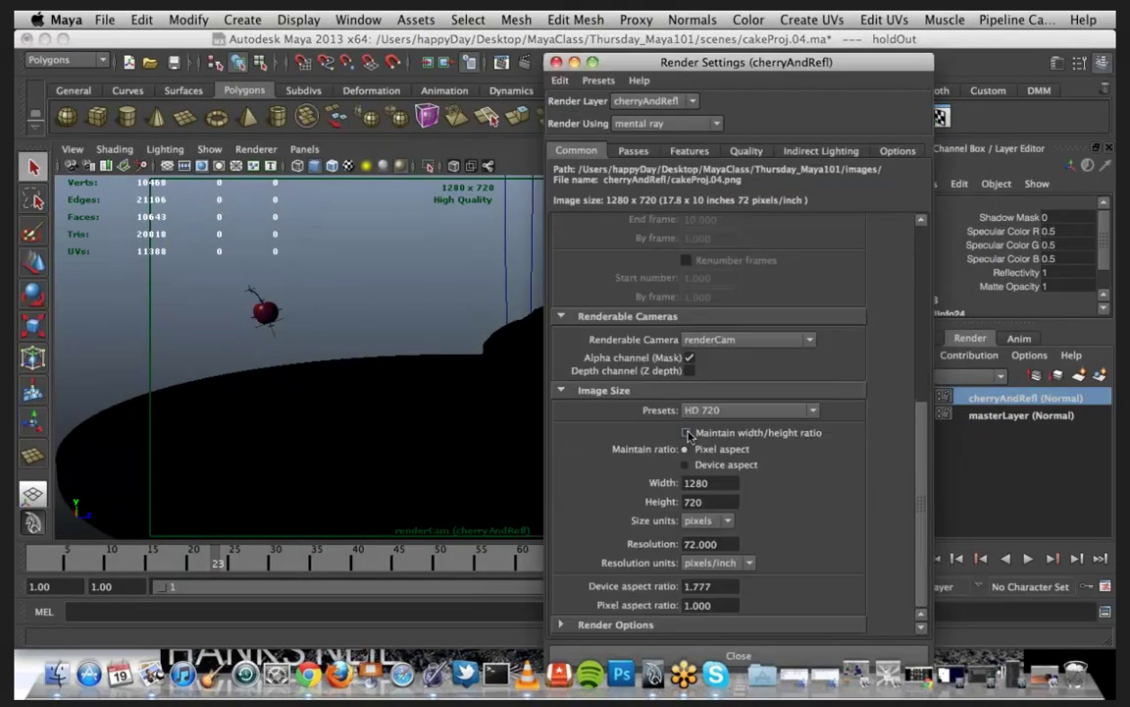
double_click(722, 484)
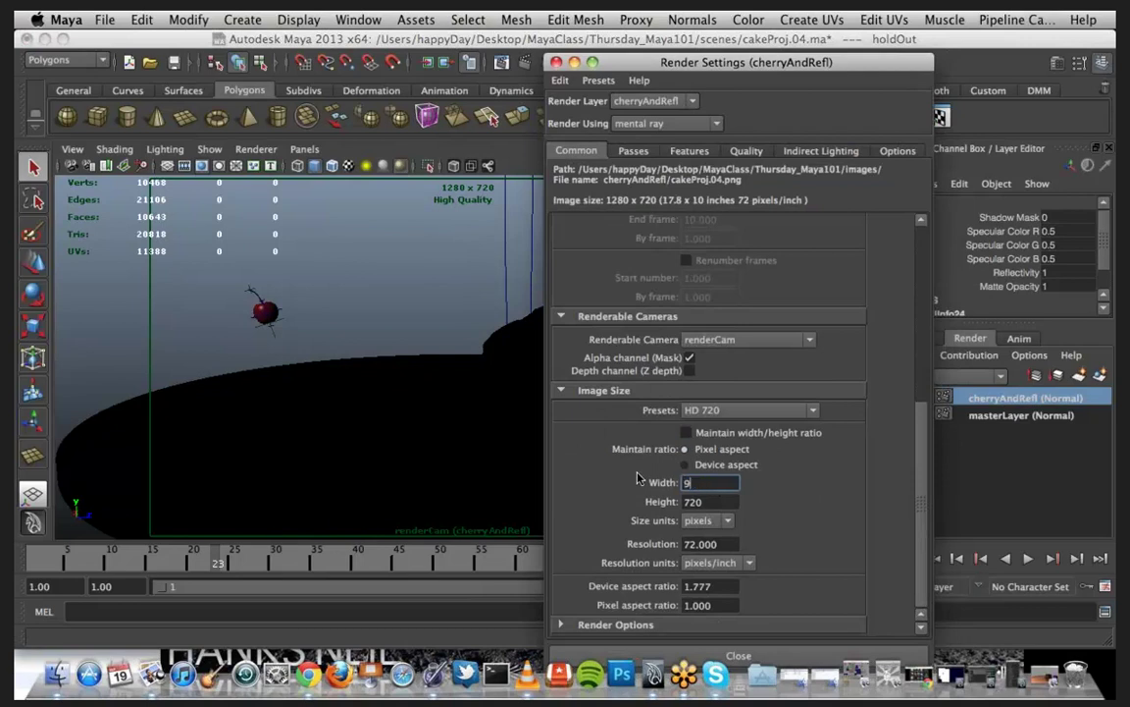
type("960")
key("Tab")
type("5")
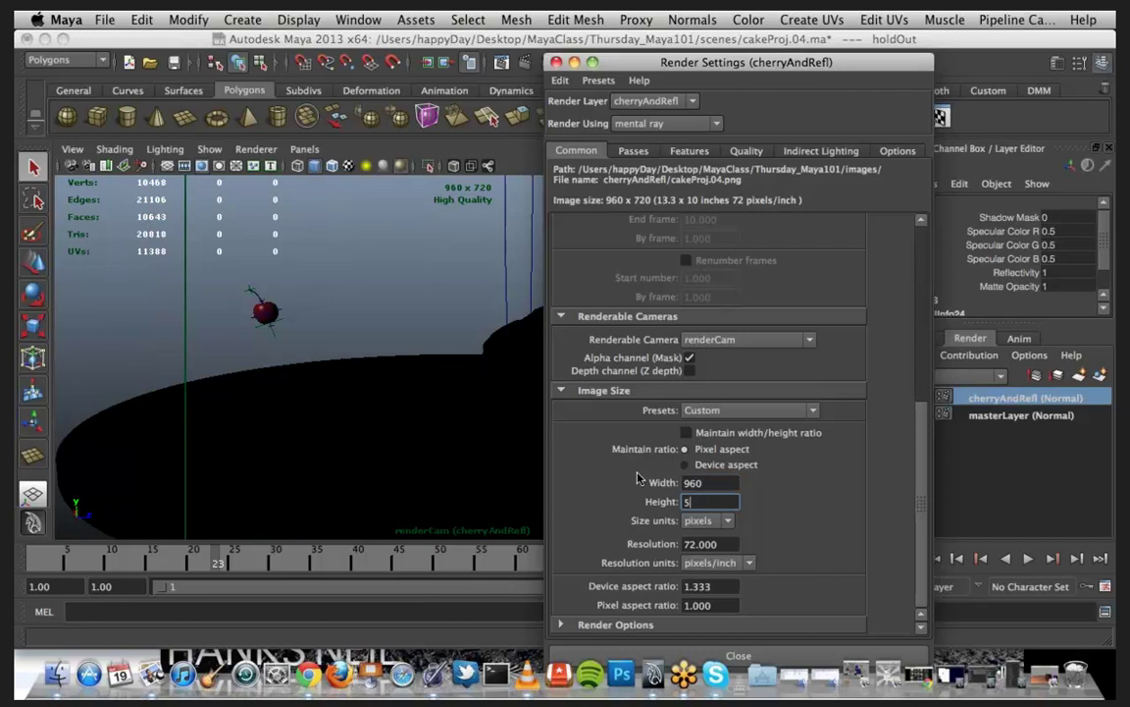
type("40")
key("Return")
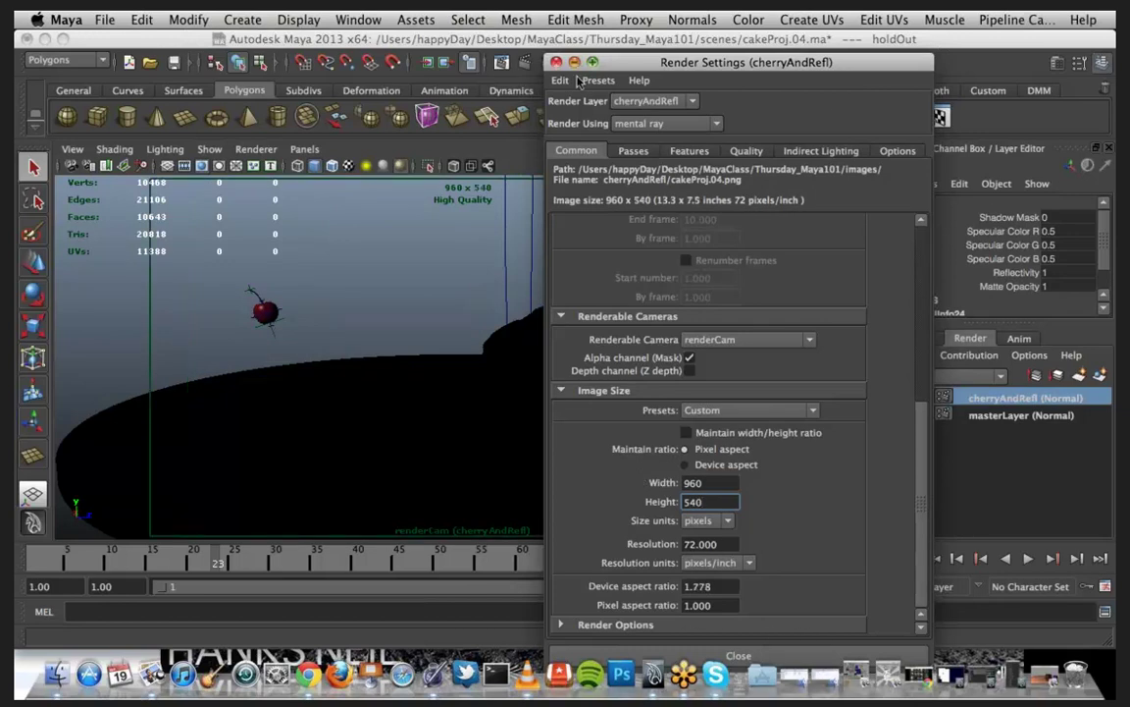
left_click(739, 655)
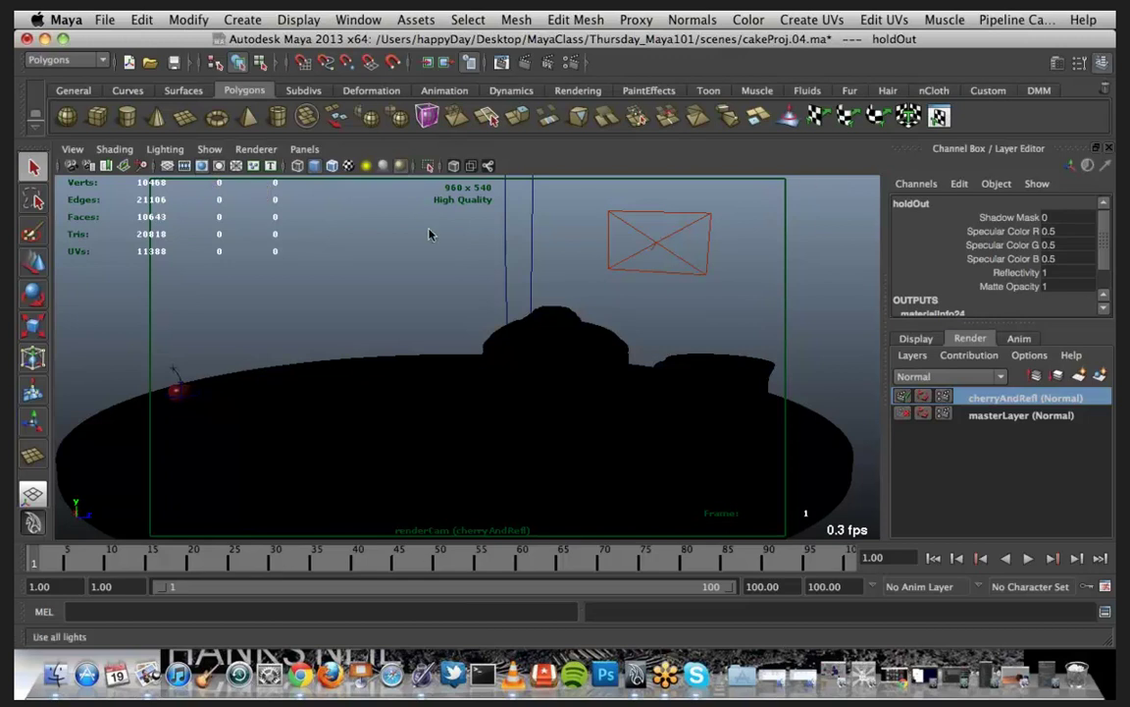
Step: Set the file name prefix to /cherry/<RenderLayer>
left_click(576, 63)
scroll(840, 349, "up", 10)
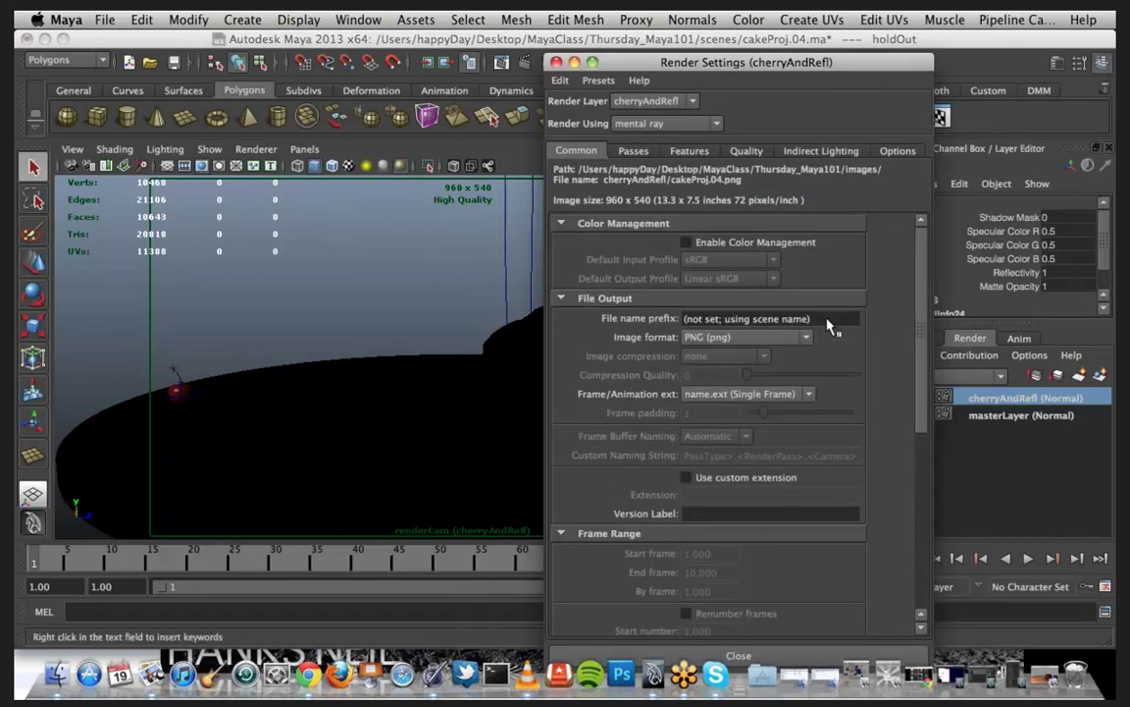
left_click_drag(824, 319, 614, 319)
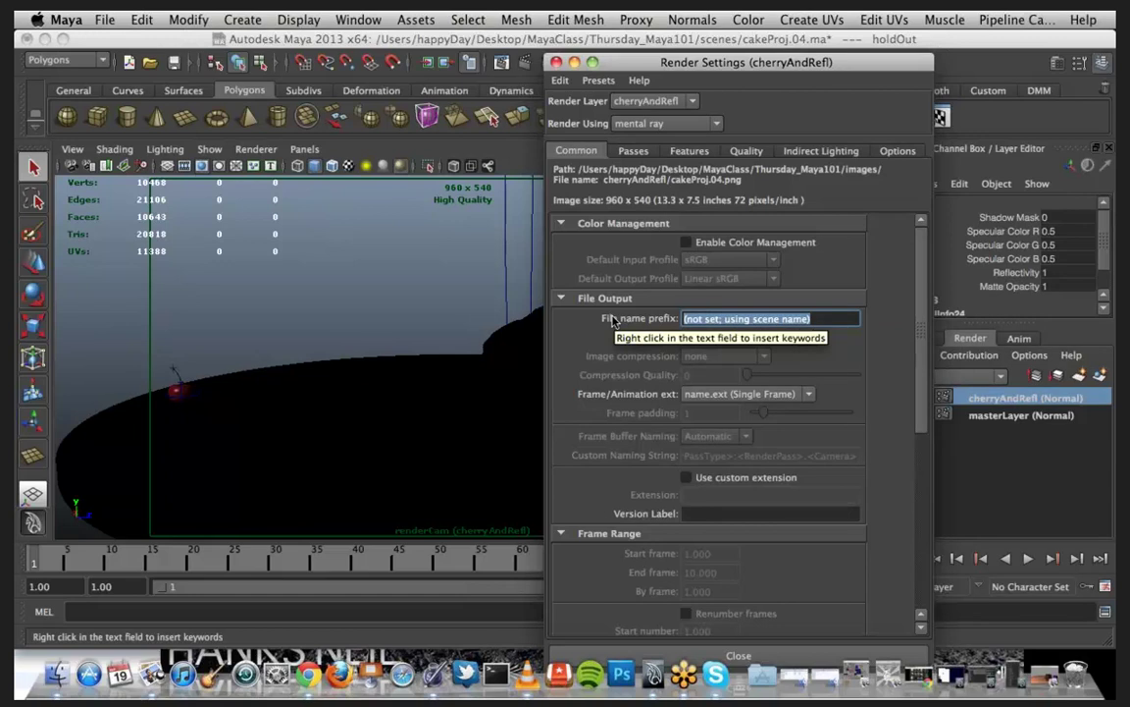
type("/")
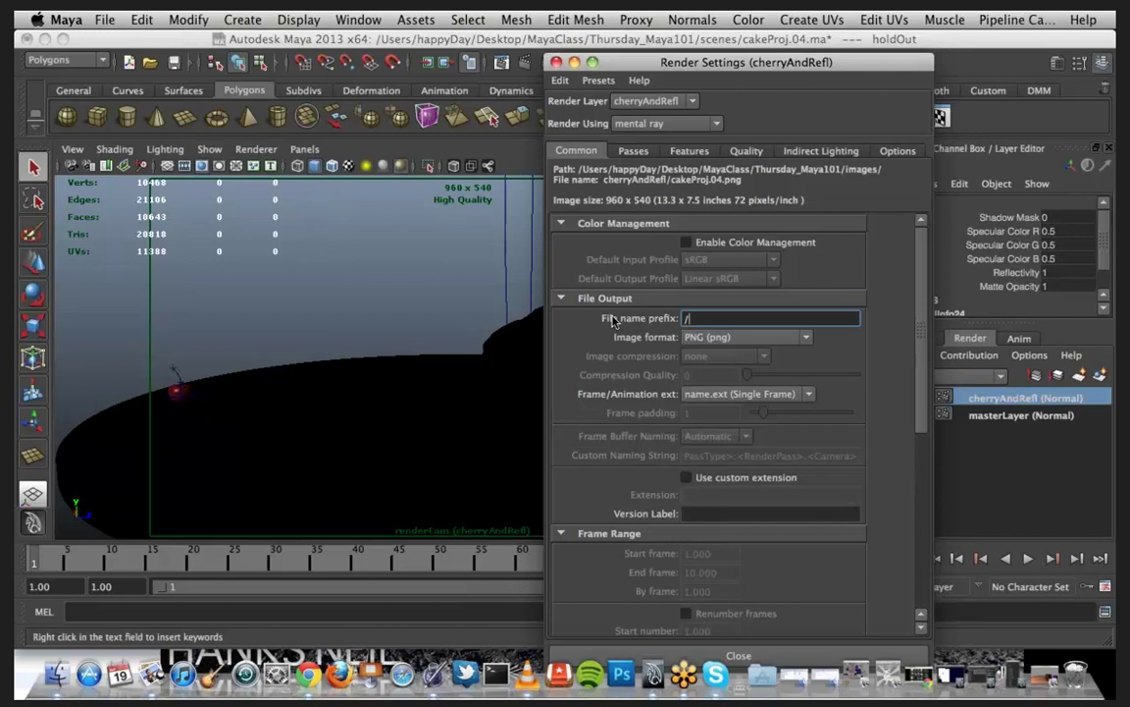
type("cherry/")
right_click(761, 322)
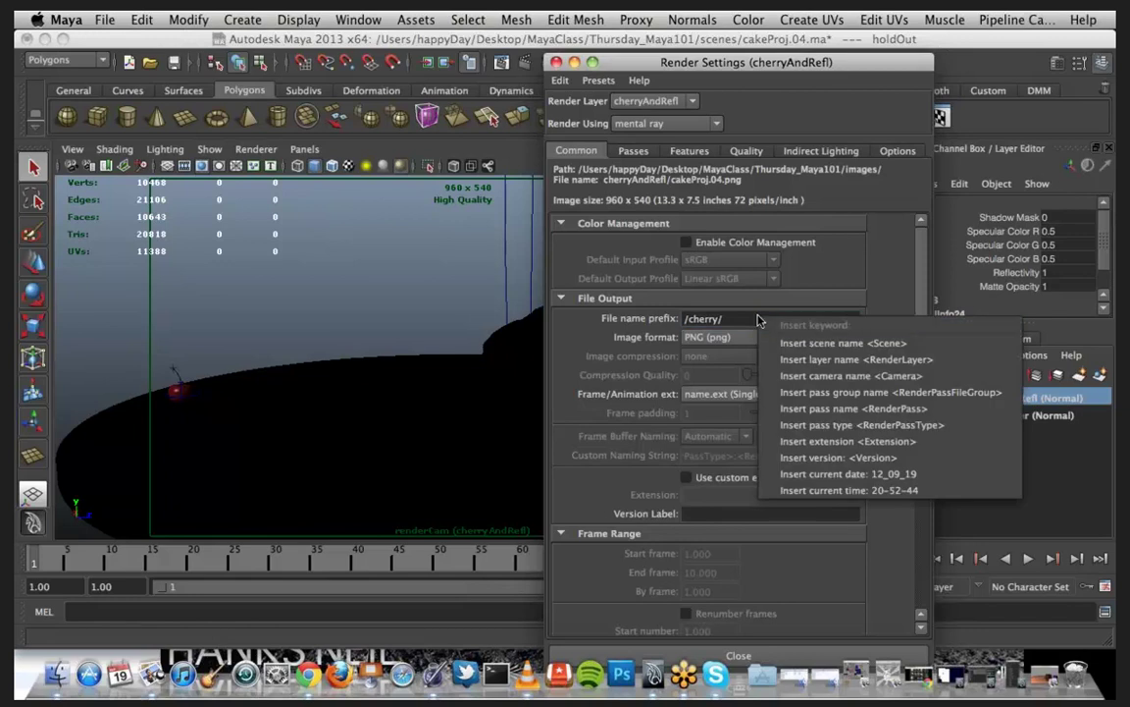
left_click(803, 361)
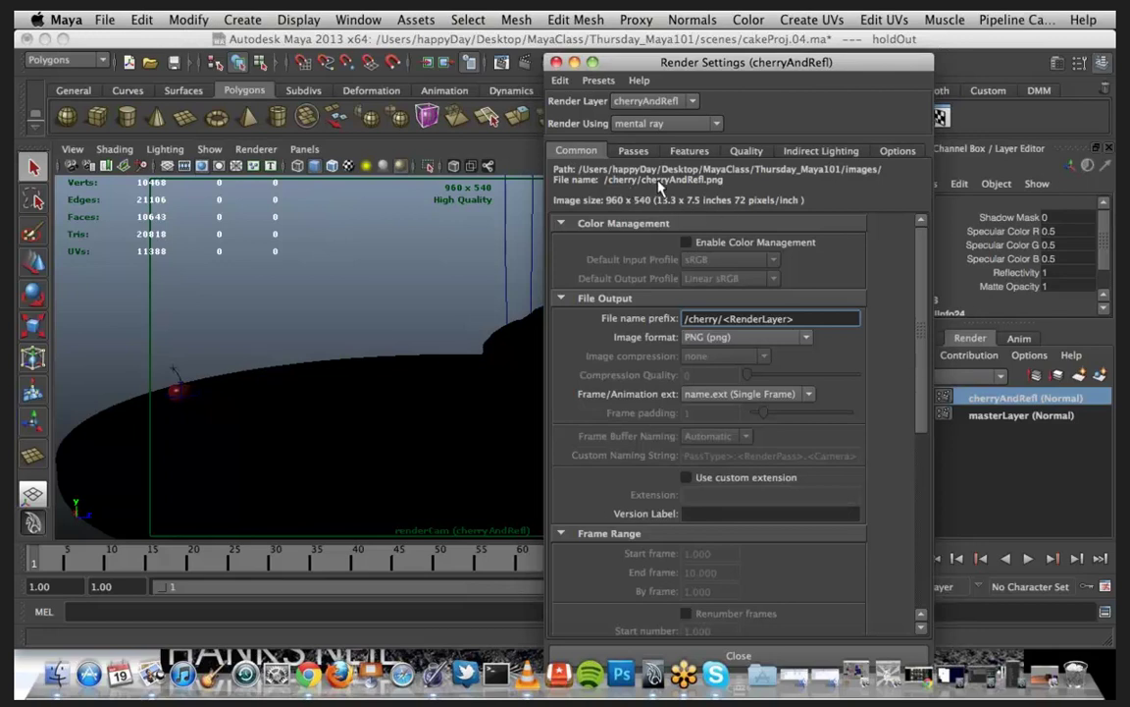
Step: Set frame naming to name.#.ext with a frame padding of 3
left_click(770, 394)
left_click(765, 435)
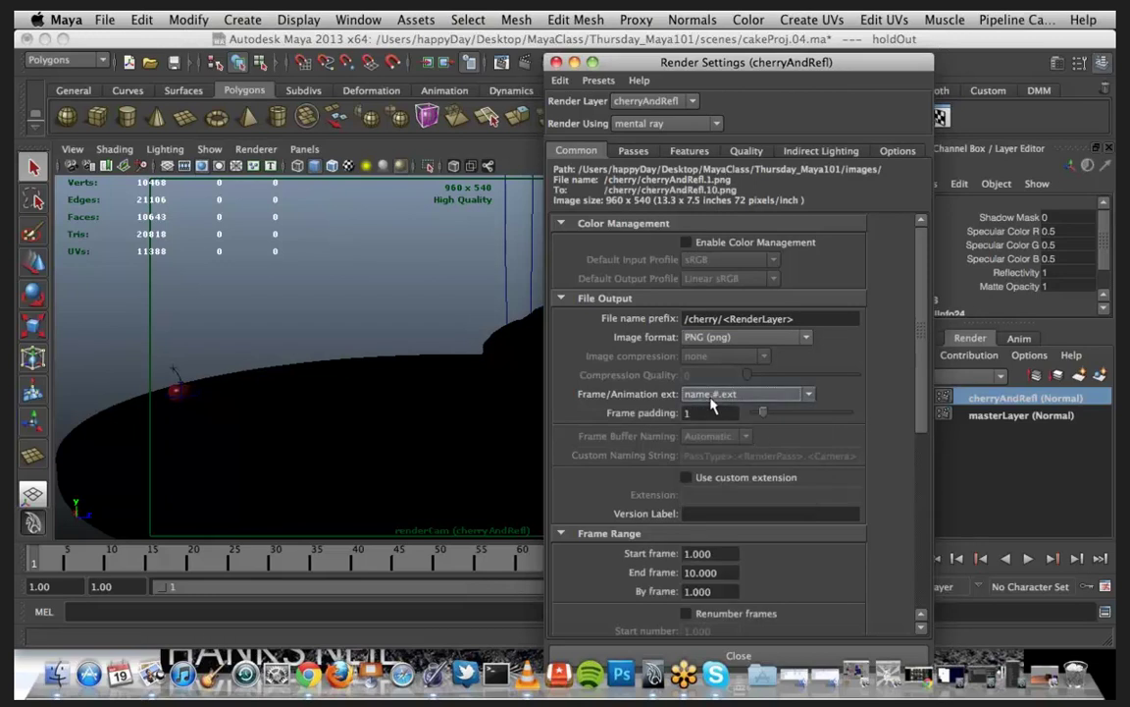
left_click(699, 412)
type("3")
key("Return")
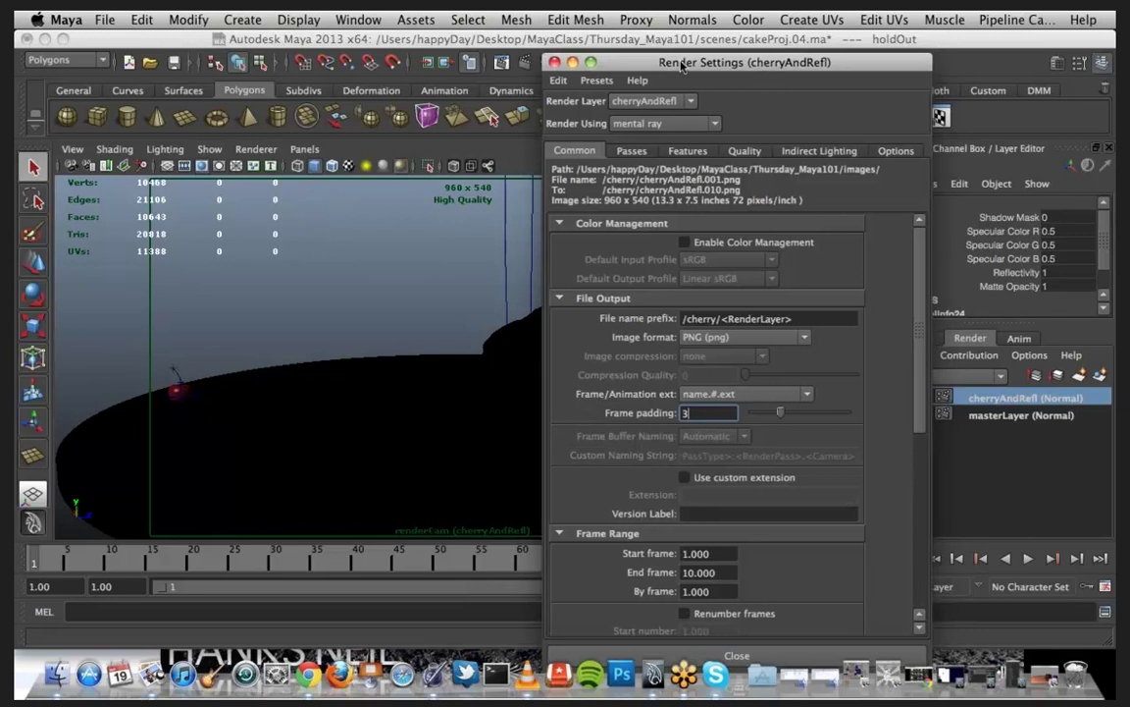
Step: Check the animation runs to frame 100 and set the End frame to 100
left_click_drag(775, 72, 416, 48)
left_click(1027, 557)
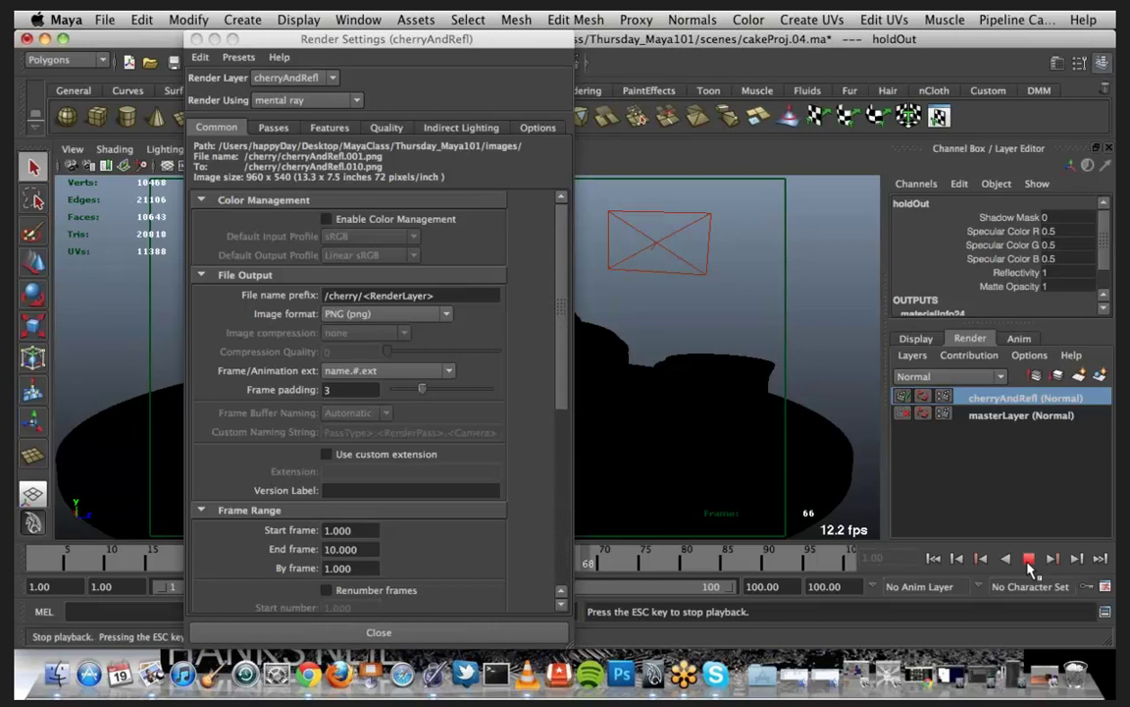
left_click(1028, 558)
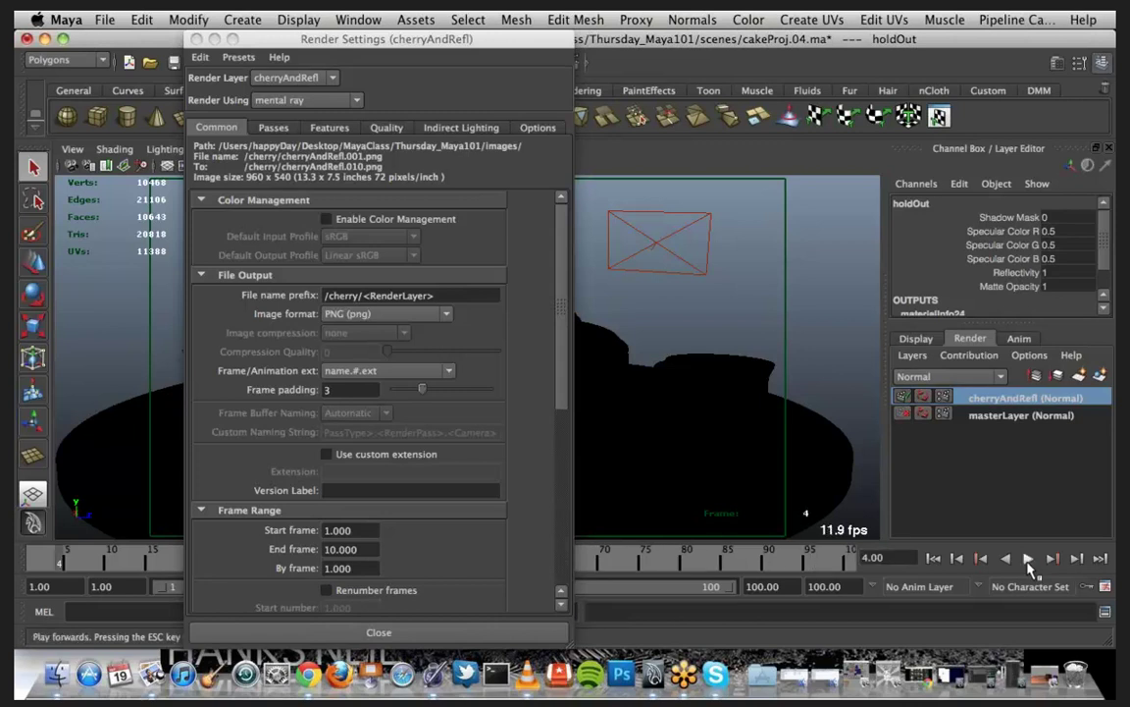
left_click(845, 564)
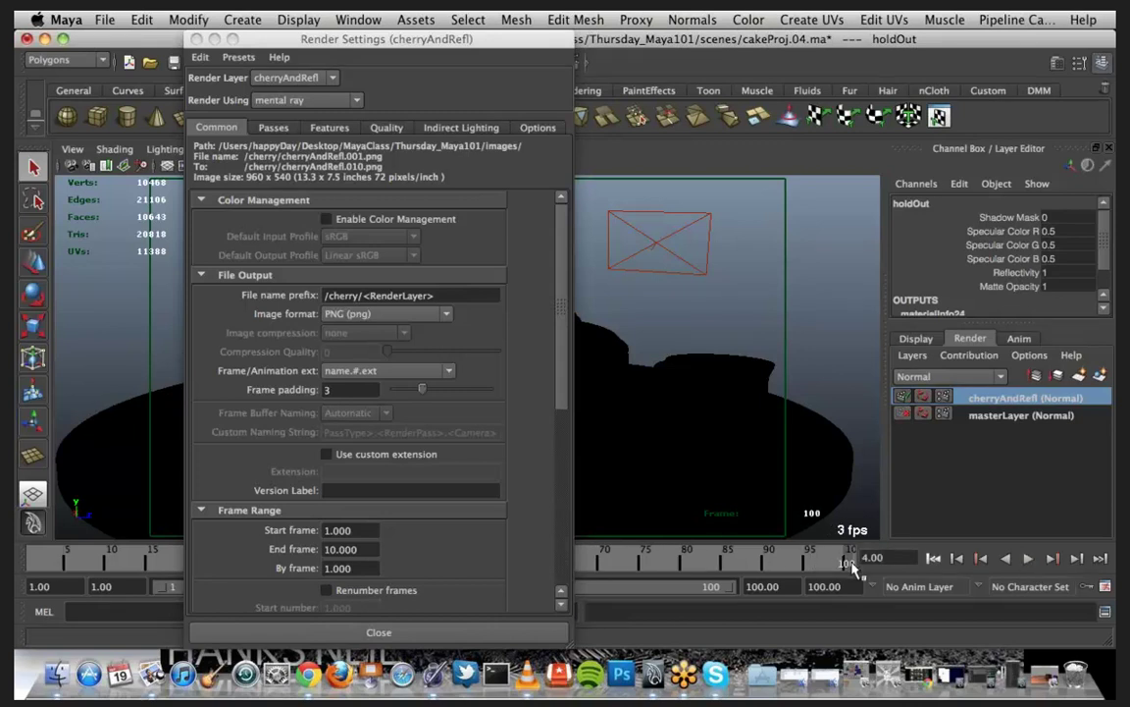
left_click_drag(448, 38, 550, 39)
left_click(428, 530)
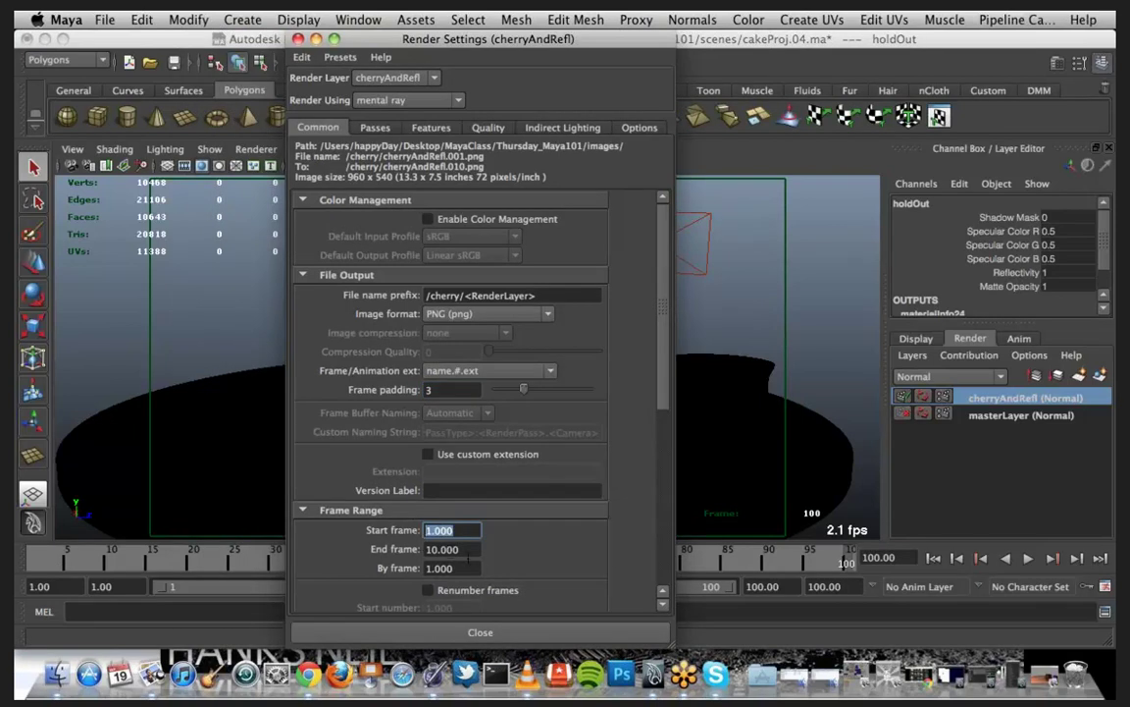
key("Tab")
type("100")
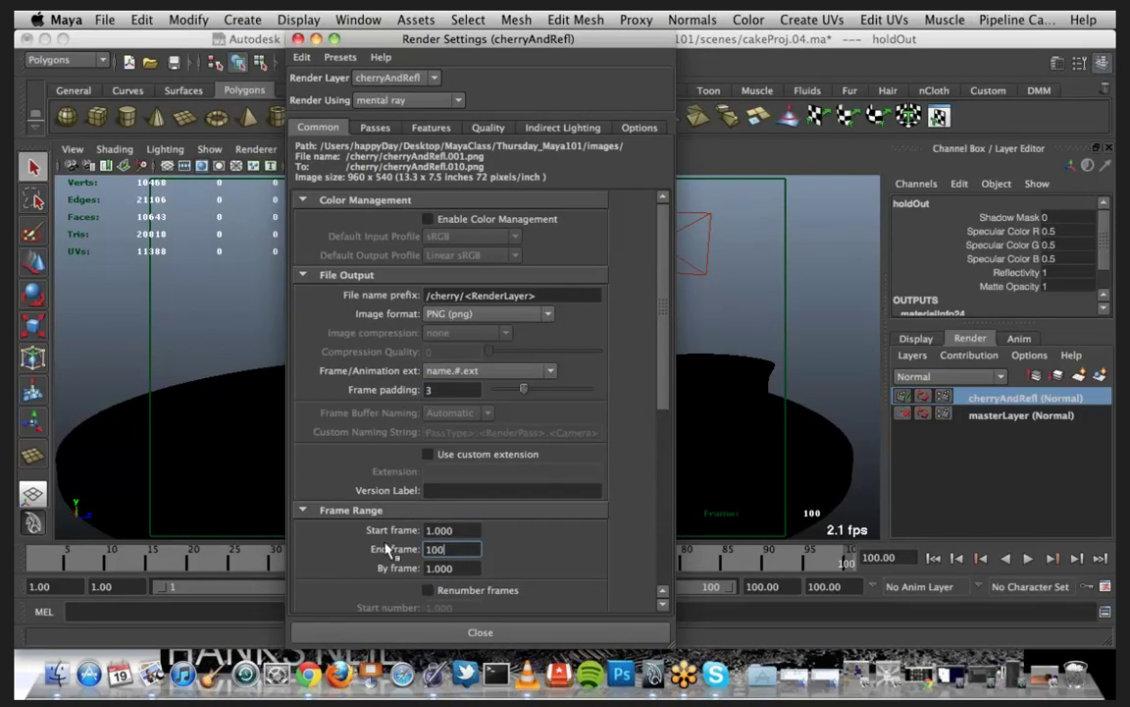
key("Return")
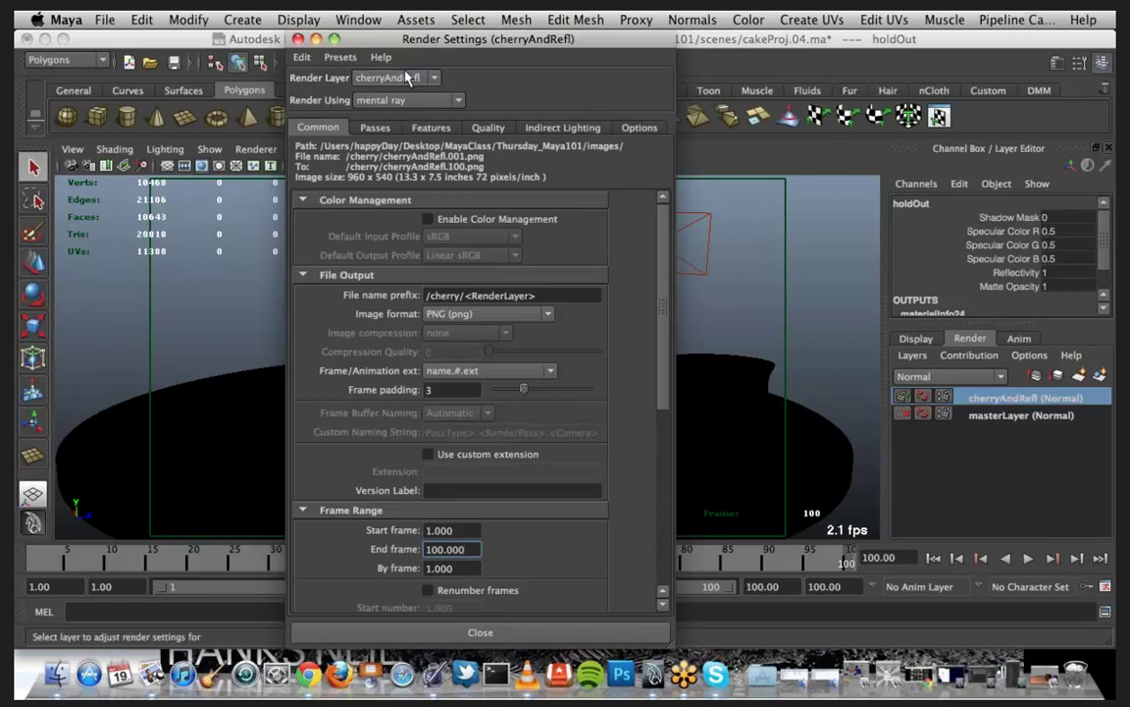
Step: Save the scene and switch to the Rendering menu set
left_click(103, 20)
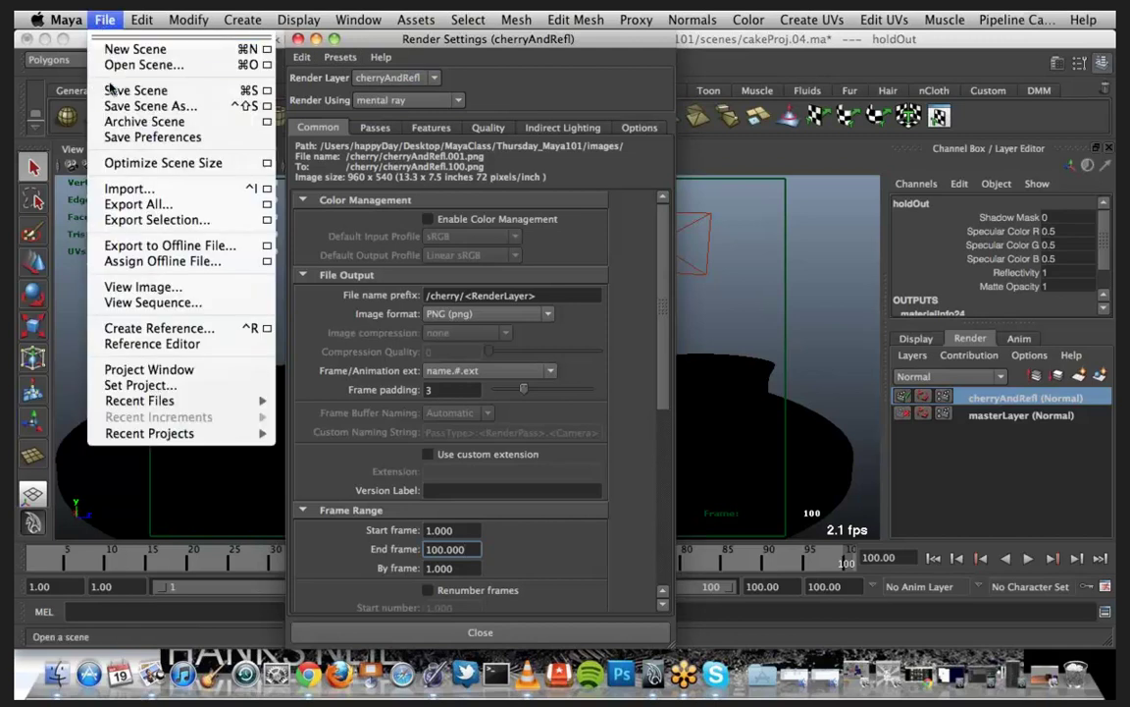
left_click(111, 91)
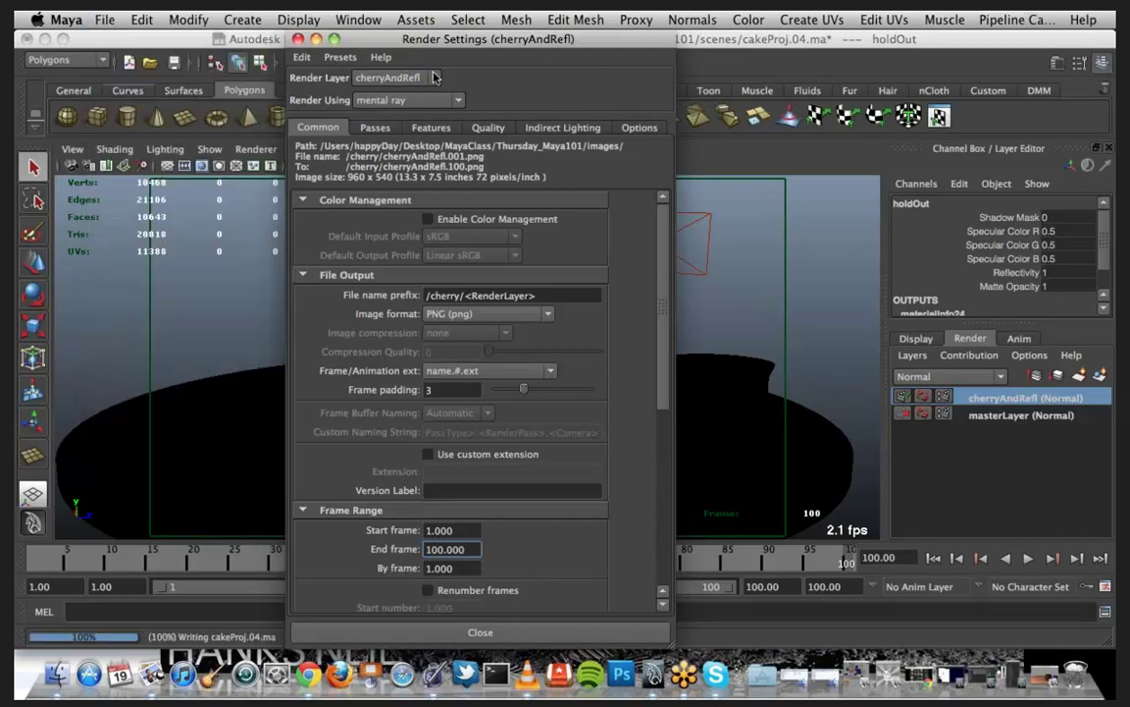
left_click(99, 62)
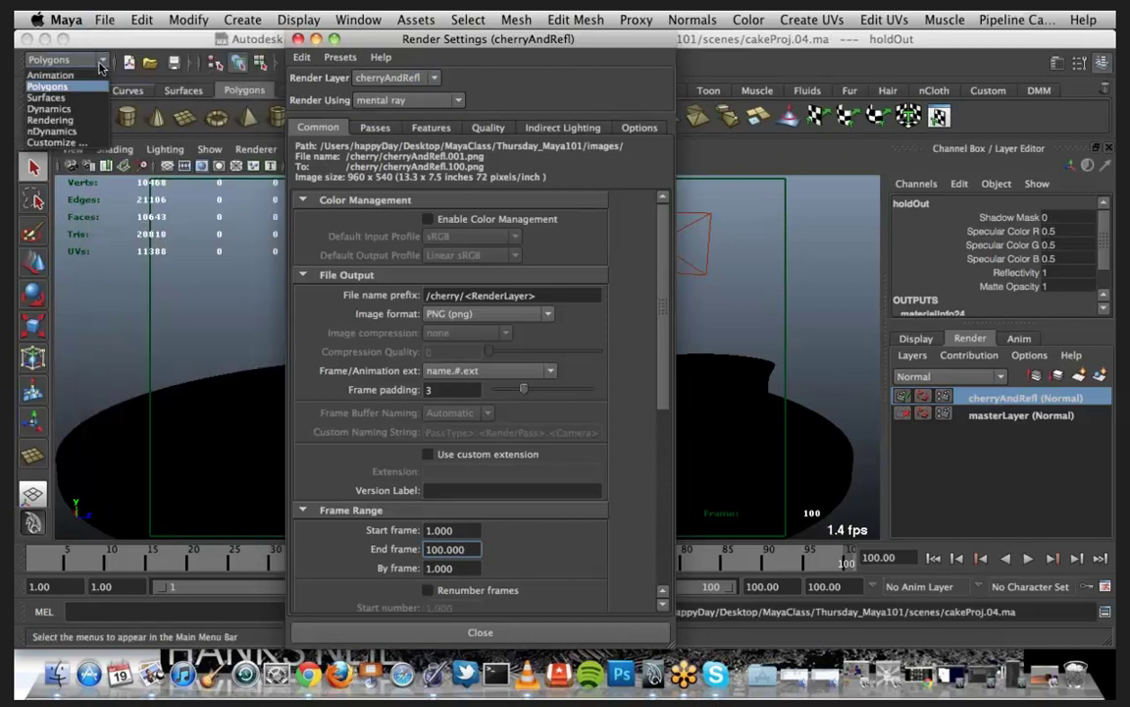
left_click(78, 120)
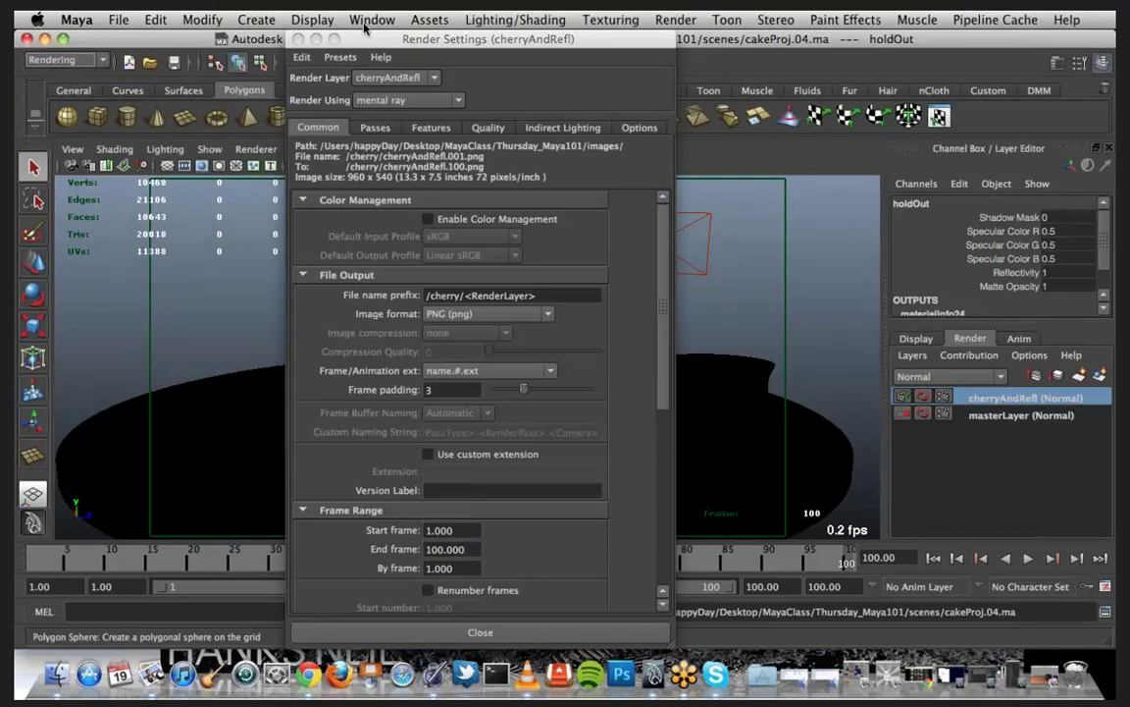
Step: Start the mental ray batch render from the Render > Batch Render options
left_click(678, 18)
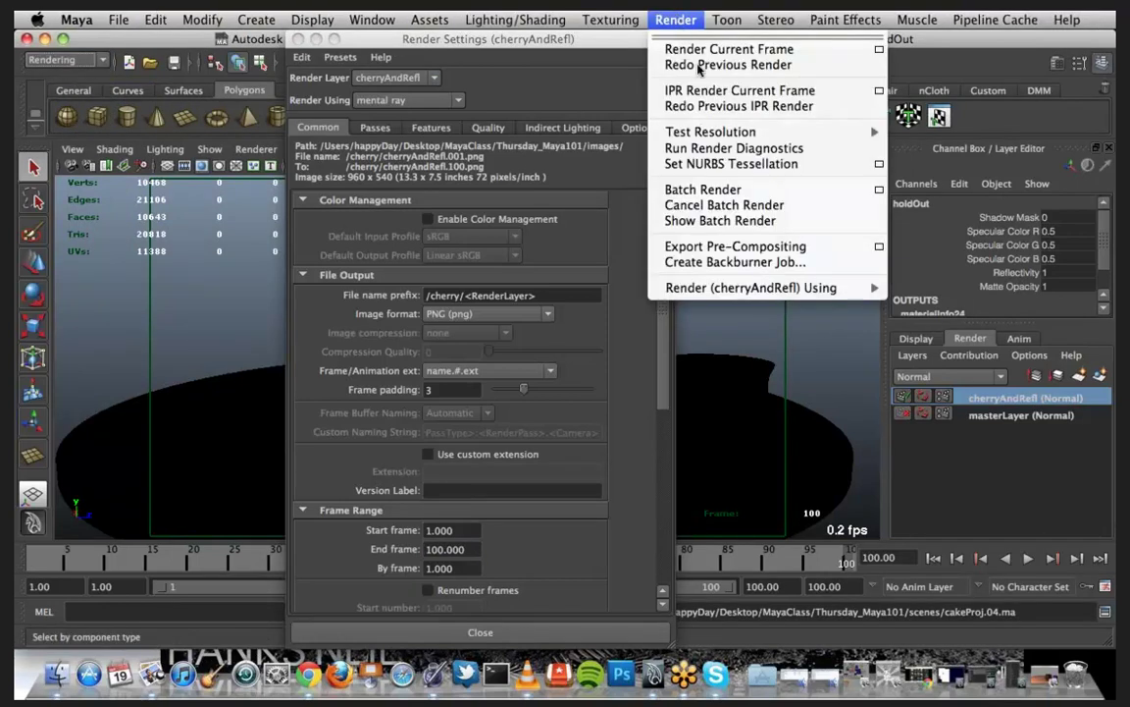
left_click(880, 191)
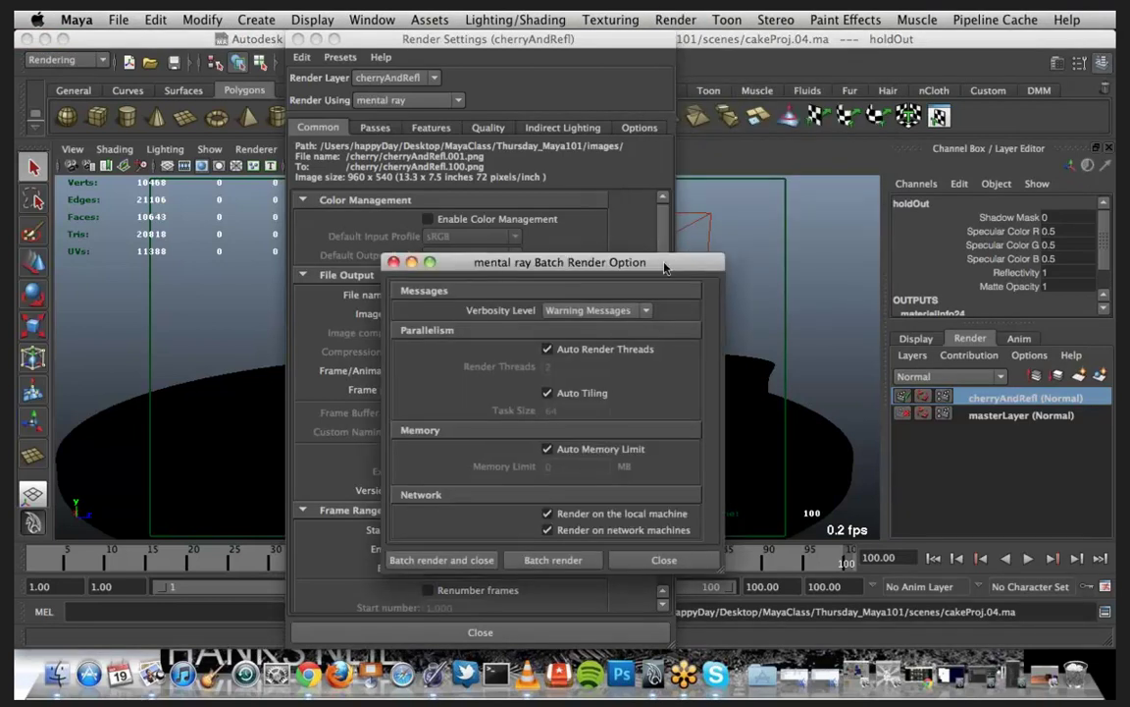
left_click_drag(664, 267, 992, 71)
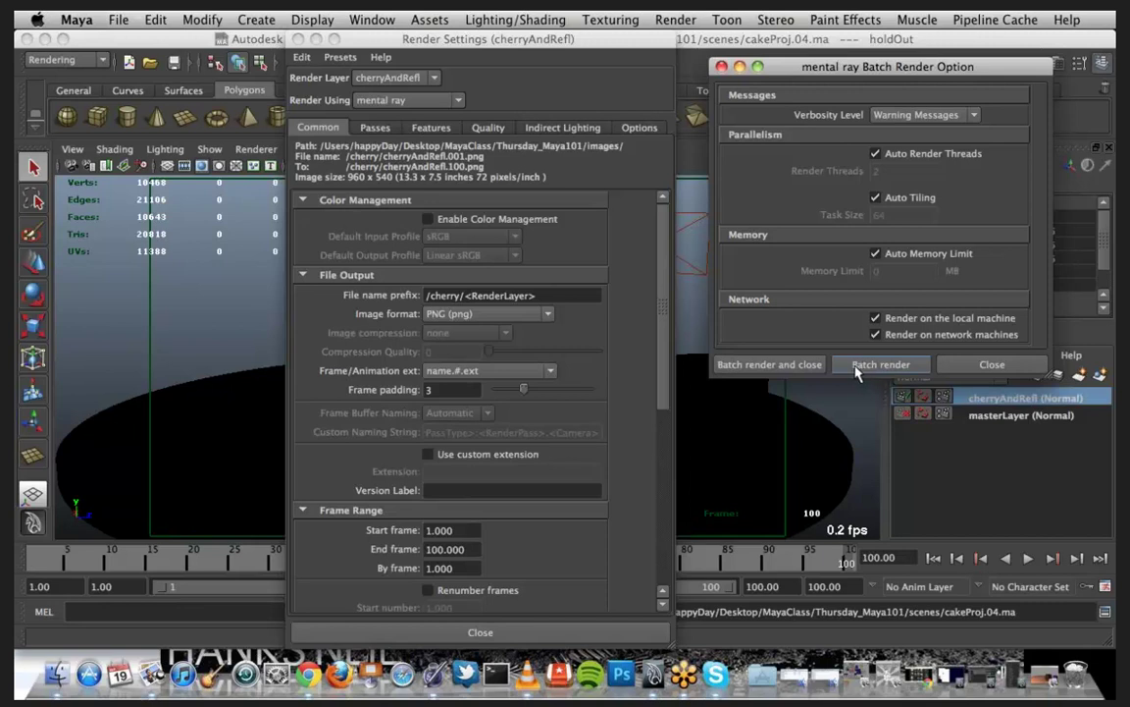
left_click(855, 367)
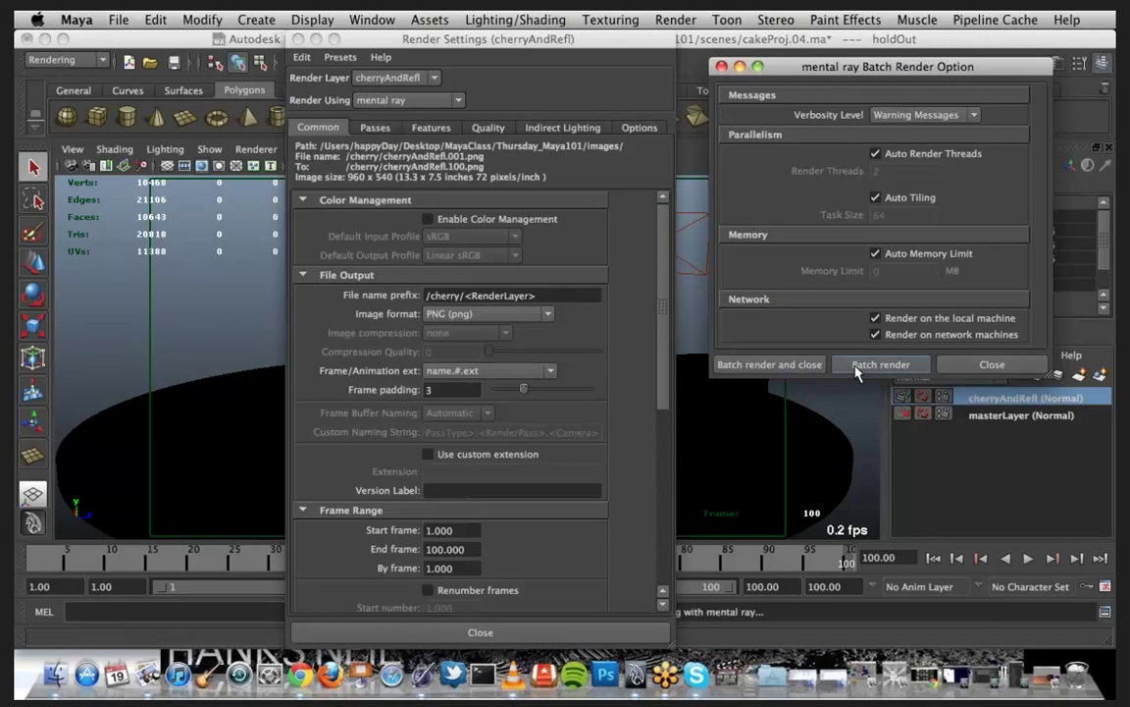
Step: Switch to Finder and close Maya's Render View, Hypershade and Outliner windows
left_click(59, 673)
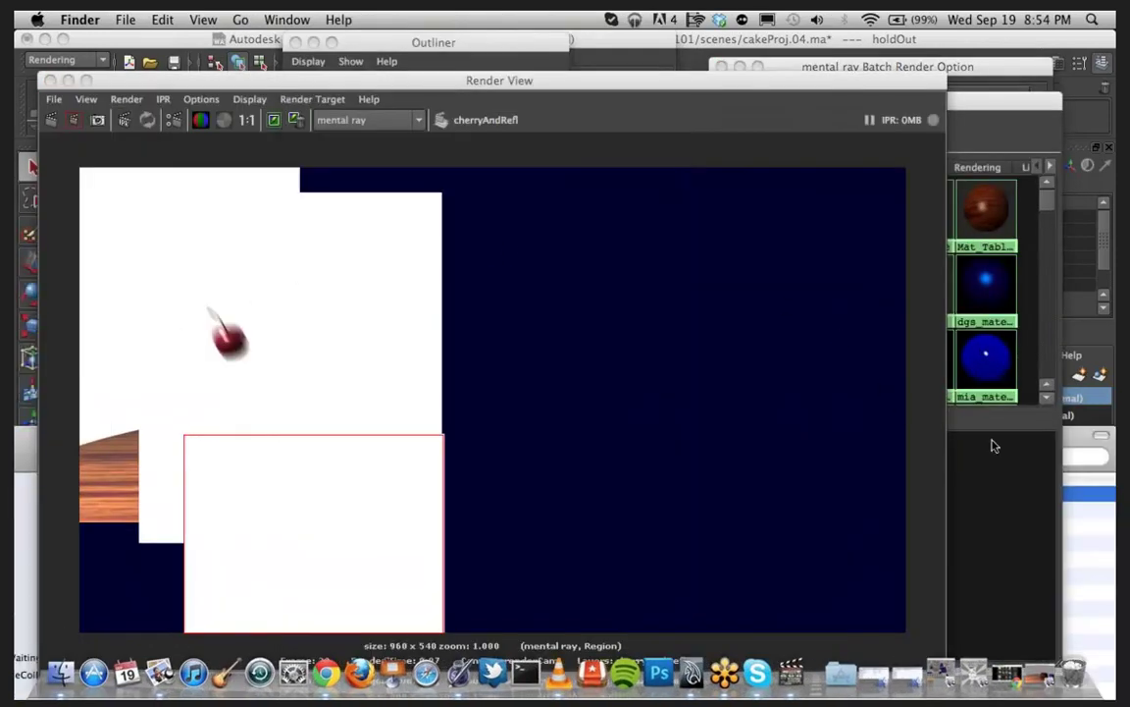
left_click(49, 81)
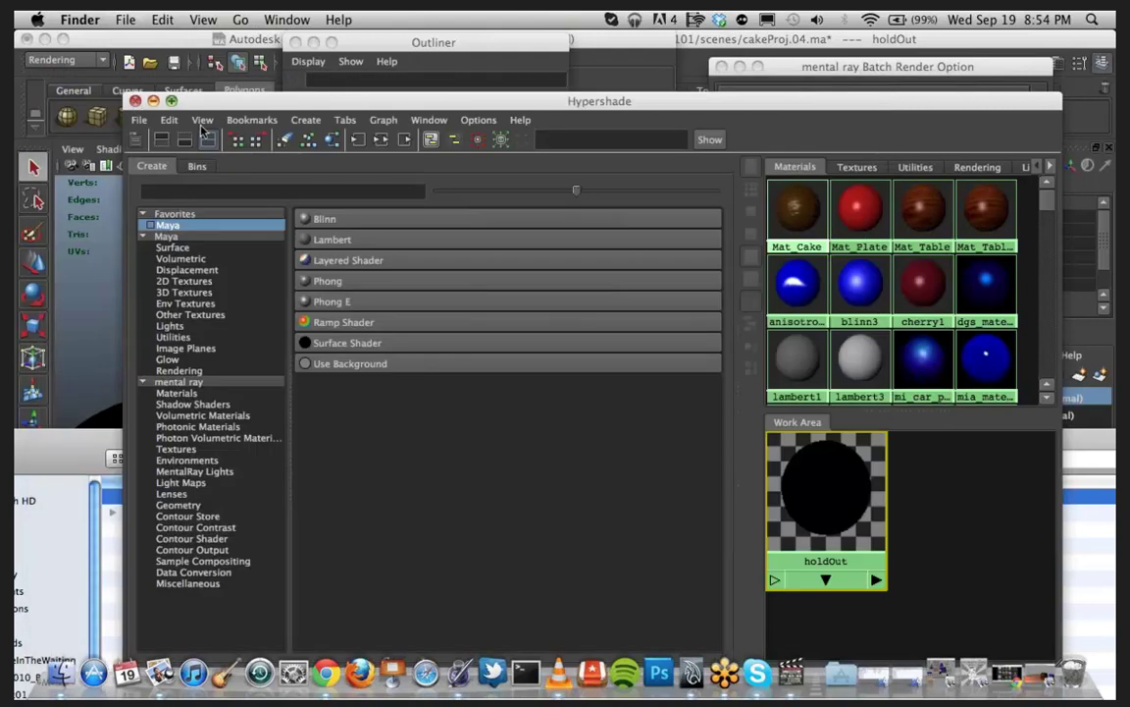
left_click(136, 101)
left_click(292, 42)
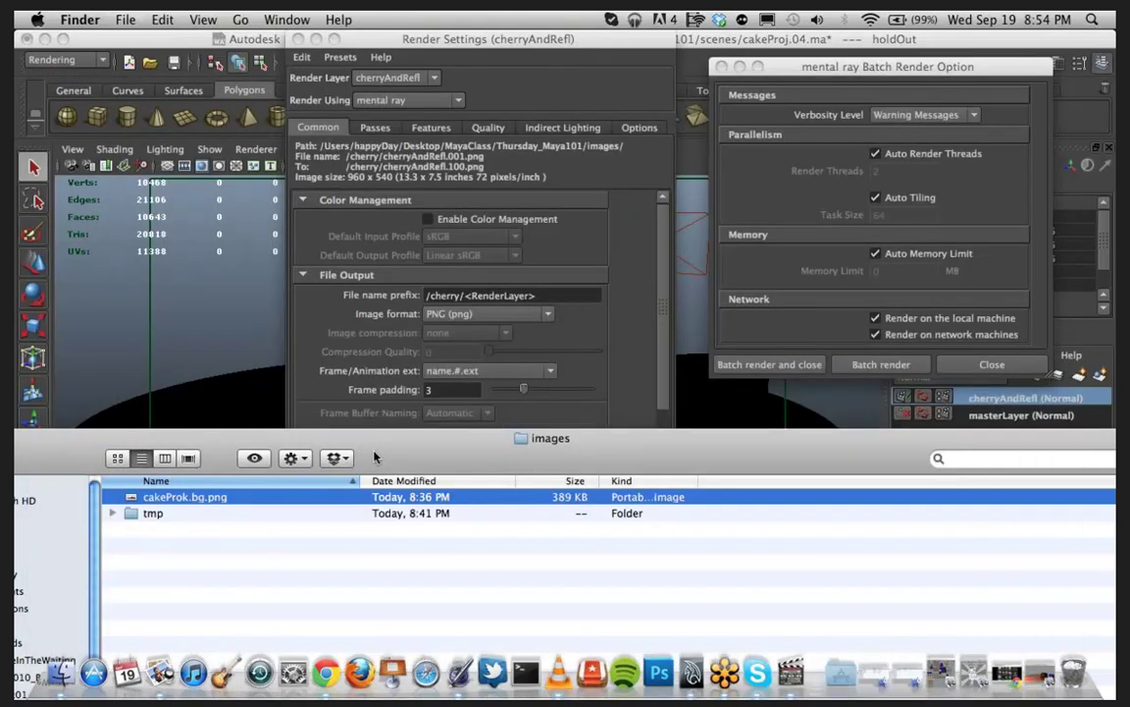
Step: Move and narrow the images folder window to check its contents, then close it
left_click_drag(375, 458, 173, 136)
left_click_drag(943, 593, 508, 614)
scroll(353, 196, "left", 3)
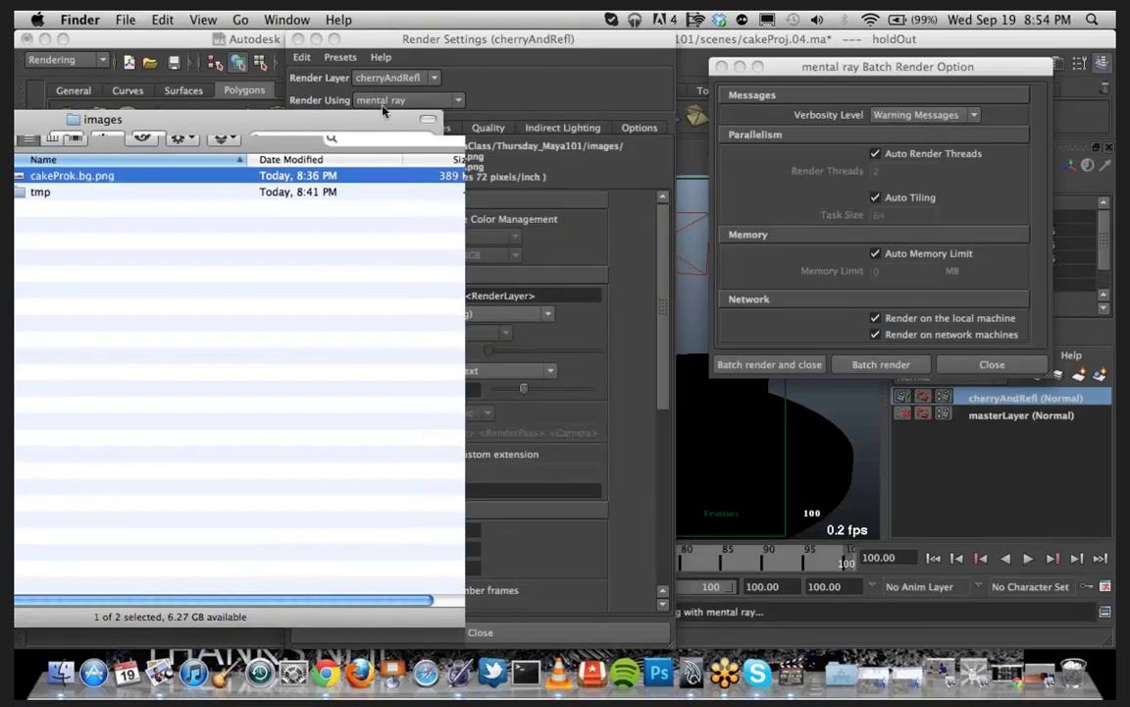
left_click_drag(362, 113, 550, 78)
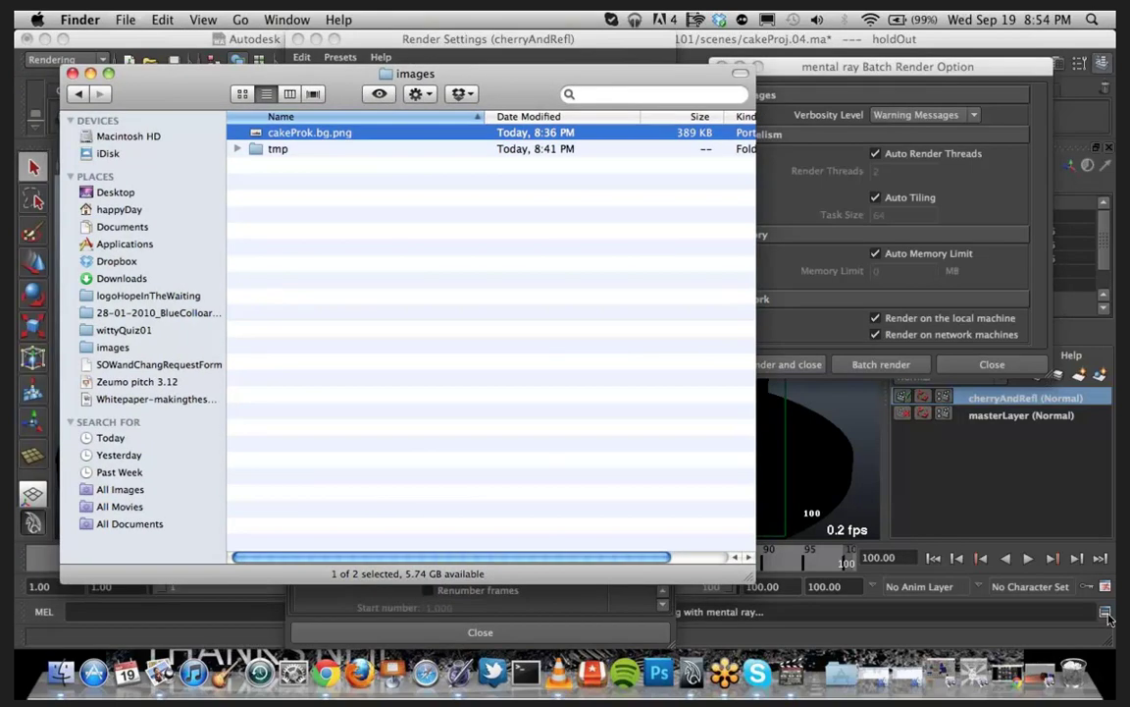
left_click(1107, 616)
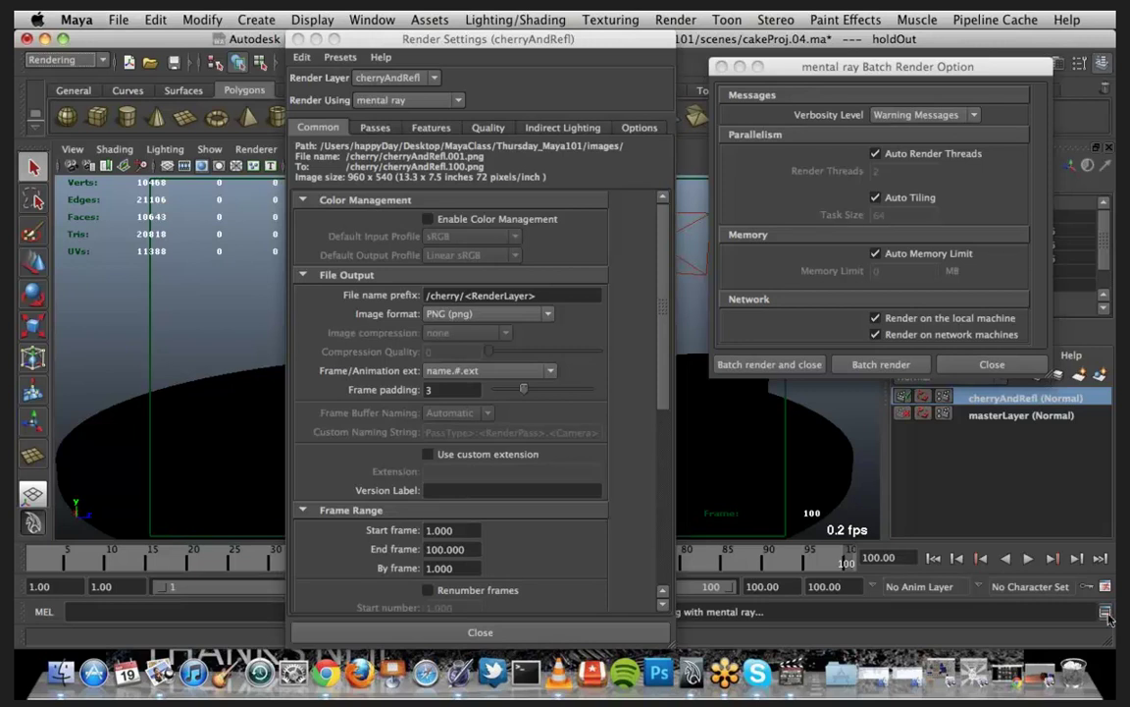
Step: Open the Script Editor, clear the old sphere script and enlarge it to follow render progress
left_click(1107, 612)
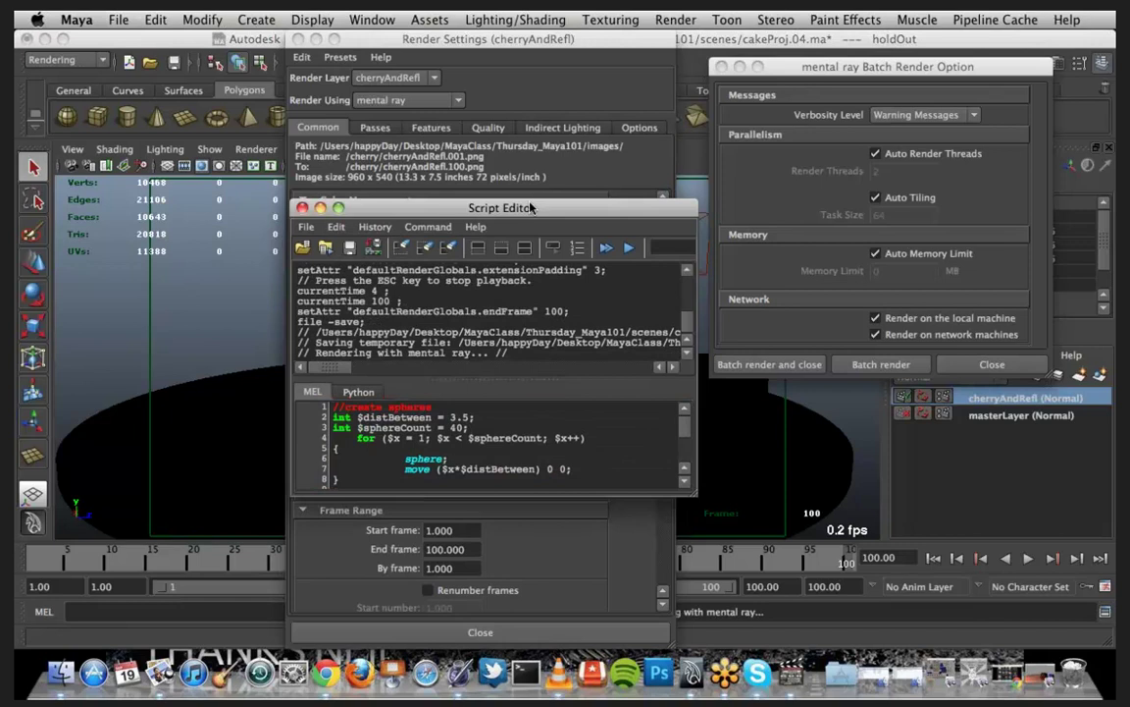
left_click_drag(531, 203, 403, 131)
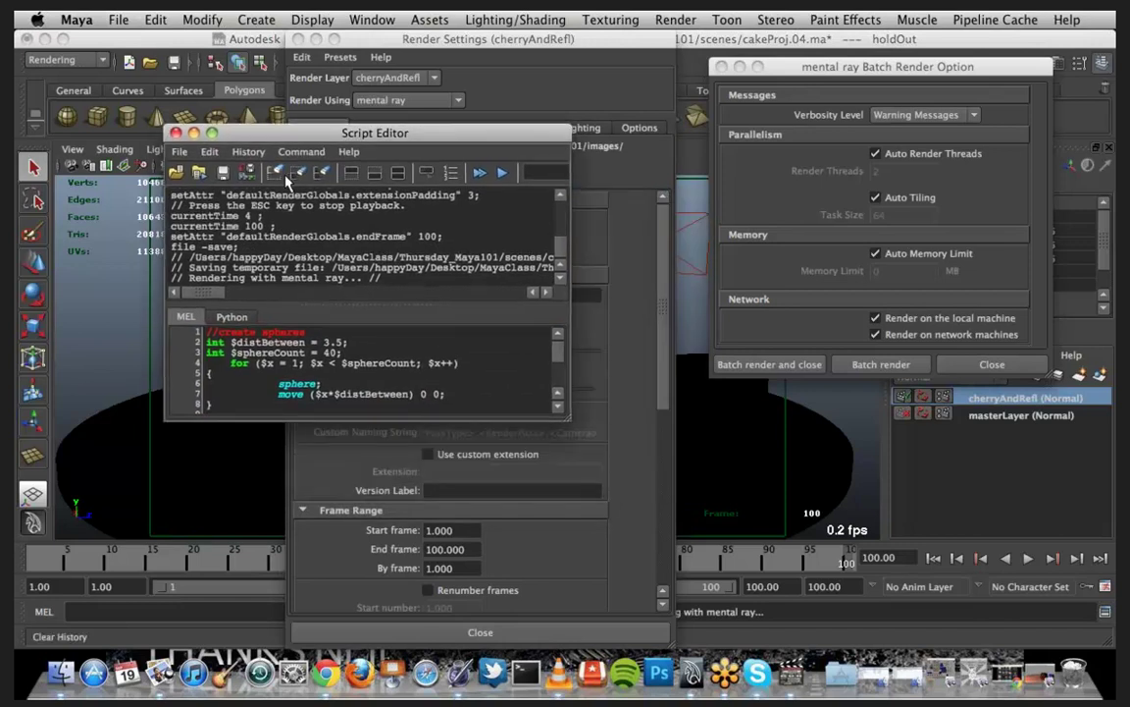
left_click(297, 173)
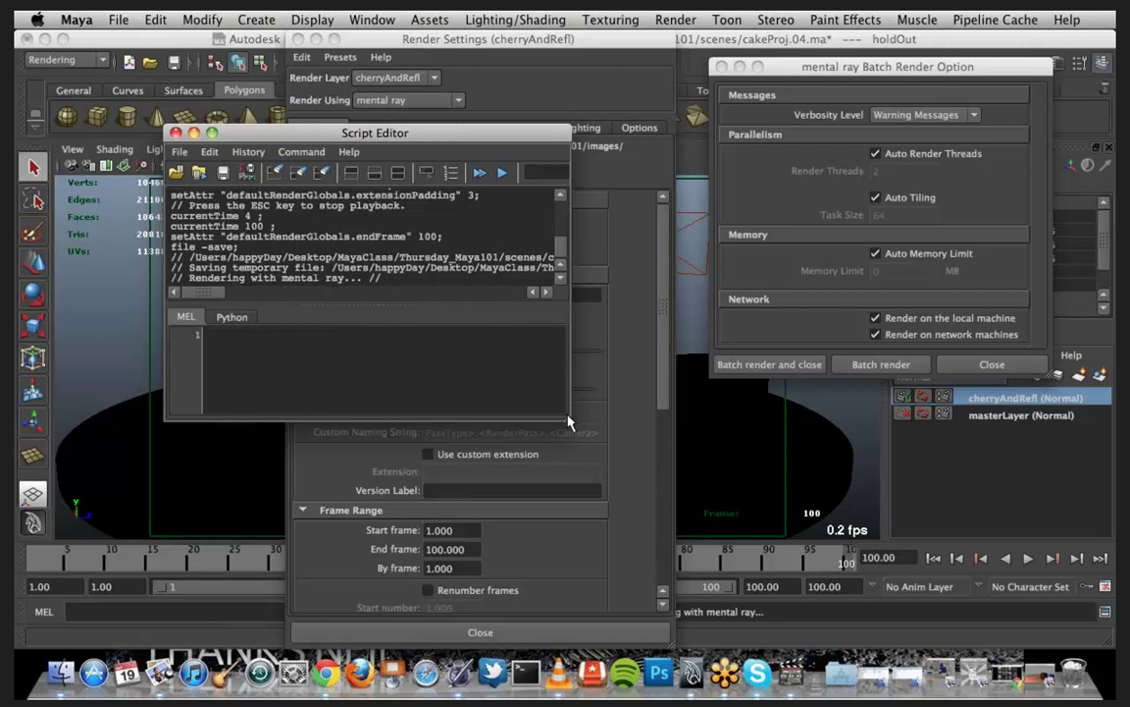
left_click_drag(569, 424, 595, 450)
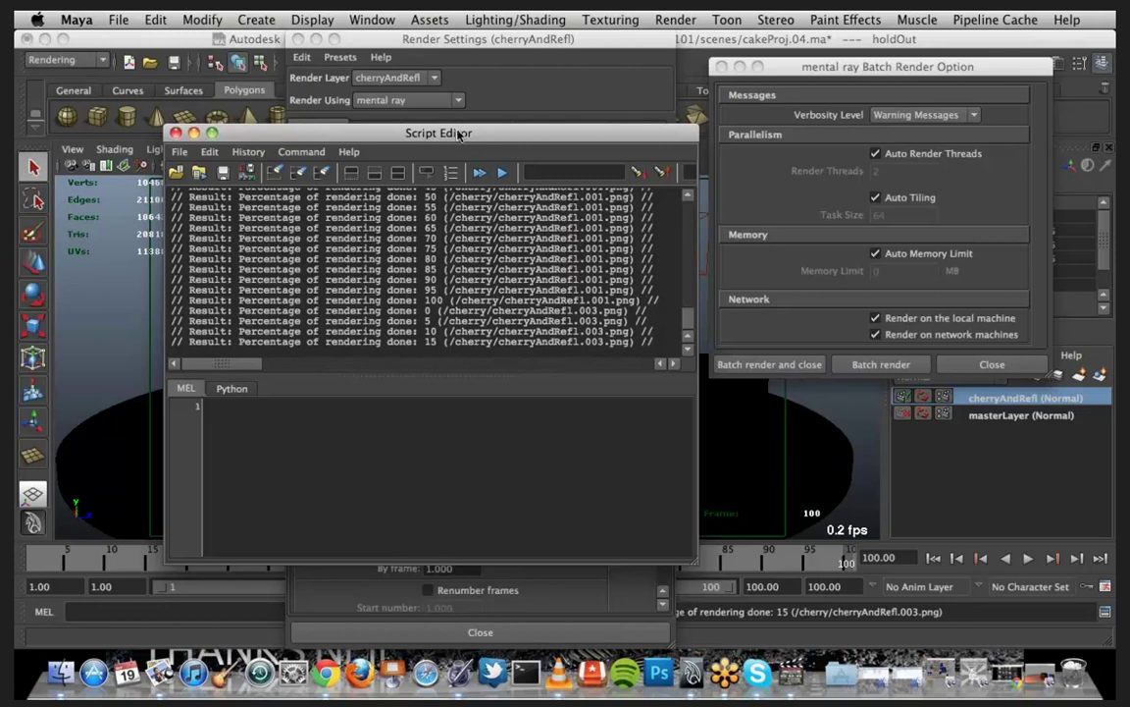
left_click_drag(455, 138, 396, 119)
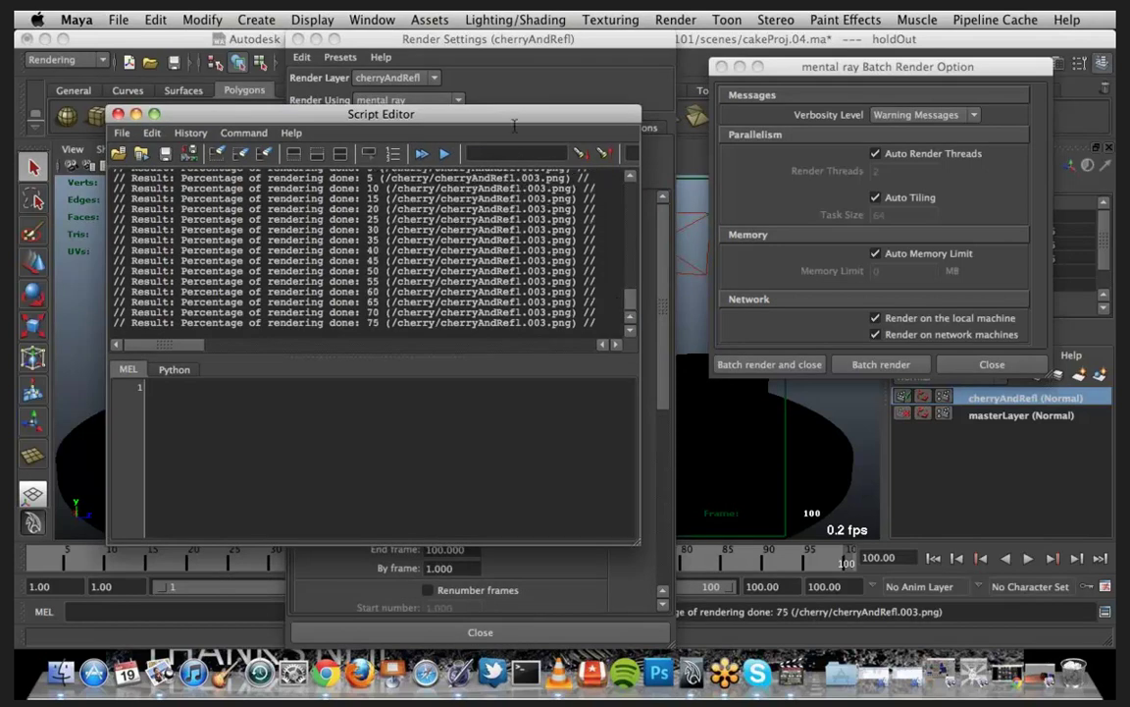
left_click_drag(510, 119, 918, 72)
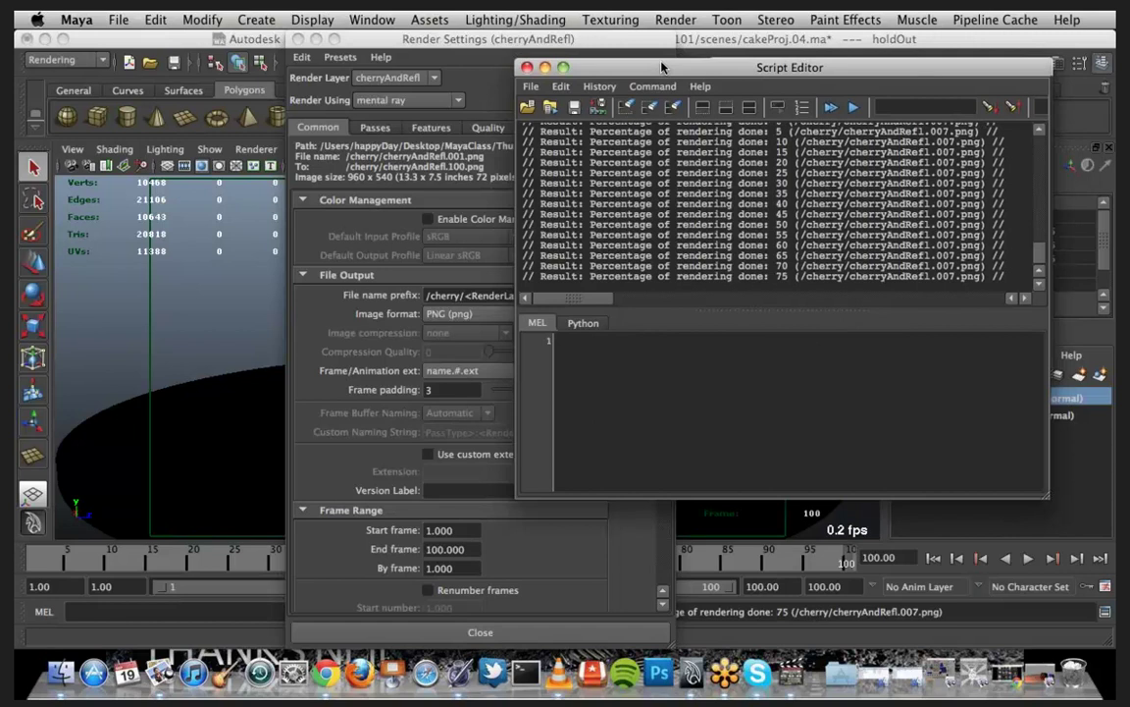
left_click_drag(778, 87, 178, 110)
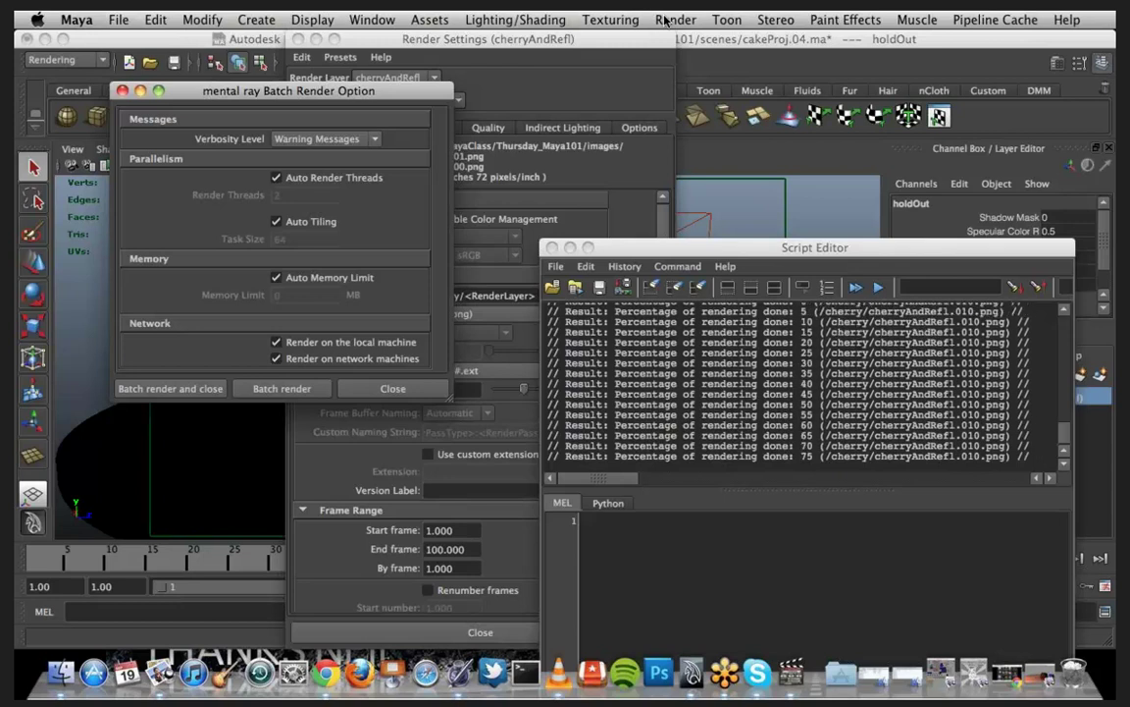
Step: Cancel the batch render via Render > Cancel Batch Render, then select Render Settings' By frame value
left_click(666, 20)
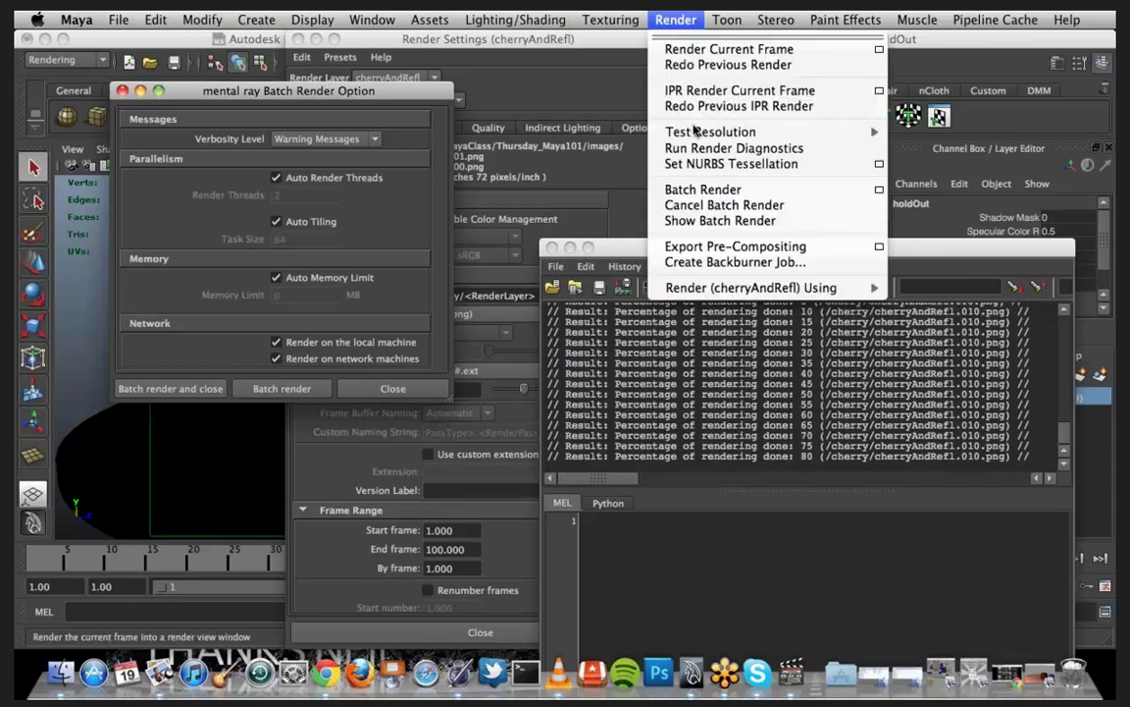
left_click(795, 206)
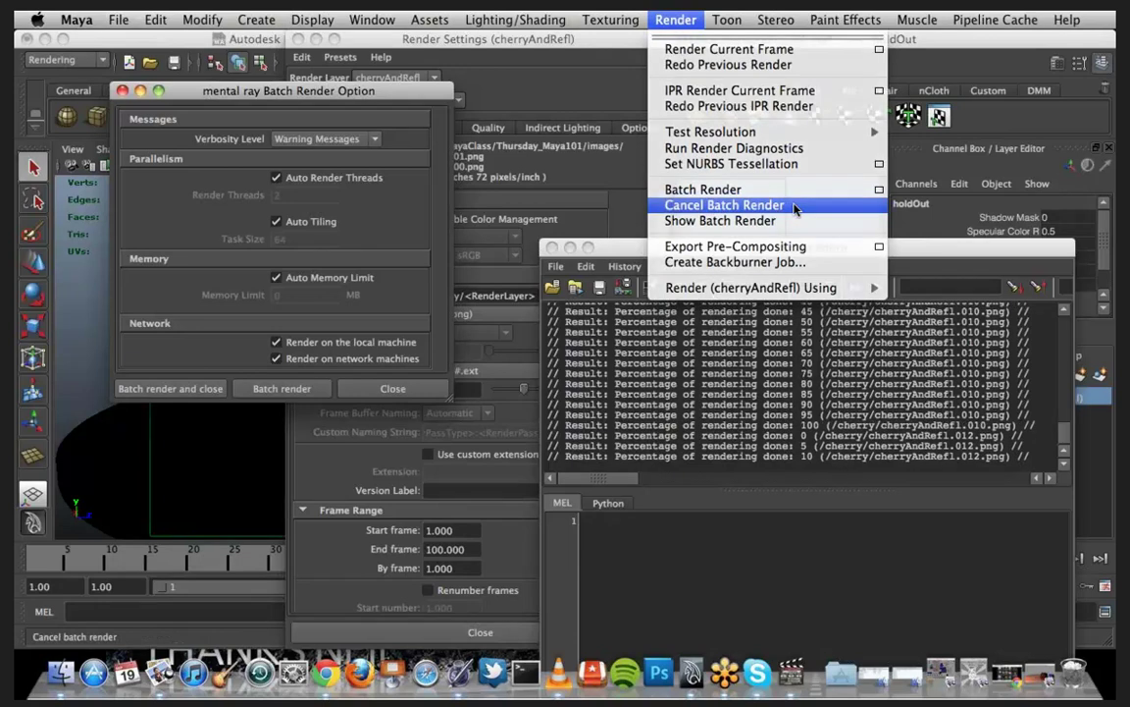
left_click(535, 366)
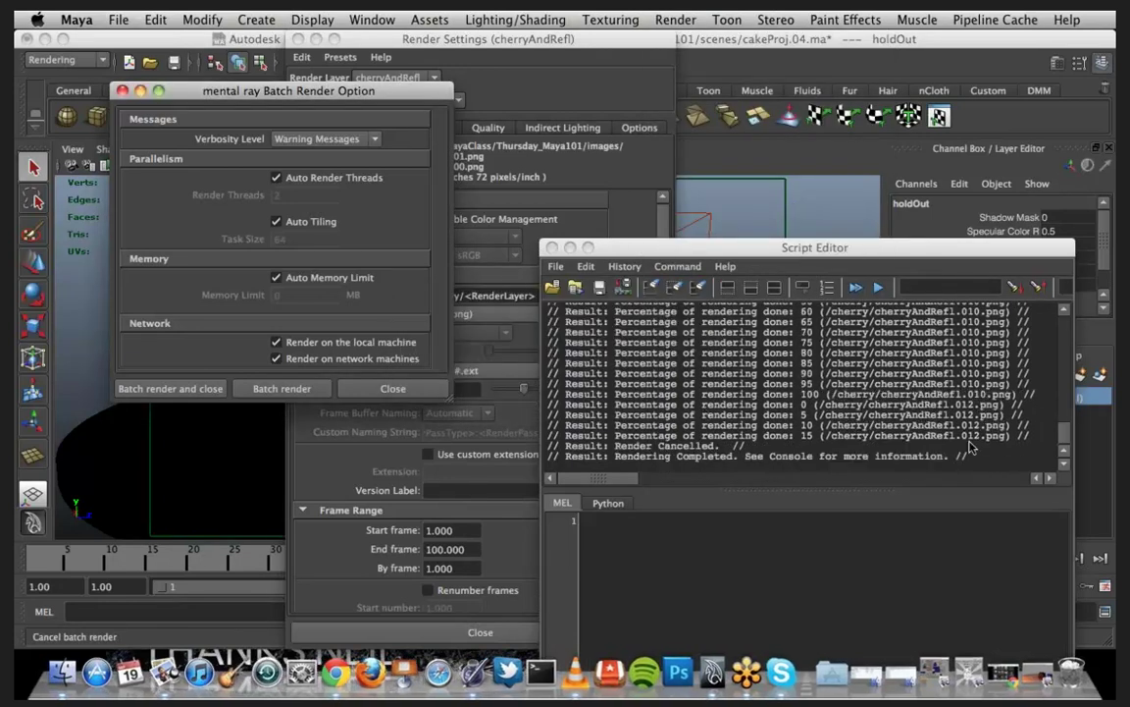
scroll(922, 402, "up", 7)
scroll(922, 404, "up", 15)
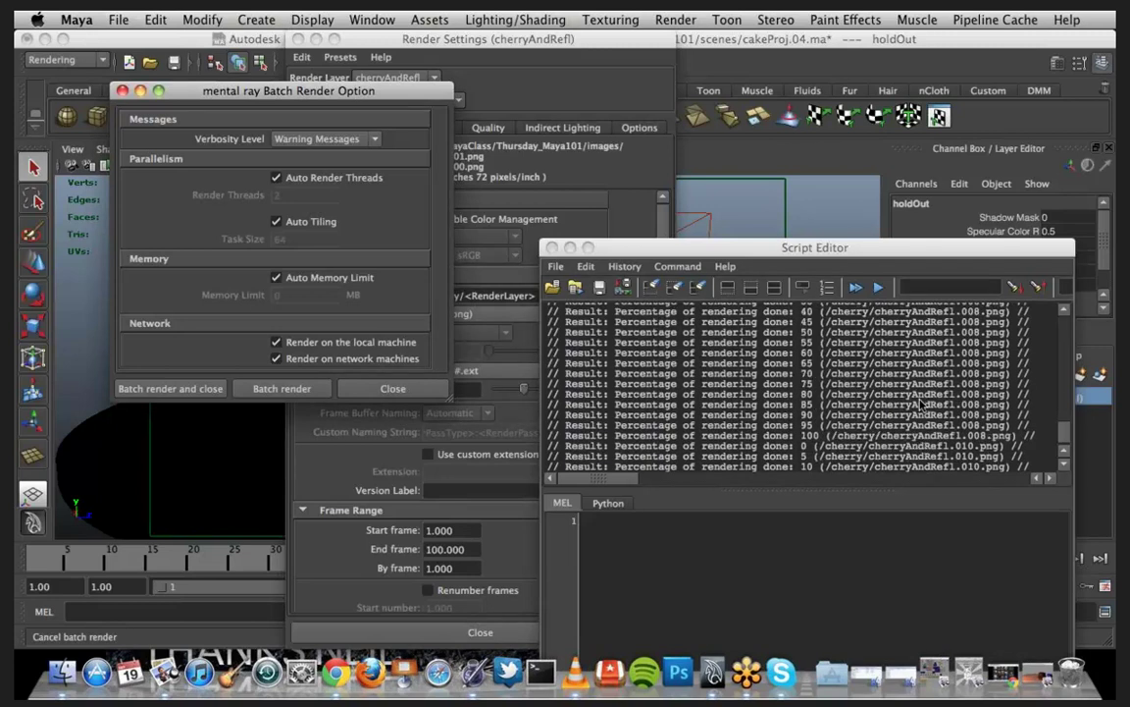
left_click(452, 568)
double_click(453, 568)
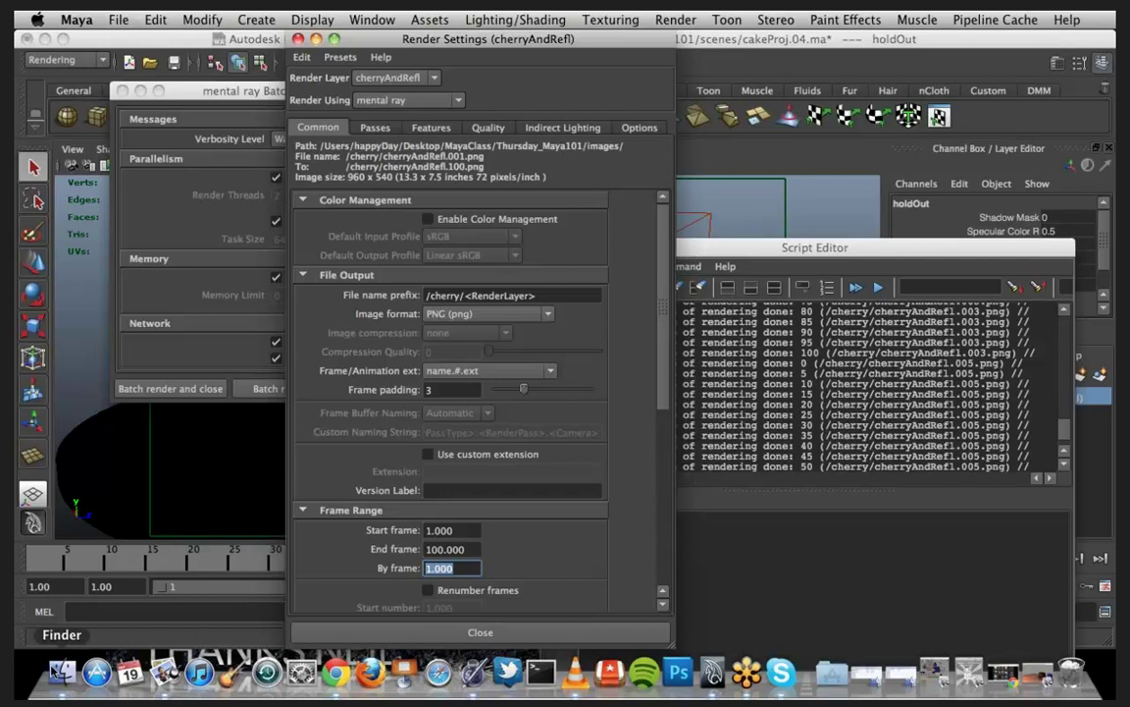
Step: Launch Adobe After Effects CS5.5 through a Spotlight search for 'after'
key("super+space")
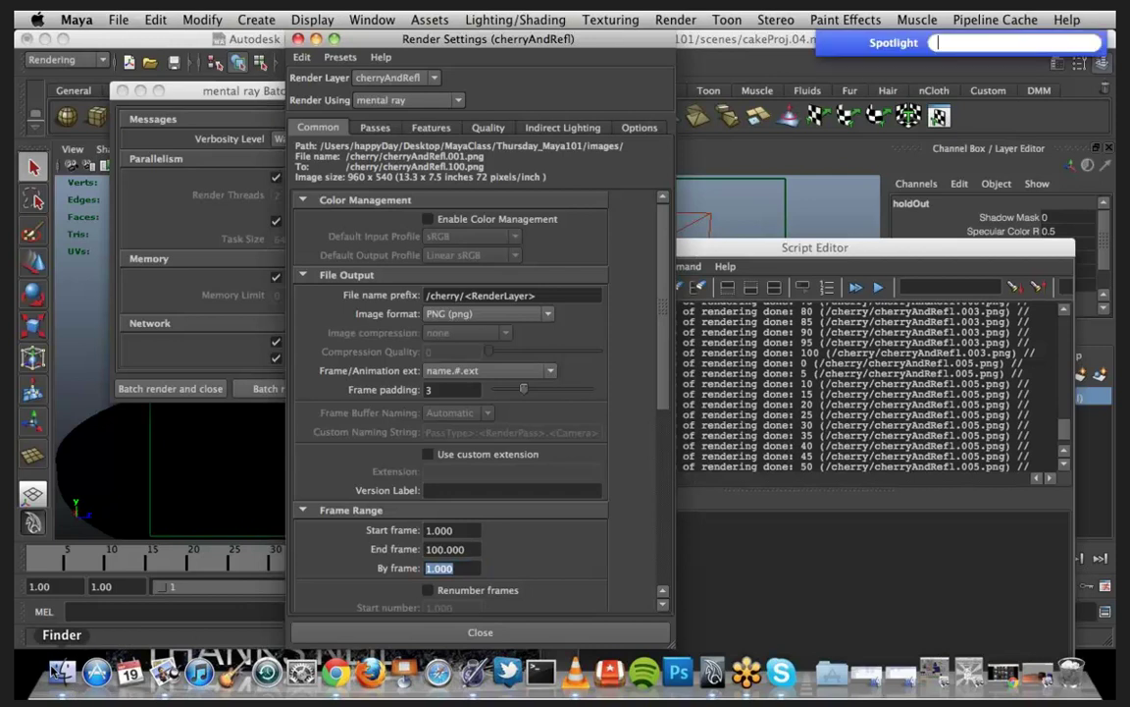
type("afater")
key("BackSpace")
key("BackSpace")
key("BackSpace")
type("ter")
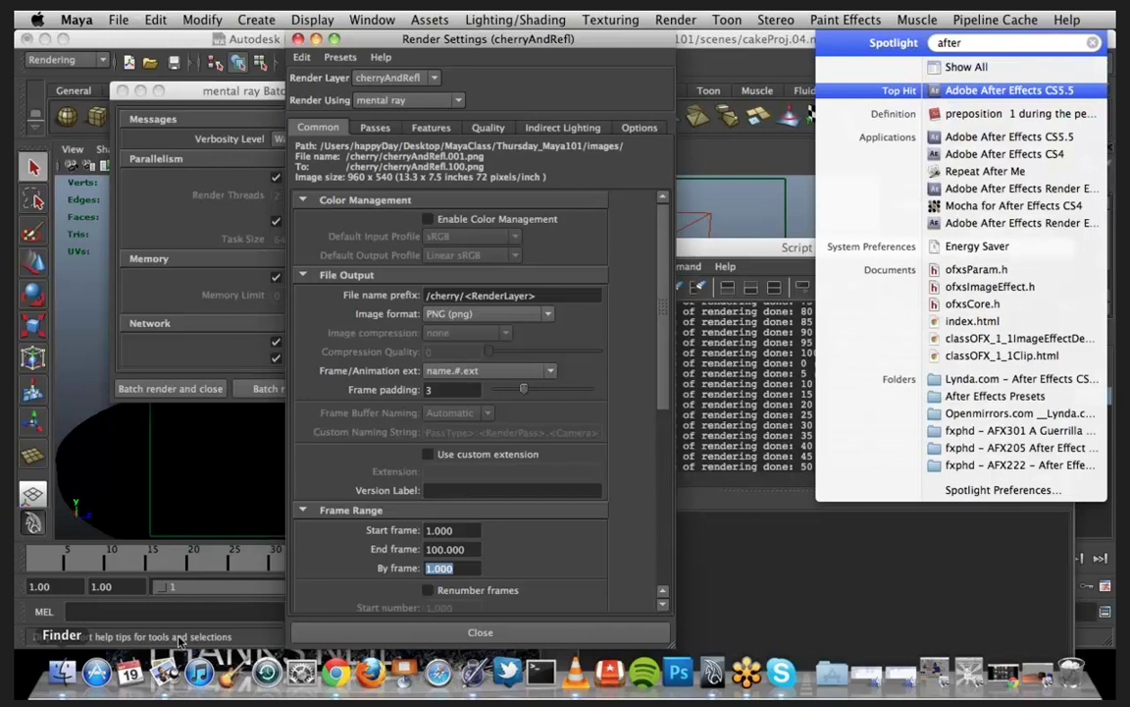
key("Return")
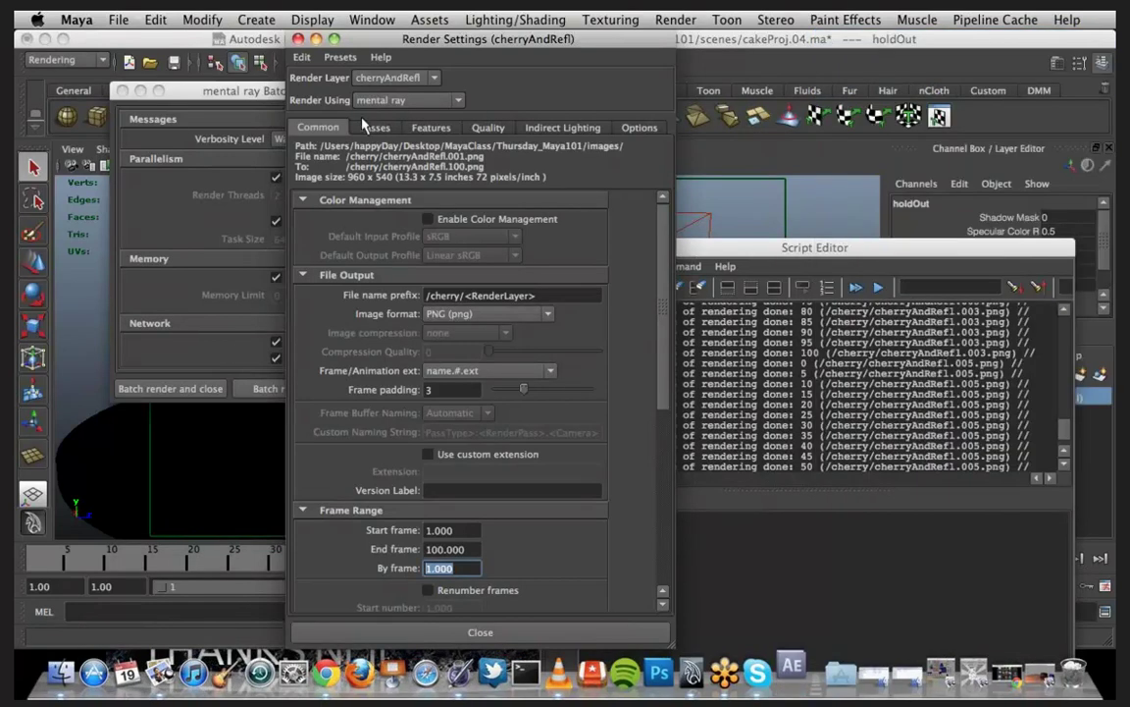
Step: Close Maya's Render Settings, Script Editor and Batch Render Option windows and bring After Effects forward
left_click(298, 39)
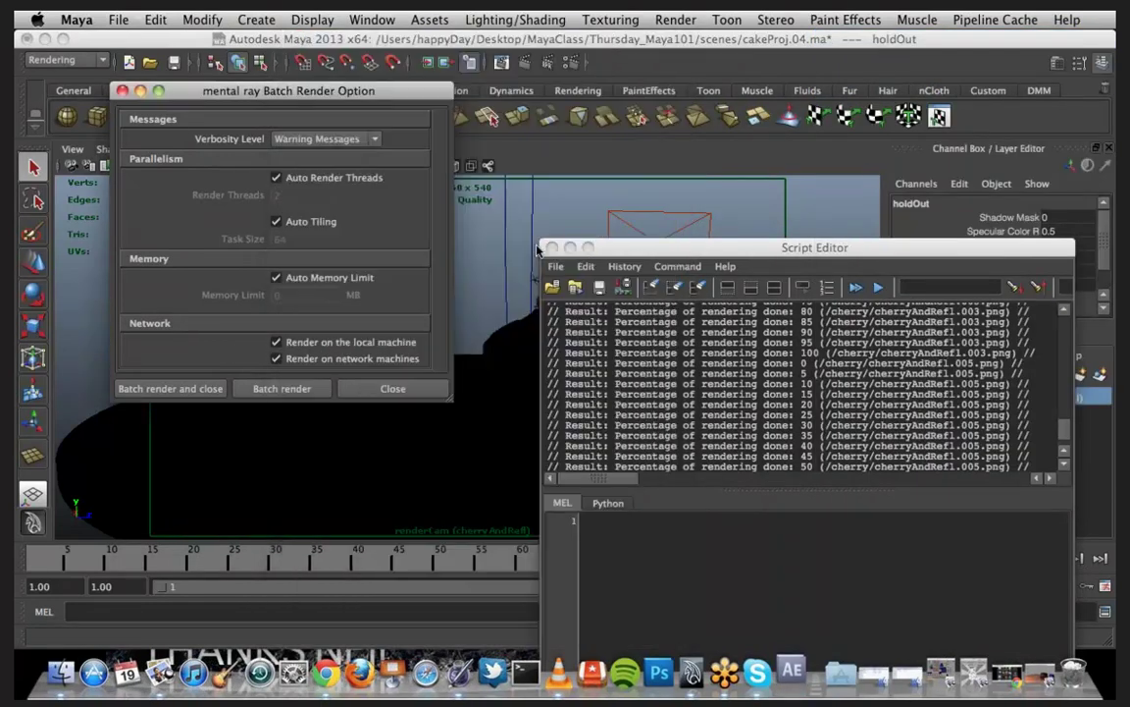
left_click(550, 248)
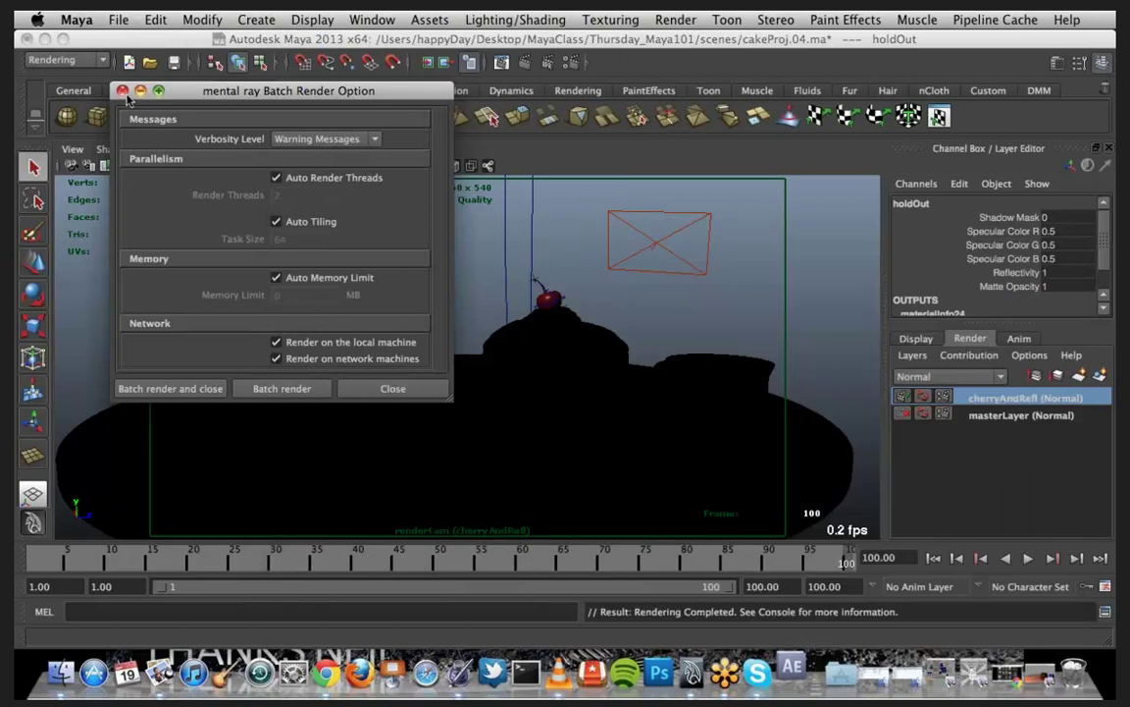
left_click(122, 90)
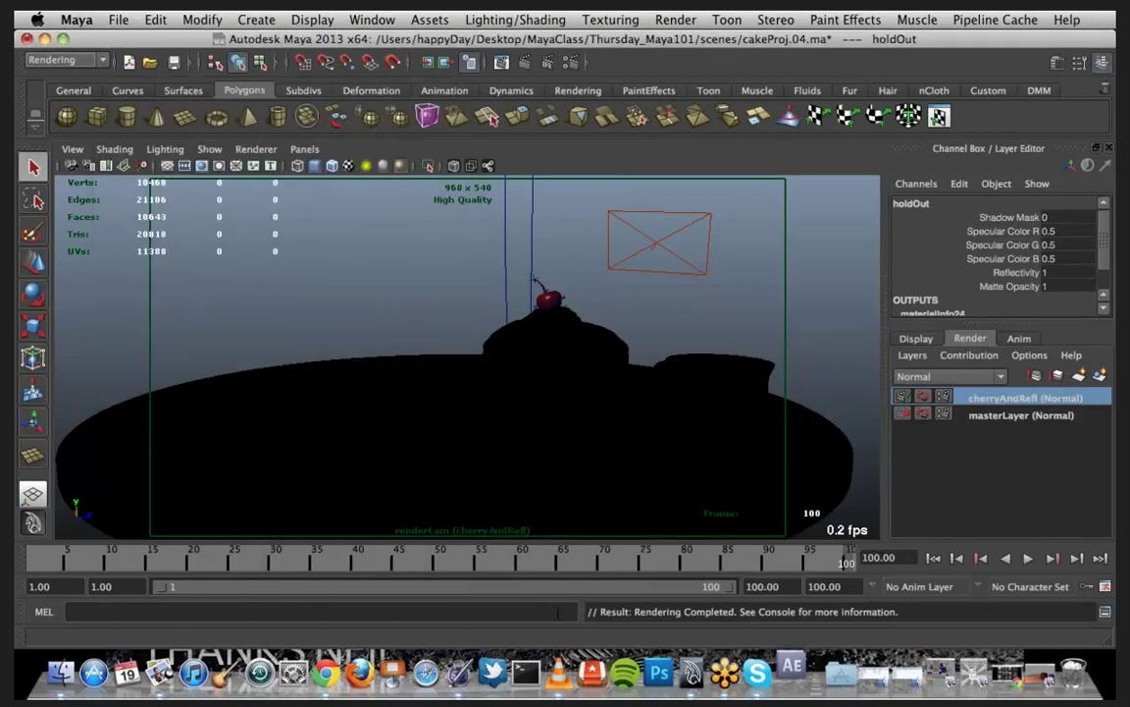
left_click(792, 671)
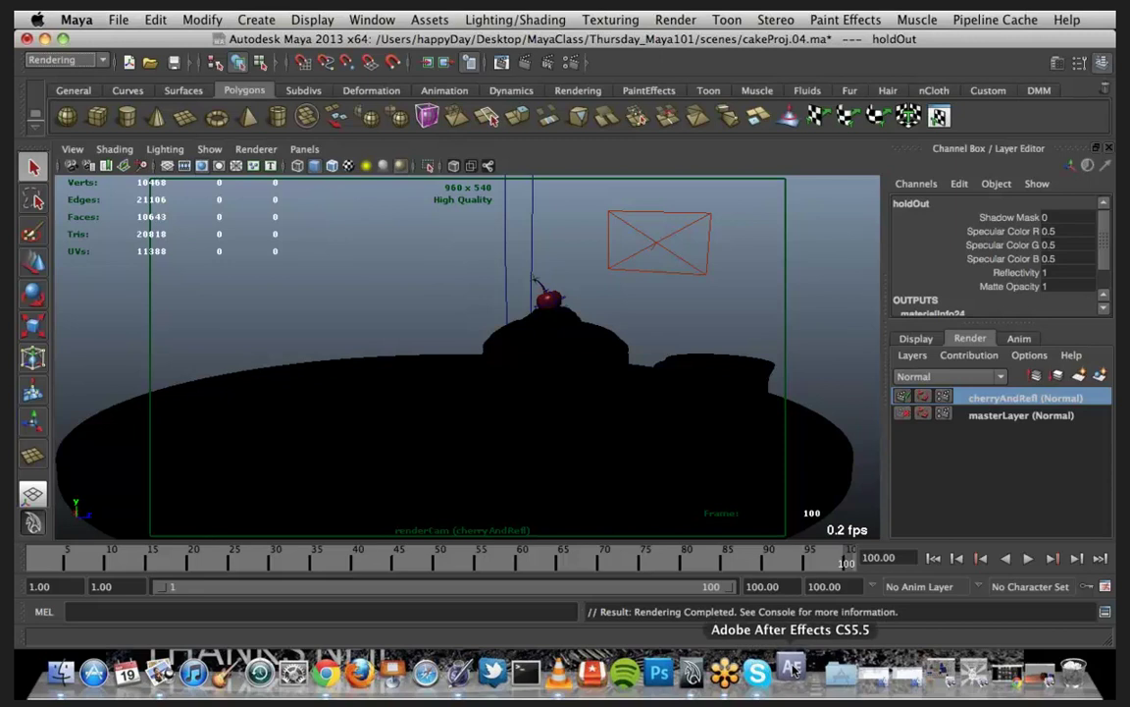
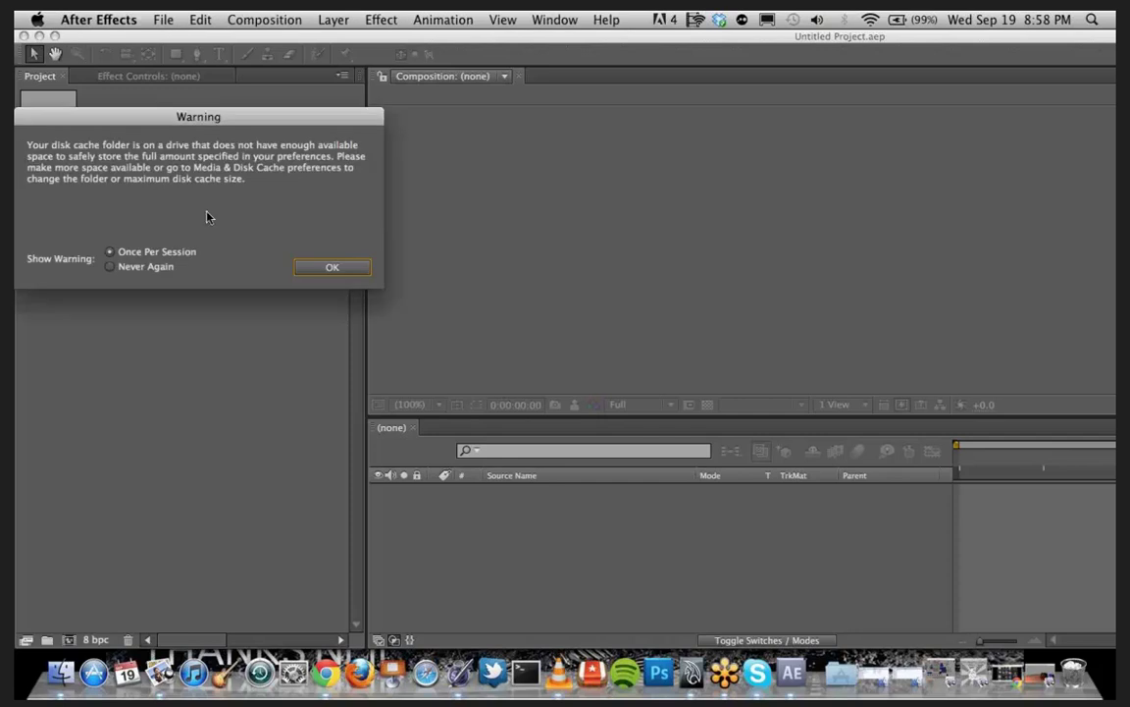
Step: Dismiss the disk cache warning and Welcome screen, maximize the window, and open Import File
left_click(335, 268)
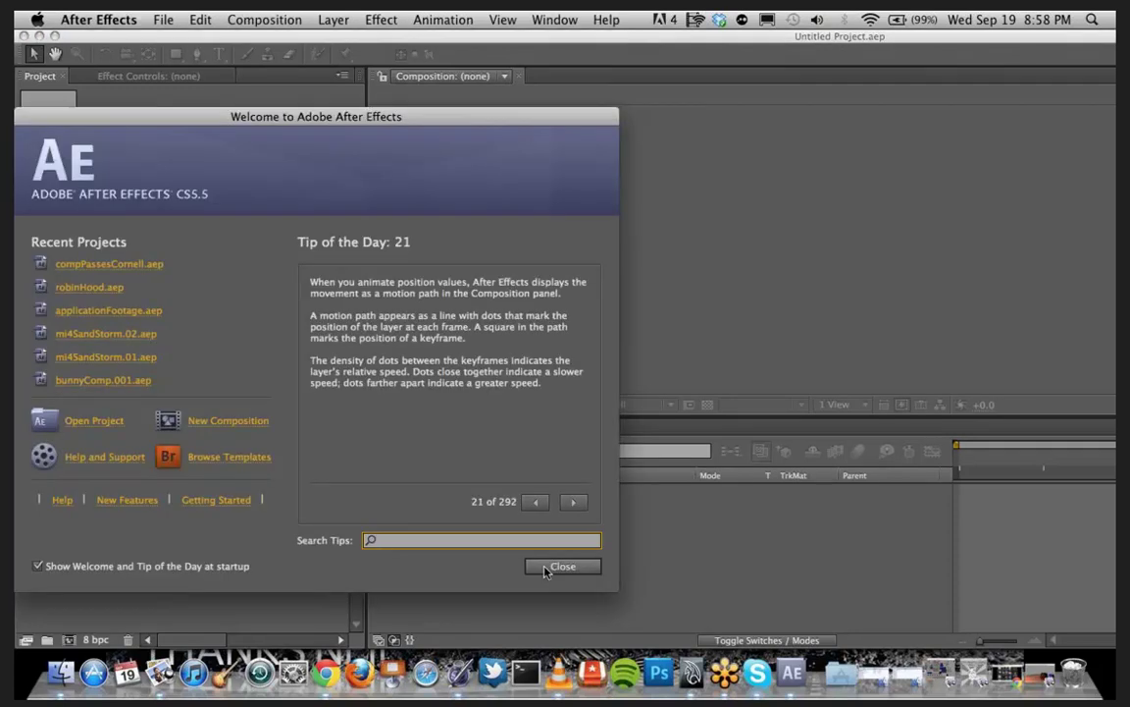
left_click(561, 566)
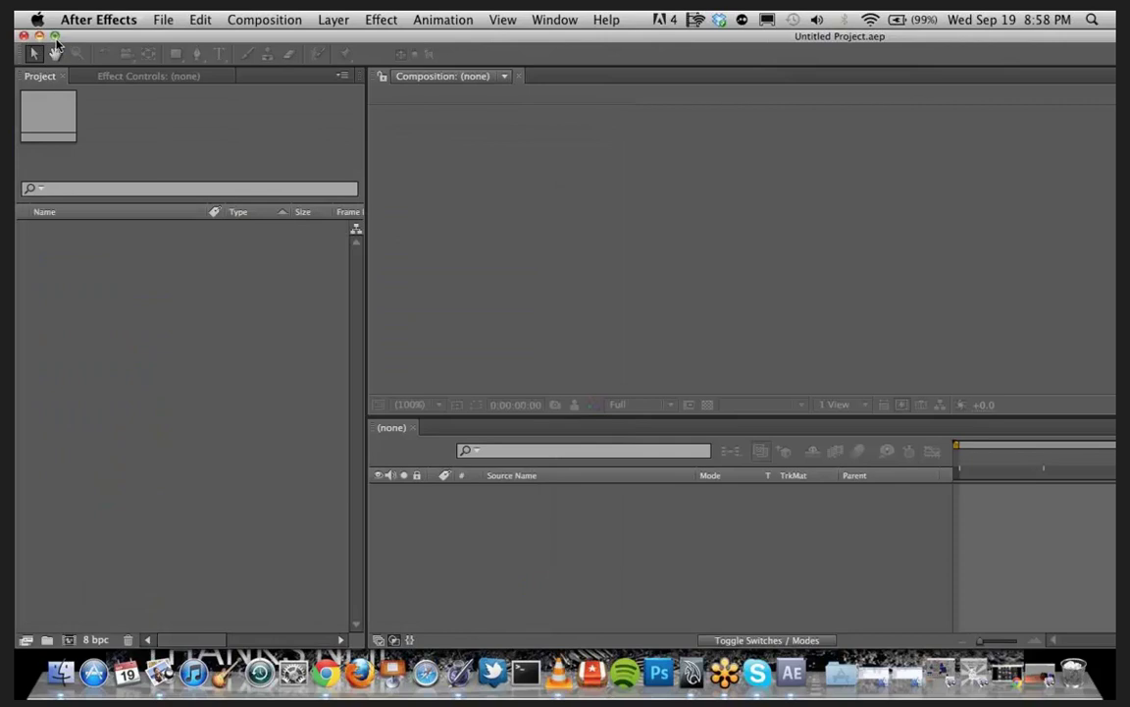
left_click(55, 36)
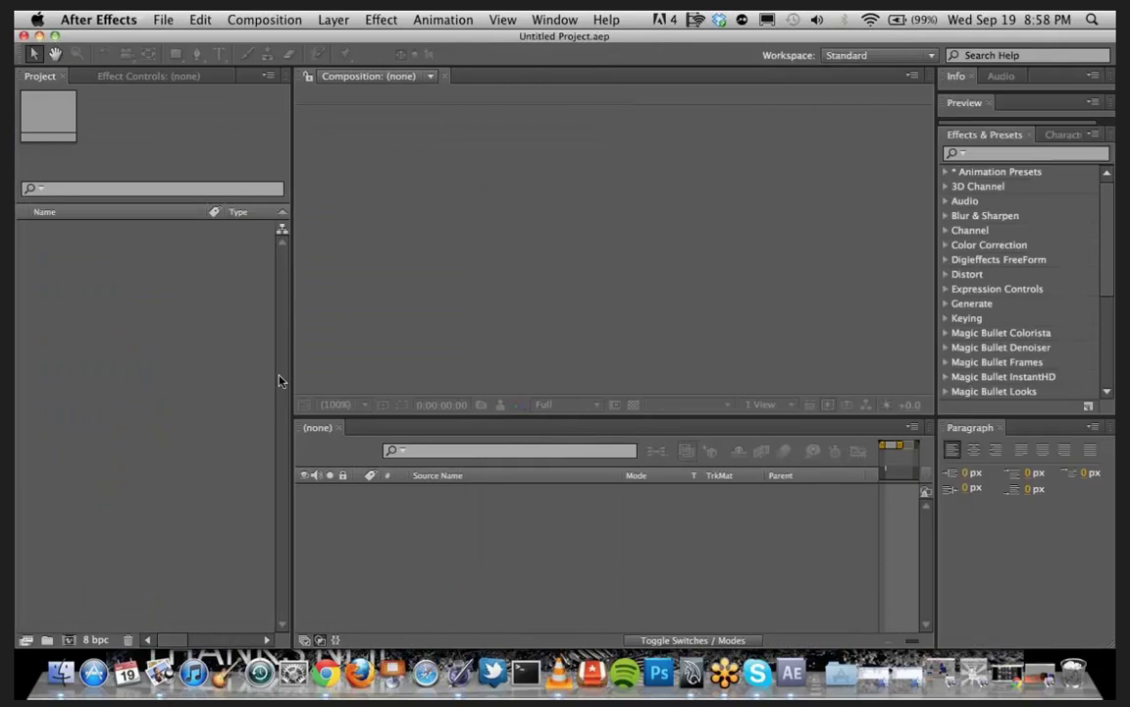
left_click(106, 281)
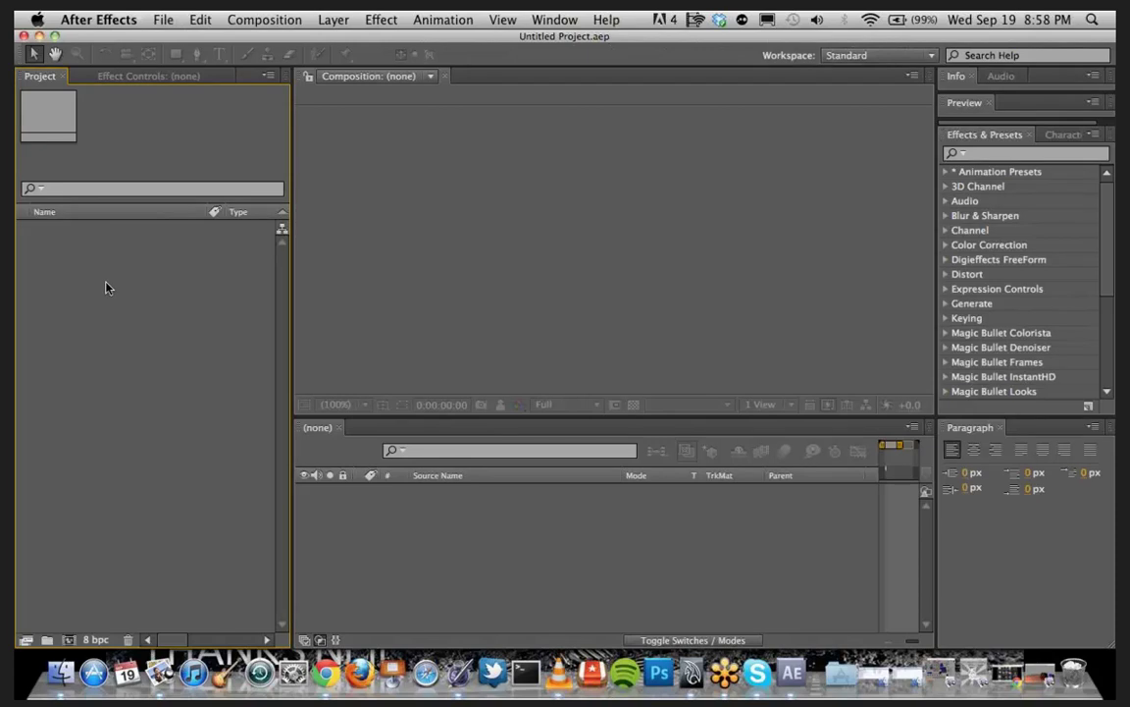
double_click(108, 286)
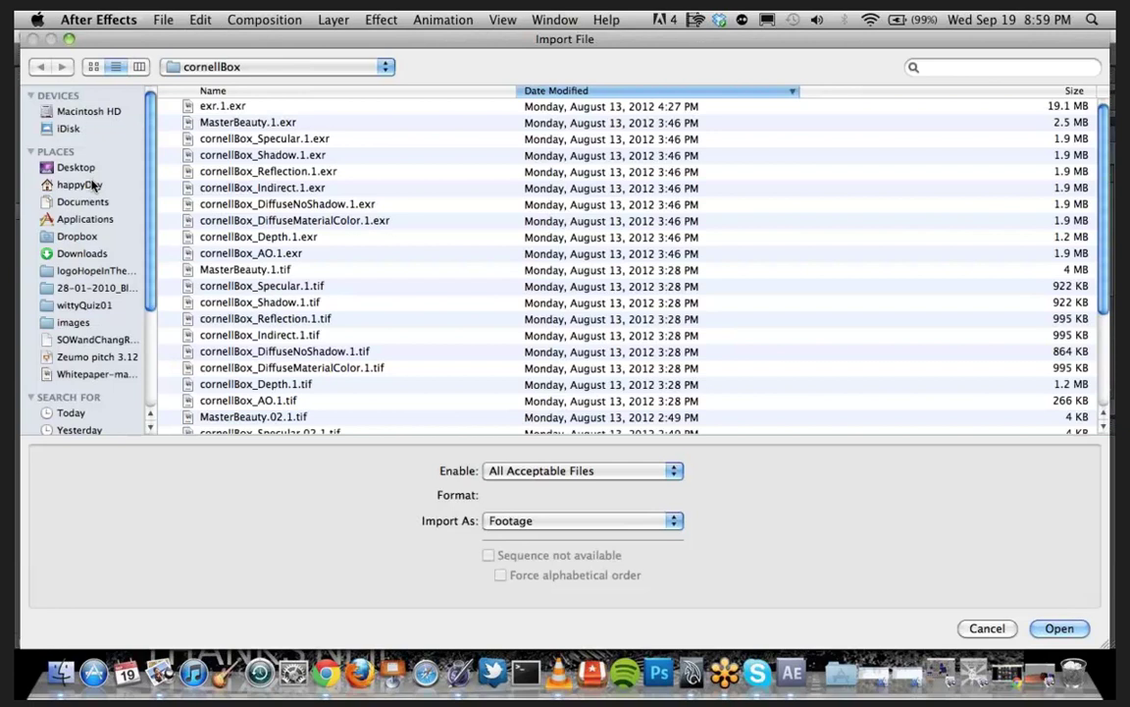
Step: Import cakeProk.bg.png from Desktop > MayaClass > Thursday_Maya101 > images
left_click(99, 170)
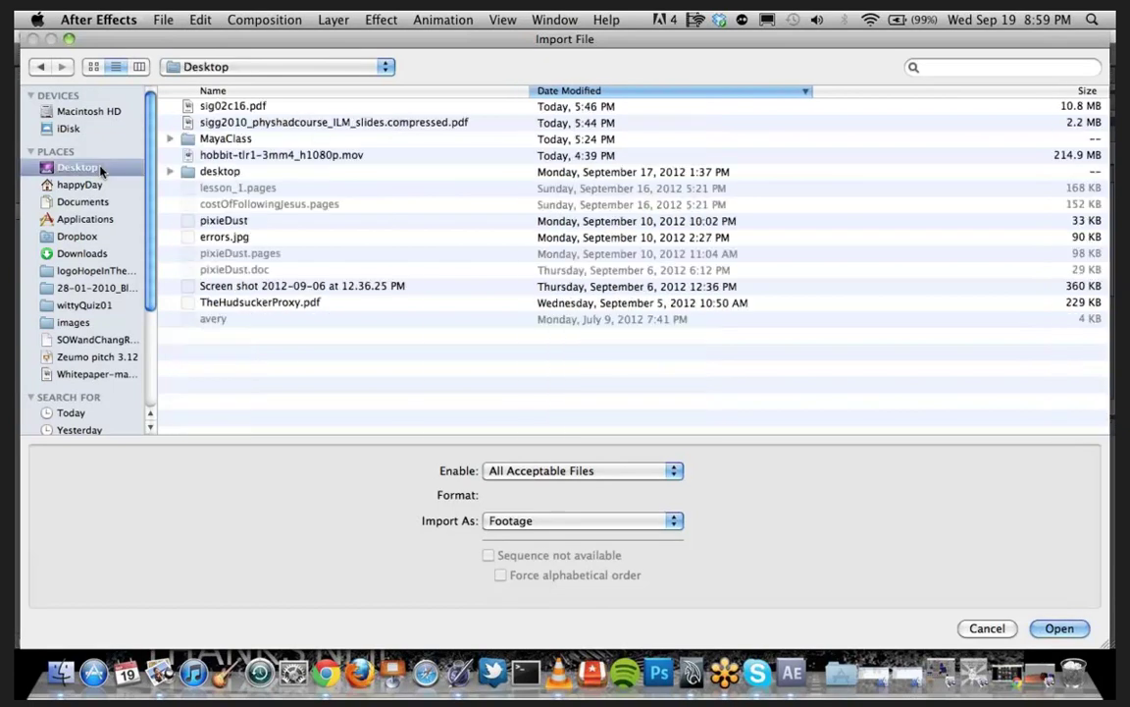
double_click(227, 138)
double_click(254, 140)
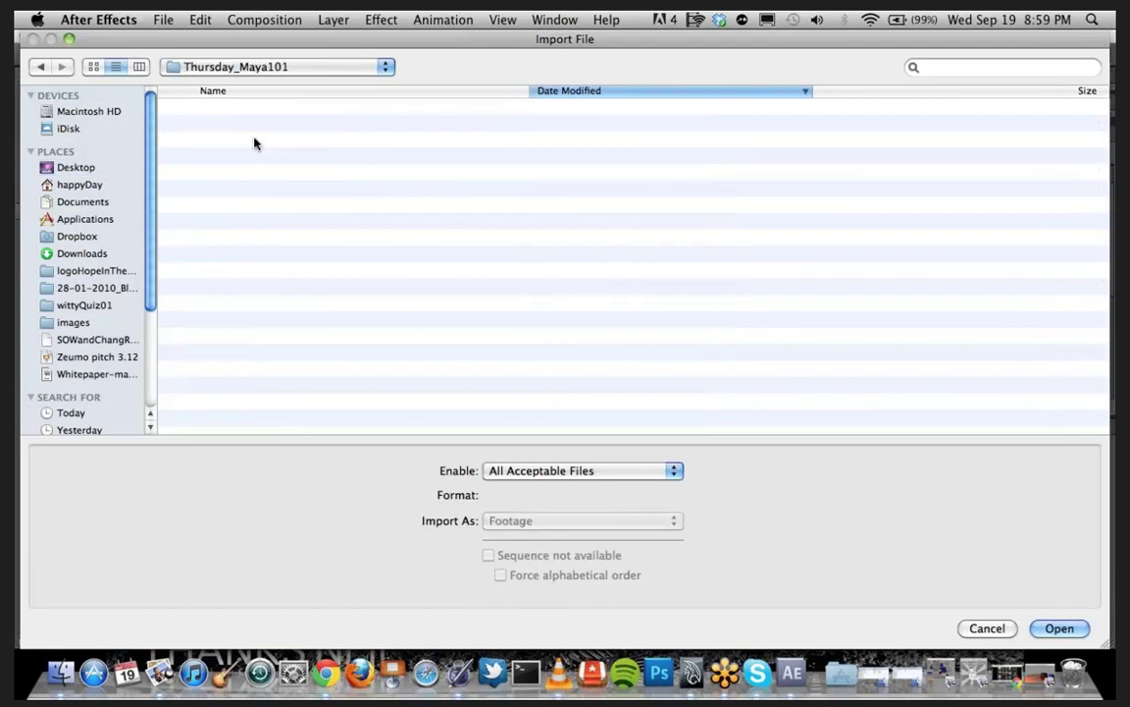
double_click(245, 124)
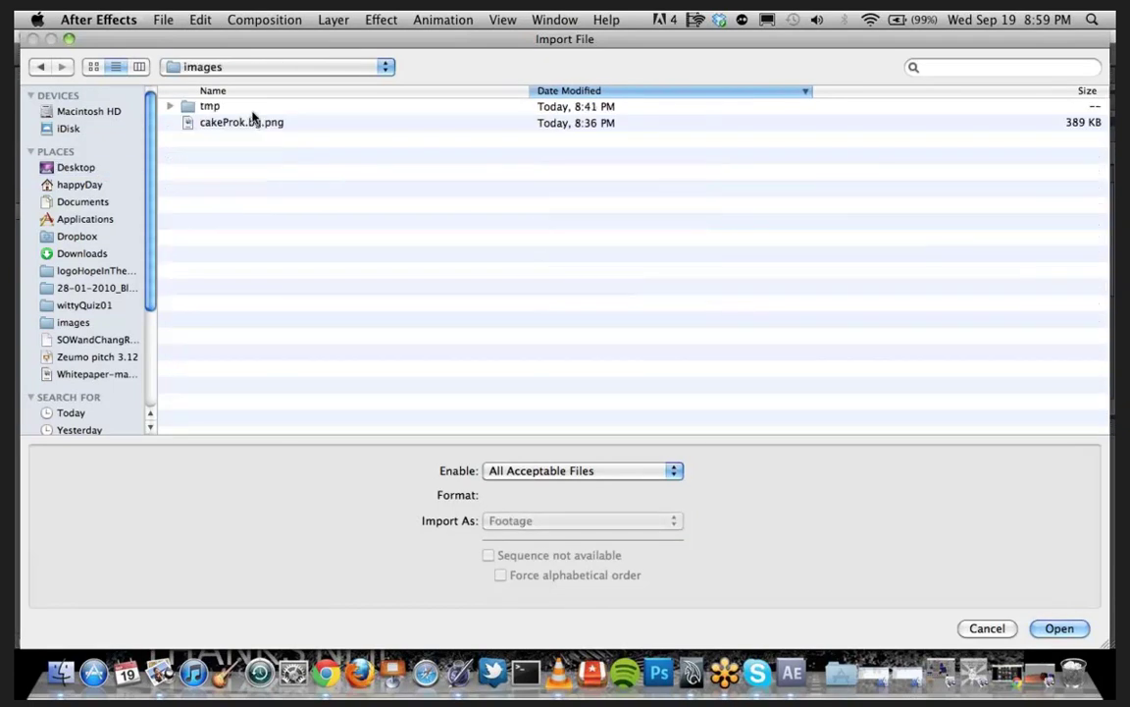
left_click(253, 121)
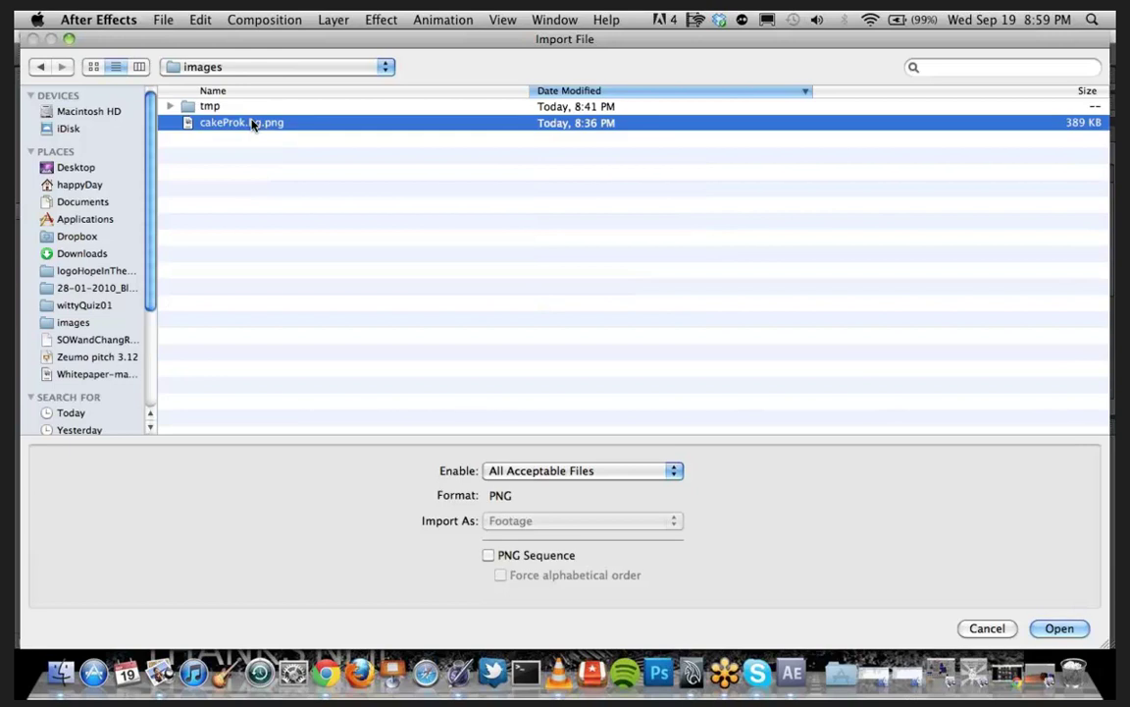
left_click(1077, 628)
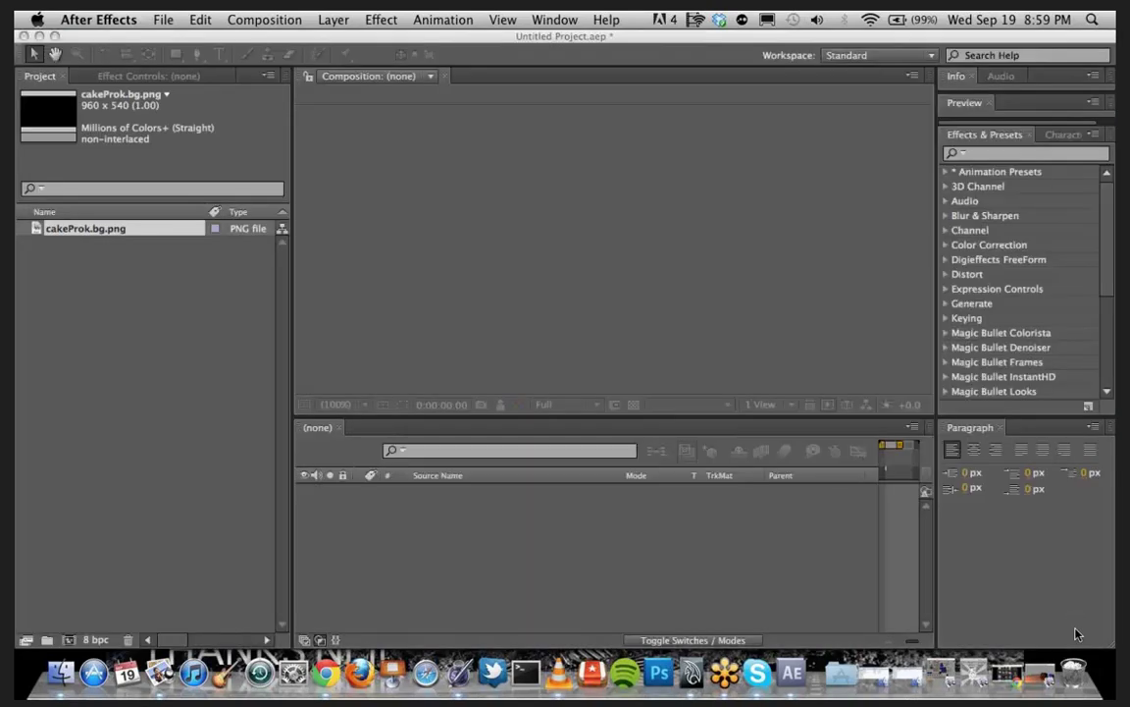
Step: Switch to Maya and show Render Settings for the cherryAndRefl layer
left_click(693, 677)
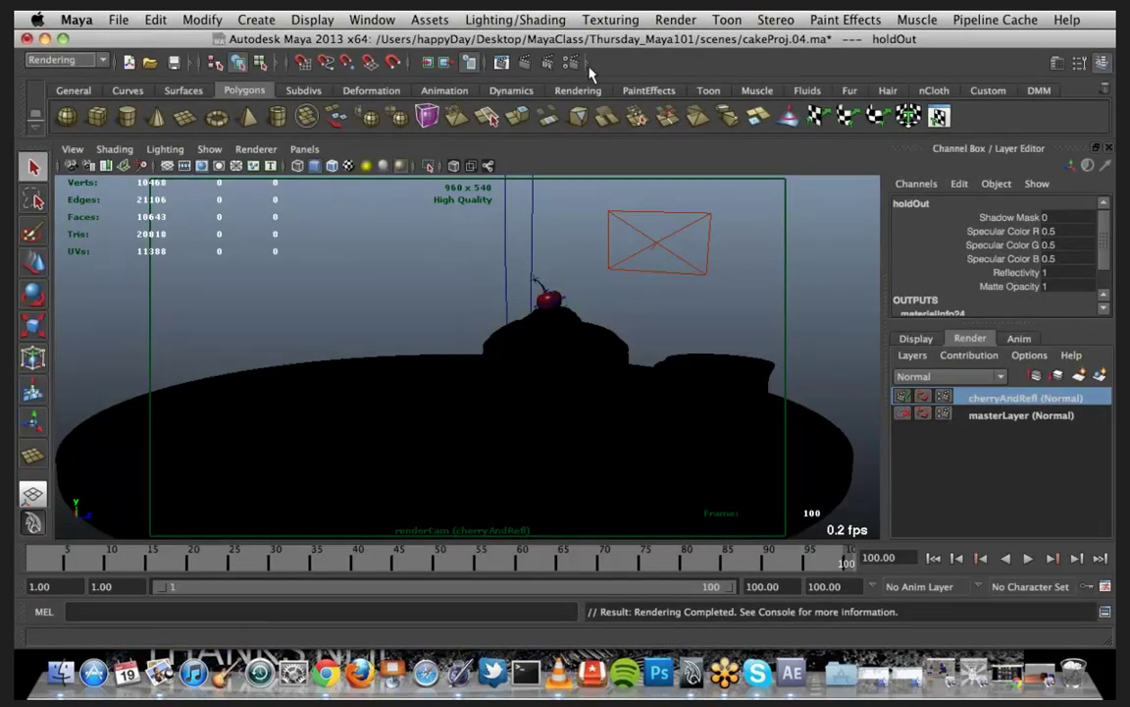
left_click(520, 60)
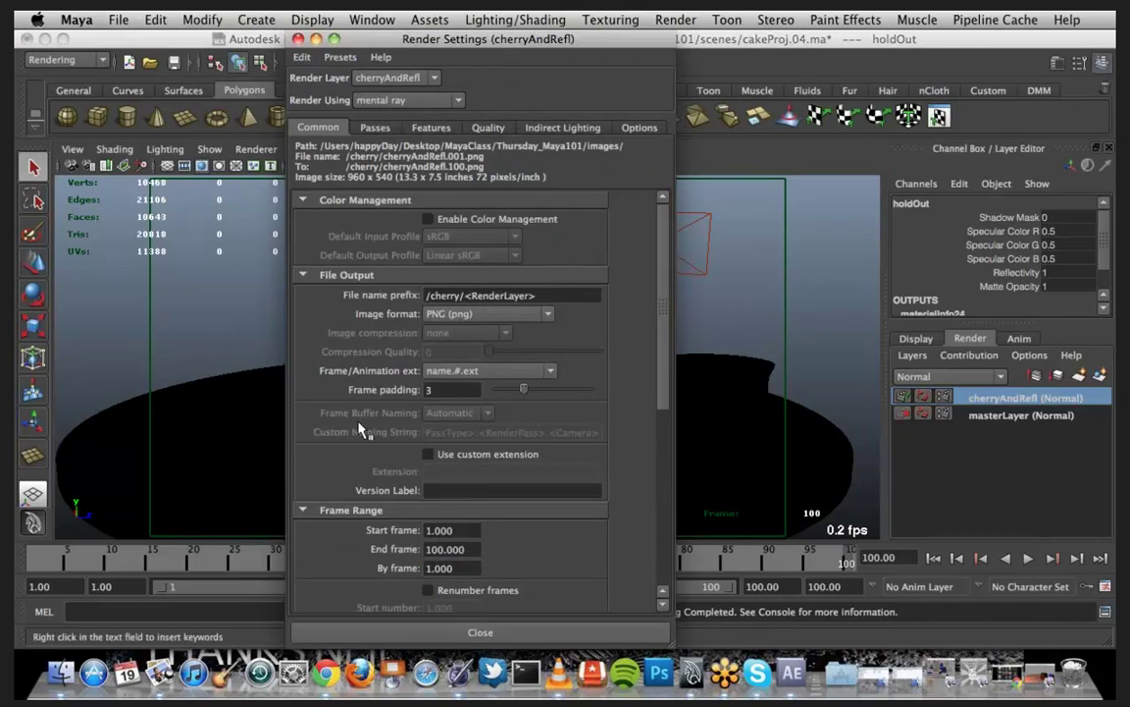
Step: In Finder, browse to Desktop > MayaClass > Thursday_Maya101 > images
left_click(63, 677)
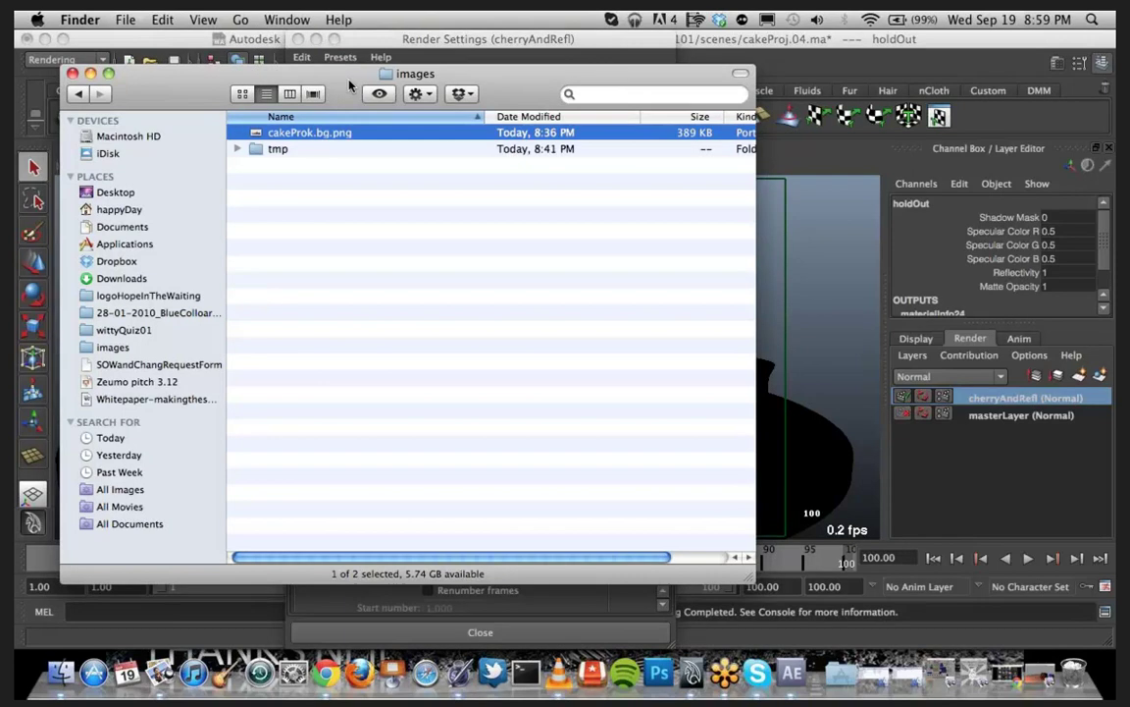
left_click_drag(349, 85, 831, 142)
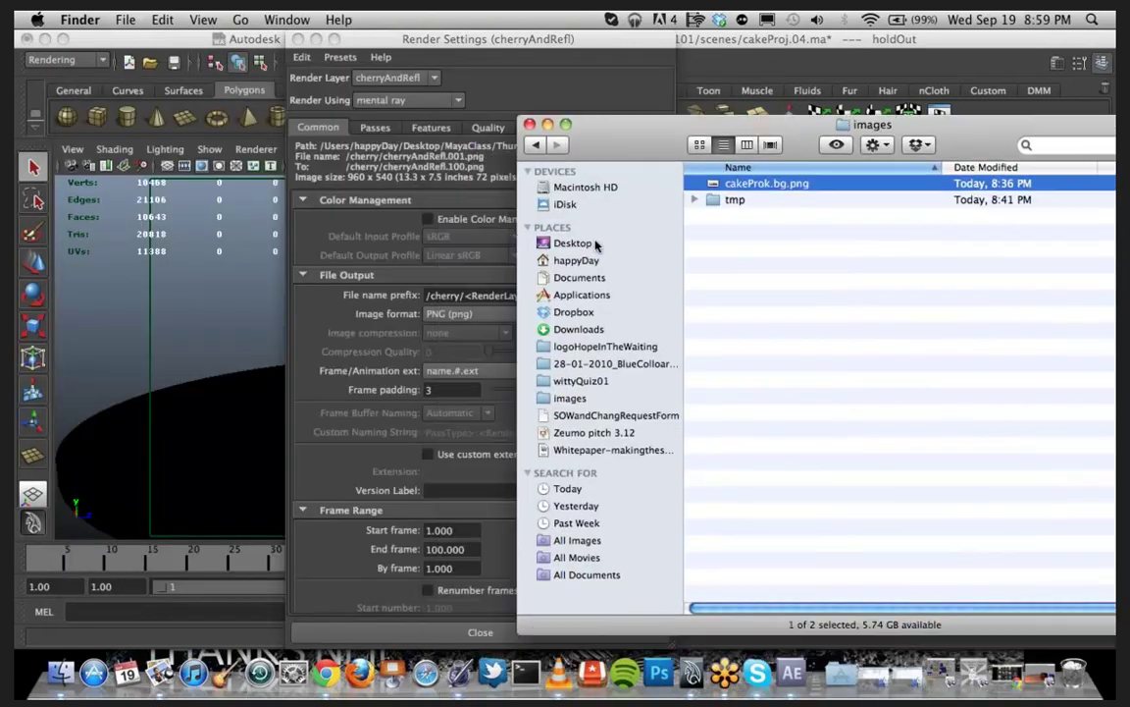
left_click(589, 244)
double_click(765, 218)
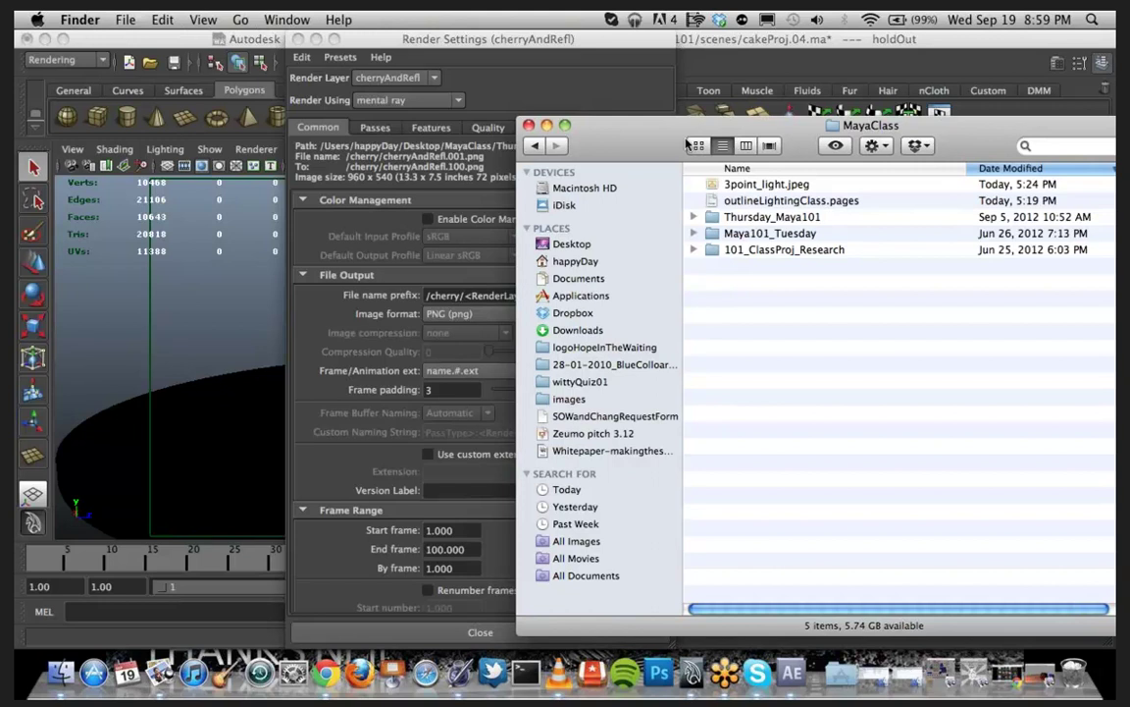
left_click_drag(721, 122, 501, 186)
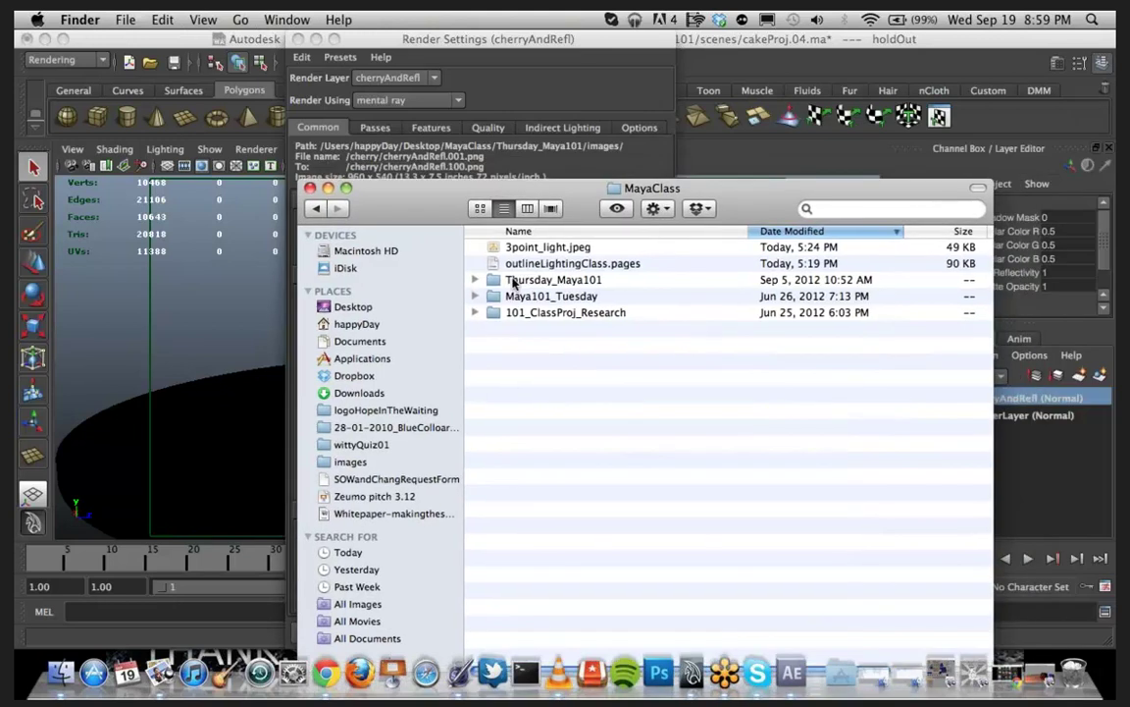
double_click(550, 280)
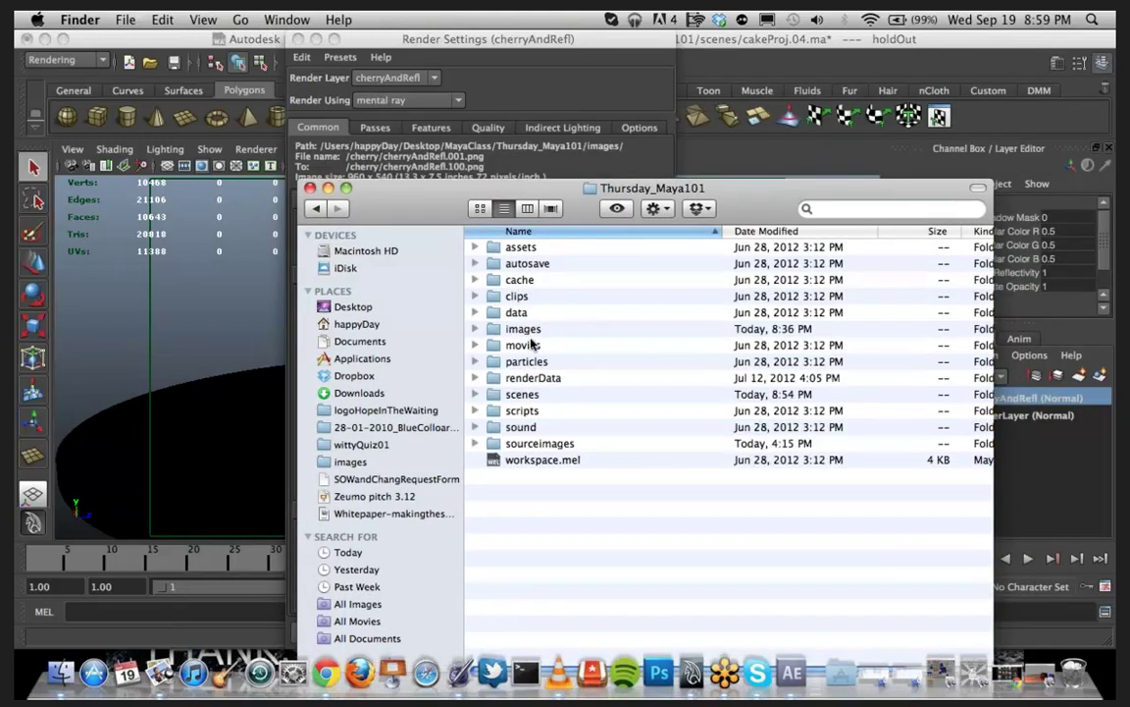
double_click(523, 329)
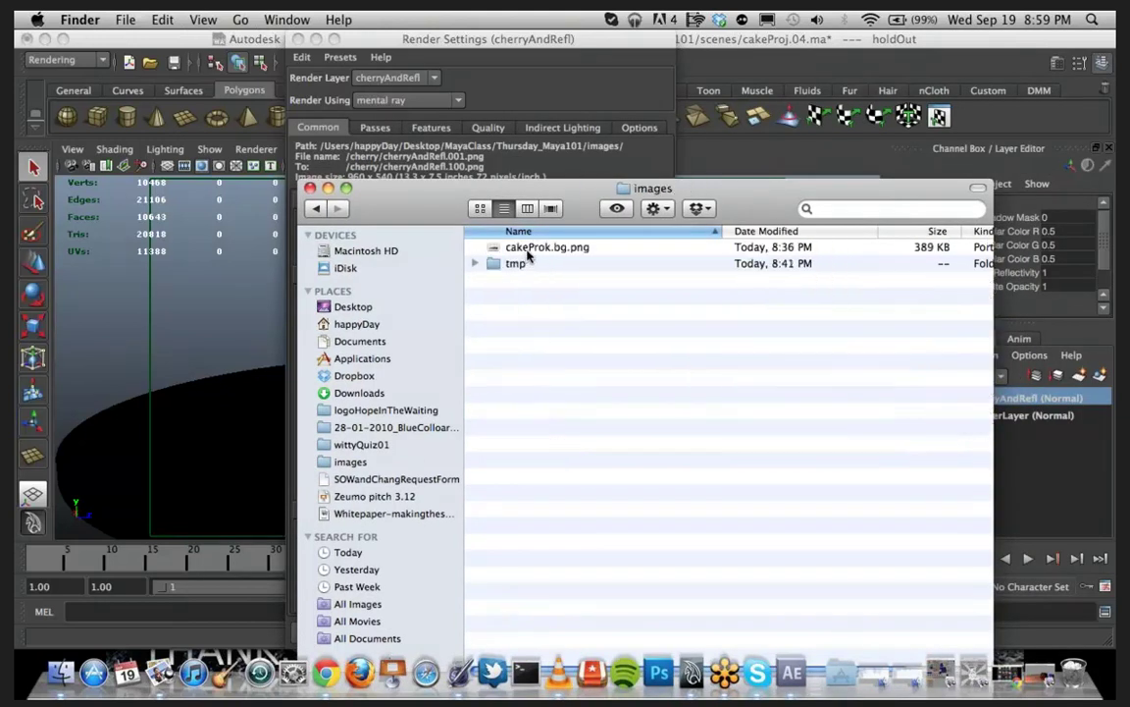
left_click_drag(573, 201, 777, 207)
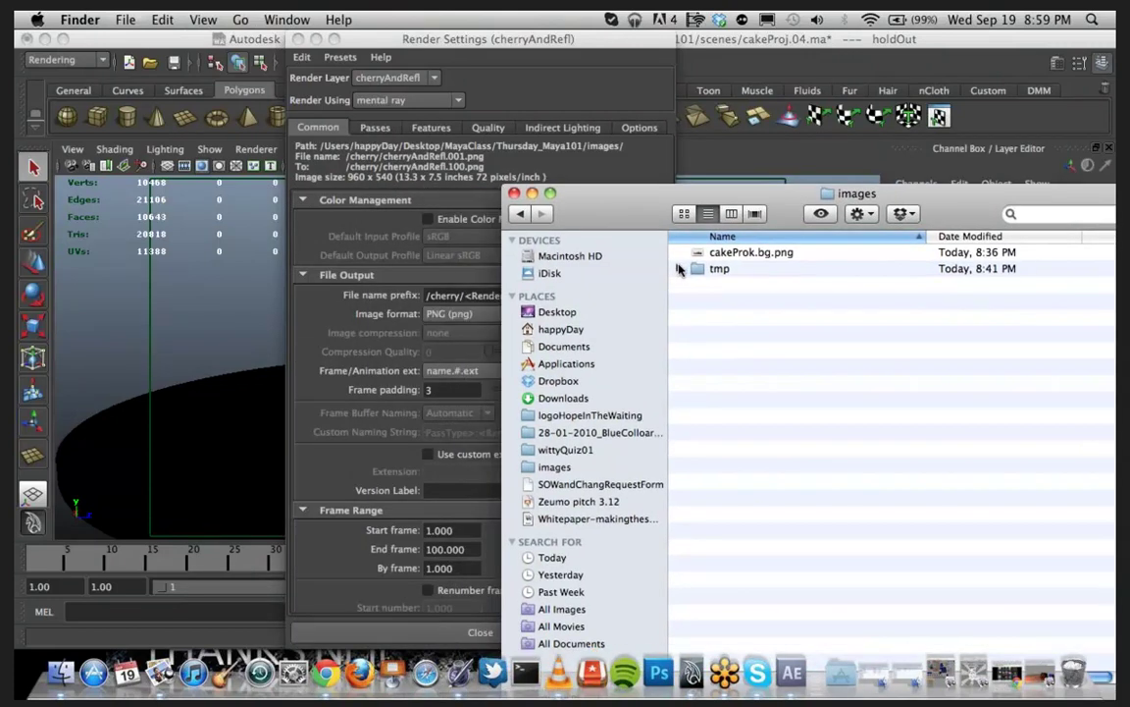
Step: Check the tmp renders, then create a new folder named cherry in images
left_click(679, 269)
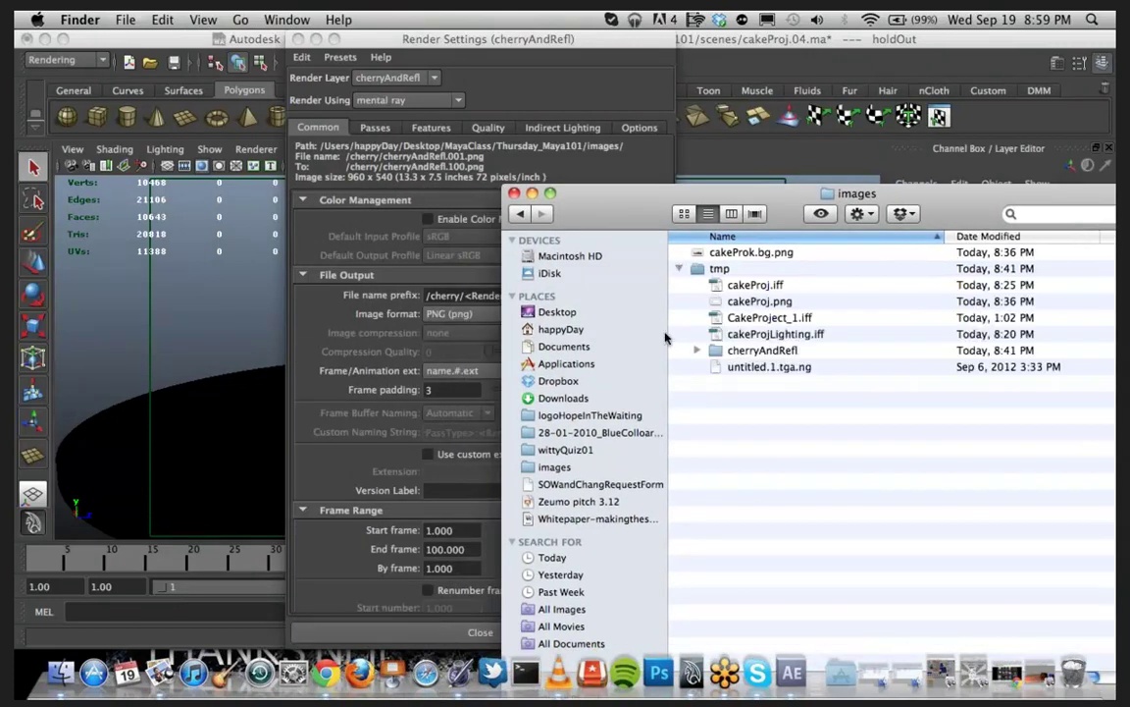
left_click(698, 350)
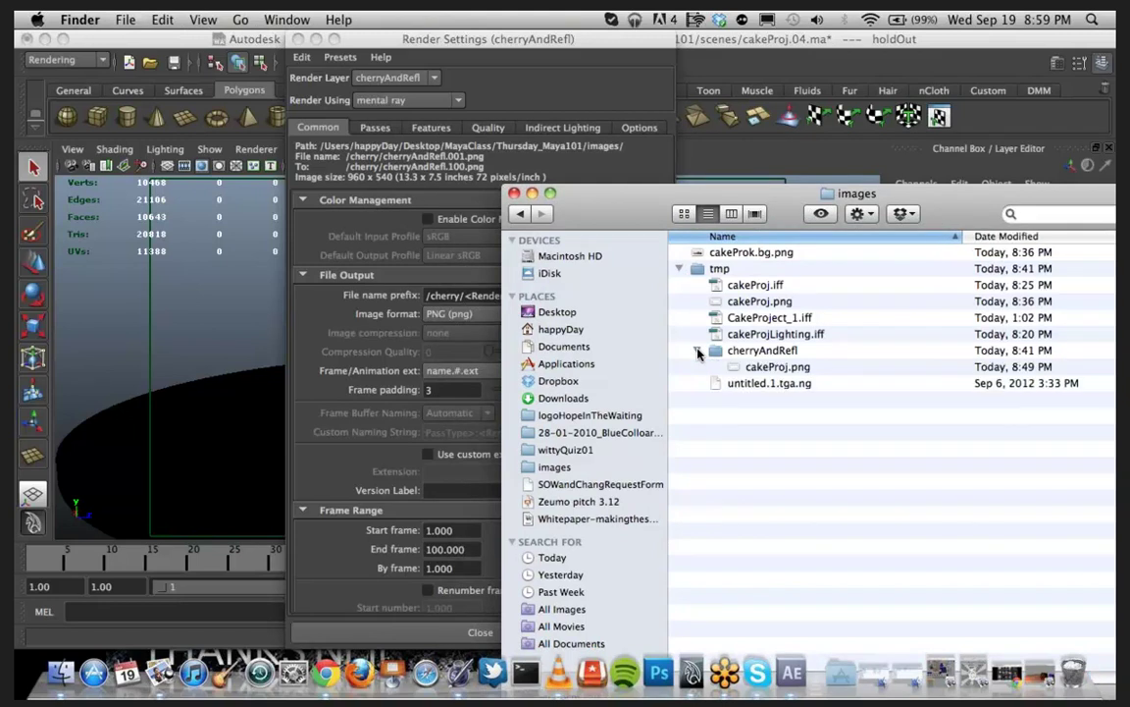
left_click(682, 271)
right_click(701, 409)
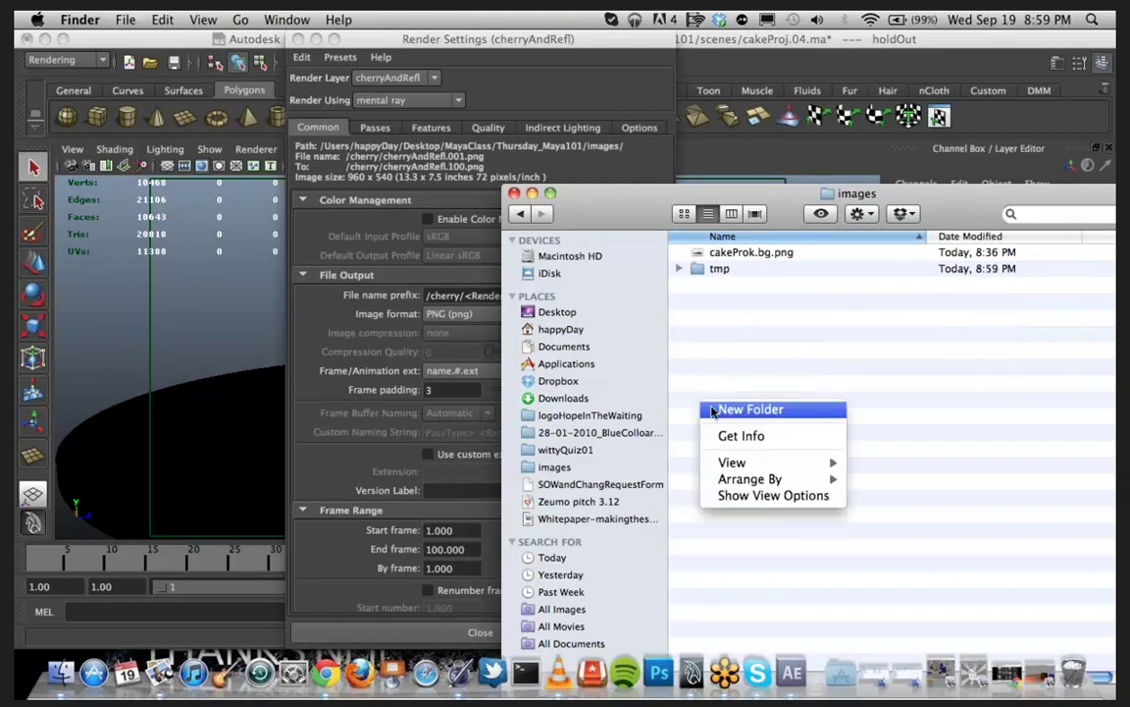
left_click(713, 410)
type("cherry")
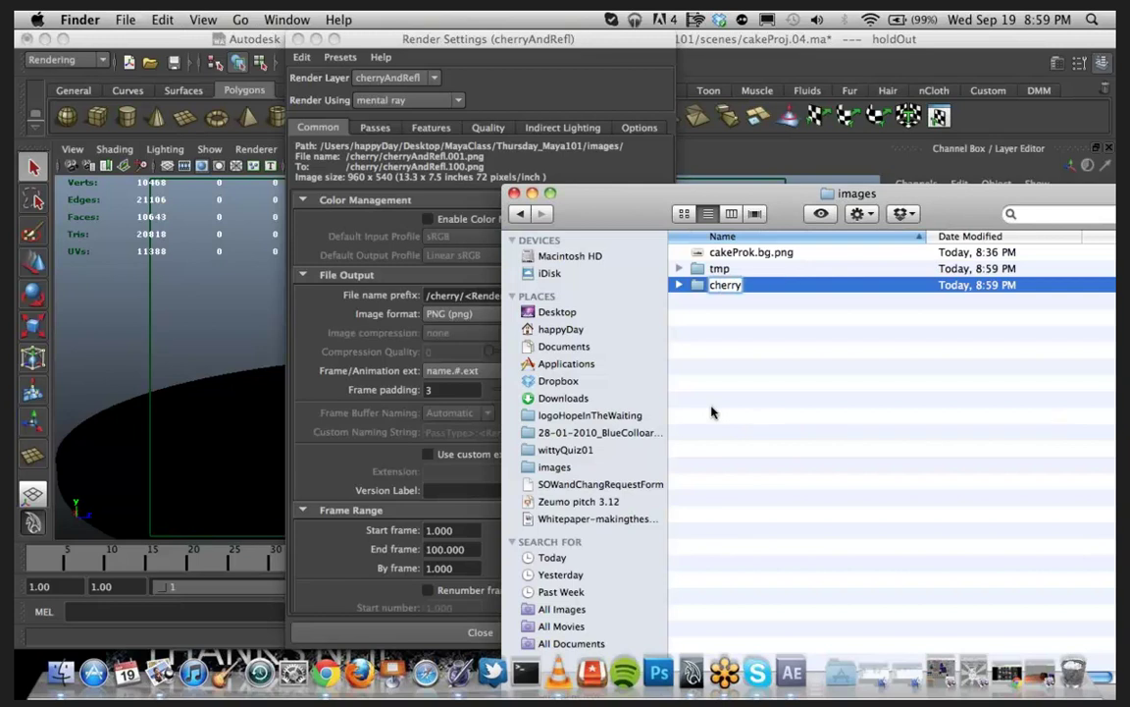
key("Return")
left_click(434, 299)
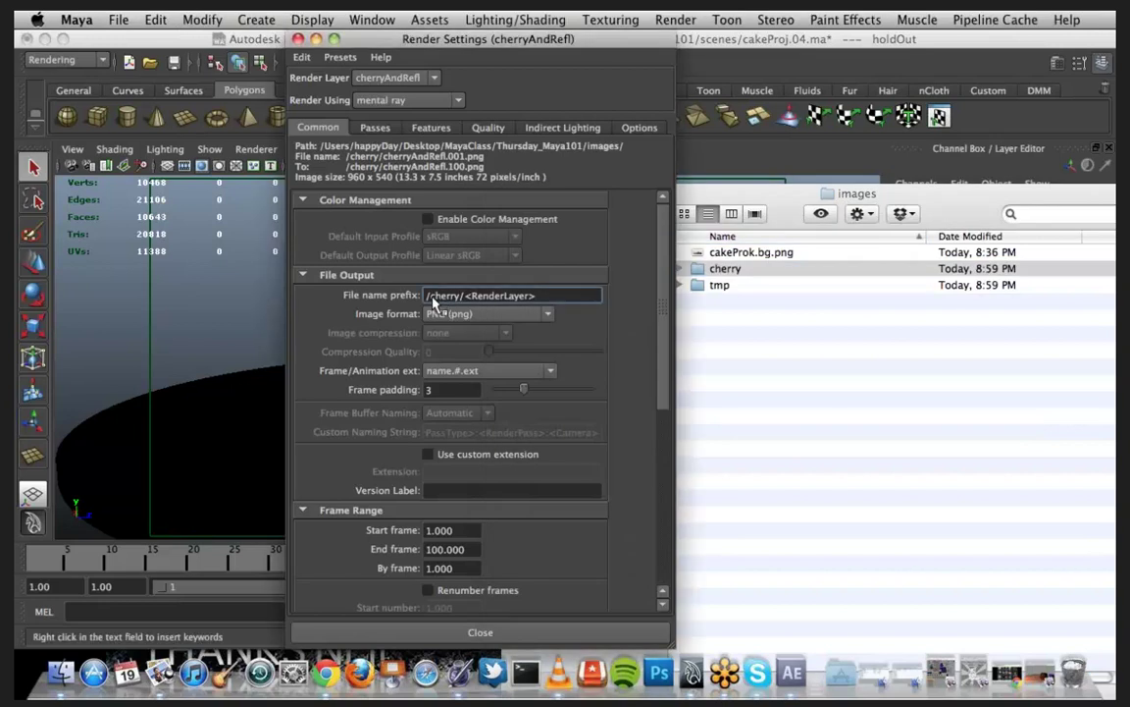
Step: Change the file name prefix to cherry/<RenderLayer> and start a mental ray batch render
key("BackSpace")
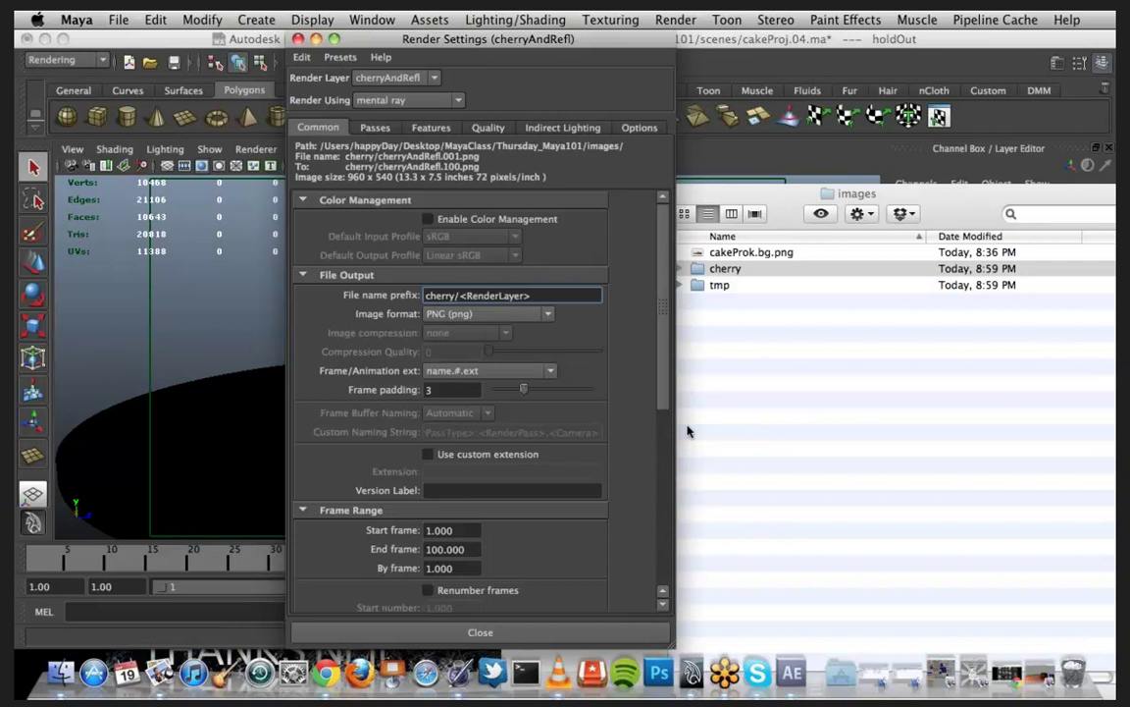
left_click(665, 21)
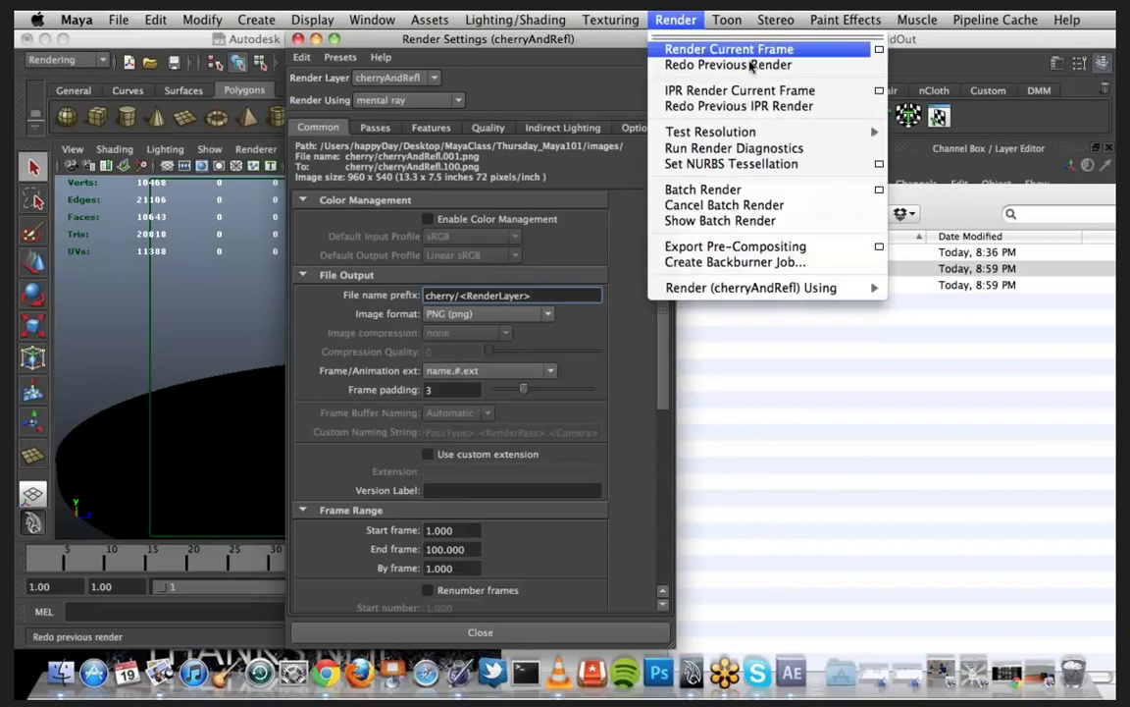
left_click(877, 191)
left_click(283, 389)
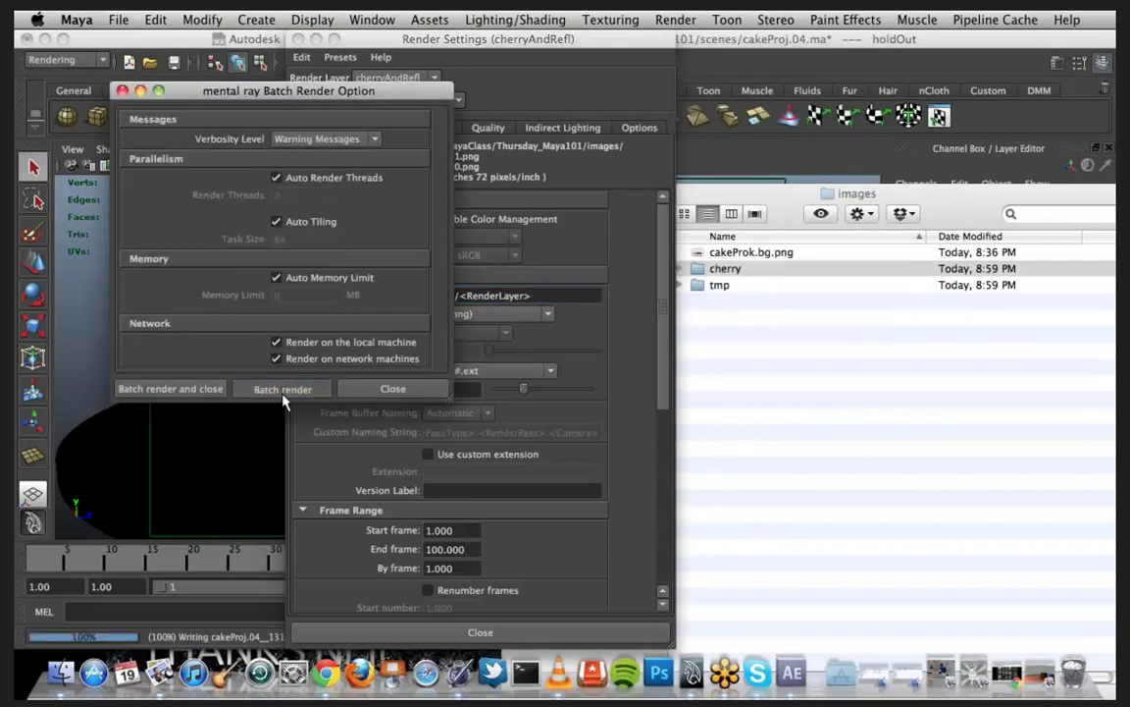
Step: Open the cherry folder in Finder to check for output, then return to Maya
left_click(724, 269)
double_click(725, 269)
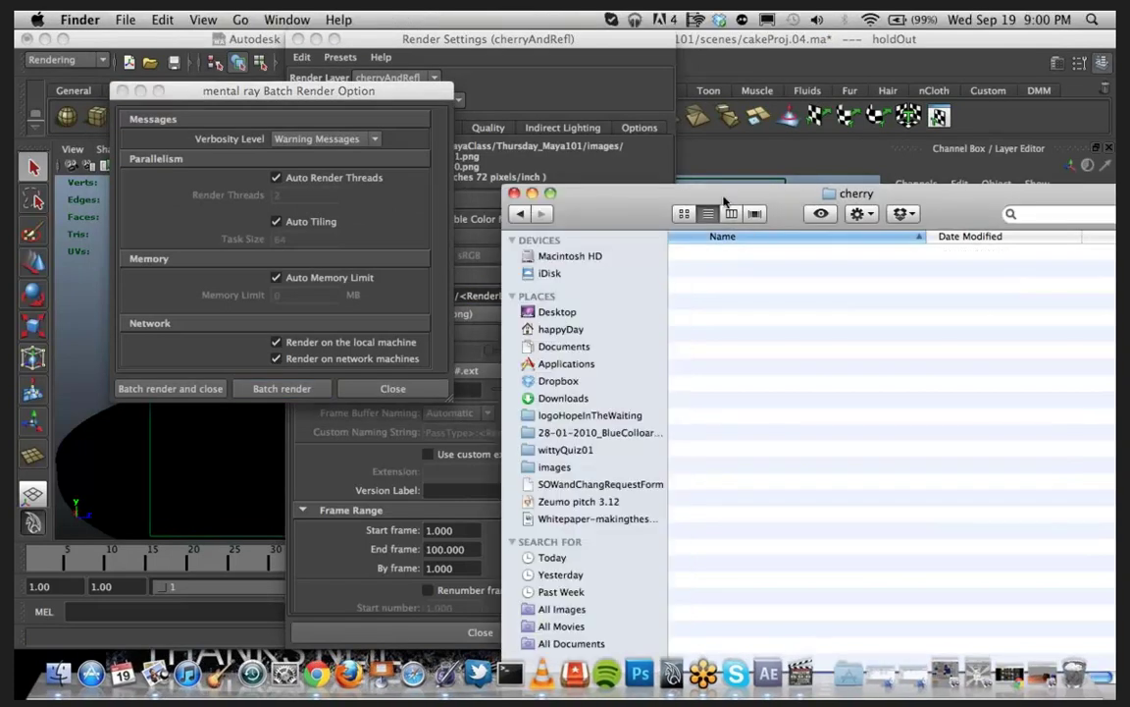
left_click_drag(724, 201, 1042, 97)
left_click(1105, 613)
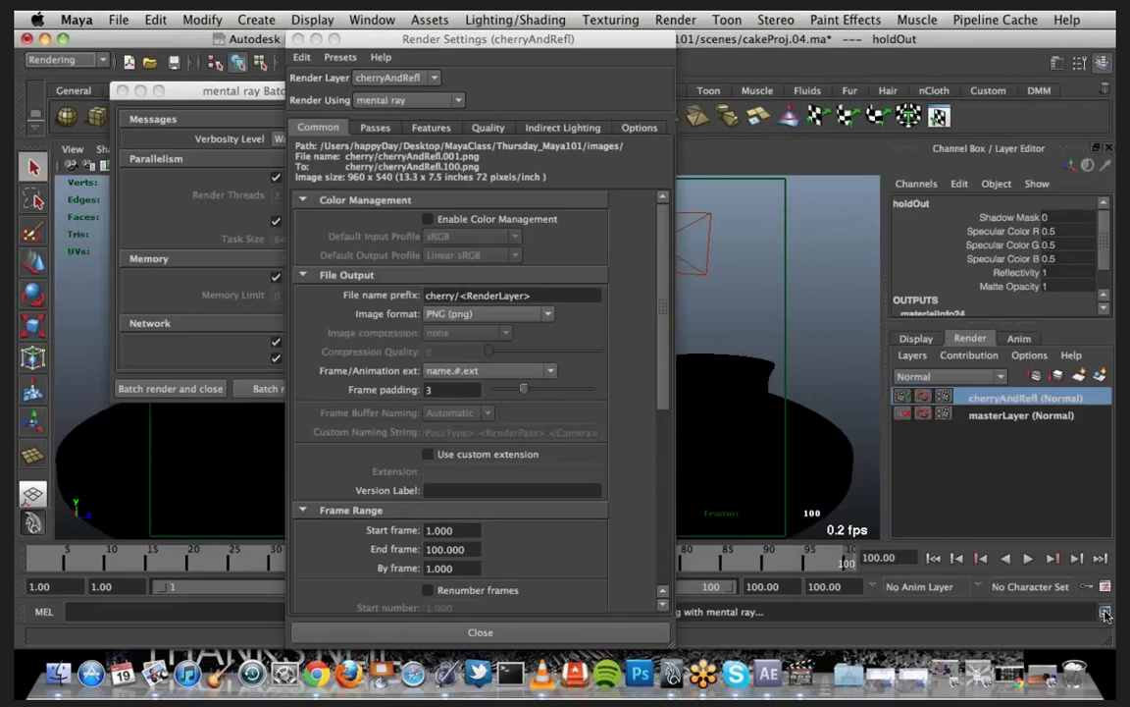
Step: Show the Script Editor render log and place the cherry folder window beside it
left_click(1105, 613)
left_click_drag(790, 220, 330, 184)
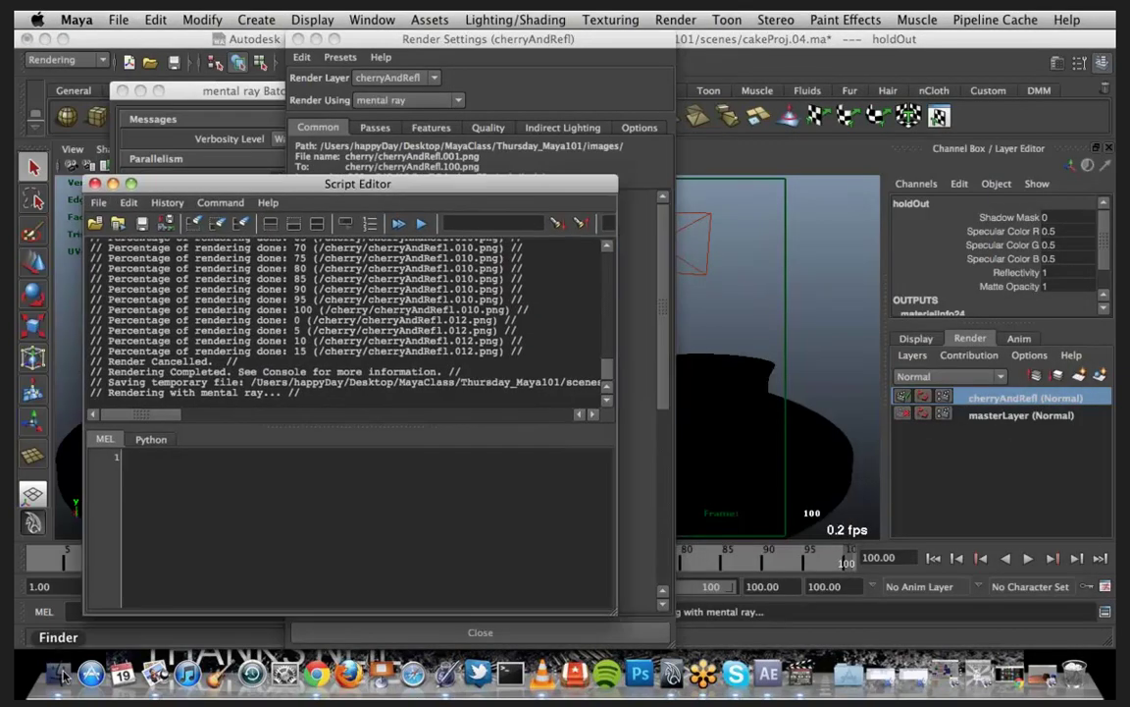
left_click(61, 675)
left_click_drag(842, 87, 731, 86)
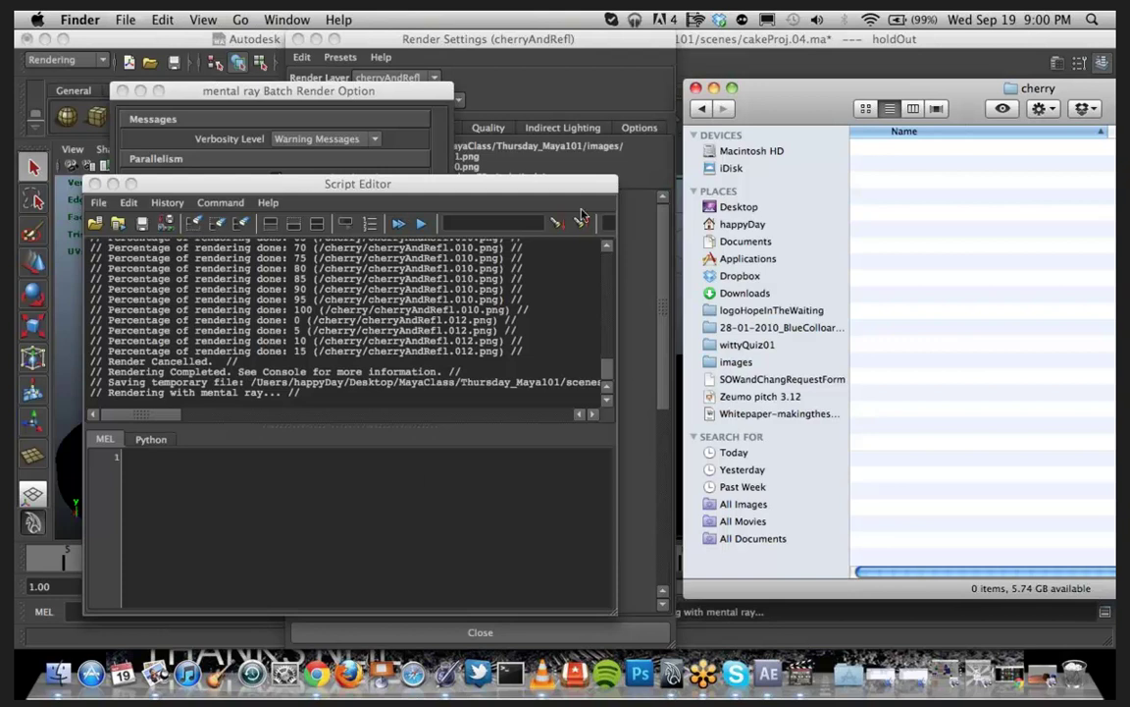
left_click_drag(761, 96, 880, 513)
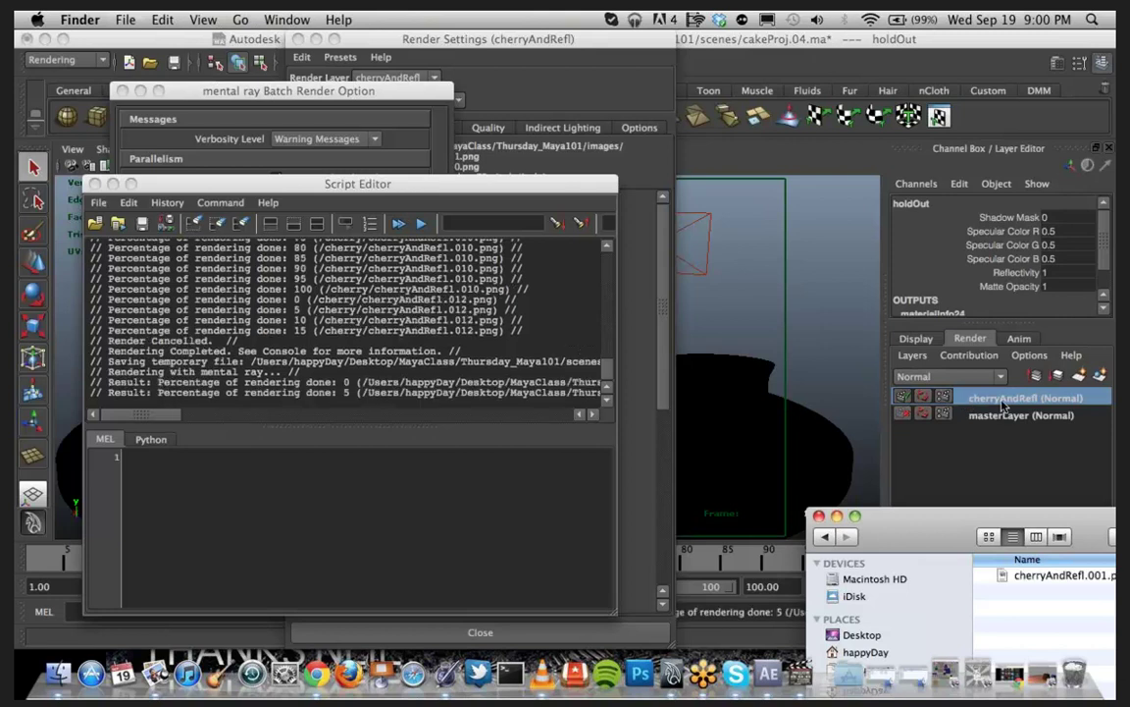
left_click_drag(991, 518, 818, 302)
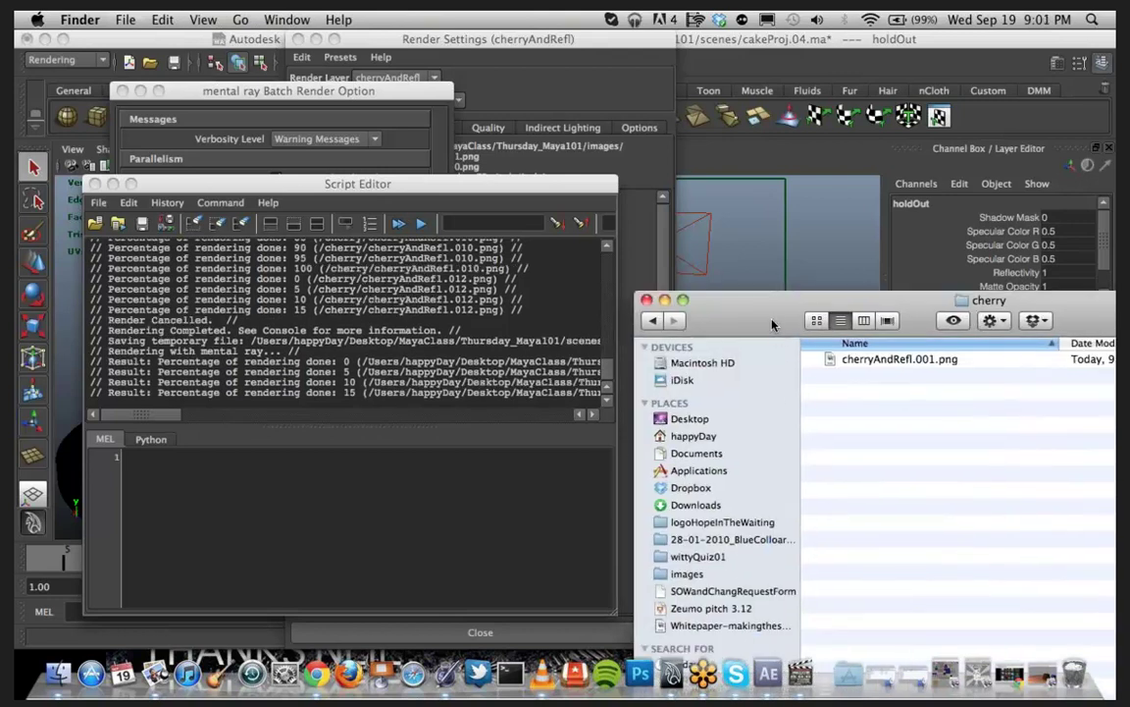
Step: Reposition the cherry folder window to watch frames cherryAndRefl.001–007.png appear
left_click_drag(764, 301, 717, 464)
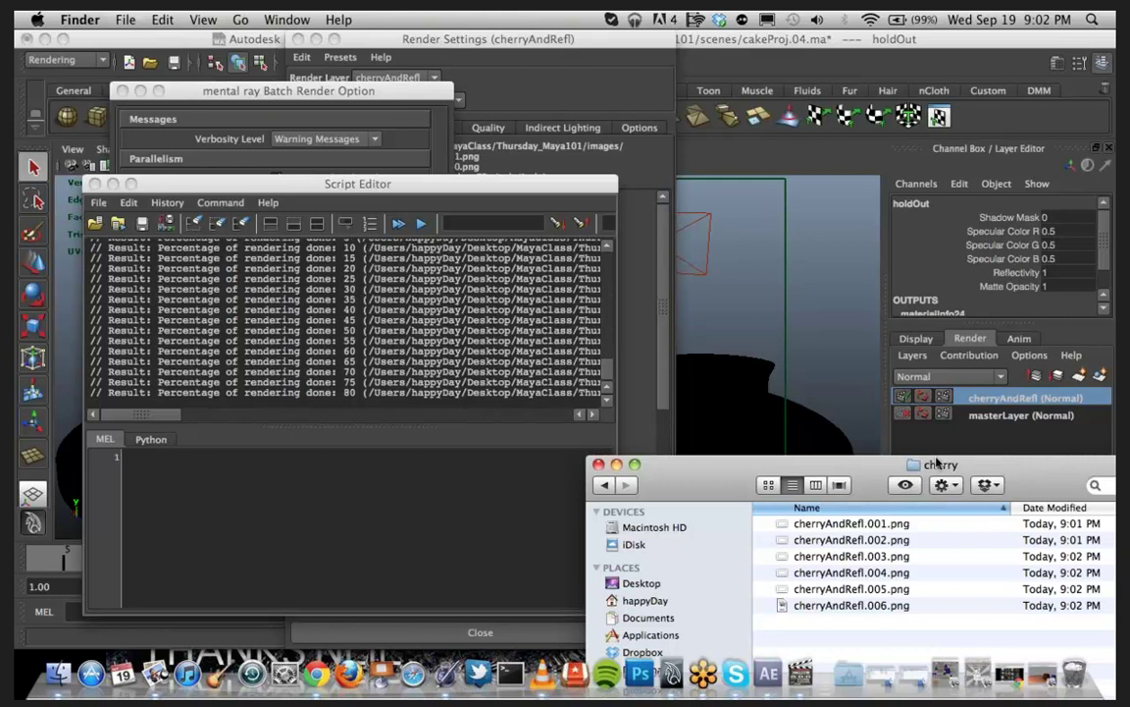
left_click_drag(937, 462, 869, 266)
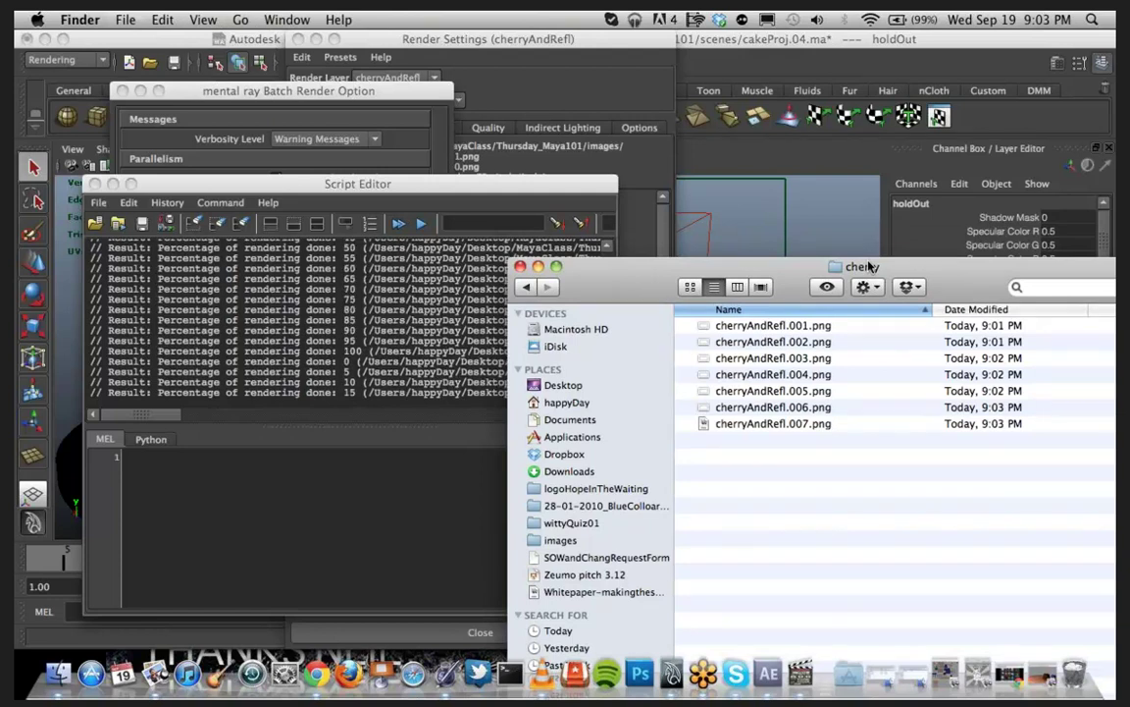
Step: Make a composition from cakeProk.bg.png and view it at 50% magnification
left_click(768, 675)
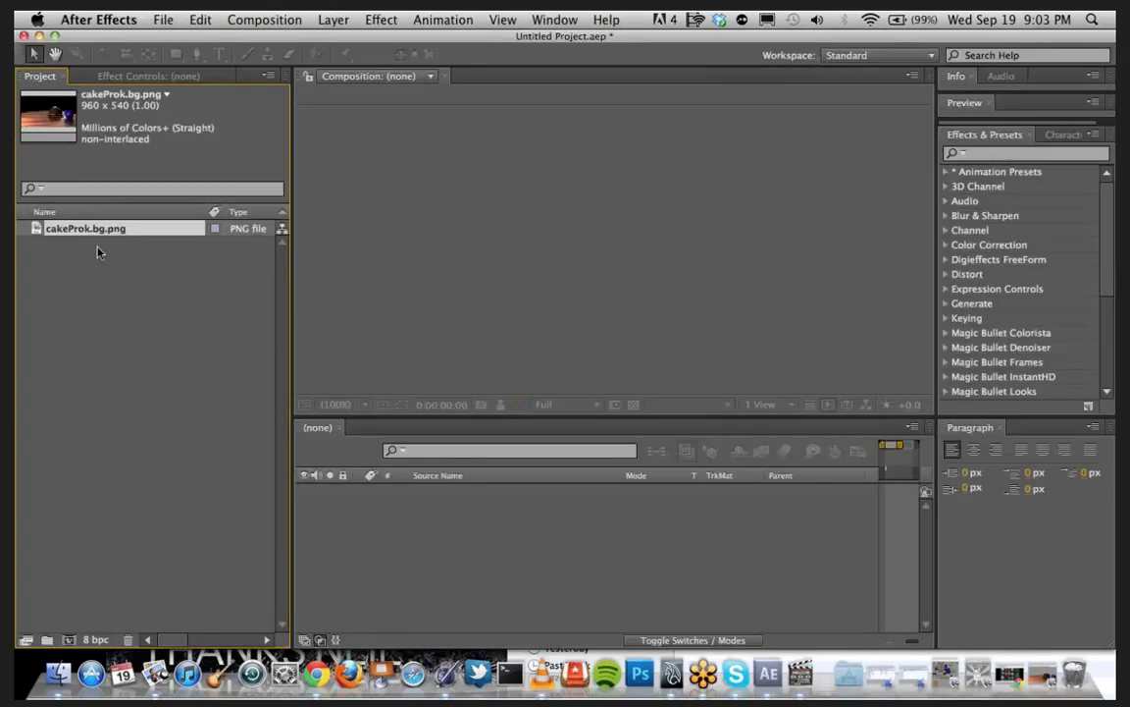
left_click_drag(96, 237, 69, 639)
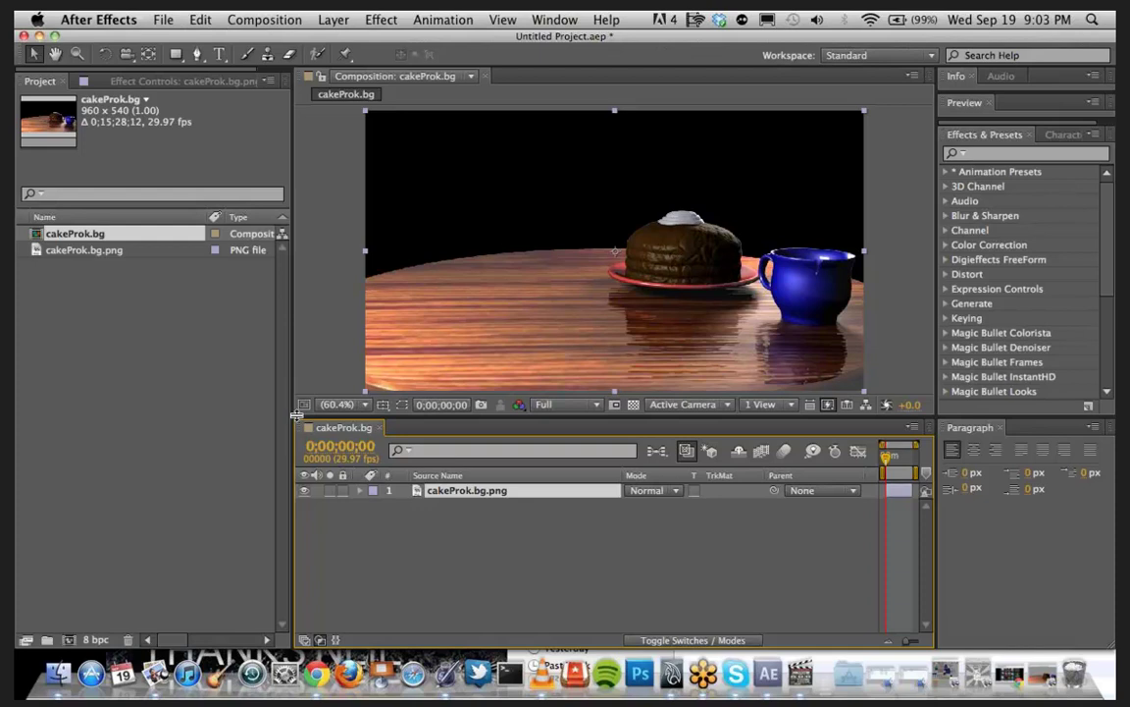
left_click_drag(252, 428, 233, 522)
left_click(257, 507)
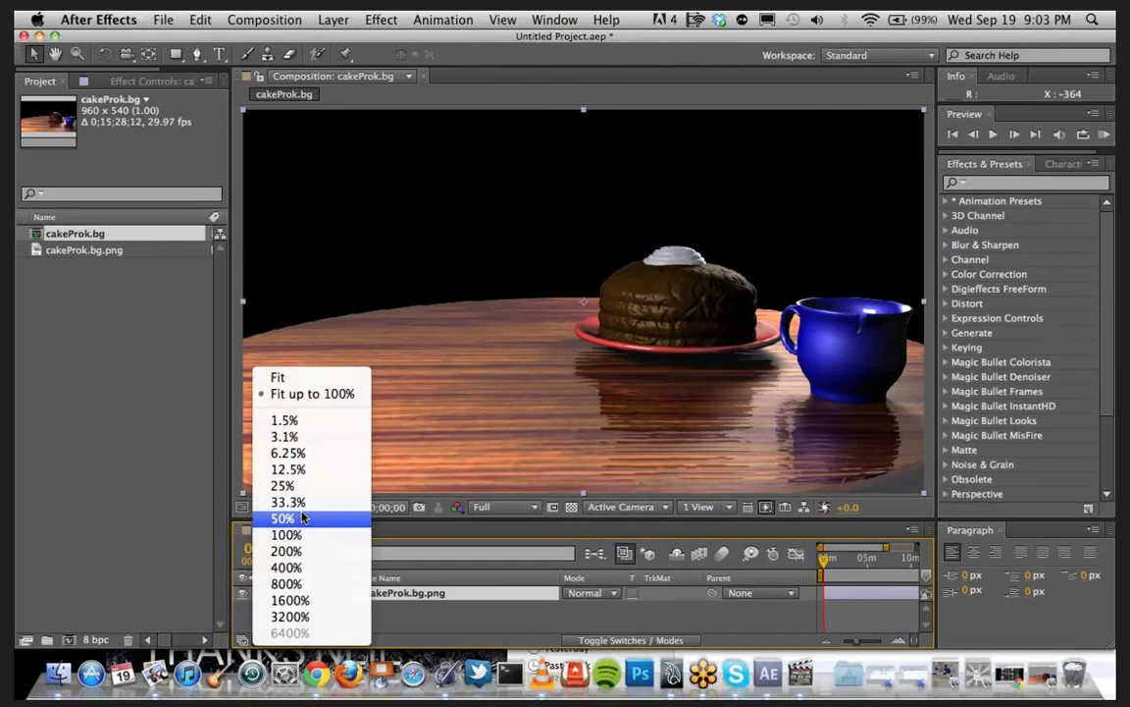
left_click(285, 518)
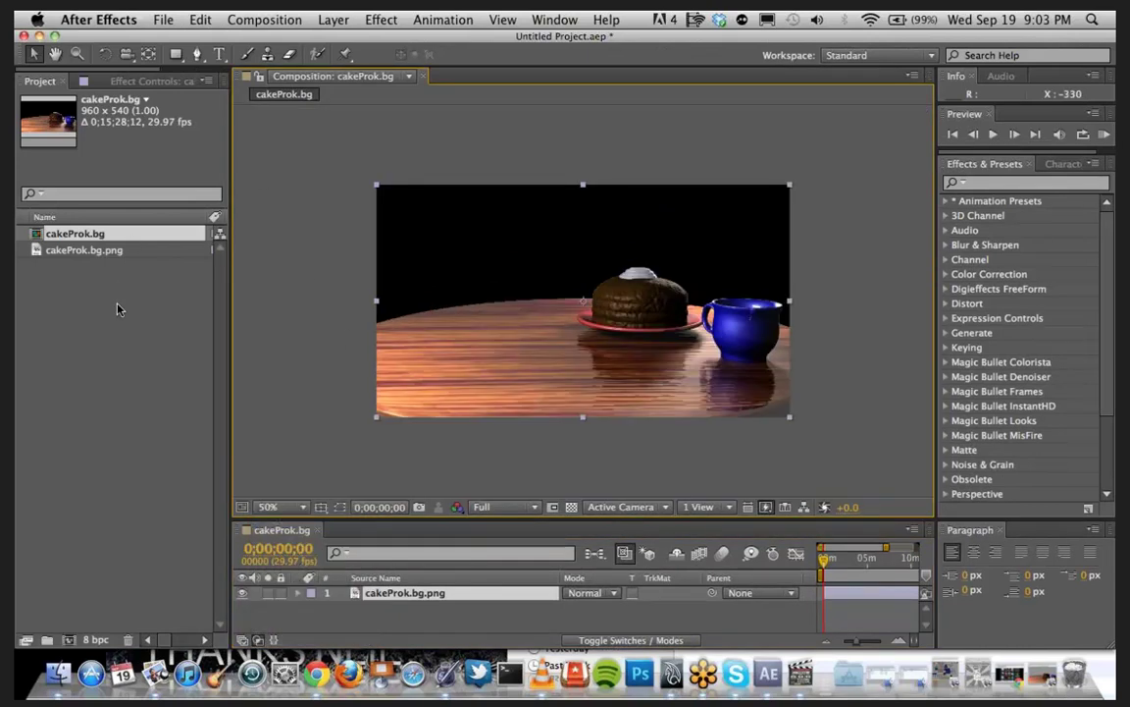
Step: Import cherryAndRefl.001.png from the cherry folder as a PNG sequence
left_click(117, 310)
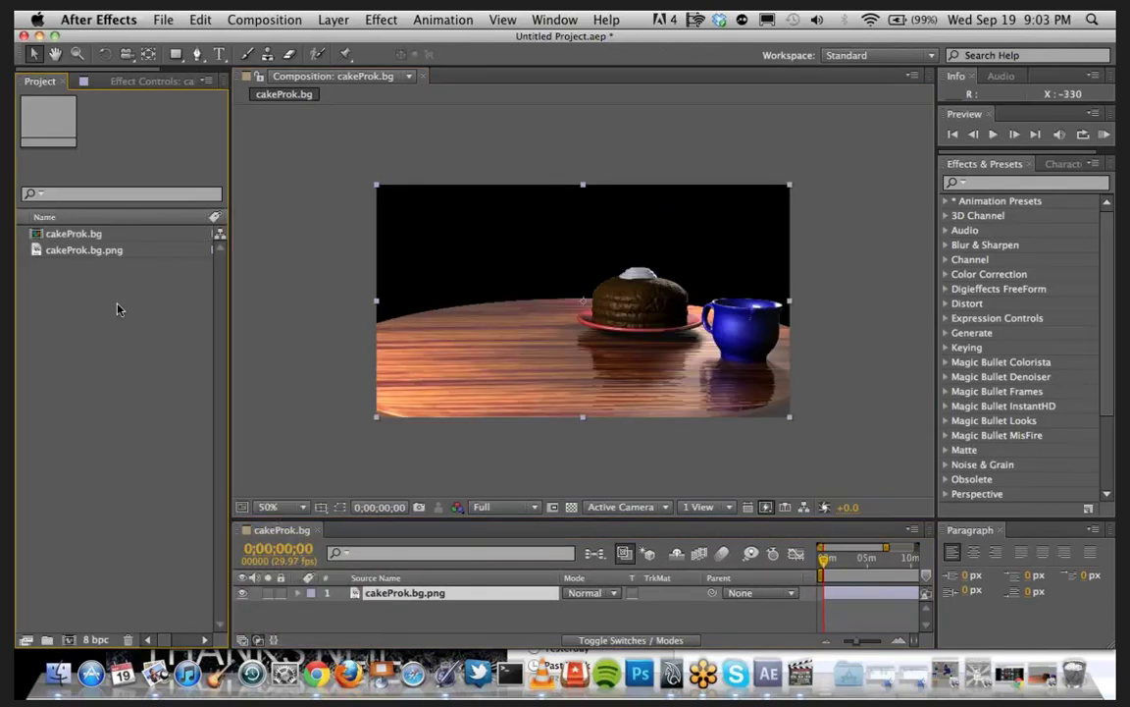
double_click(116, 309)
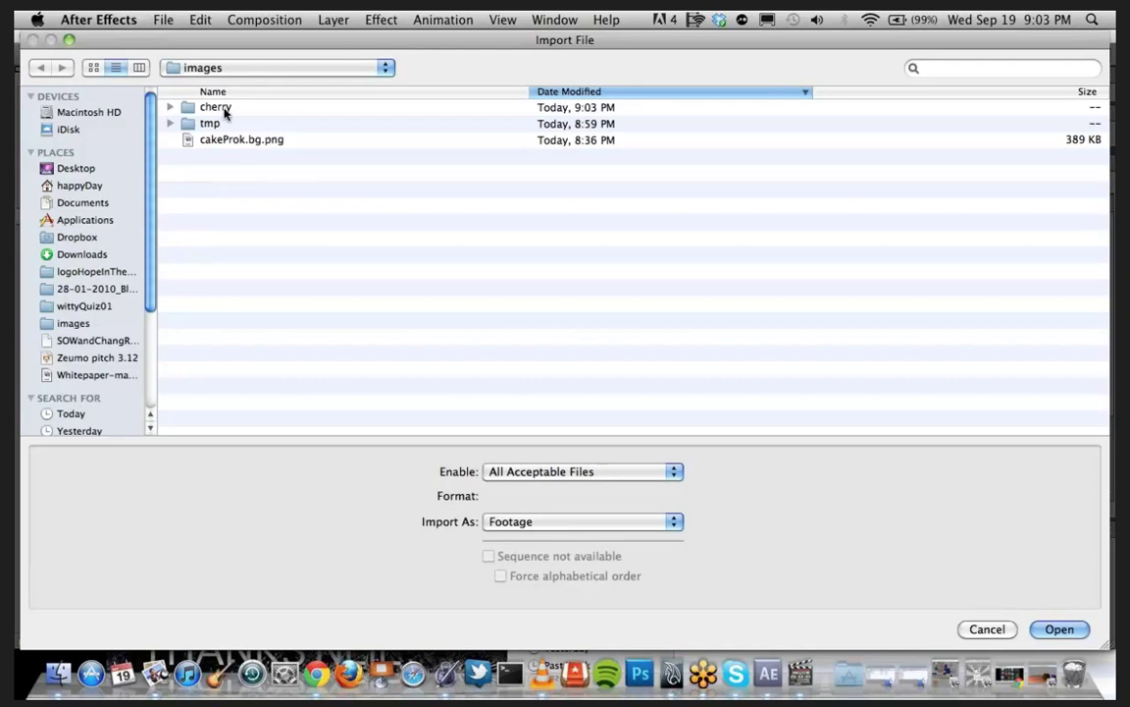
left_click(224, 110)
double_click(224, 110)
left_click(223, 221)
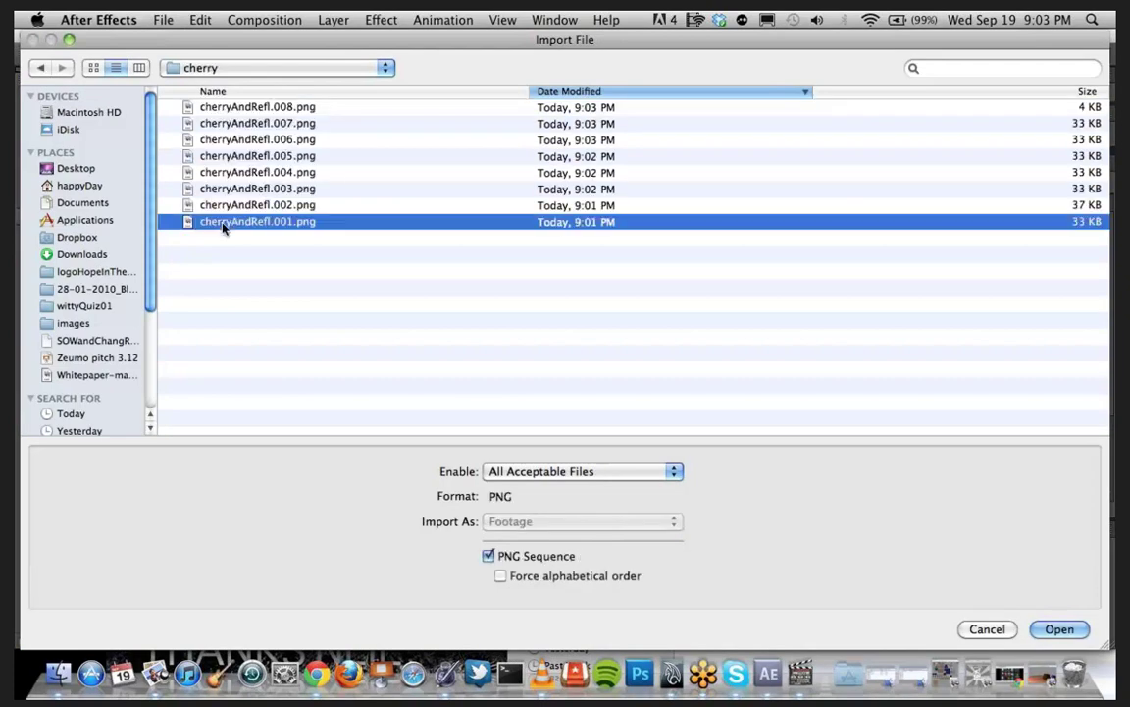
left_click(1059, 629)
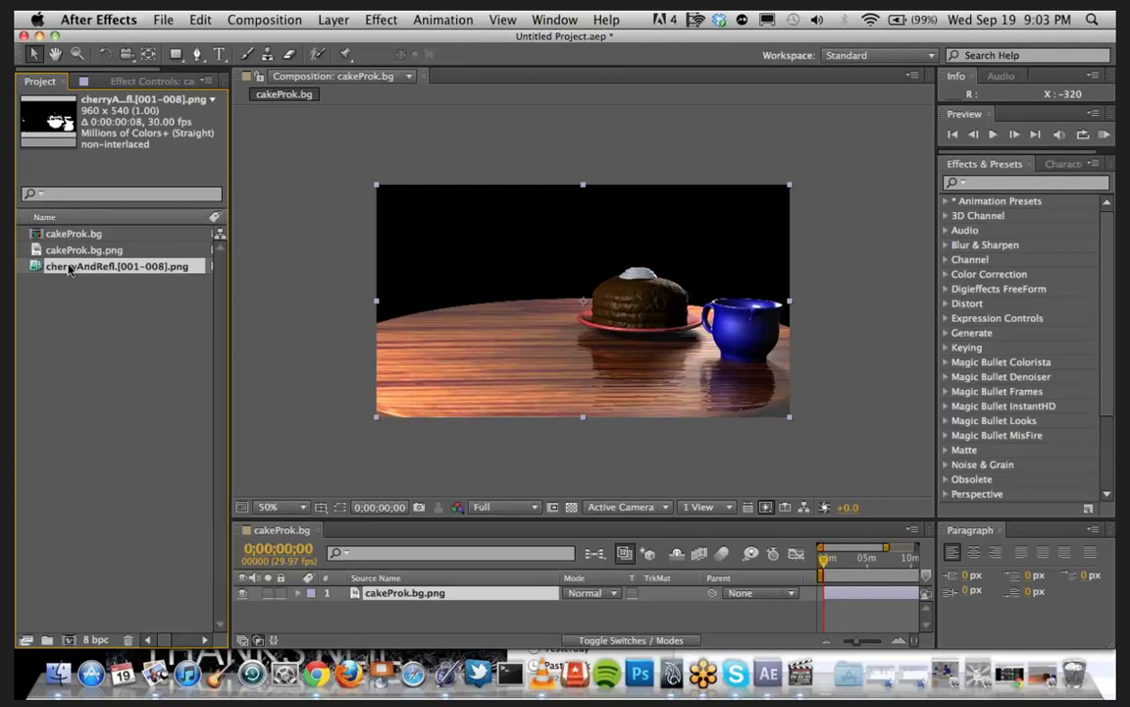
Step: Place the cherryAndRefl sequence above the cake background in the timeline and heighten the timeline
left_click_drag(69, 269, 427, 595)
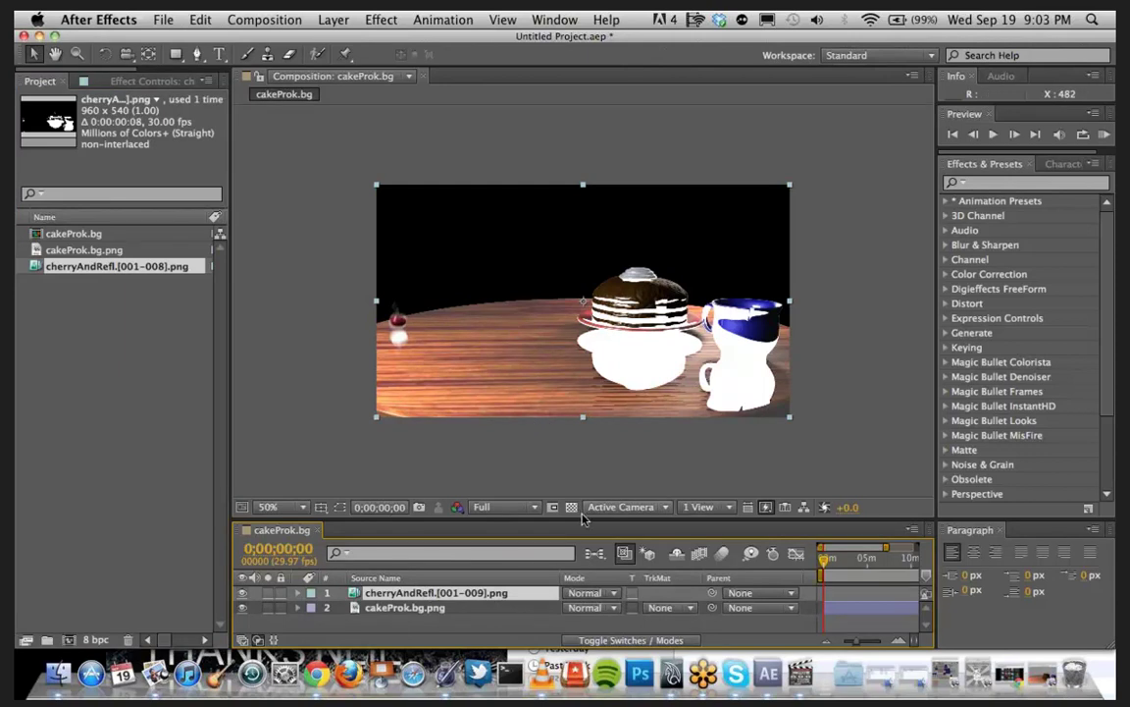
left_click_drag(582, 517, 586, 399)
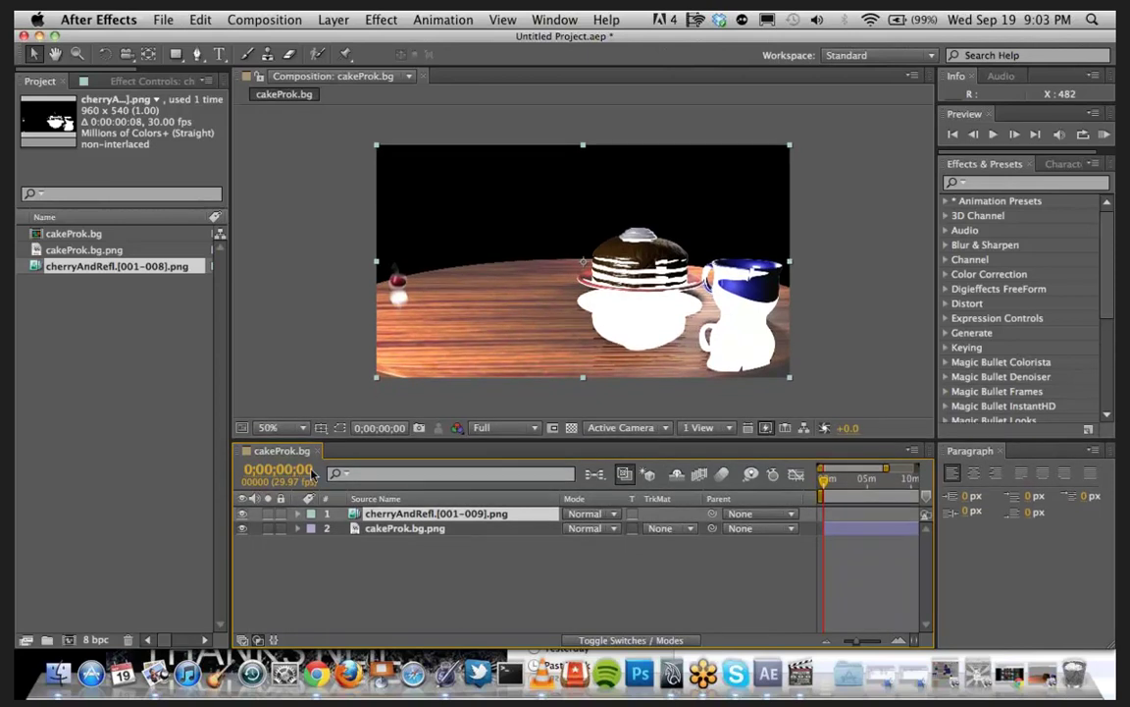
Step: Set the cherryAndRefl footage alpha to Ignore after comparing Straight and Premultiplied
right_click(110, 273)
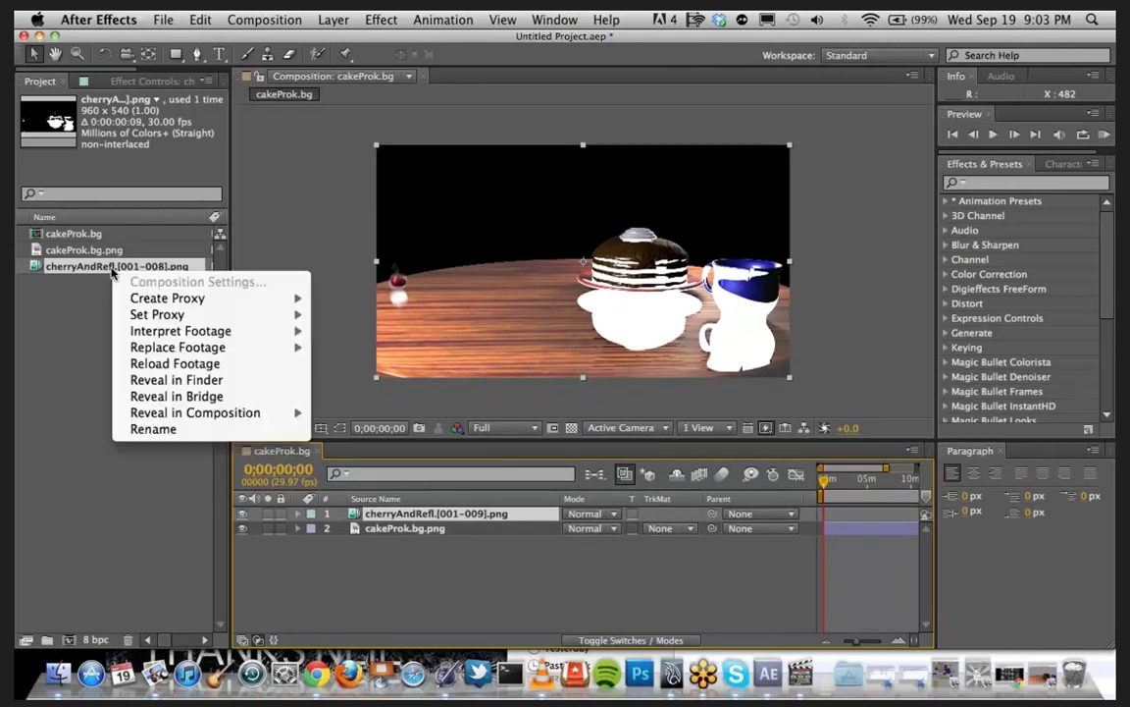
mouse_move(282, 334)
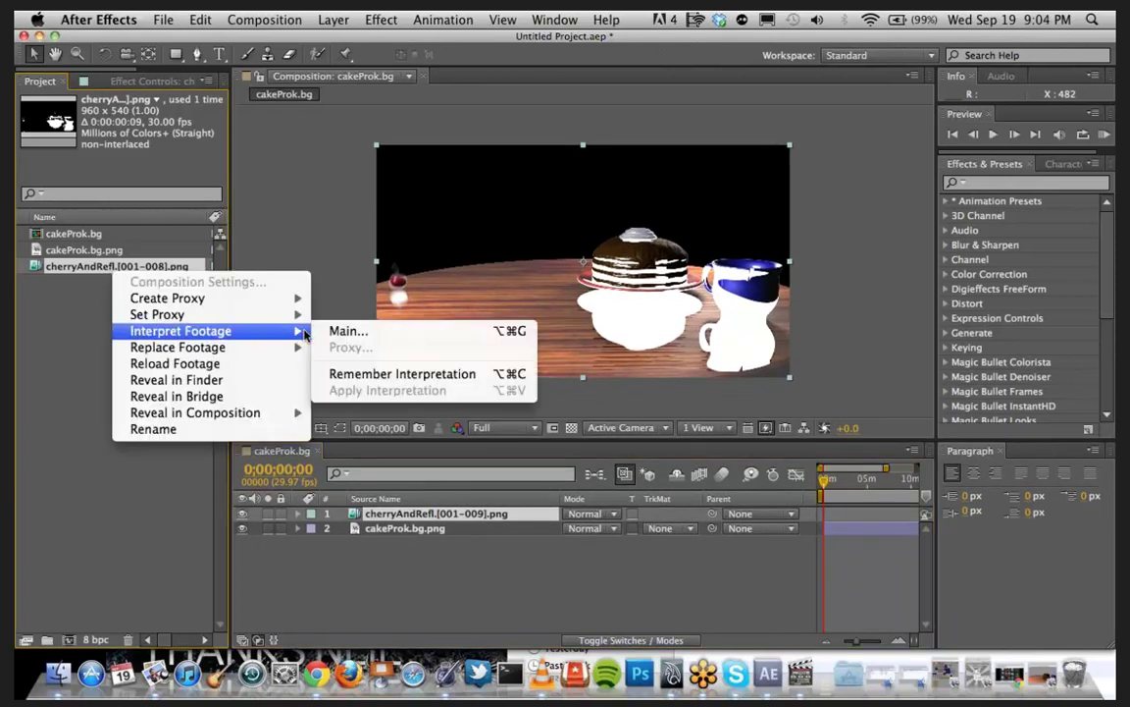
left_click(371, 330)
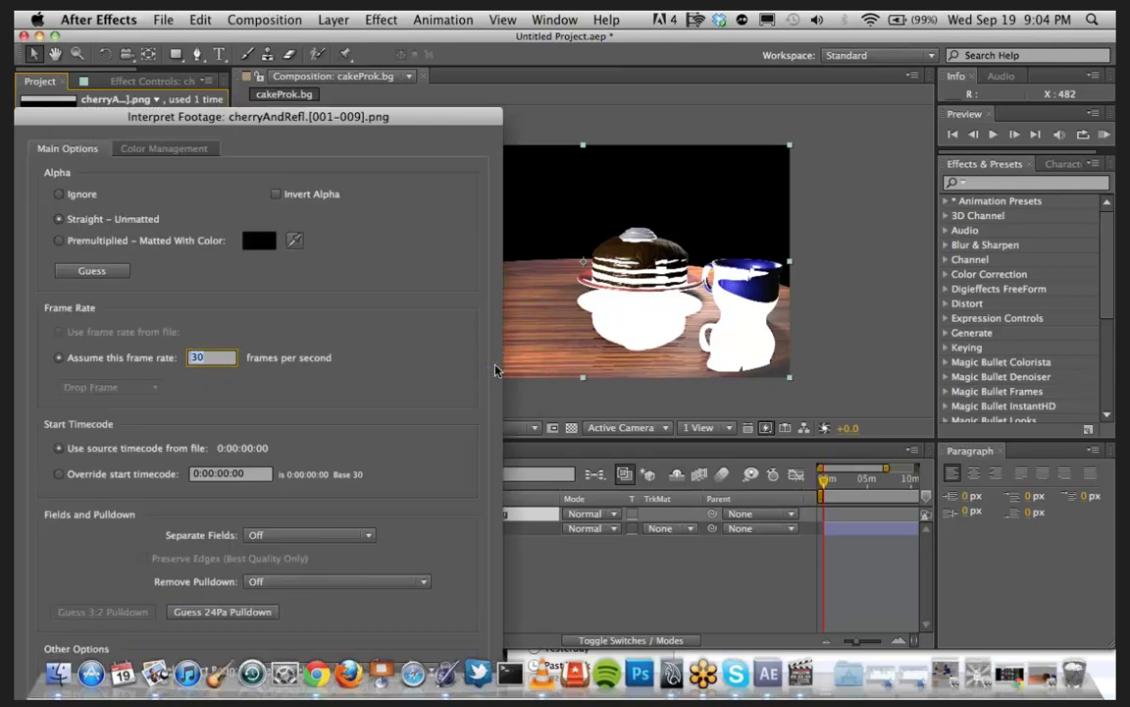
left_click(61, 193)
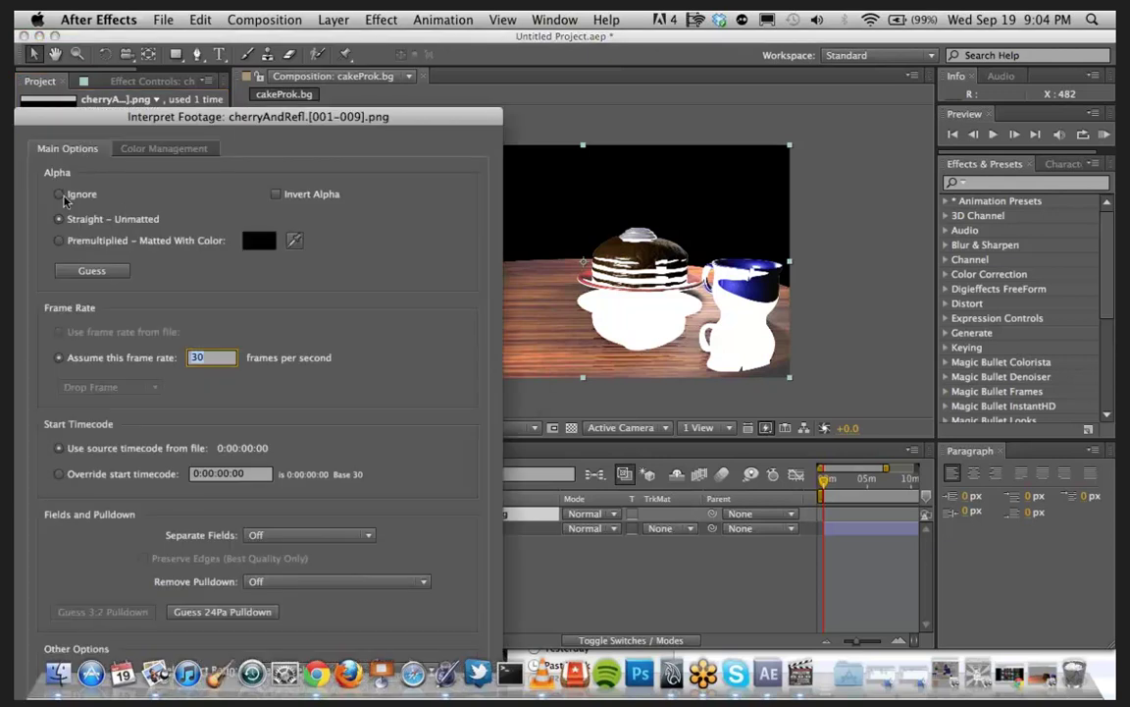
left_click(98, 241)
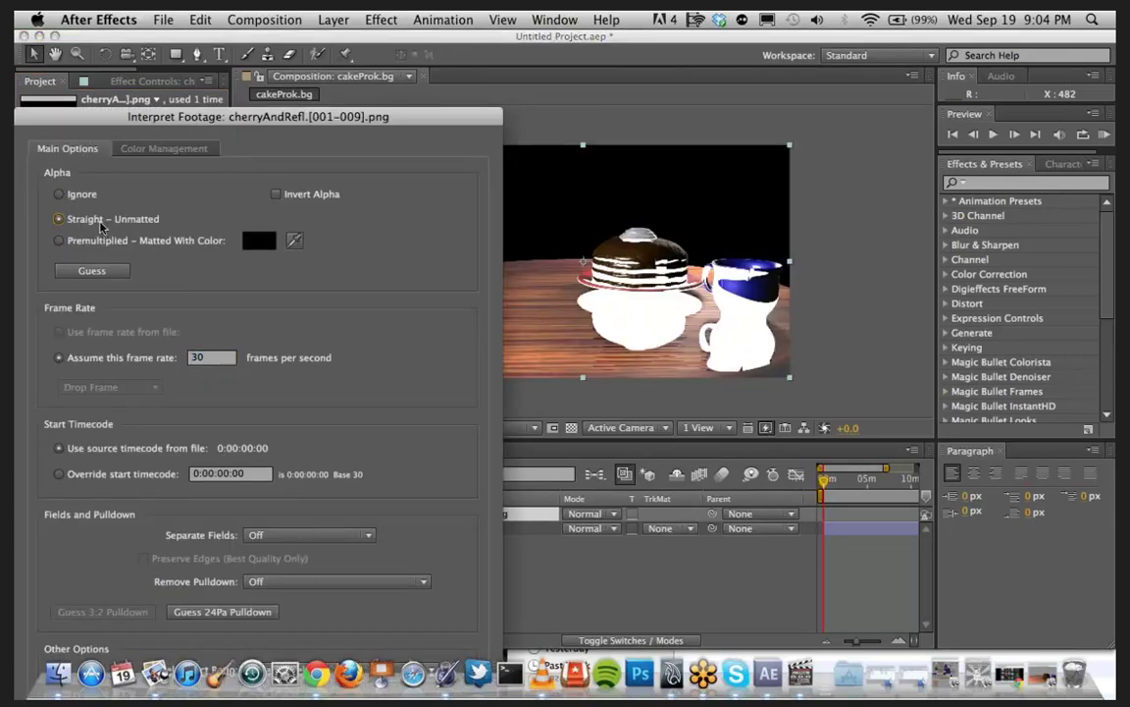
left_click_drag(200, 120, 258, 354)
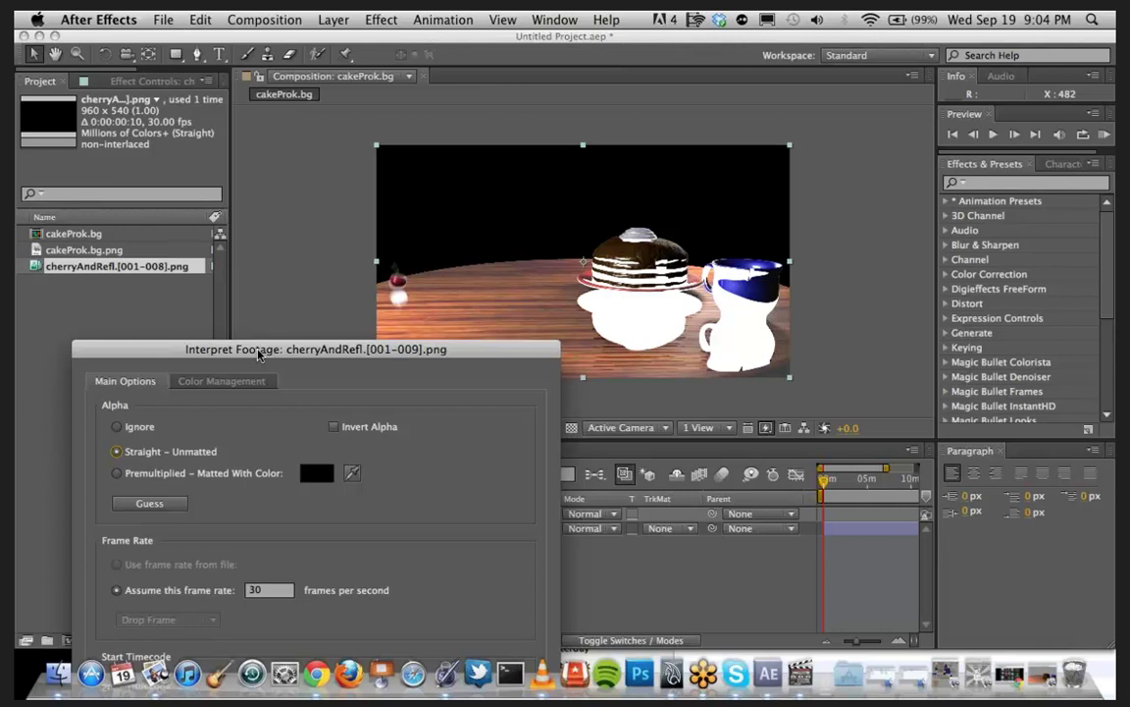
left_click_drag(258, 354, 205, 199)
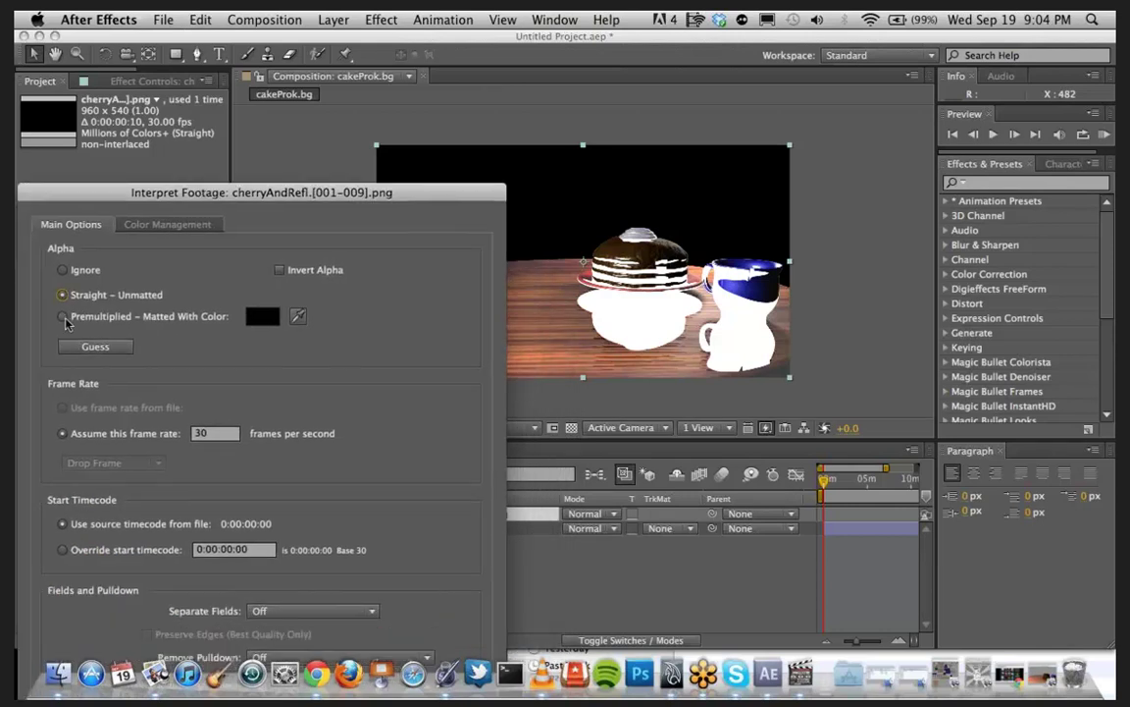
left_click(63, 317)
left_click(63, 270)
left_click_drag(151, 200, 15, 79)
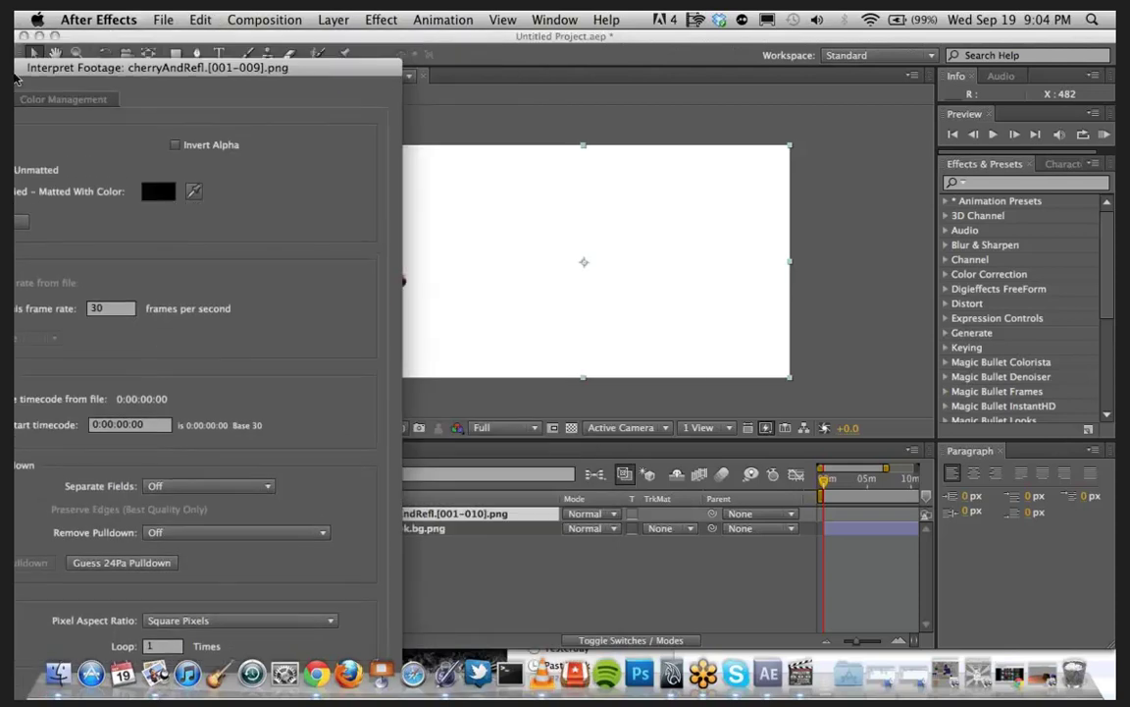
key("Return")
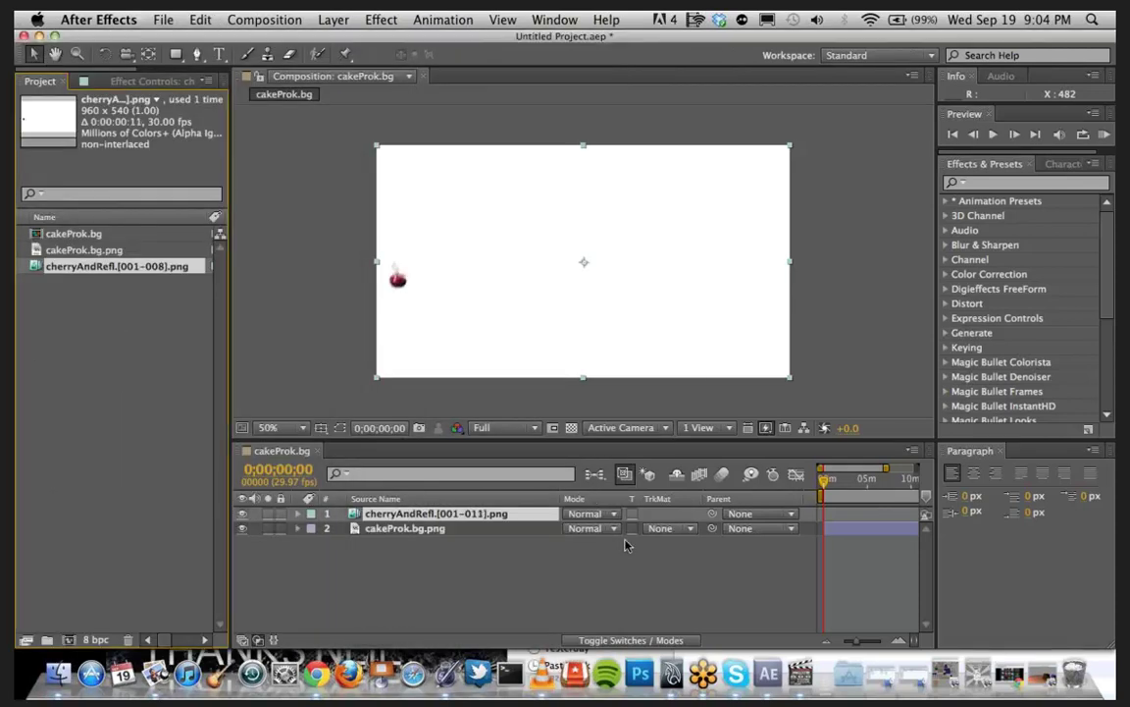
Step: Toggle the layer switch columns and set the cherry layer's blend mode to Multiply
left_click(589, 513)
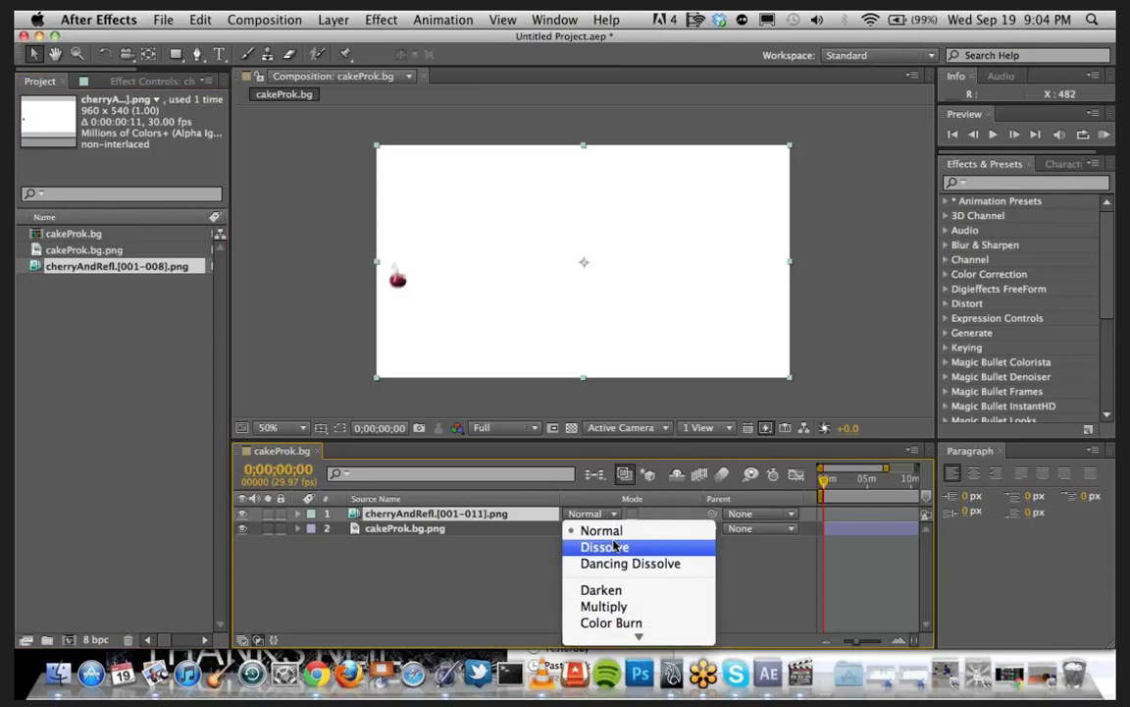
left_click(522, 575)
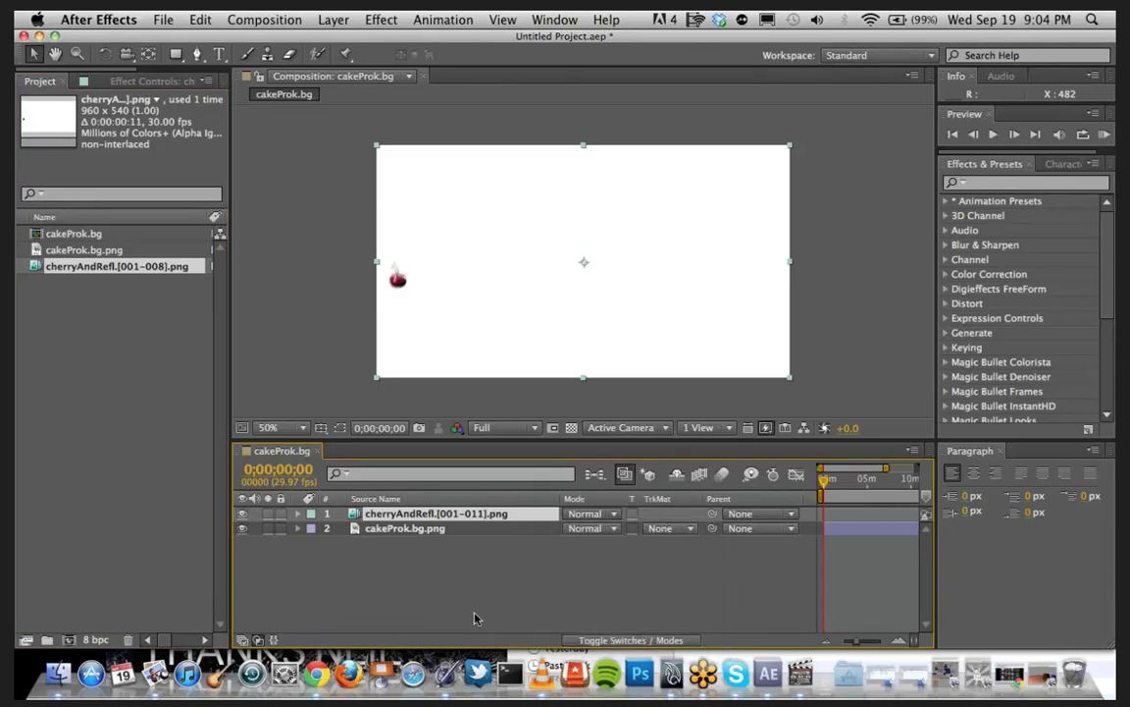
left_click(599, 640)
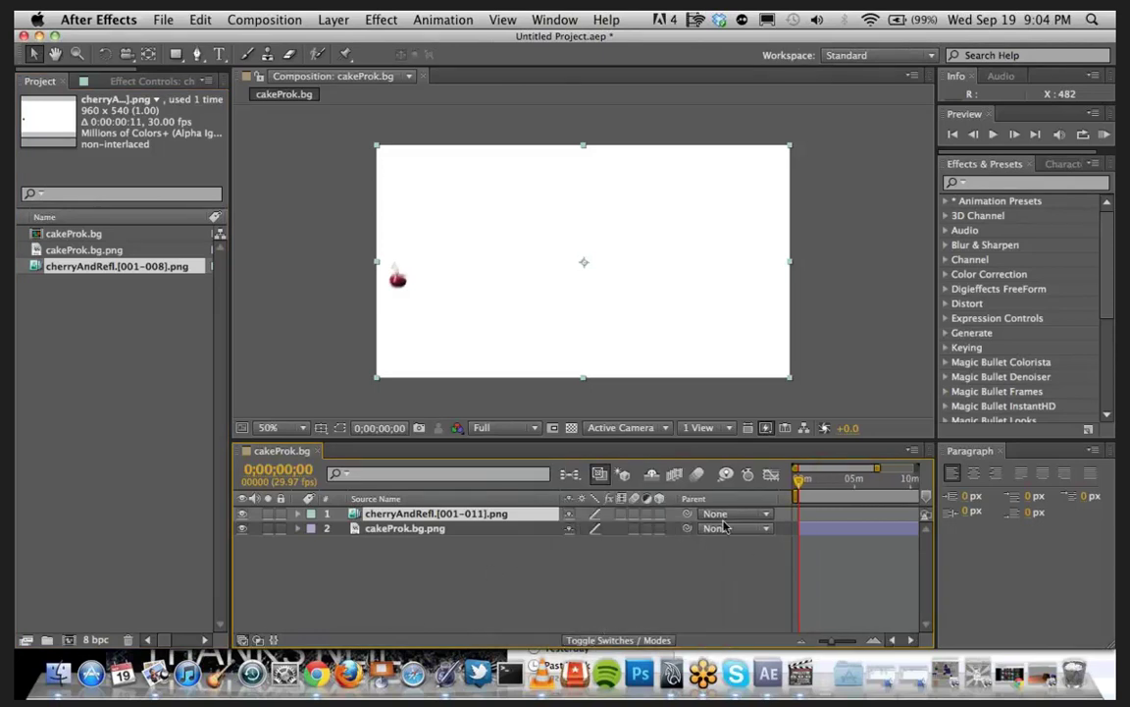
left_click(600, 640)
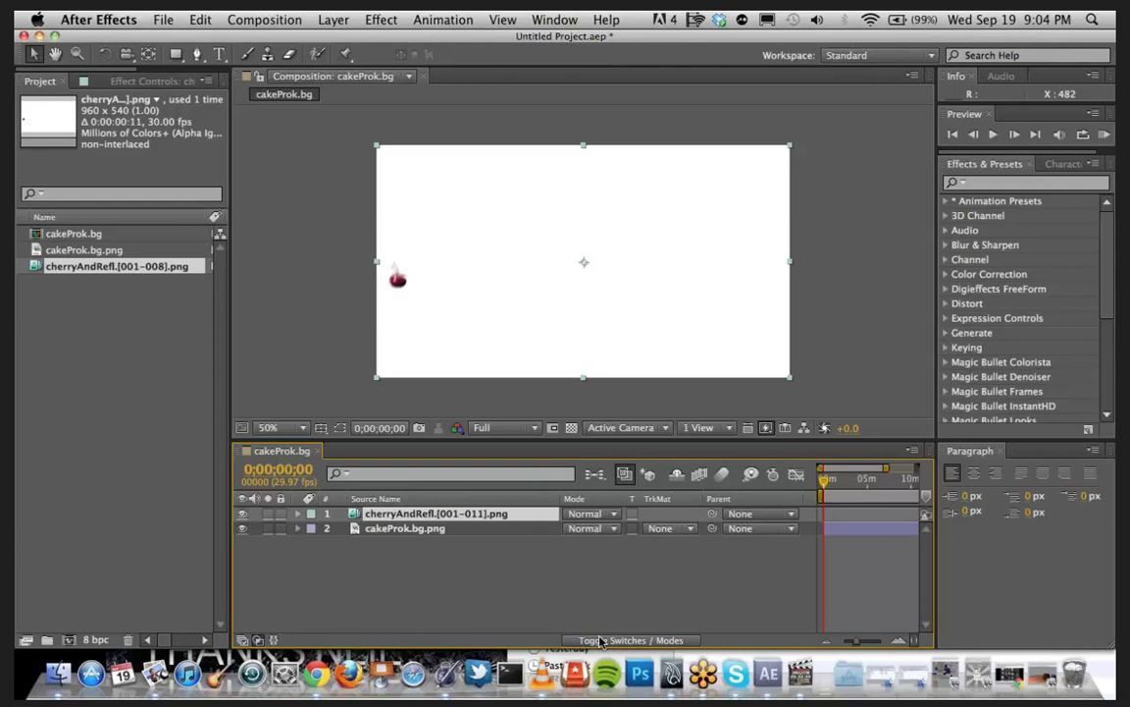
left_click(592, 513)
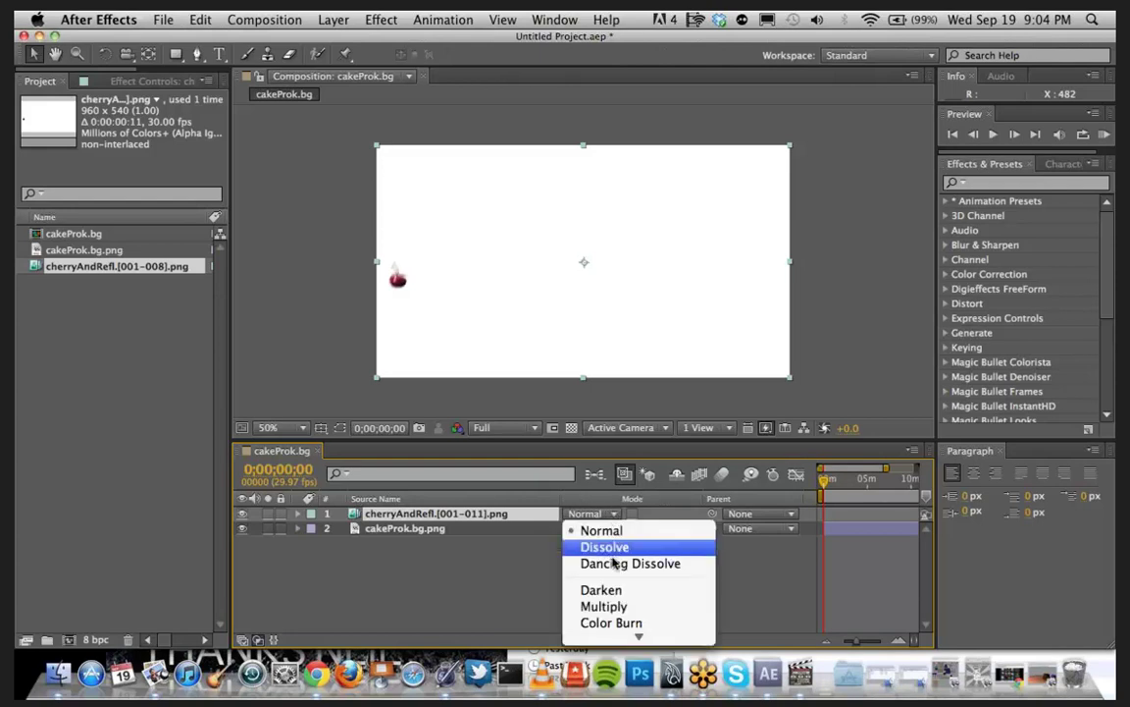
left_click(631, 607)
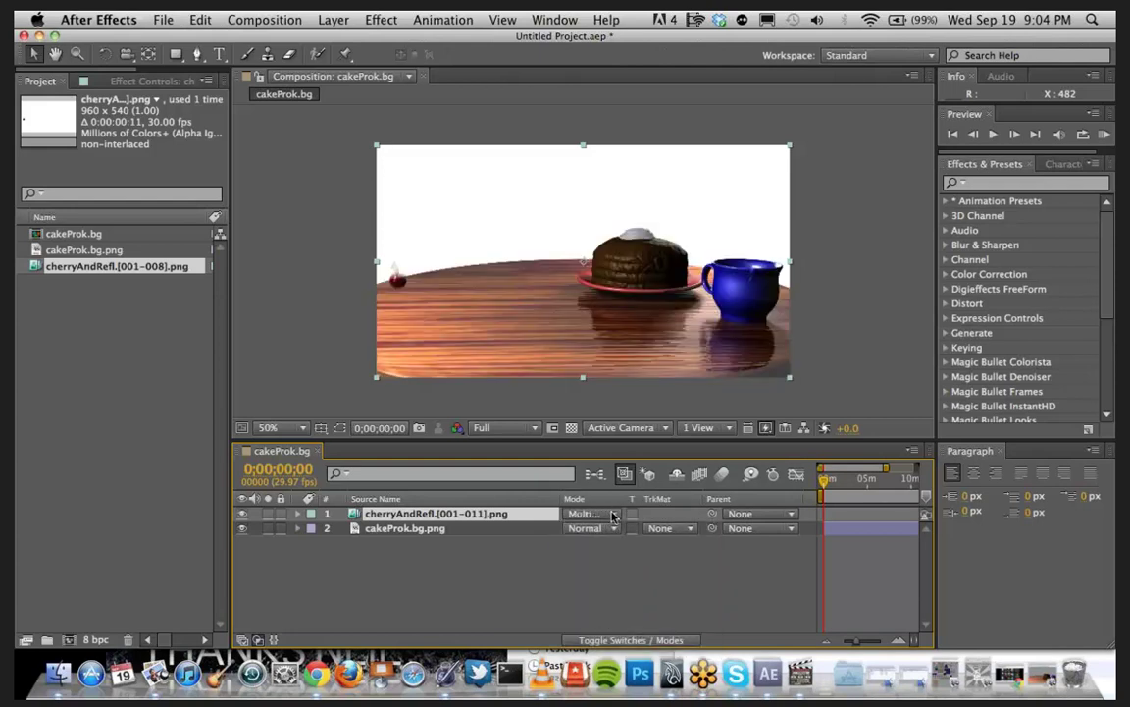
Step: Compare Overlay and Normal blending on the cherry layer, then settle back on Multiply
left_click(612, 515)
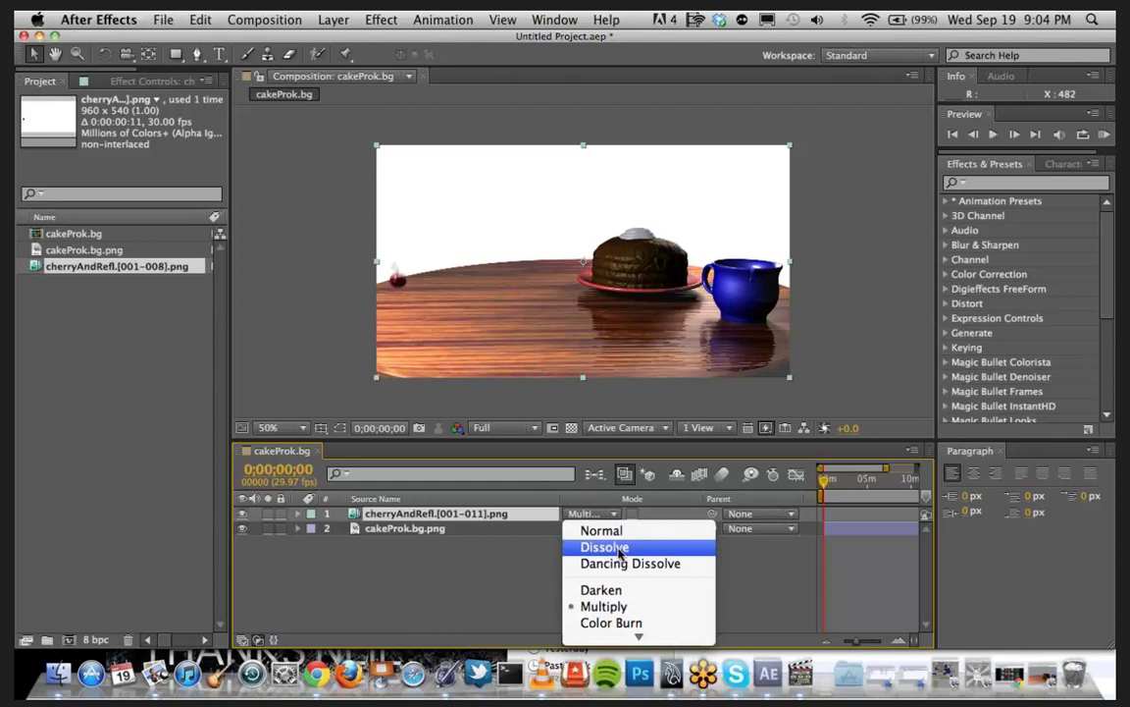
mouse_move(620, 638)
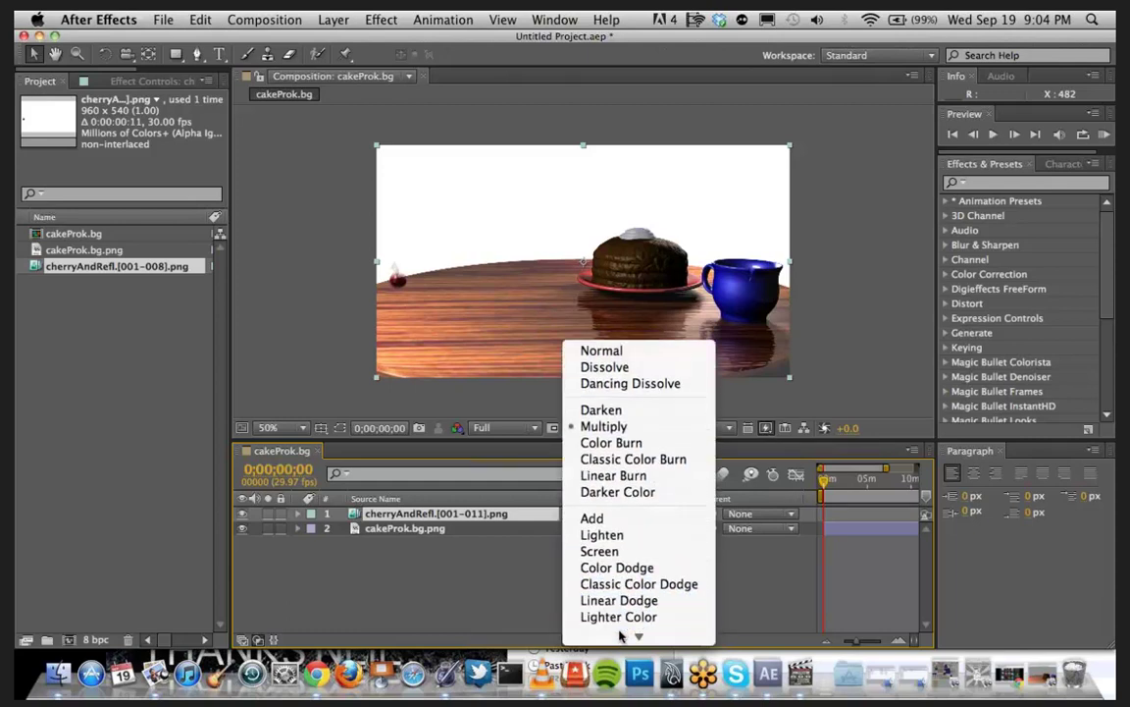
left_click(652, 480)
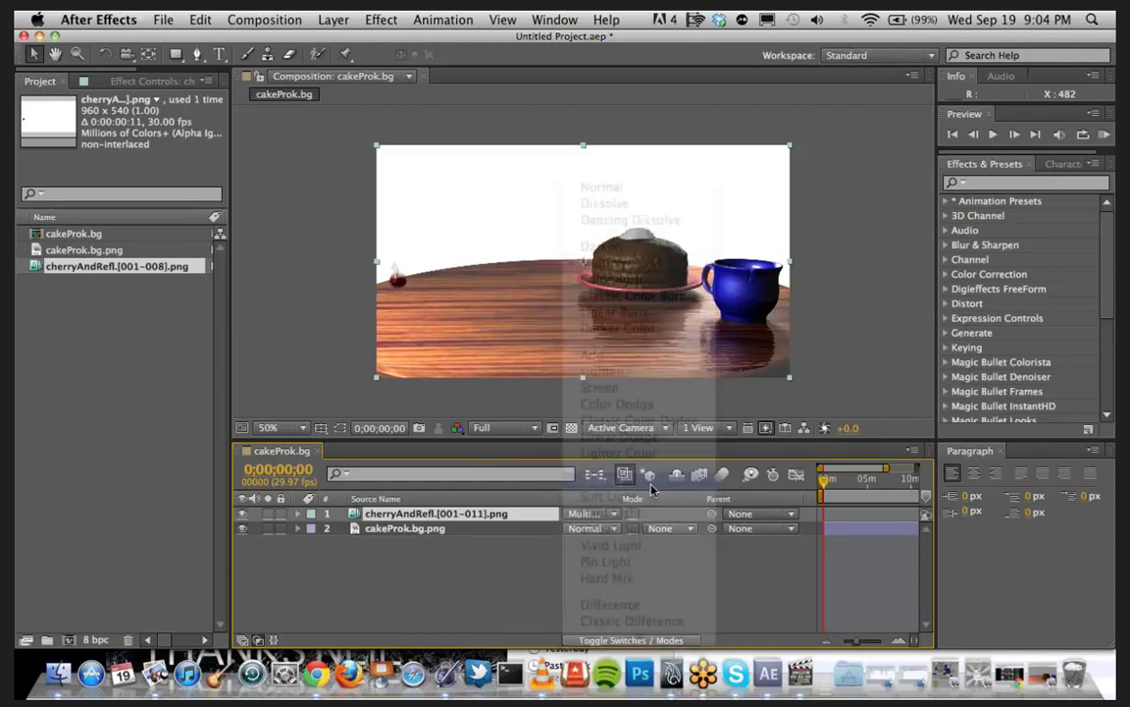
left_click(600, 515)
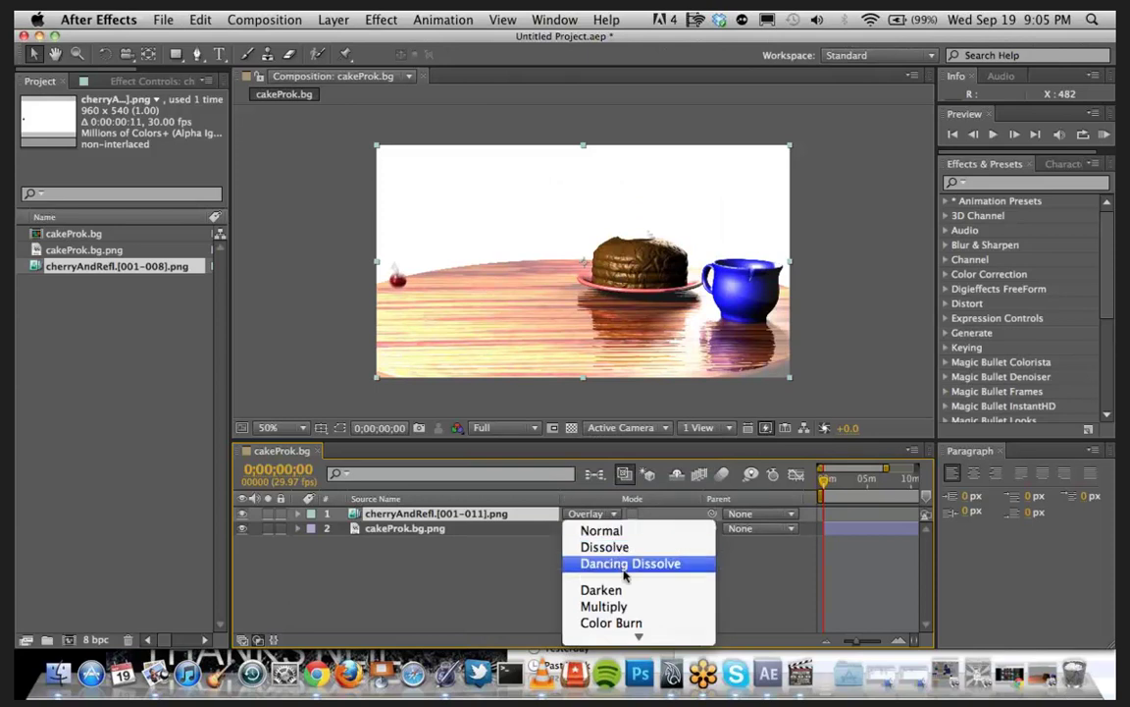
mouse_move(631, 636)
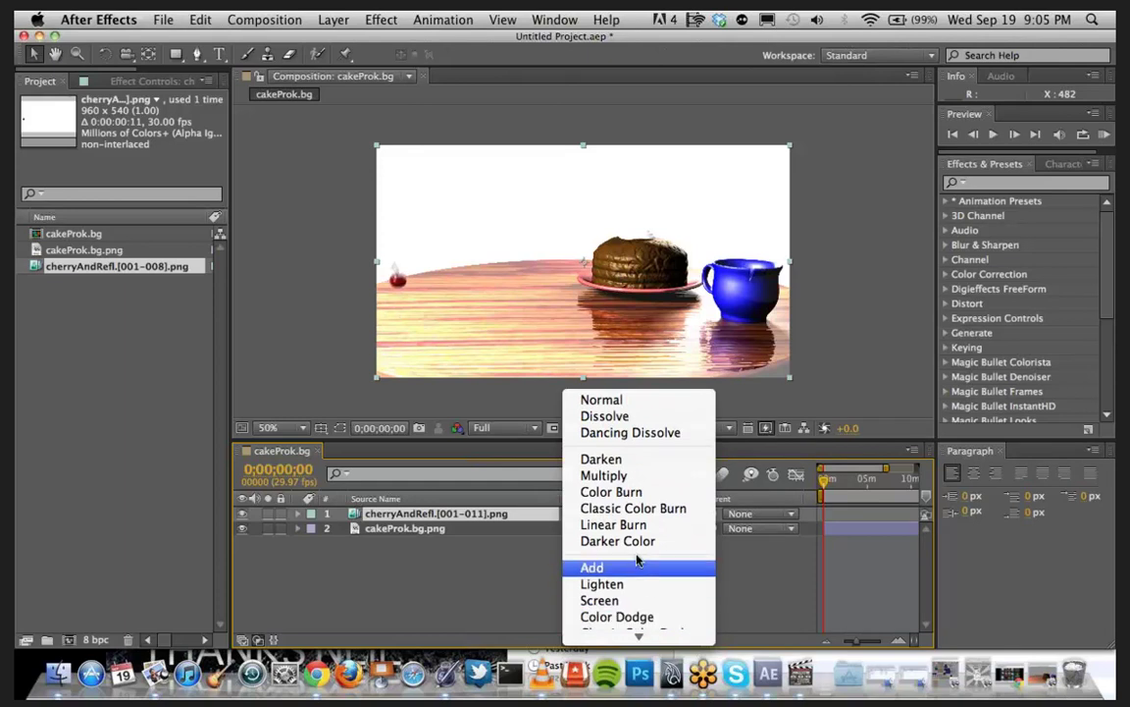
left_click(653, 408)
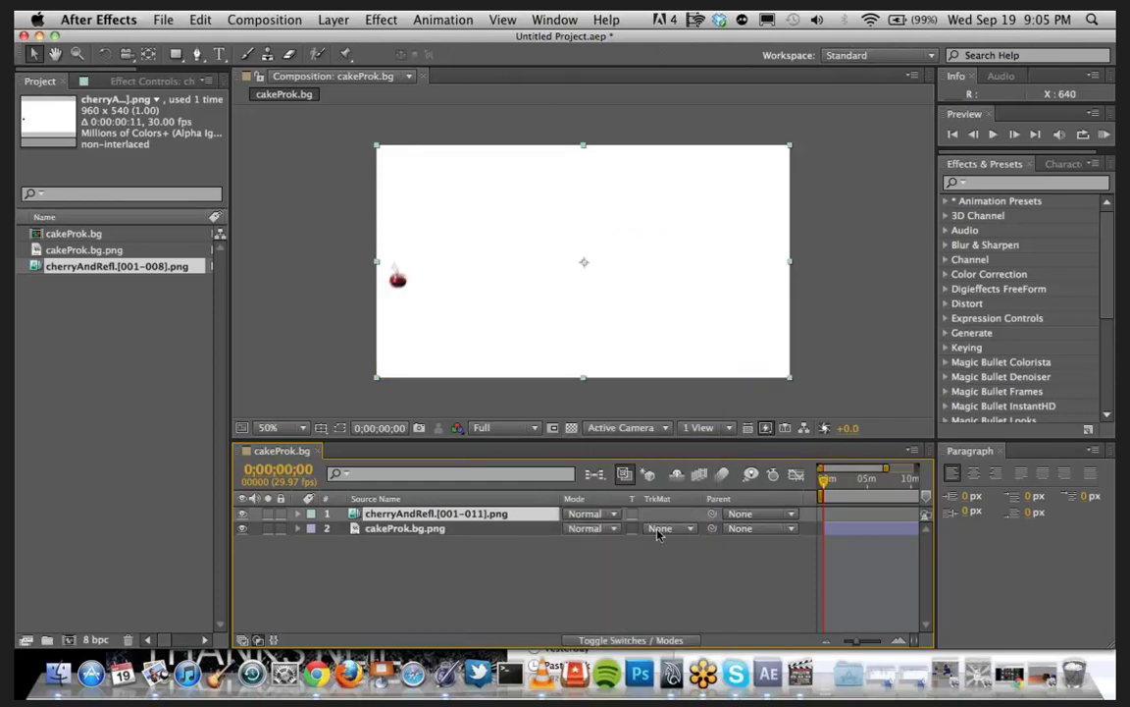
left_click(616, 518)
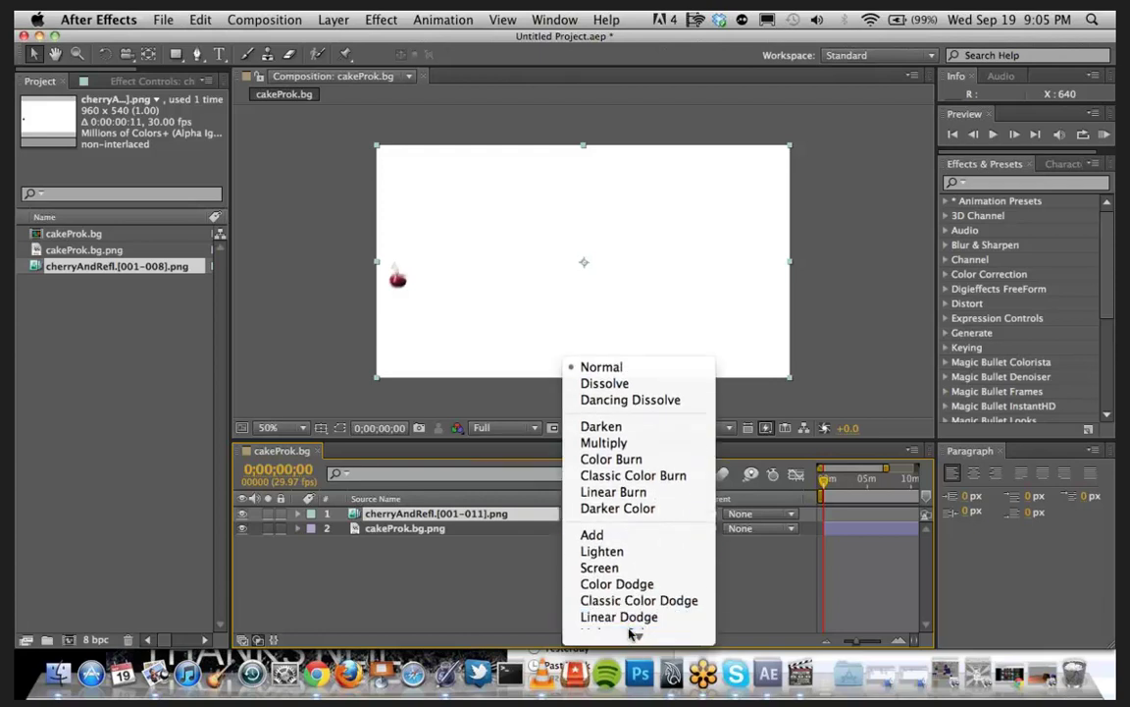
mouse_move(636, 636)
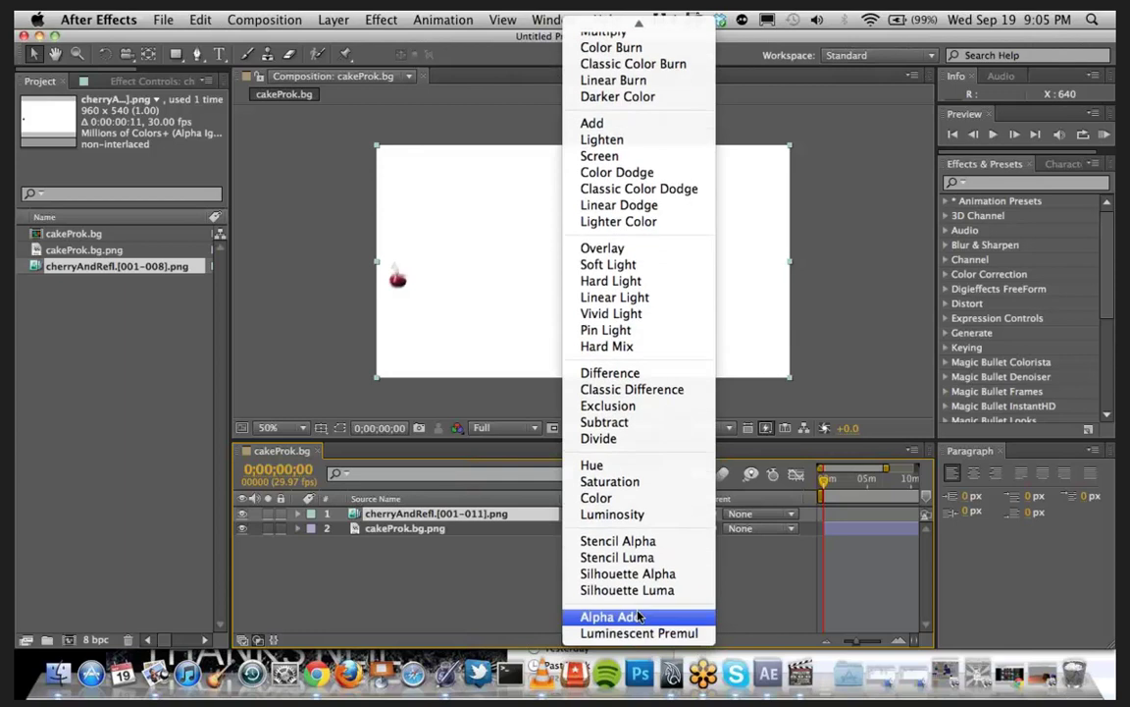
mouse_move(633, 36)
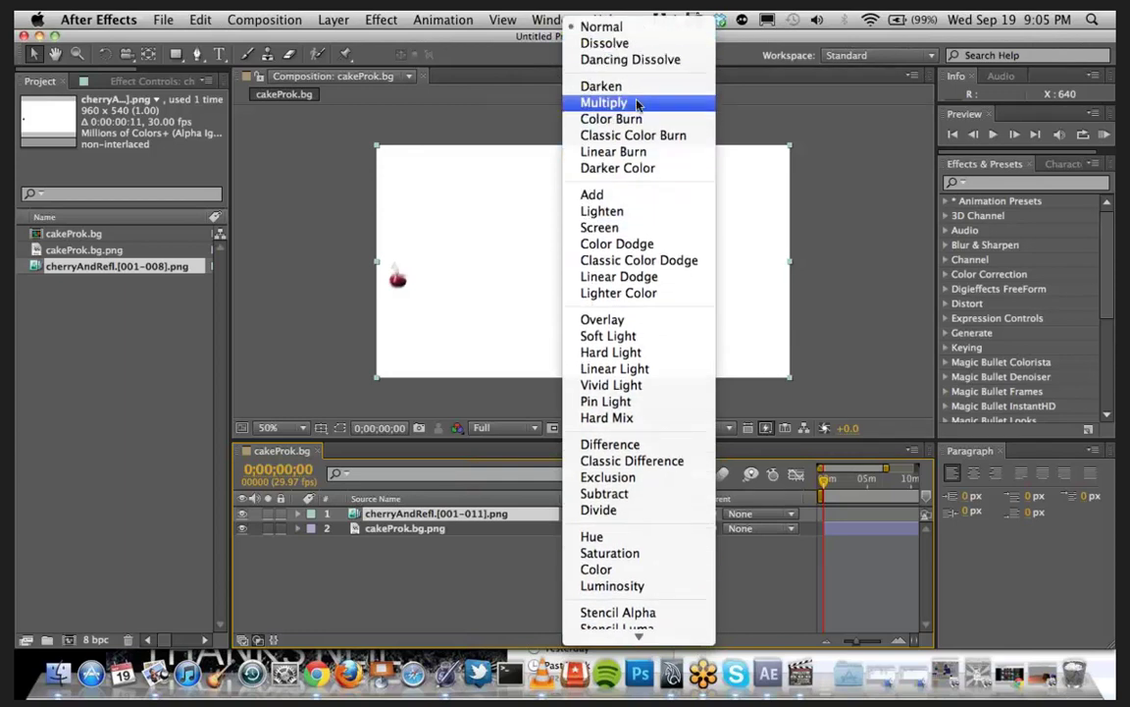
left_click(637, 103)
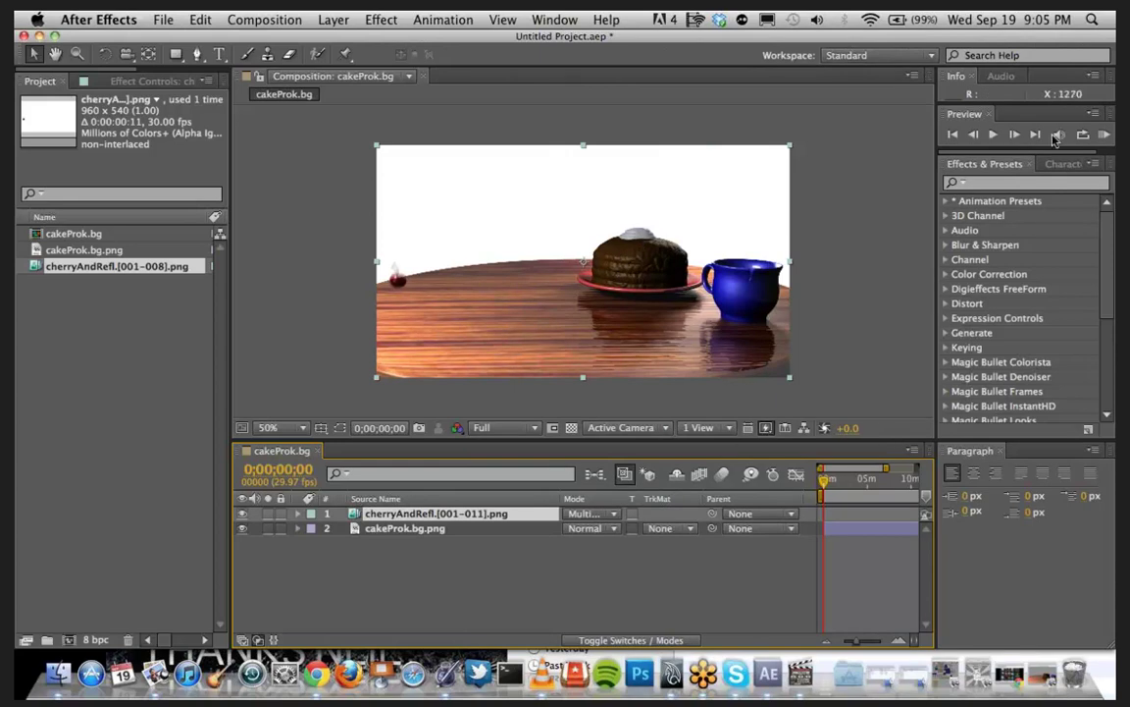
Step: Run and stop a RAM preview of the composite, then bring the Batch Render Monitor forward
left_click(1106, 135)
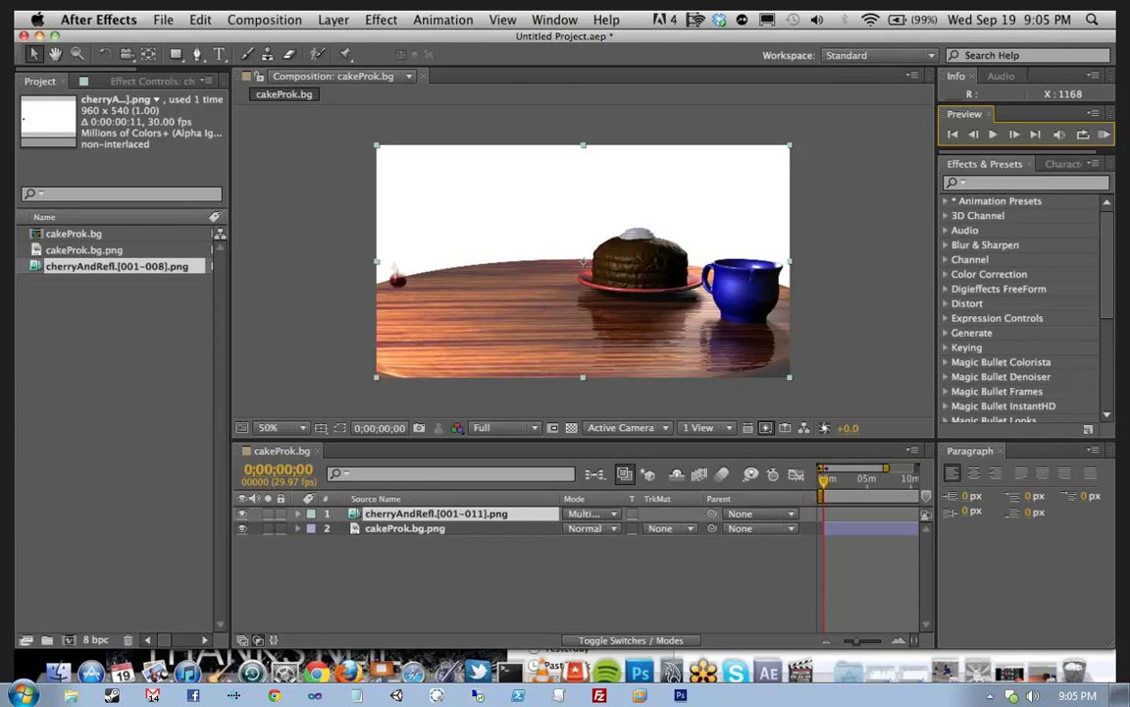
left_click(825, 479)
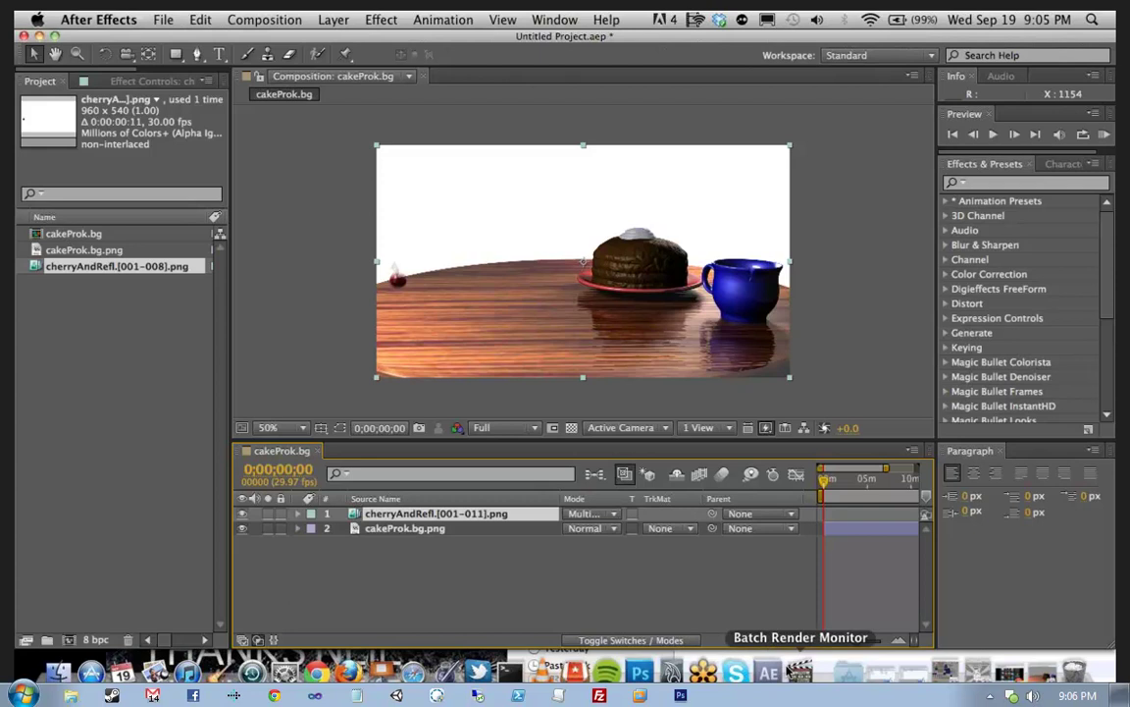
left_click(800, 671)
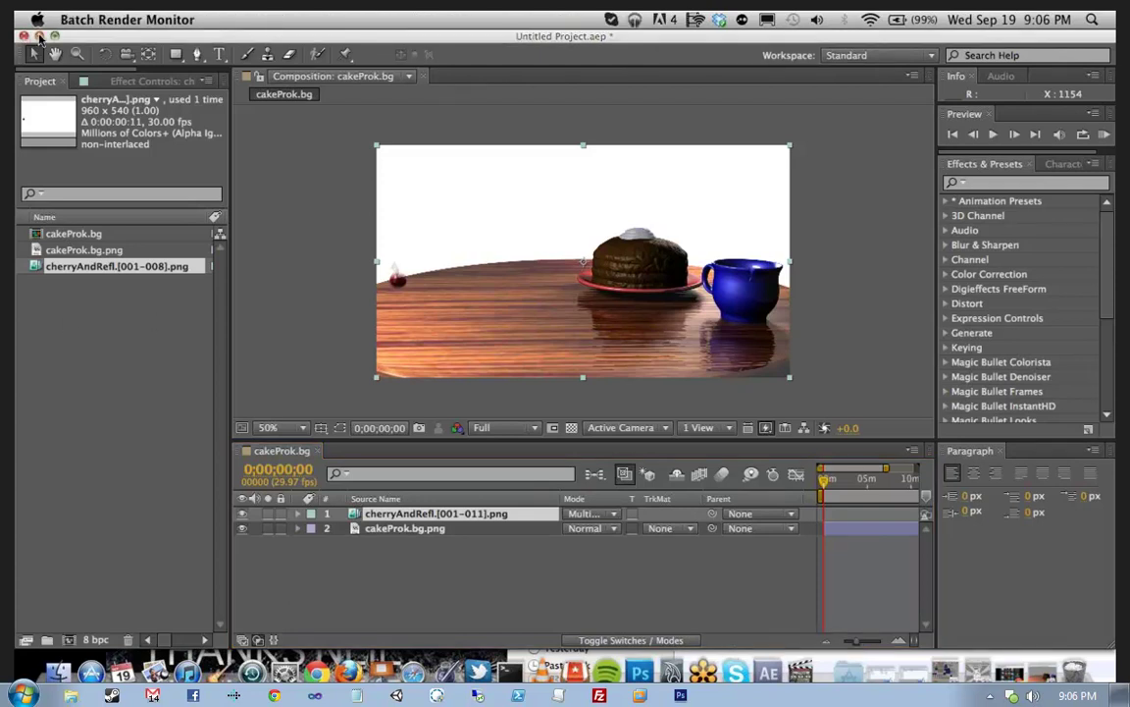
Step: Cancel Maya's running cherryAndRefl batch render with Render > Cancel Batch Render, confirming Yes
left_click(39, 36)
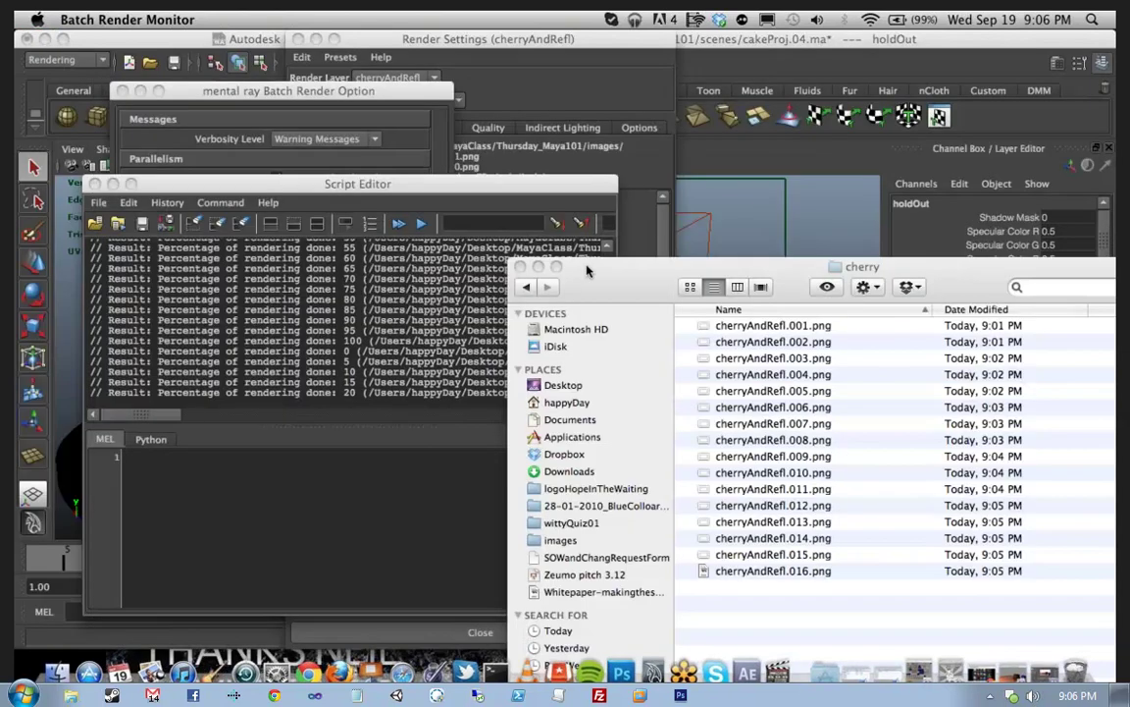
left_click_drag(588, 250, 776, 270)
left_click(643, 273)
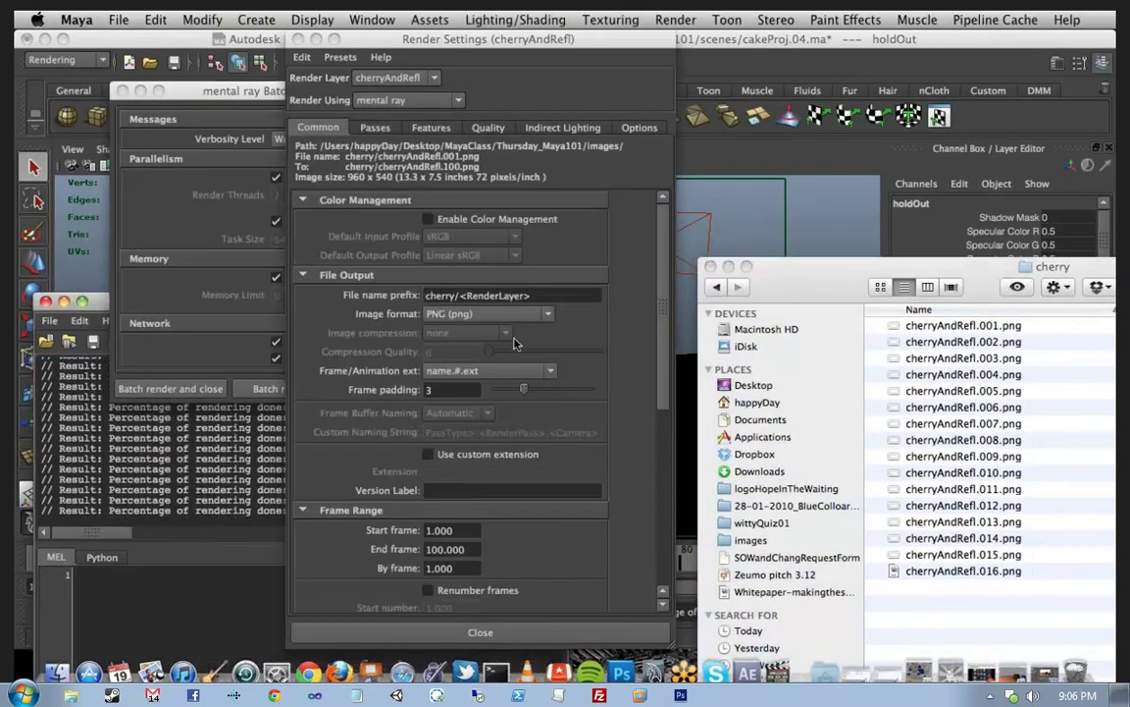
left_click(676, 20)
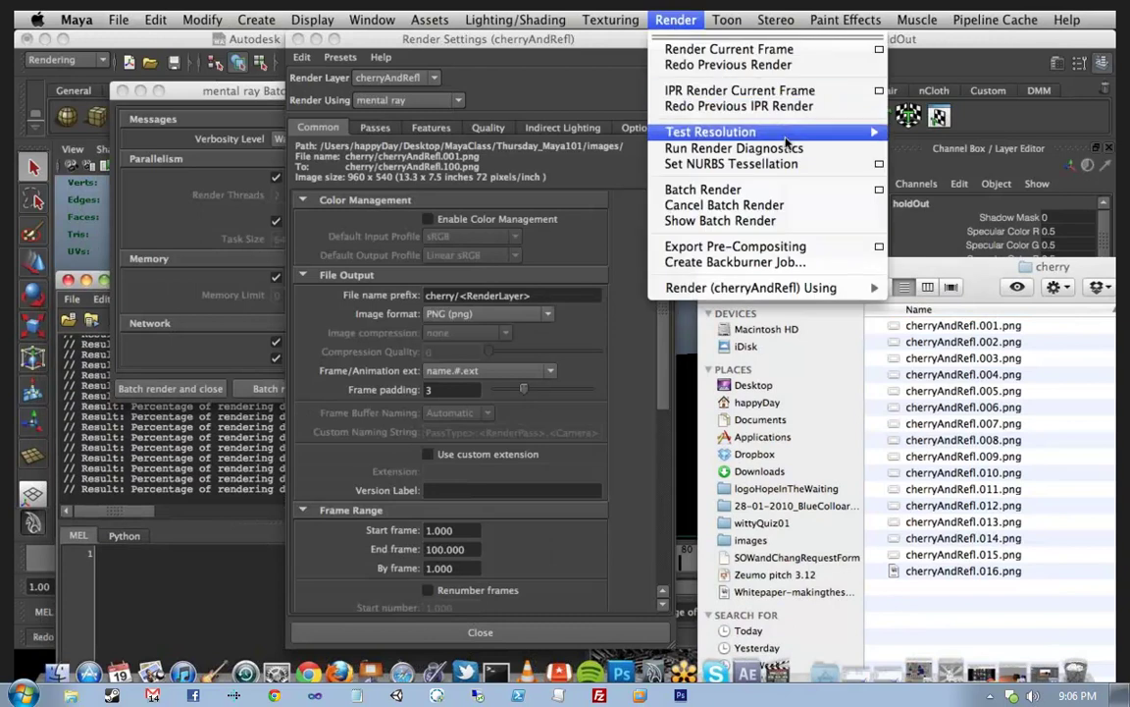
left_click(764, 205)
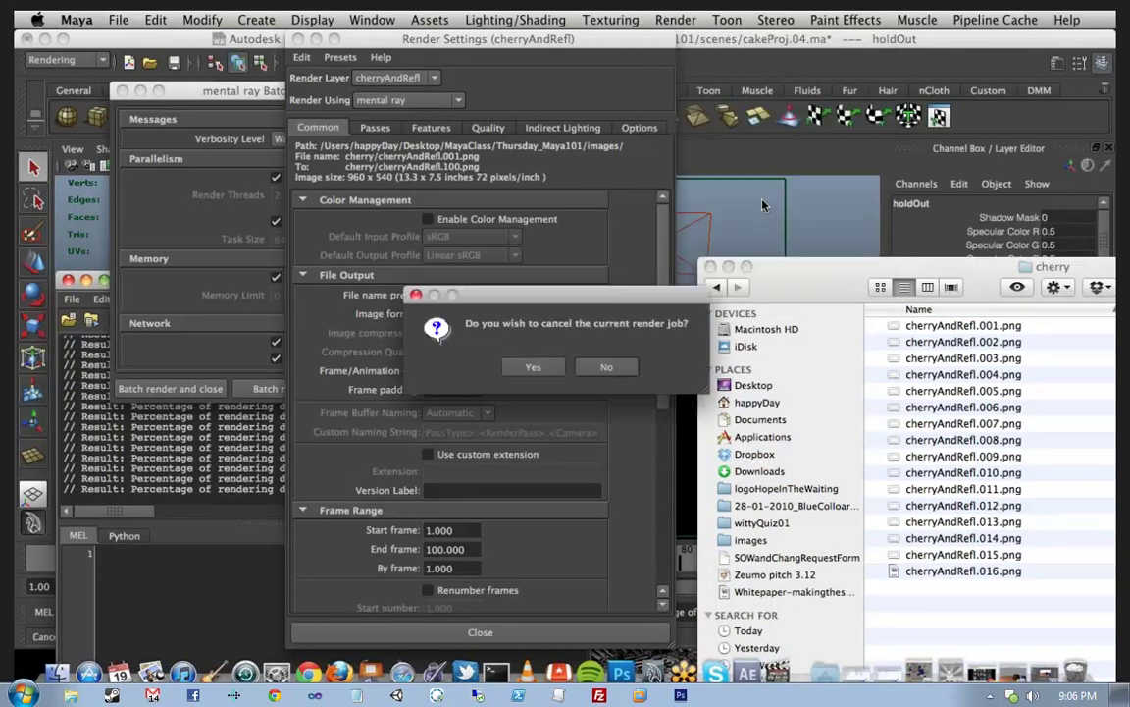
left_click(543, 371)
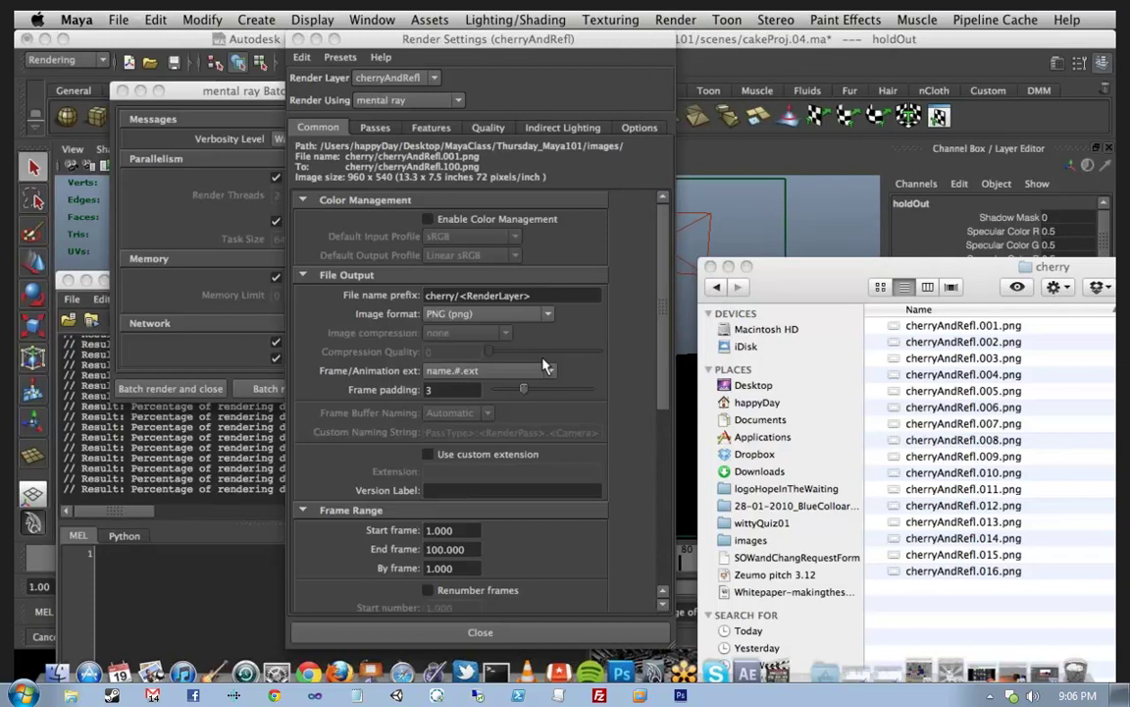
left_click(768, 675)
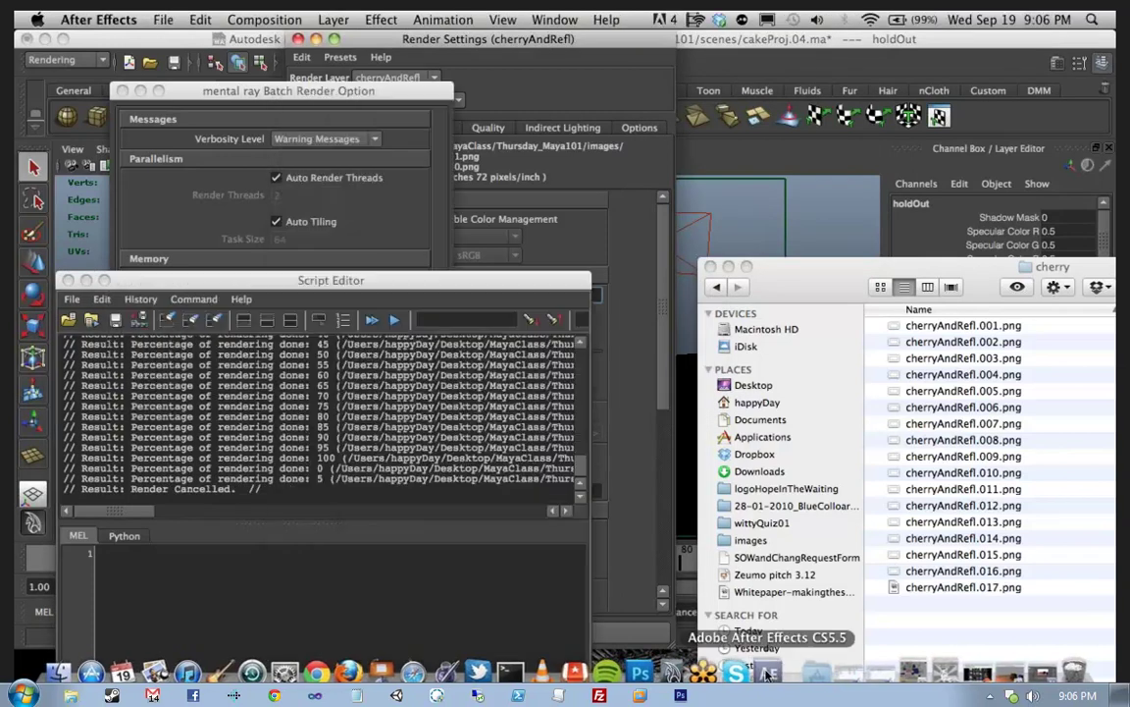
Step: Reload the cherryAndRefl footage to pick up new frames and scrub through the composition
right_click(95, 267)
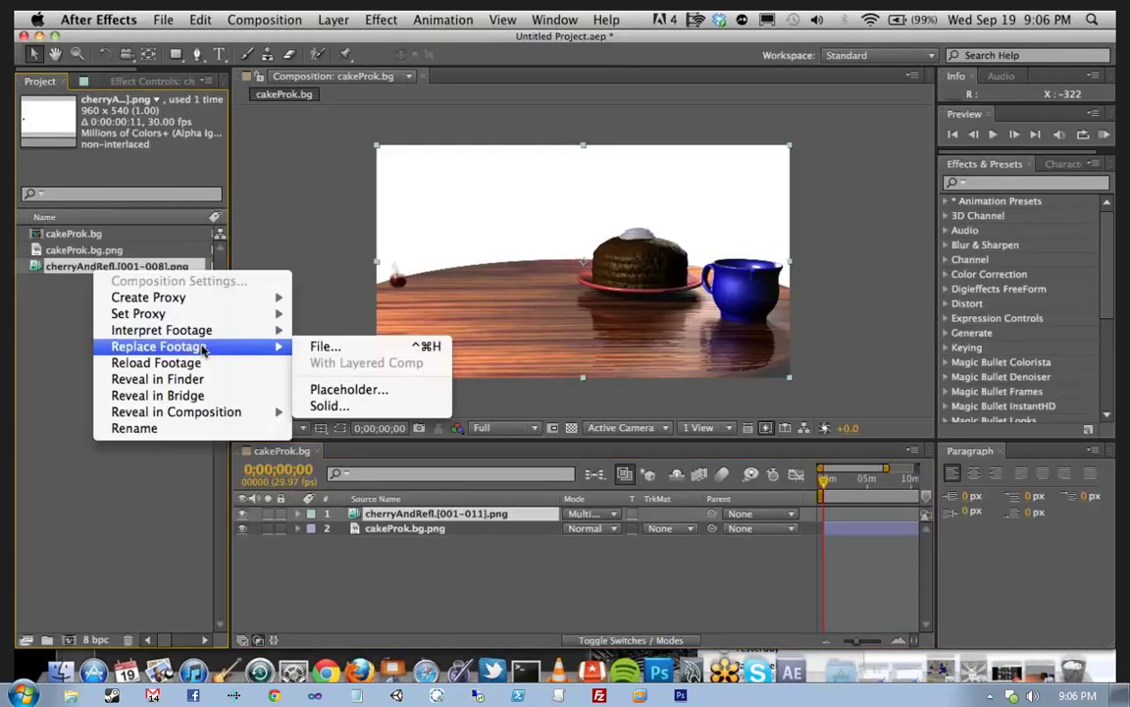
left_click(235, 363)
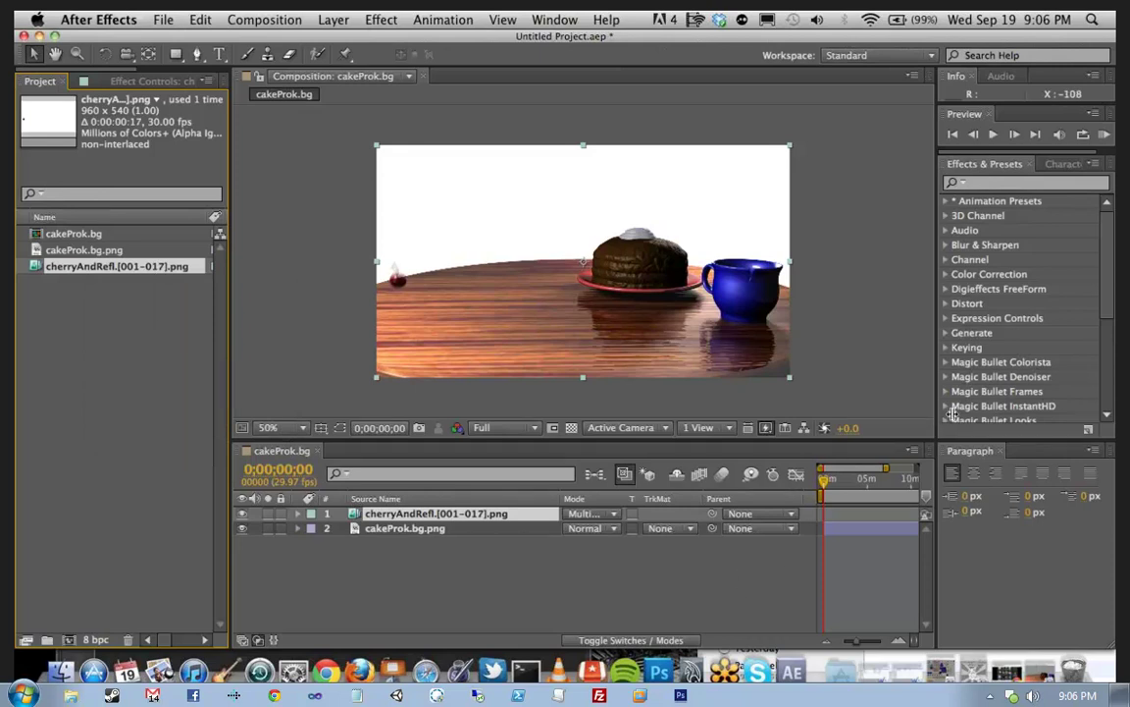
left_click_drag(952, 414, 880, 392)
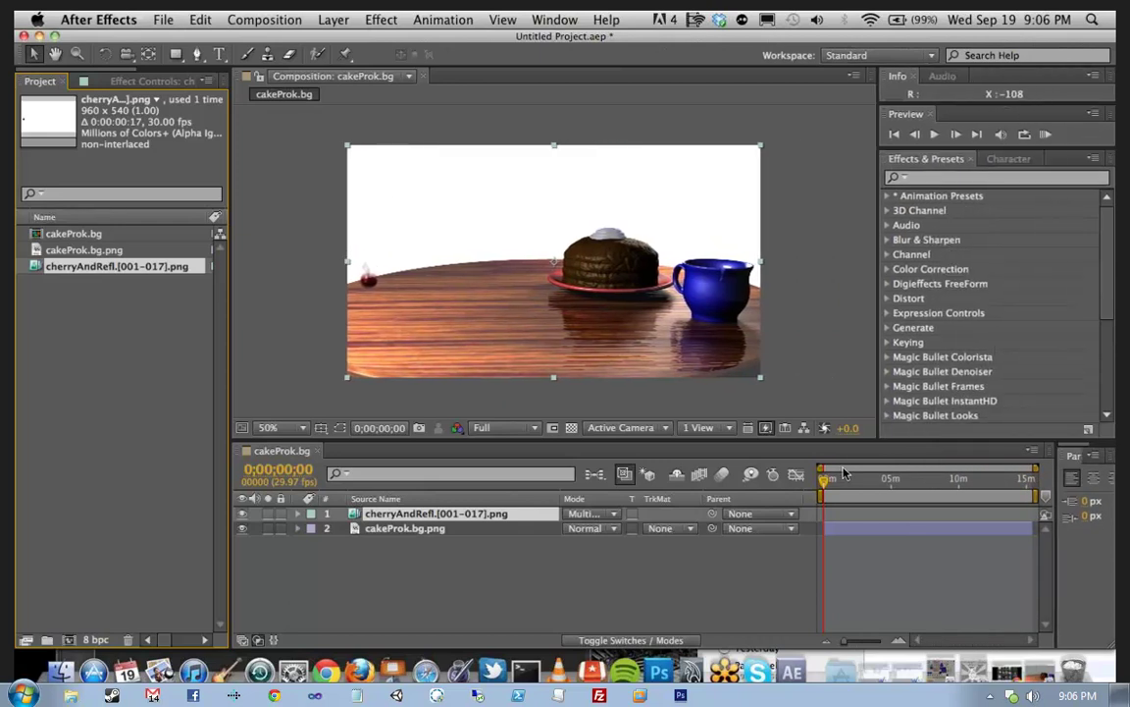
left_click_drag(825, 478, 848, 484)
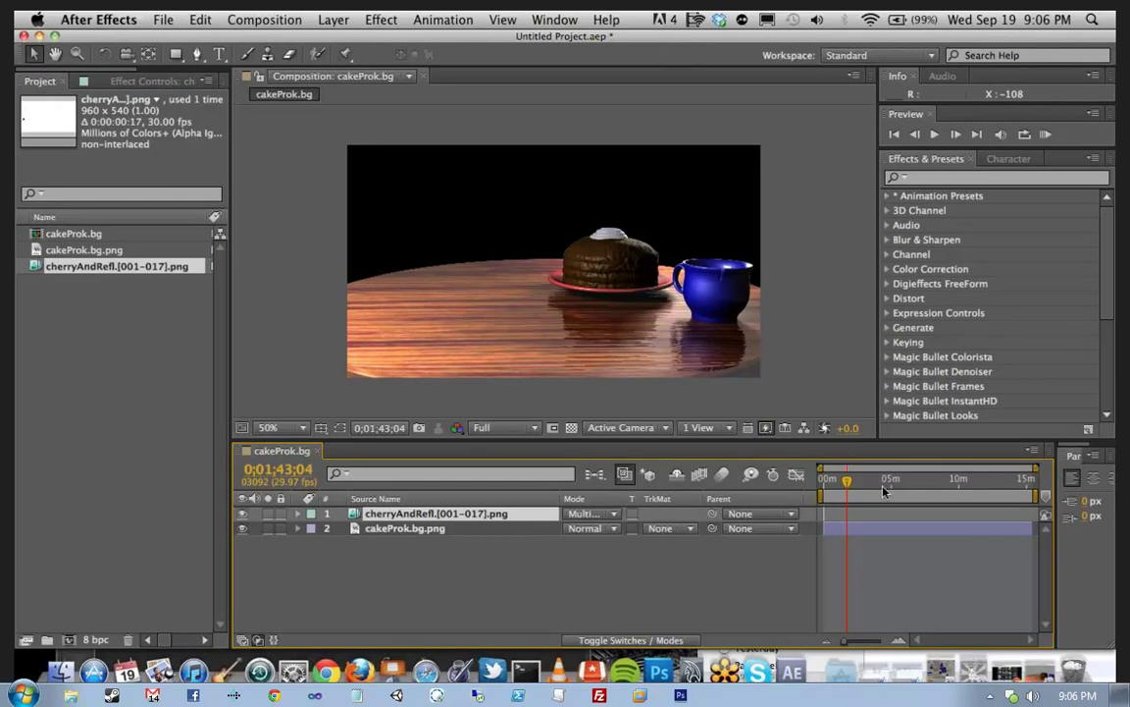
left_click_drag(853, 488, 821, 491)
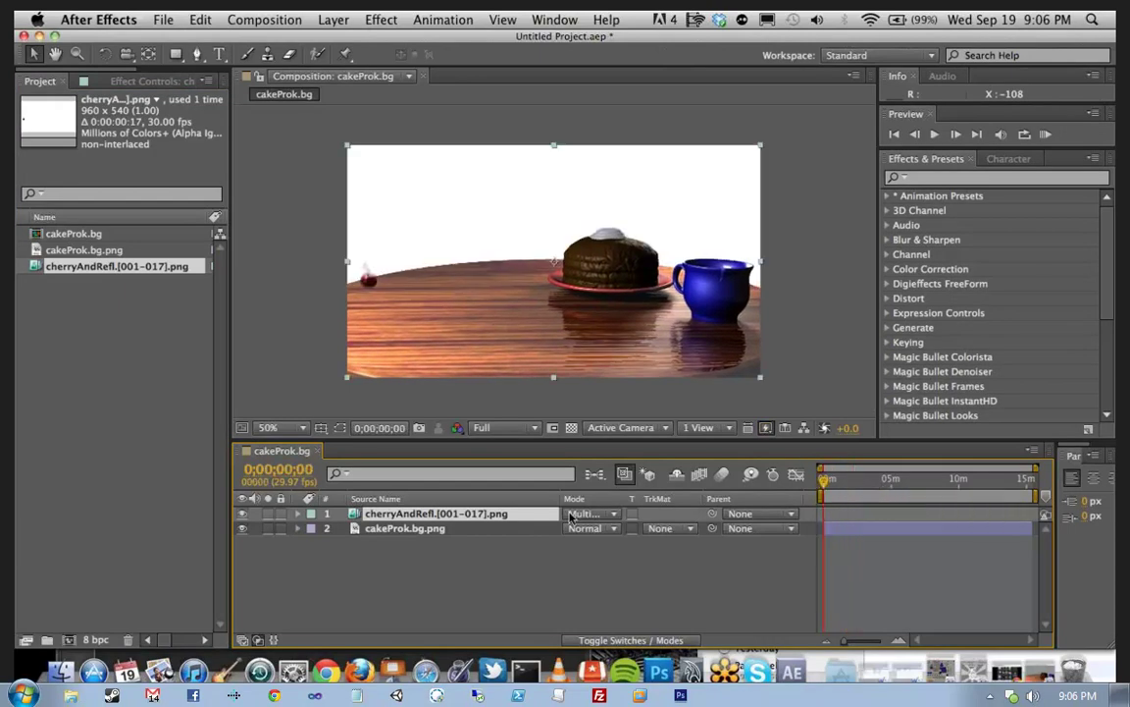
Step: Hide the cakeProk.bg background layer and scrub through the cherry-only frames
left_click(242, 528)
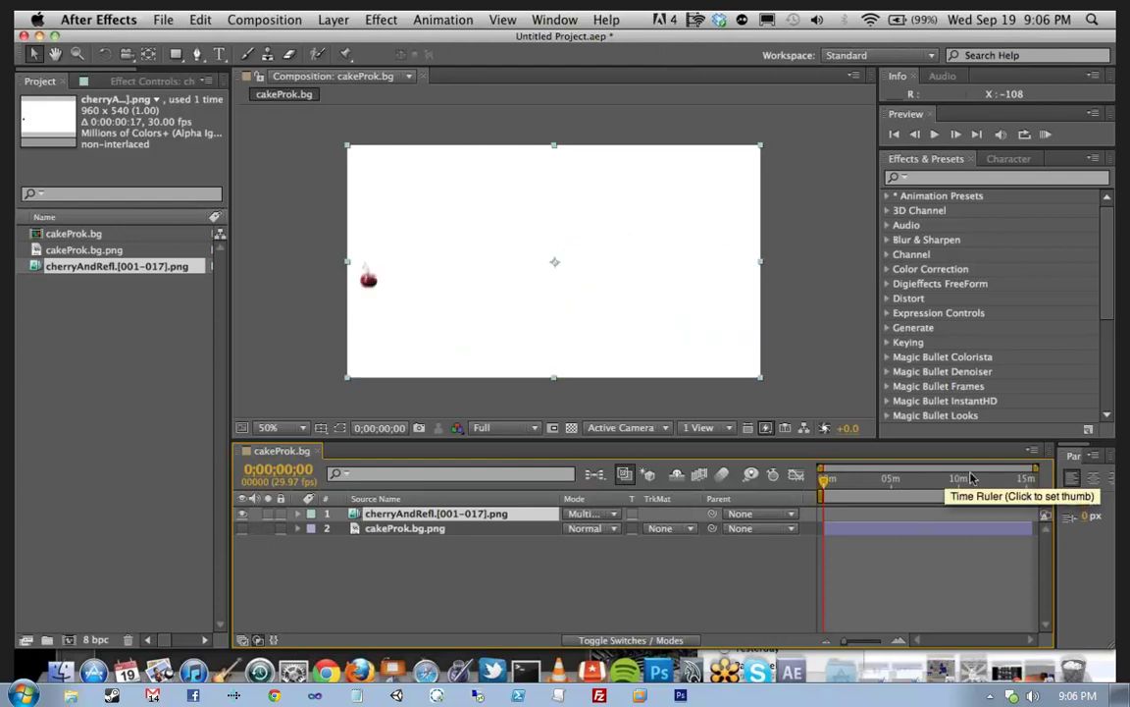
left_click(881, 481)
left_click_drag(878, 481, 822, 488)
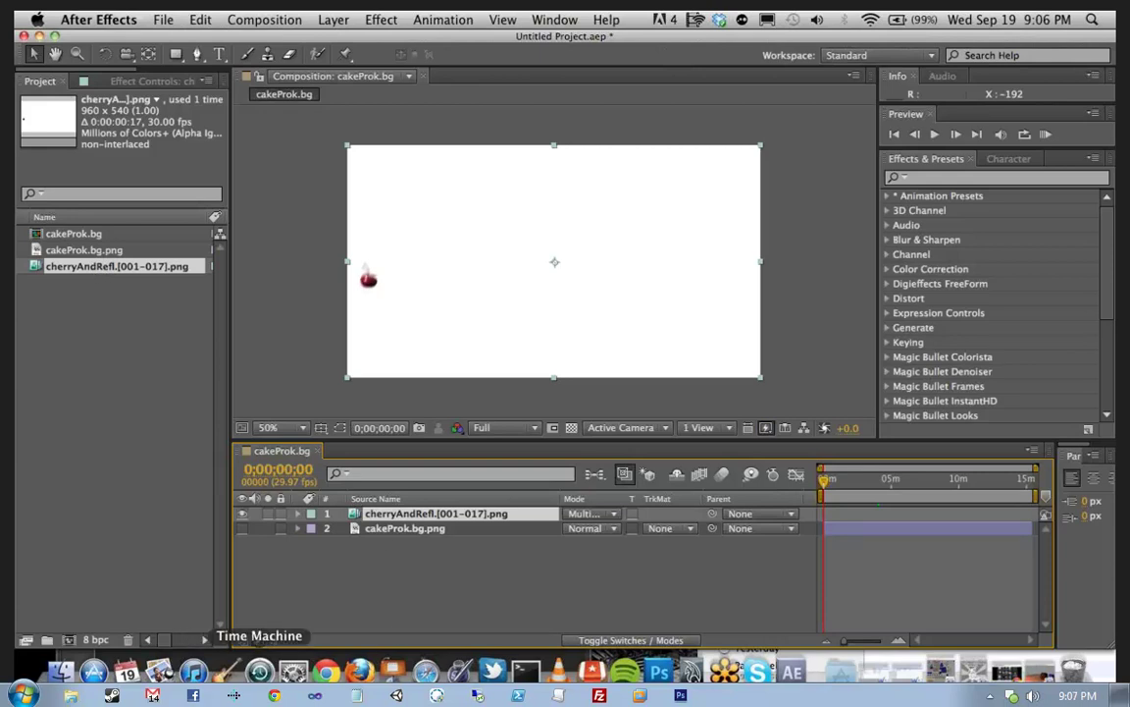
left_click(61, 671)
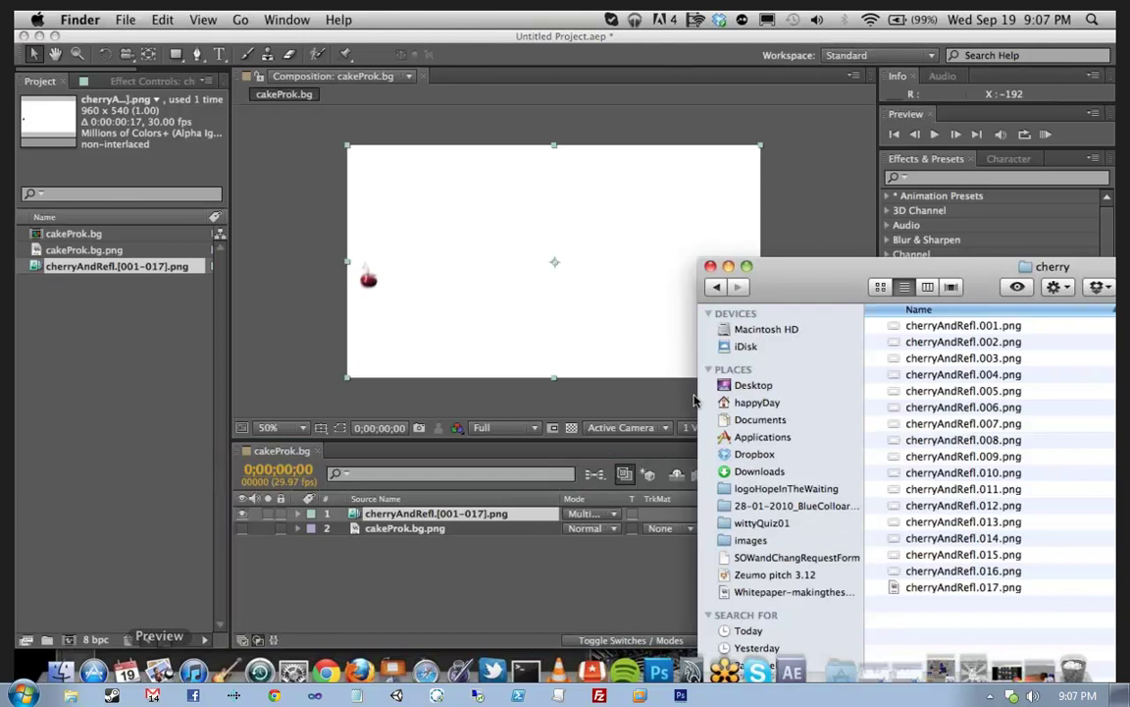
Step: In a new Finder window, navigate to Applications > Autodesk > maya2013
left_click_drag(975, 286, 783, 174)
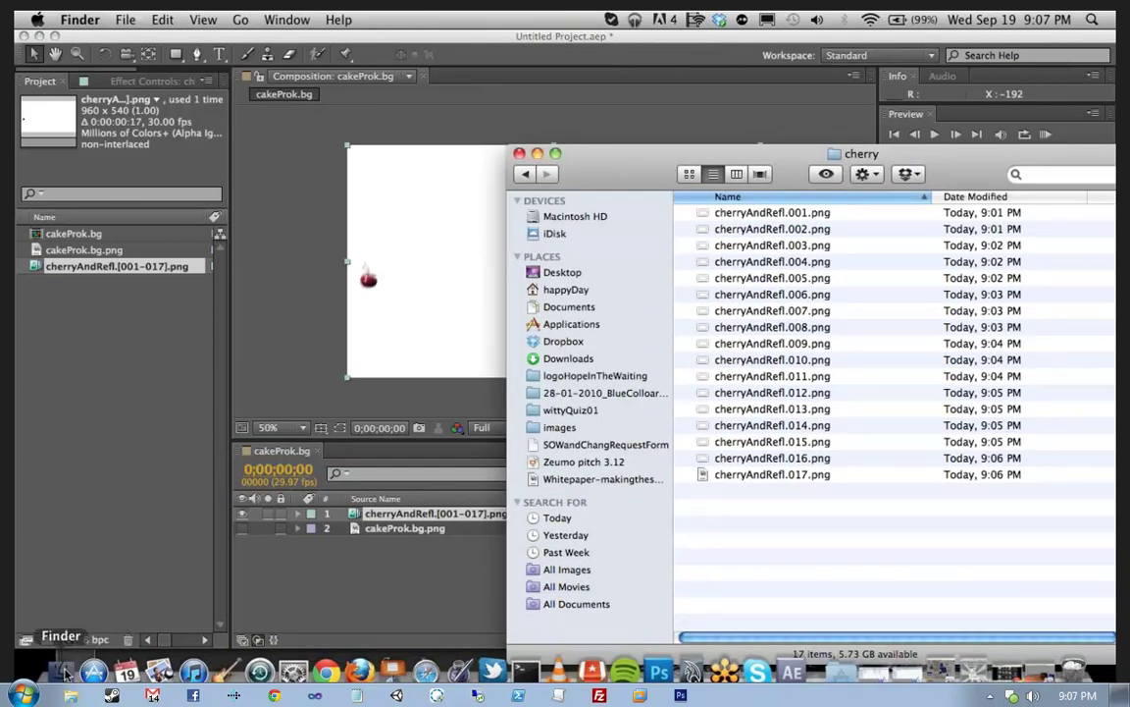
key("super+n")
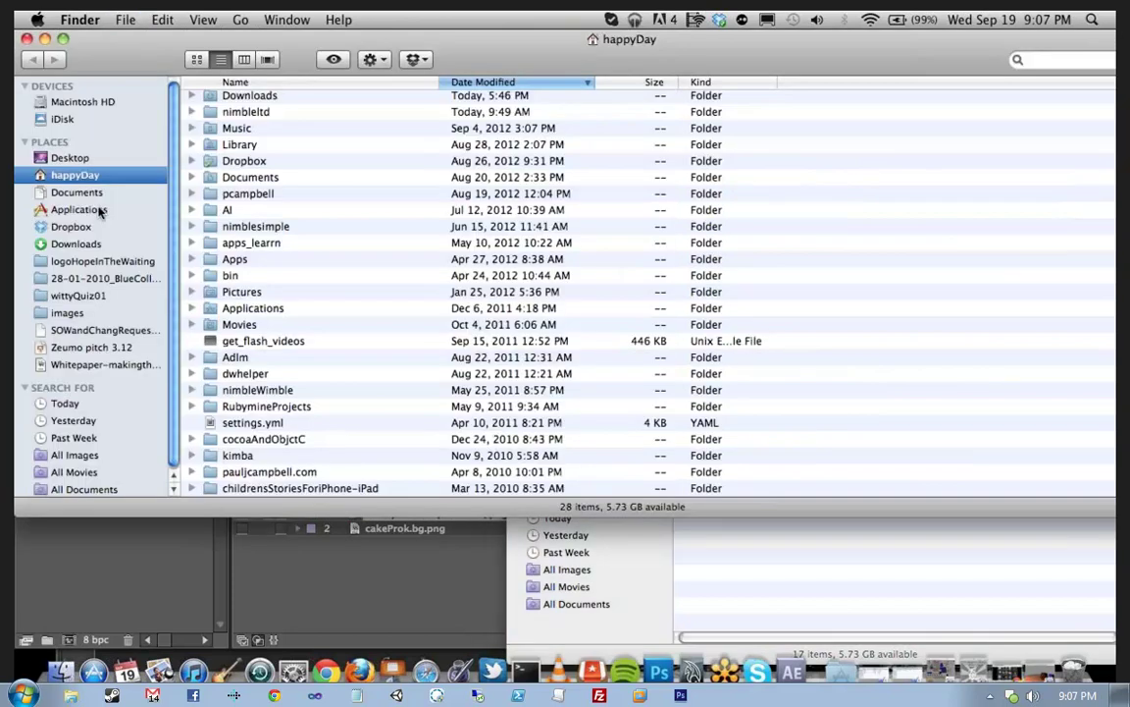
left_click(117, 209)
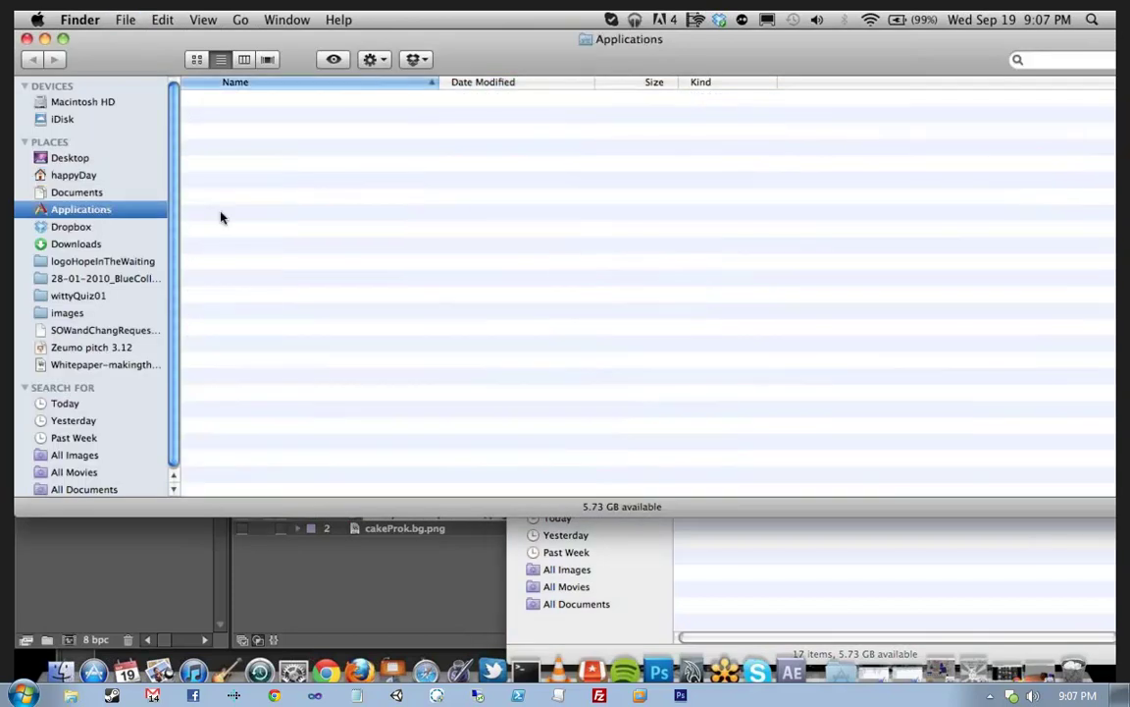
left_click(252, 215)
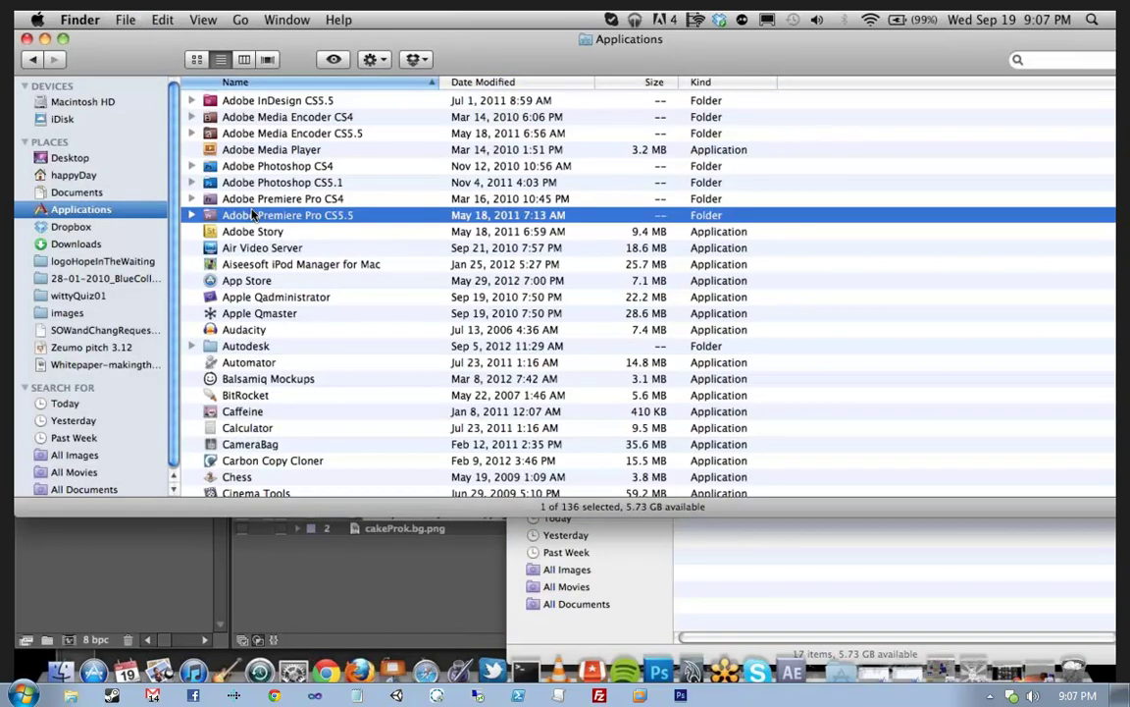
scroll(245, 344, "down", 5)
left_click(239, 489)
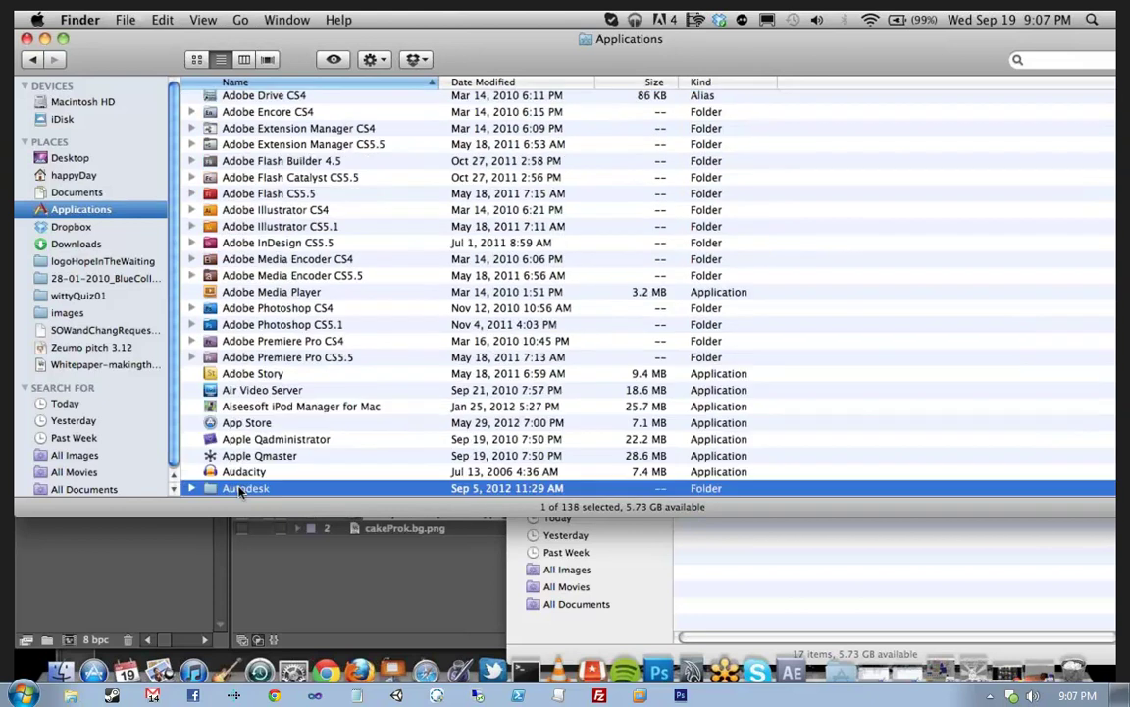
double_click(238, 489)
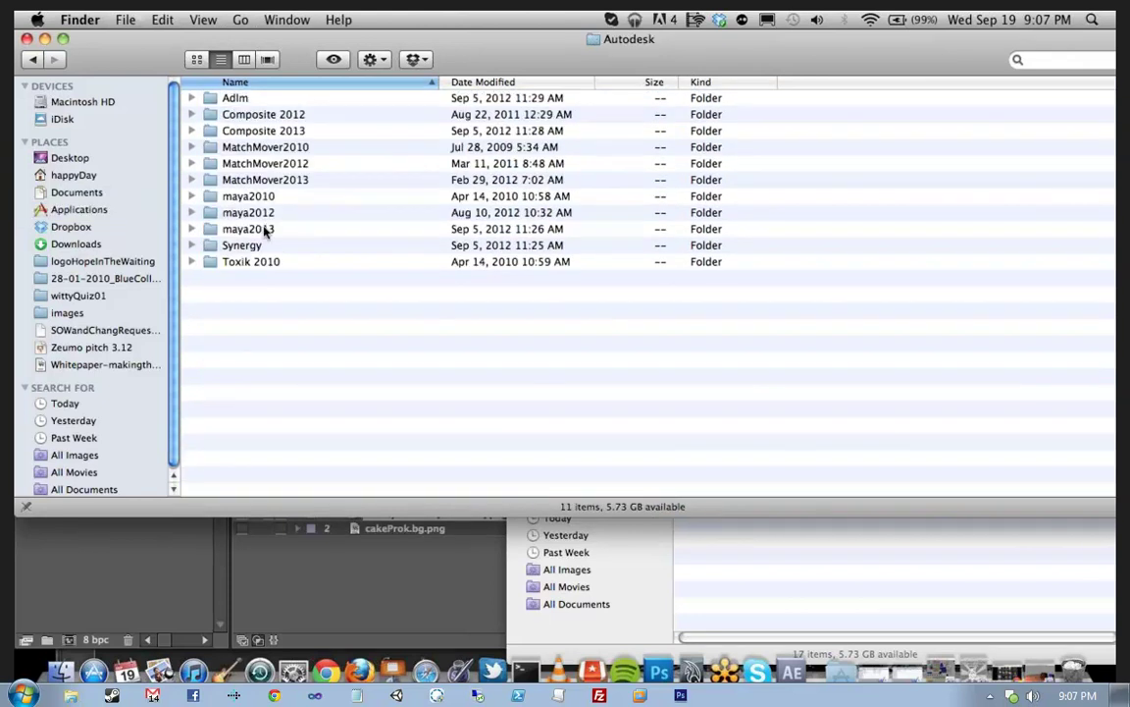
double_click(263, 229)
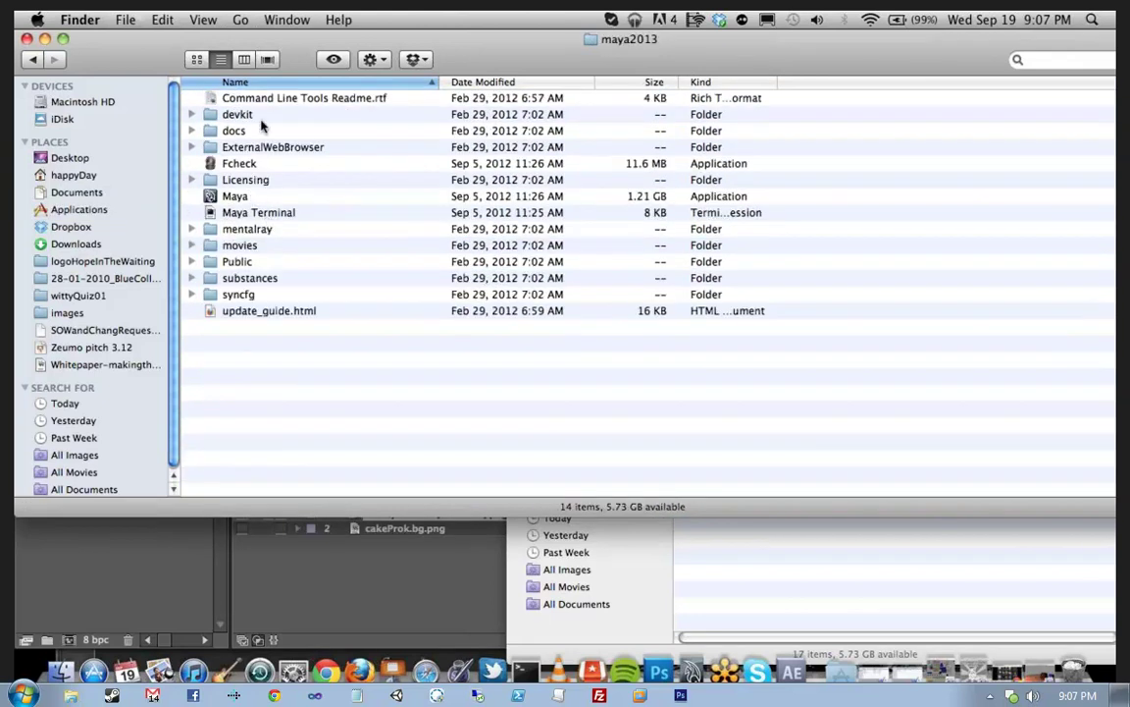
Step: Show the Maya package contents, open Contents/bin, and select fcheck
left_click(241, 294)
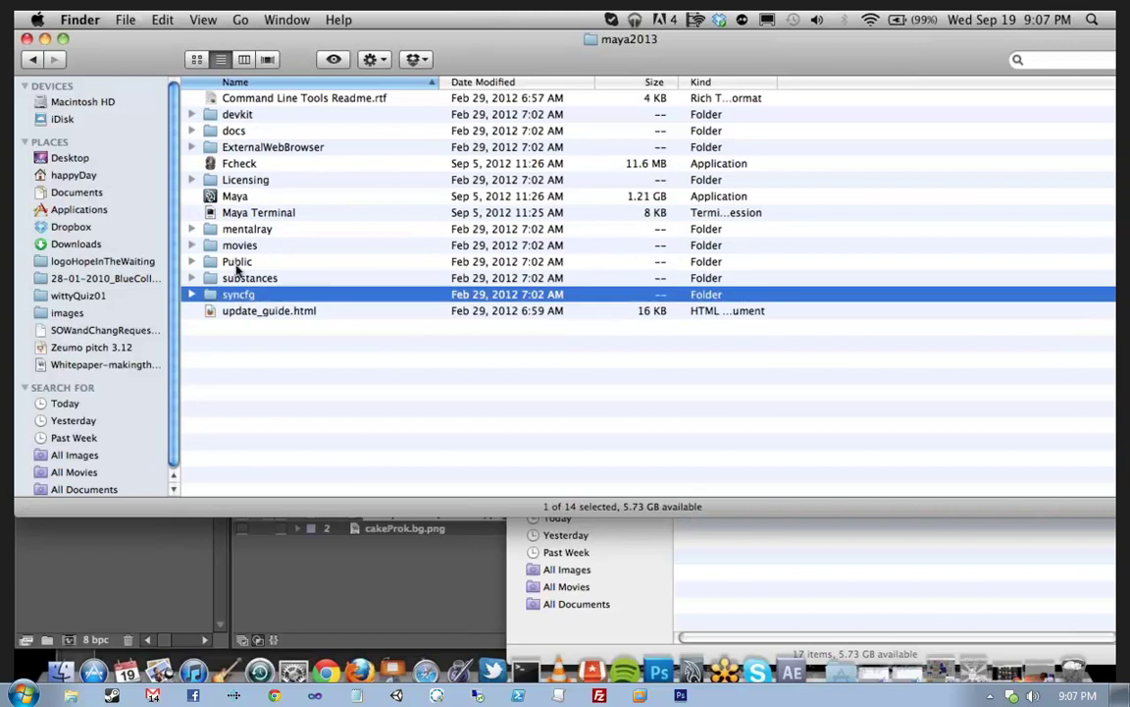
key("c")
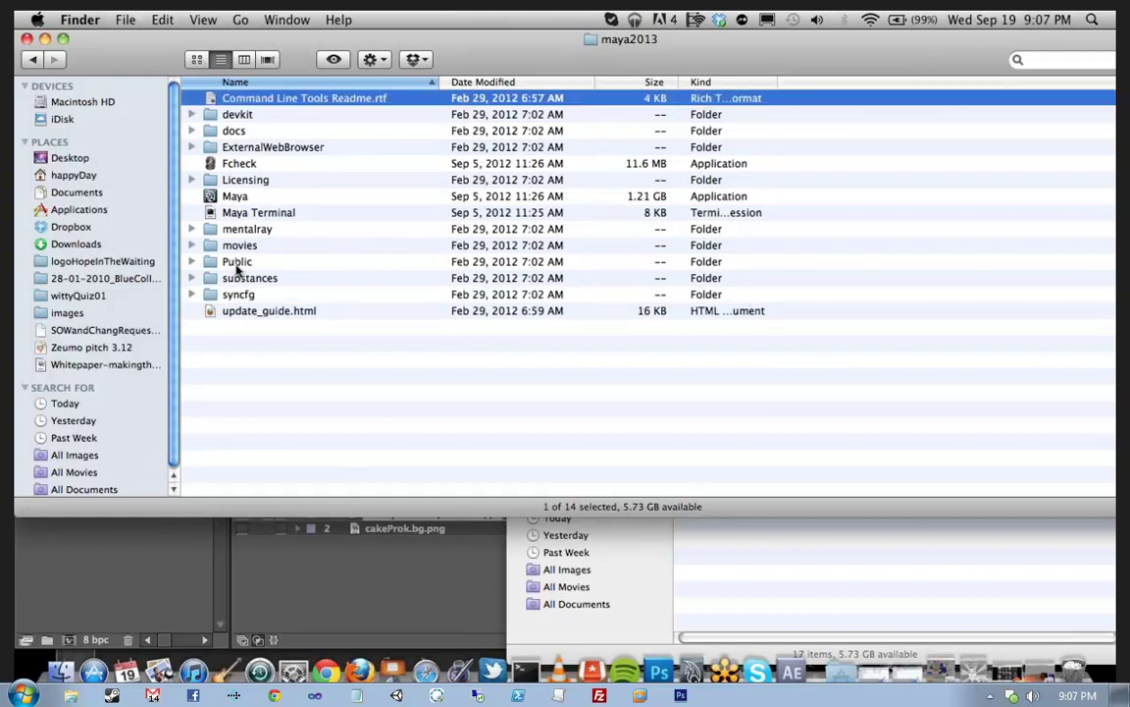
right_click(241, 199)
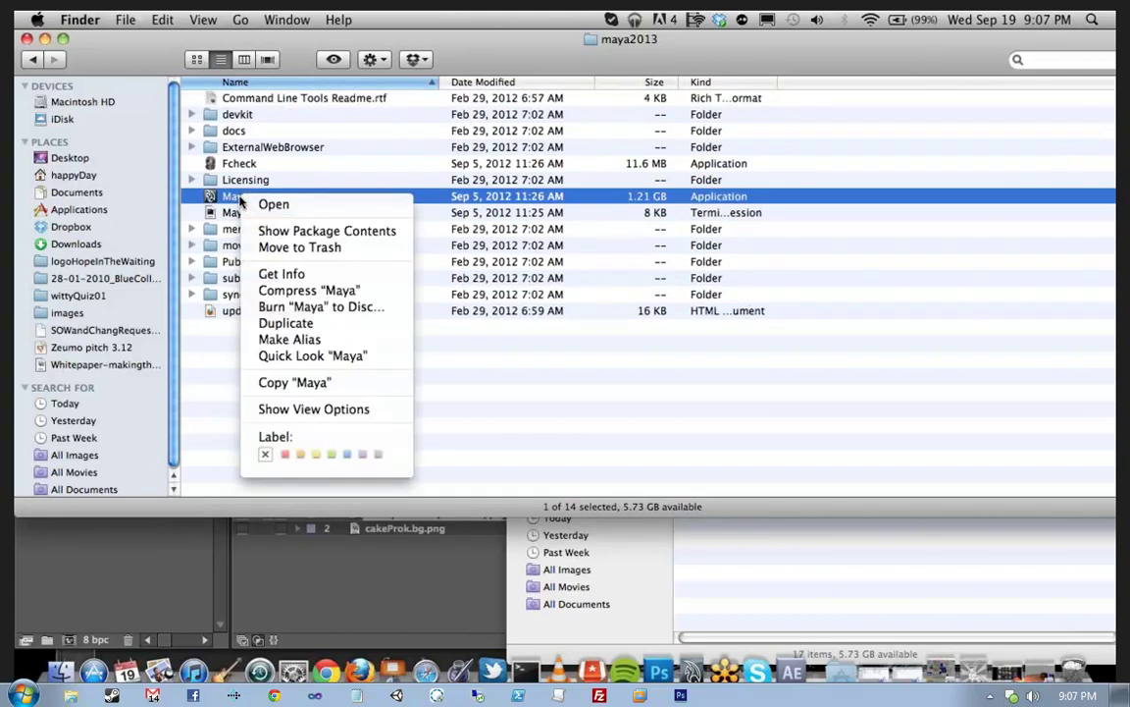
left_click(277, 230)
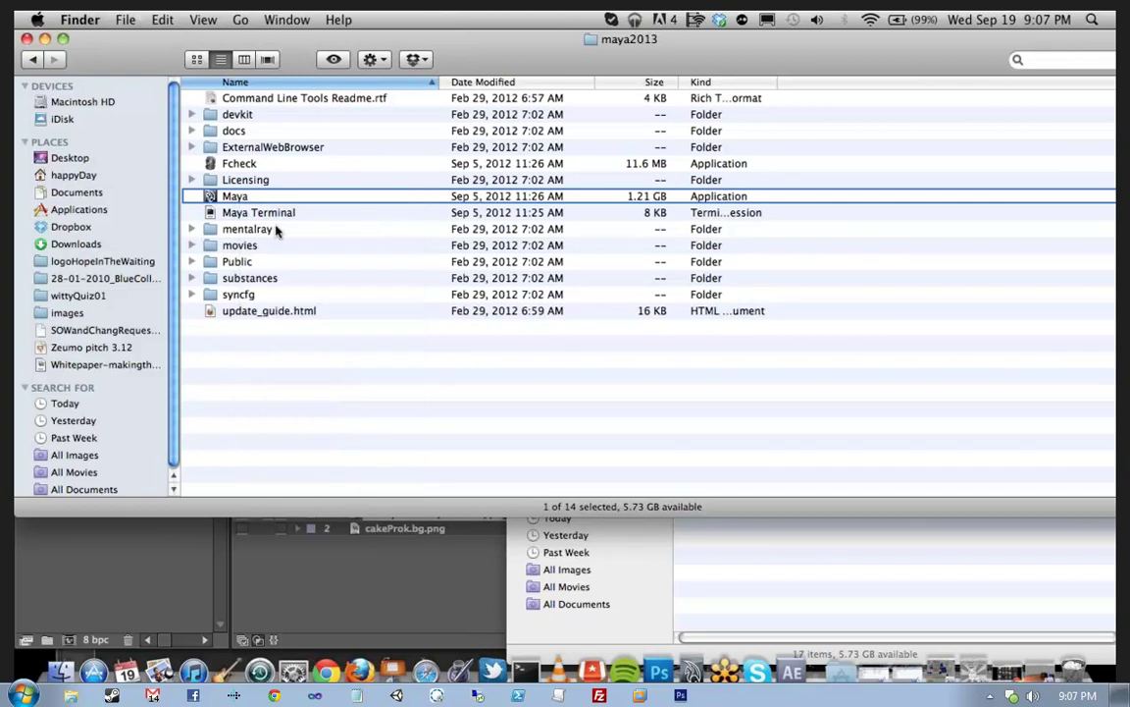
double_click(293, 120)
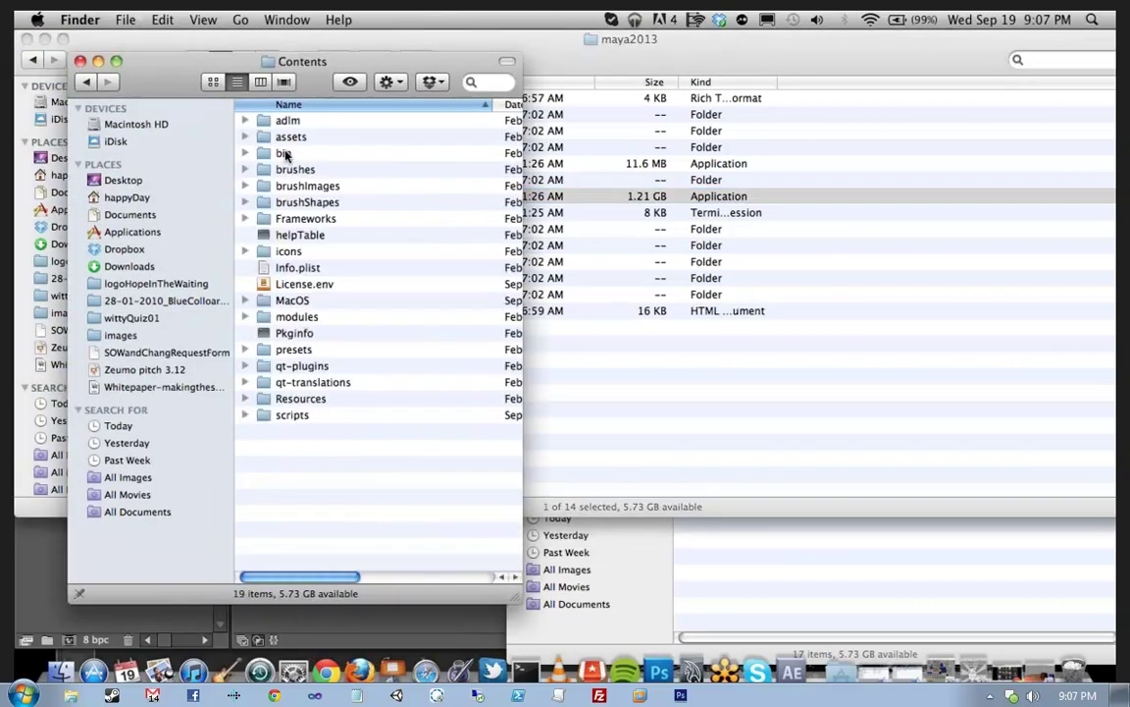
double_click(286, 154)
left_click(294, 251)
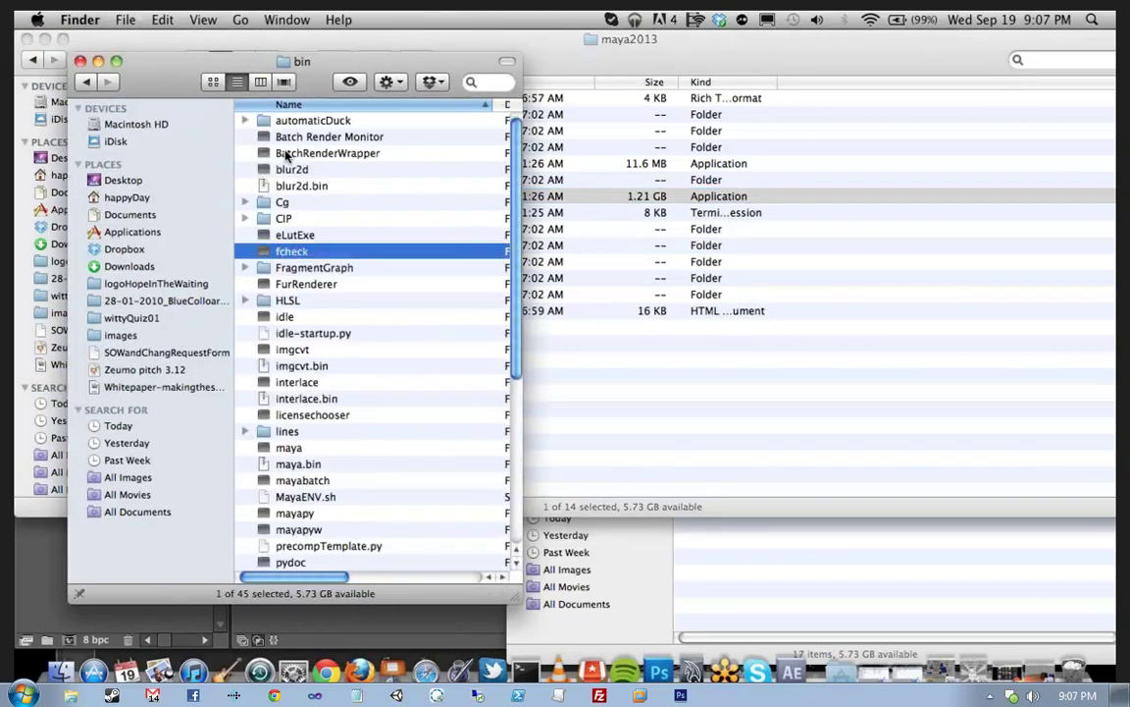
Step: Launch fcheck and move the Finder and Terminal windows out of the way
double_click(292, 251)
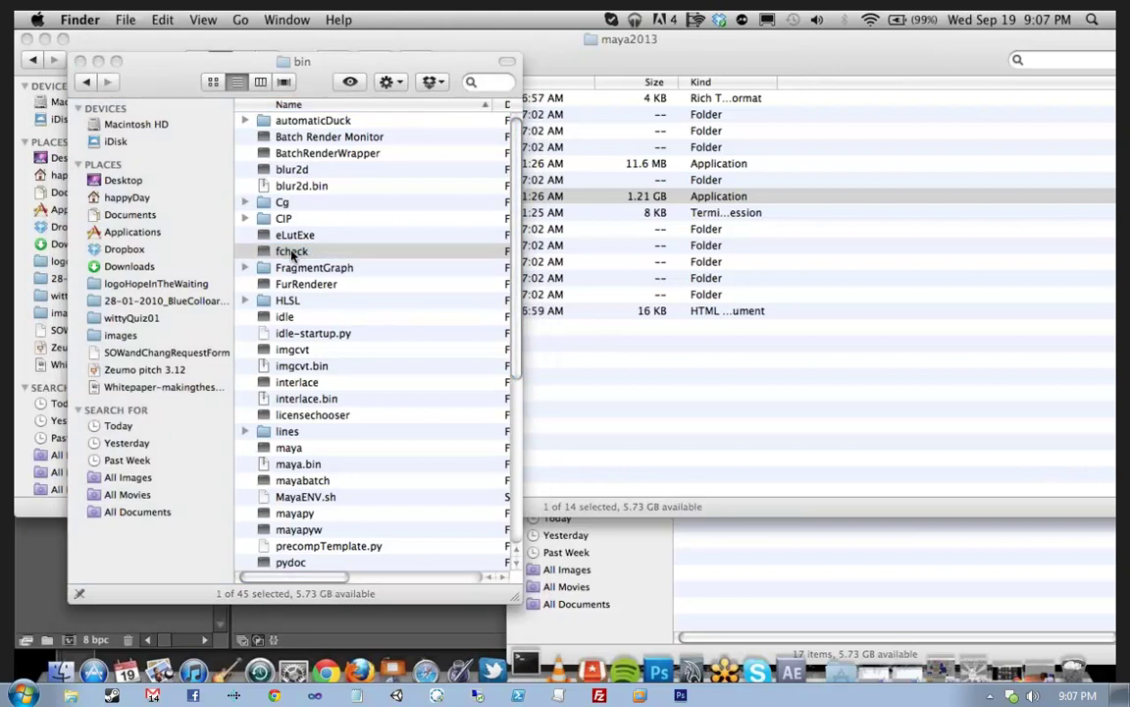
left_click(99, 62)
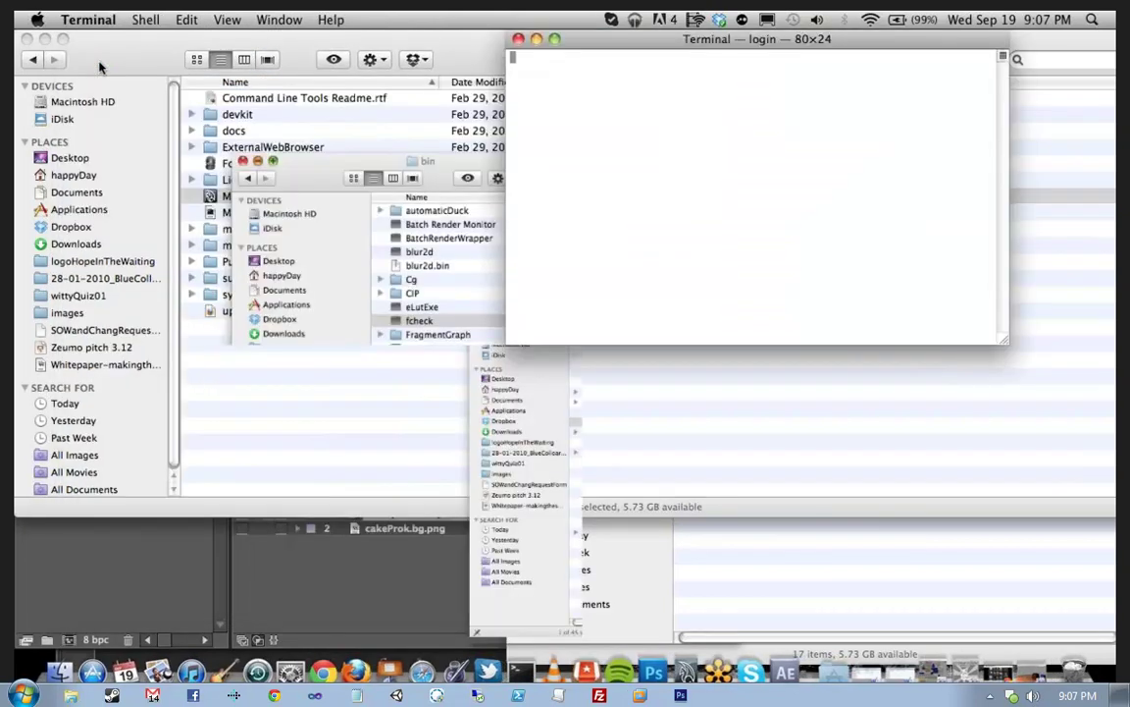
left_click_drag(638, 49, 248, 306)
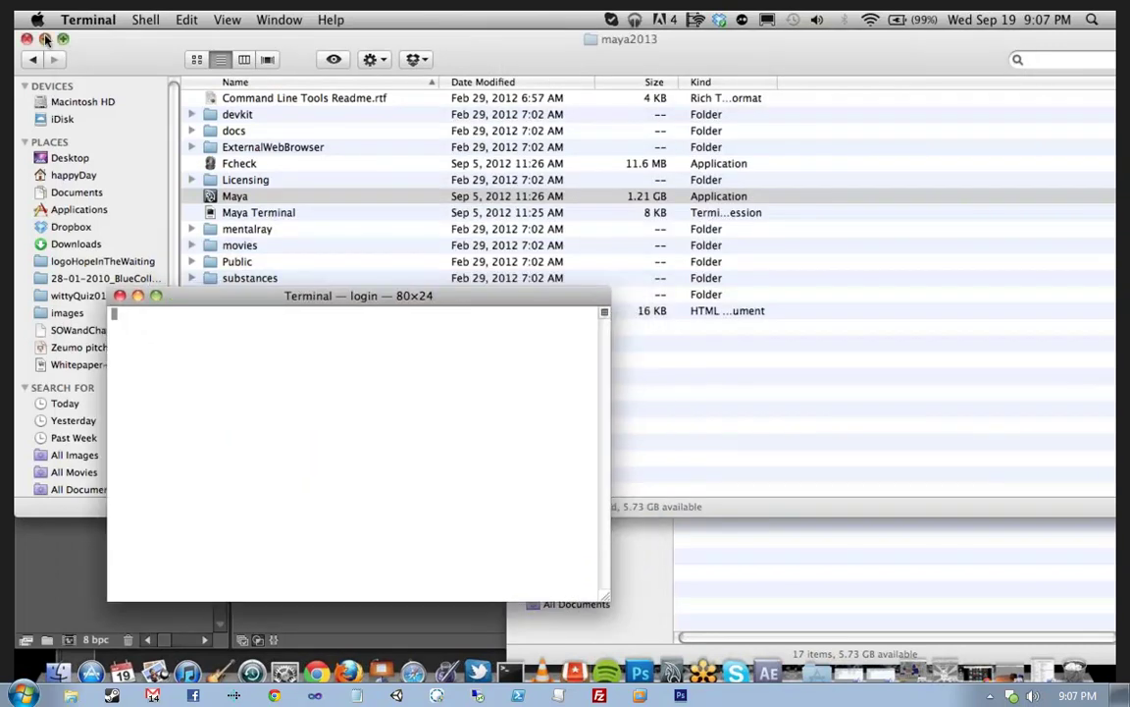
left_click(45, 40)
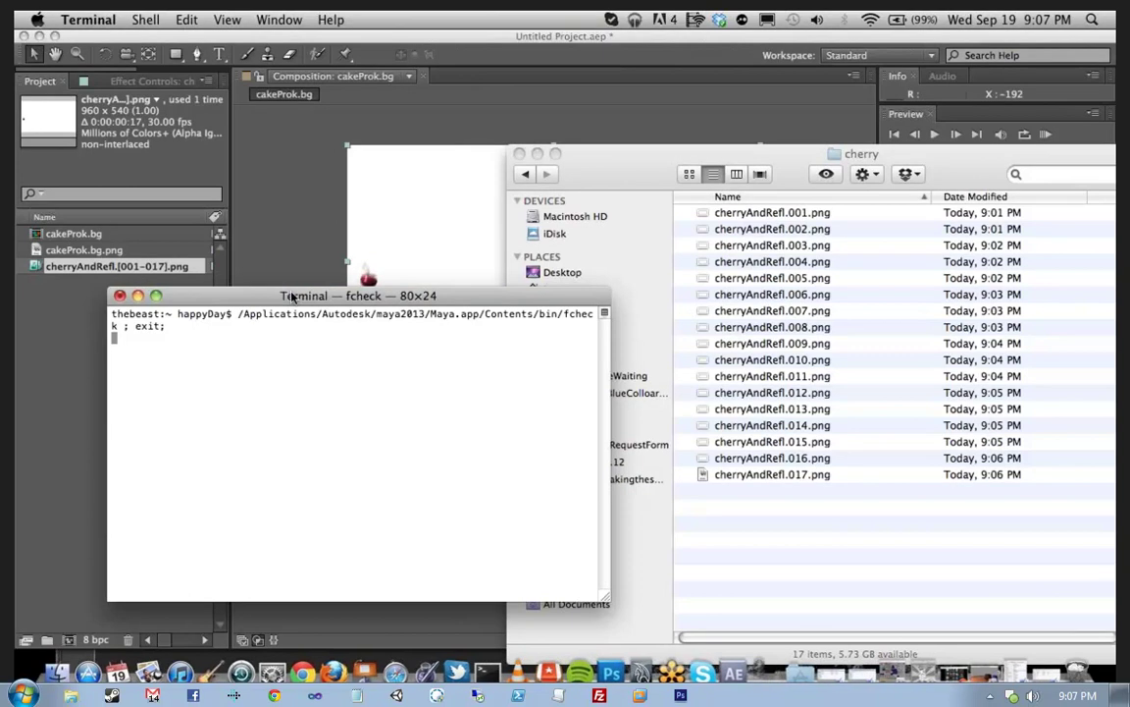
left_click_drag(292, 299, 205, 414)
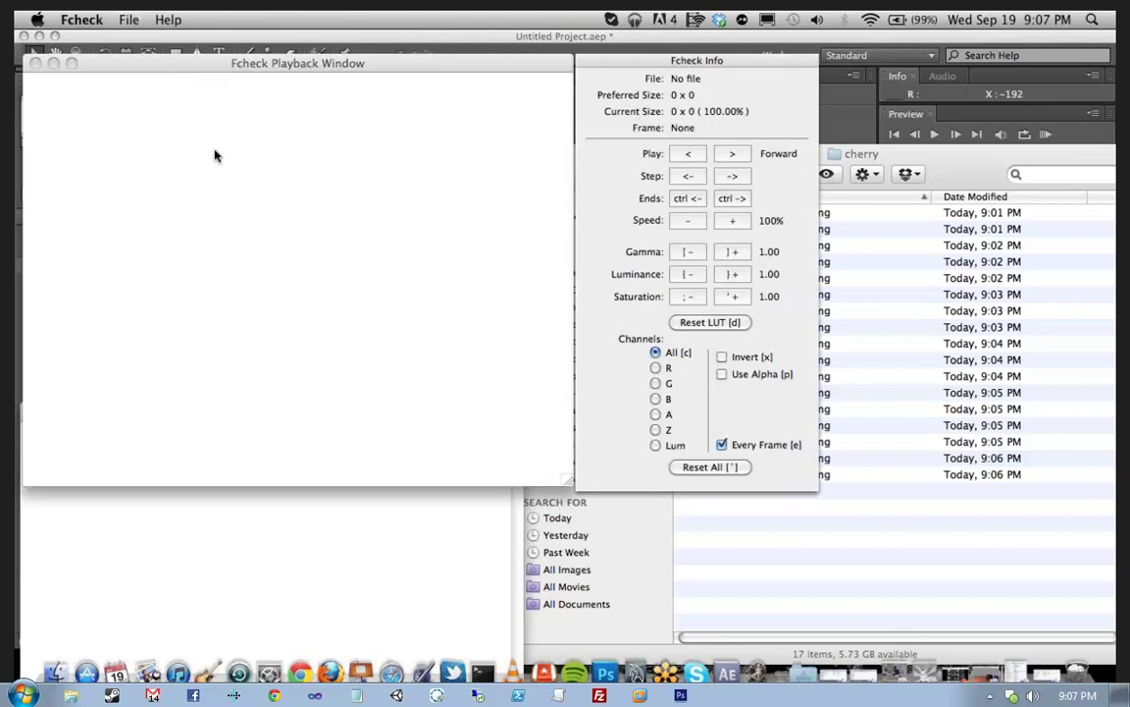
Step: In Fcheck's Open Sequence dialog, browse to Desktop/MayaClass/Thursday_Maya101/images/cherry
left_click(128, 19)
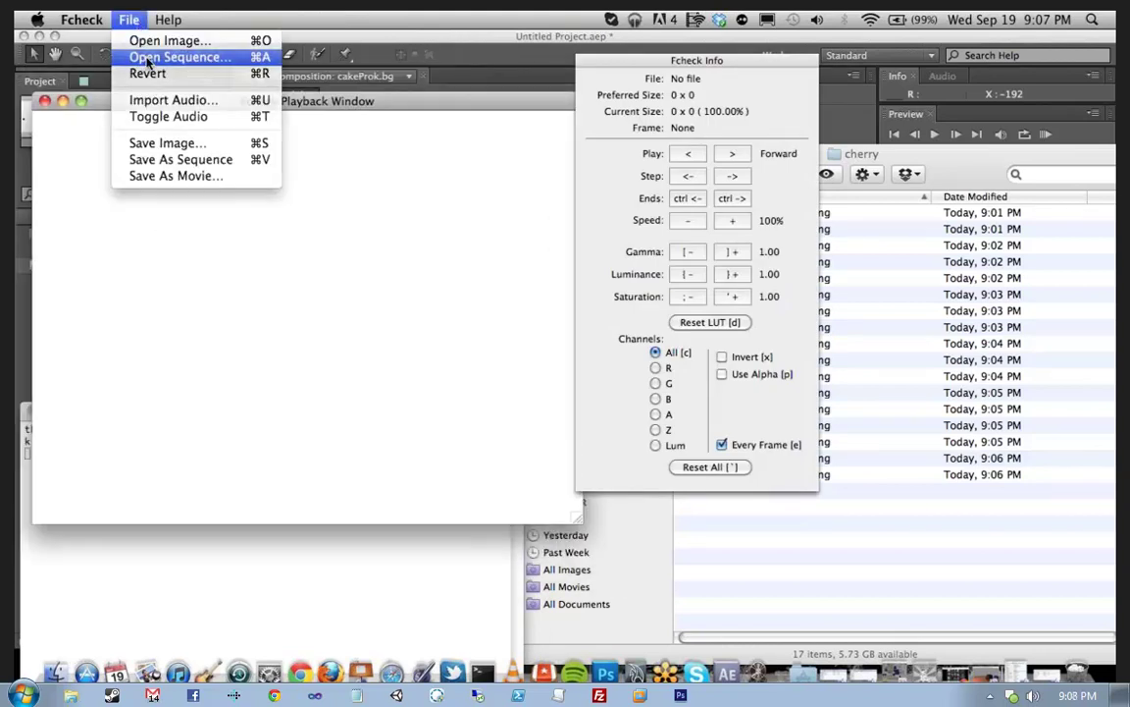
left_click(148, 58)
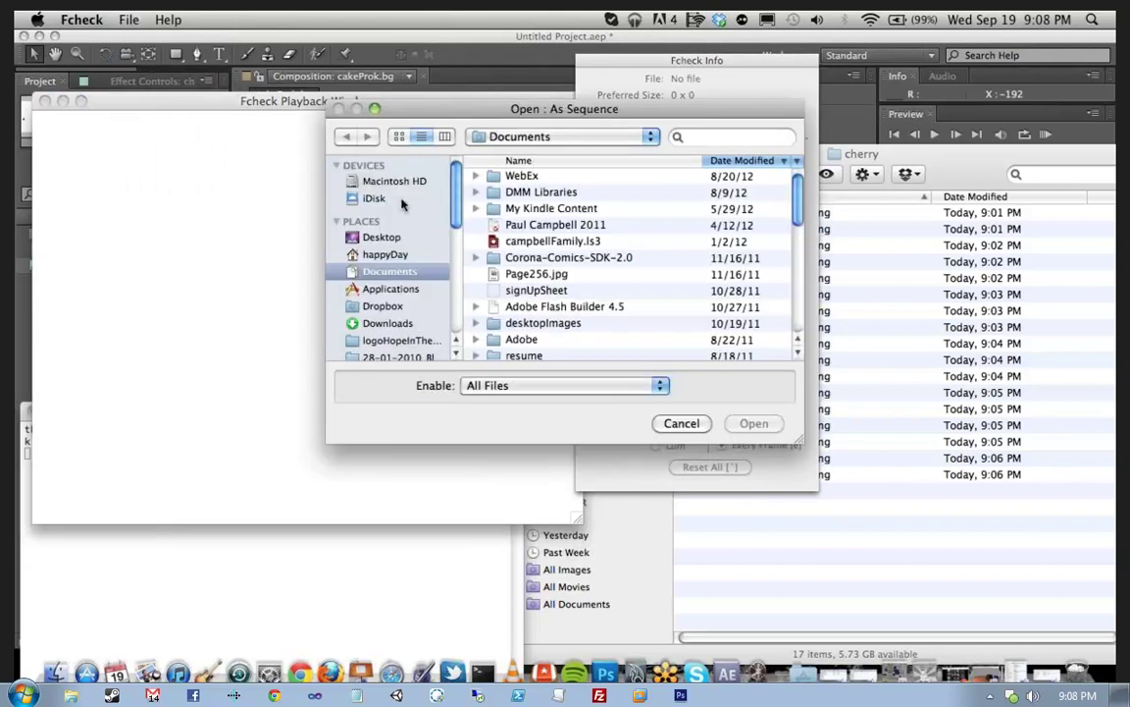
left_click(396, 256)
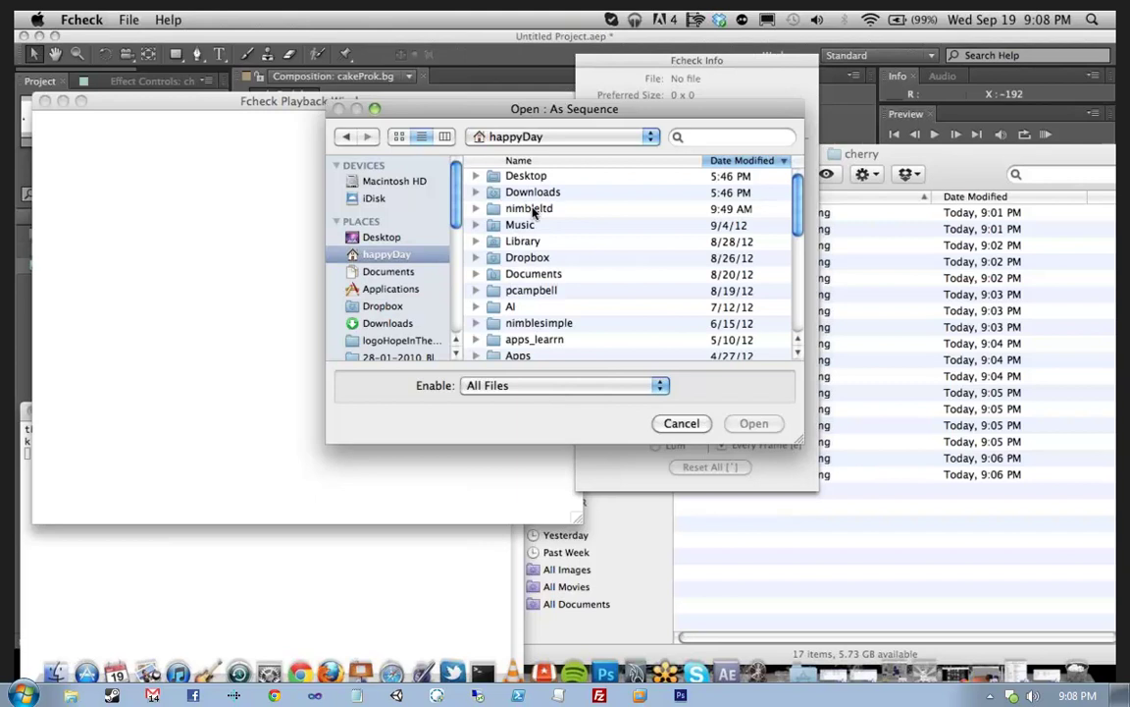
left_click(535, 209)
double_click(532, 178)
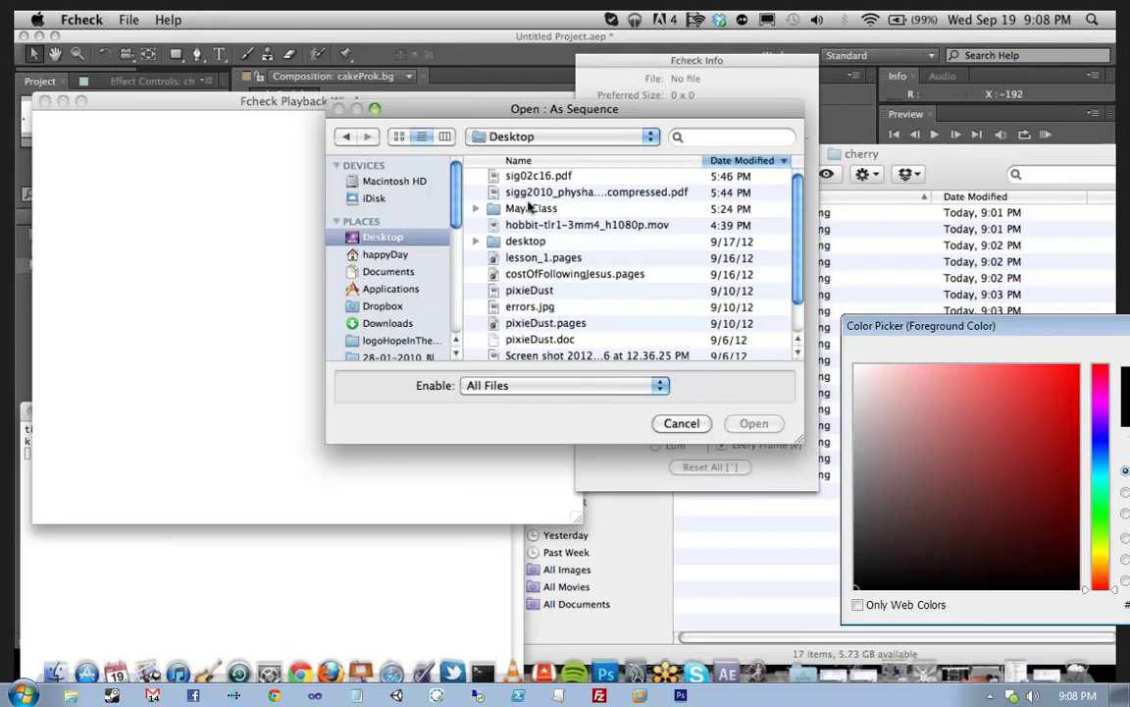
double_click(530, 208)
double_click(525, 208)
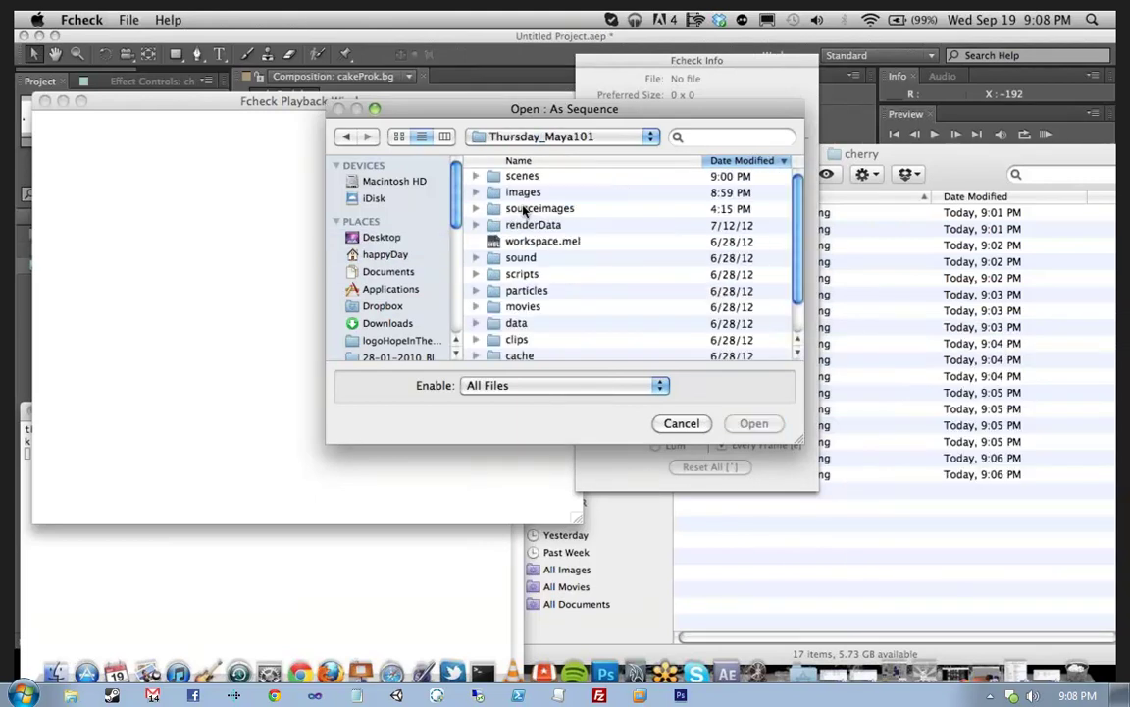
double_click(523, 192)
double_click(523, 177)
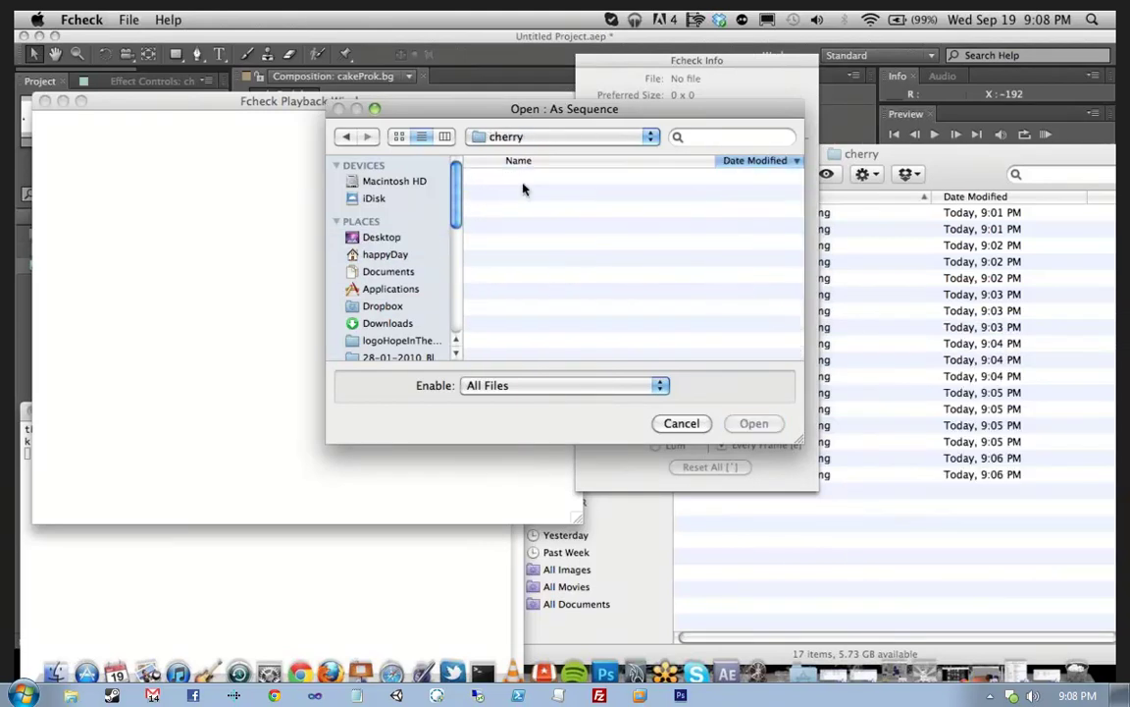
Step: Load the sequence starting at cherryAndRefl.001.png, then return to After Effects
scroll(538, 255, "down", 3)
left_click(535, 356)
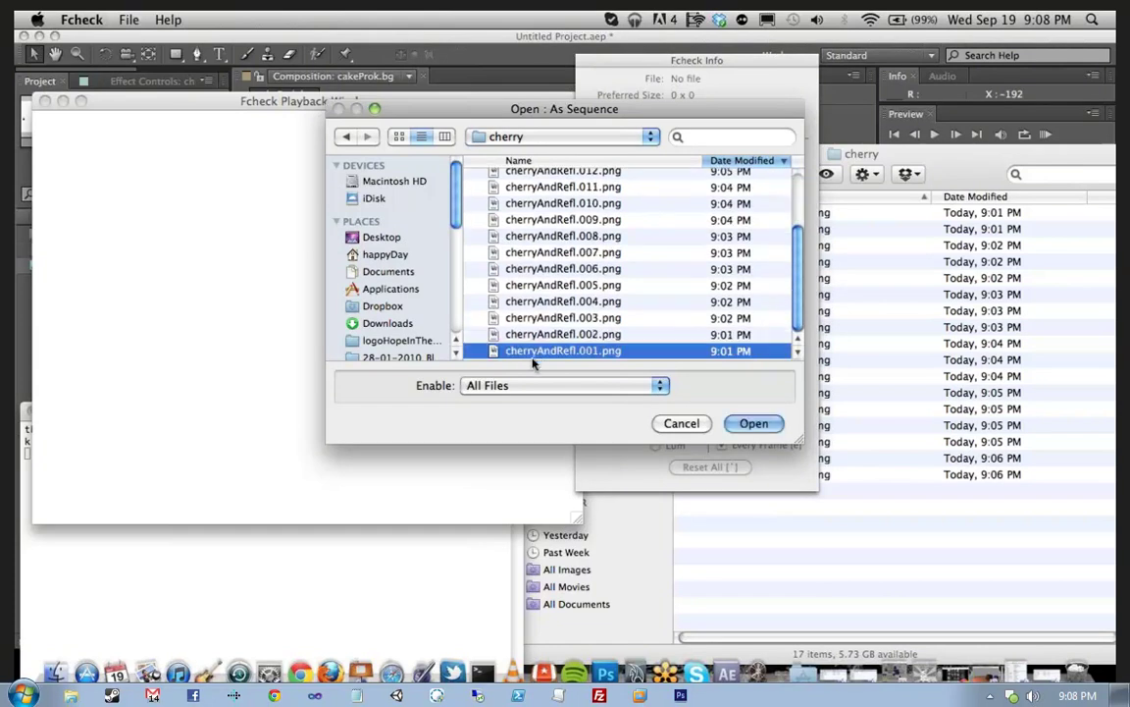
left_click(749, 423)
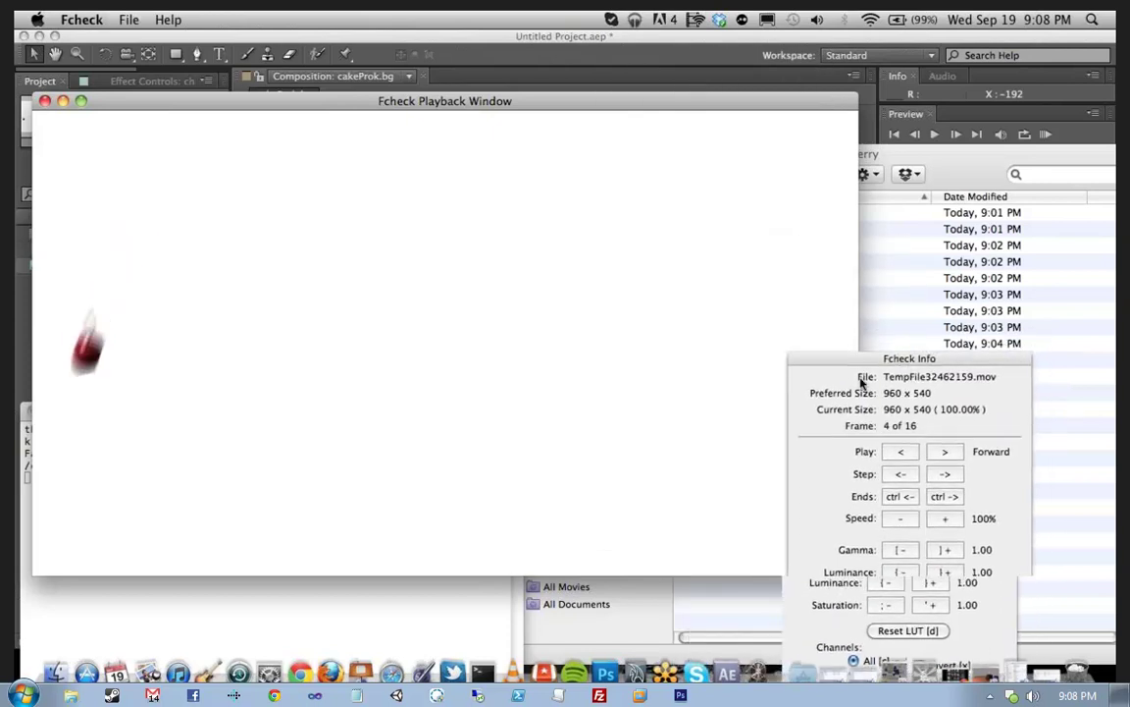
left_click(726, 675)
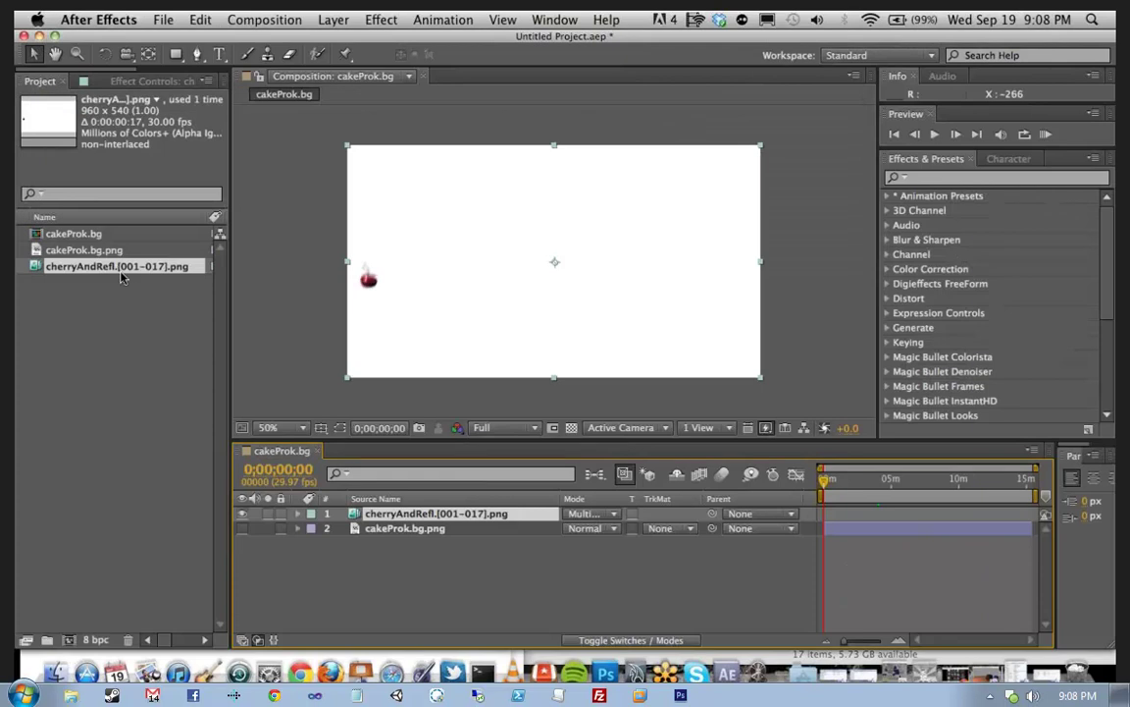
Step: Open the composition settings and close them without changes
left_click(109, 267)
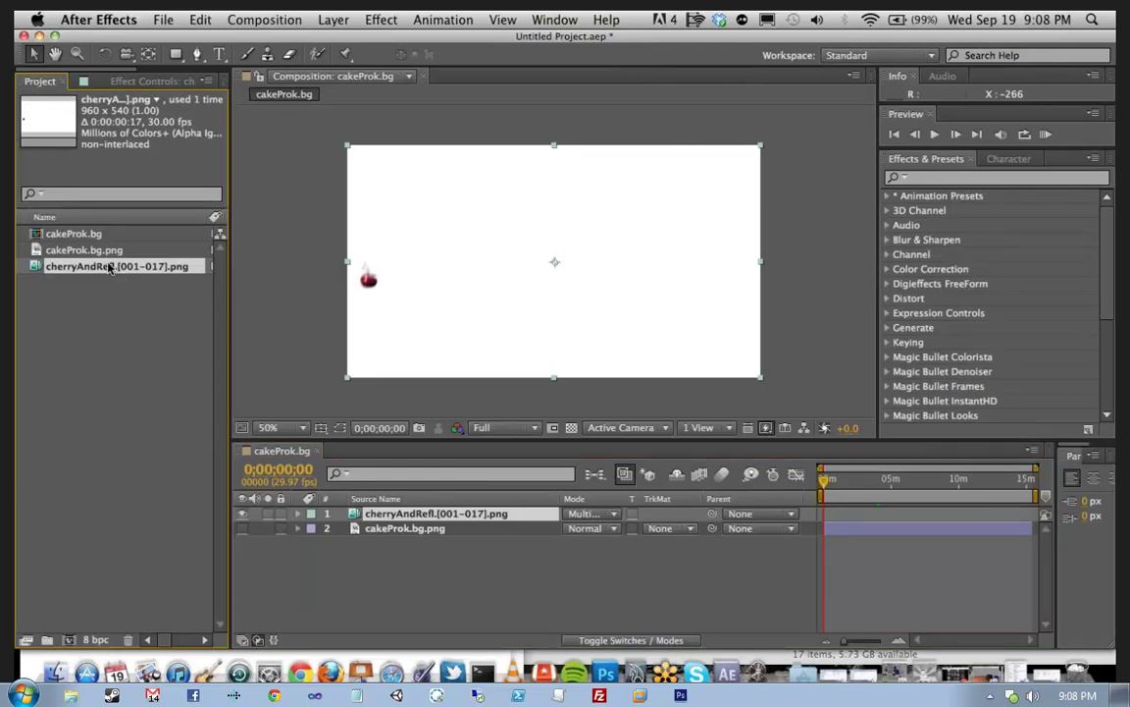
right_click(285, 559)
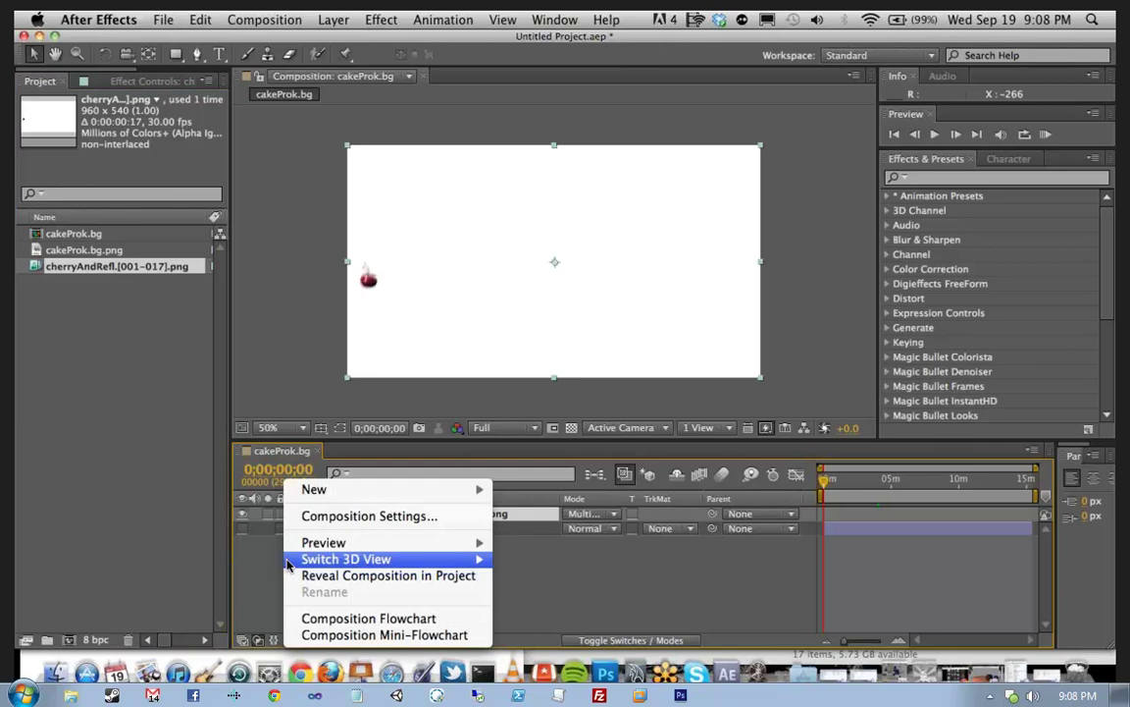
left_click(348, 518)
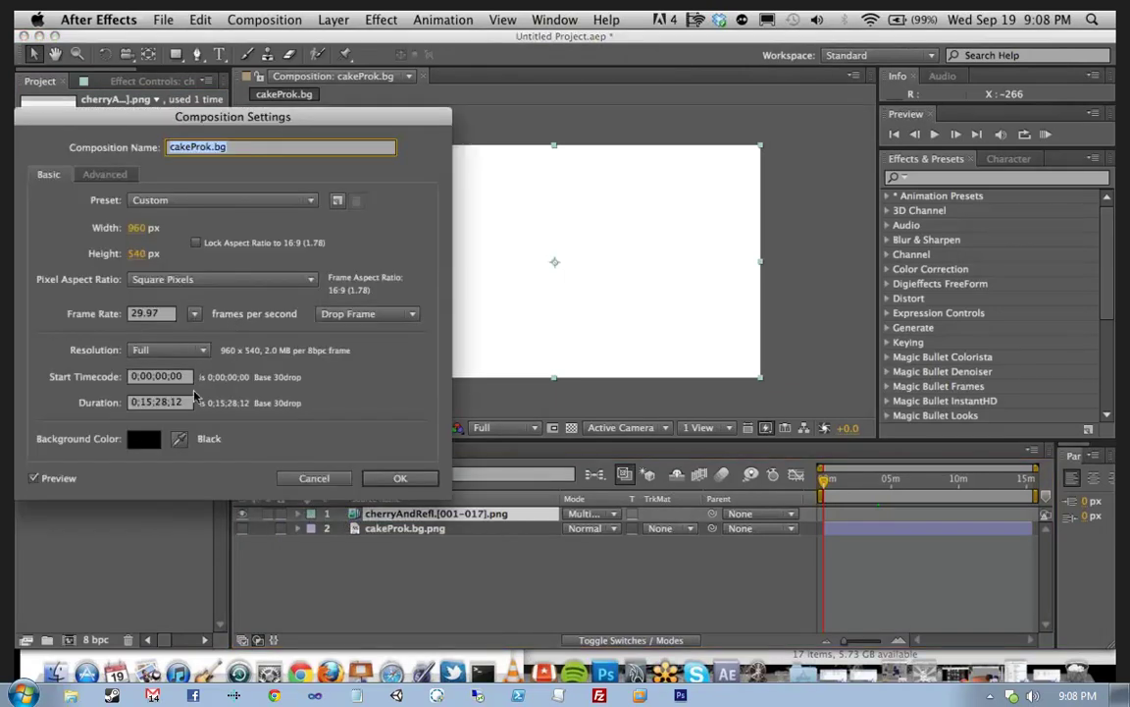
left_click(315, 478)
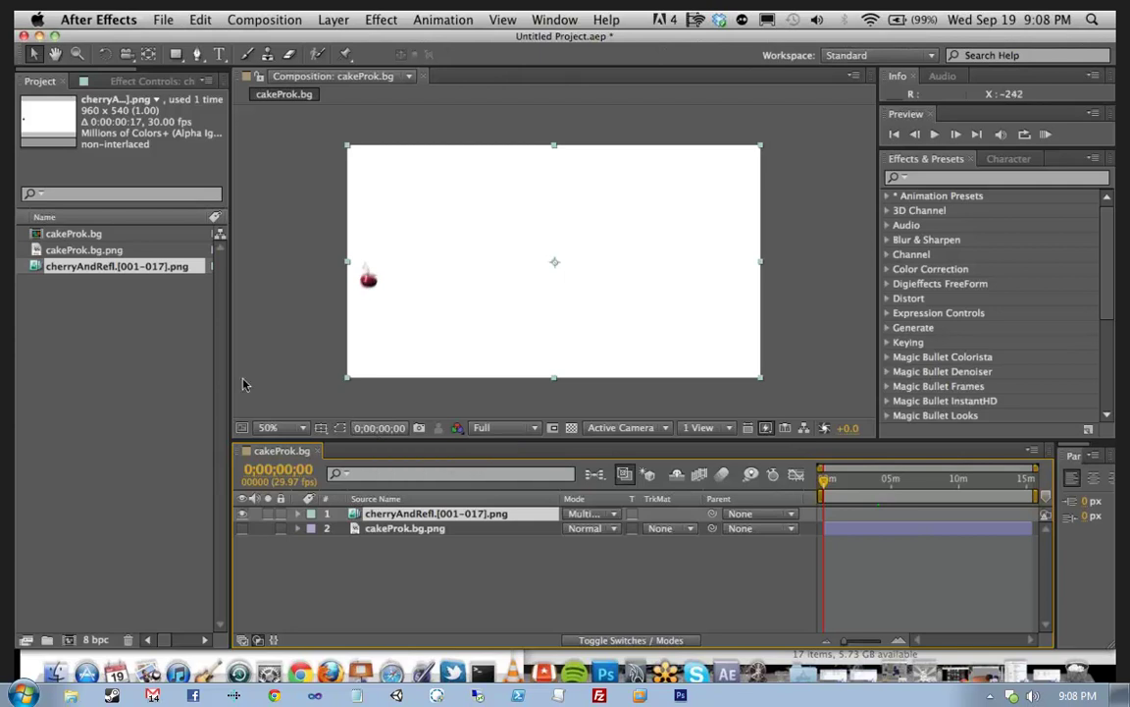
Step: Delete the cakeProk.bg composition from the Project panel and confirm the deletion
left_click(74, 233)
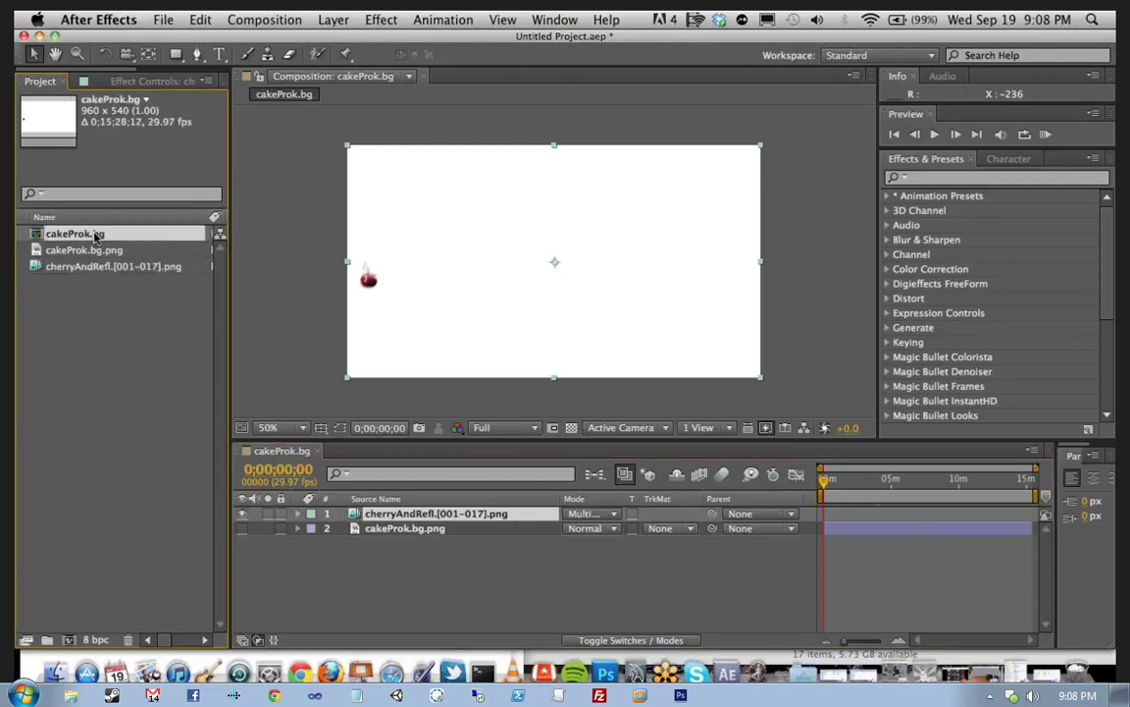
key("Delete")
key("Escape")
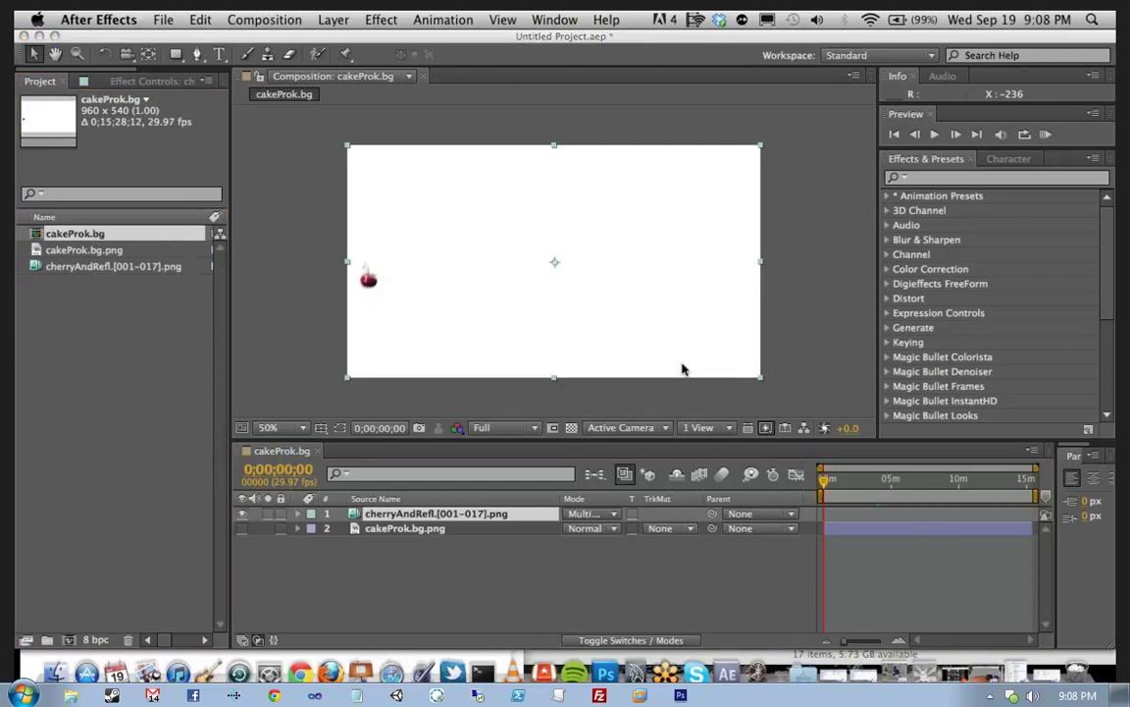
key("Delete")
key("Return")
left_click(130, 252)
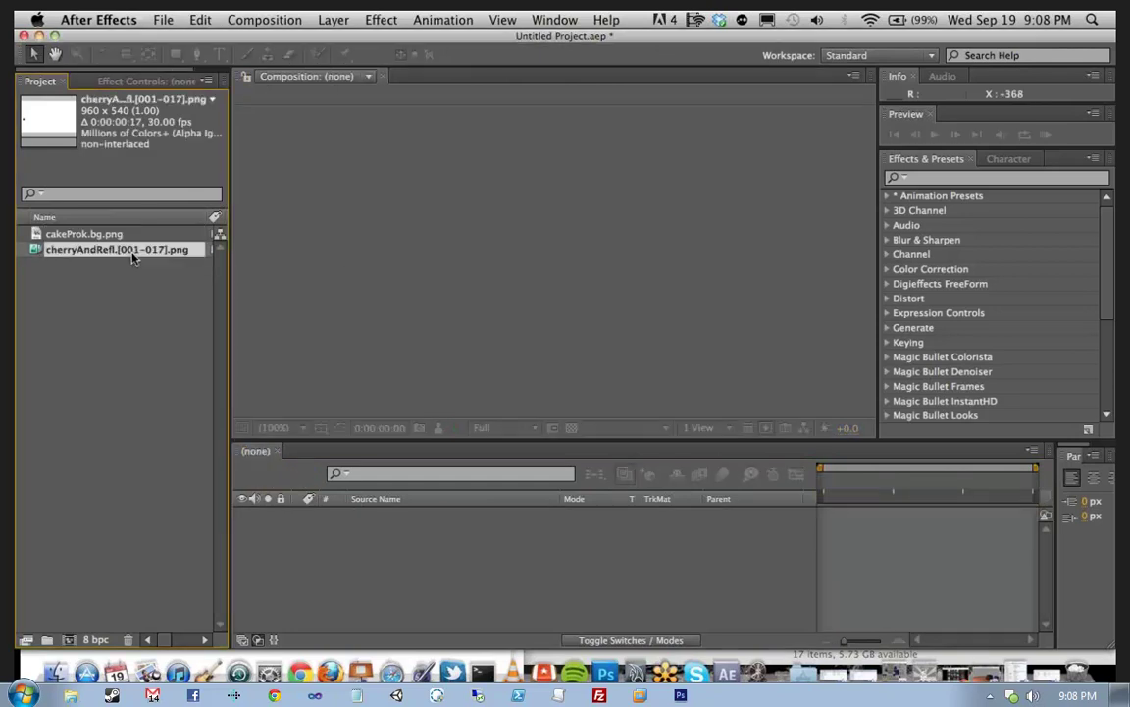
Step: Reload the cherry footage, make a composition from it over cakeProk.bg.png, blending in Multiply
right_click(133, 257)
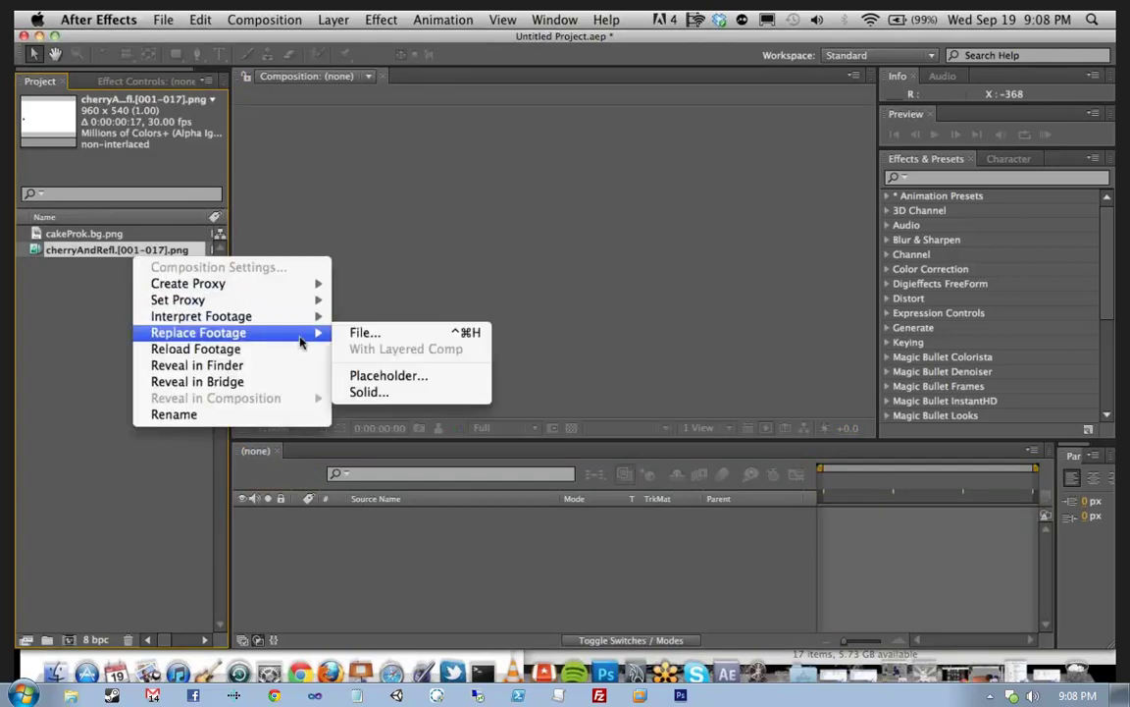
left_click(304, 351)
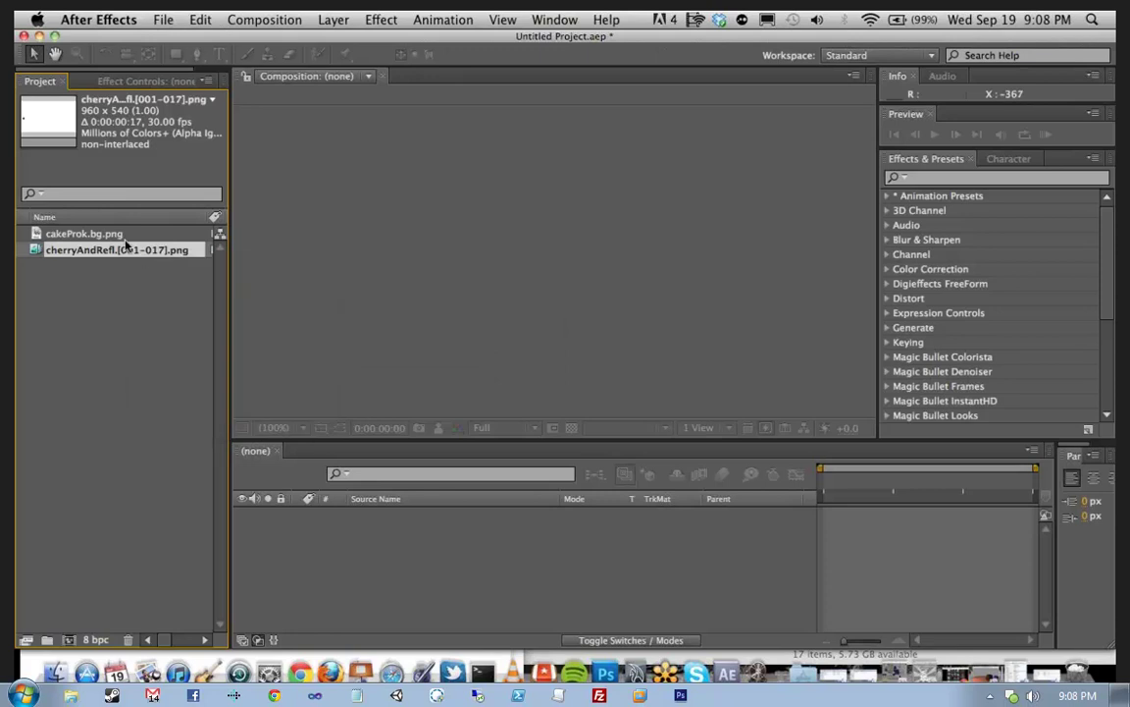
left_click_drag(115, 252, 72, 640)
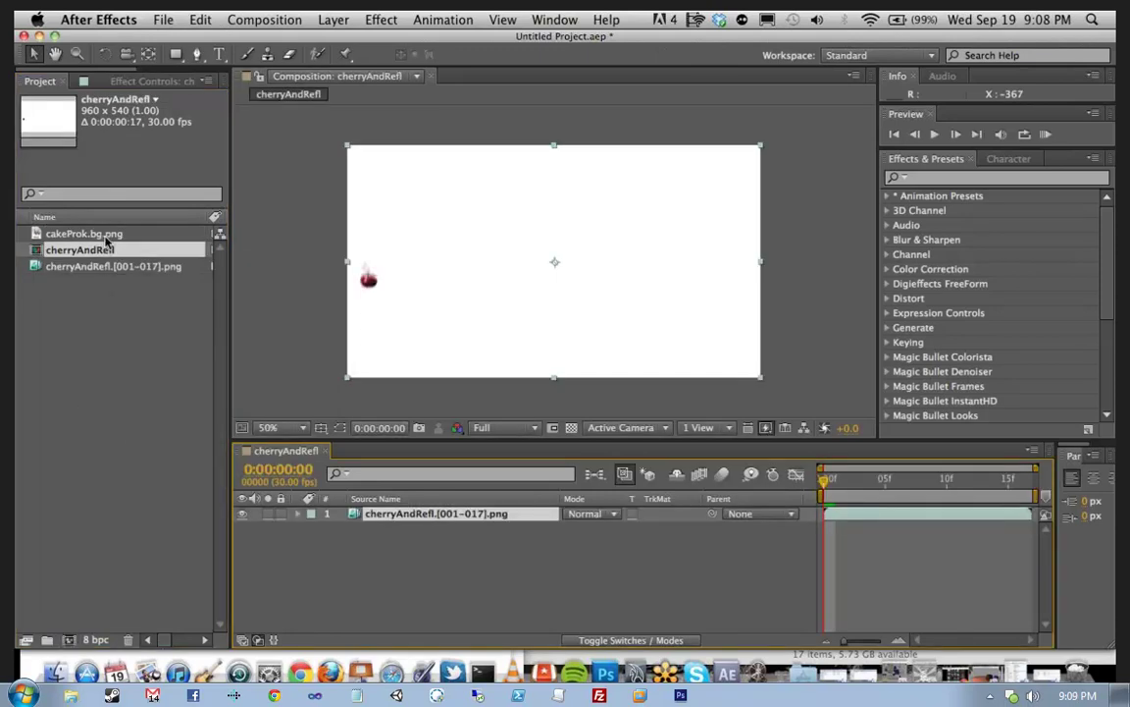
left_click_drag(110, 241, 303, 540)
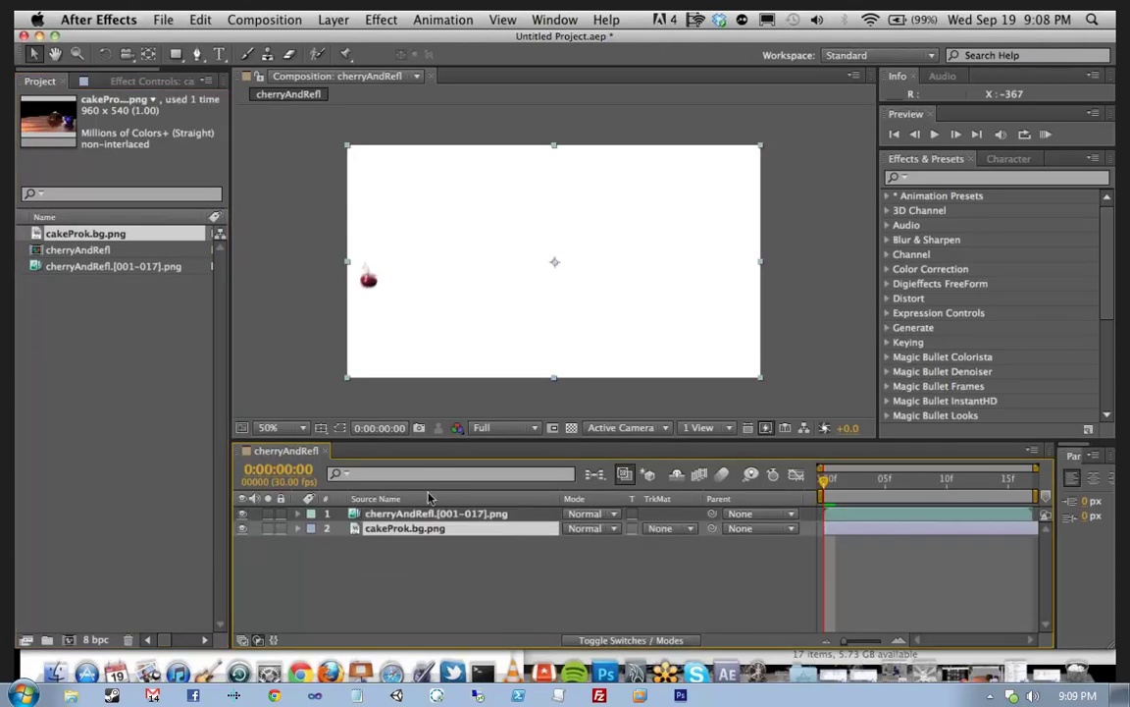
left_click(587, 528)
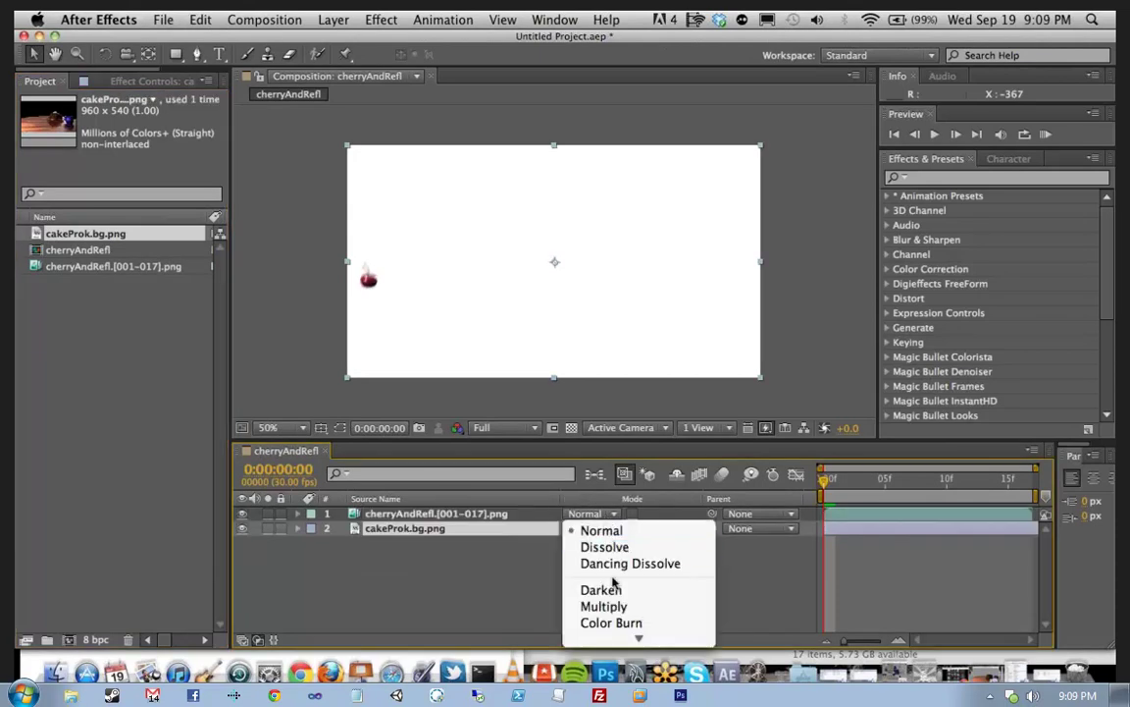
left_click(603, 606)
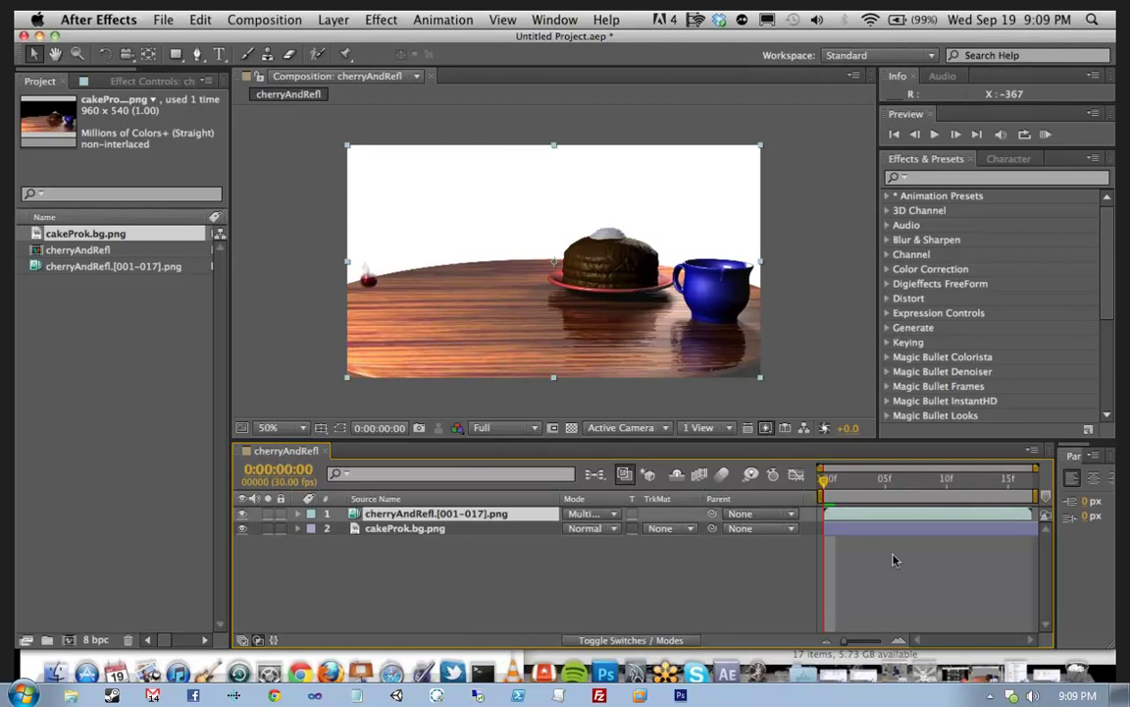
Step: Attempt a RAM preview and scrub the timeline, dismissing the PNG file errors
left_click(1046, 135)
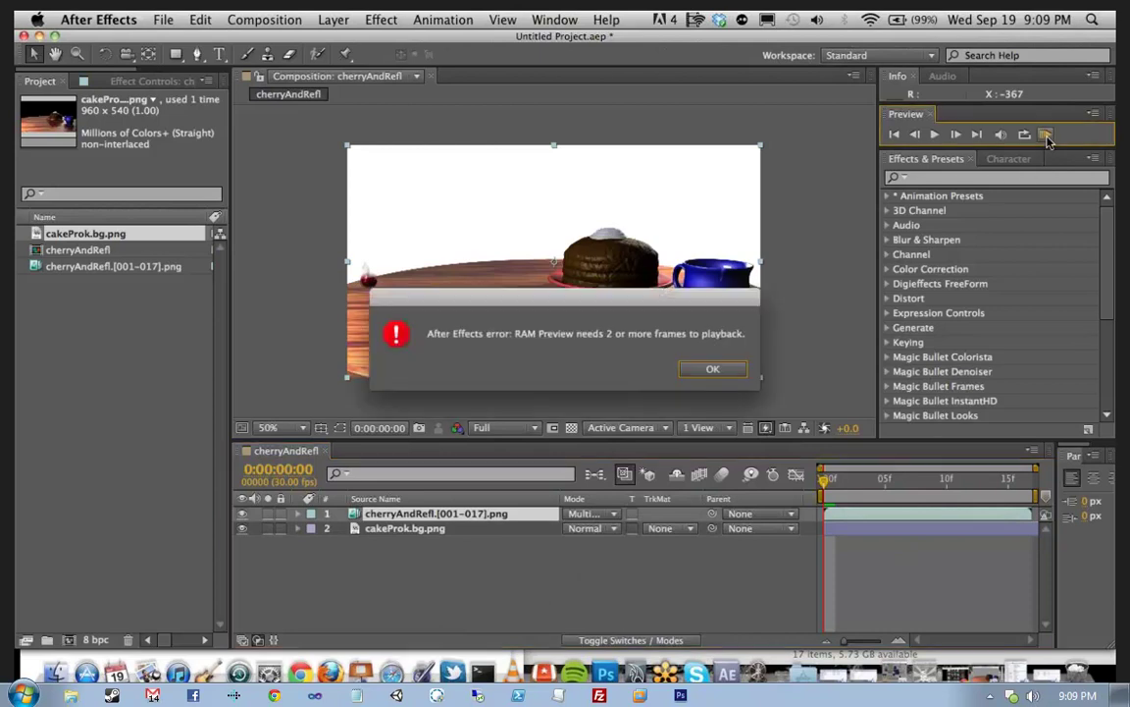
left_click(697, 372)
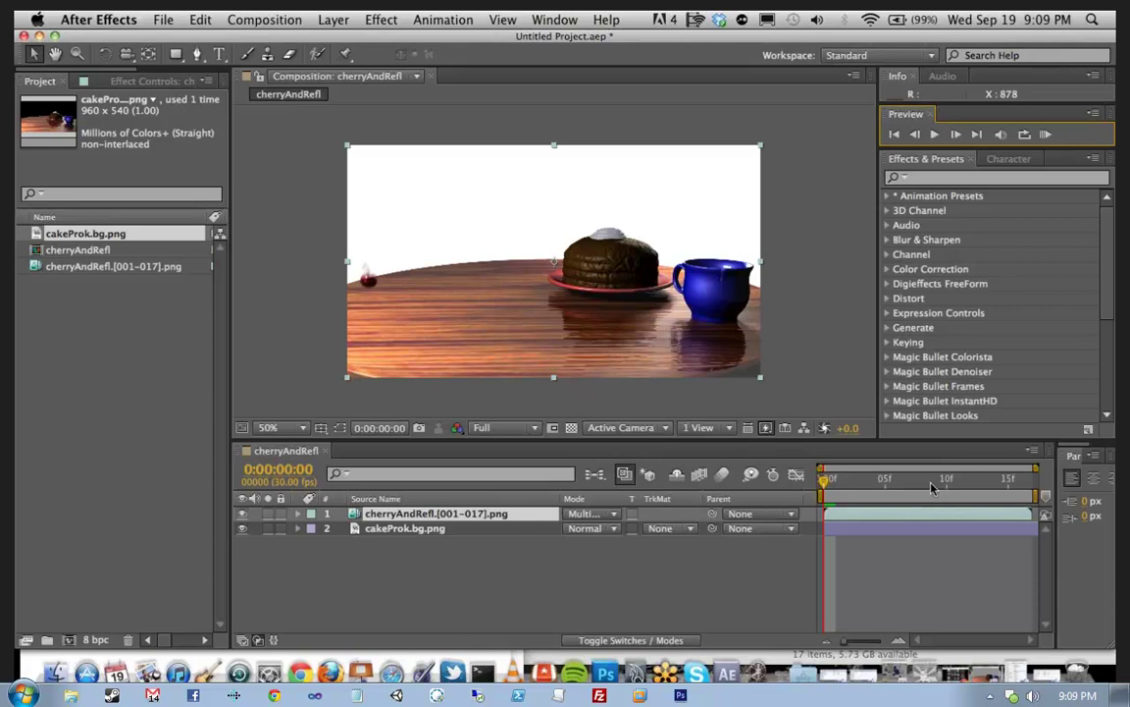
left_click_drag(829, 481, 1029, 477)
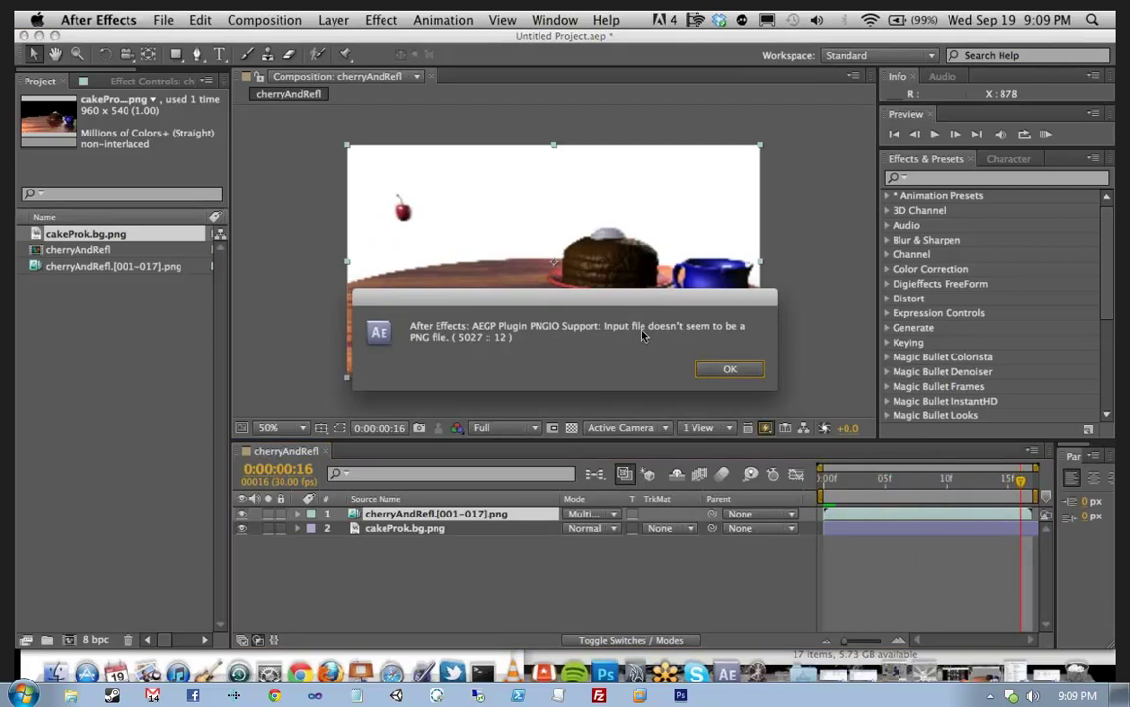
left_click(715, 370)
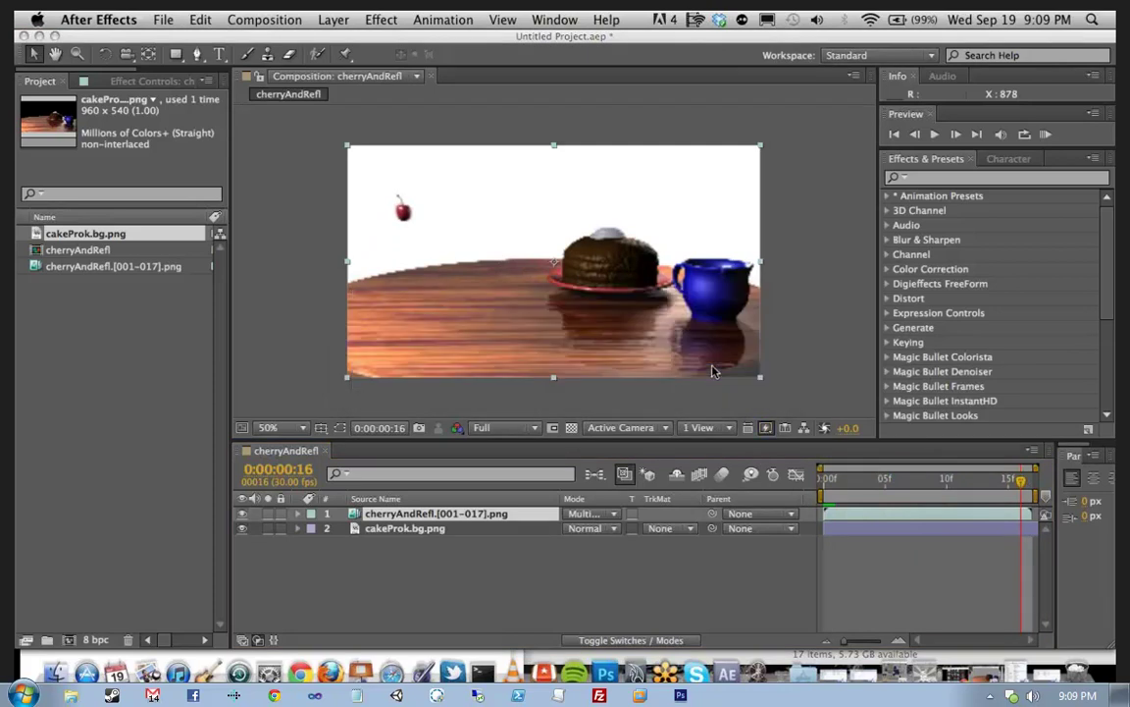
left_click(726, 369)
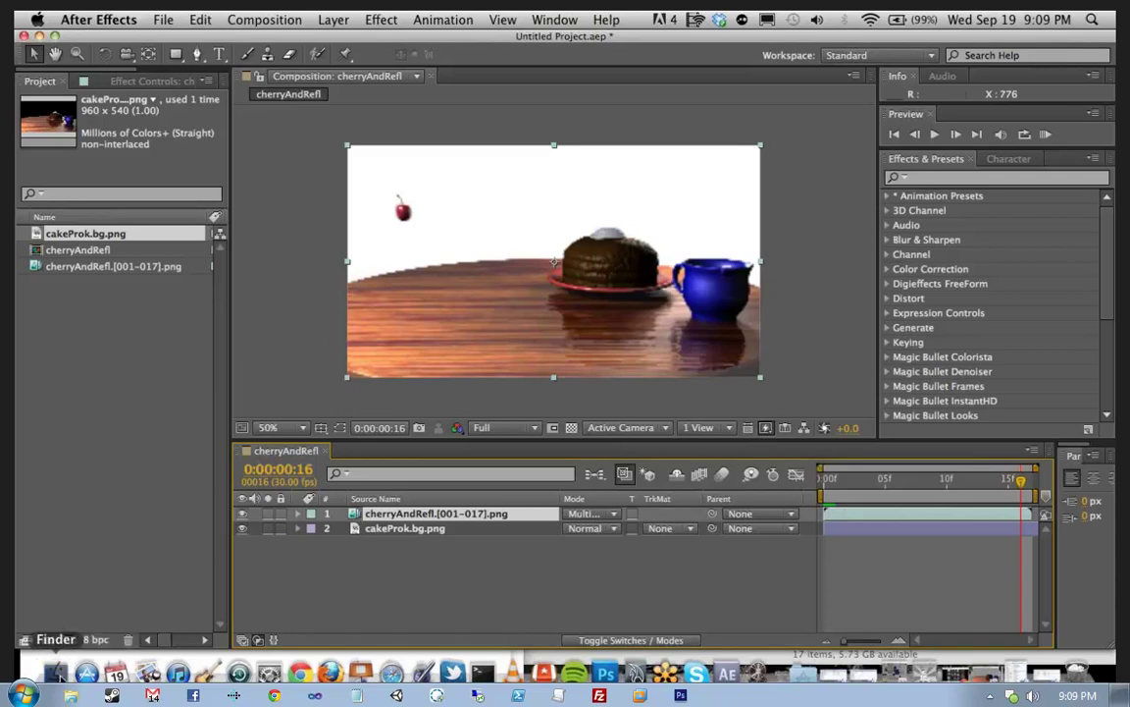
Step: Move cherryAndRefl.017.png from the cherry folder to the Trash and return to After Effects
left_click(57, 673)
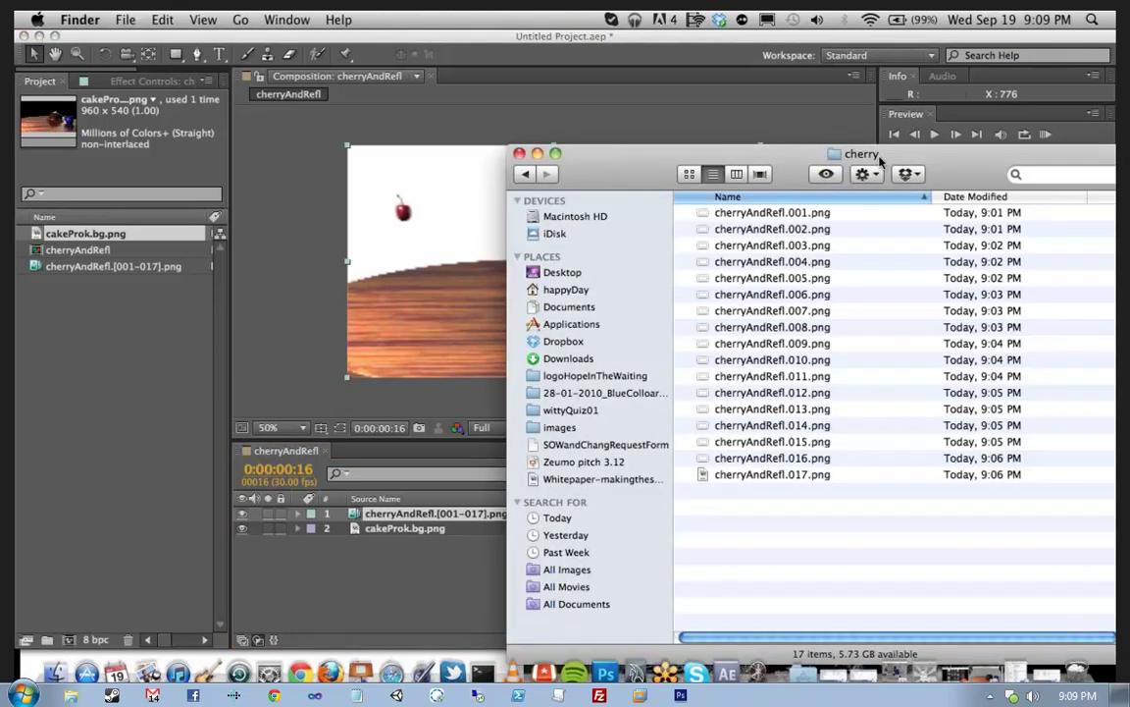
left_click_drag(880, 157, 545, 77)
left_click(412, 394)
right_click(456, 395)
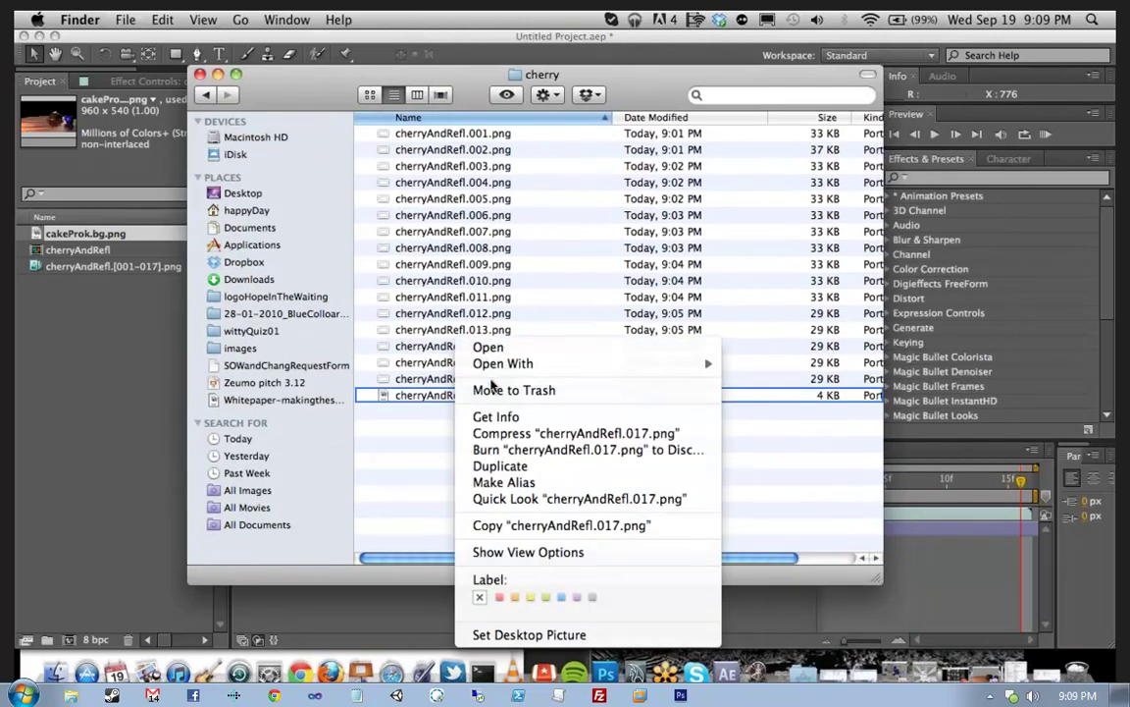
left_click(504, 398)
right_click(505, 395)
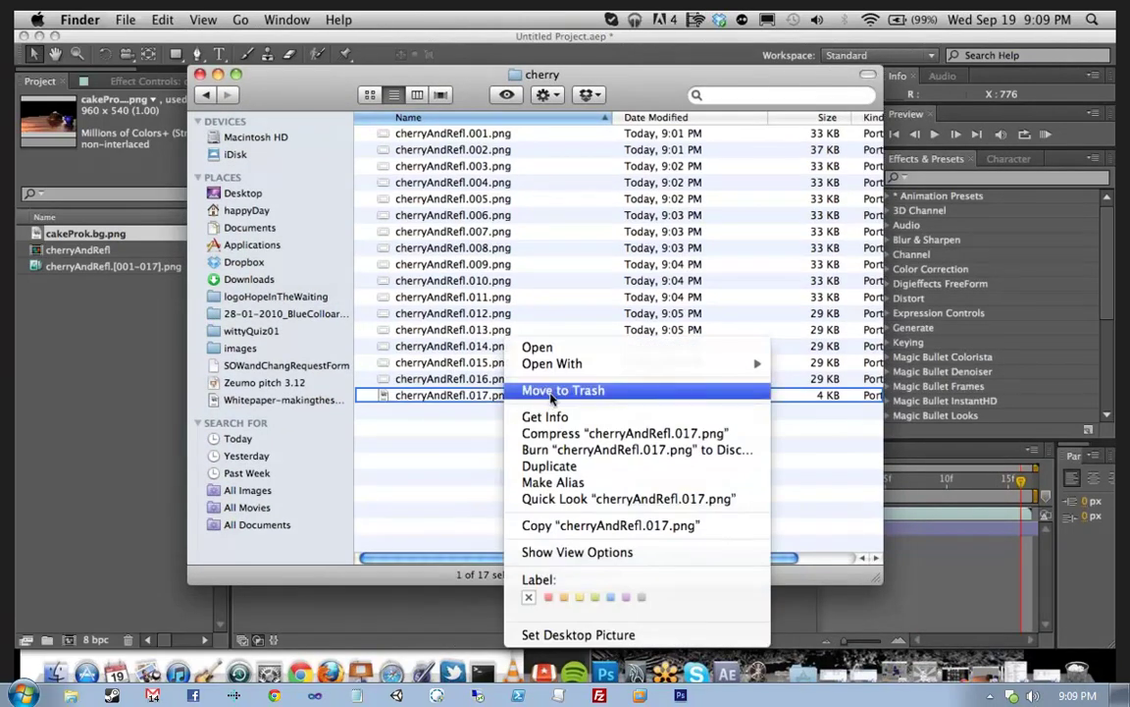
left_click(556, 390)
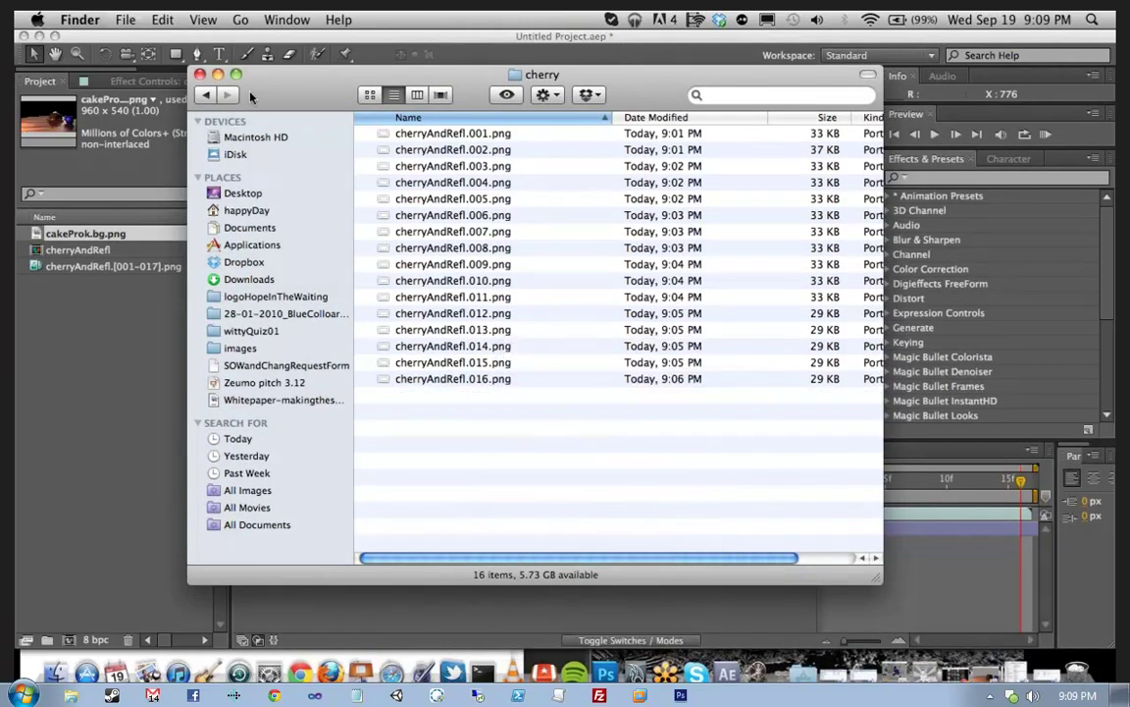
left_click(200, 74)
left_click(117, 238)
left_click(118, 267)
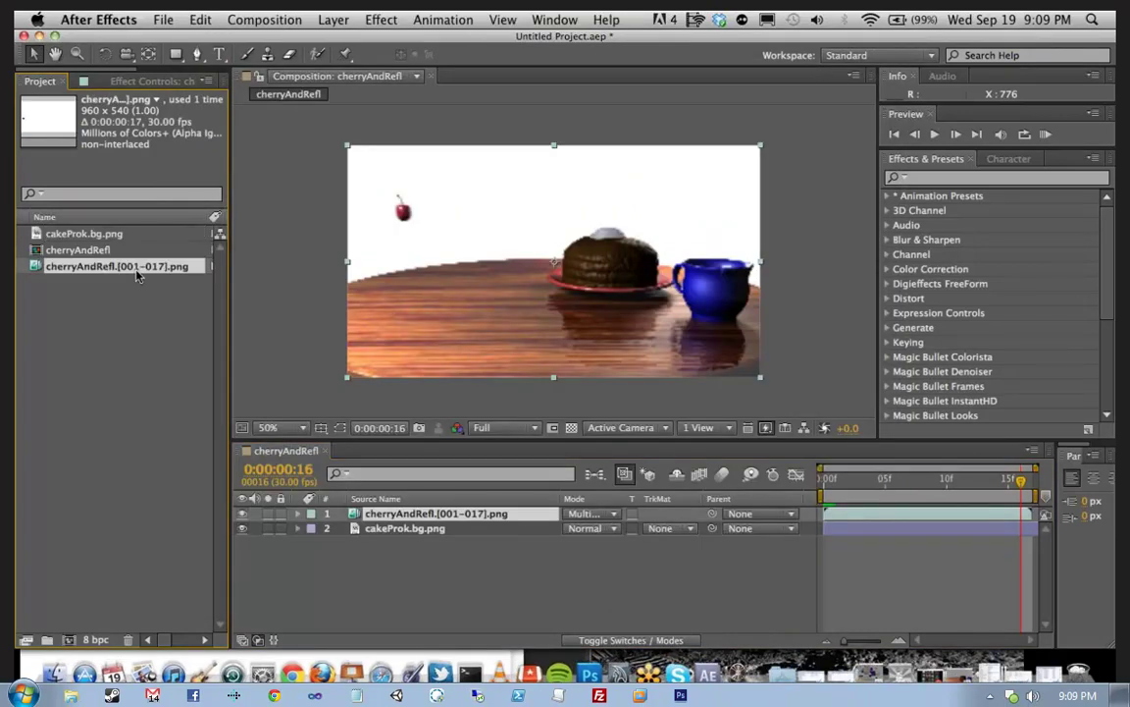
Step: Reload the cherry sequence as frames 001–016 and pull the Work Area End in slightly
right_click(137, 276)
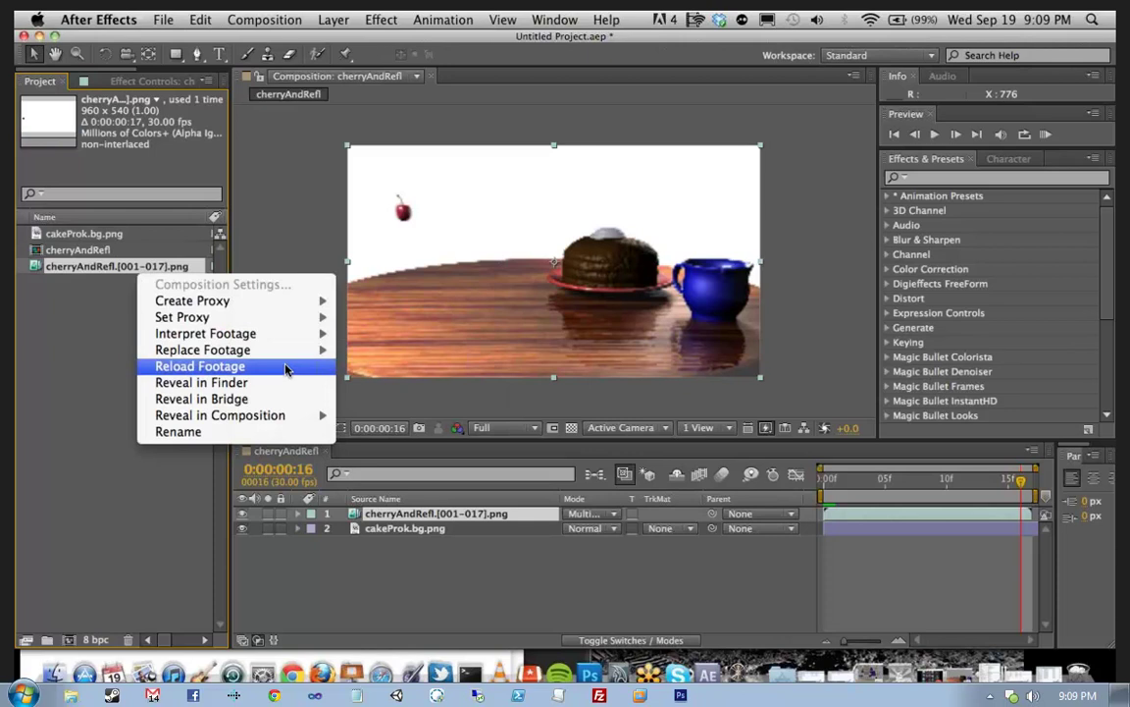
left_click(287, 367)
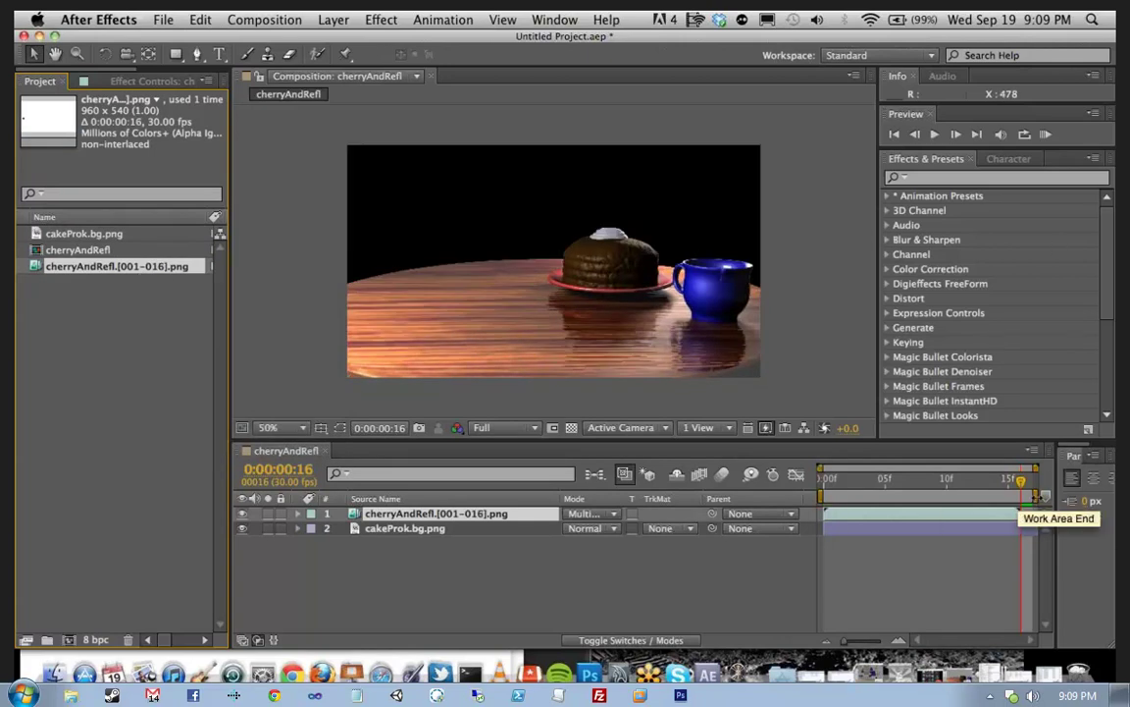
left_click_drag(1038, 496, 1015, 497)
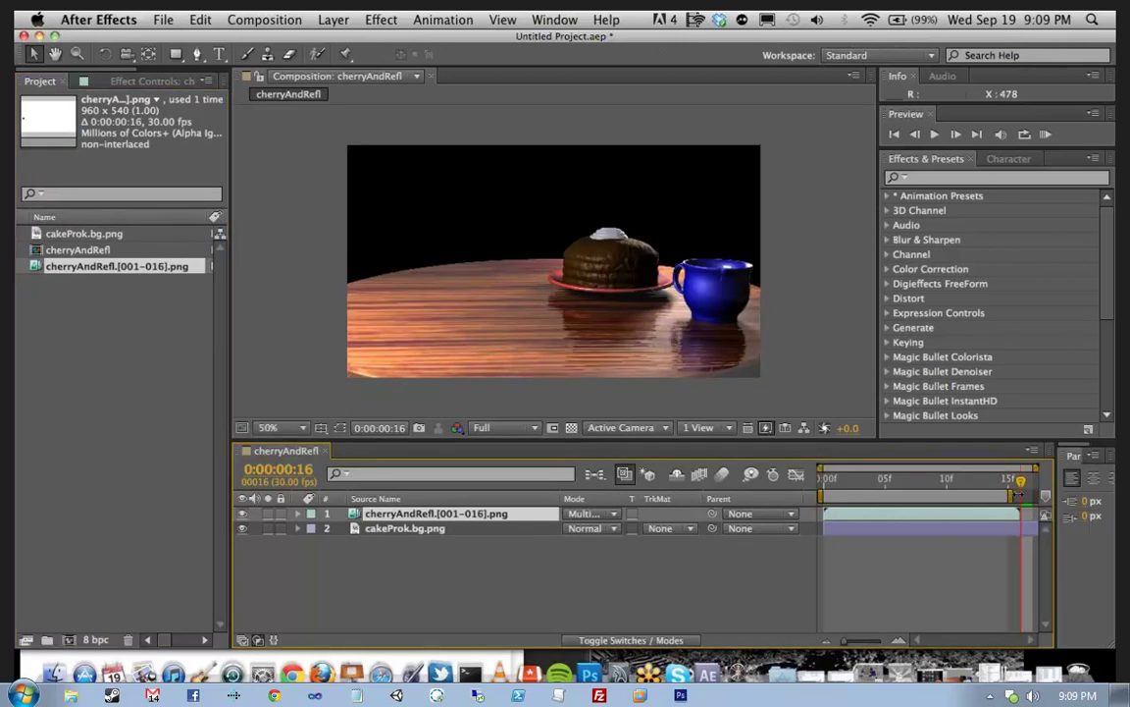
left_click(1047, 135)
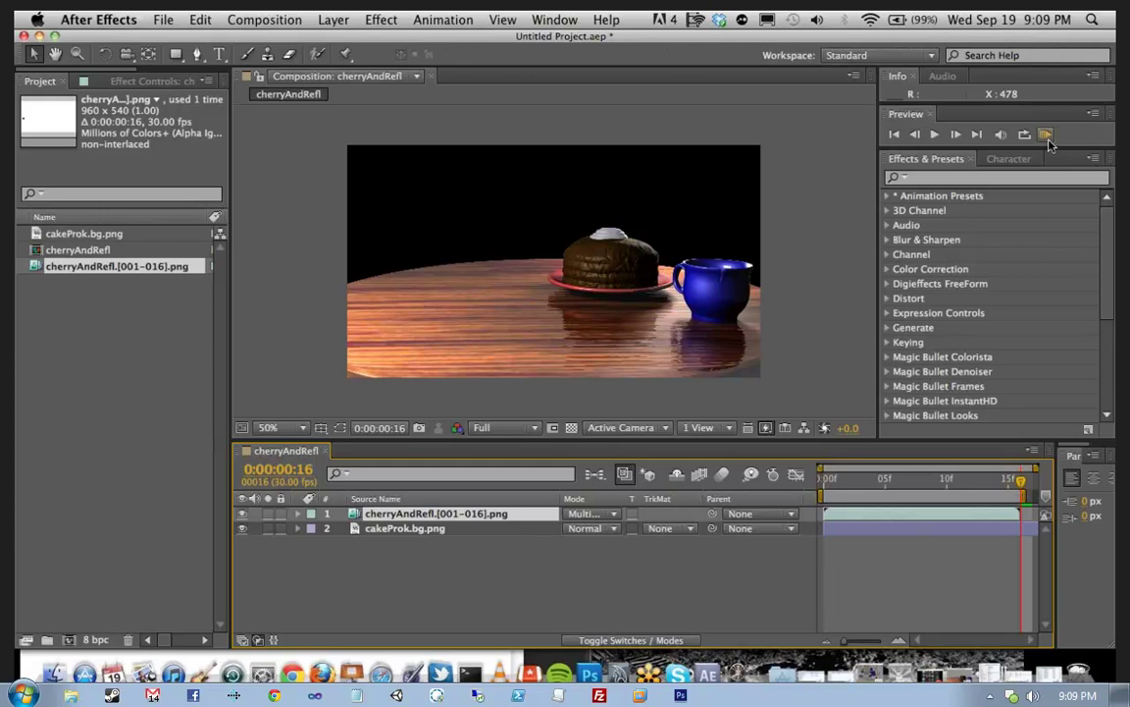
left_click(712, 370)
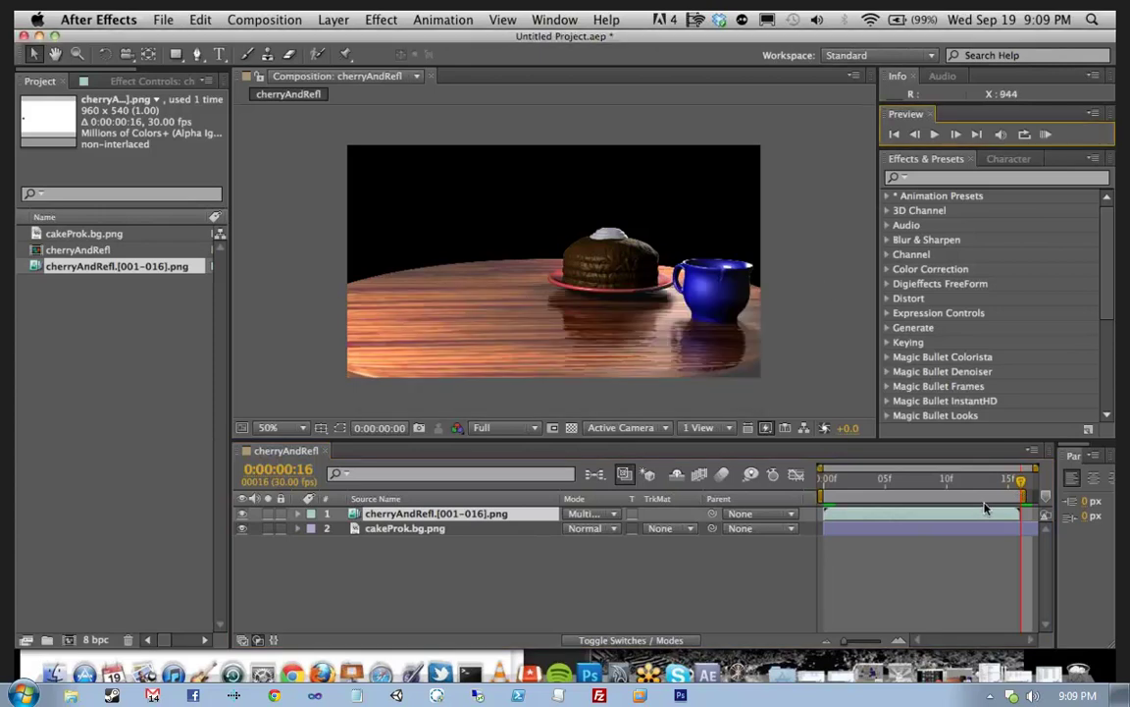
left_click_drag(1015, 499, 1009, 498)
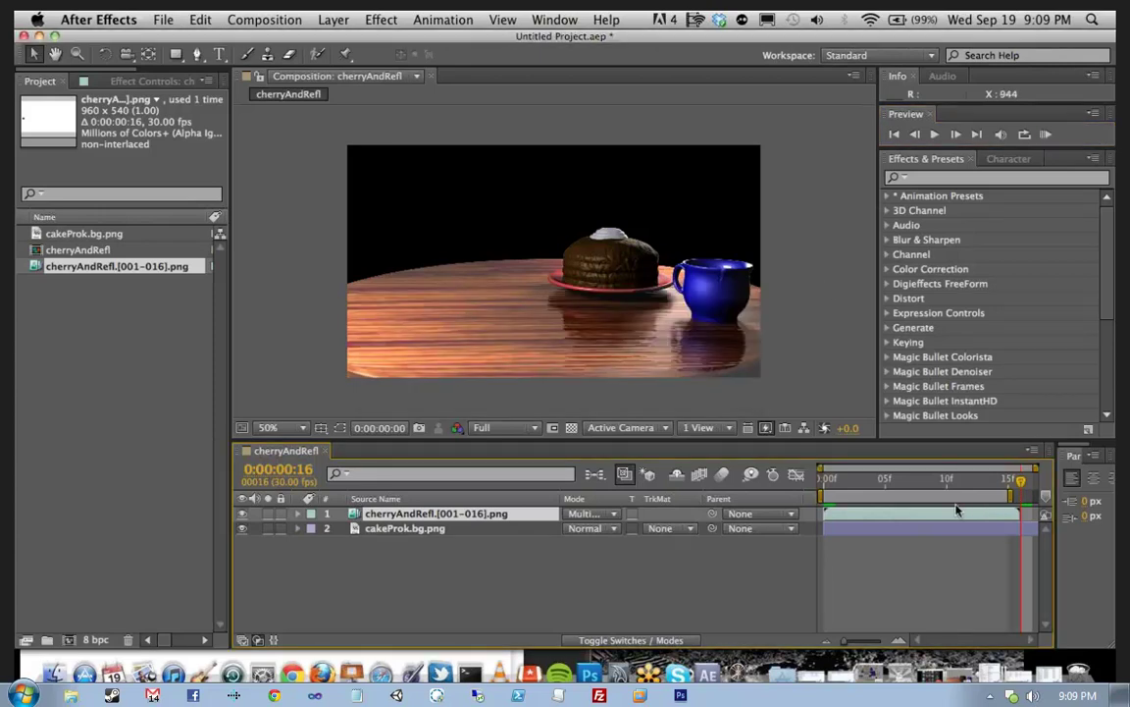
Step: Return to the composition start and play back the cherry falling over the table
key("Home")
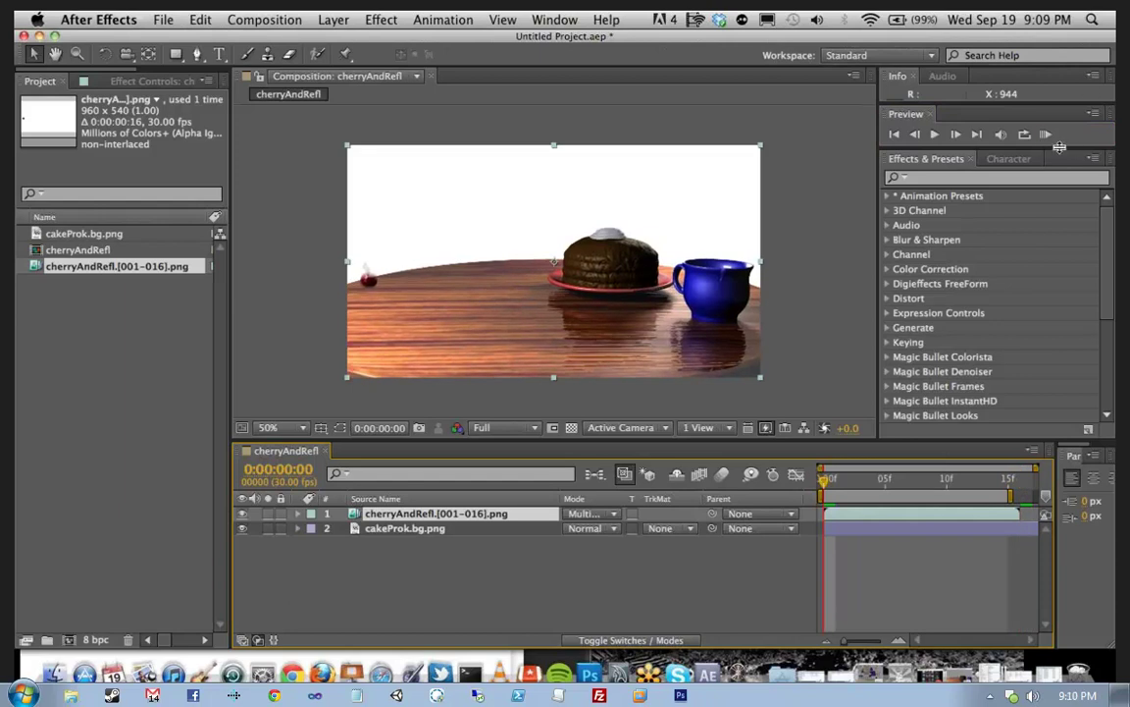
left_click(1046, 134)
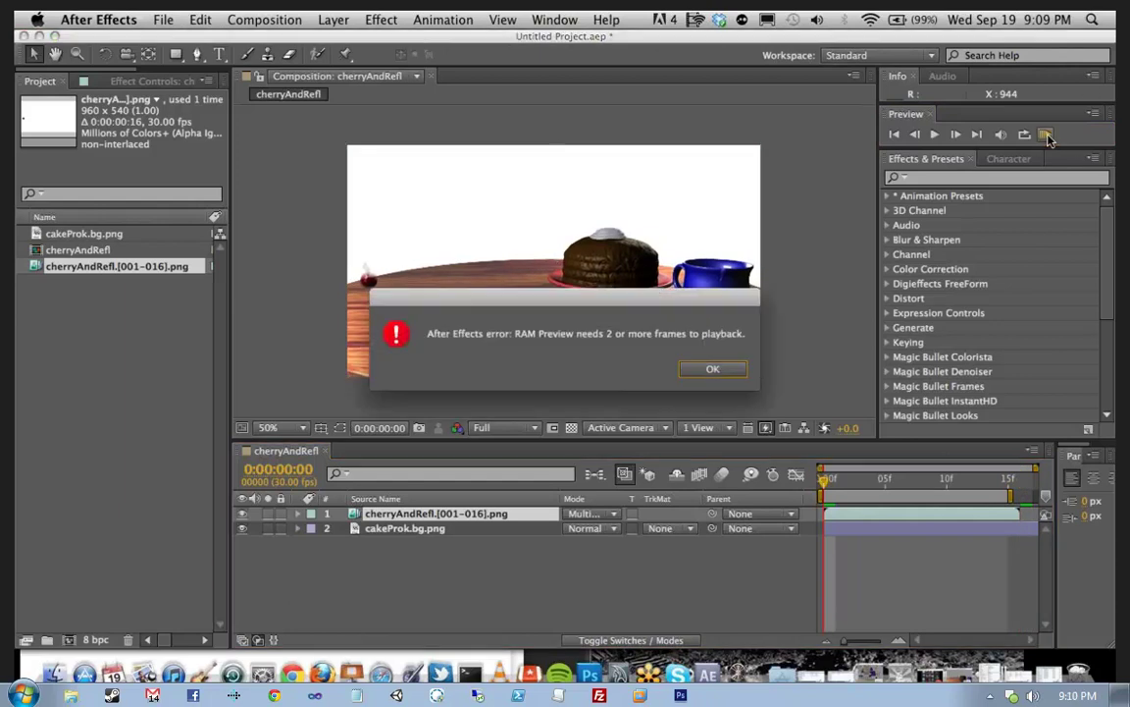
left_click(713, 370)
key("space")
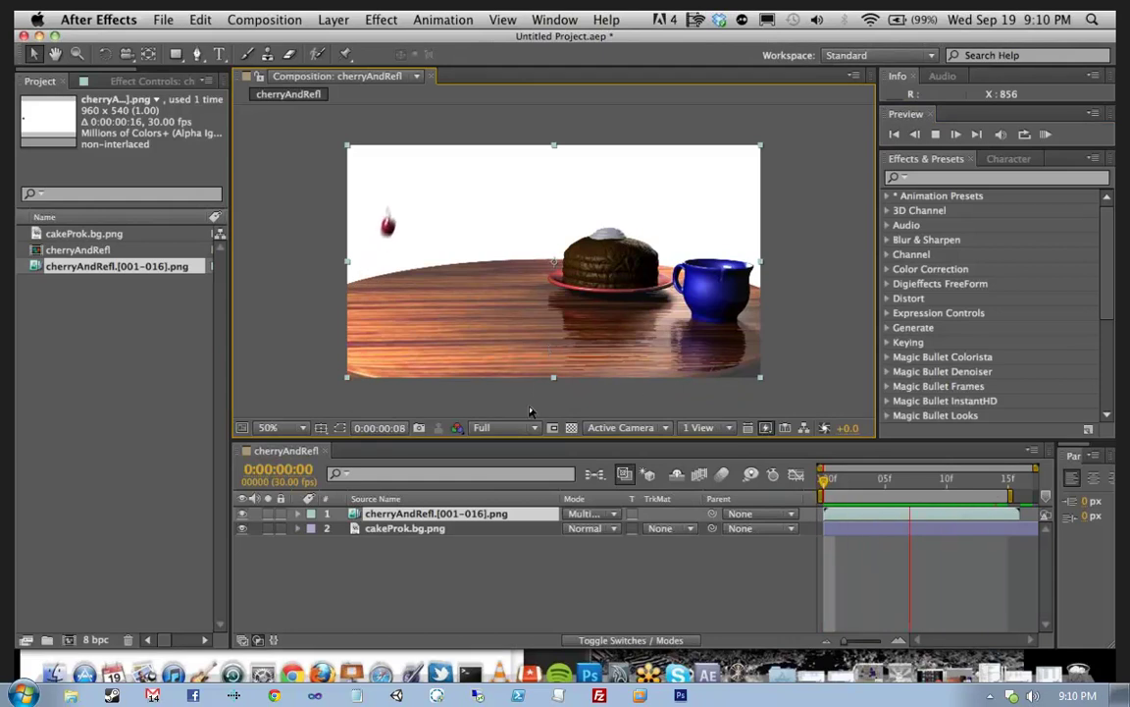
Step: View the composition at 100% magnification in an enlarged viewer
left_click(303, 428)
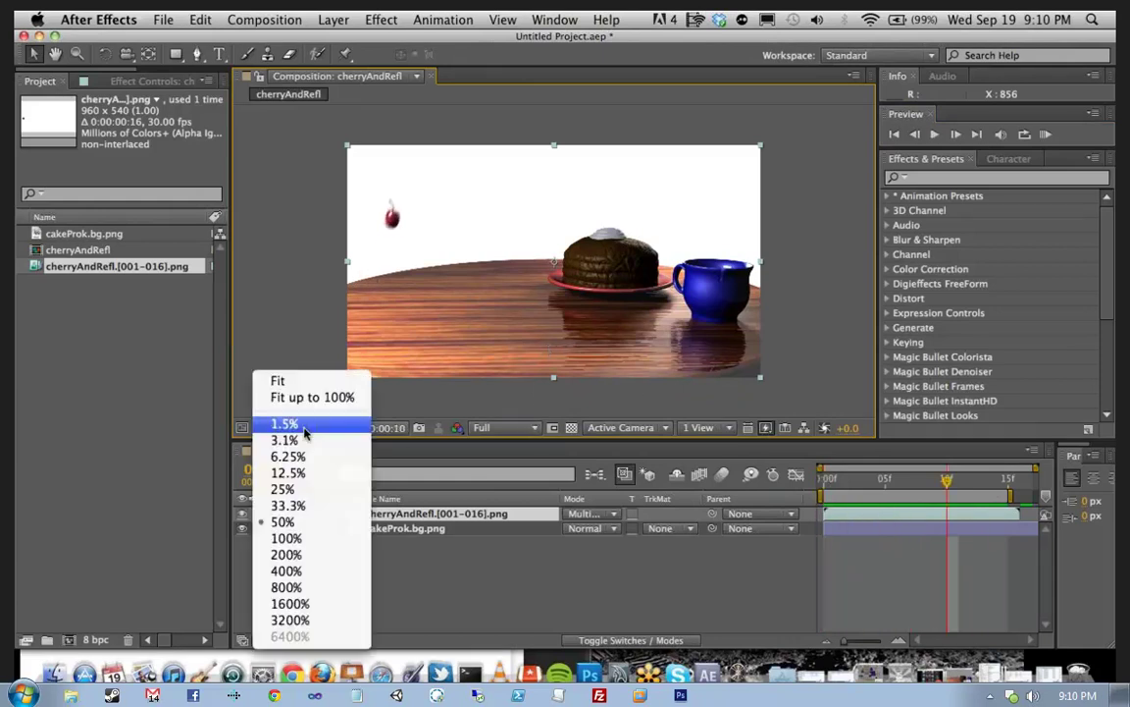
left_click(323, 538)
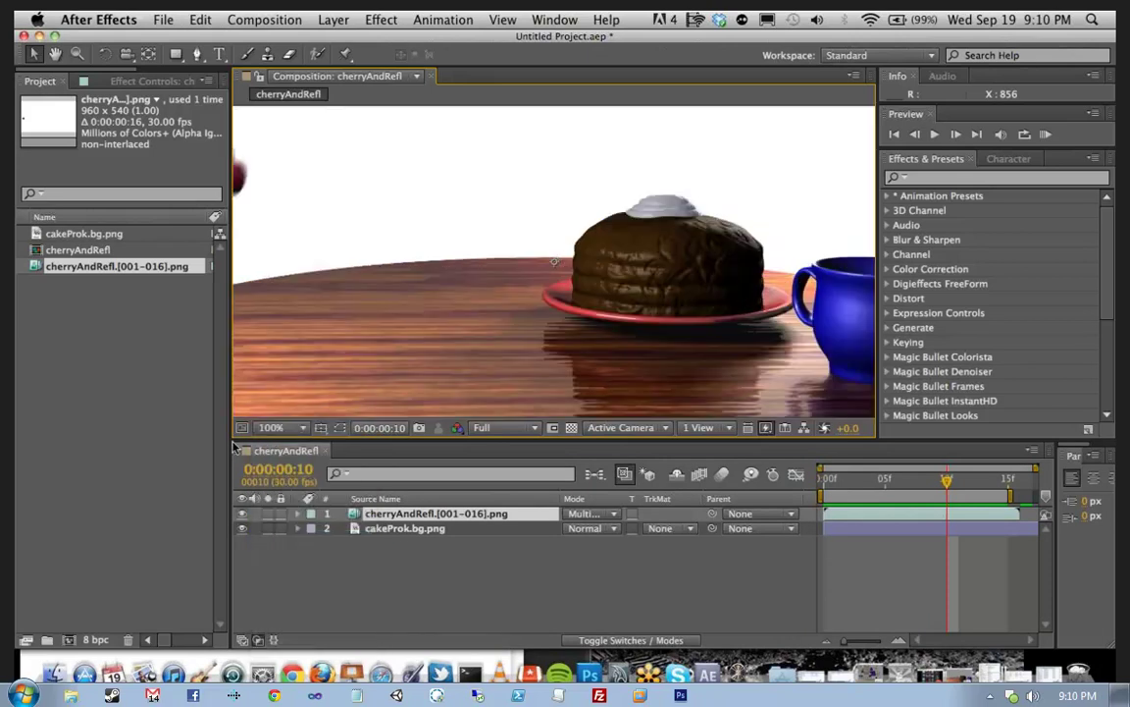
left_click(233, 447)
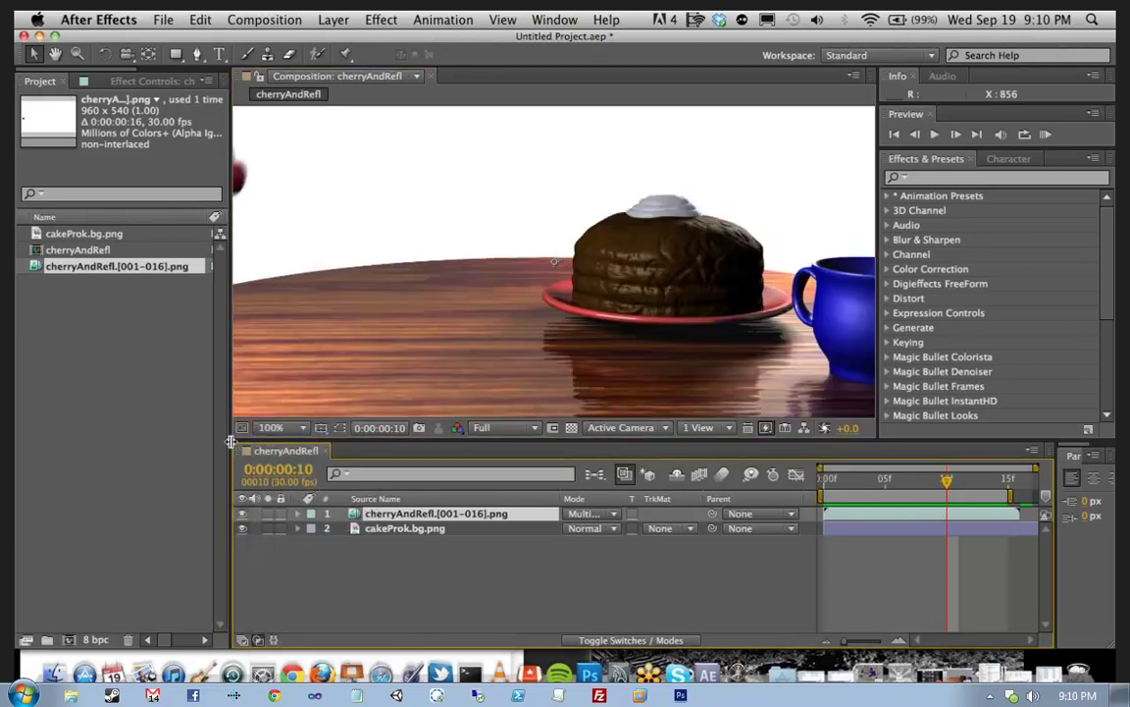
left_click_drag(229, 440, 44, 628)
Step: Preview cherryAndRefl over the cake background, then restore the normal panel layout
key("space")
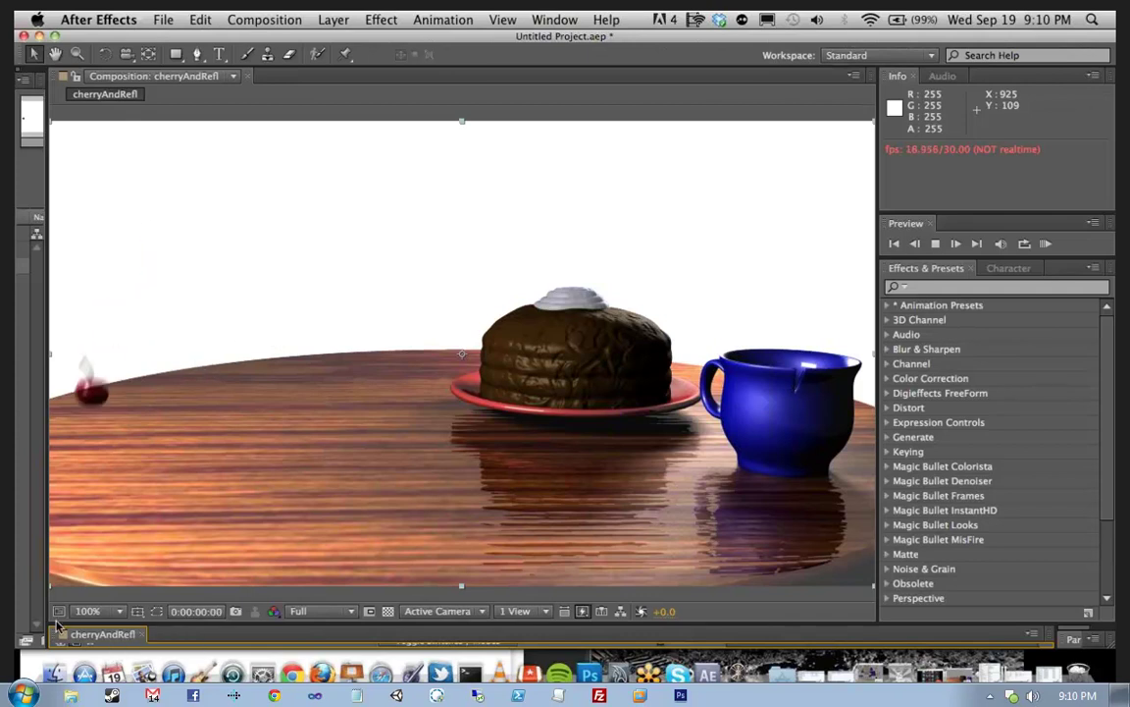
key("space")
left_click_drag(45, 625, 235, 428)
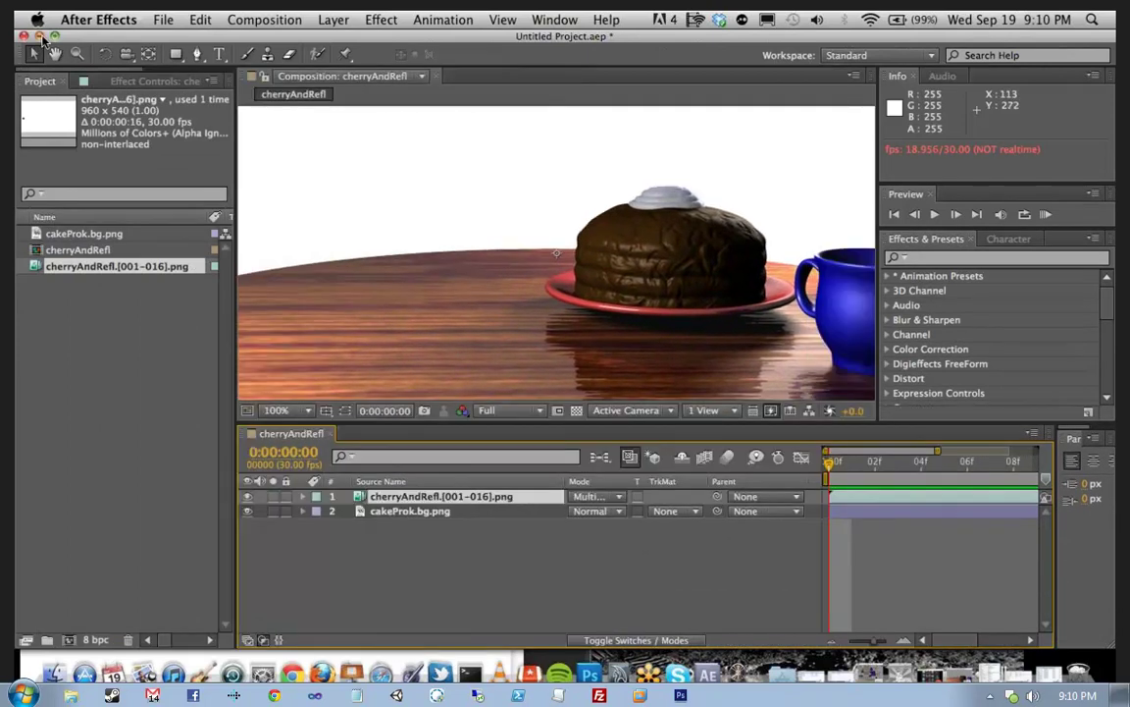
Step: Minimize After Effects and close the Fcheck playback and its terminal
left_click(39, 35)
left_click(123, 108)
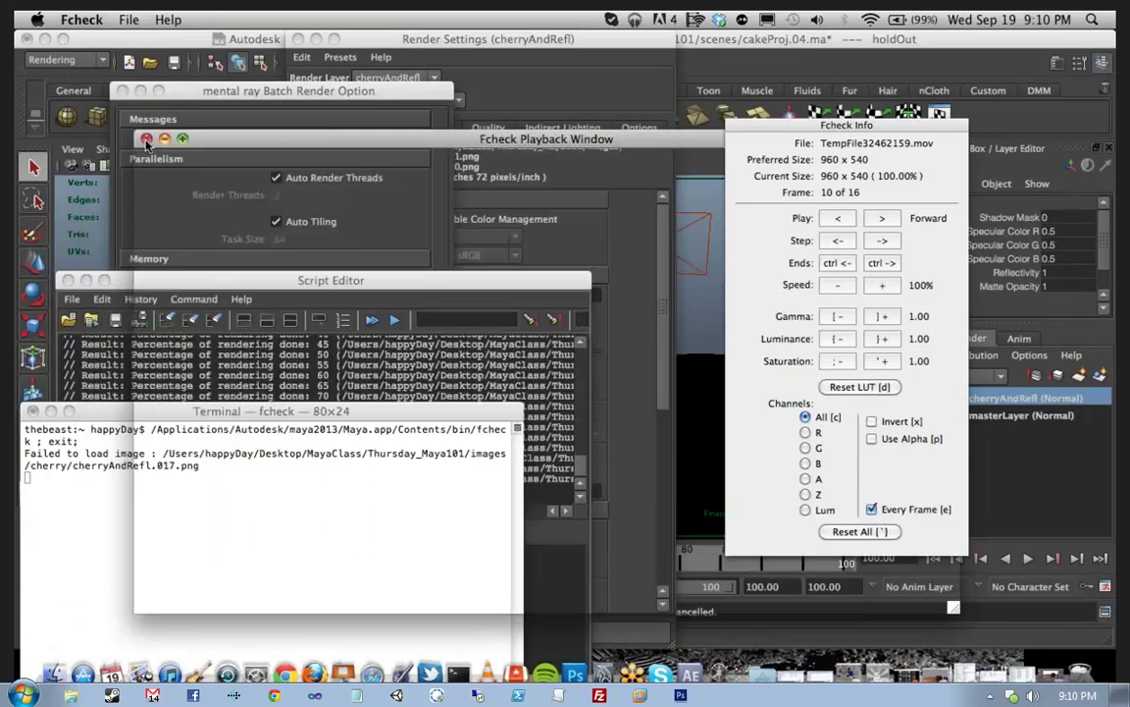
key("Escape")
key("super+w")
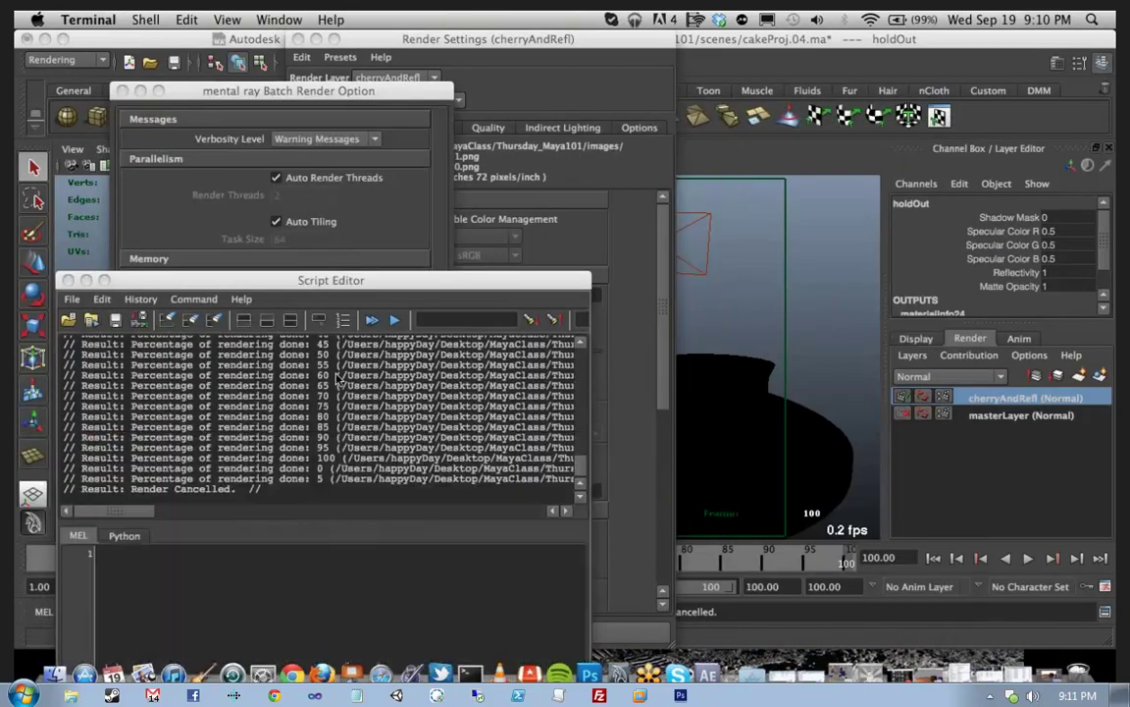
Step: Close the mental ray batch render options, minimize Render Settings, and select masterLayer
left_click(121, 90)
left_click(49, 268)
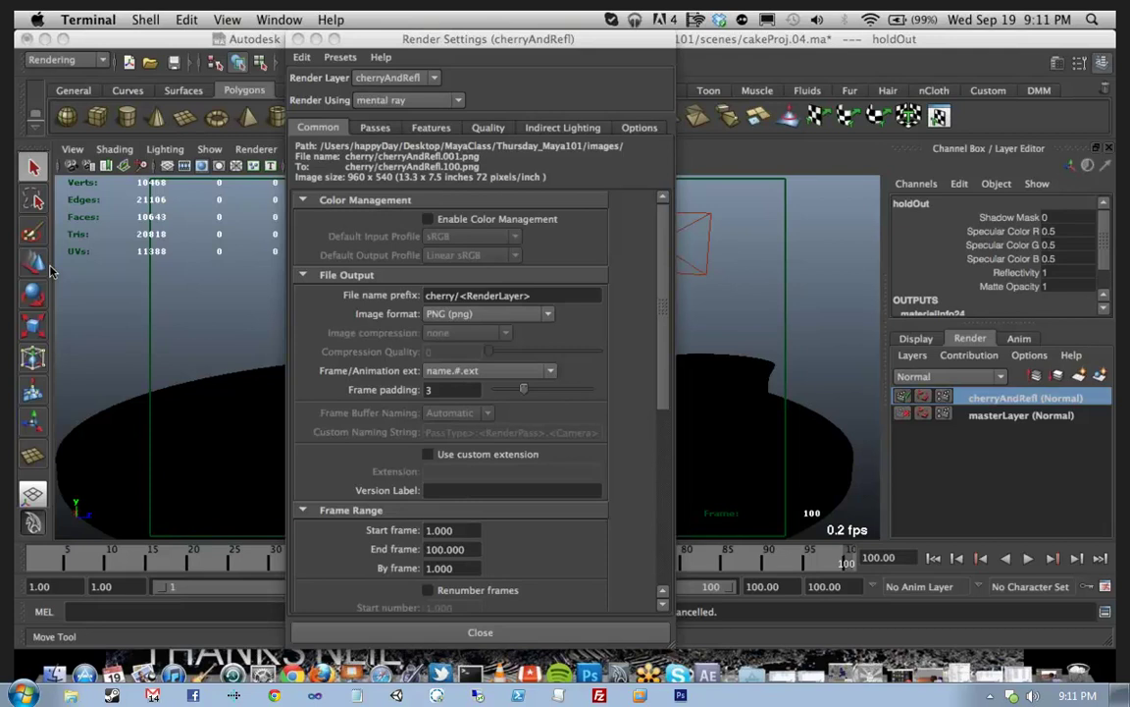
left_click(316, 40)
left_click(991, 416)
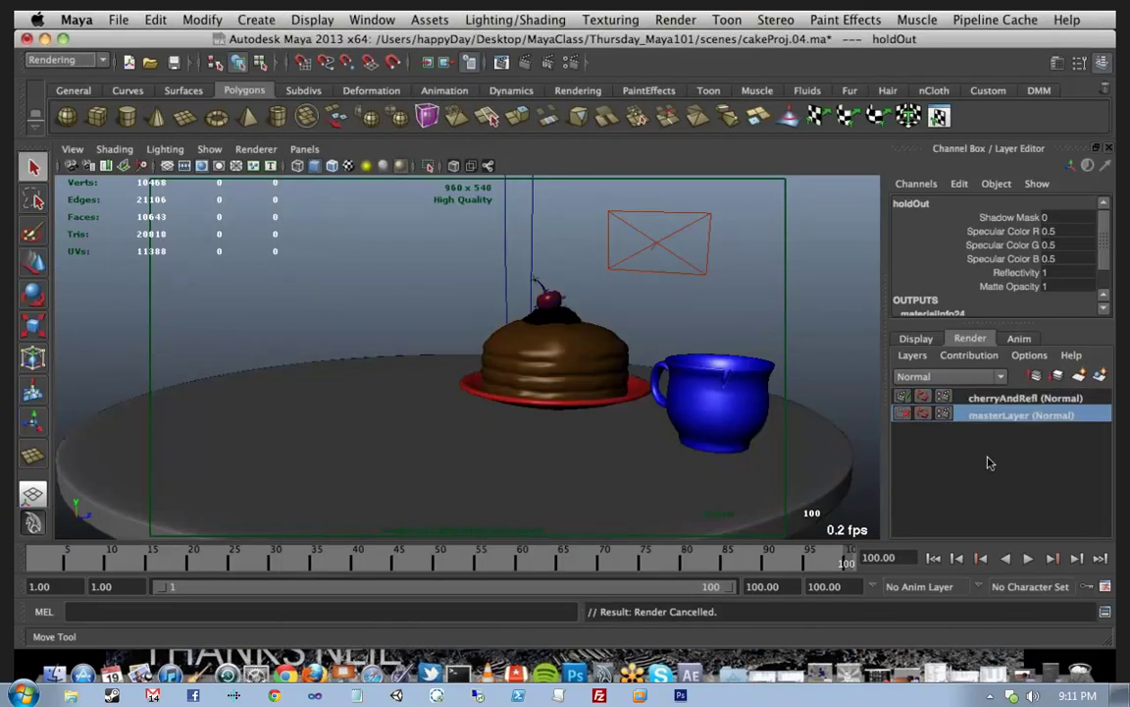
Step: Replay the cherry animation from frame 1 and enable rendering for cherryAndRefl and masterLayer
left_click(934, 557)
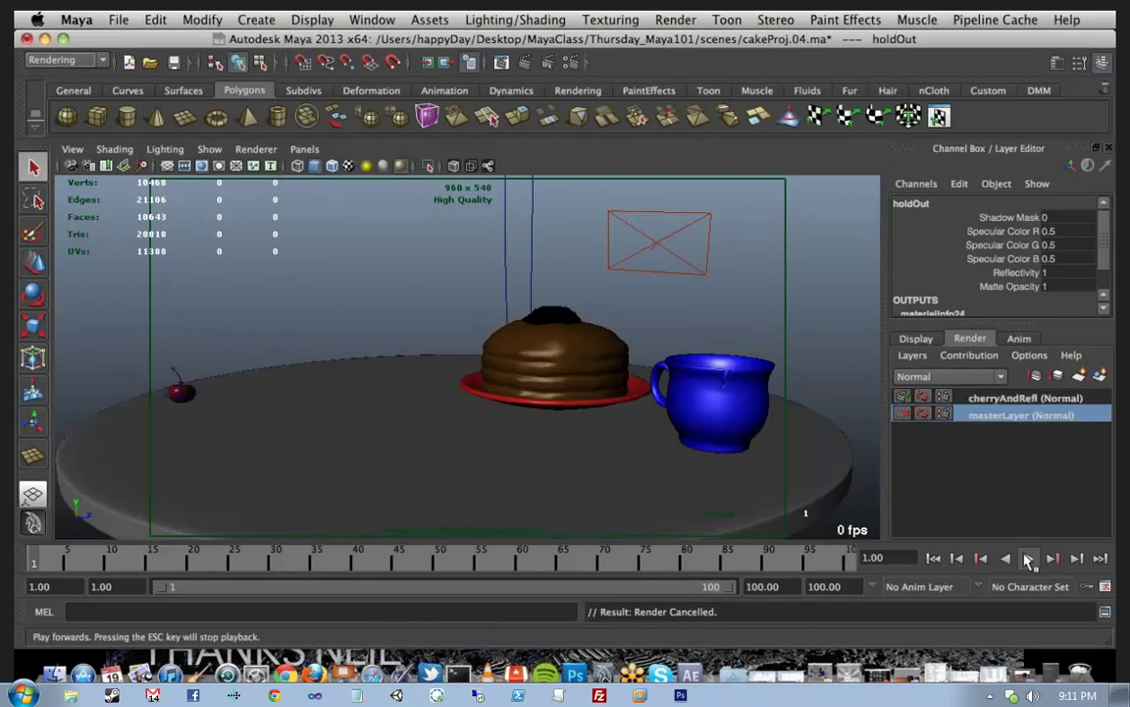
left_click(1028, 557)
left_click(1029, 558)
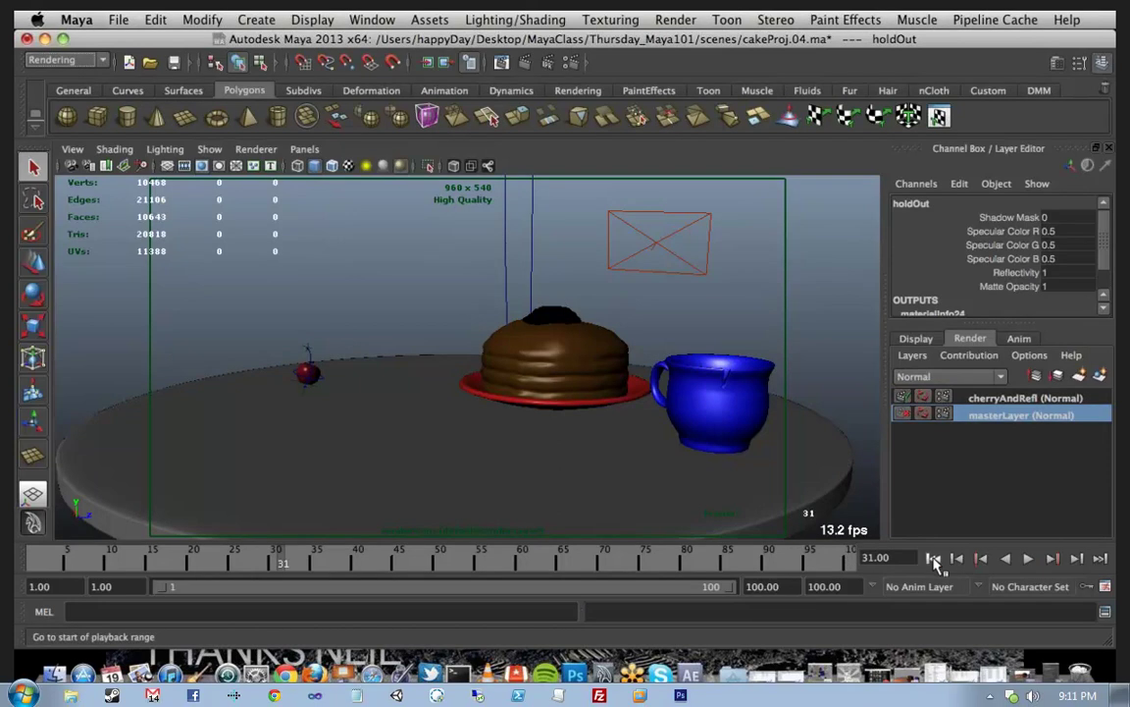
left_click(933, 557)
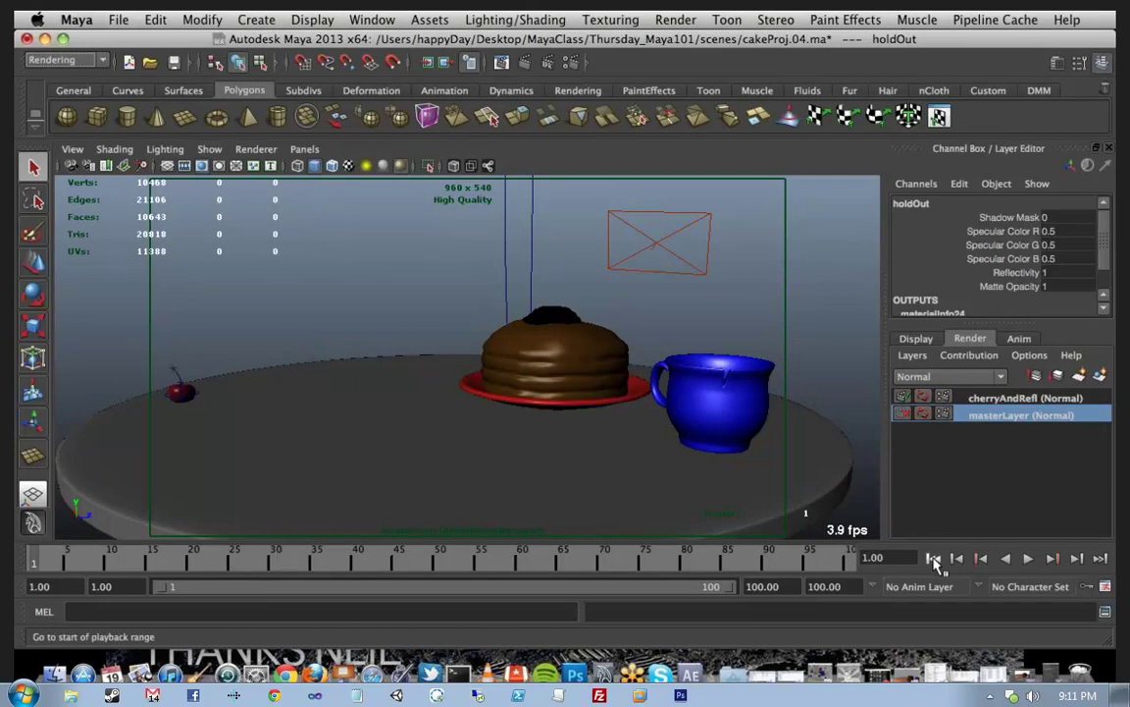
left_click(902, 395)
left_click(903, 414)
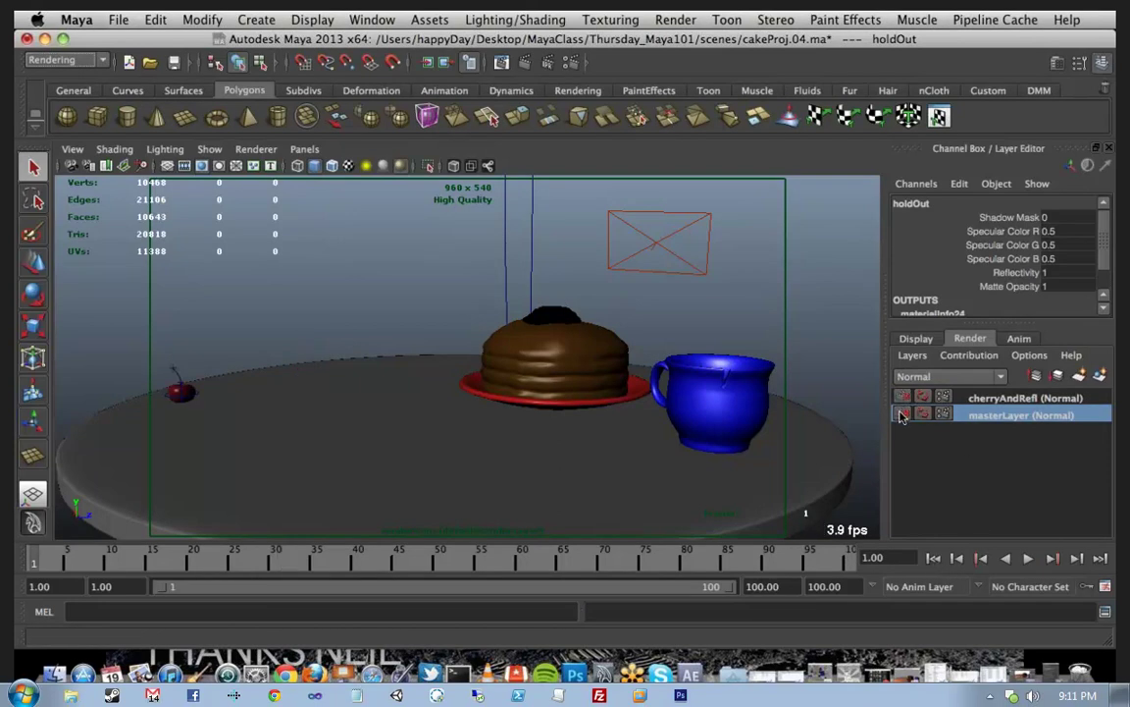
left_click(903, 415)
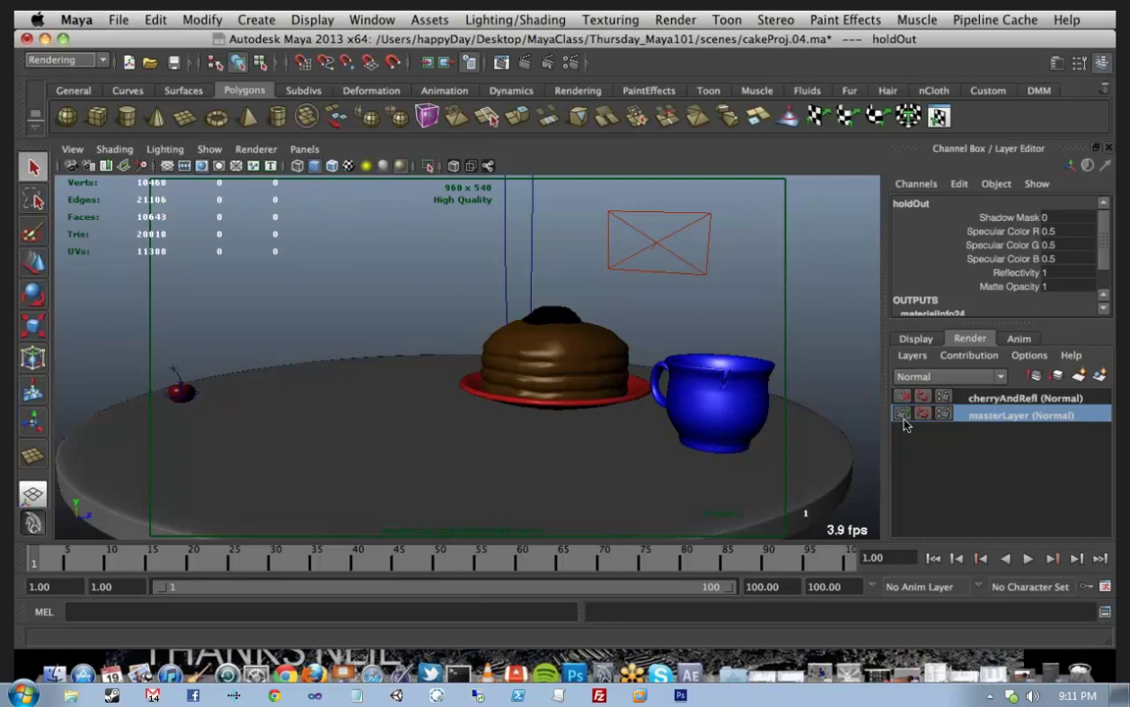
Step: Copy masterLayer into a new render layer named 'passes'
right_click(991, 423)
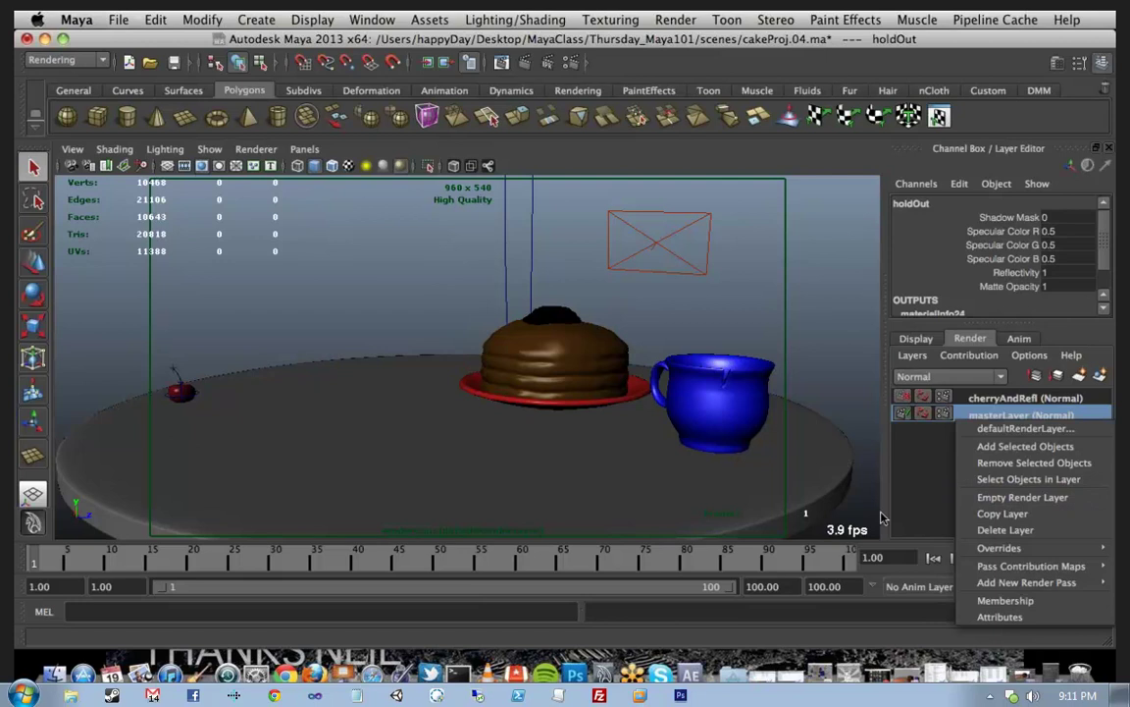
left_click(1000, 515)
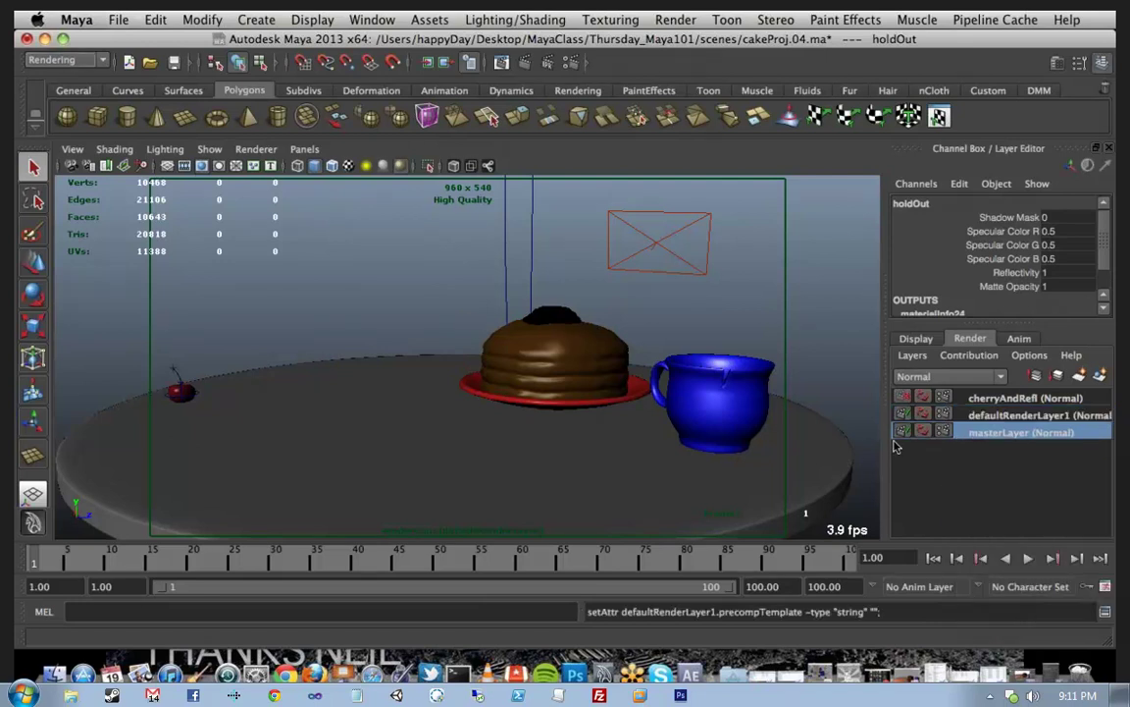
double_click(975, 416)
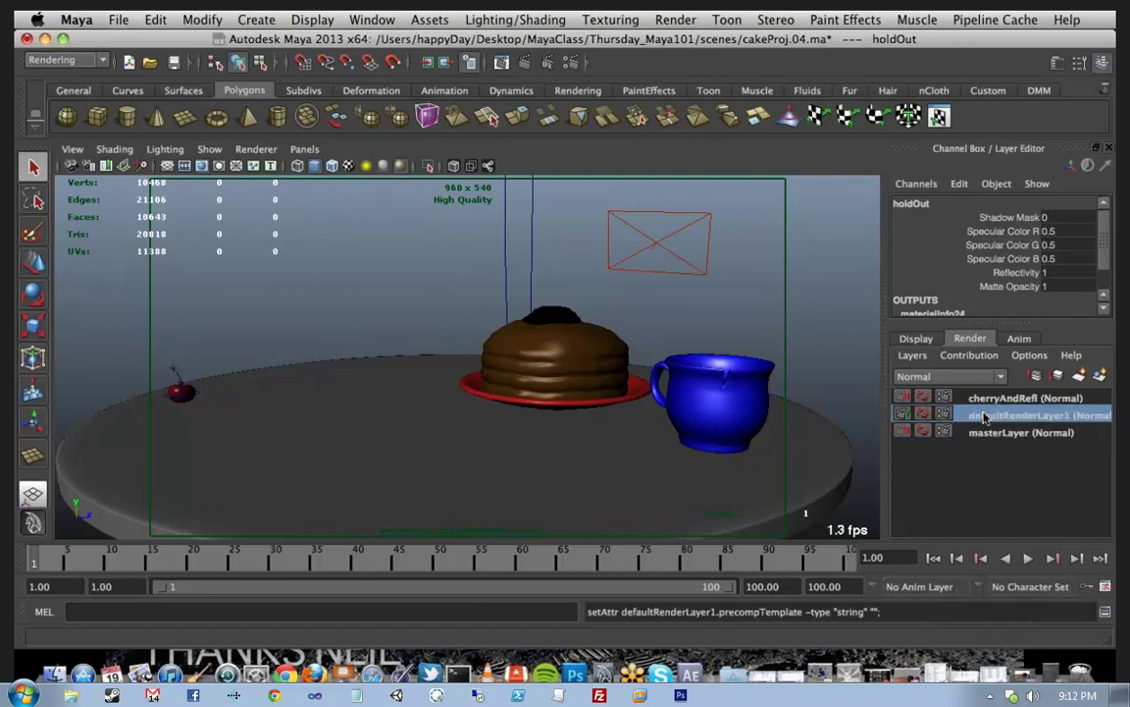
type("pass")
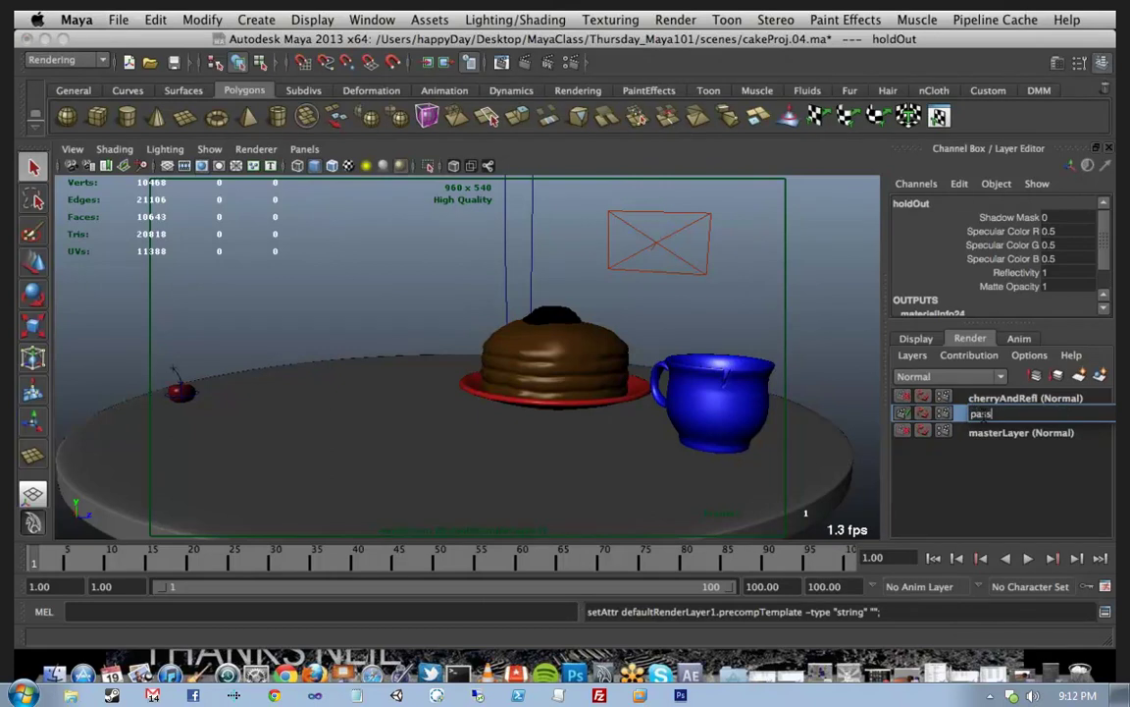
type("es")
key("Return")
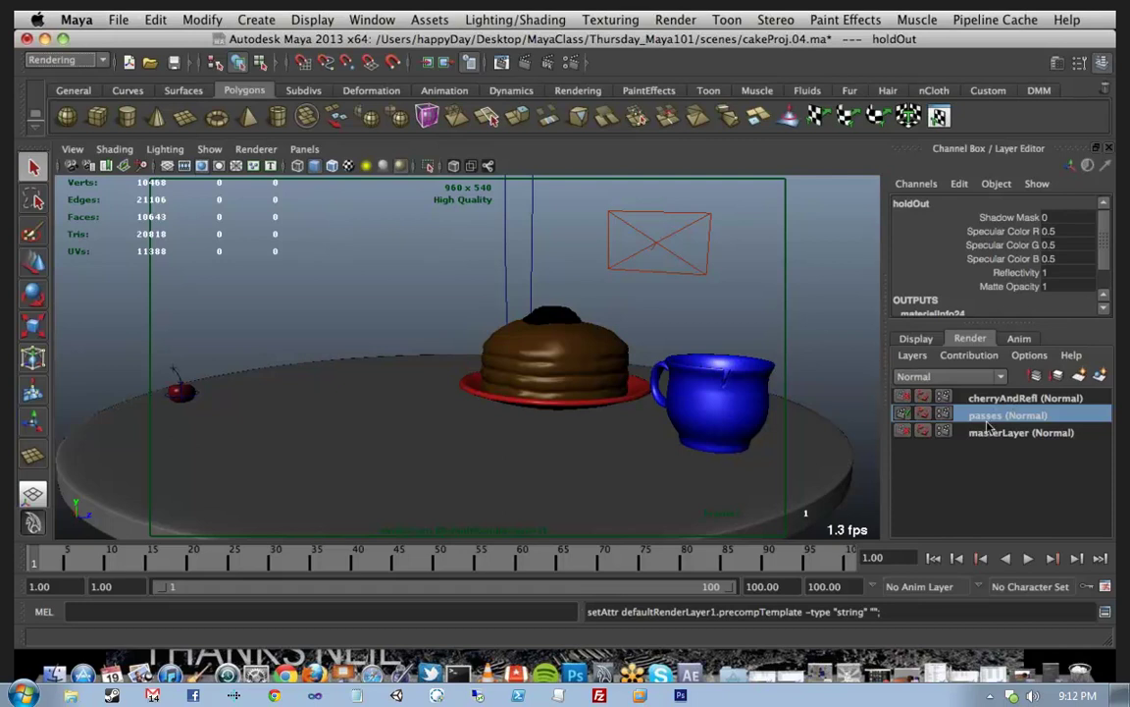
Step: Select every object in the scene from the Outliner
right_click(989, 424)
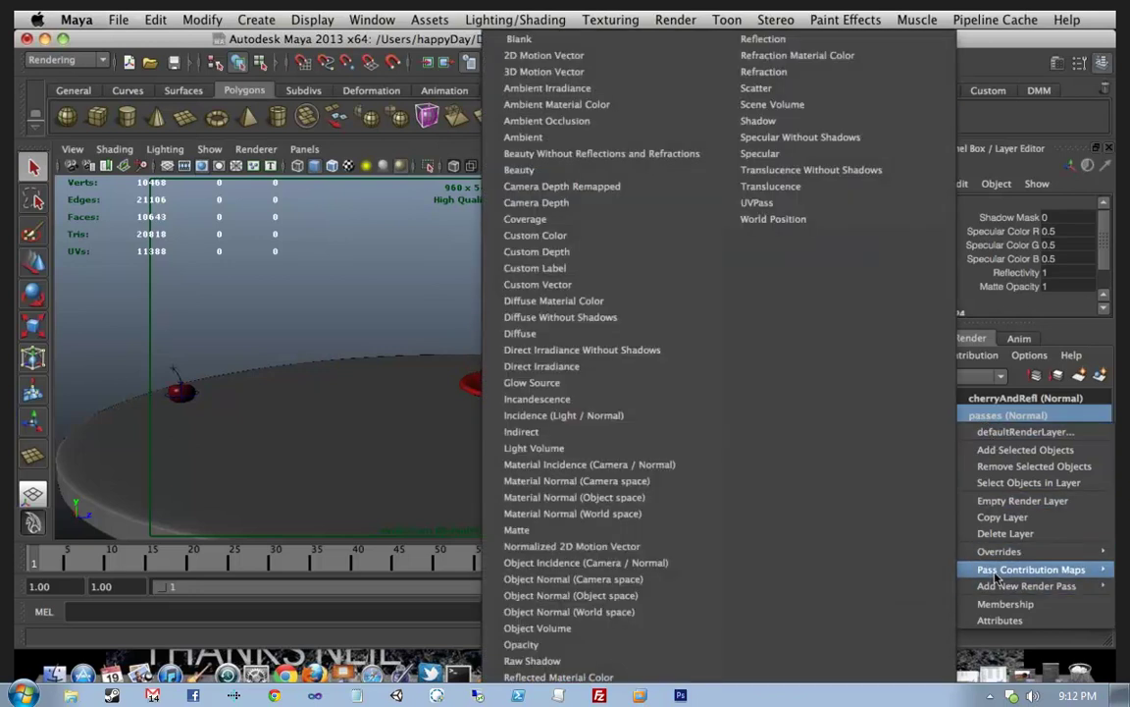
mouse_move(997, 578)
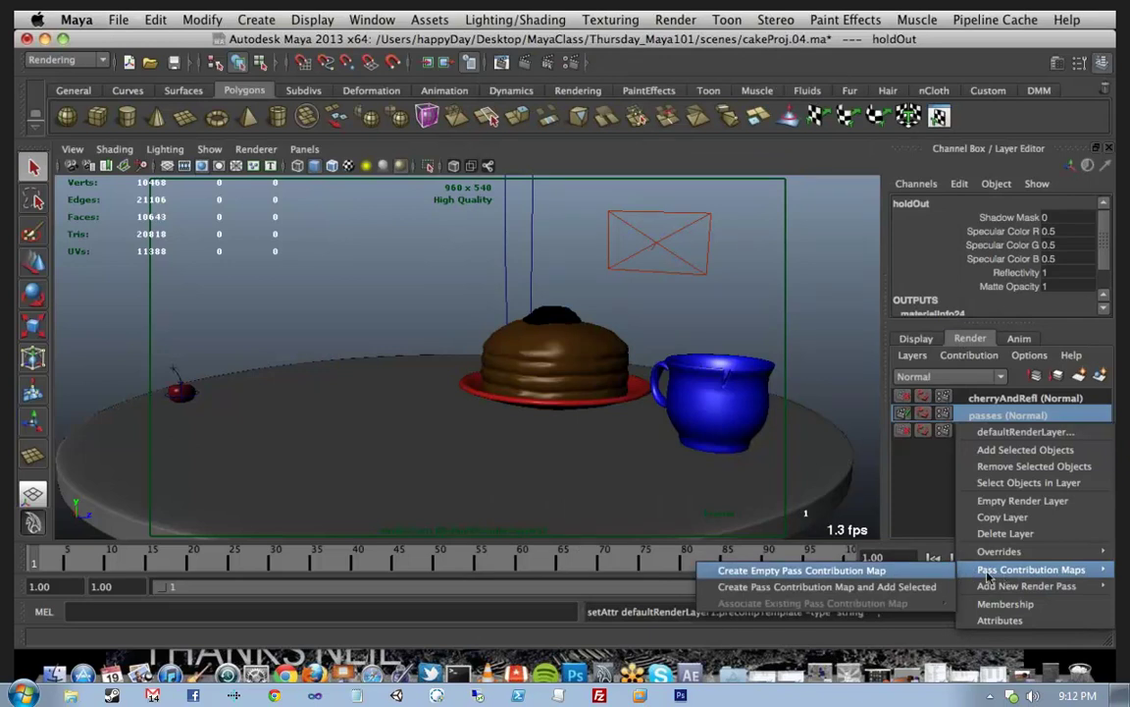
left_click(853, 473)
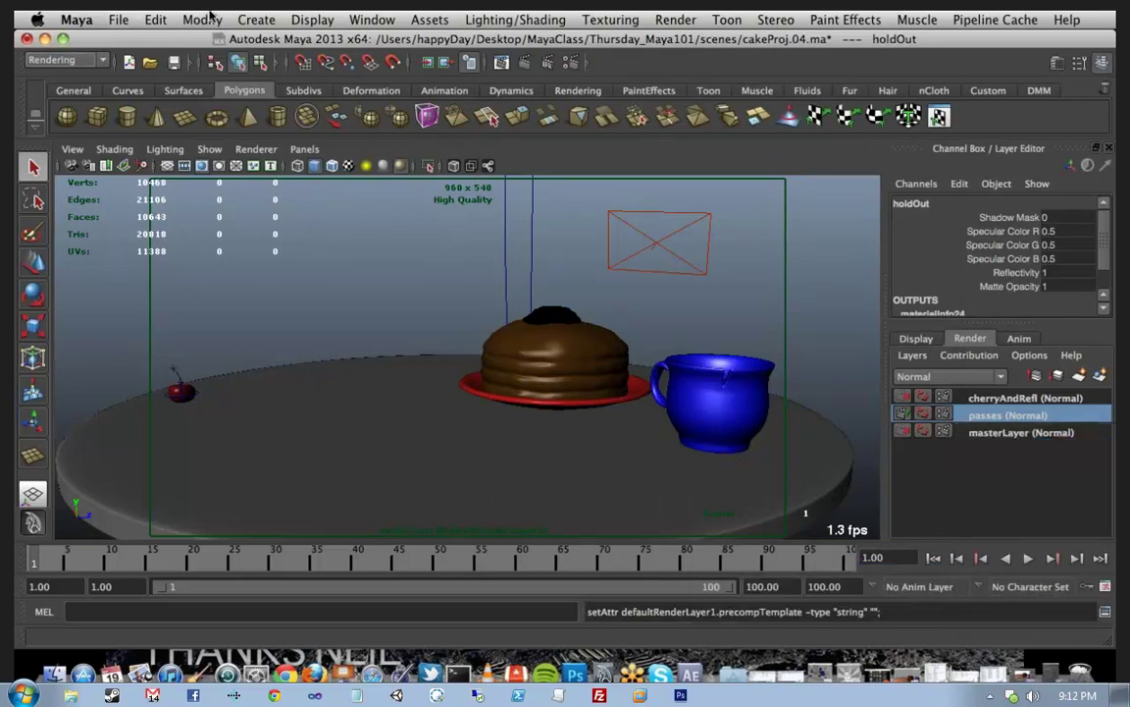
left_click(372, 20)
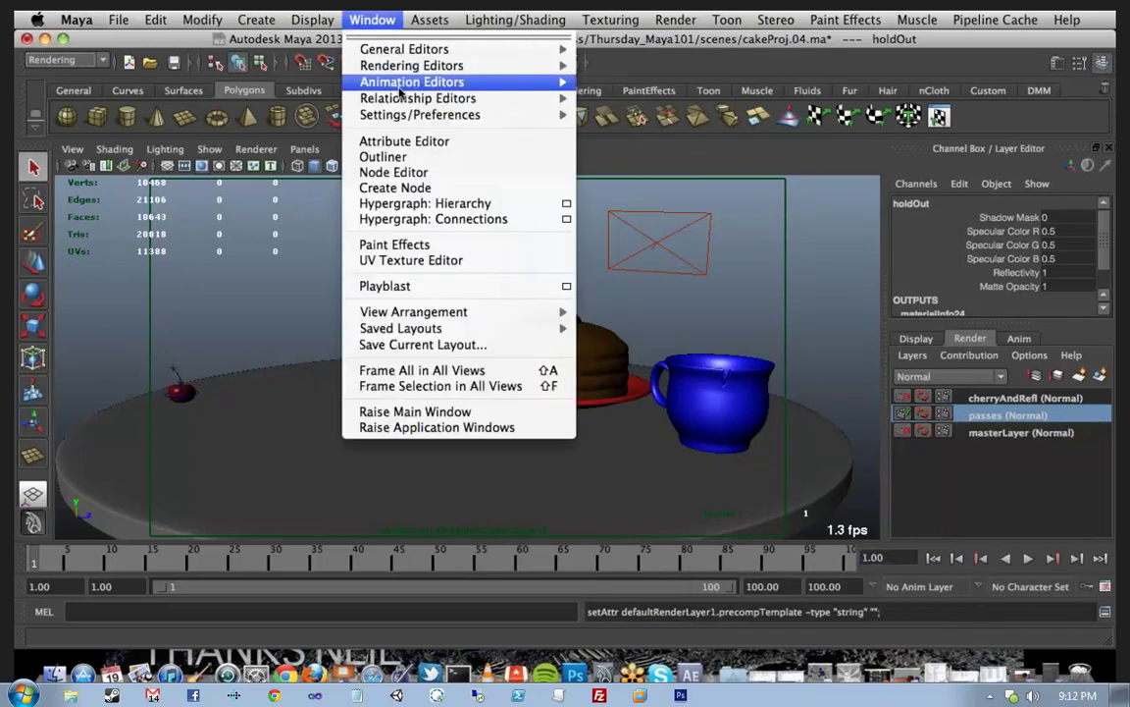
left_click(437, 159)
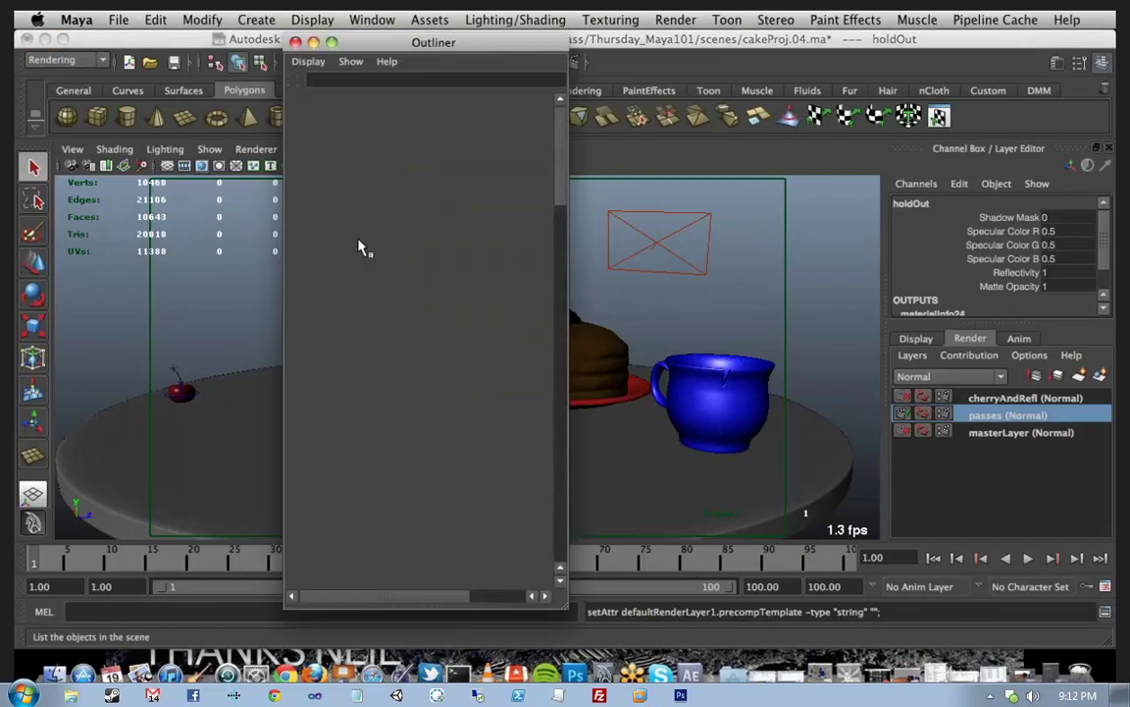
scroll(404, 403, "down", 1)
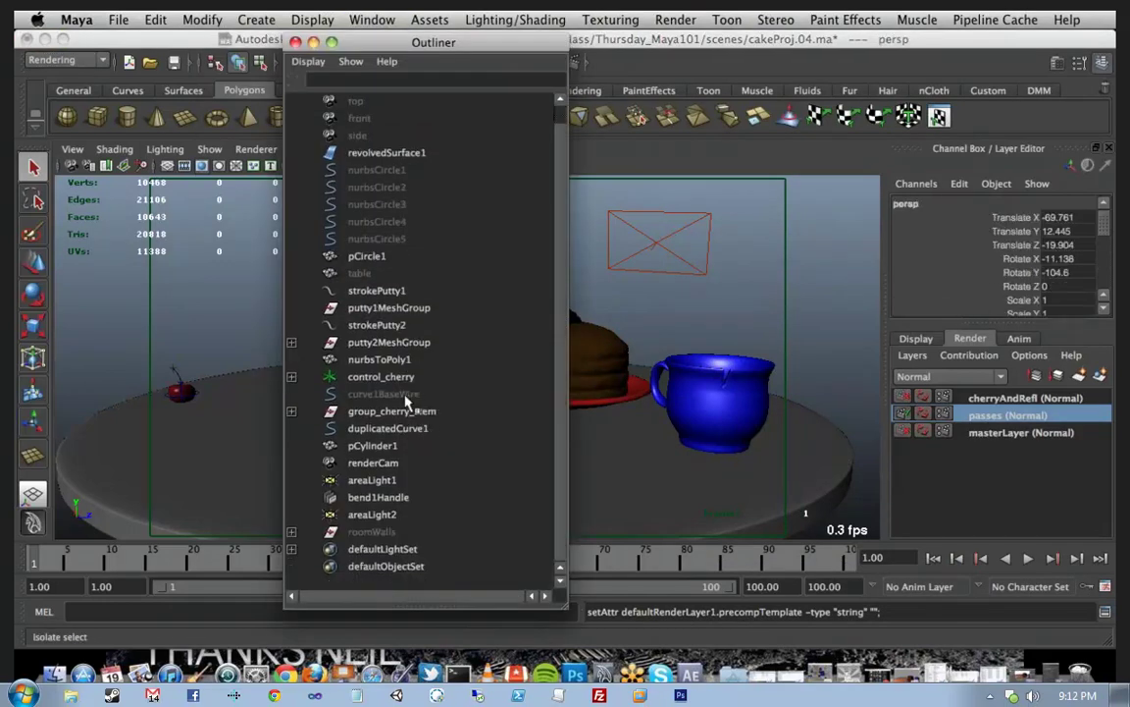
left_click(395, 567, "shift")
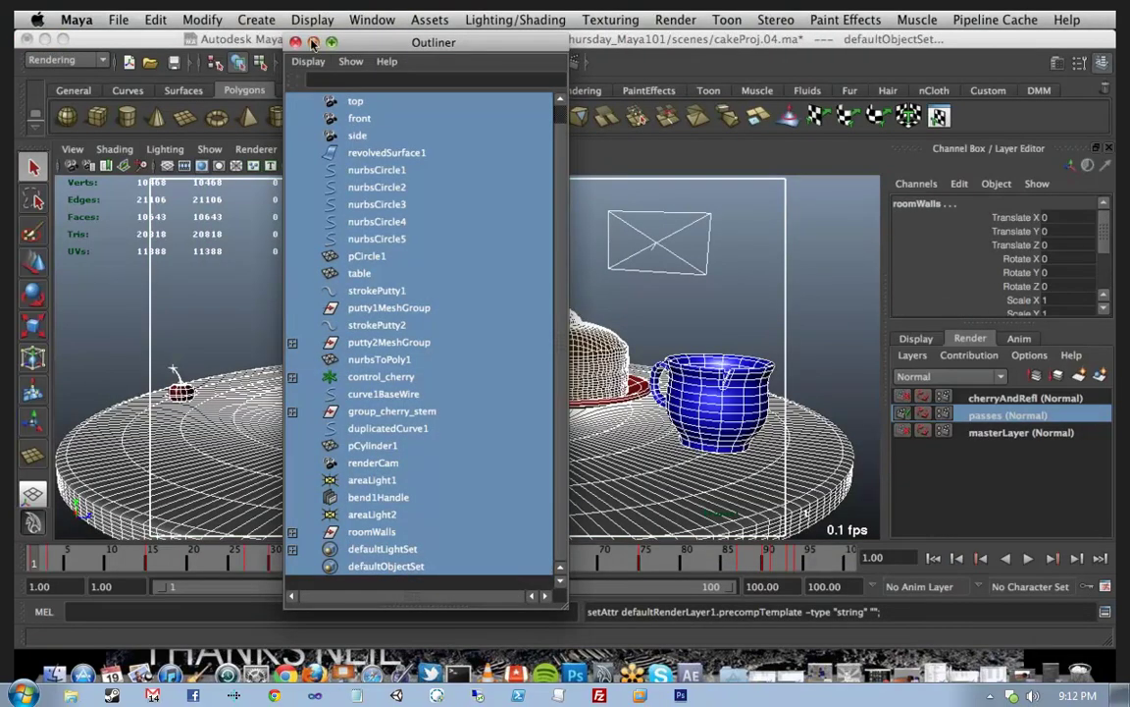
left_click(295, 42)
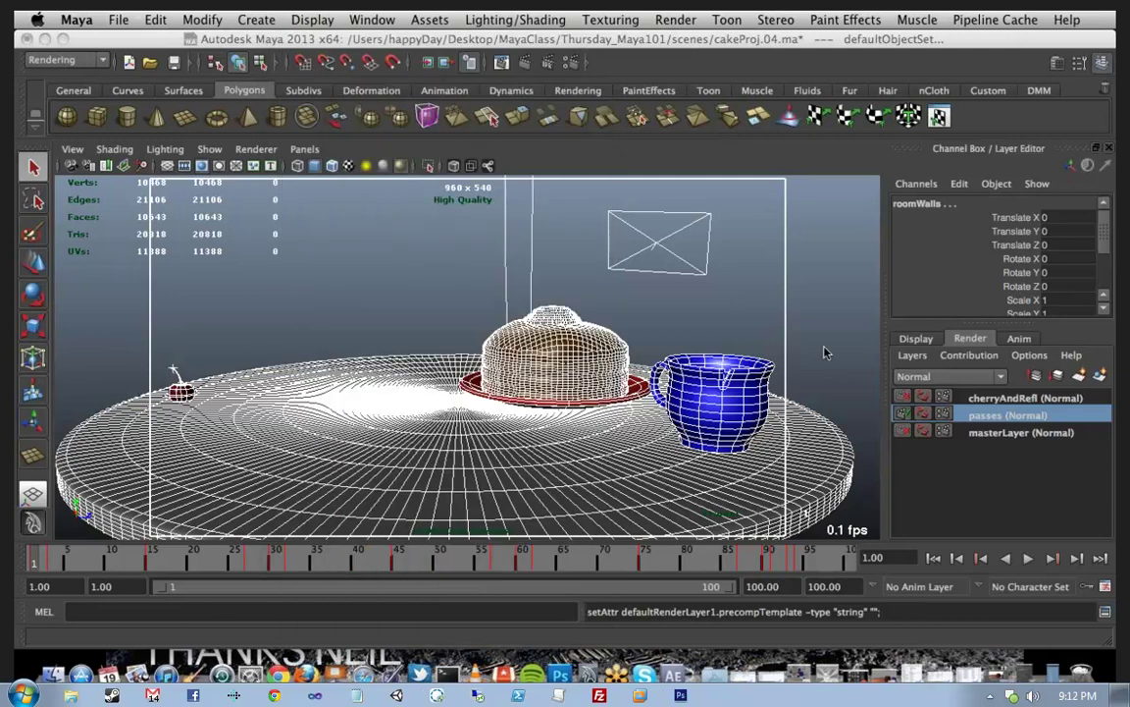
Step: Create a contribution map on the passes layer holding the selected objects, then expand the layer
right_click(978, 416)
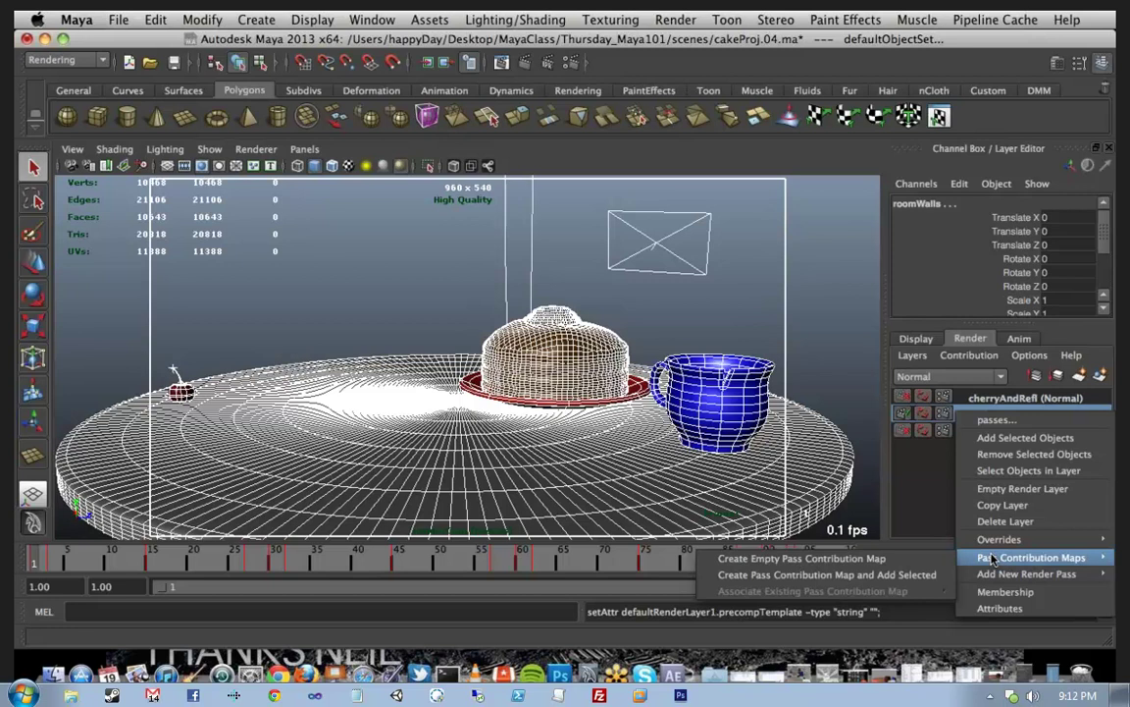
left_click(880, 580)
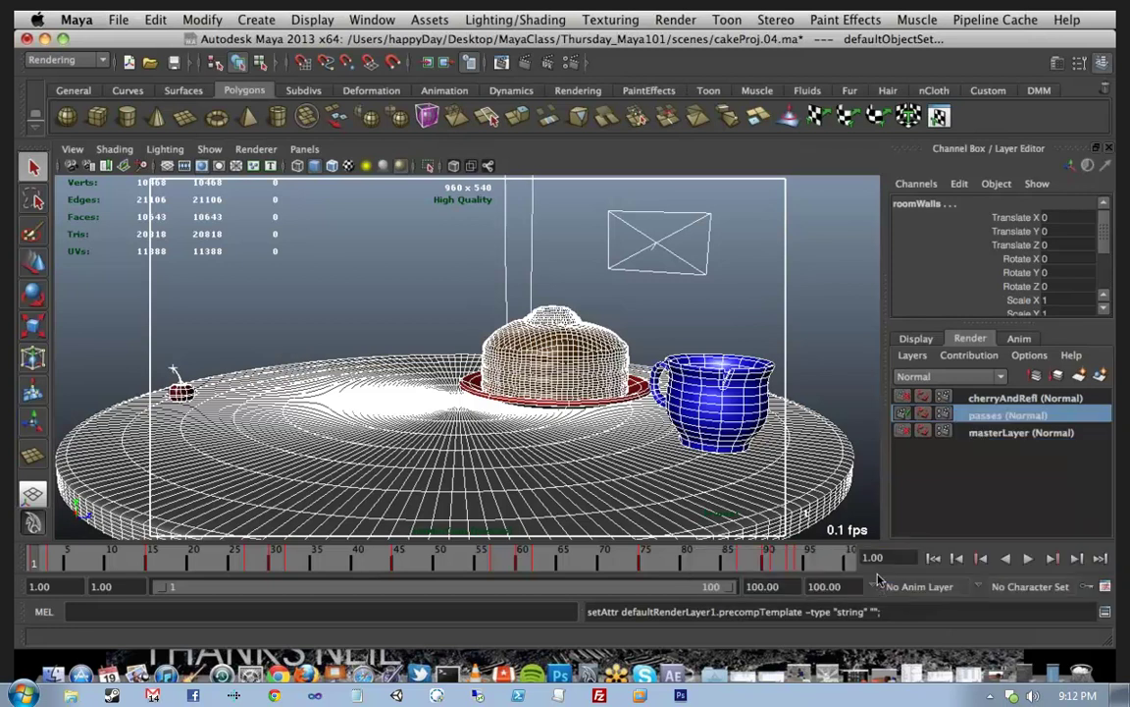
left_click(970, 415)
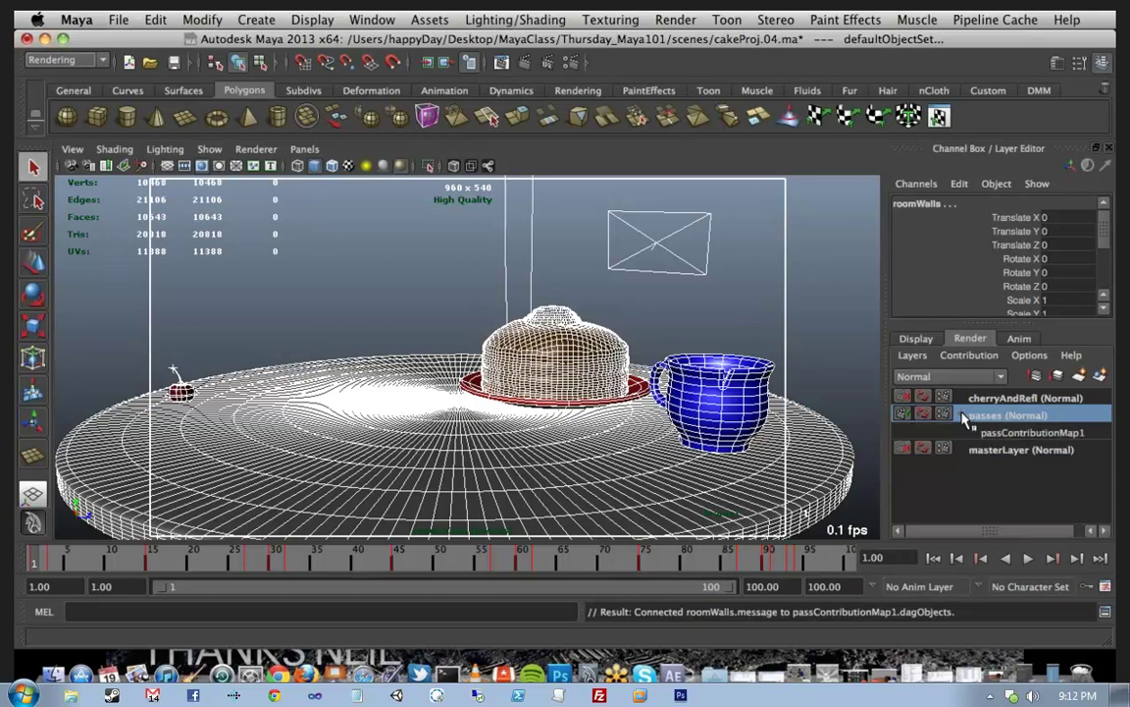
Step: Rename passContributionMap1 to 'depth' and add a second map with the walls named 'diffuseNoShad'
double_click(1010, 434)
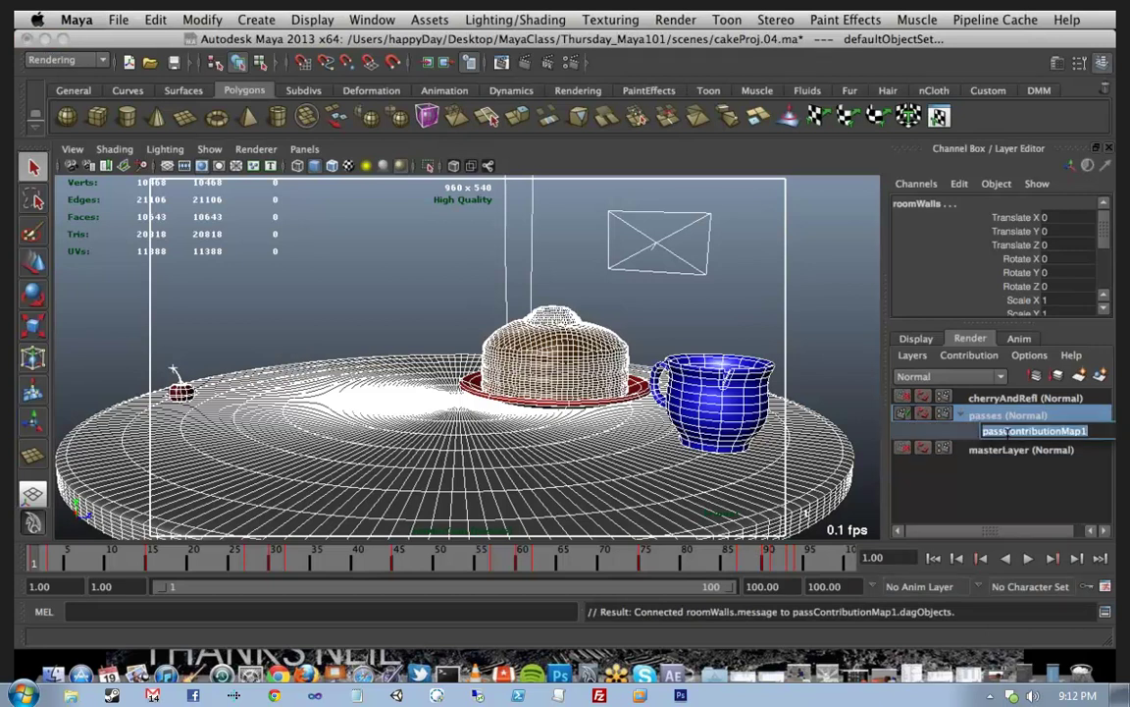
type("depth")
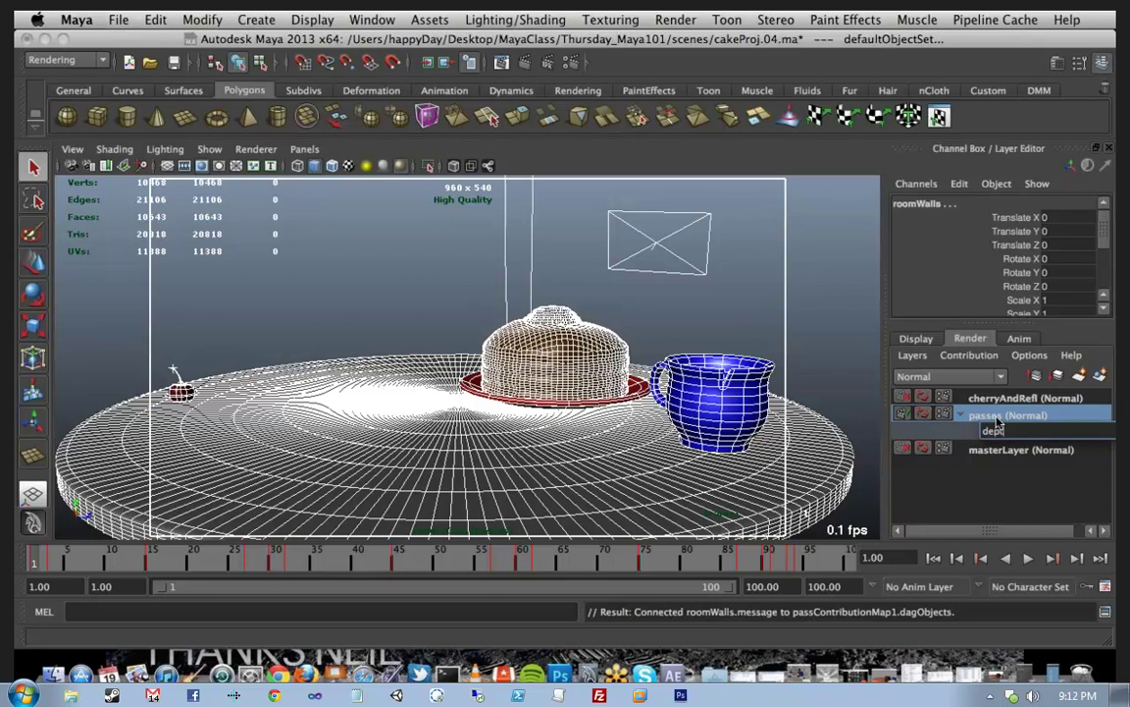
key("Return")
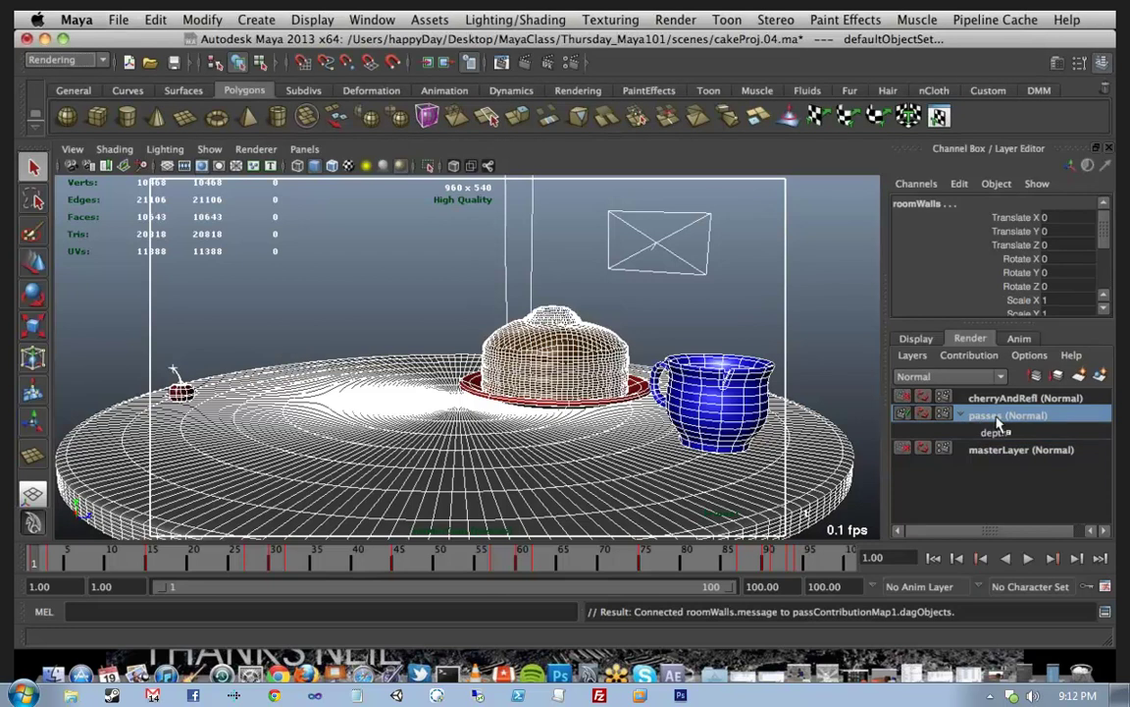
right_click(998, 420)
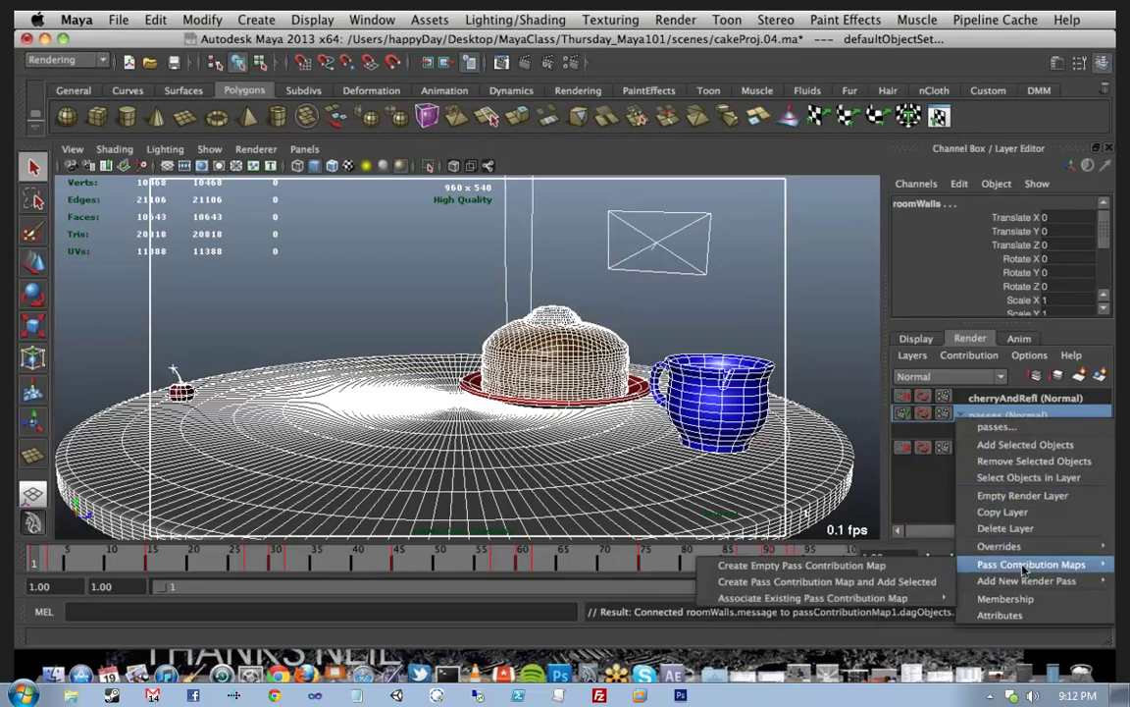
left_click(834, 581)
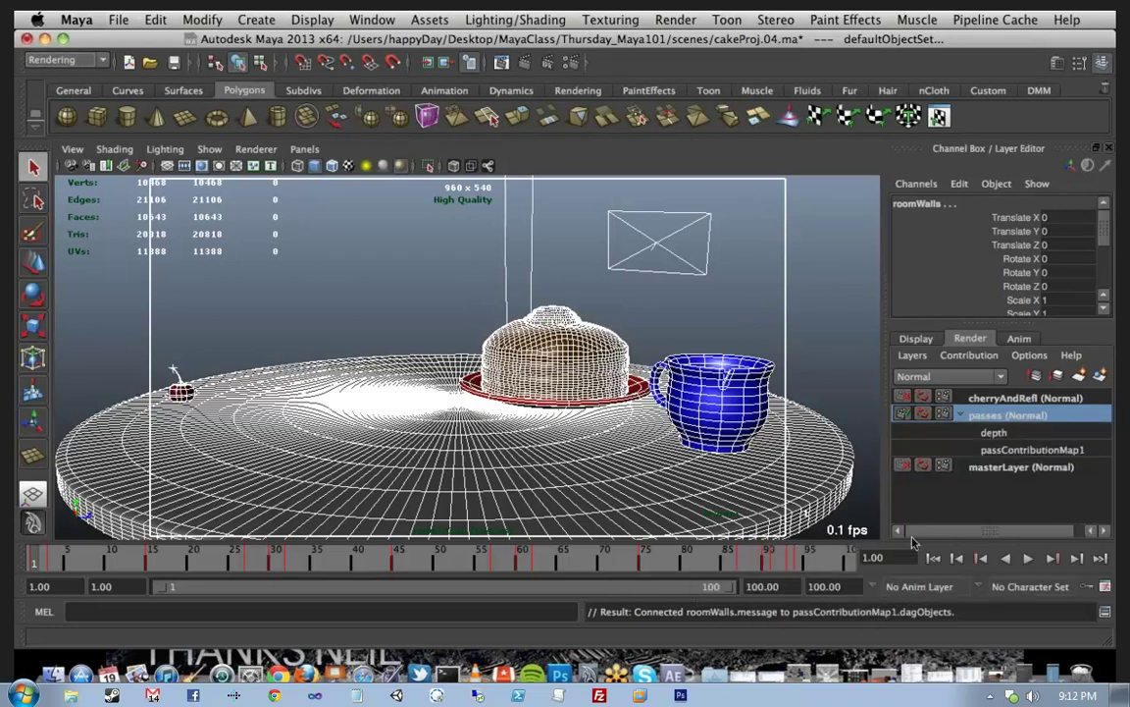
double_click(1030, 450)
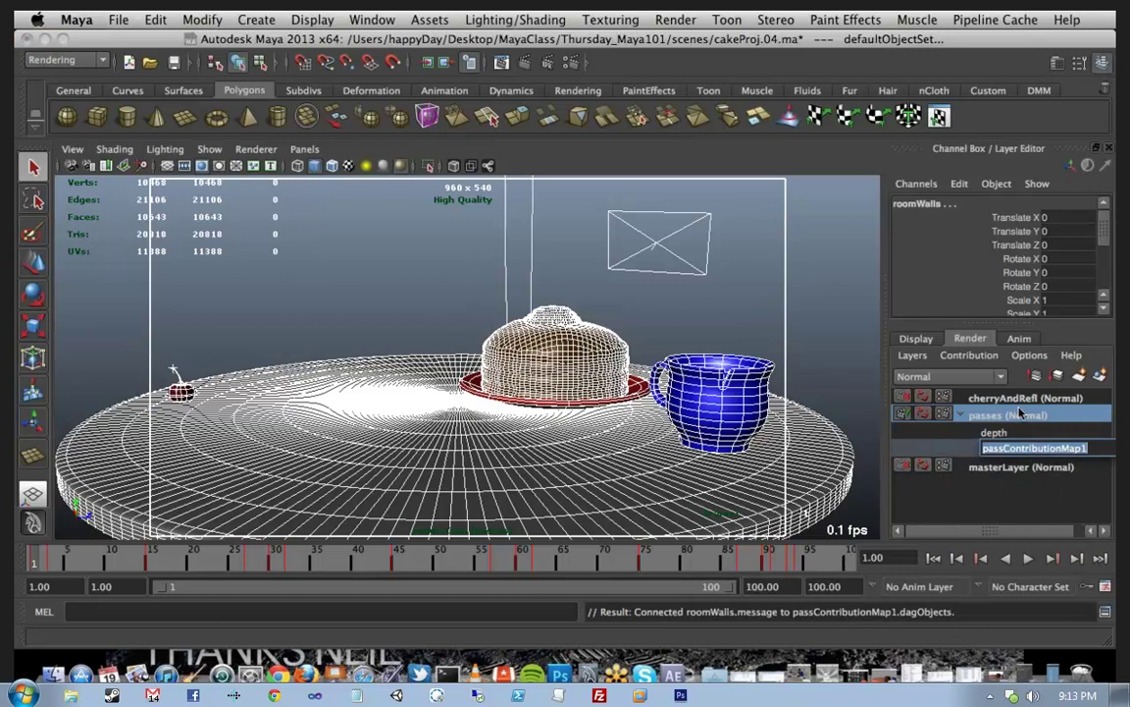
type("diffuseNoS")
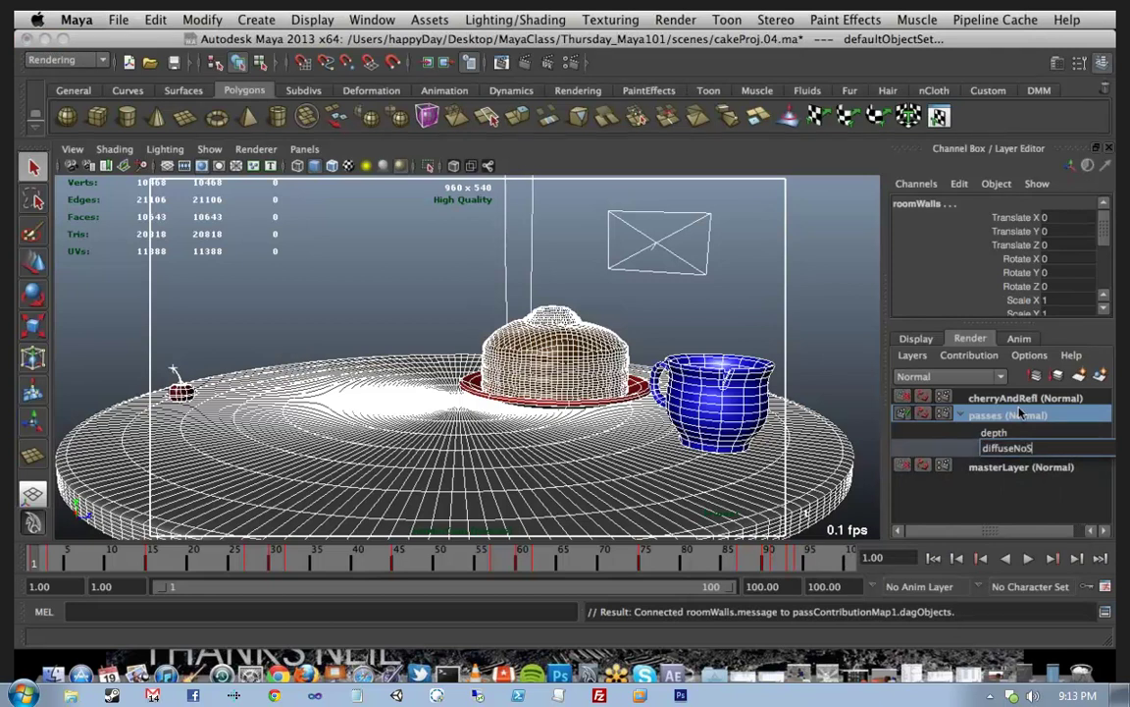
type("had")
key("Return")
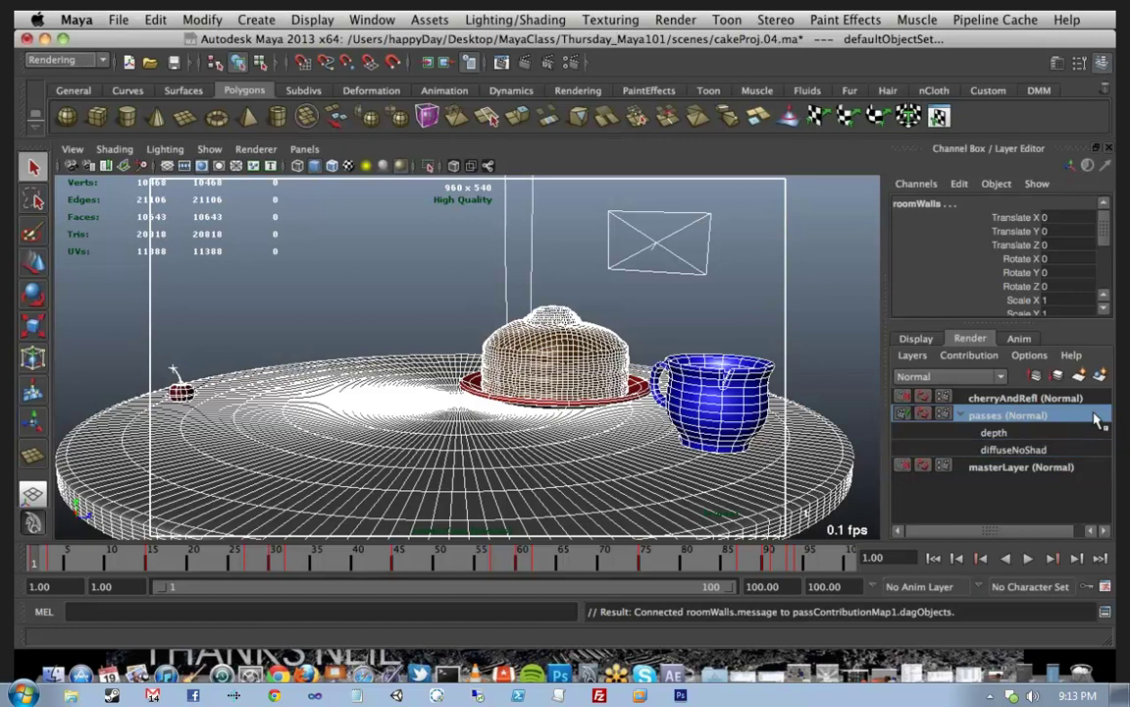
Step: Add a third contribution map with the selected walls, named 'indirect'
right_click(962, 416)
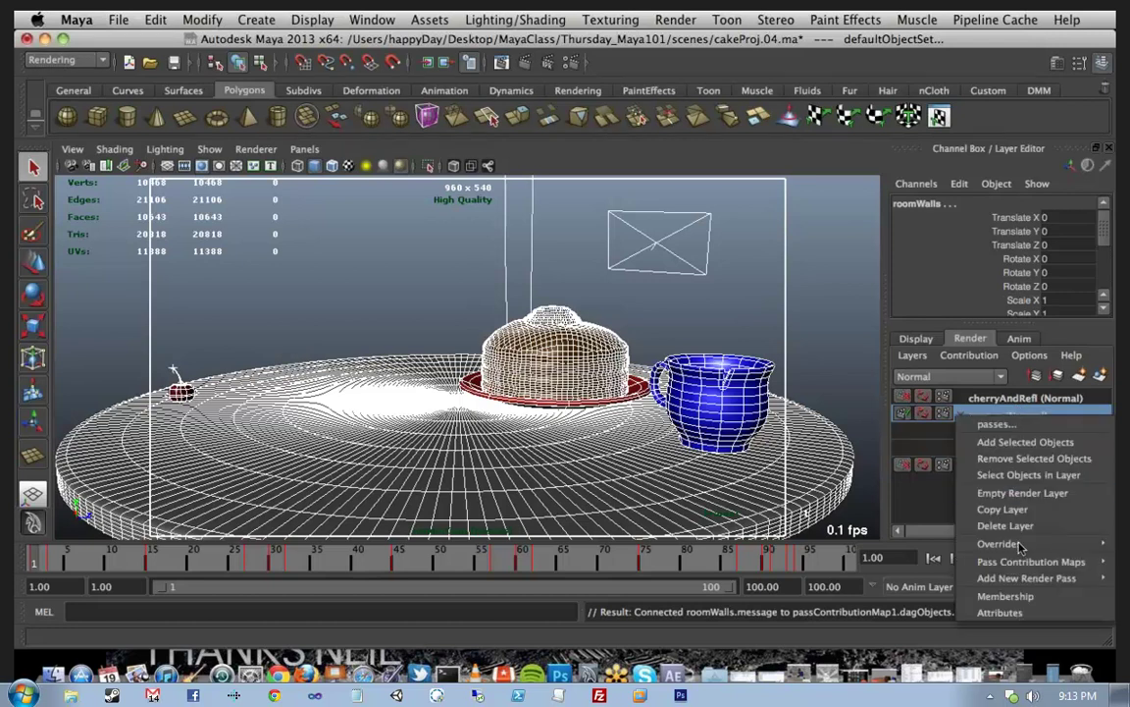
mouse_move(1030, 561)
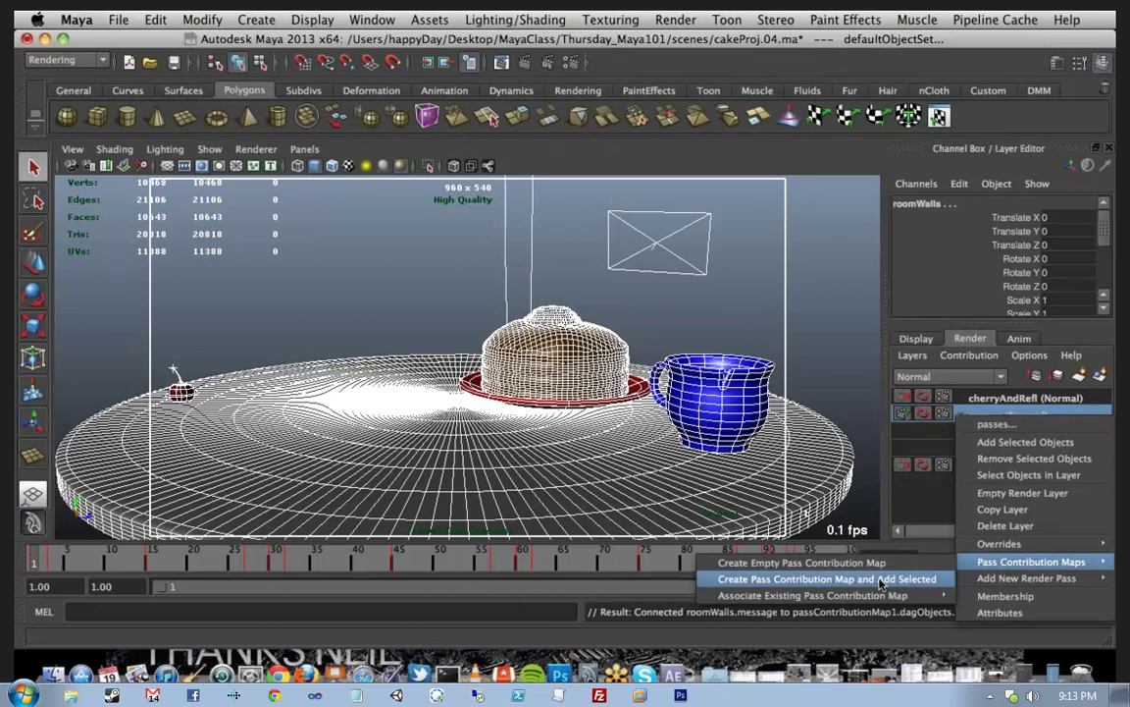
left_click(880, 580)
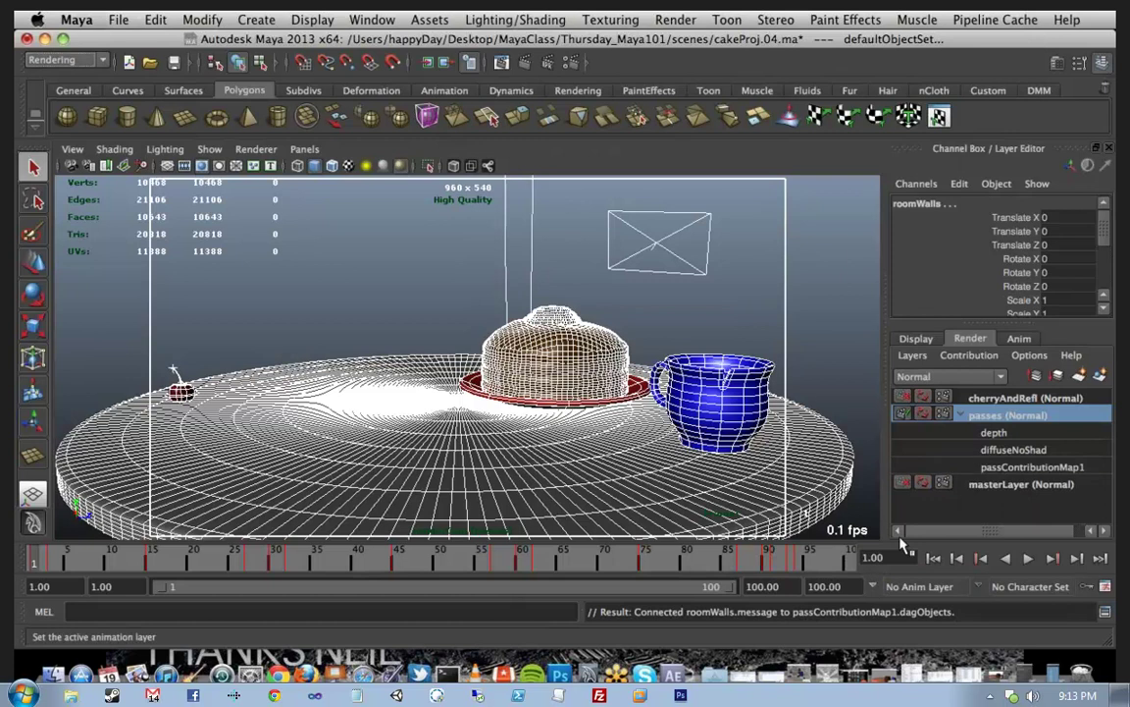
double_click(1010, 468)
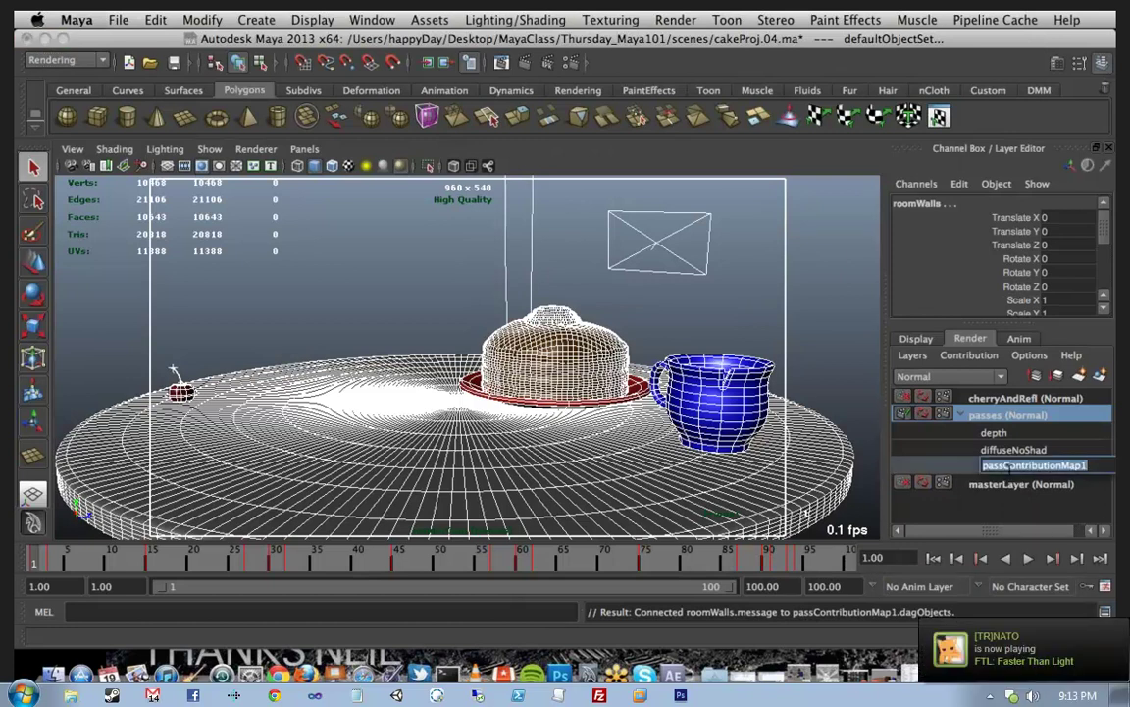
type("indirect")
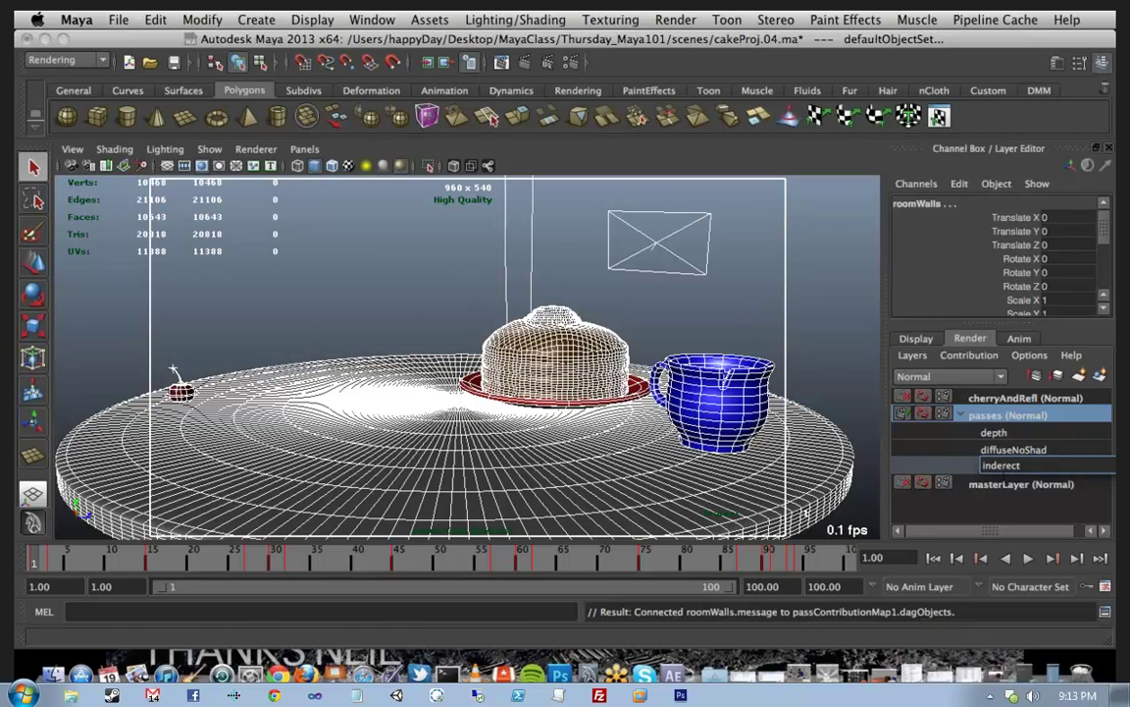
key("BackSpace")
key("BackSpace")
key("BackSpace")
key("BackSpace")
type("irect")
key("Return")
Step: Add passContributionMap1 and passContributionMap2 to the passes layer, play the animation, and open Render Settings
right_click(1038, 417)
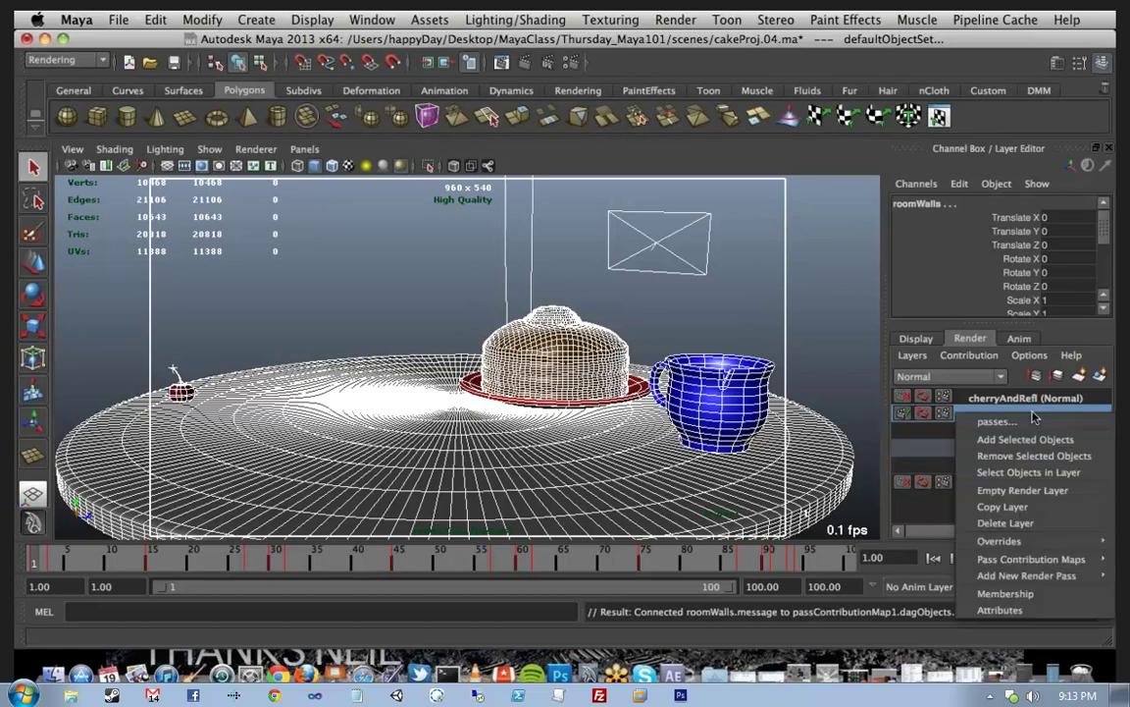
mouse_move(1031, 558)
left_click(913, 563)
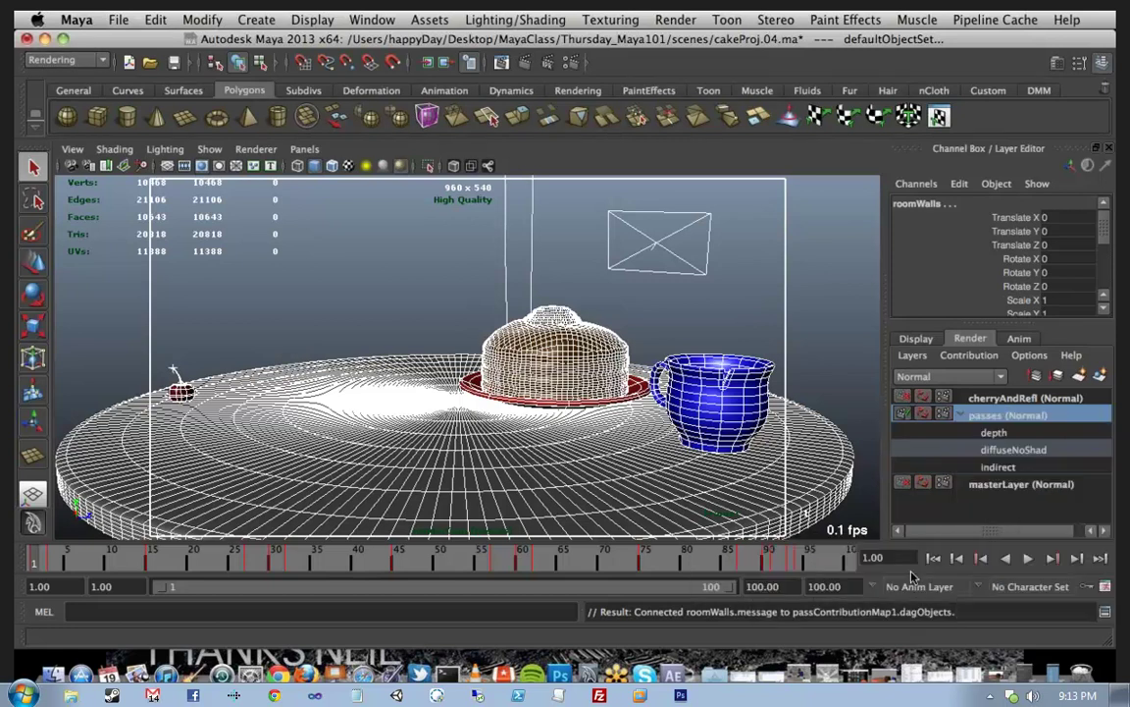
double_click(1012, 486)
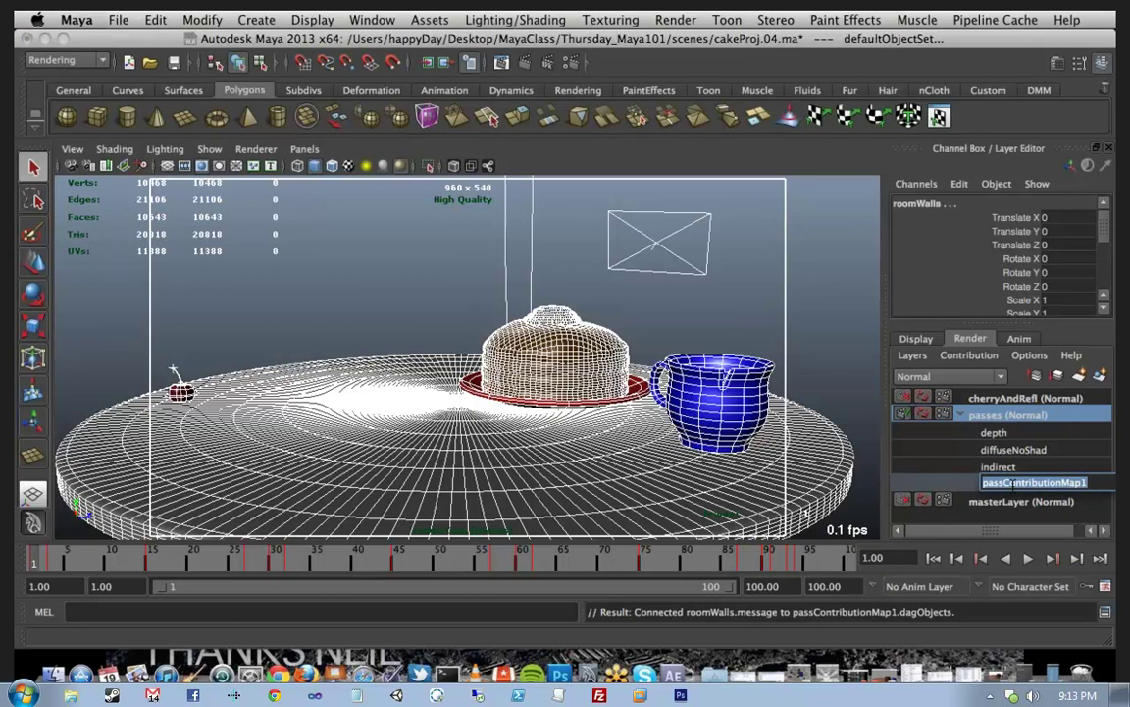
right_click(960, 416)
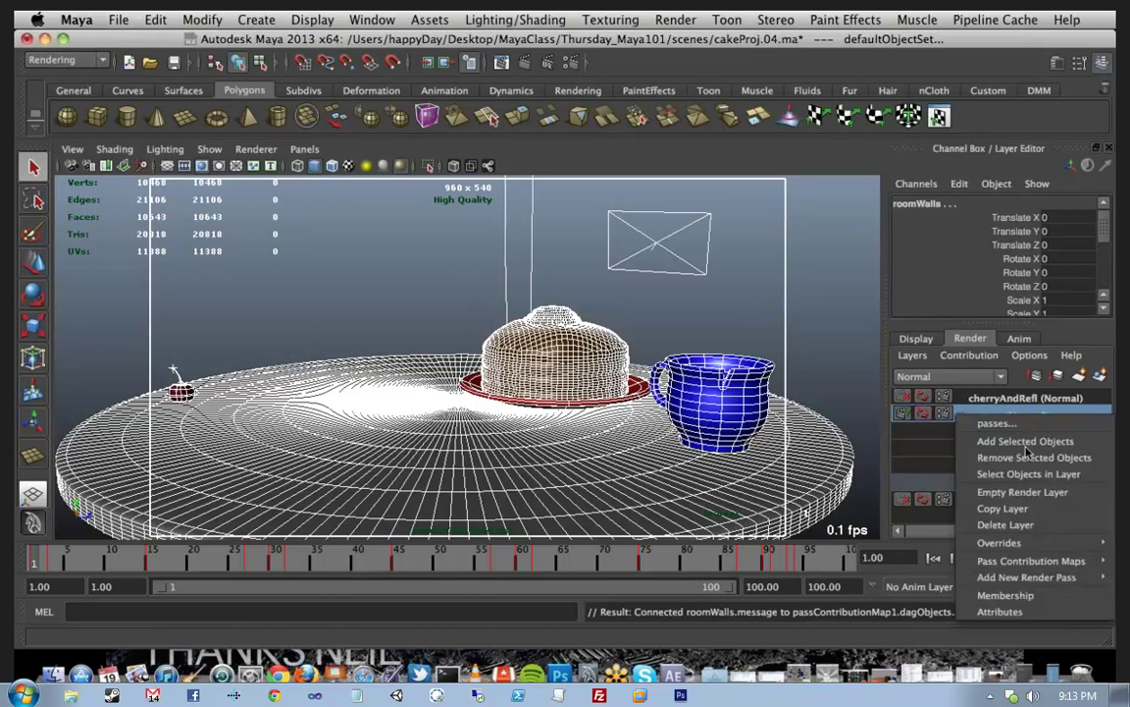
left_click(933, 586)
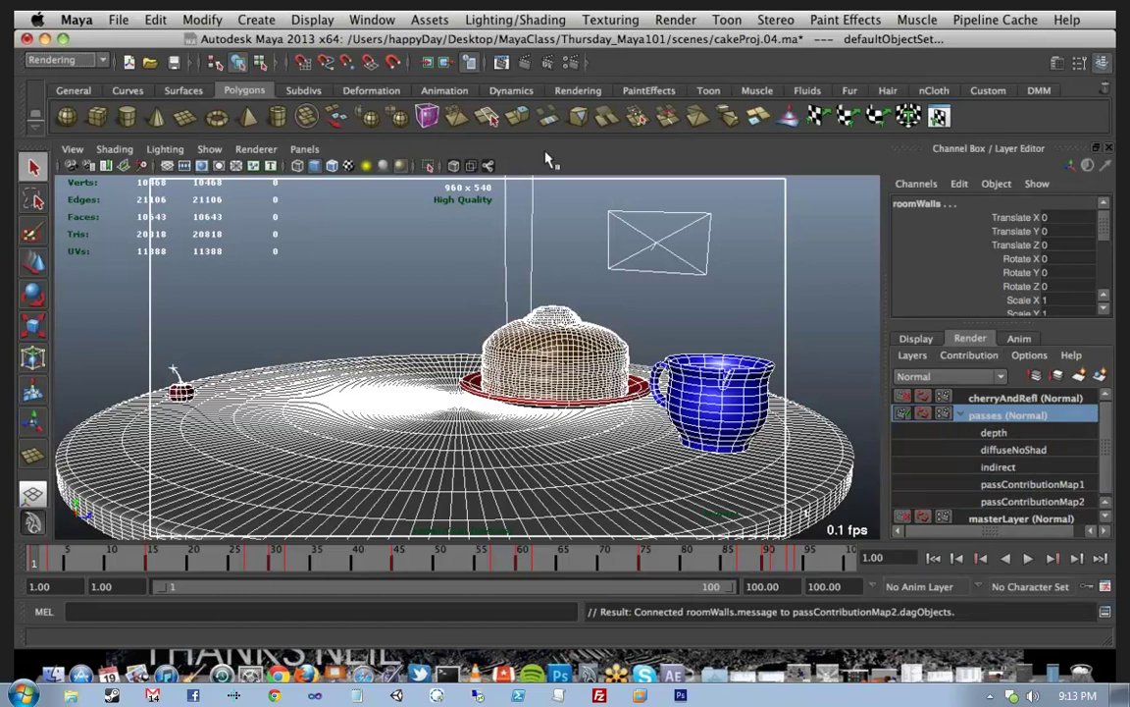
left_click(1029, 561)
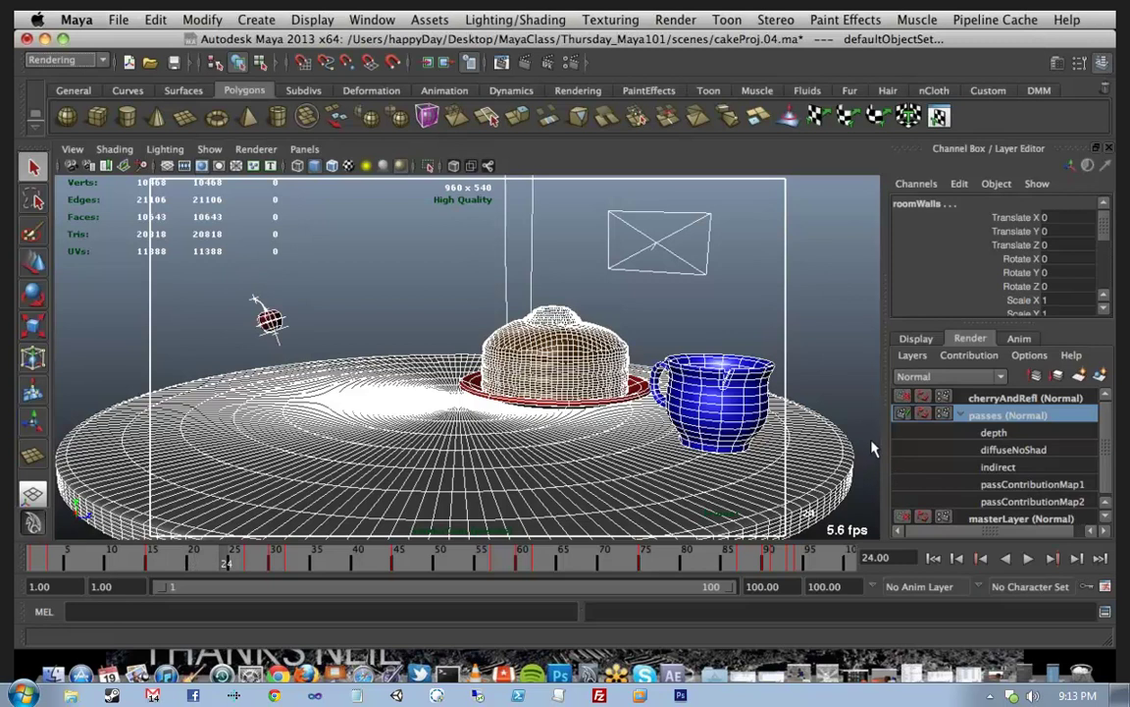
left_click(574, 66)
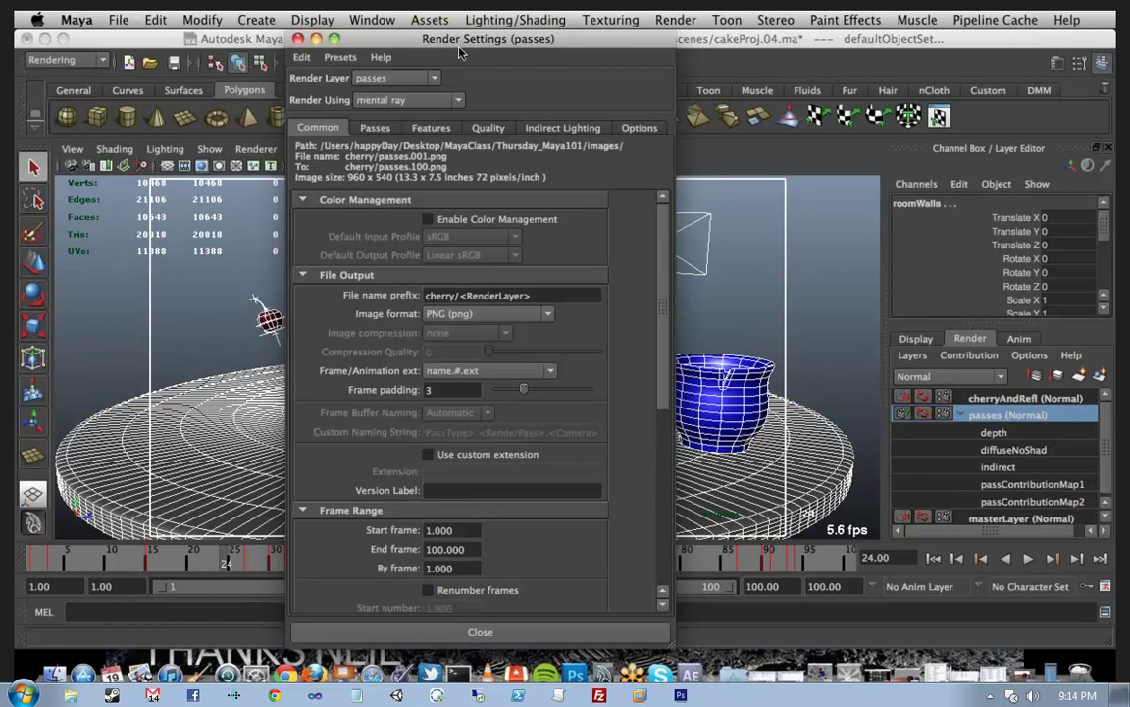
Step: From the Passes tab, start a new render pass and change the prefix from slagPasses_ to cakeProj_
left_click_drag(455, 49, 460, 48)
left_click(380, 127)
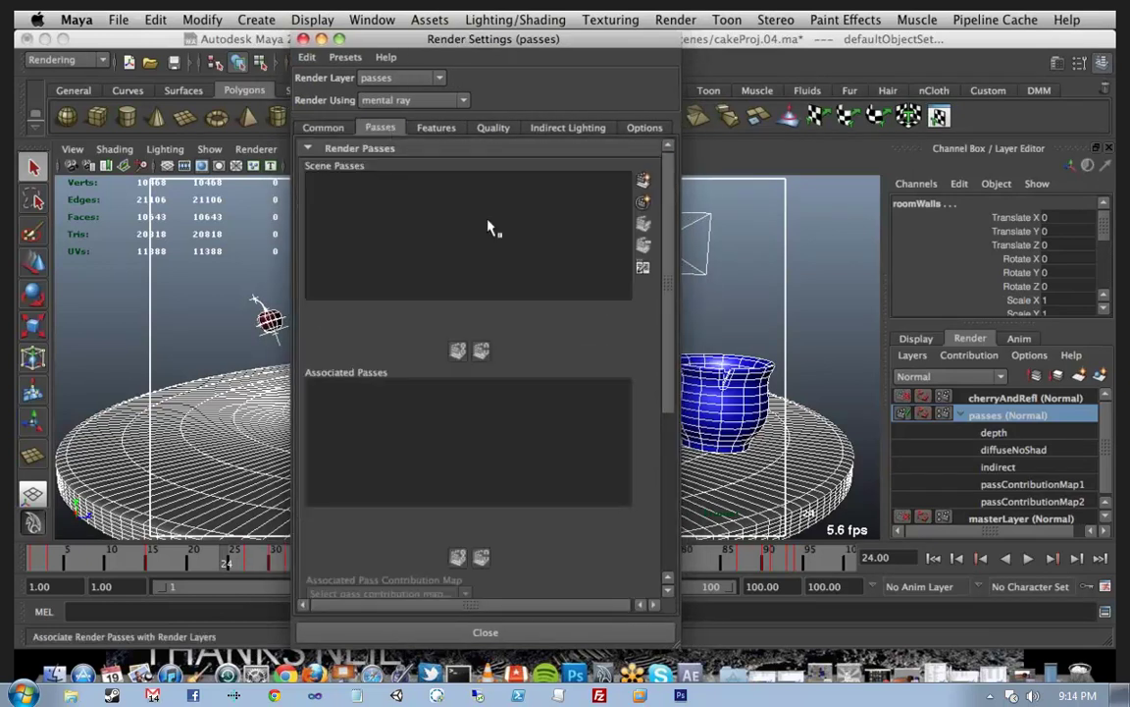
left_click(643, 181)
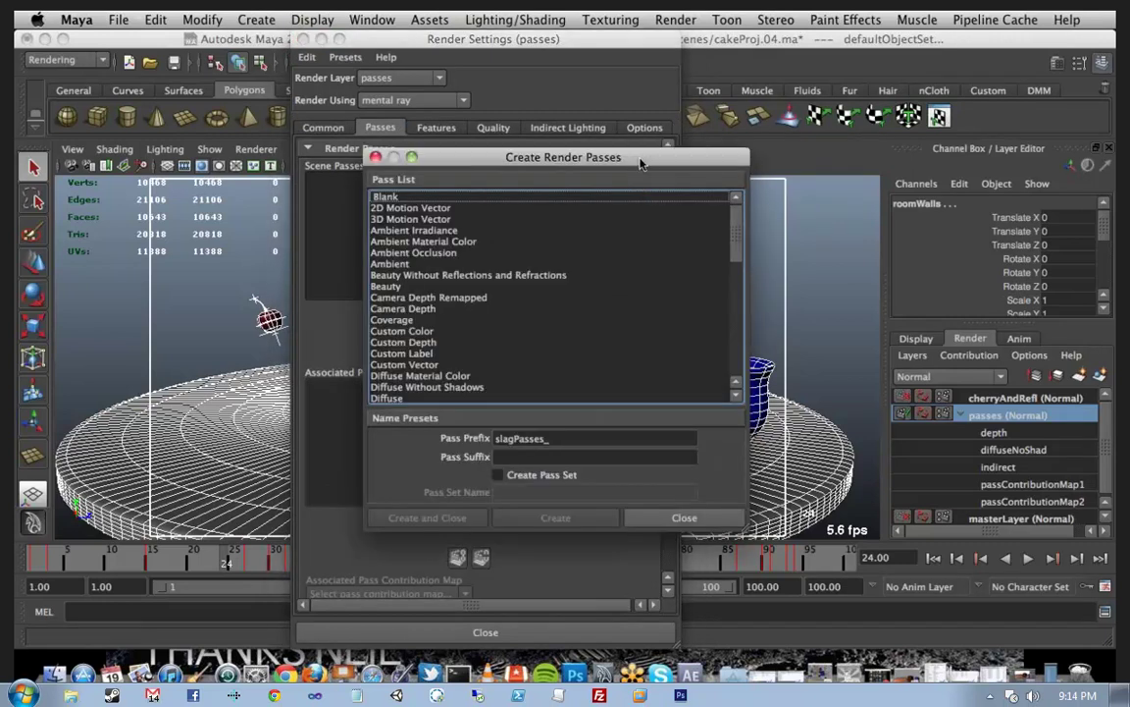
left_click_drag(640, 164, 757, 153)
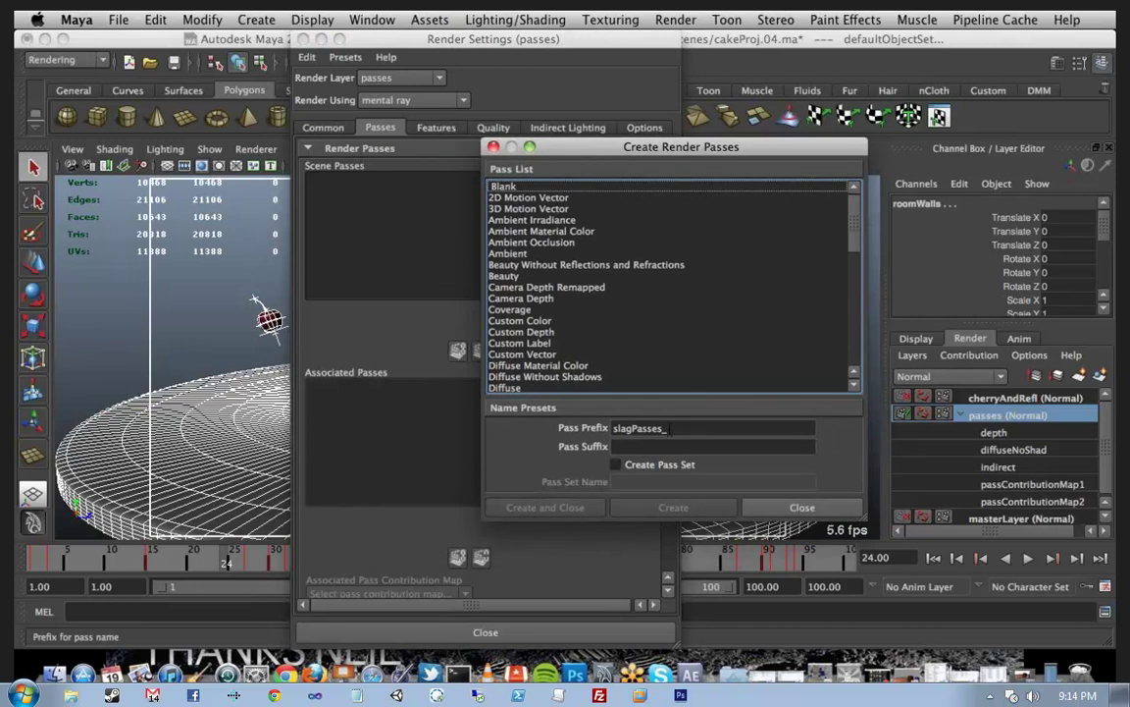
double_click(638, 427)
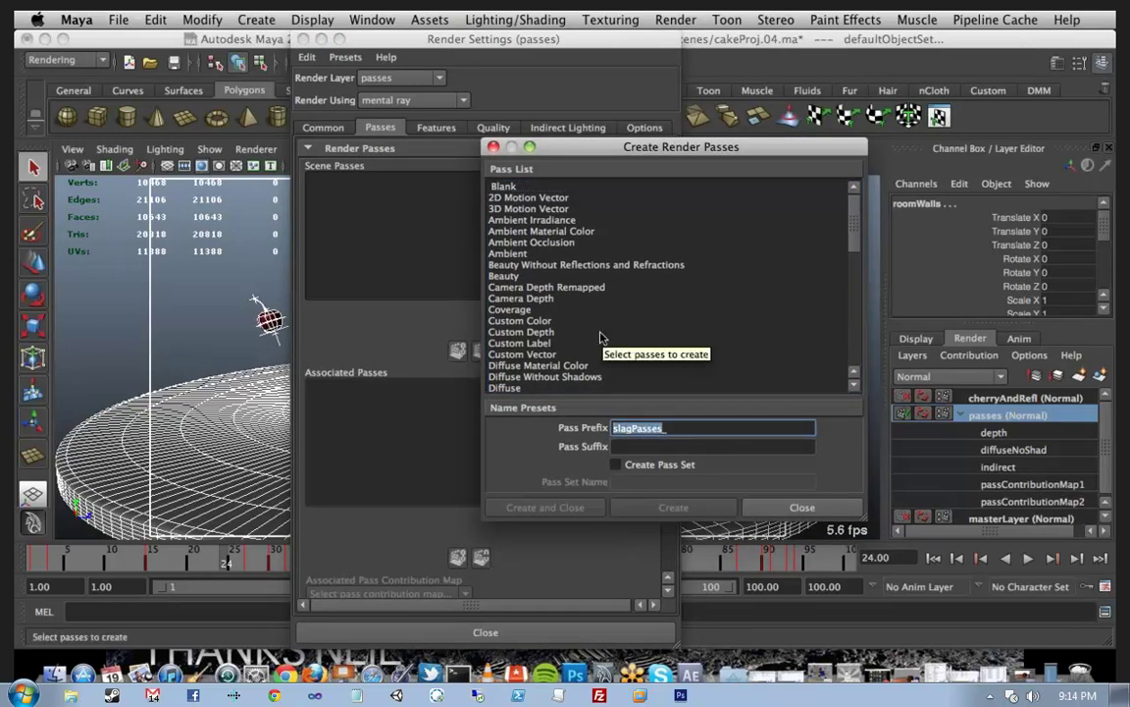
type("cake_")
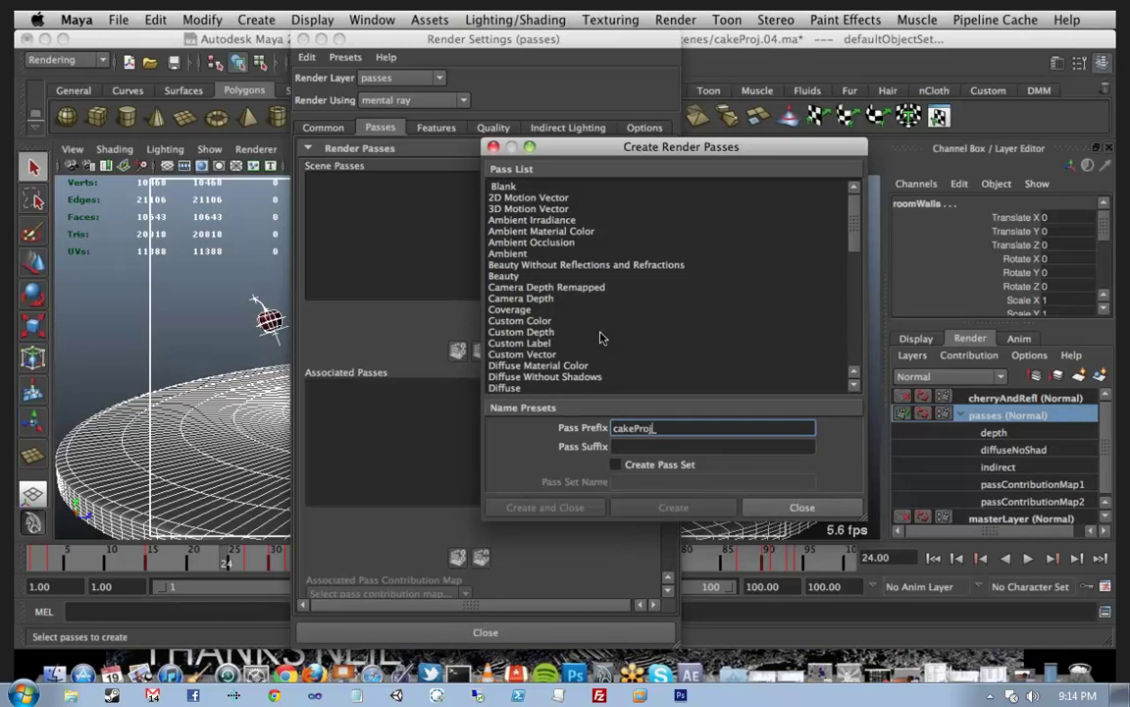
left_click(550, 187)
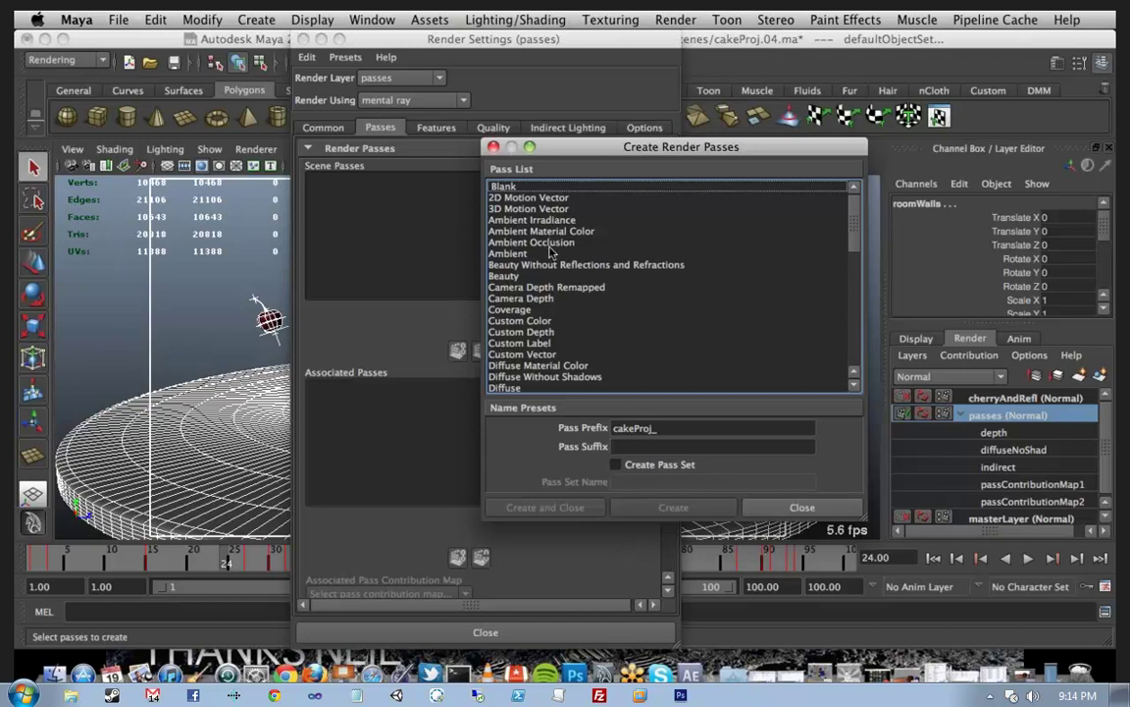
Step: Choose the Camera Depth, Diffuse Without Shadows, Indirect and Reflection passes
left_click(561, 298)
scroll(628, 276, "down", 2)
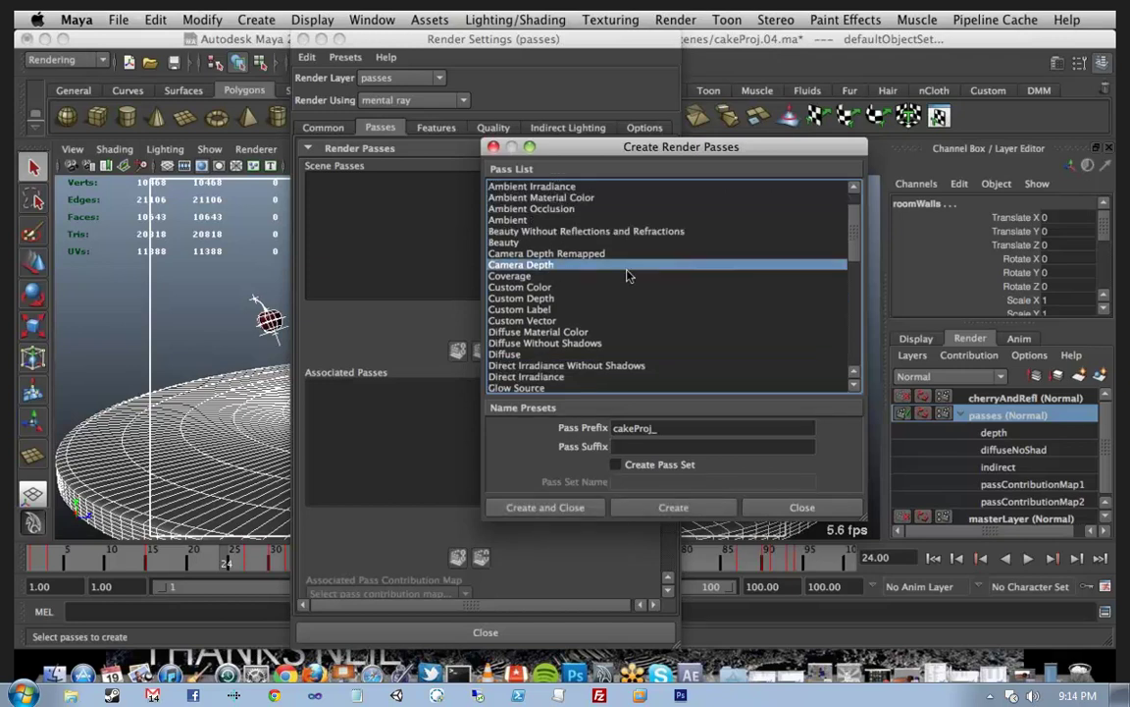
scroll(589, 278, "down", 1)
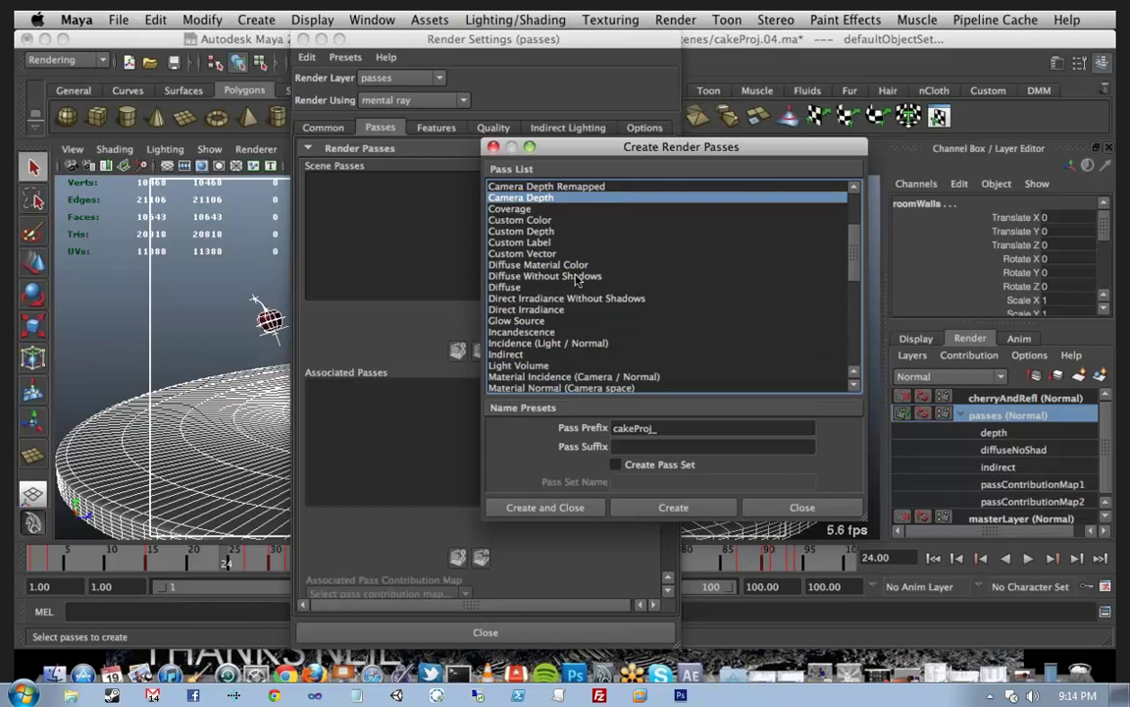
left_click(618, 277, "super")
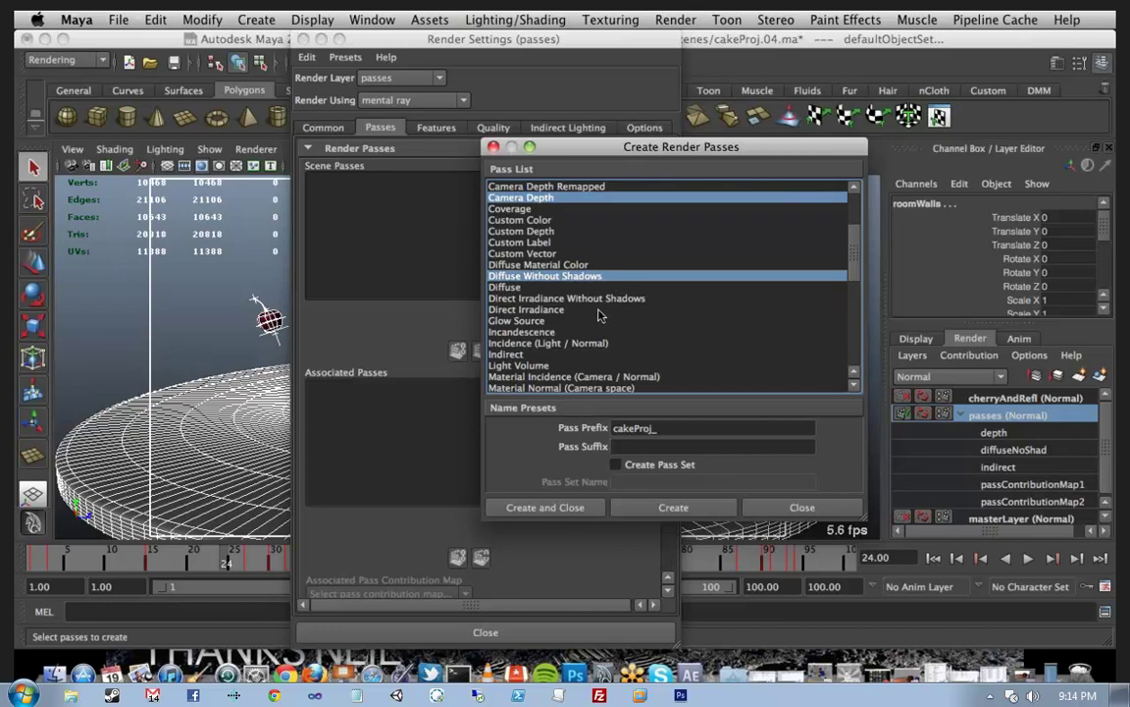
scroll(601, 315, "down", 3)
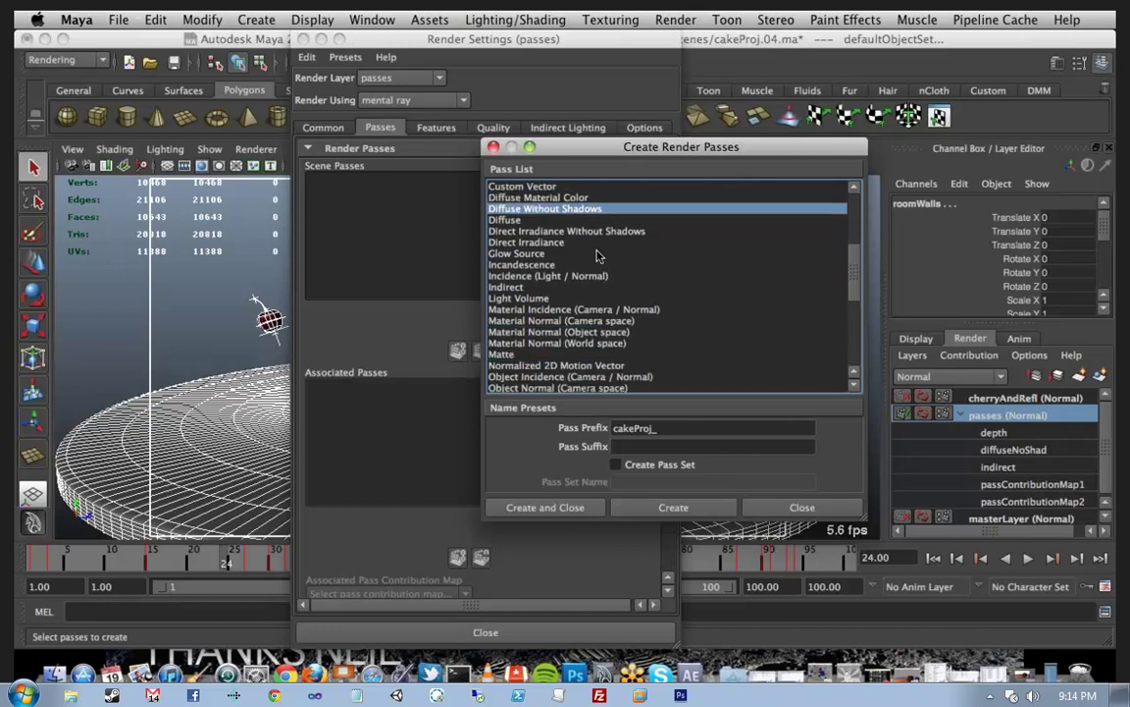
left_click(587, 286)
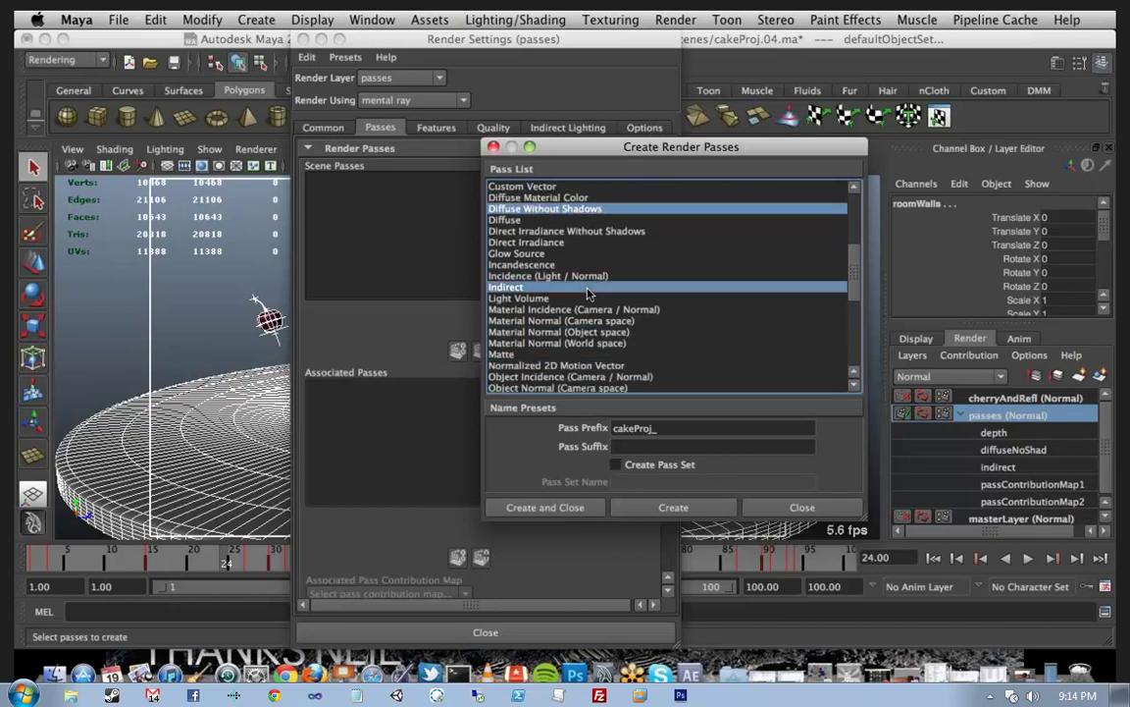
scroll(677, 297, "down", 3)
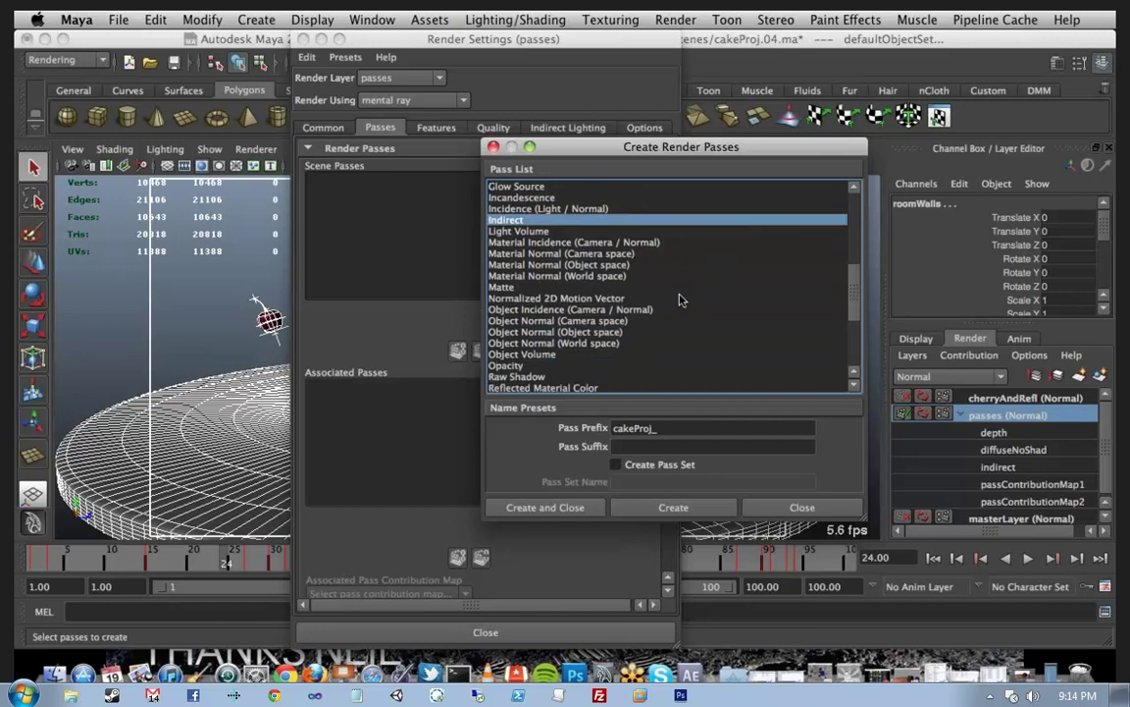
scroll(682, 300, "down", 1)
scroll(682, 300, "down", 1)
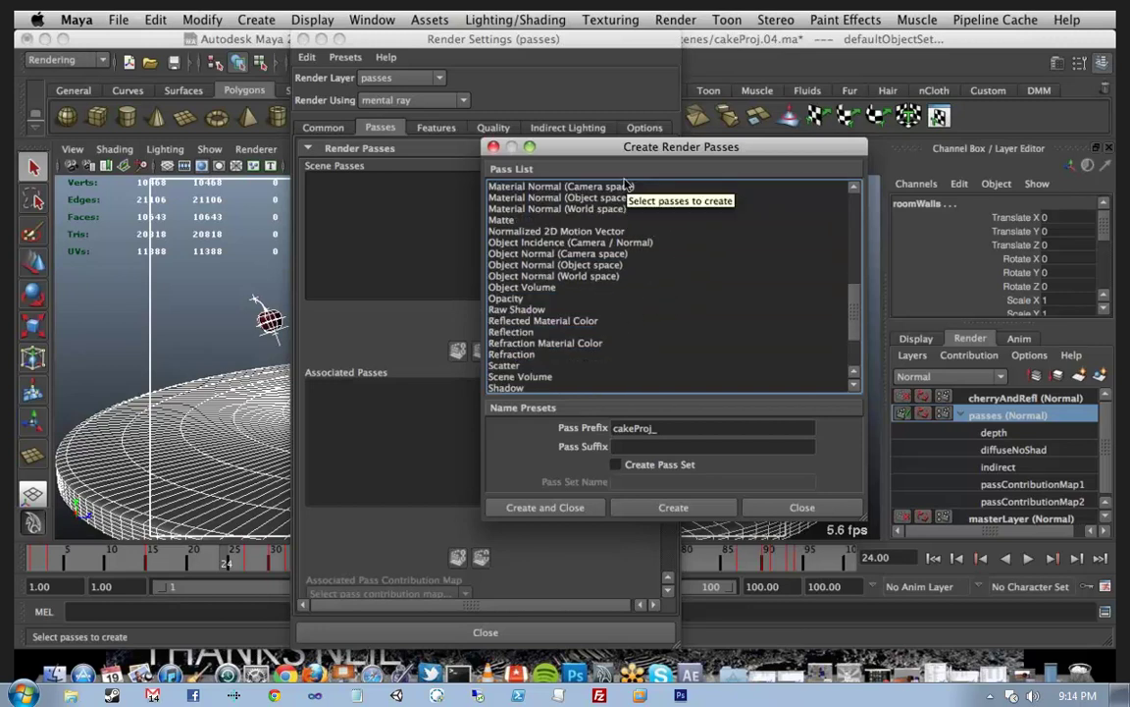
left_click(564, 333)
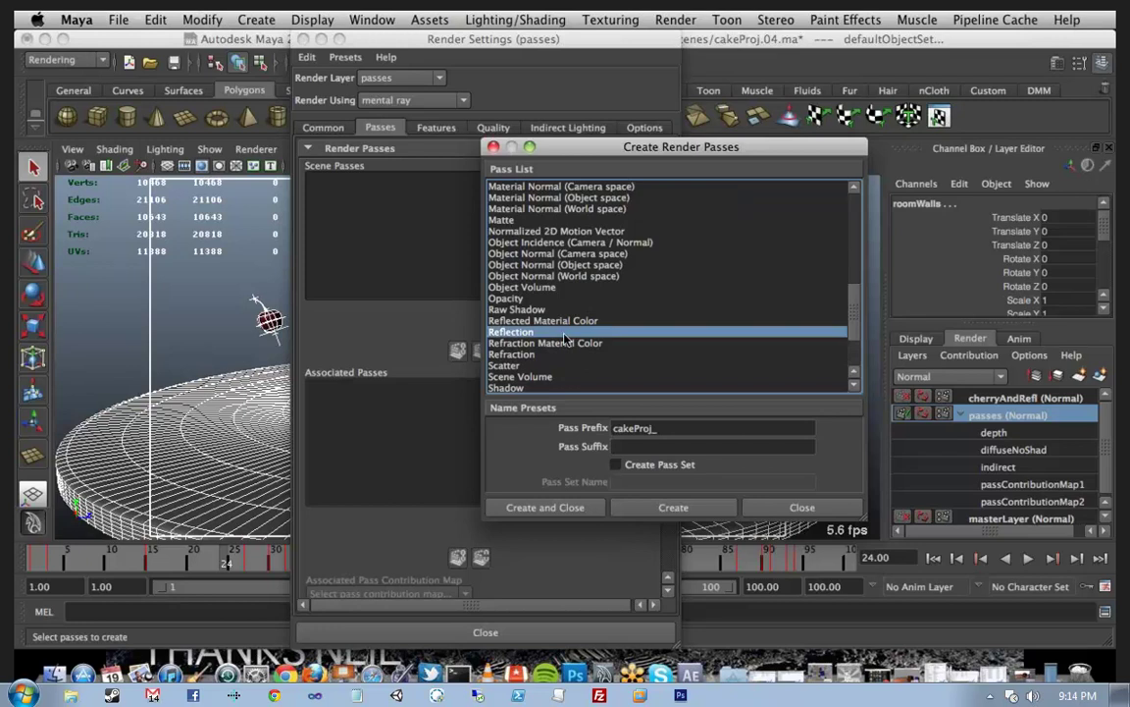
Step: Also choose the Shadow and Specular Without Shadows passes
left_click(567, 389, "ctrl")
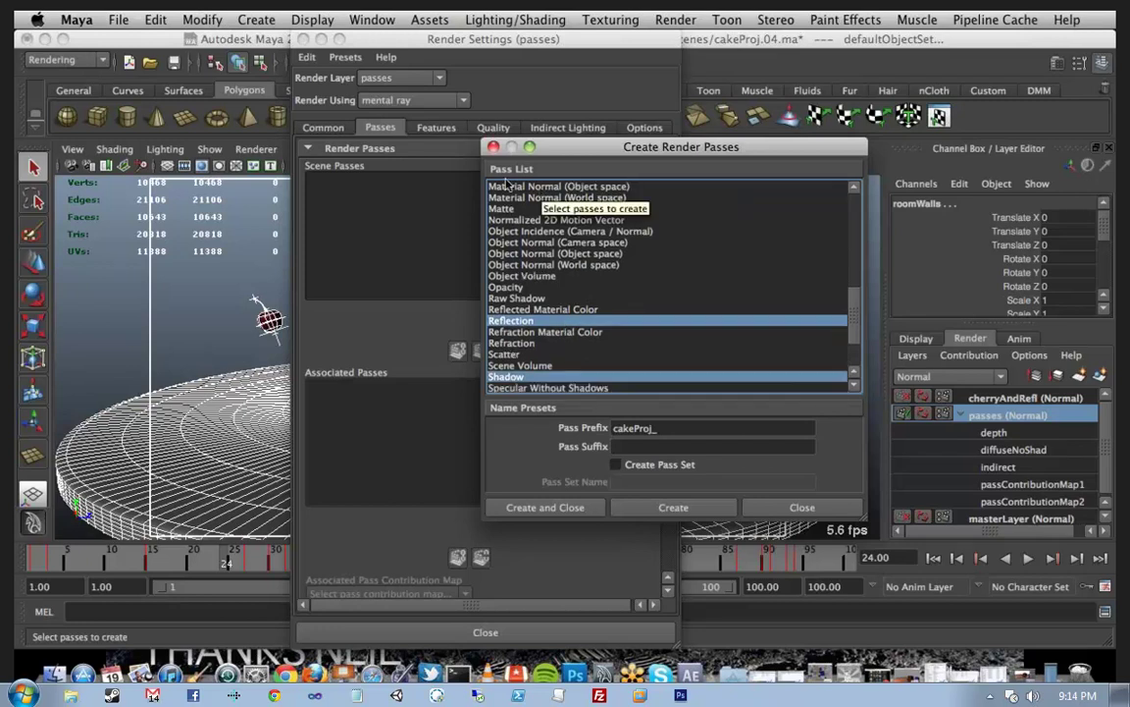
scroll(665, 334, "down", 3)
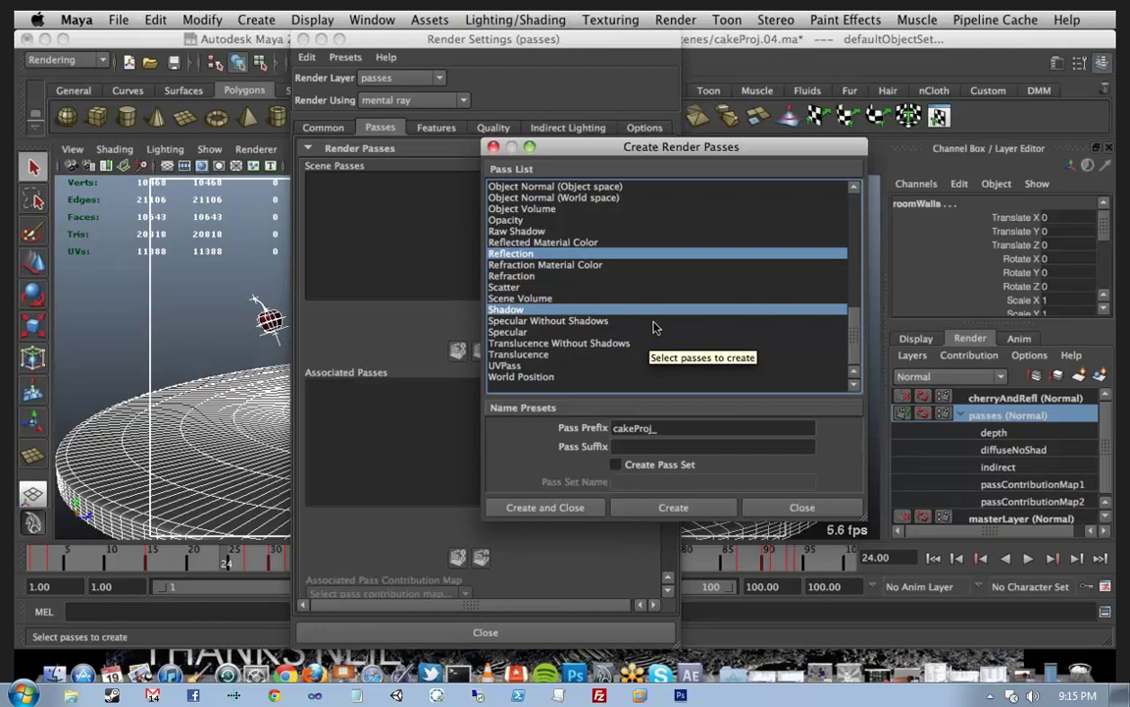
left_click(655, 321, "super")
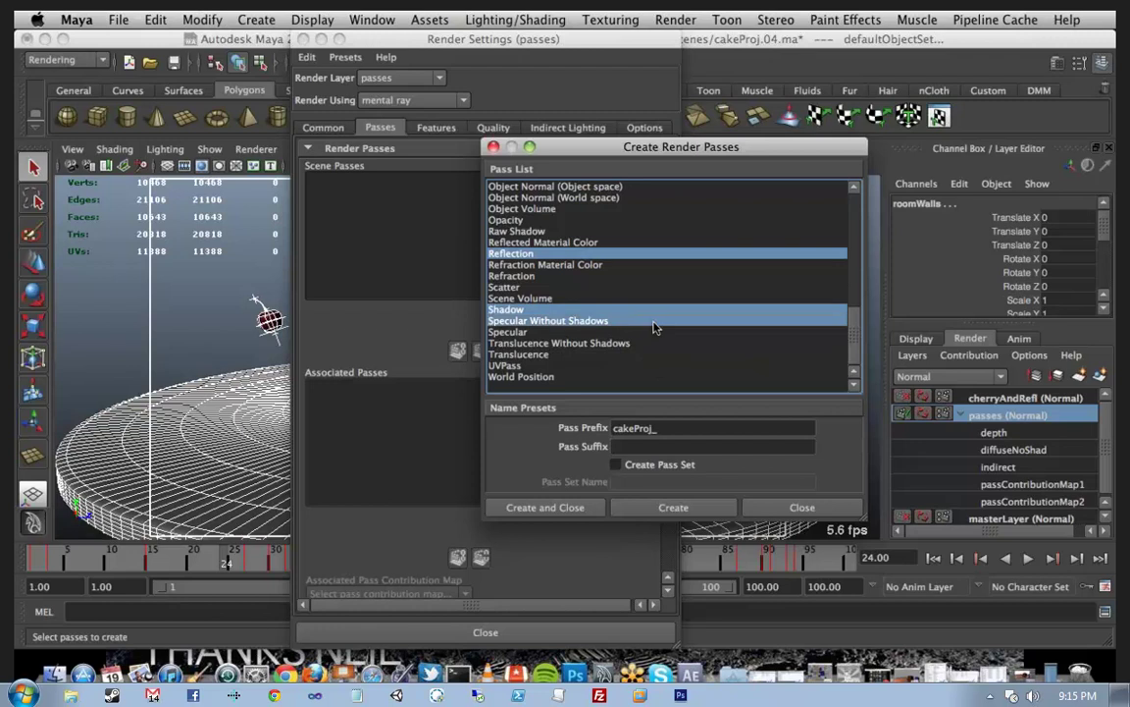
scroll(638, 328, "up", 10)
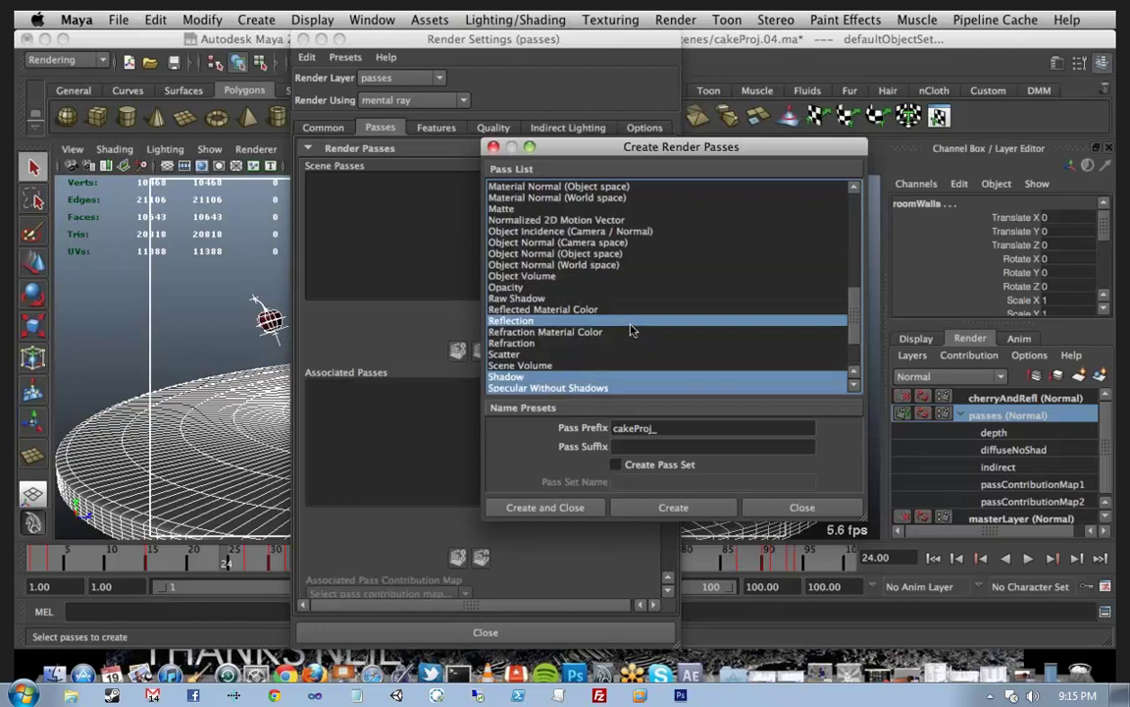
scroll(633, 325, "up", 5)
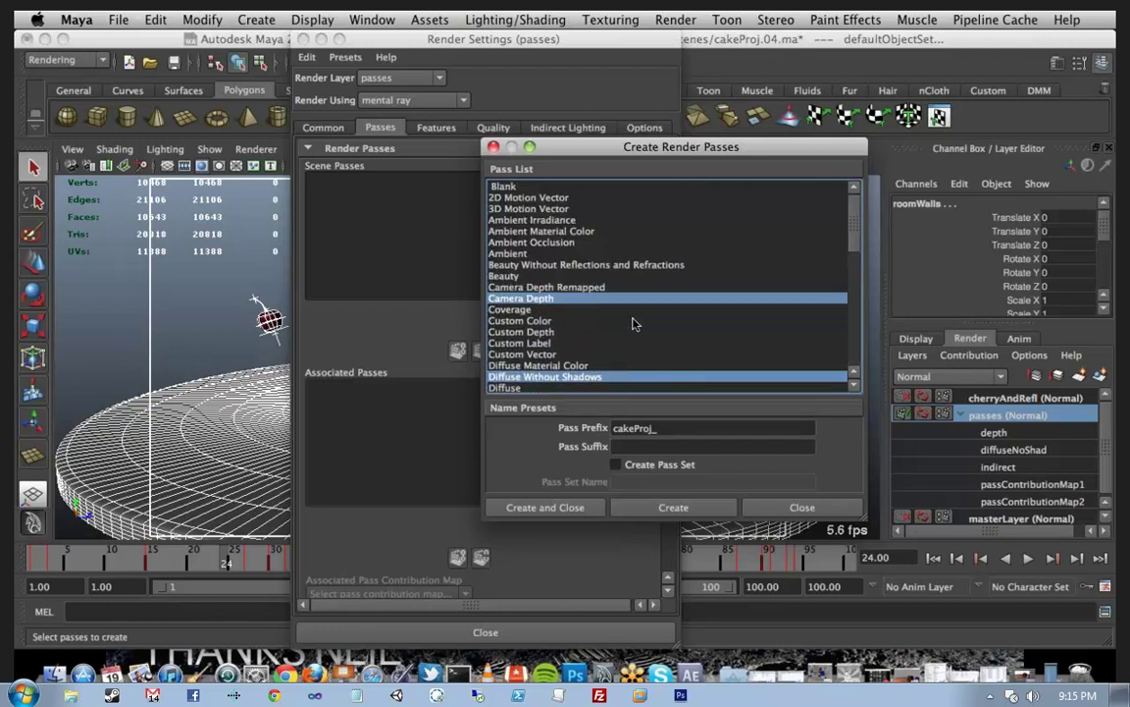
scroll(600, 313, "down", 3)
scroll(601, 313, "down", 1)
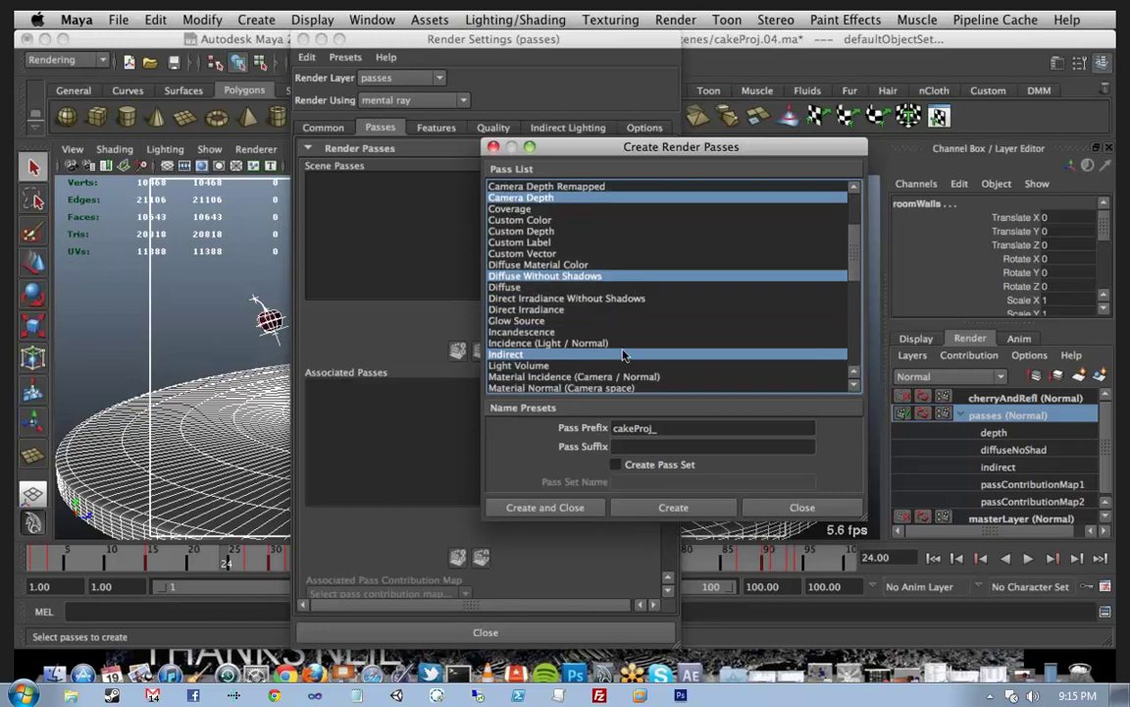
scroll(624, 354, "down", 1)
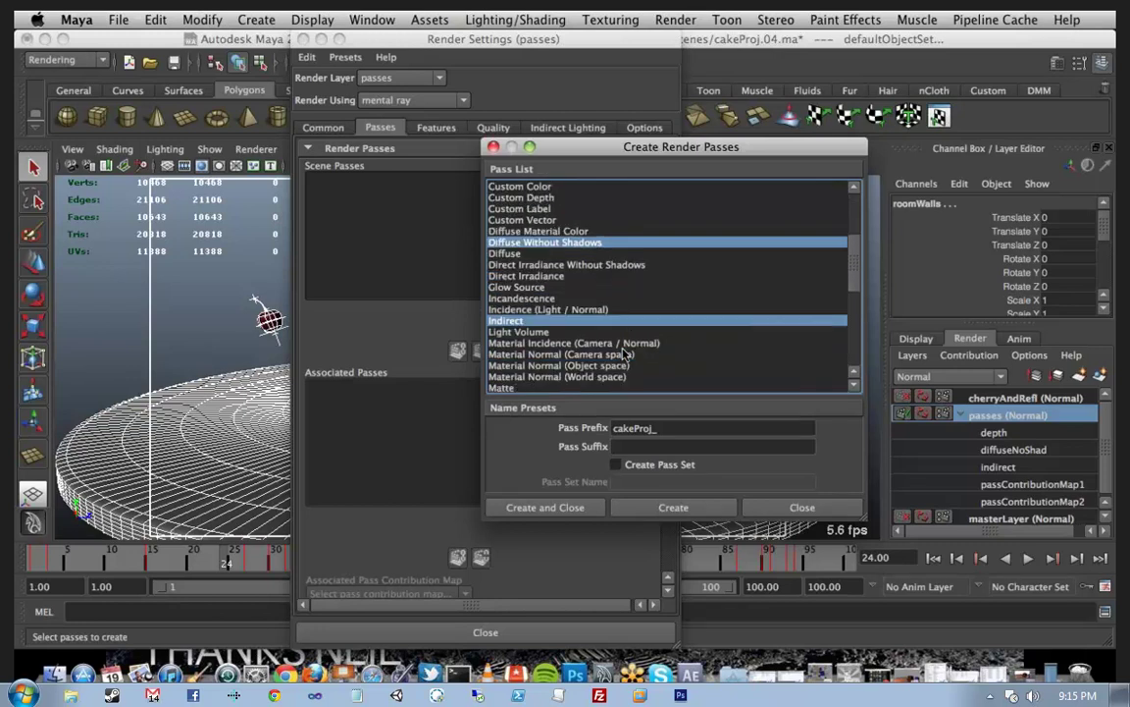
scroll(623, 354, "down", 7)
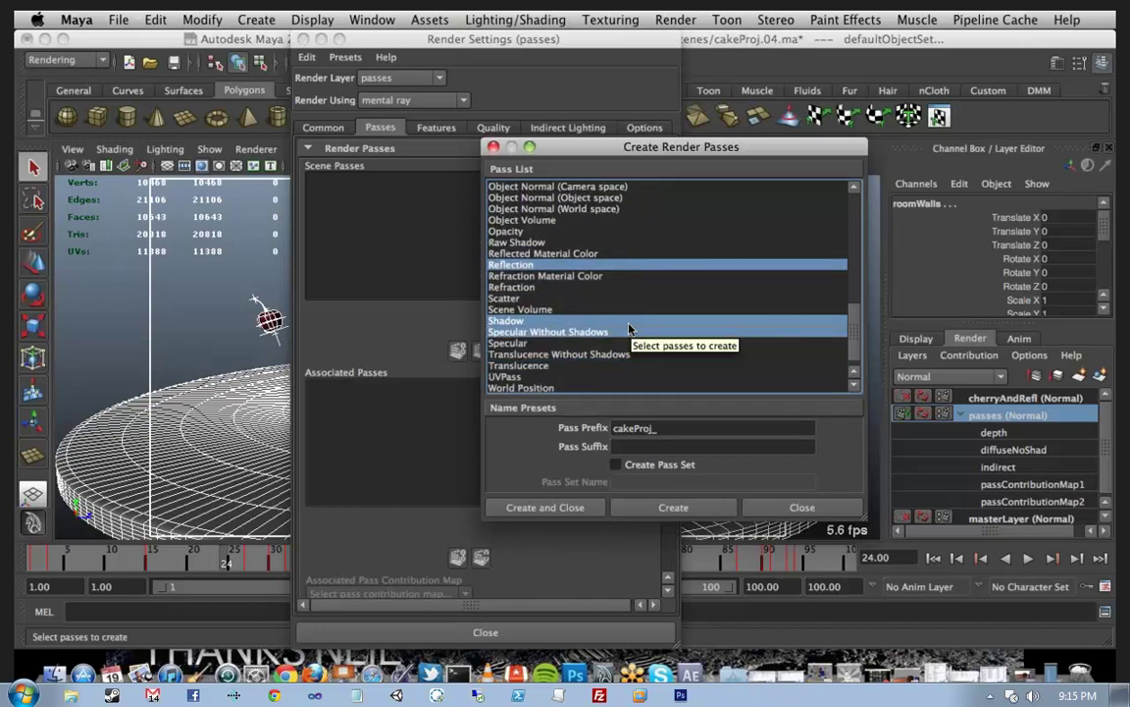
Step: Create the six cakeProj_ passes and rename the first contribution map to 'refl'
left_click(643, 509)
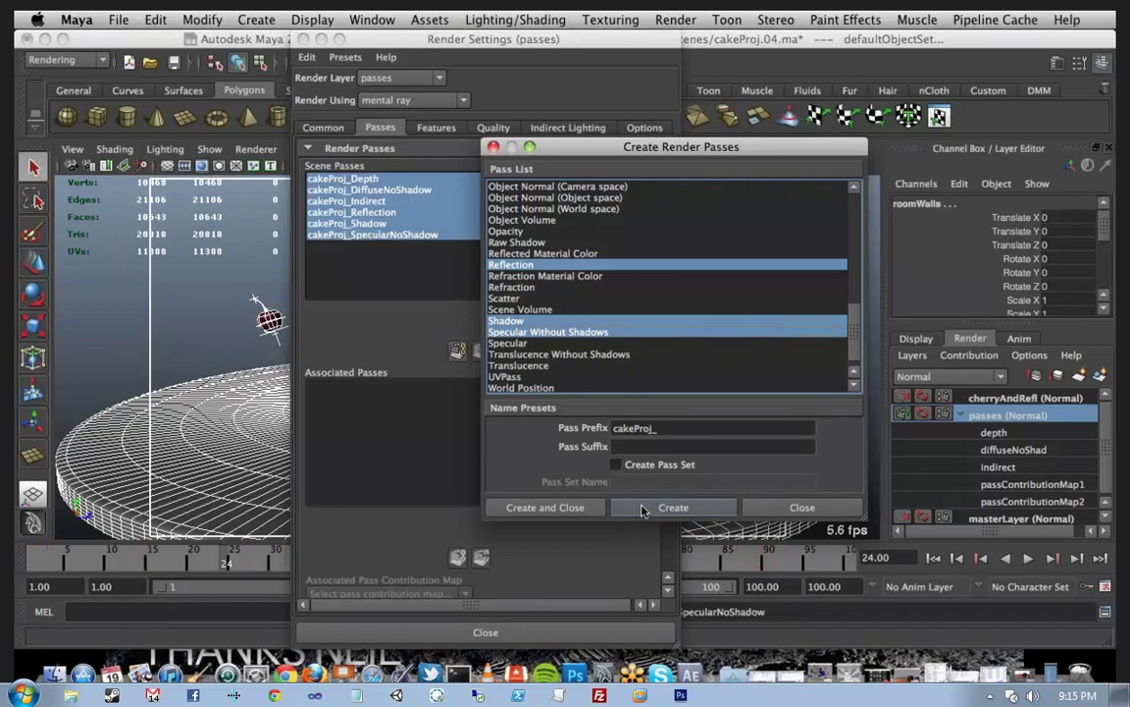
left_click(752, 509)
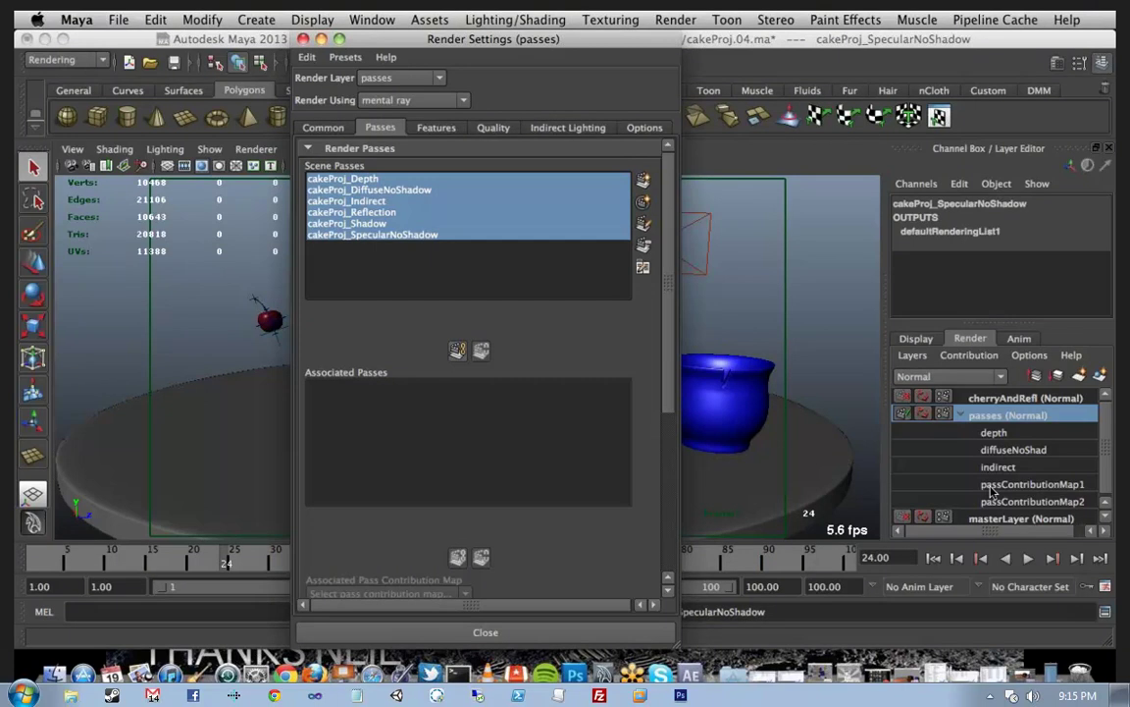
left_click(993, 484)
key("Delete")
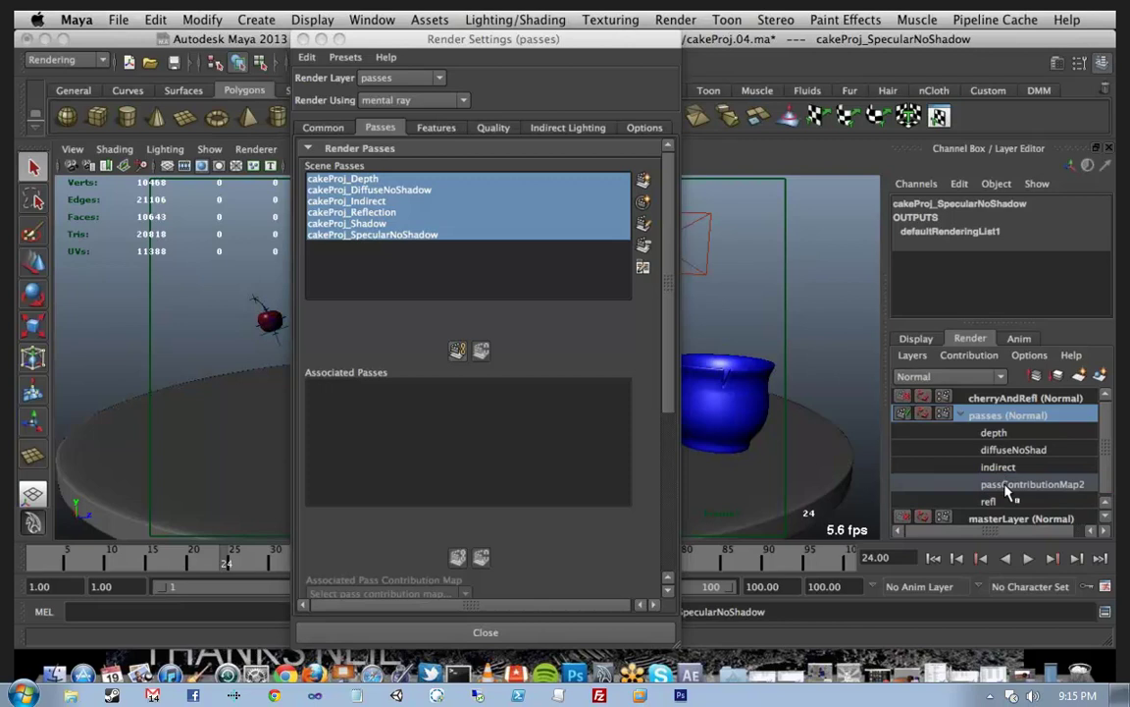
Step: Rename passContributionMap2 to 'shad', add a new map named 'spec', then return to Scene Passes
left_click(1005, 484)
key("Delete")
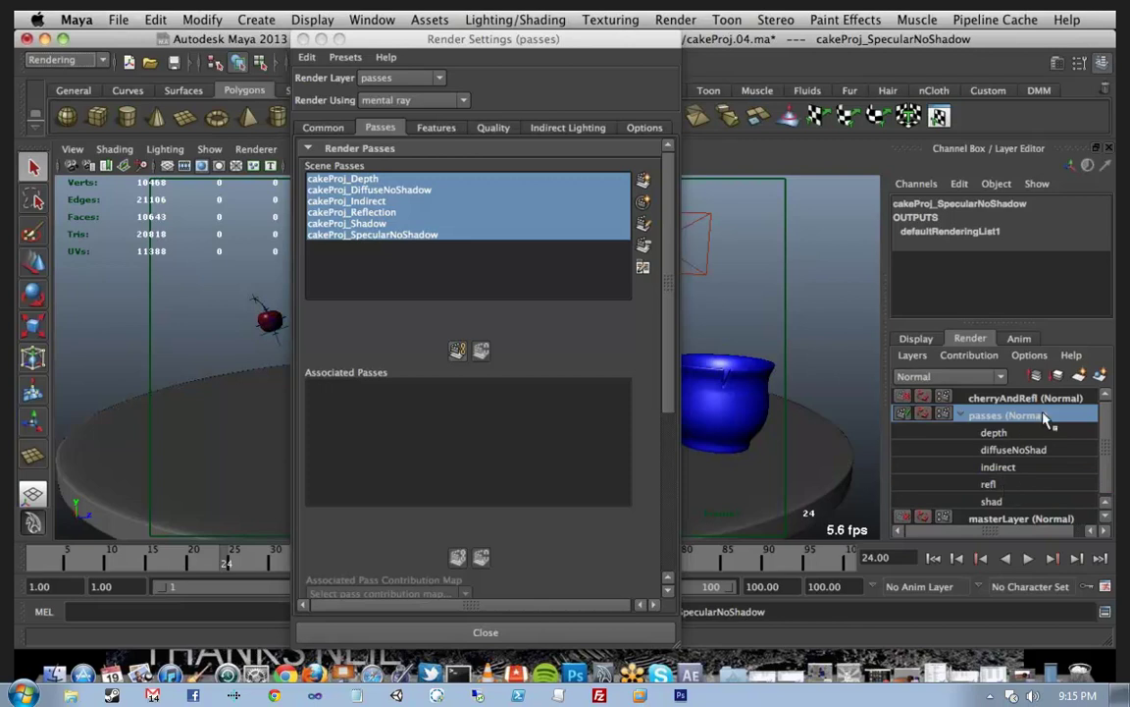
right_click(1011, 415)
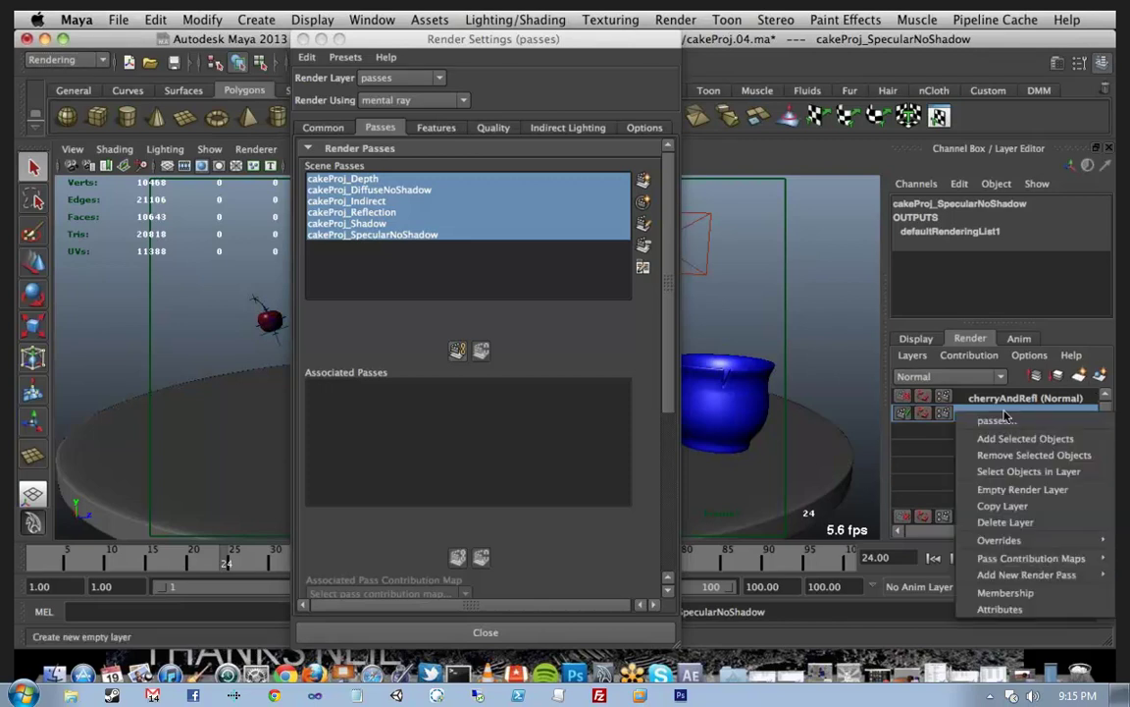
mouse_move(1009, 559)
left_click(801, 560)
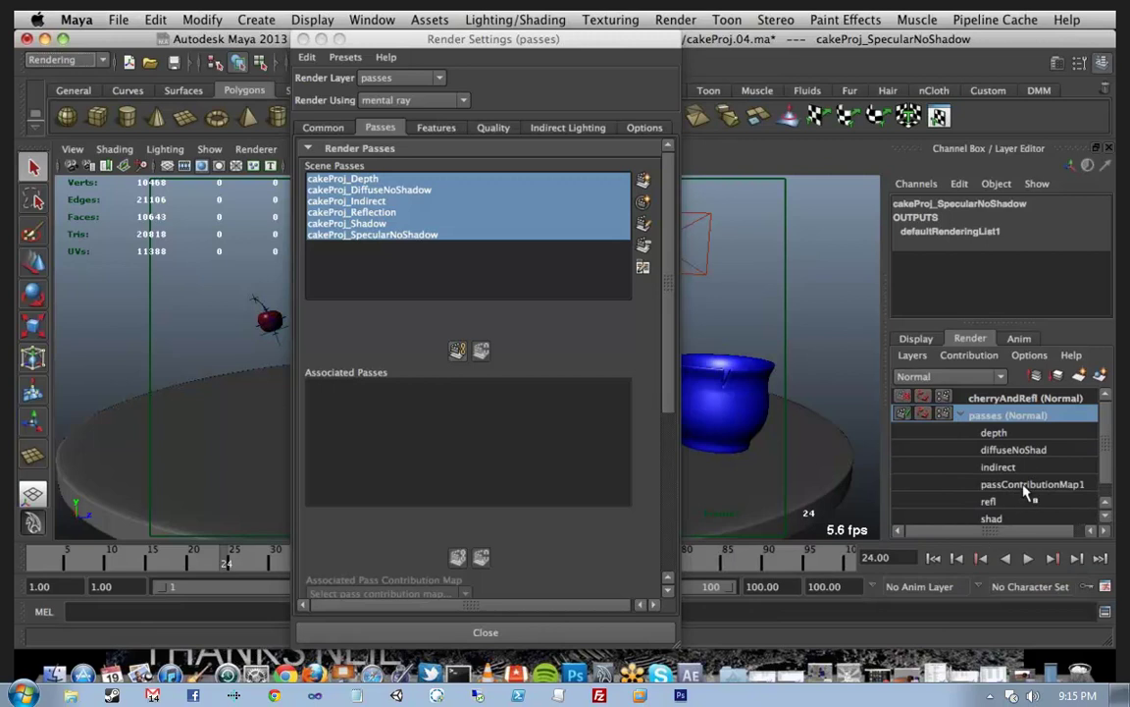
double_click(1025, 484)
type("spec")
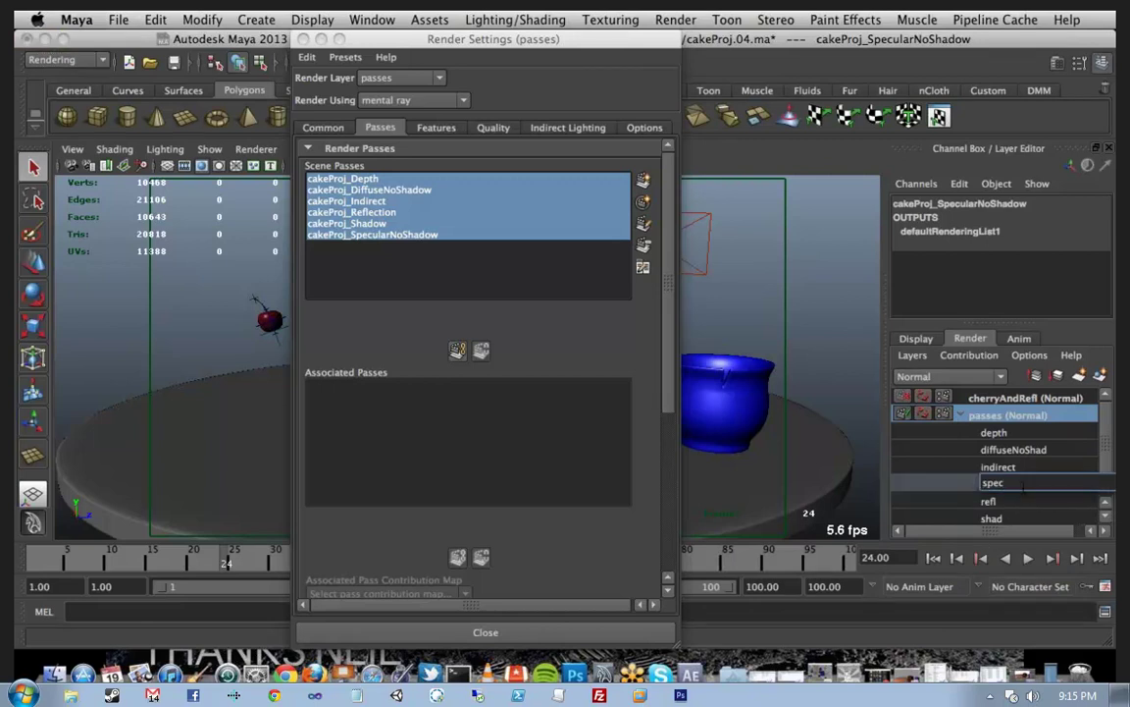
key("Return")
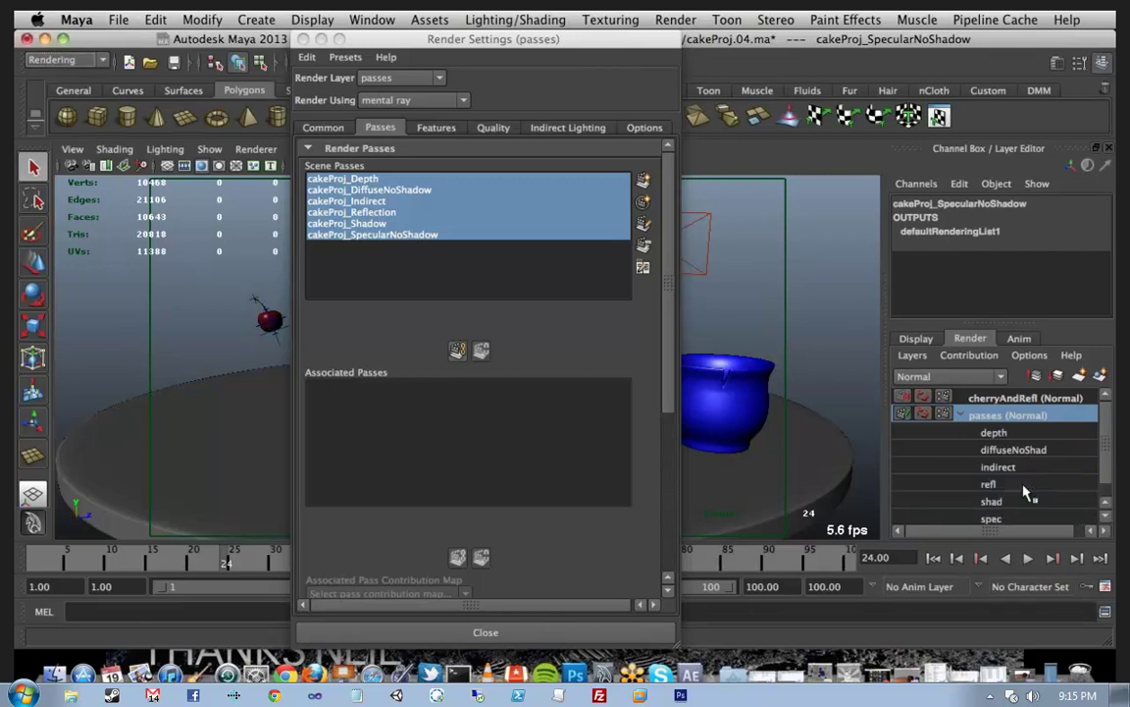
left_click(385, 200)
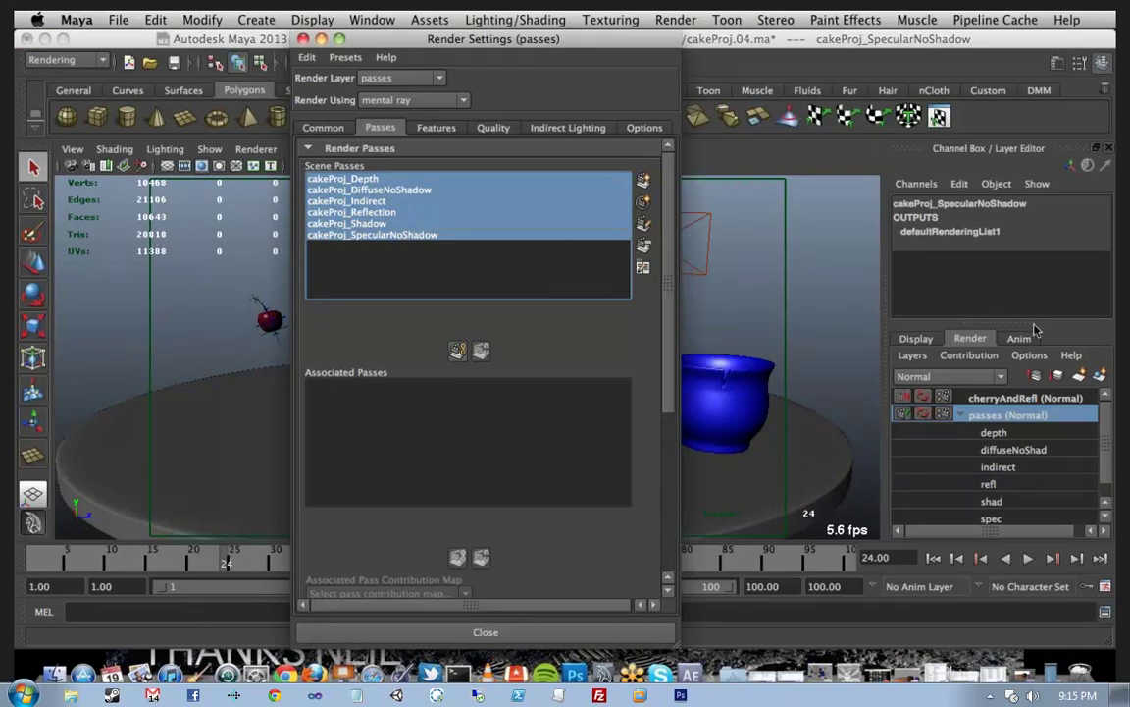
Step: Associate all six cakeProj_ passes with the passes render layer
left_click_drag(1033, 324, 1033, 282)
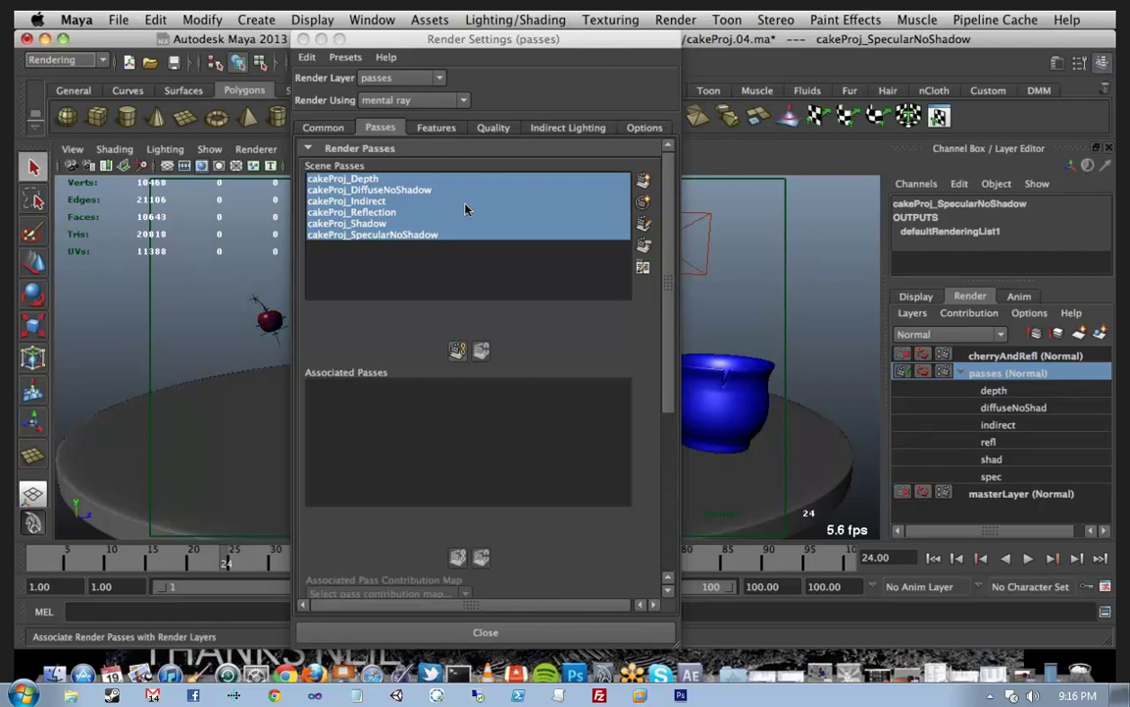
left_click(457, 353)
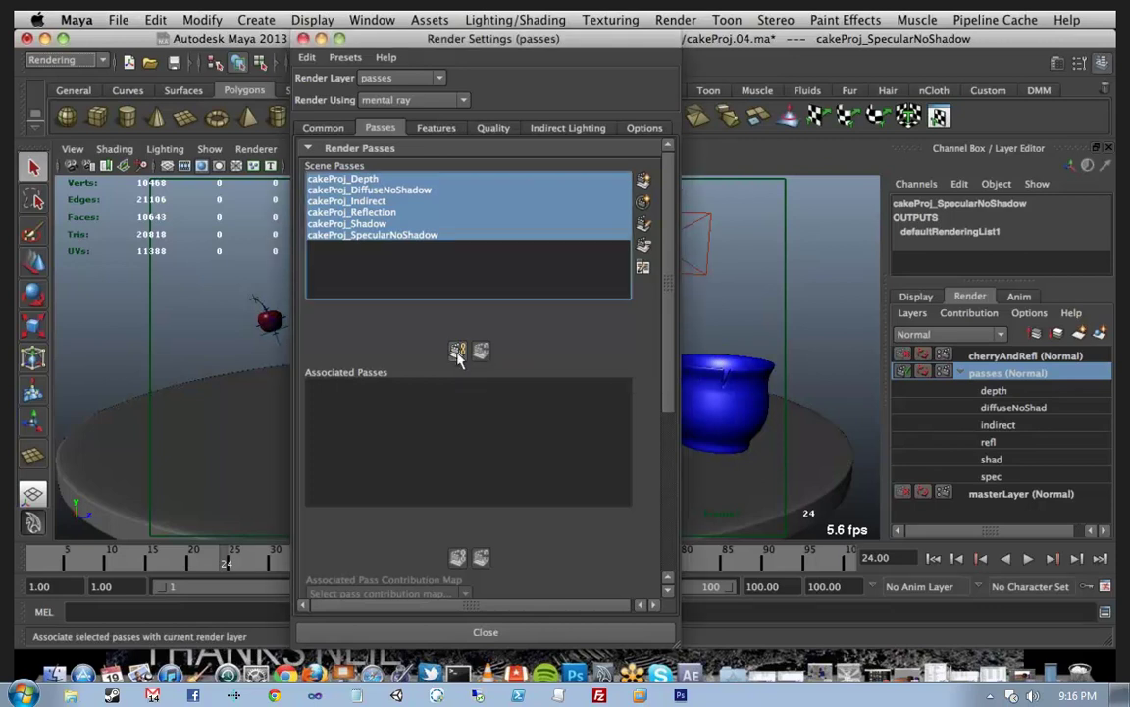
scroll(486, 469, "down", 5)
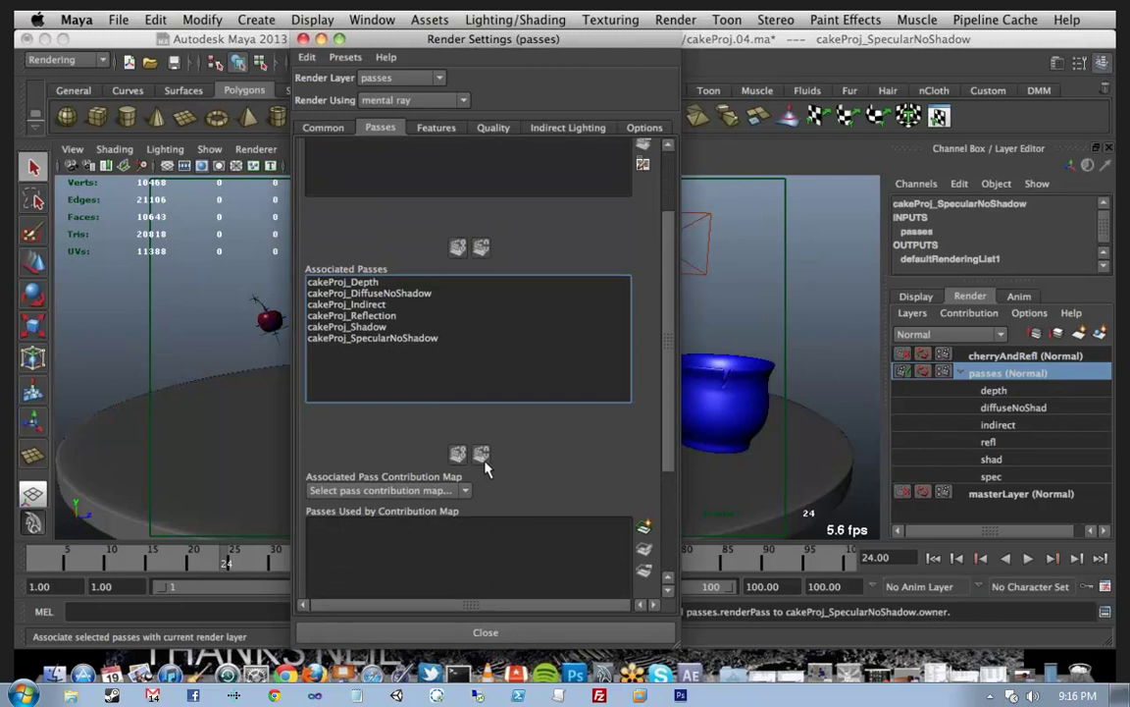
scroll(481, 389, "up", 1)
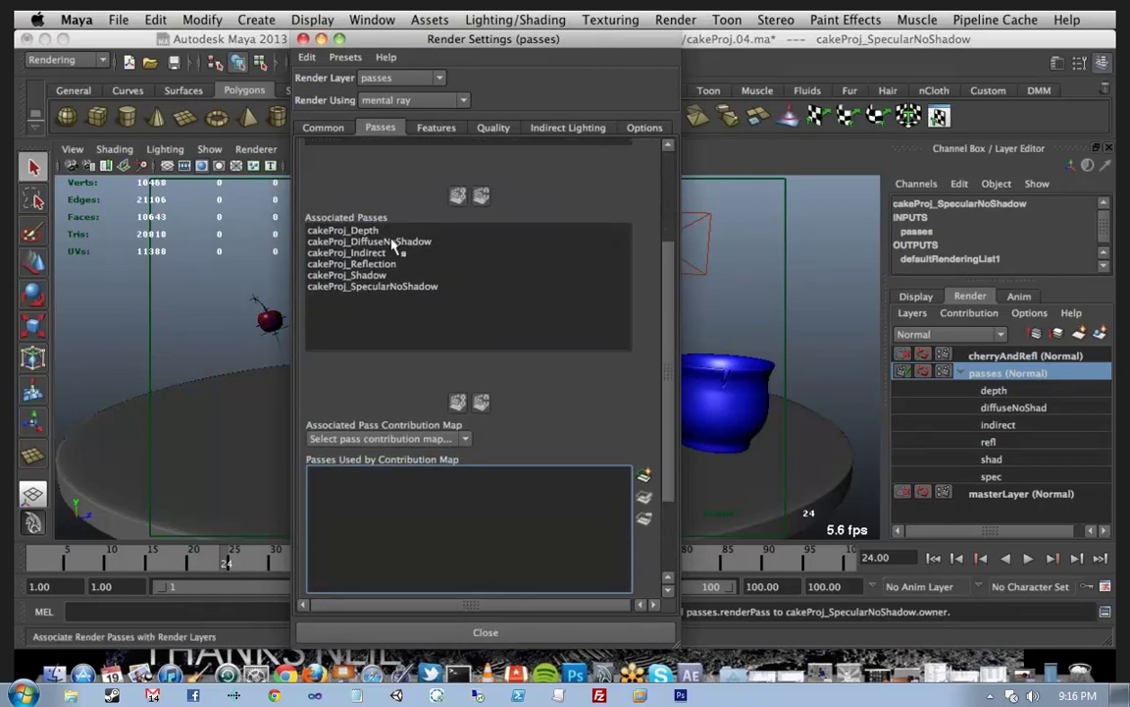
Step: Link cakeProj_Depth to the depth contribution map
left_click(358, 230)
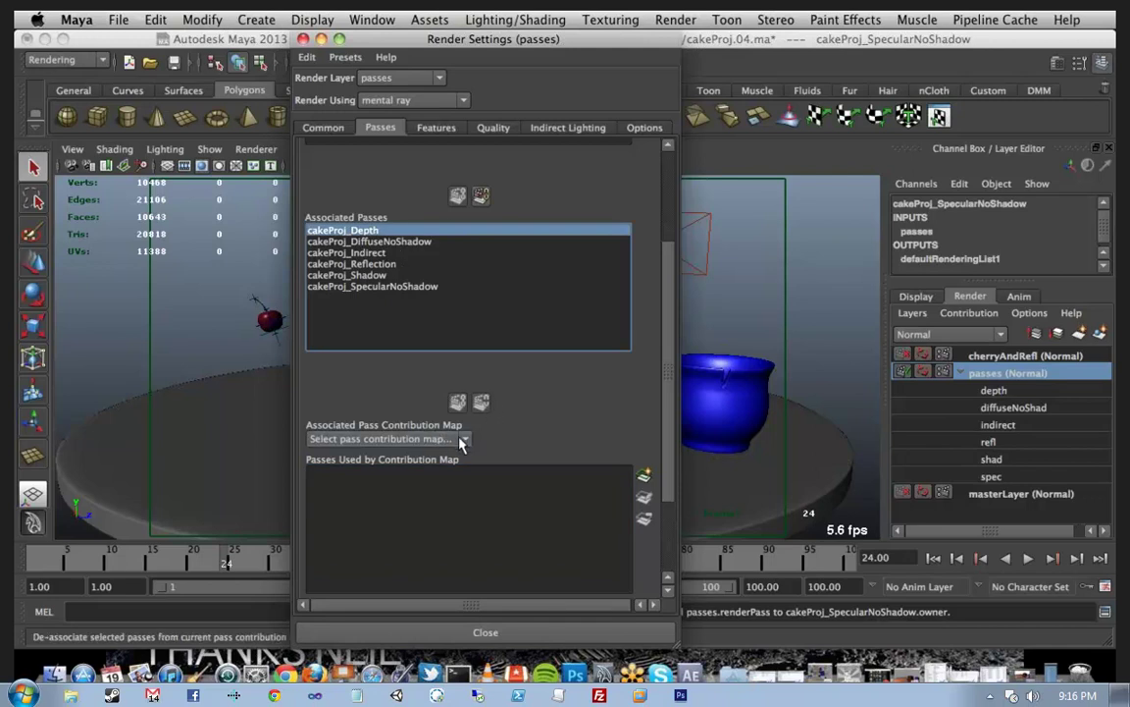
left_click(412, 438)
left_click(446, 465)
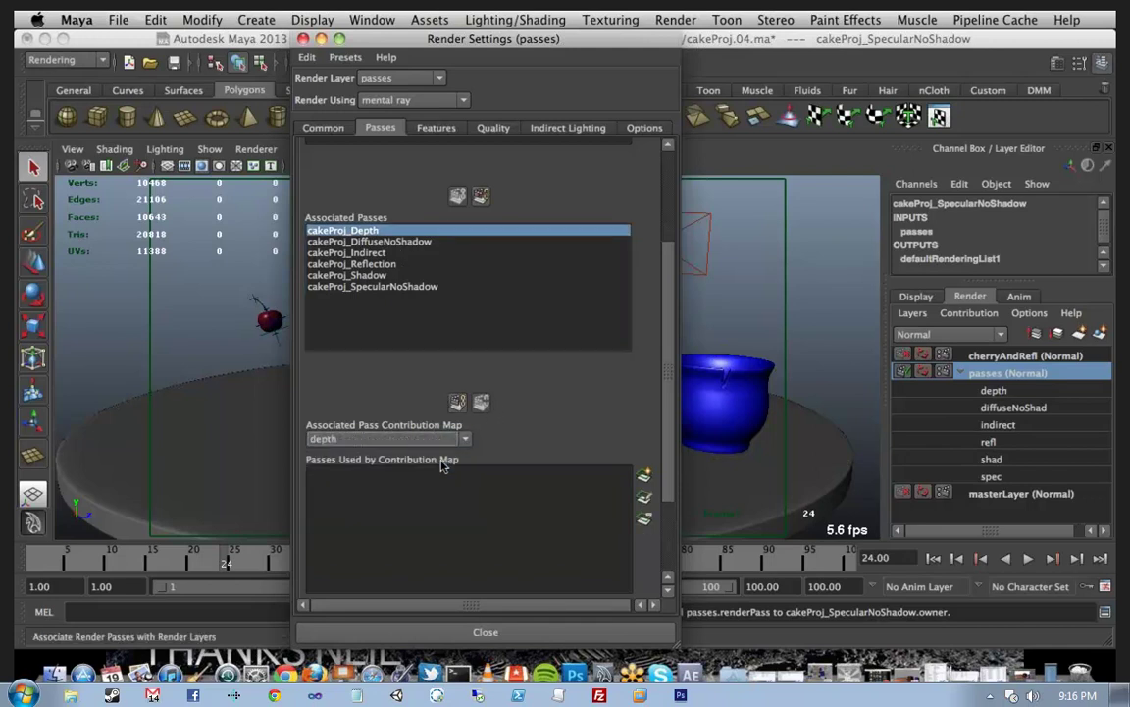
left_click(440, 242)
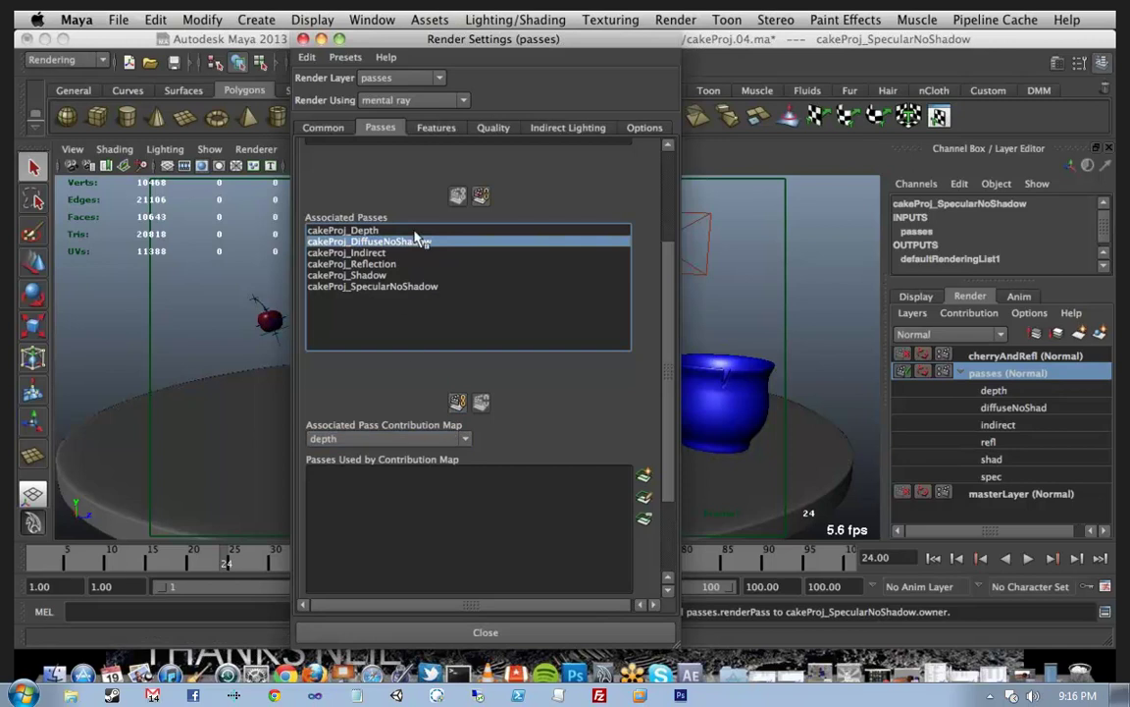
left_click(375, 230)
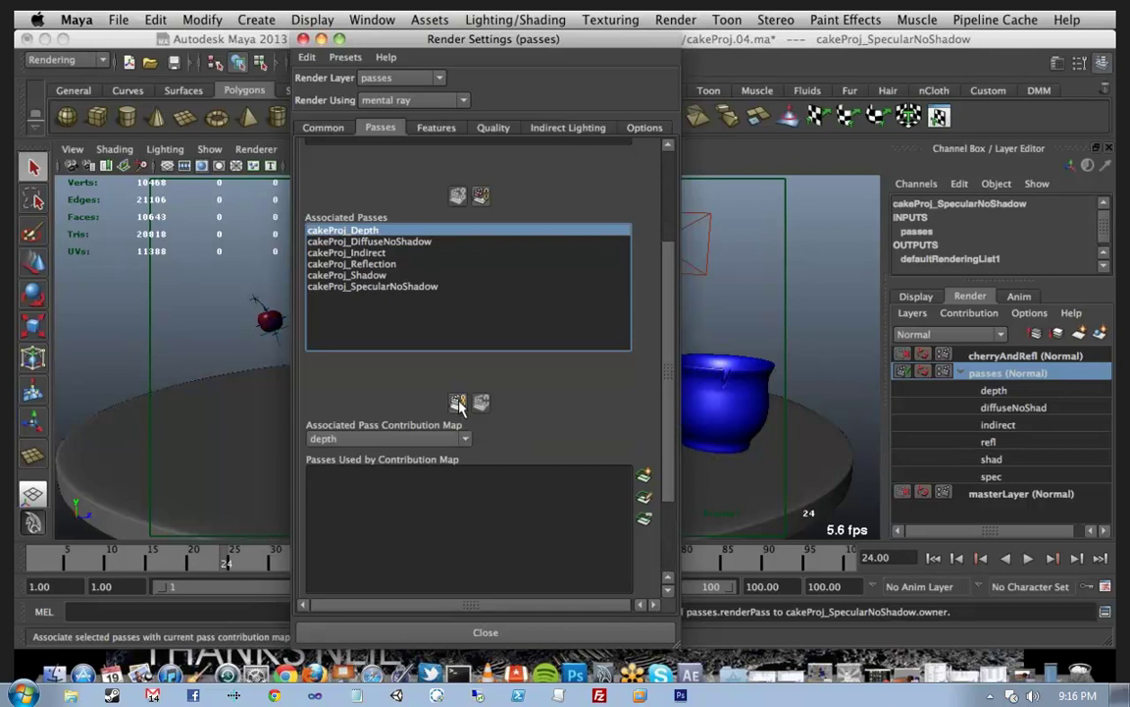
Step: Associate cakeProj_Depth with the depth map and cakeProj_DiffuseNoShadow with diffuseNoShad
left_click(459, 403)
left_click(440, 242)
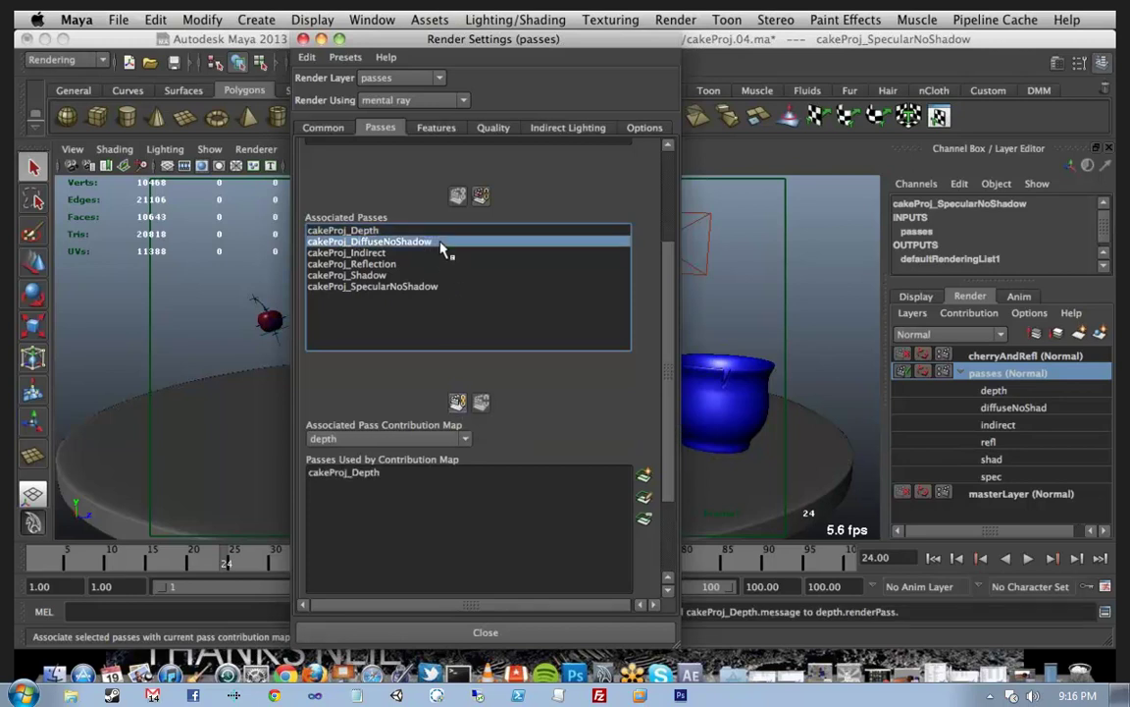
left_click(439, 439)
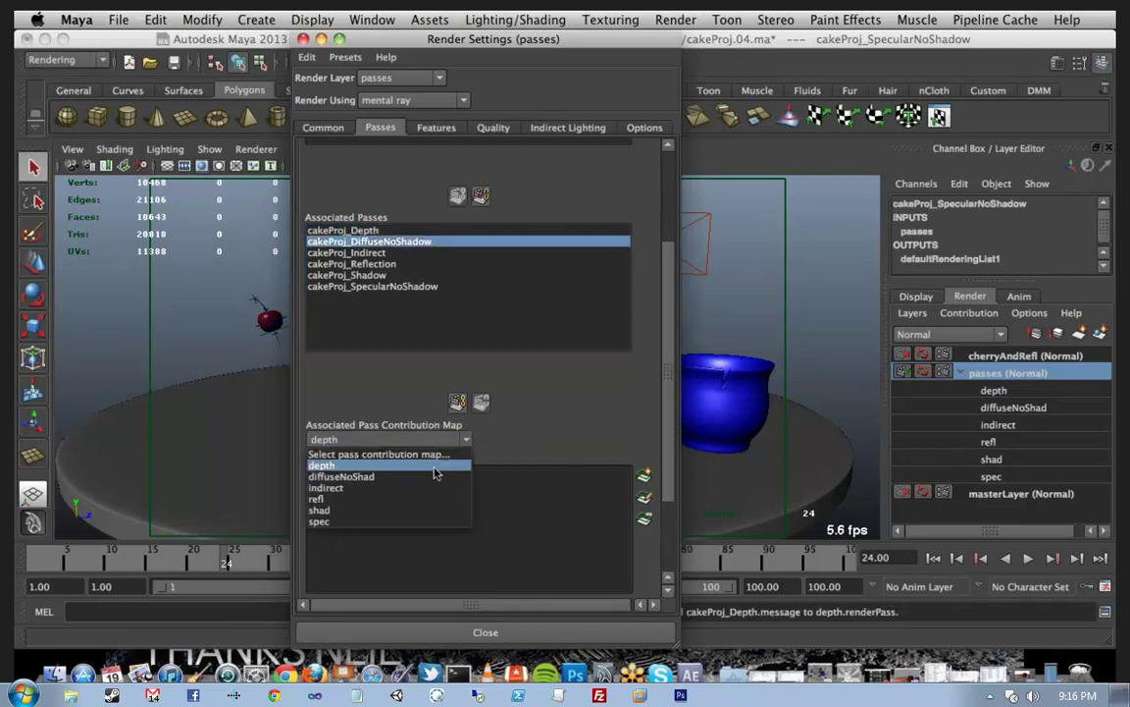
left_click(432, 476)
left_click(459, 403)
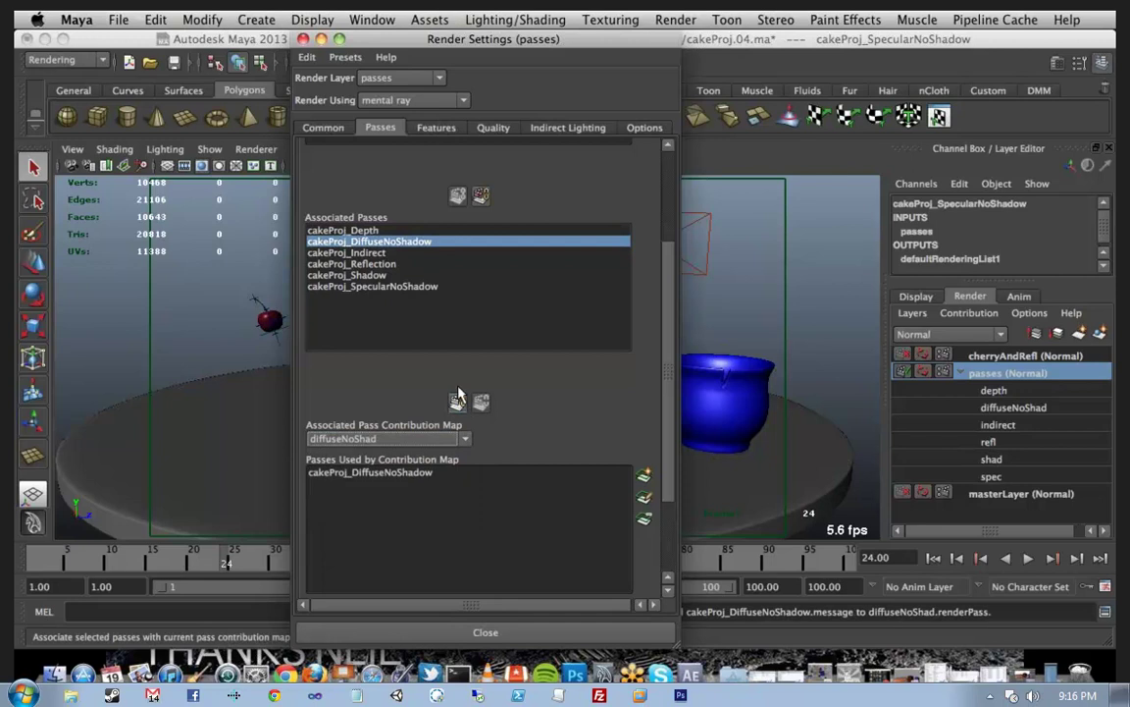
Step: Link cakeProj_Indirect to the indirect map and cakeProj_Reflection to the refl map
left_click(393, 252)
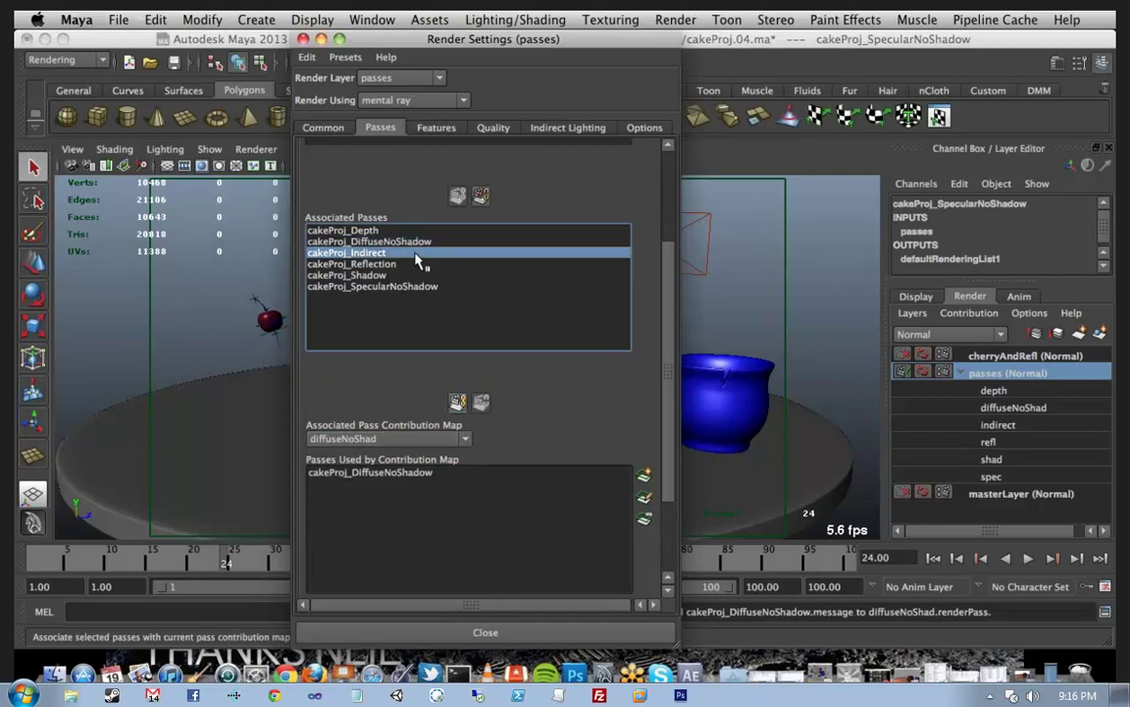
left_click(446, 439)
left_click(449, 488)
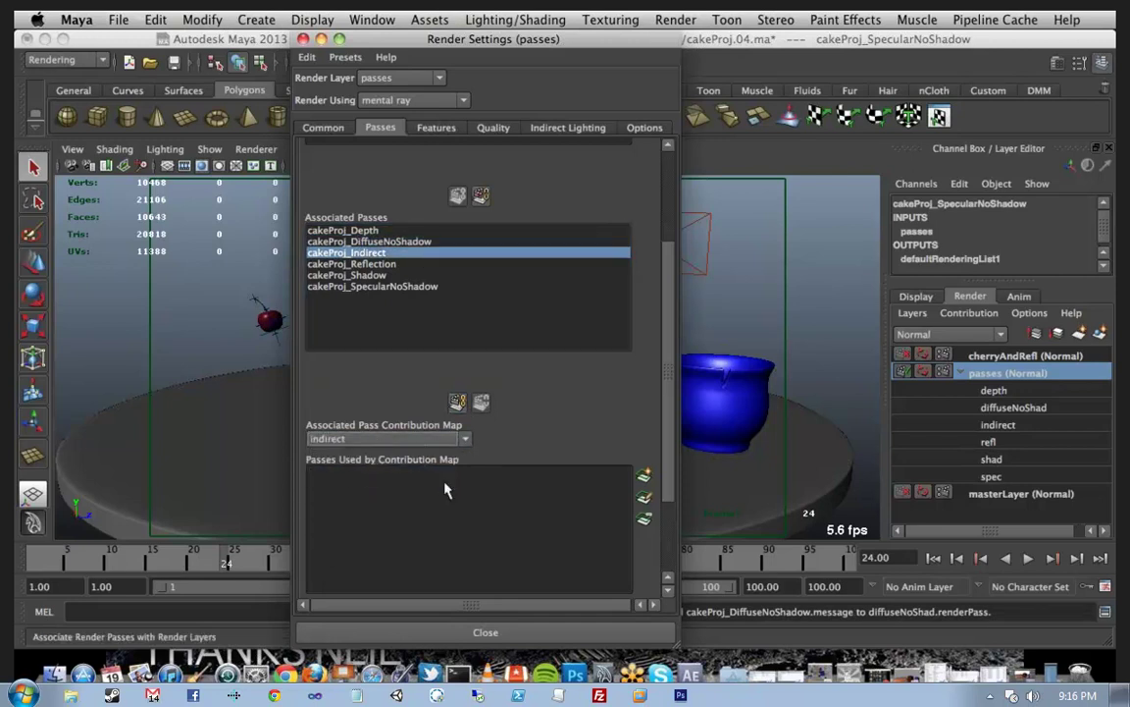
left_click(458, 403)
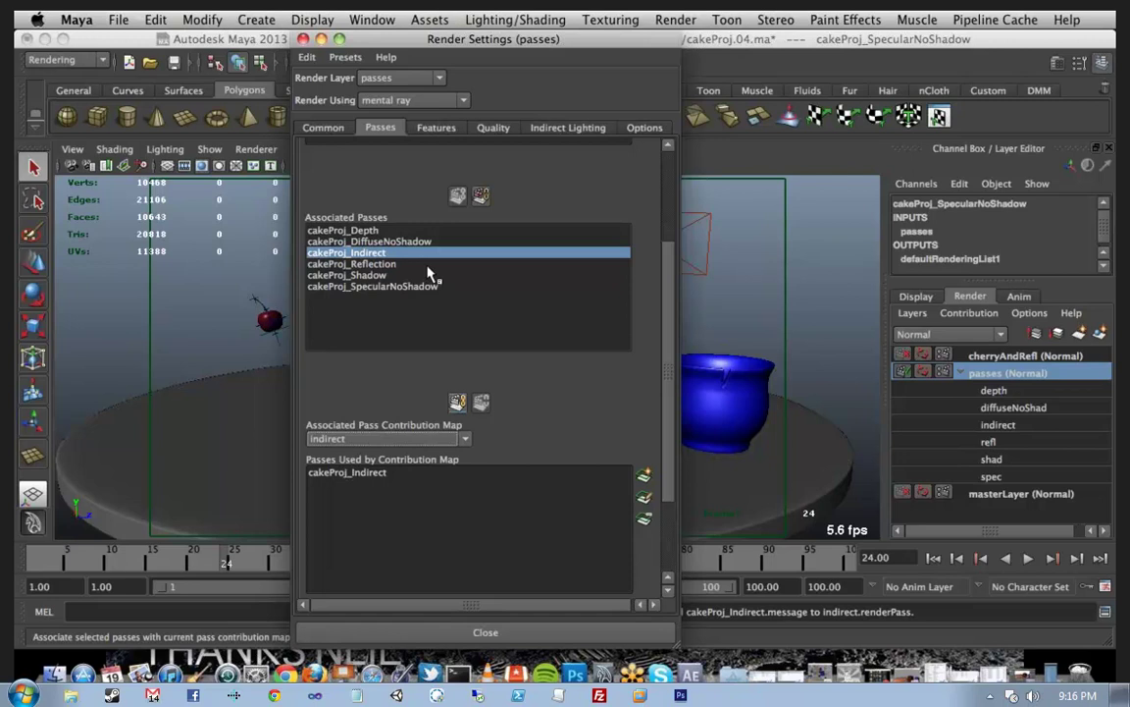
left_click(391, 264)
left_click(465, 437)
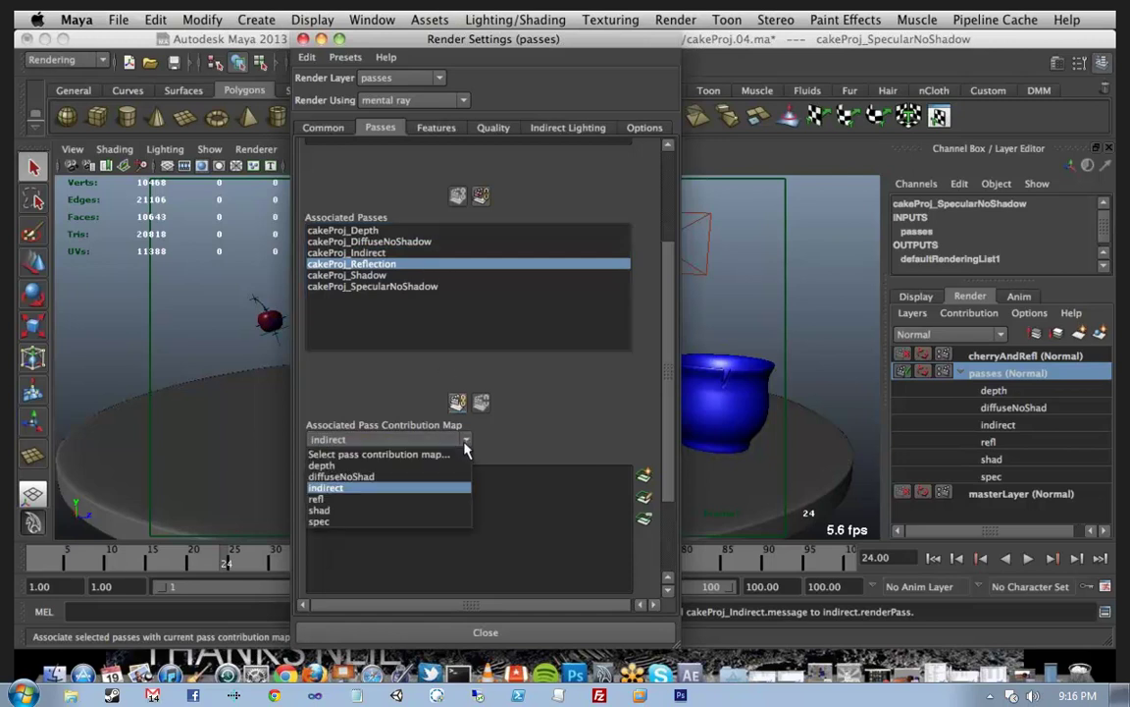
left_click(454, 489)
left_click(413, 439)
left_click(412, 395)
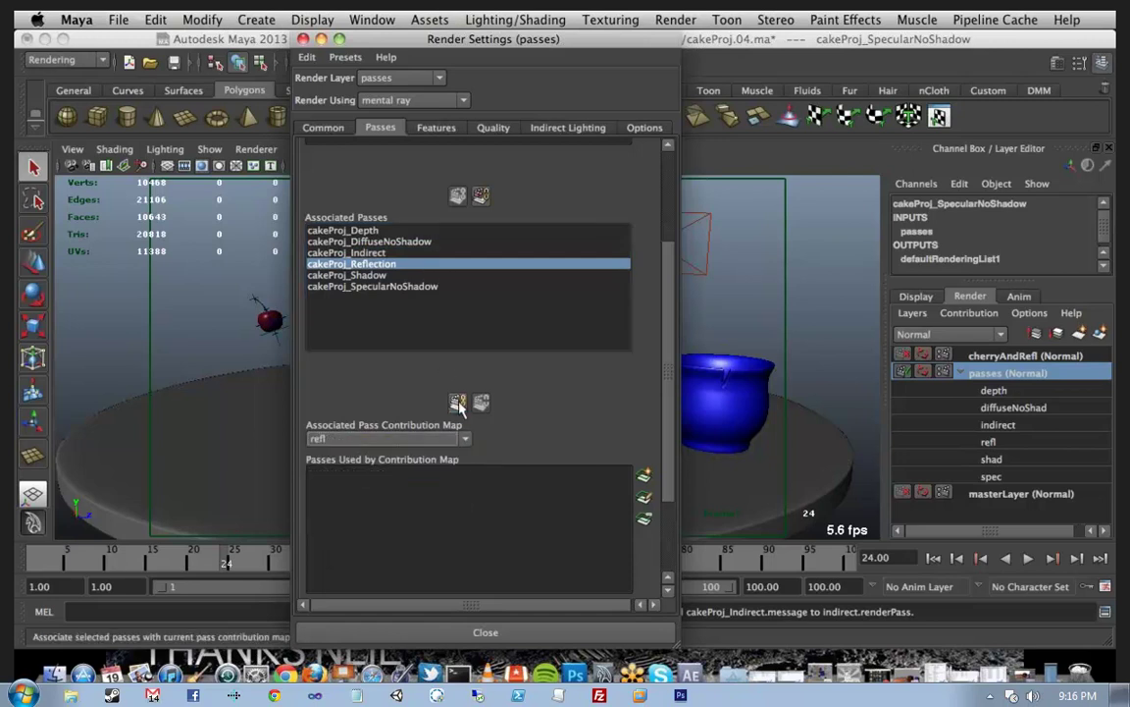
left_click(458, 403)
Step: Link cakeProj_Shadow to the shad map and cakeProj_SpecularNoShadow to the spec map
left_click(437, 276)
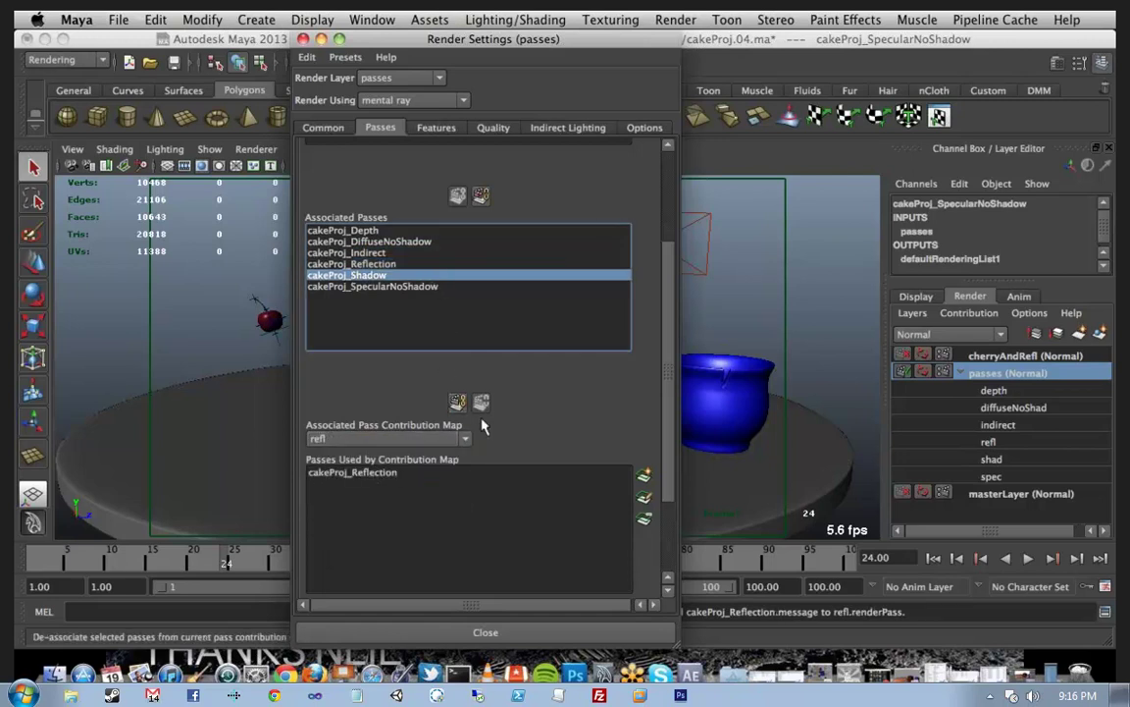
left_click(464, 442)
left_click(324, 510)
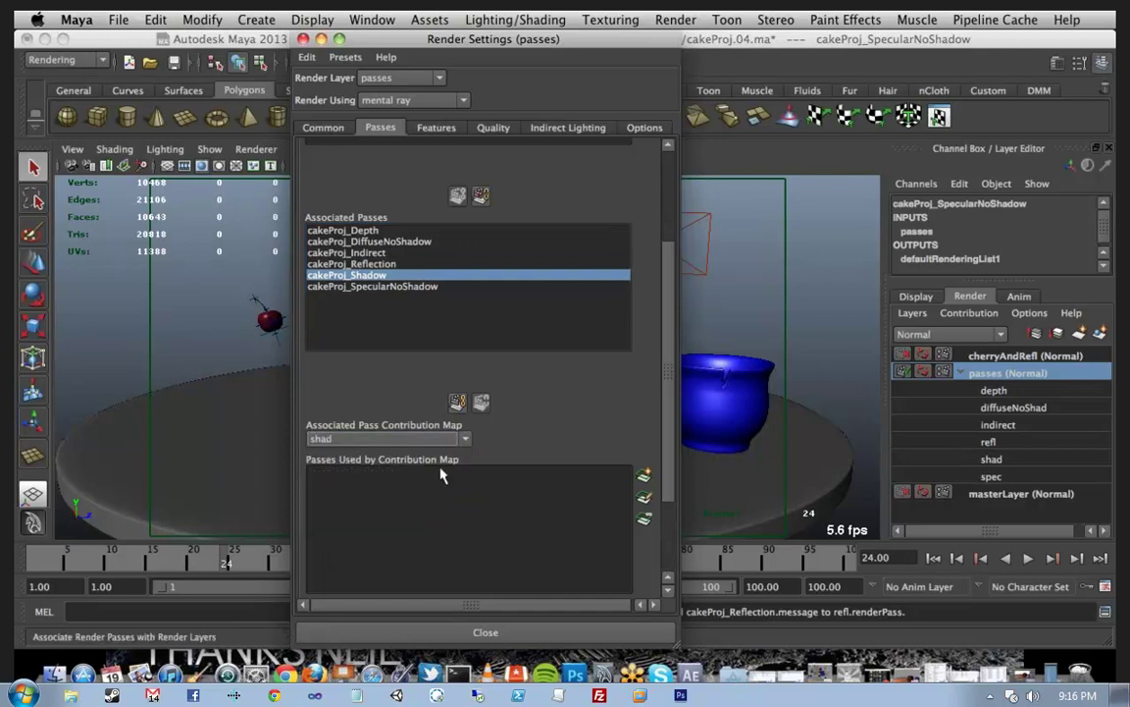
left_click(457, 403)
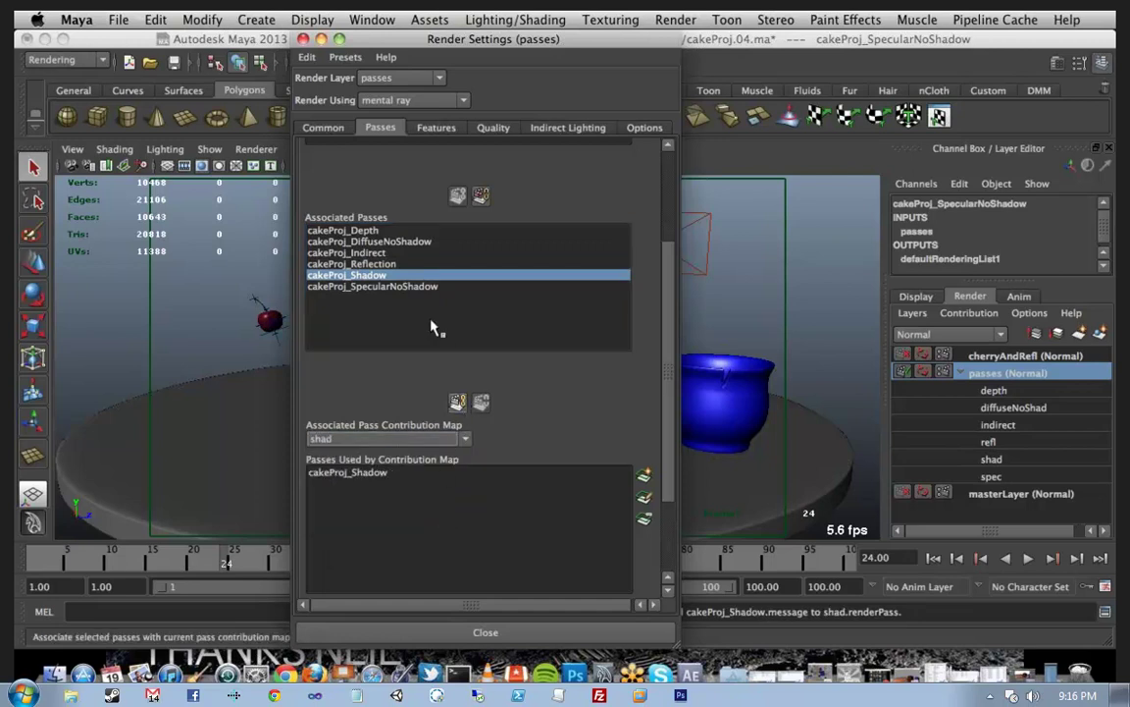
left_click(442, 287)
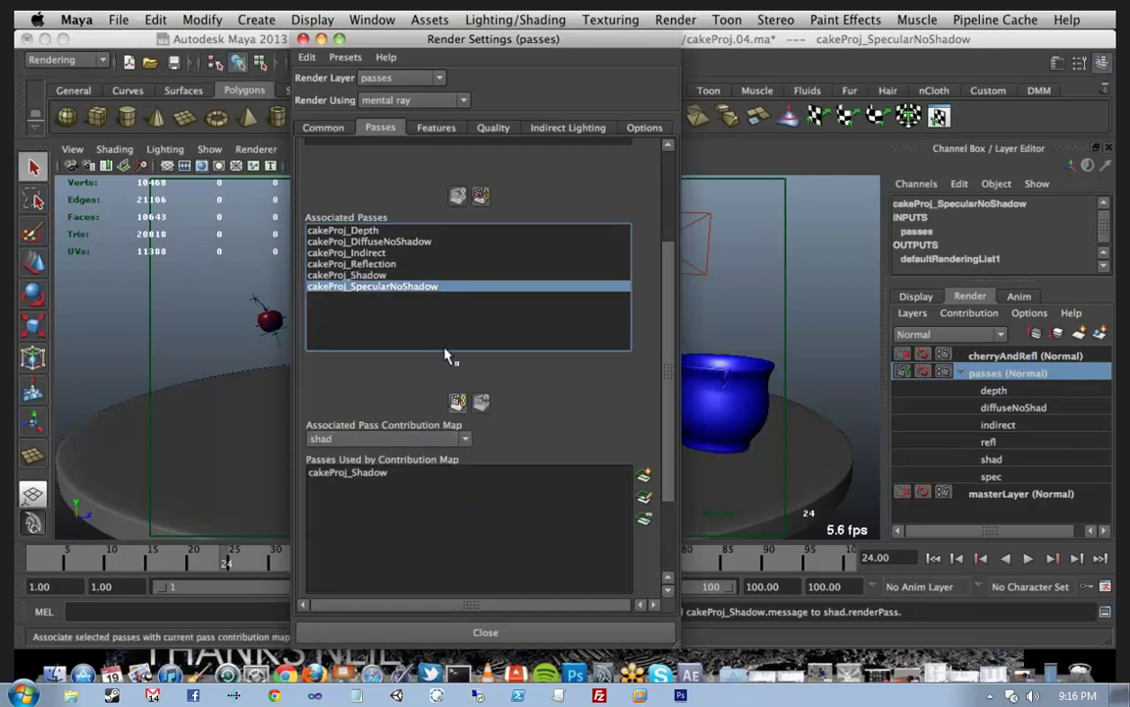
left_click(461, 440)
left_click(457, 521)
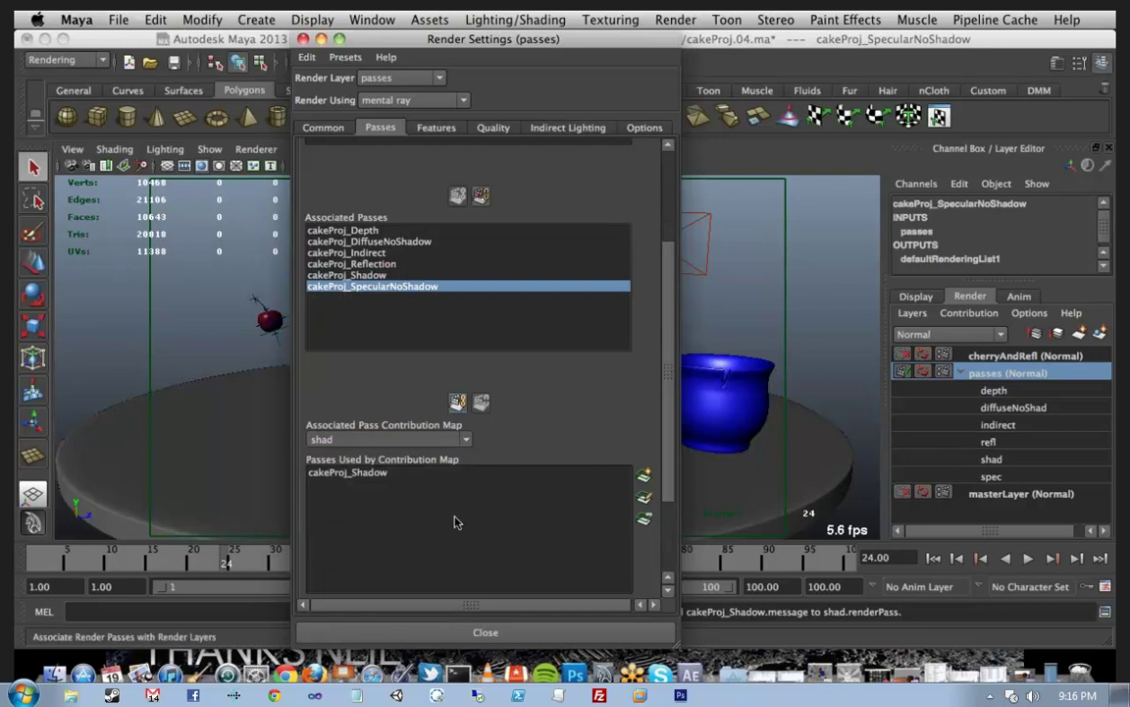
left_click(458, 403)
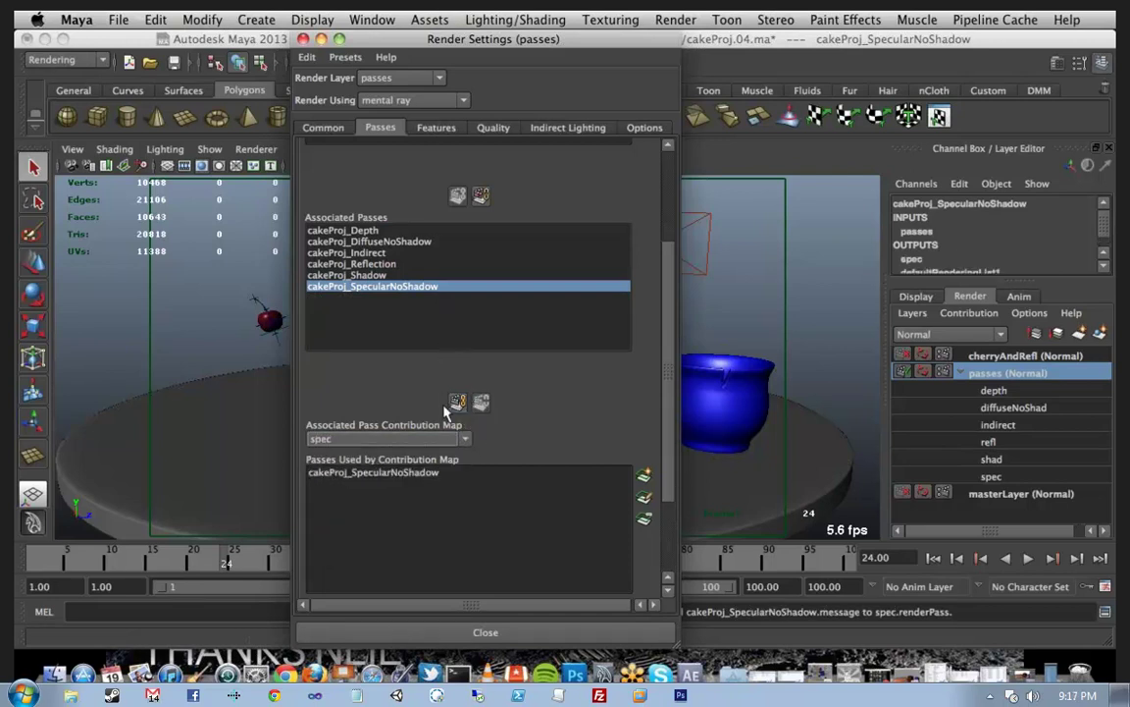
Step: Review the depth, diffuseNoShad, indirect, refl, shad and spec maps to confirm their linked passes
left_click(456, 440)
left_click(456, 465)
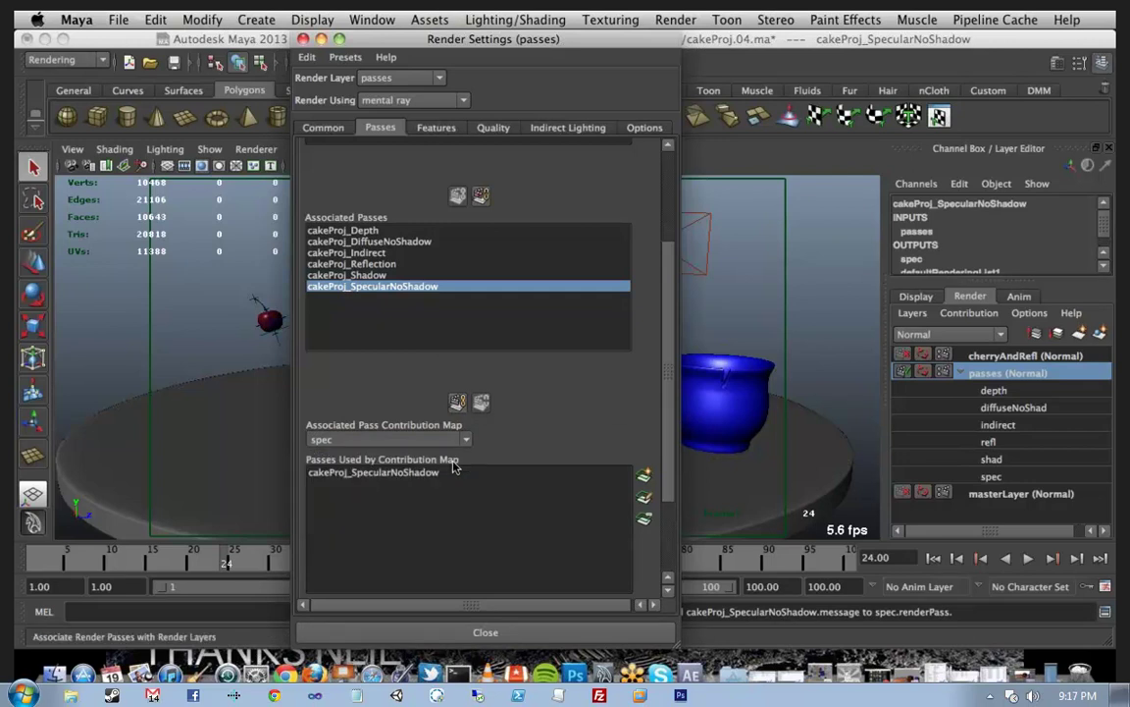
left_click(462, 439)
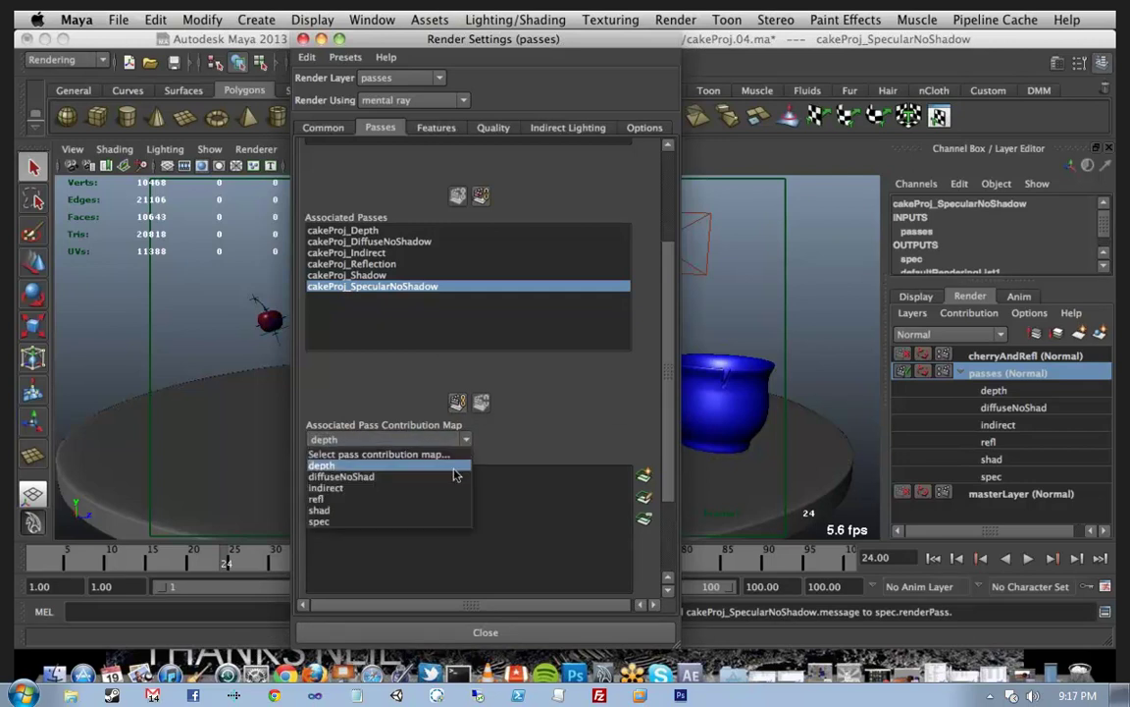
left_click(455, 476)
left_click(465, 439)
left_click(456, 486)
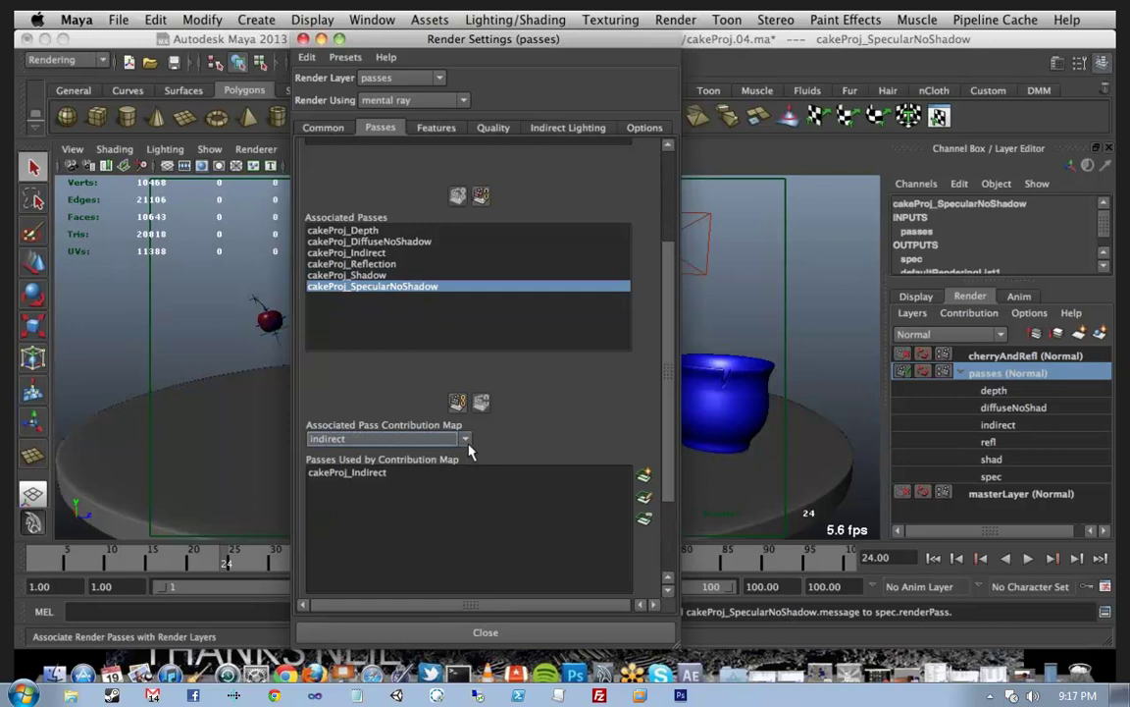
left_click(467, 444)
left_click(461, 500)
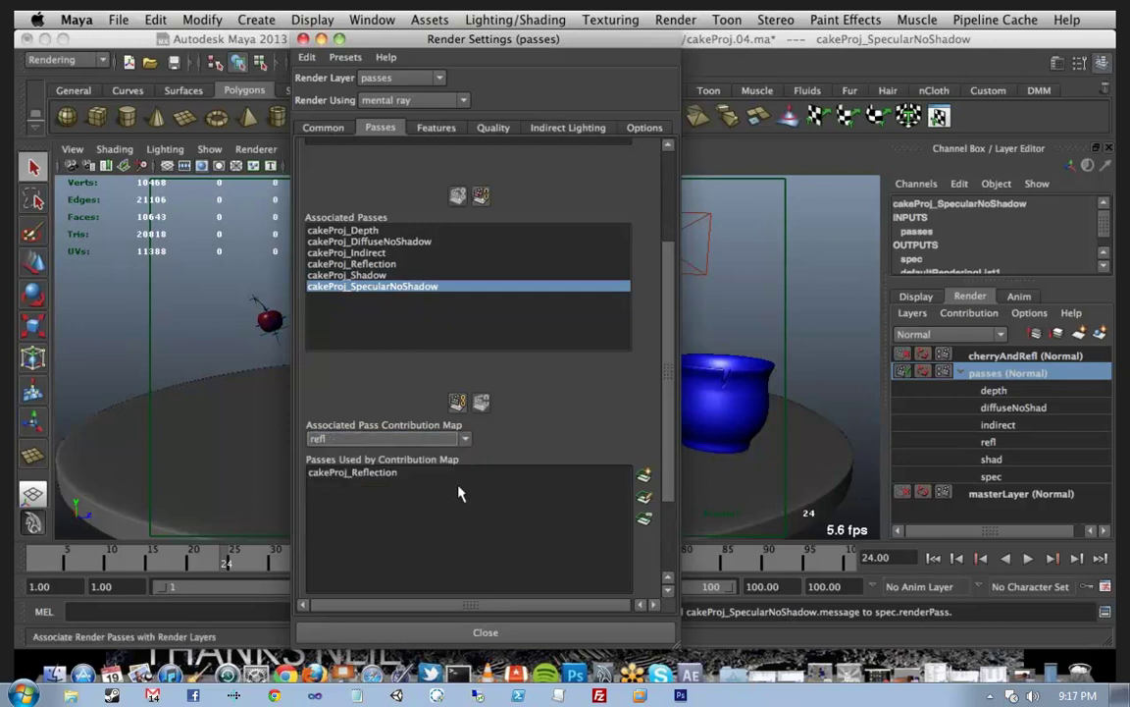
left_click(465, 440)
left_click(451, 508)
left_click(465, 441)
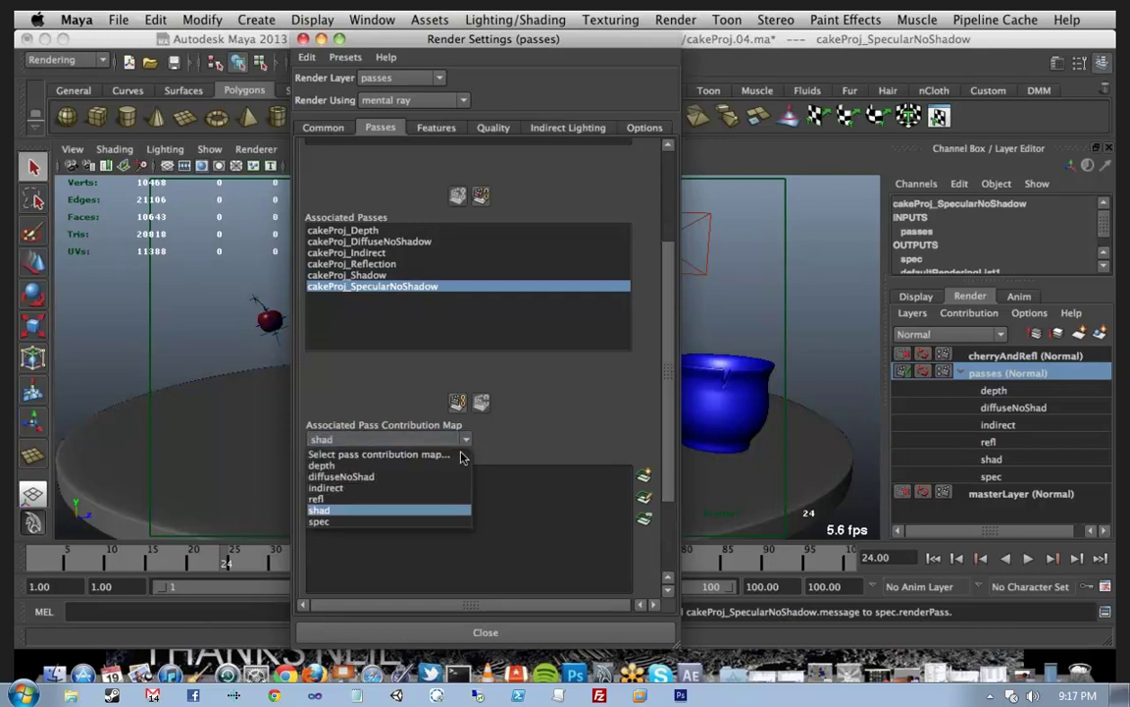
left_click(435, 520)
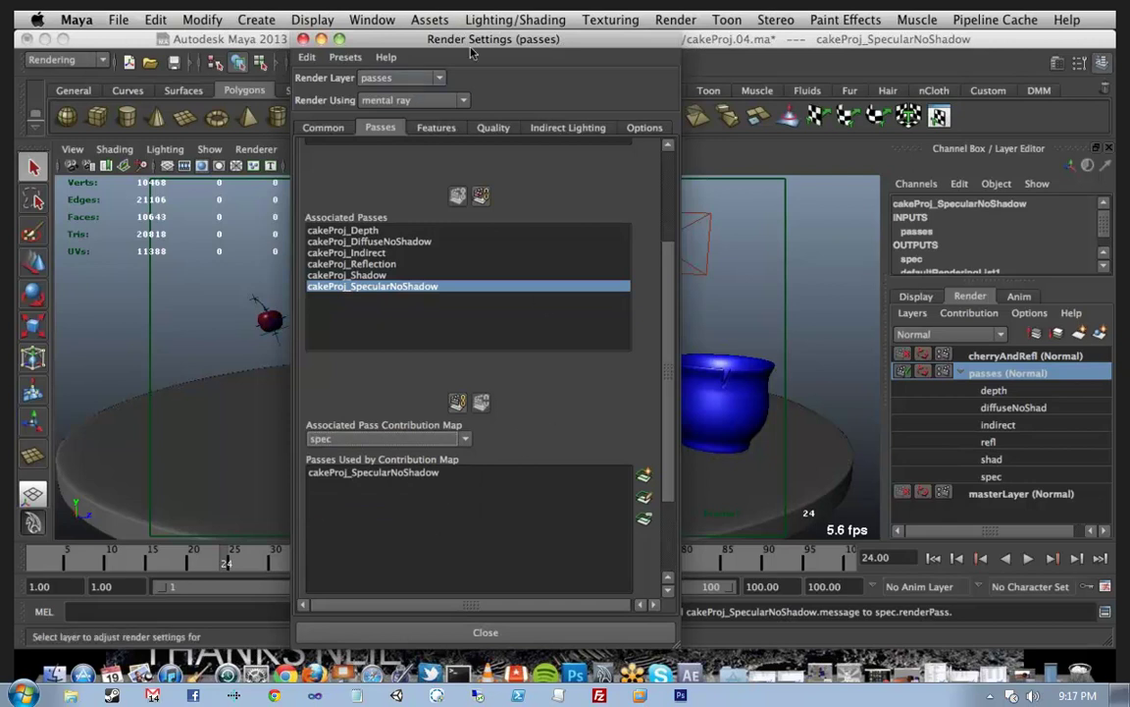
Step: Delete 'cherry' from the File name prefix in the Common tab's file output settings
left_click_drag(465, 46, 497, 62)
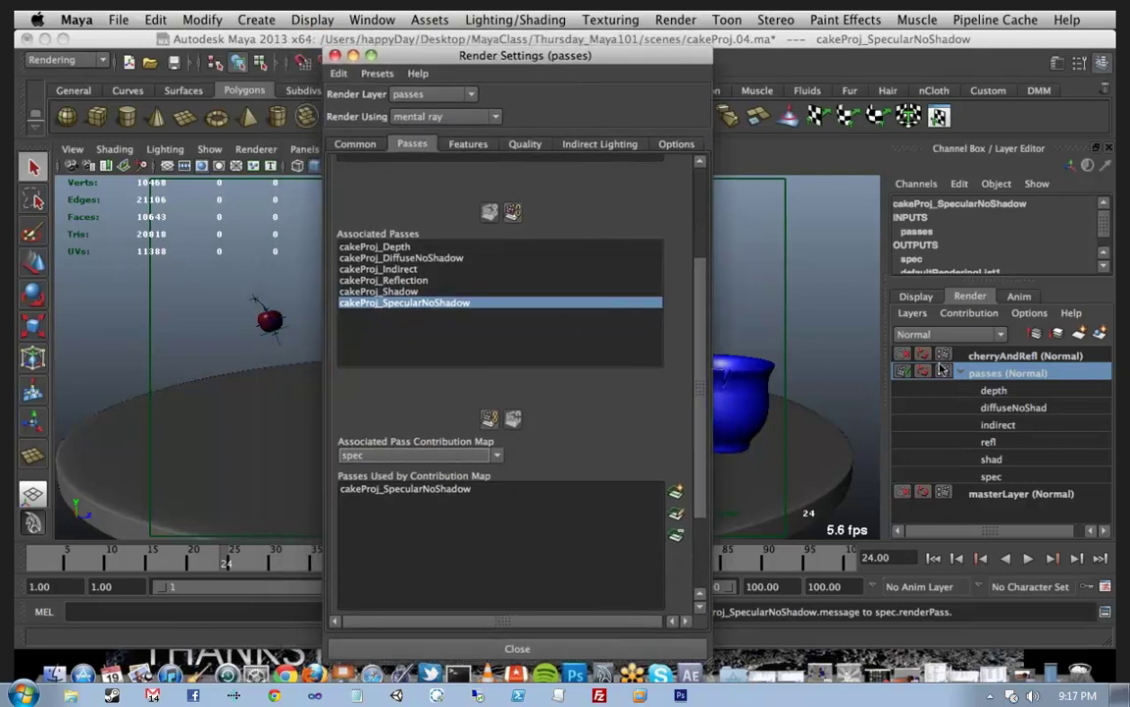
left_click(355, 145)
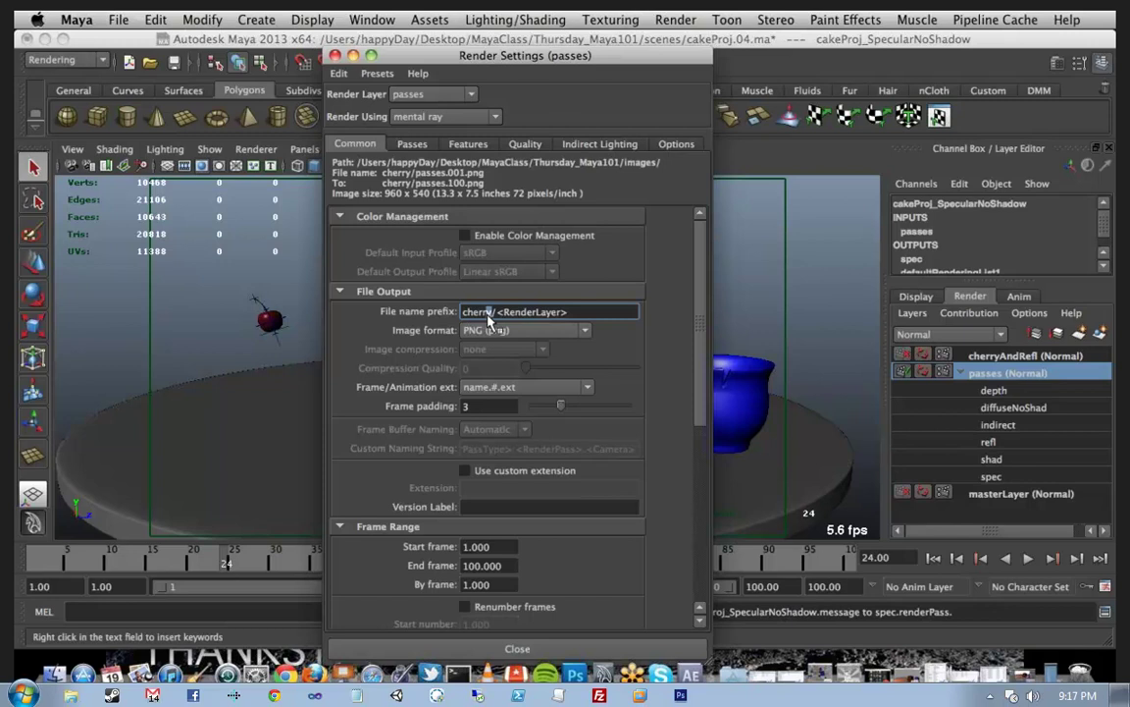
left_click_drag(496, 312, 462, 312)
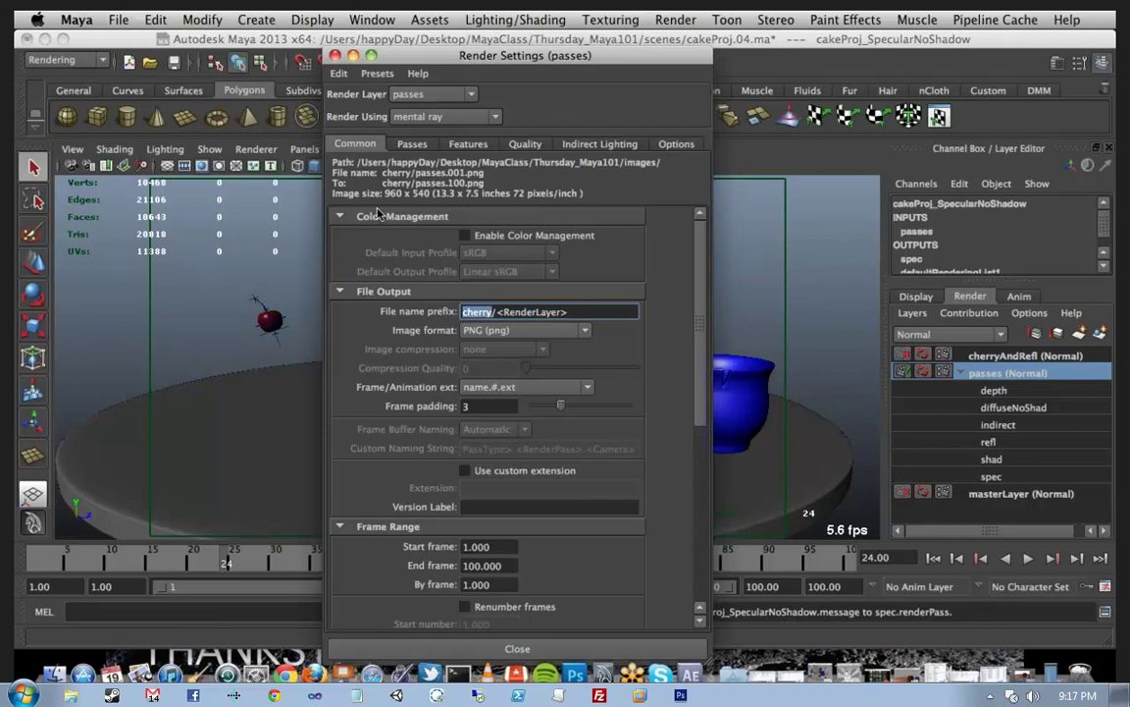
key("BackSpace")
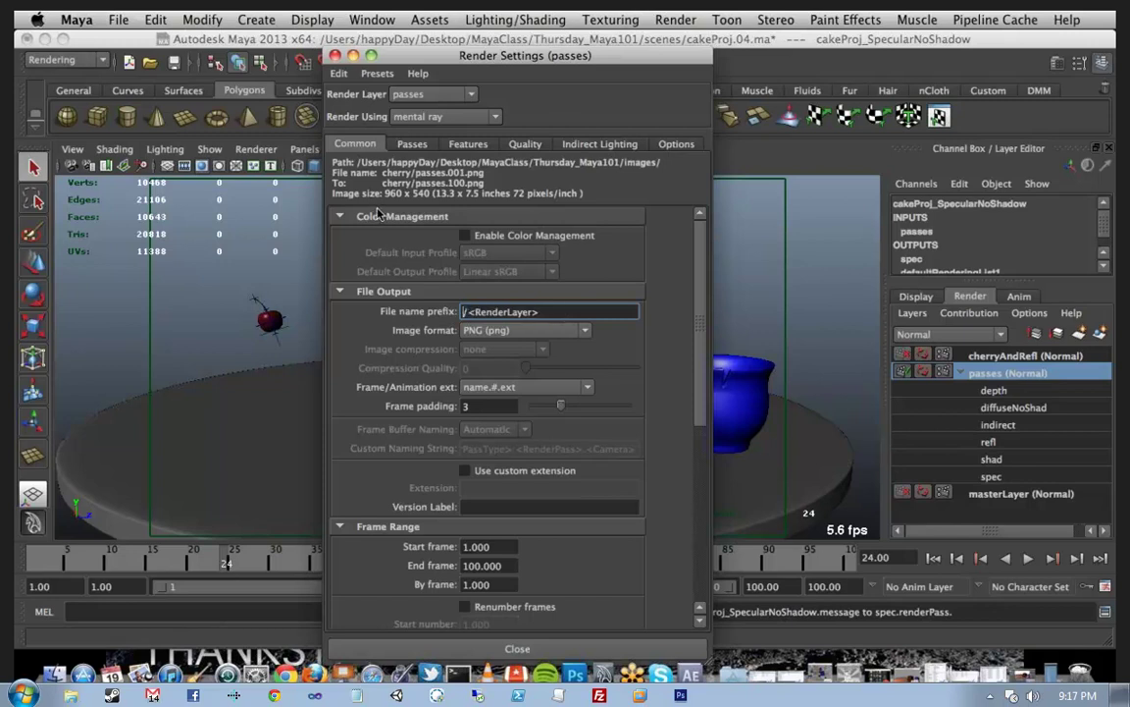
Step: Insert the <RenderLayer> and <RenderPass> keywords so the prefix reads <RenderLayer>/<RenderPass>
right_click(465, 316)
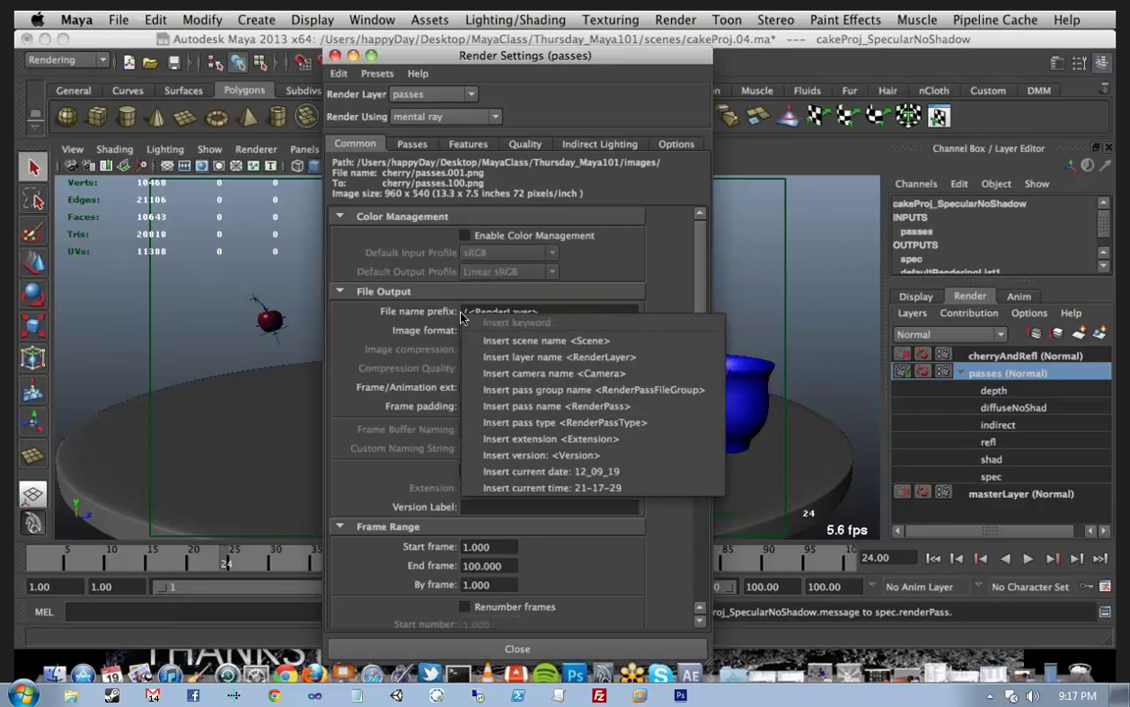
left_click(540, 359)
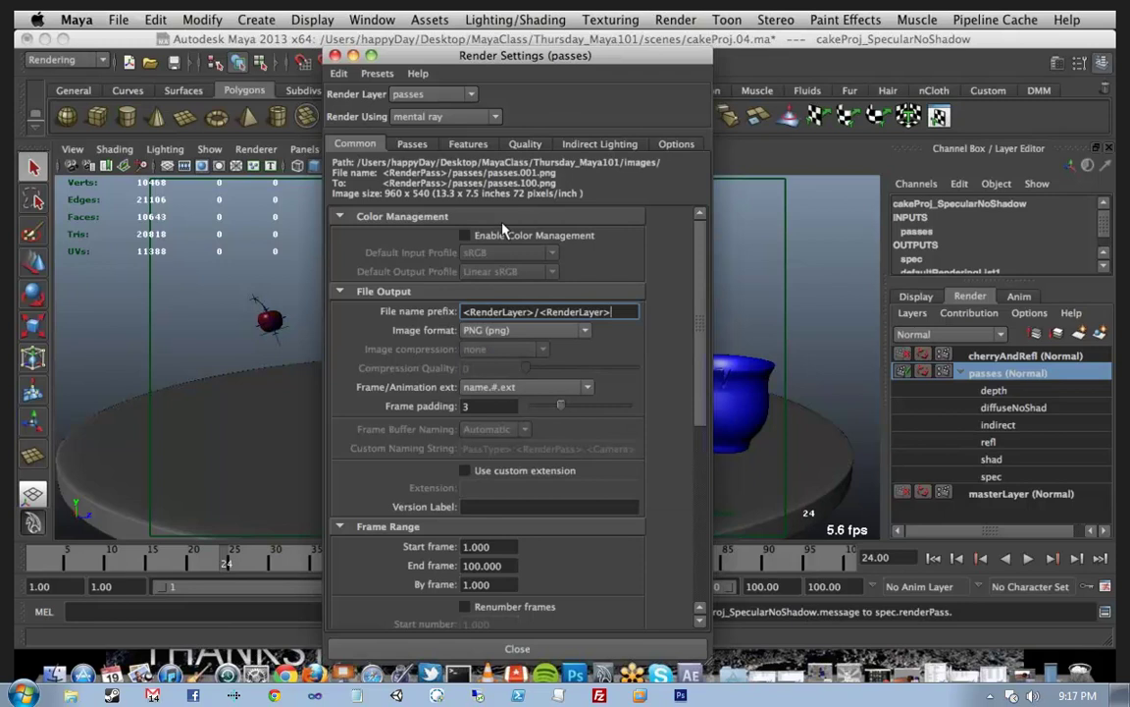
key("BackSpace")
key("BackSpace")
key("BackSpace")
key("BackSpace")
key("BackSpace")
key("BackSpace")
key("BackSpace")
key("BackSpace")
key("BackSpace")
key("BackSpace")
key("BackSpace")
key("BackSpace")
key("BackSpace")
right_click(556, 313)
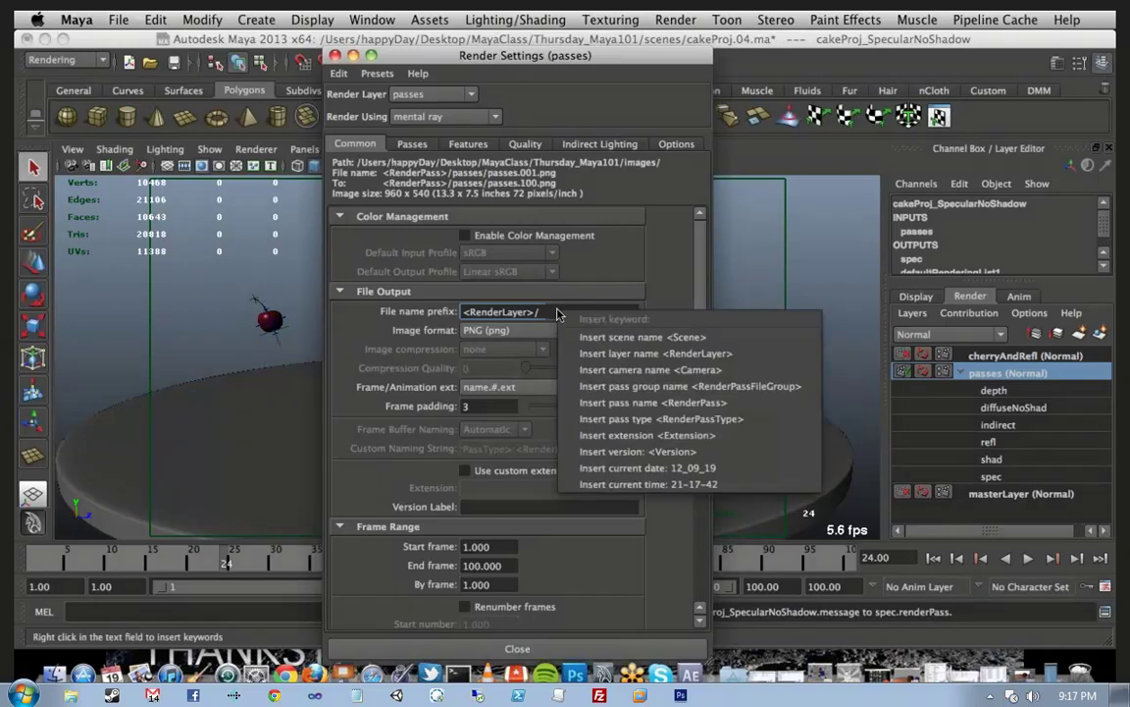
left_click(651, 402)
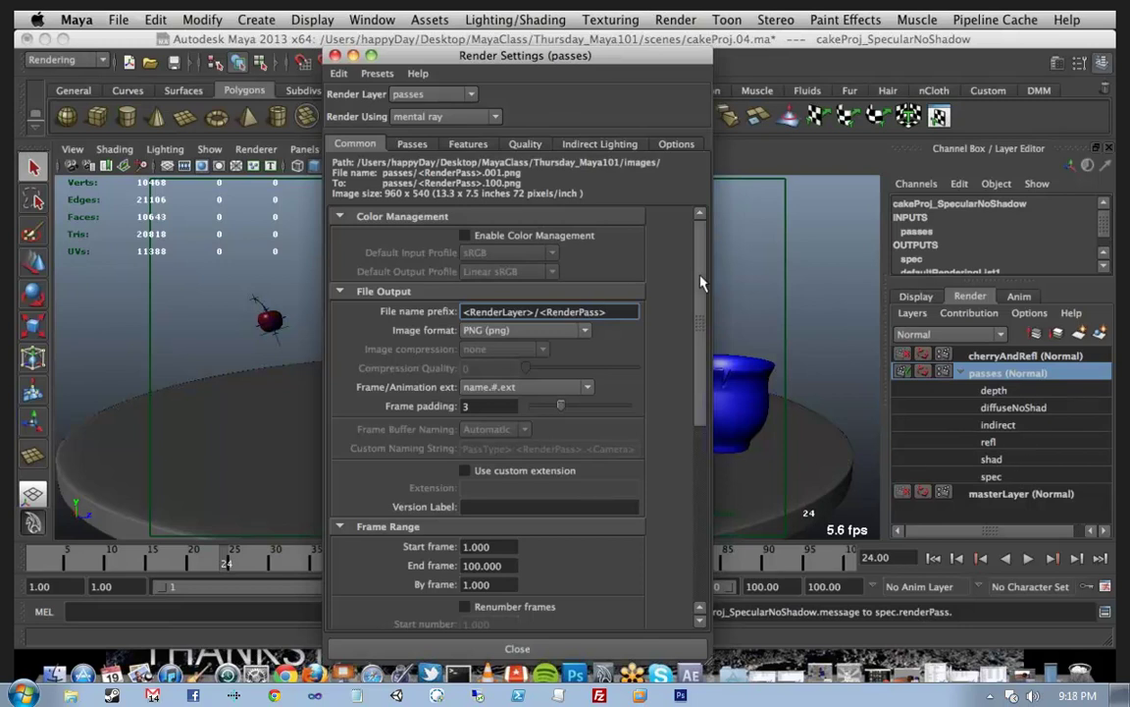
Step: Set the render range end frame to 24
left_click_drag(701, 270, 700, 285)
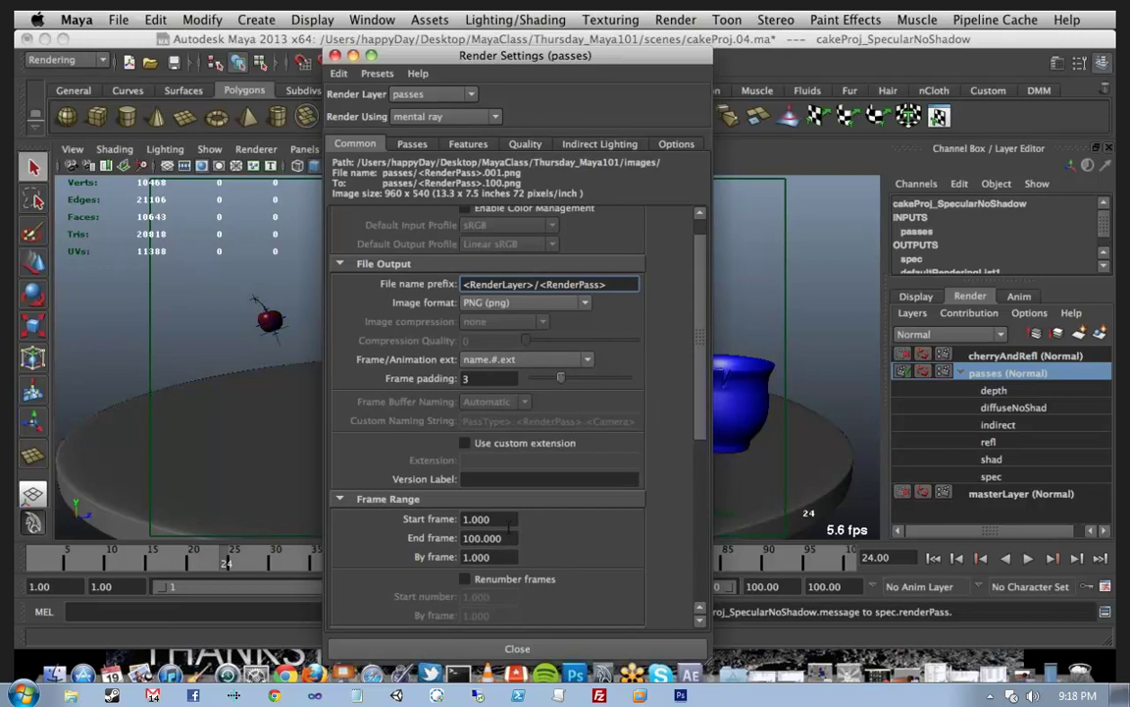
left_click(509, 521)
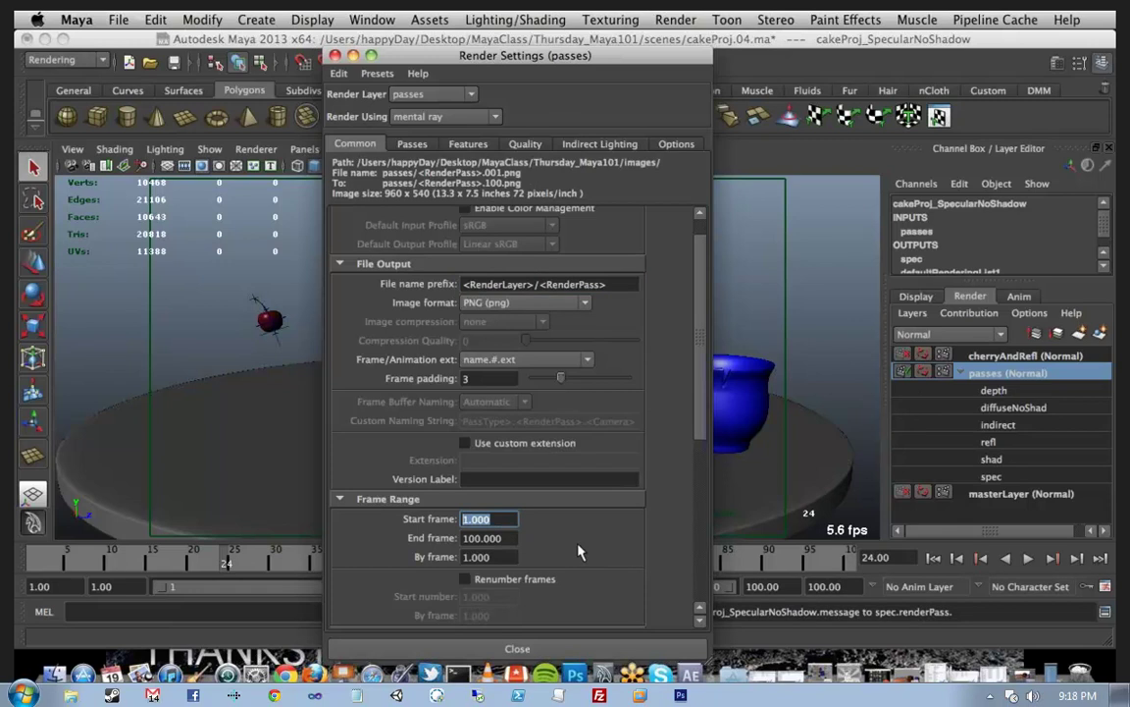
key("Tab")
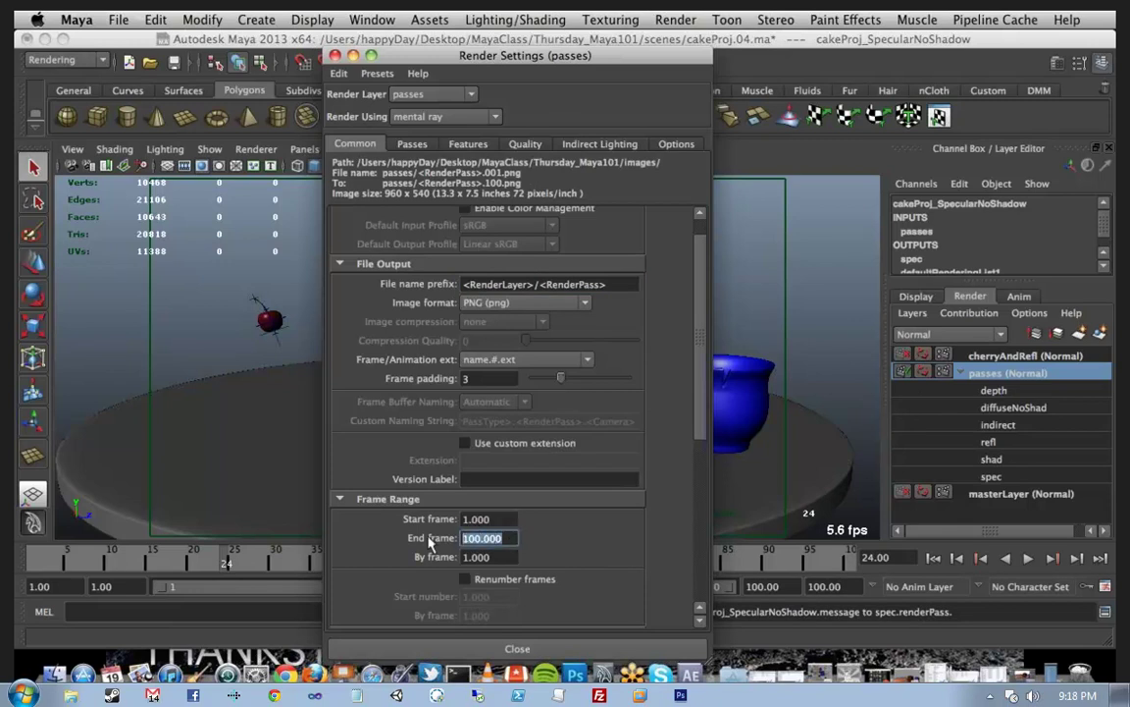
type("24")
key("Return")
left_click(481, 518)
type("24")
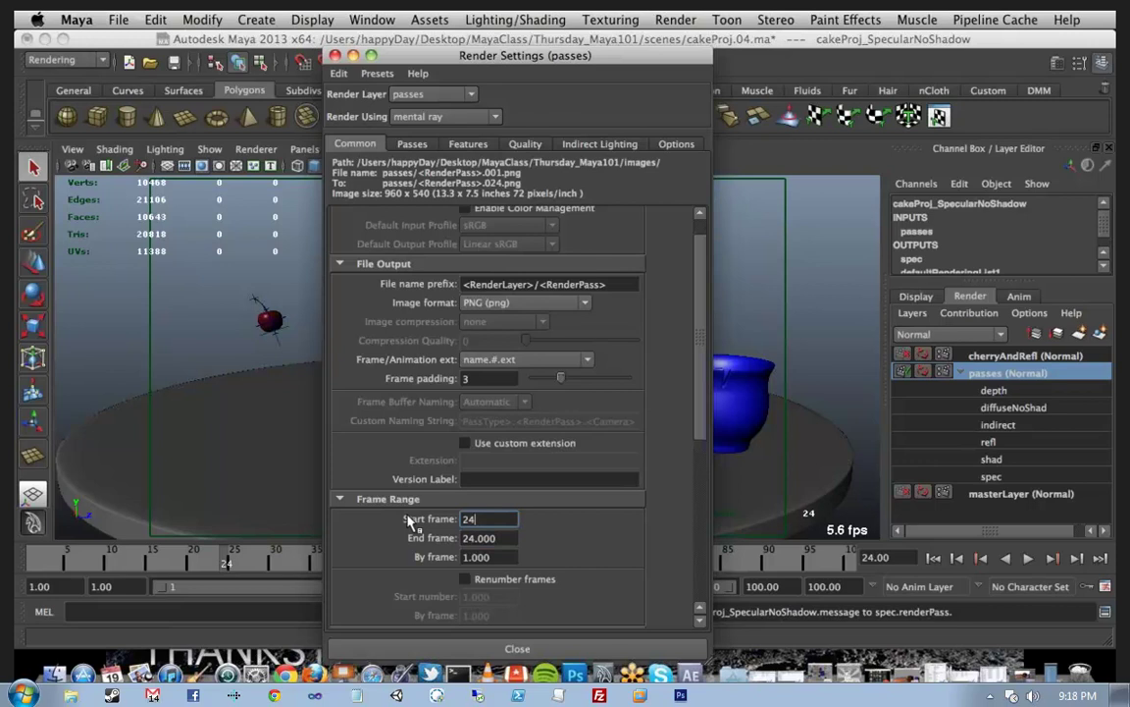
key("super+z")
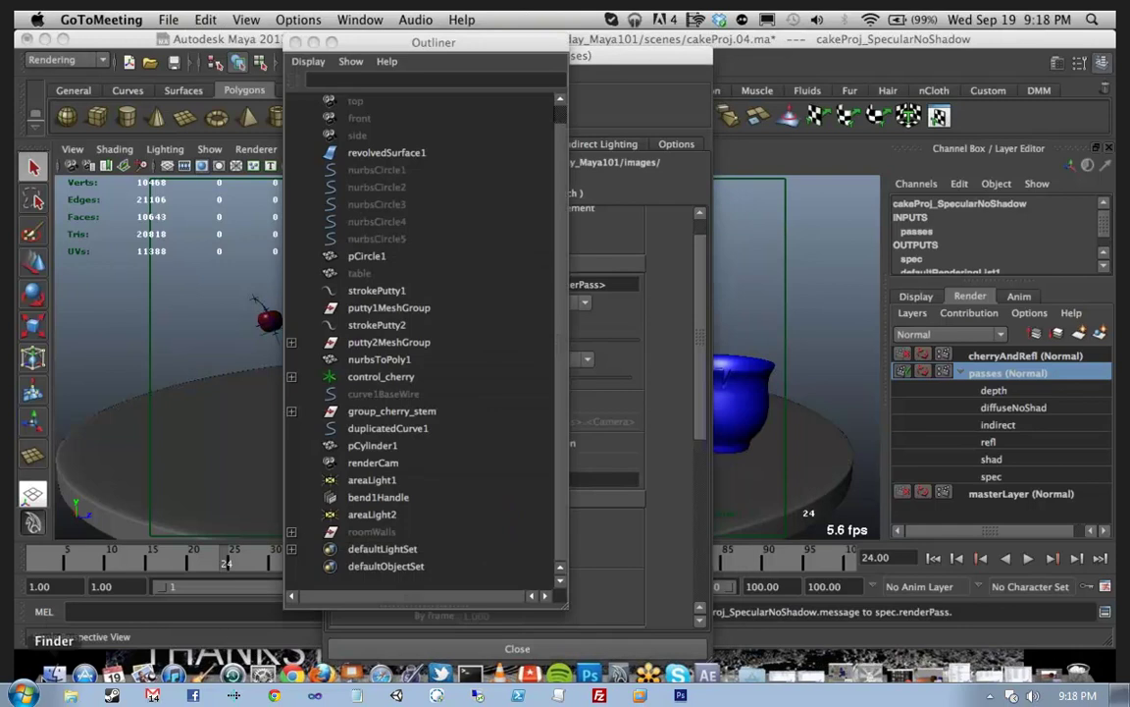
Step: Close the Outliner and move the Render Settings window further left
left_click(295, 42)
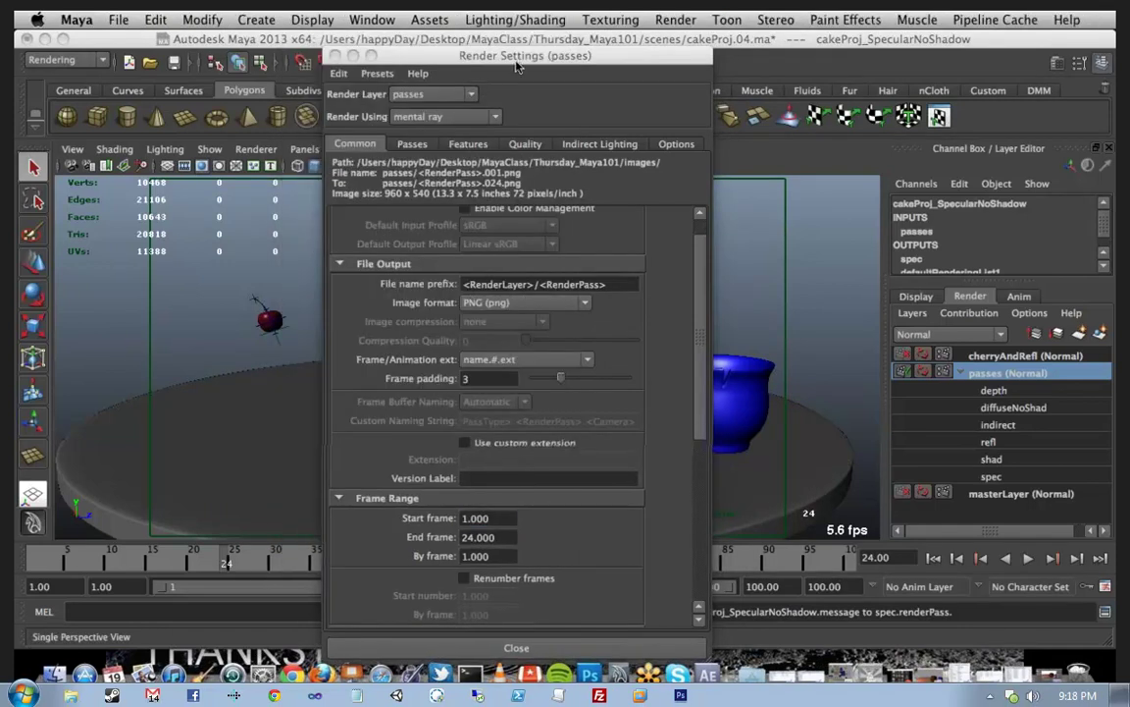
left_click_drag(516, 62, 444, 63)
double_click(410, 519)
type("24")
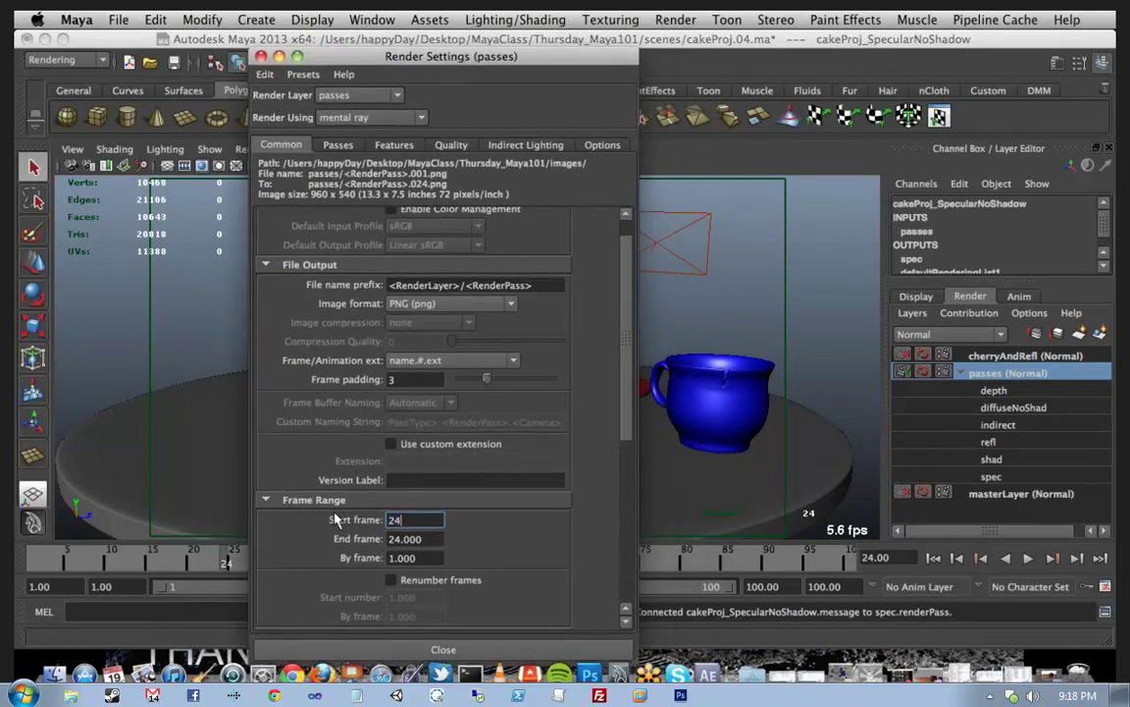
key("Escape")
key("BackSpace")
key("BackSpace")
key("BackSpace")
key("BackSpace")
key("BackSpace")
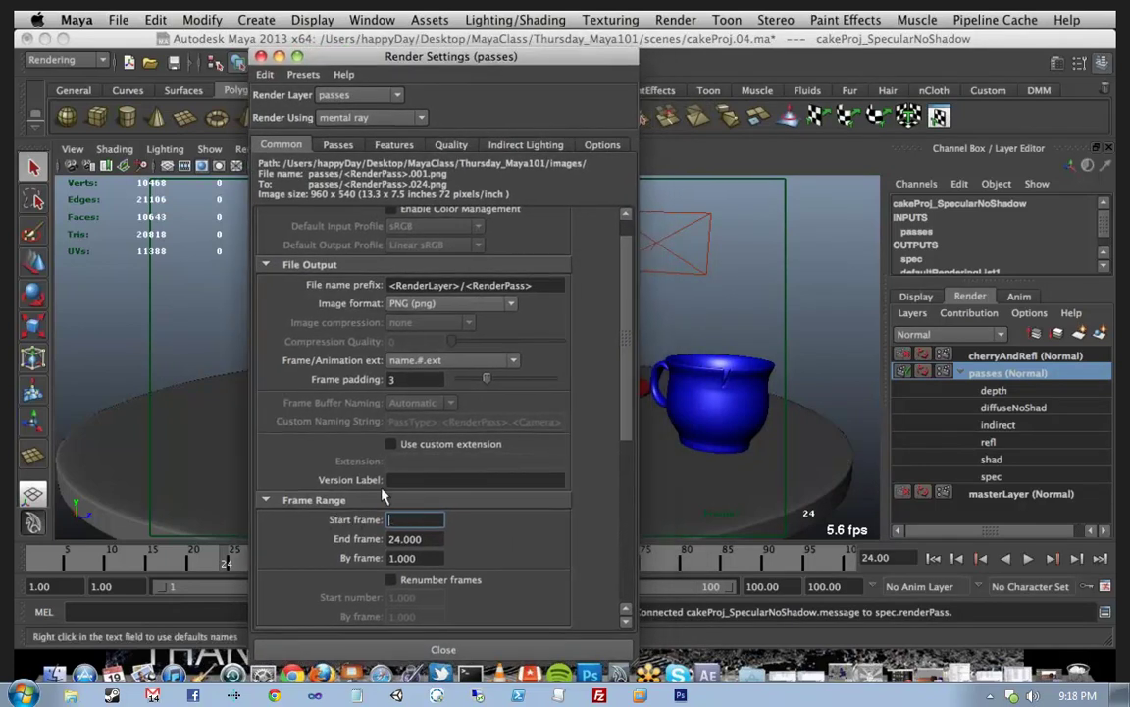
type("24")
key("Escape")
Step: Set the start frame to 5, so frames 5 through 24 render
scroll(480, 456, "down", 1)
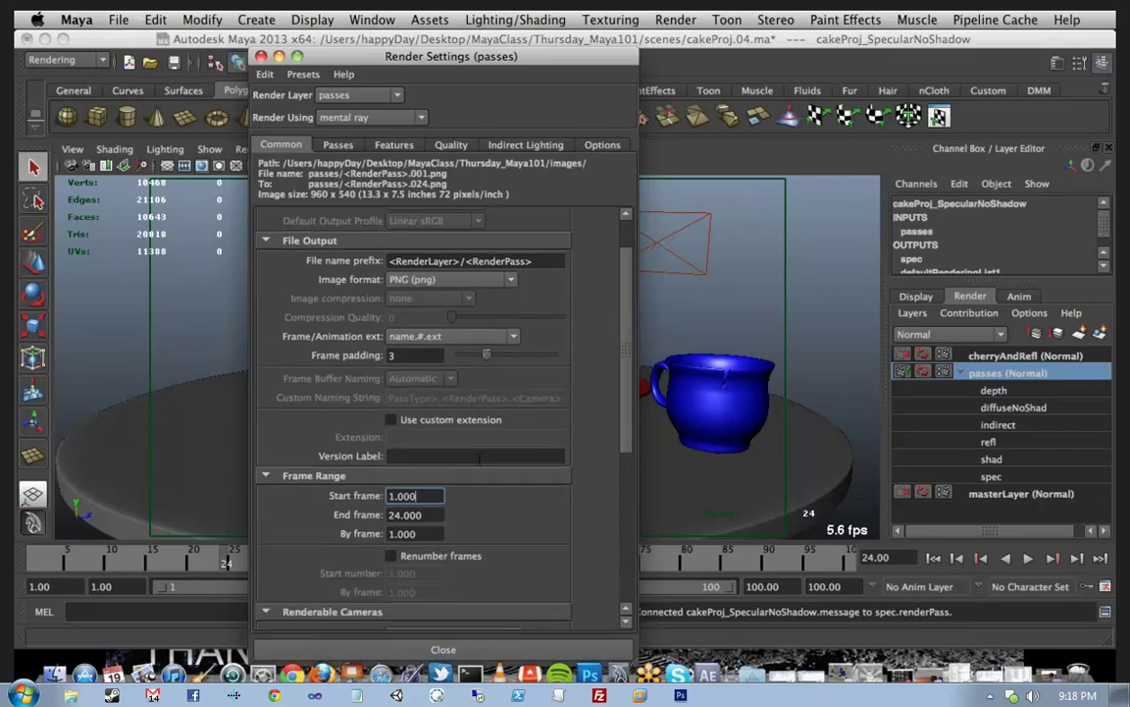
scroll(480, 455, "down", 2)
double_click(408, 443)
type("24")
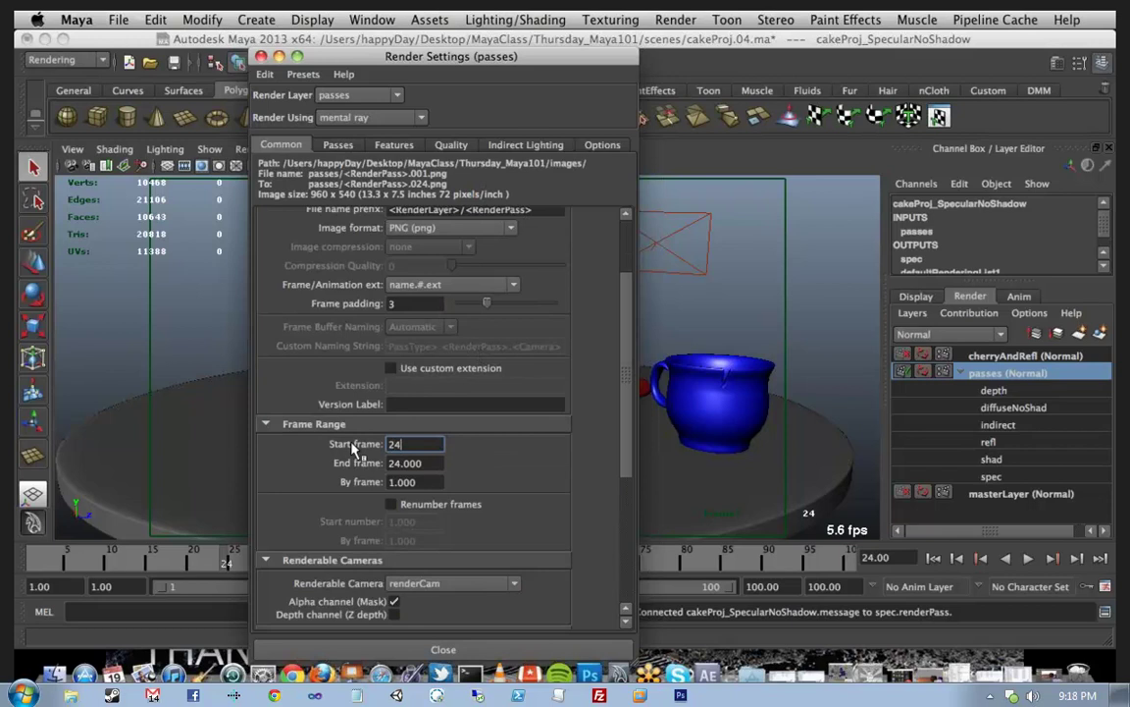
key("Escape")
double_click(407, 444)
type("5")
key("Return")
scroll(319, 334, "up", 4)
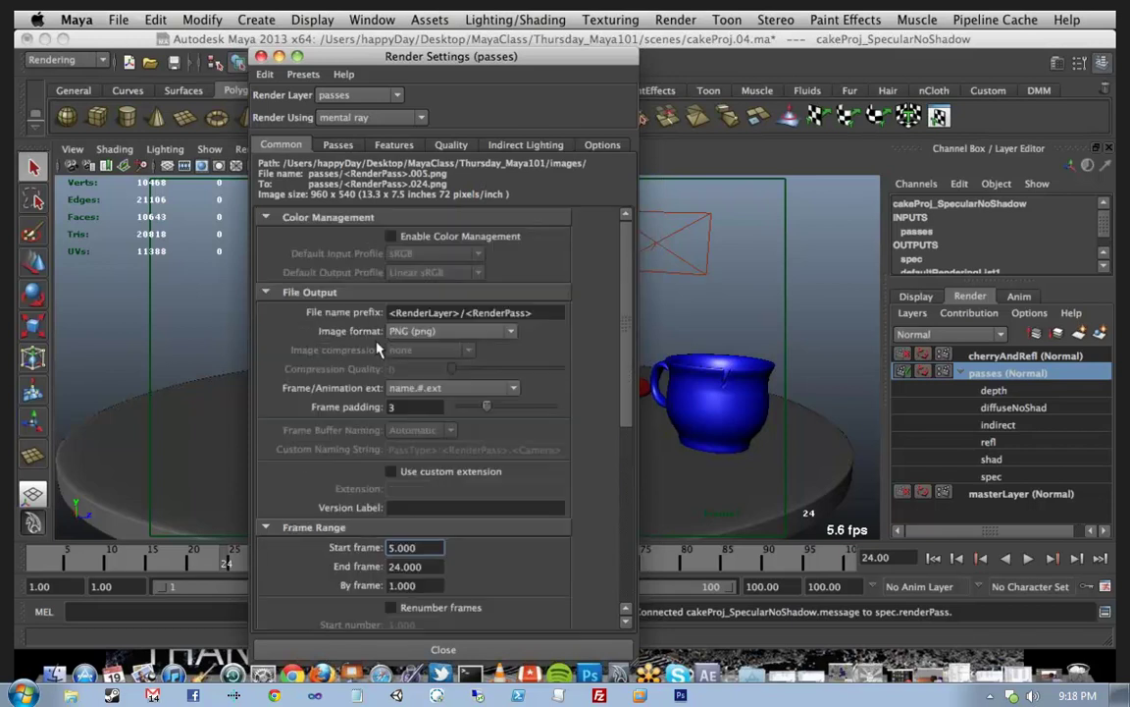
Step: Switch Frame/Animation ext to name (Single Frame), then back to name.#.ext
left_click(508, 387)
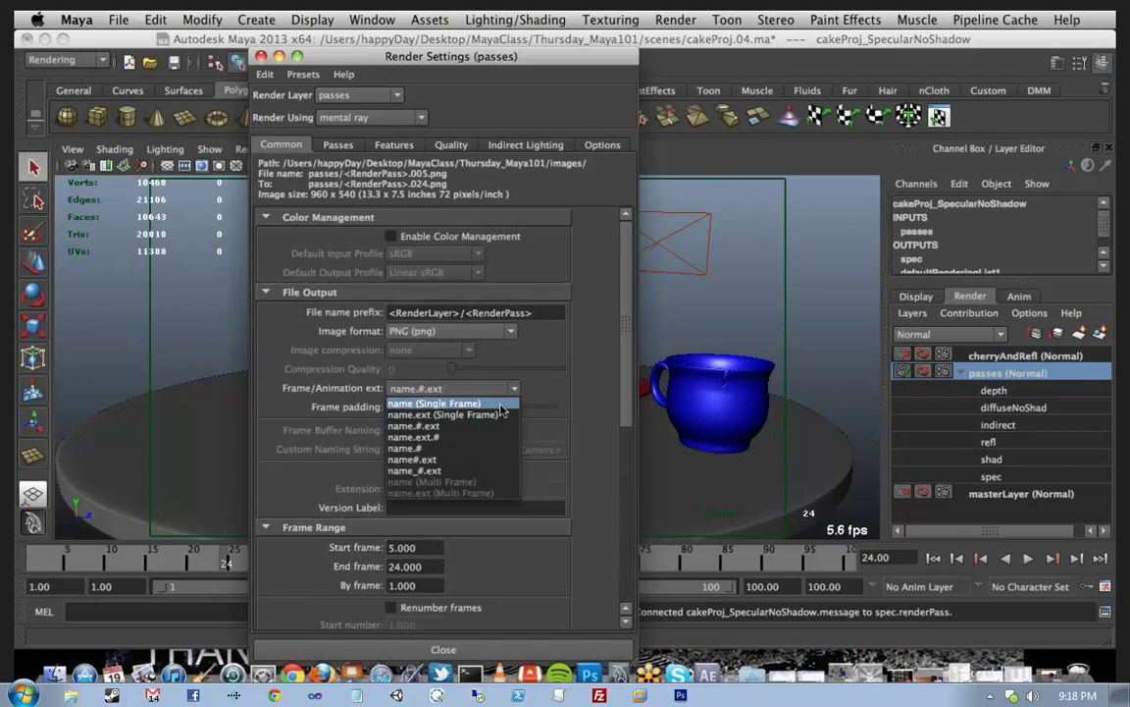
left_click(501, 406)
scroll(531, 454, "down", 5)
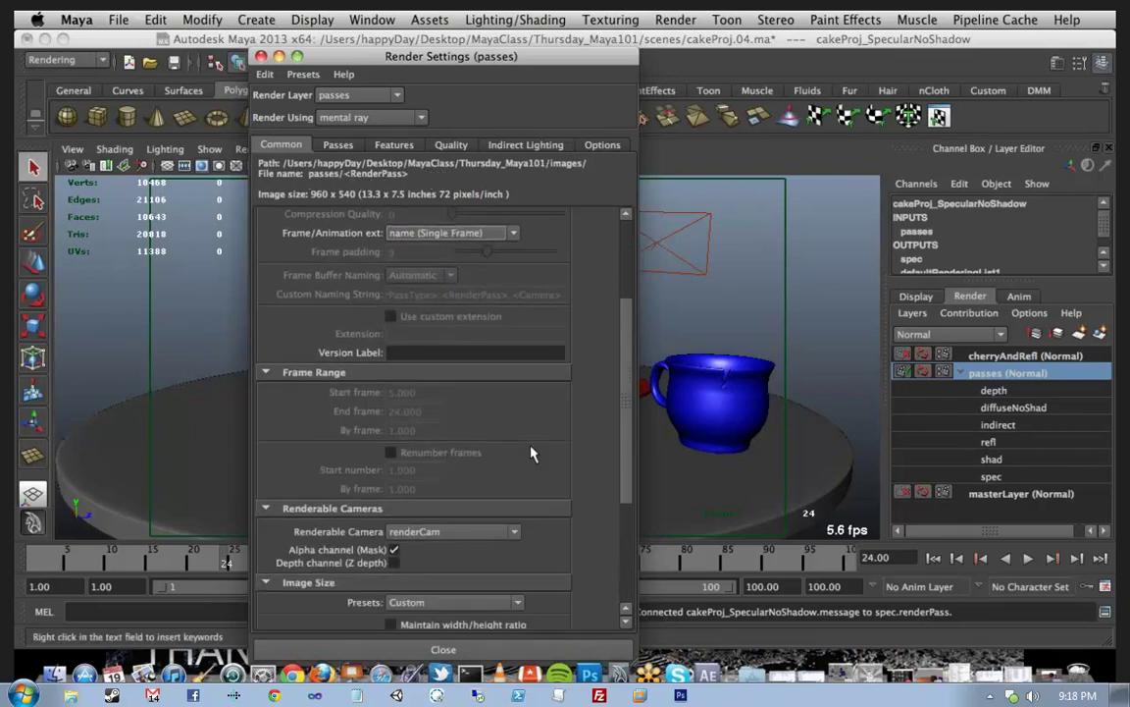
scroll(531, 453, "up", 5)
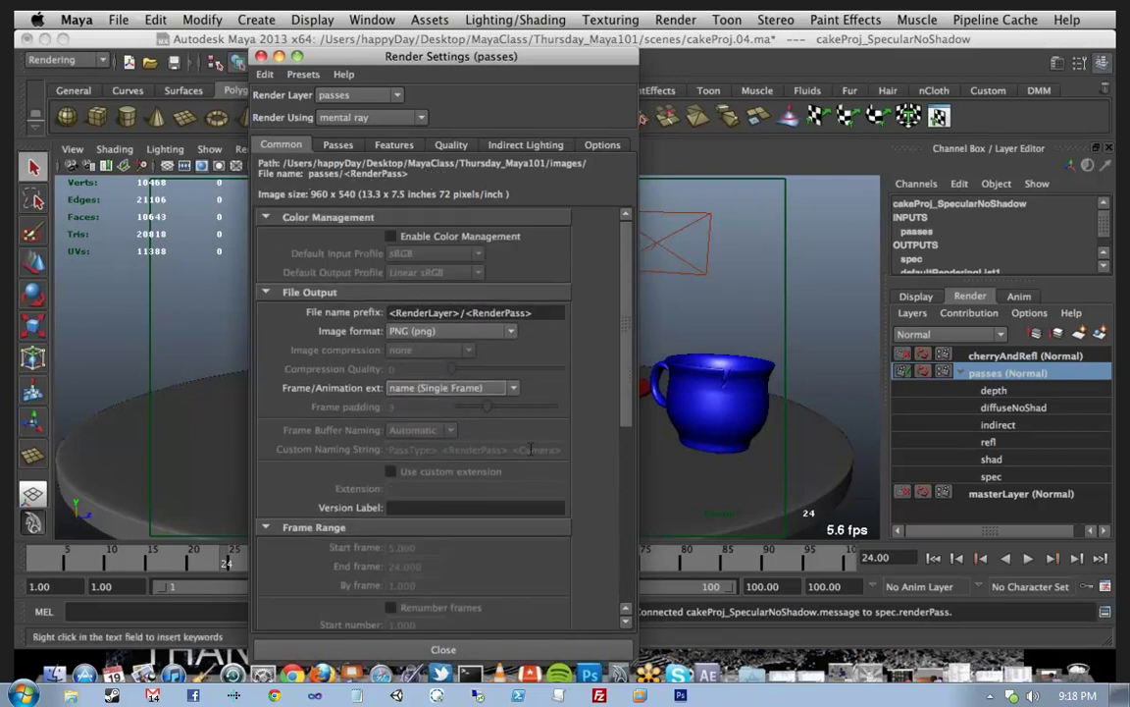
scroll(530, 451, "down", 5)
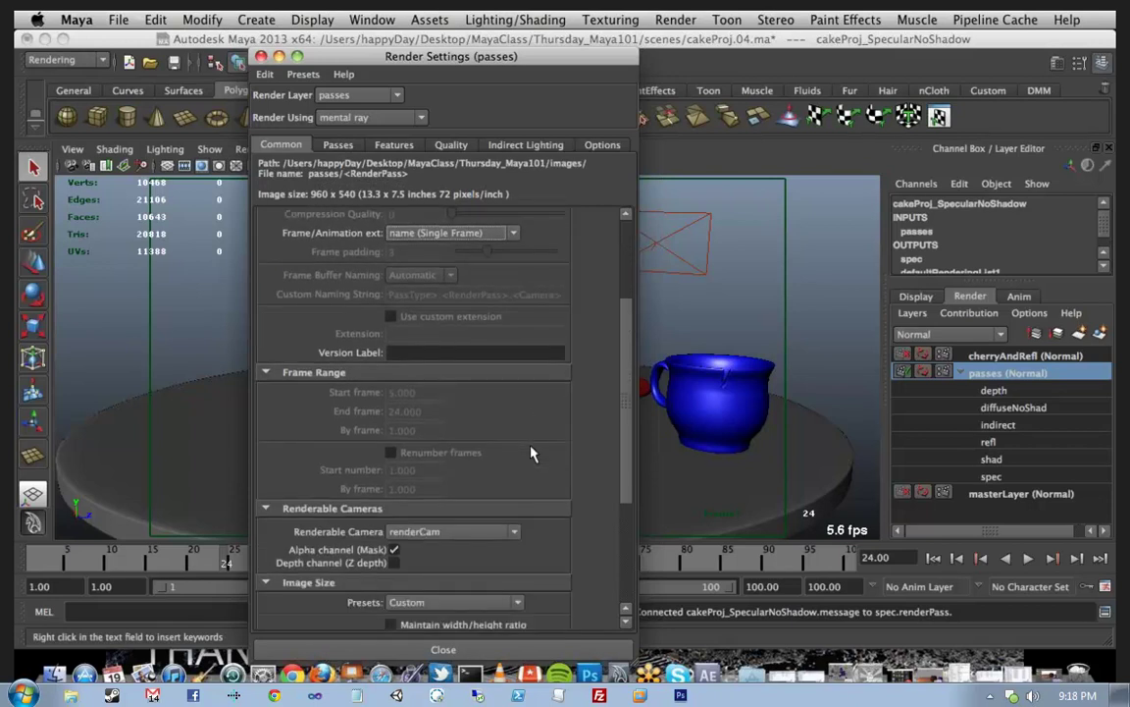
scroll(527, 453, "up", 2)
left_click(456, 285)
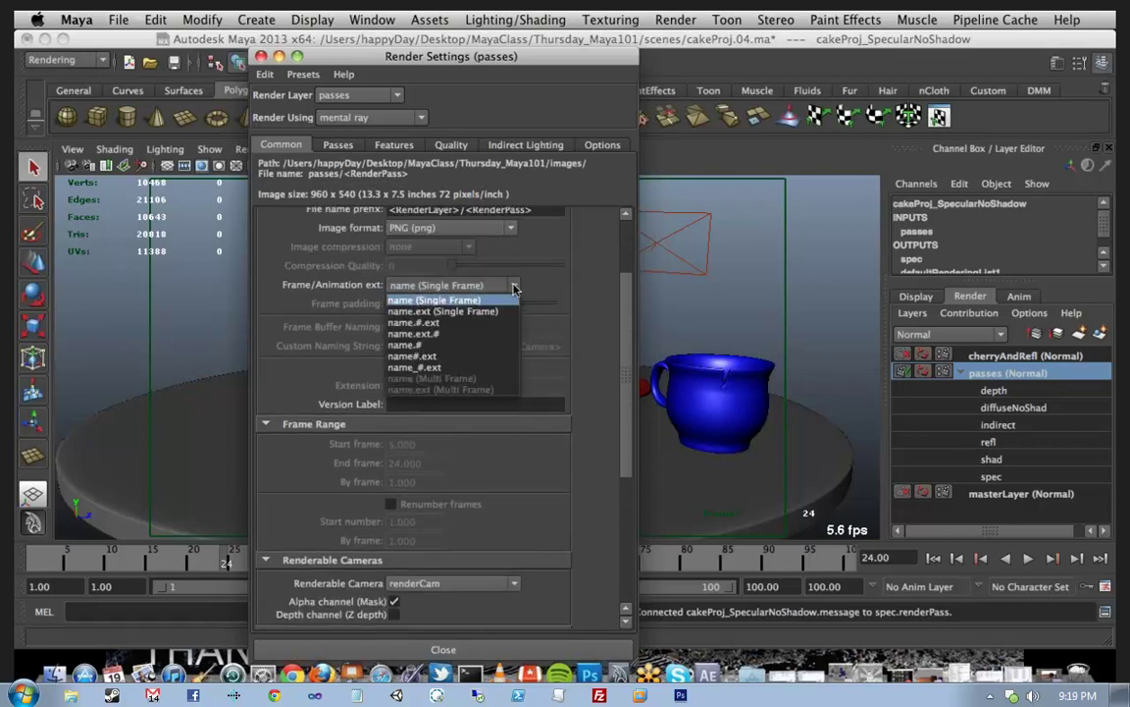
left_click(507, 322)
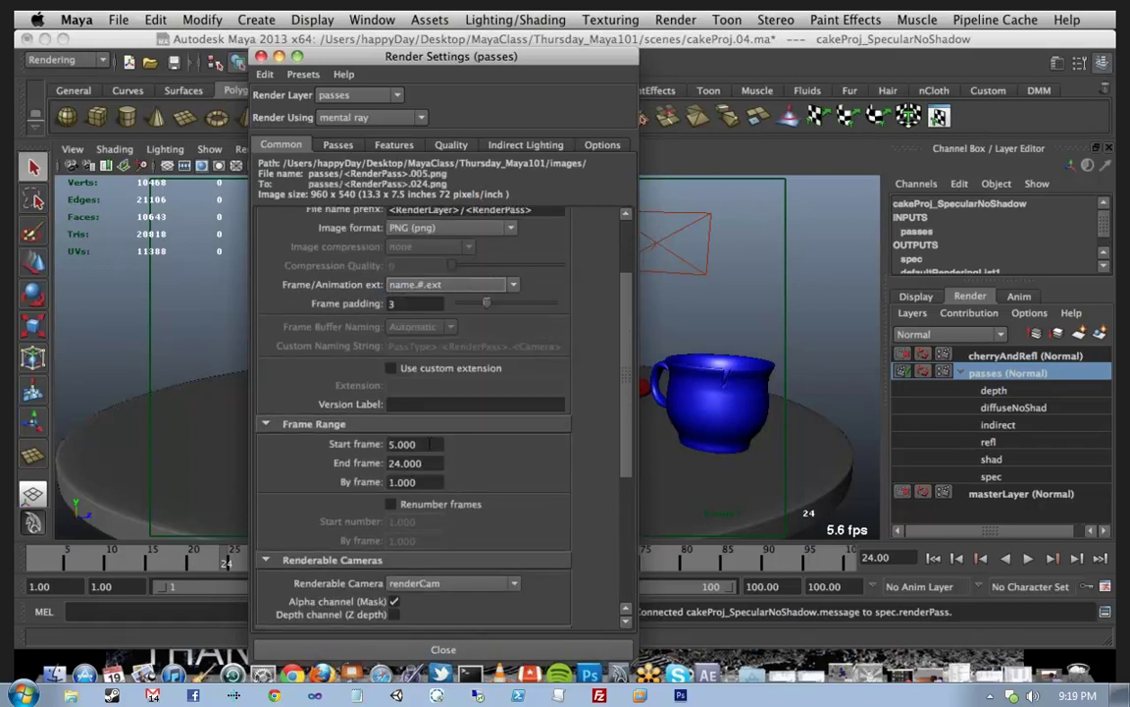
Step: Change the start frame from 5 to 24 and close Render Settings
left_click(413, 444)
left_click_drag(413, 444, 338, 454)
type("24")
key("Return")
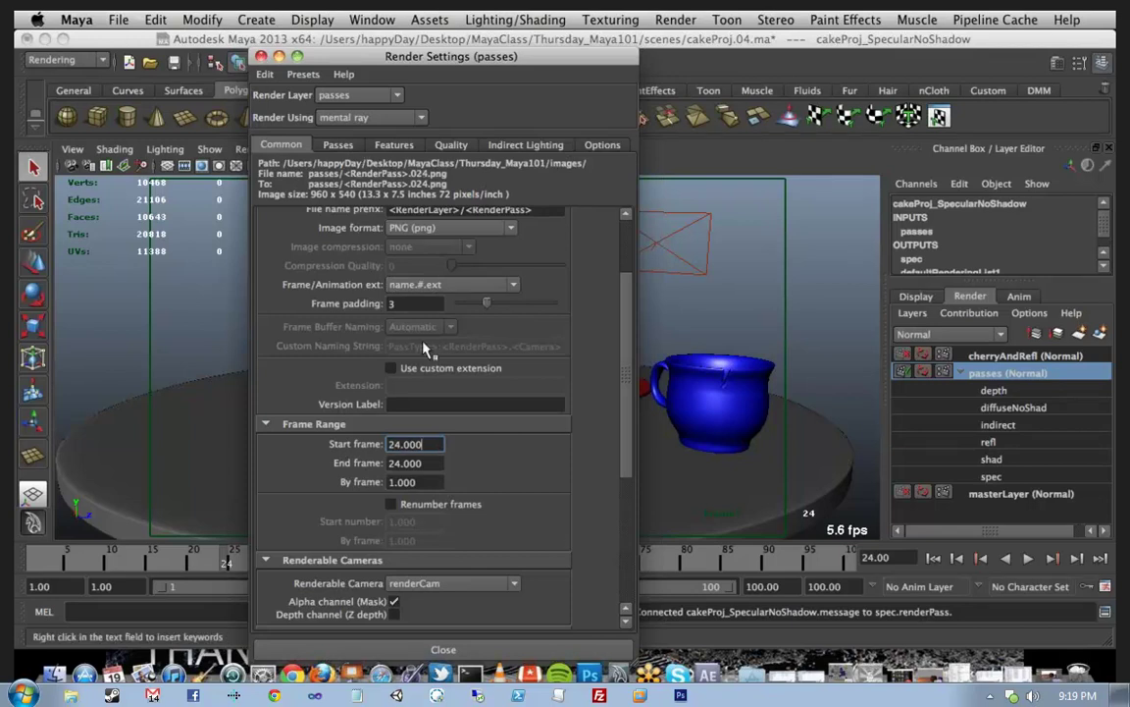
scroll(424, 349, "up", 3)
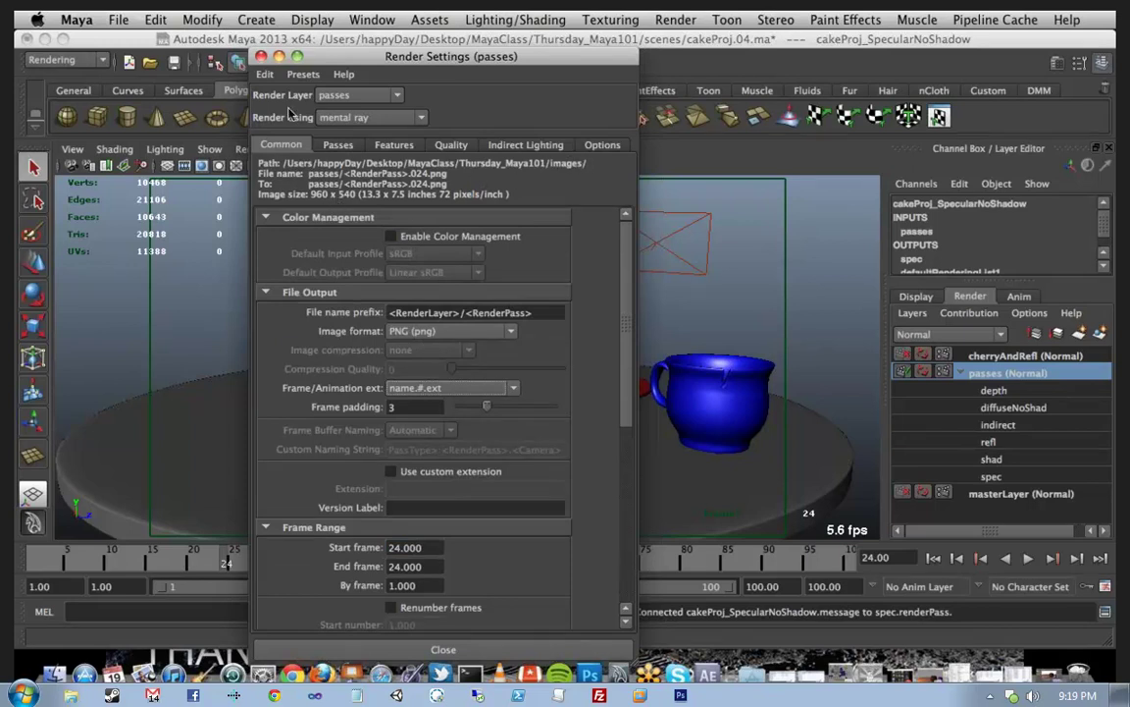
left_click(261, 56)
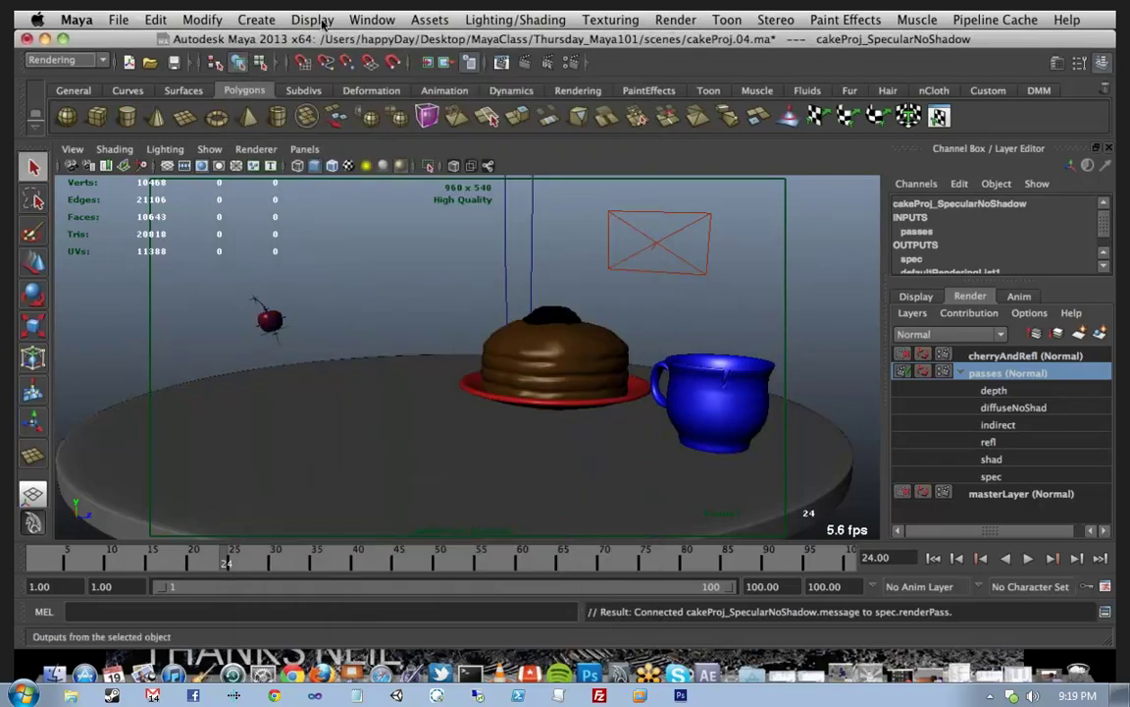
Step: Save the scene as cakeProj.05.ma, based on the cakeProj.04.ma name
left_click(117, 21)
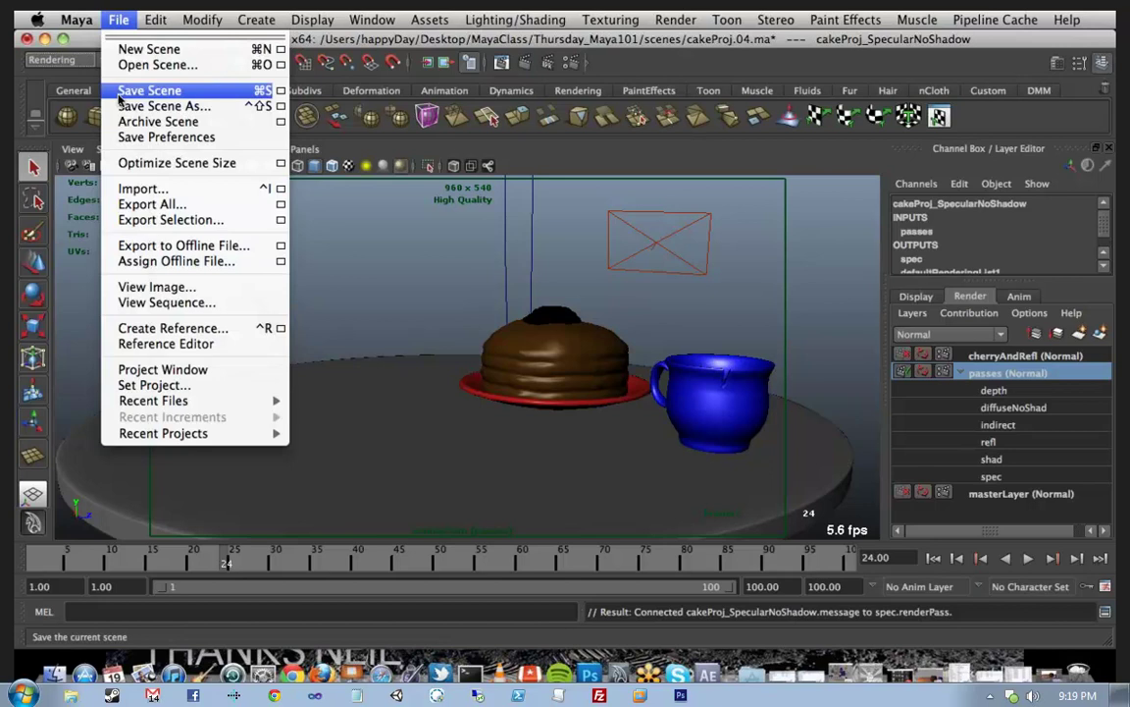
left_click(119, 108)
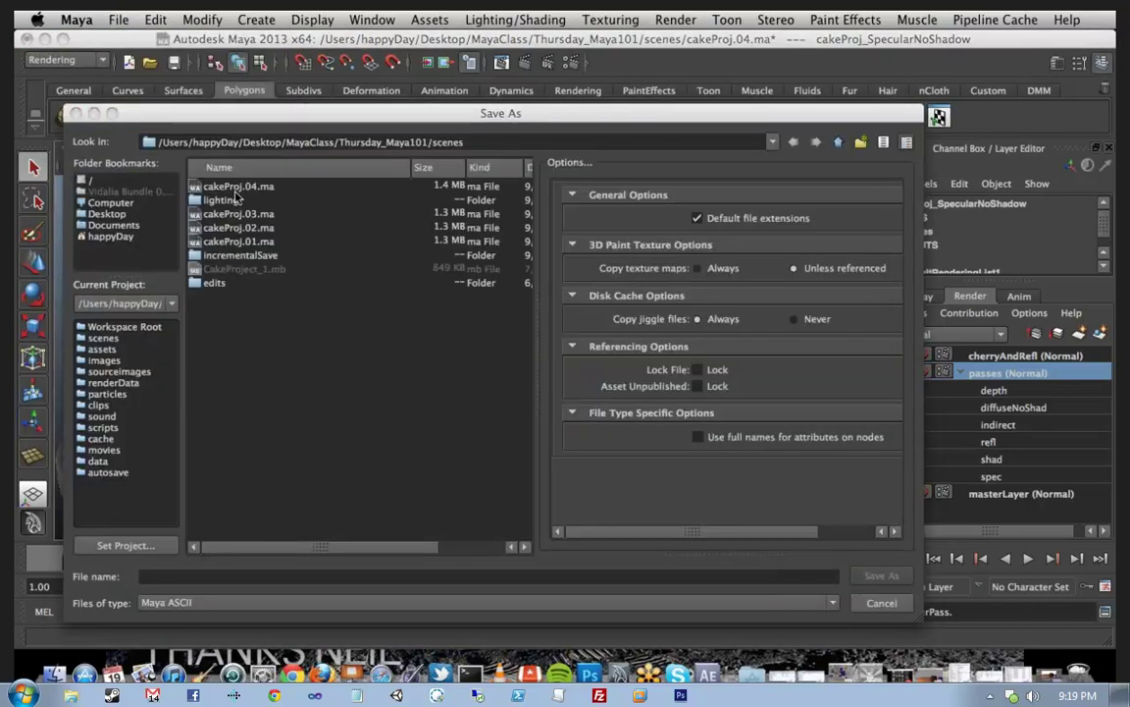
left_click(235, 187)
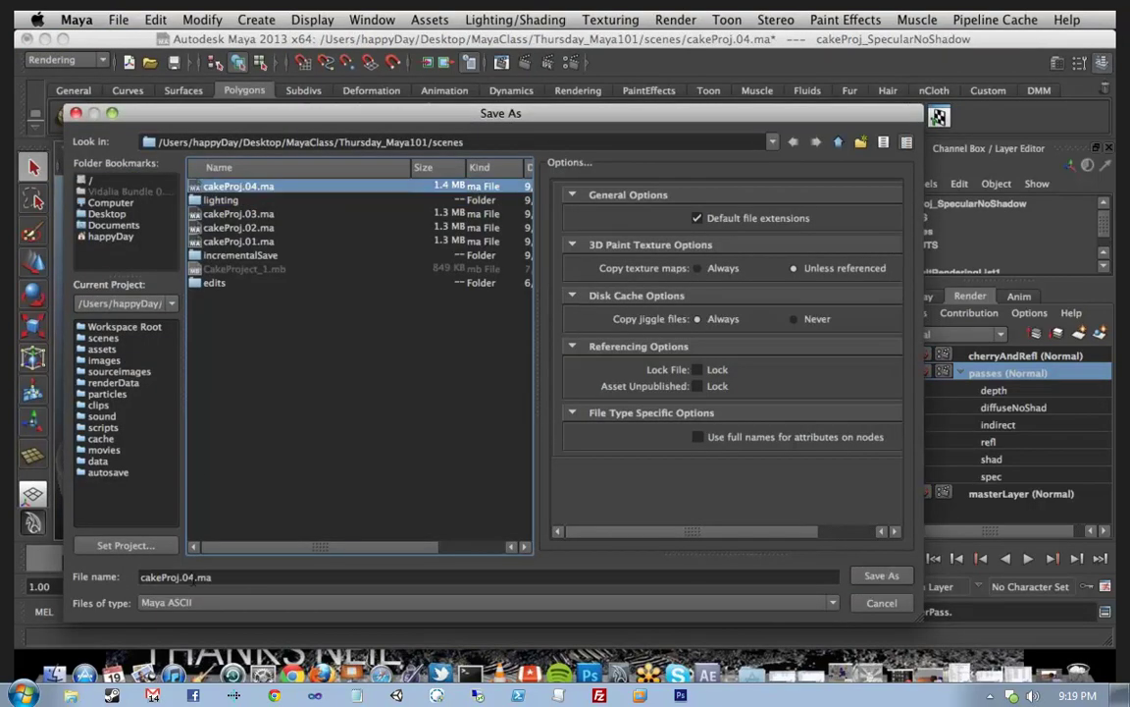
left_click(198, 577)
key("BackSpace")
type("5")
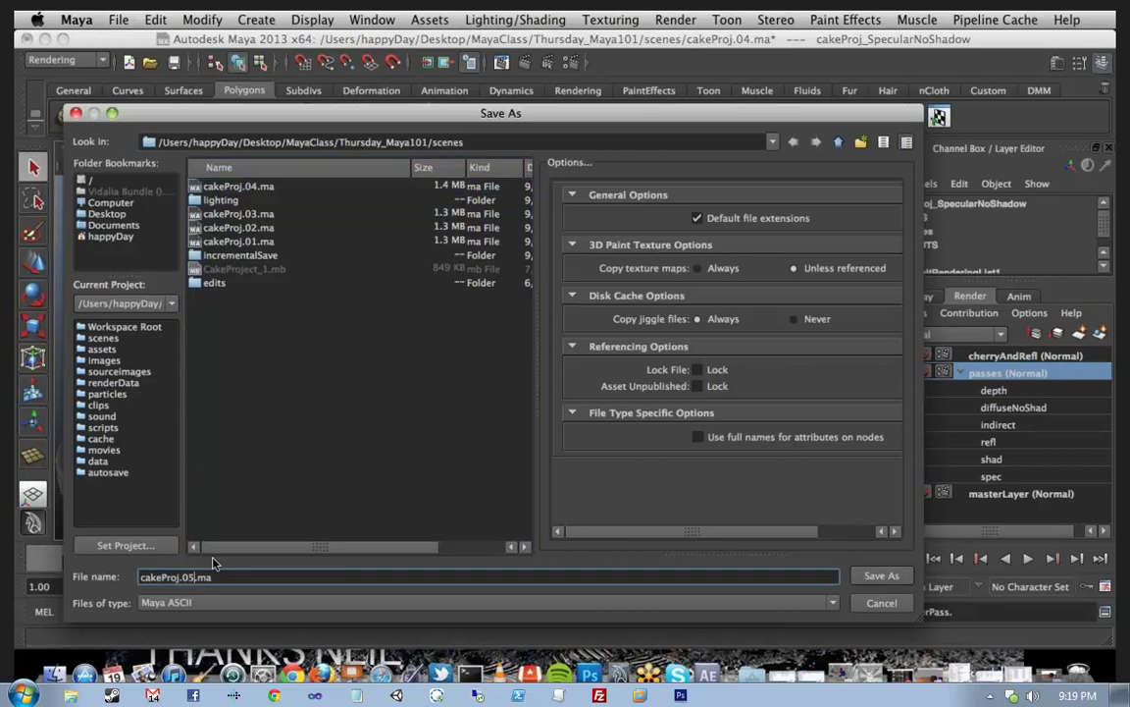
key("Return")
left_click(673, 20)
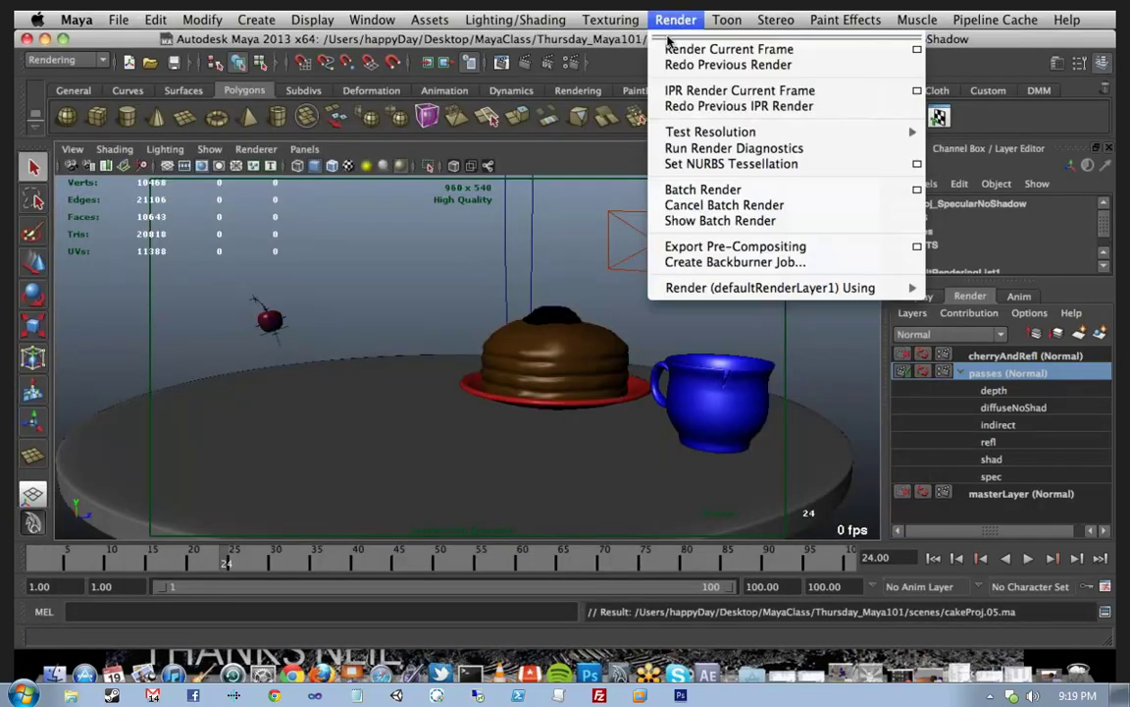
Step: Start a mental ray batch render, then bring the Finder window of rendered images forward
left_click(912, 192)
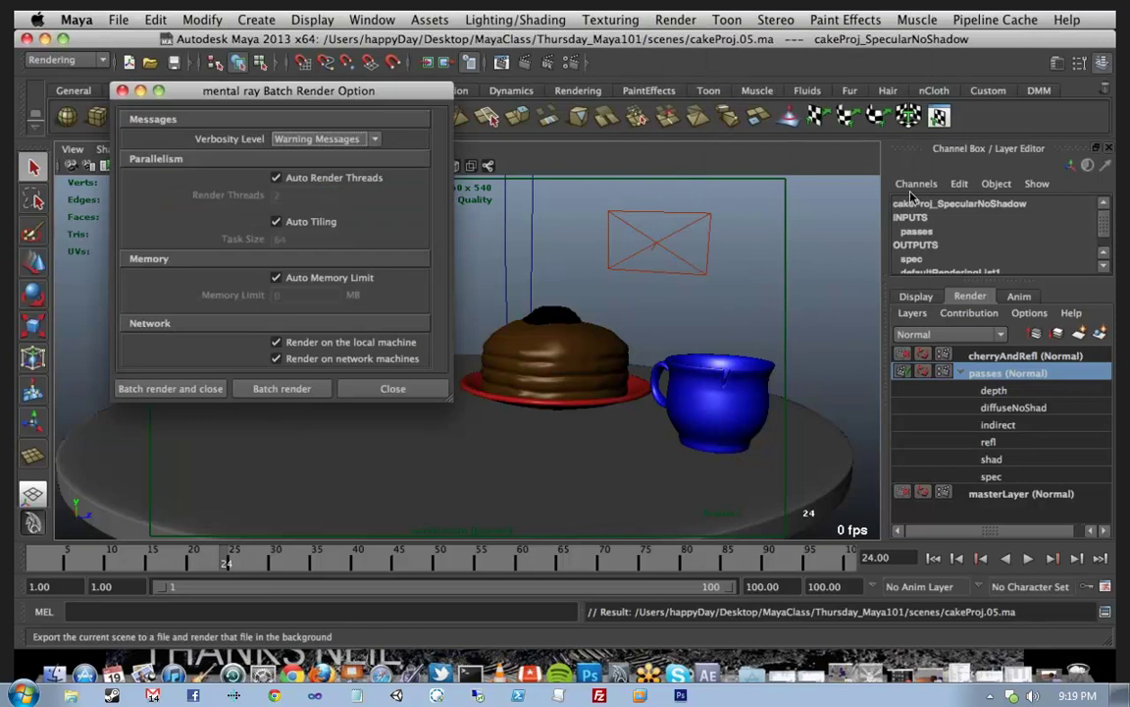
left_click(267, 391)
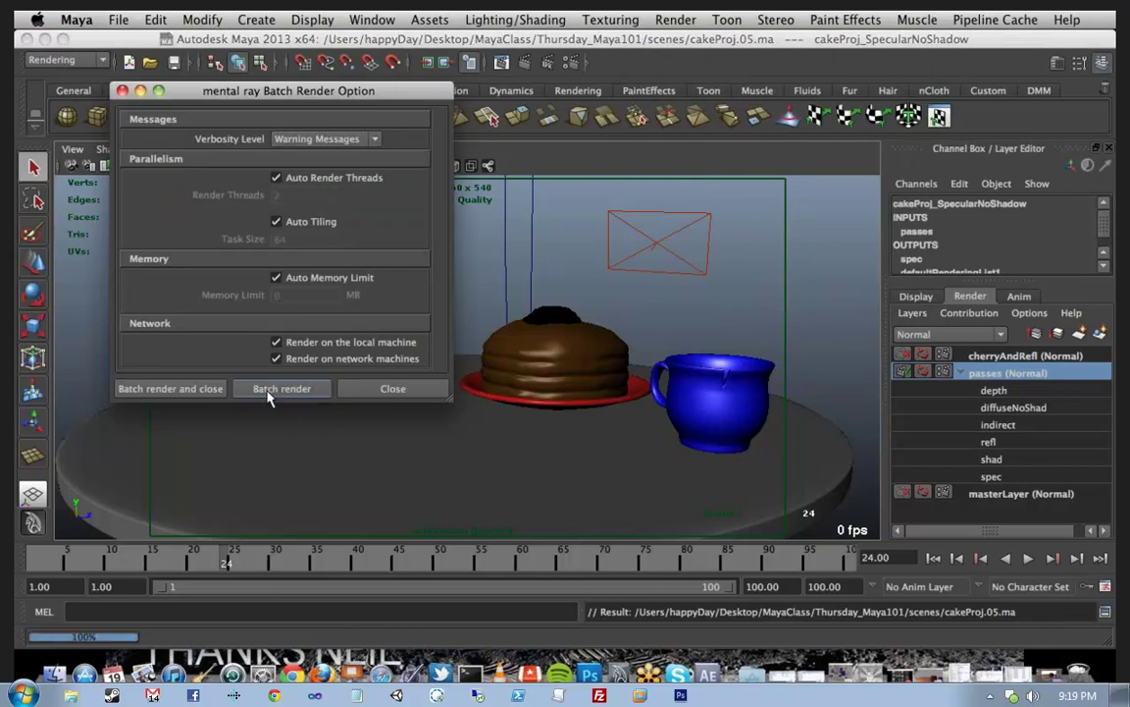
left_click(1106, 613)
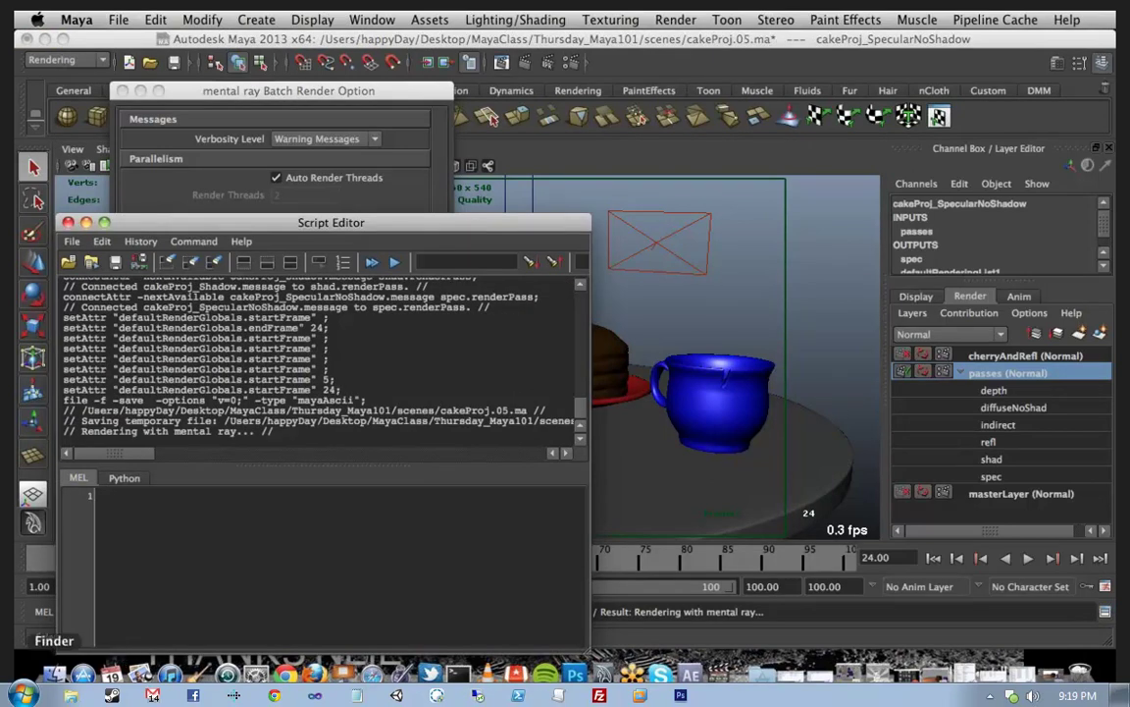
left_click(54, 673)
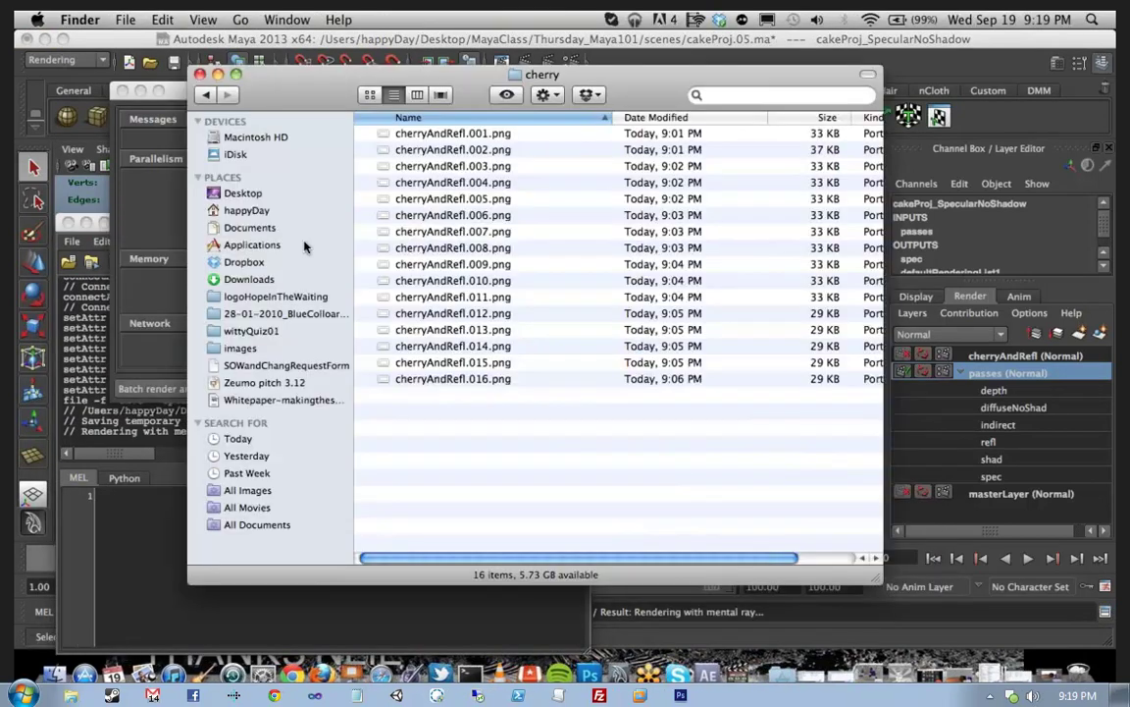
Step: Go up to the images folder, open passes, and position the window to watch PNGs appear
left_click_drag(295, 95, 675, 110)
key("super+Up")
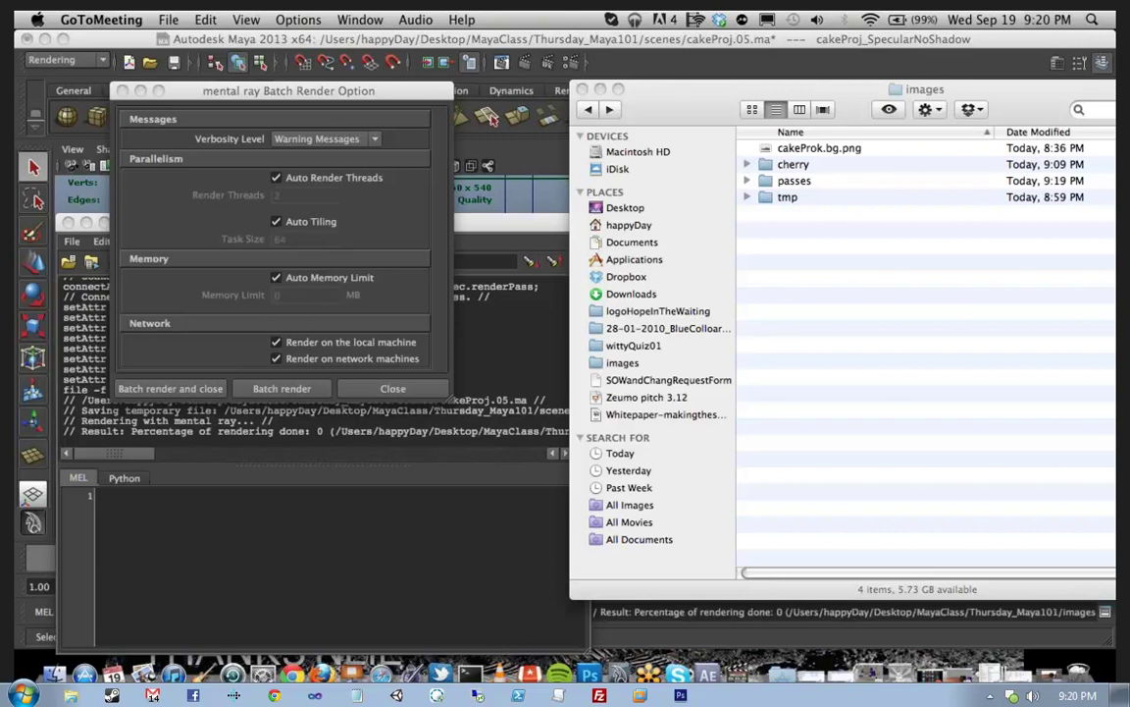
double_click(790, 180)
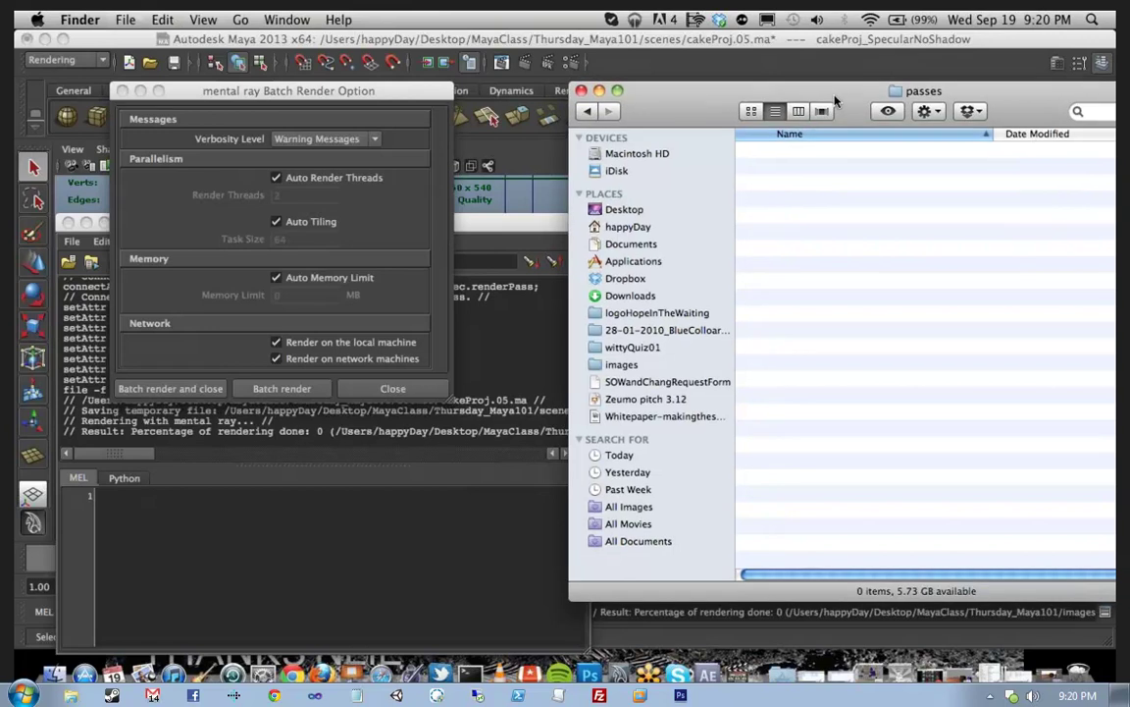
left_click_drag(841, 92, 727, 397)
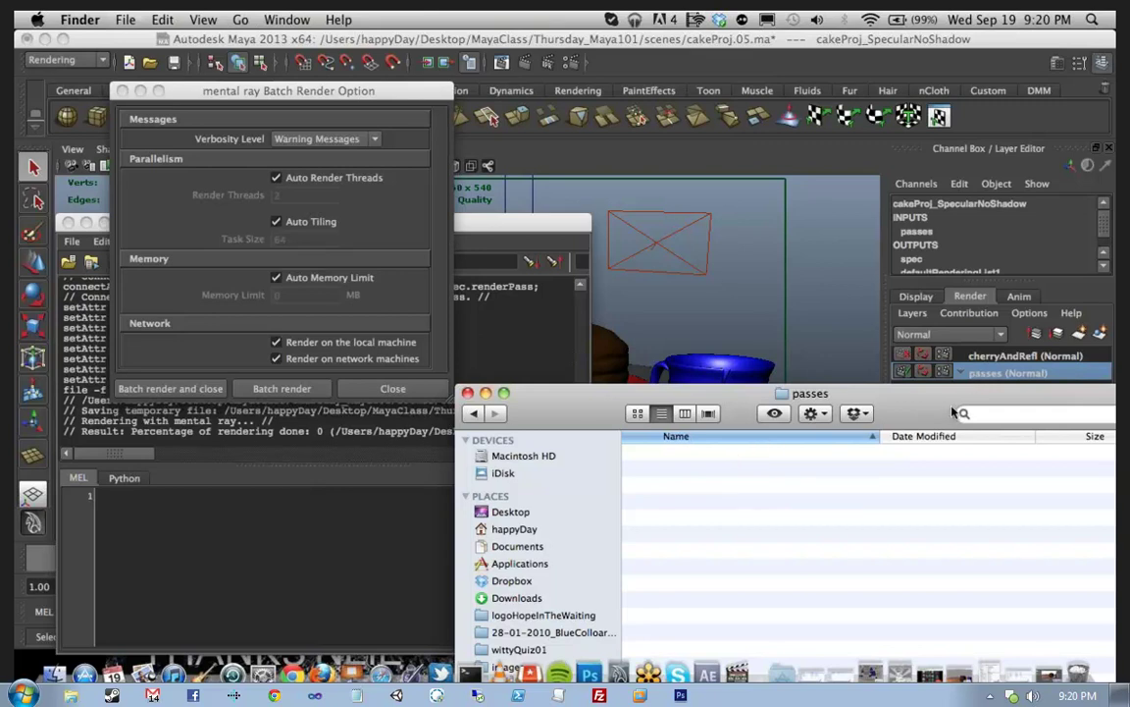
left_click_drag(952, 412, 1033, 213)
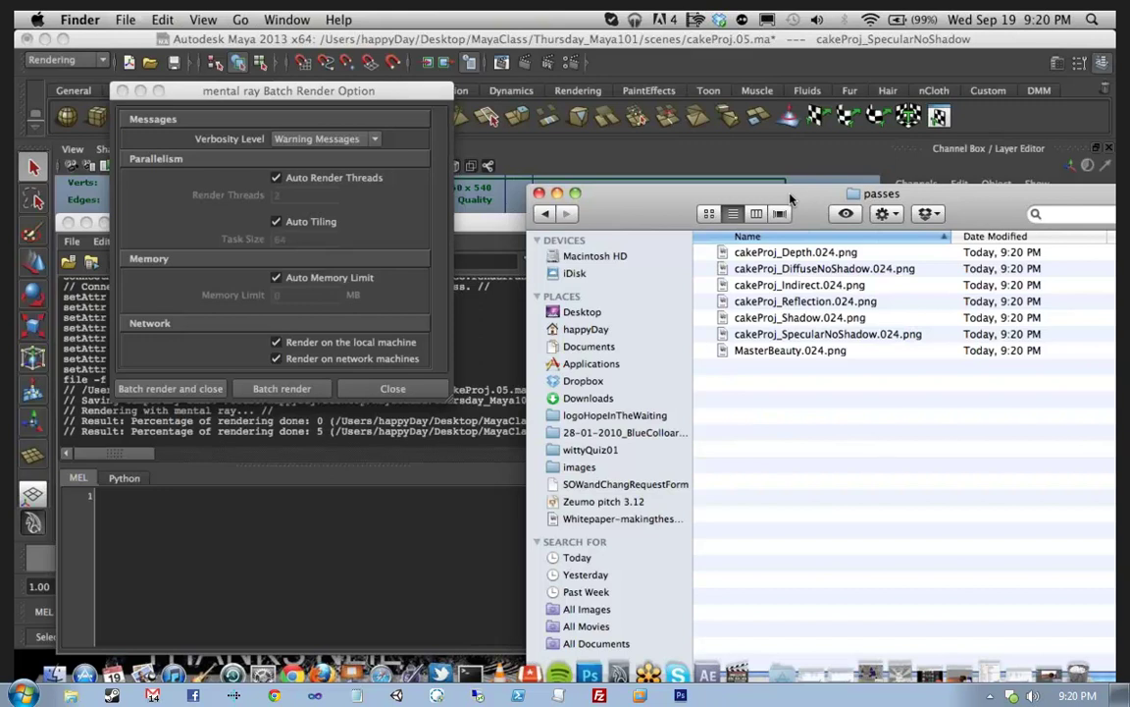
Step: Reposition the passes window and bring Maya's Script Editor render log forward
left_click_drag(791, 199, 676, 148)
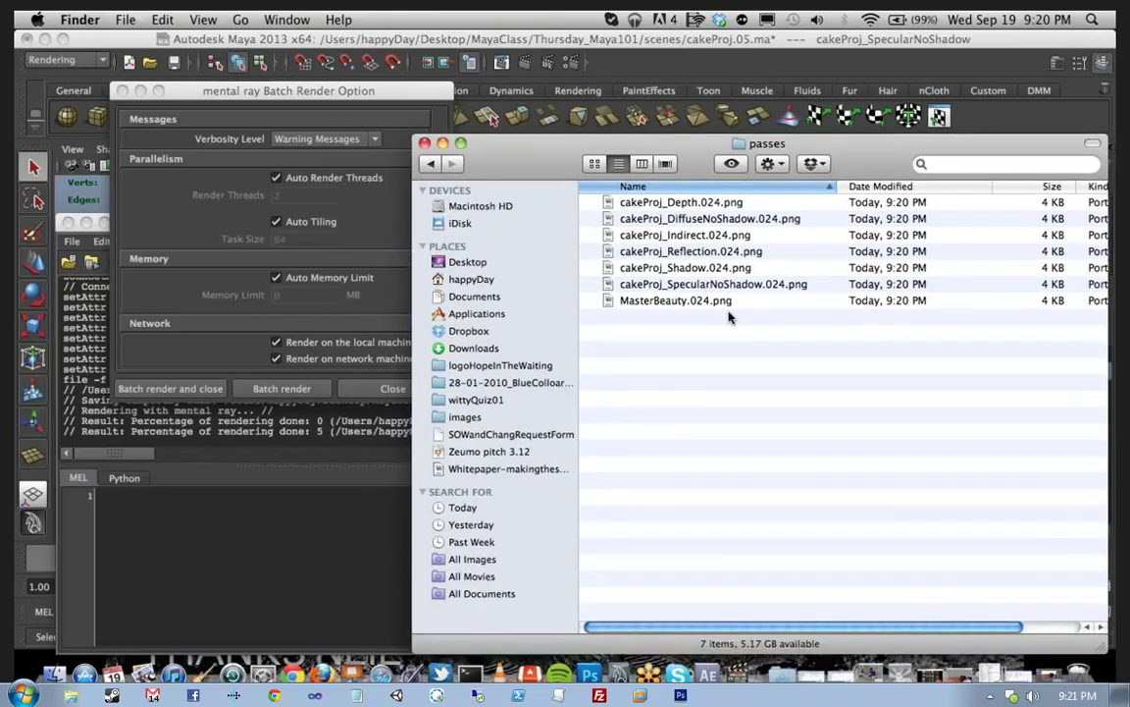
left_click_drag(680, 144, 745, 125)
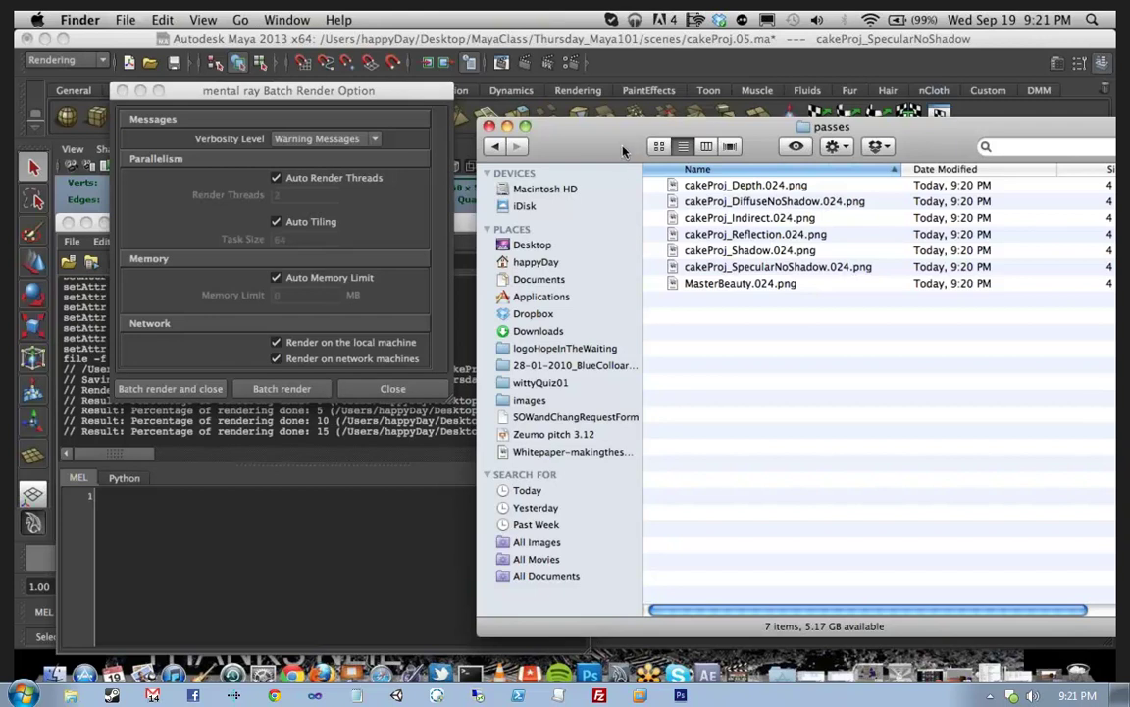
left_click_drag(623, 148, 615, 131)
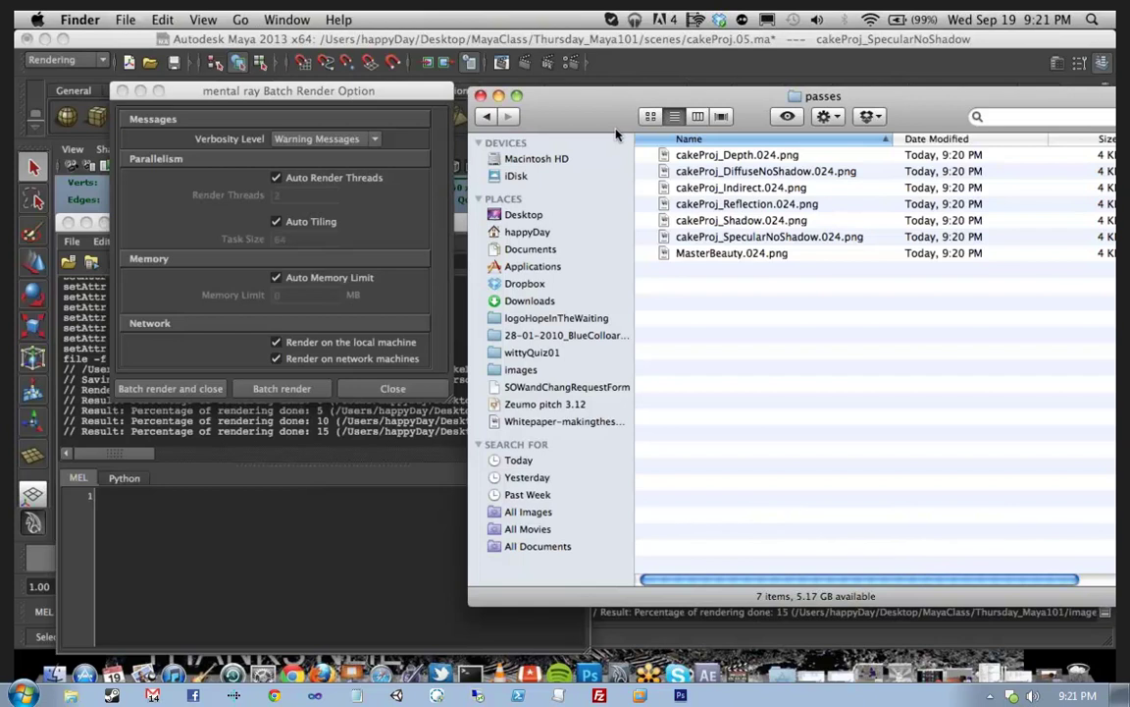
left_click(462, 231)
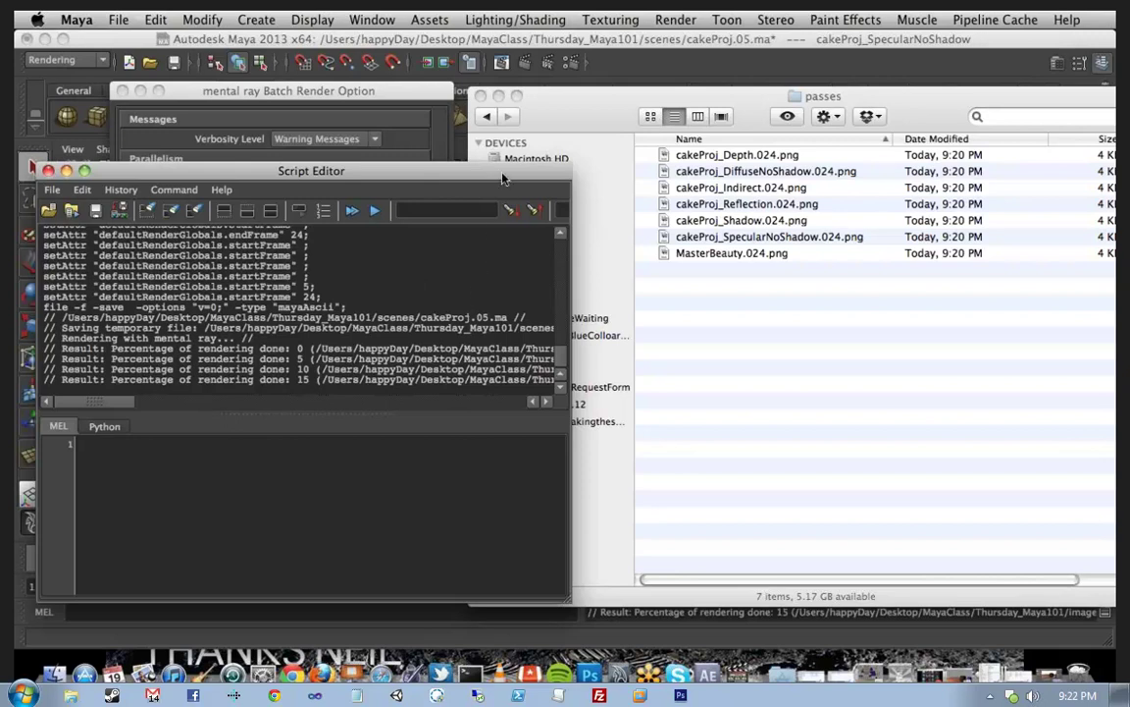
Step: Check the latest batch render progress line in the Script Editor log
left_click(563, 393)
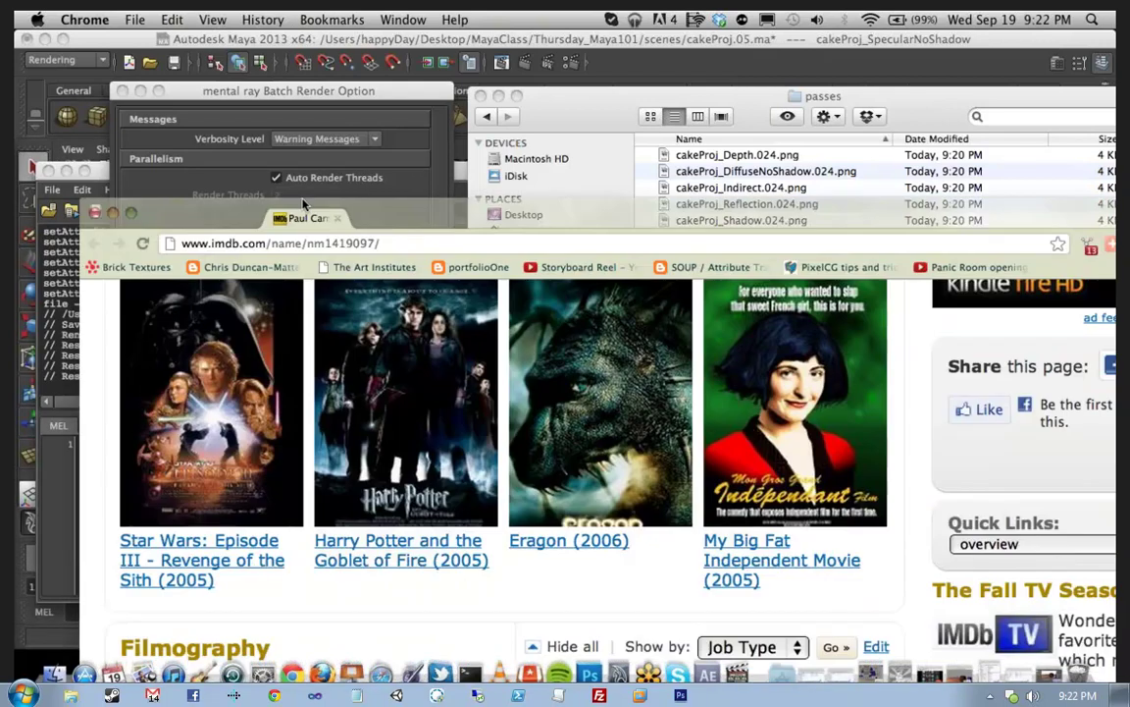
Step: Maximize Chrome and scroll down the IMDb page to the Filmography section
left_click_drag(304, 204, 289, 69)
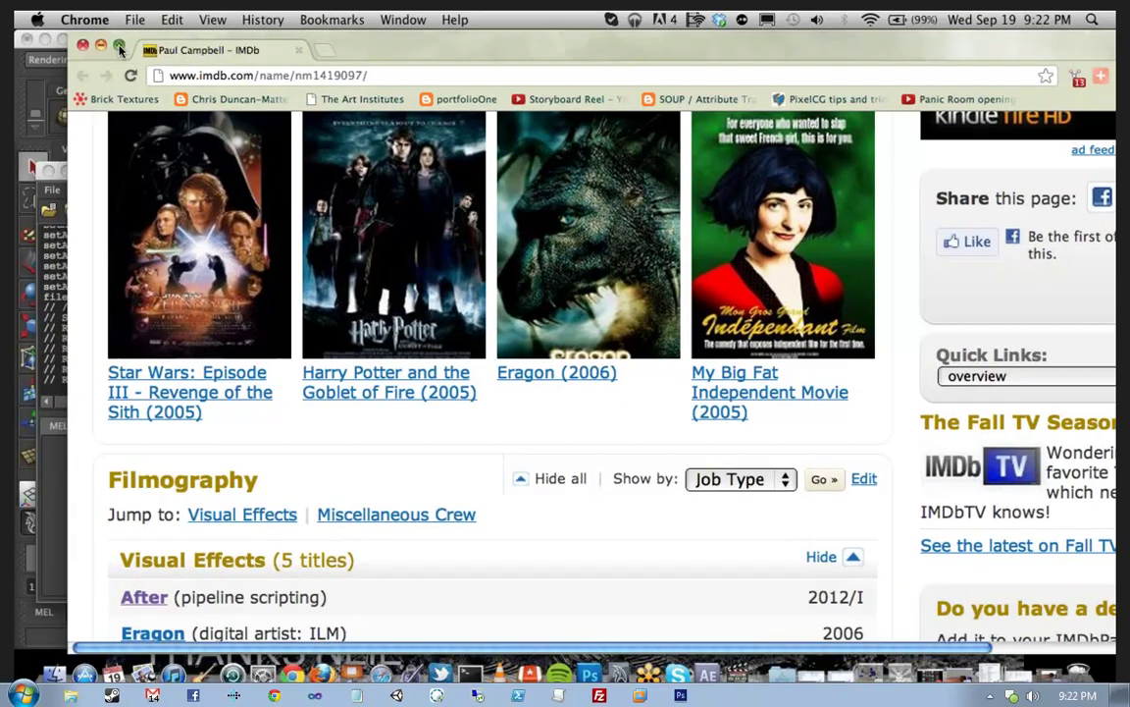
left_click(119, 47)
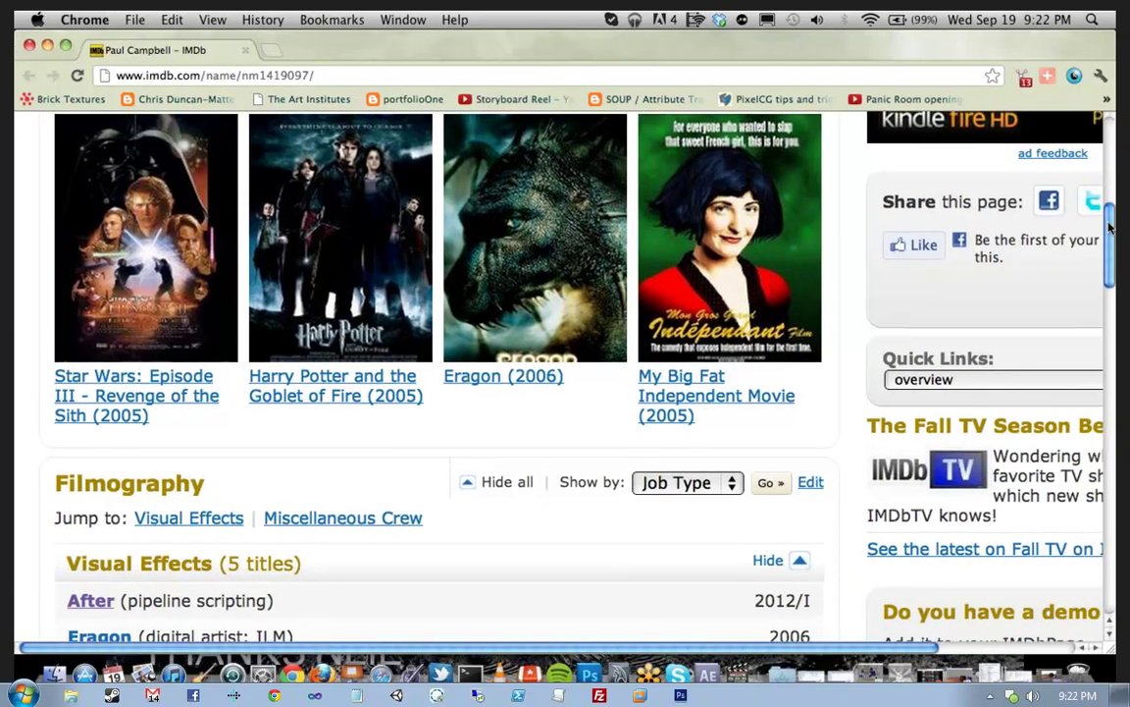
left_click_drag(1111, 227, 1109, 186)
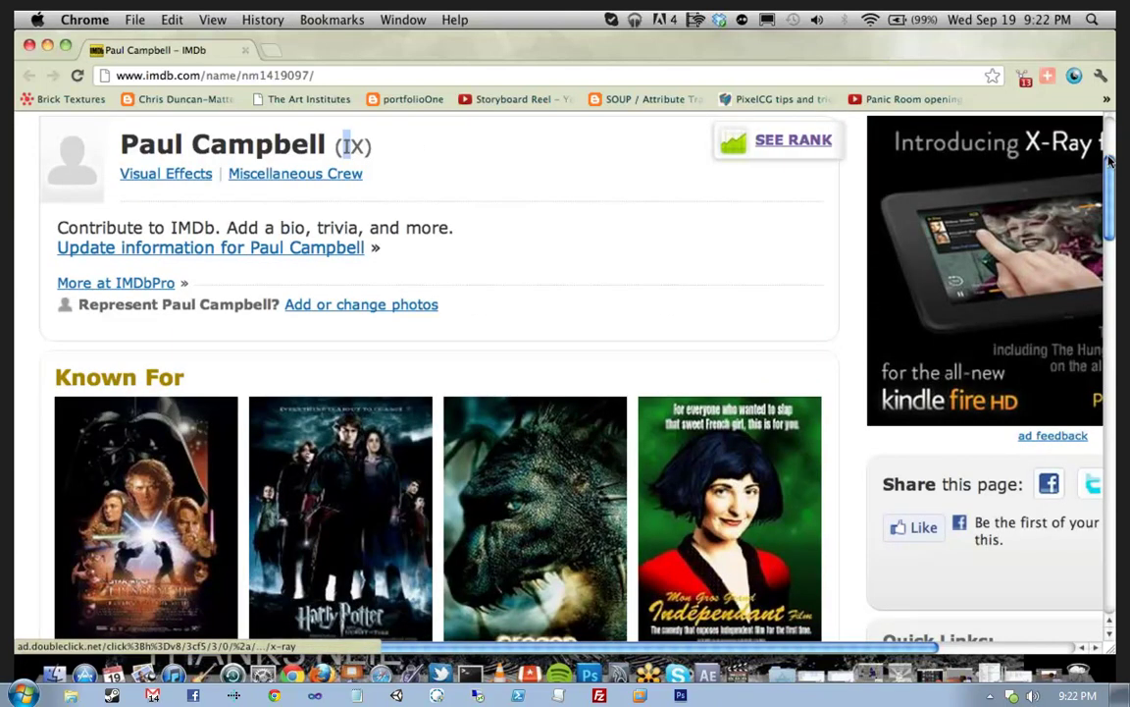
scroll(1109, 174, "down", 1)
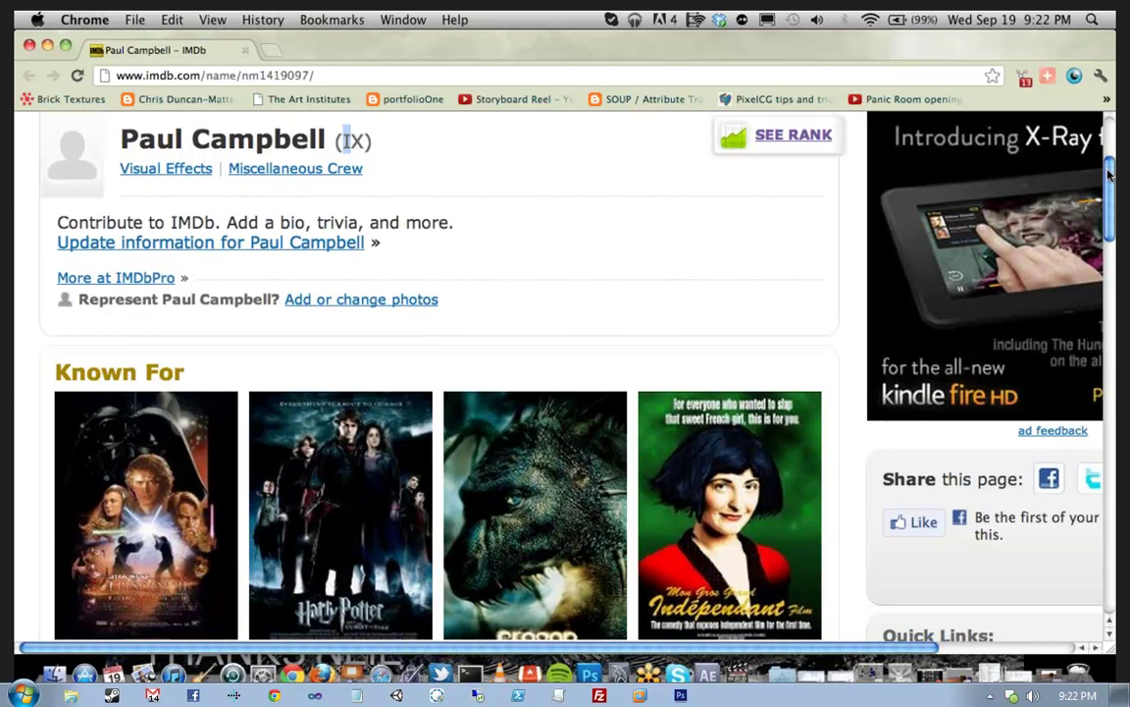
left_click_drag(1109, 173, 1109, 216)
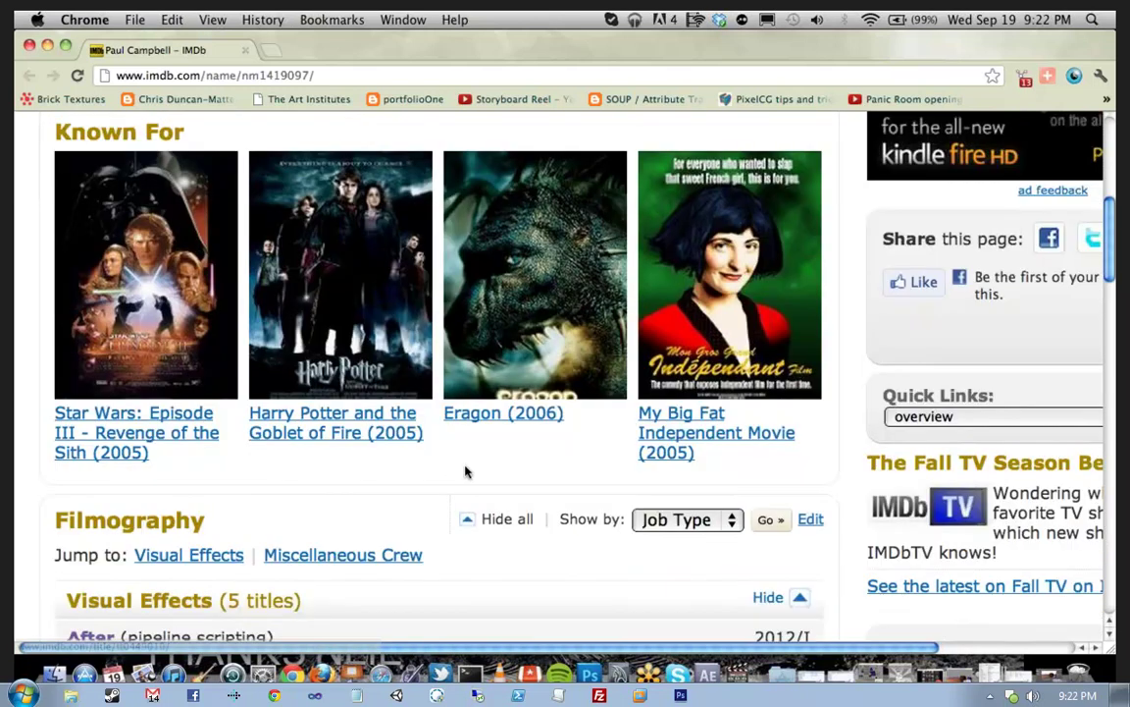
scroll(466, 472, "down", 1)
scroll(466, 472, "down", 3)
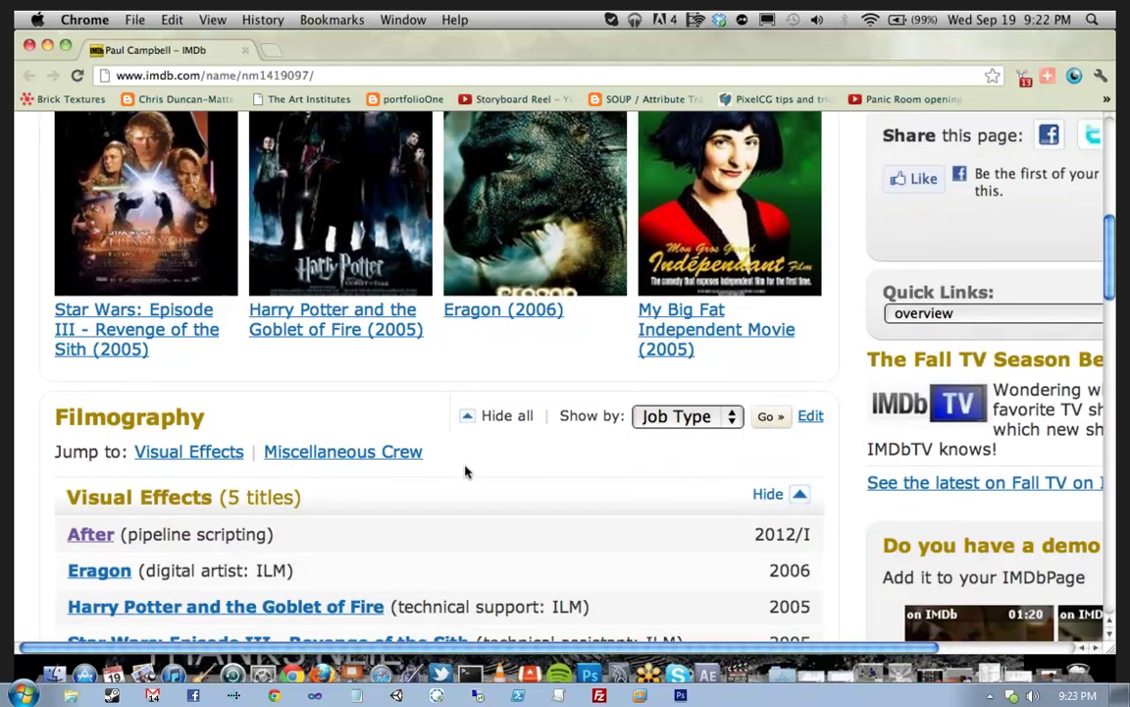
scroll(466, 472, "down", 2)
scroll(466, 472, "down", 1)
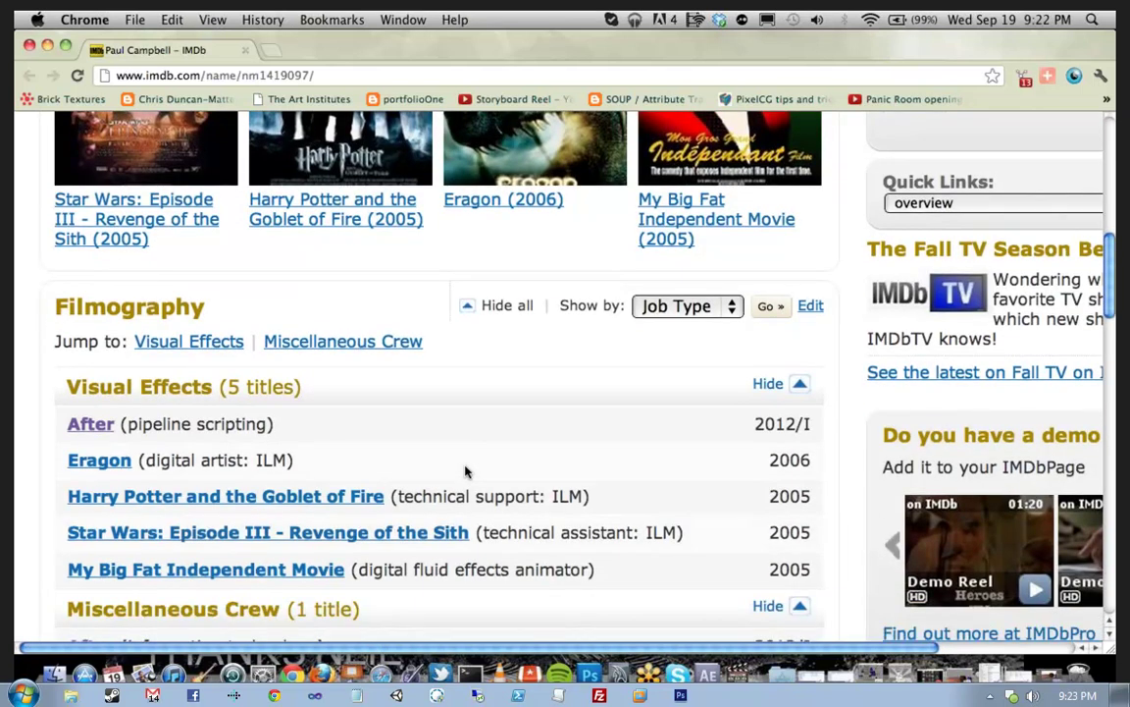
scroll(466, 472, "down", 1)
scroll(466, 472, "down", 1)
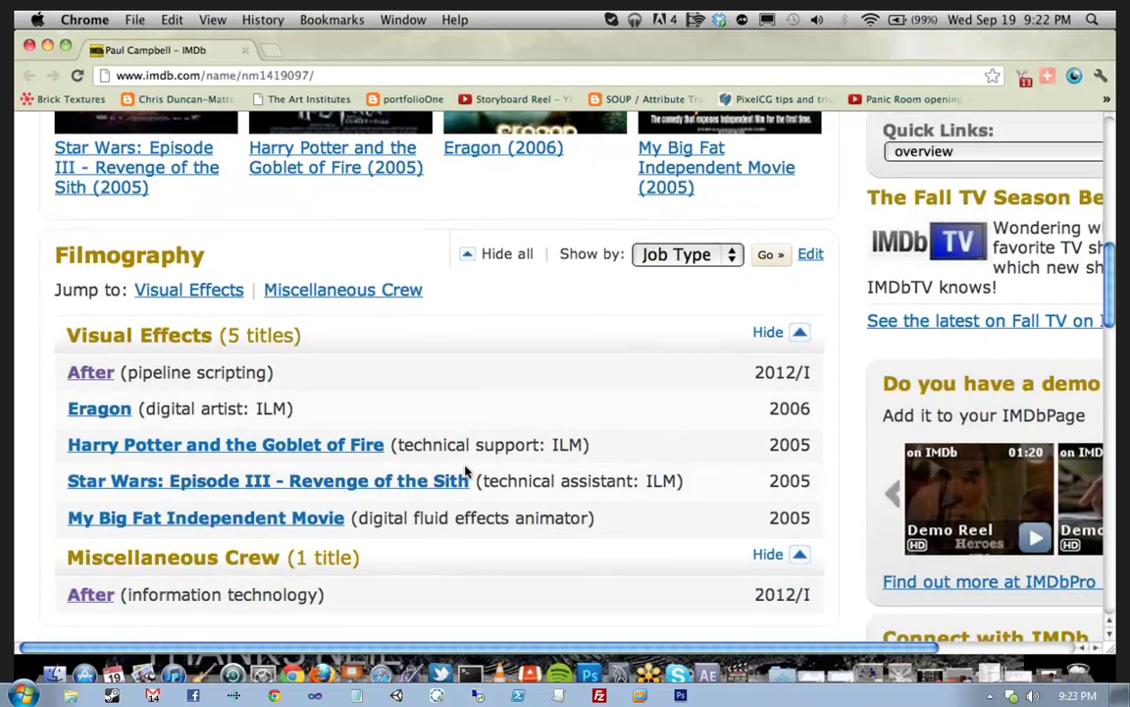
Step: Open the After (2012) film link in a new tab and switch to it
right_click(90, 374)
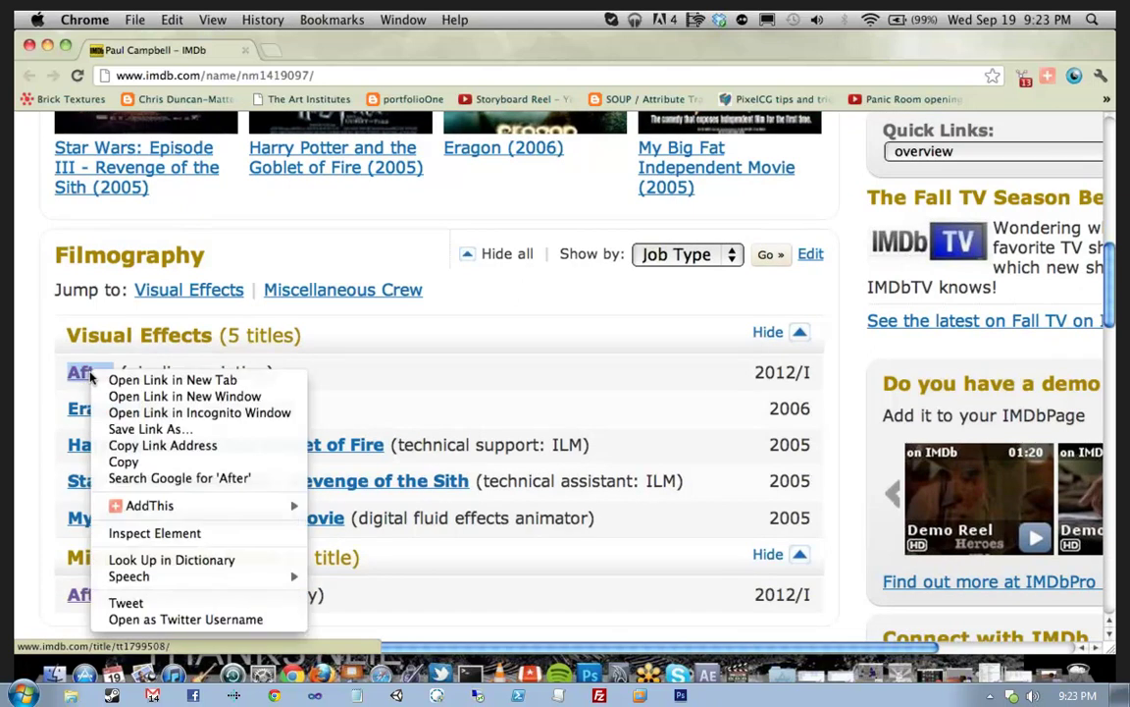
left_click(102, 379)
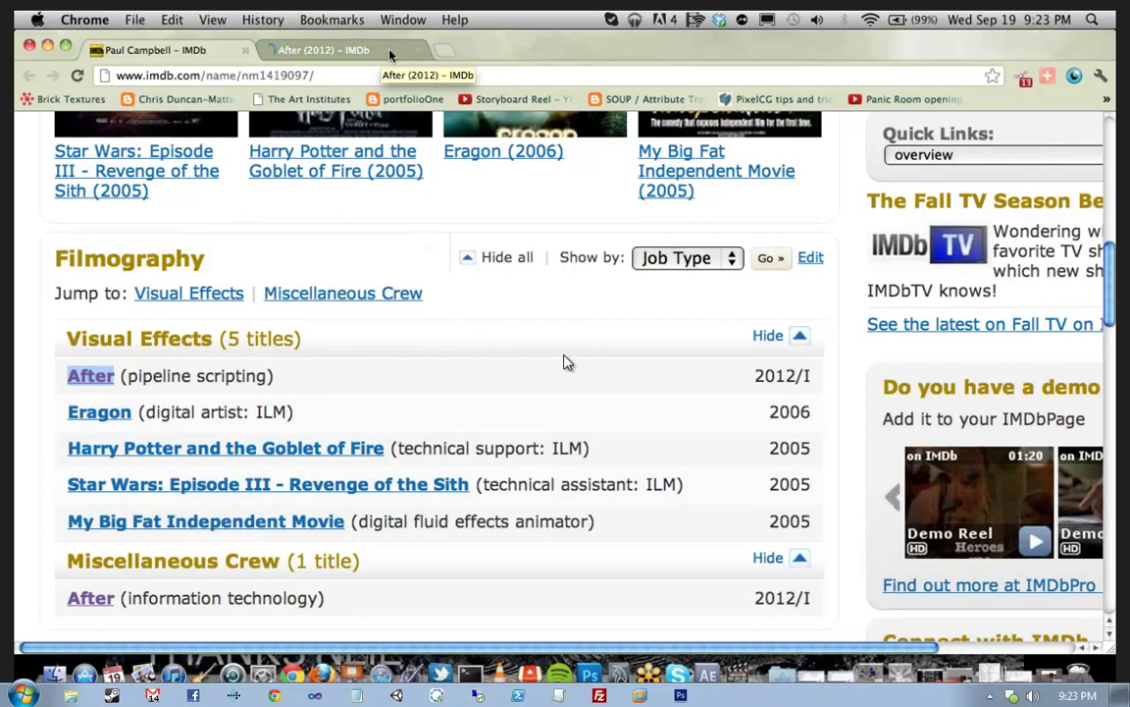
left_click(390, 55)
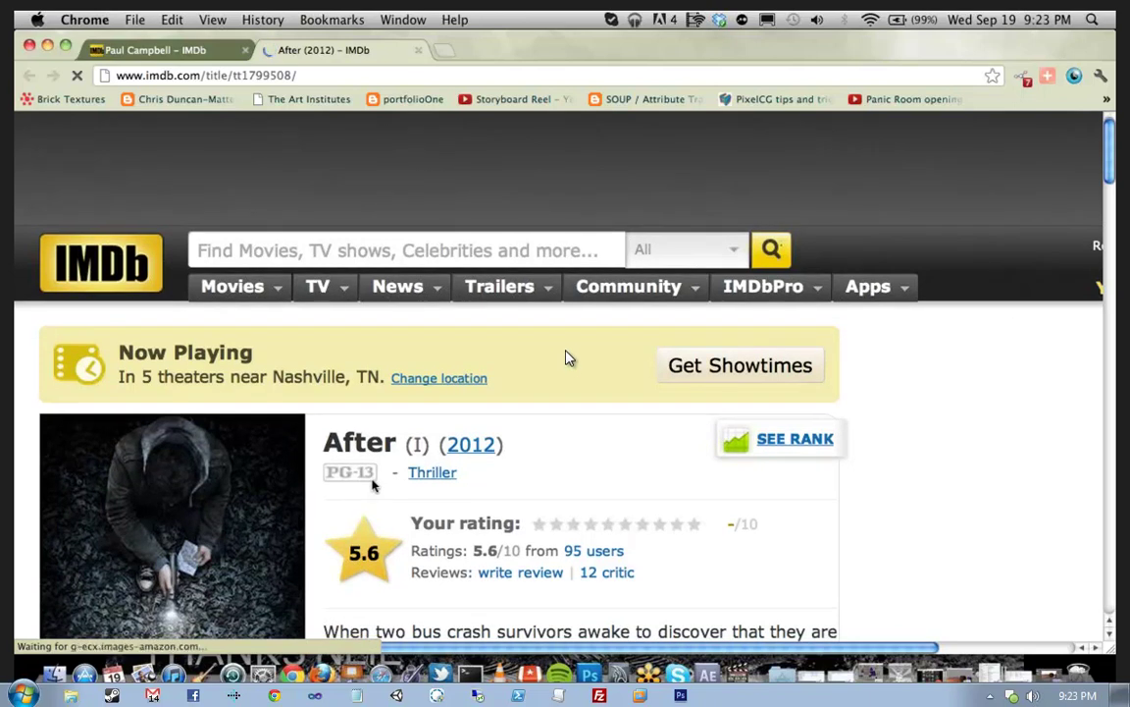
scroll(568, 363, "down", 3)
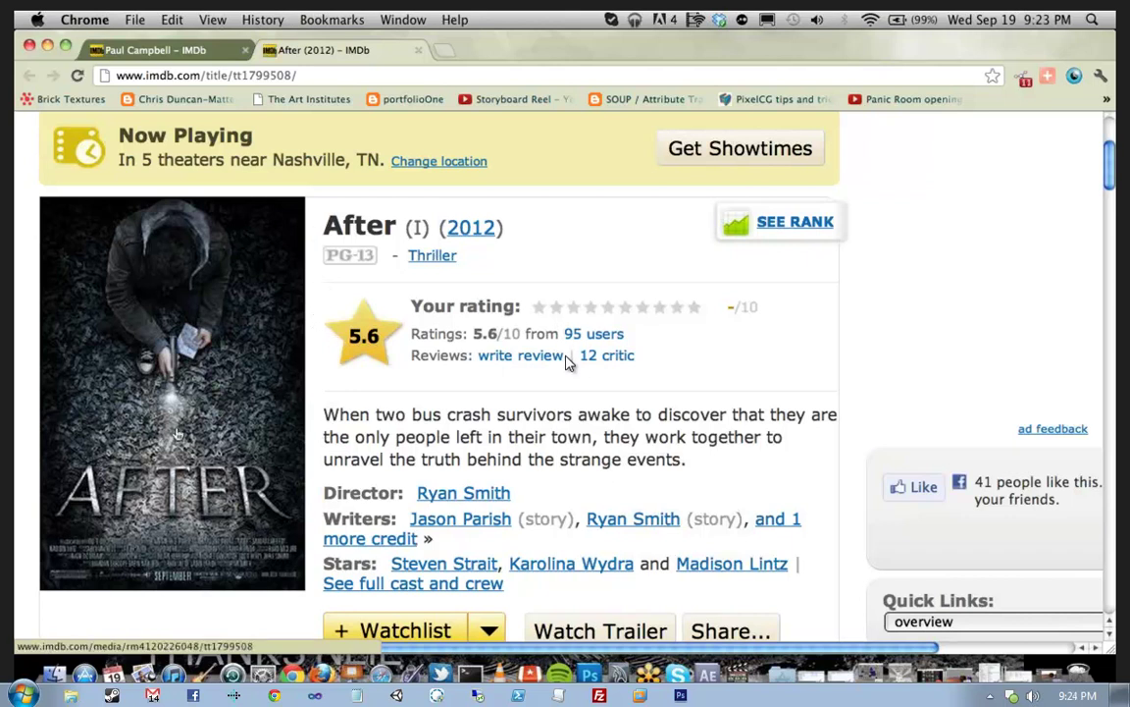
left_click(206, 52)
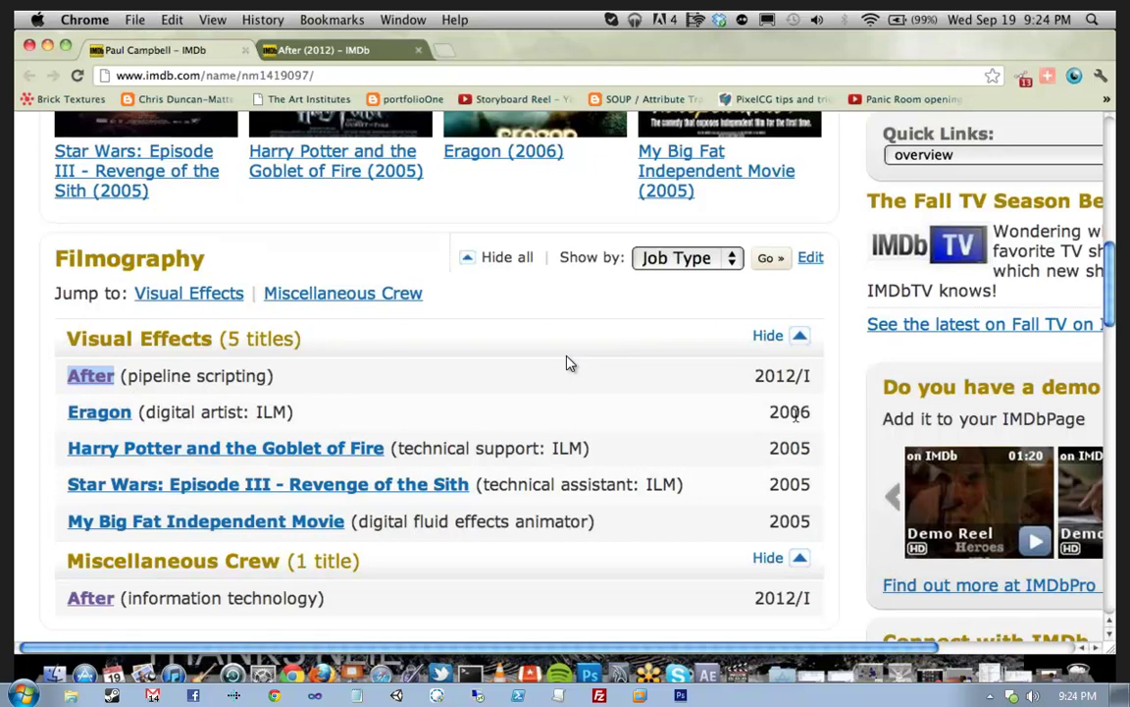
Step: Minimize Chrome, return to Maya, and move the Script Editor to reveal the timeline
left_click(47, 50)
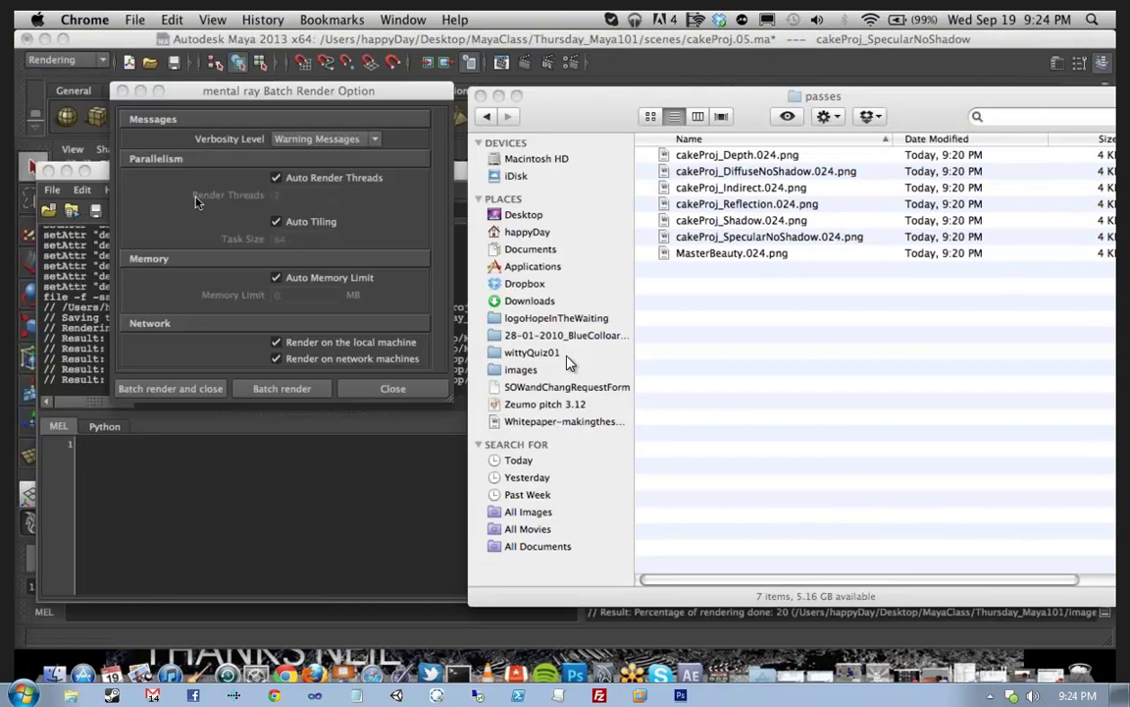
left_click(263, 91)
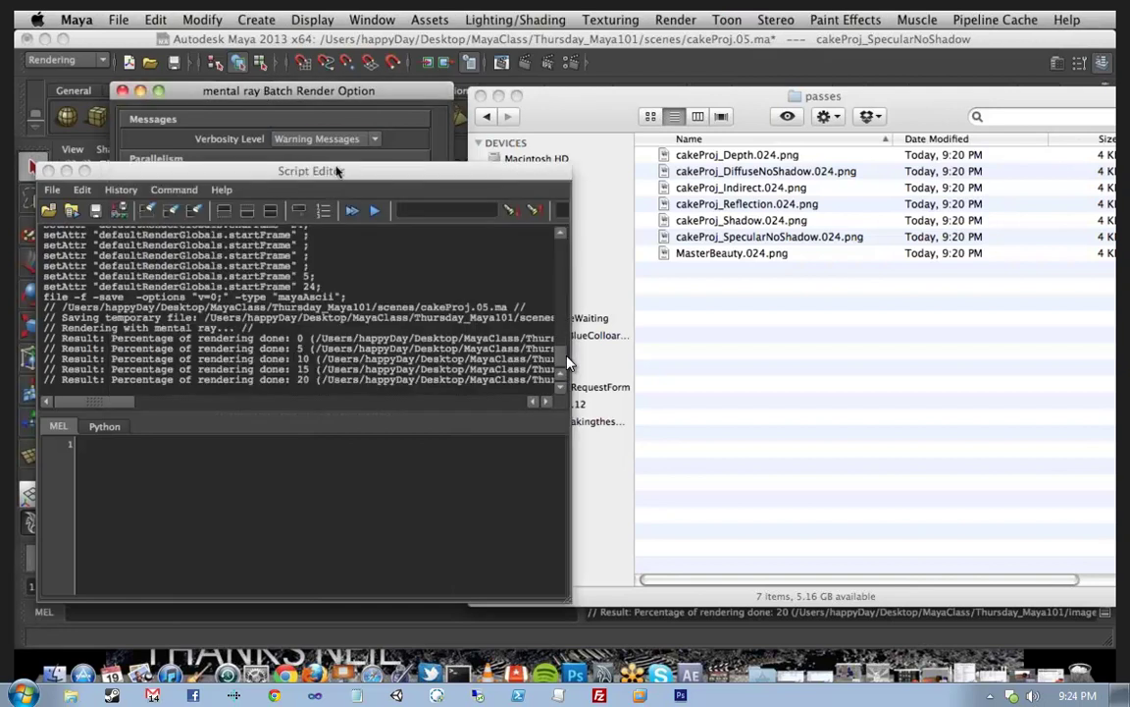
left_click_drag(338, 172, 395, 236)
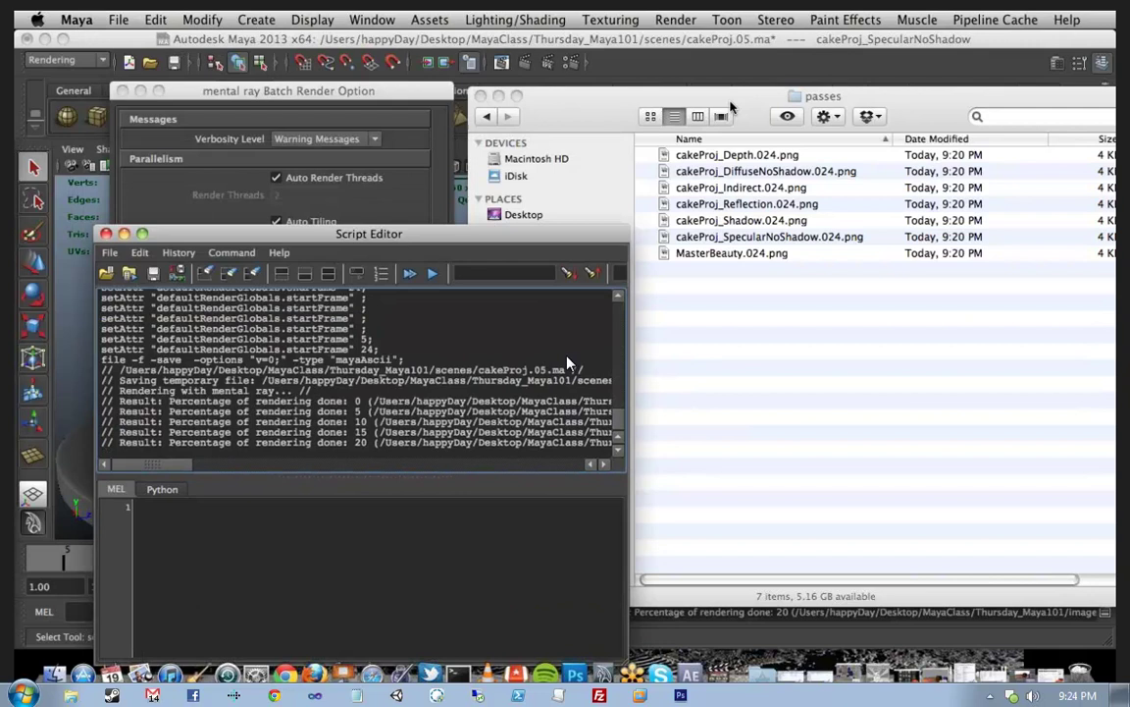
Step: Cancel the running batch render and open the passes layer's Render Settings
left_click(676, 20)
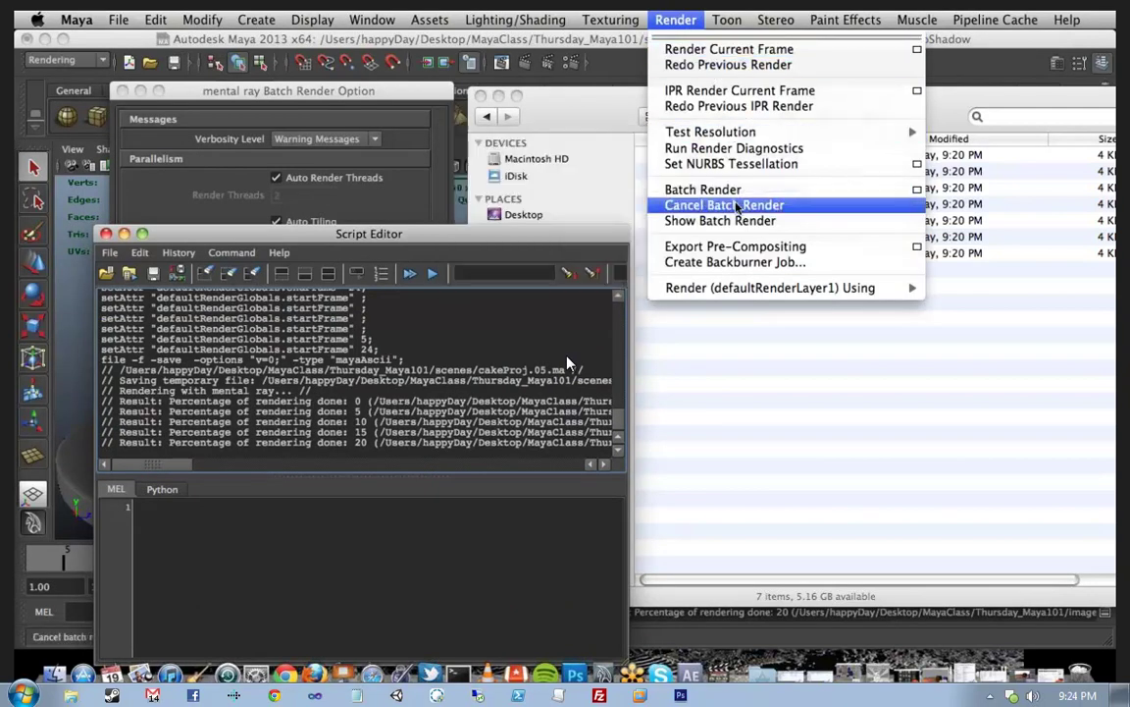
left_click(736, 206)
left_click(559, 367)
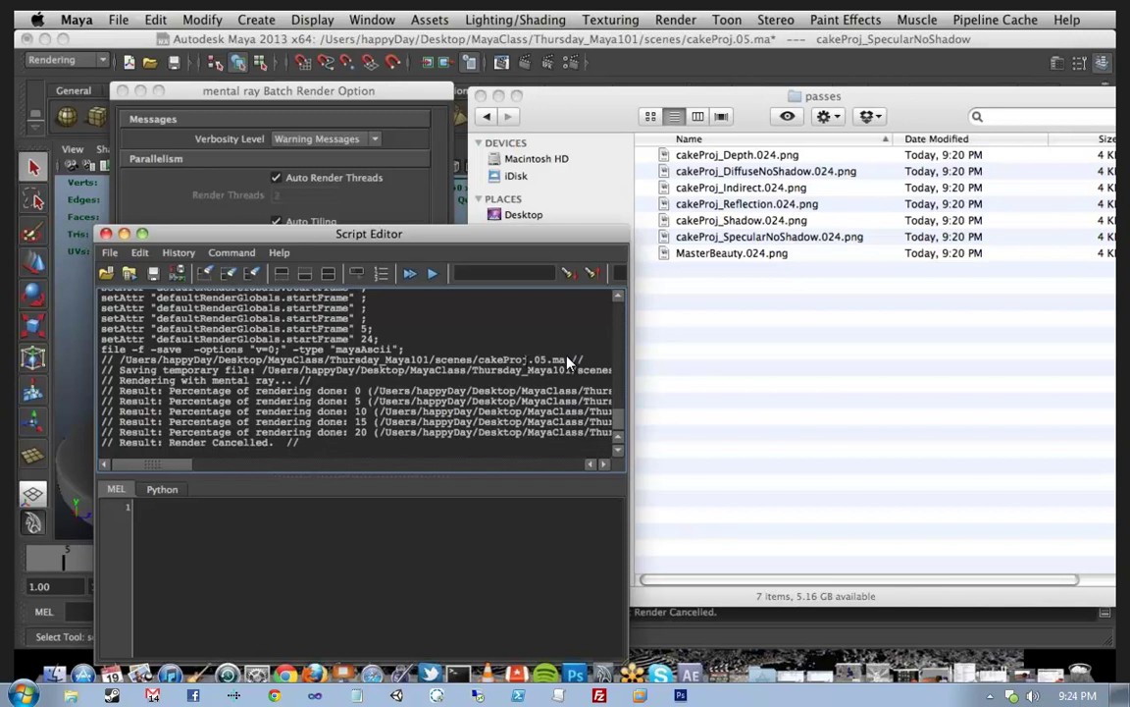
left_click(577, 69)
left_click(573, 65)
Step: Set the passes layer's image size to the 640x480 preset
scroll(503, 510, "down", 2)
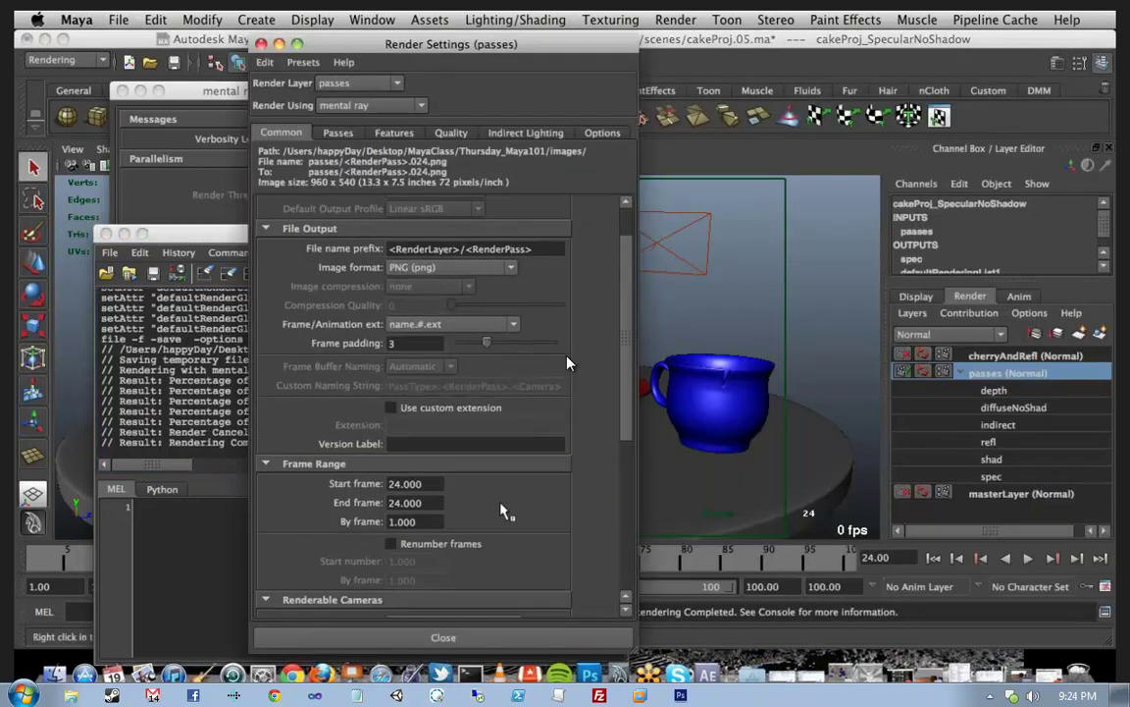
scroll(503, 510, "down", 5)
left_click(519, 393)
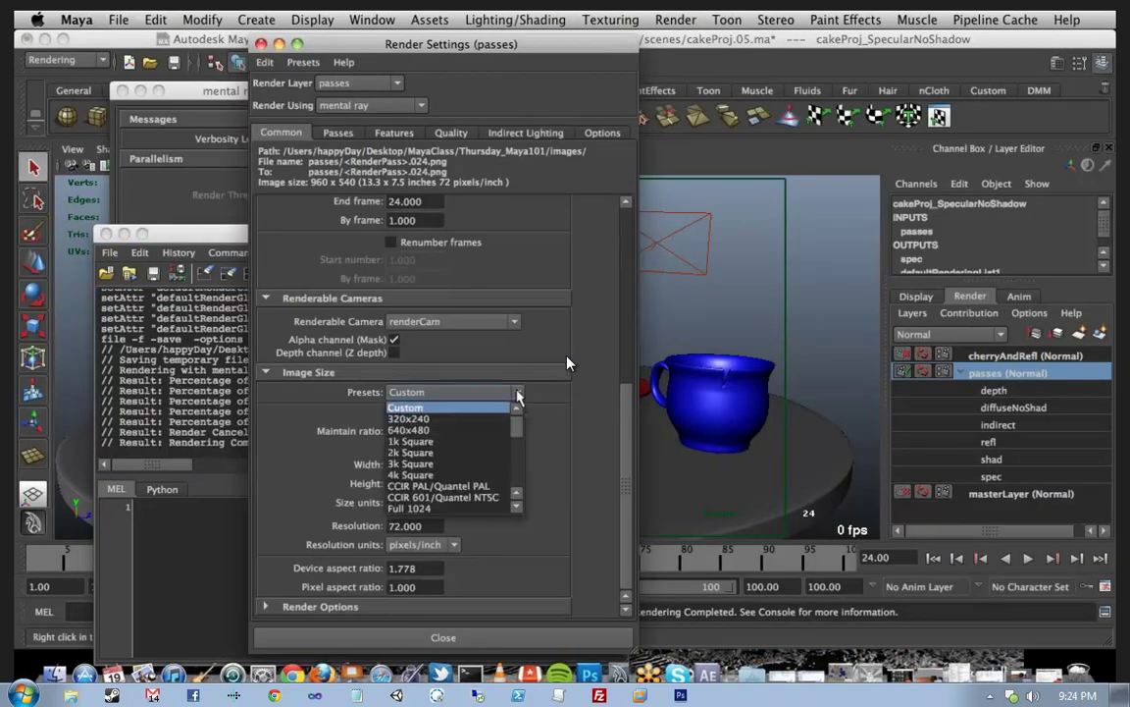
left_click(482, 432)
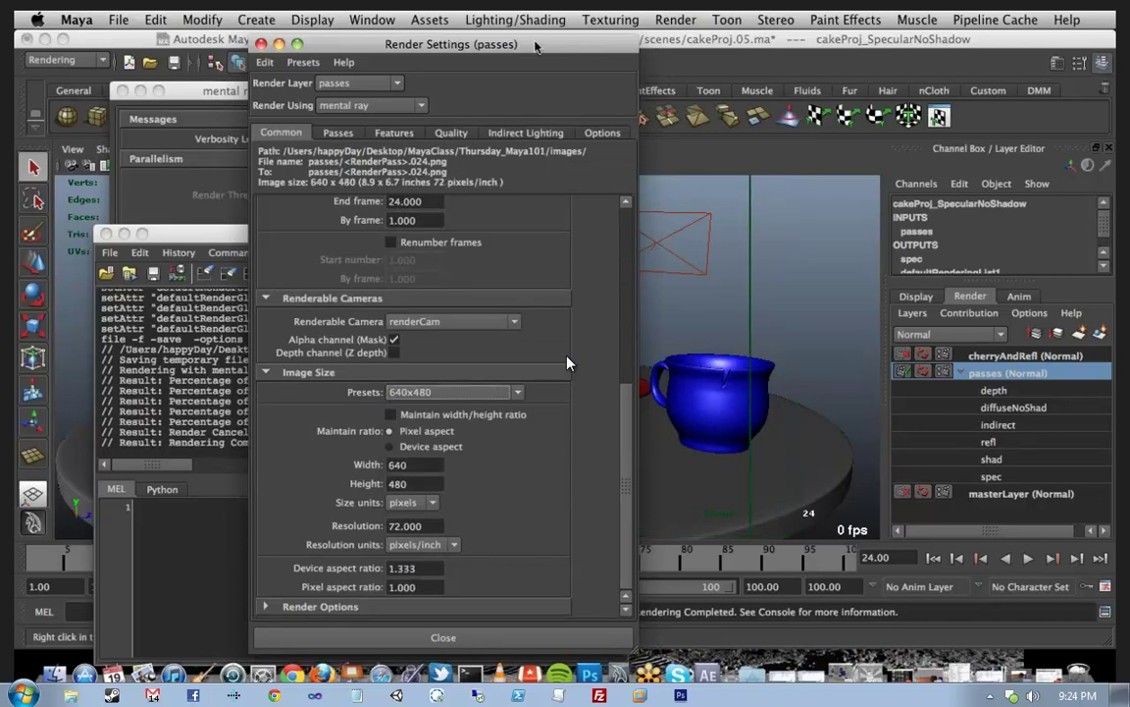
Step: Start a new batch render and bring the render log window forward
left_click(676, 20)
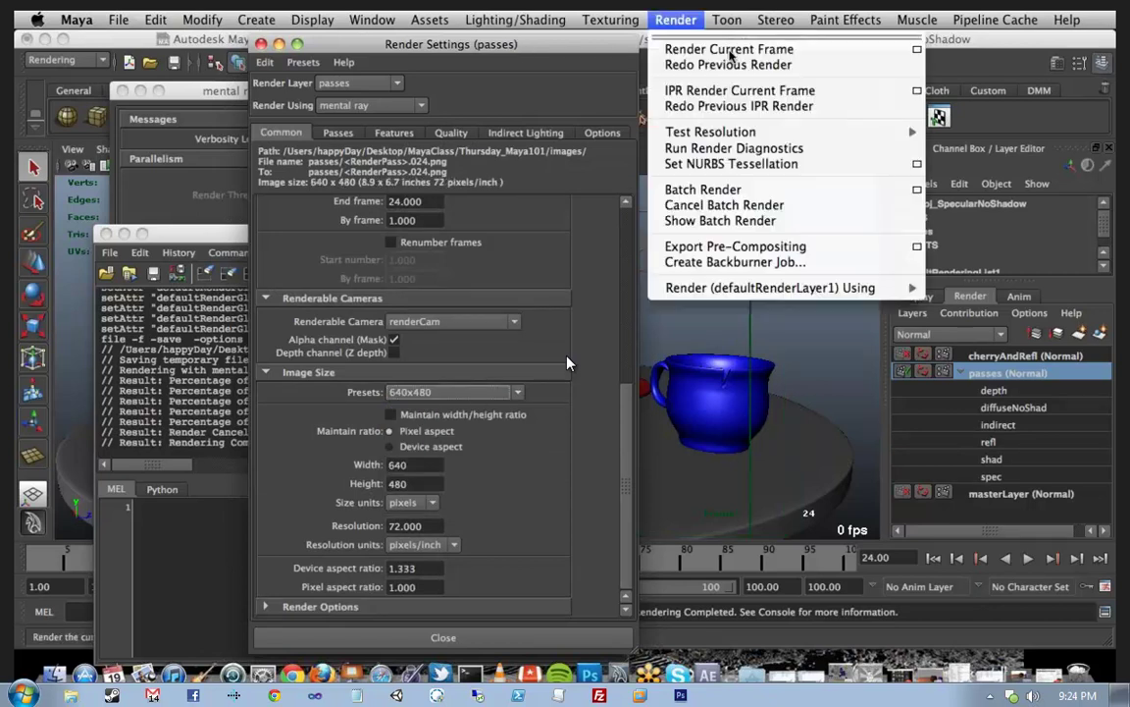
left_click(885, 192)
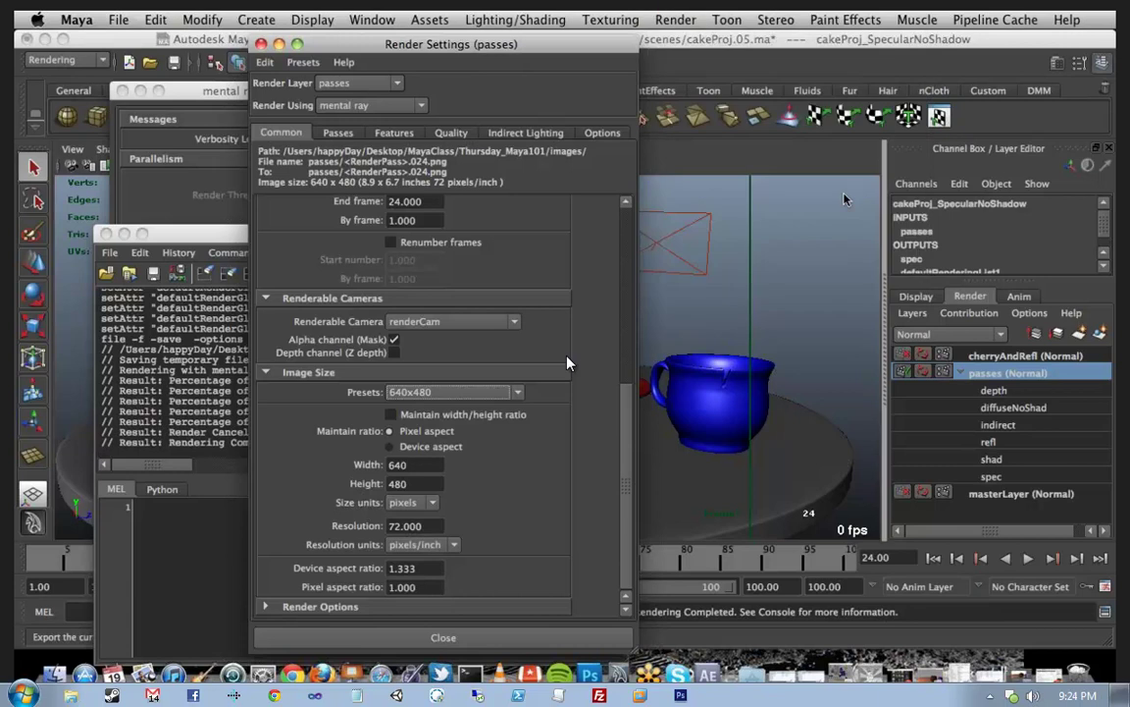
left_click(213, 241)
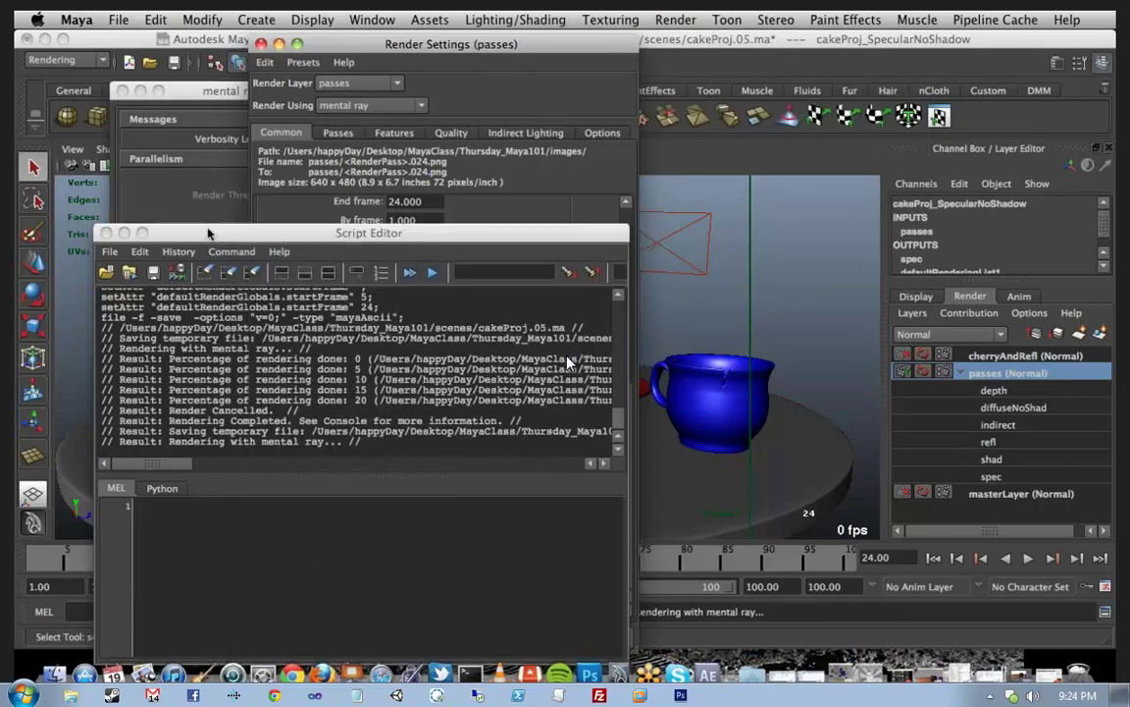
left_click_drag(213, 240, 194, 123)
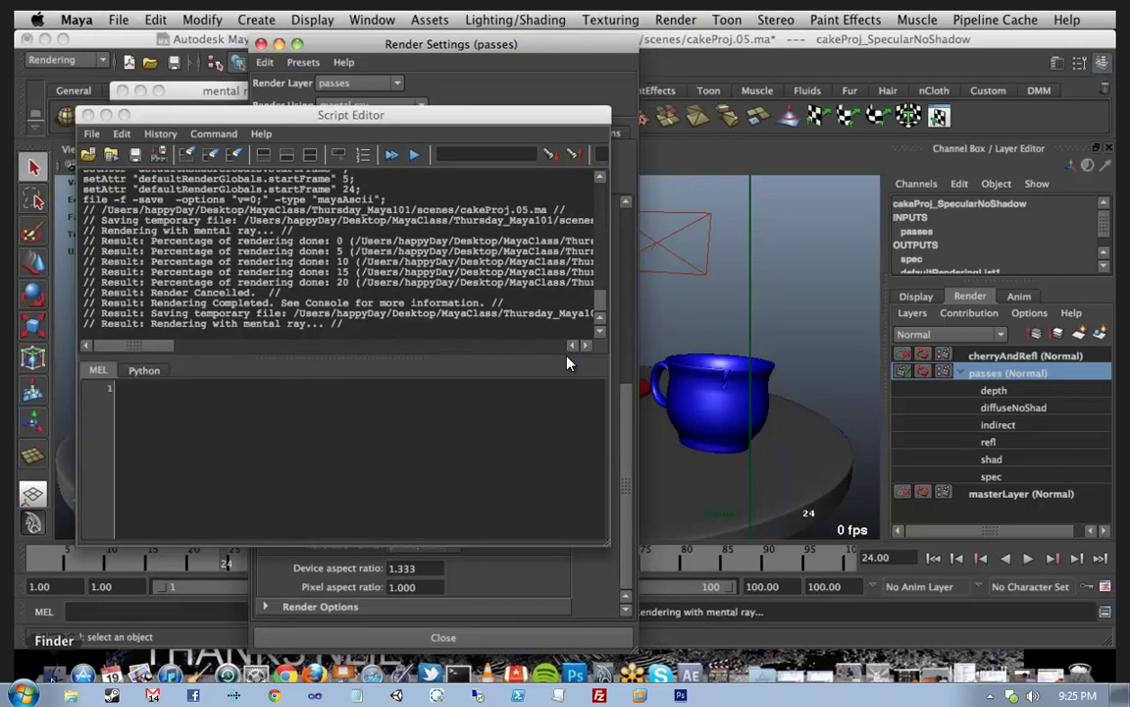
Step: Move the seven old pass images in the passes folder to the Trash
left_click(54, 675)
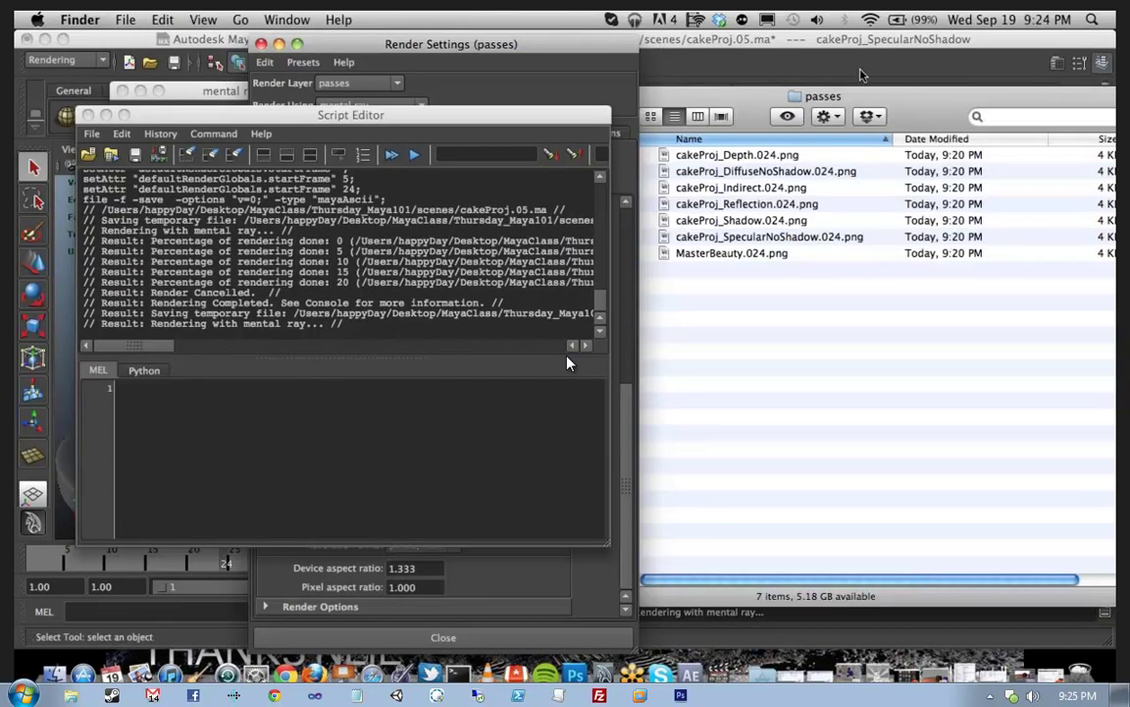
left_click_drag(883, 98, 822, 103)
left_click(822, 103)
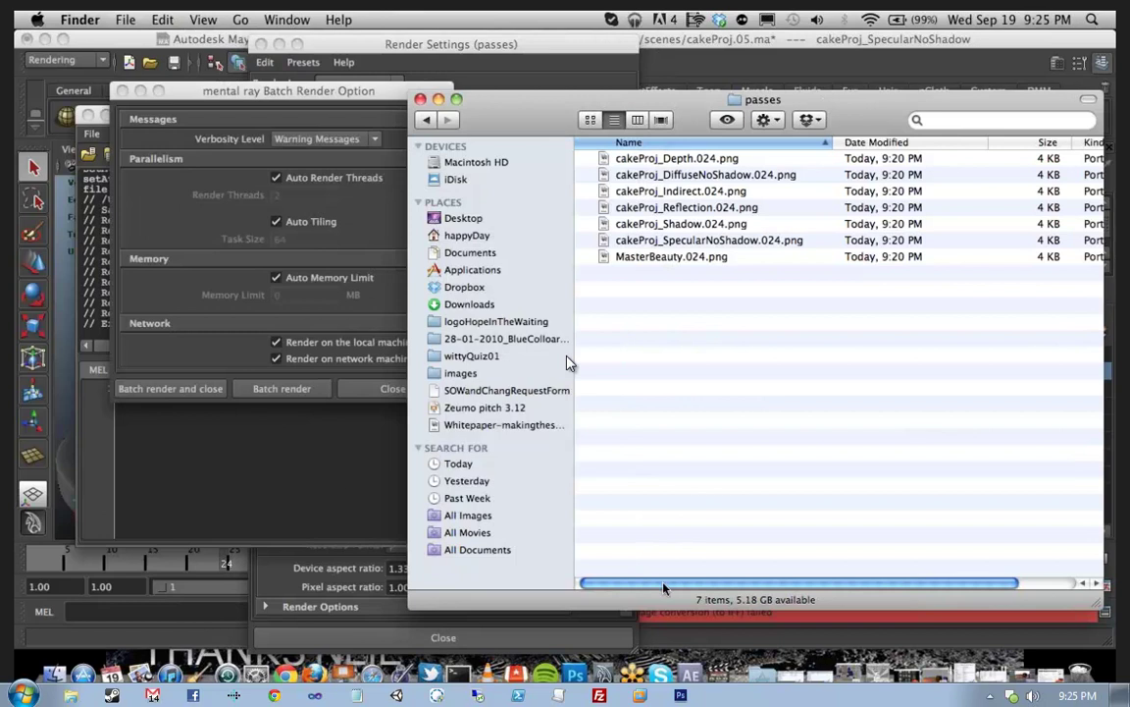
key("super+Tab")
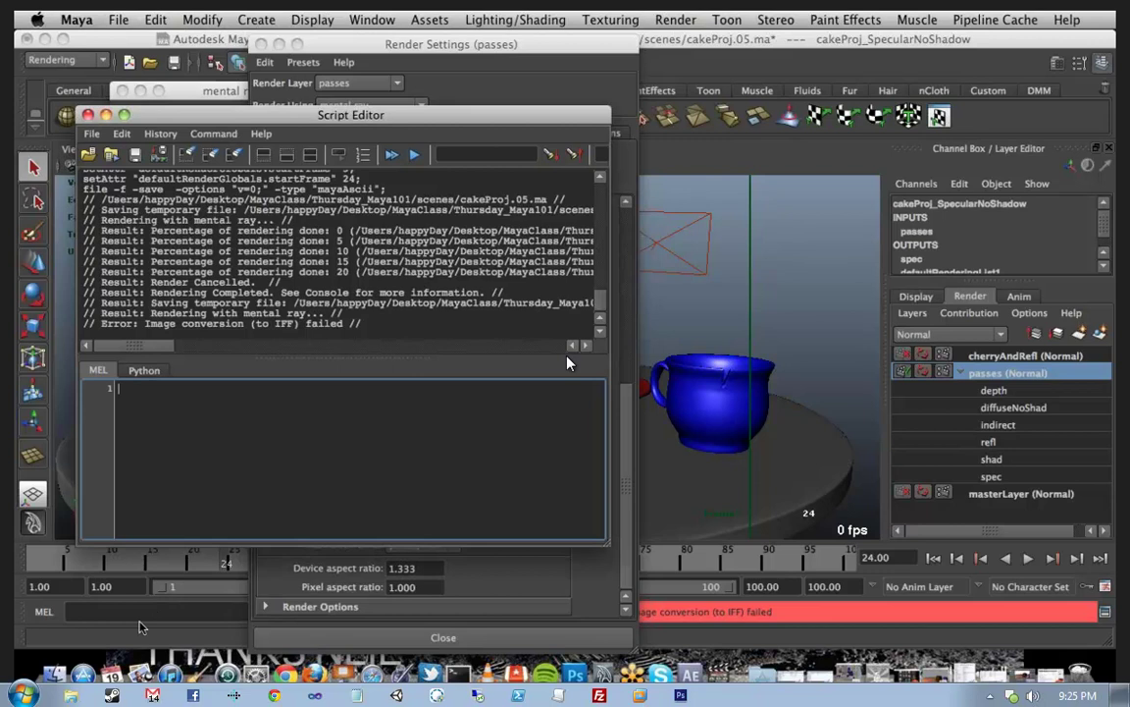
left_click(54, 673)
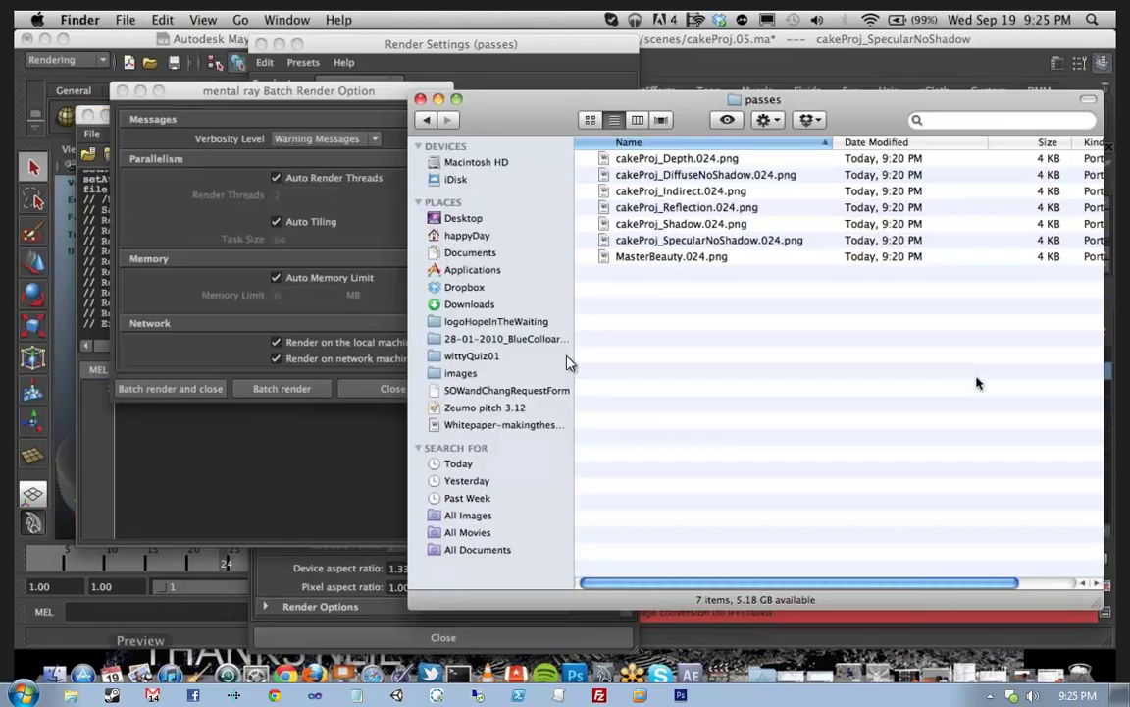
left_click_drag(717, 285, 665, 165)
right_click(665, 167)
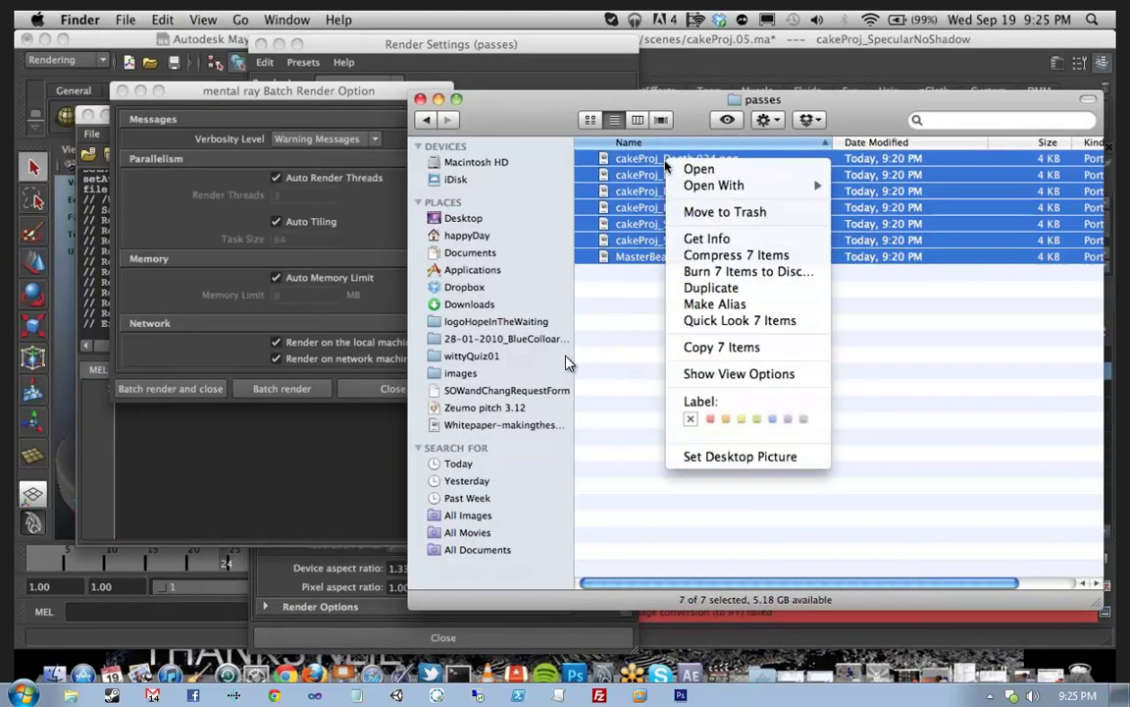
left_click(699, 213)
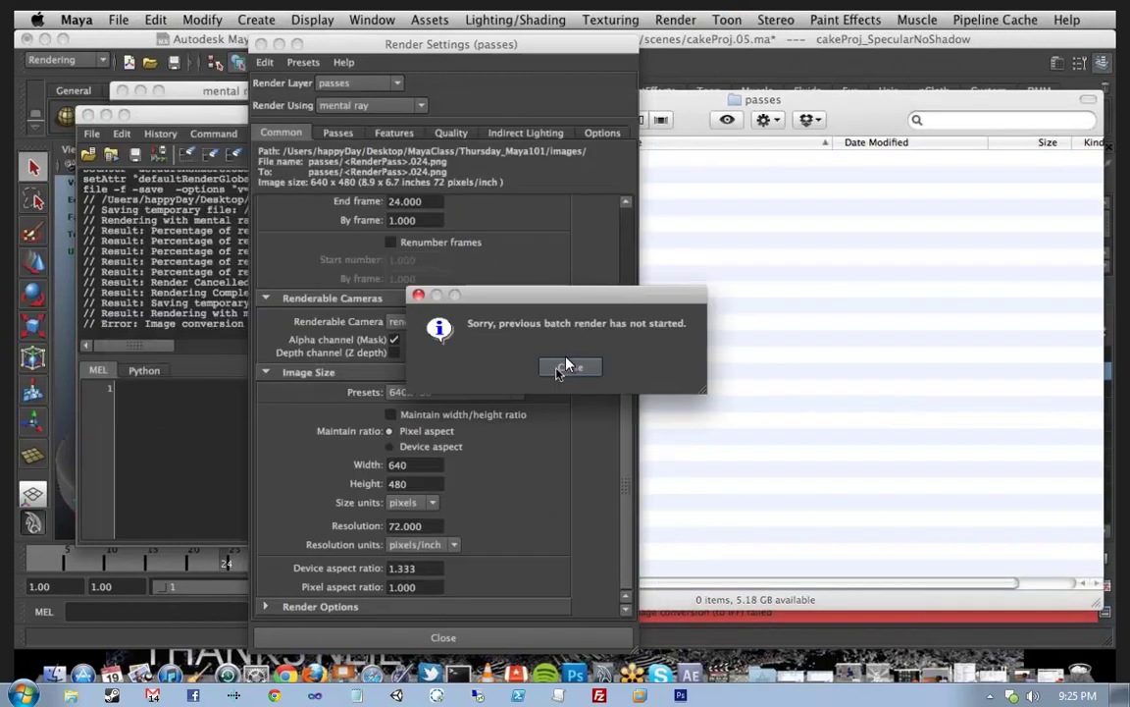
Step: Dismiss Maya's render-not-started alert, uncover the render log, and close the Batch Render Options window
left_click(568, 367)
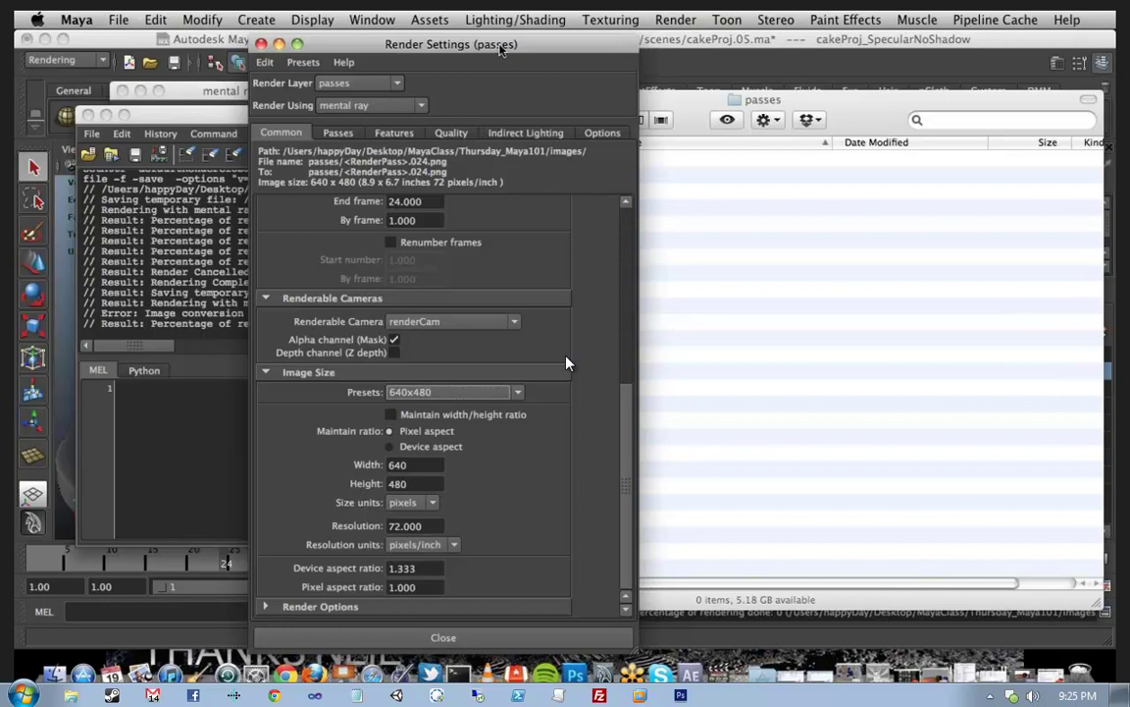
left_click_drag(500, 51, 372, 411)
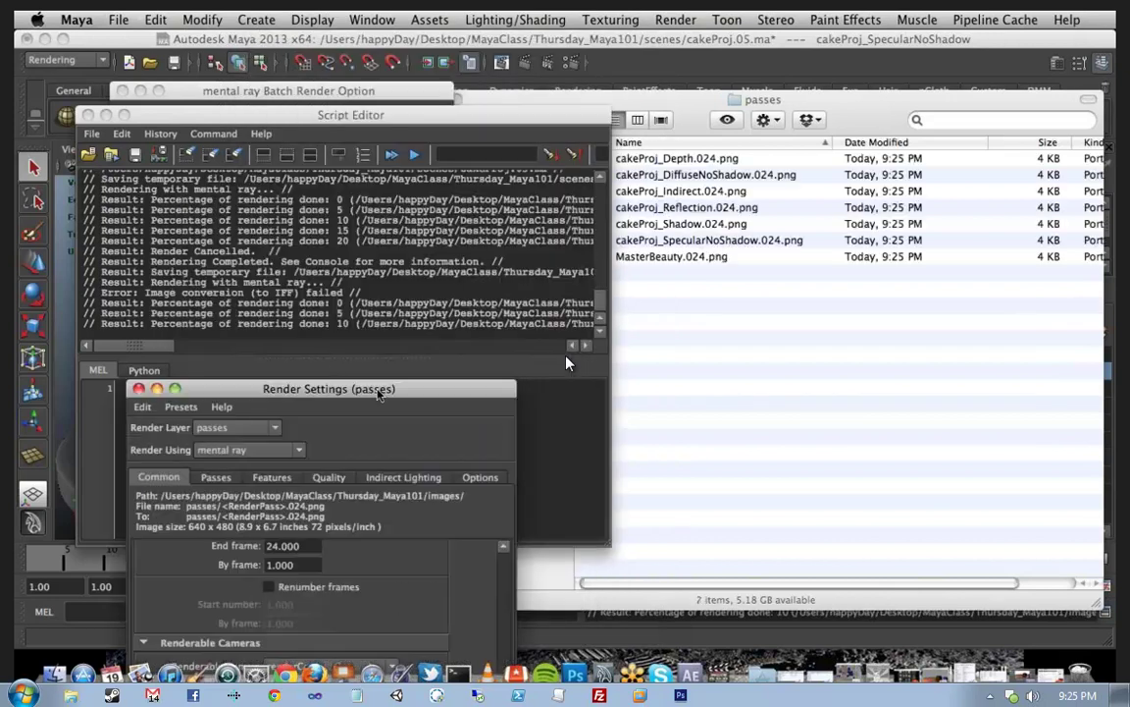
left_click(165, 346)
mouse_move(164, 346)
left_mouse_down()
mouse_move(222, 350)
mouse_move(157, 349)
left_mouse_up()
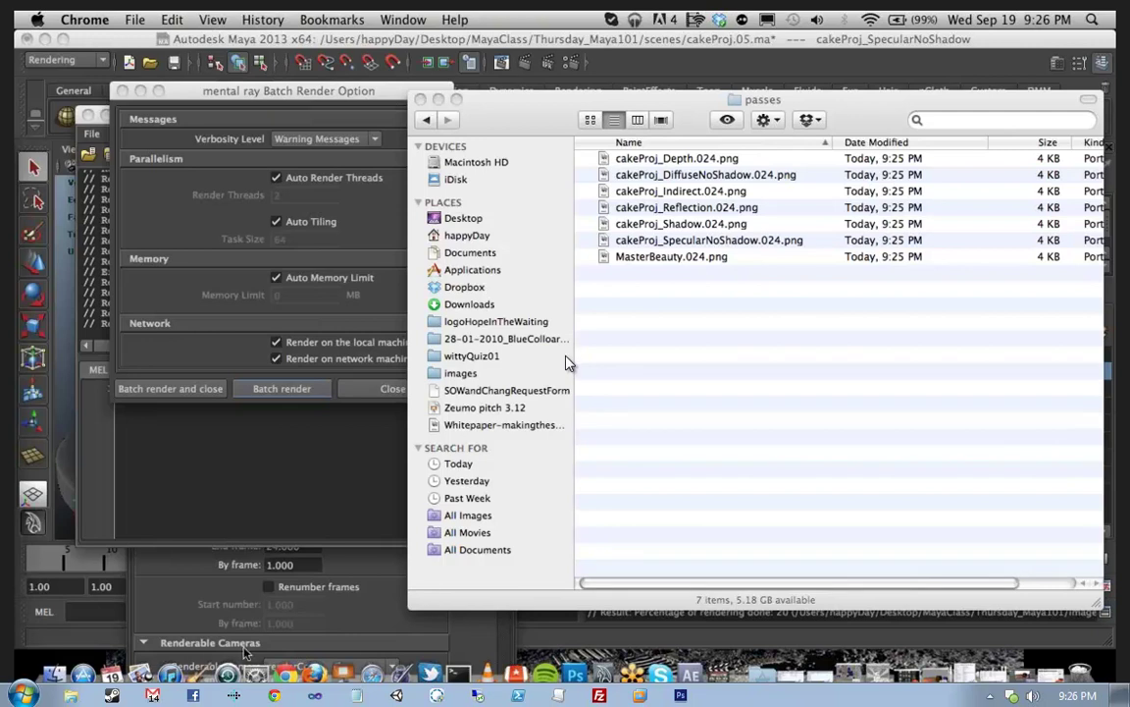
left_click(140, 93)
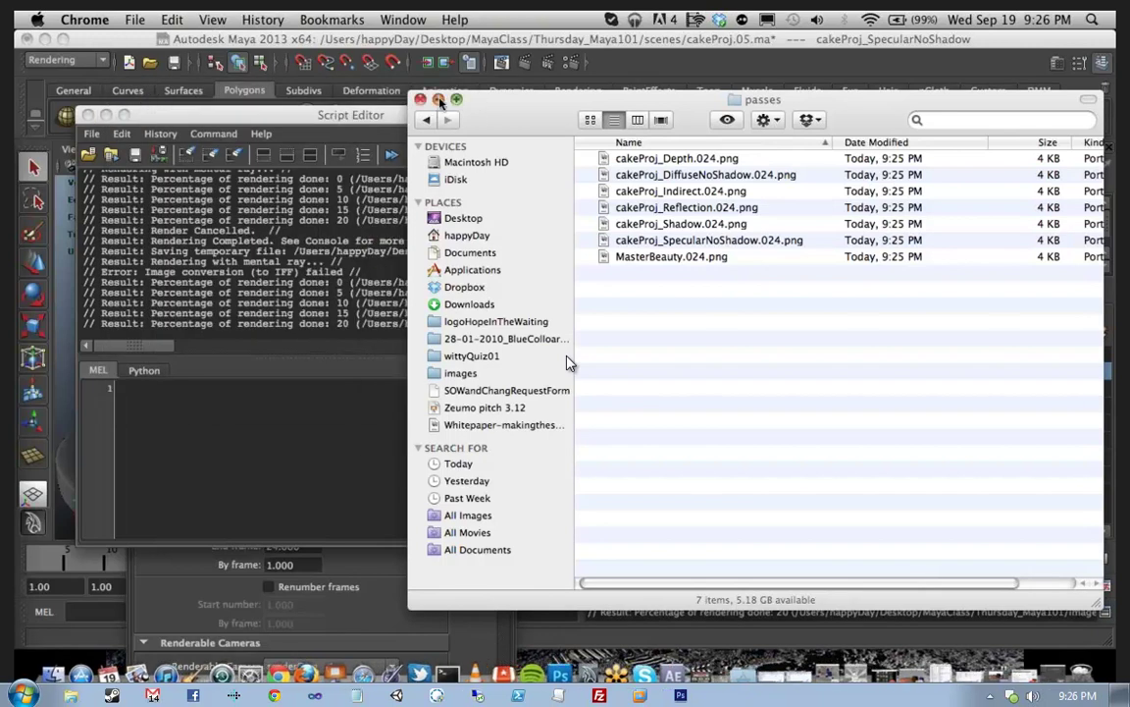
Step: Minimize the passes folder and arrange the render log and Render Settings windows side by side
left_click(439, 99)
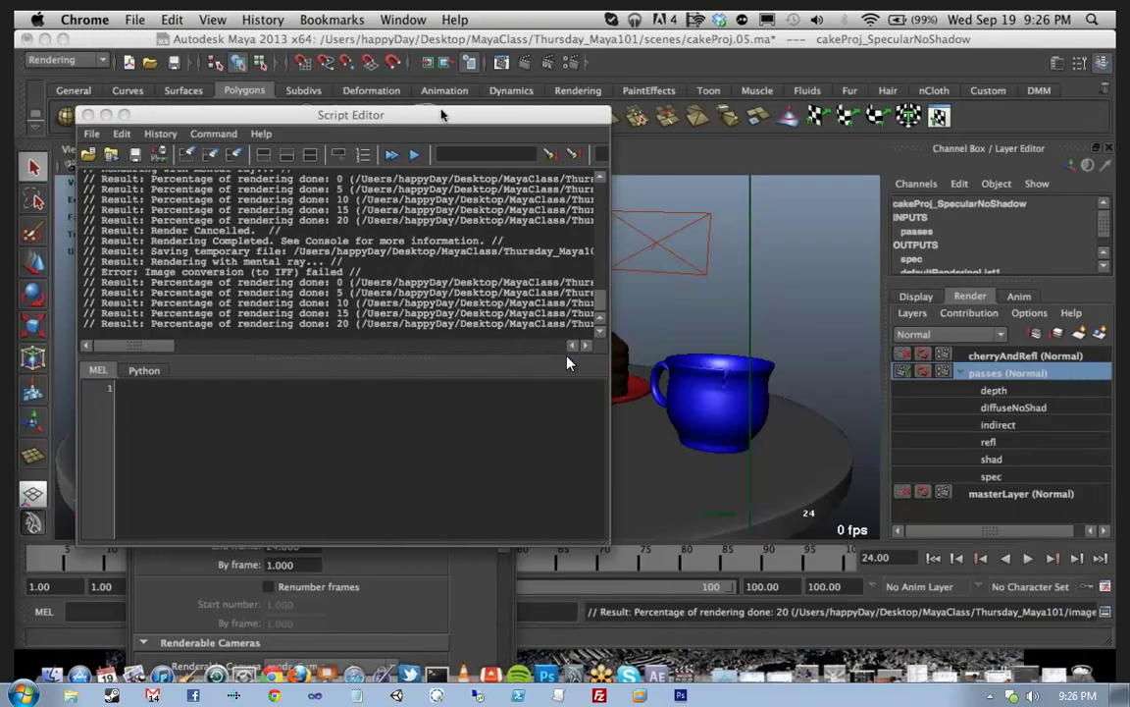
left_click_drag(442, 115, 410, 89)
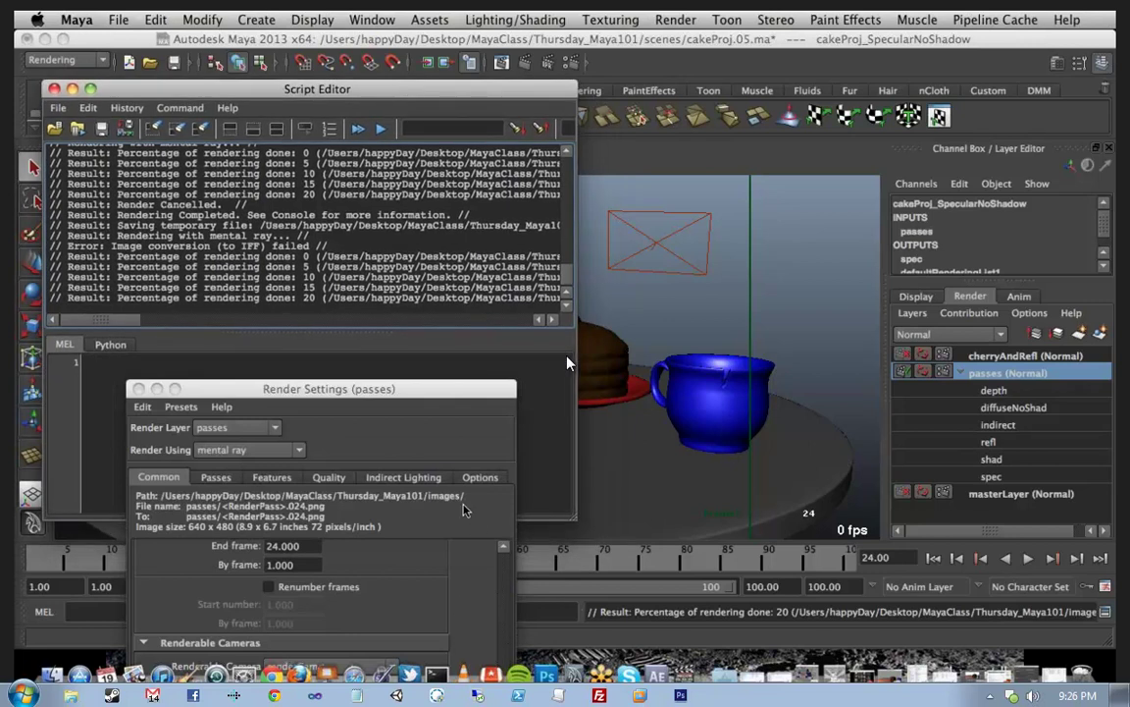
left_click_drag(427, 390, 457, 325)
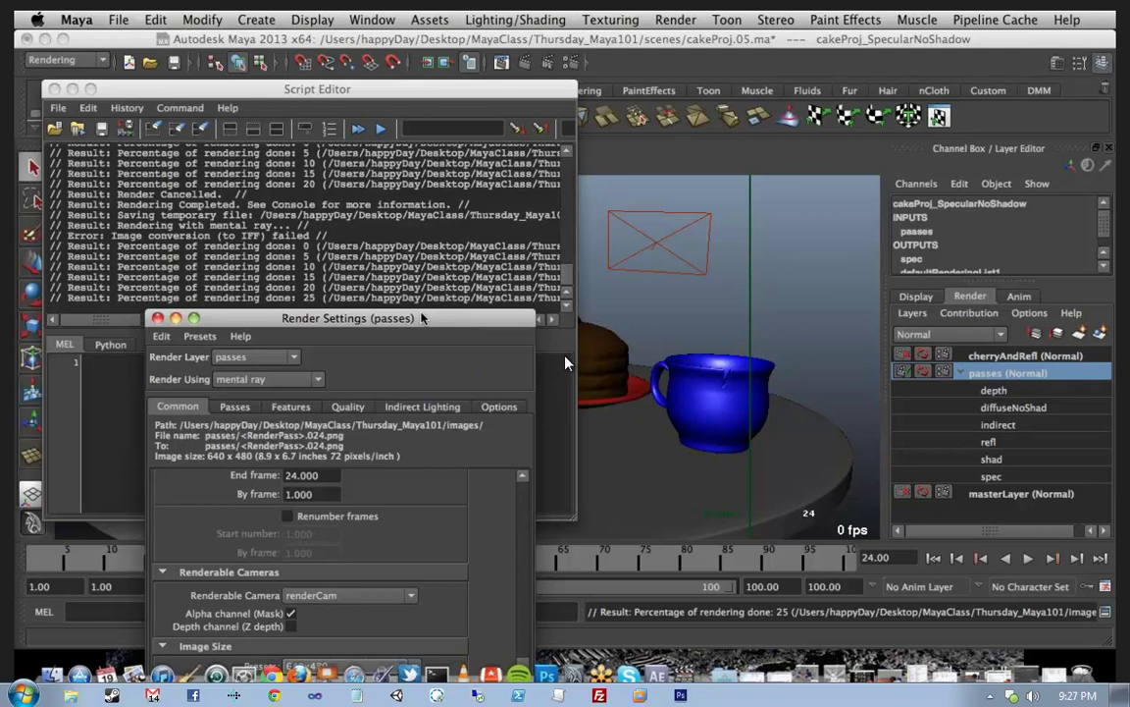
left_click_drag(424, 321, 864, 41)
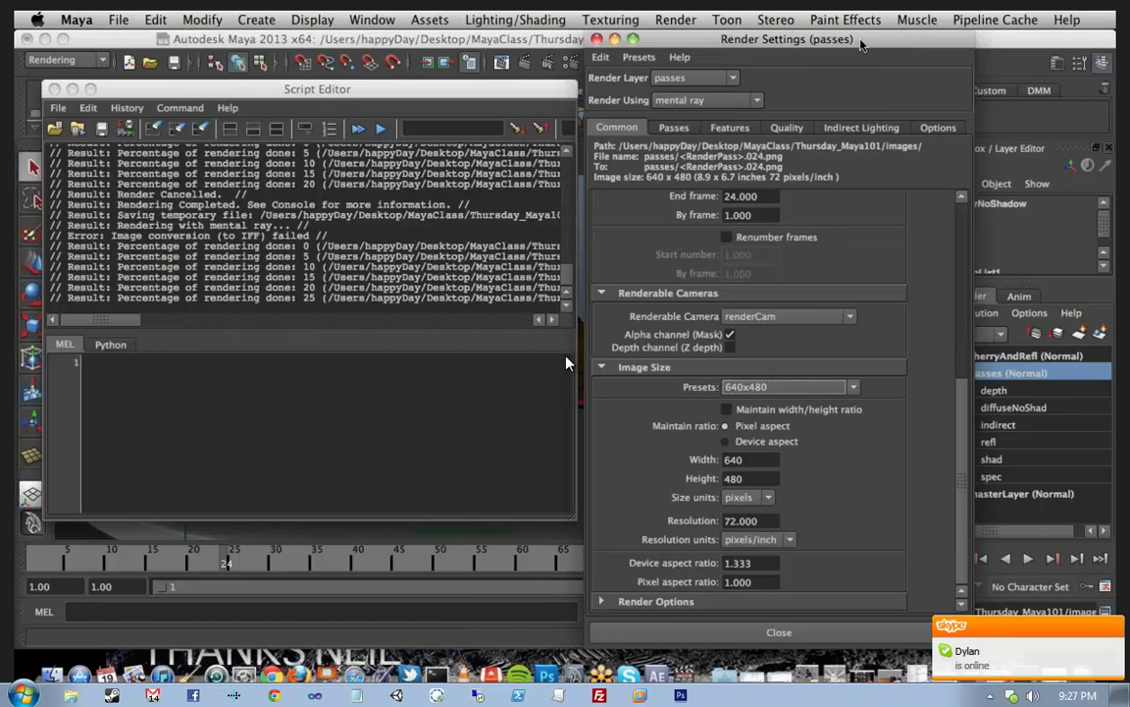
left_click_drag(860, 45, 639, 352)
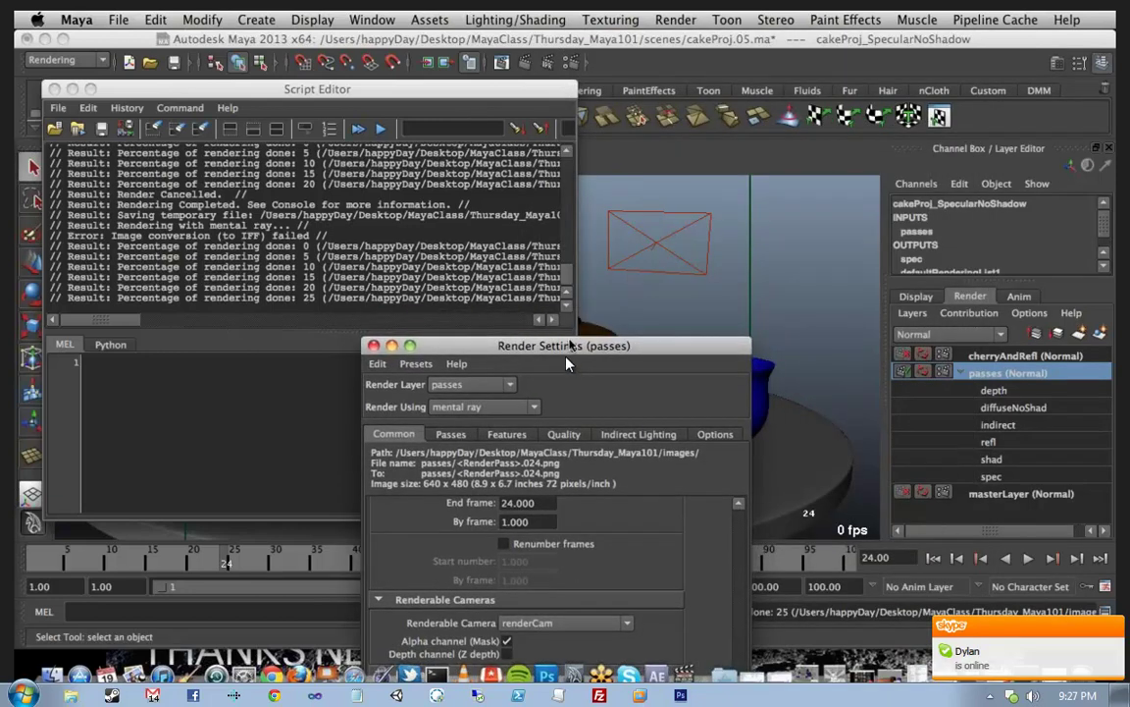
left_click_drag(577, 346, 802, 185)
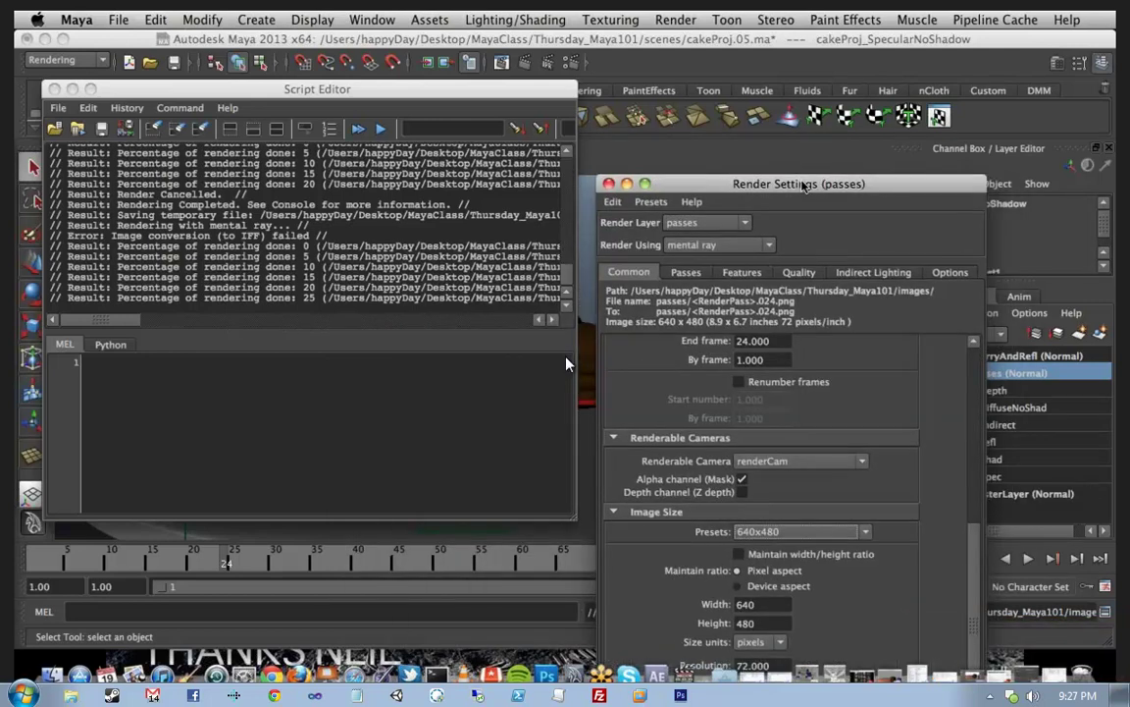
left_click_drag(802, 185, 797, 52)
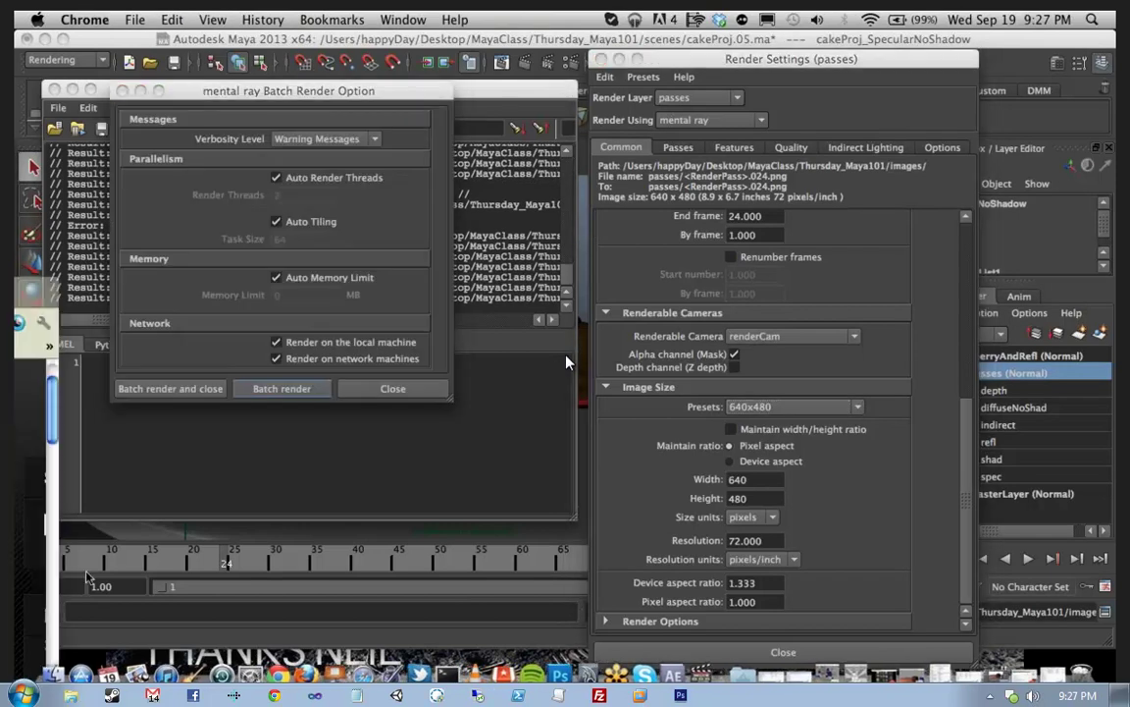
Step: Bring the cgMemes blog over Maya and reload its home page
left_click_drag(495, 548, 942, 44)
scroll(564, 363, "up", 3)
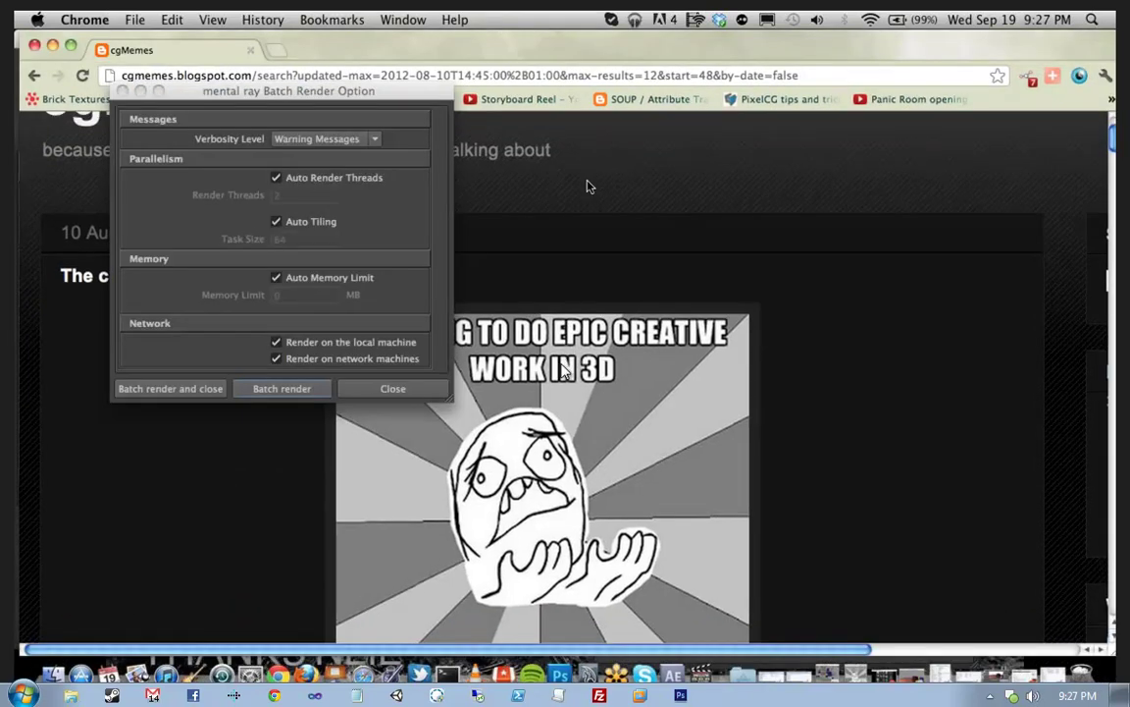
left_click(143, 92)
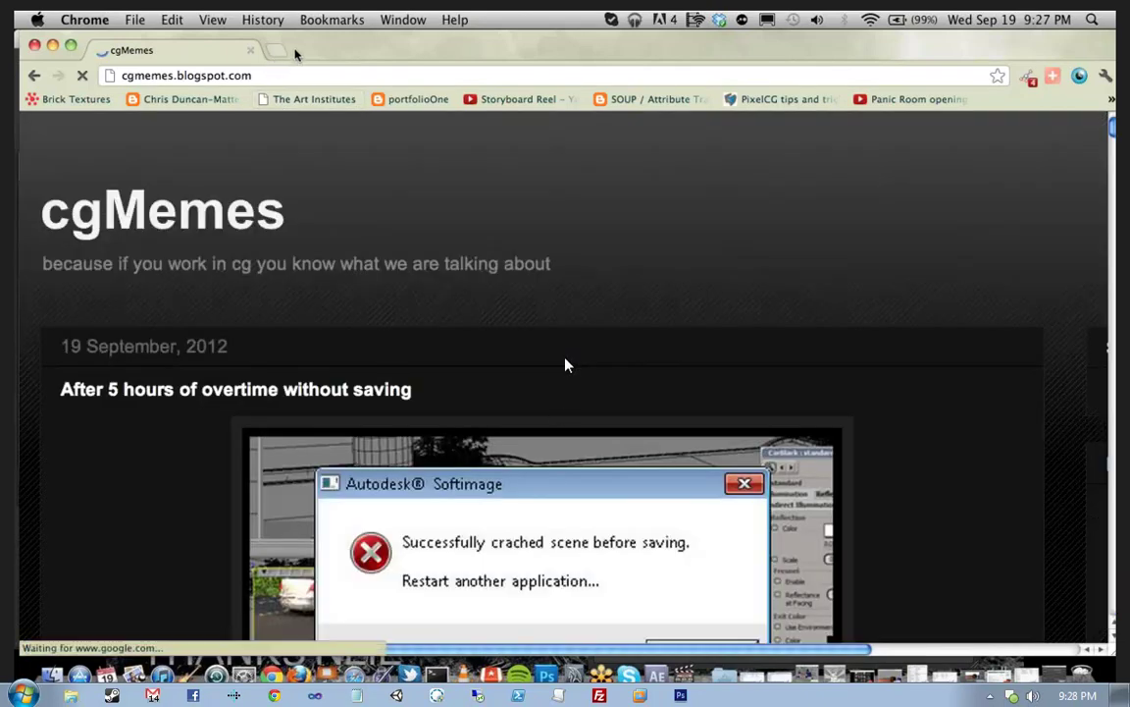
left_click_drag(297, 54, 368, 85)
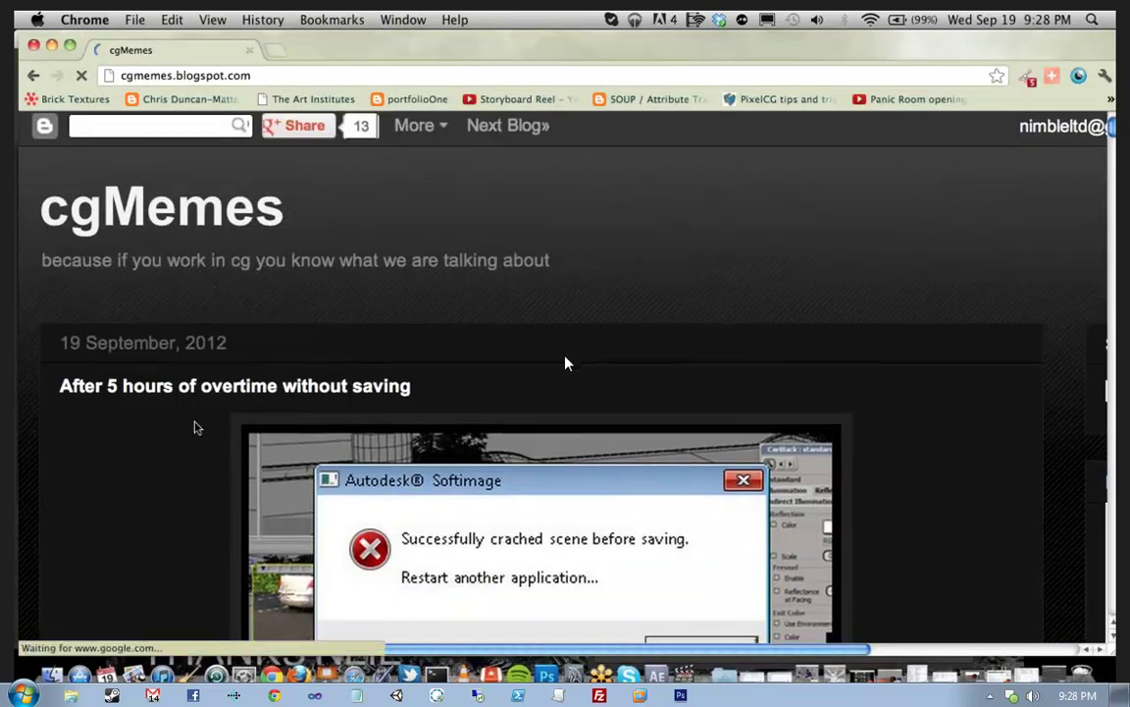
Step: Scroll down through the meme posts, then drag the browser right to uncover Maya
scroll(566, 364, "down", 1)
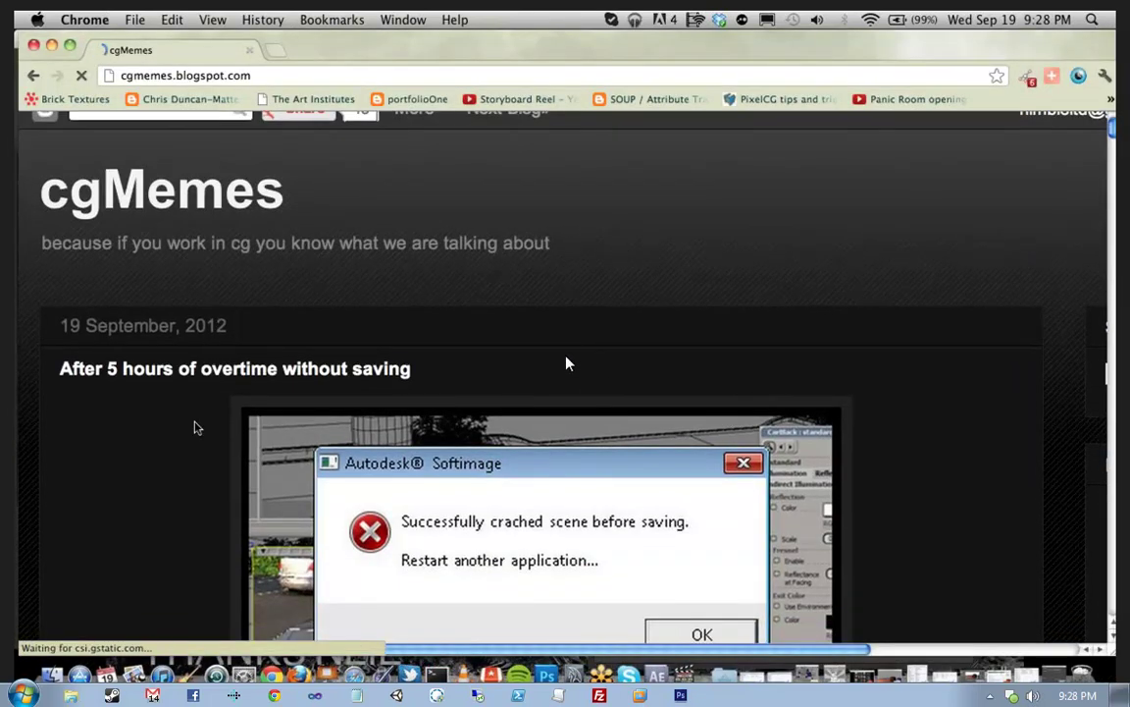
scroll(566, 364, "down", 2)
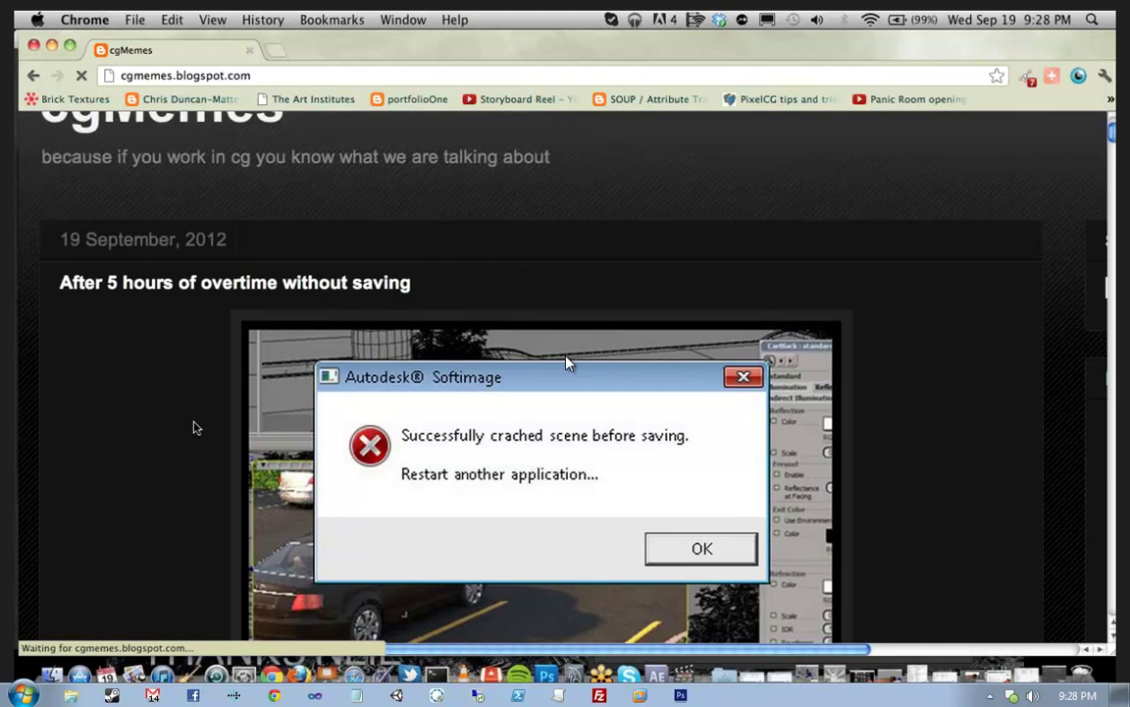
scroll(566, 364, "down", 2)
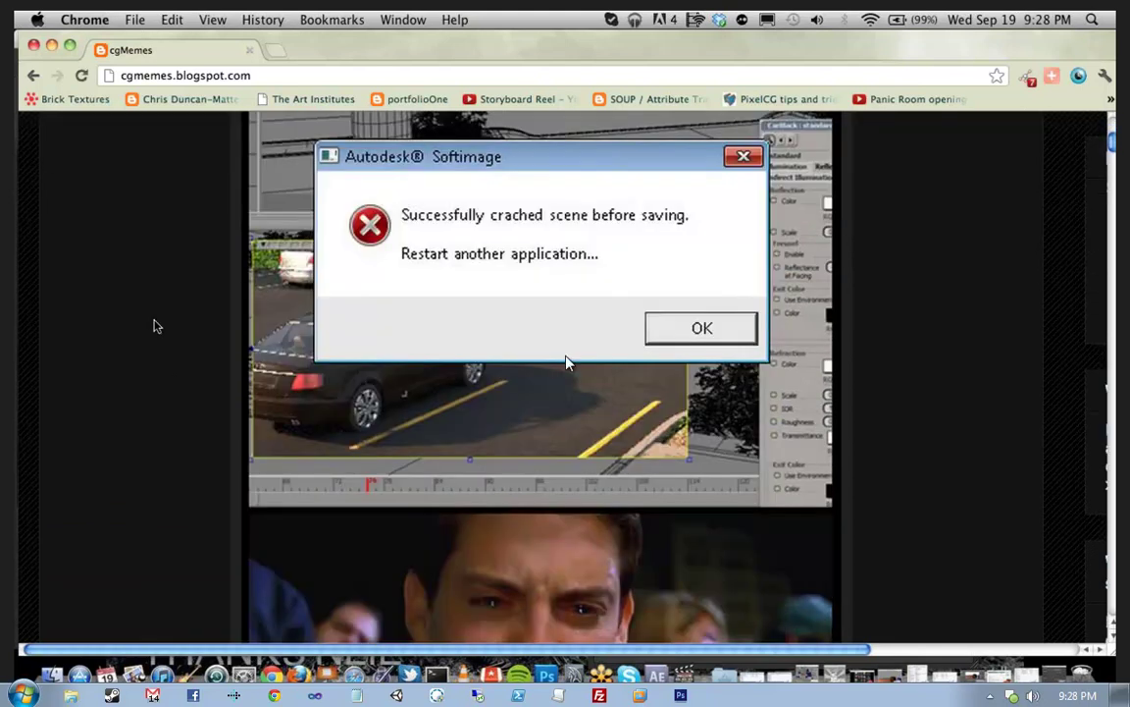
scroll(567, 364, "down", 10)
scroll(566, 365, "down", 13)
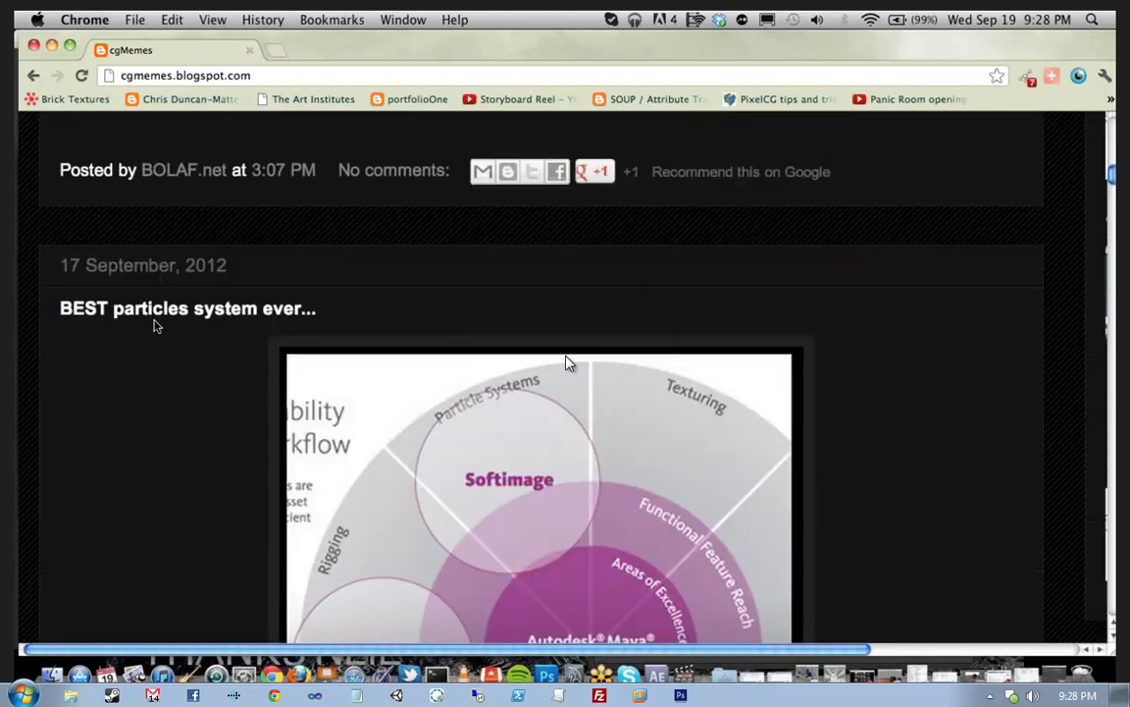
scroll(566, 364, "down", 3)
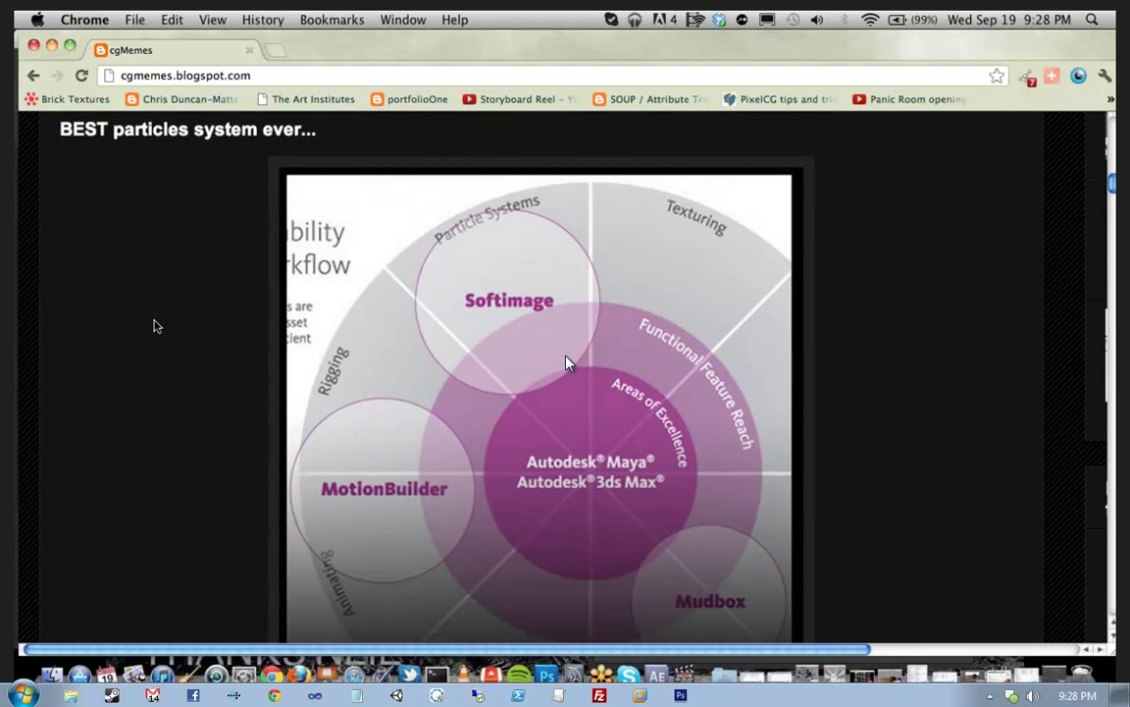
scroll(566, 364, "down", 5)
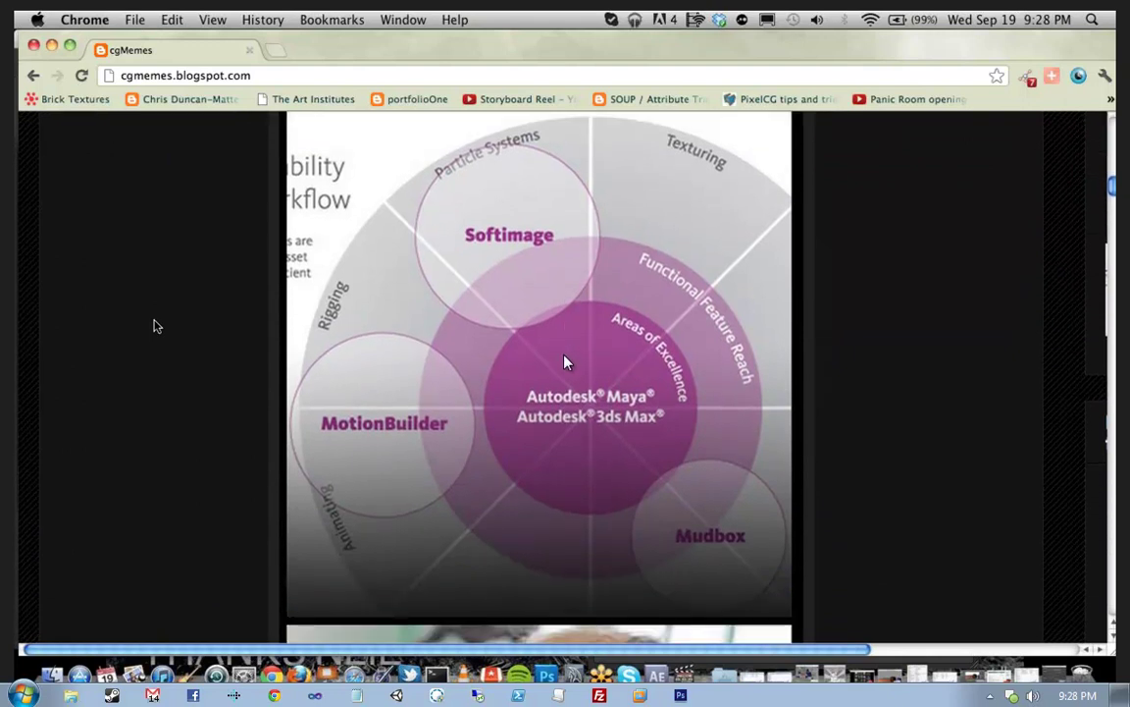
scroll(566, 364, "down", 8)
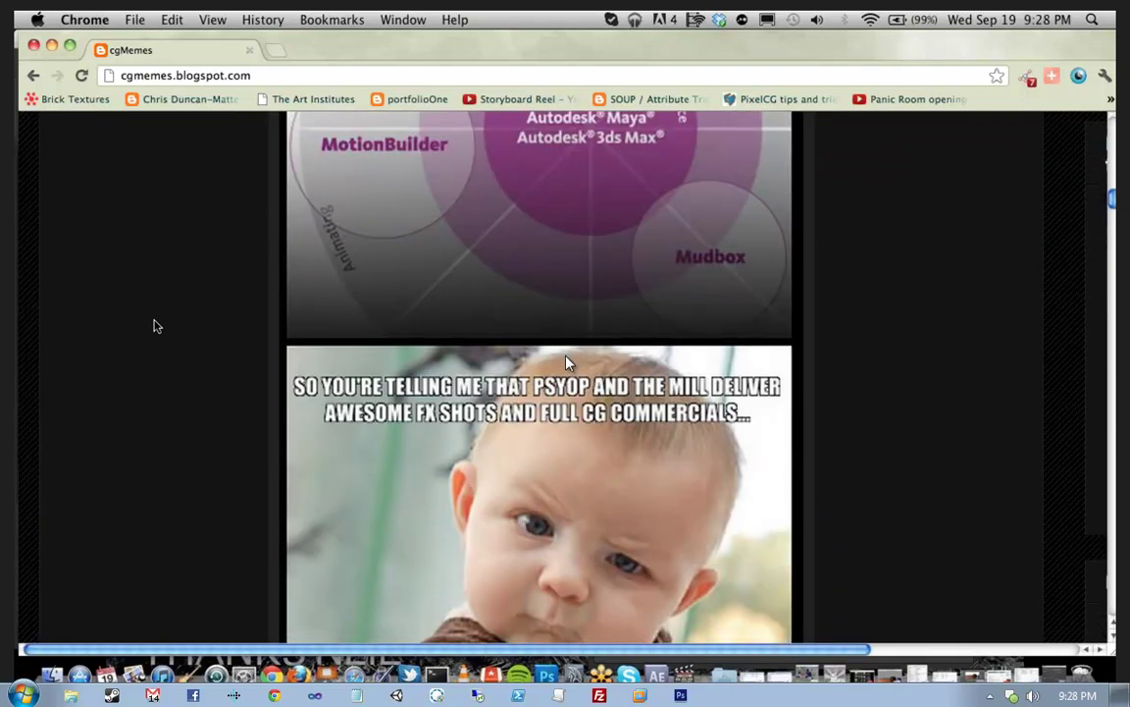
scroll(566, 364, "down", 12)
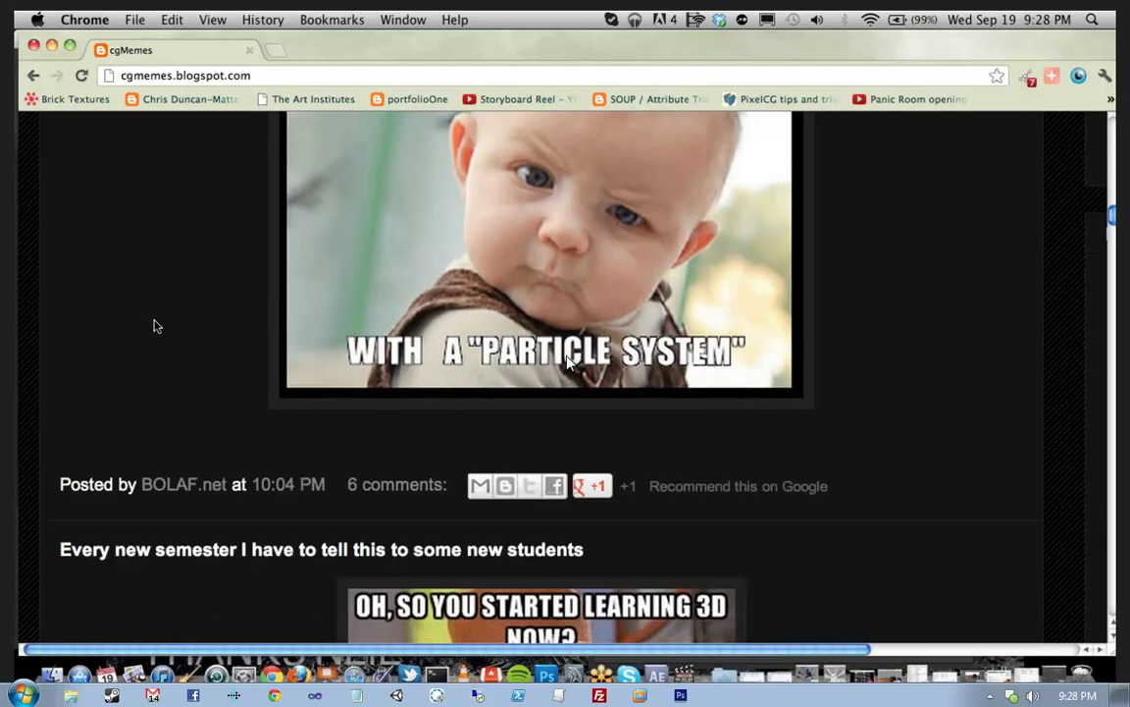
scroll(568, 363, "down", 3)
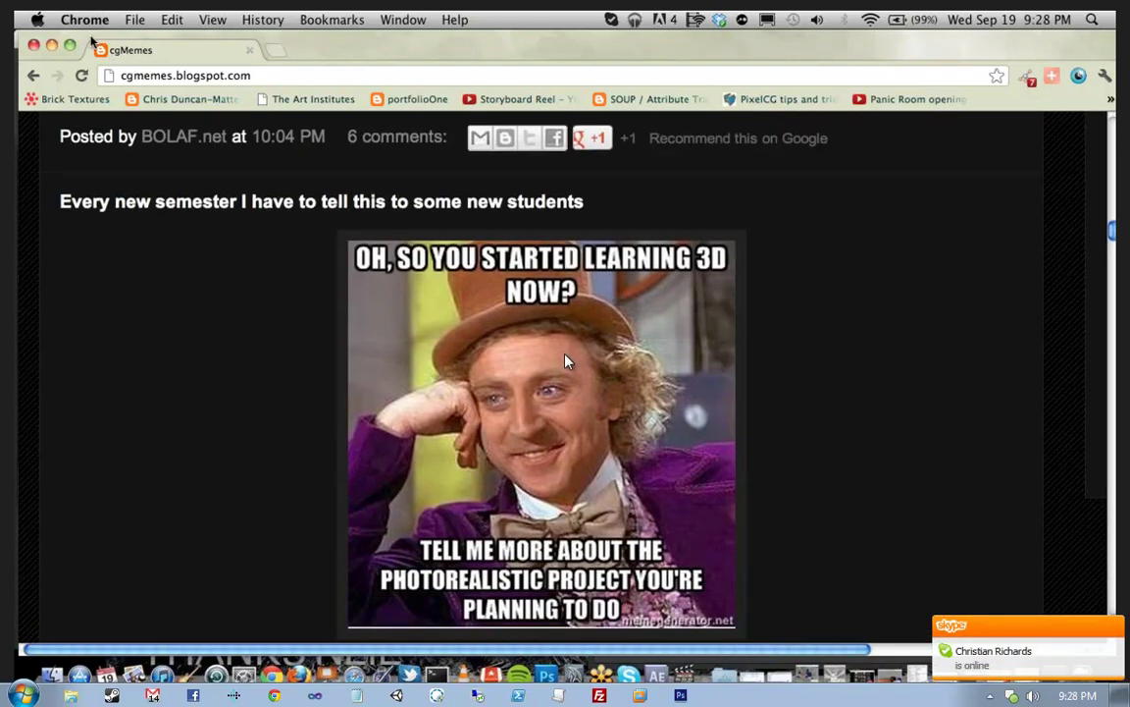
left_click_drag(115, 44, 383, 56)
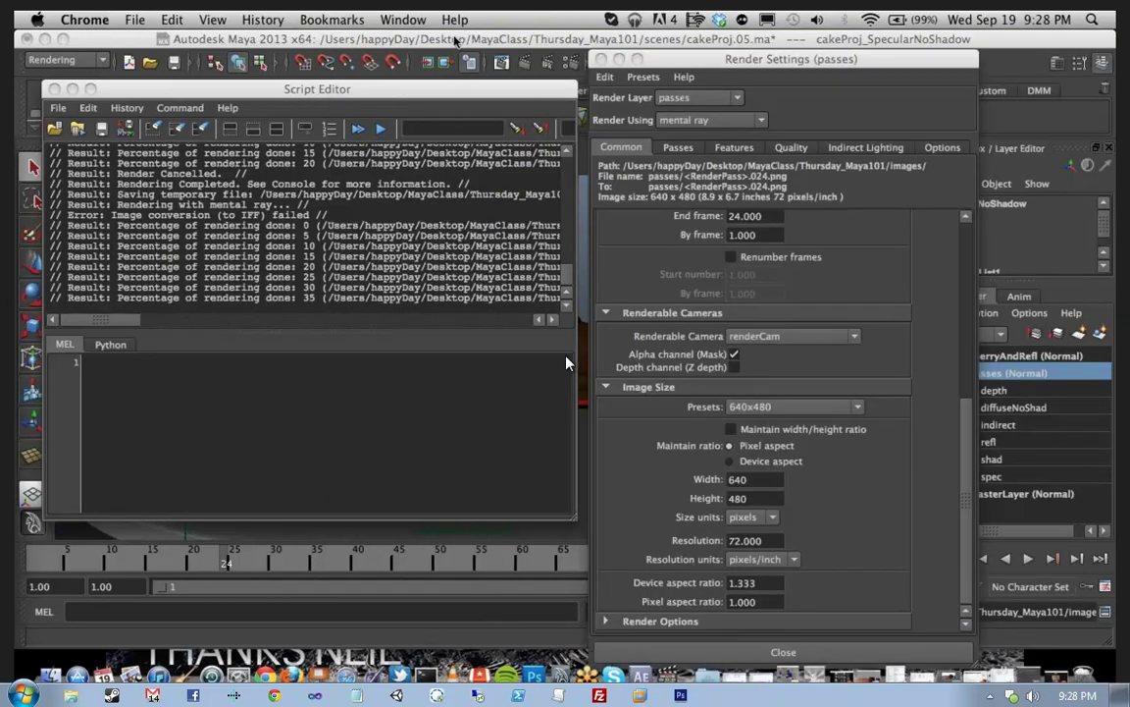
Step: Cancel the running mental ray batch render with Render > Cancel Batch Render, confirming Yes
left_click(620, 60)
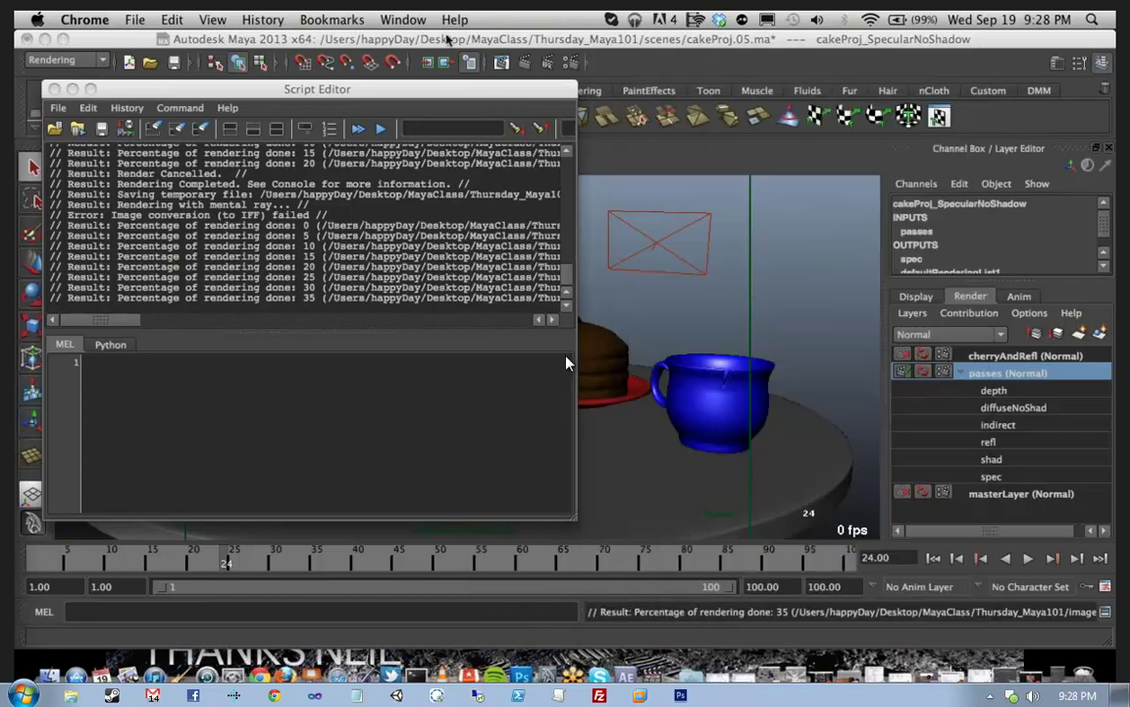
left_click(446, 37)
left_click(677, 20)
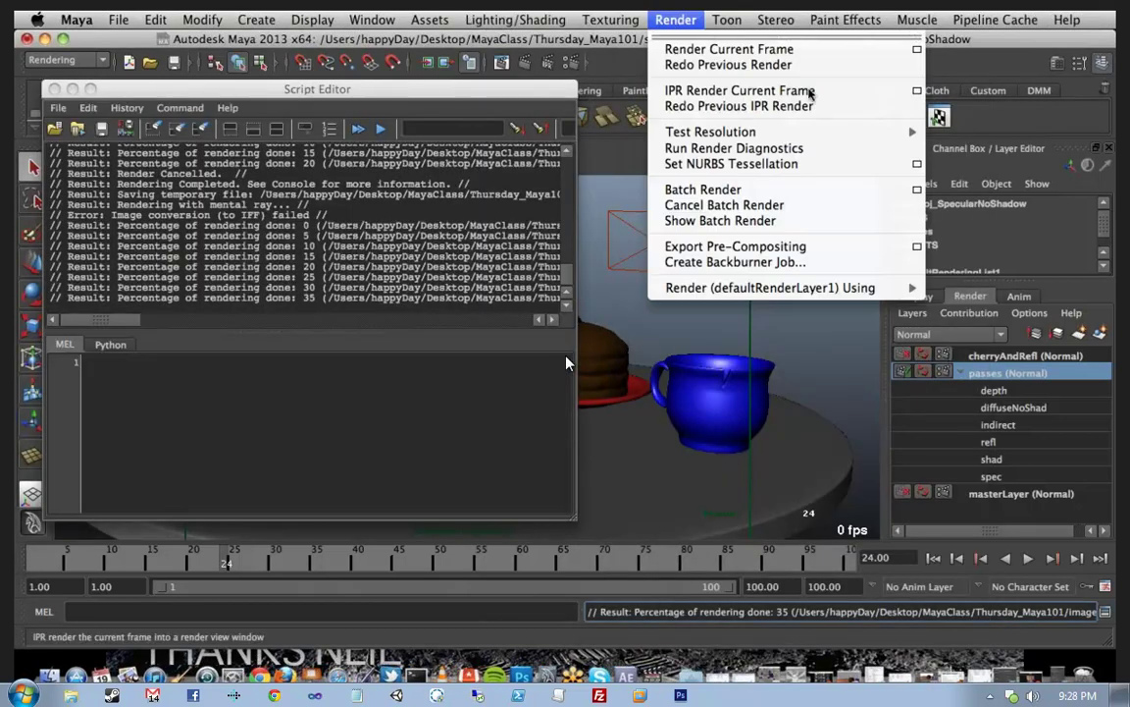
left_click(846, 205)
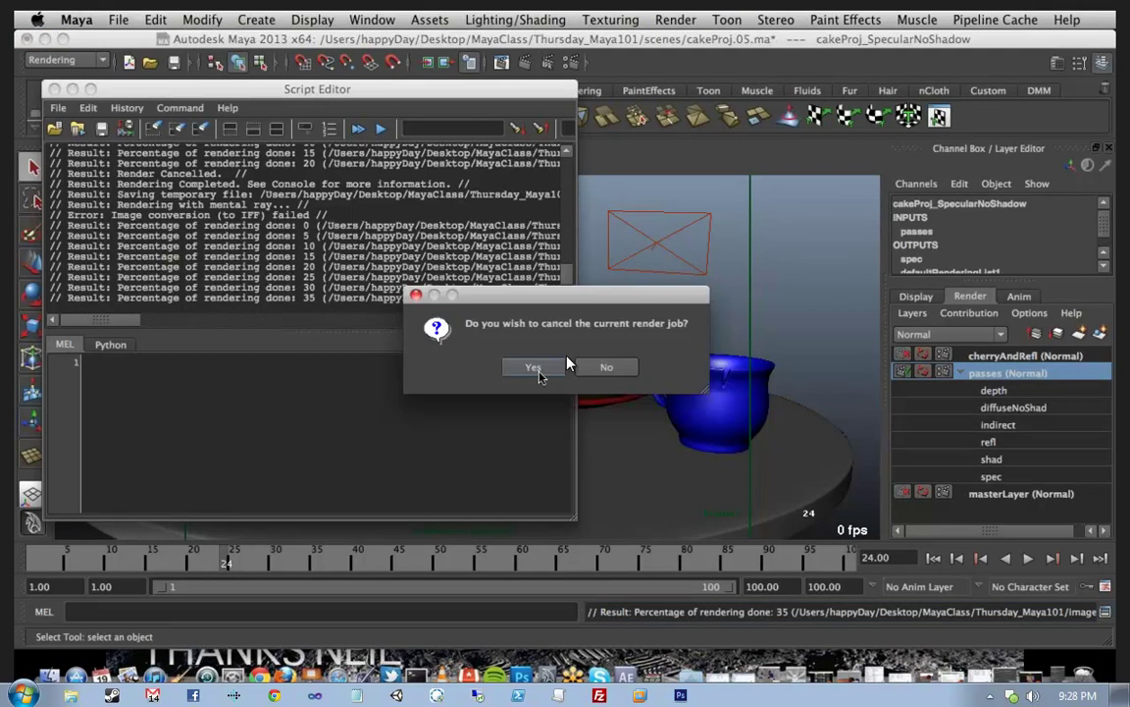
key("Return")
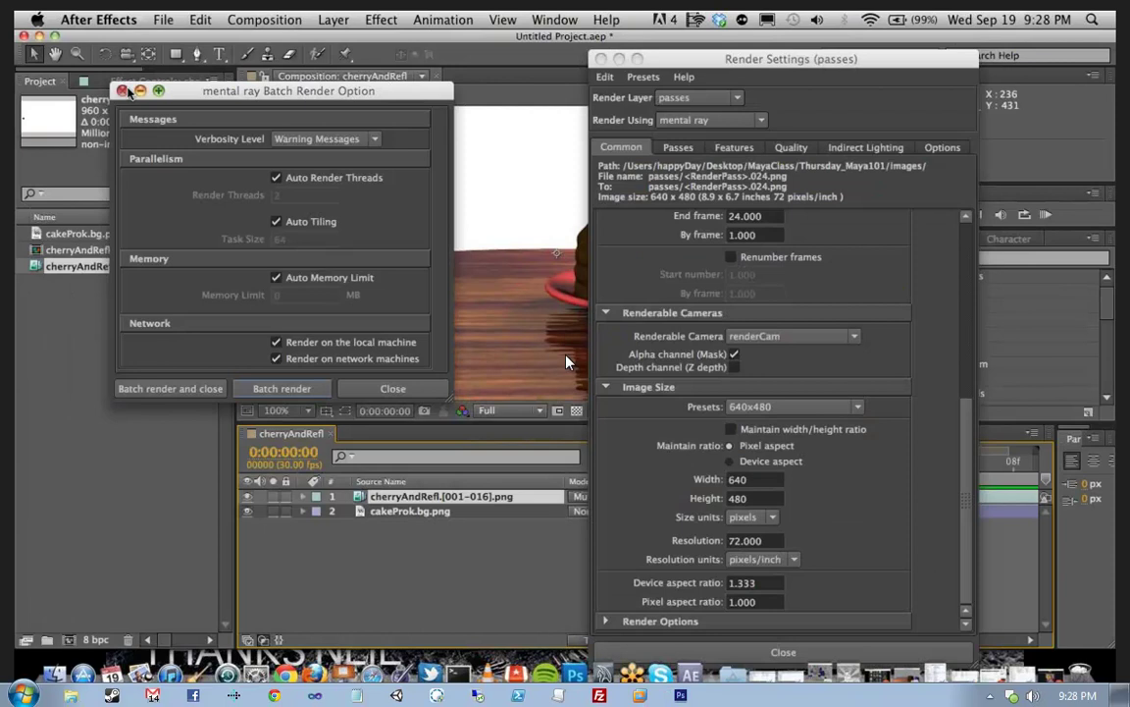
Step: Close Maya's render windows and open compPassesCornell.aep in After Effects without saving the untitled project
left_click(122, 90)
left_click(602, 59)
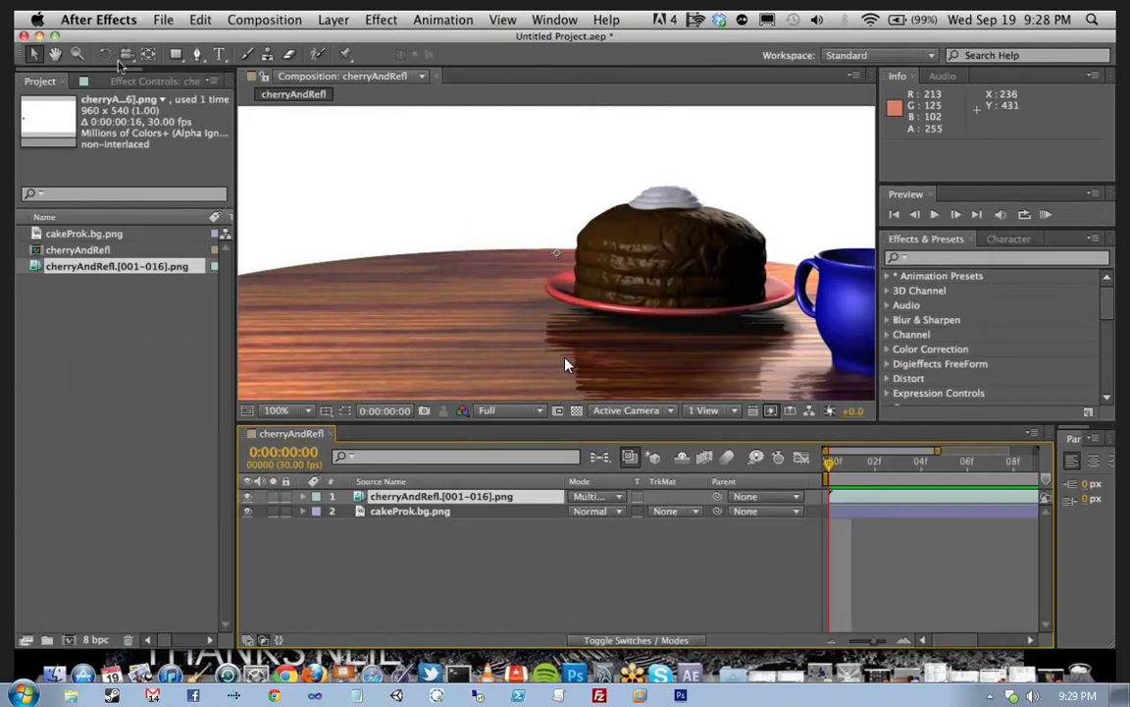
left_click(164, 22)
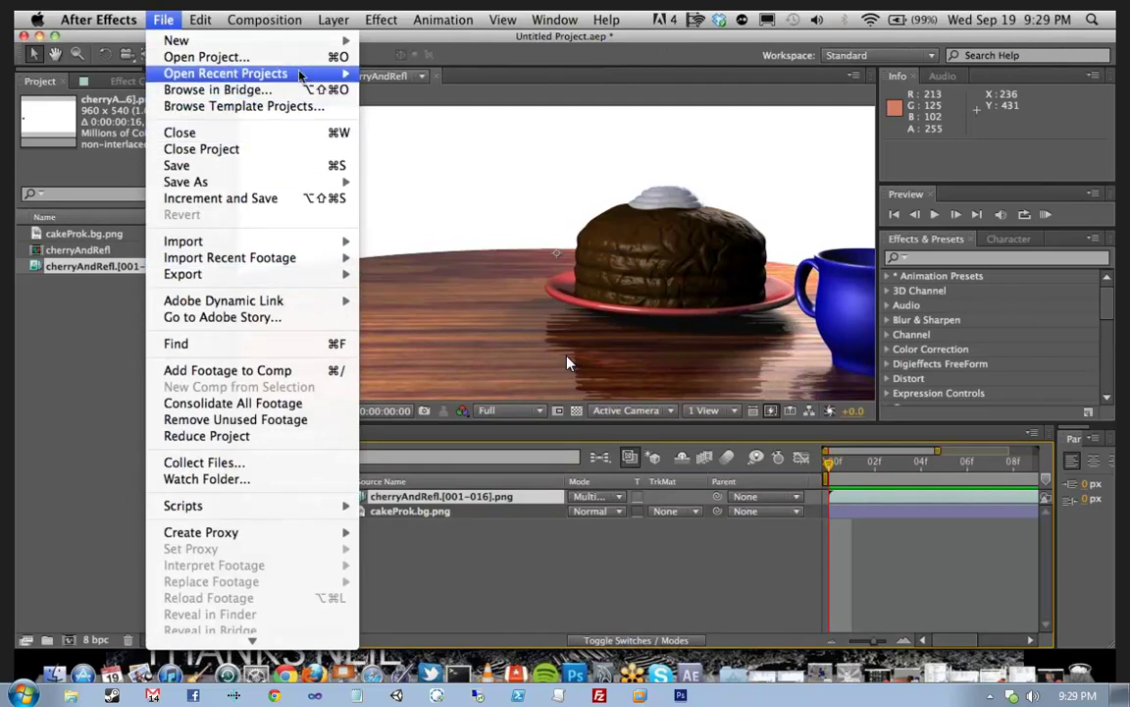
mouse_move(300, 75)
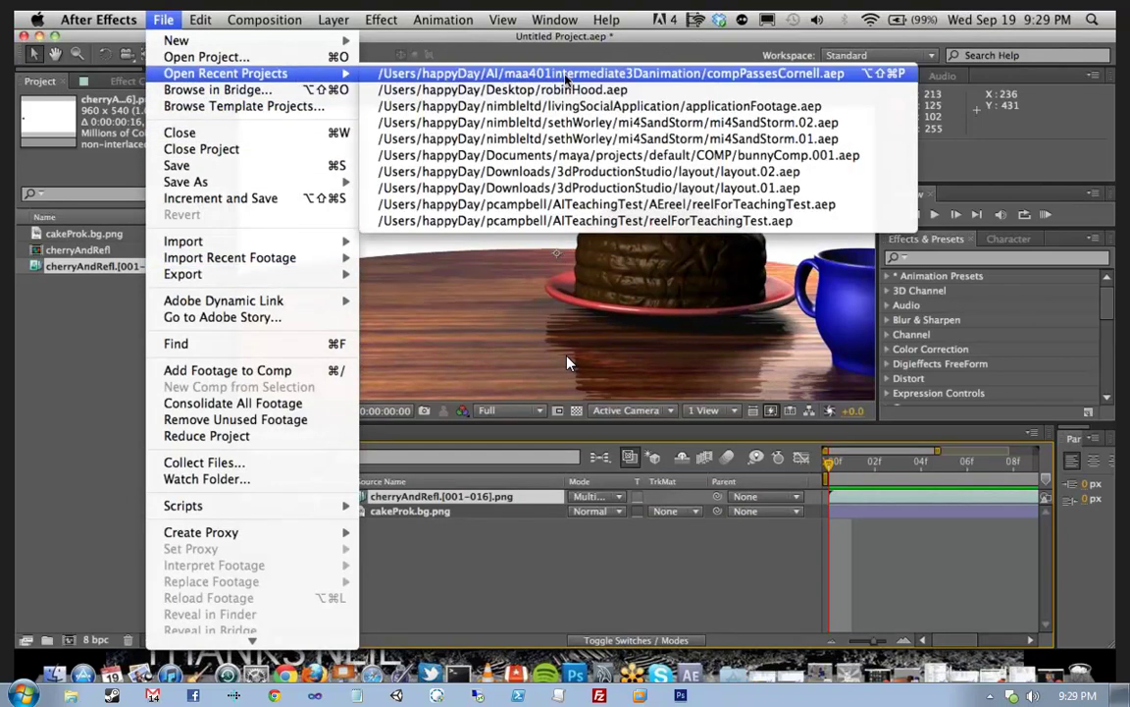
left_click(643, 75)
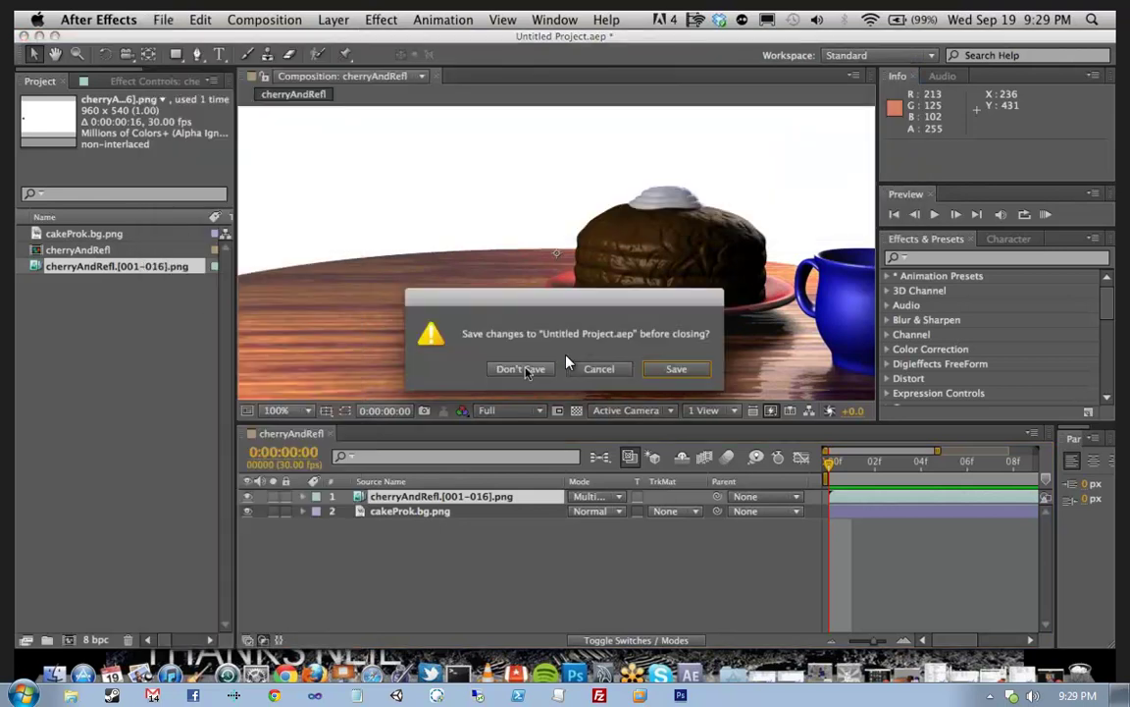
left_click(510, 369)
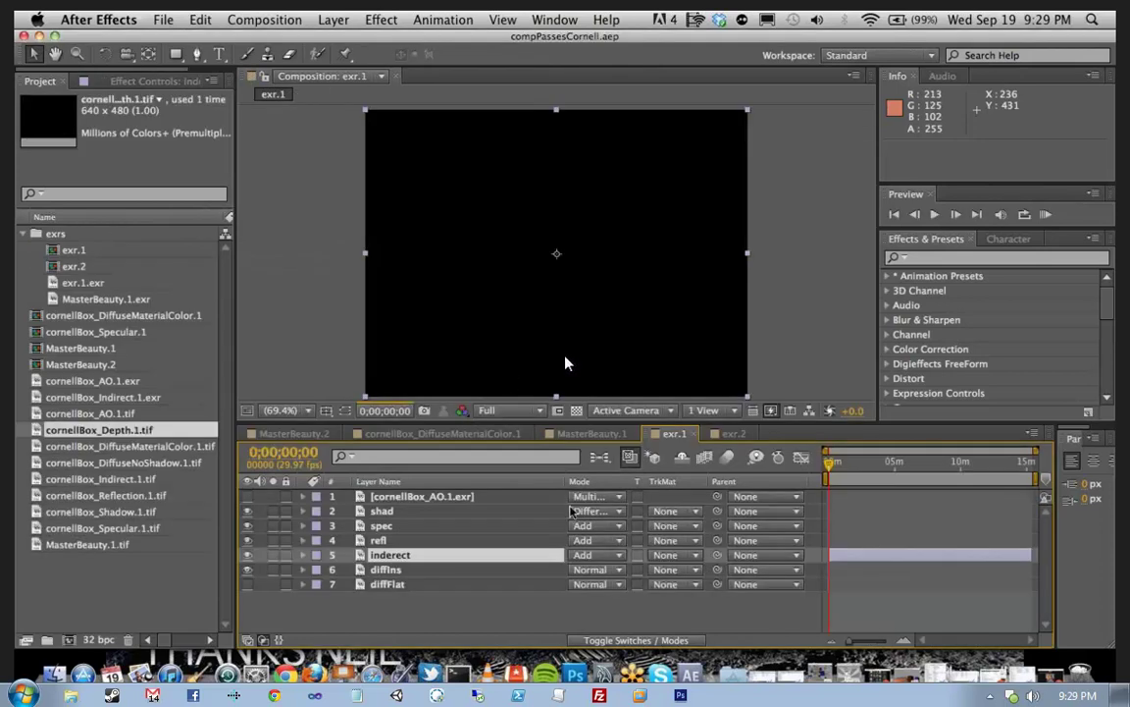
key("super+Tab")
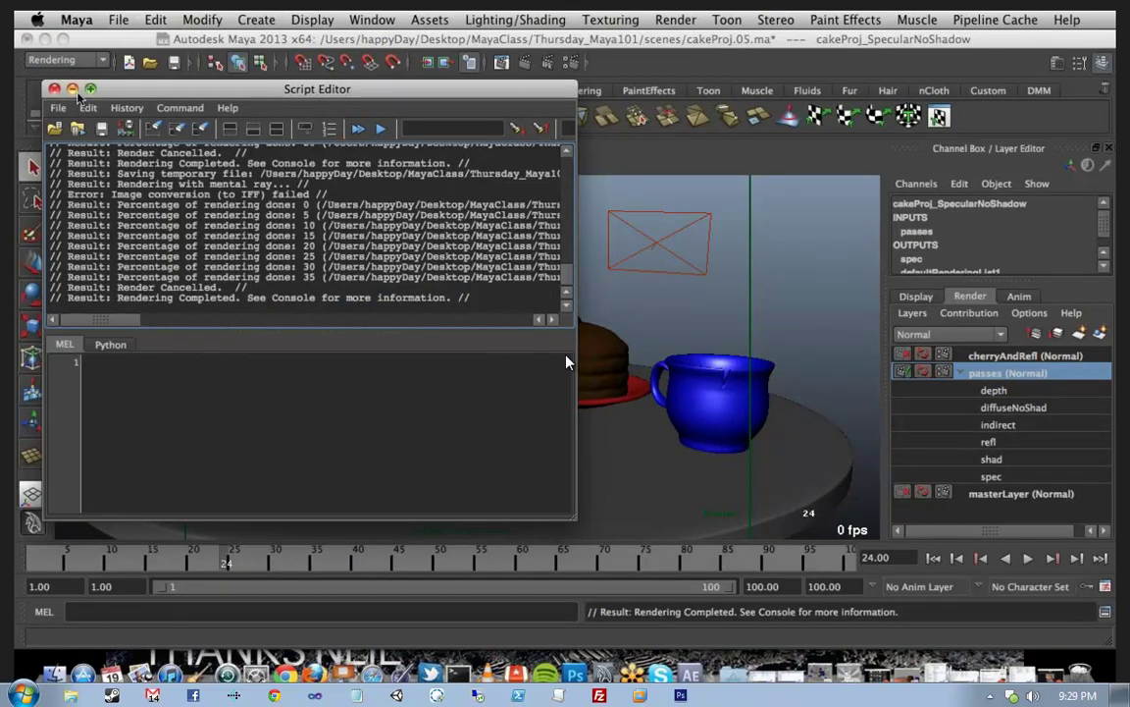
Step: Minimize the Script Editor and Maya, then show the MasterBeauty.2 composition in After Effects
left_click(72, 89)
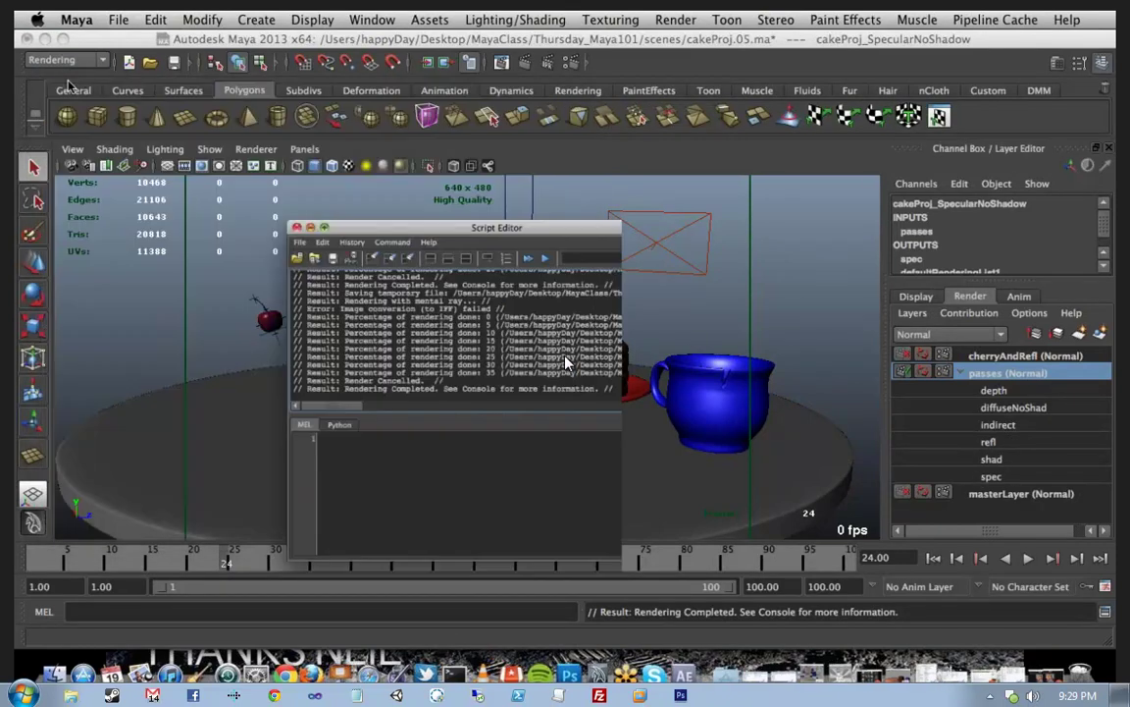
left_click(44, 40)
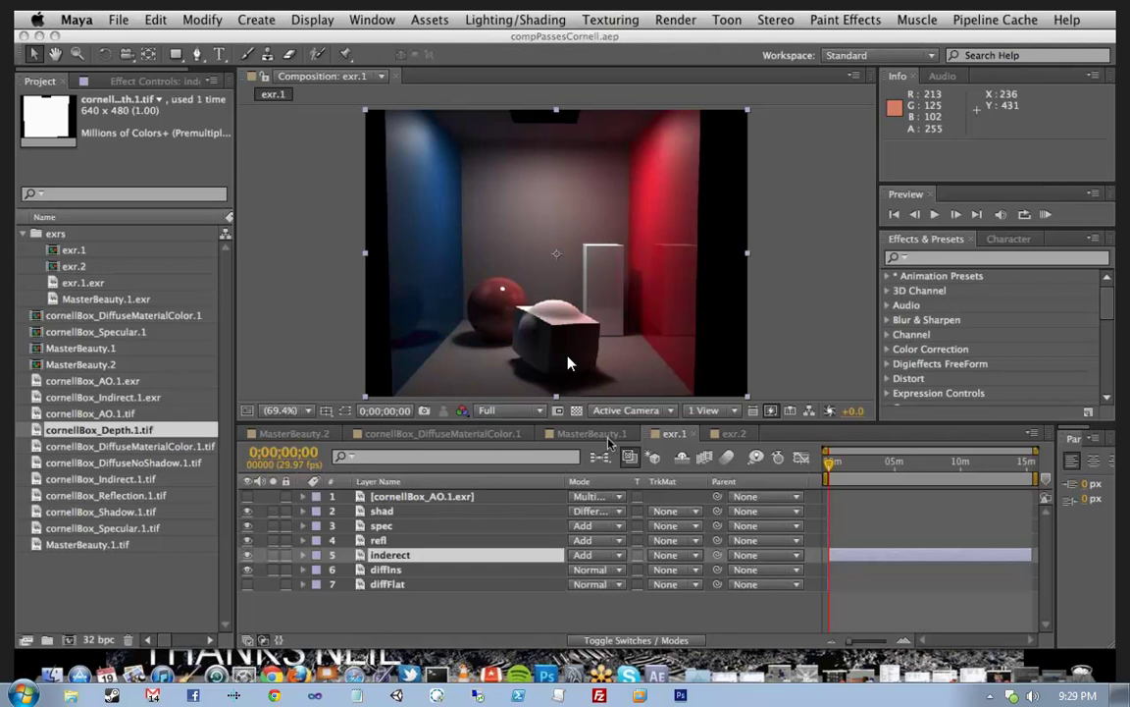
left_click(305, 435)
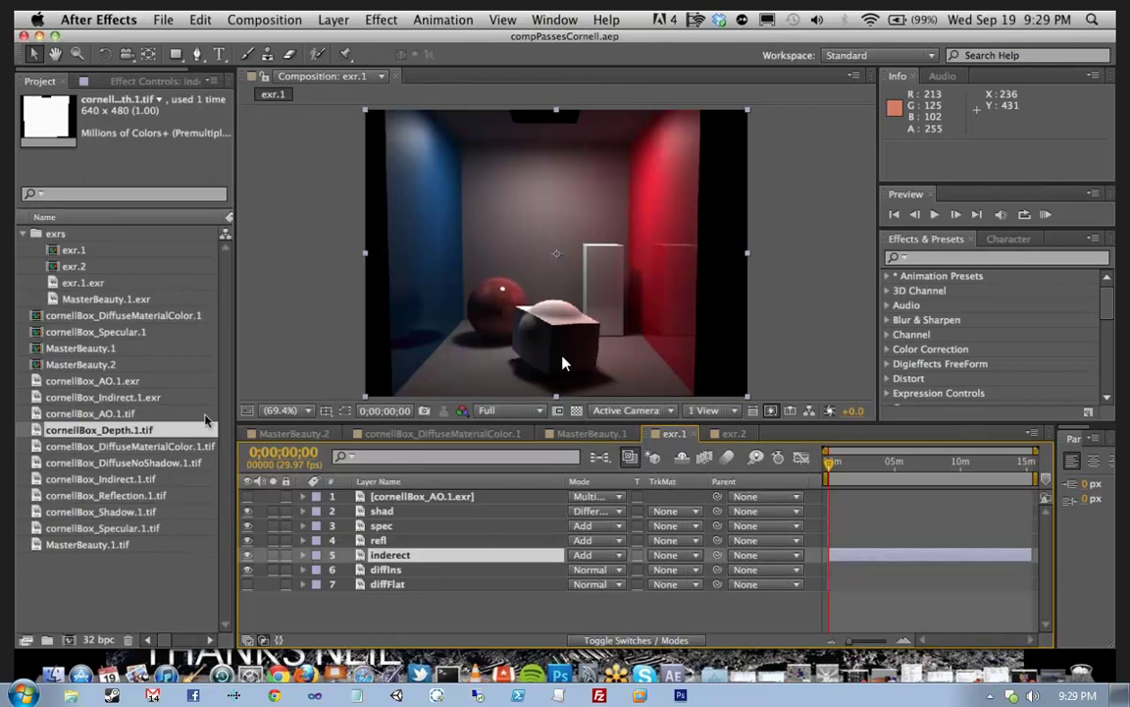
left_click(295, 434)
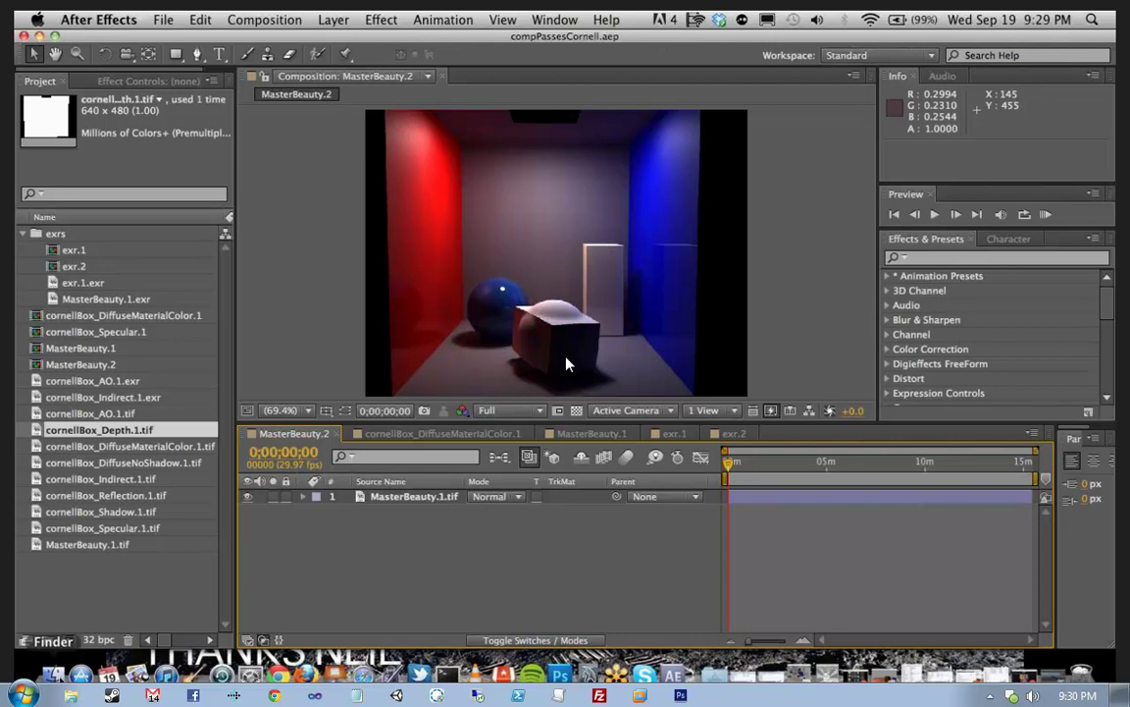
left_click(53, 675)
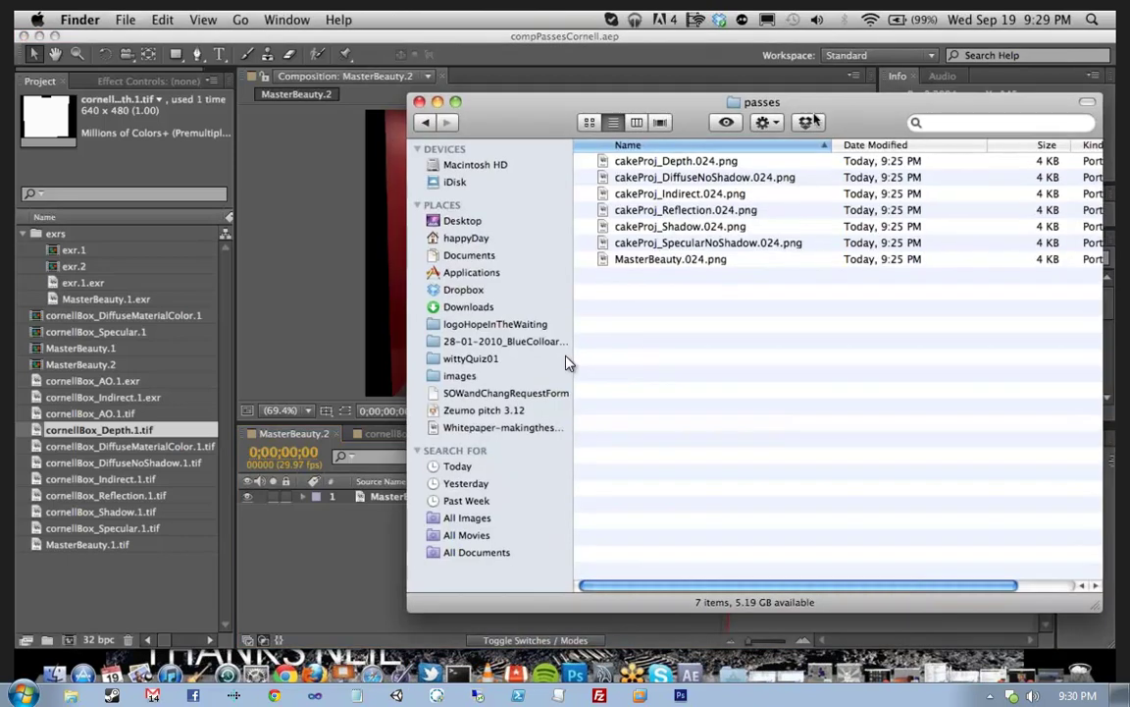
Step: Review the seven frame-24 PNG passes in the passes window, then minimize it
left_click_drag(814, 117, 827, 240)
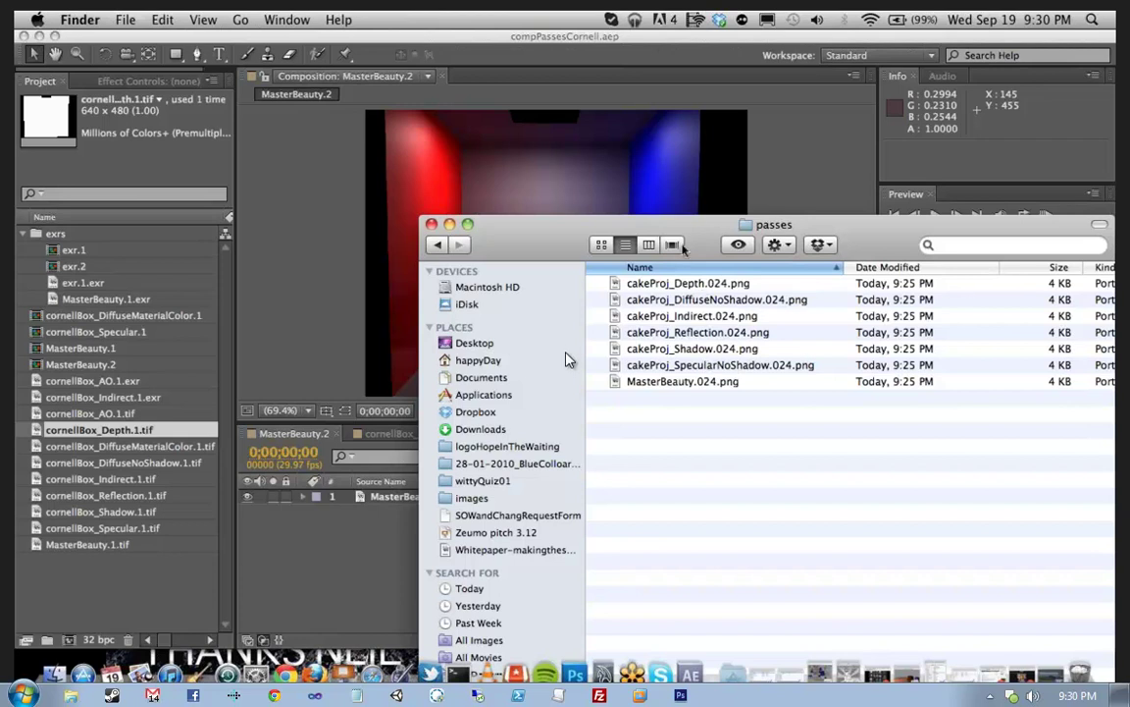
left_click_drag(707, 231, 724, 232)
left_click_drag(773, 225, 743, 287)
left_click(497, 280)
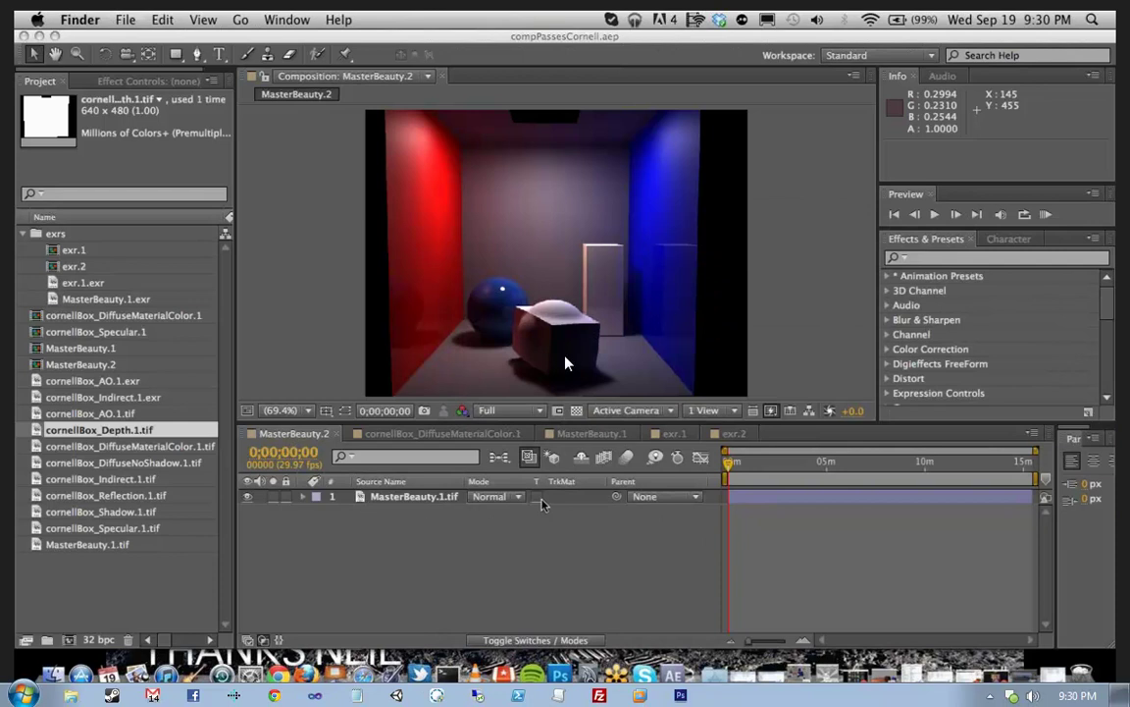
Step: Compare the cornellBox_DiffuseMaterialColor.1 pass comp against the MasterBeauty.2 composition
left_click(249, 497)
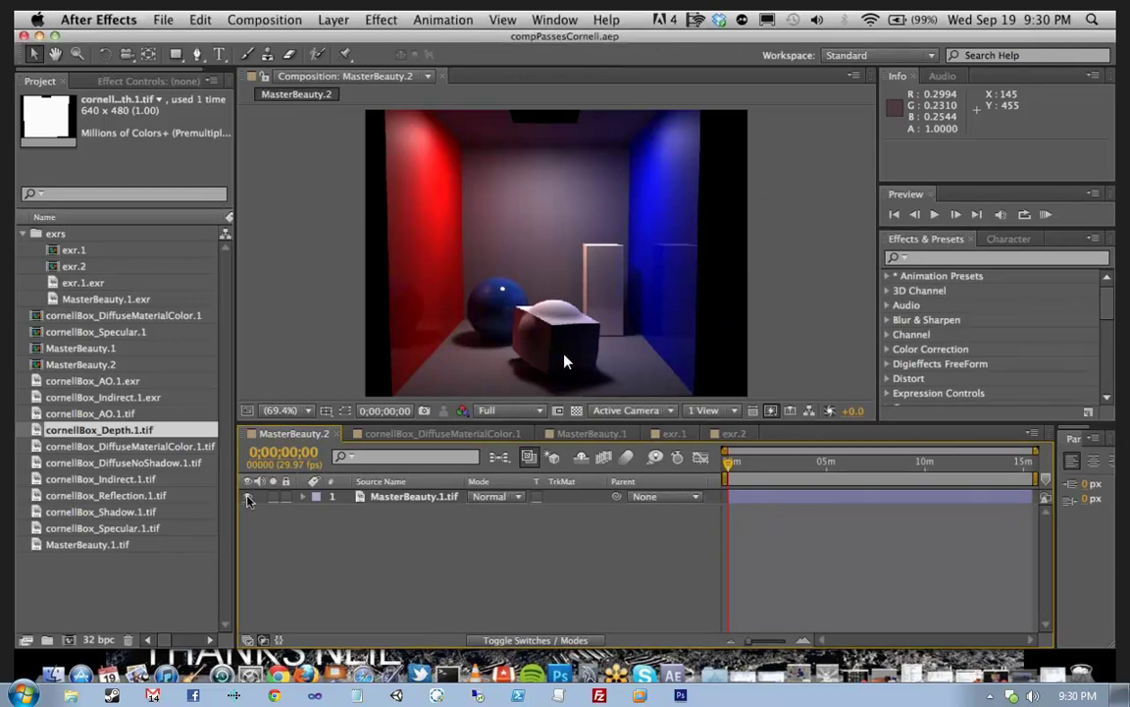
left_click(248, 498)
left_click(248, 498)
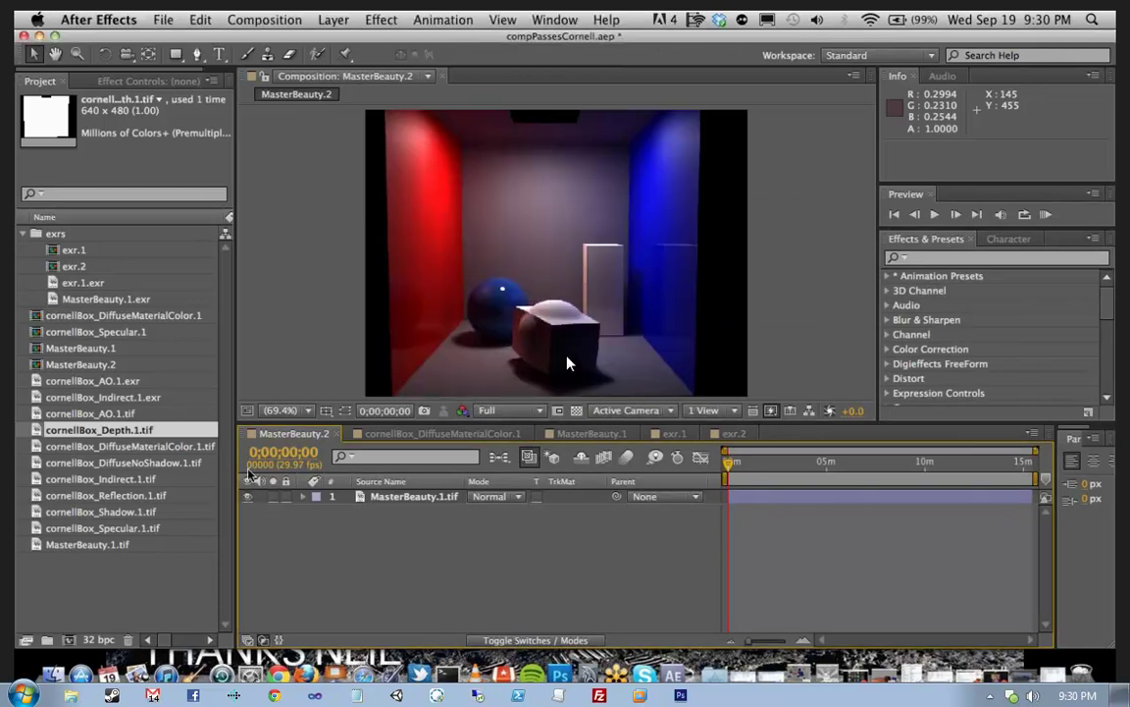
left_click(488, 436)
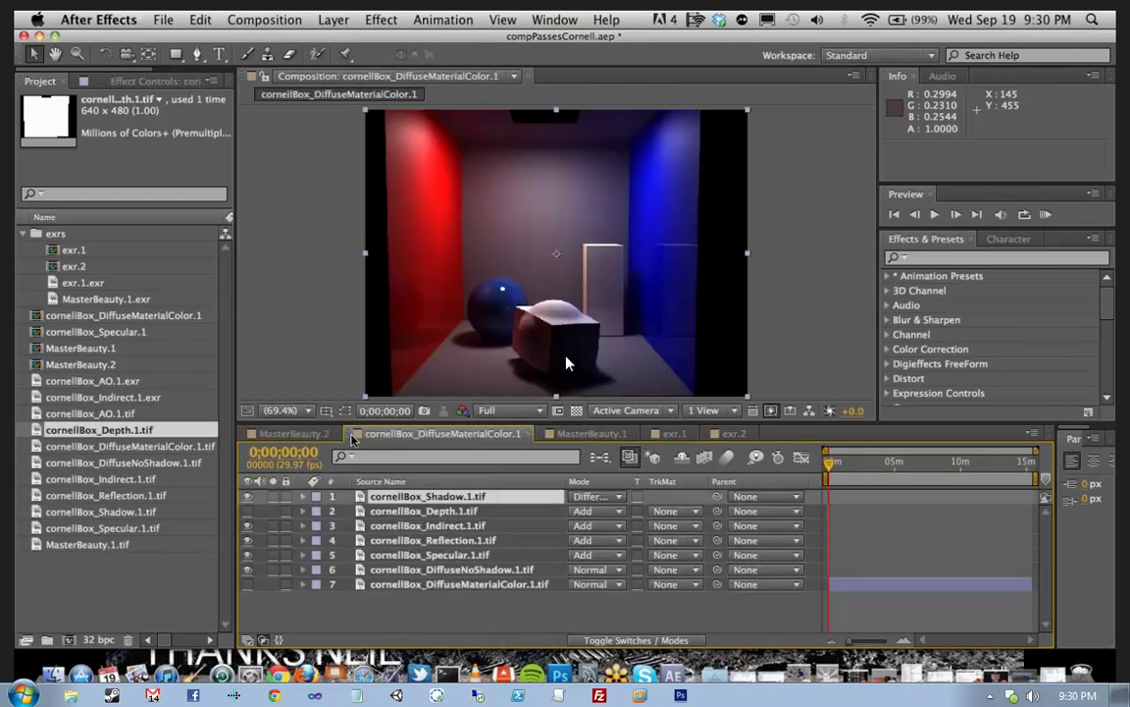
left_click(291, 433)
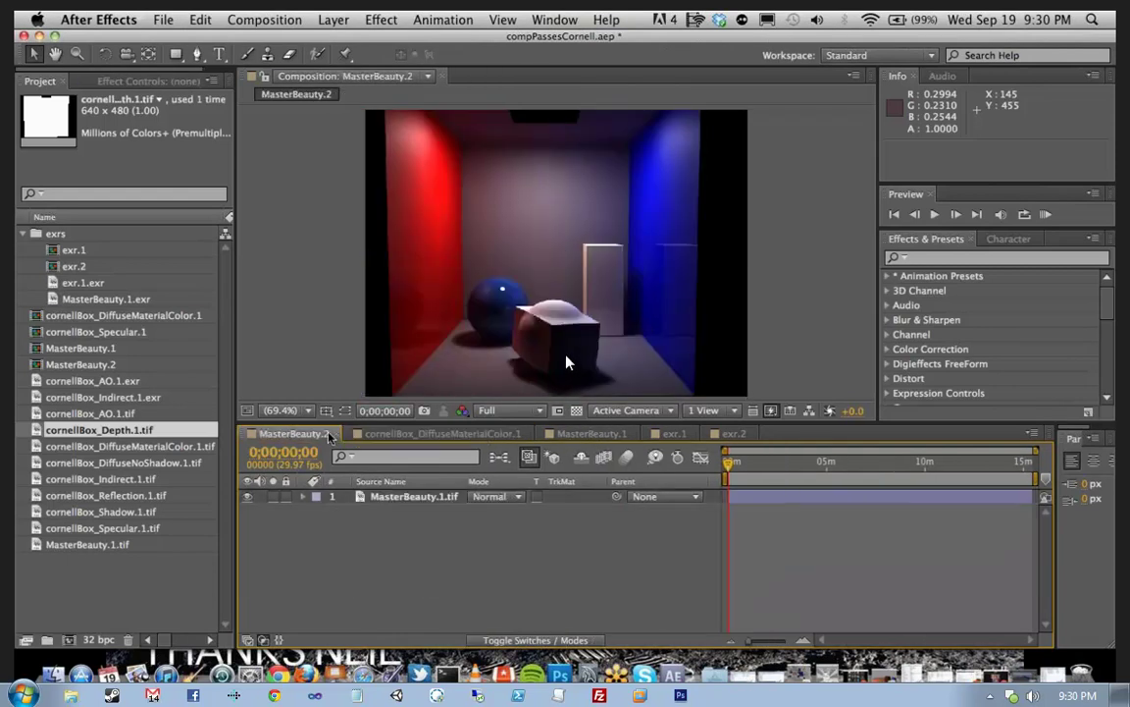
left_click(410, 436)
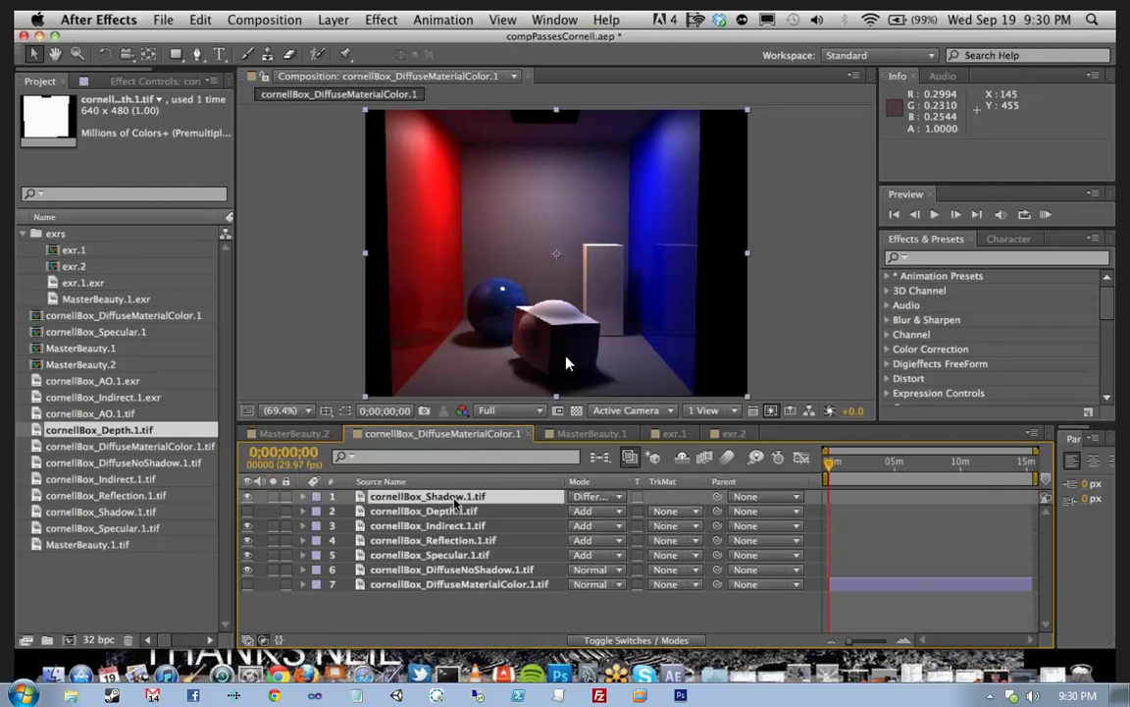
left_click(293, 434)
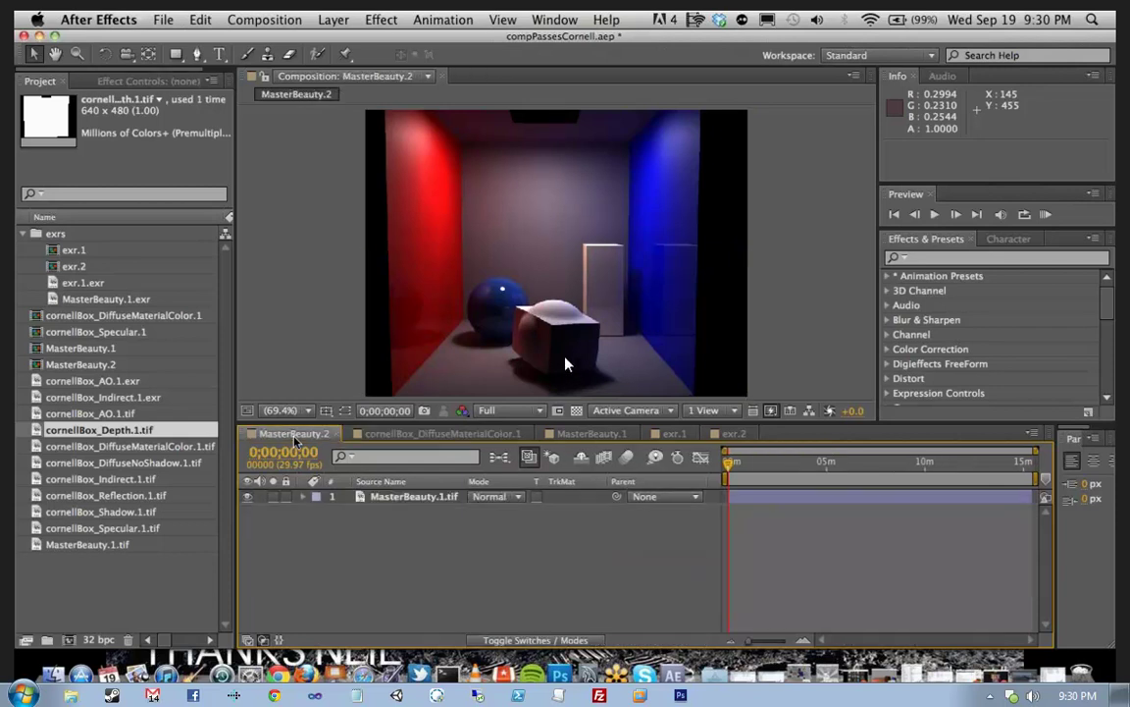
left_click(429, 435)
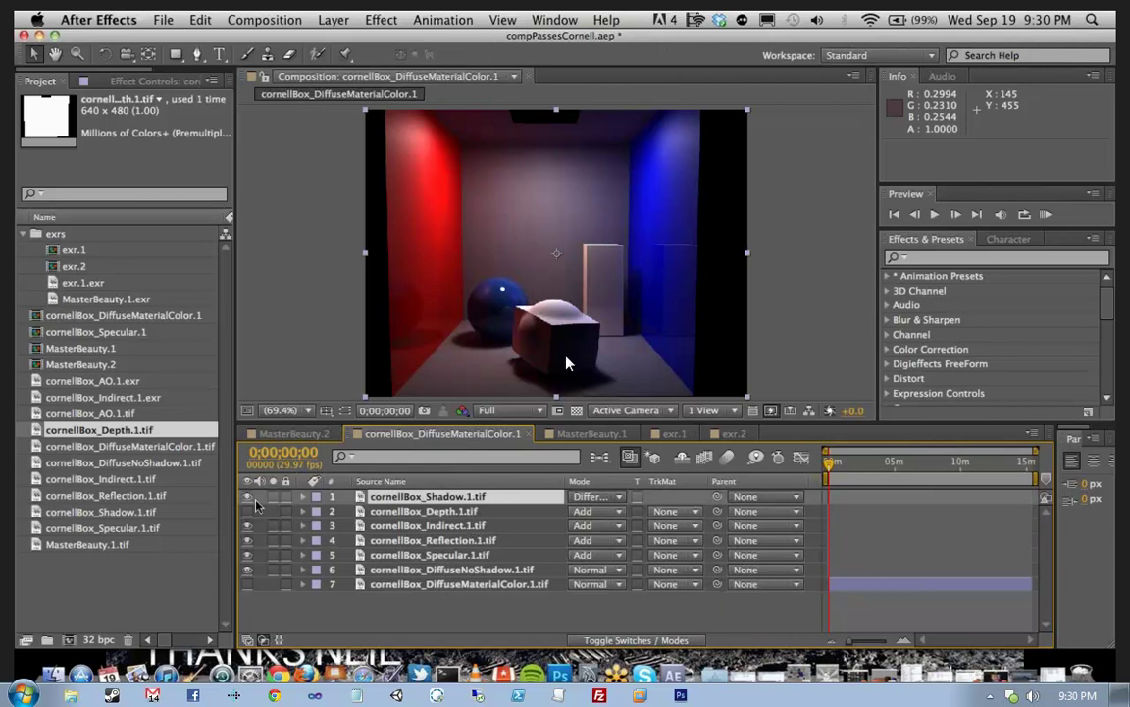
Step: Isolate the Shadow pass, keeping its Difference blend mode, and compare with MasterBeauty.2
left_click(247, 526)
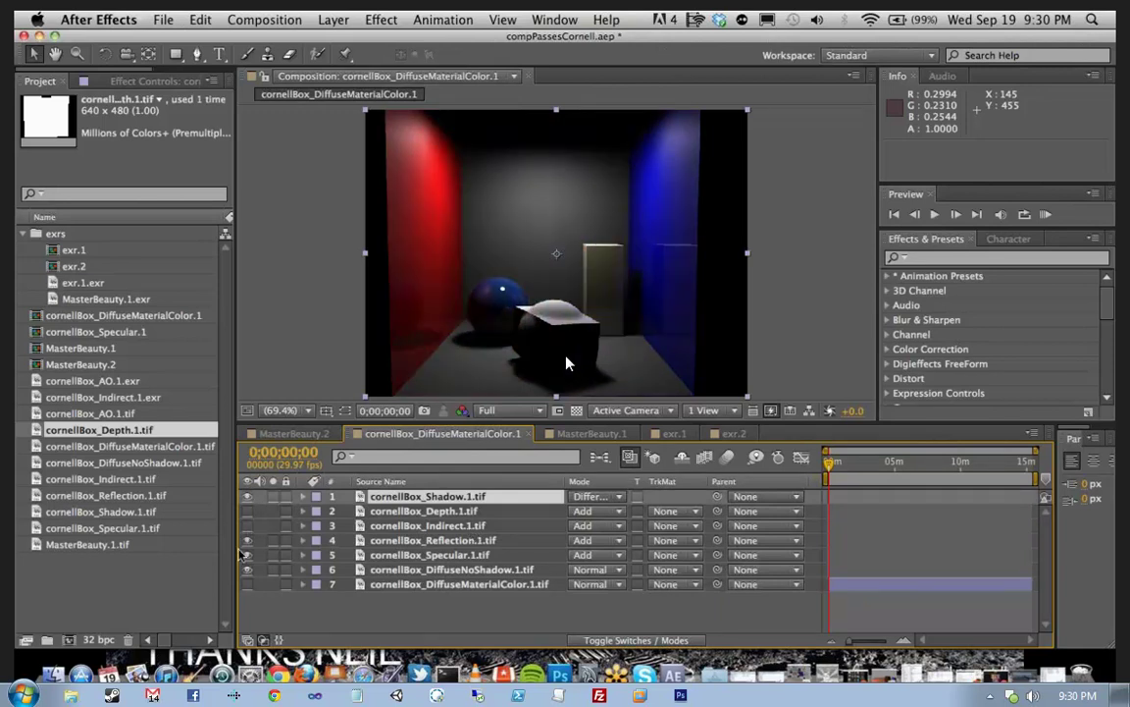
left_click(248, 511)
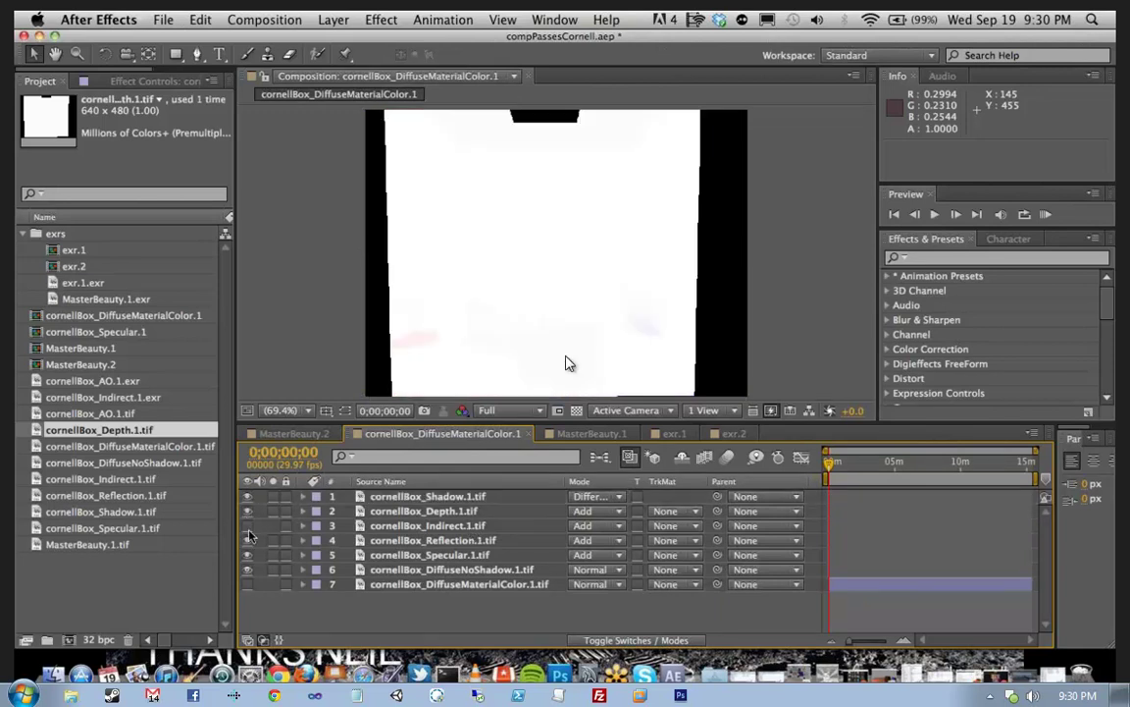
left_click(247, 511)
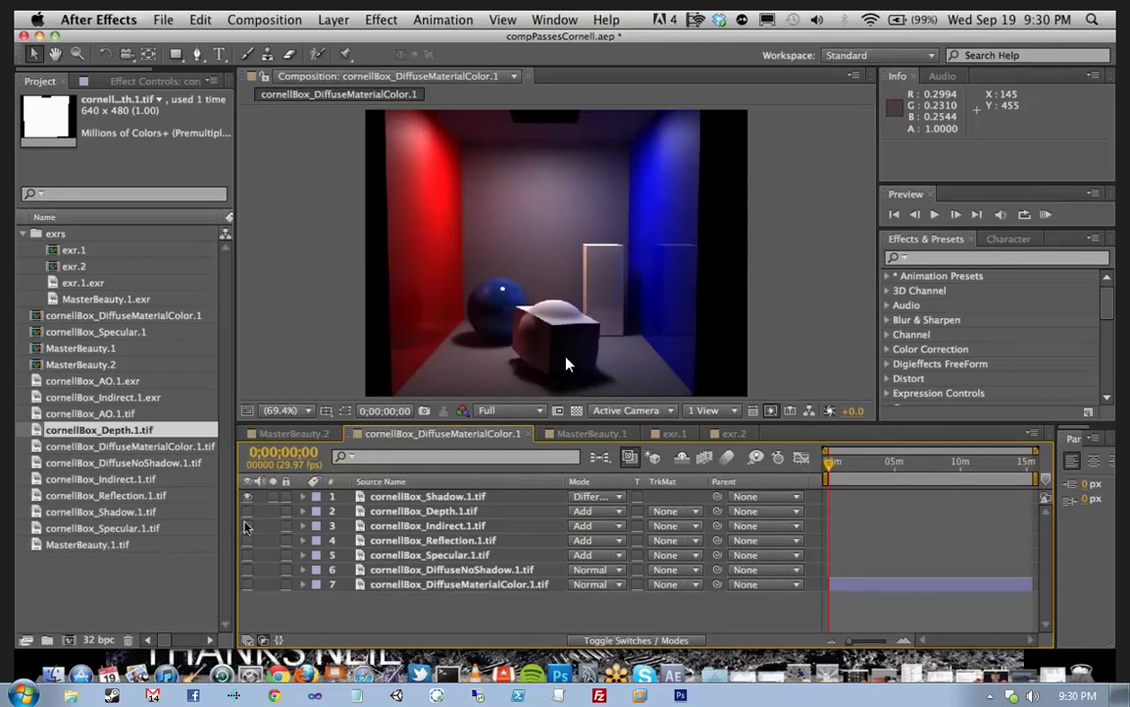
left_click_drag(247, 584, 247, 525)
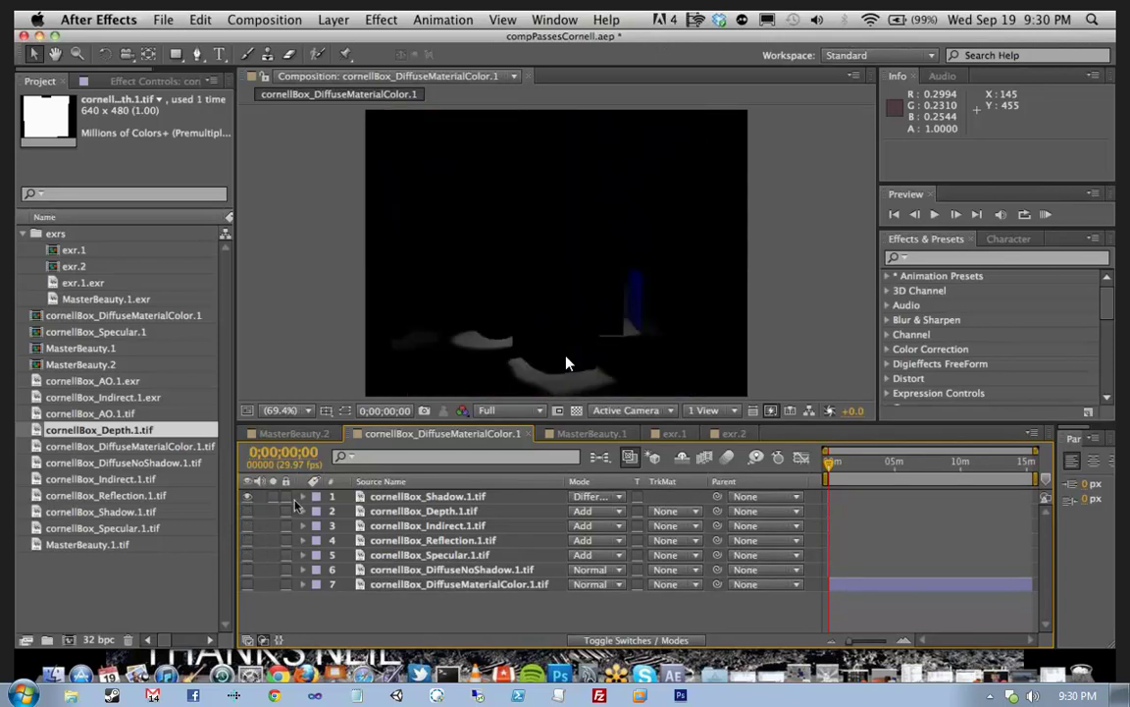
left_click(436, 498)
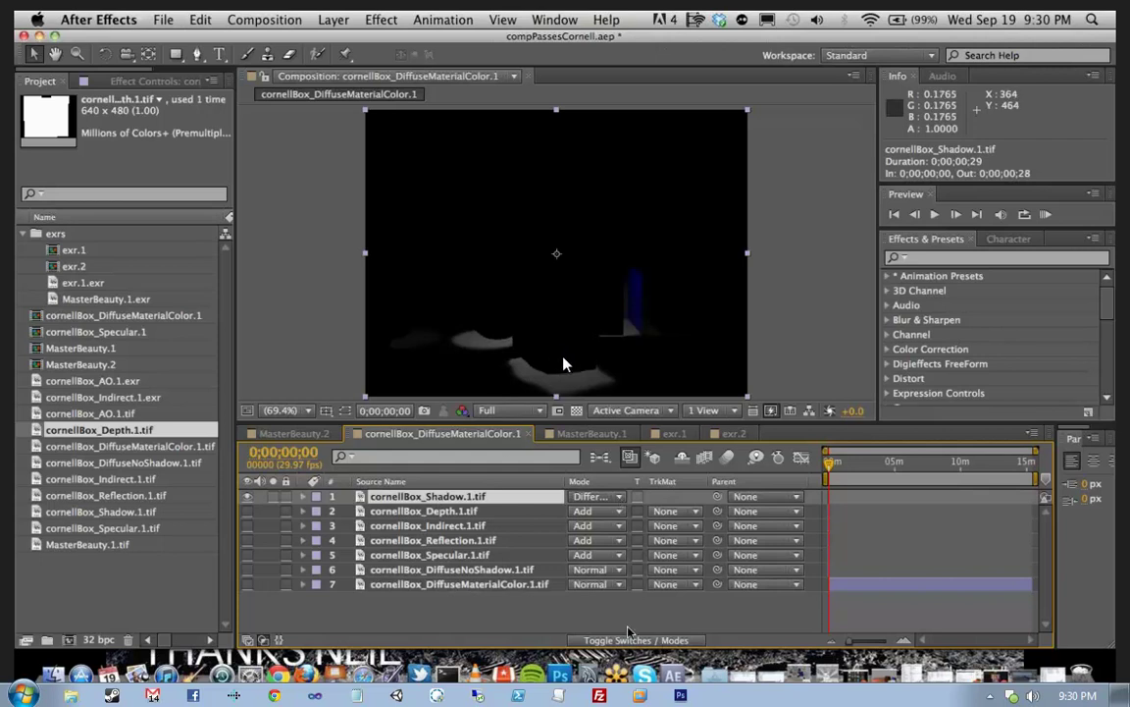
left_click(618, 497)
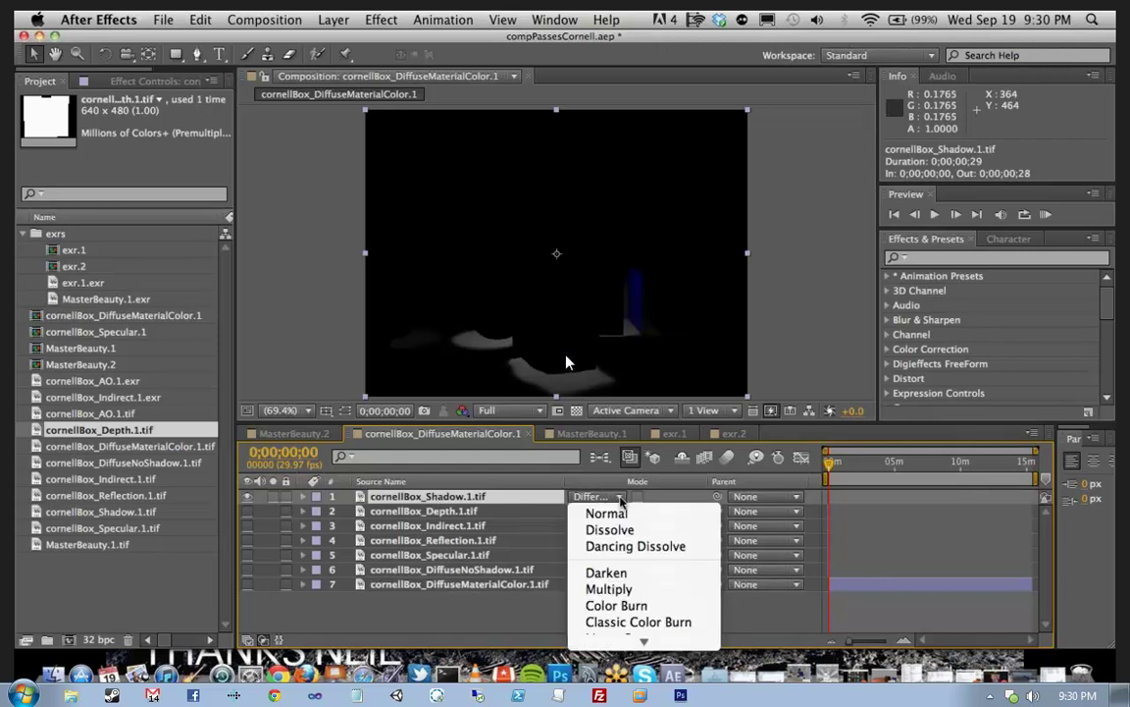
left_click(627, 498)
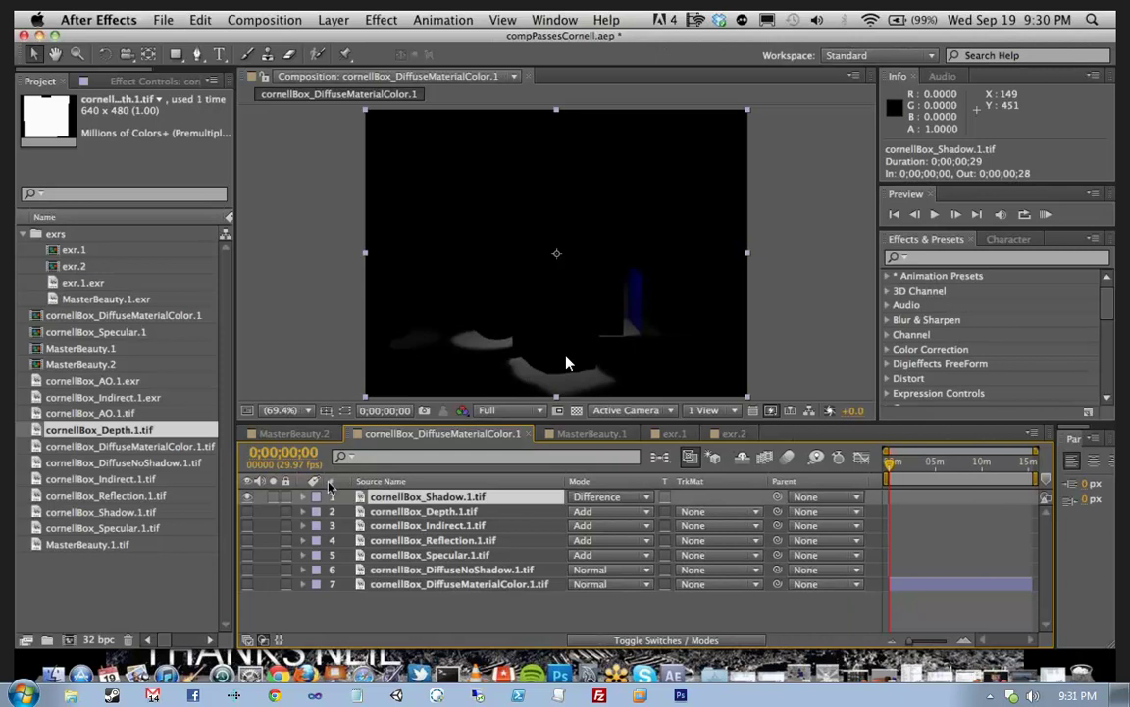
left_click(289, 432)
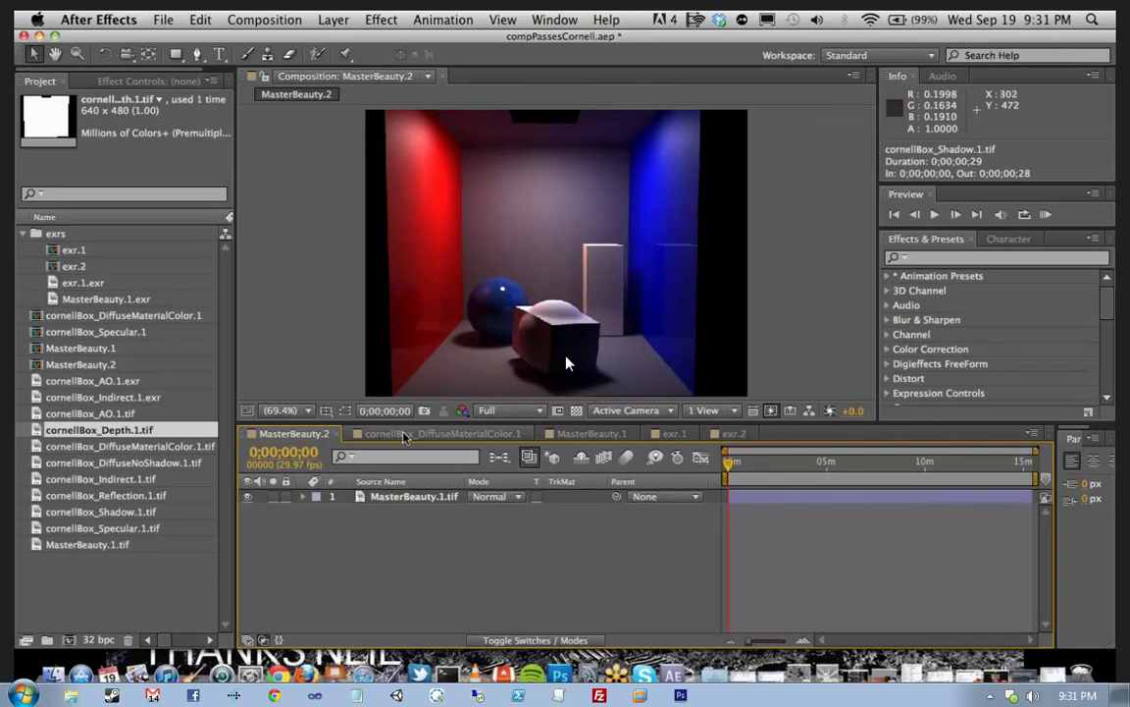
left_click(442, 433)
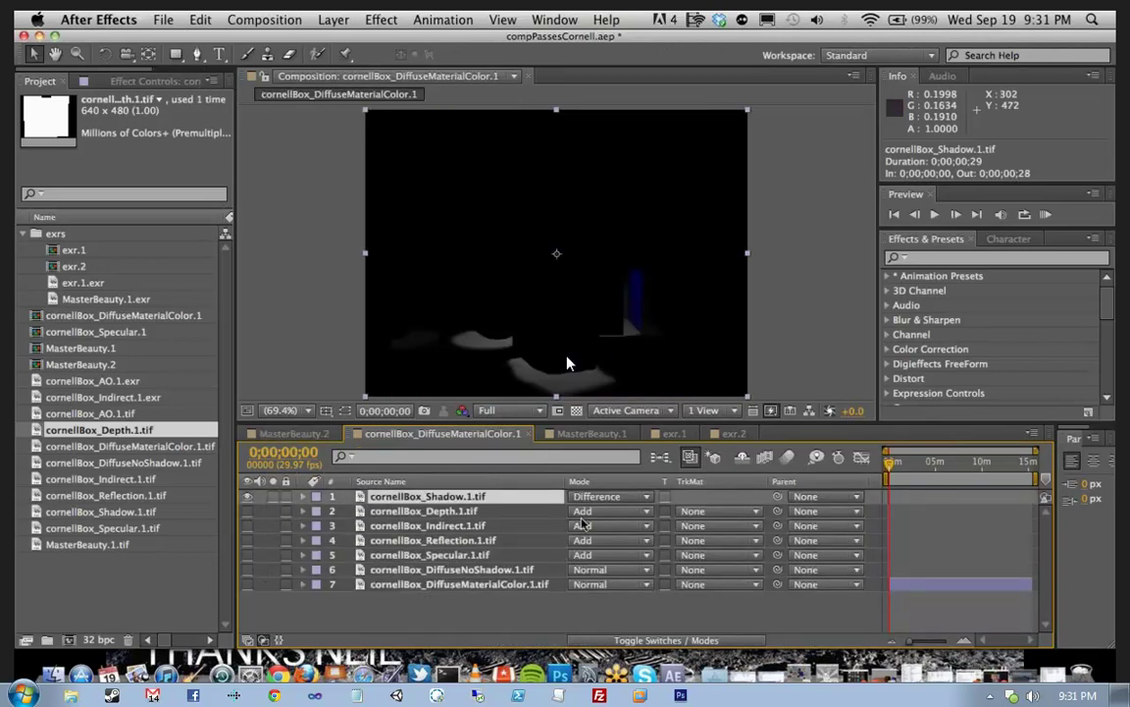
Step: Turn the Indirect pass back on and compare the result with MasterBeauty.2
left_click(247, 526)
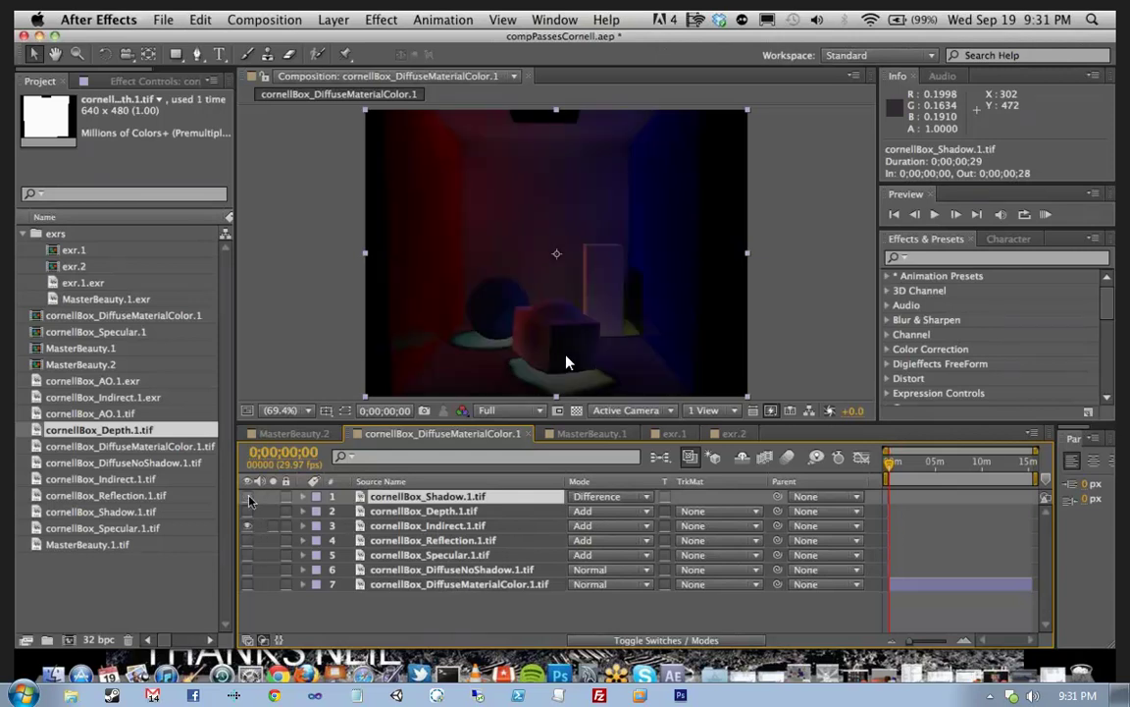
left_click(247, 526)
left_click(248, 527)
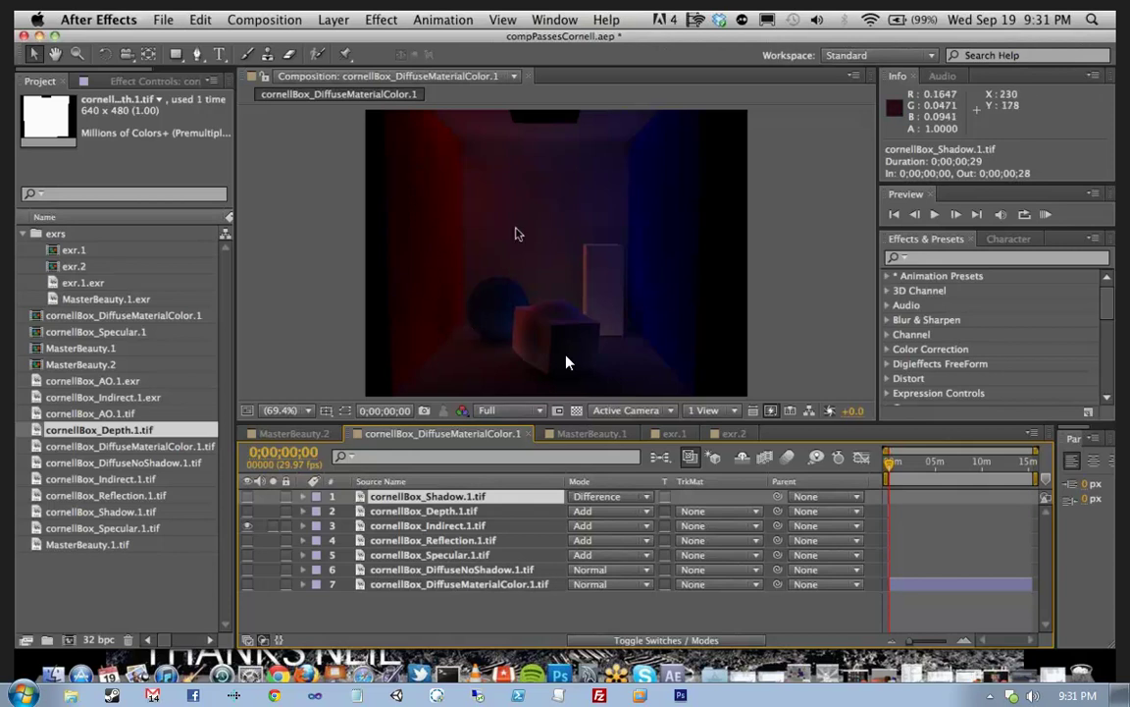
left_click(307, 437)
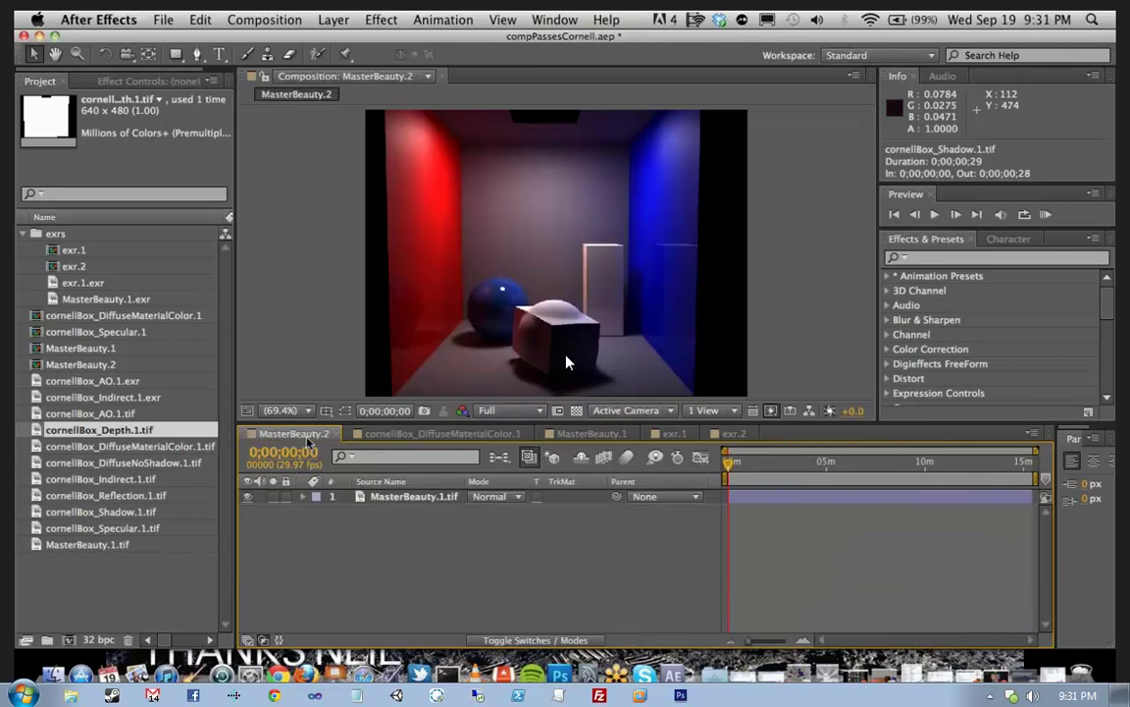
left_click(408, 432)
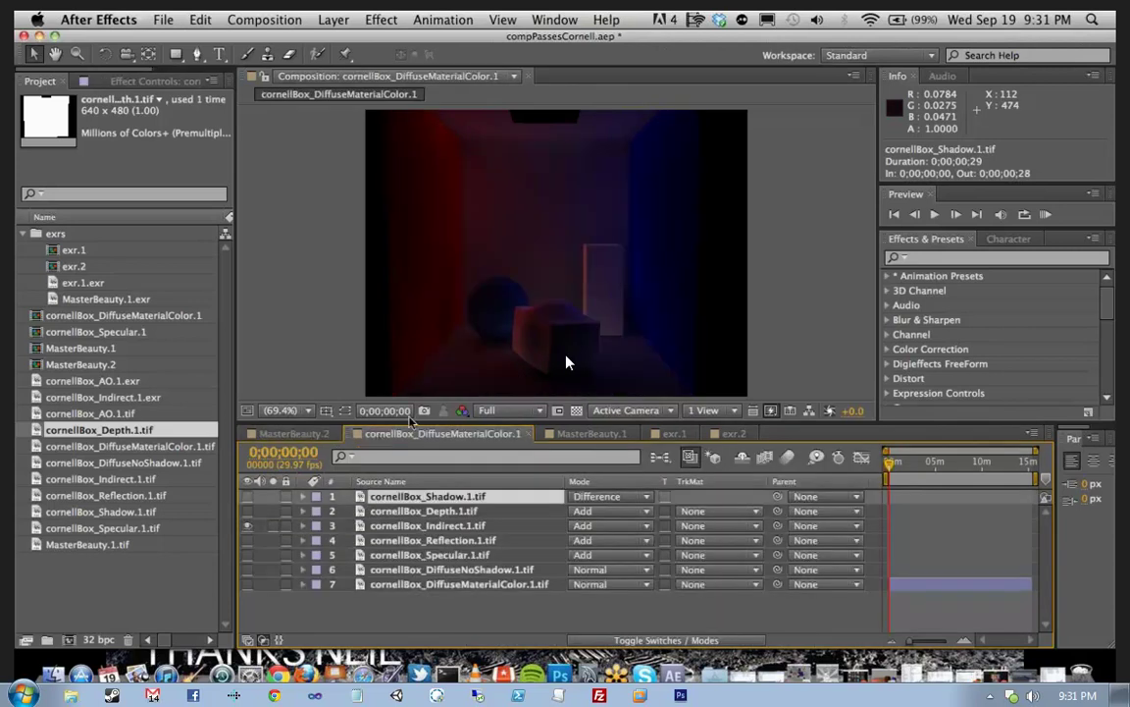
left_click(308, 436)
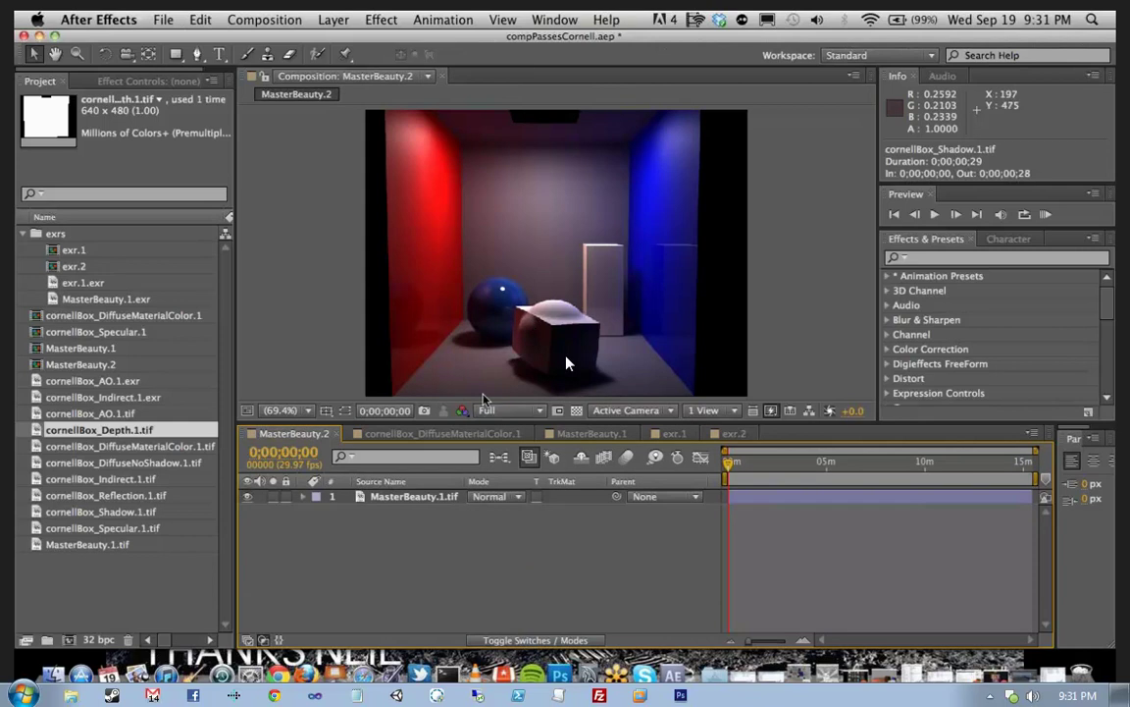
key("shift+period")
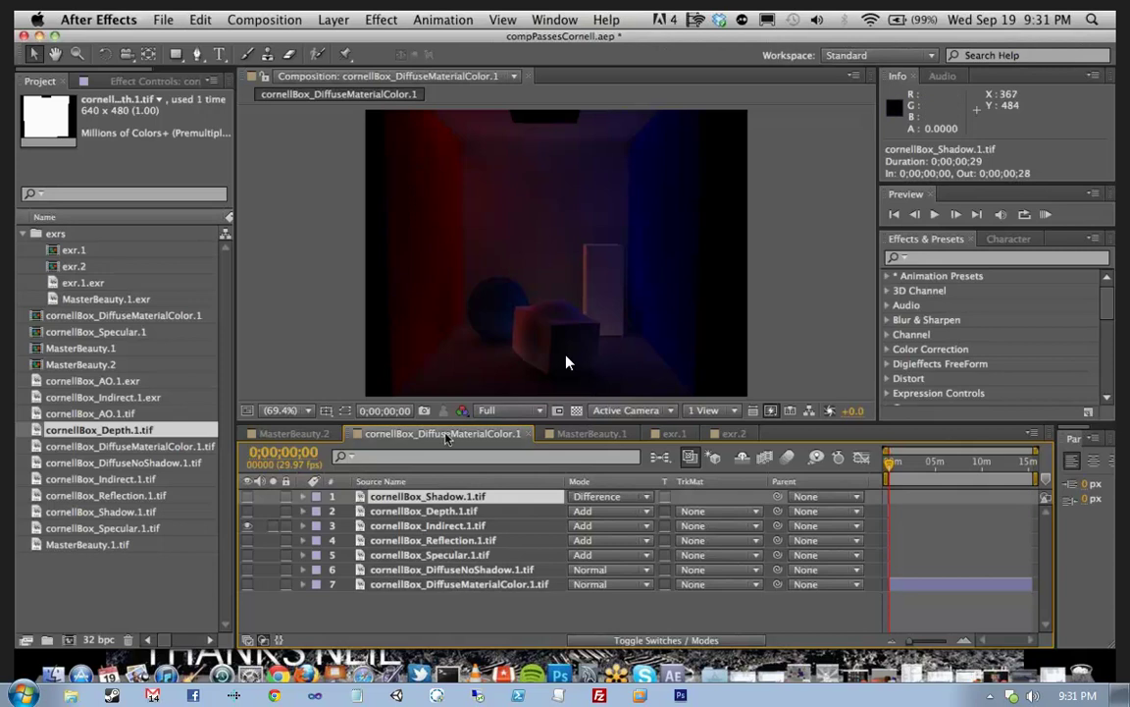
Step: Turn on the Reflection, DiffuseMaterialColor, DiffuseNoShadow and Specular passes, checking each one's contribution
left_click(247, 541)
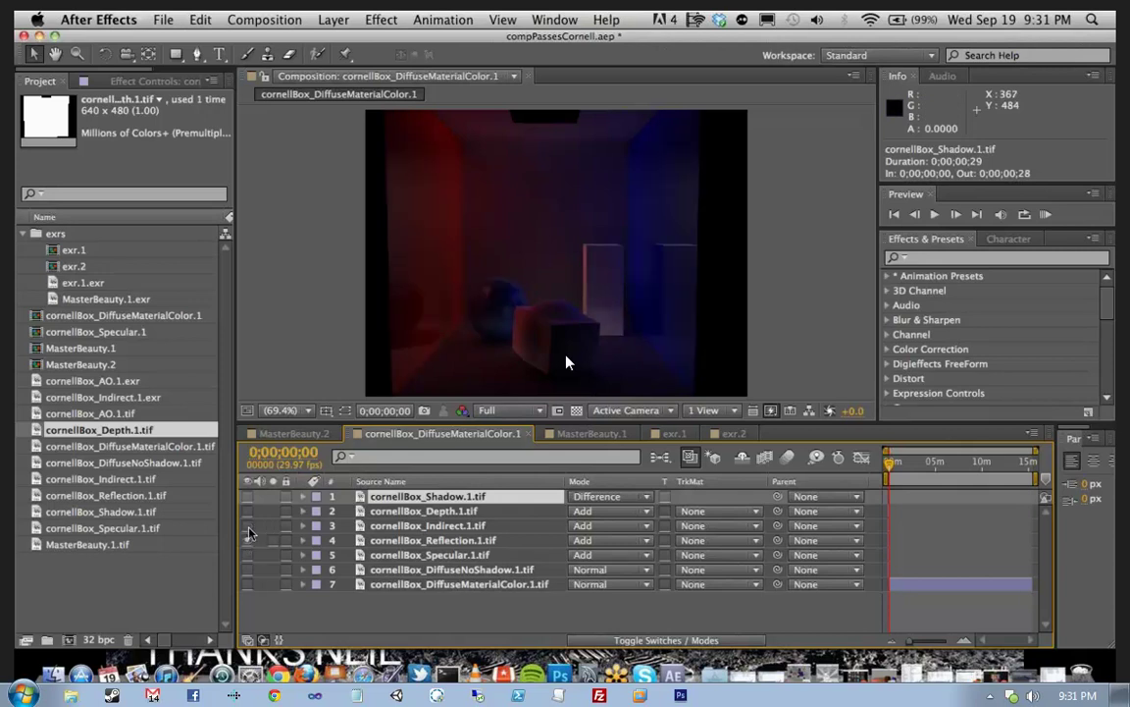
left_click(248, 526)
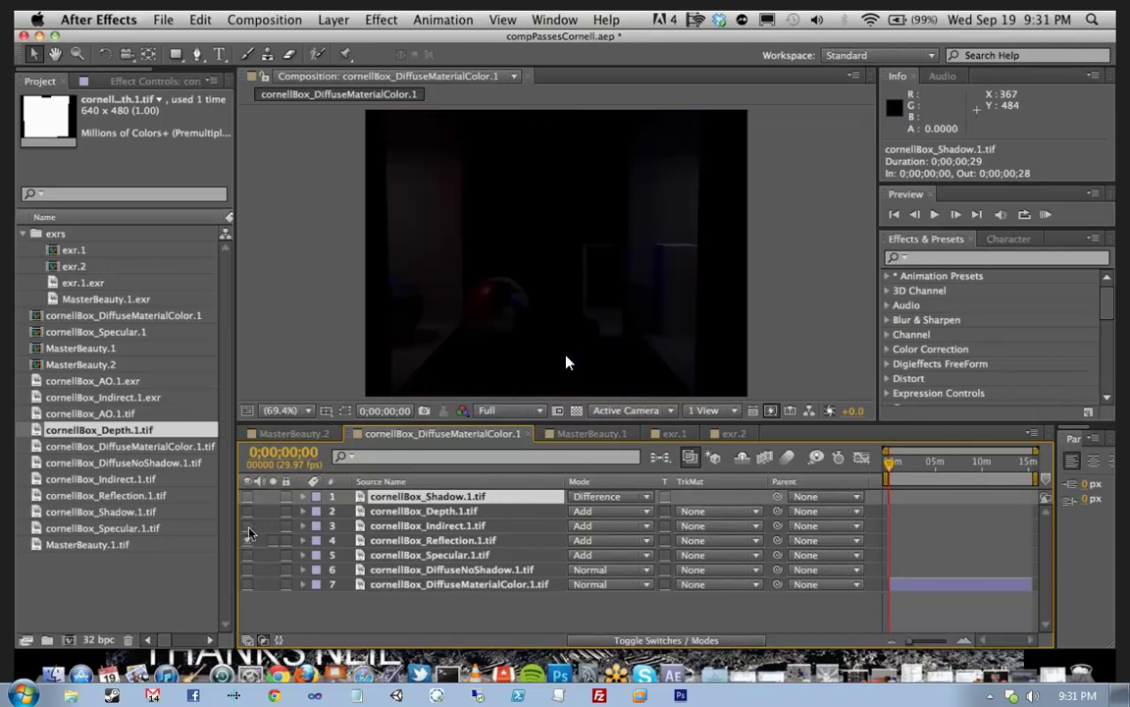
left_click(249, 526)
left_click(247, 541)
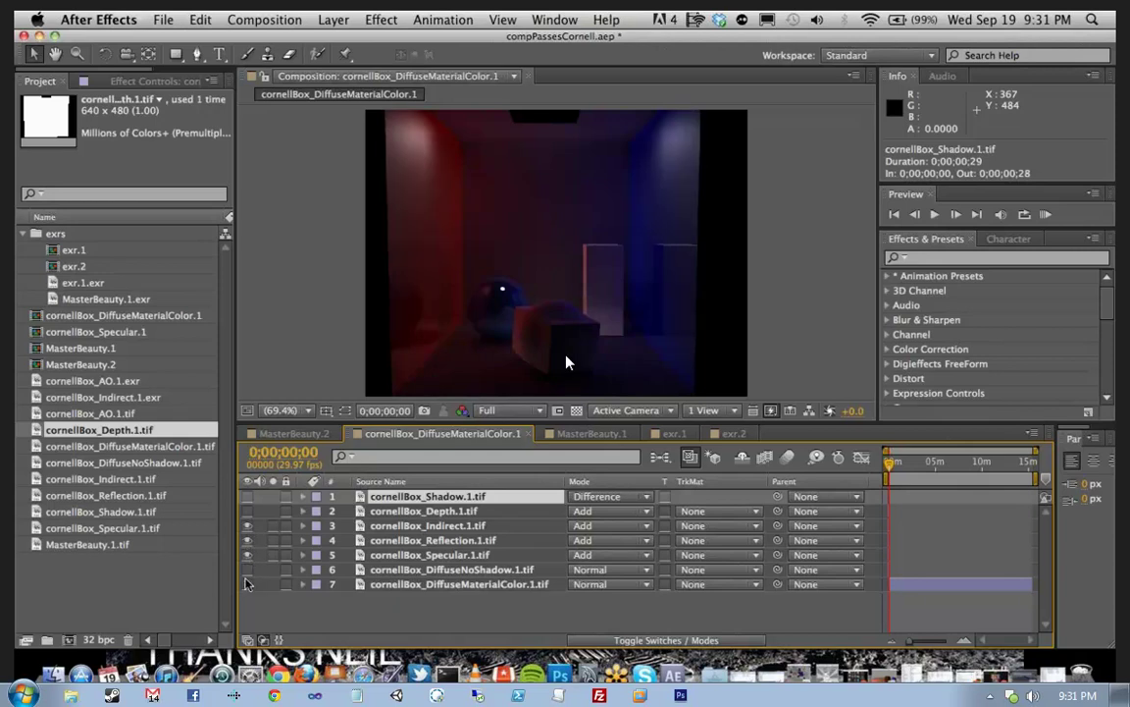
left_click(247, 584)
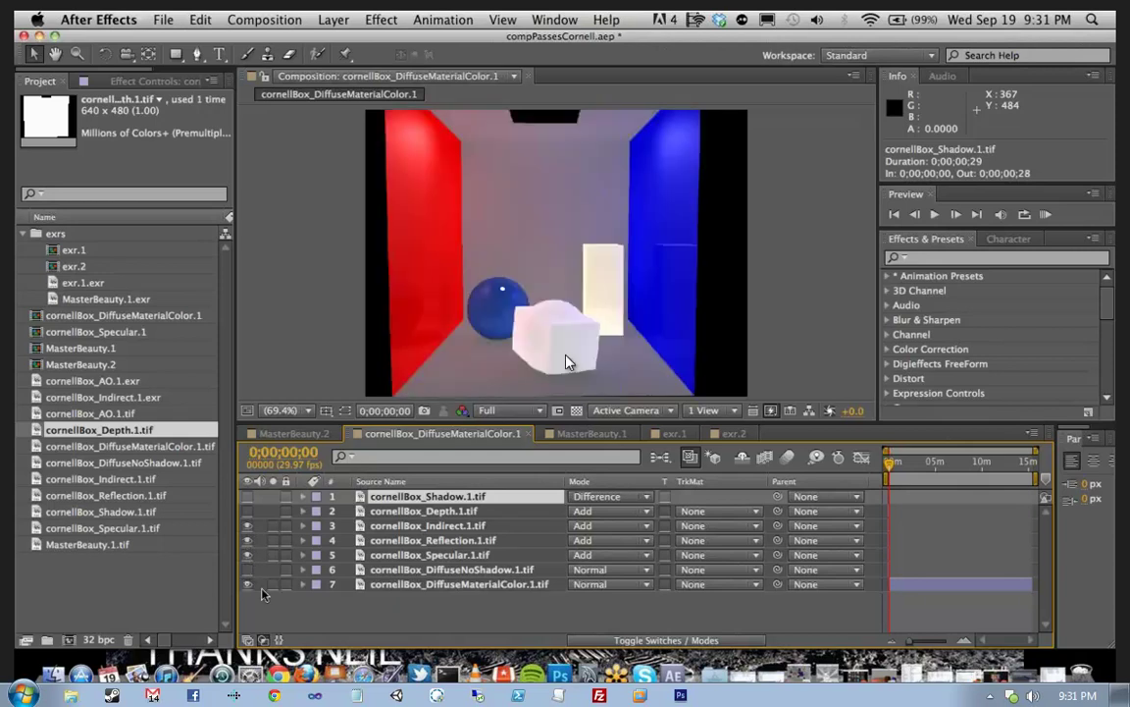
left_click(247, 555)
left_click(249, 541)
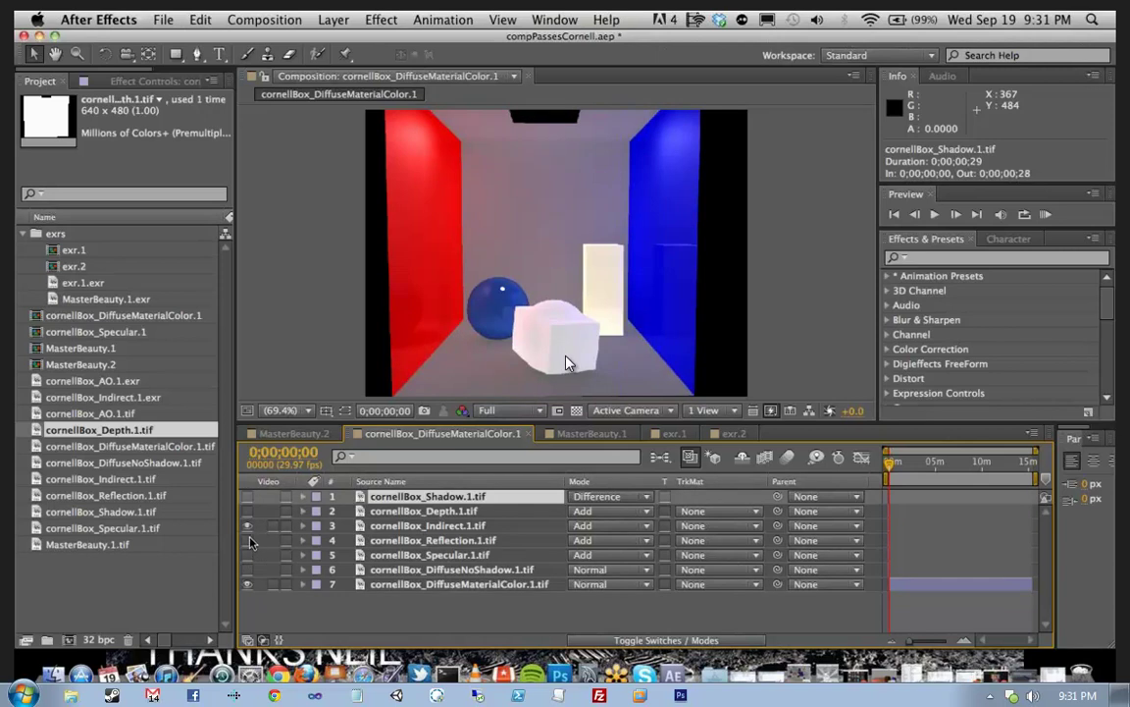
left_click(248, 526)
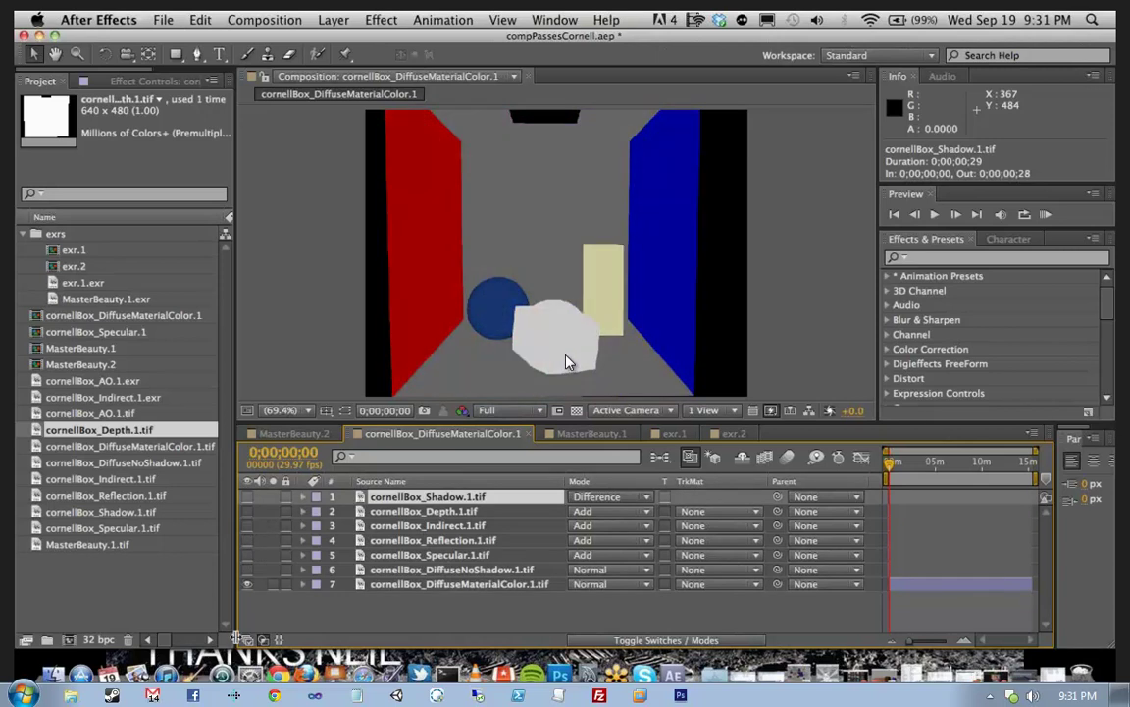
left_click(249, 570)
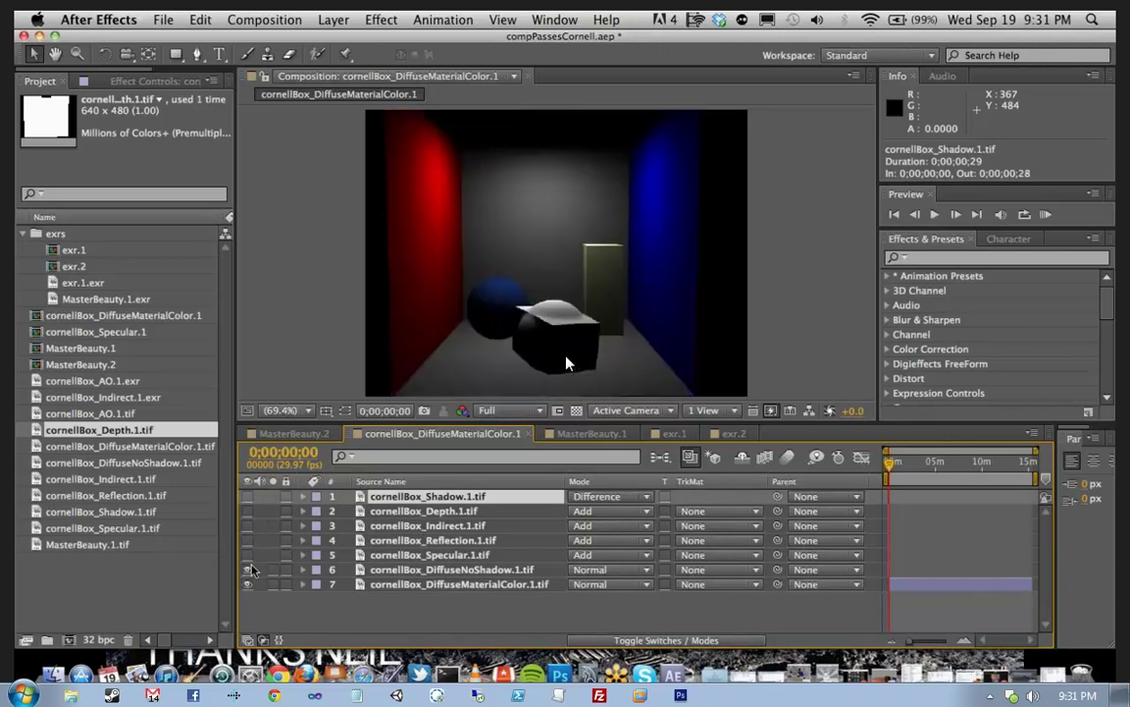
left_click(248, 555)
left_click(249, 541)
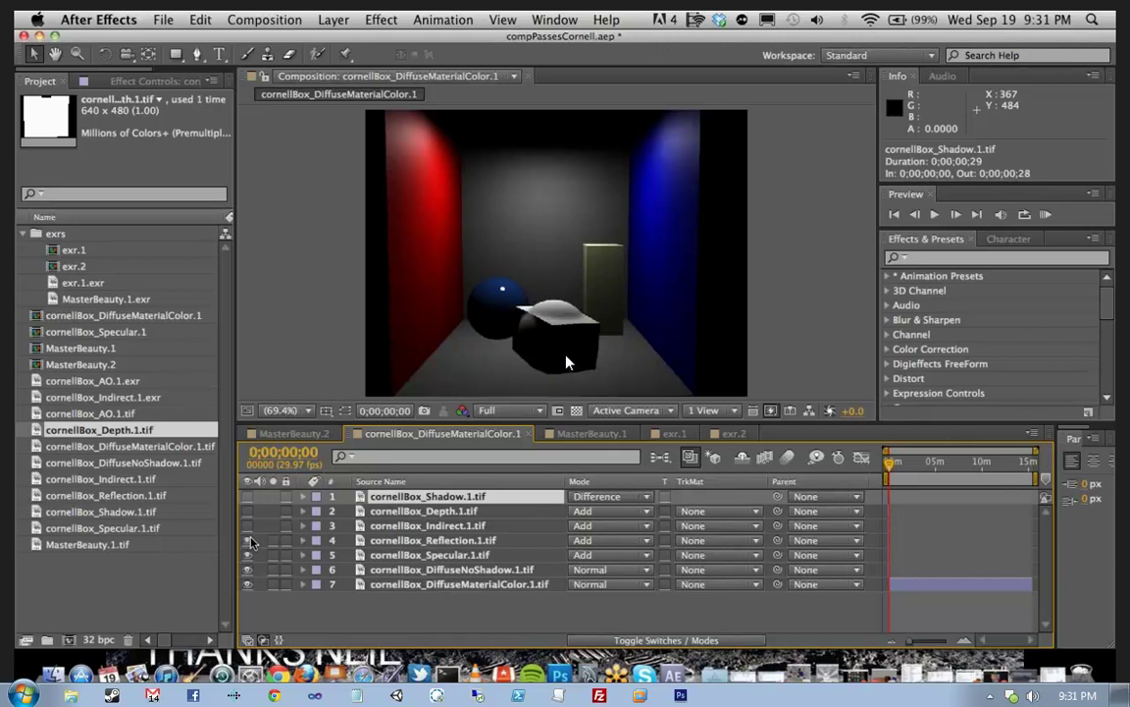
left_click(248, 526)
Step: Preview and re-hide the Depth pass, then compare the full comp with MasterBeauty.2
left_click(248, 512)
left_click(249, 512)
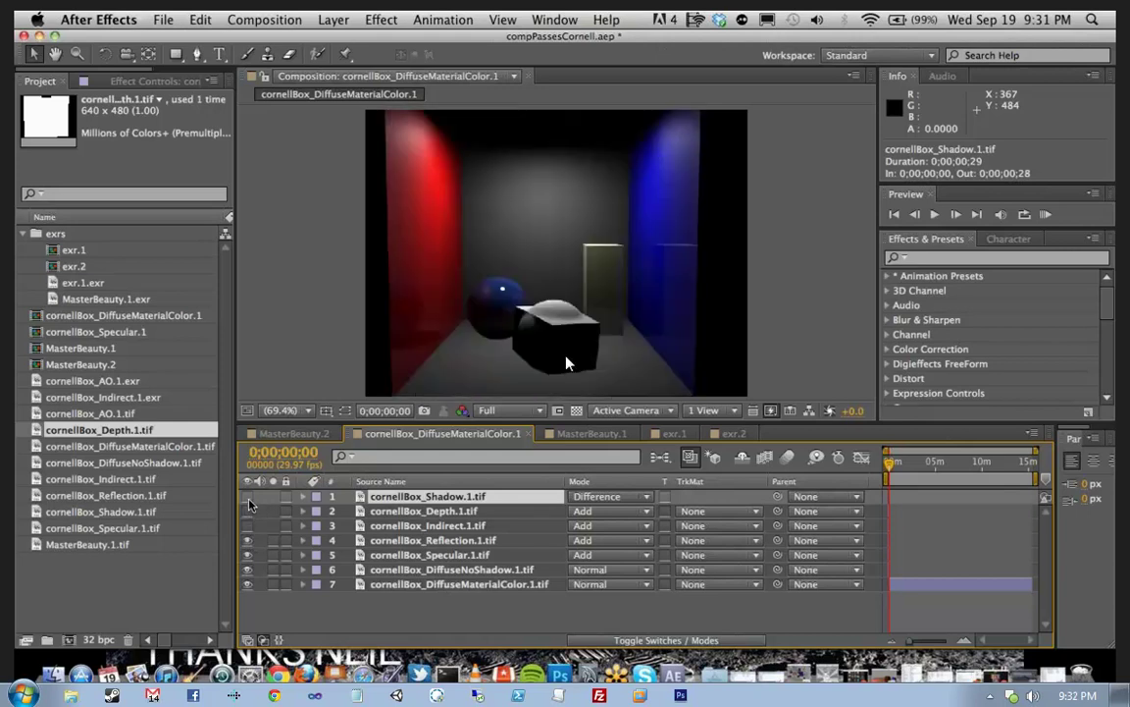
left_click(248, 540)
left_click(249, 539)
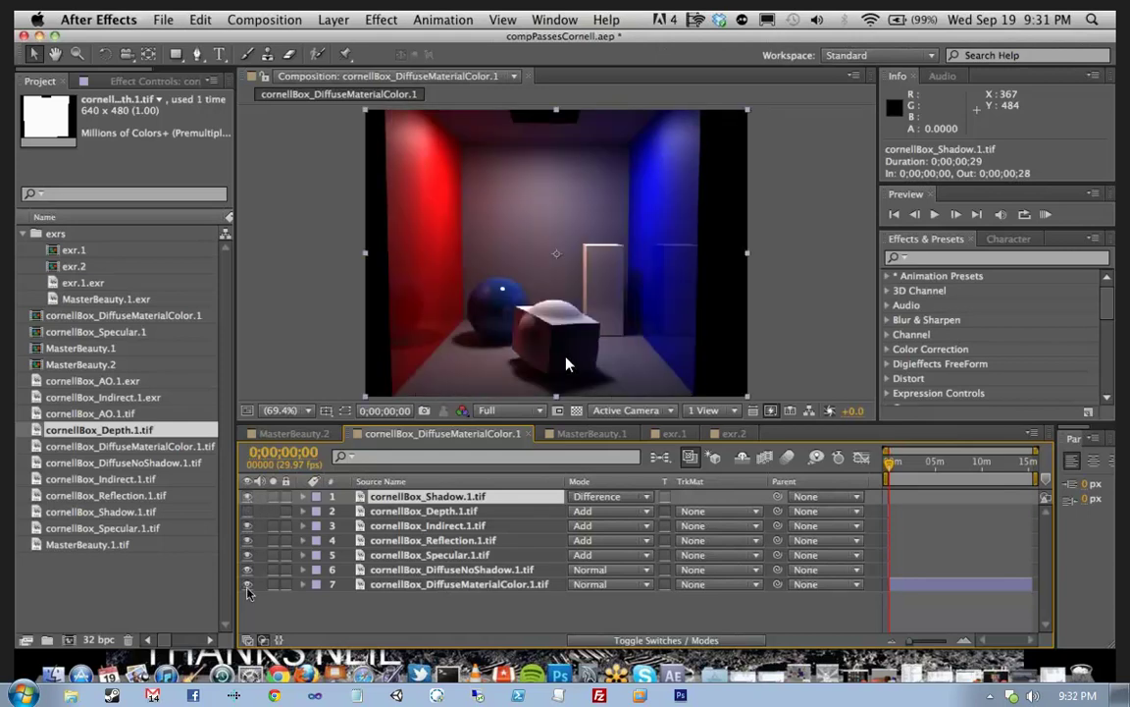
left_click(299, 434)
left_click(442, 434)
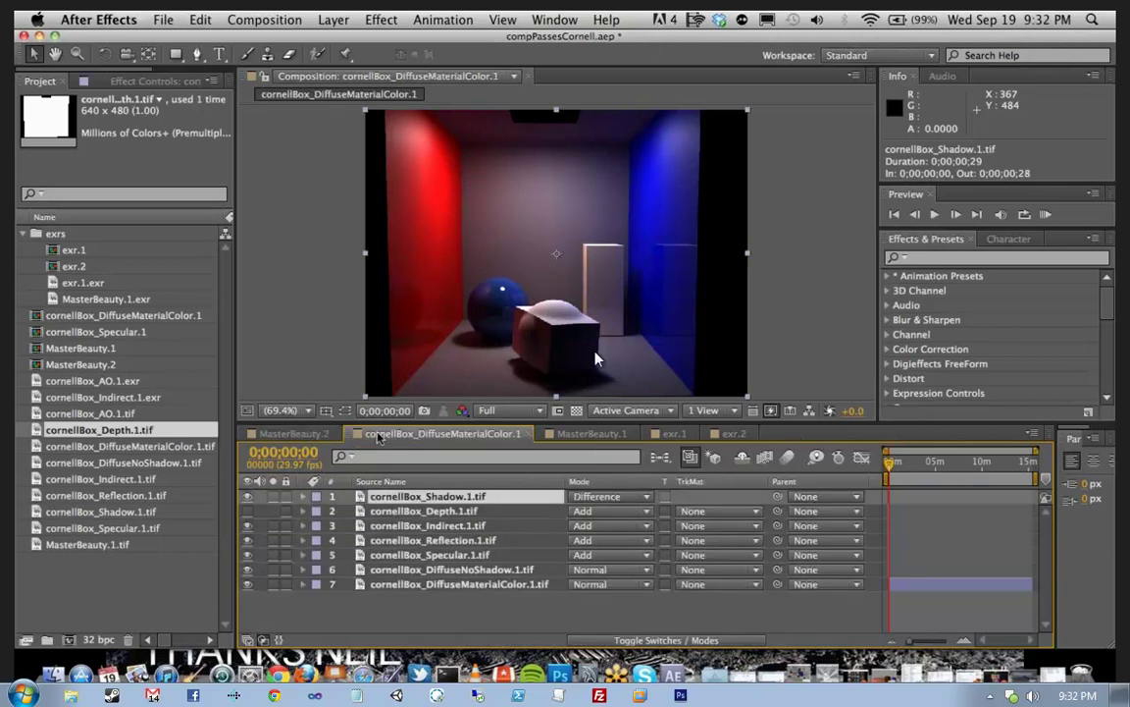
left_click(312, 435)
left_click(441, 434)
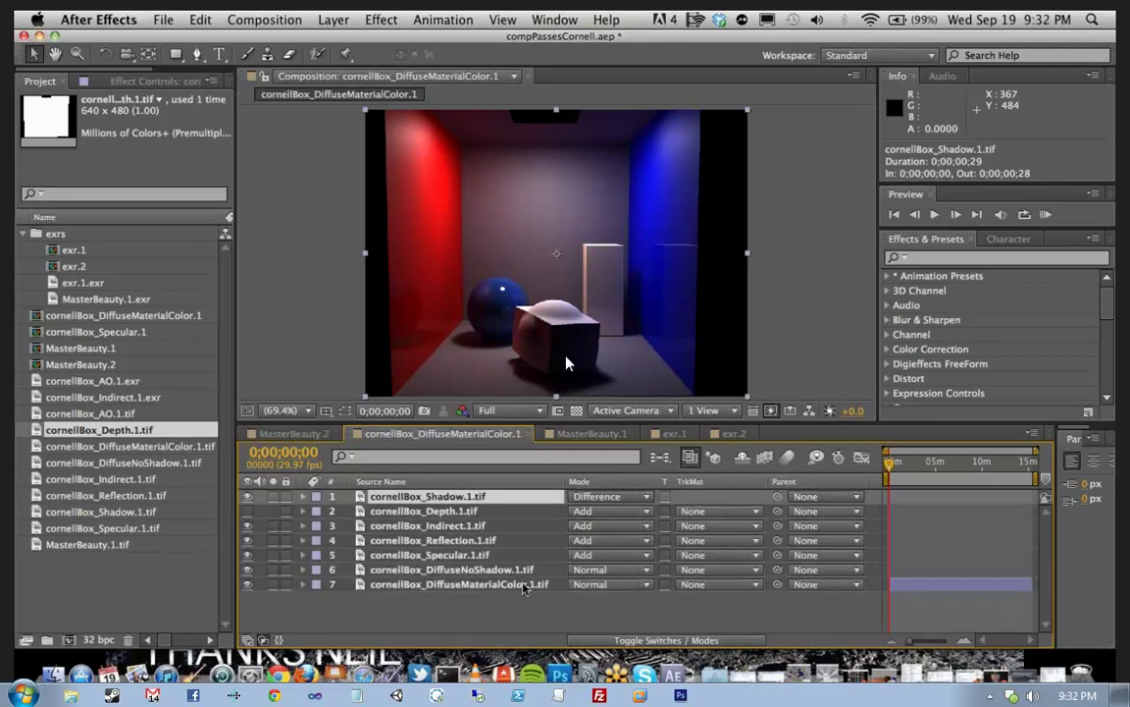
left_click(450, 573)
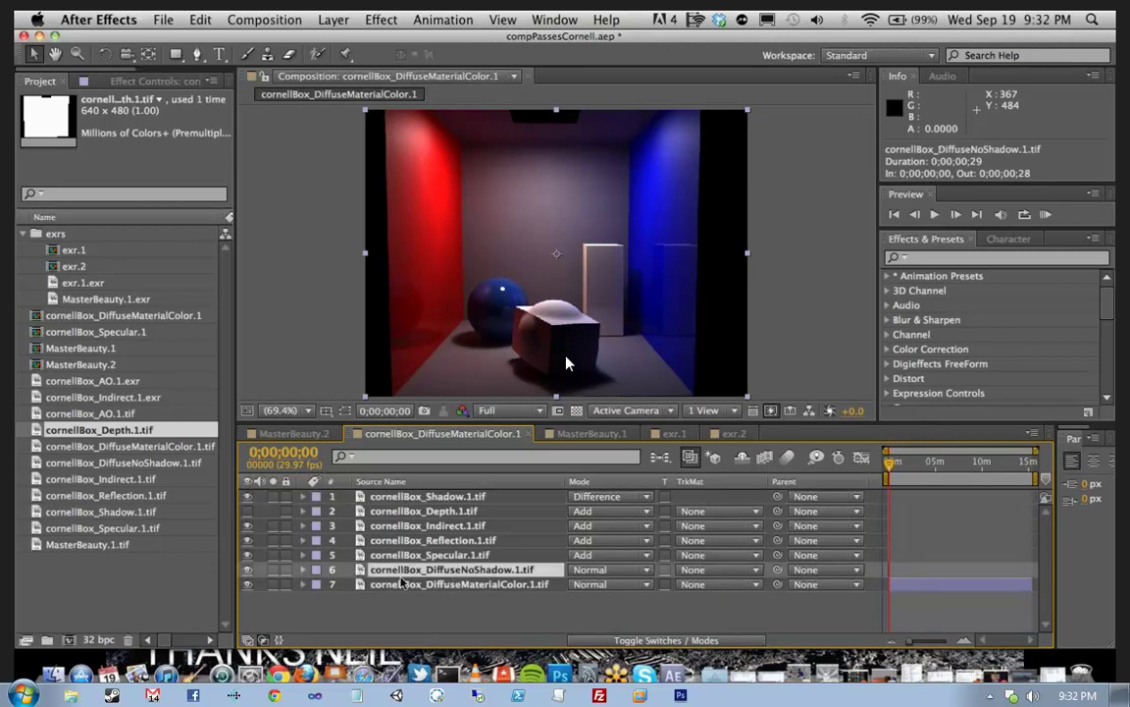
Step: Lower the Shadow pass opacity to 71% and compare against MasterBeauty.2
key("t")
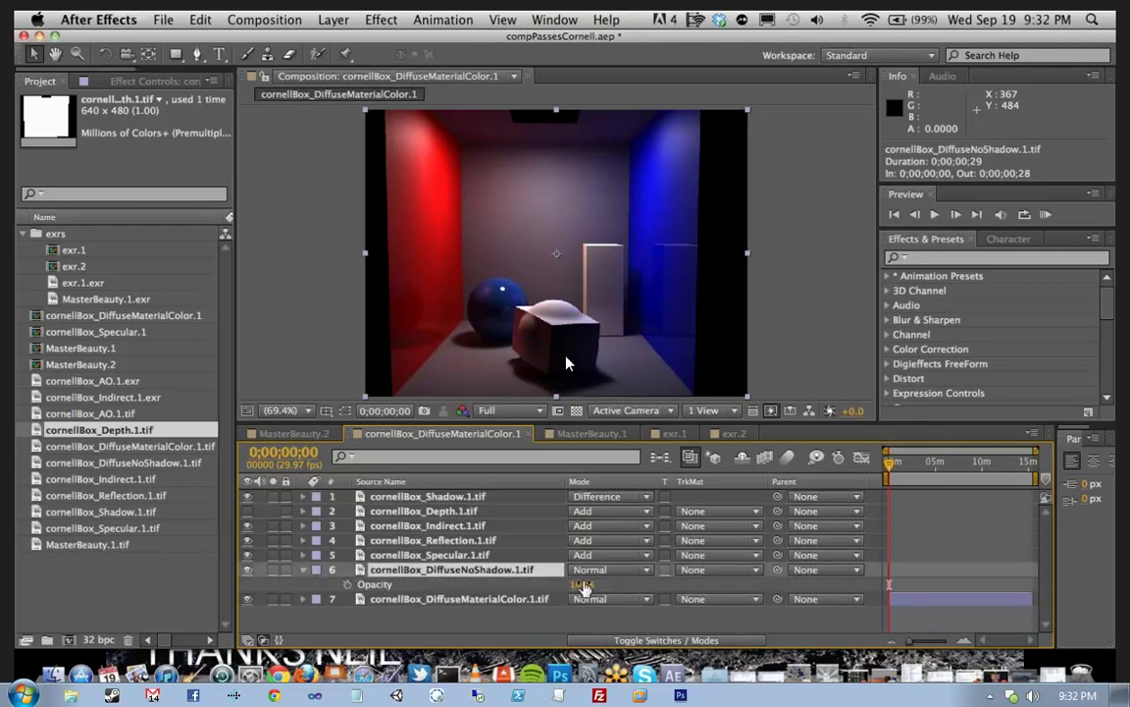
mouse_move(581, 584)
left_mouse_down()
mouse_move(558, 585)
mouse_move(608, 584)
left_mouse_up()
left_click(480, 499)
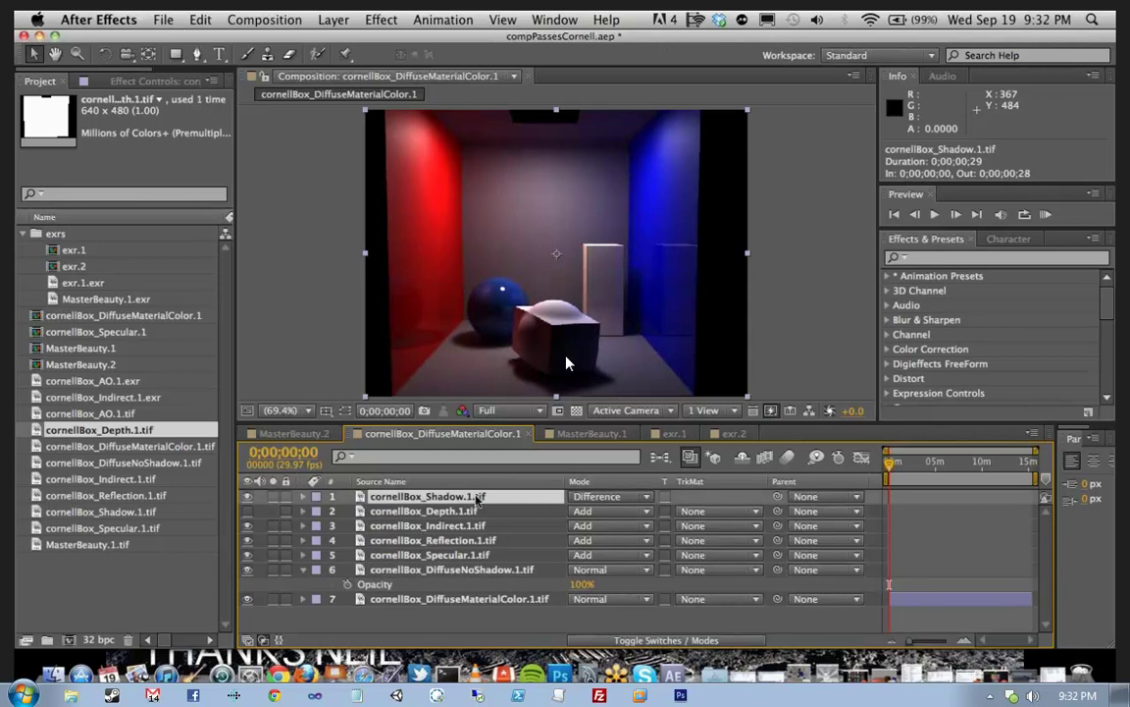
key("t")
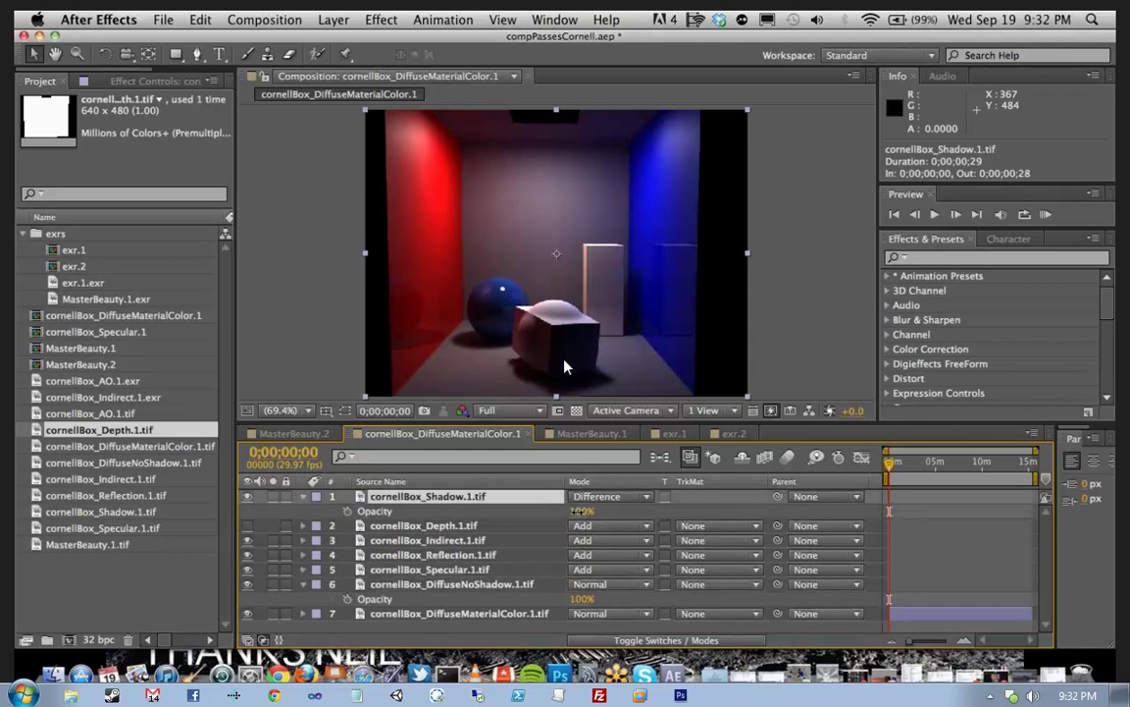
left_click_drag(579, 511, 589, 512)
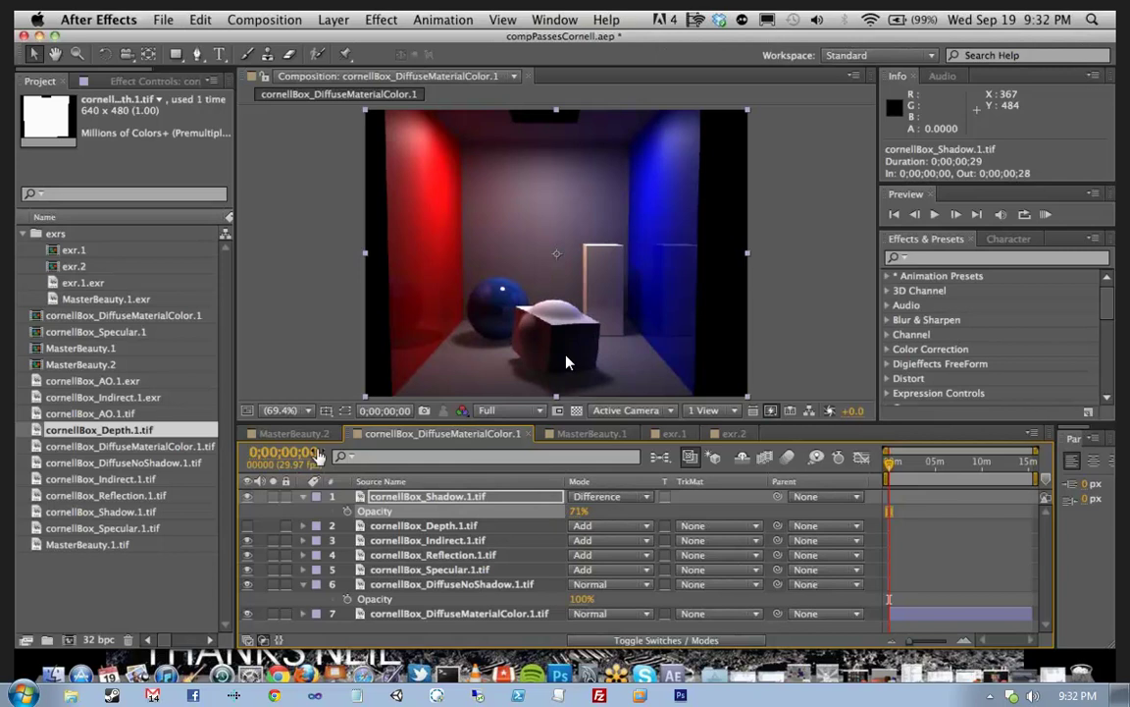
left_click(312, 435)
left_click(359, 435)
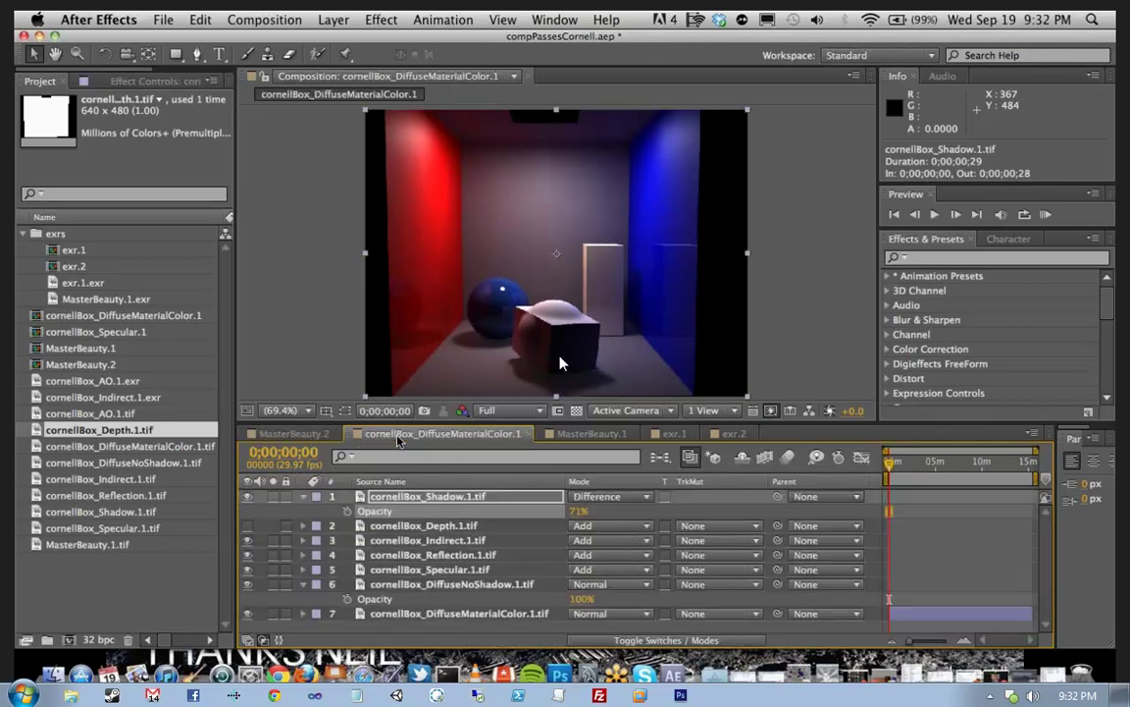
left_click(297, 434)
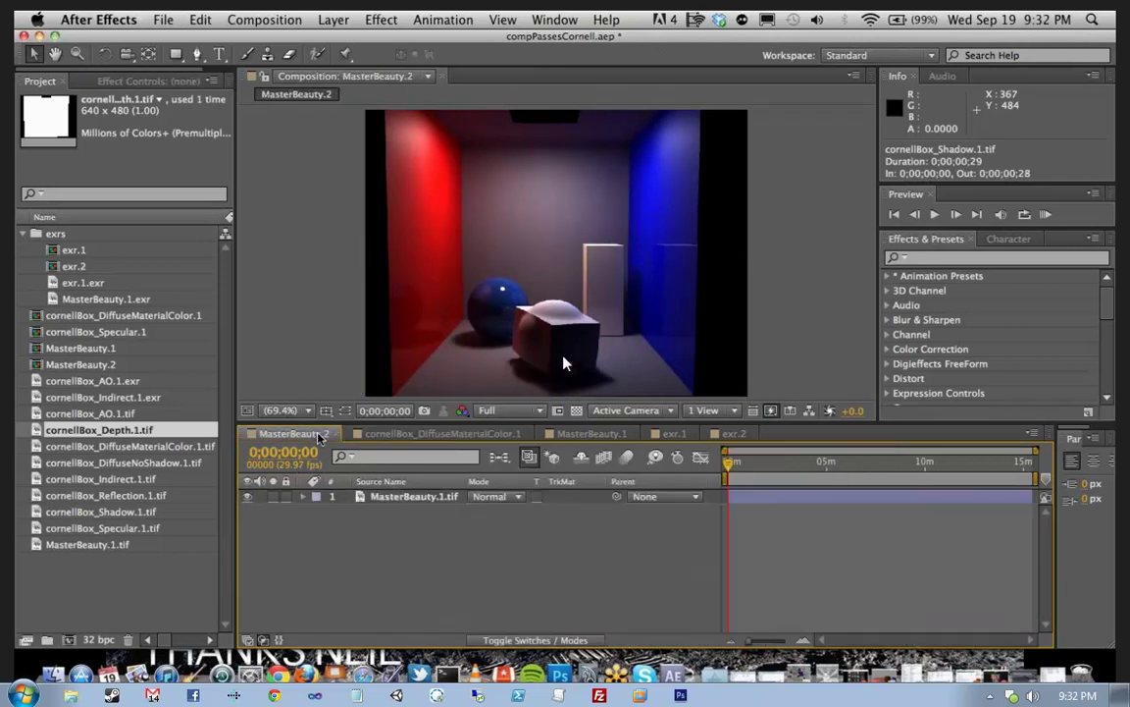
left_click(447, 434)
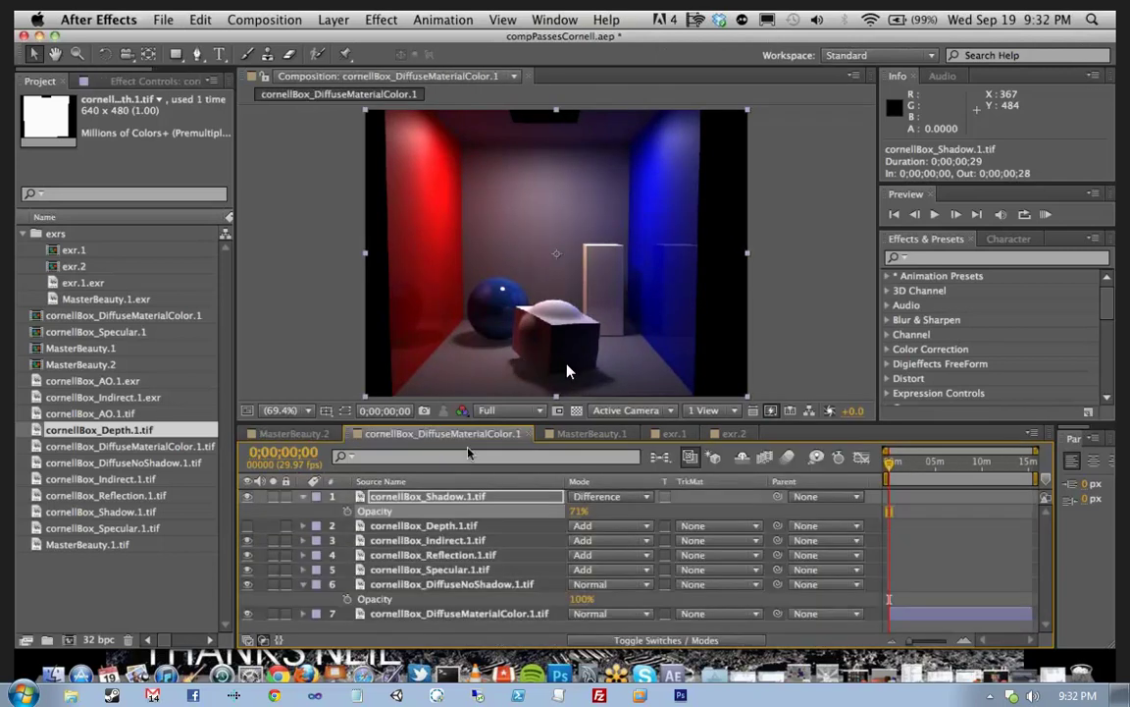
Step: Browse the Color Correction effects for the Indirect layer and collapse the Shadow layer's properties
left_click(437, 540)
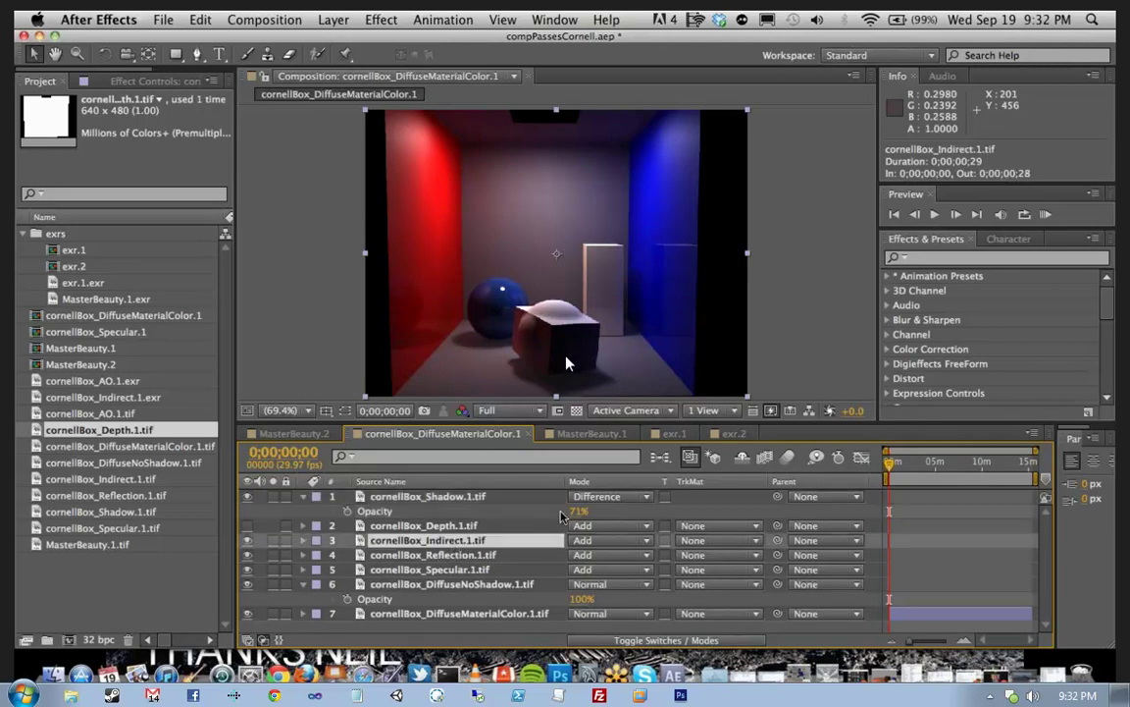
left_click(991, 259)
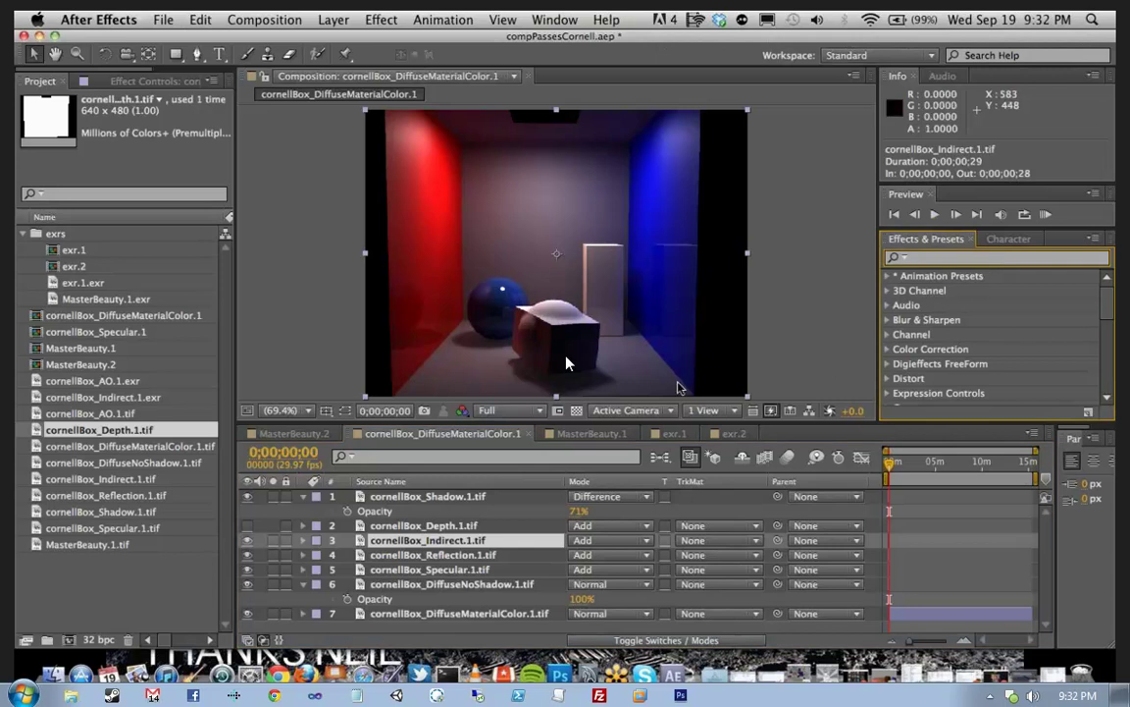
left_click(887, 349)
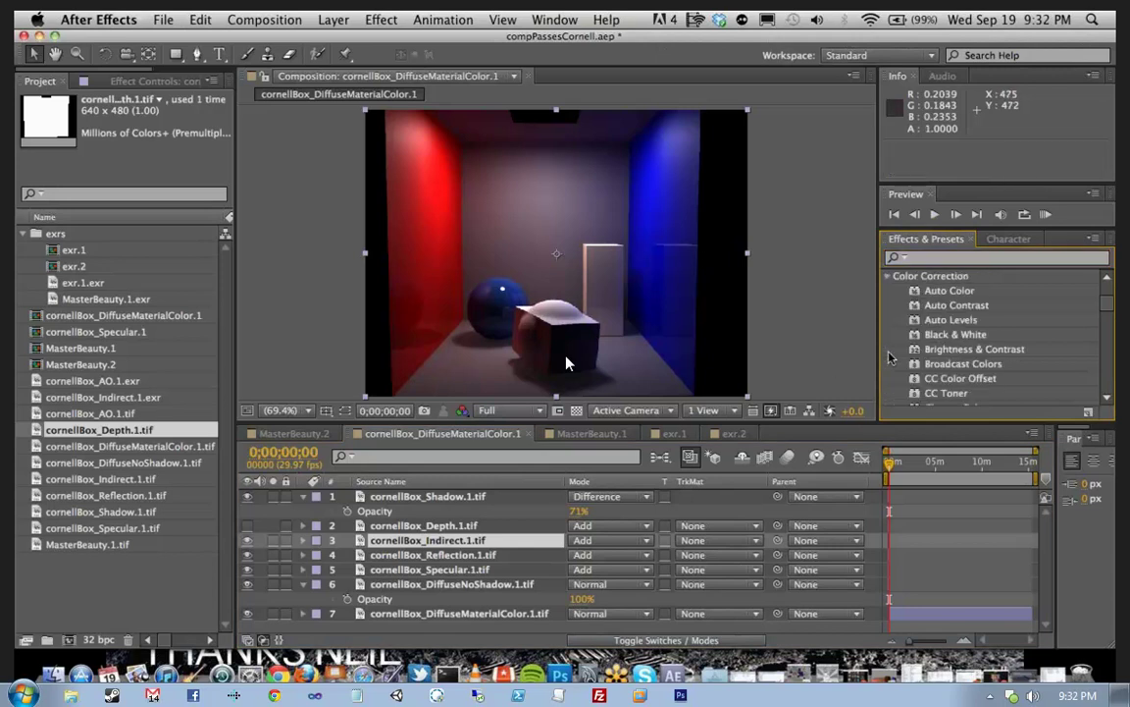
scroll(976, 363, "down", 2)
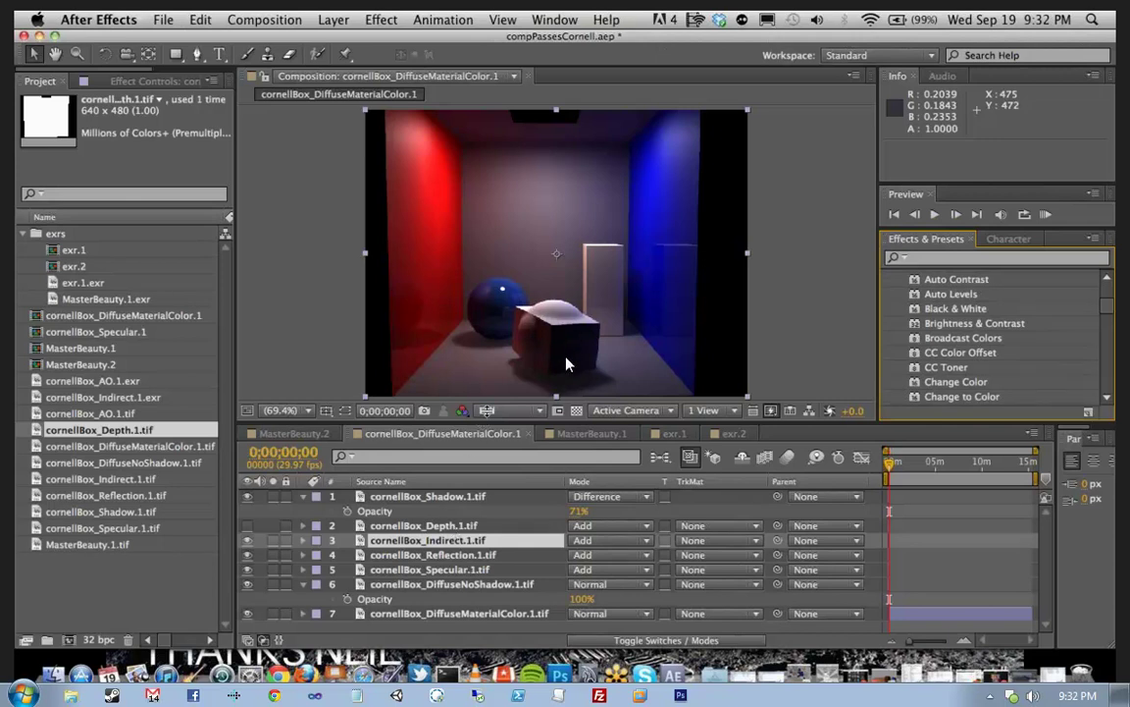
left_click(443, 491)
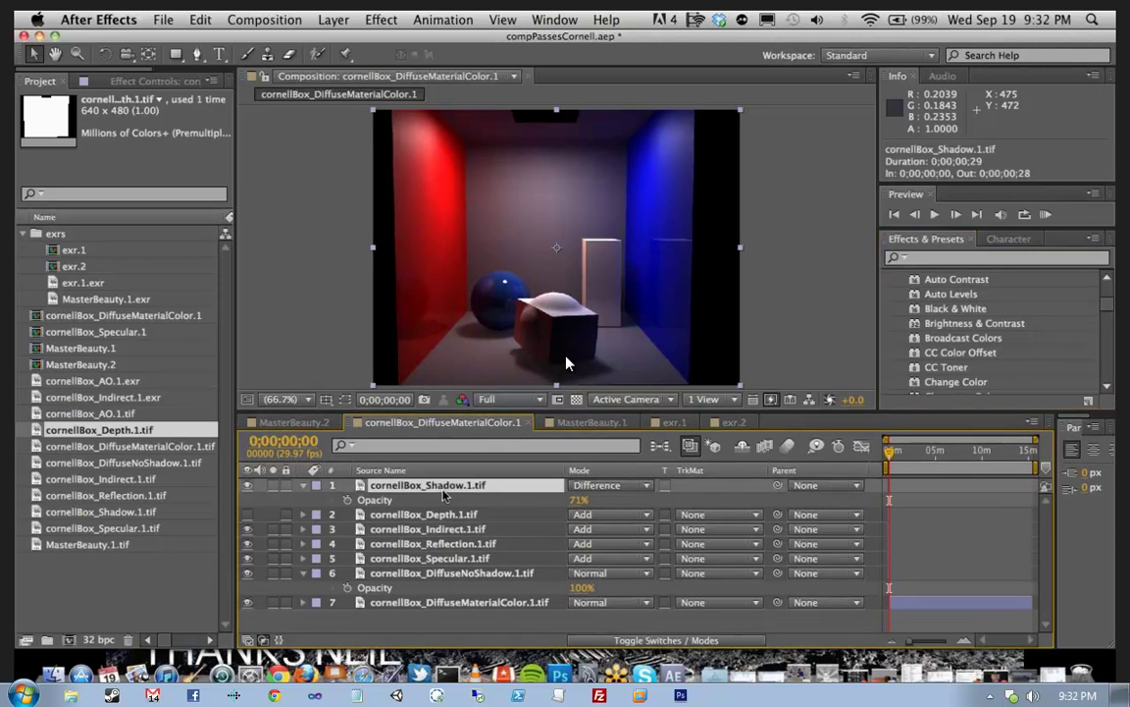
left_click(303, 485)
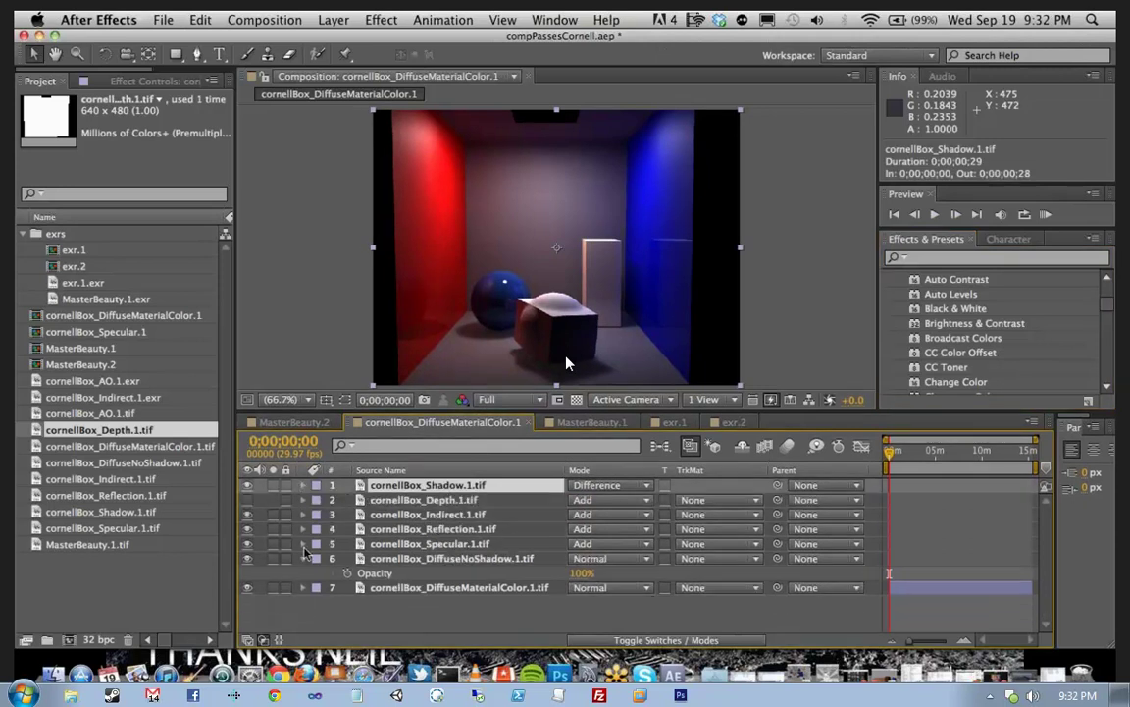
left_click(588, 674)
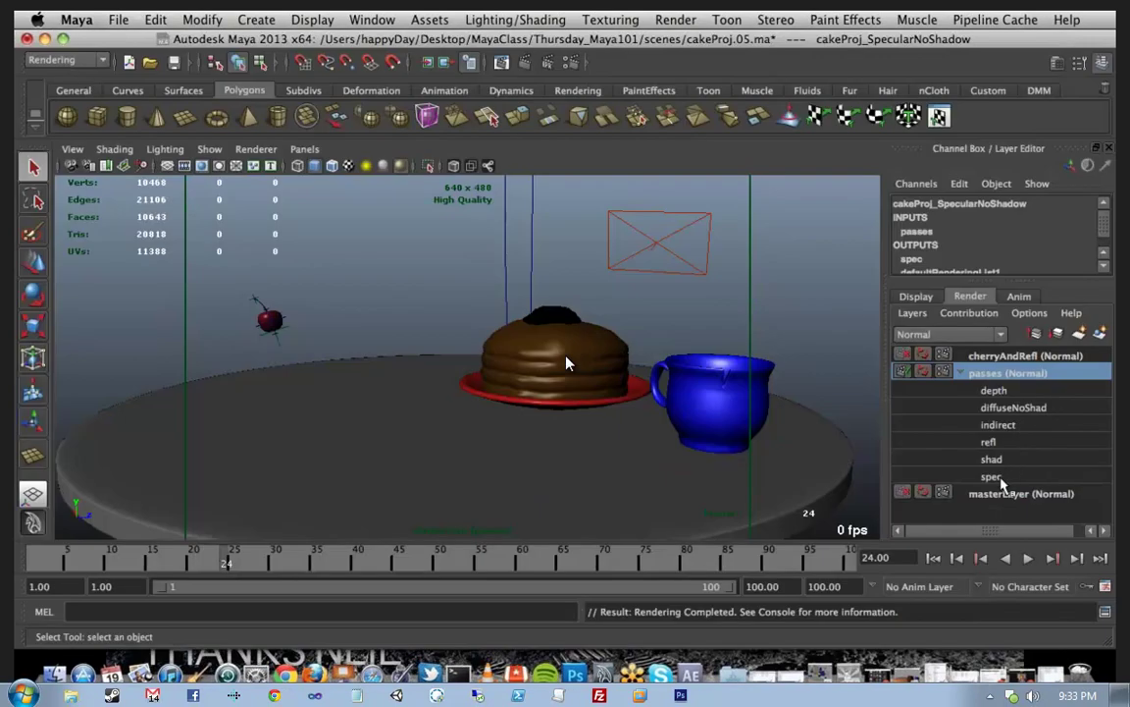
Step: Minimize Maya to reveal the cornellBox_DiffuseMaterialColor.1 comp in After Effects
left_click(44, 40)
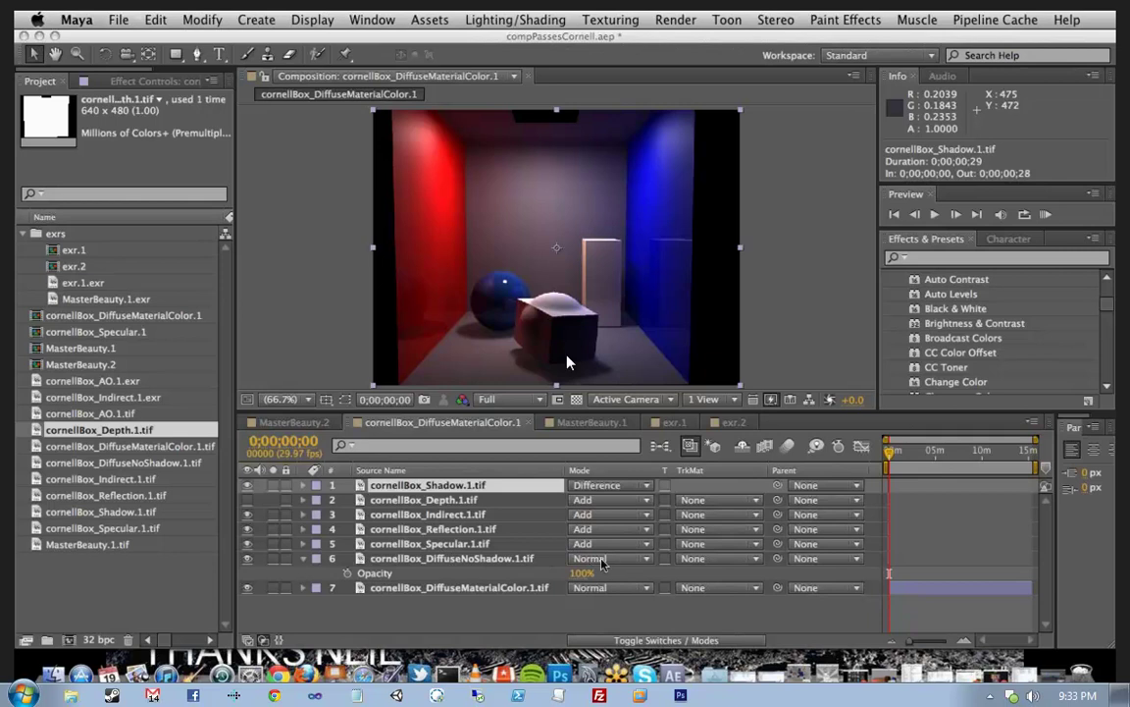
Step: Delete the DiffuseMaterialColor layer, then compare against MasterBeauty.2 and return to the Cornell-box comp
left_click(248, 596)
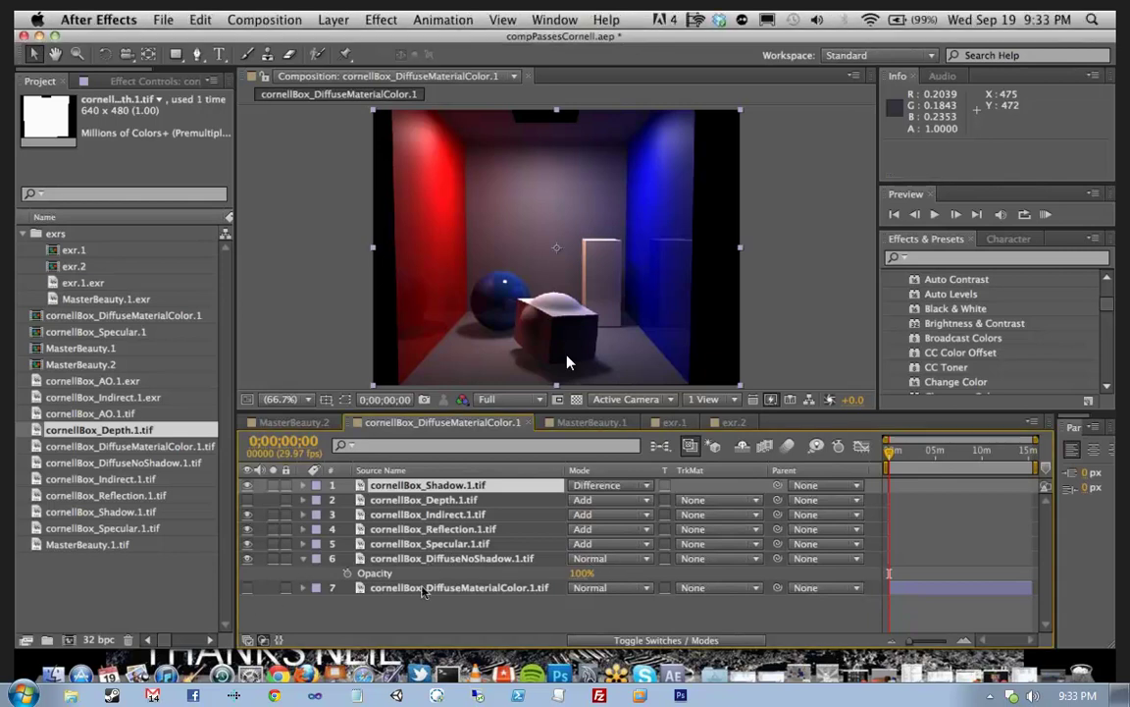
key("Delete")
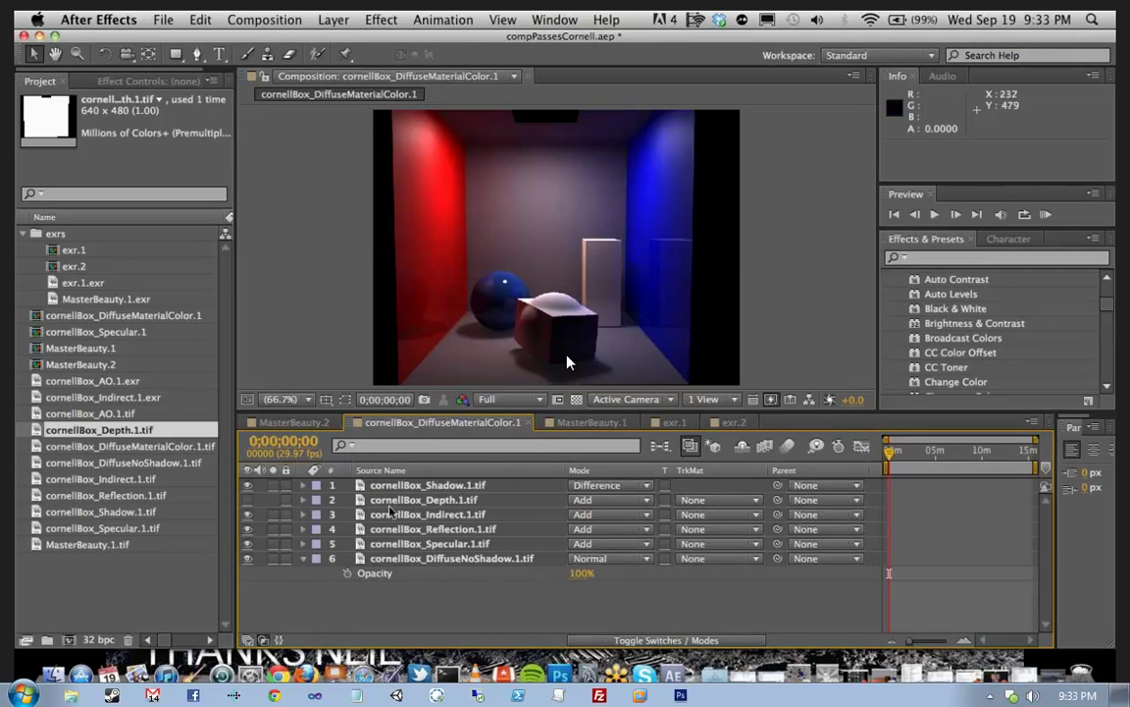
left_click(284, 422)
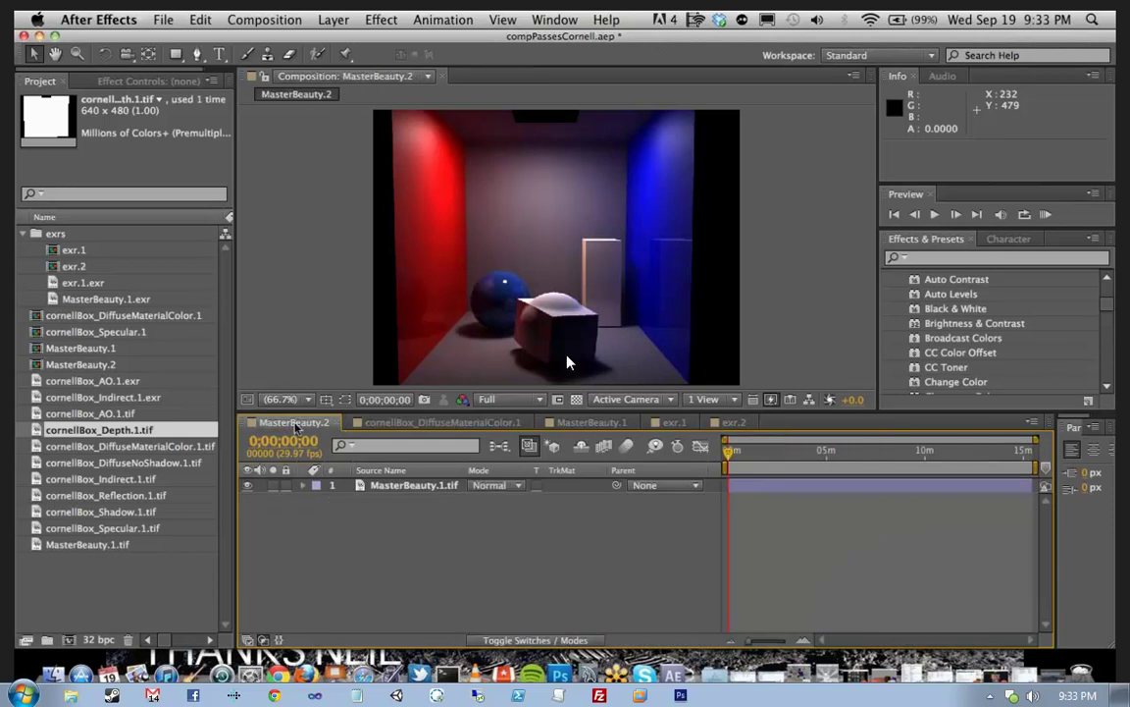
left_click(395, 423)
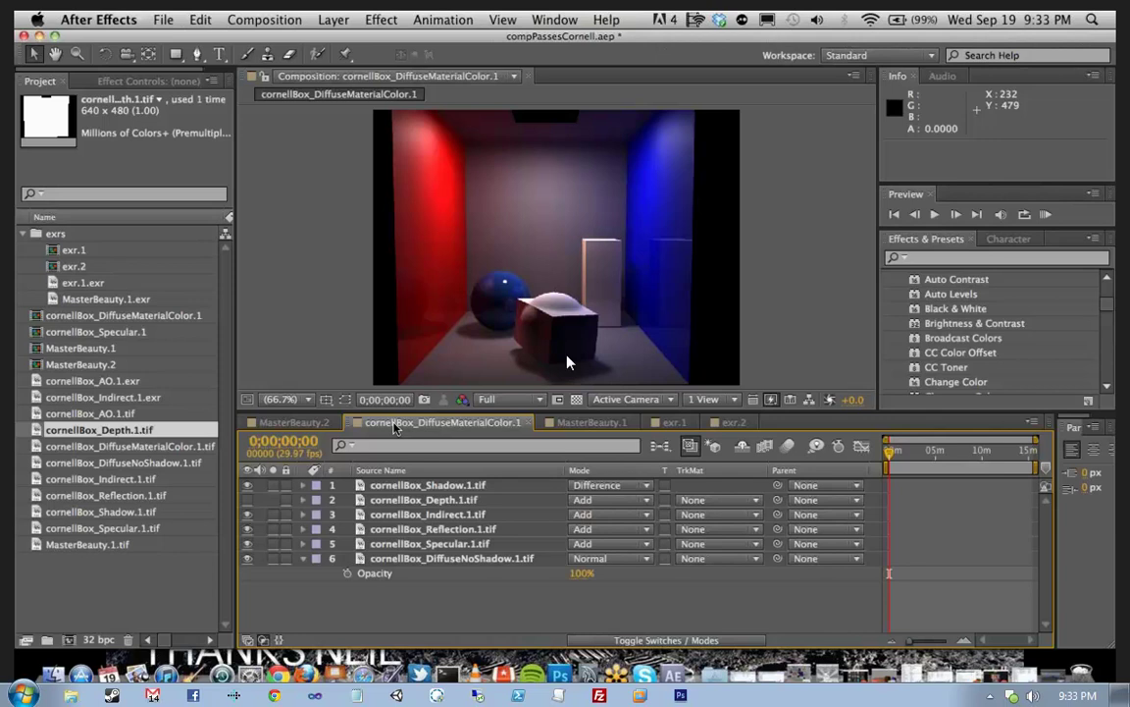
left_click(395, 426)
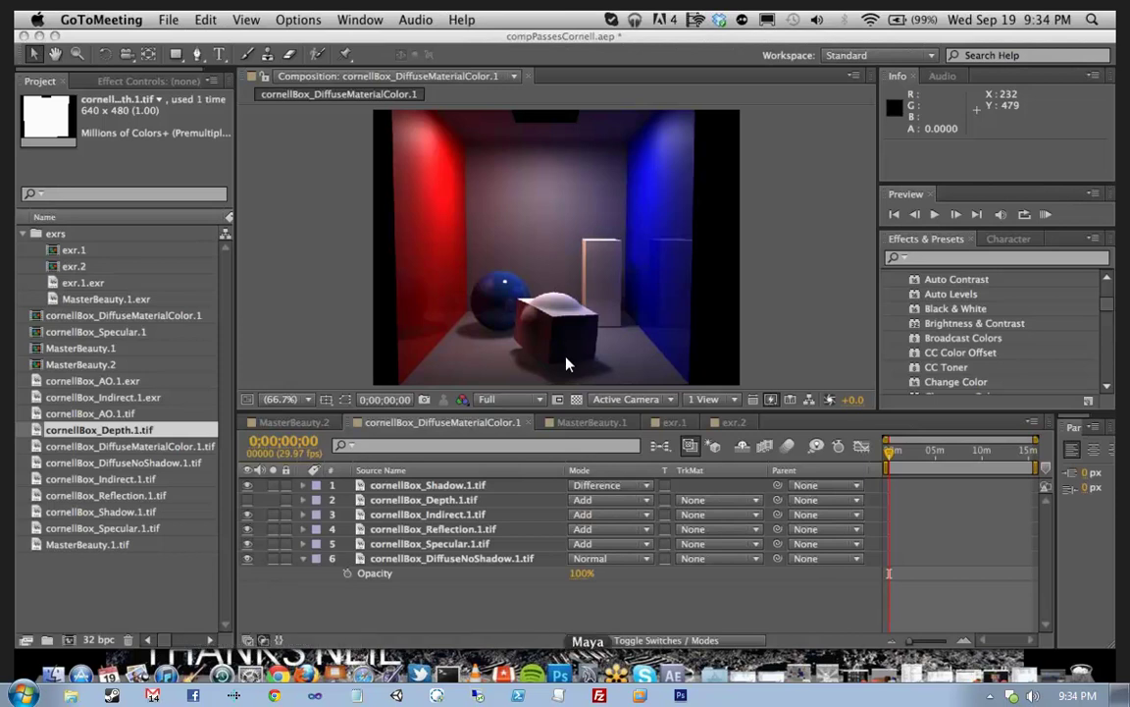
Step: Switch back to Maya's cake and cup scene from the Dock
left_click(589, 676)
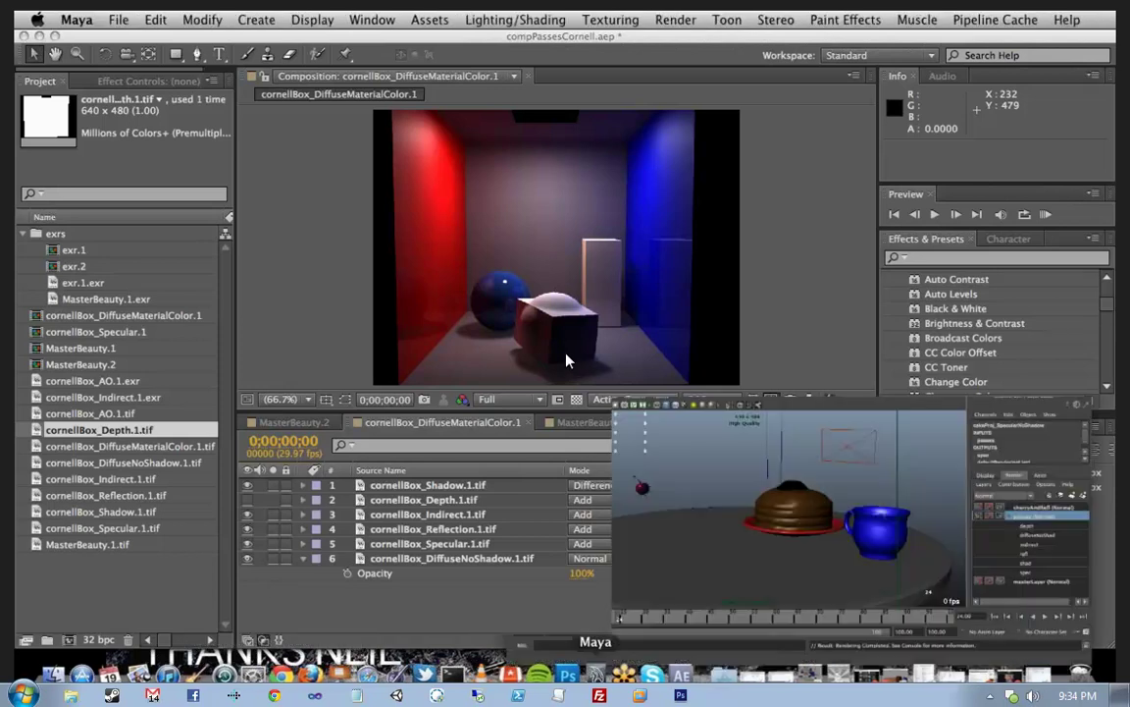